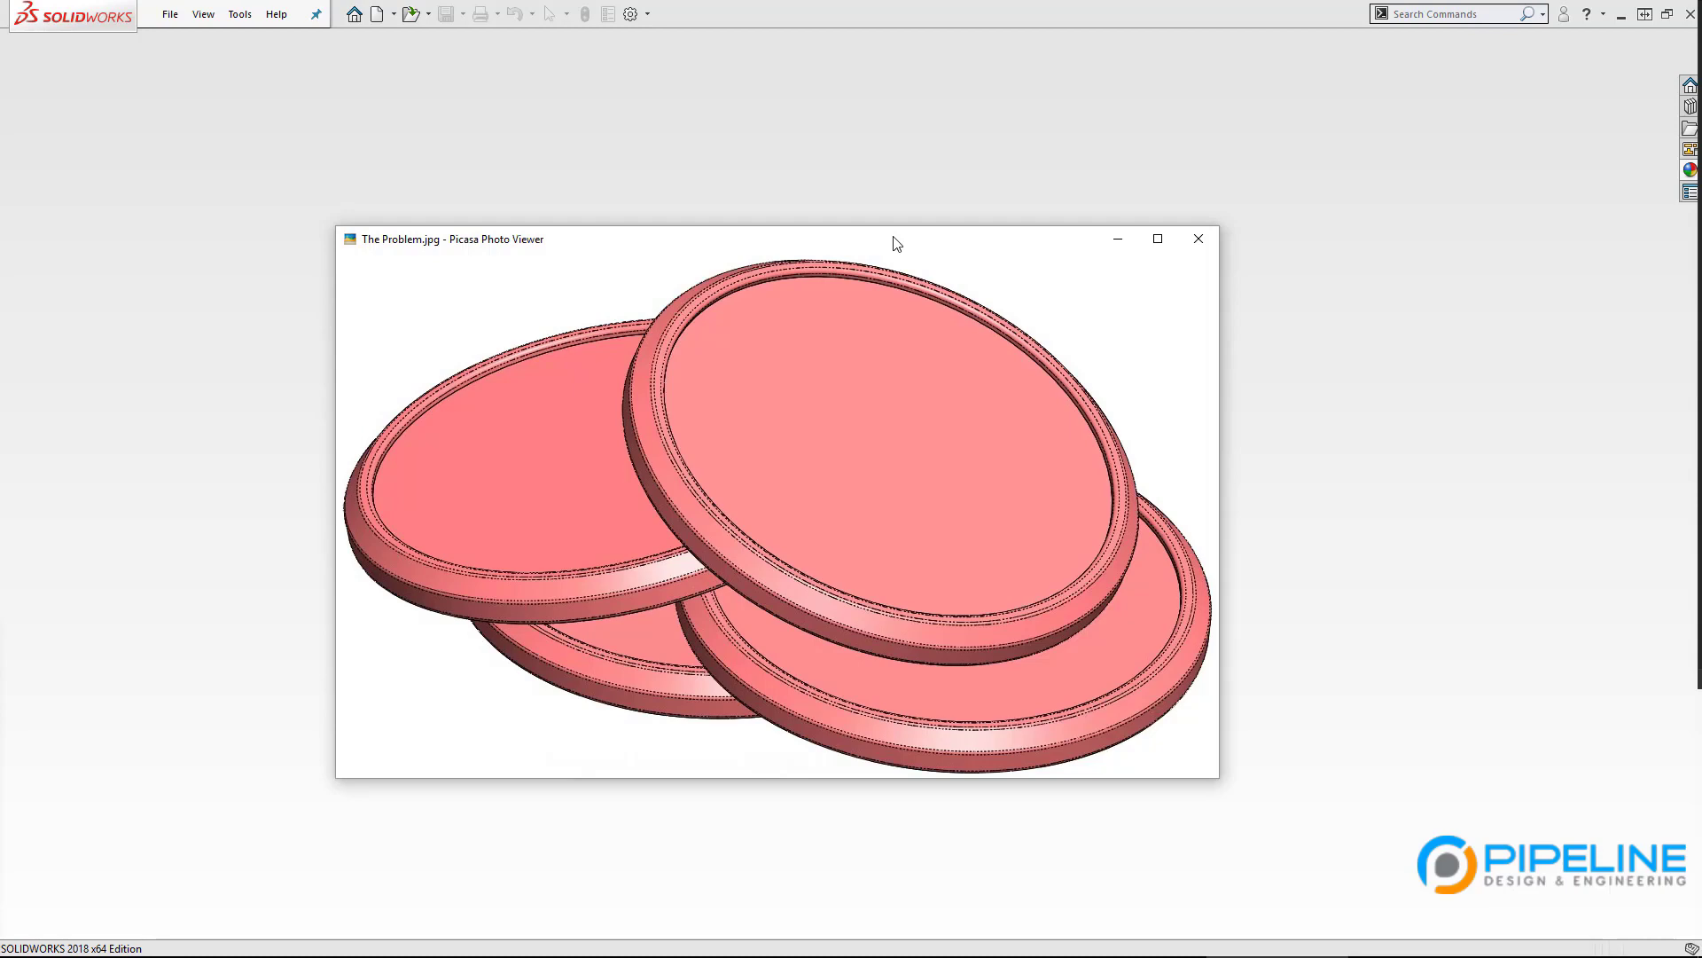
Open the assembly "Coaster on Desk, Assy, L3.SLDASM" from the Lesson 3 CAD folder.
drag(893, 240, 1701, 235)
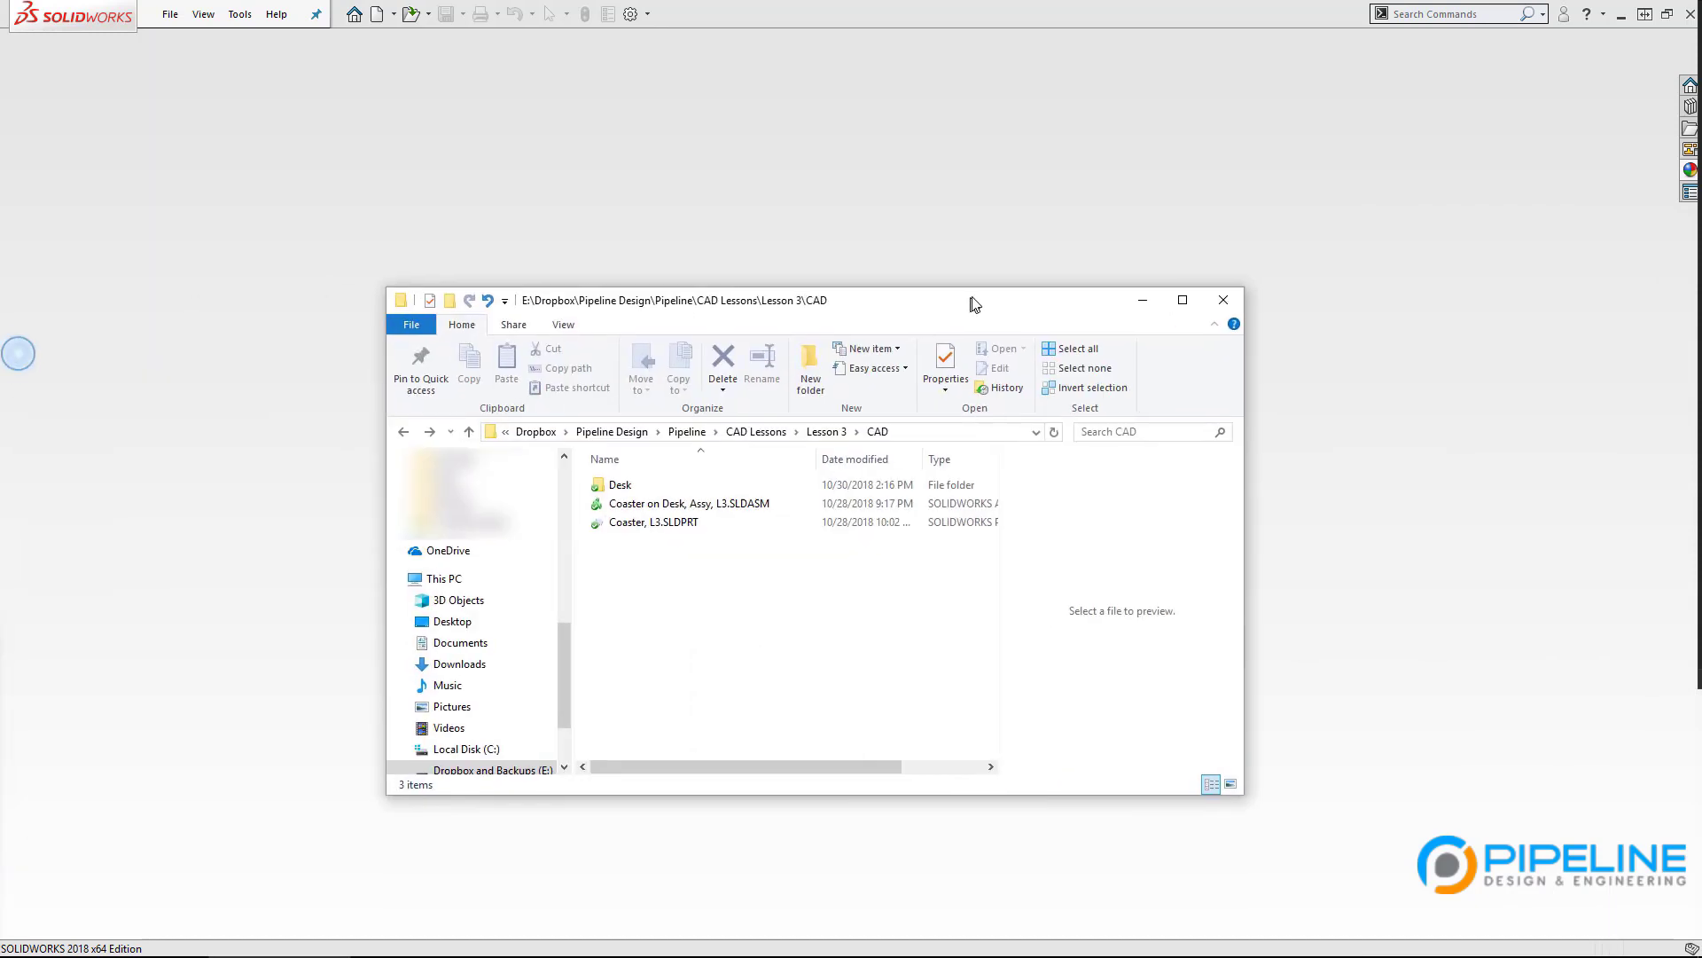
click(973, 304)
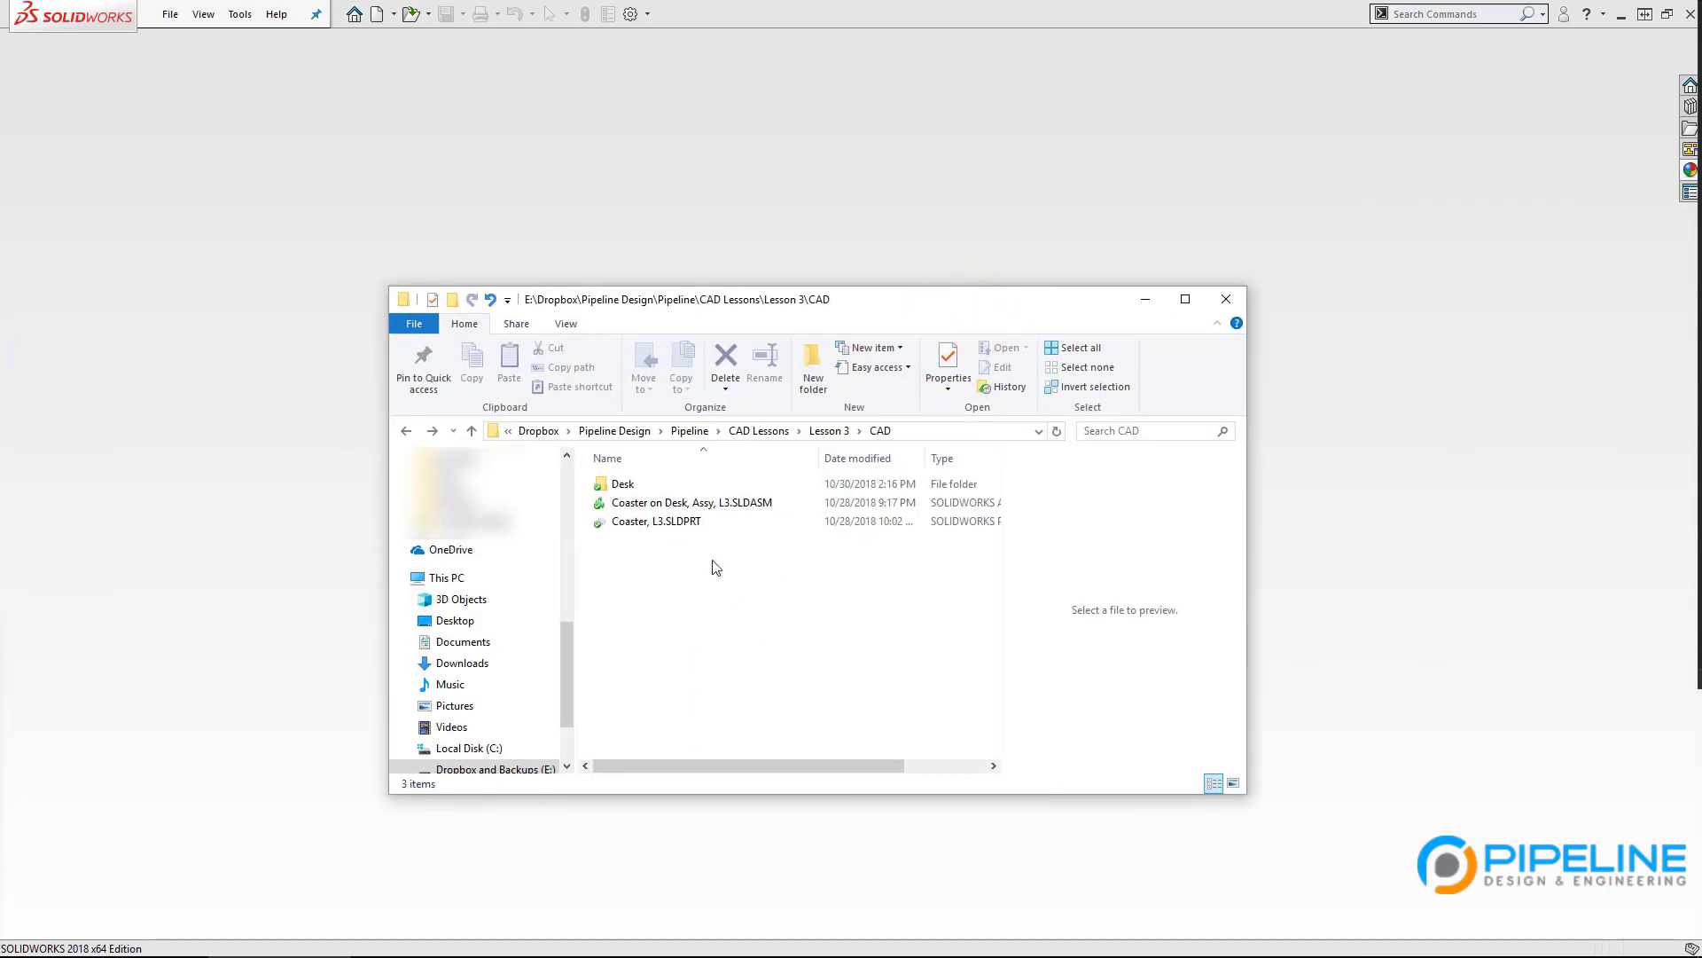
click(707, 503)
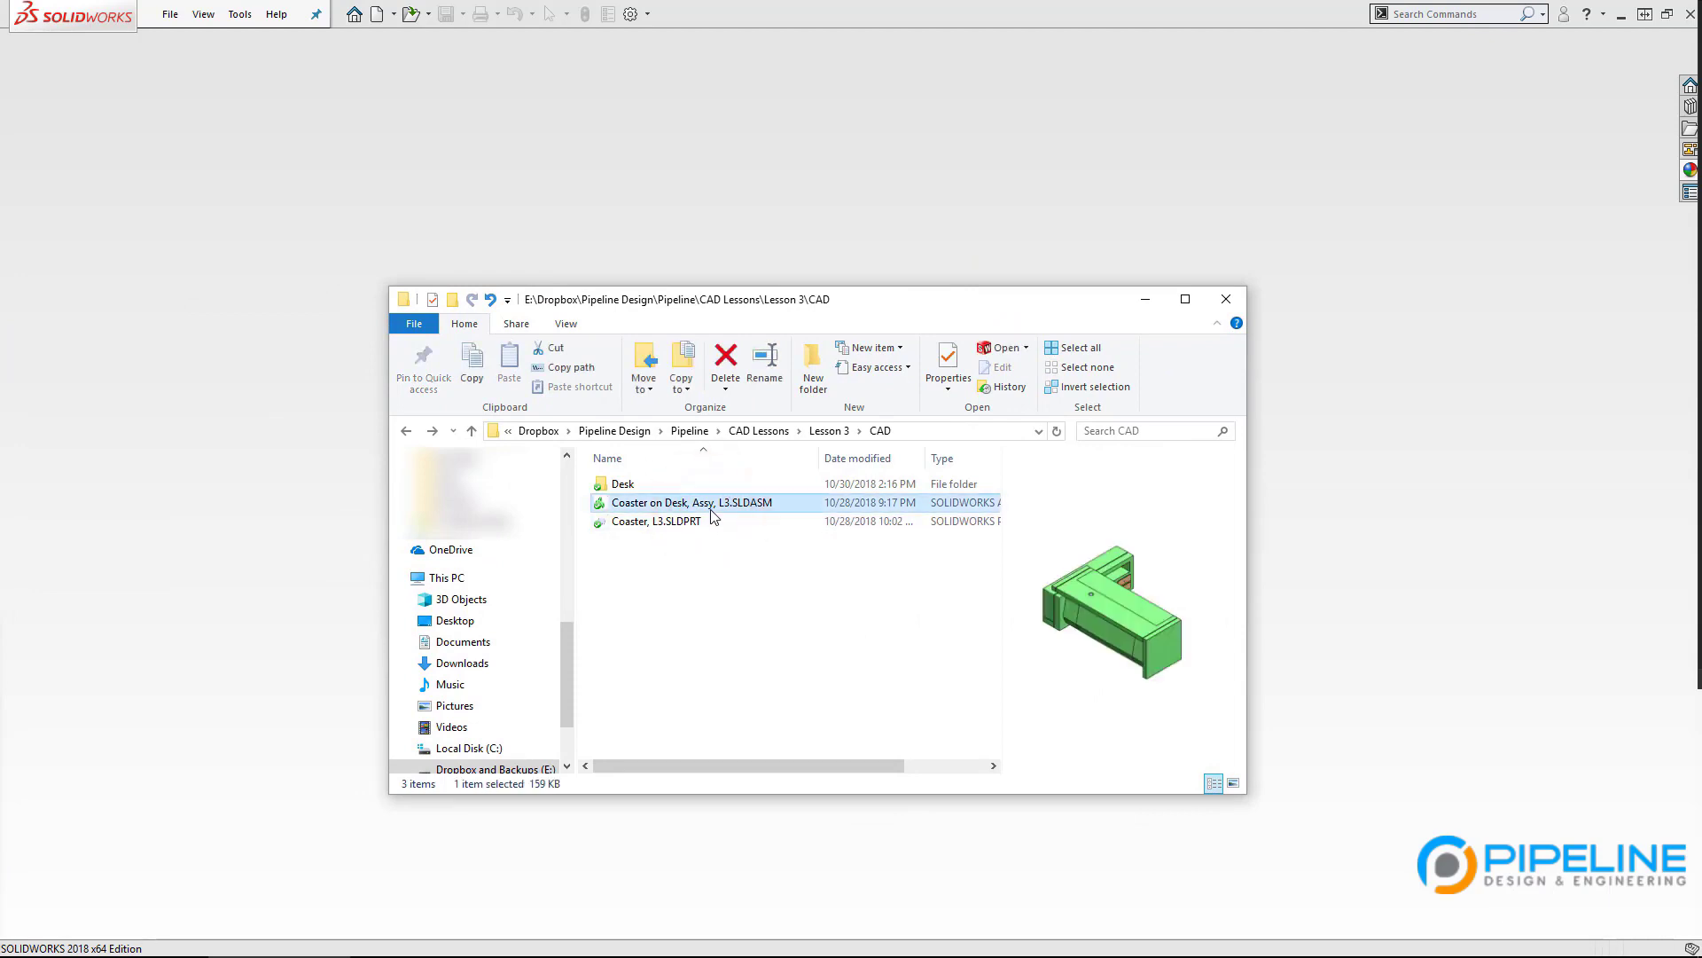
key(Return)
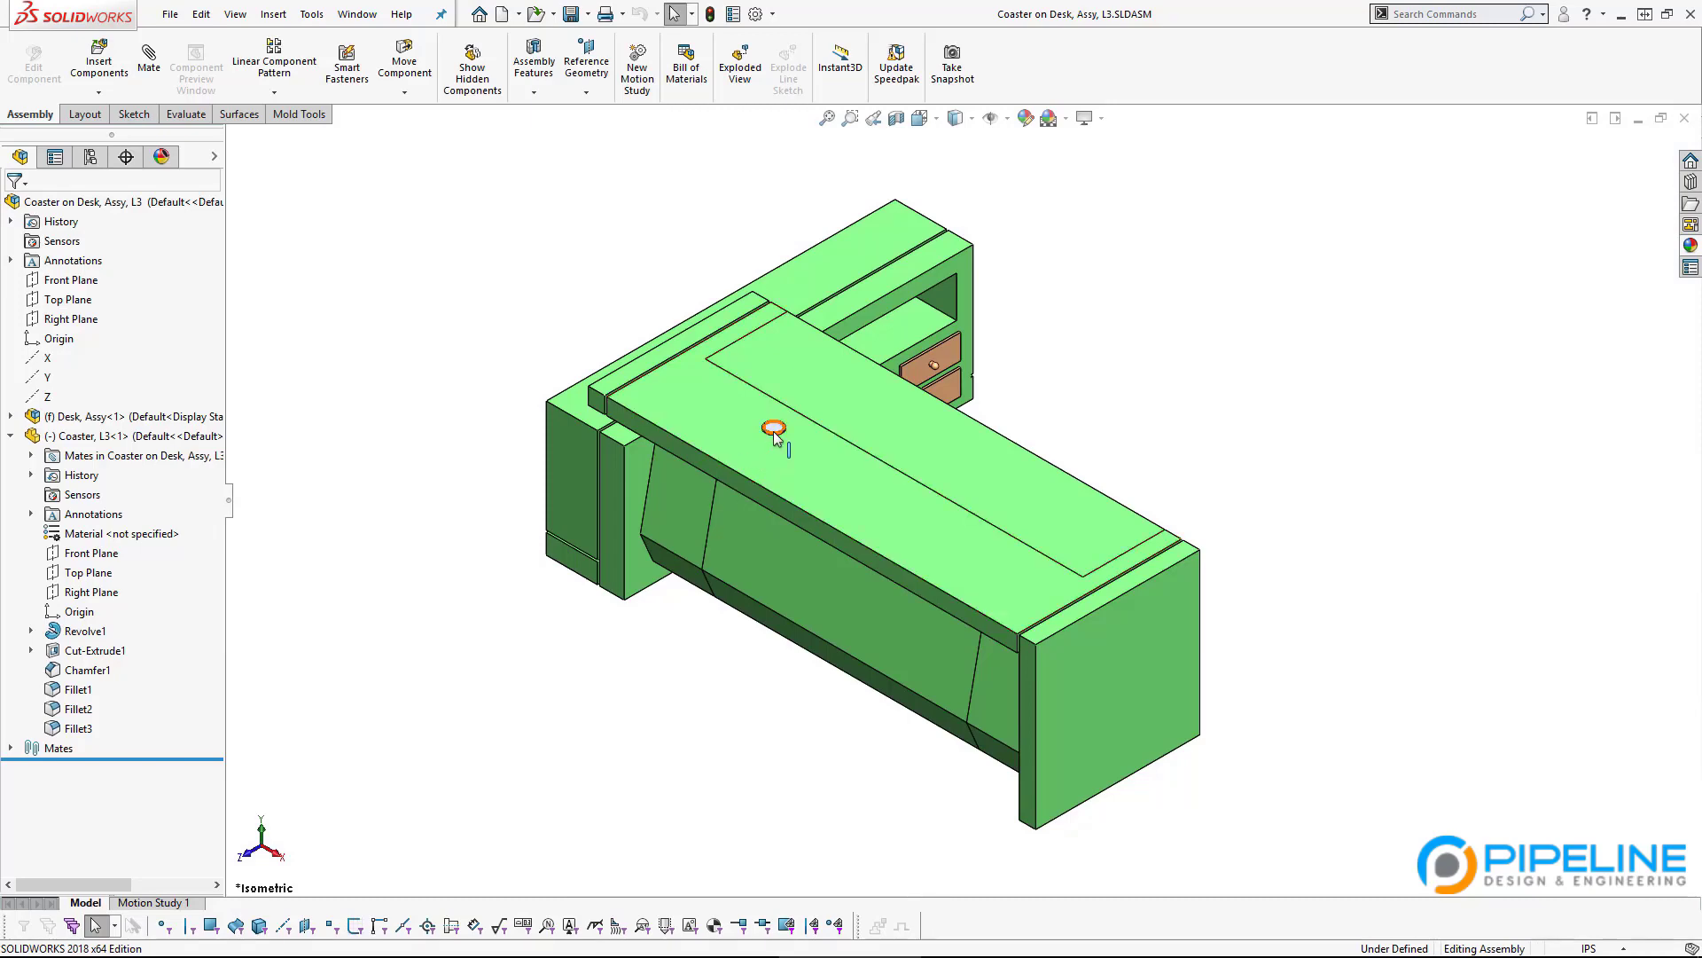
Open the coaster on the desk top as a separate part from the assembly.
scroll(776, 434, down, 8)
click(811, 421)
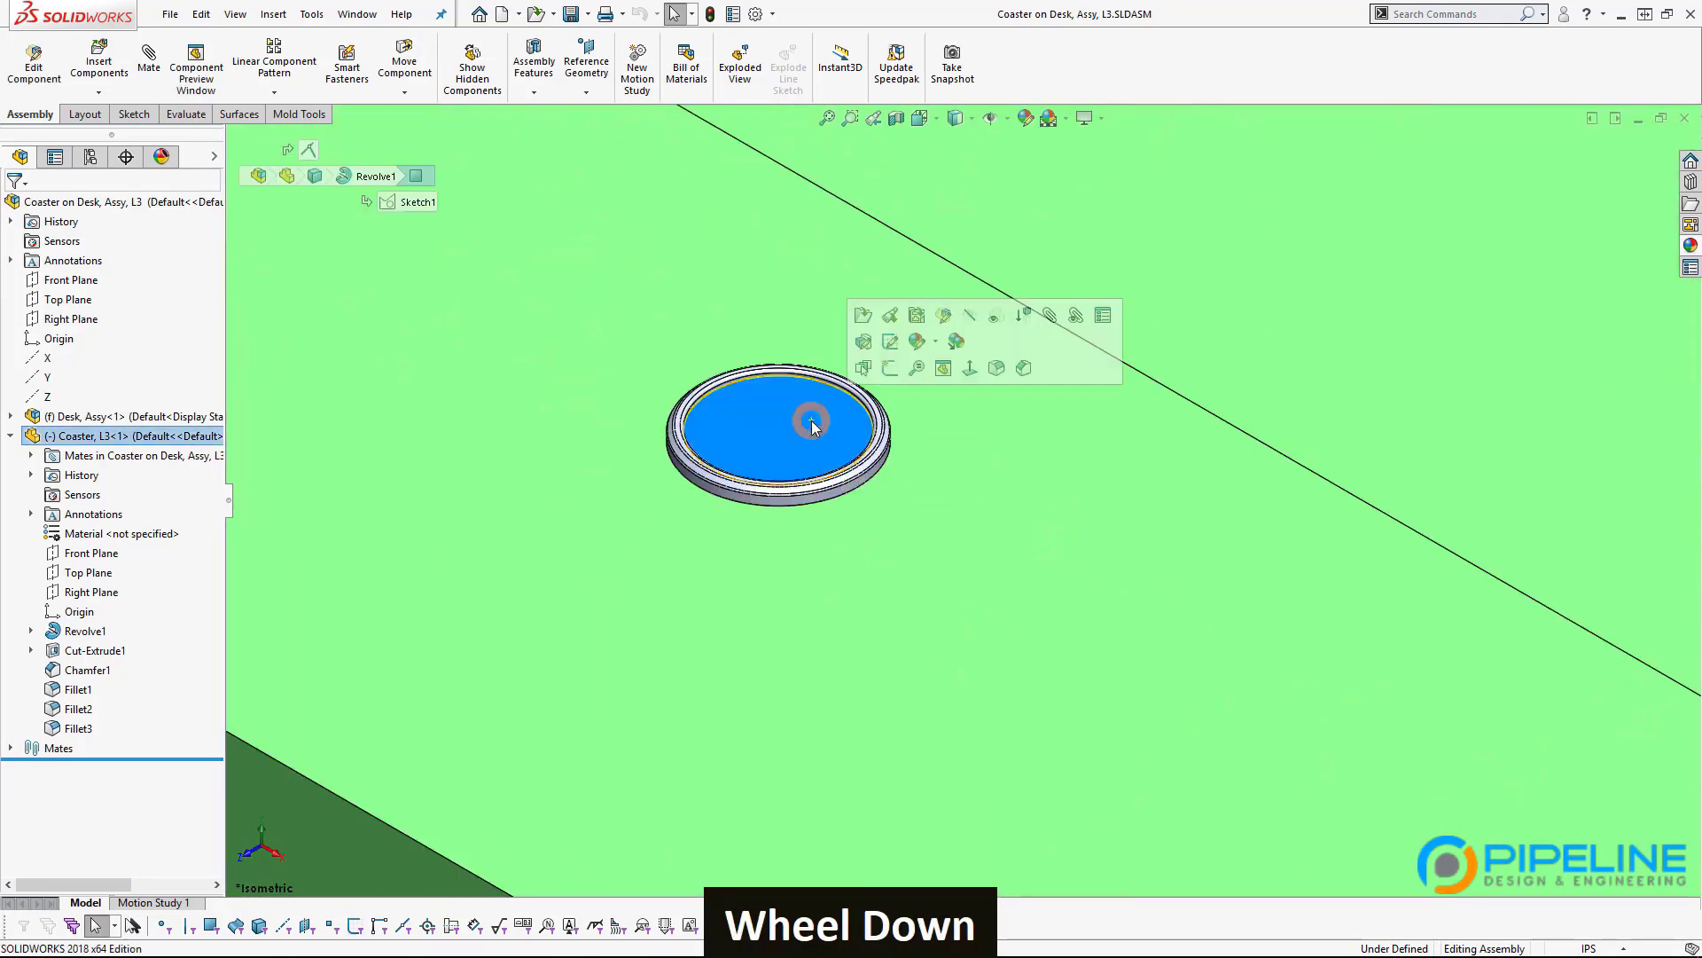
click(864, 312)
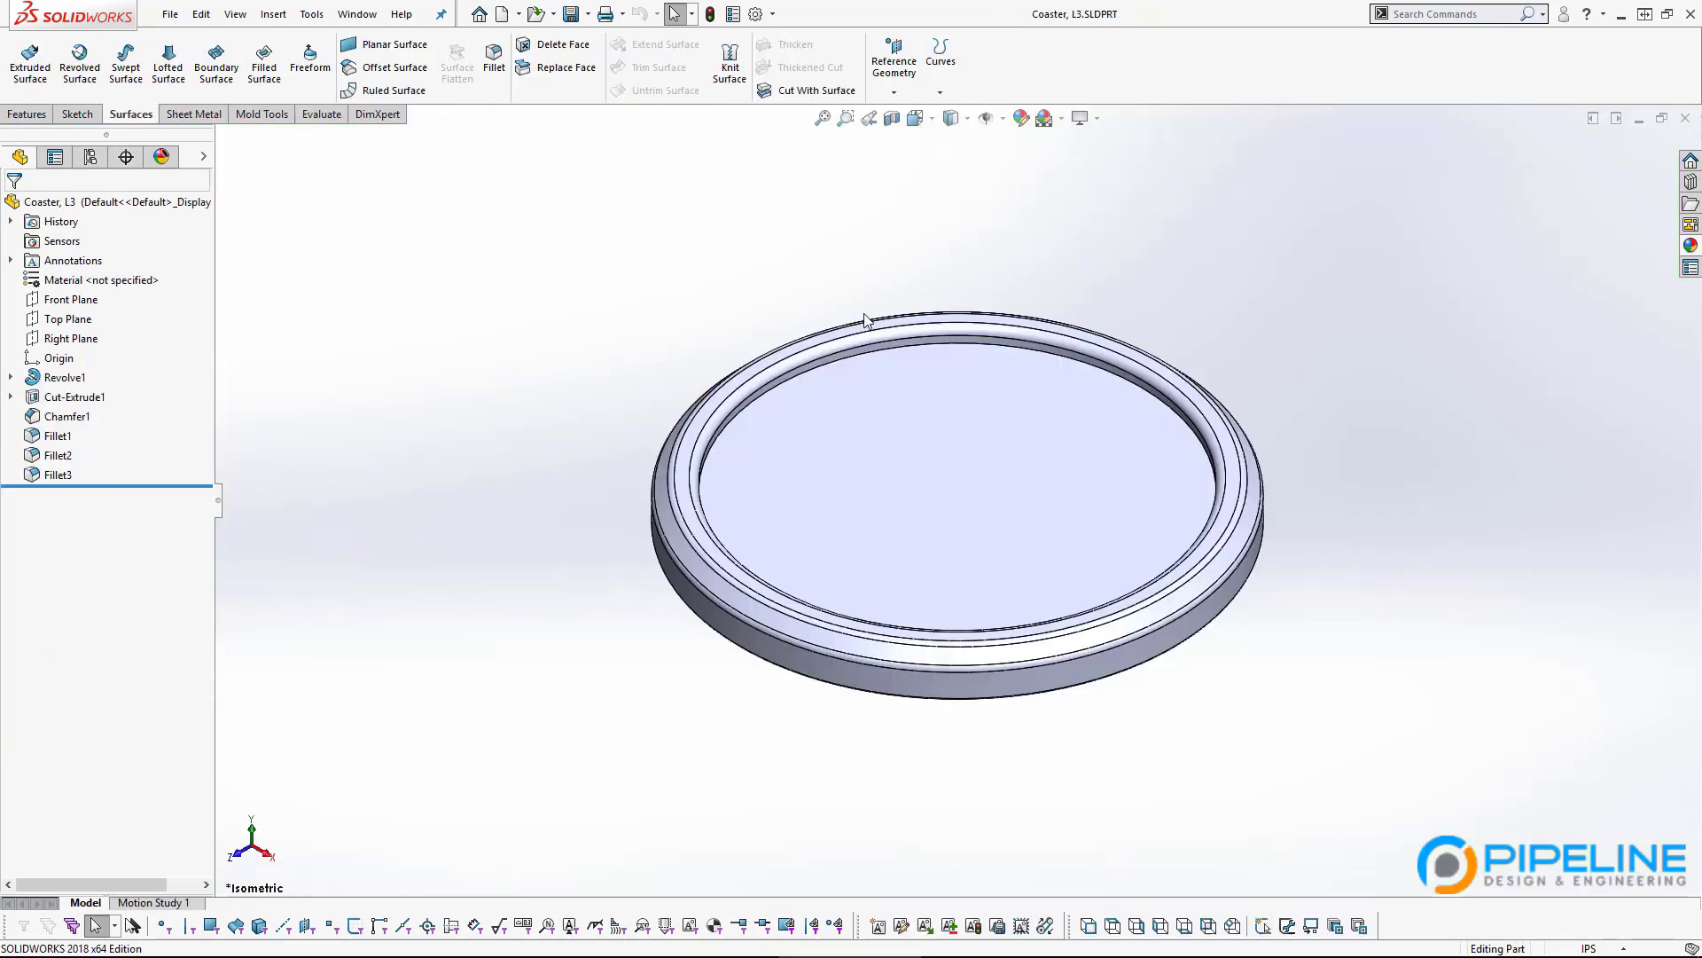
click(982, 200)
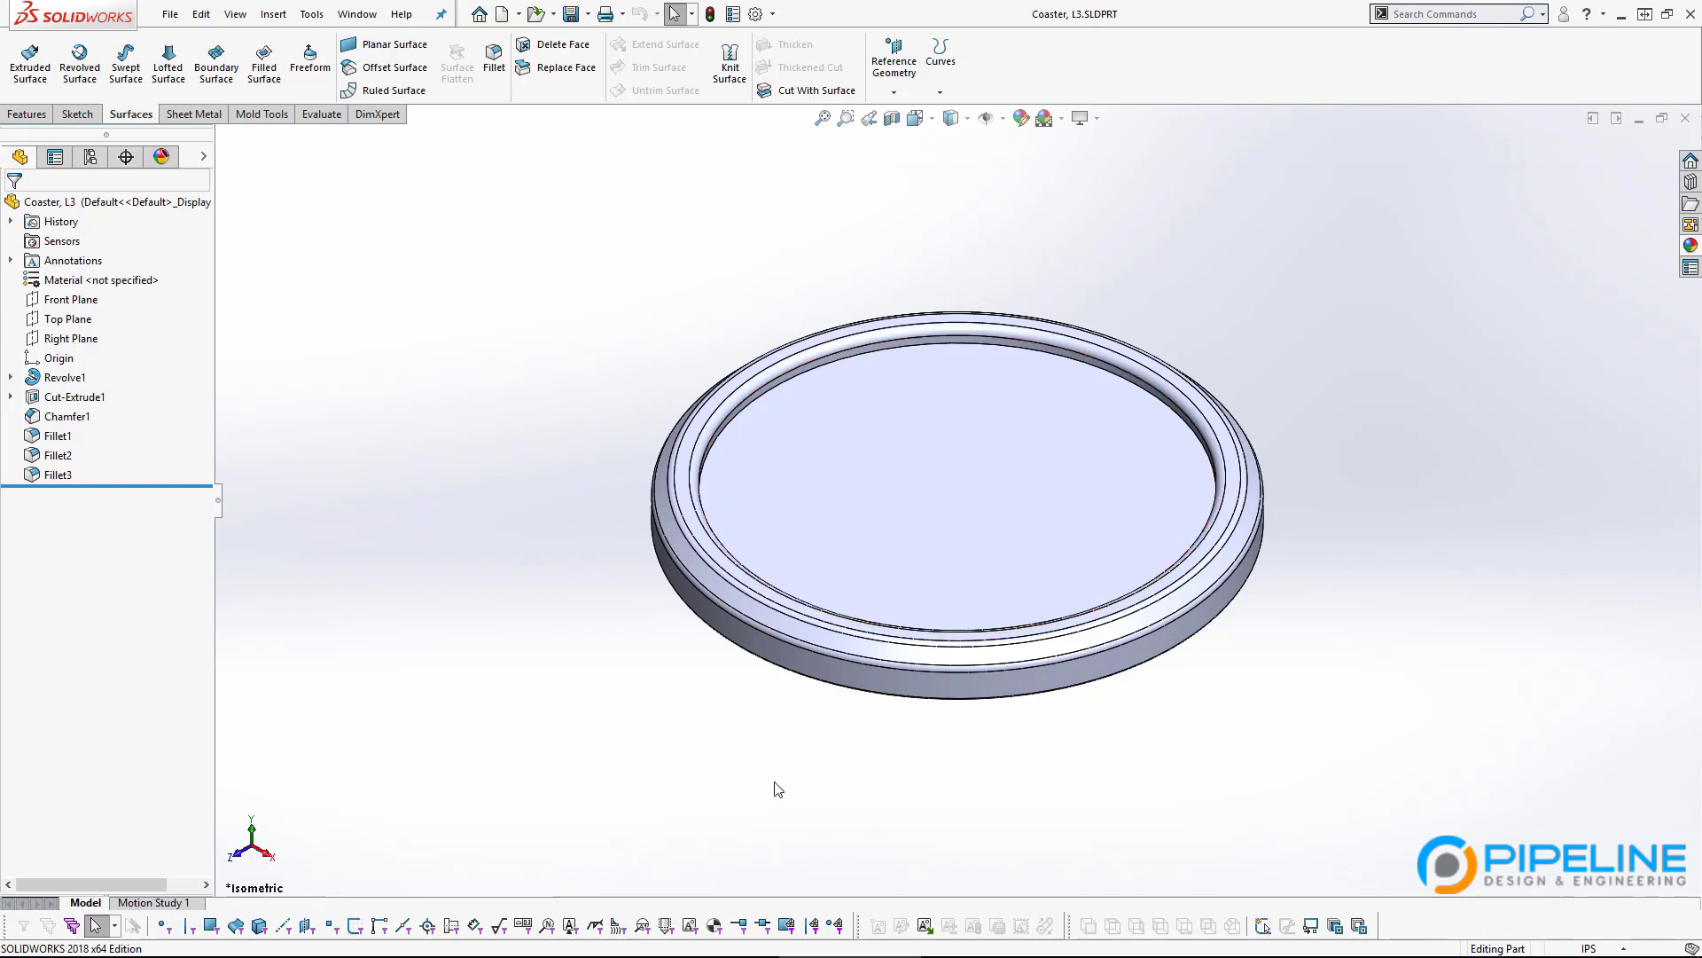
Create a new part document and start a sketch on the Top Plane.
click(504, 15)
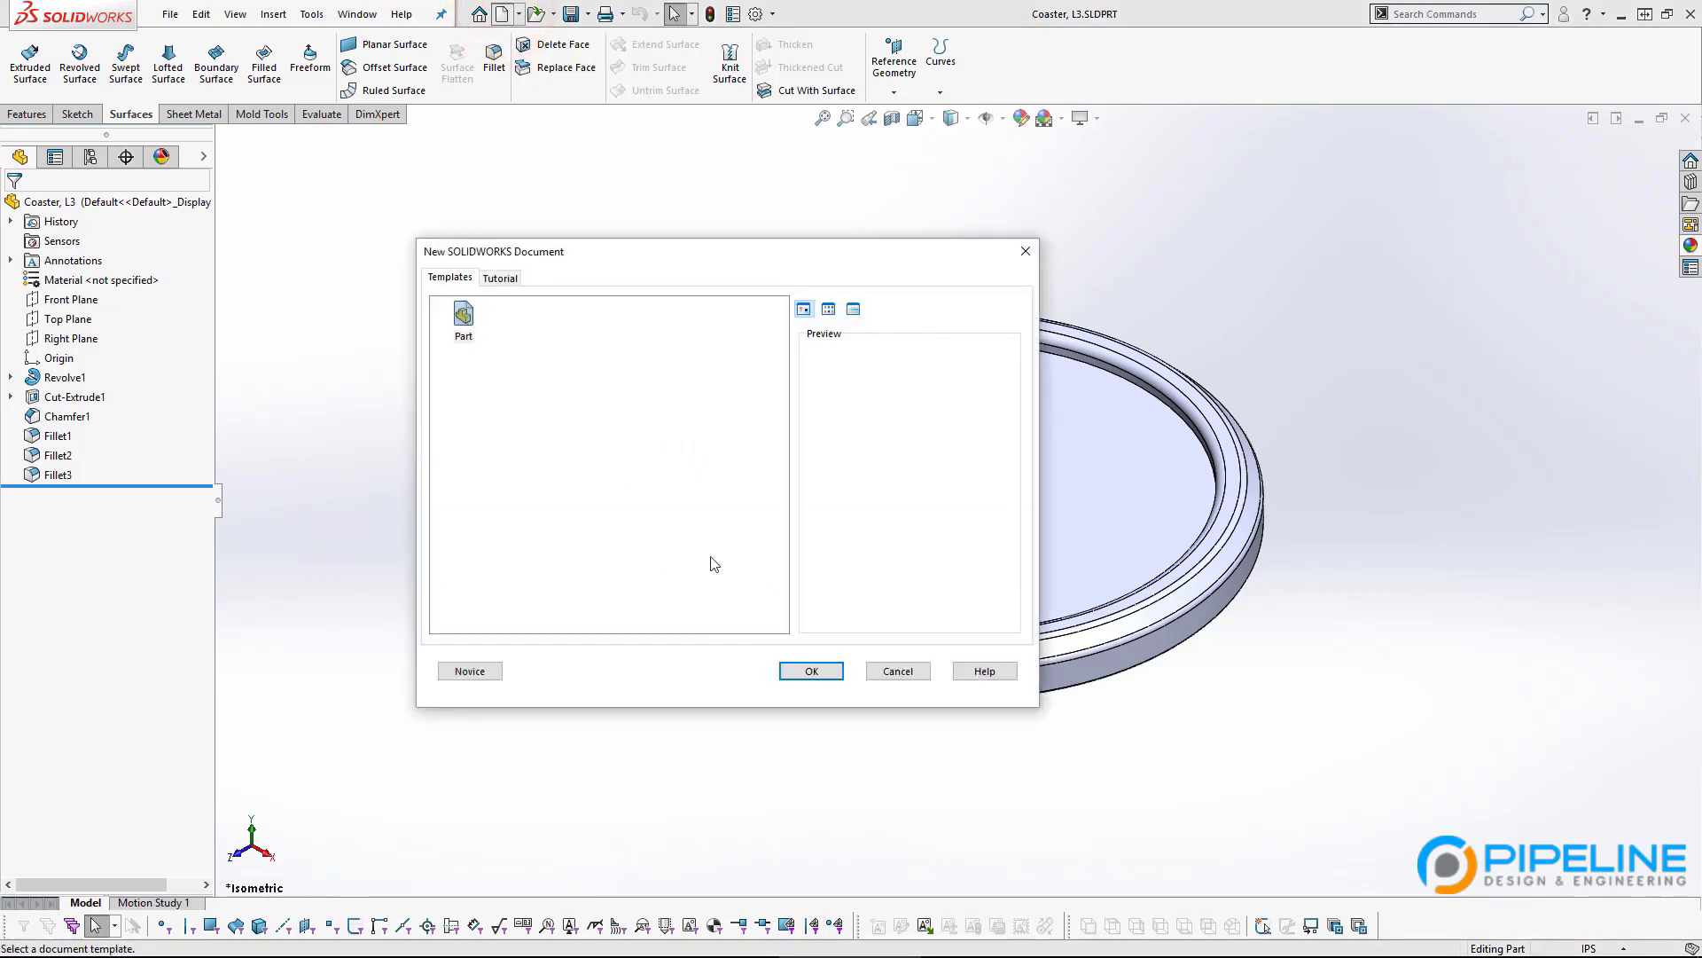
click(814, 672)
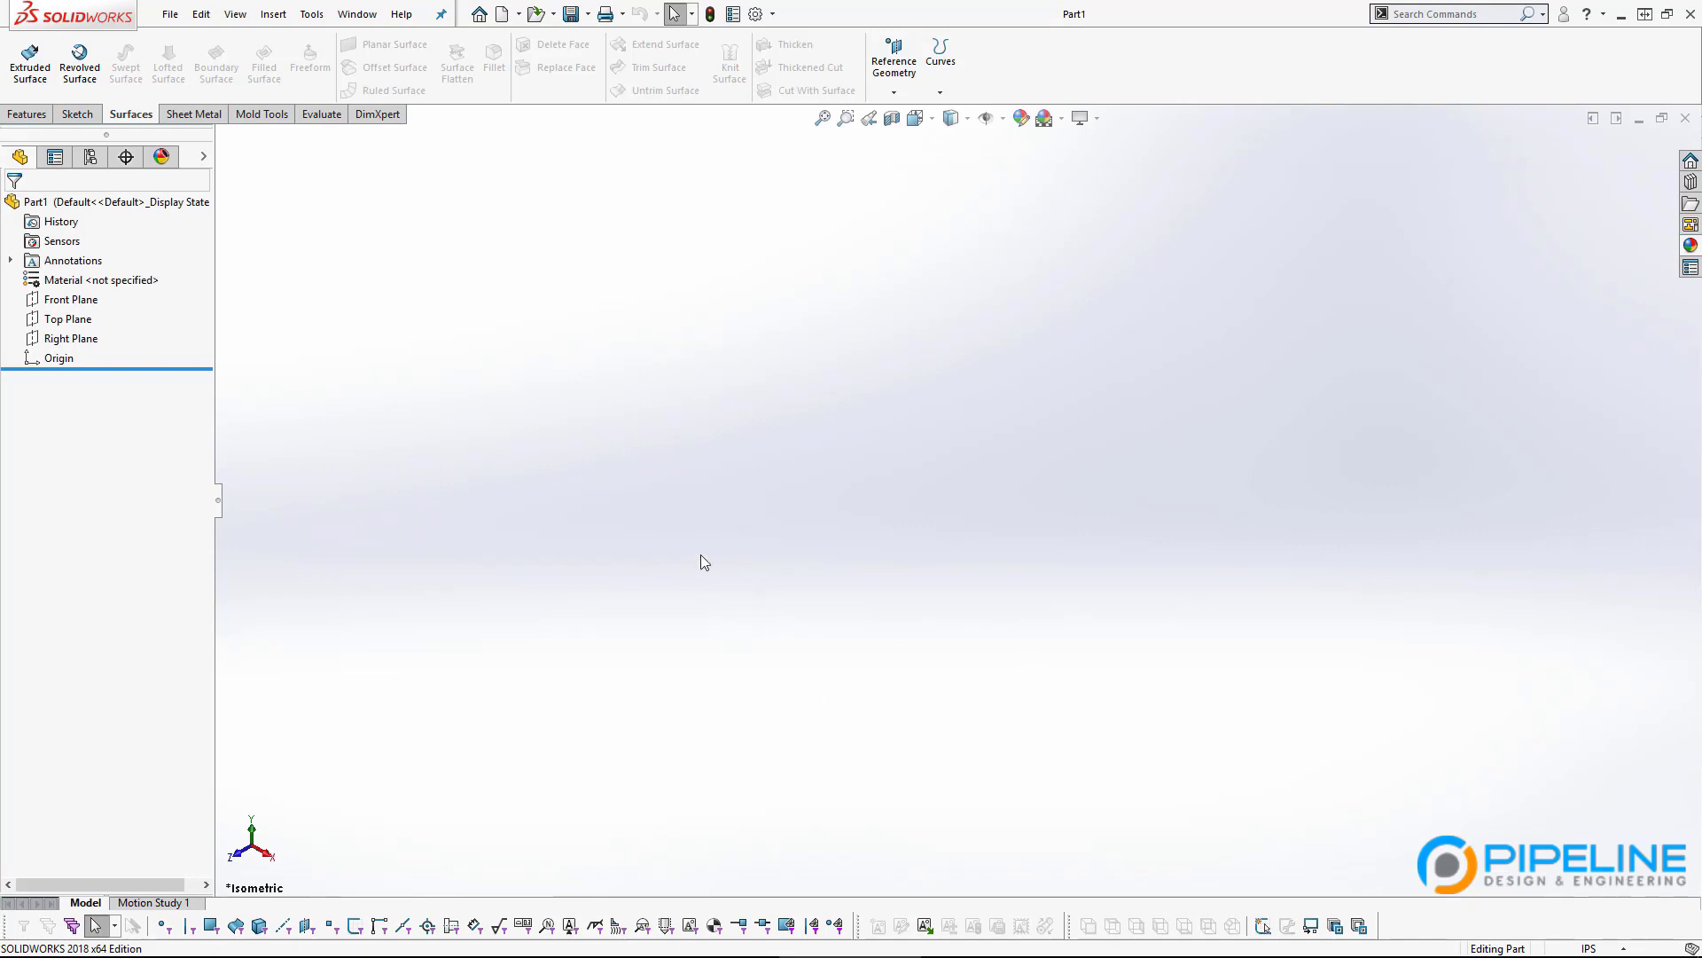
click(70, 320)
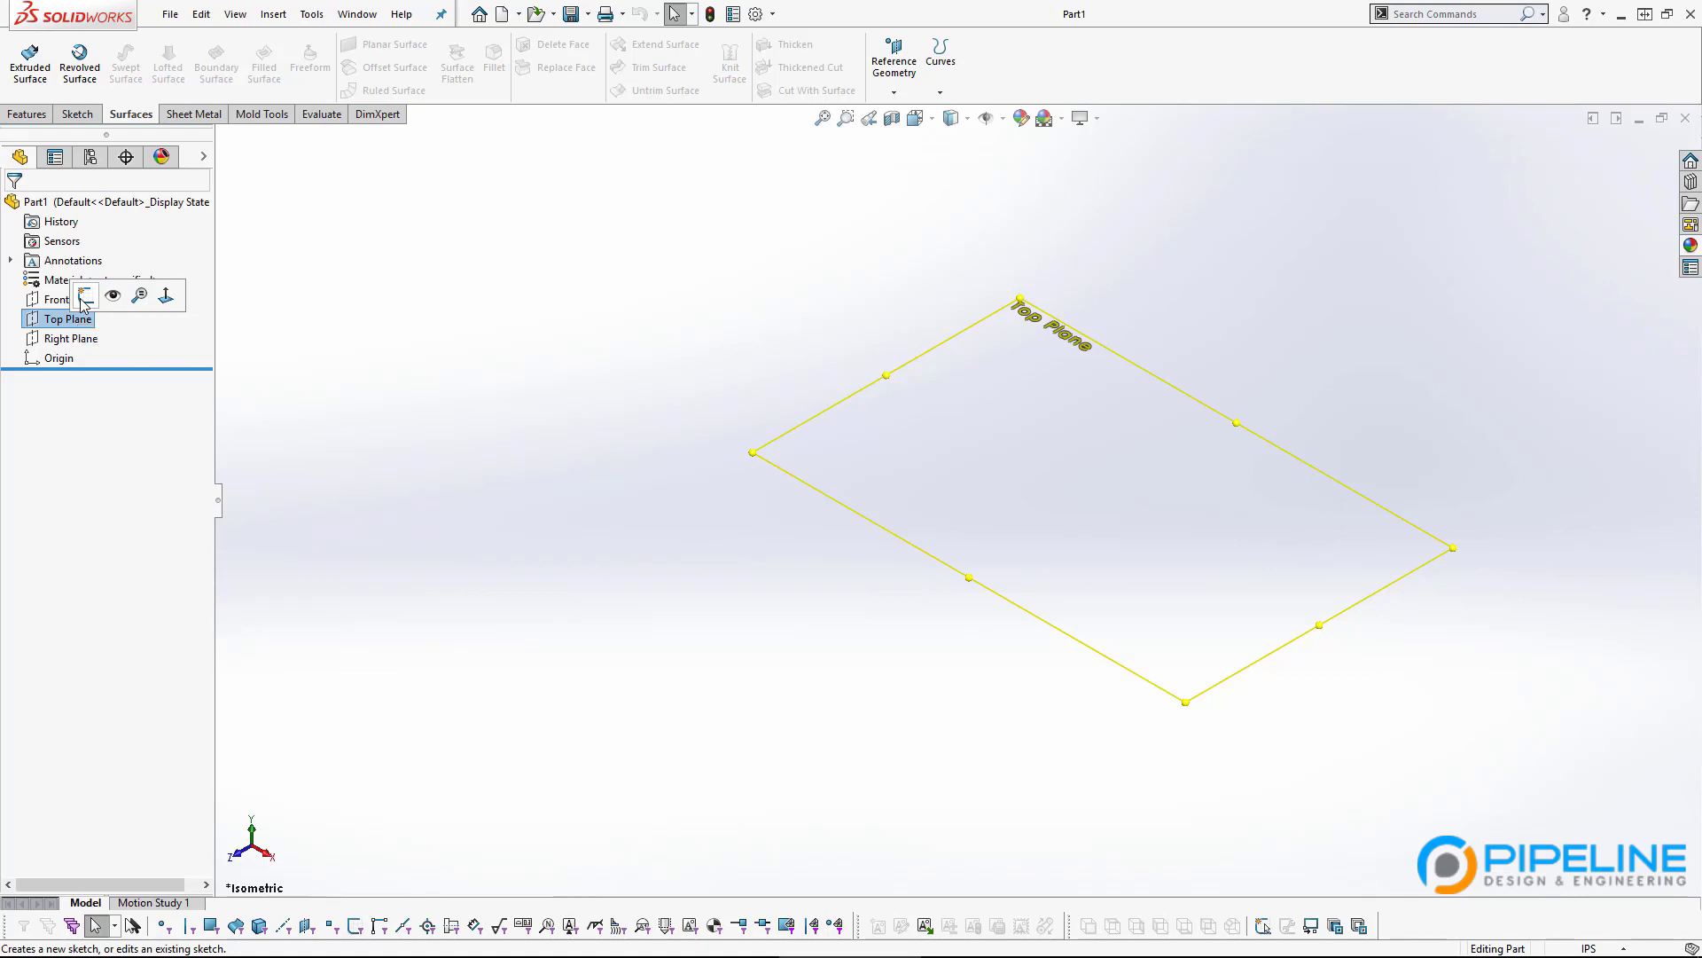
click(86, 296)
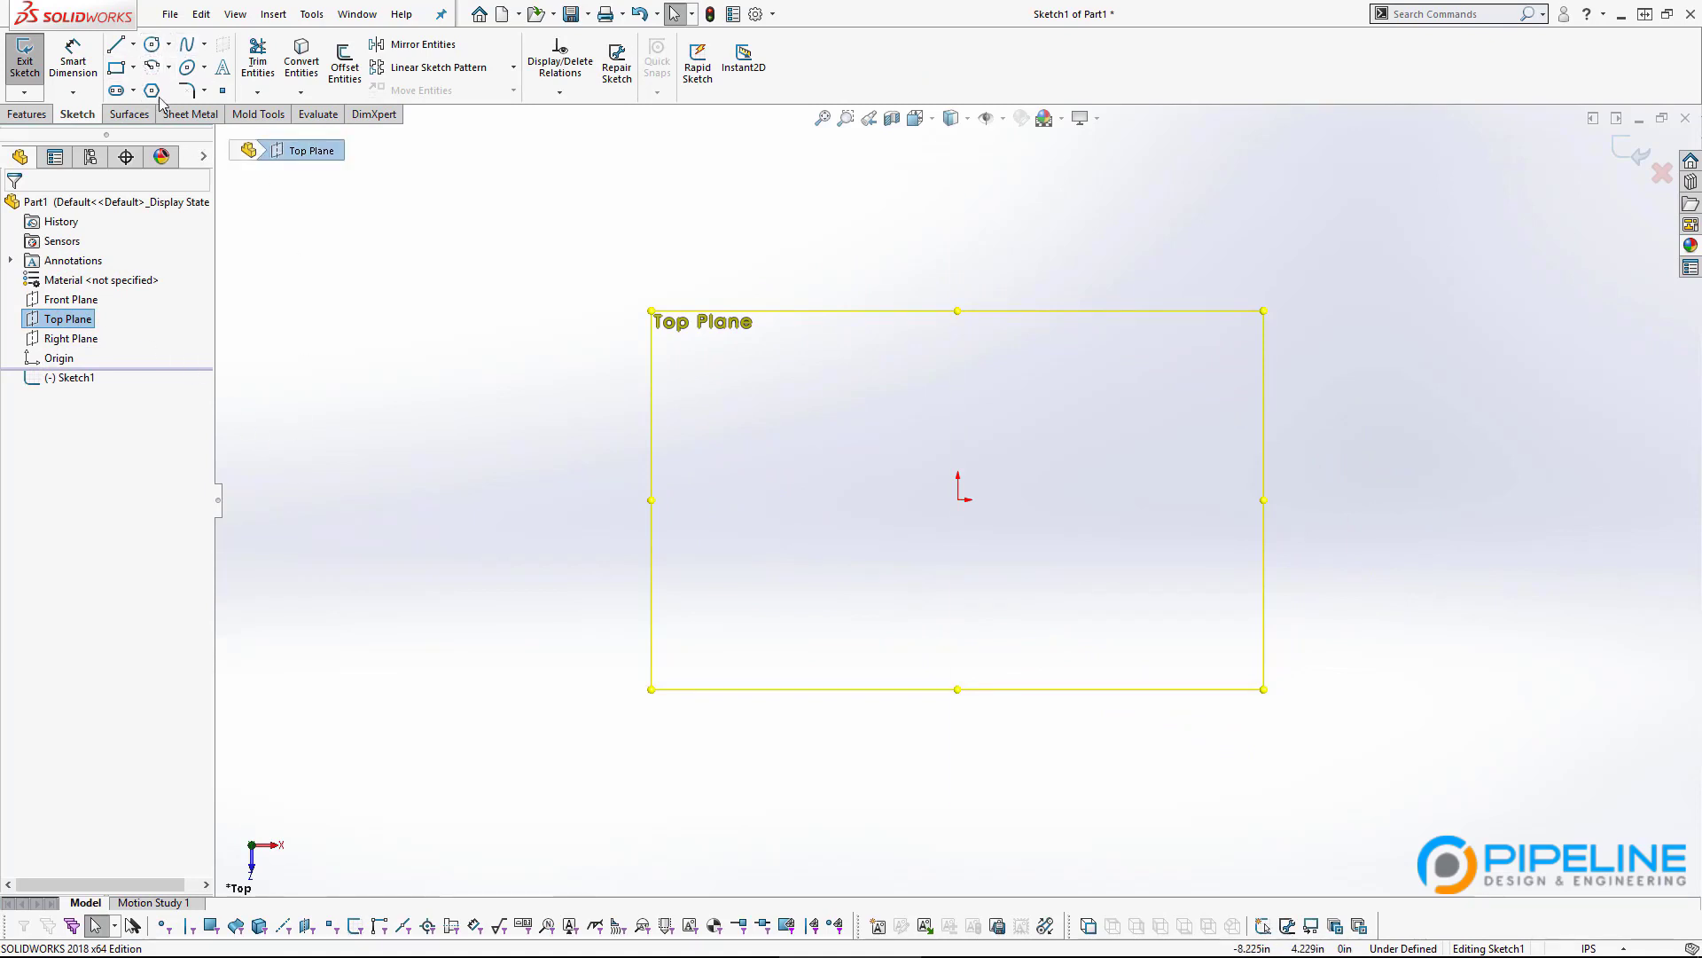
click(133, 68)
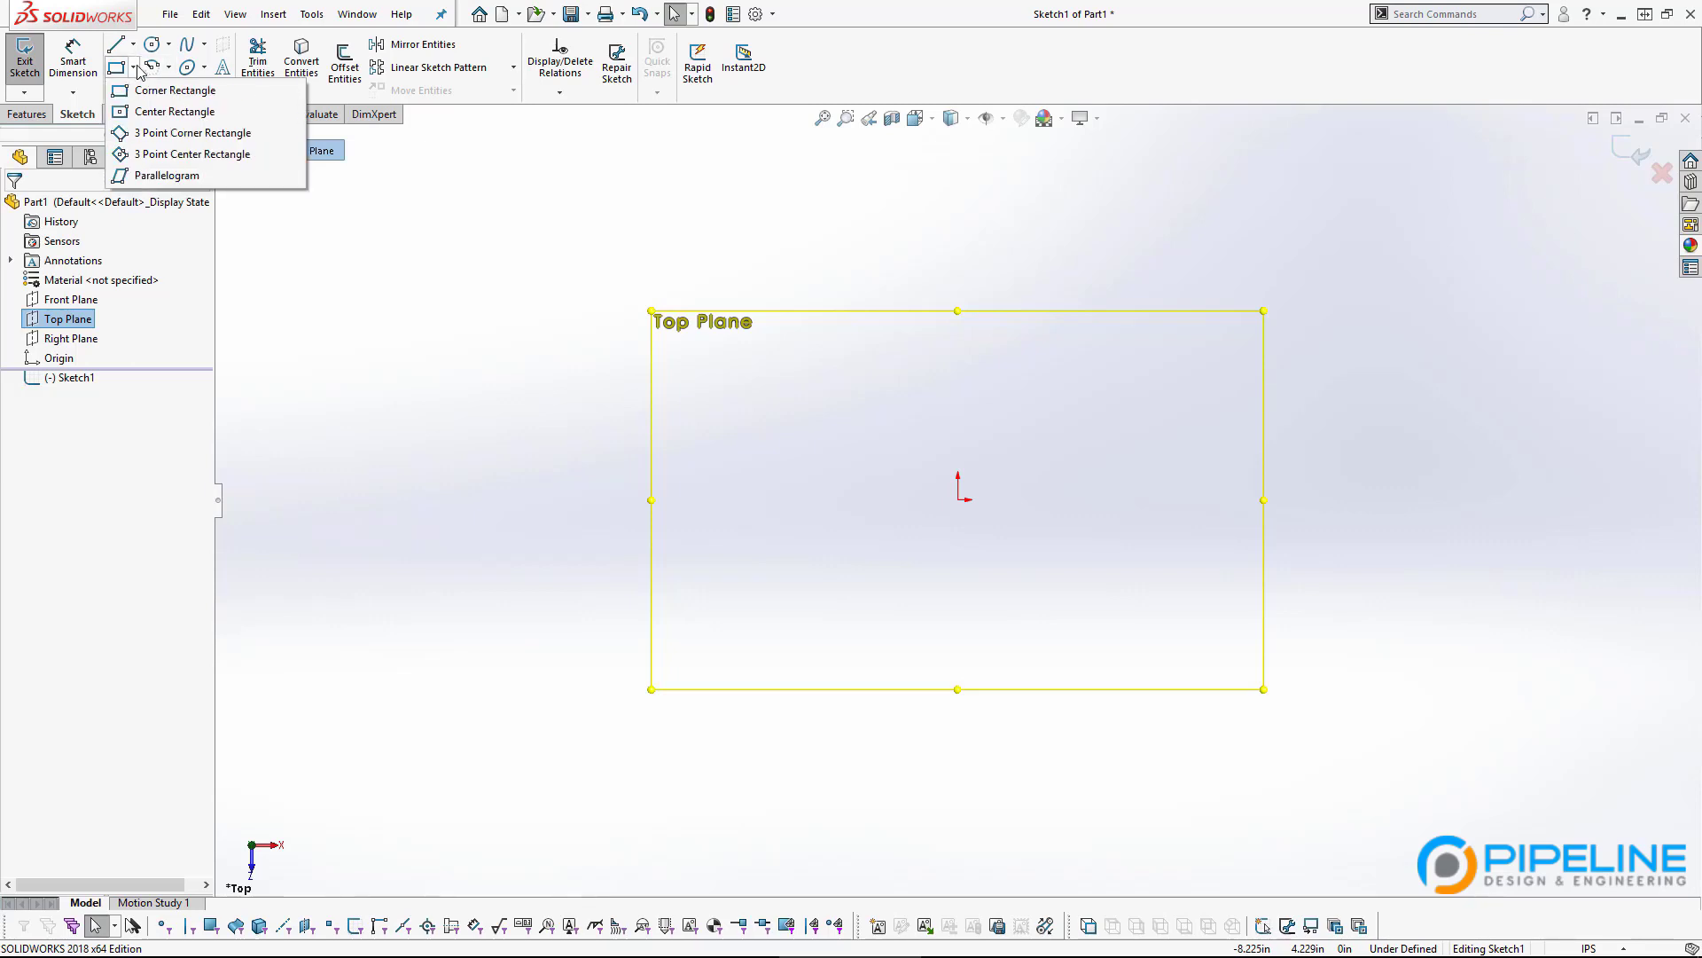
click(862, 27)
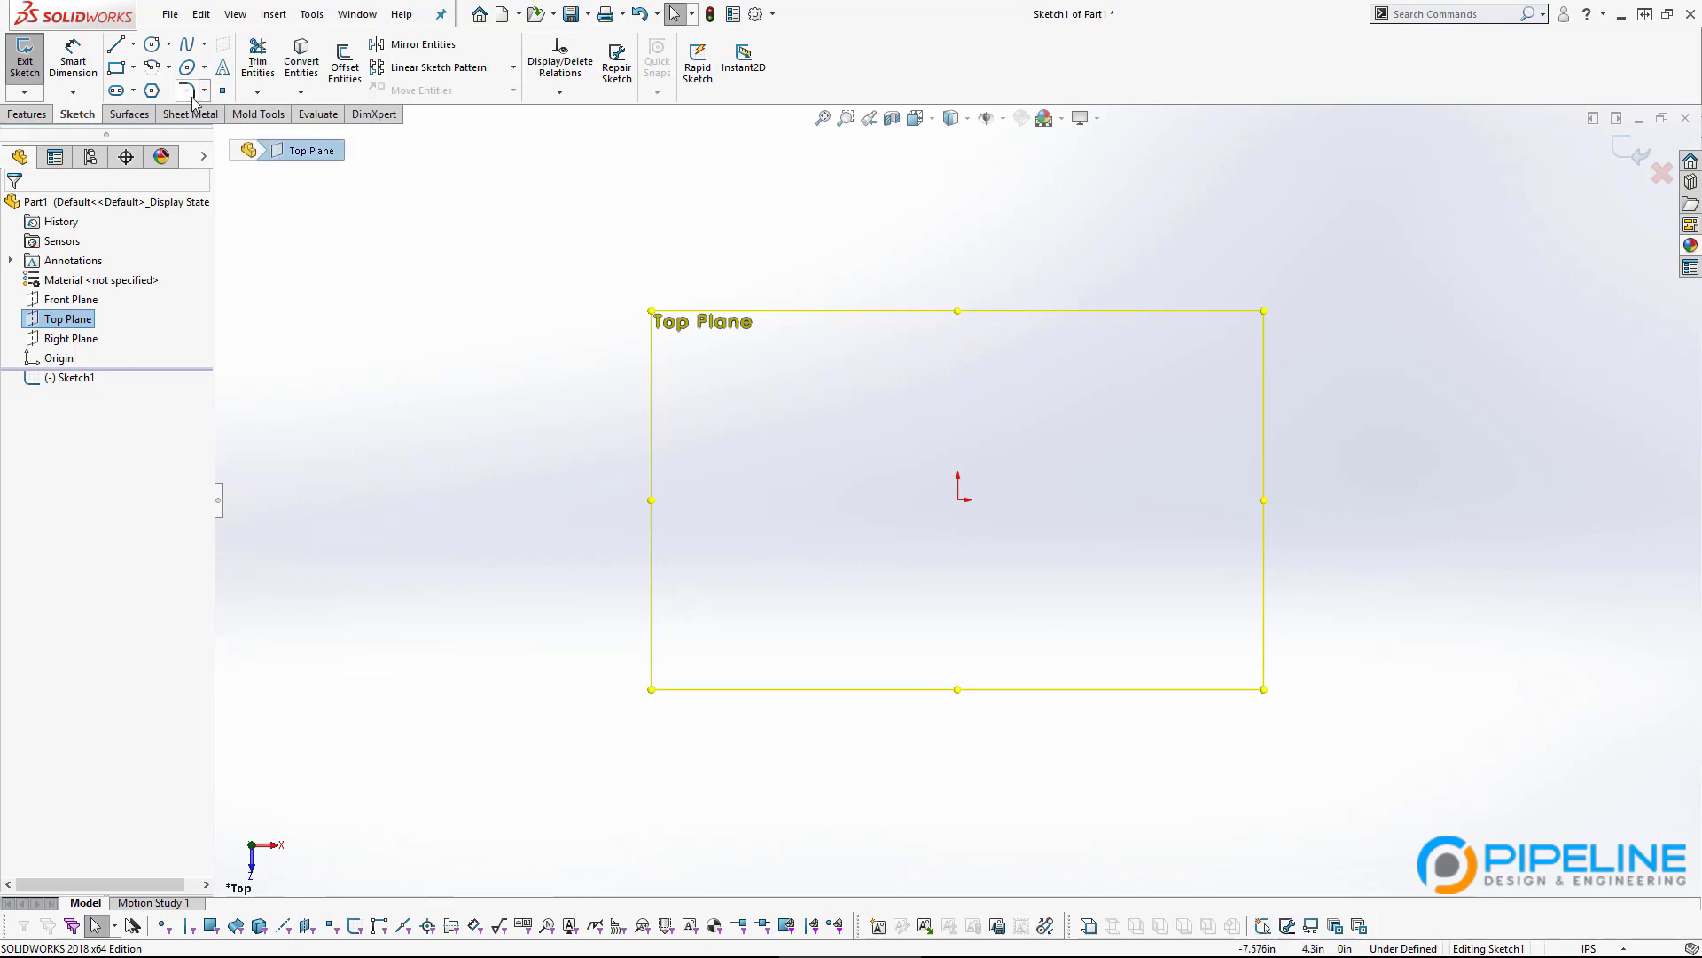
click(133, 68)
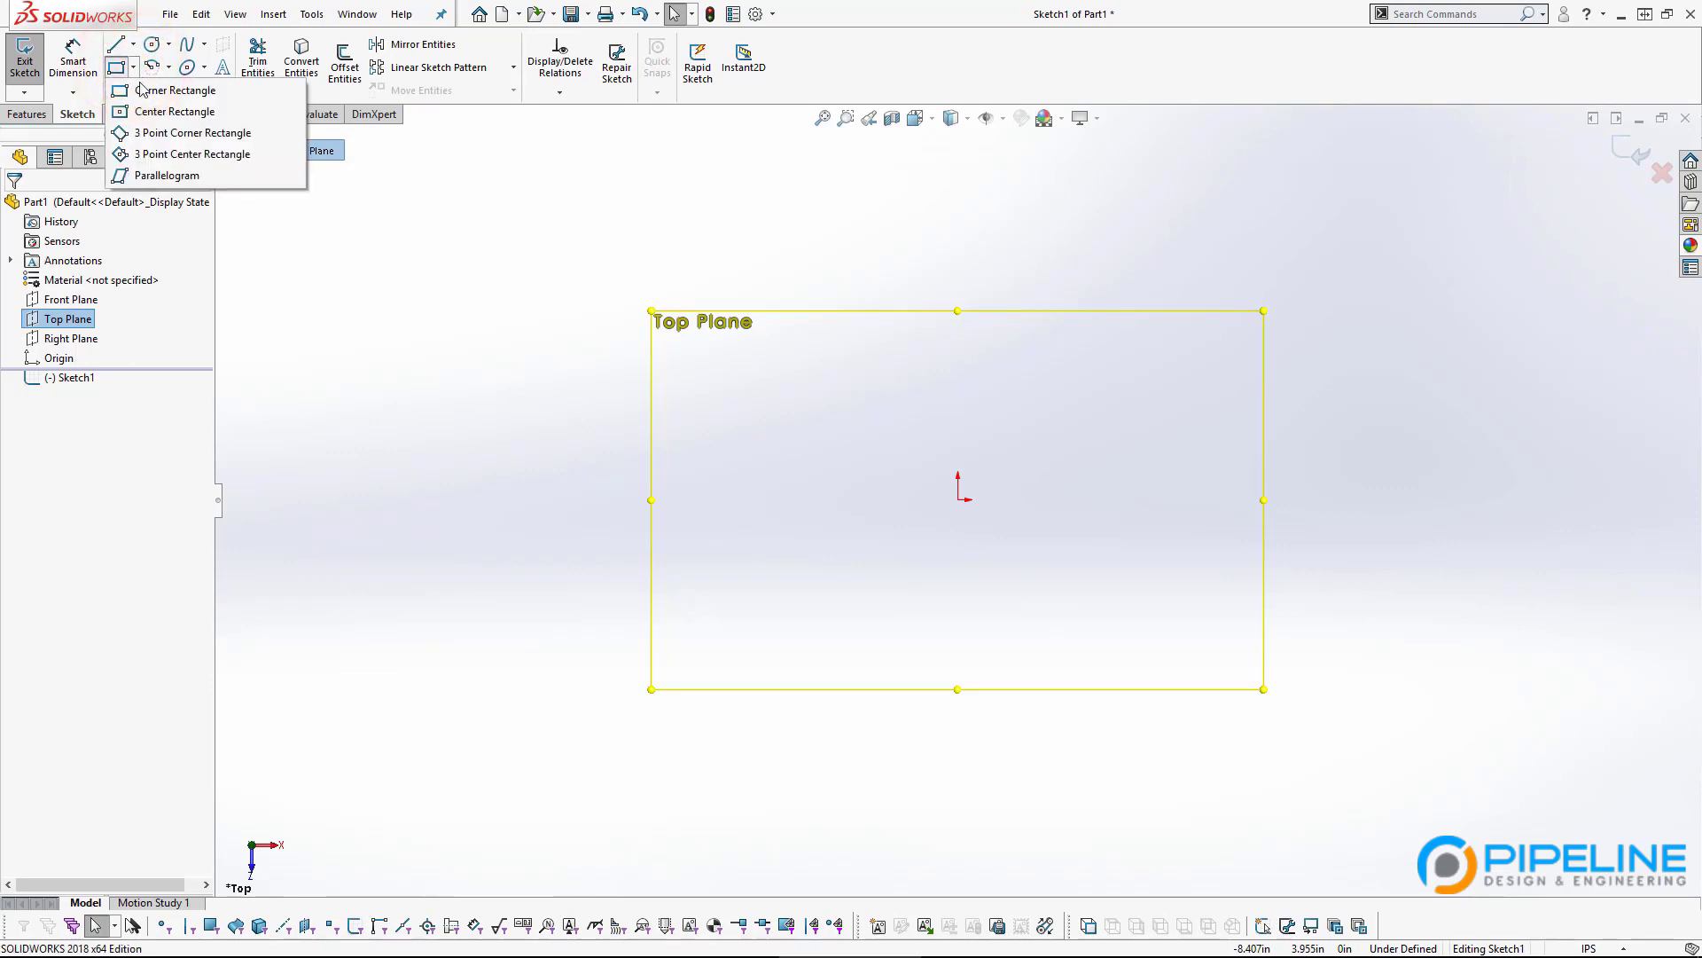
click(163, 111)
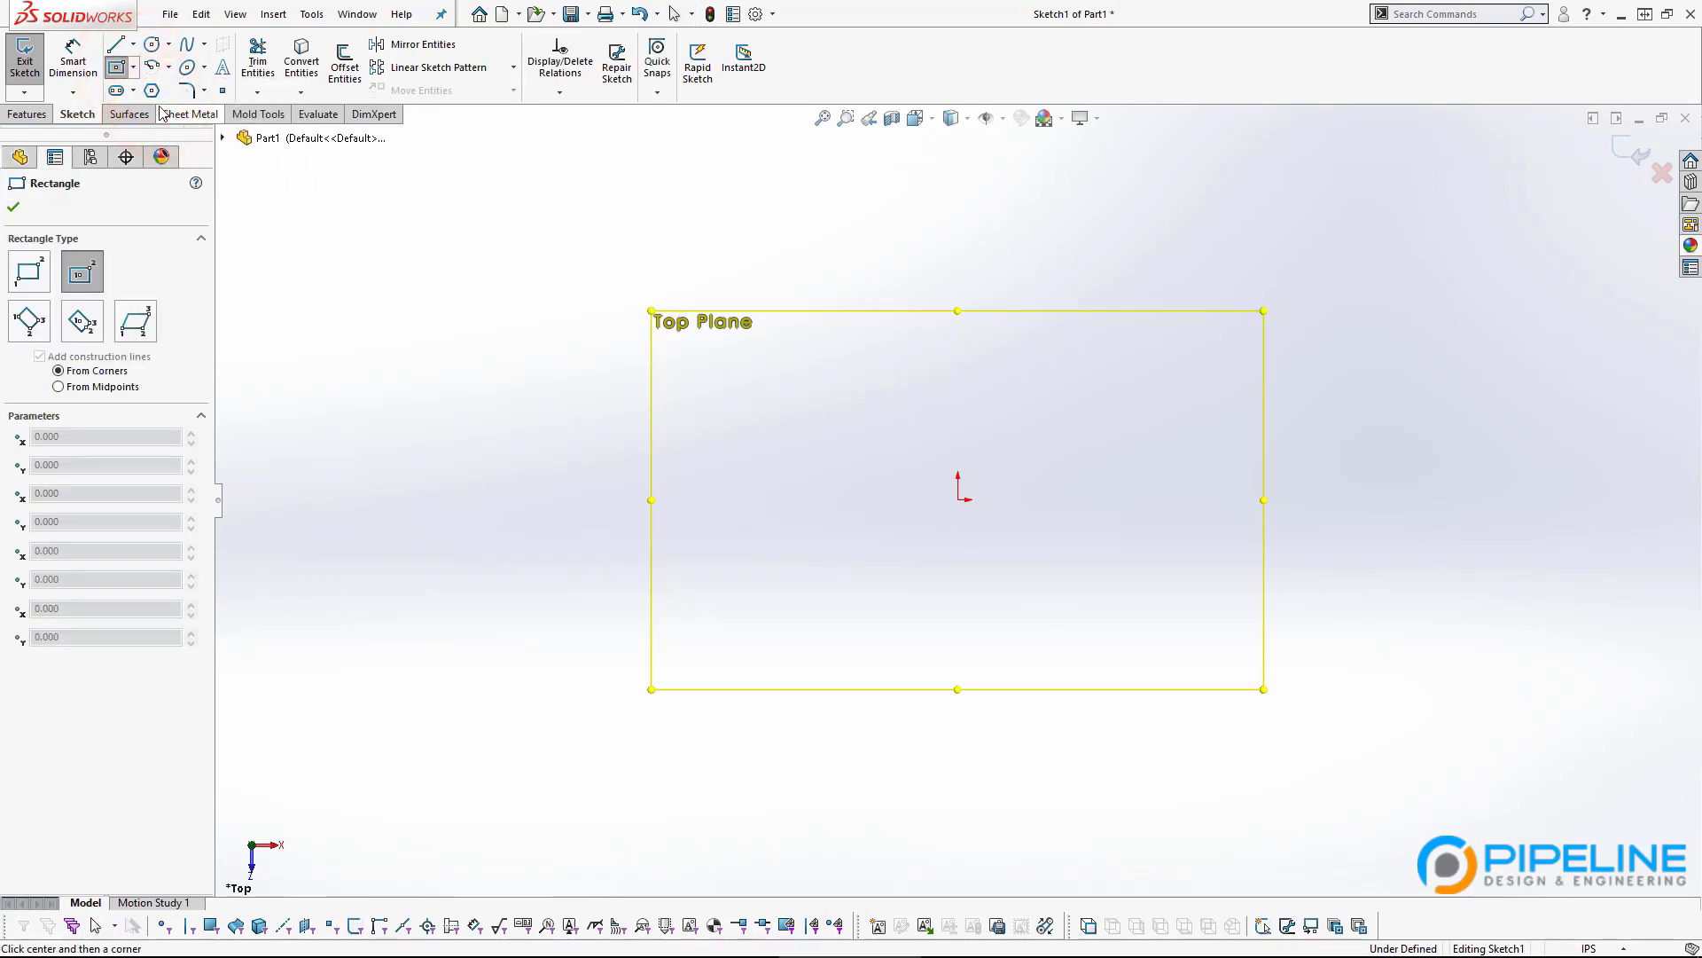
click(134, 69)
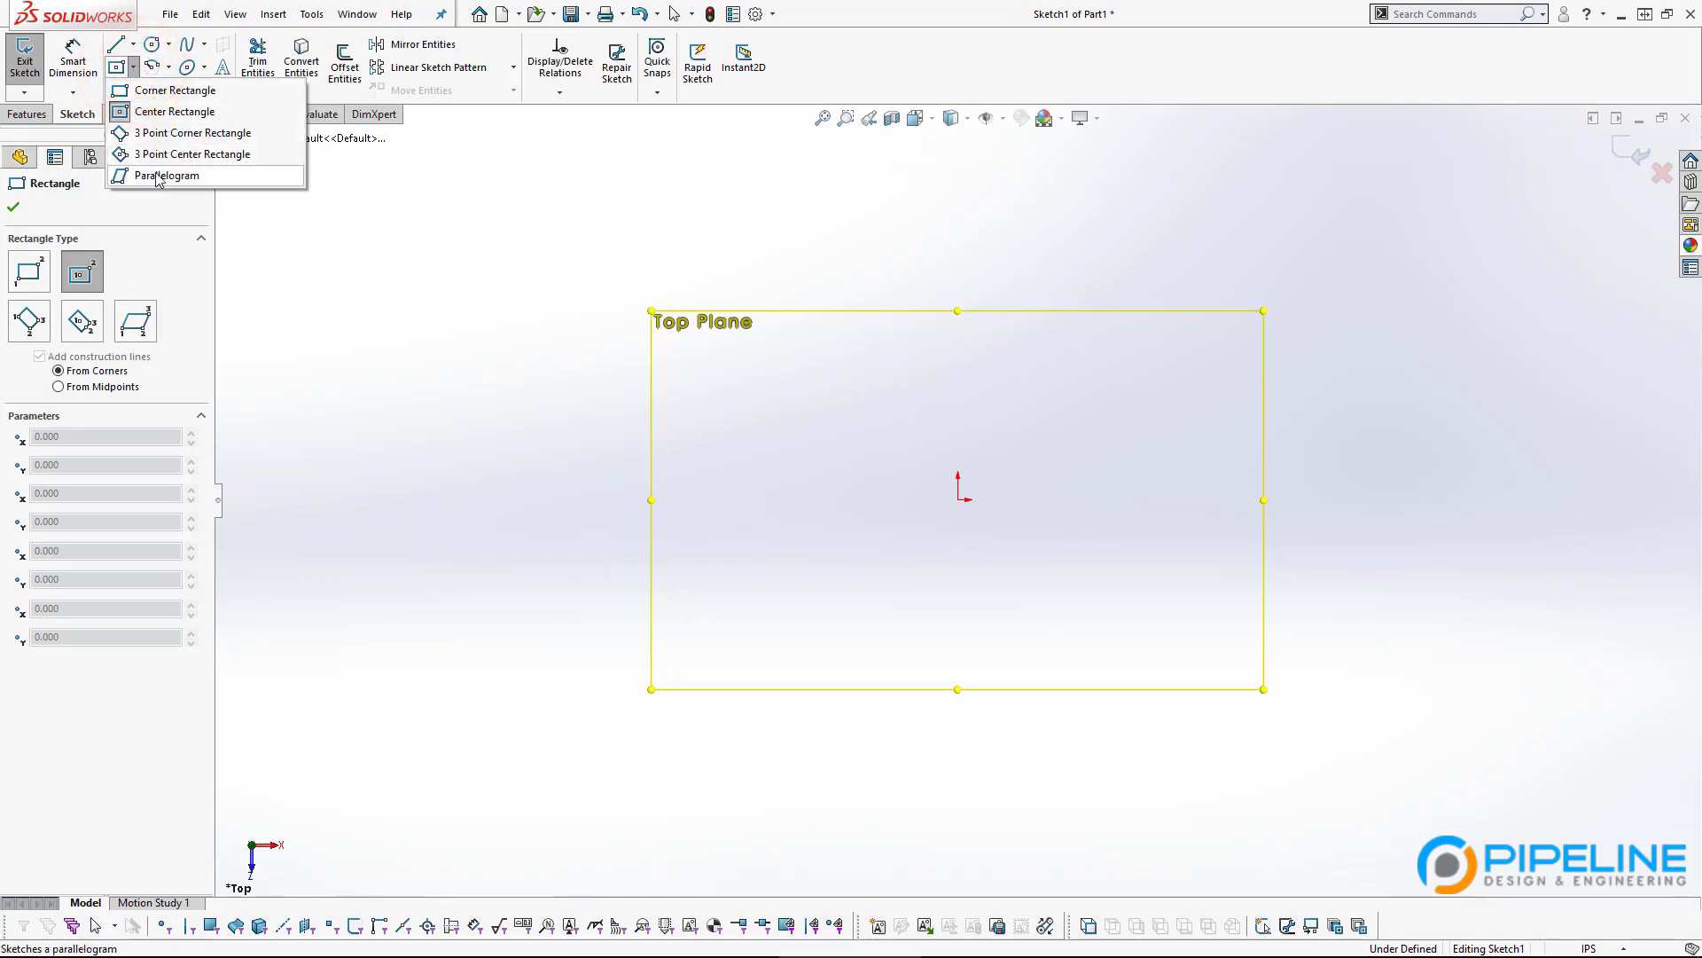
click(212, 118)
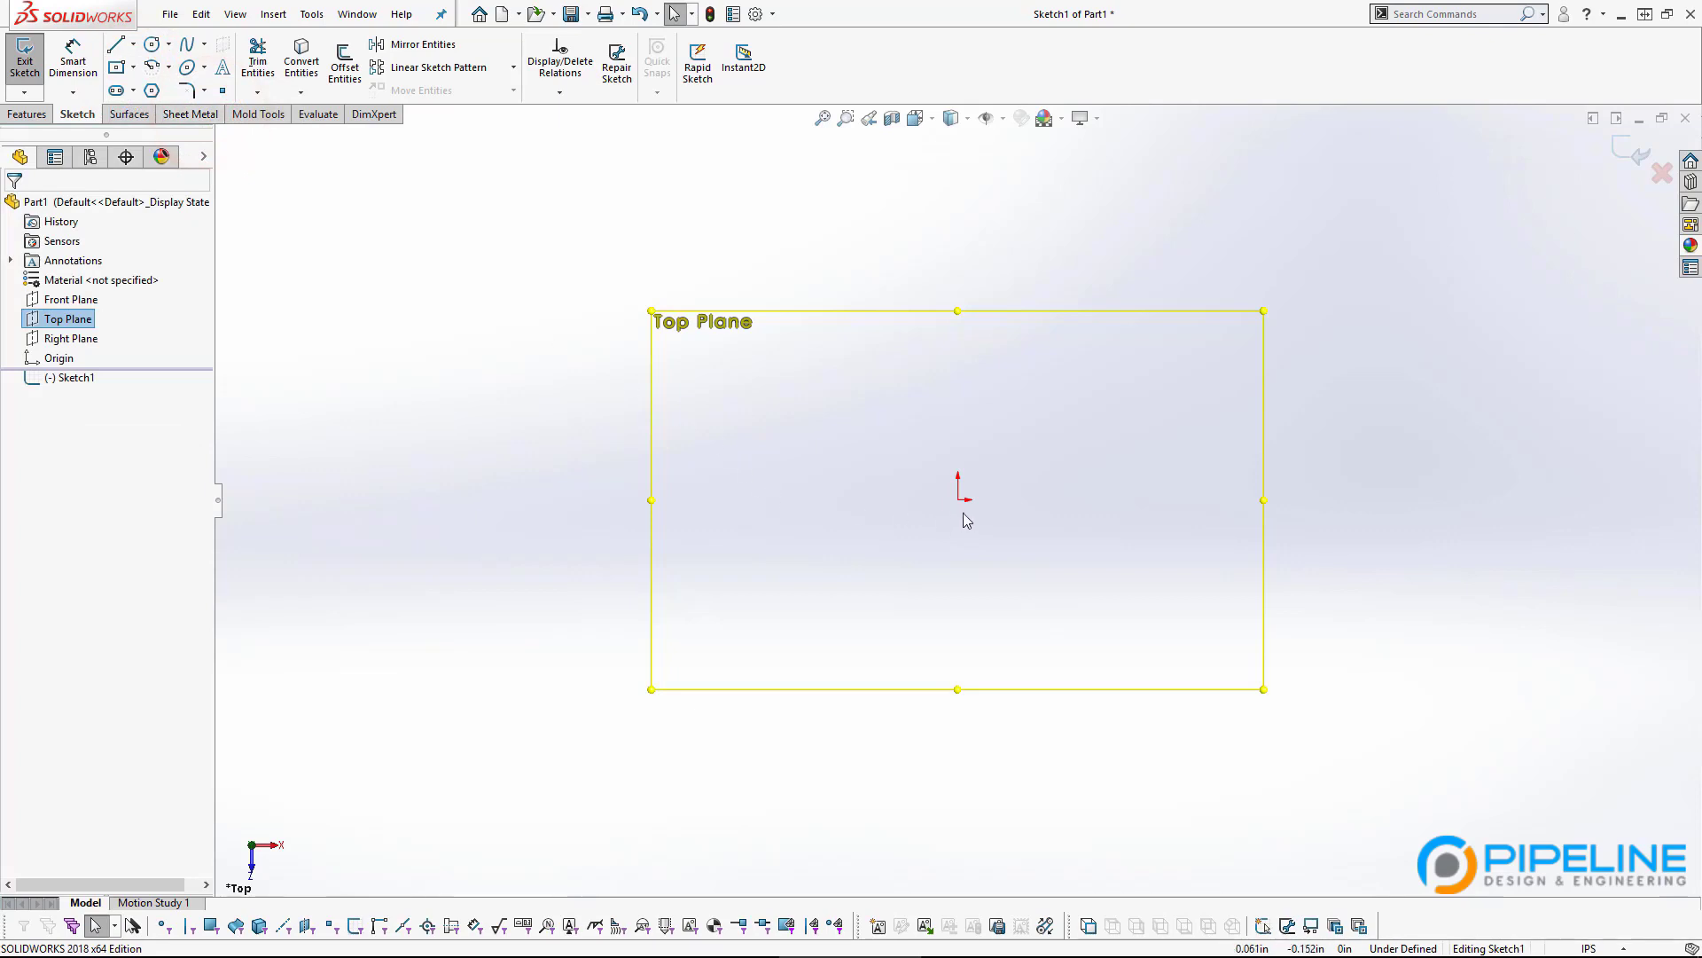
key(Return)
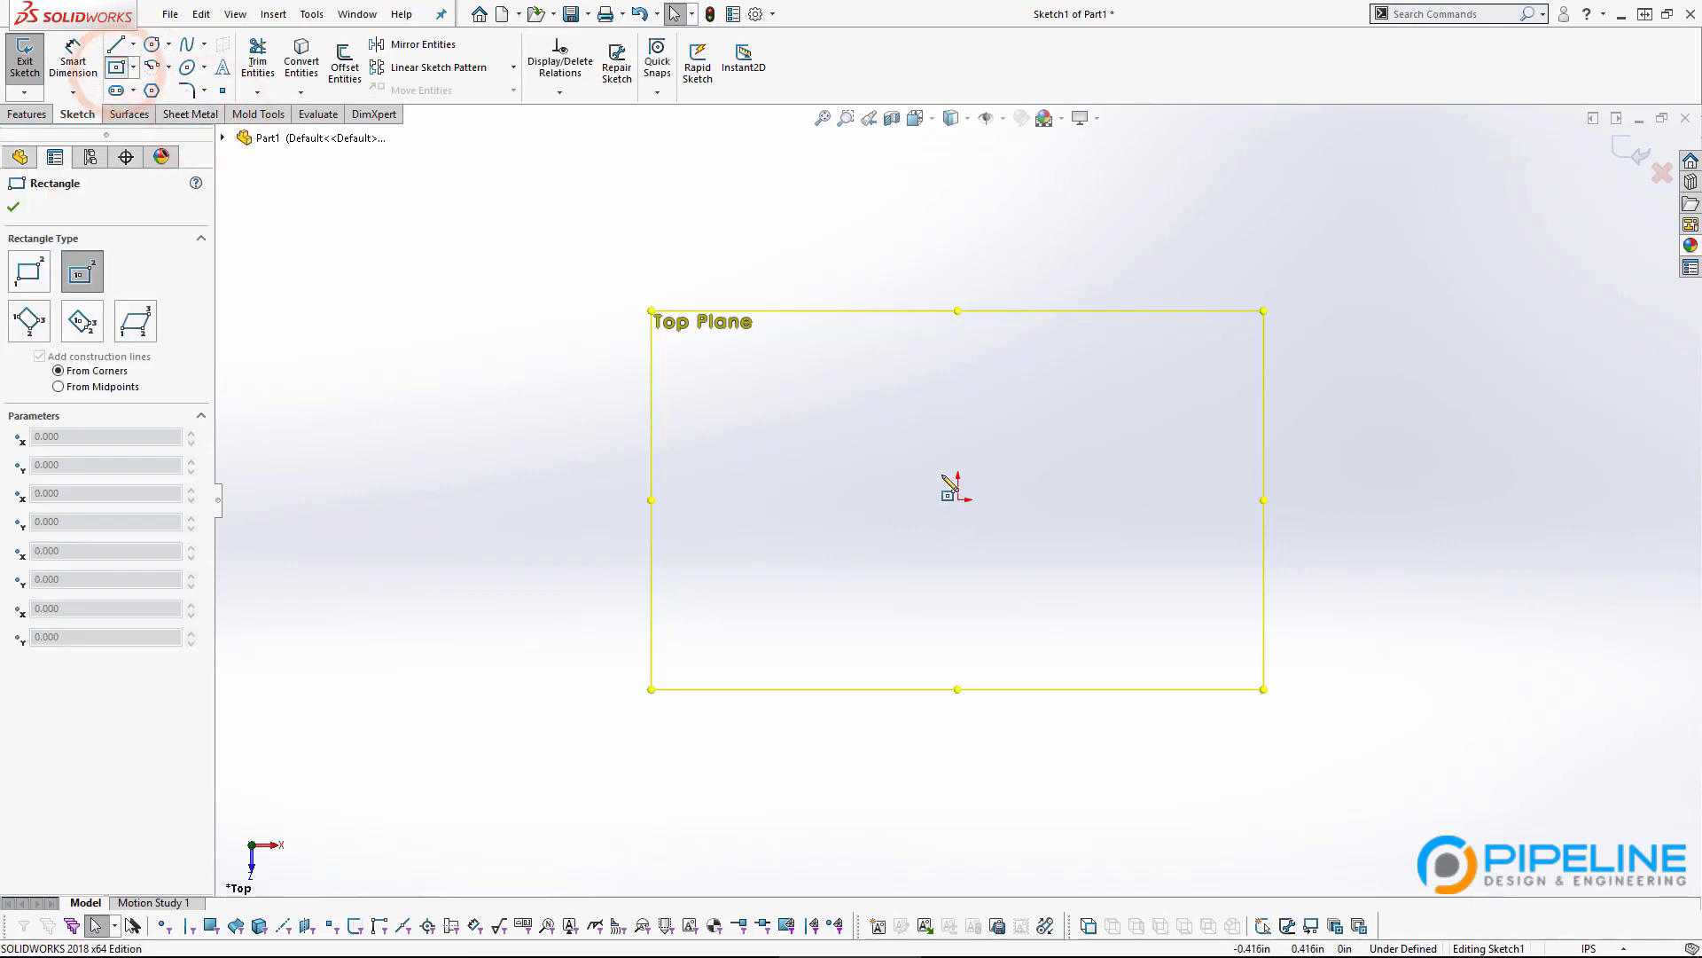
click(961, 502)
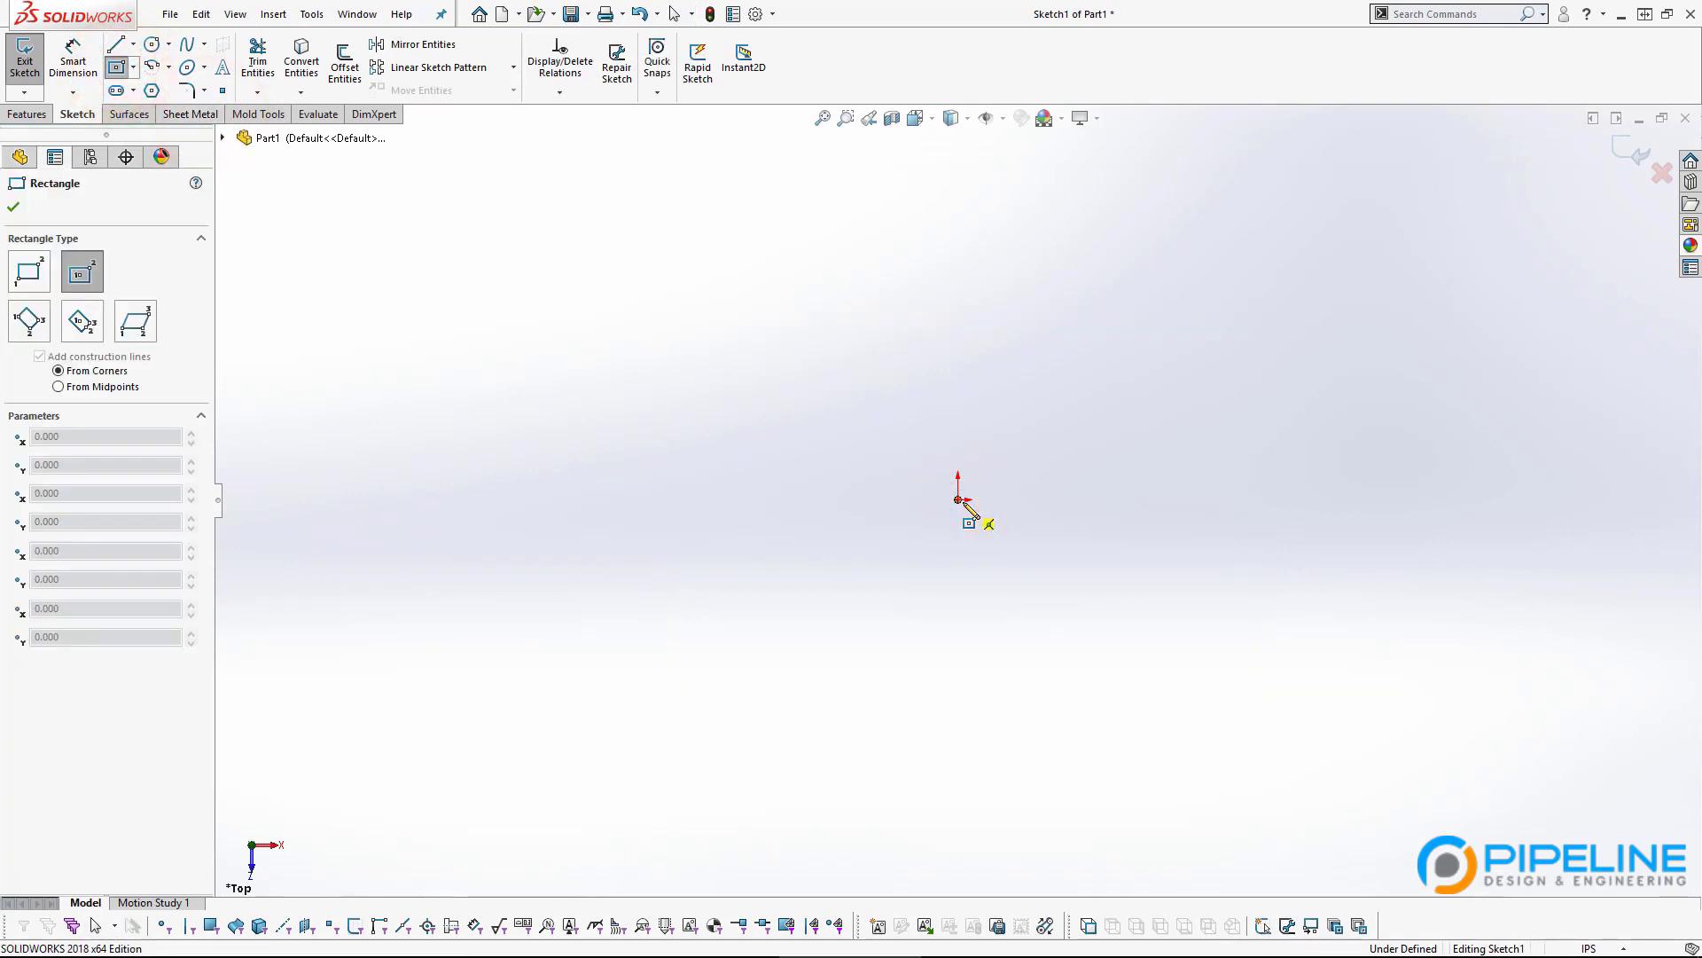
click(962, 502)
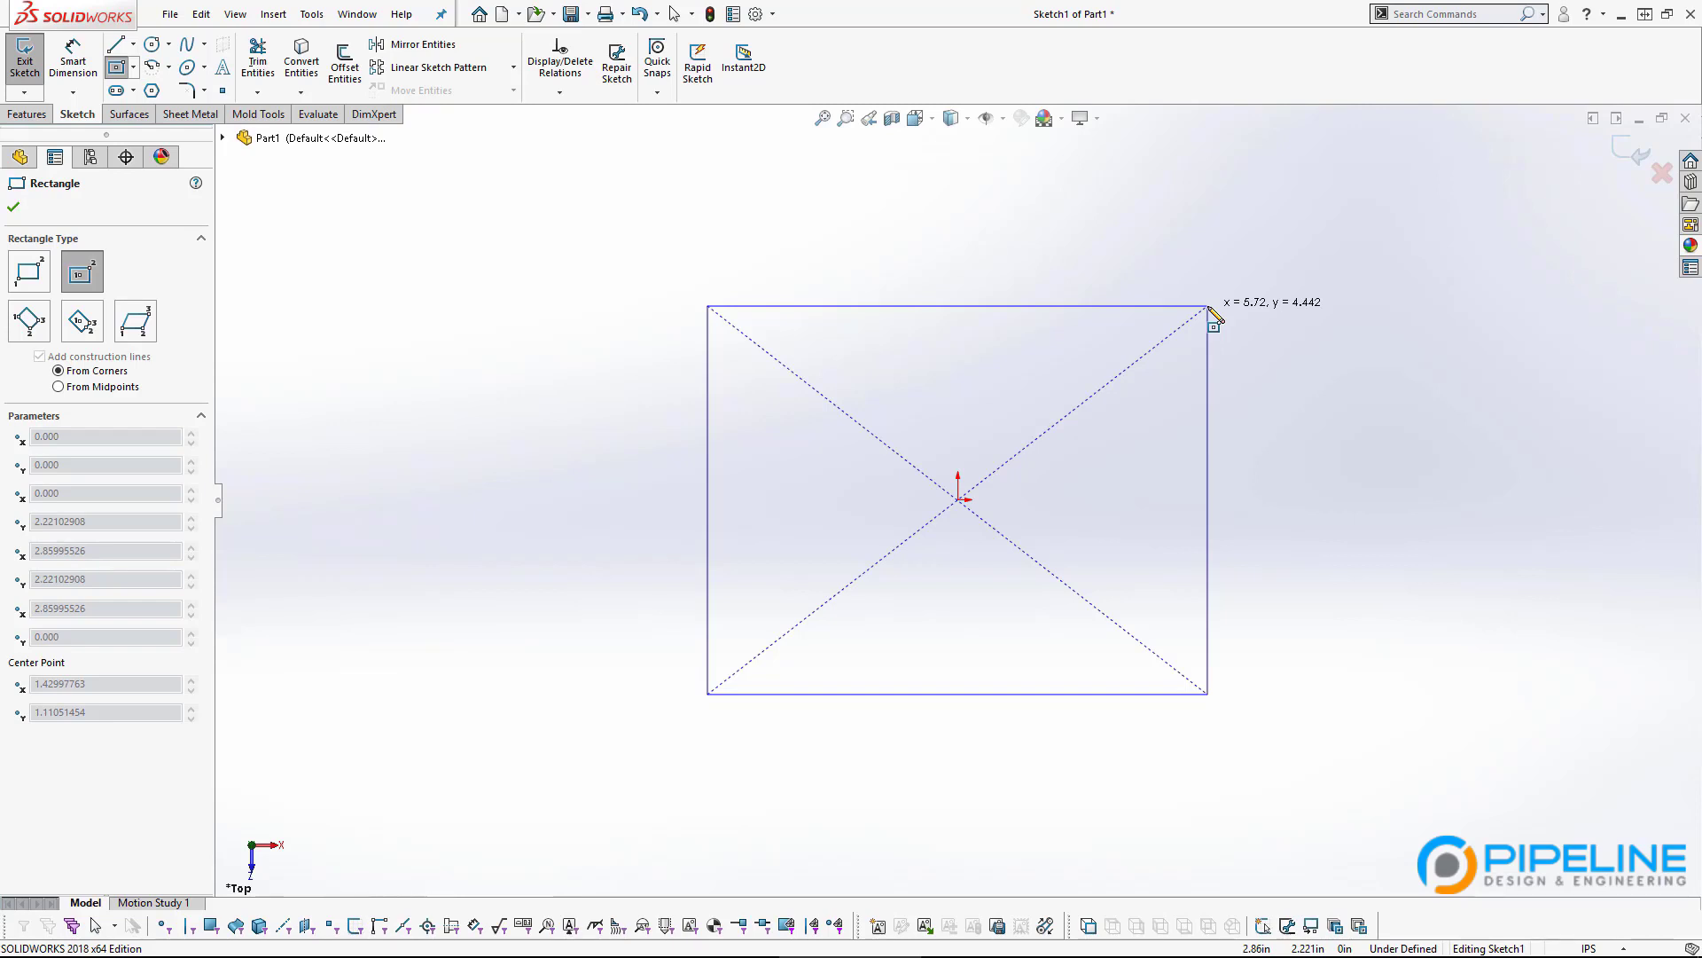
key(Escape)
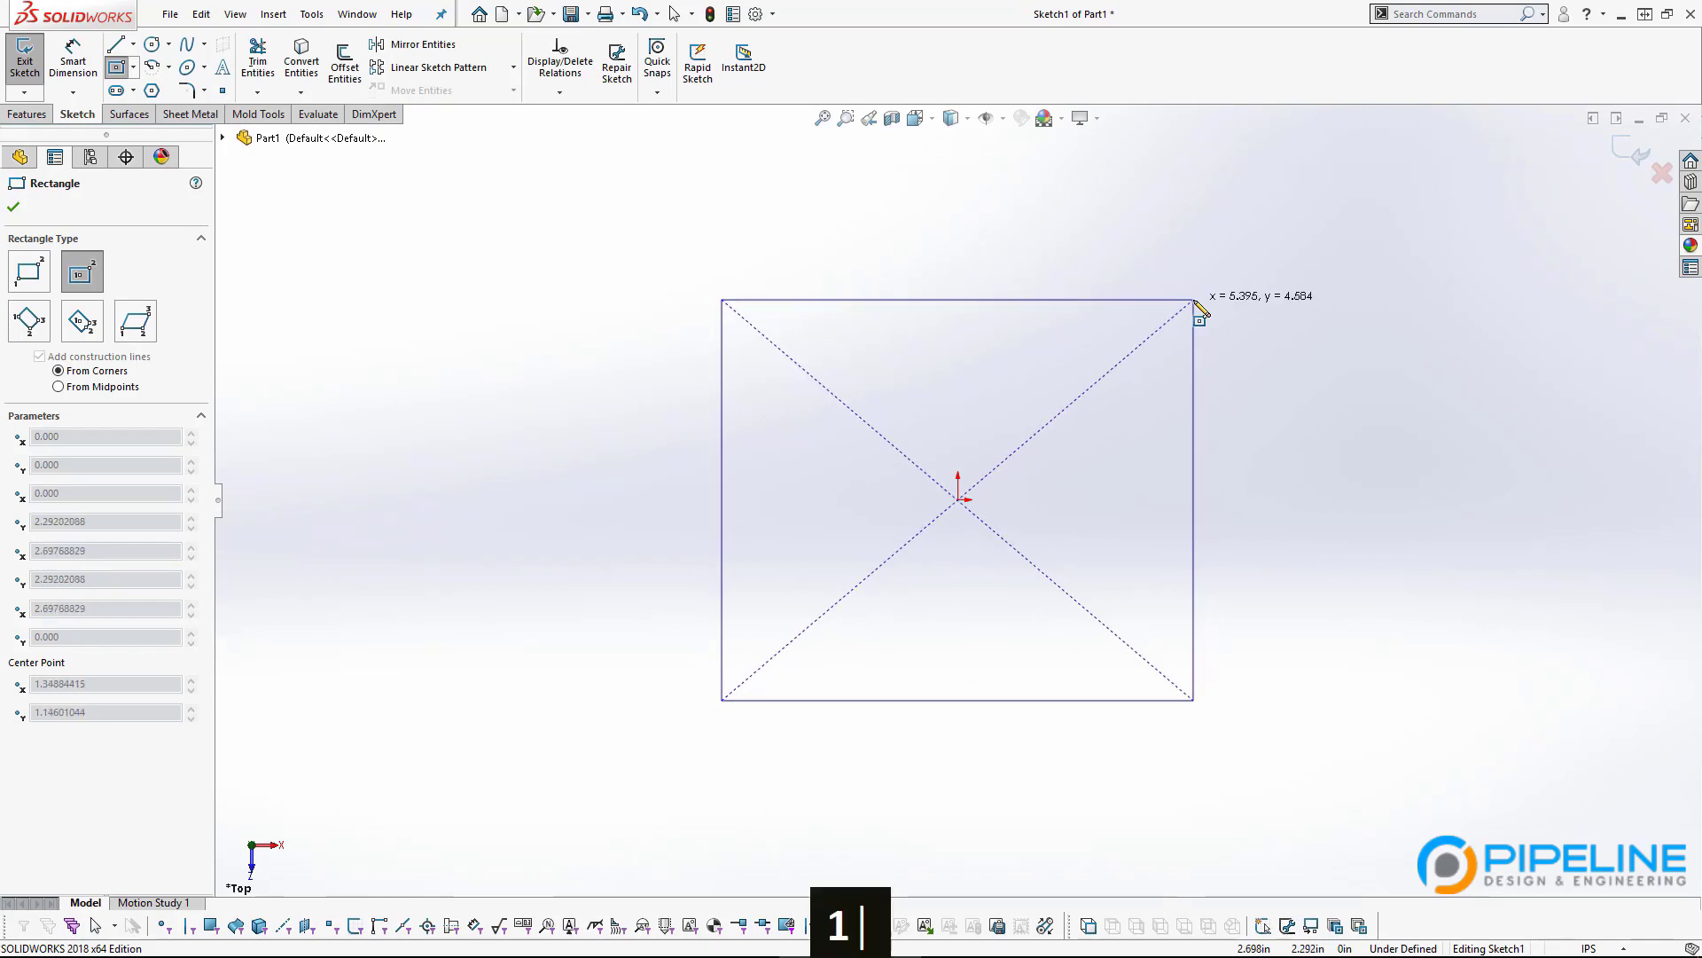
Sketch a center rectangle about 4.6 in wide and 3.45 in high, above and to the left of the origin.
click(117, 67)
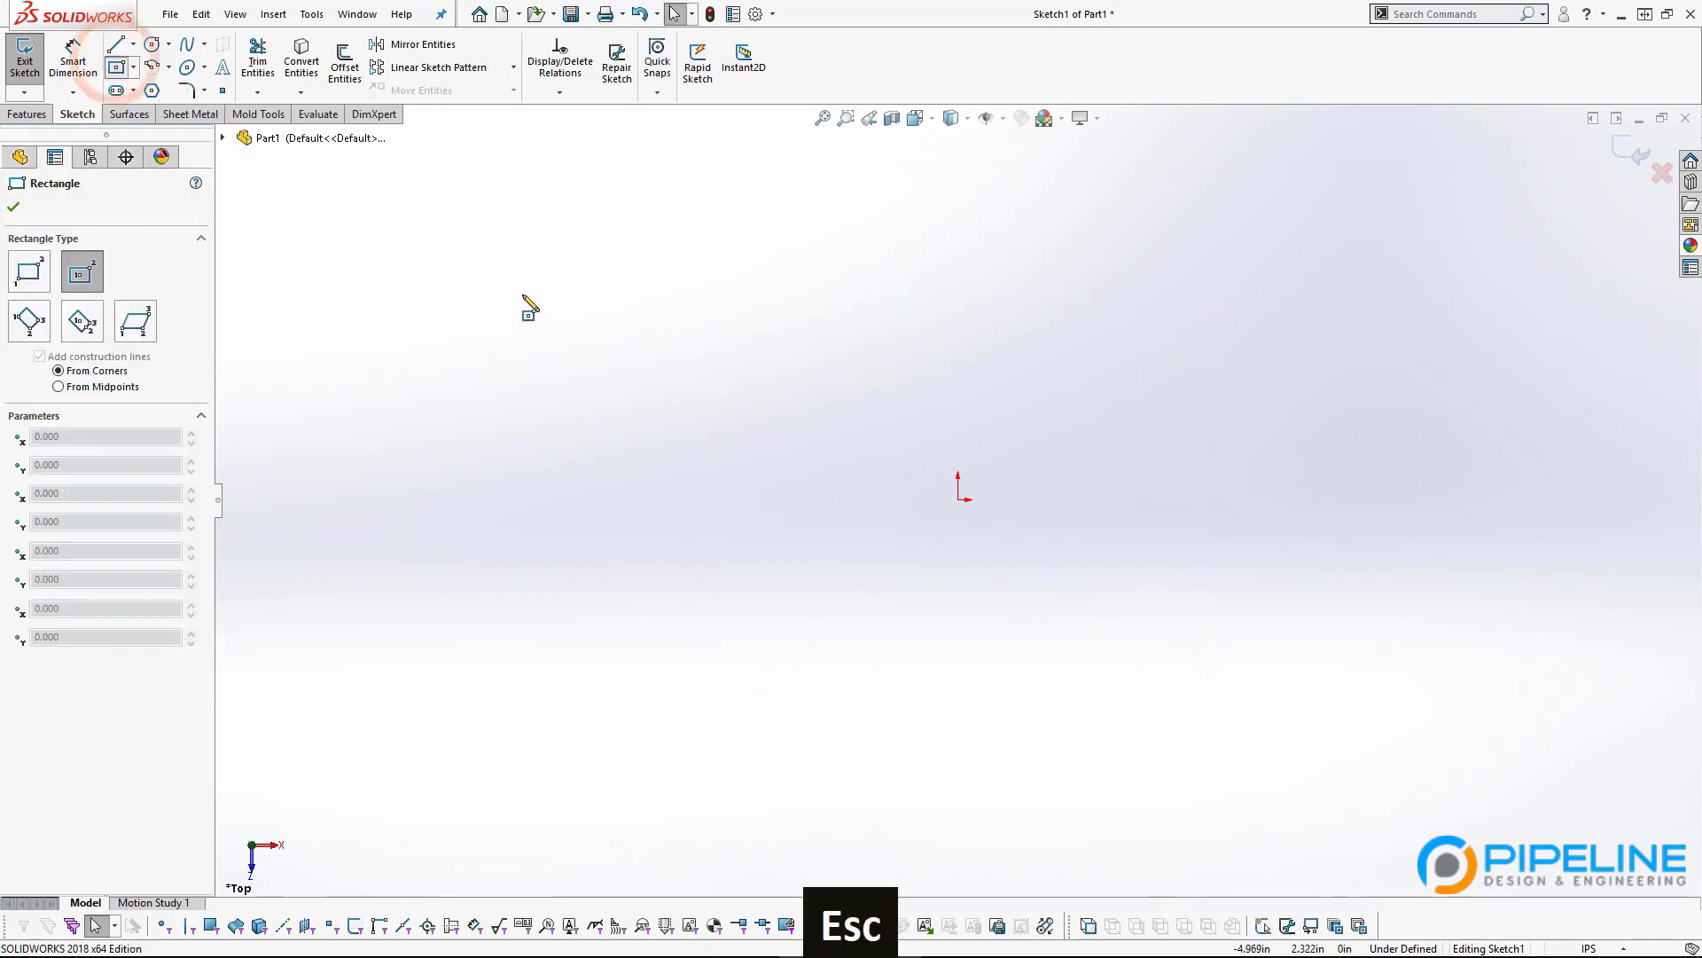
click(523, 293)
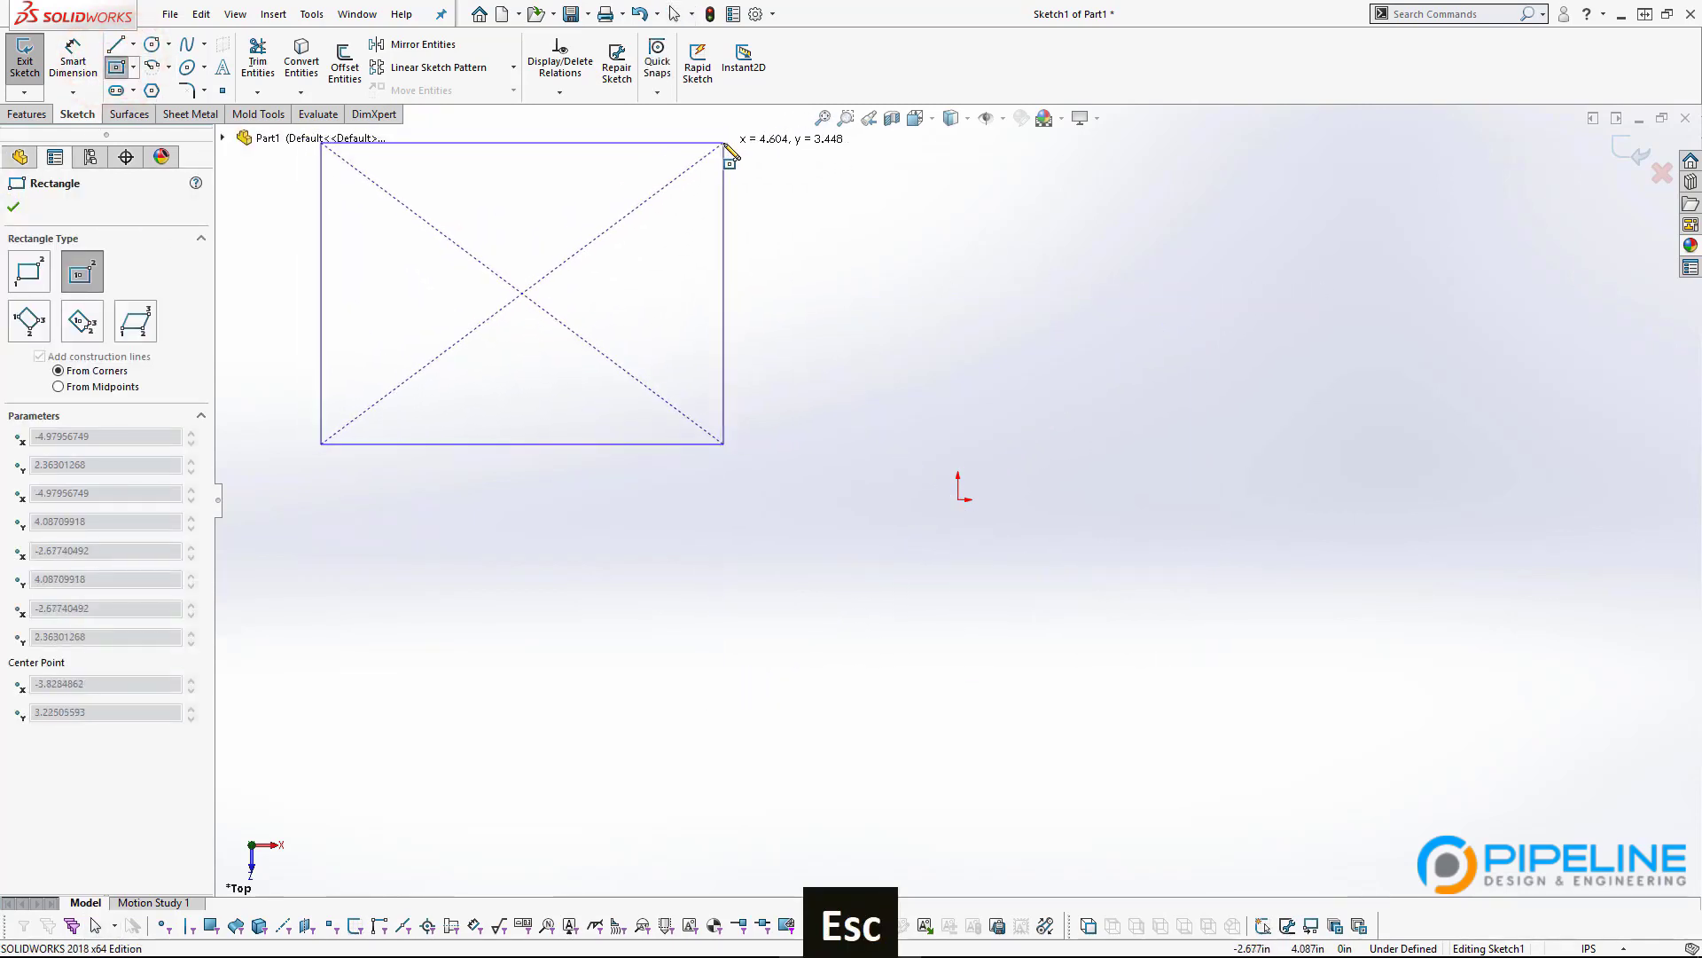
click(724, 142)
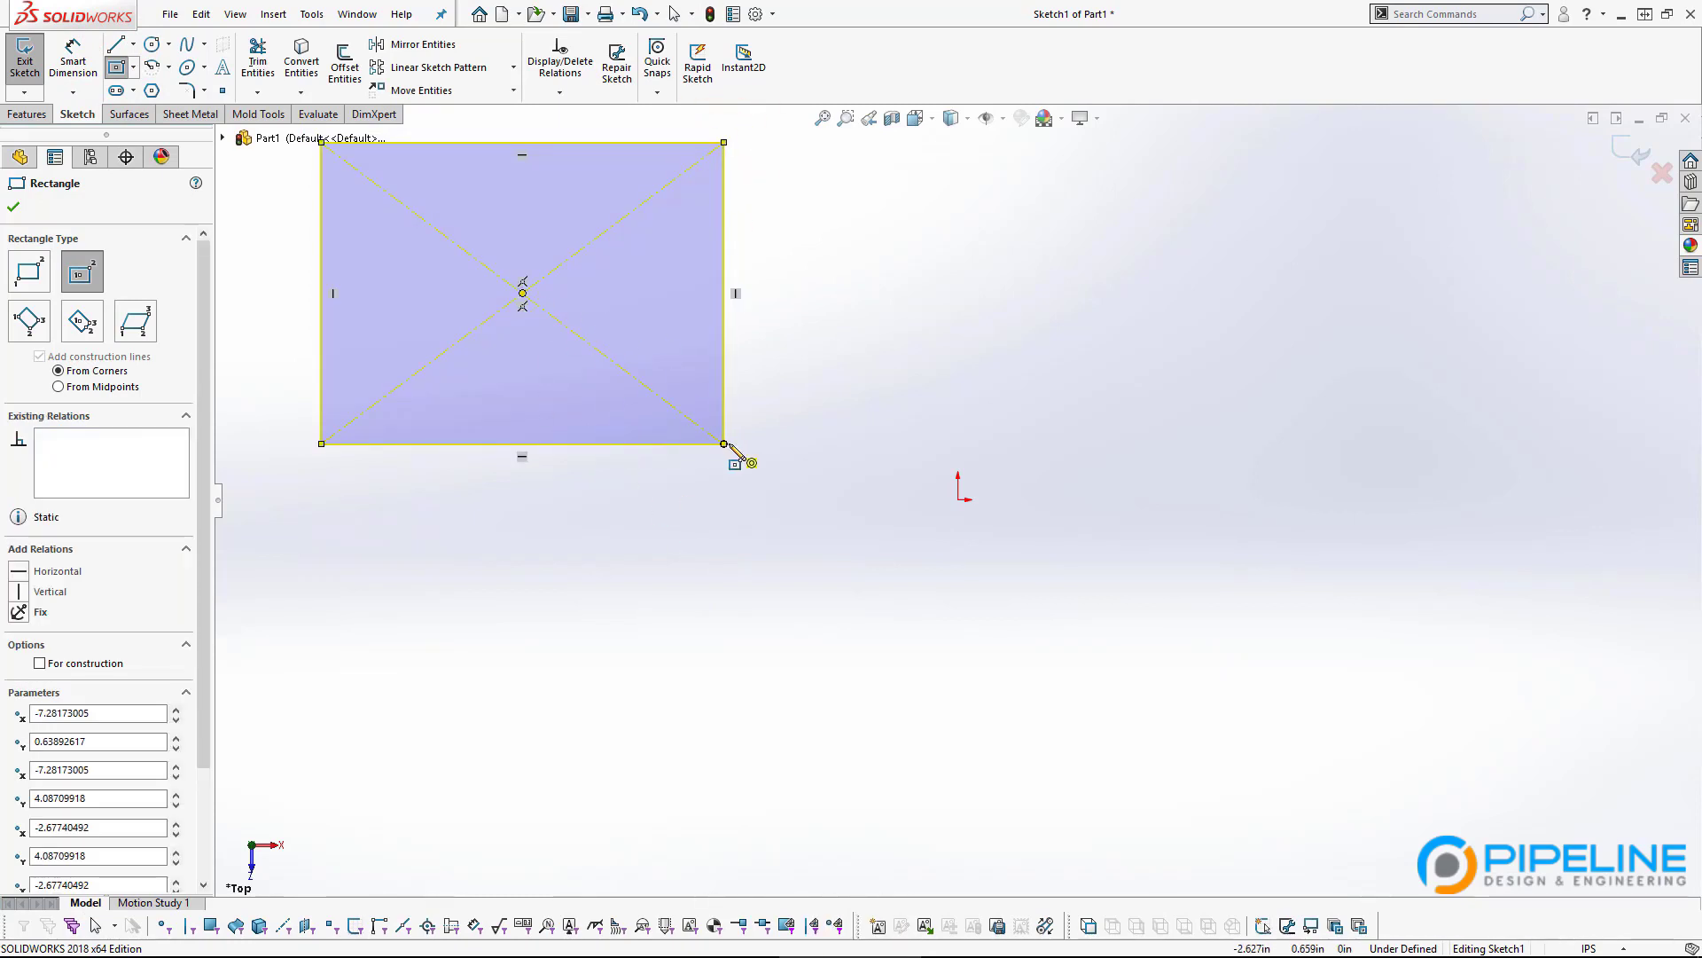
key(Escape)
key(Escape)
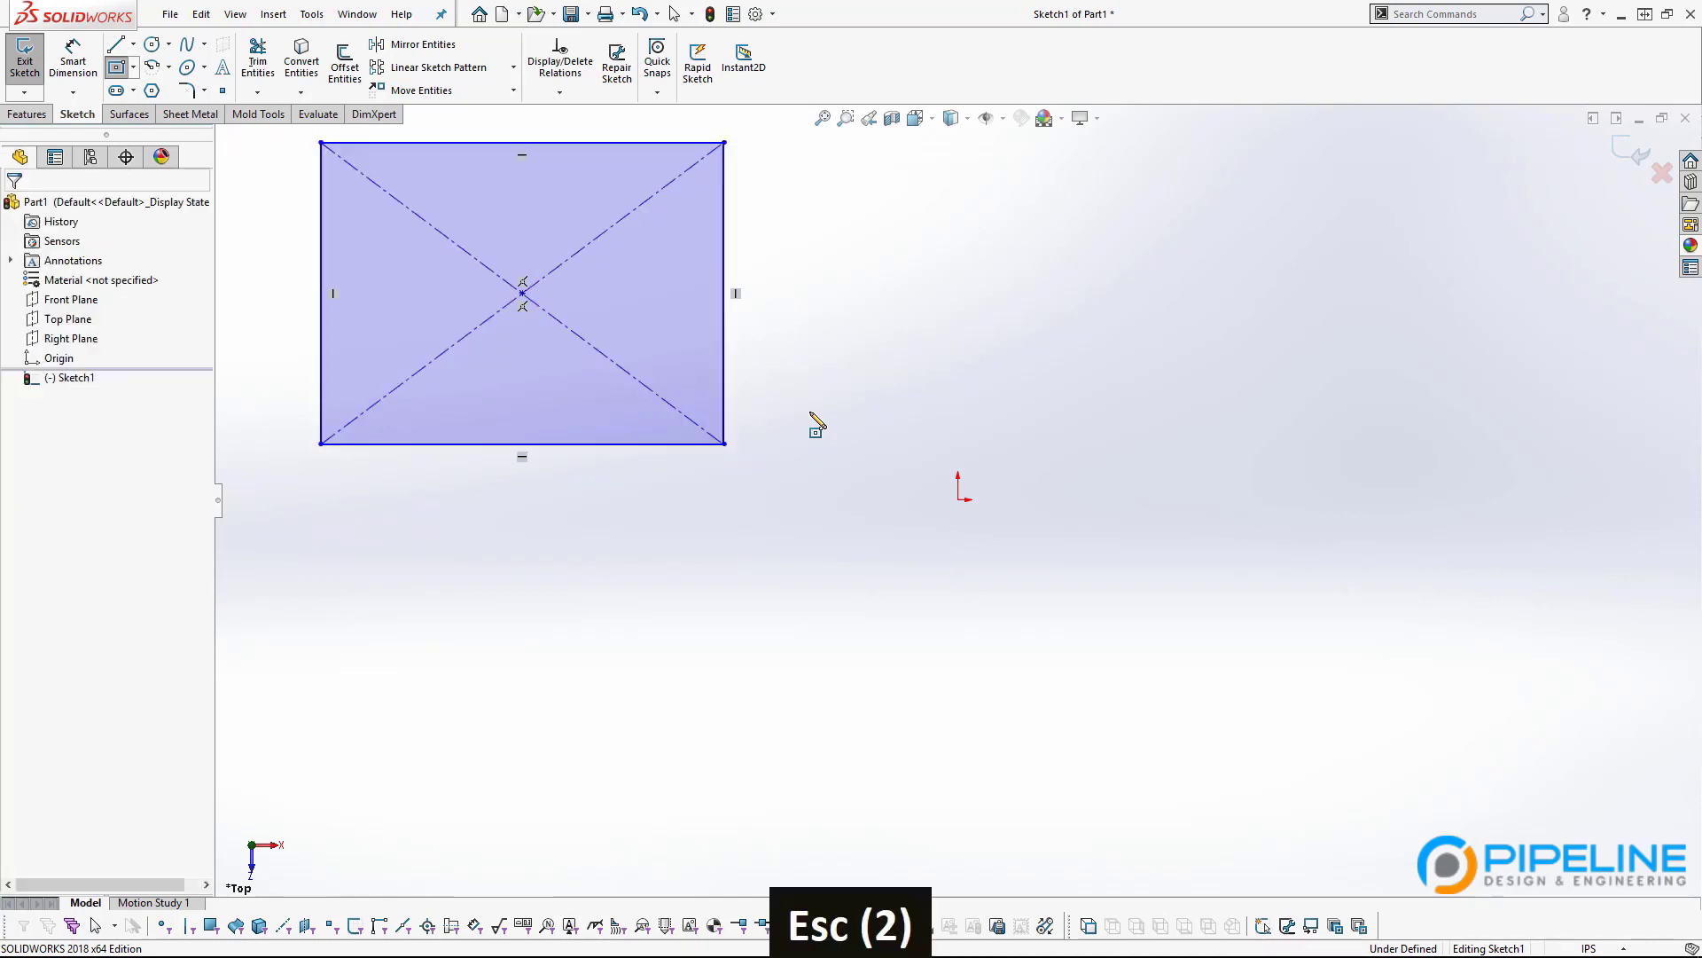
Resize the rectangle freehand by moving its right and lower edges, making it about 4.55 in wide and 3.17 in high.
drag(725, 327, 732, 337)
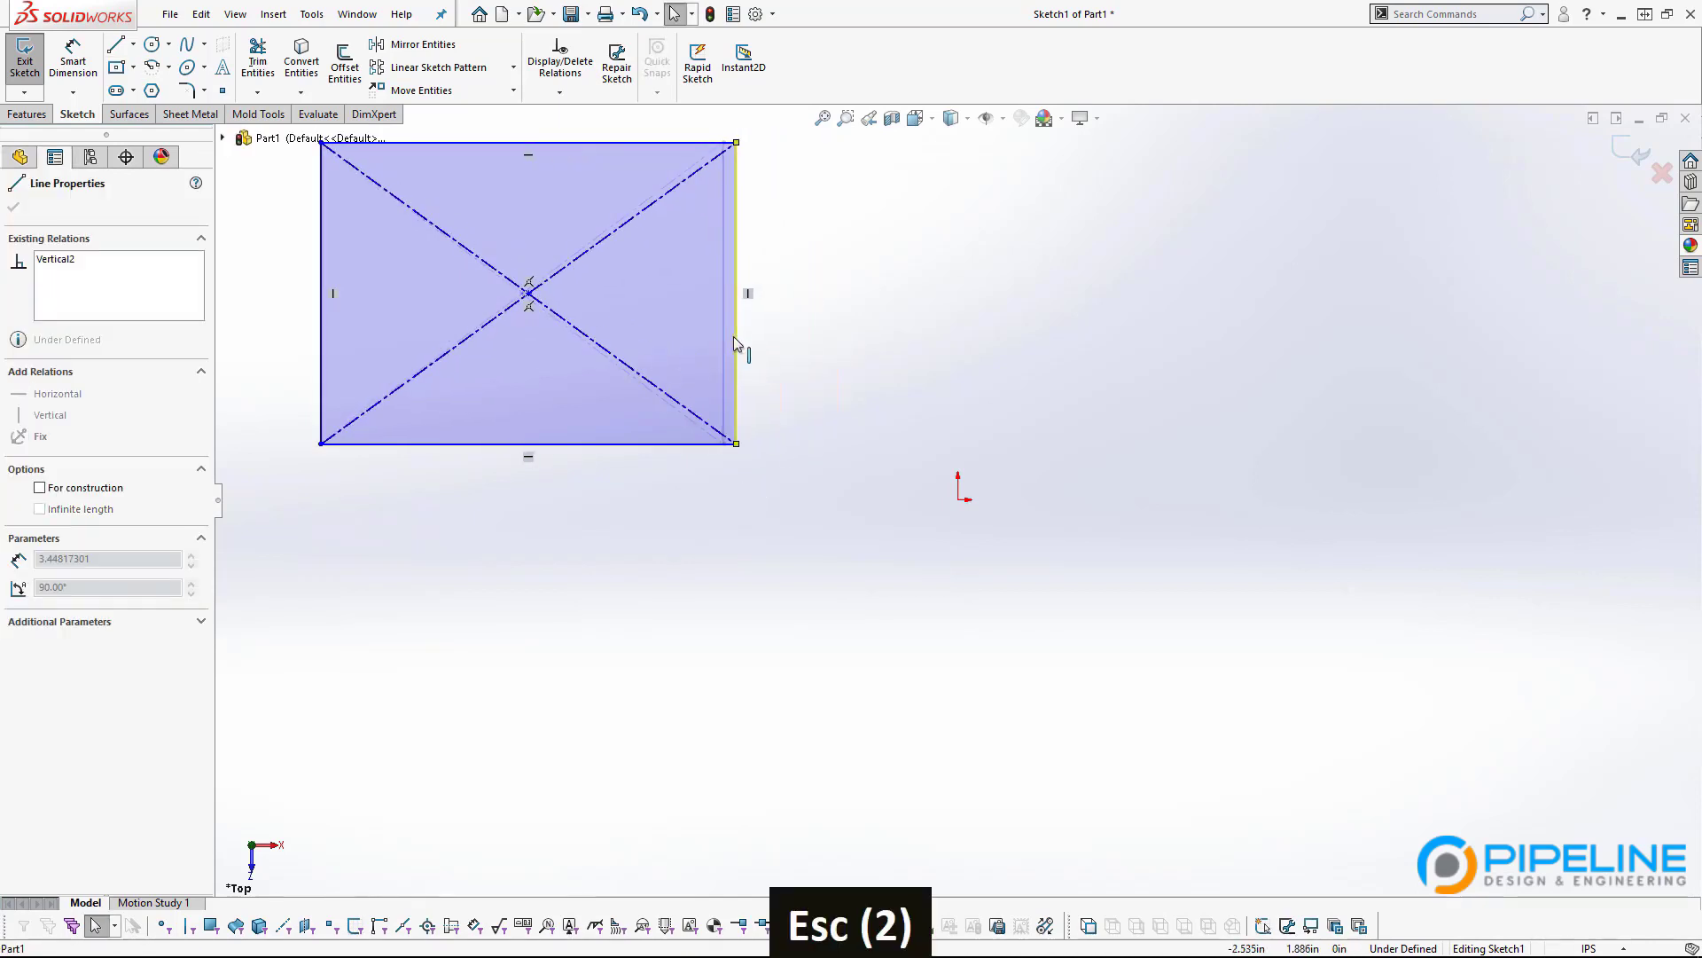
drag(588, 445, 623, 420)
mouse_move(736, 292)
mouse_down()
mouse_move(781, 258)
mouse_move(720, 297)
mouse_up()
click(796, 349)
Dimension the rectangle's width between its two vertical edges, placed below it, and accept the drawn value.
click(73, 62)
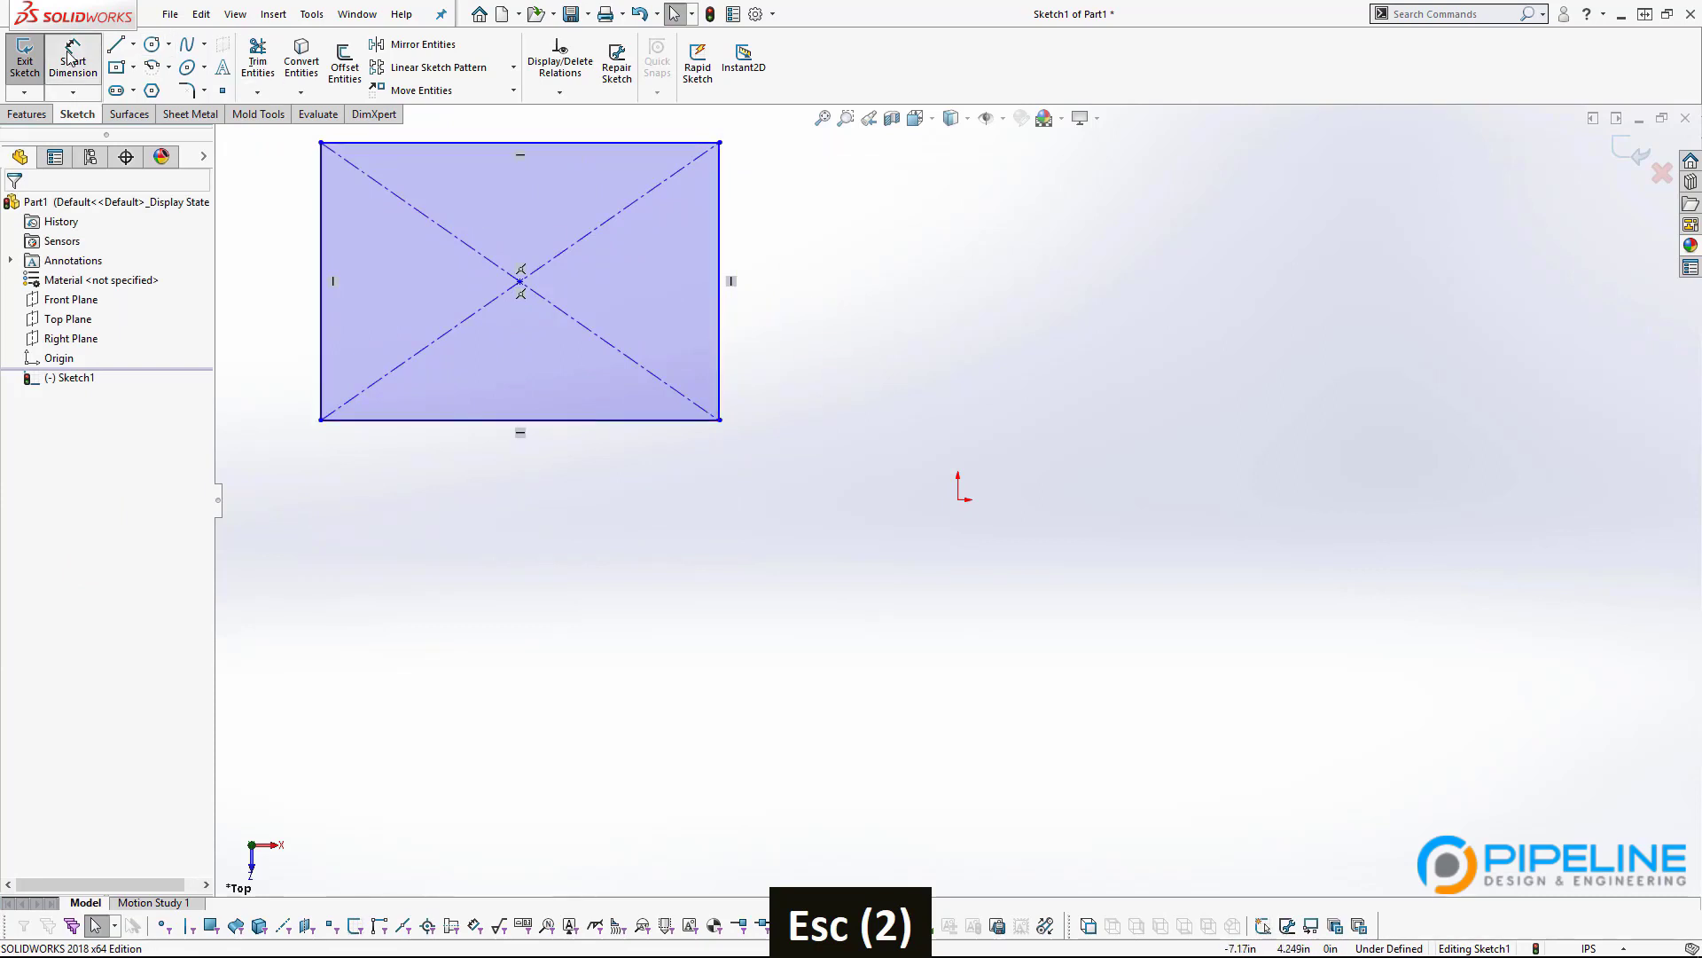
click(323, 368)
click(714, 353)
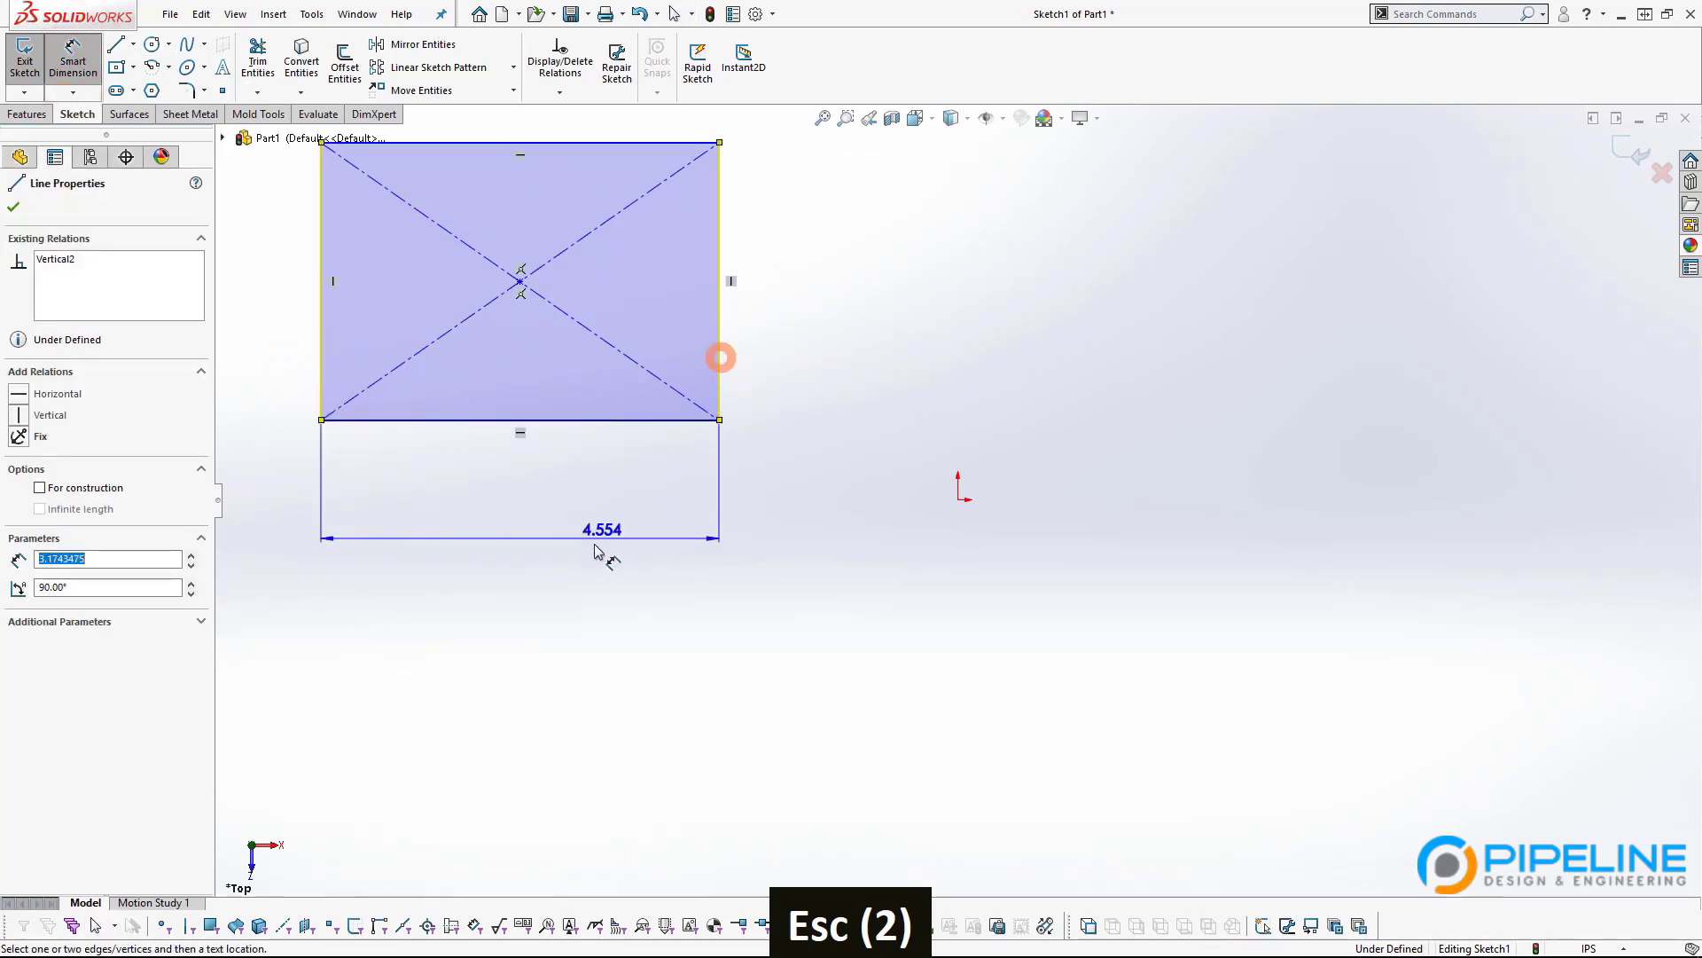
double_click(581, 456)
click(722, 373)
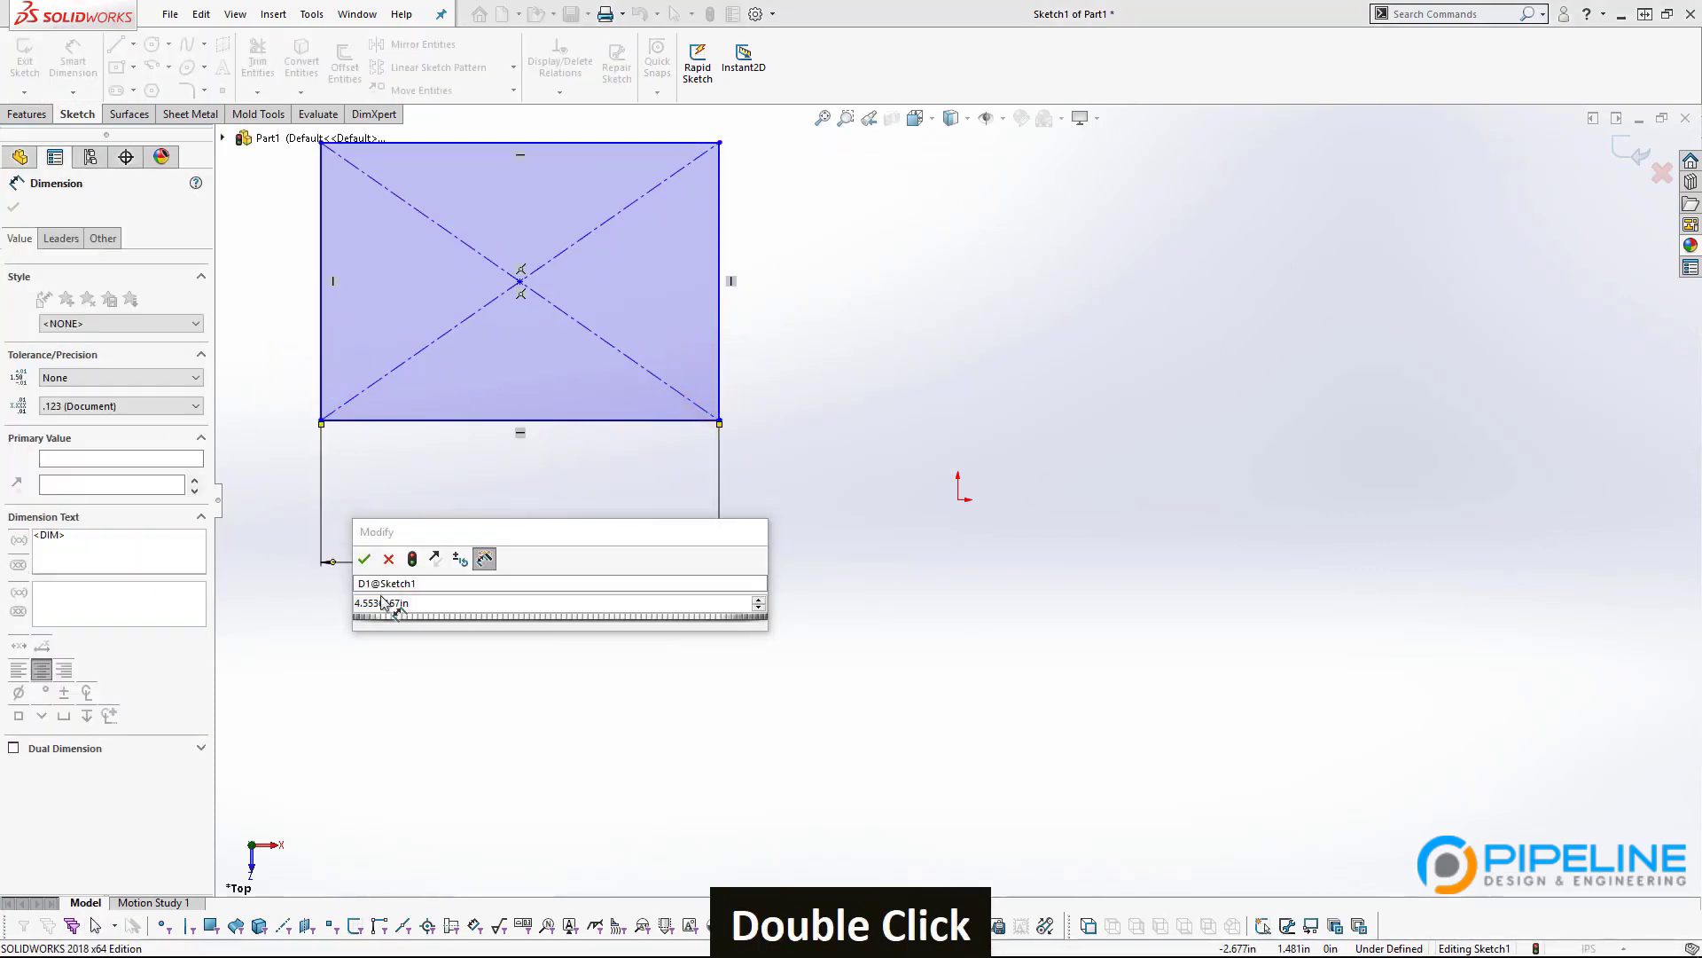
drag(393, 604, 354, 602)
key(Return)
click(396, 556)
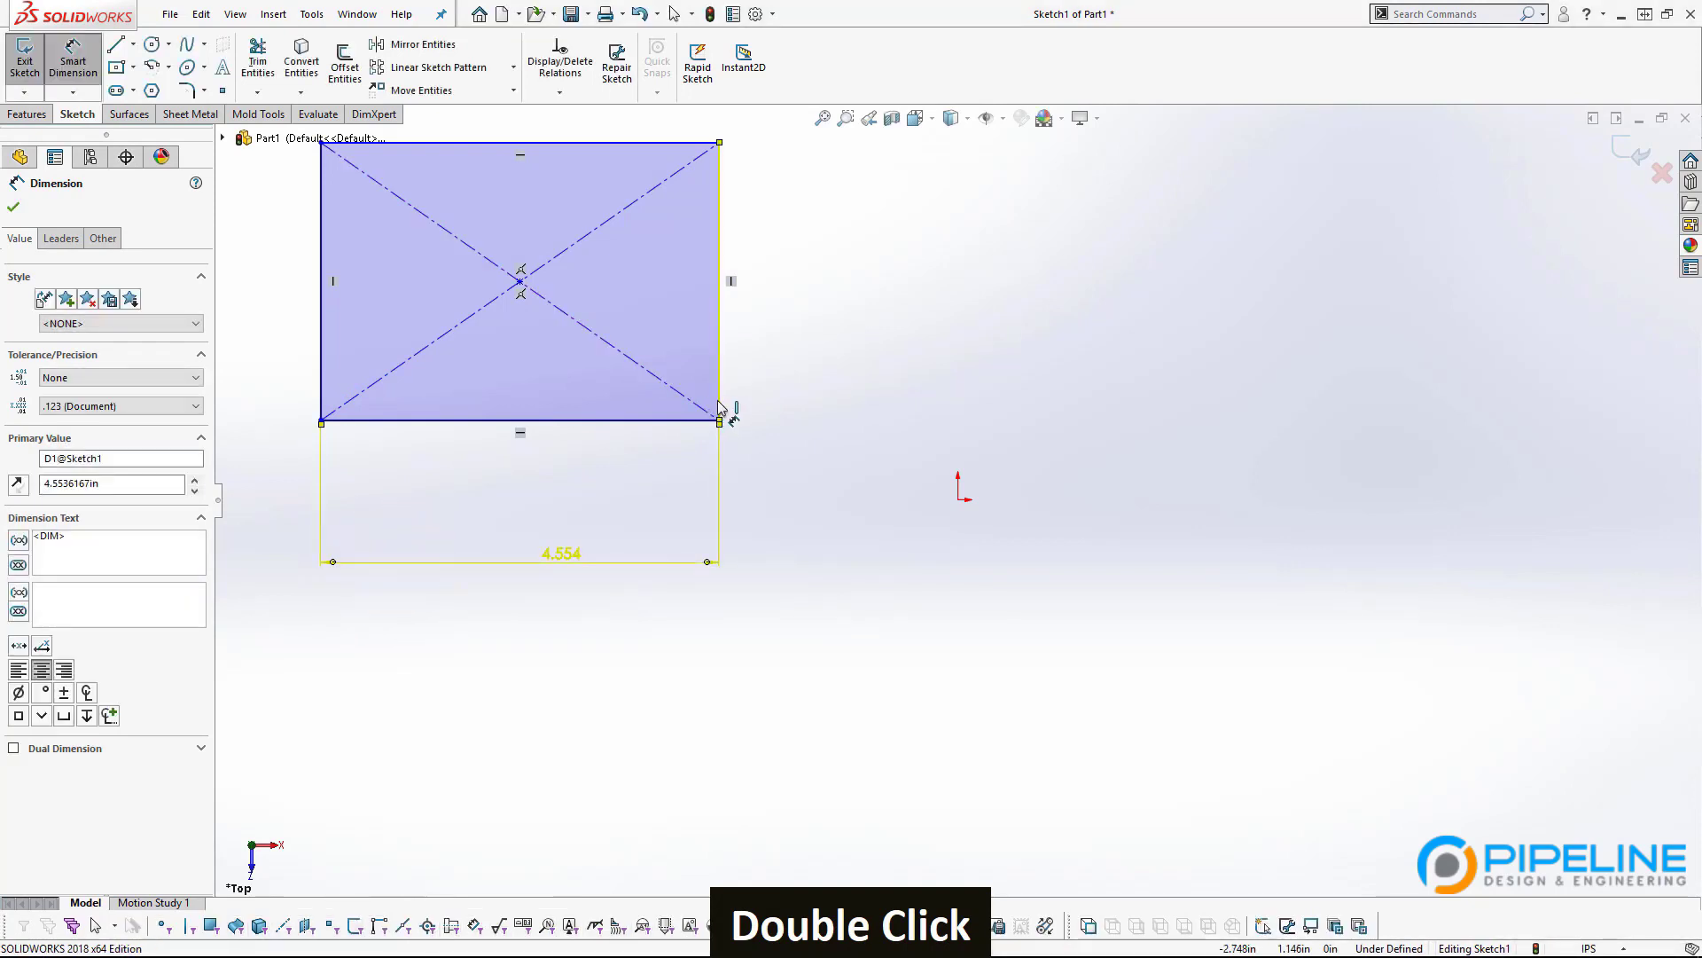
Dimension the rectangle's height between its two horizontal edges, placed to its right, and accept the drawn value.
click(719, 395)
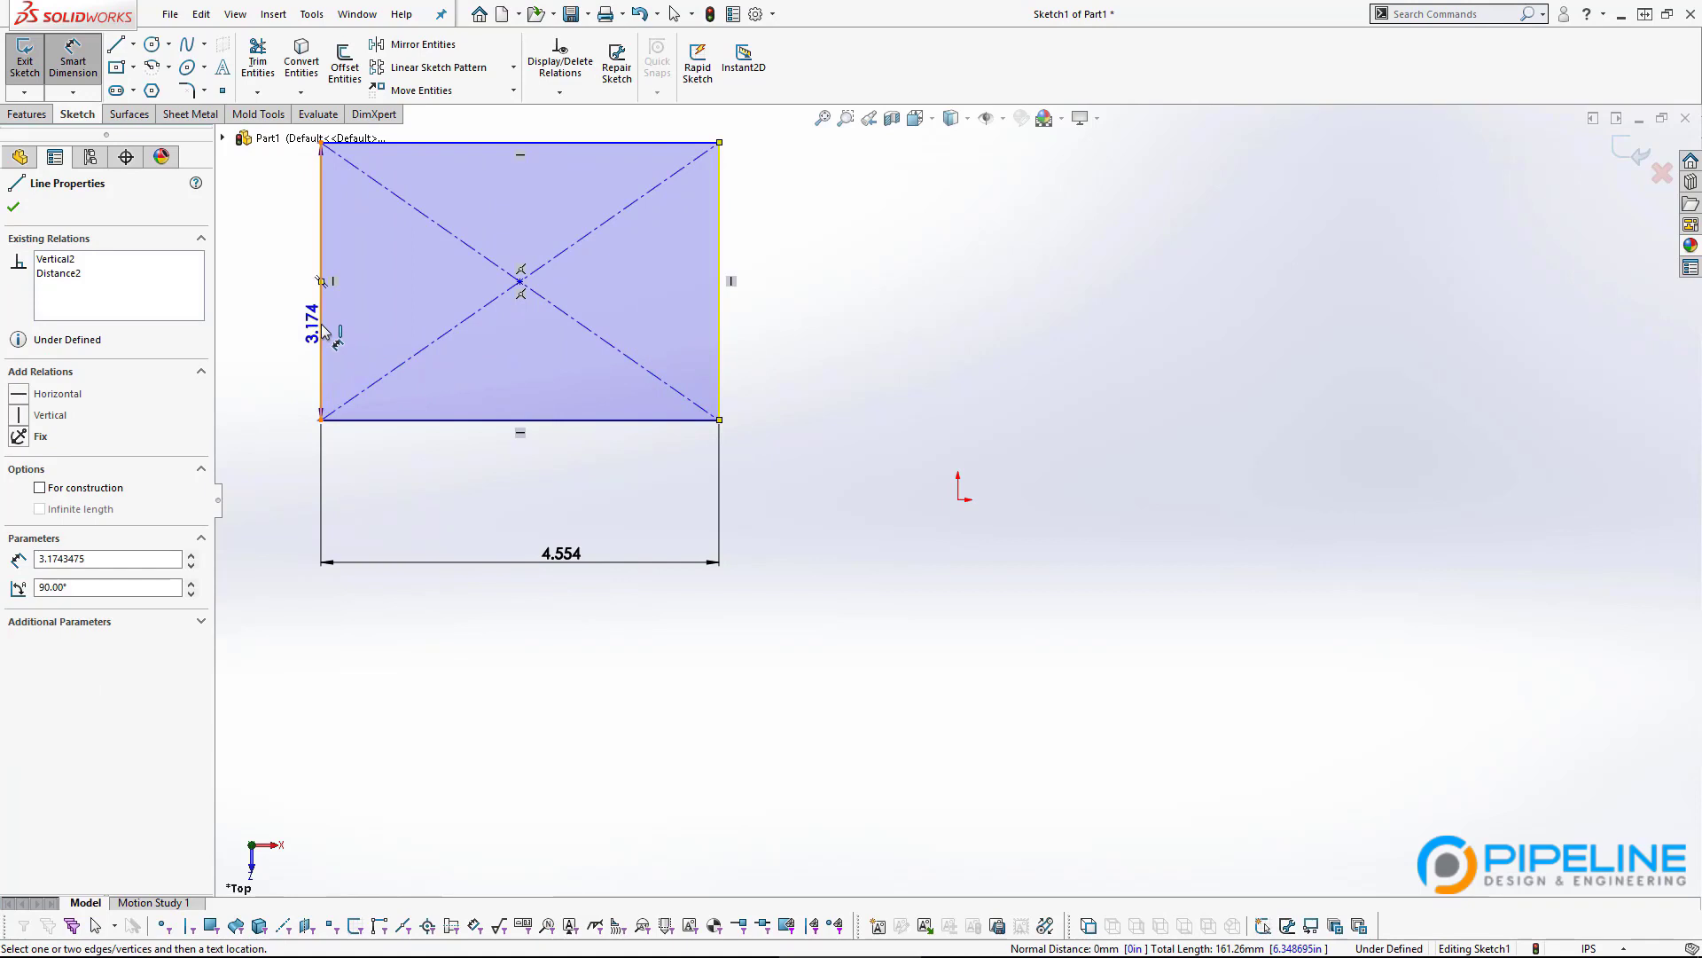
key(Escape)
click(678, 143)
click(671, 418)
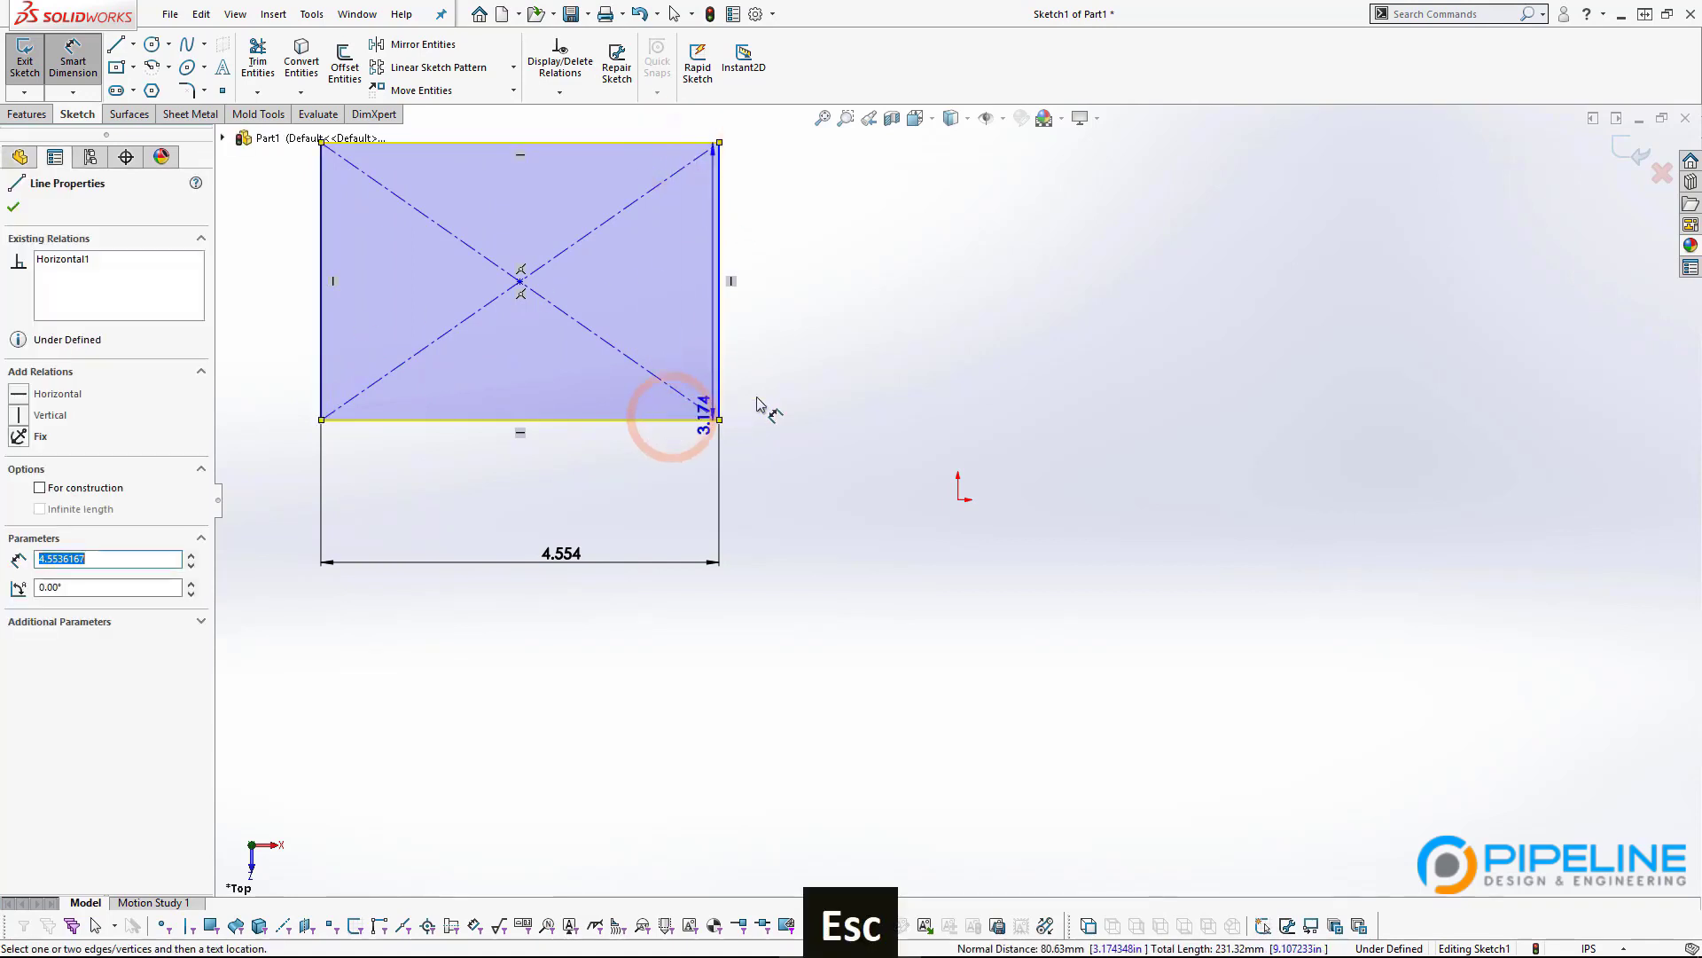
click(817, 330)
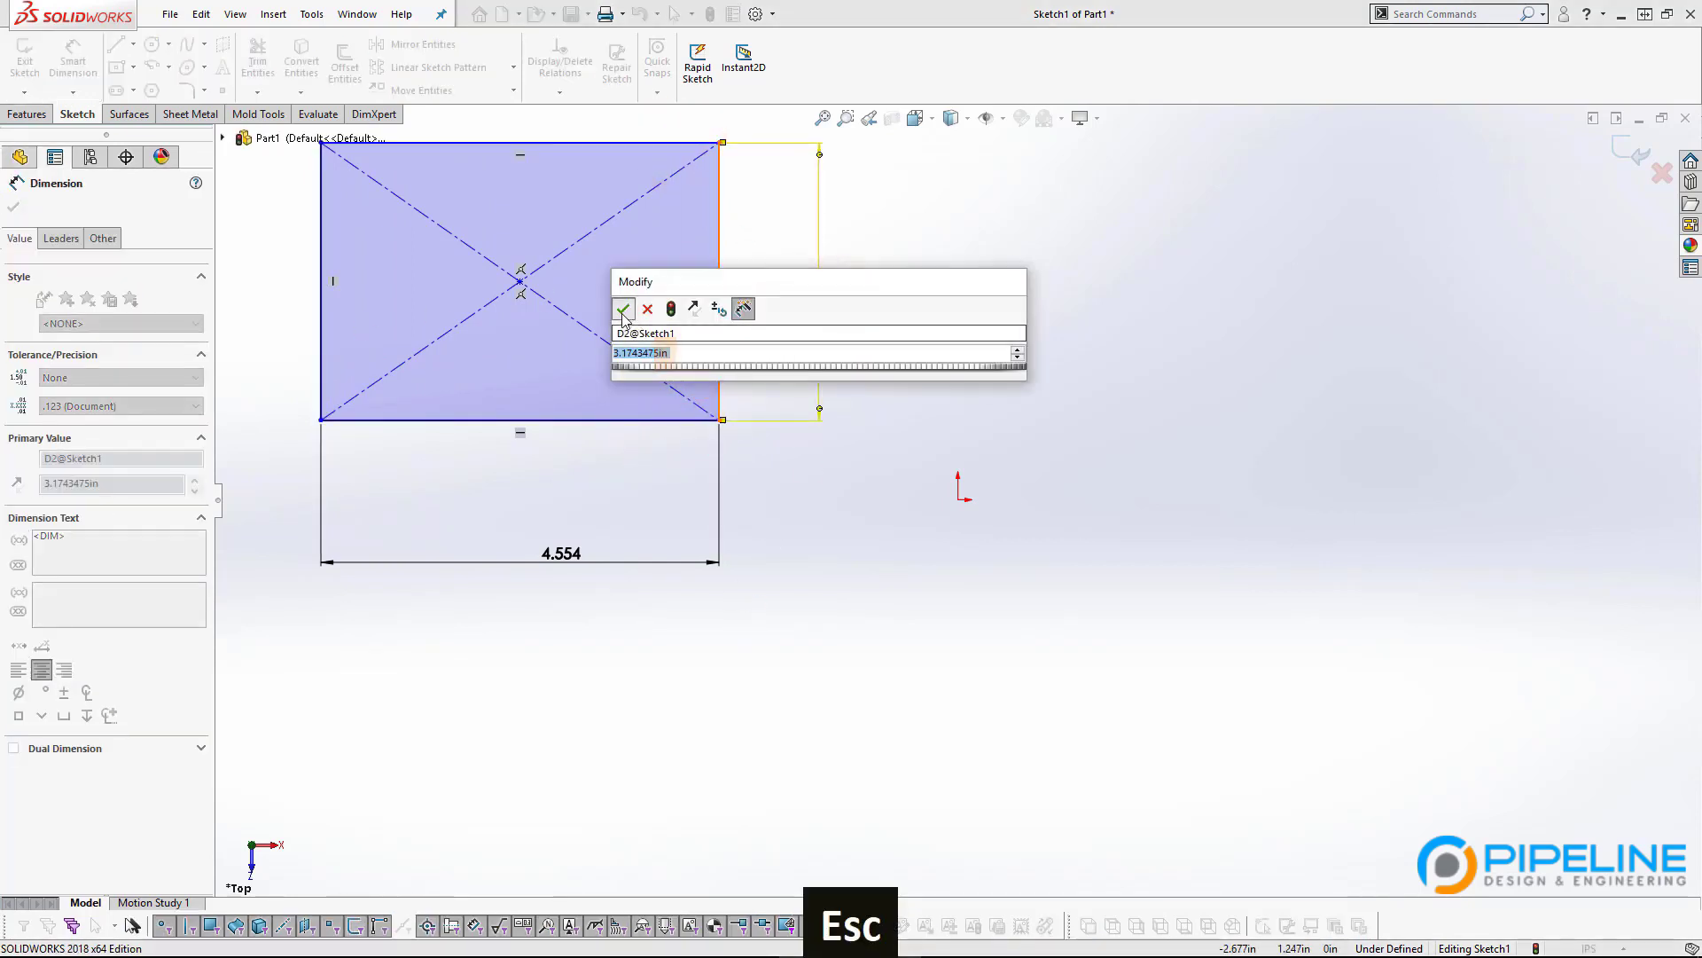
click(623, 310)
key(Escape)
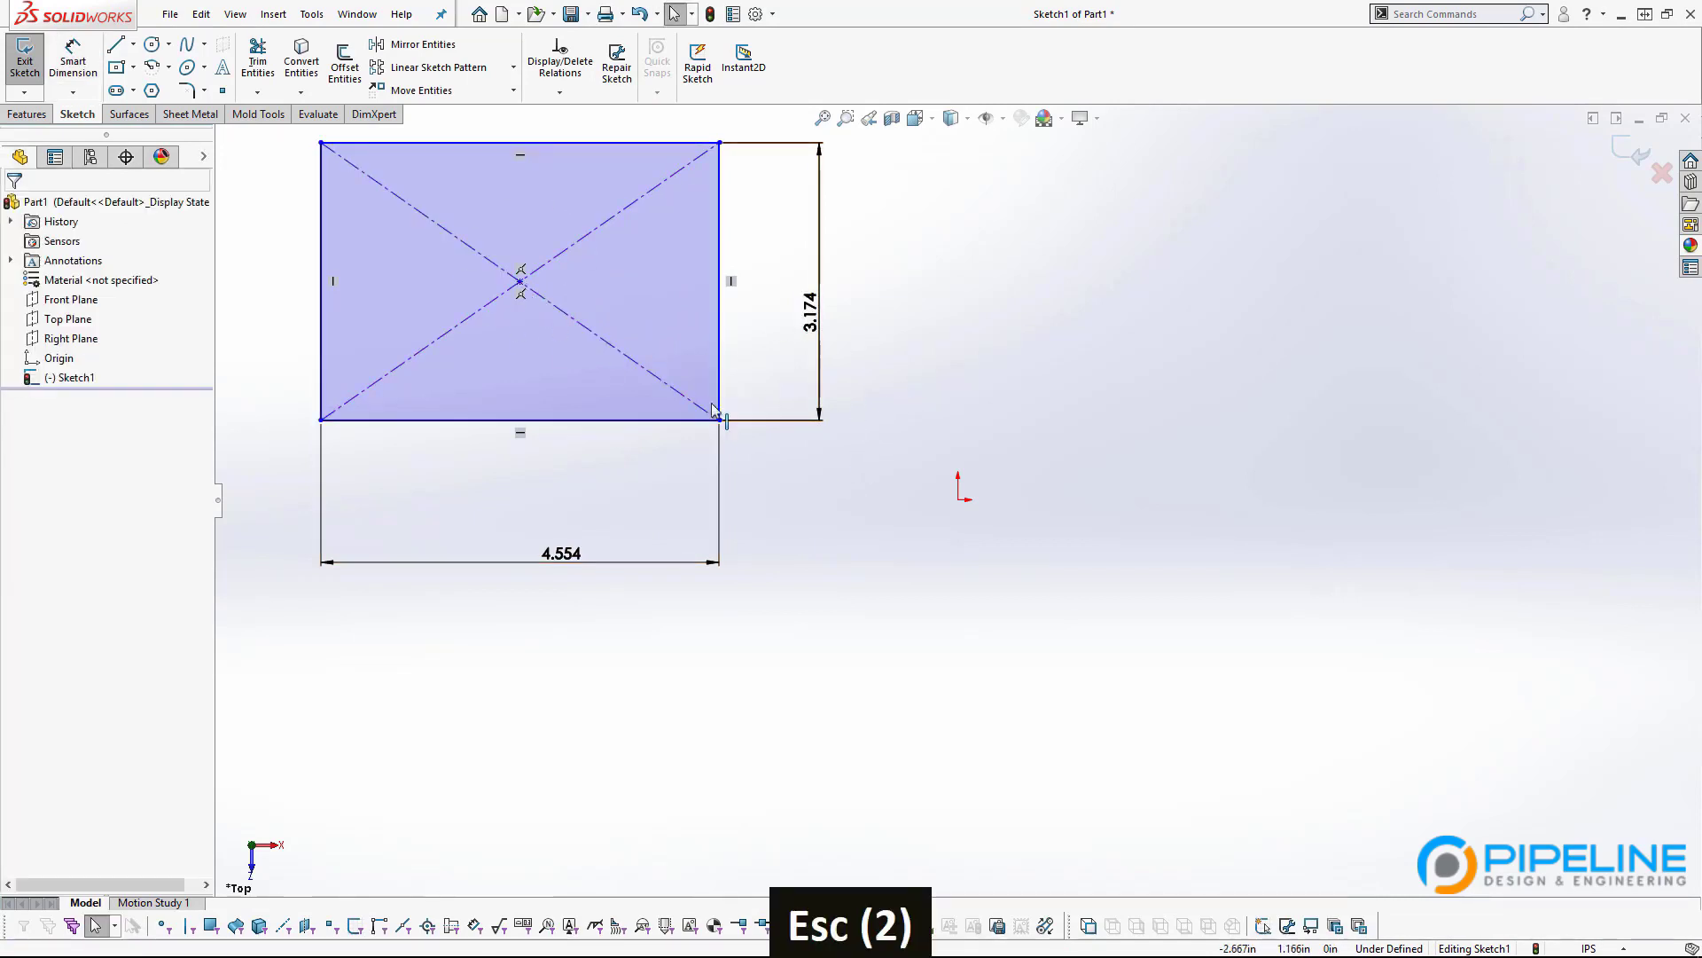
Move the under-defined rectangle around freehand by its center point and upper-left corner, leaving it above and left of the origin.
drag(521, 281, 621, 470)
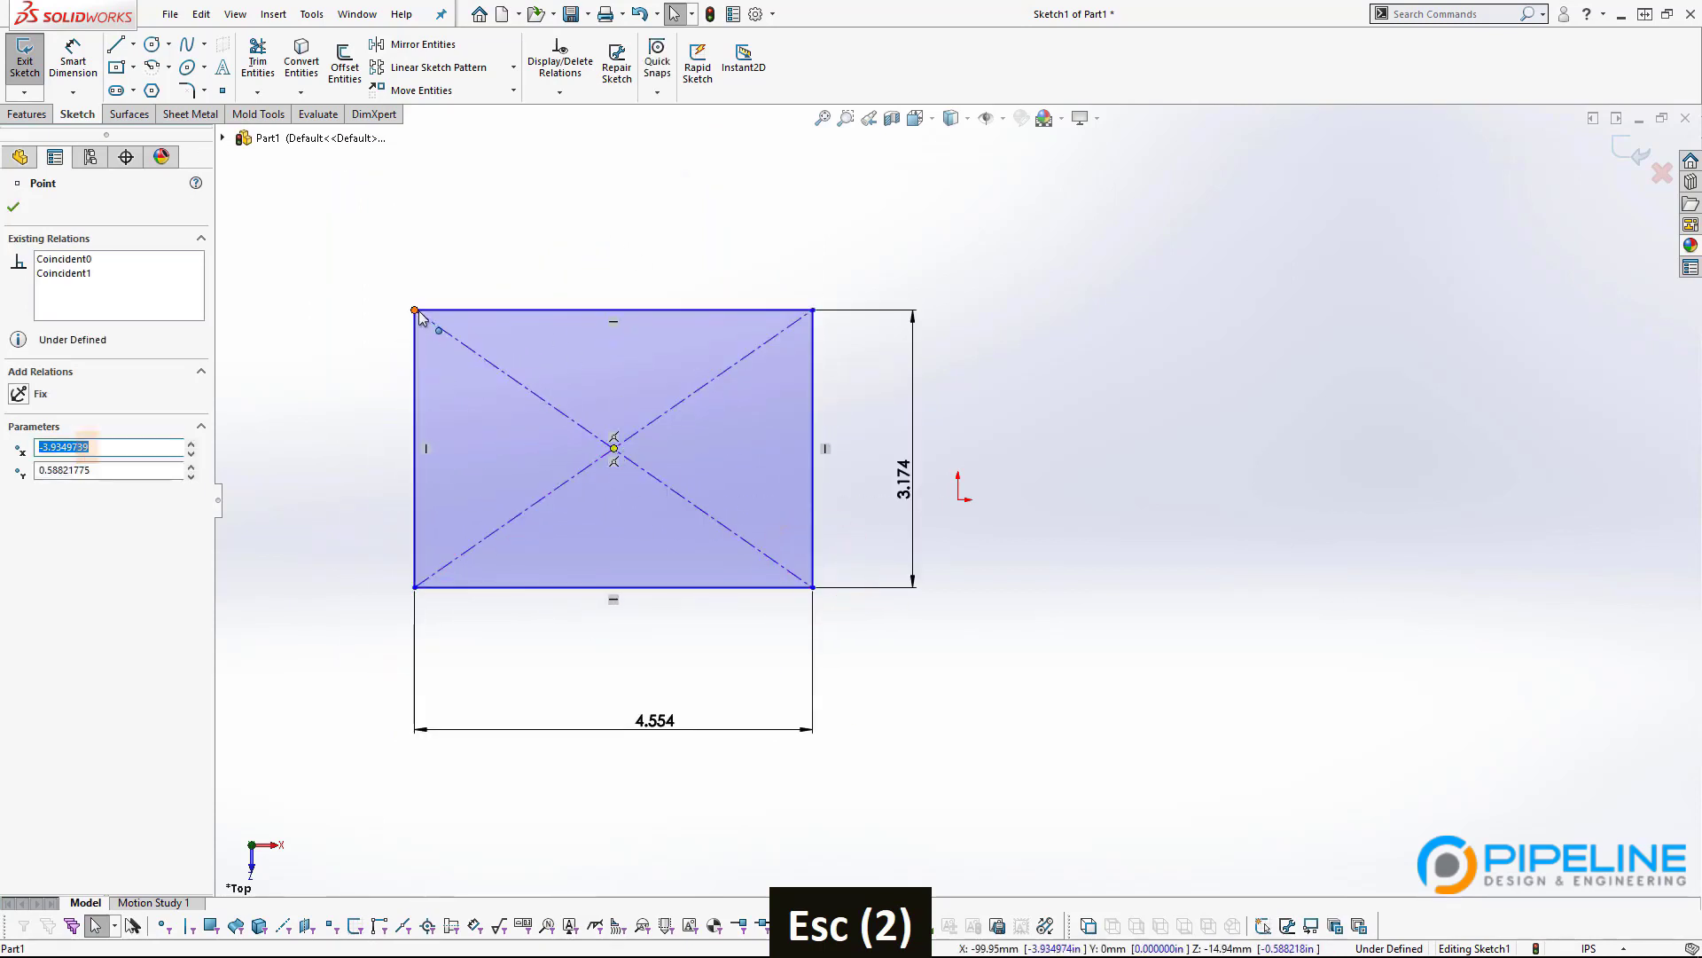
drag(415, 311, 307, 212)
drag(506, 351, 532, 293)
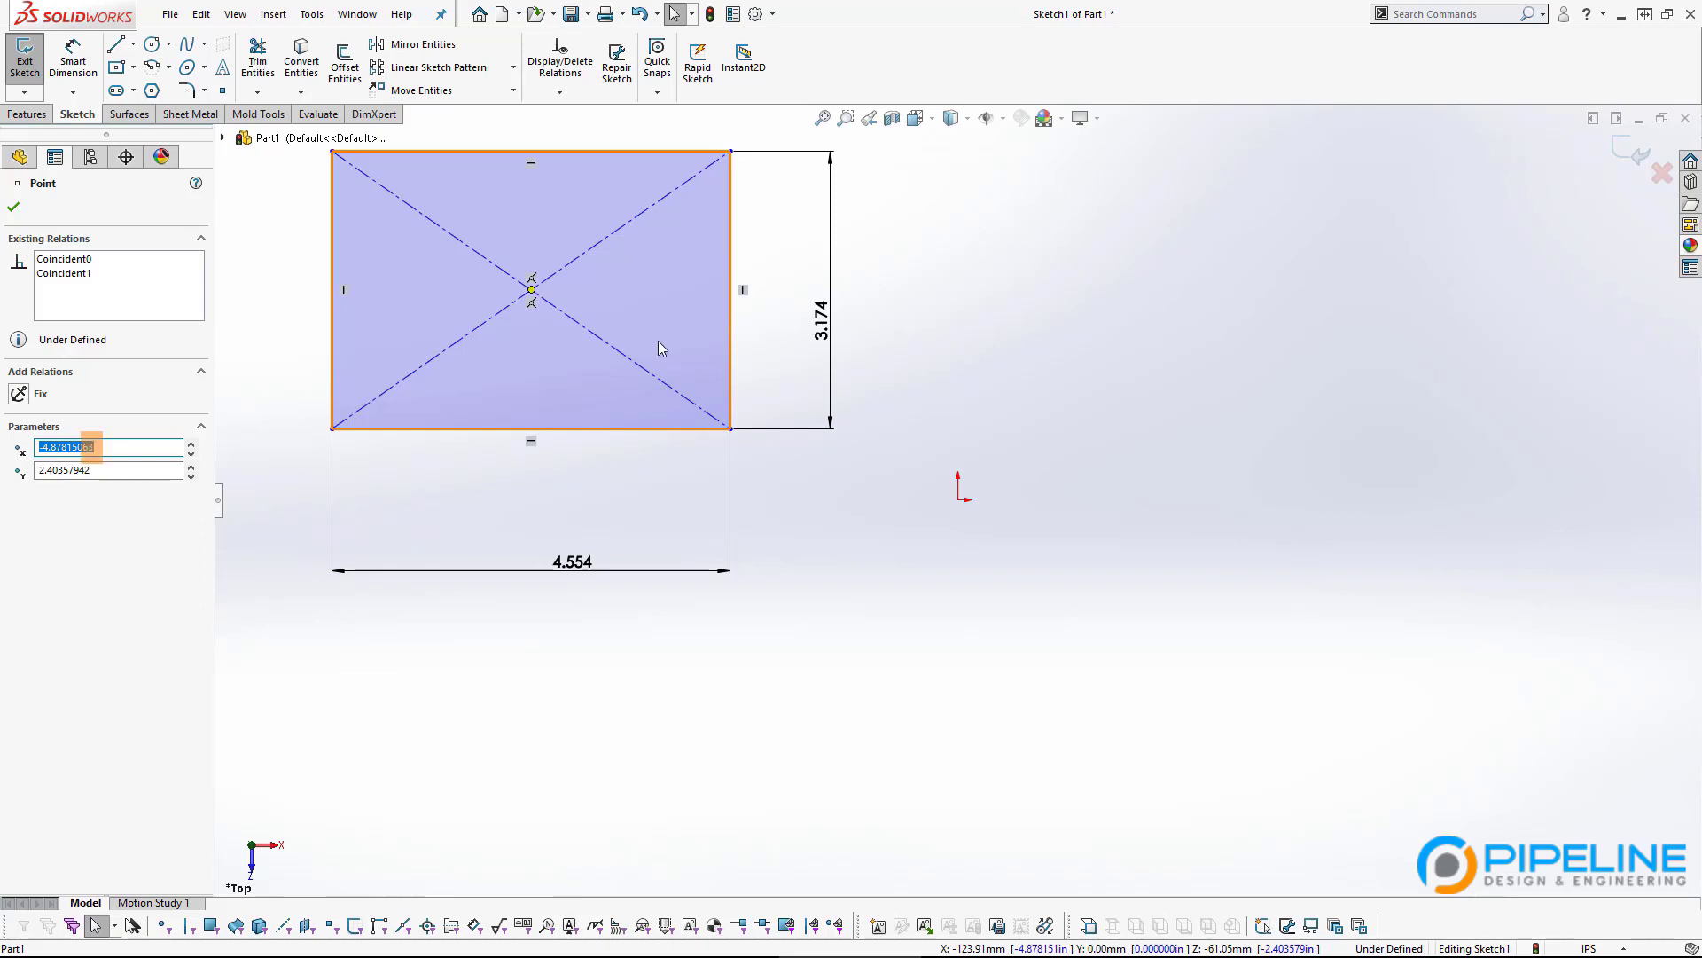
click(800, 503)
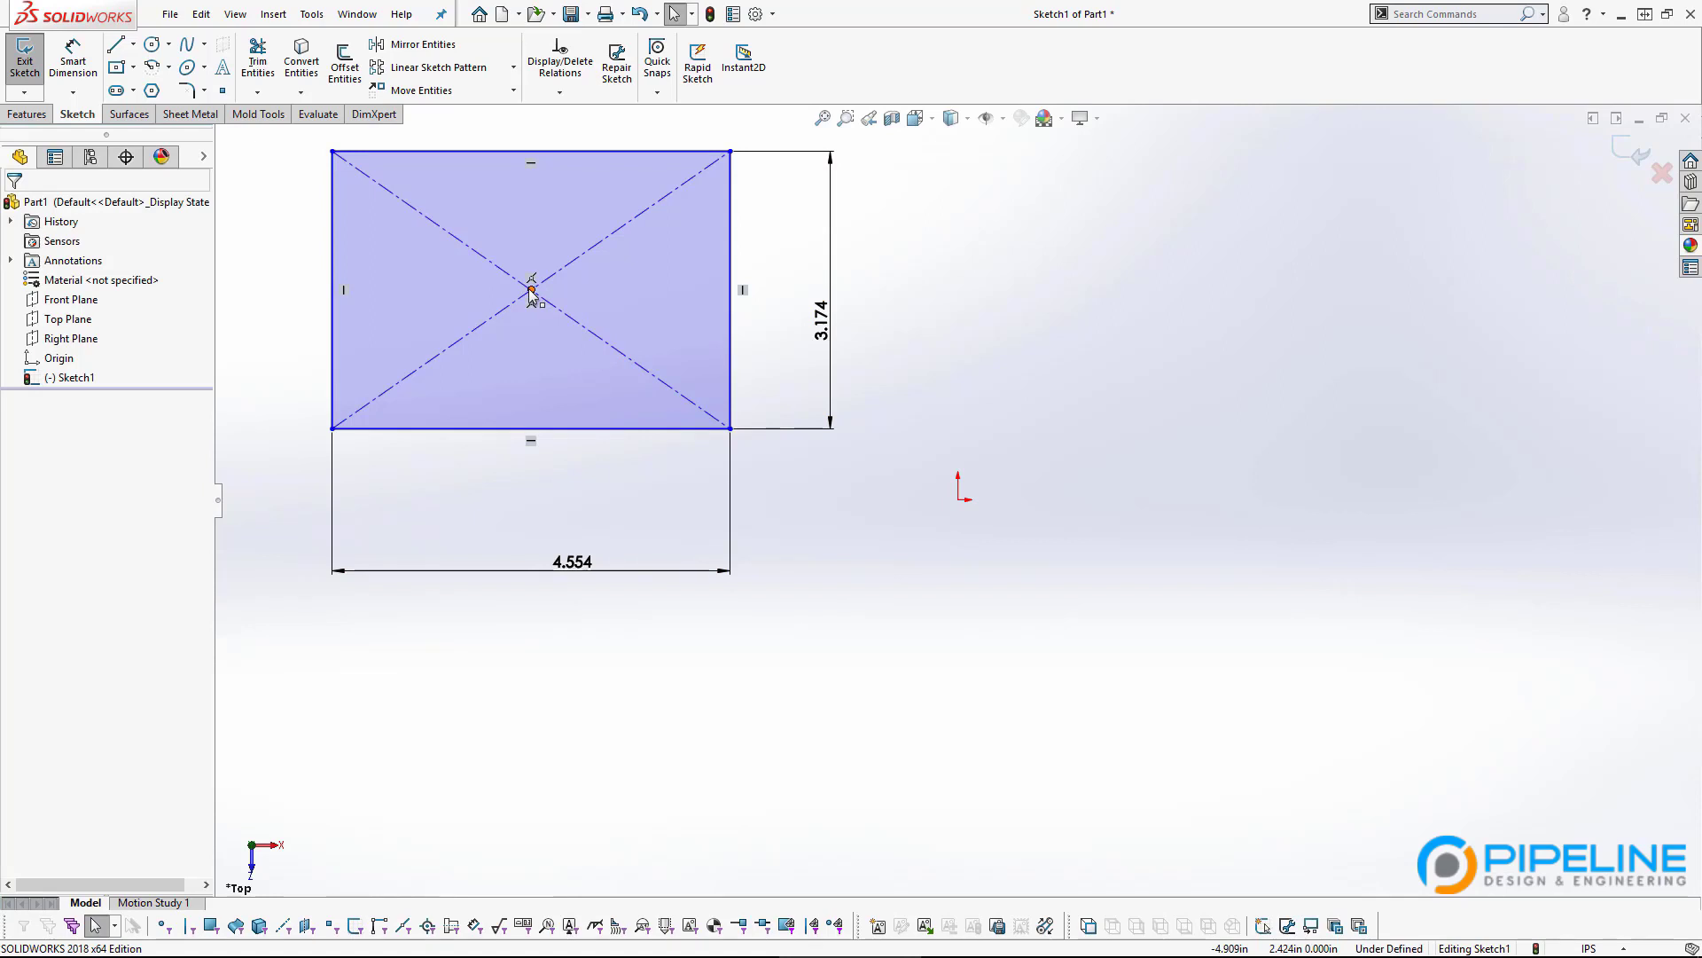
Draw a vertical centerline about 1.89 in long upward from the origin.
click(73, 55)
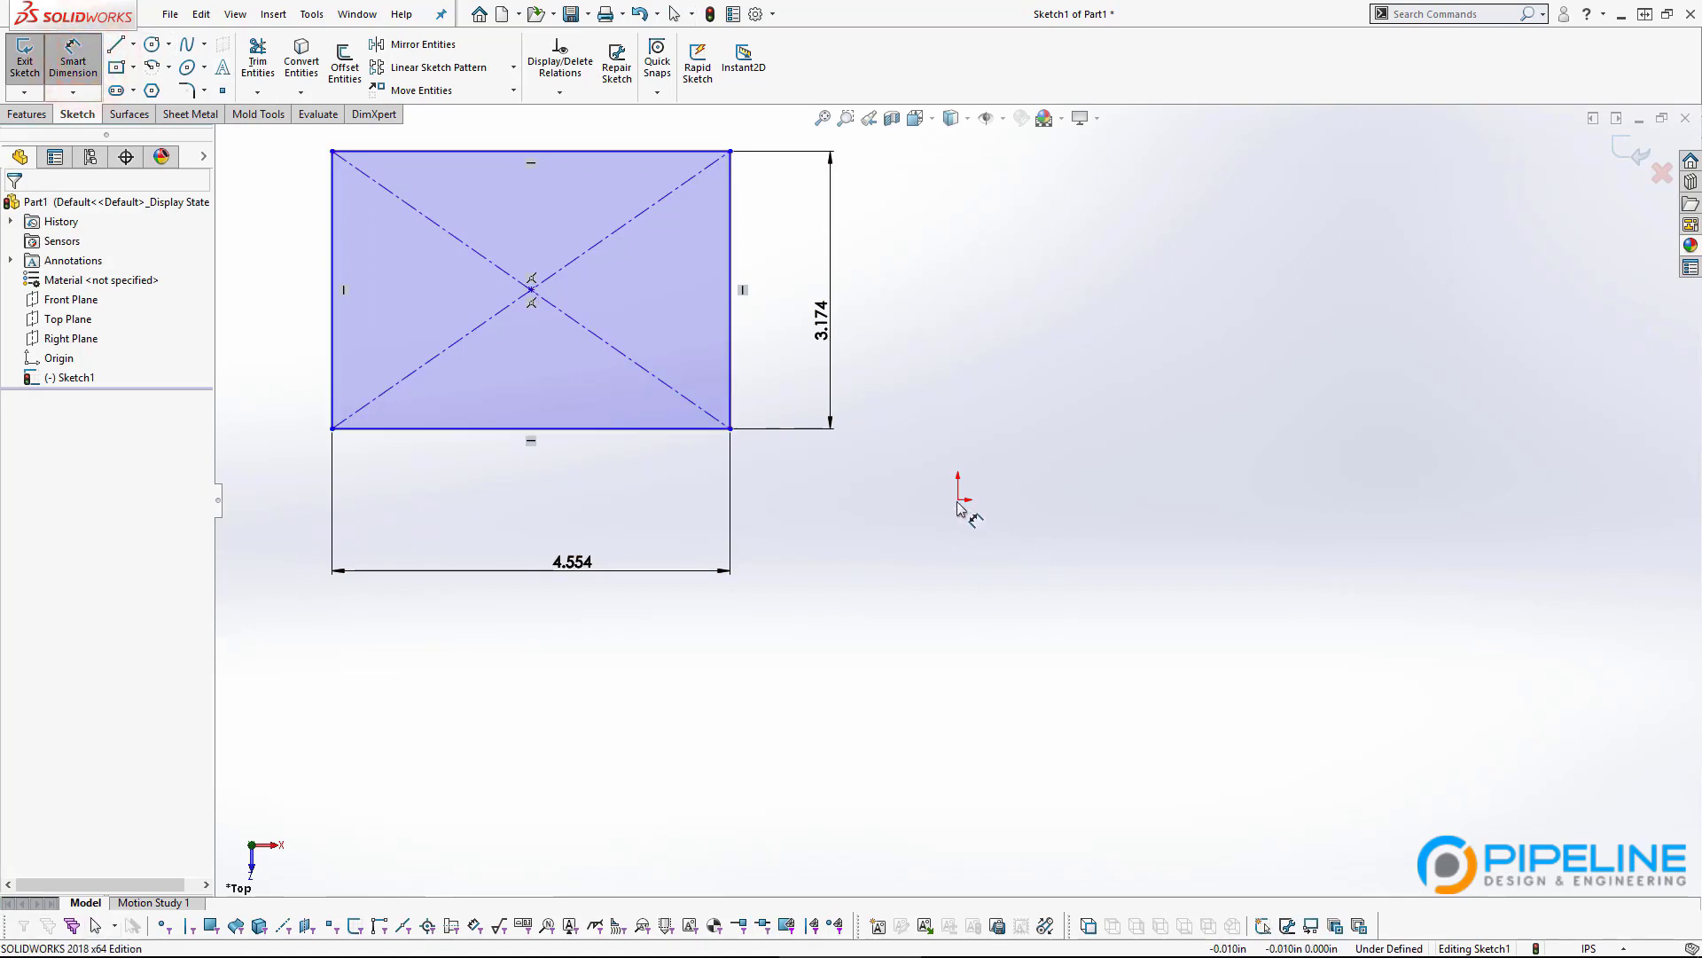
click(133, 43)
click(162, 89)
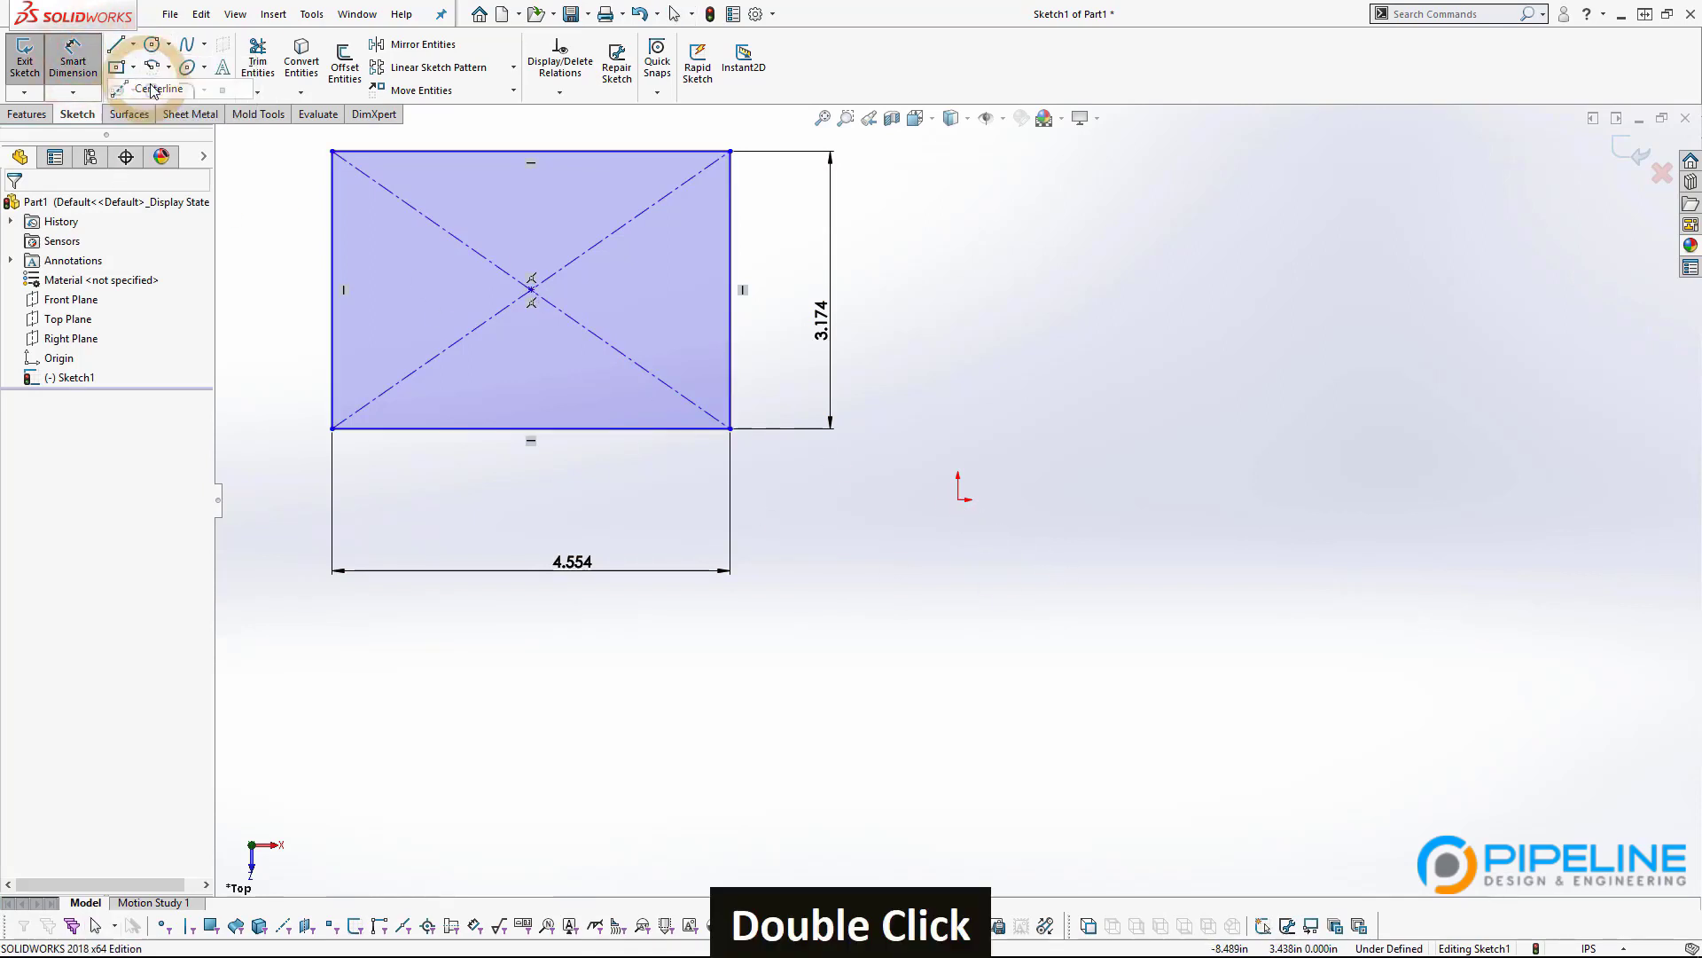
click(958, 500)
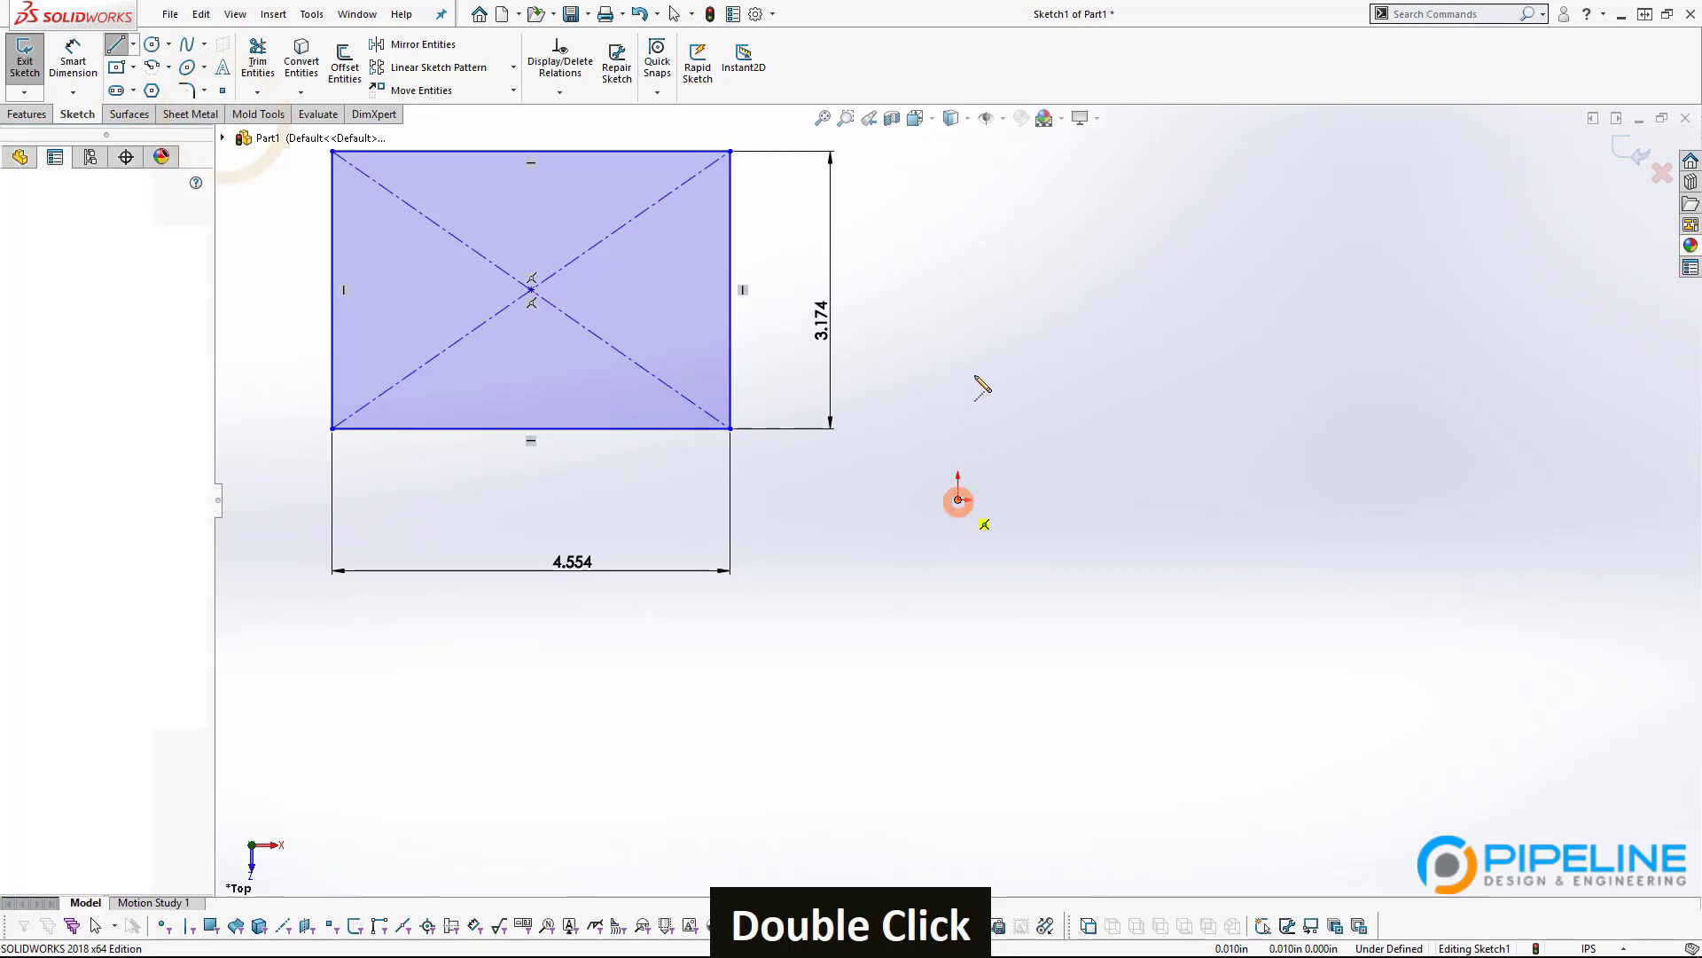
click(957, 334)
double_click(914, 494)
click(958, 500)
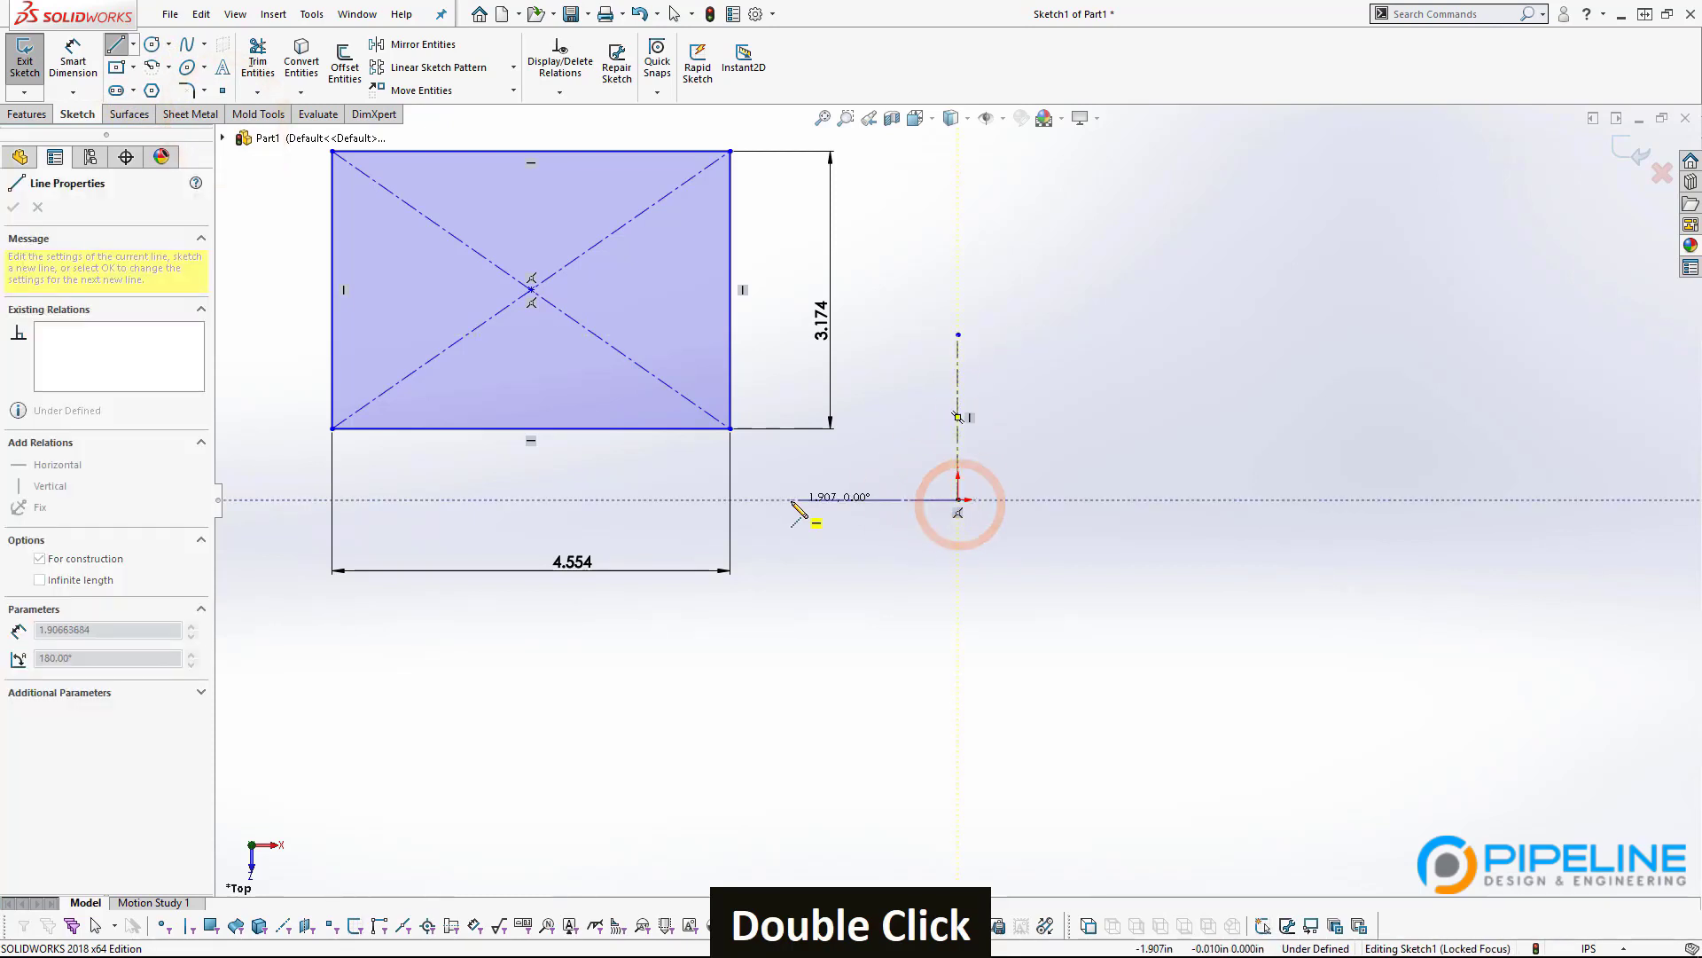
double_click(785, 501)
key(Escape)
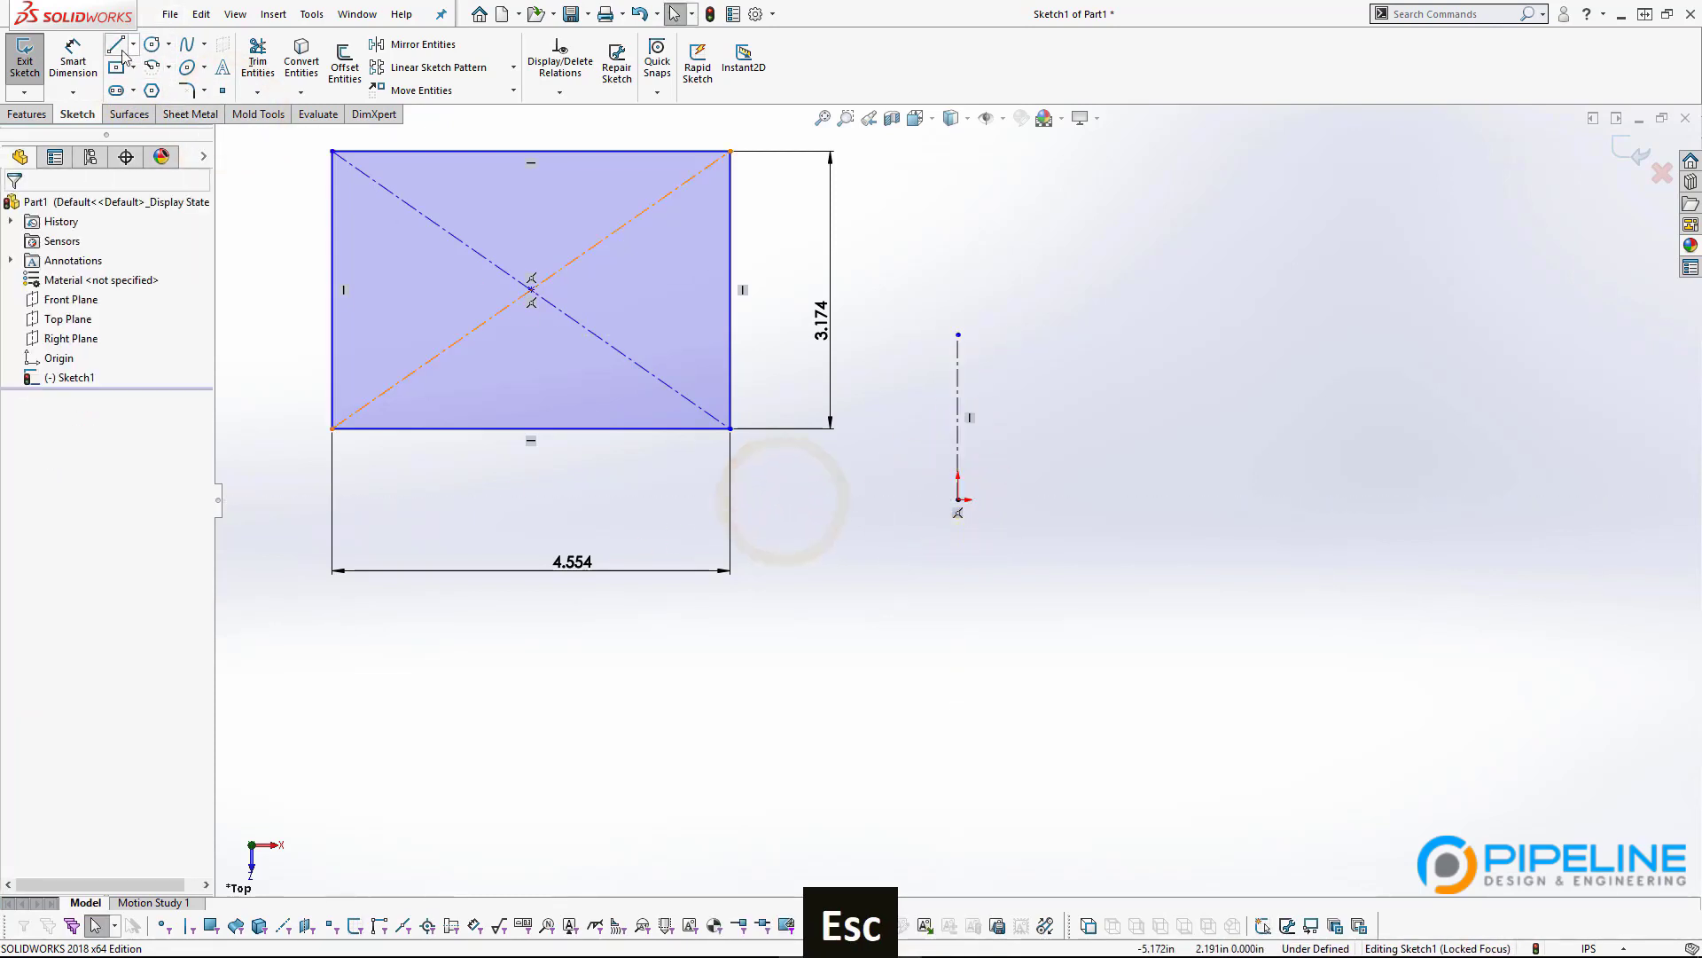
Dimension the horizontal distance between the centerline and the rectangle's right edge, placed below them, and accept the drawn value.
click(955, 381)
click(731, 326)
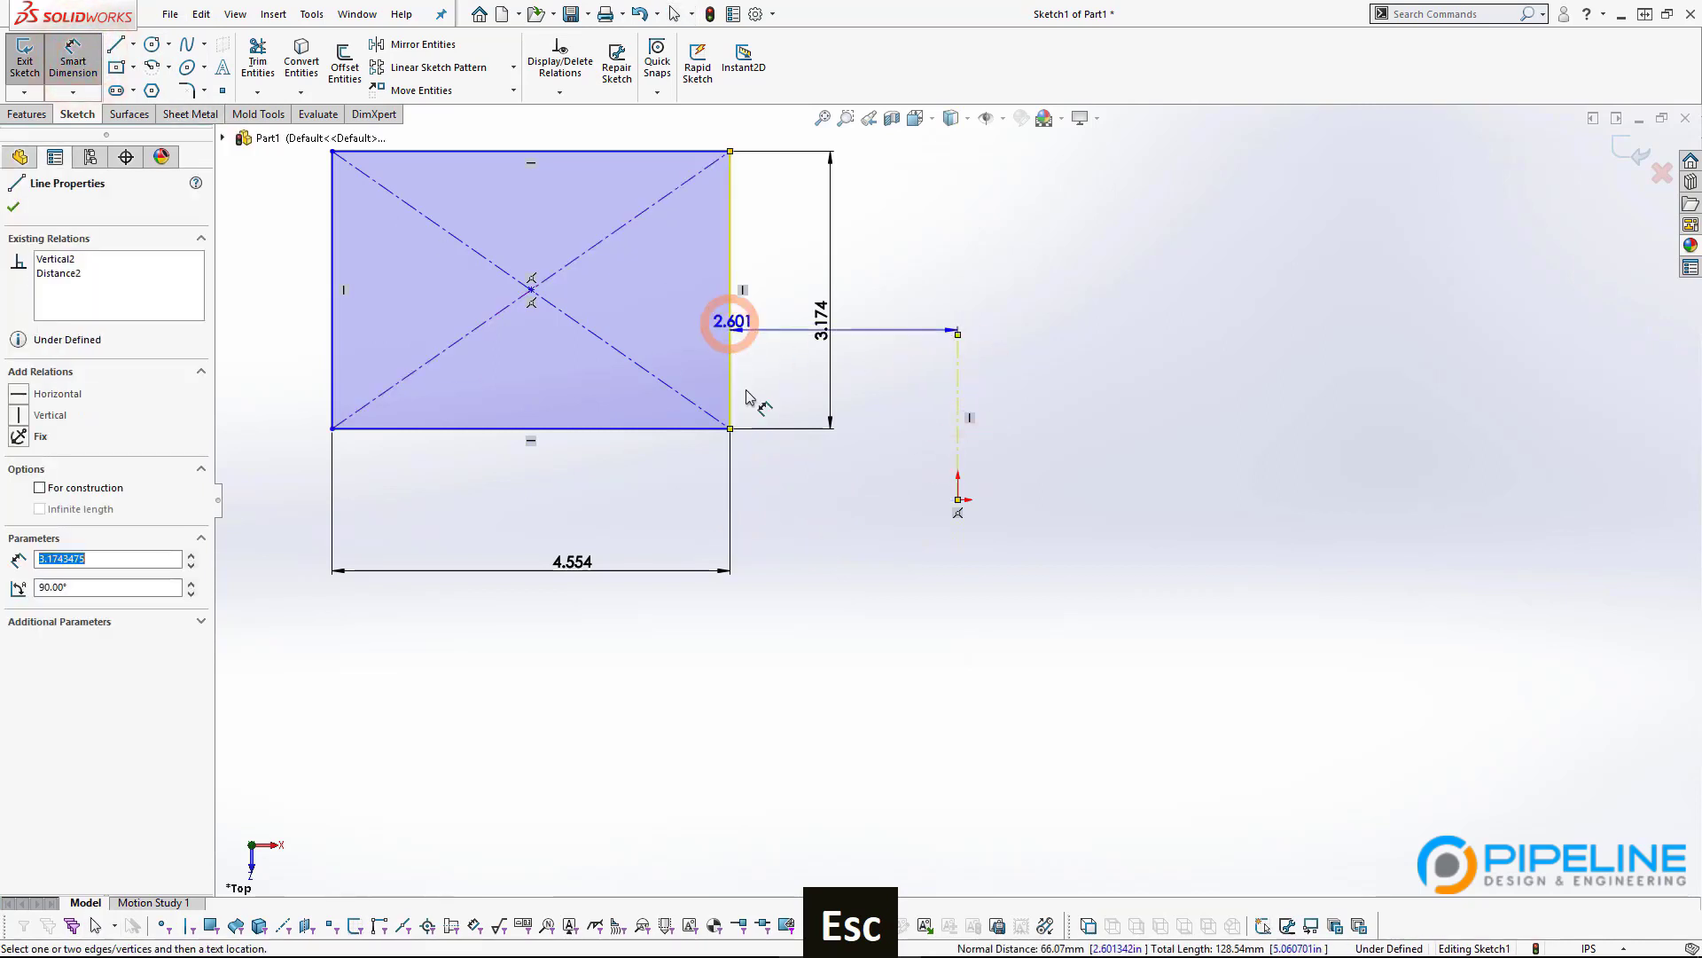
click(848, 586)
click(885, 745)
key(Escape)
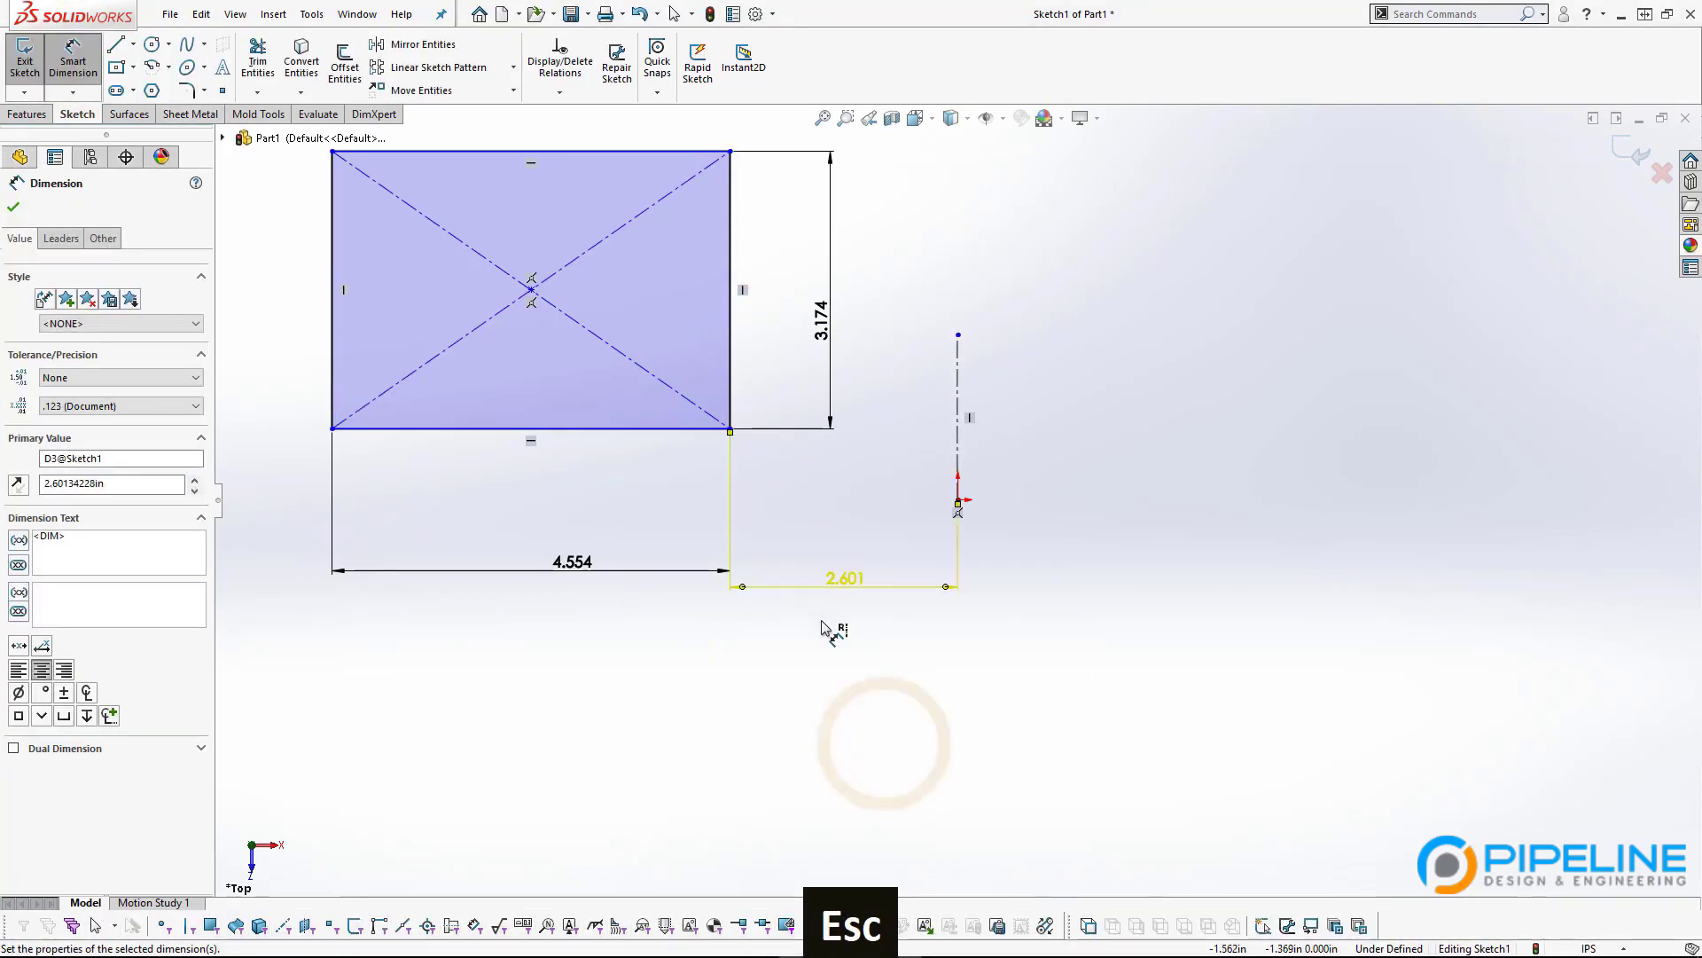
key(Escape)
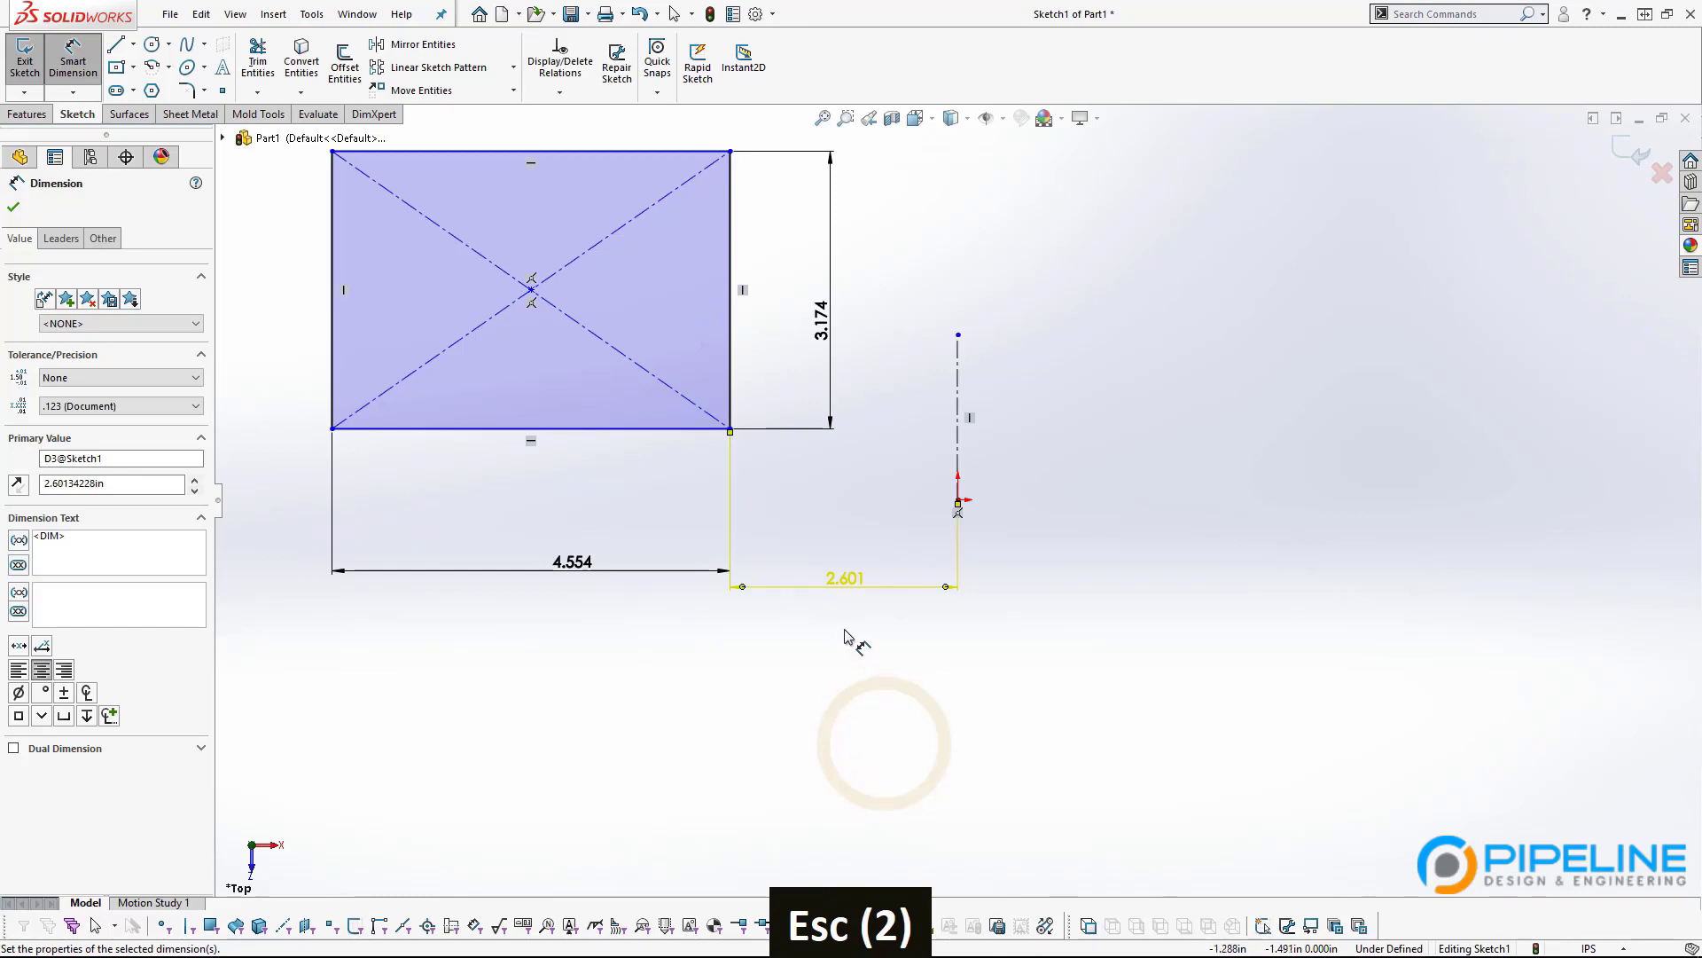
Delete the distance dimension between the rectangle and the centerline, along with the centerline itself.
key(Delete)
click(860, 647)
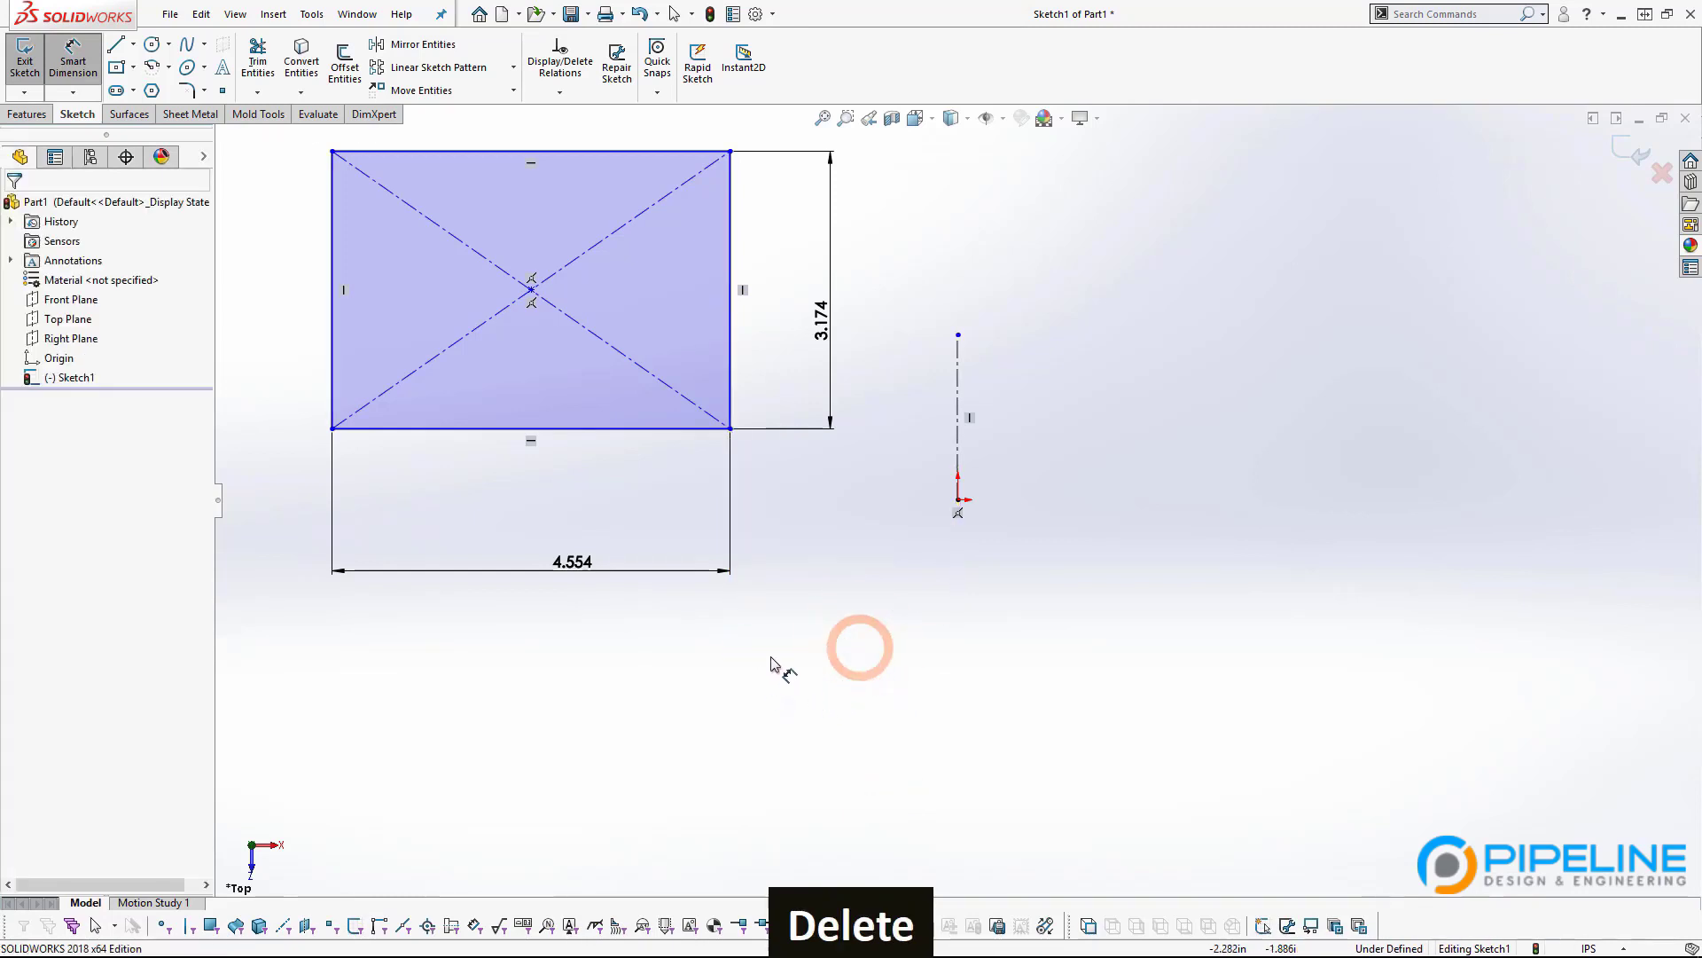
key(Escape)
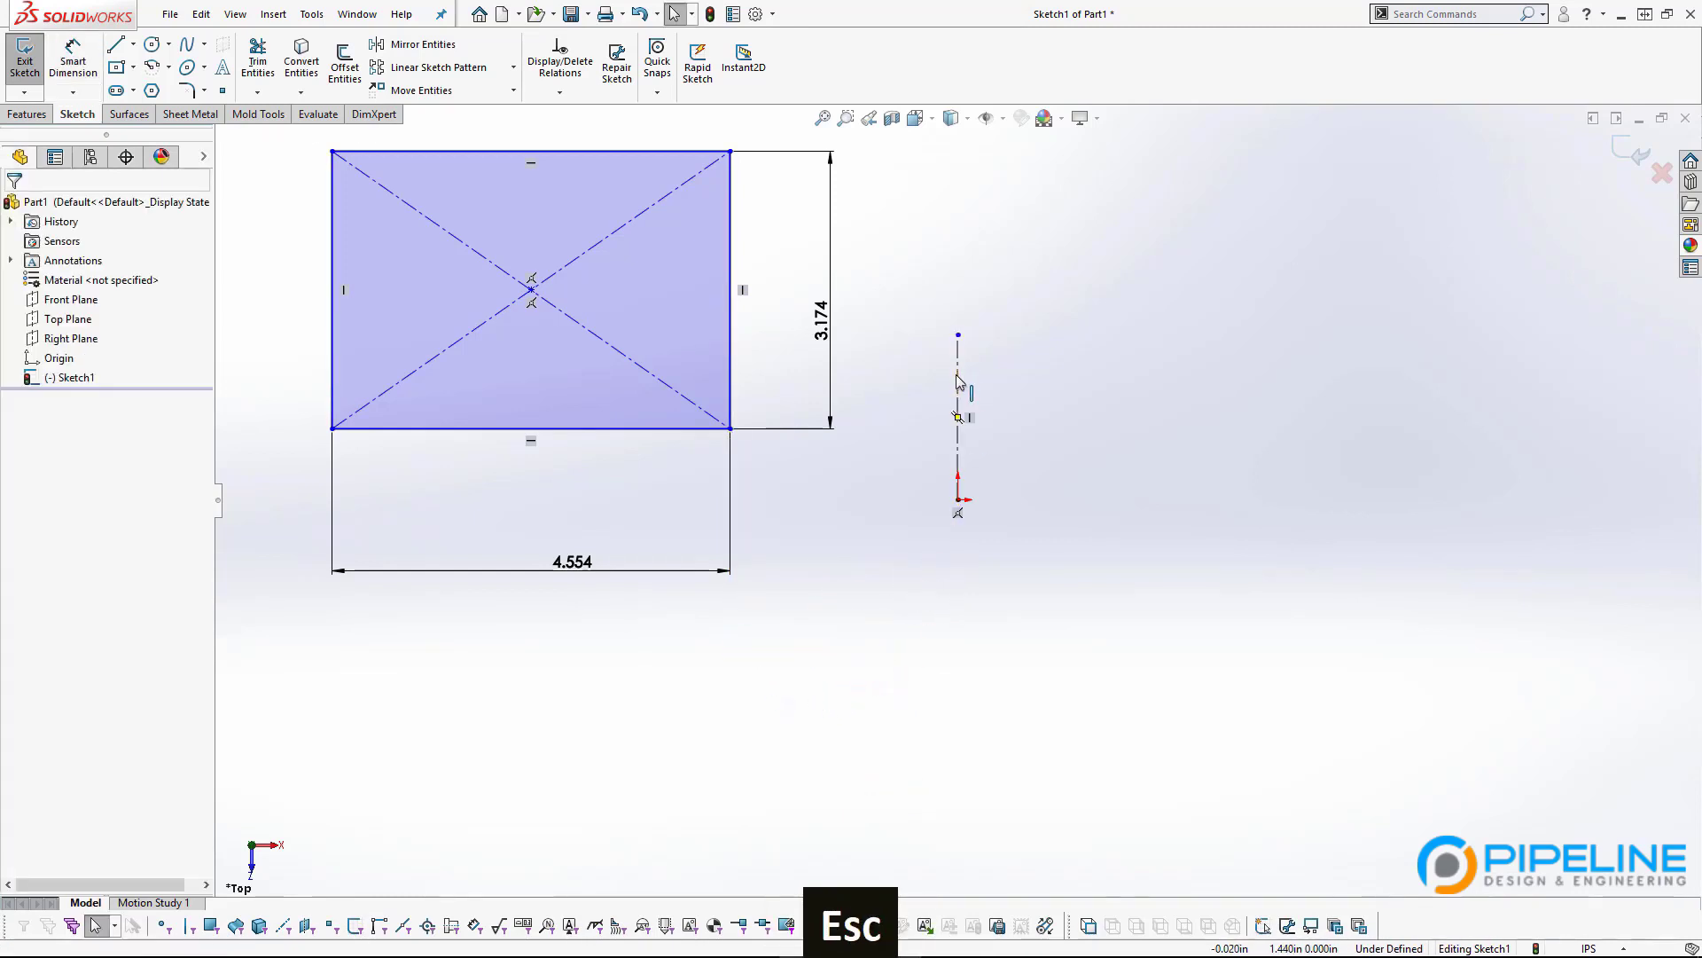
click(959, 374)
key(Delete)
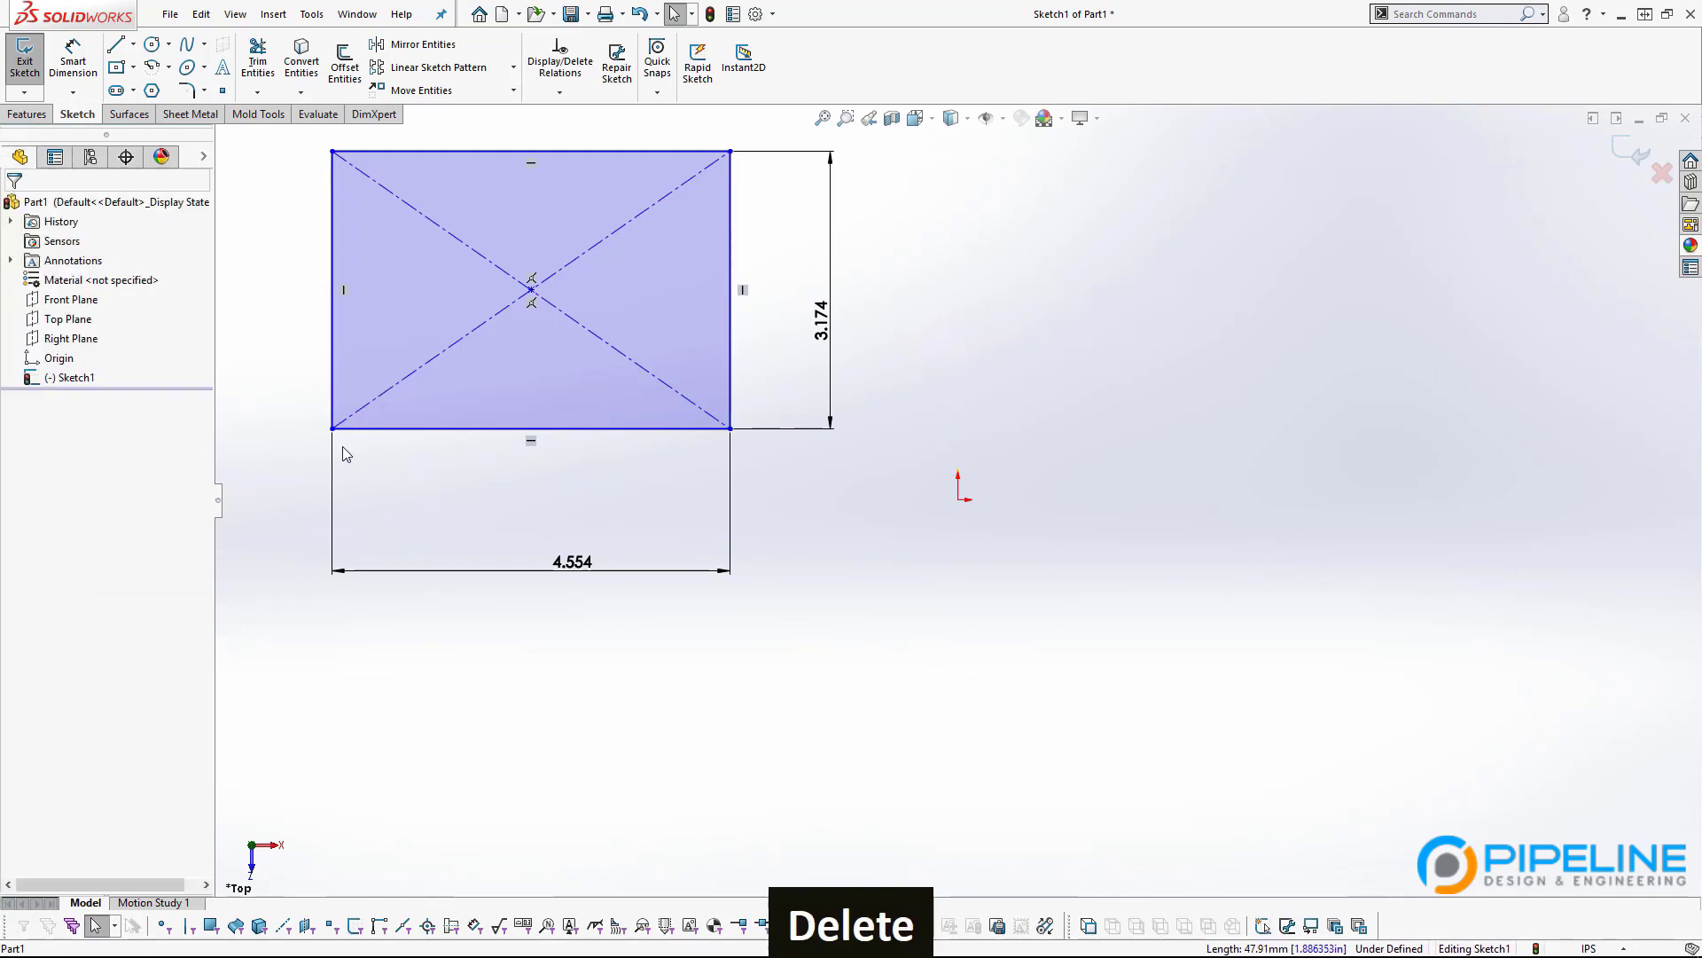
Move the rectangle so its lower-left corner snaps coincident to the origin.
drag(334, 434, 959, 500)
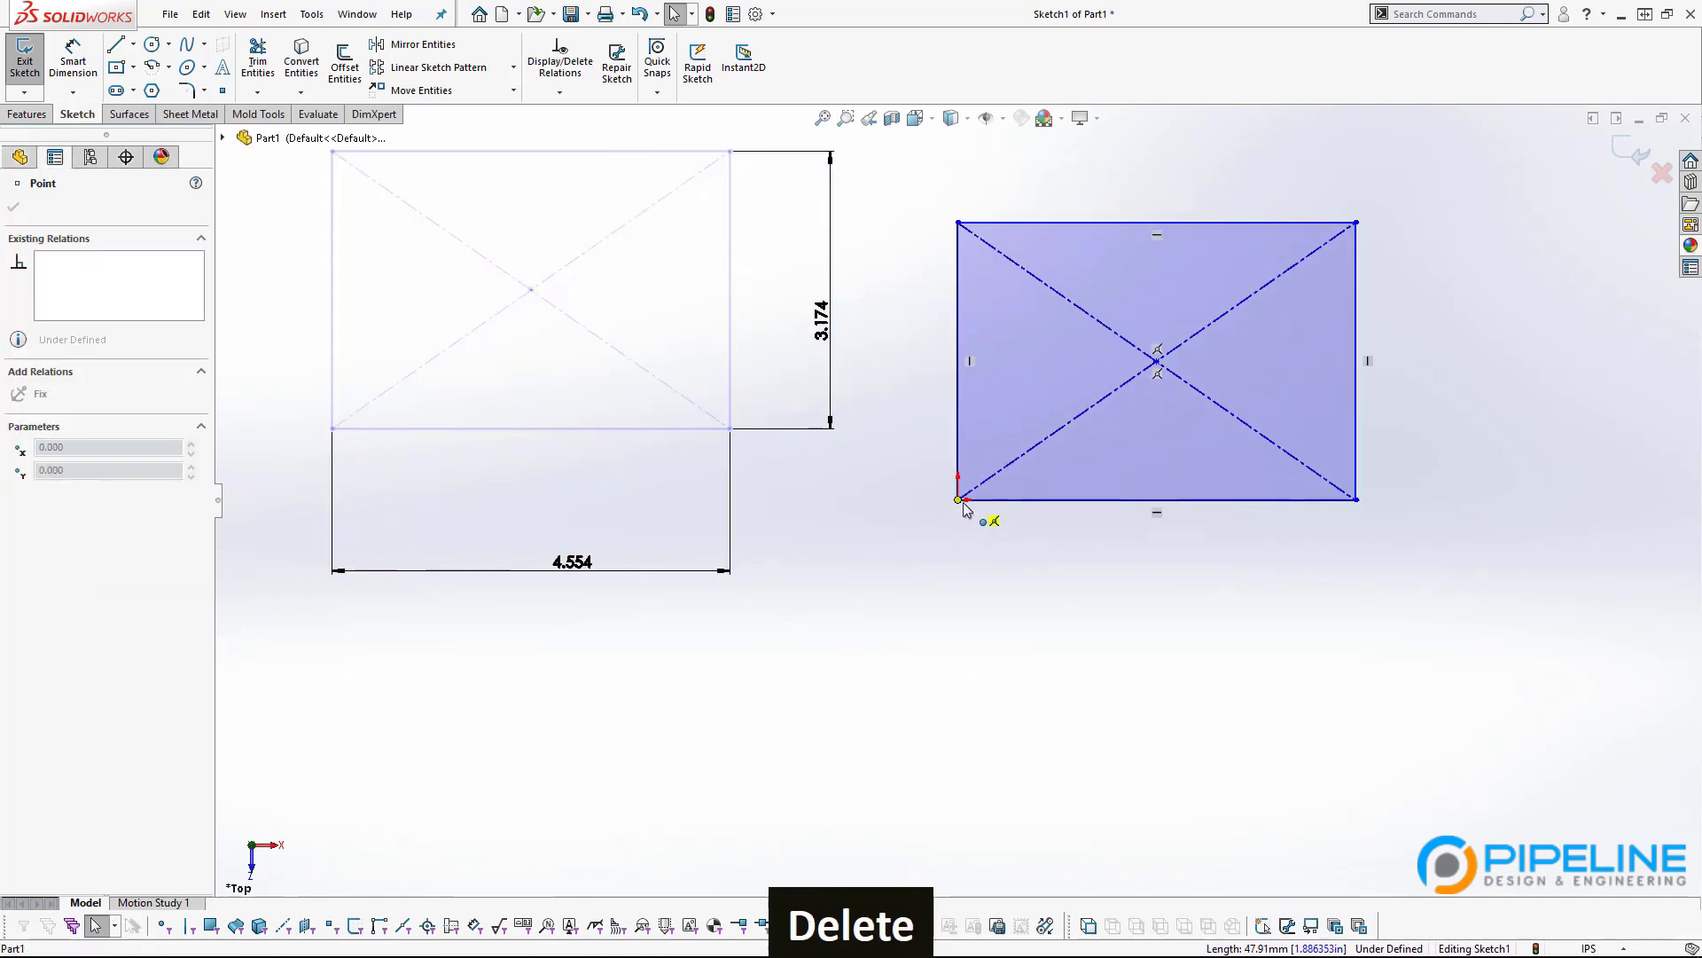
click(1008, 578)
scroll(1206, 437, down, 3)
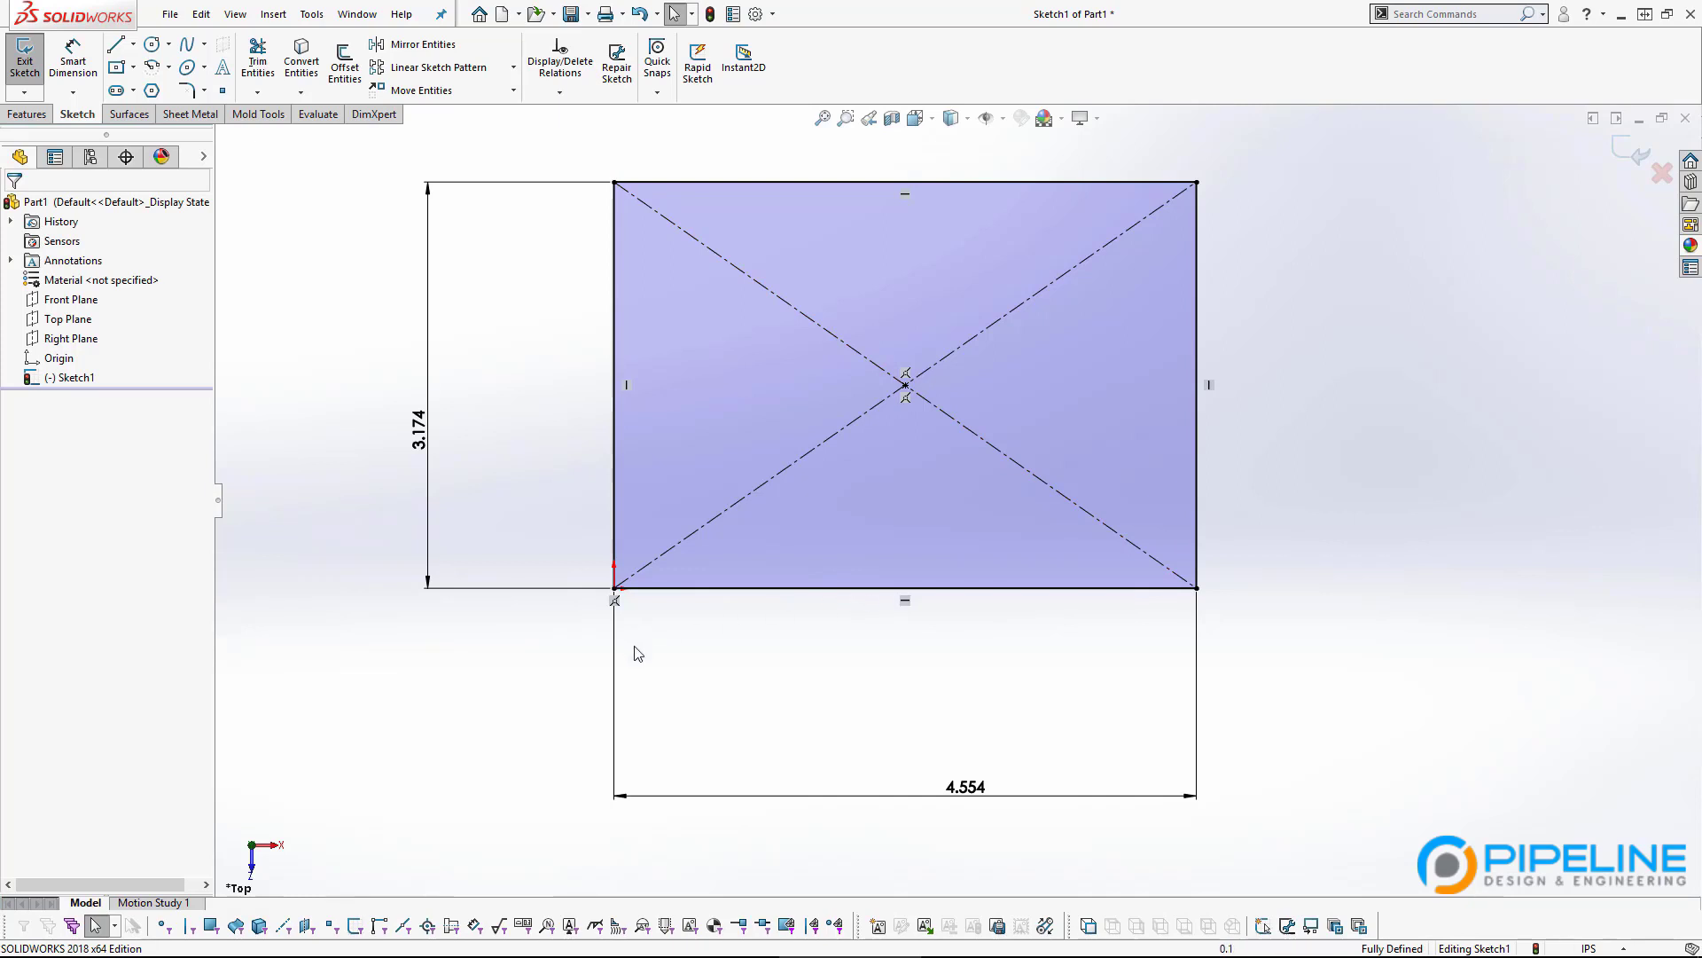
Delete the corner's coincident relation at the origin and snap the rectangle's center point onto the origin instead.
middle_drag(783, 638, 686, 597)
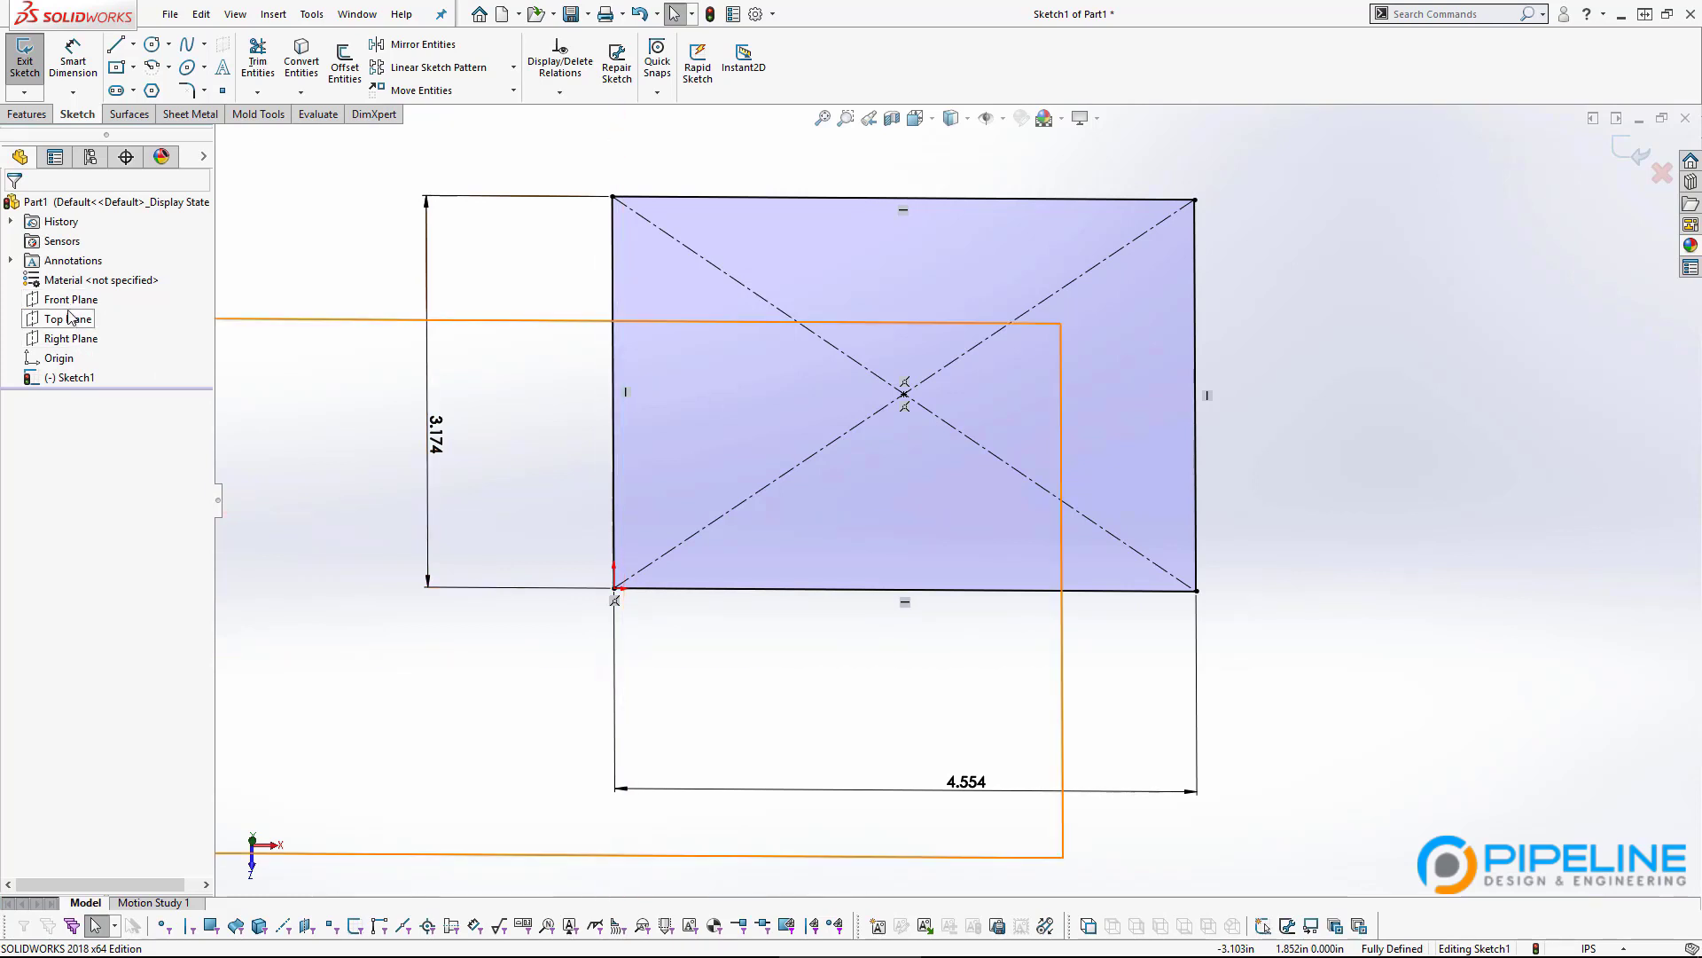
click(614, 601)
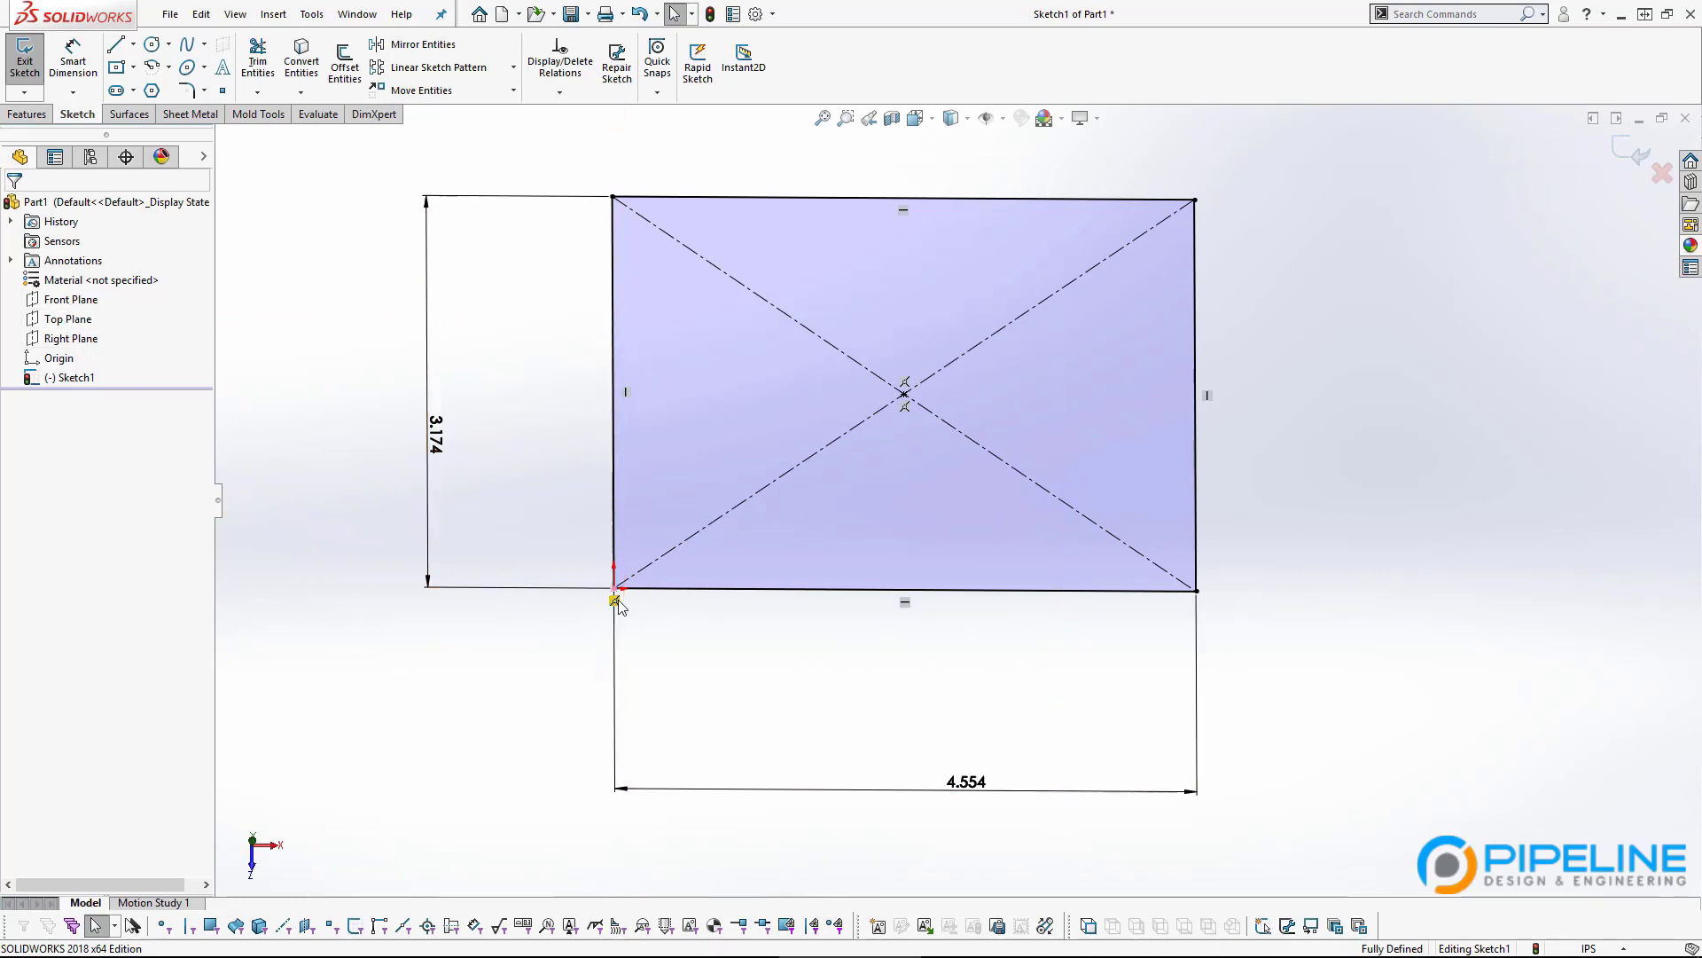
key(Delete)
mouse_move(906, 396)
mouse_down()
mouse_move(843, 456)
mouse_move(614, 589)
mouse_up()
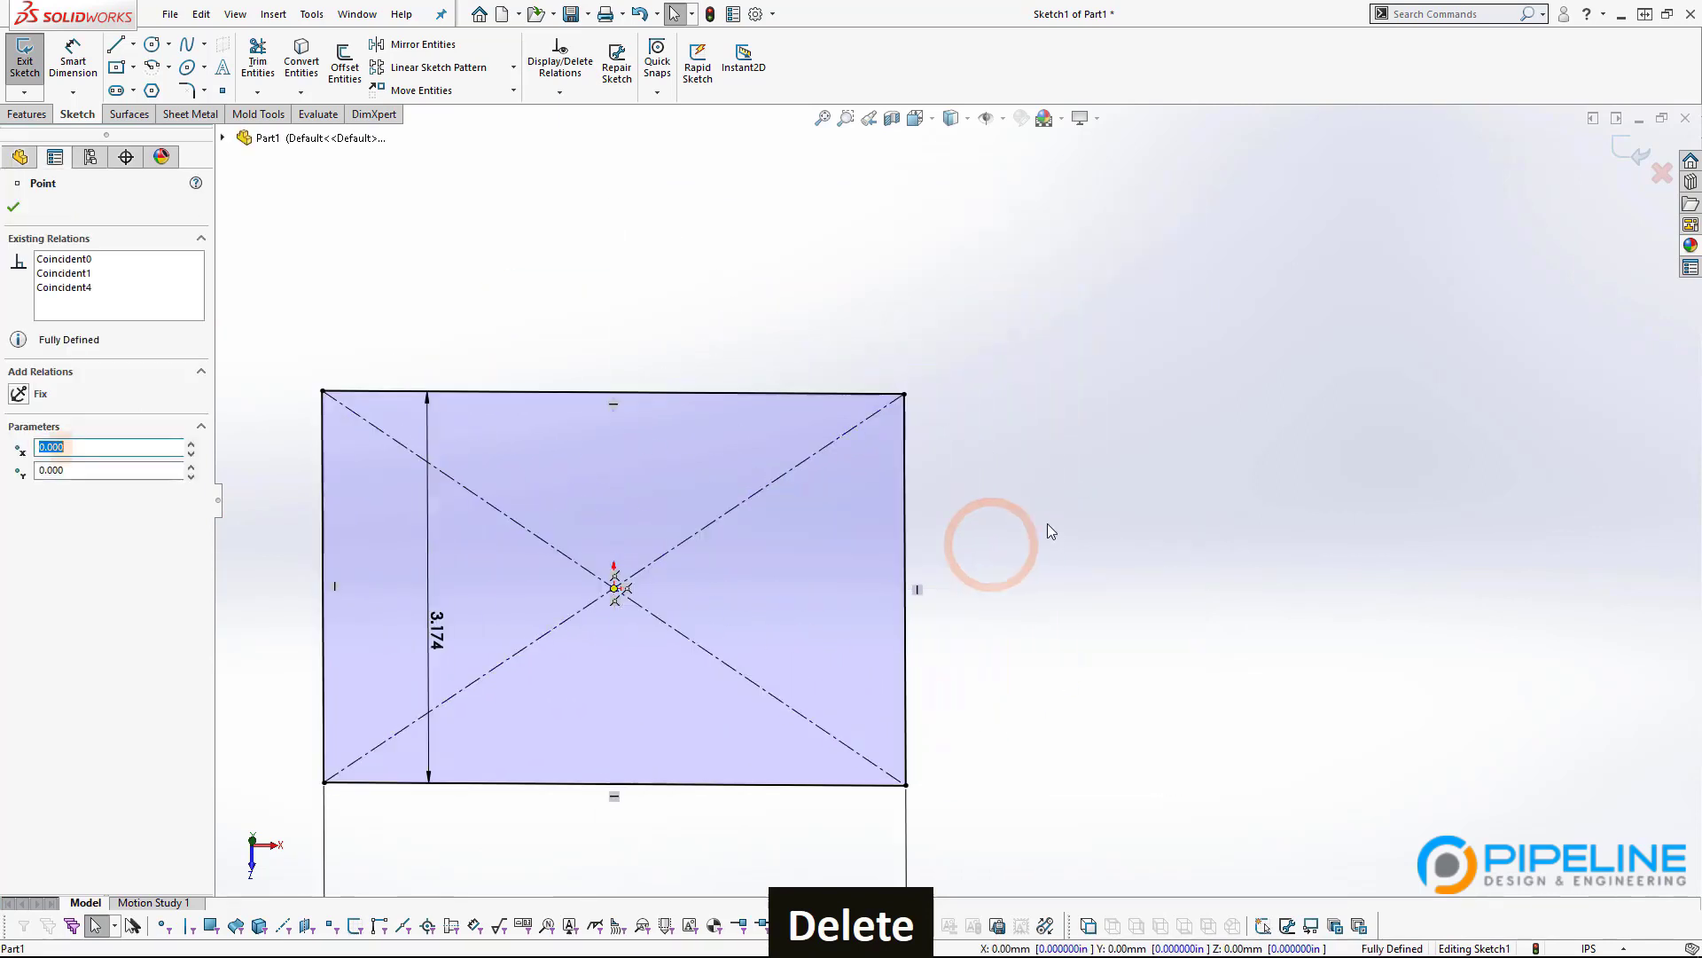
scroll(1046, 527, up, 3)
click(656, 577)
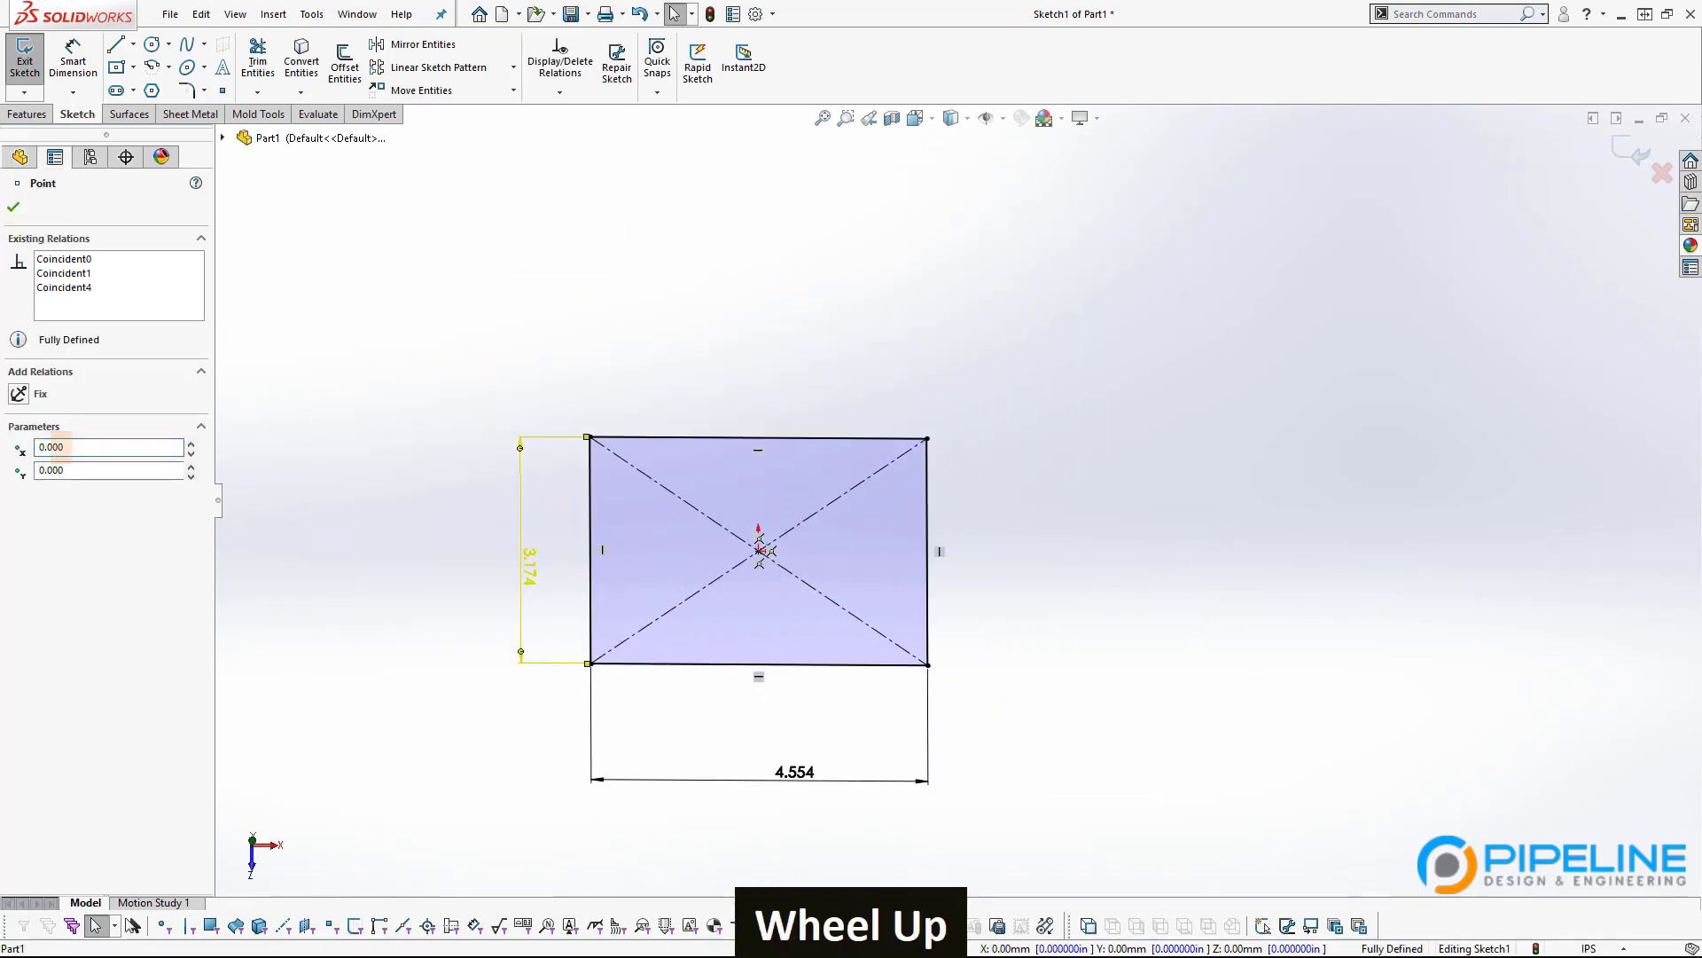
click(1090, 597)
key(ctrl+8)
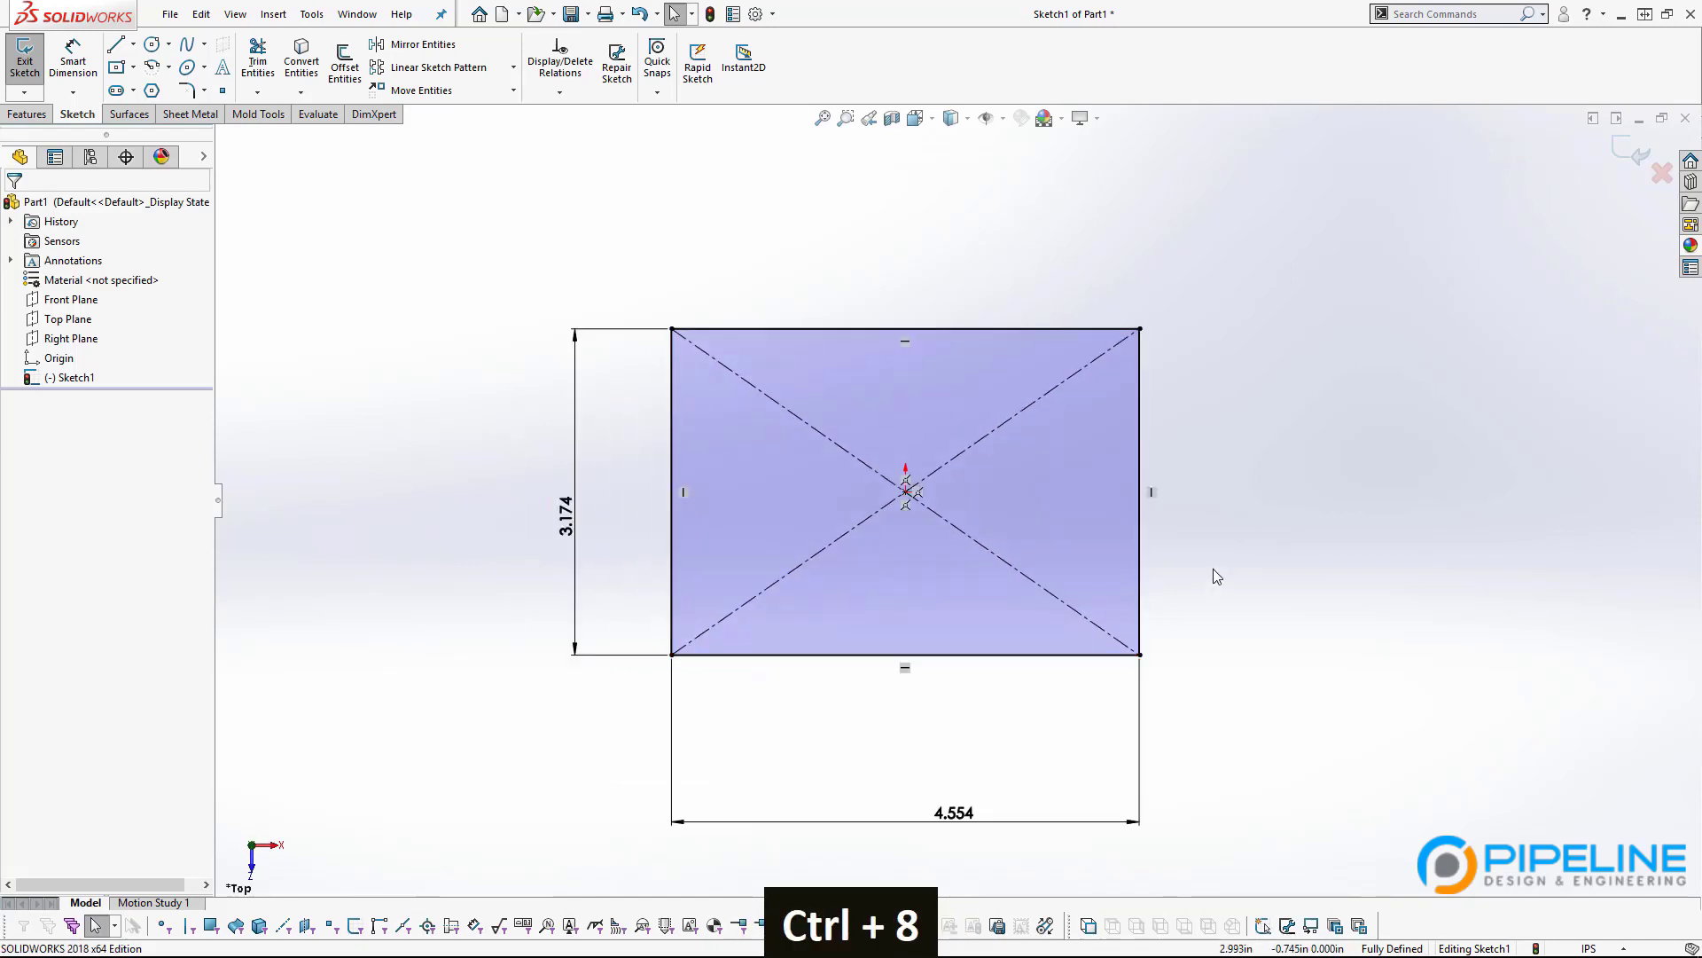
Reposition the height and width dimensions closer to the rectangle's left and lower edges.
click(1210, 571)
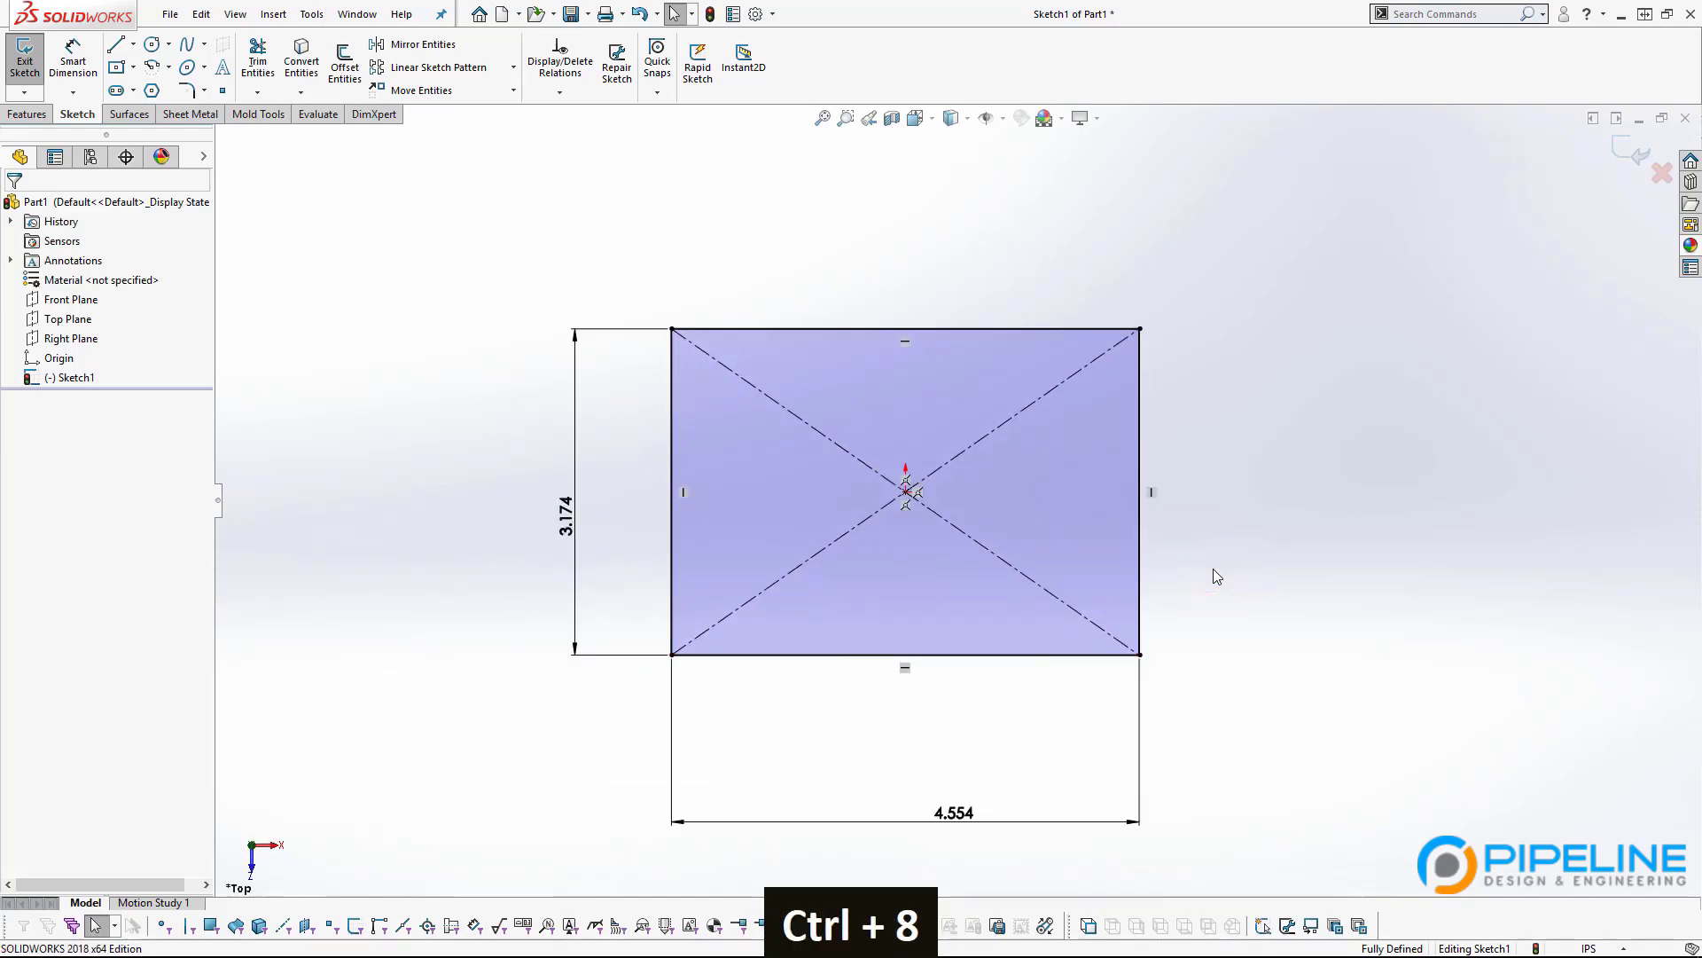
click(1372, 683)
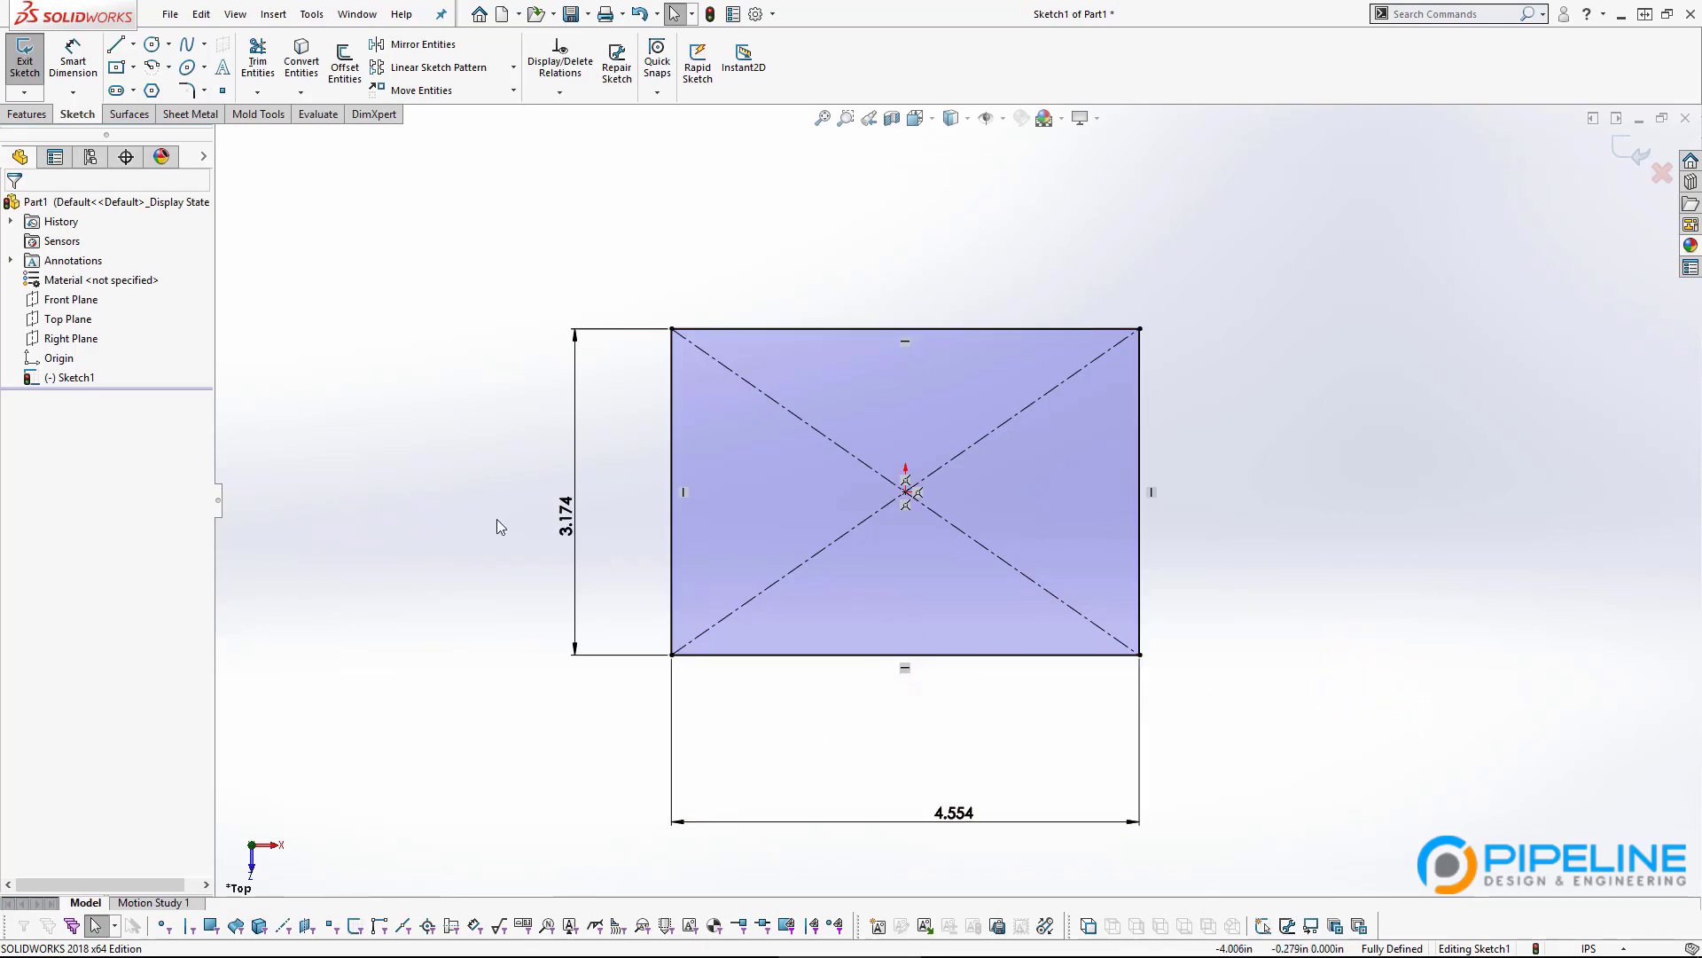
drag(575, 527, 612, 527)
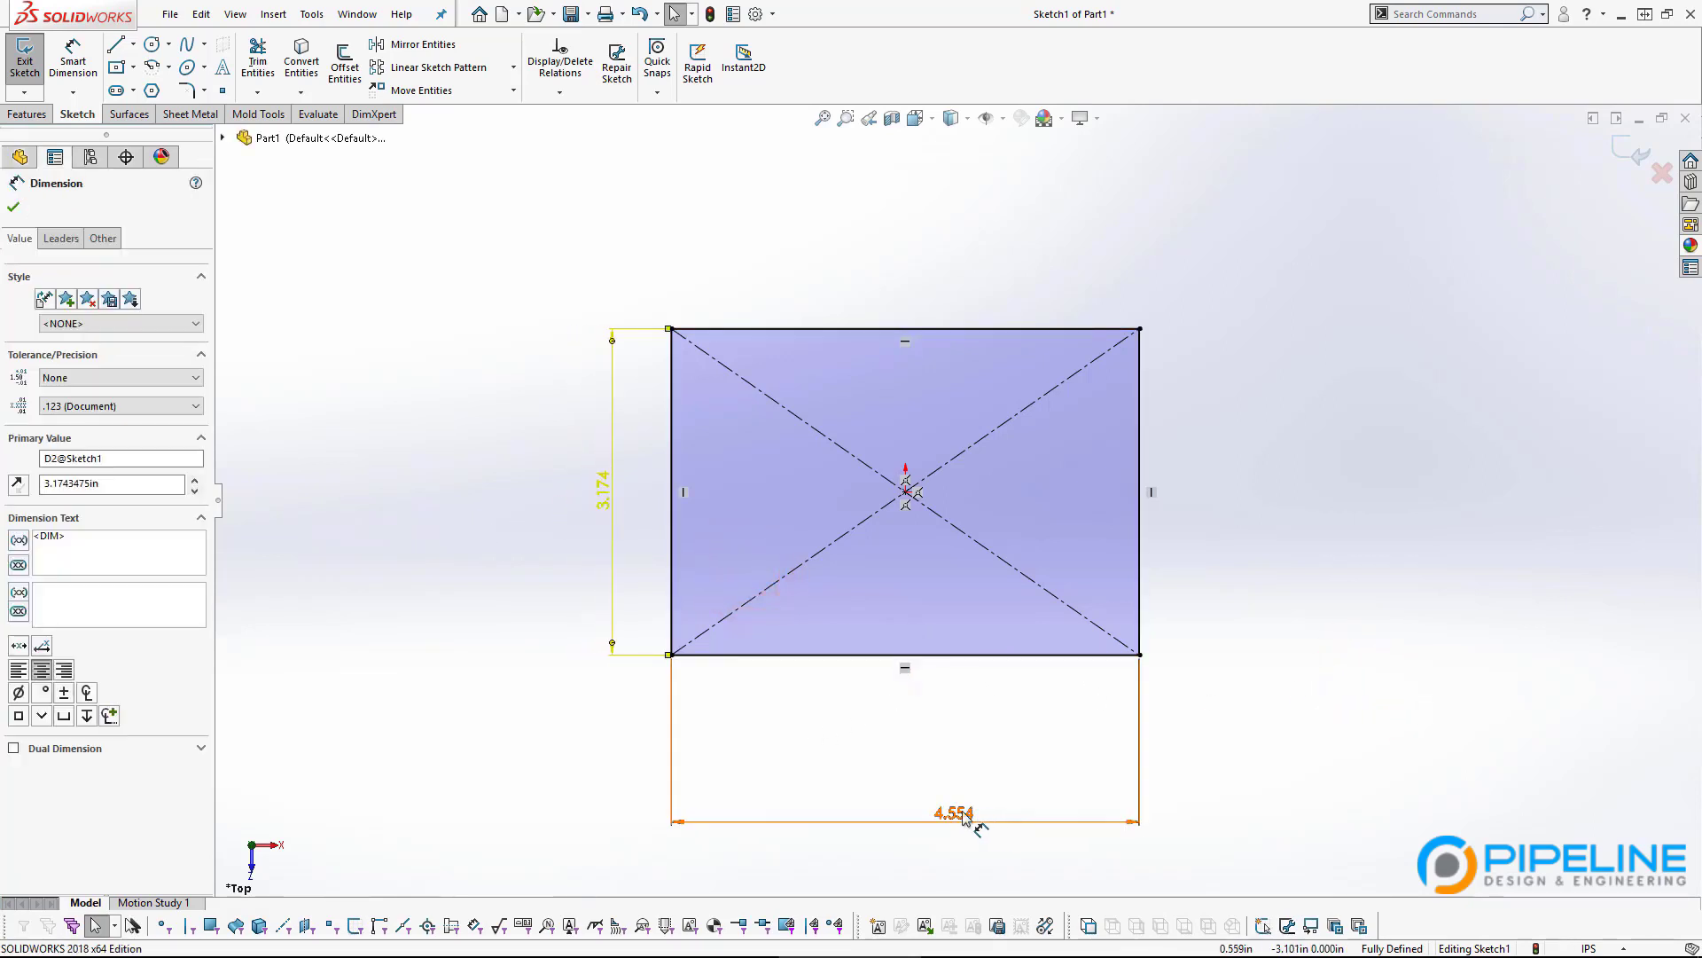
drag(965, 814, 882, 704)
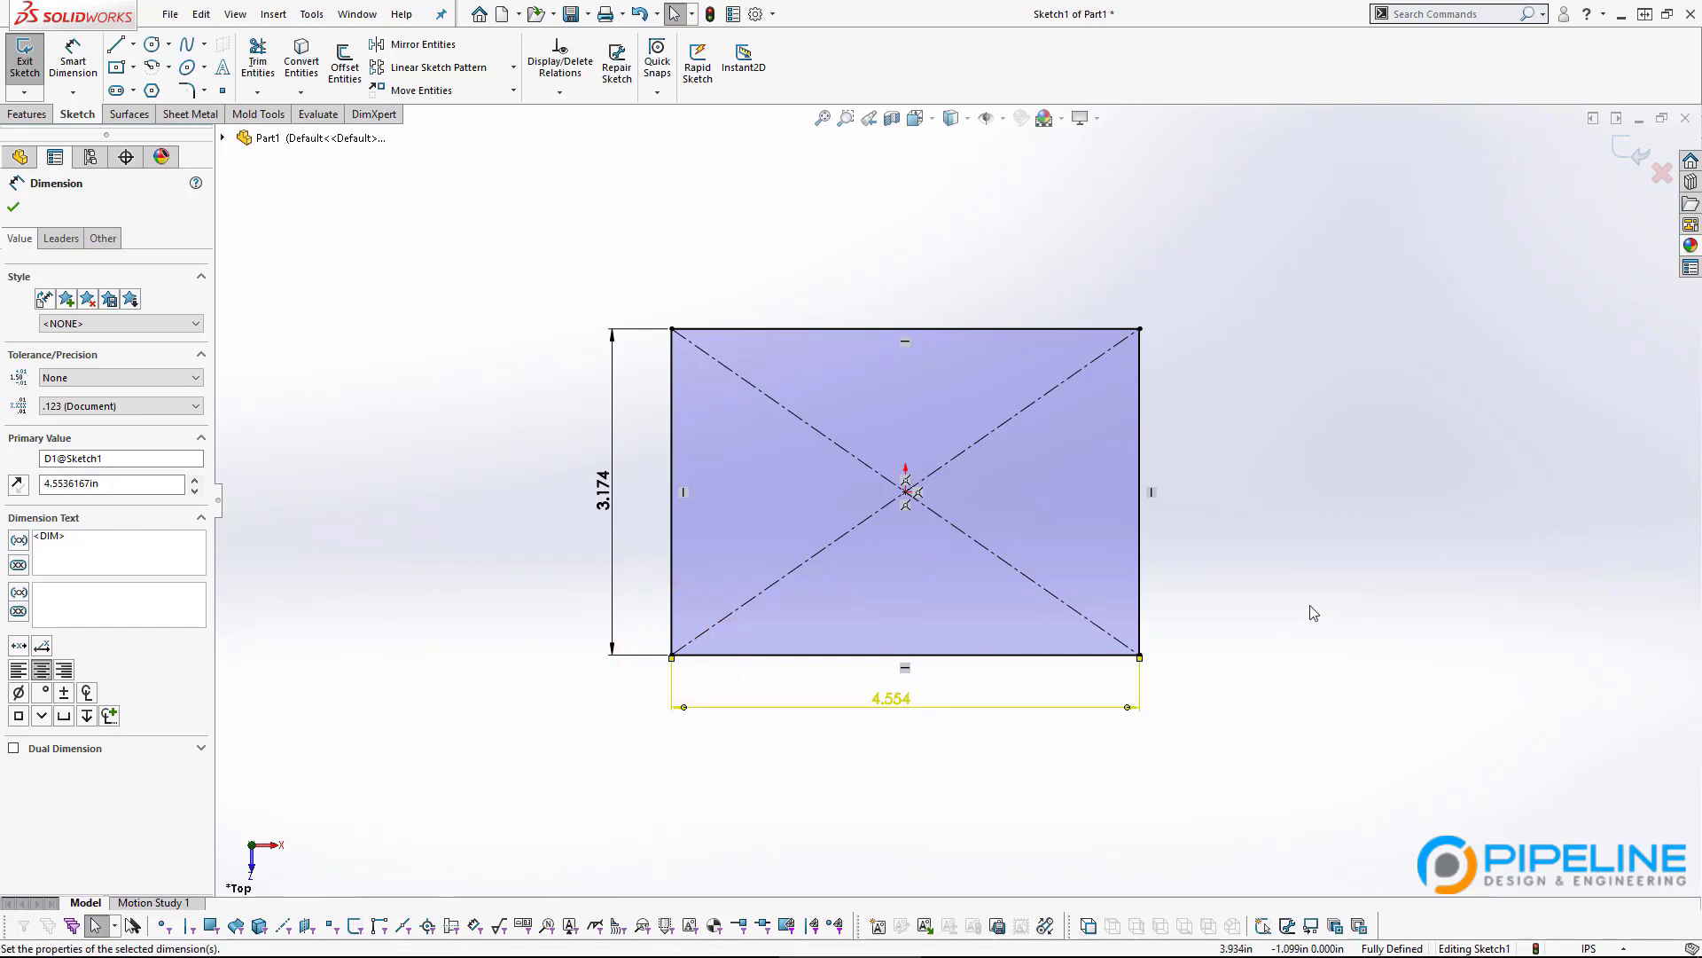
Delete the rectangle's width and height dimensions.
key(Delete)
click(590, 483)
key(Delete)
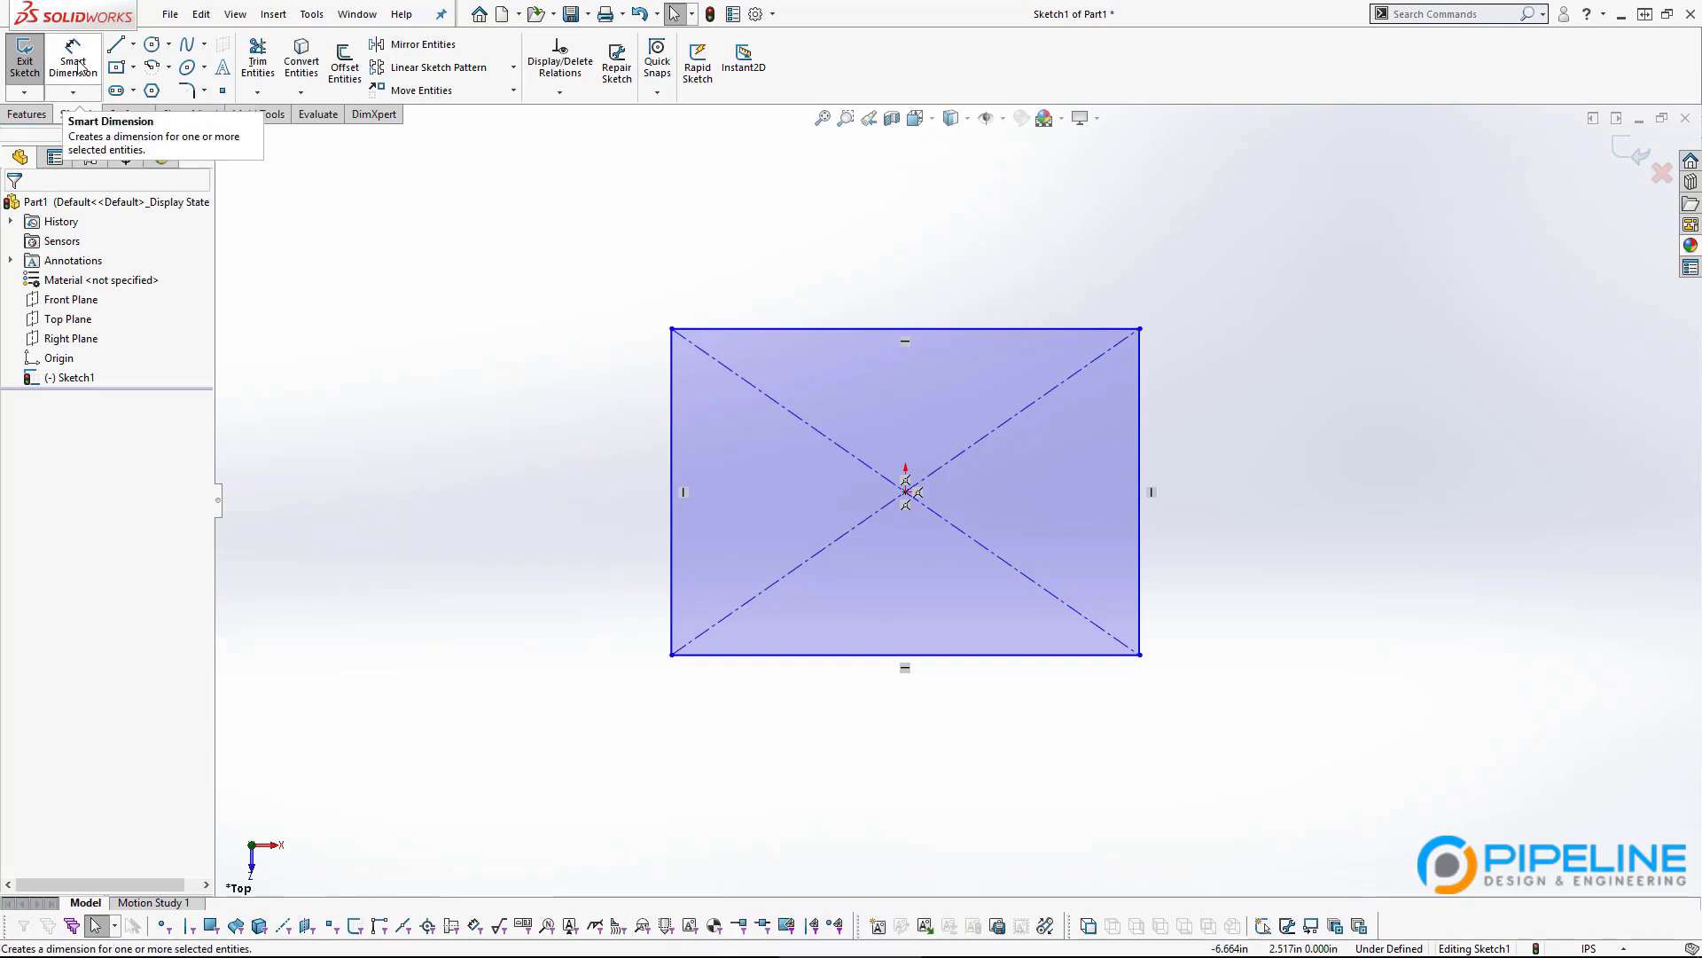
Dimension the rectangle's right vertical edge, placed to its right, and set the height to 4 in.
click(73, 54)
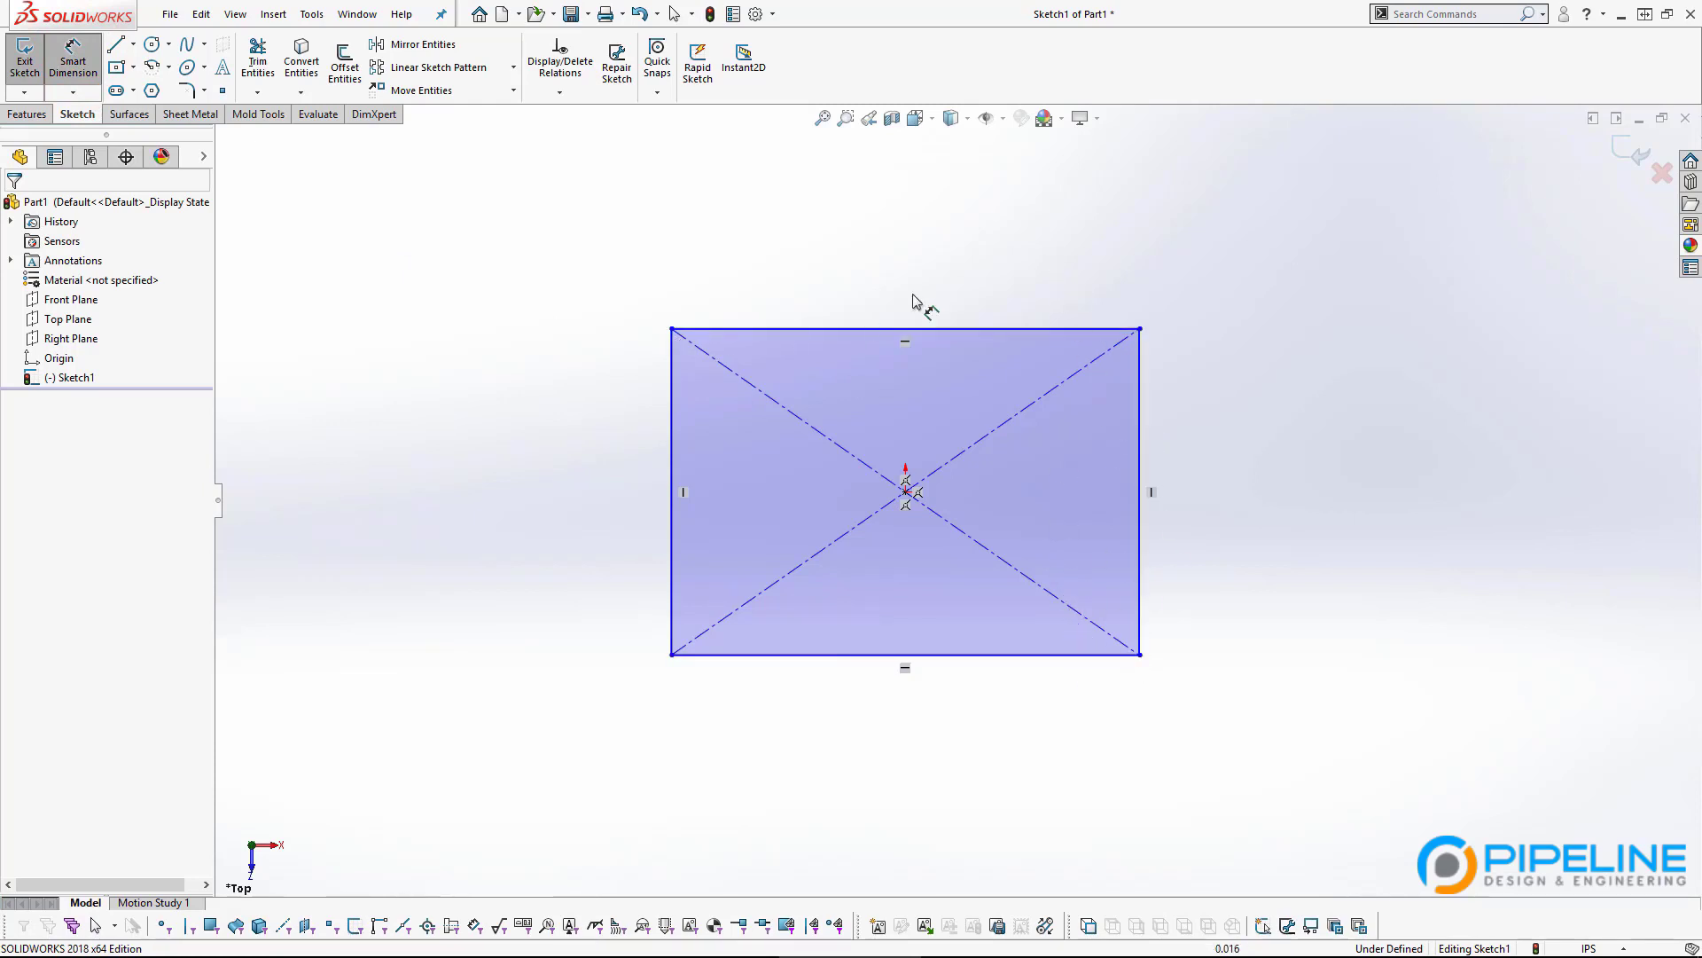
click(1142, 439)
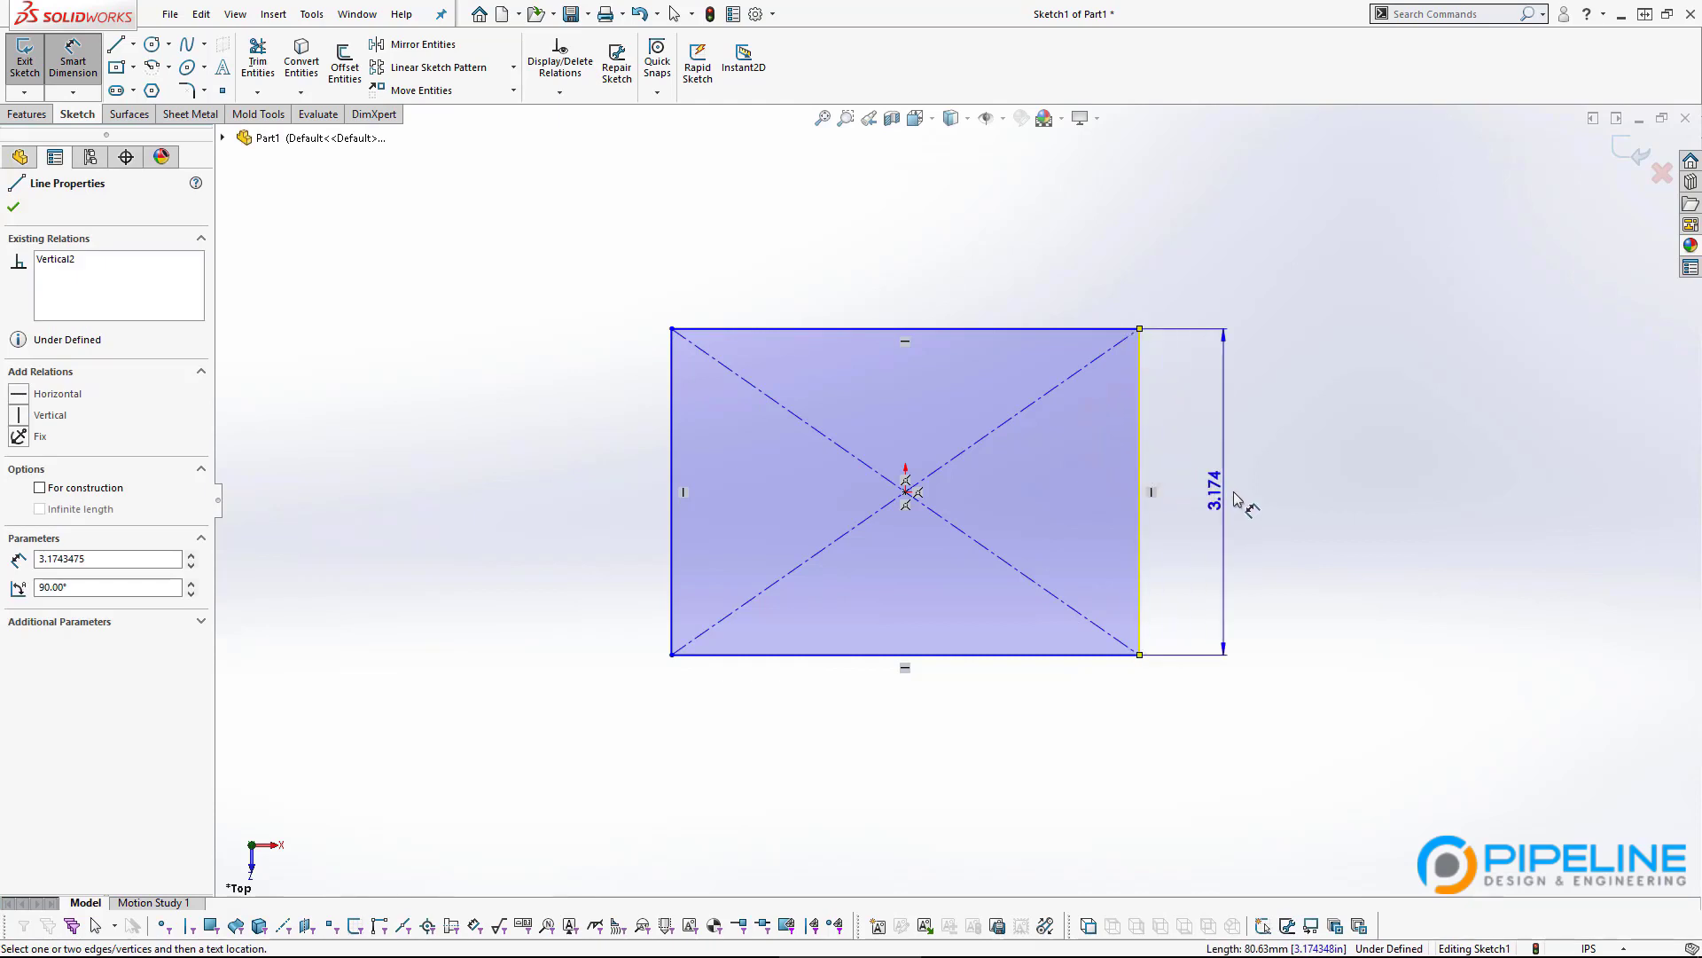
click(1253, 499)
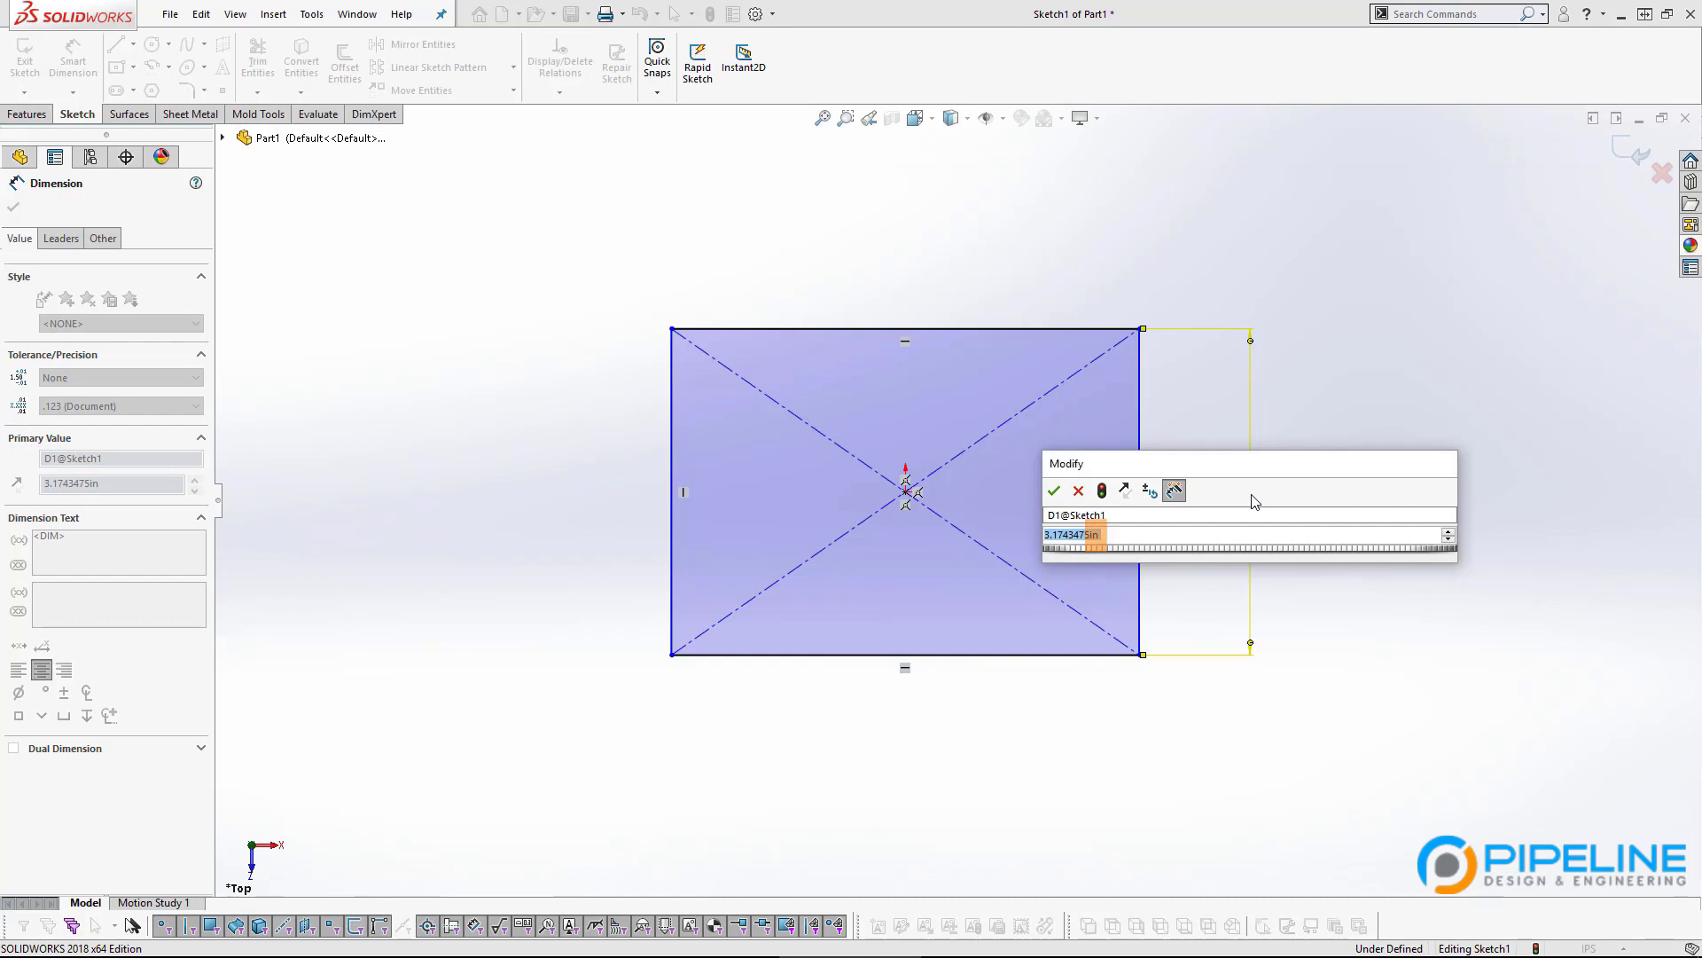
text(4)
key(Return)
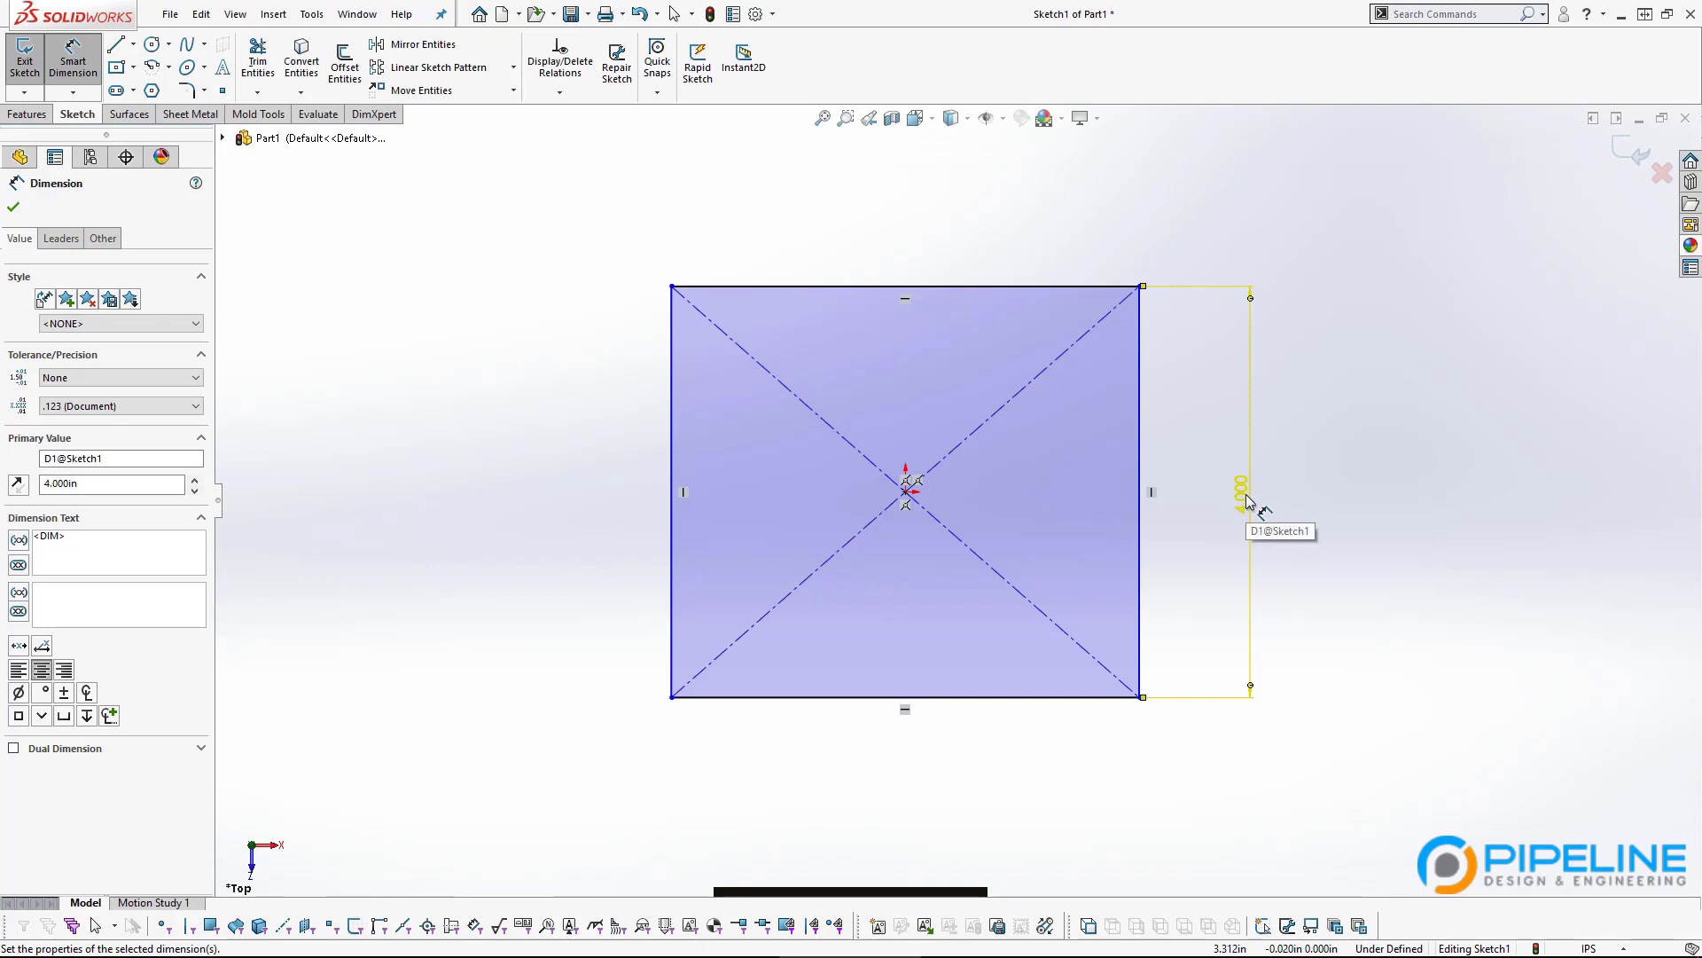
Replace the height dimension with a new one on the right vertical edge, placed slightly farther out, accepting 4 in.
key(Delete)
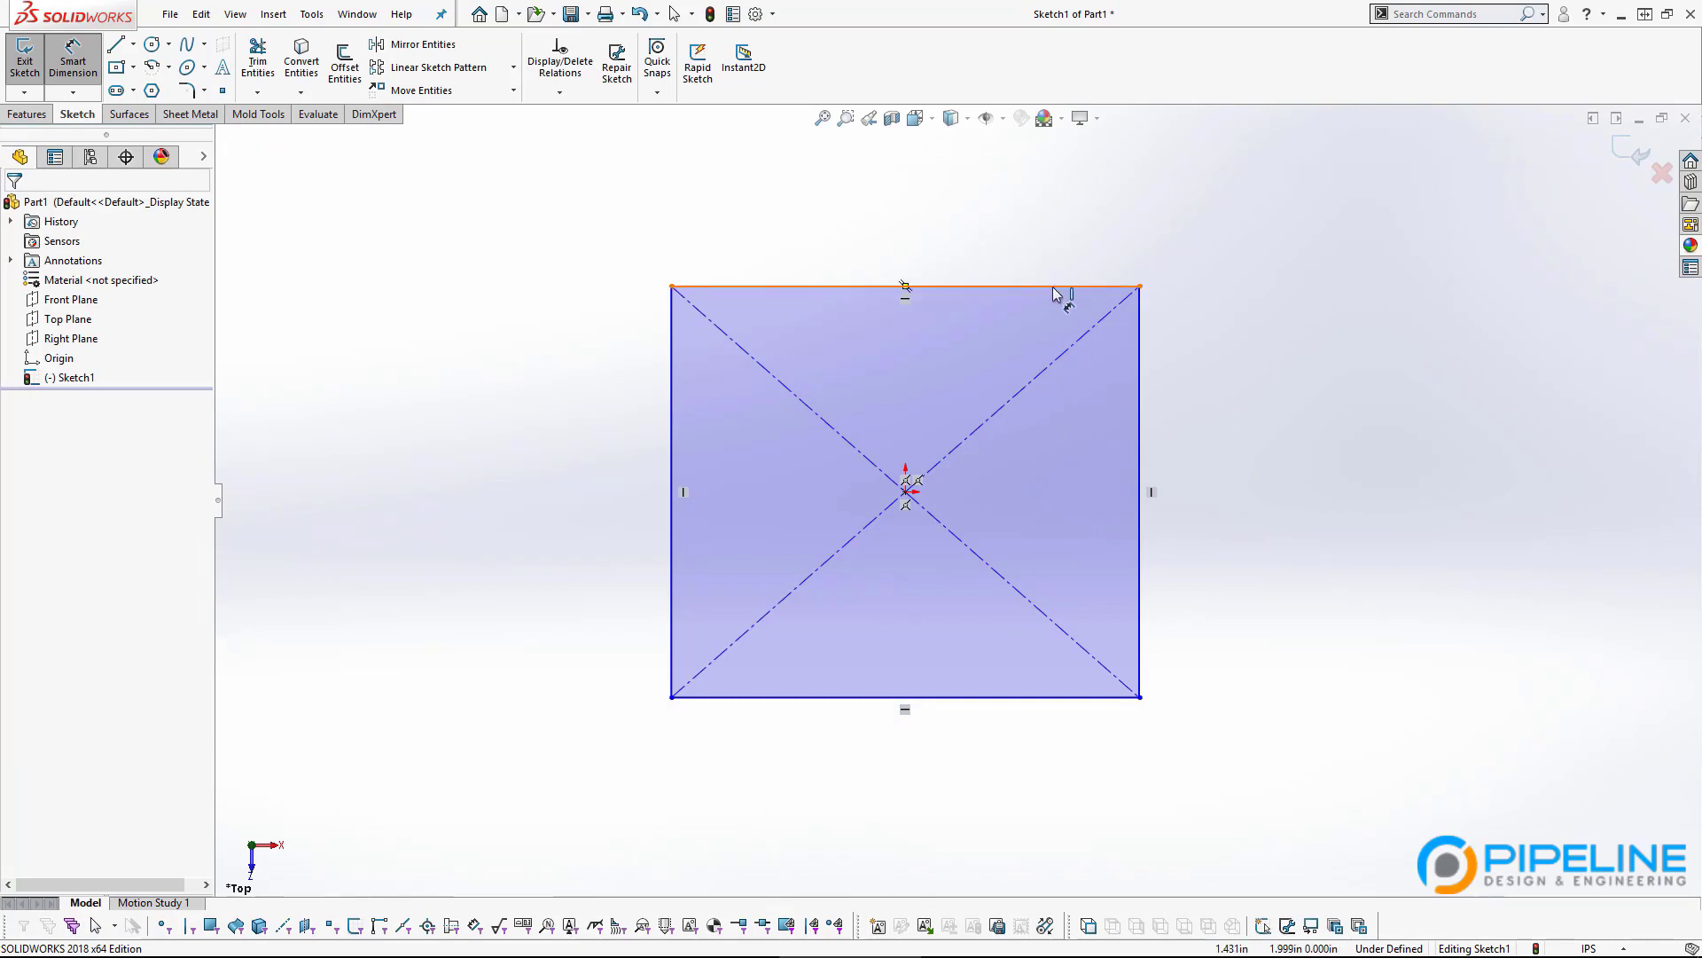
click(1143, 397)
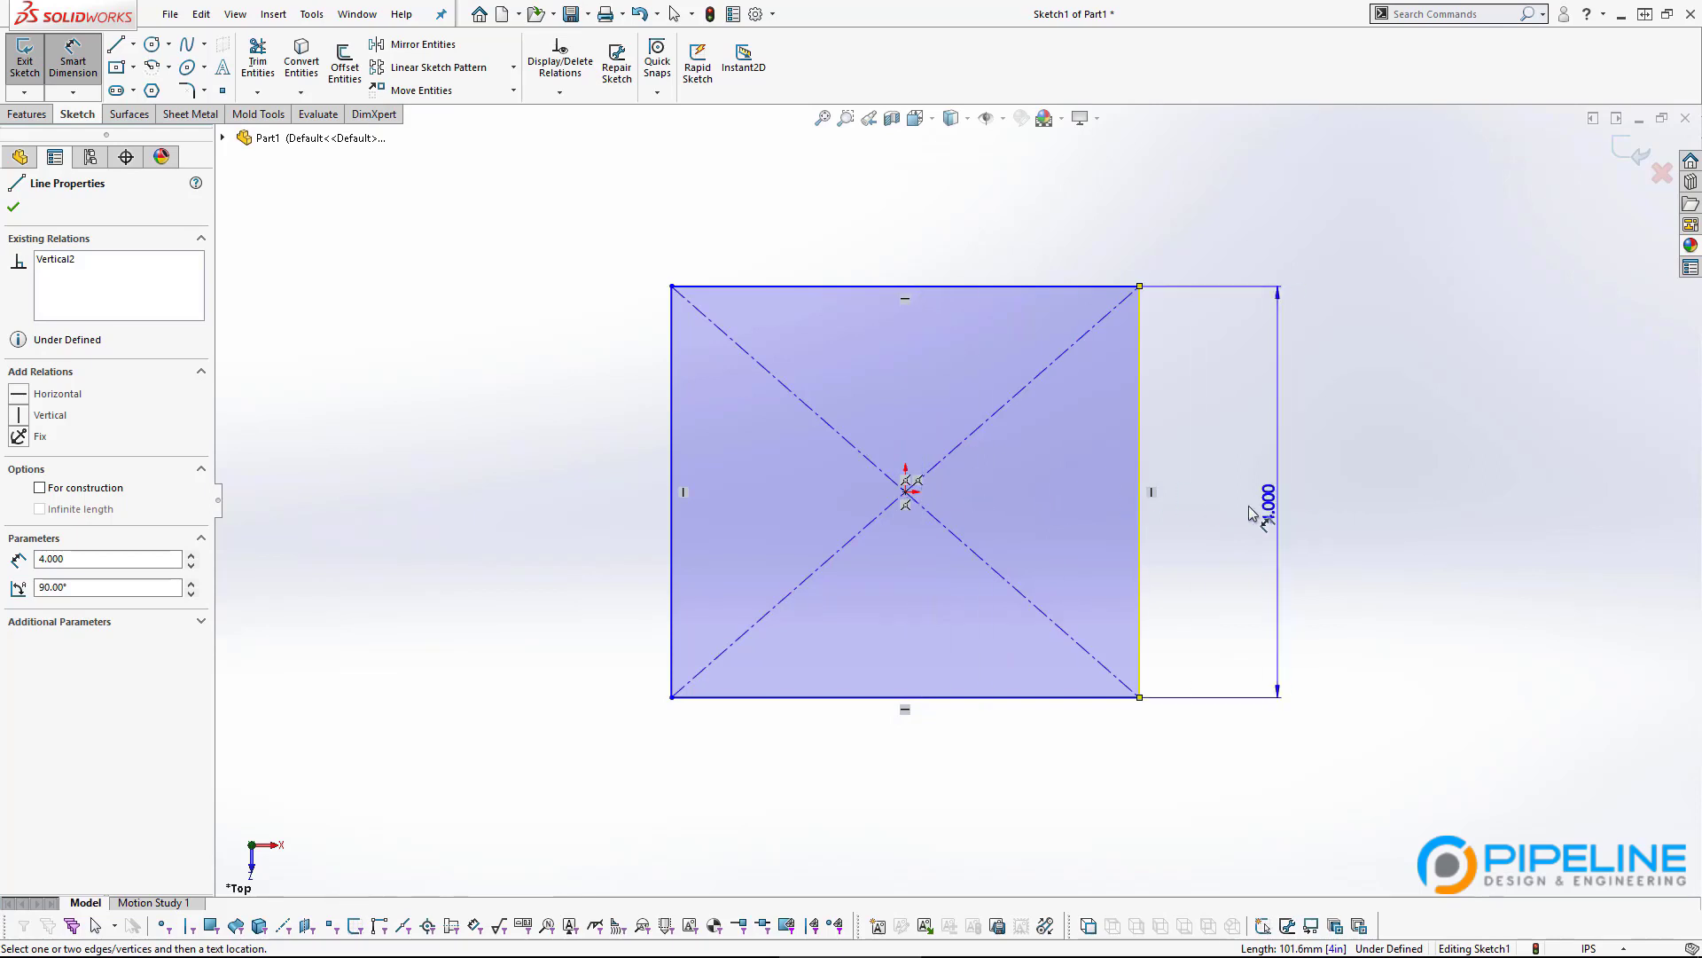
click(1282, 519)
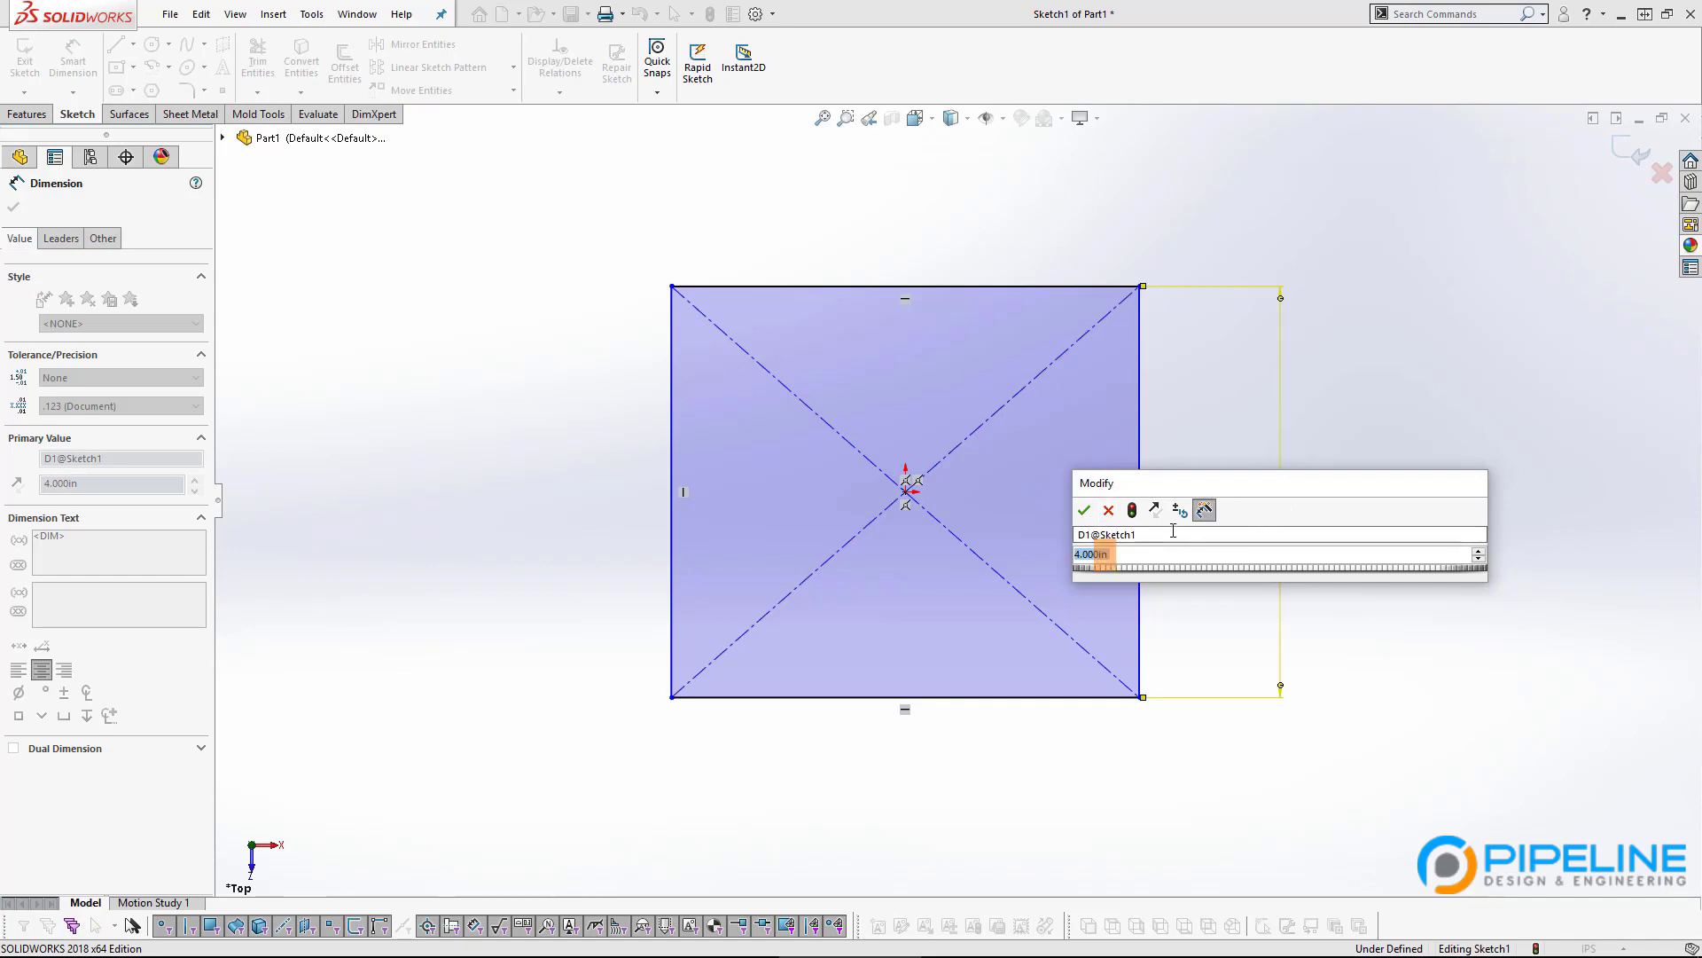
key(Return)
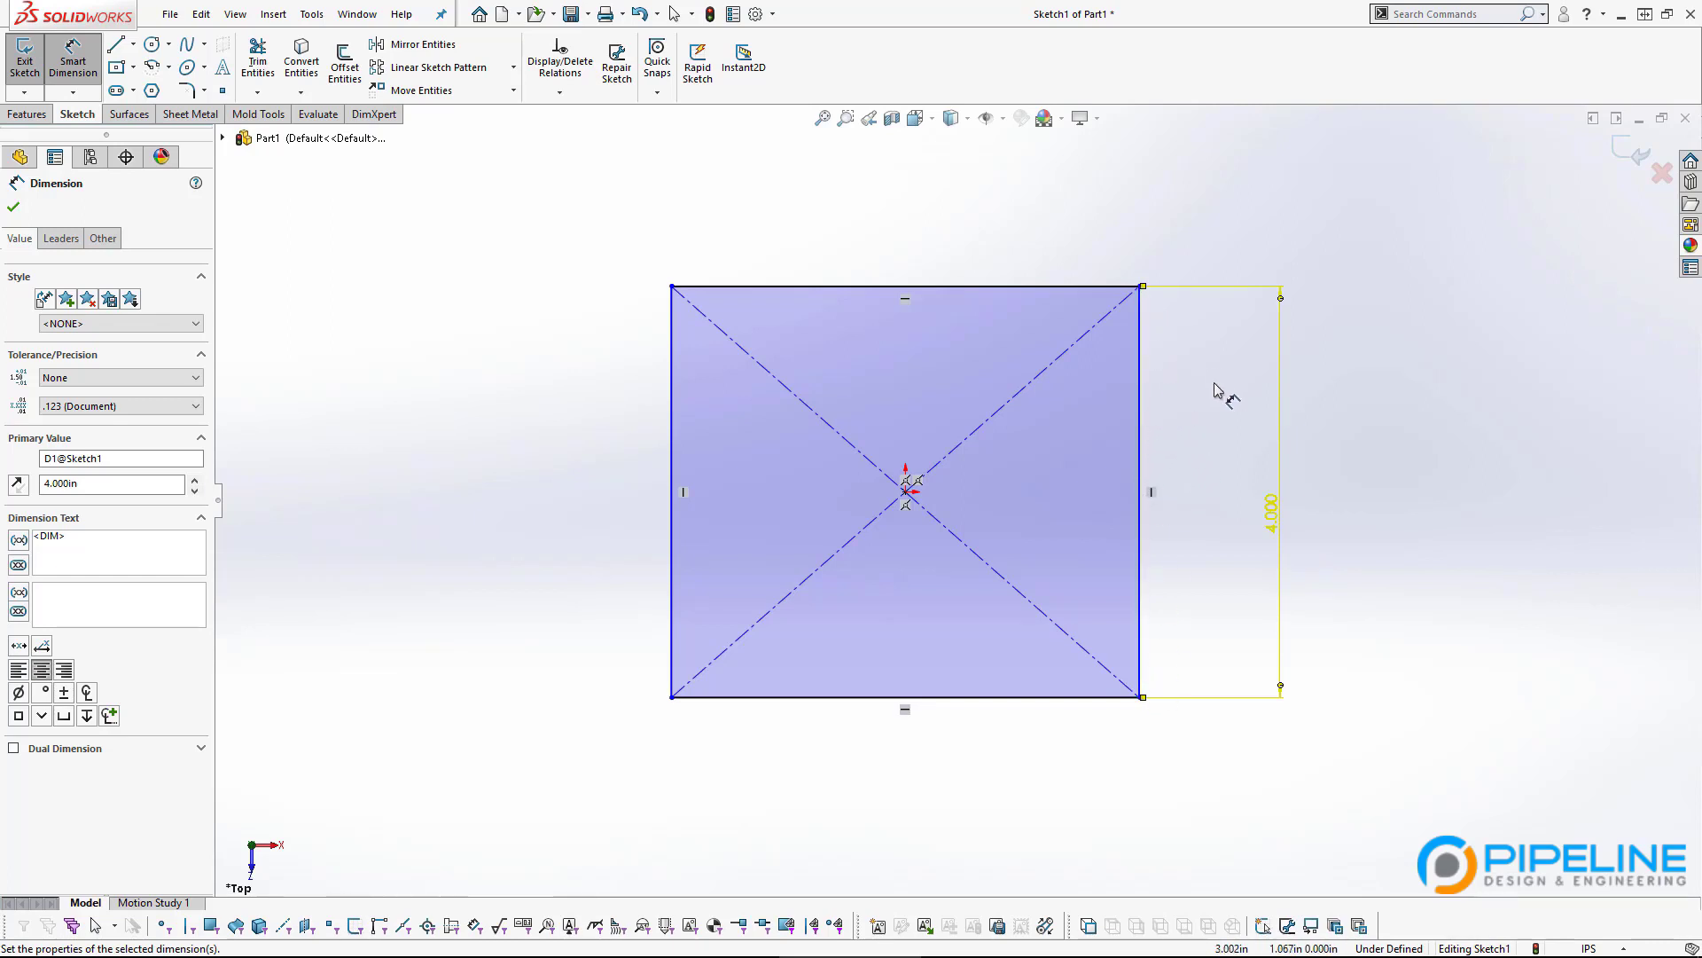
Dimension the rectangle's width between its left and right vertical edges, placed above the top edge, accepting the current value.
click(1142, 388)
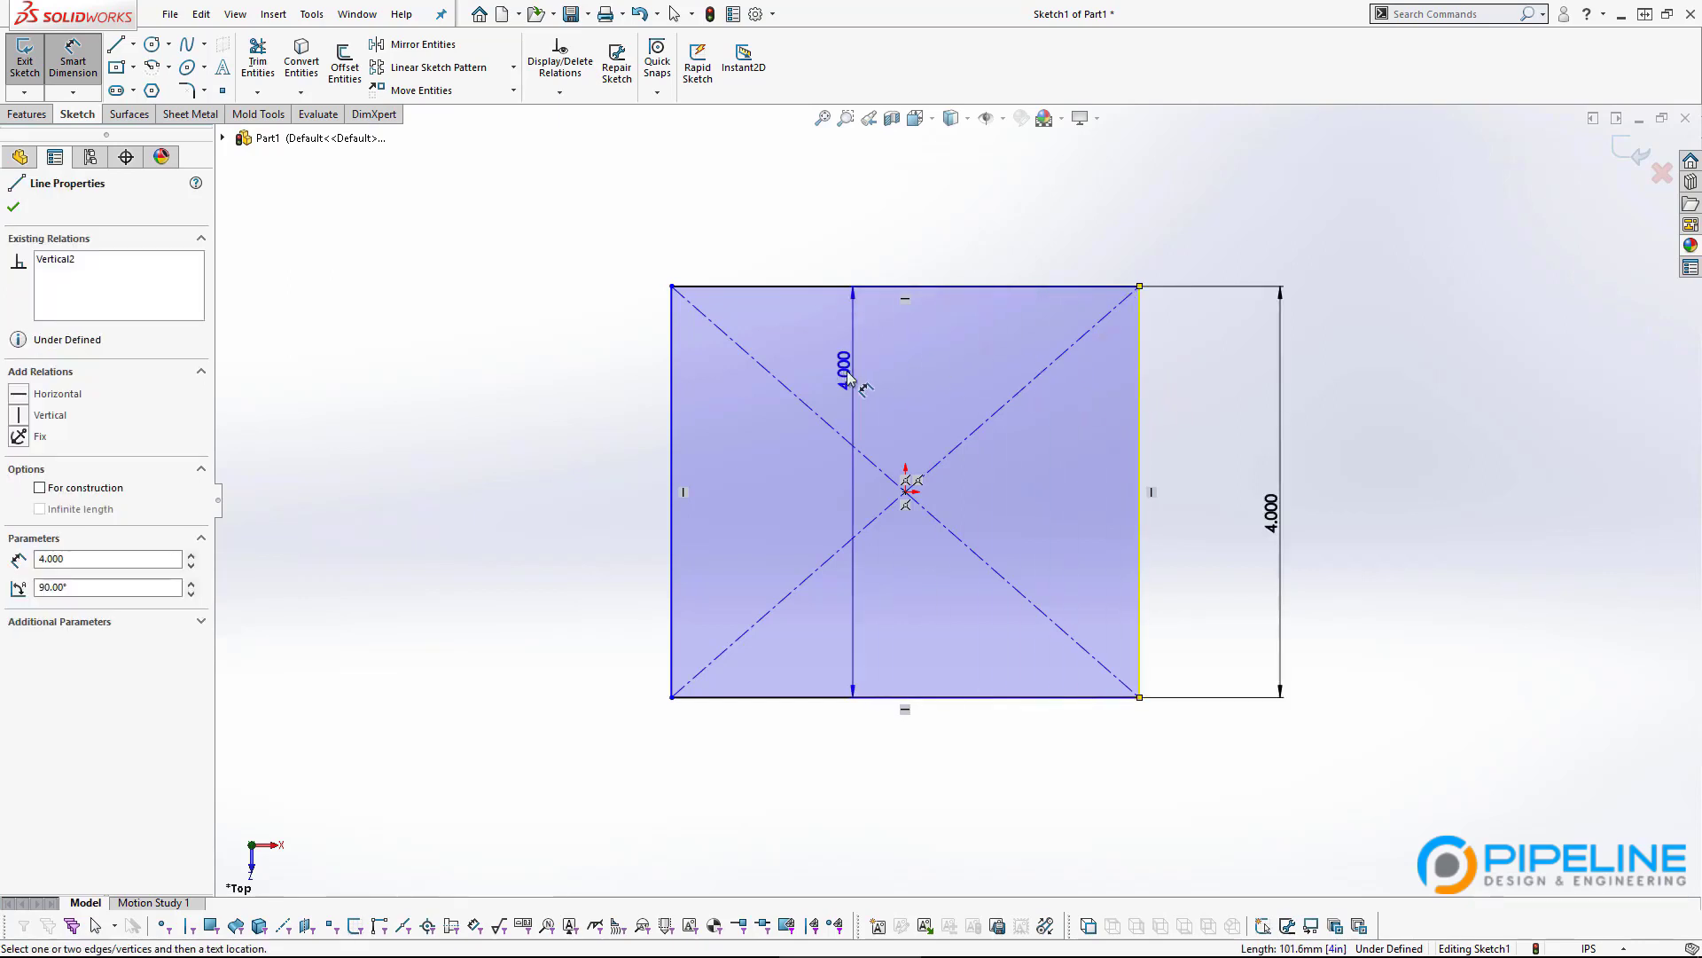
click(672, 372)
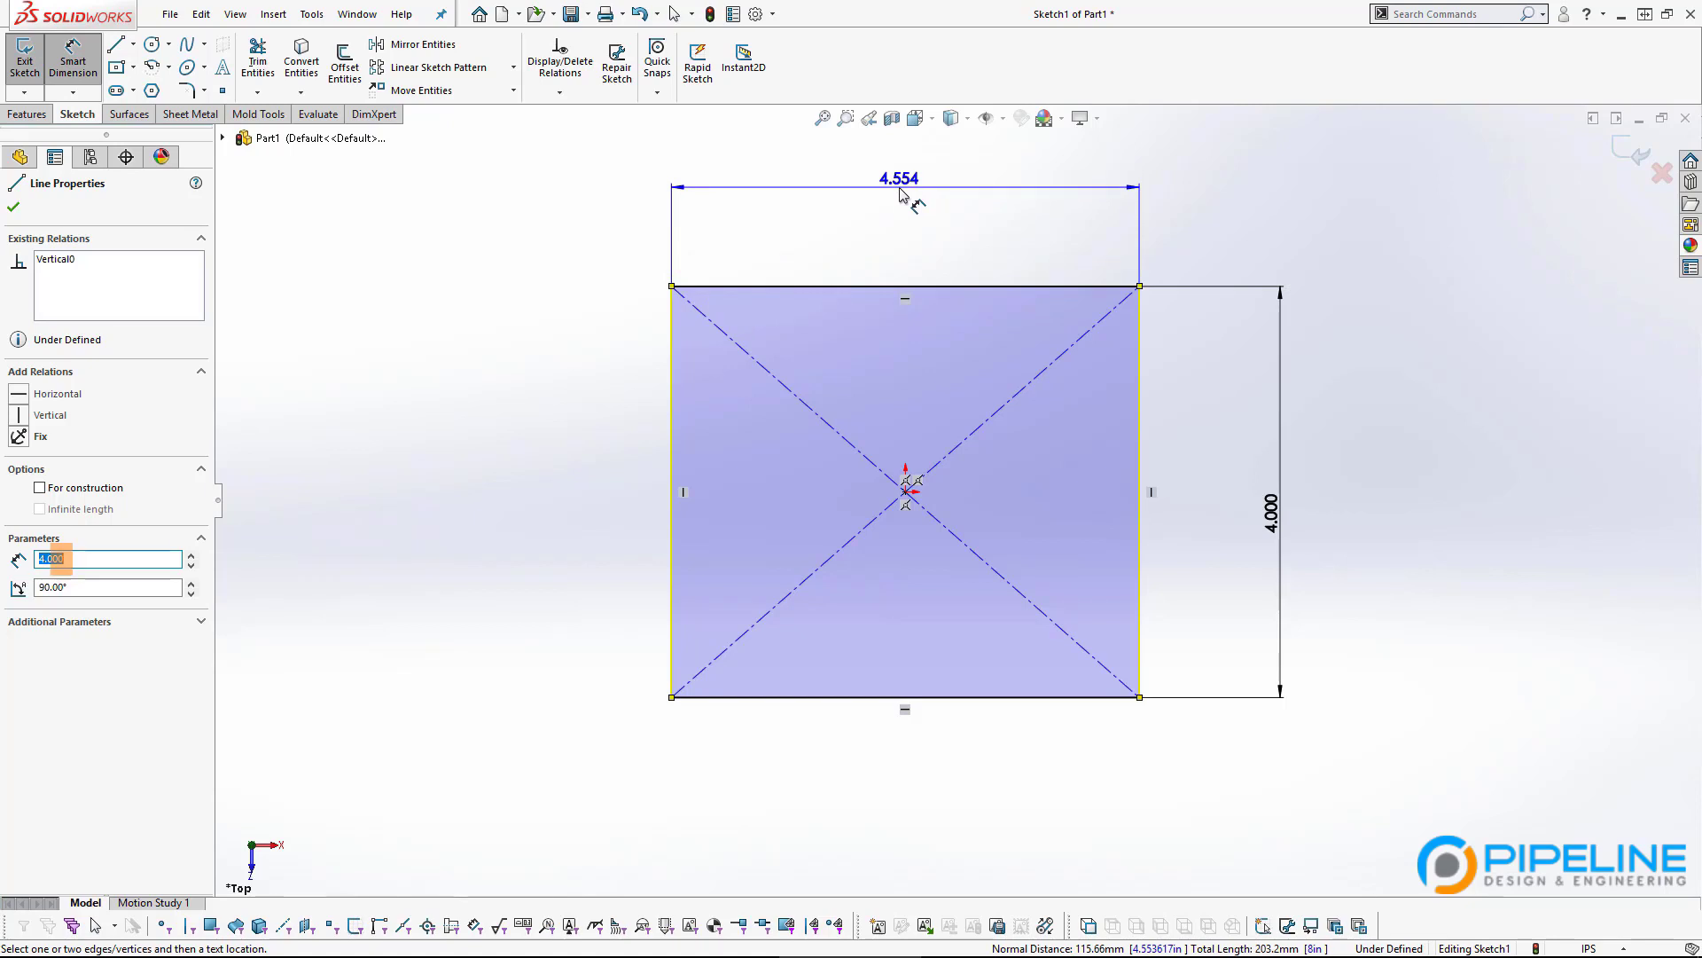
click(899, 183)
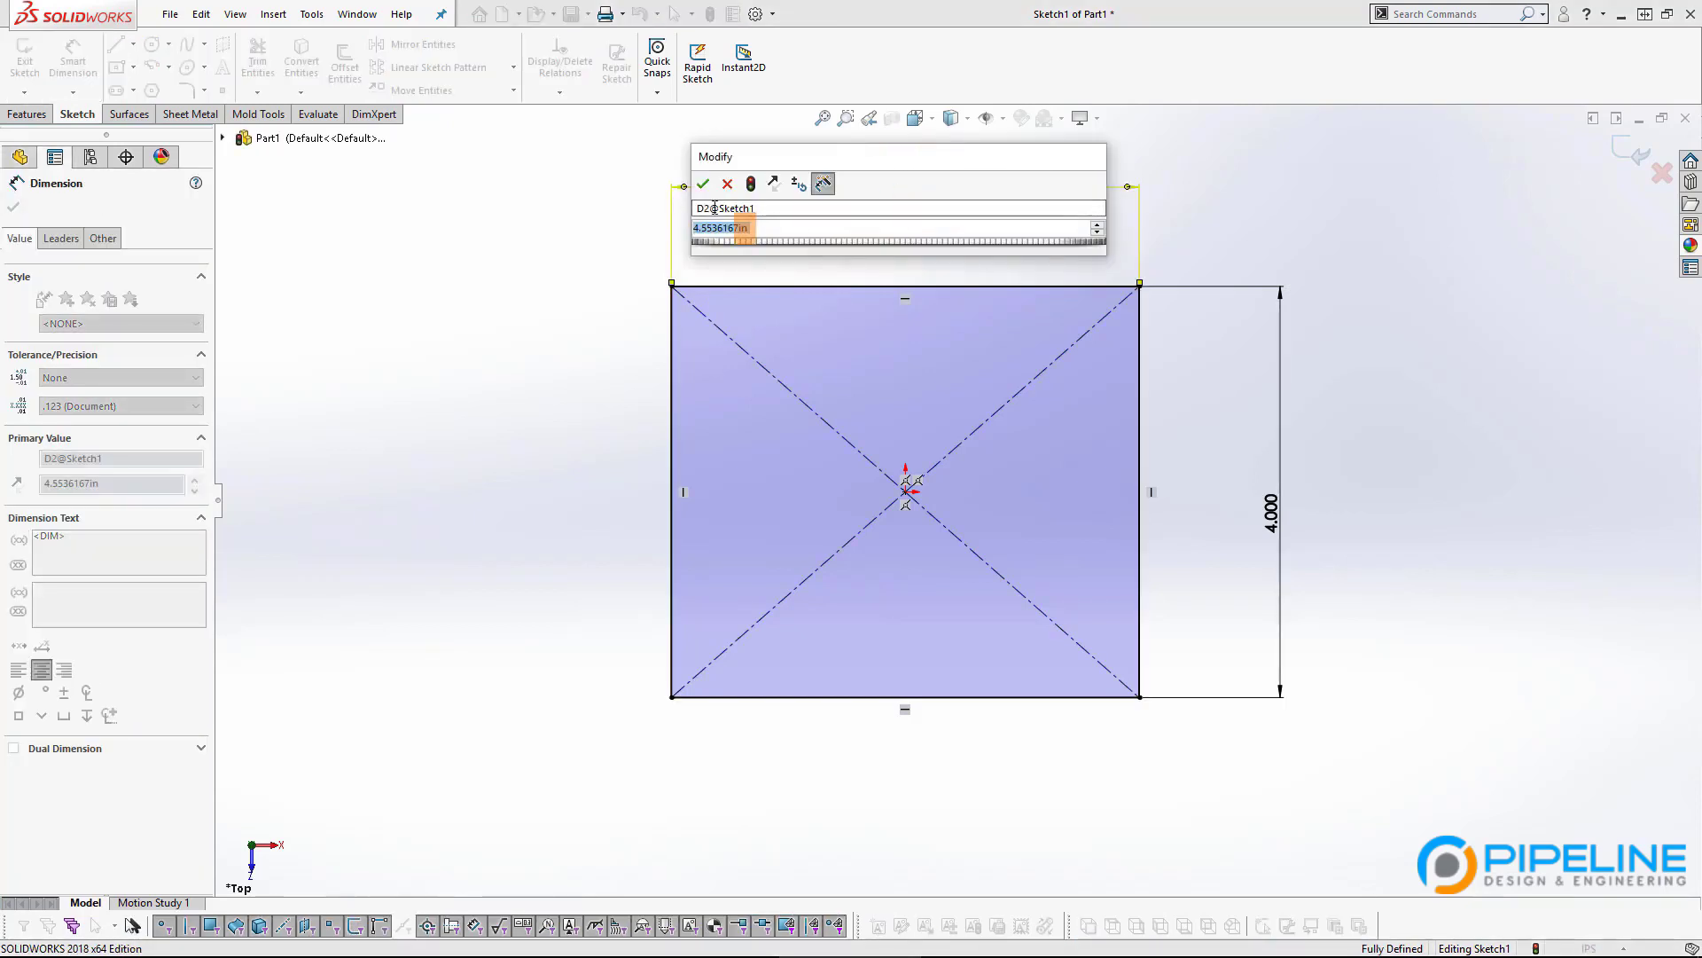
click(703, 183)
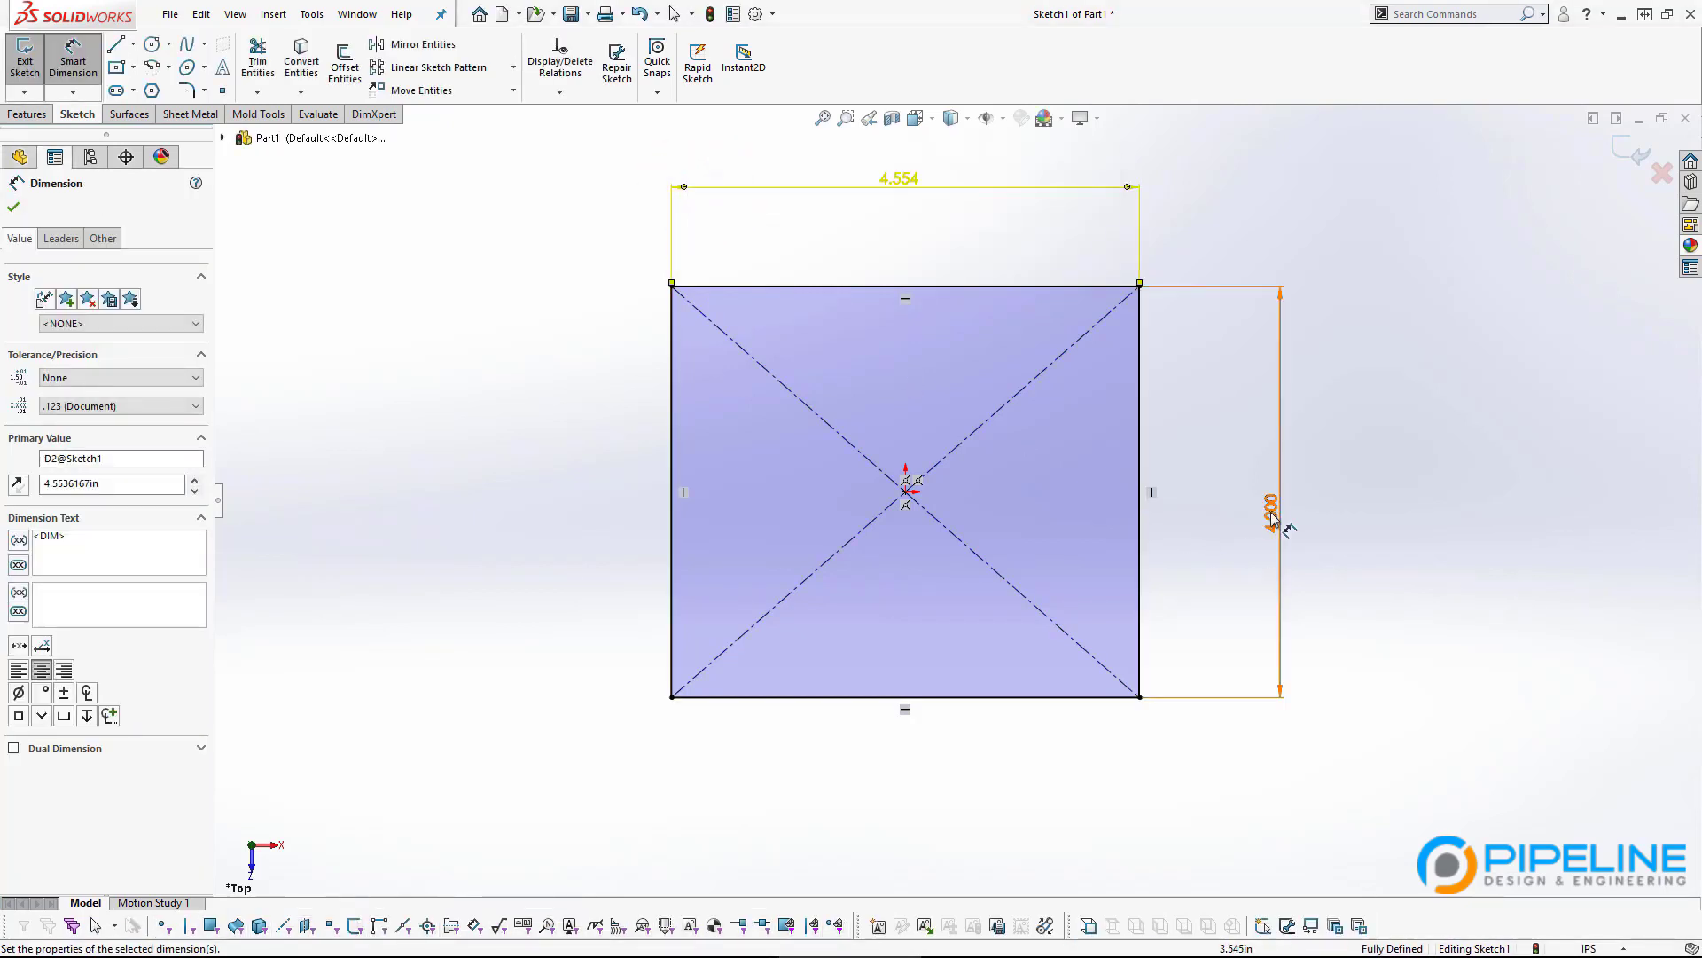
Reposition the height dimension nearer the rectangle's right edge and the width dimension nearer its top edge.
drag(1272, 513, 1200, 493)
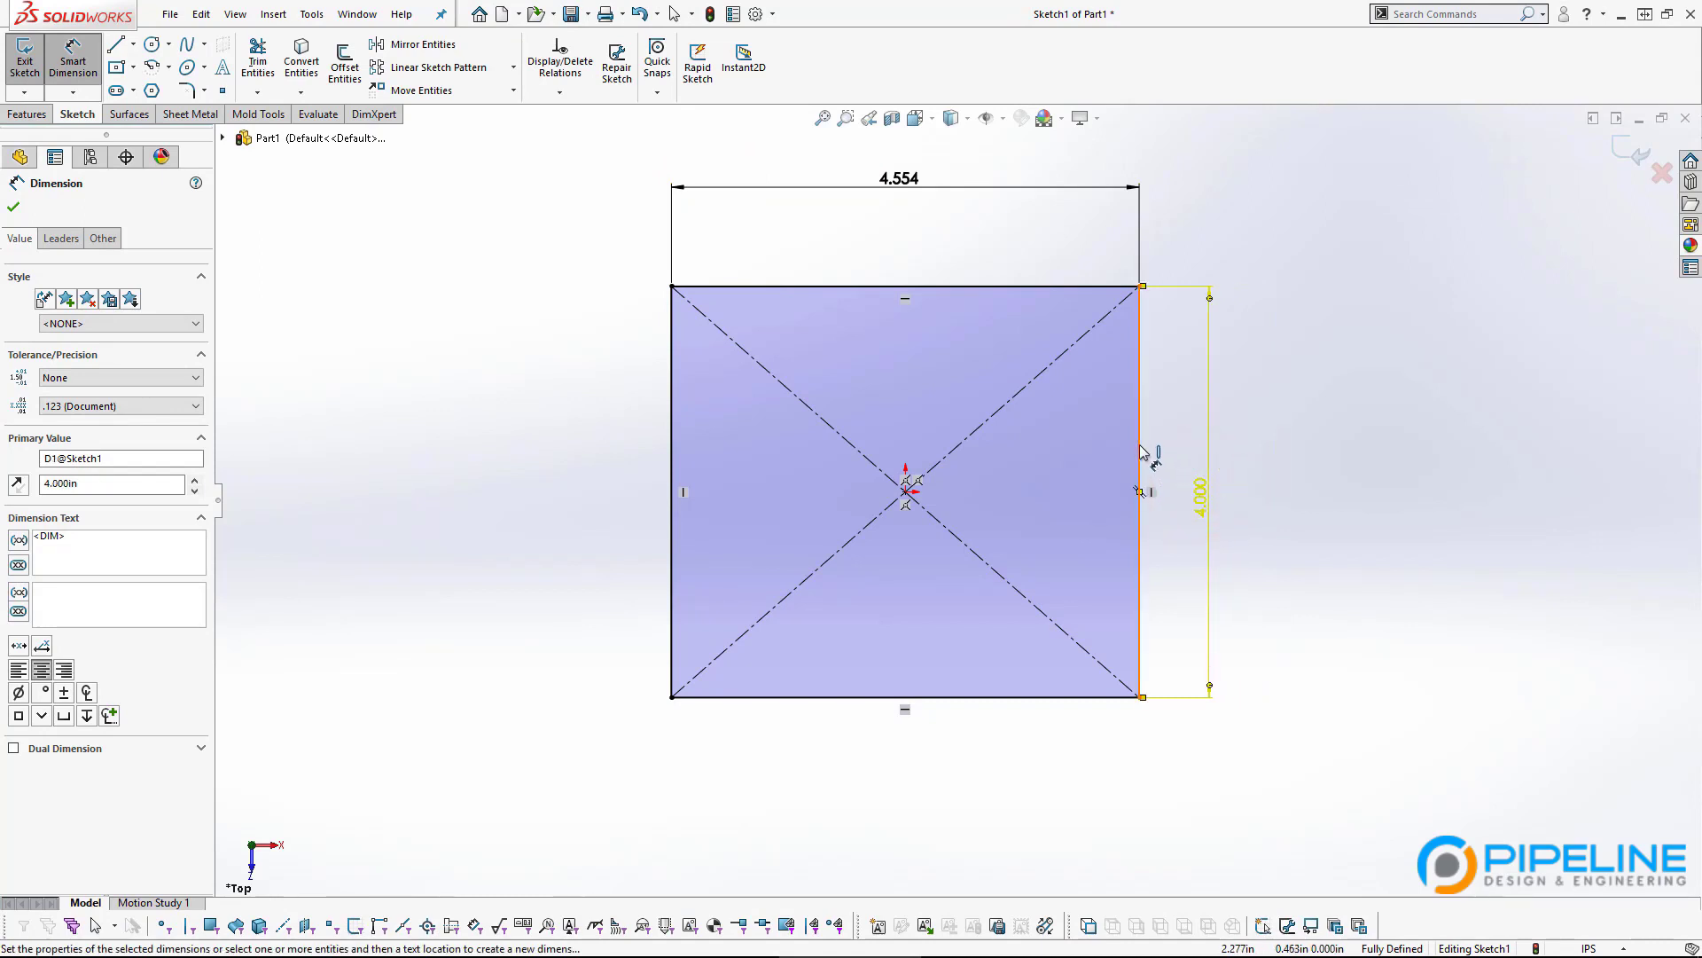
drag(922, 188, 910, 215)
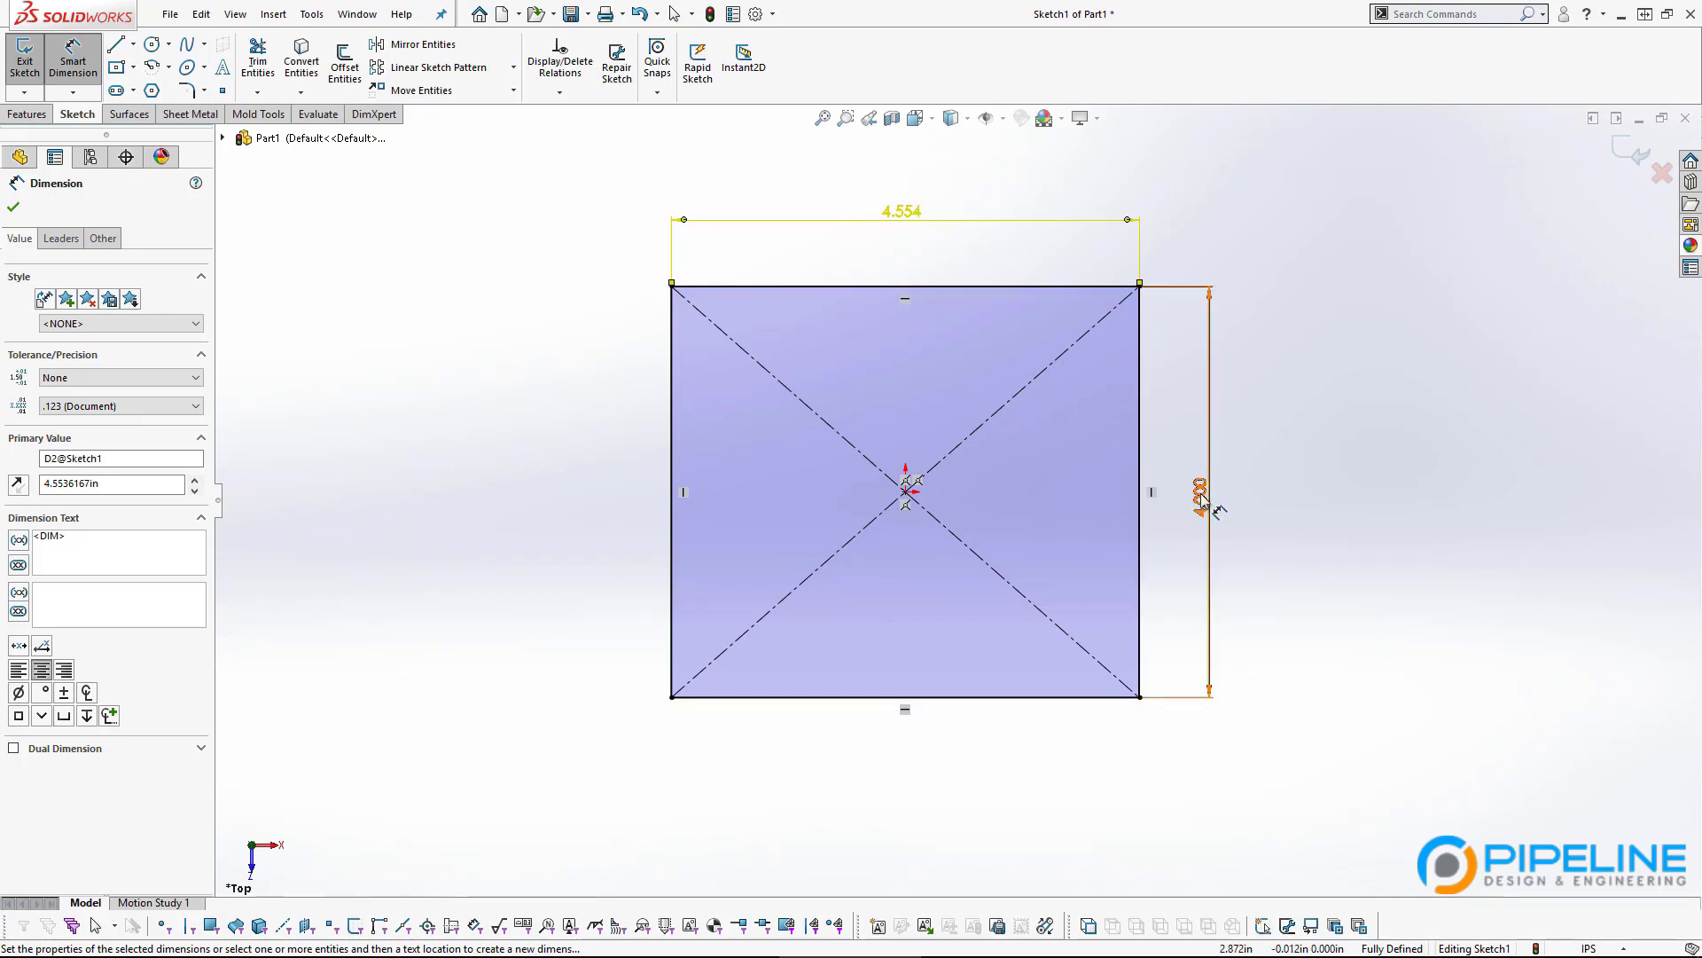
drag(1208, 487, 1197, 486)
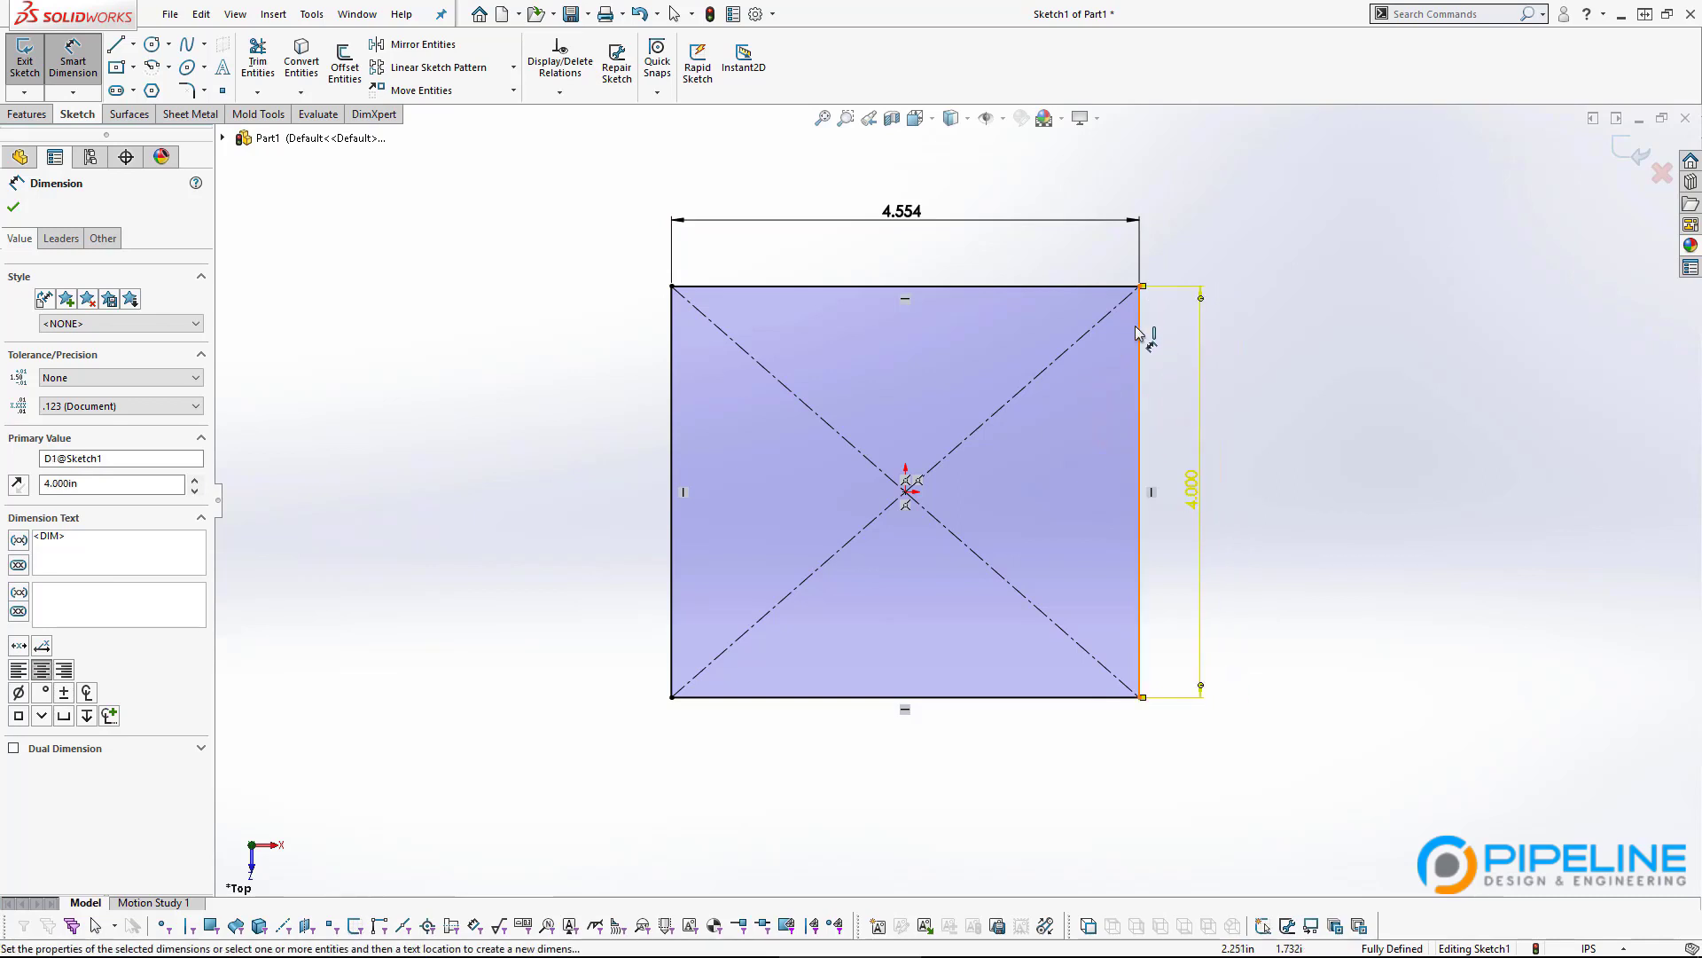
drag(1197, 487, 1215, 493)
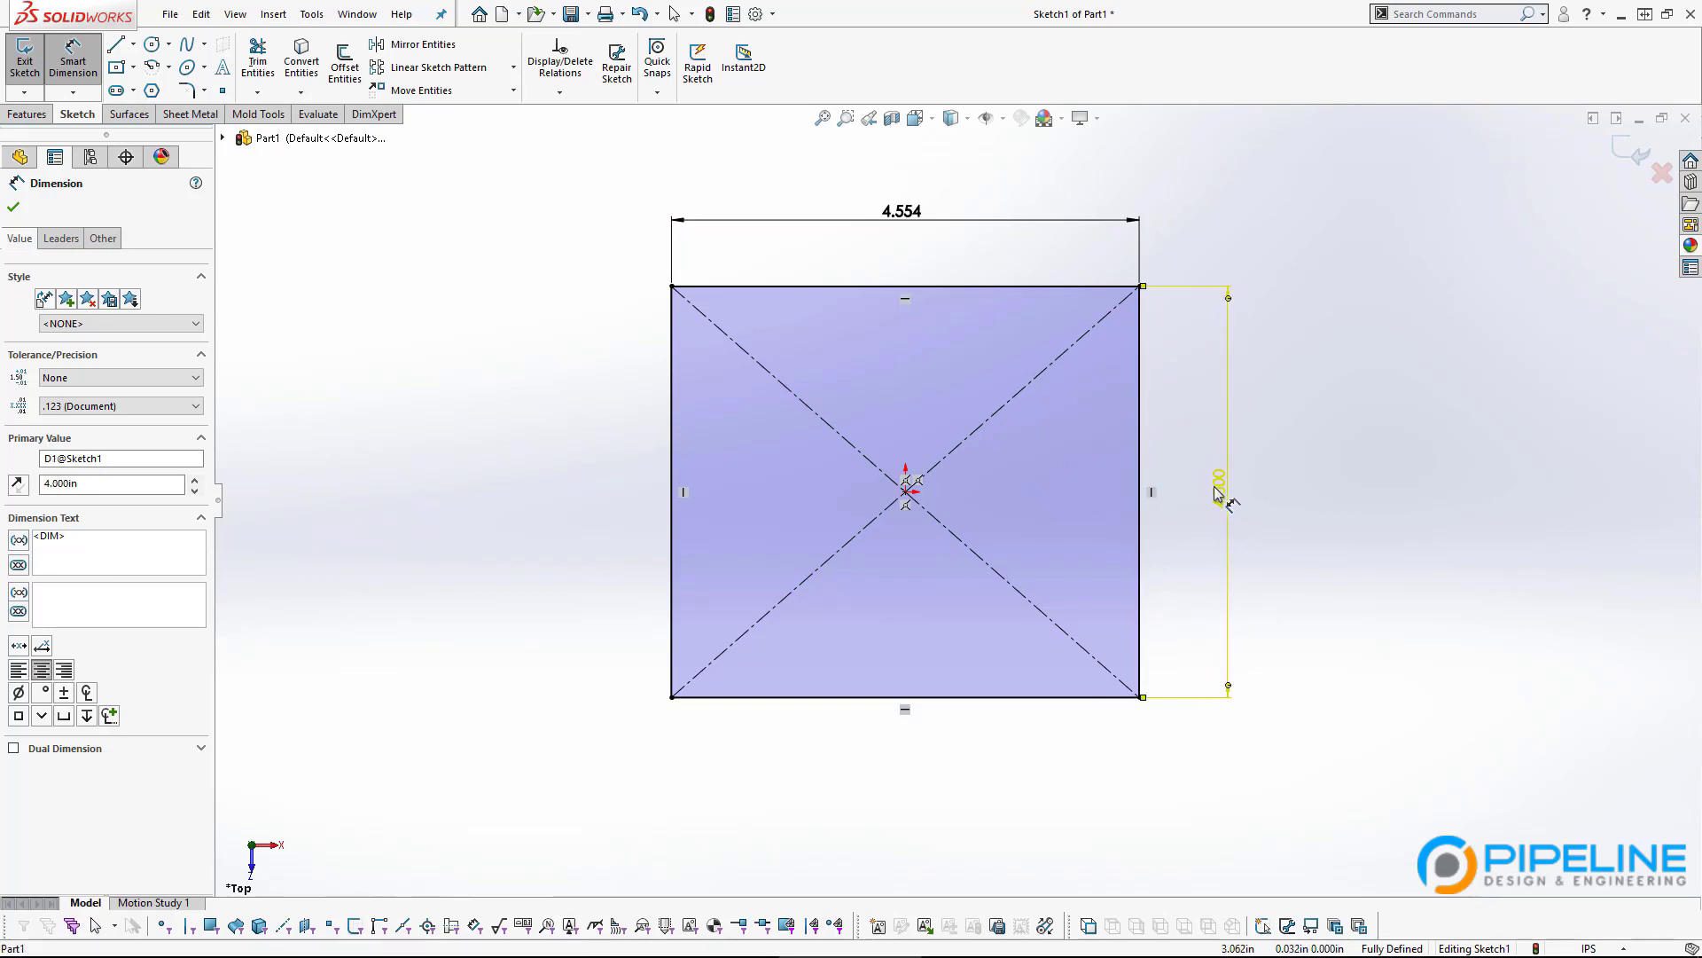
click(1186, 401)
drag(906, 206, 915, 210)
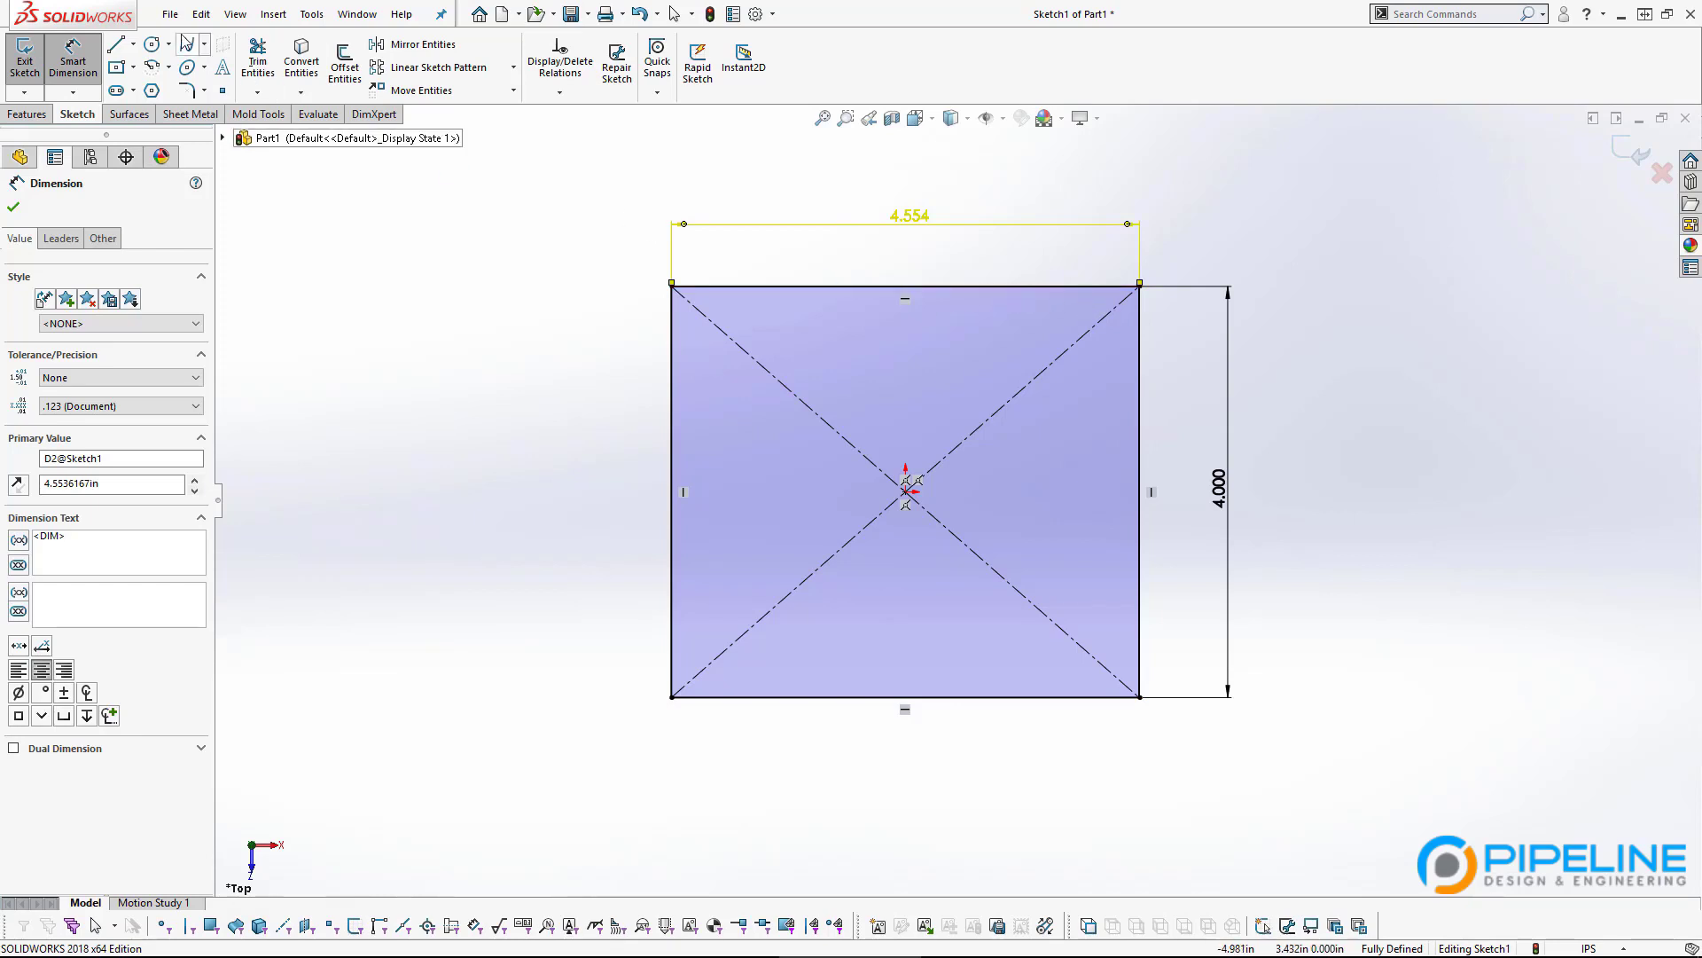
Sketch two connected lines across the rectangle's upper-right corner, the first about 1.66 in long from the top edge, the second ending on the right edge.
click(115, 44)
click(987, 286)
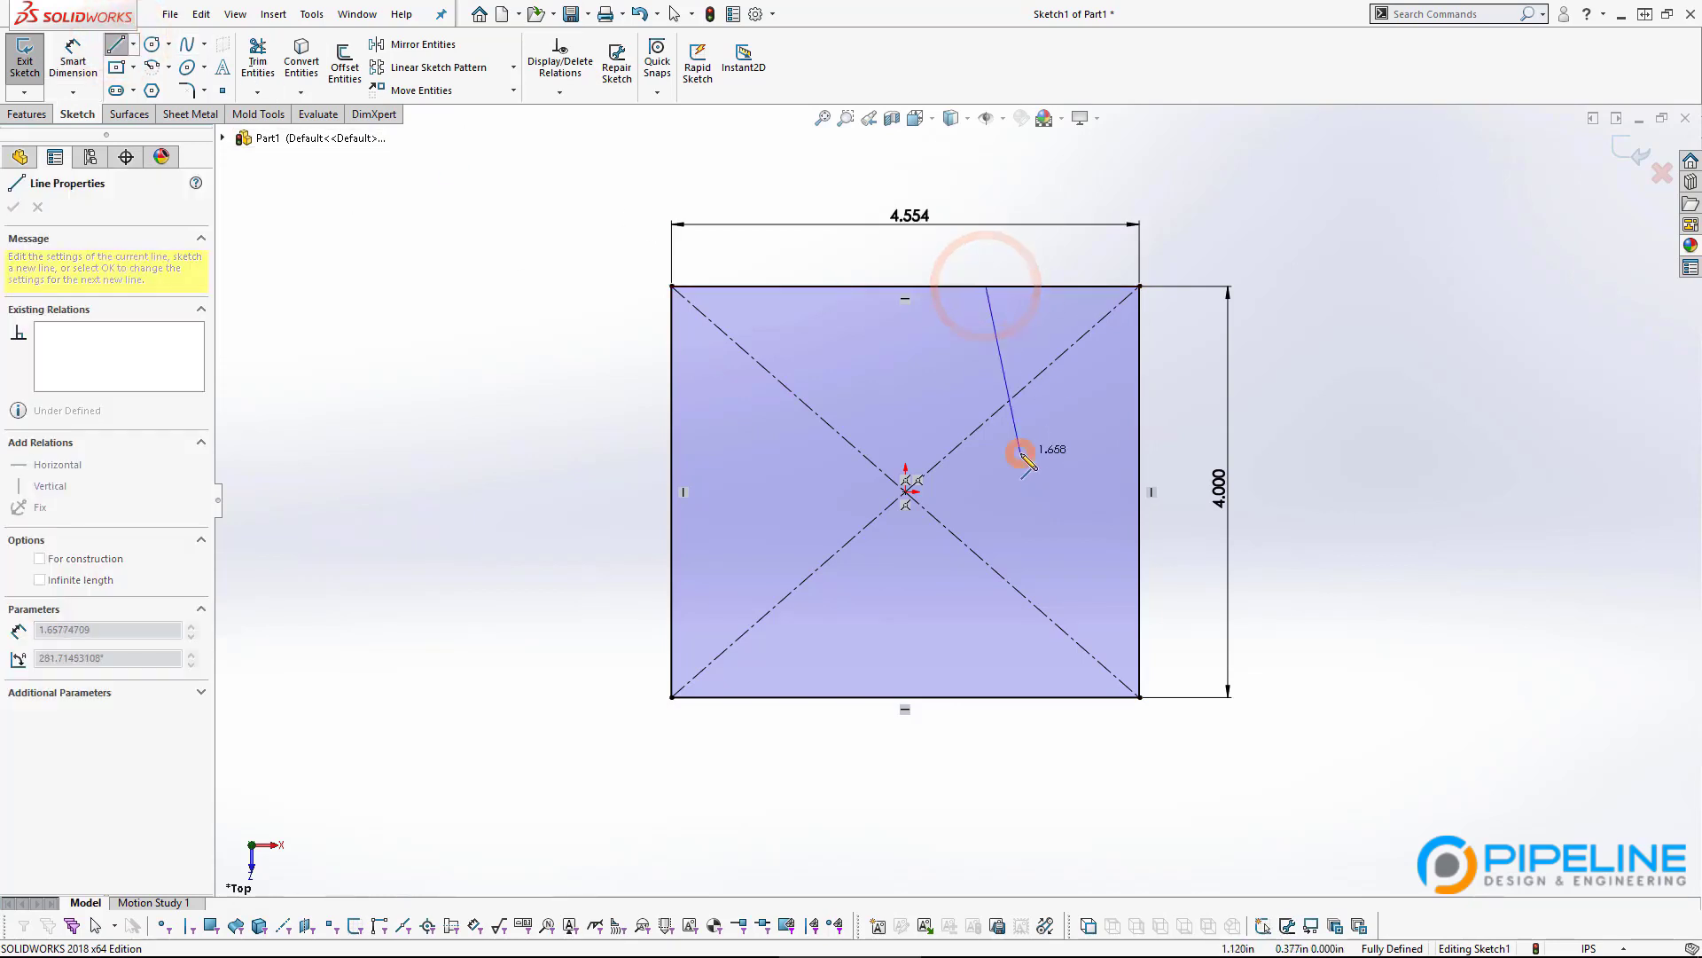
click(1021, 454)
click(1141, 411)
key(Escape)
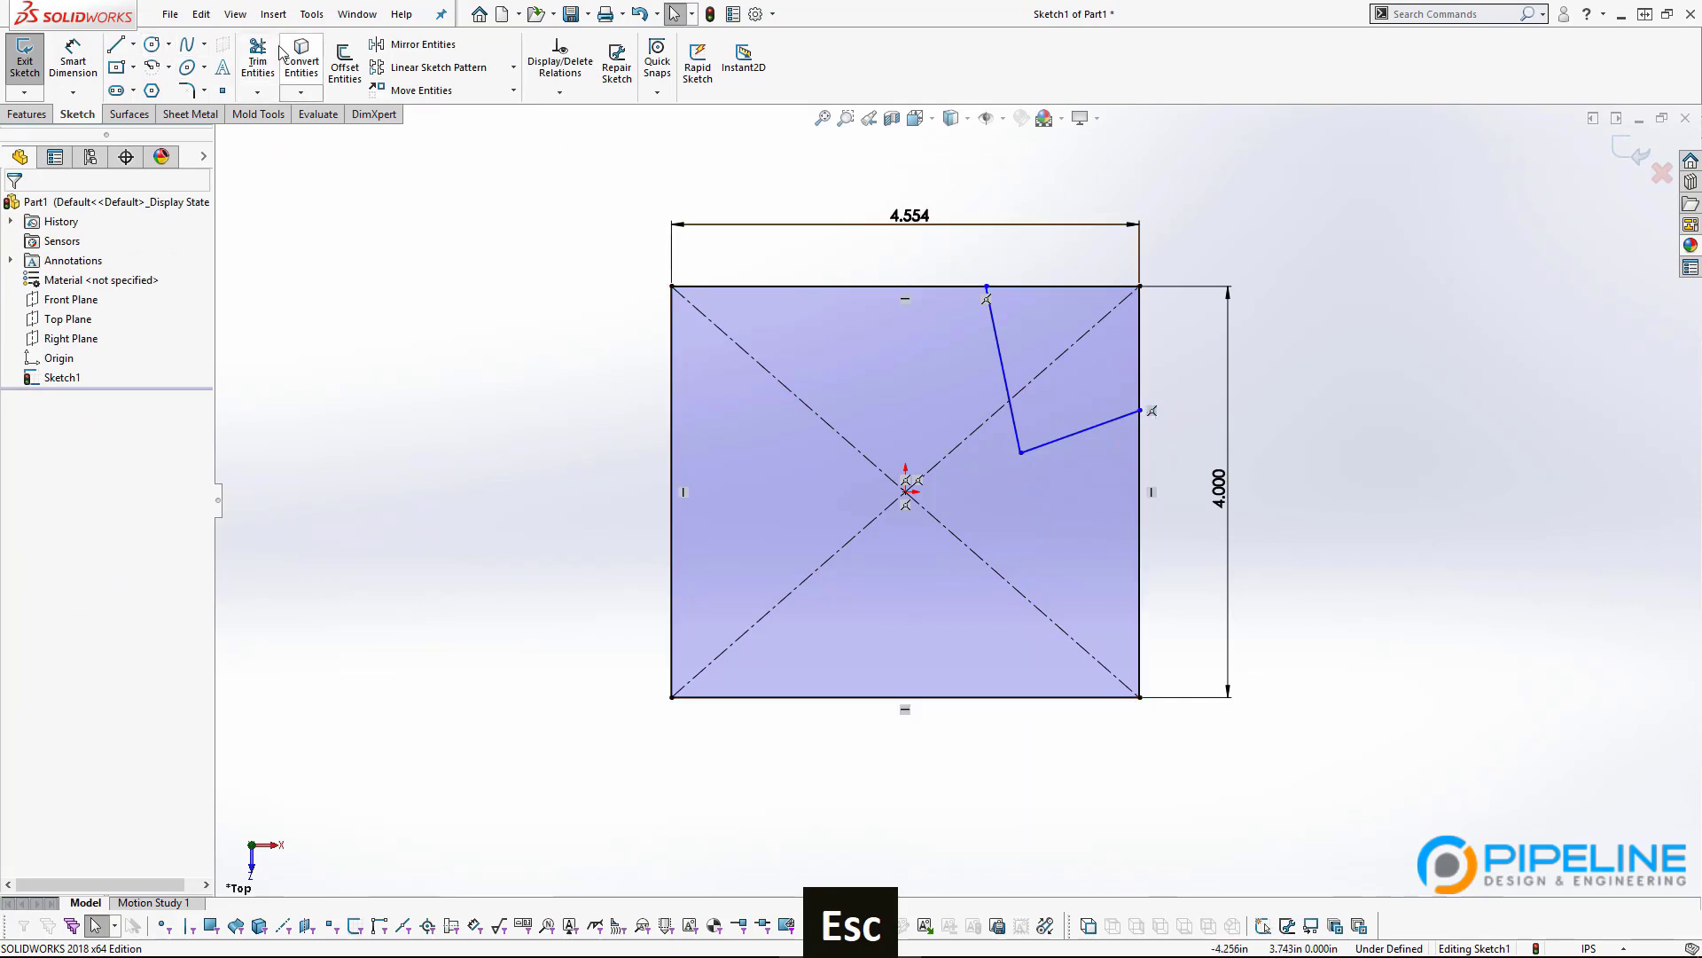
Power trim the rectangle's upper-right corner and the diagonal inside it back to the two sketched lines.
click(256, 67)
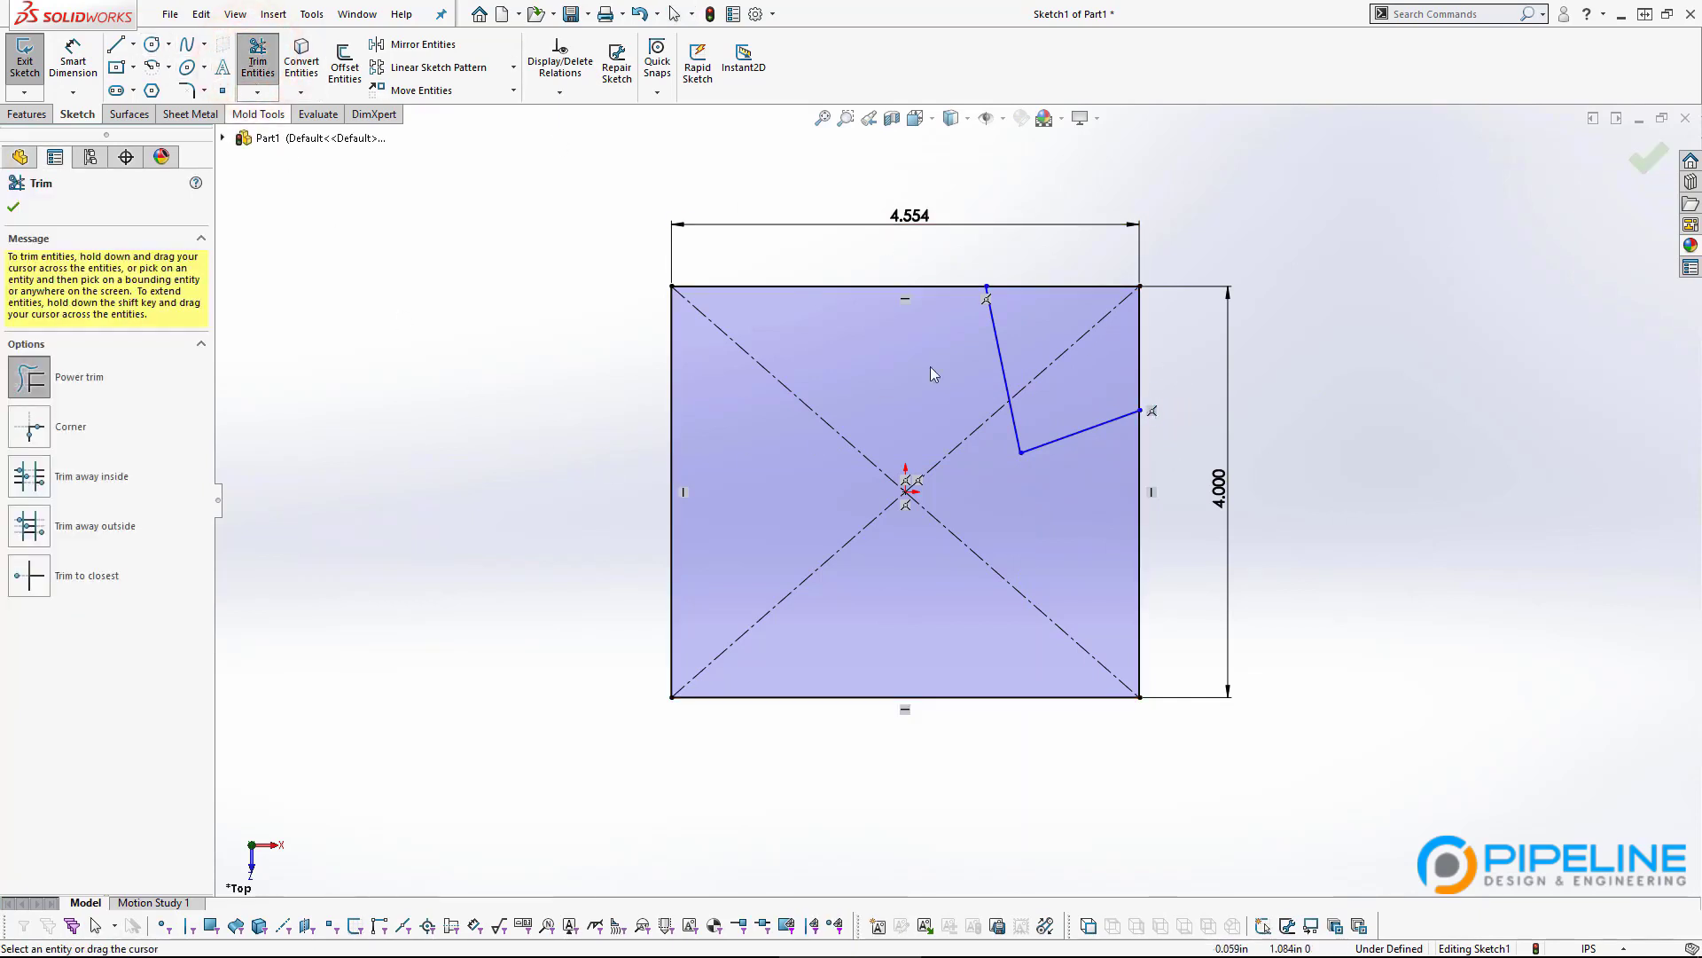
drag(1066, 290, 1177, 374)
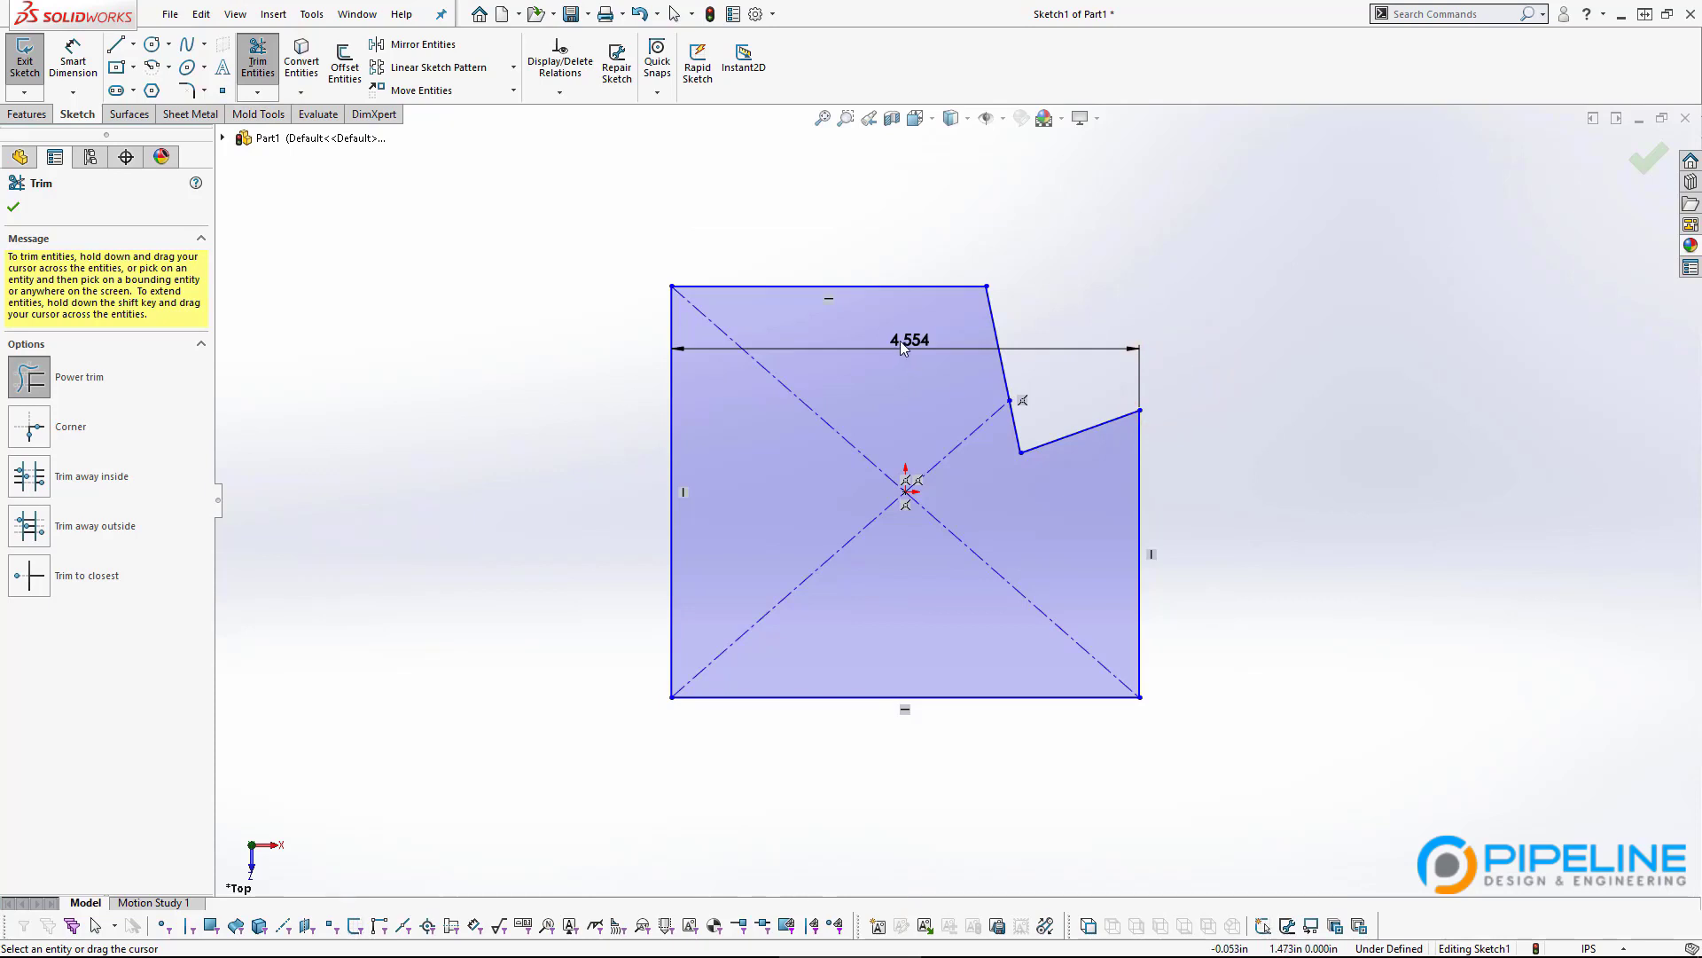
key(Escape)
key(Escape)
Move the width dimension out of the notched profile to above its top edge.
drag(910, 342, 904, 238)
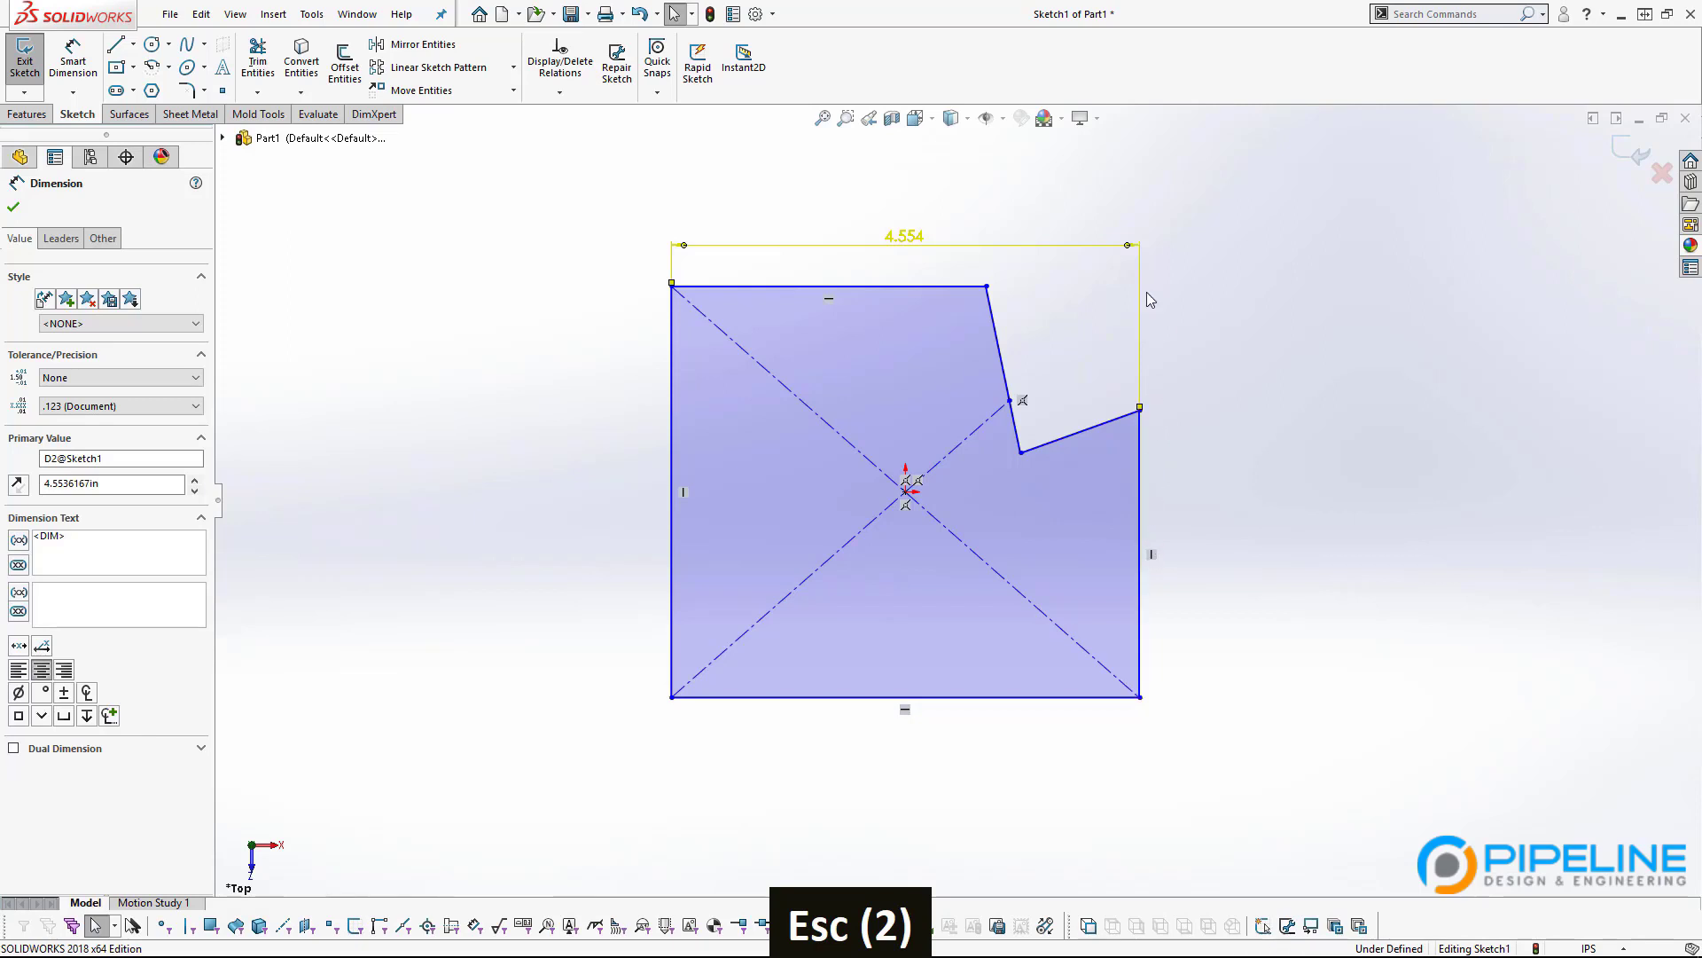
drag(910, 245, 906, 223)
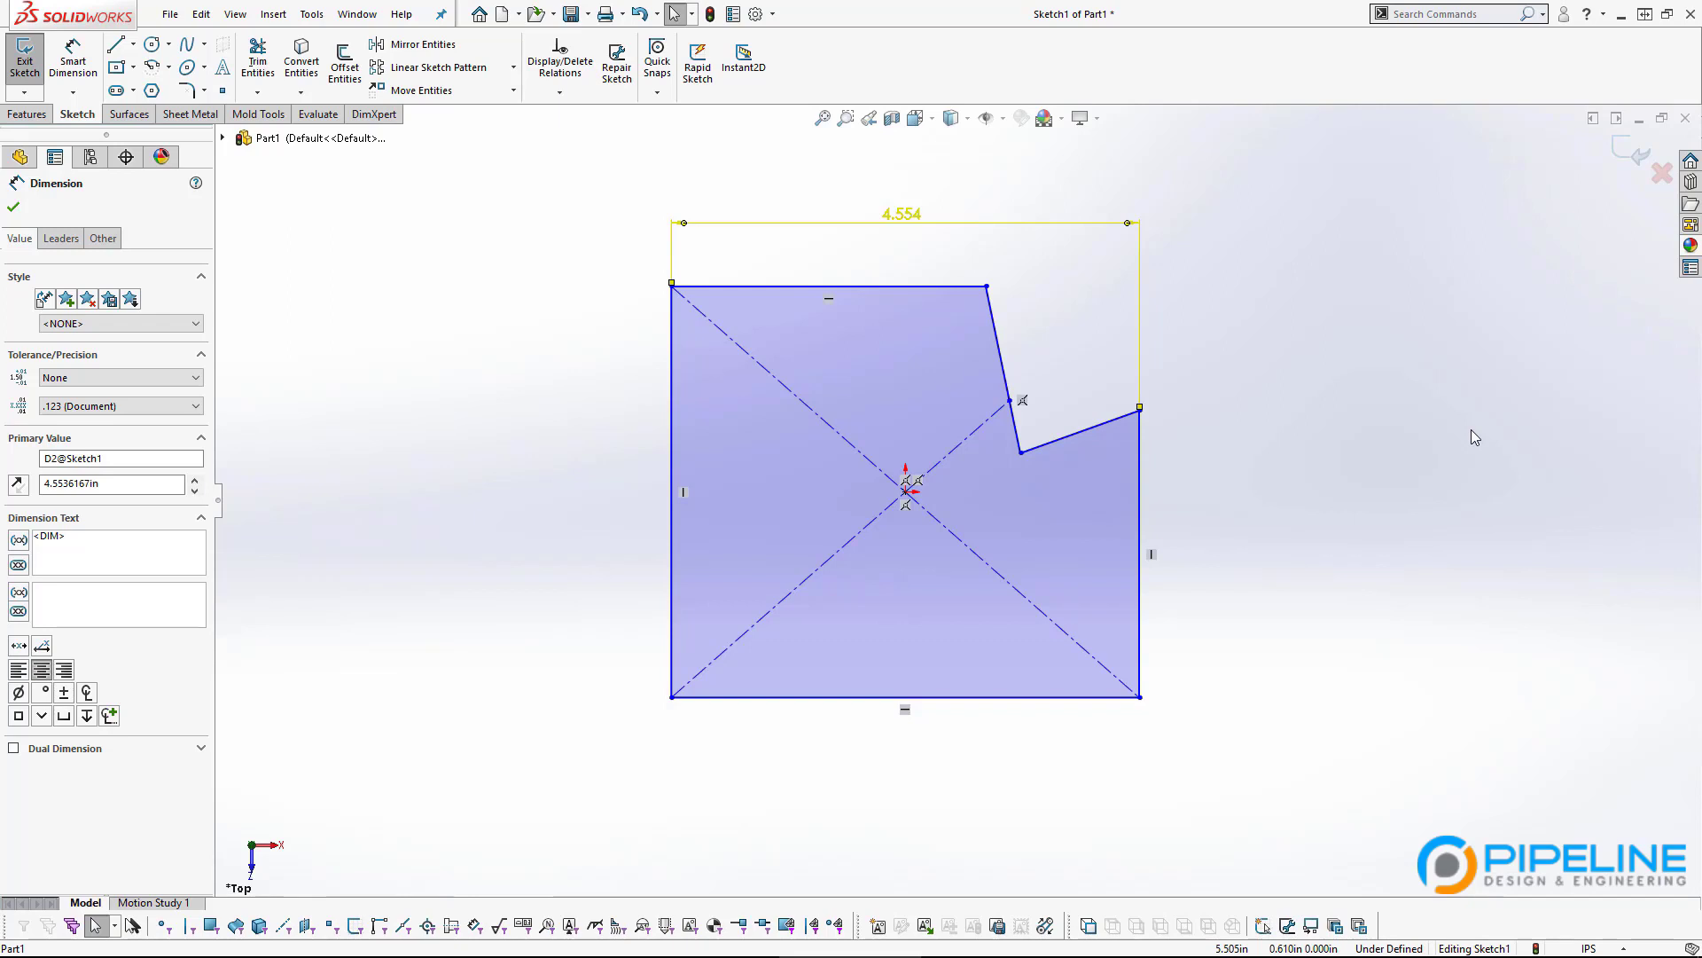
drag(904, 222, 900, 197)
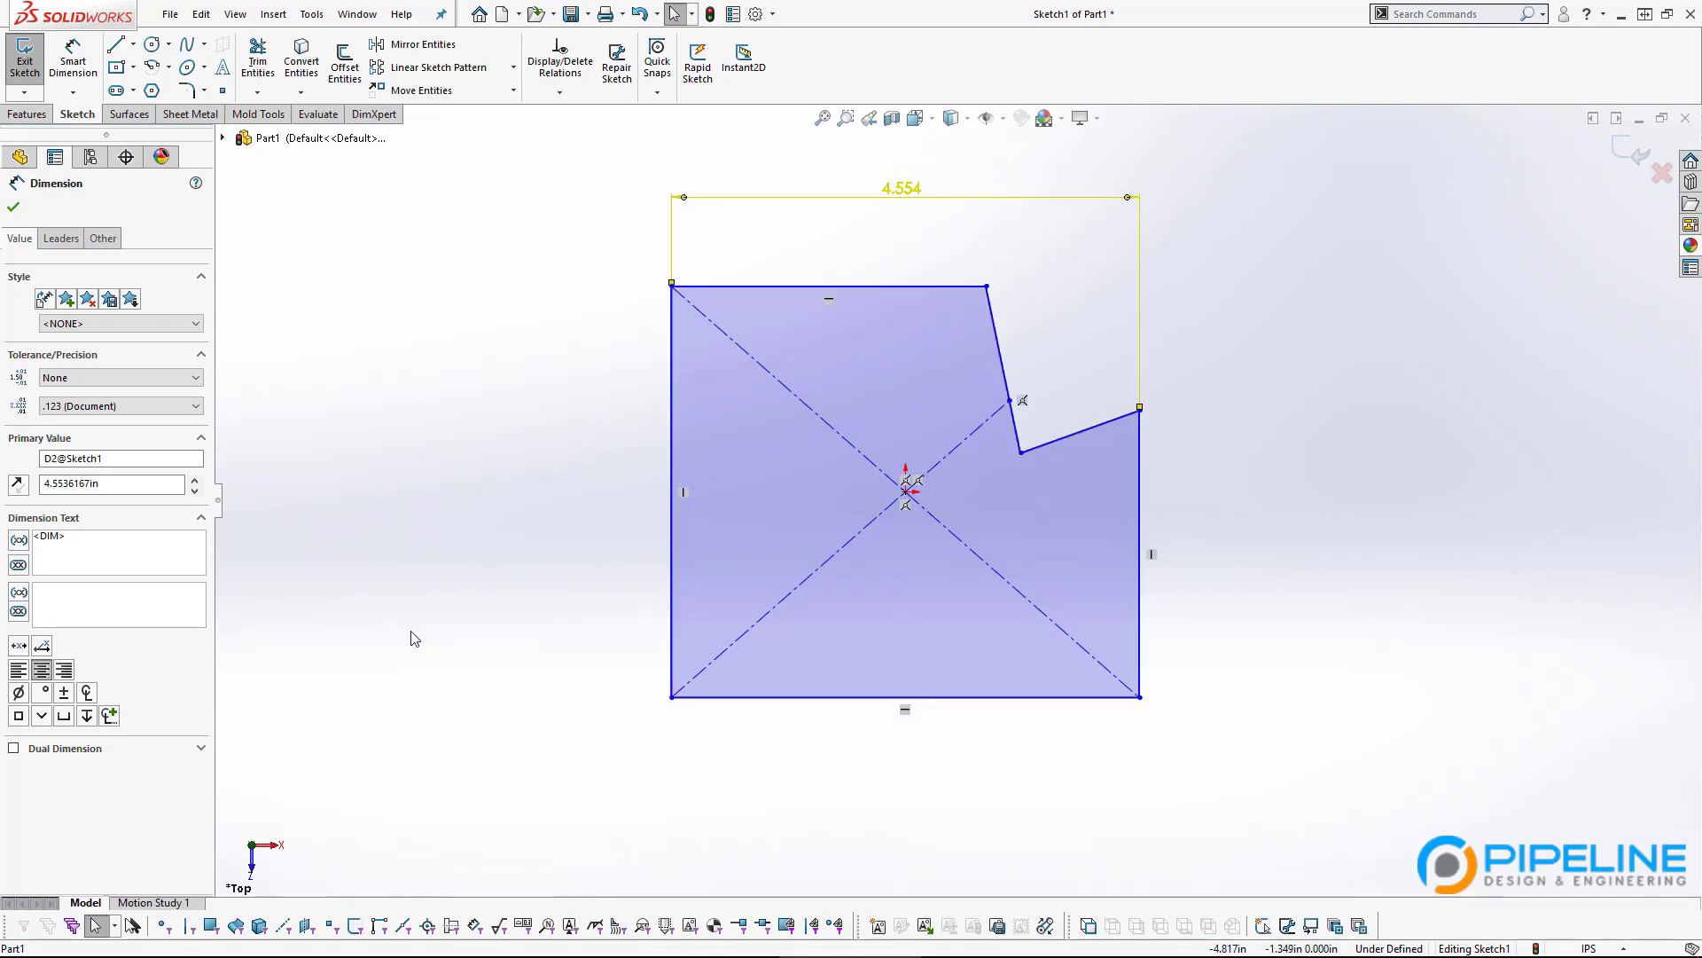
Undo the width dimension moves, the corner trim and the two sketched lines.
key(ctrl+z)
key(ctrl+z)
key(ctrl+z)
key(ctrl+z)
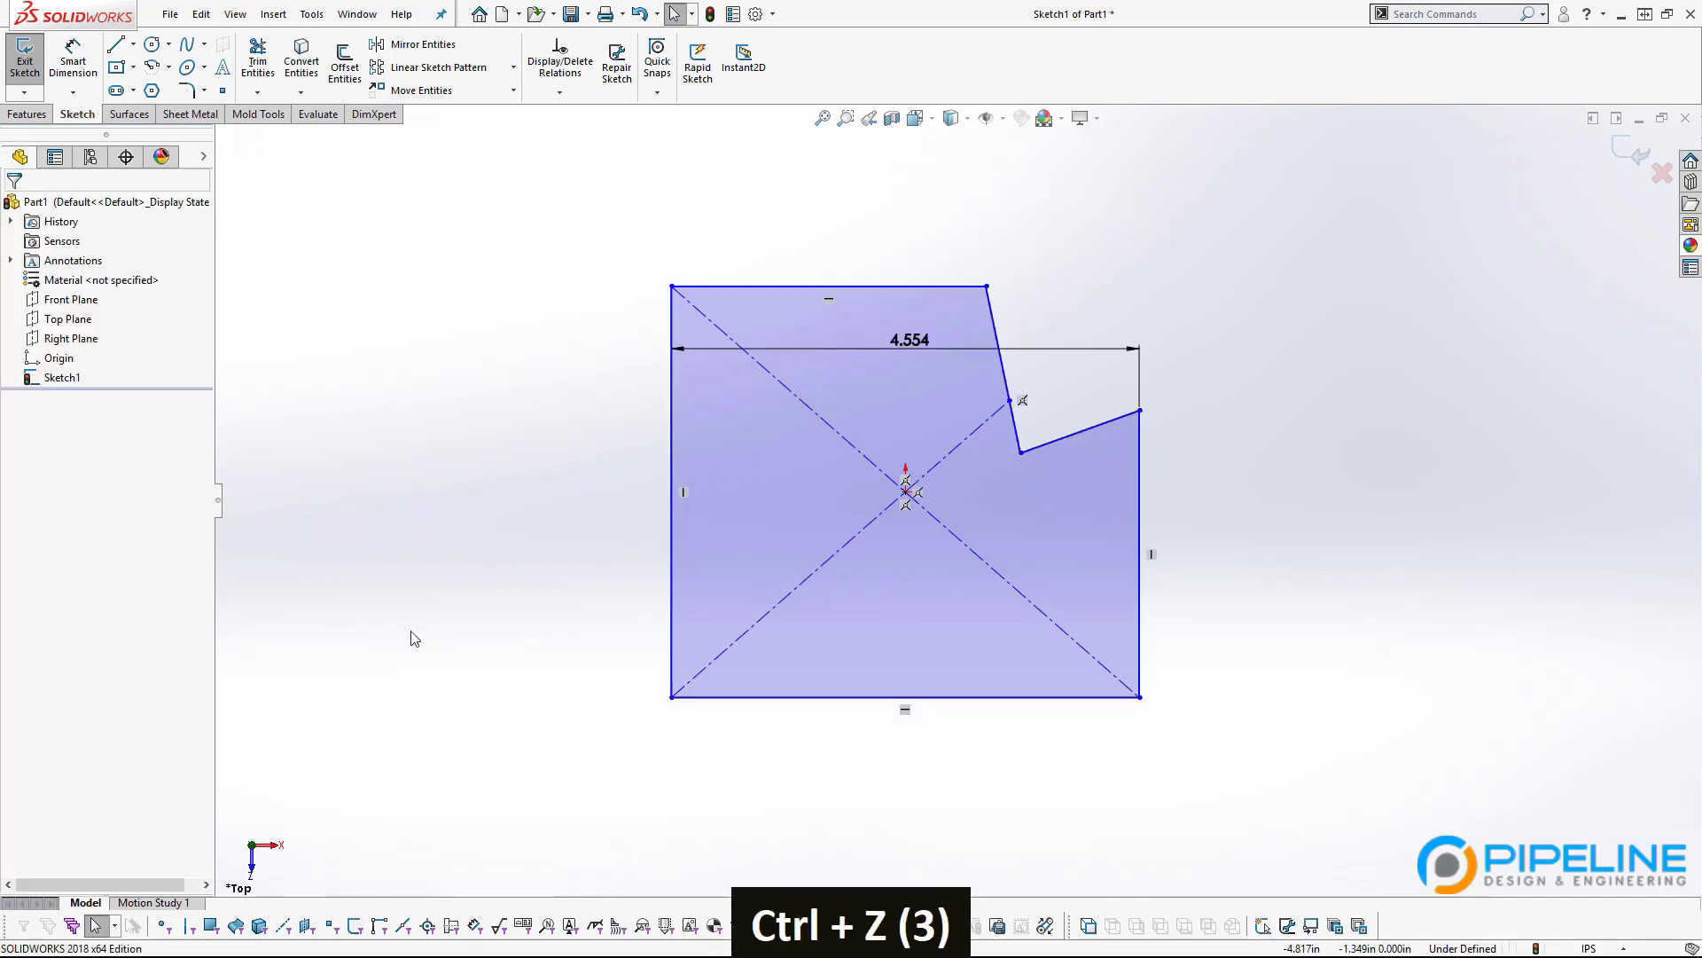
key(ctrl+z)
key(ctrl+z)
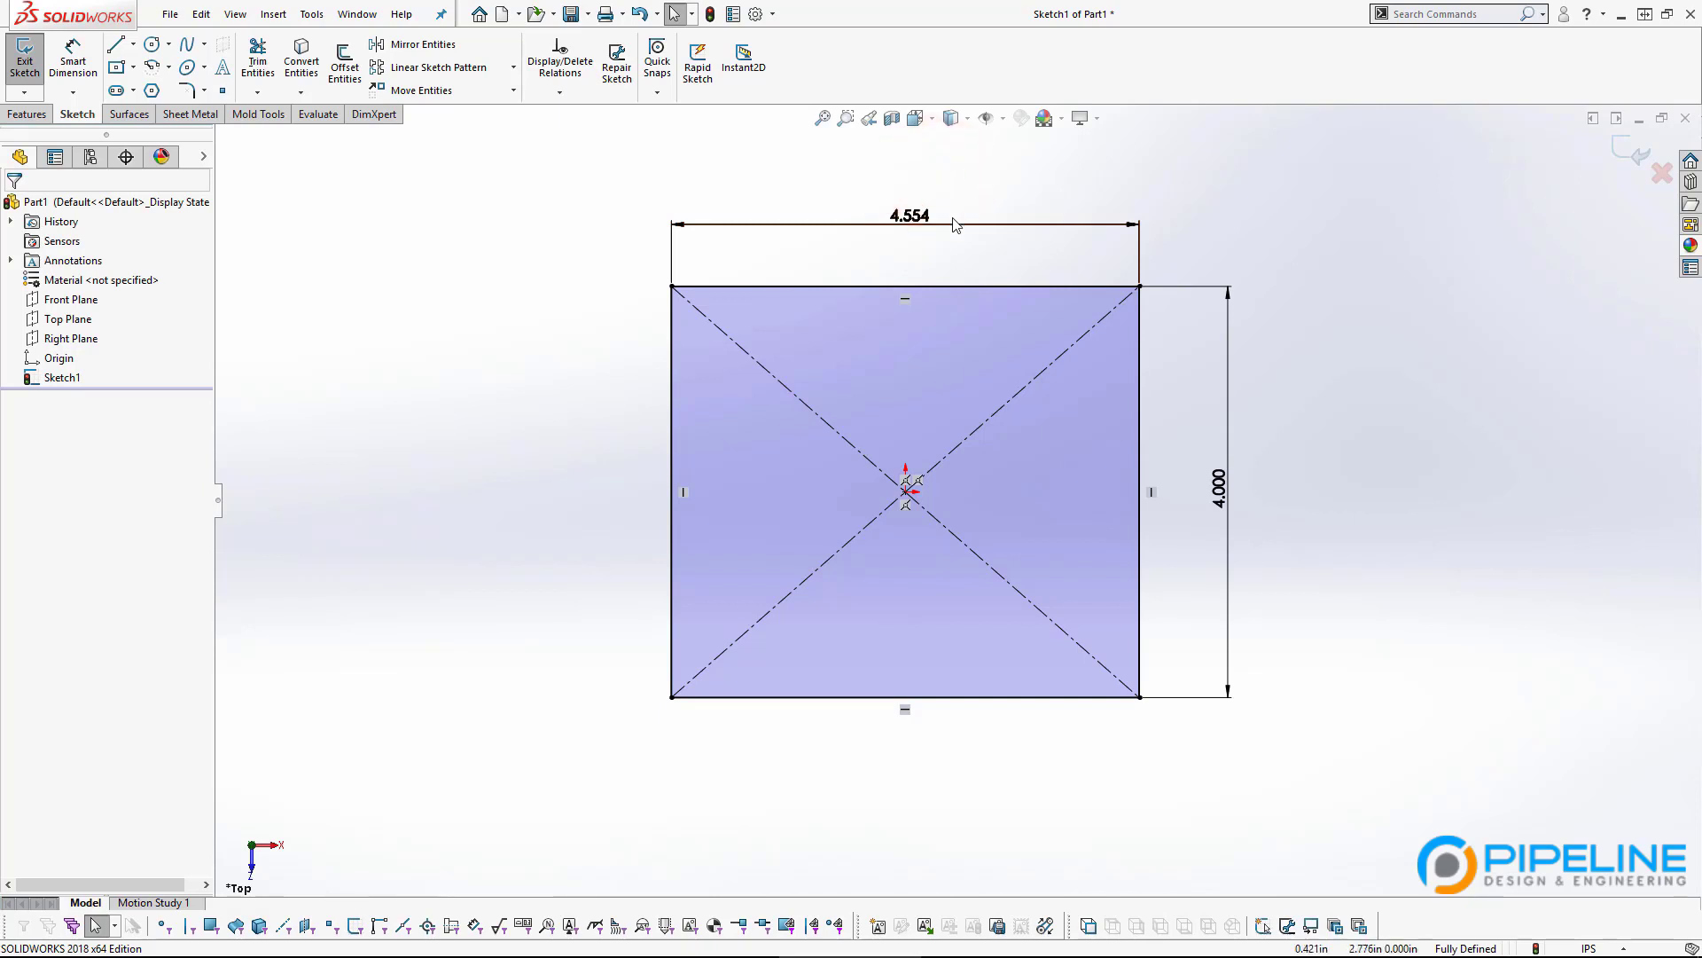
Delete the width dimension above the rectangle and the height dimension beside its right edge.
drag(929, 220, 927, 202)
click(926, 201)
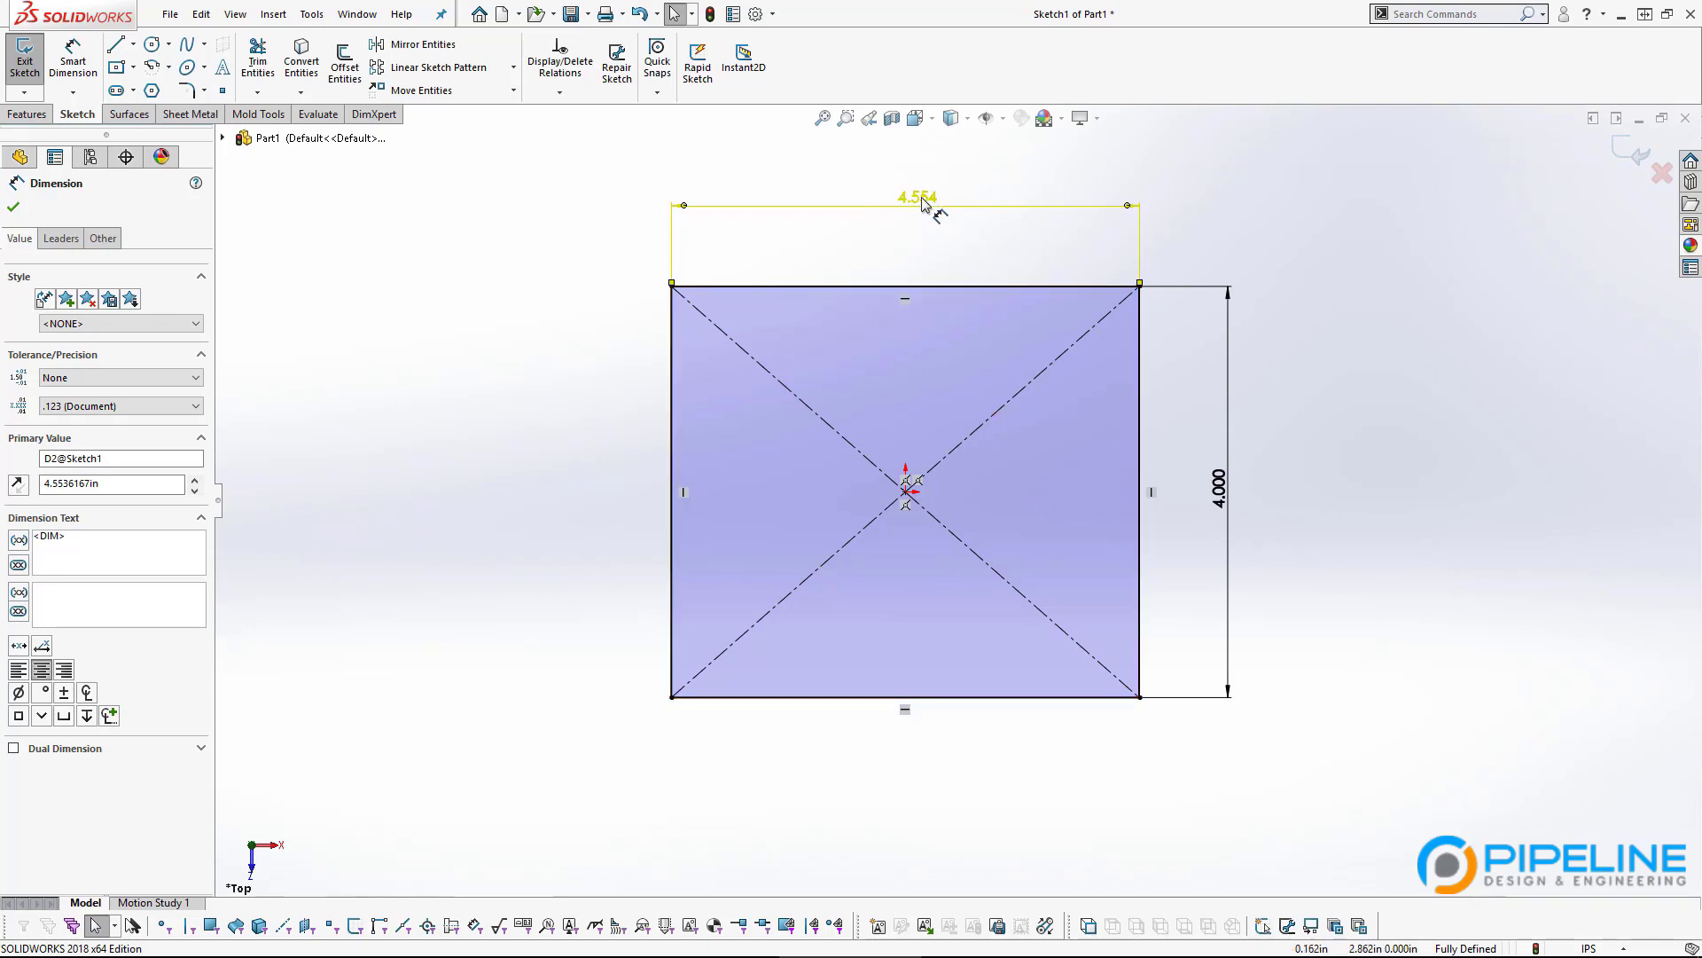
drag(918, 199, 902, 206)
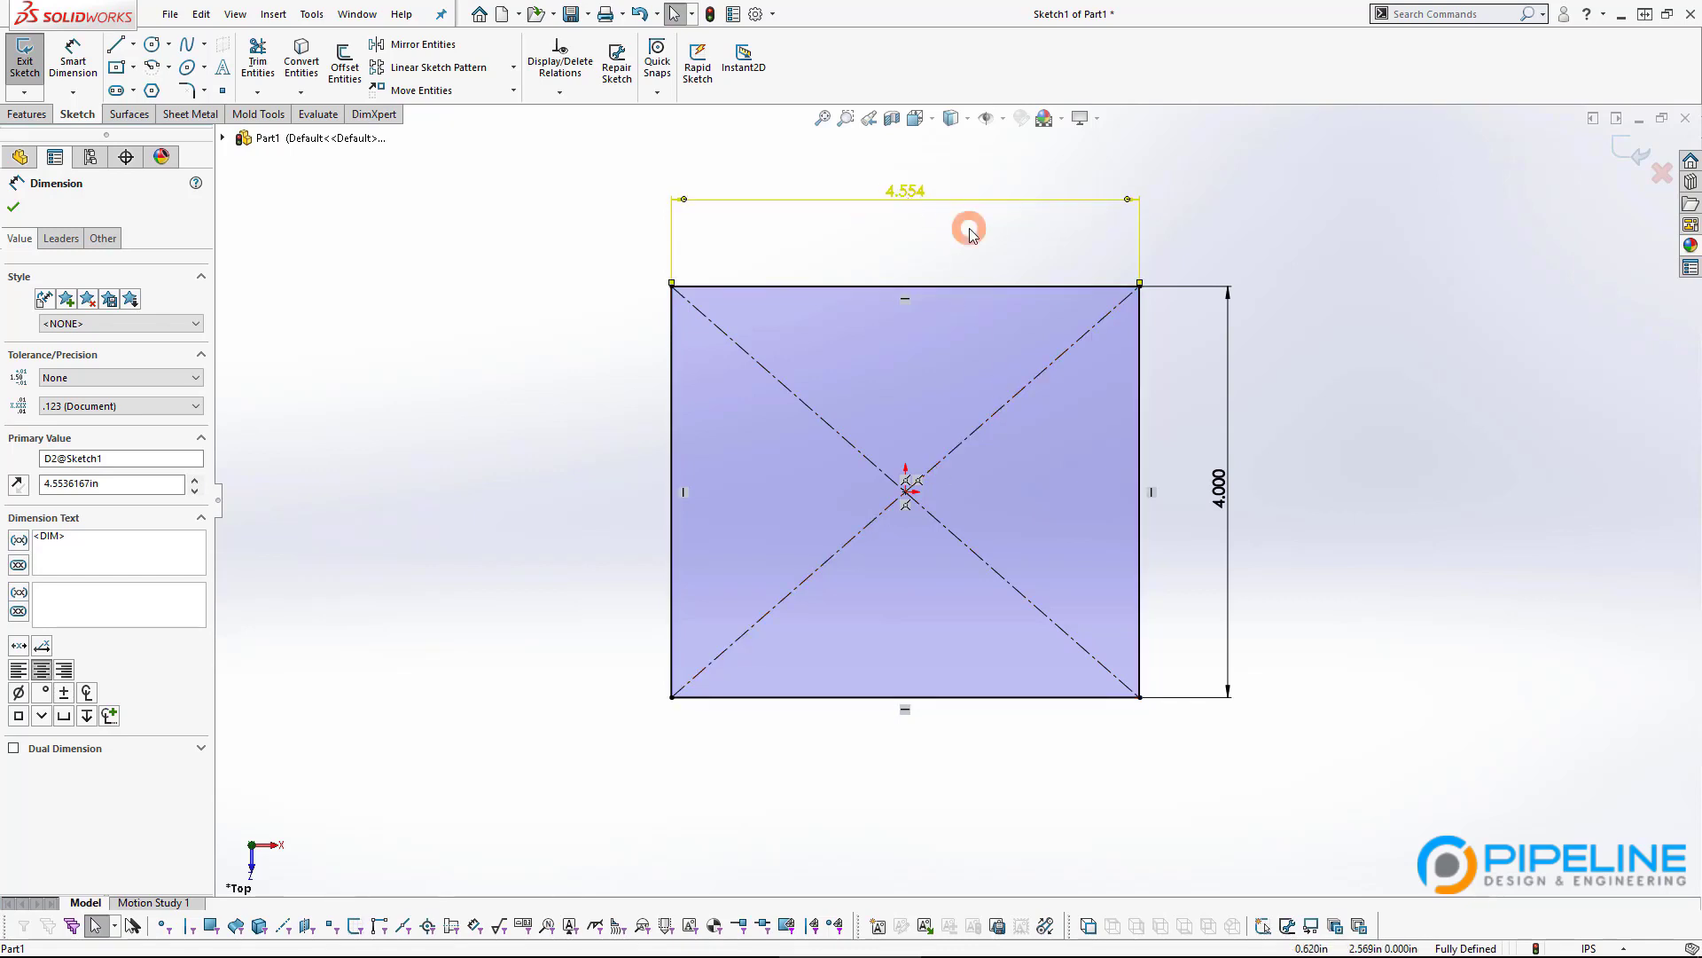
key(Delete)
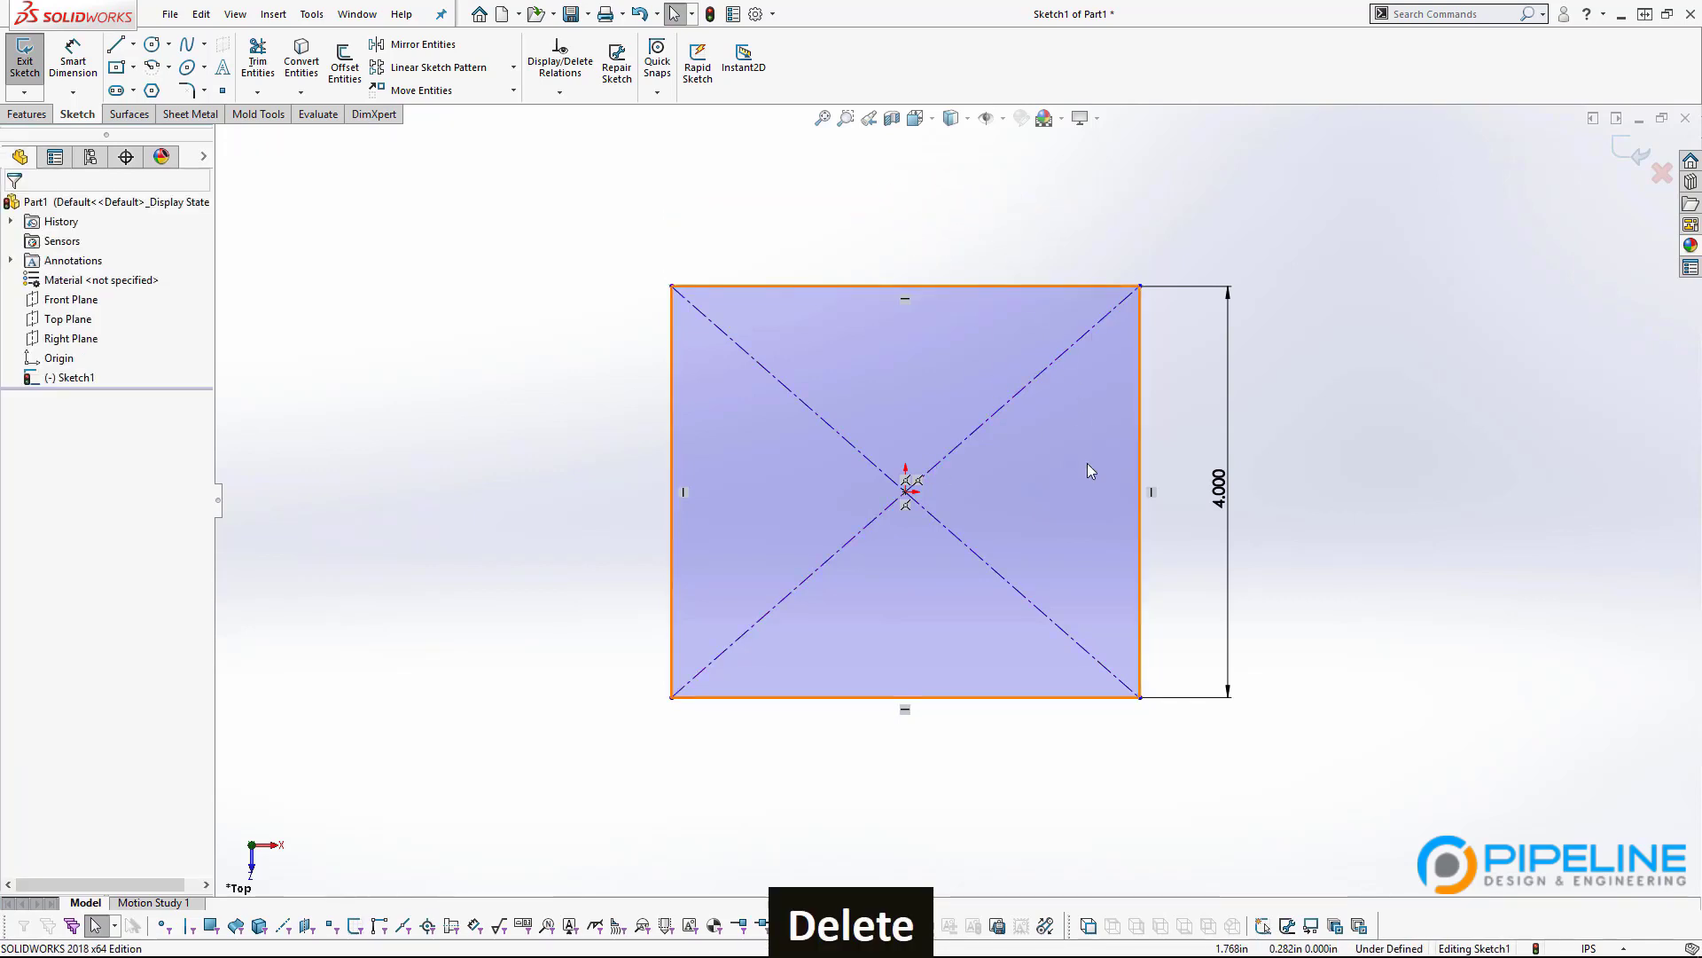
drag(1222, 501, 1314, 496)
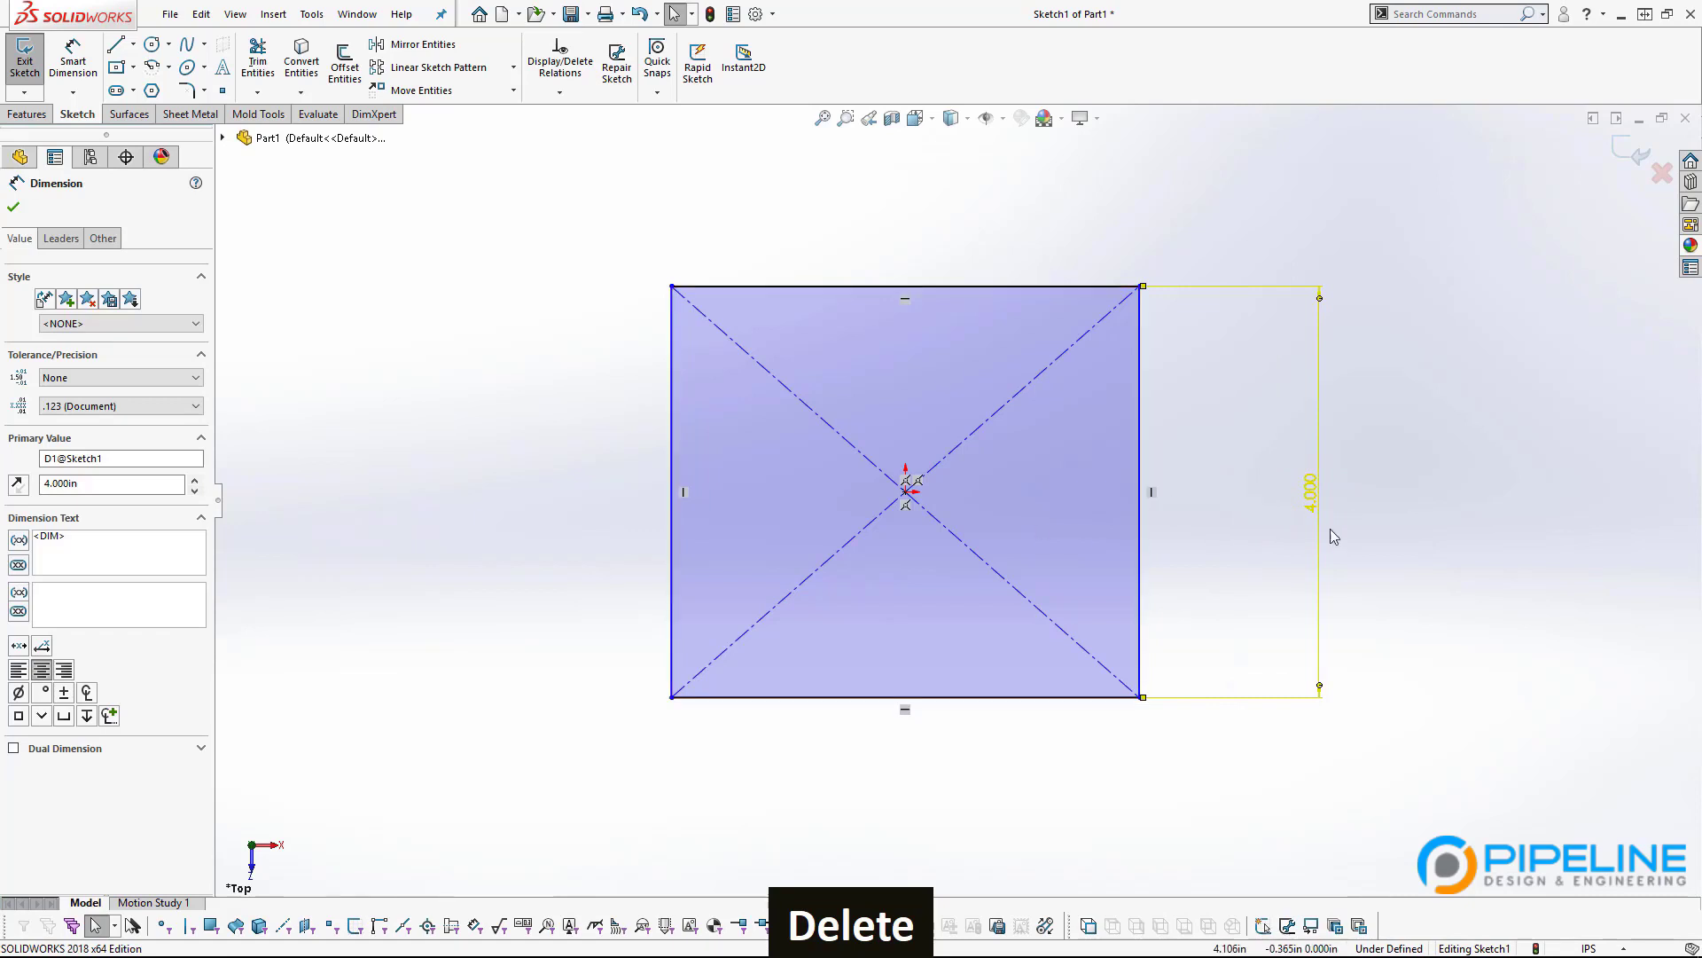
key(Delete)
Dimension the height between the rectangle's top and bottom edges, placed beyond the right edge, accepting 4 in.
click(73, 62)
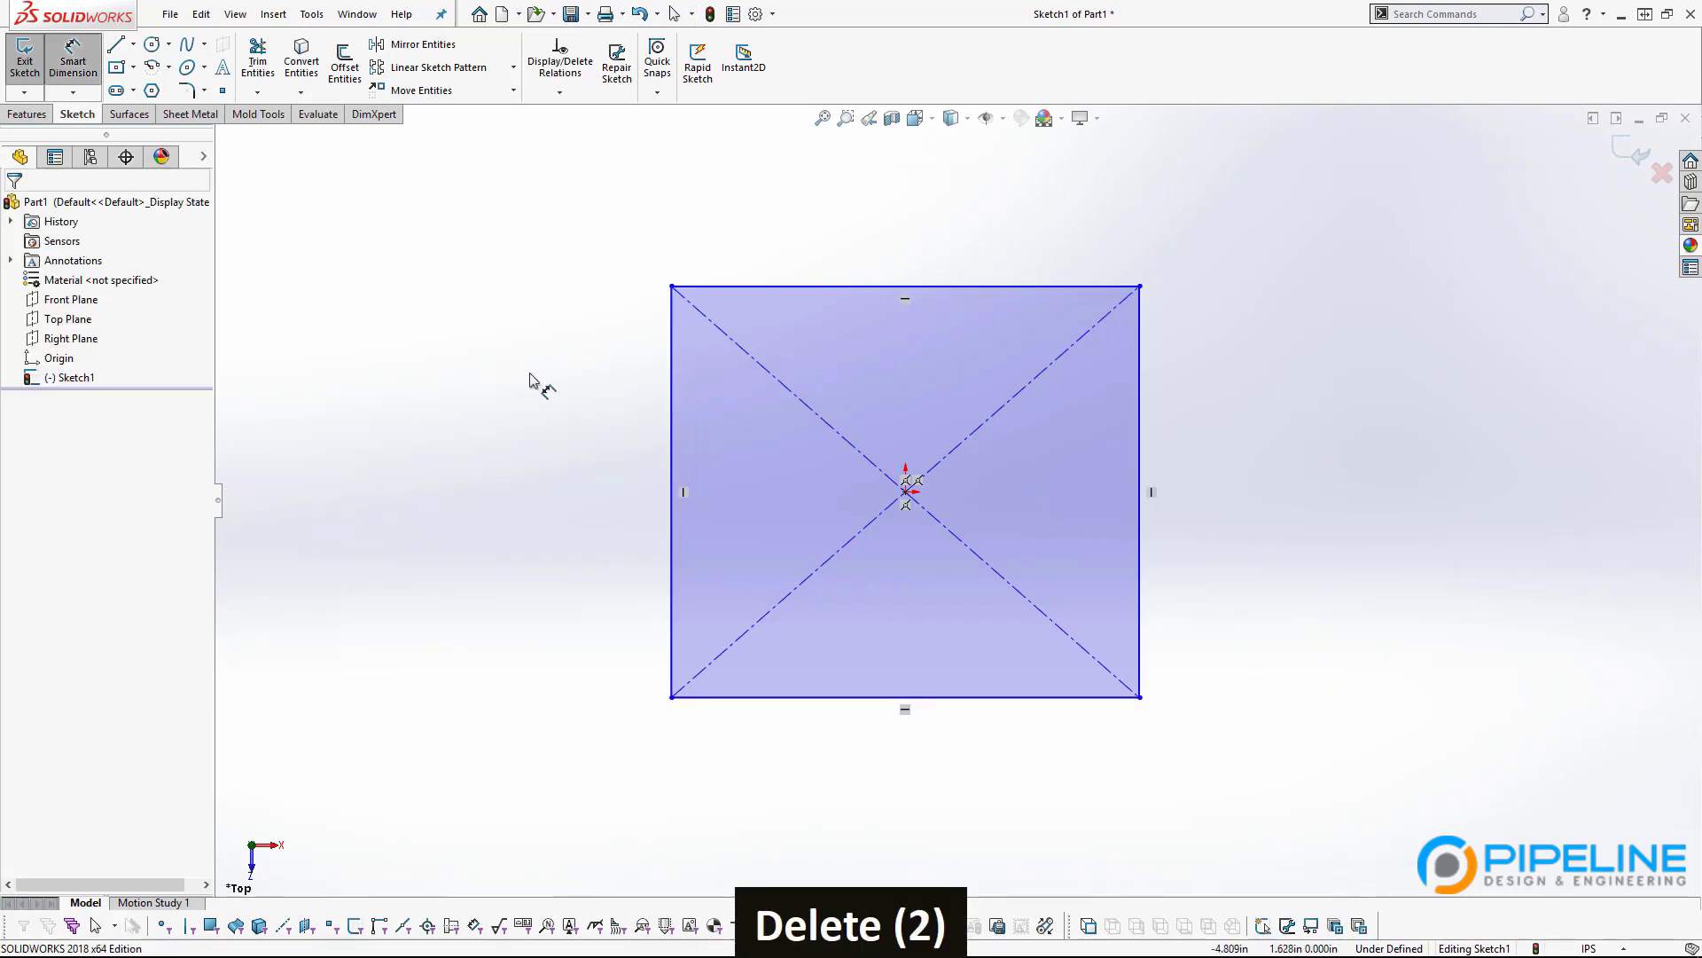
click(1021, 285)
click(1042, 697)
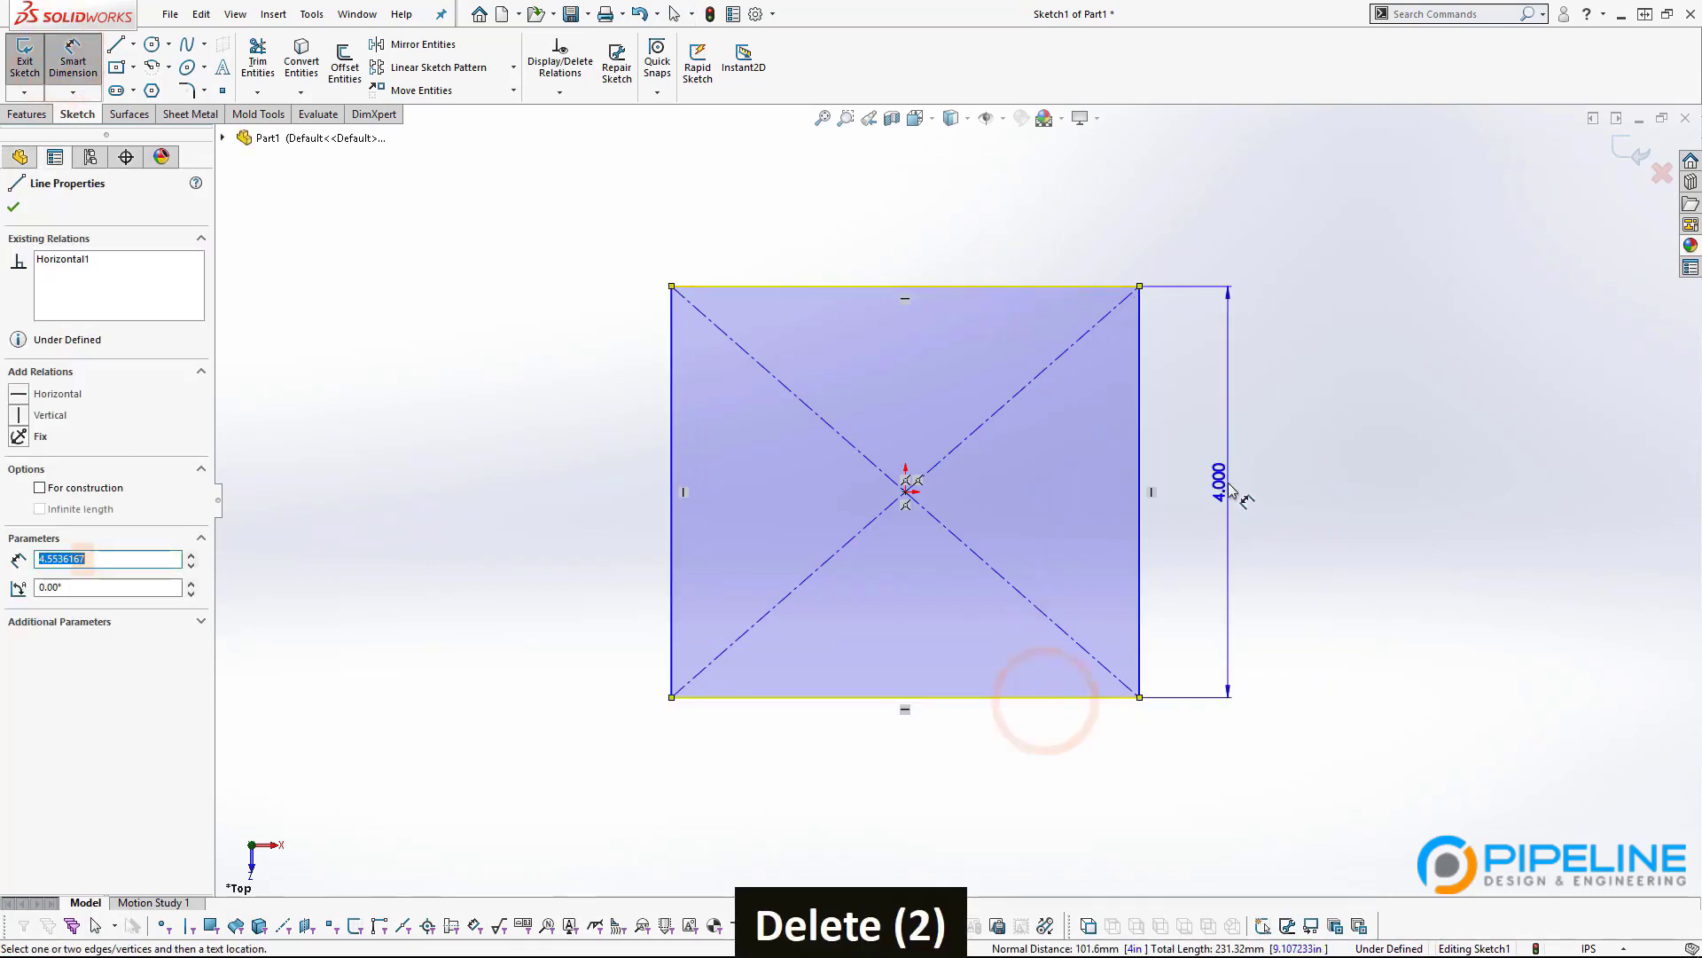
click(1228, 483)
key(Return)
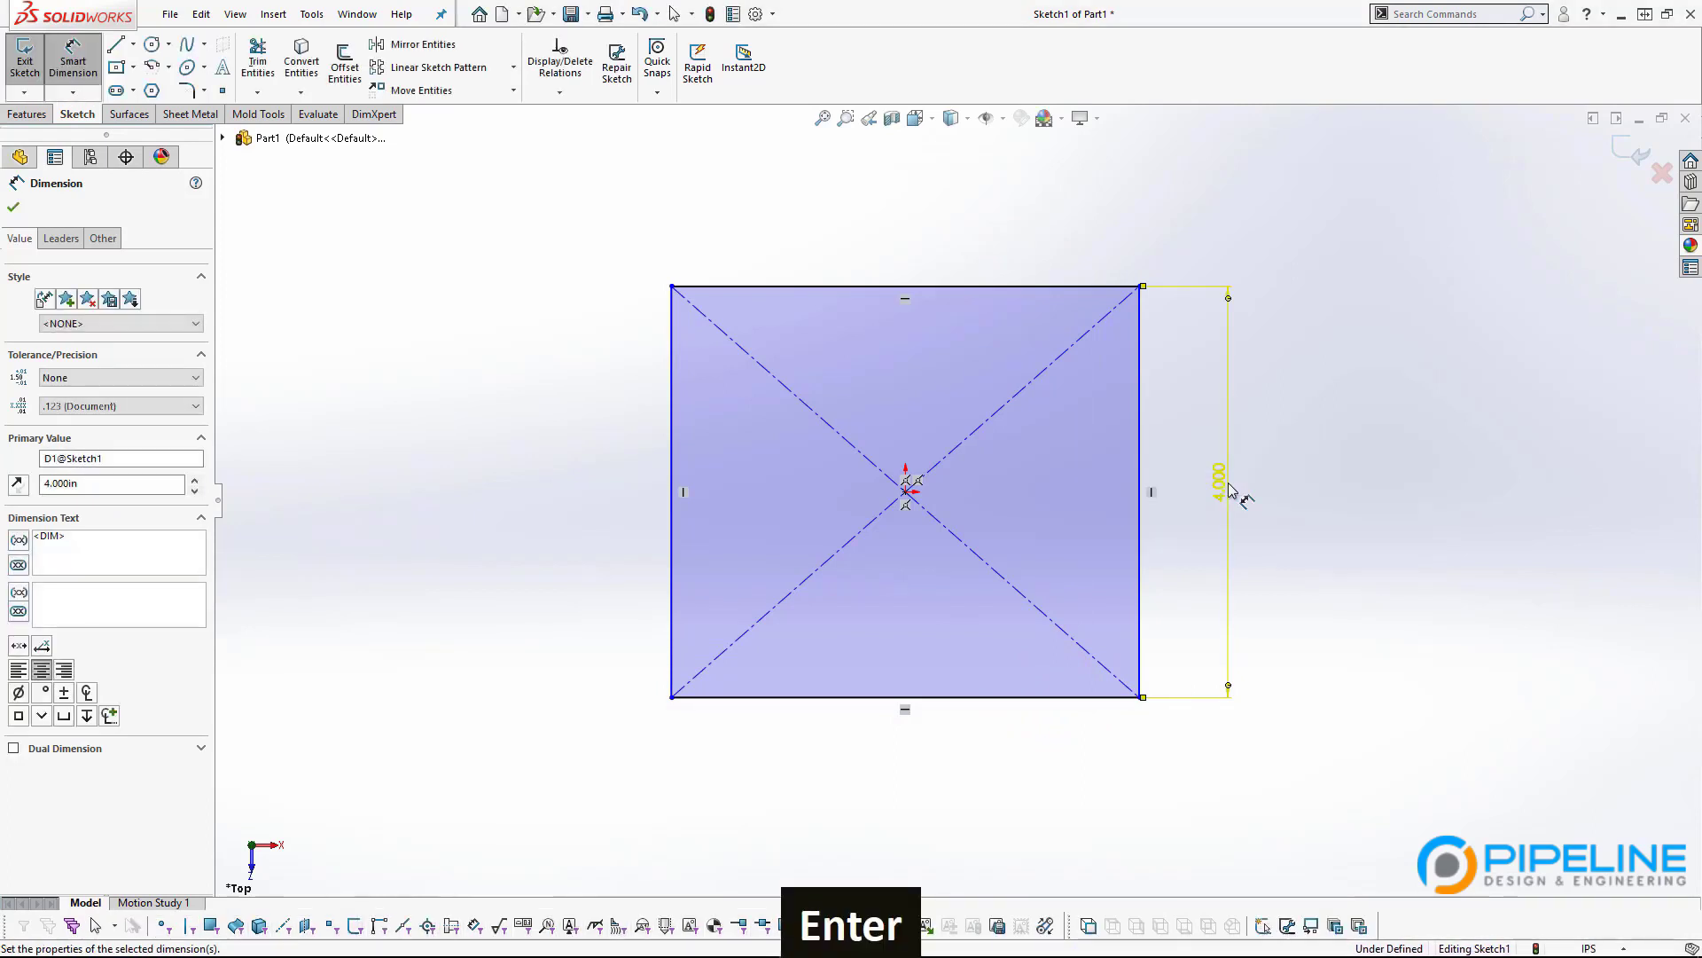
key(Escape)
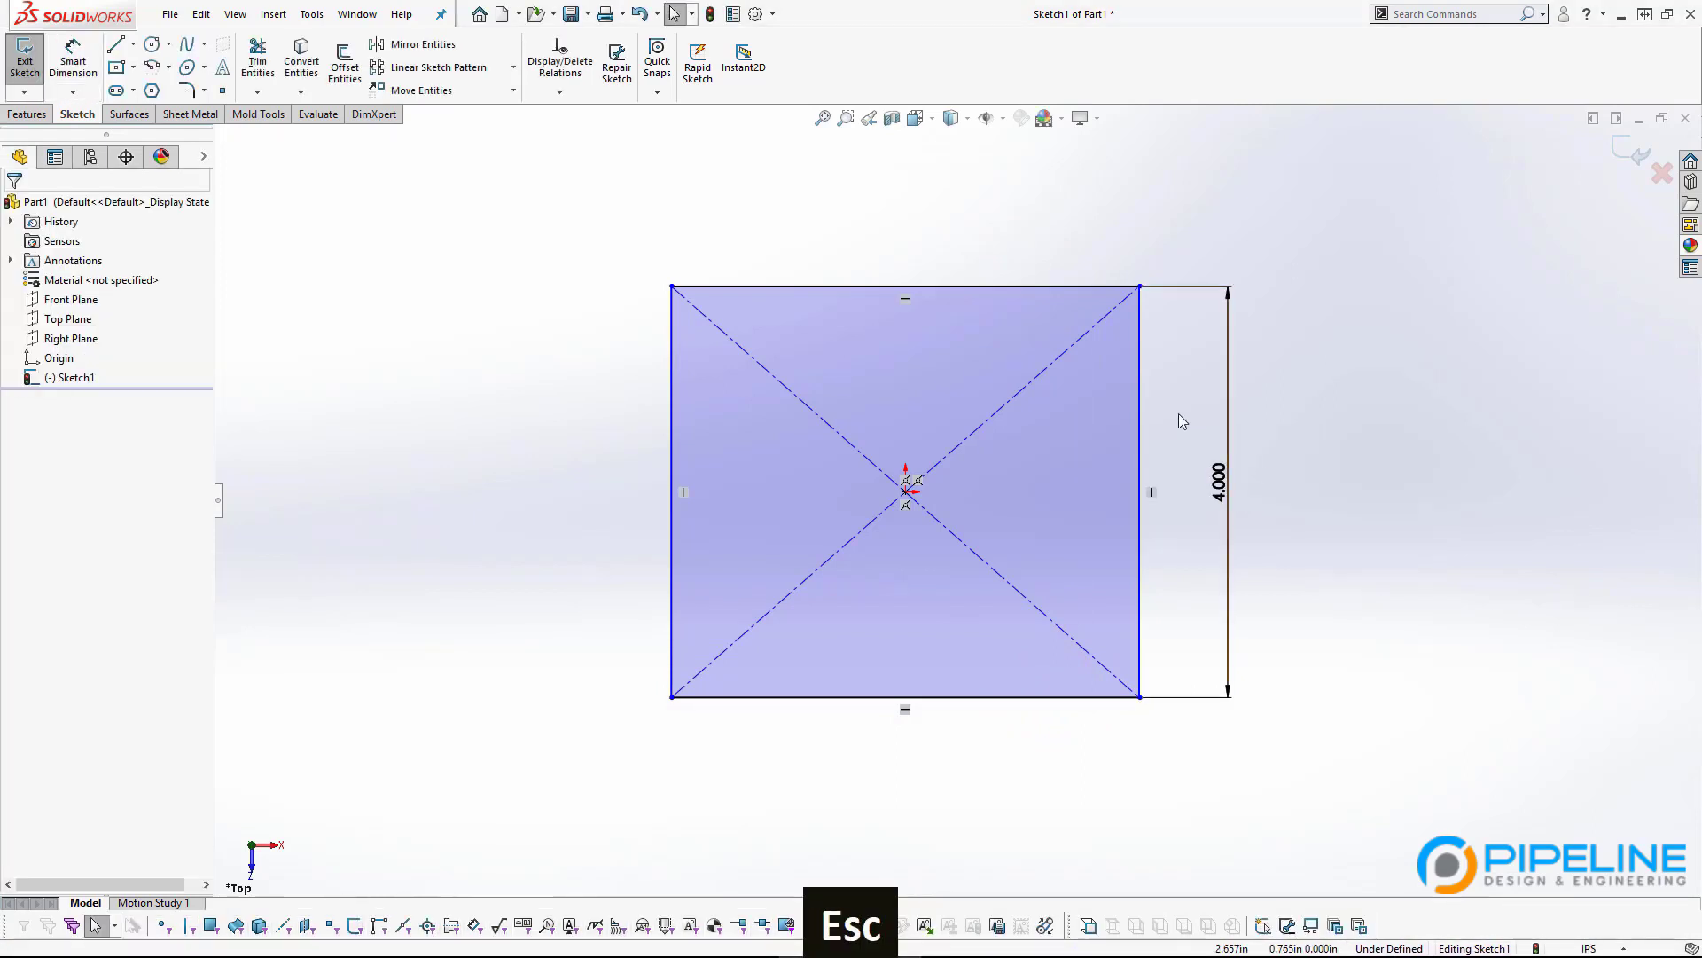
Add an Equal relation between the rectangle's right and top edges and check its relation markers.
click(1141, 387)
ctrl+click(1048, 288)
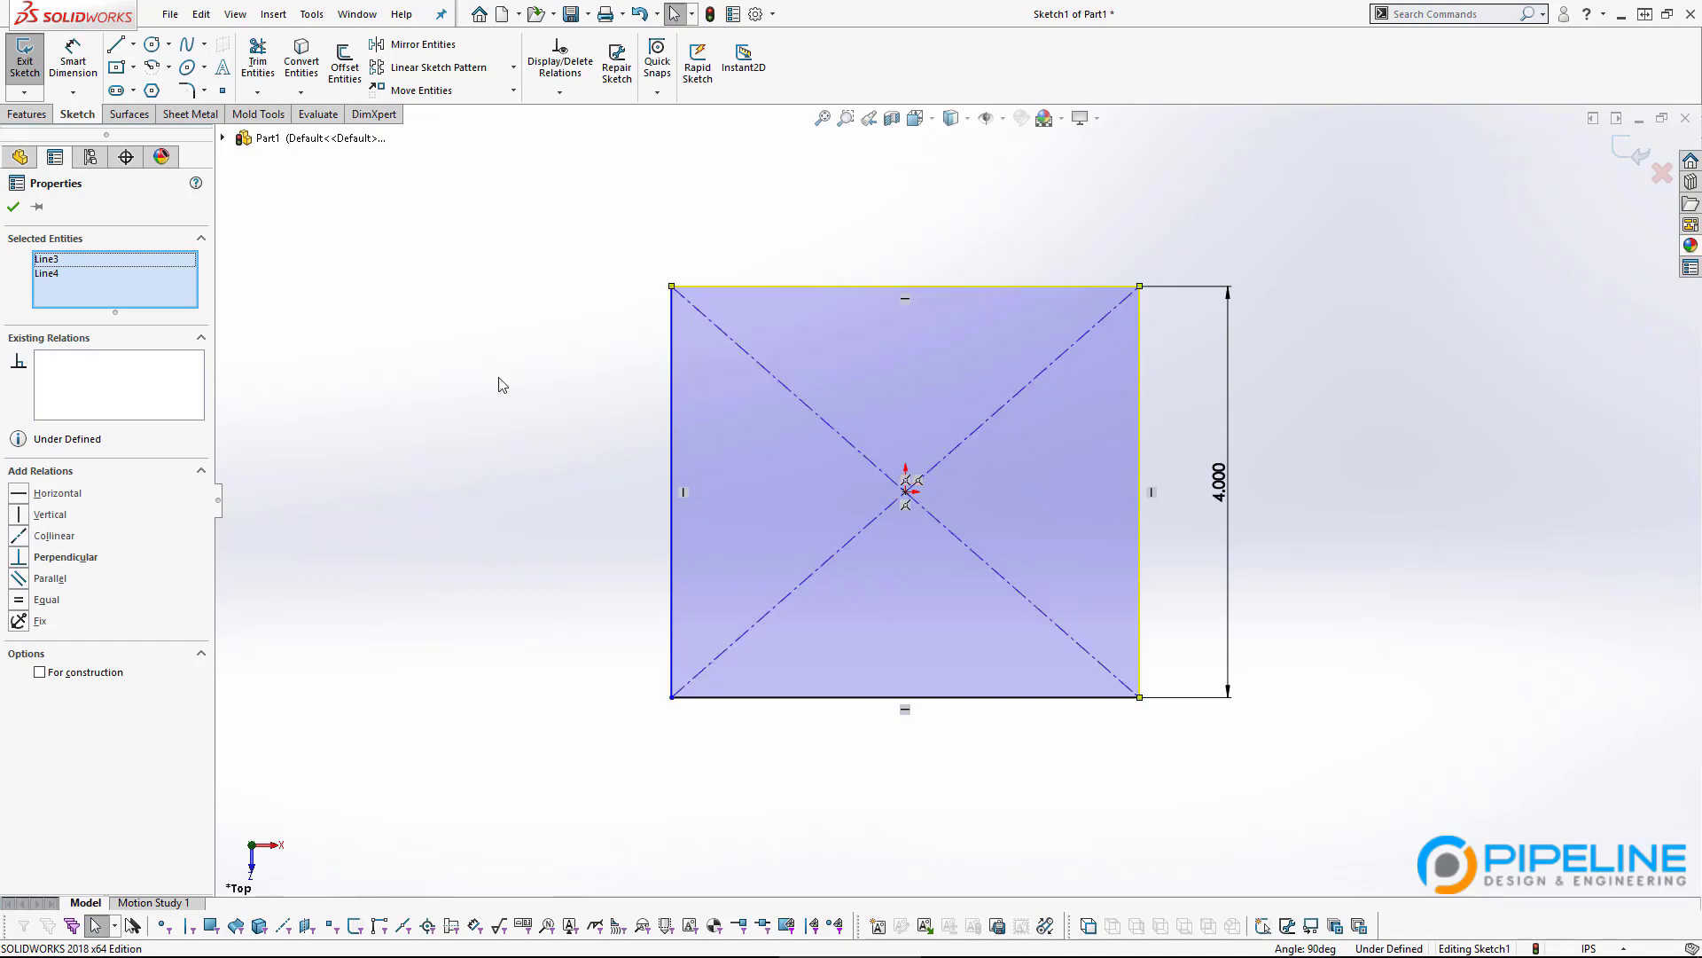
click(41, 603)
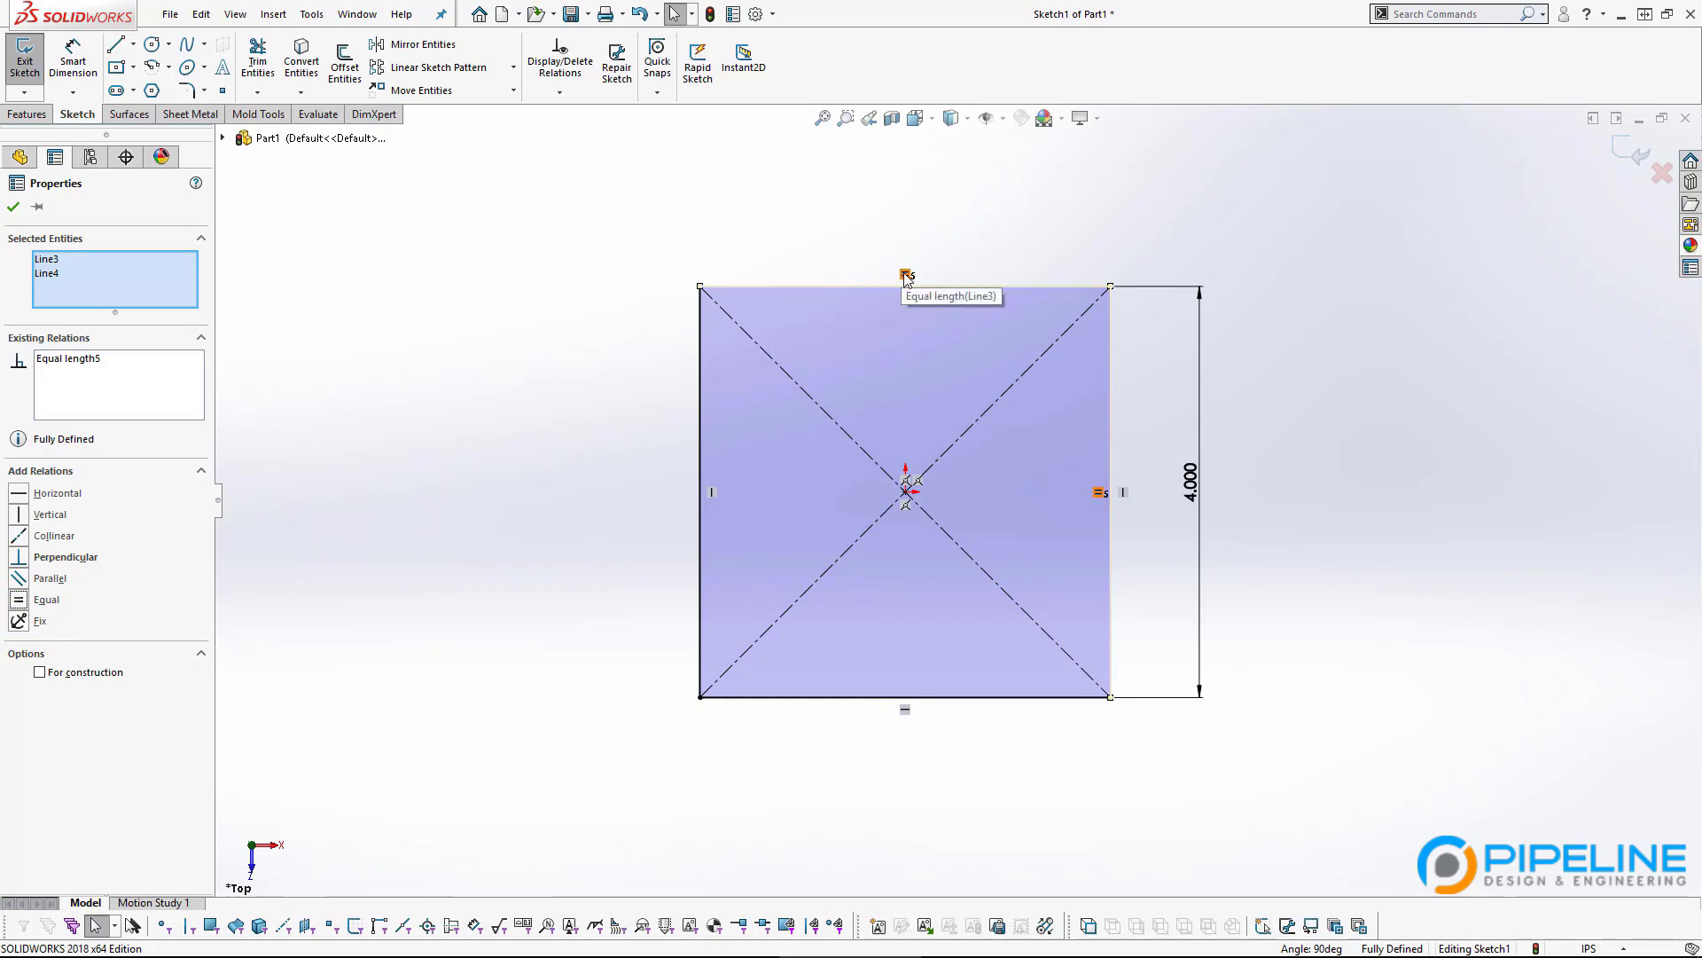
click(826, 260)
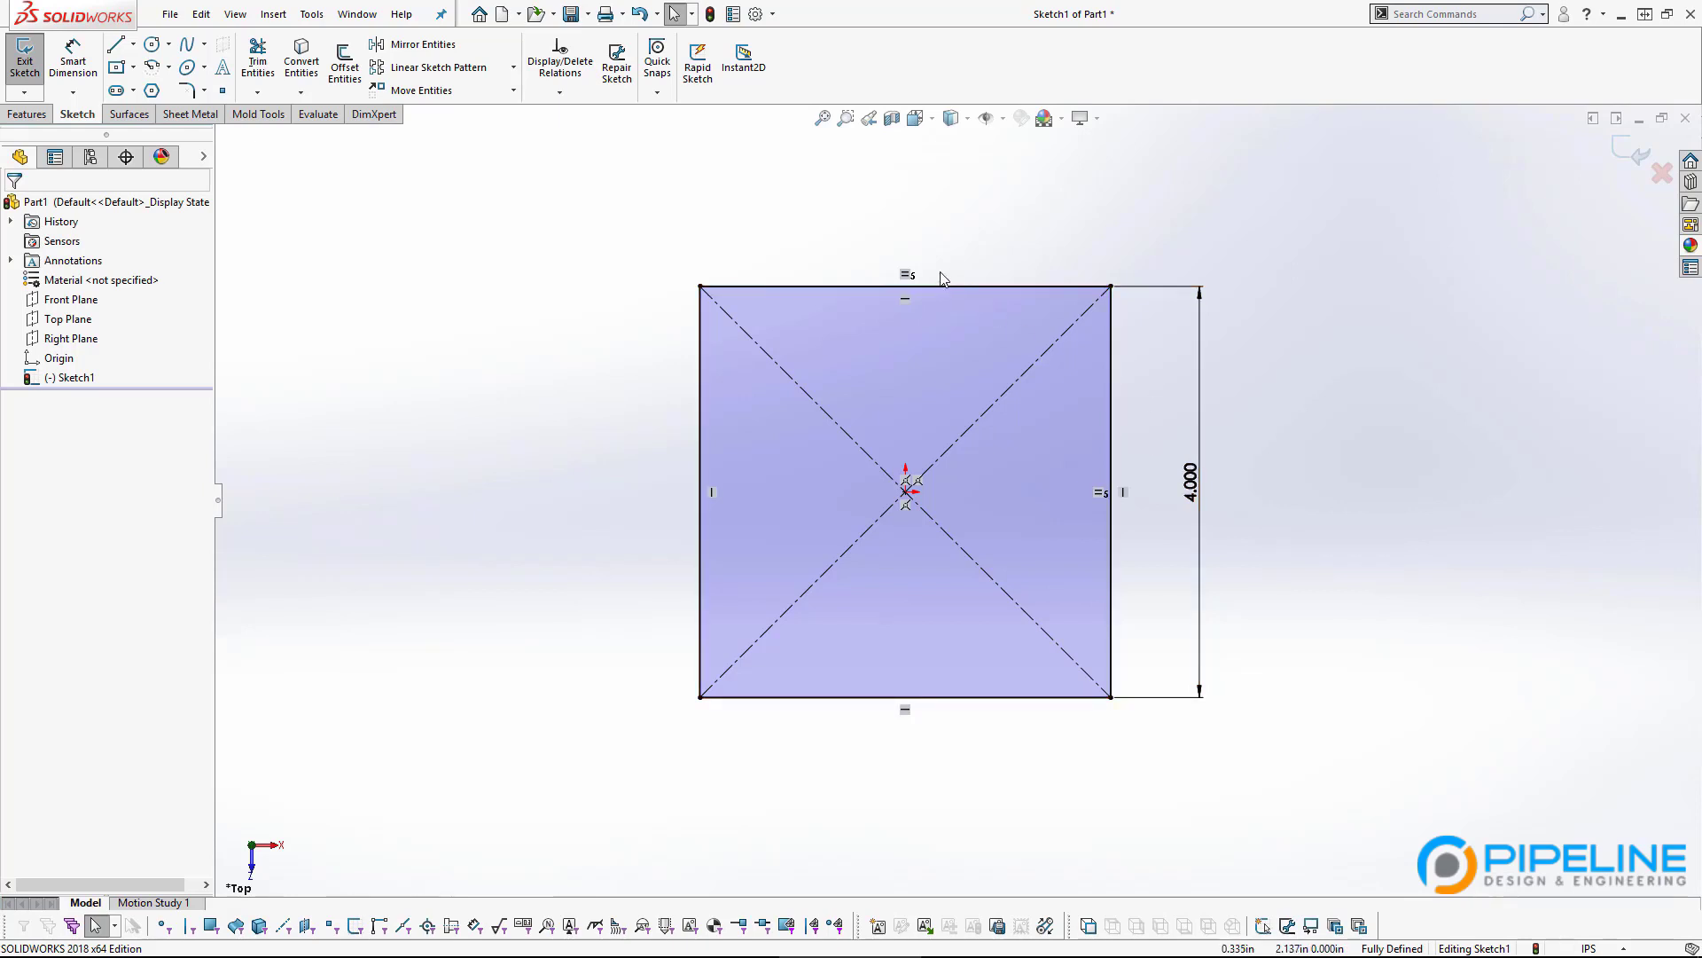
click(826, 286)
click(910, 279)
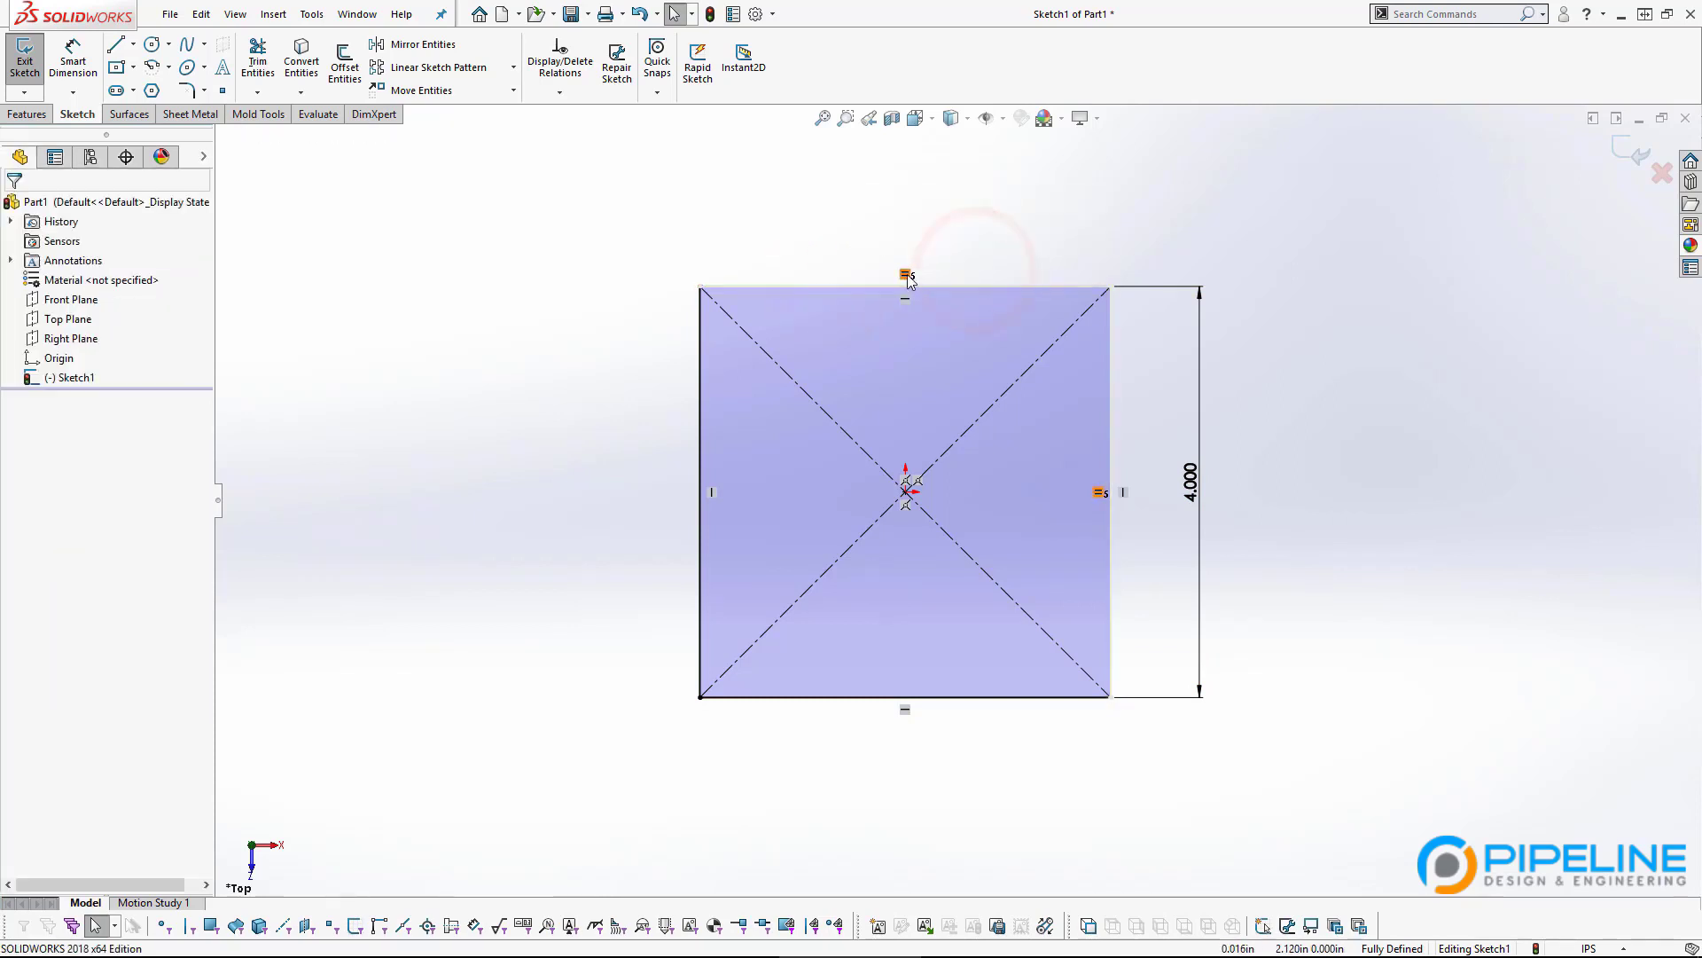
click(895, 232)
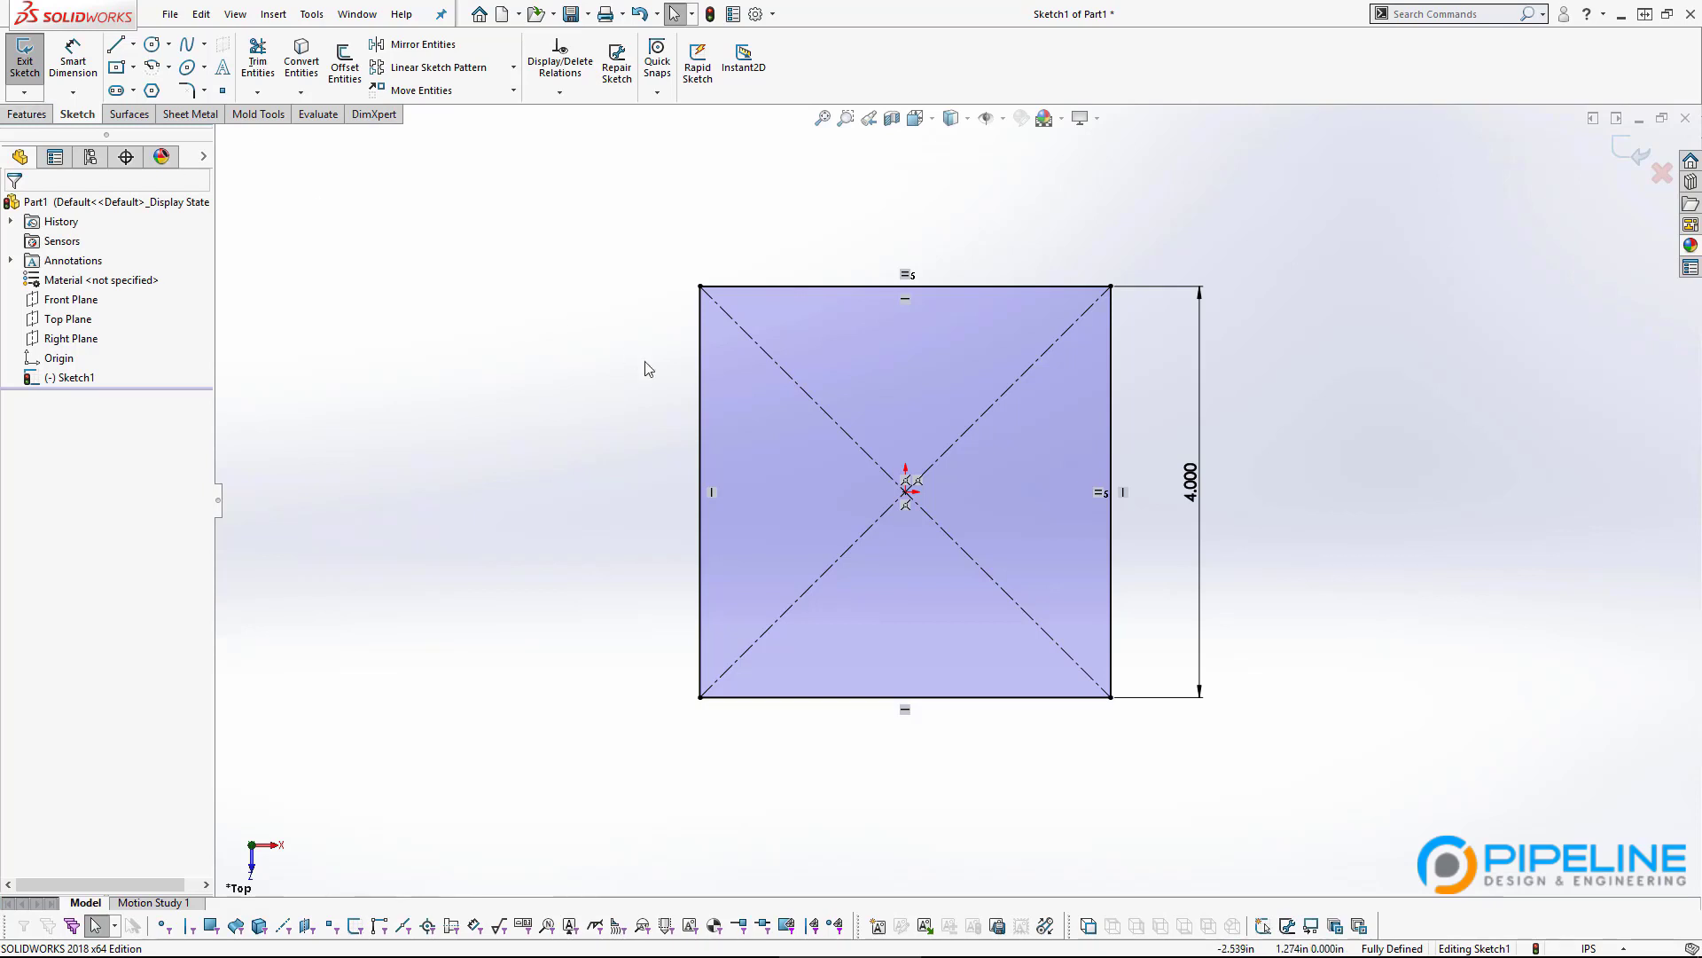
Extrude the square sketch as a Blind boss with a depth of 3 in.
click(26, 114)
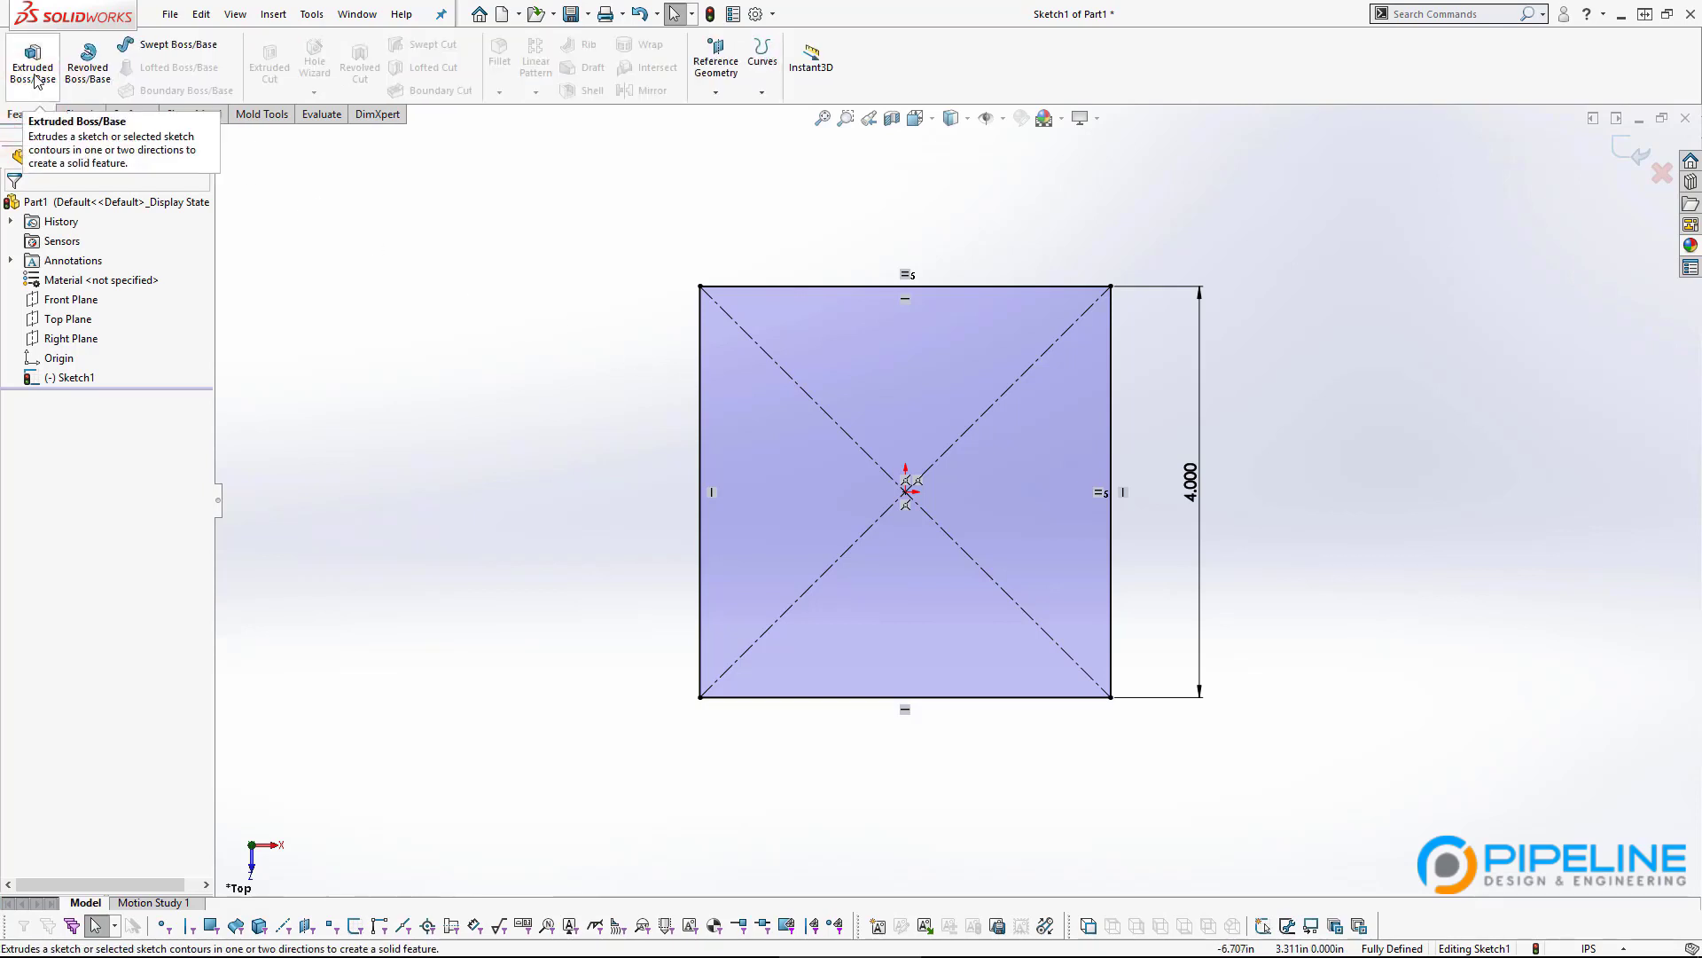
click(35, 82)
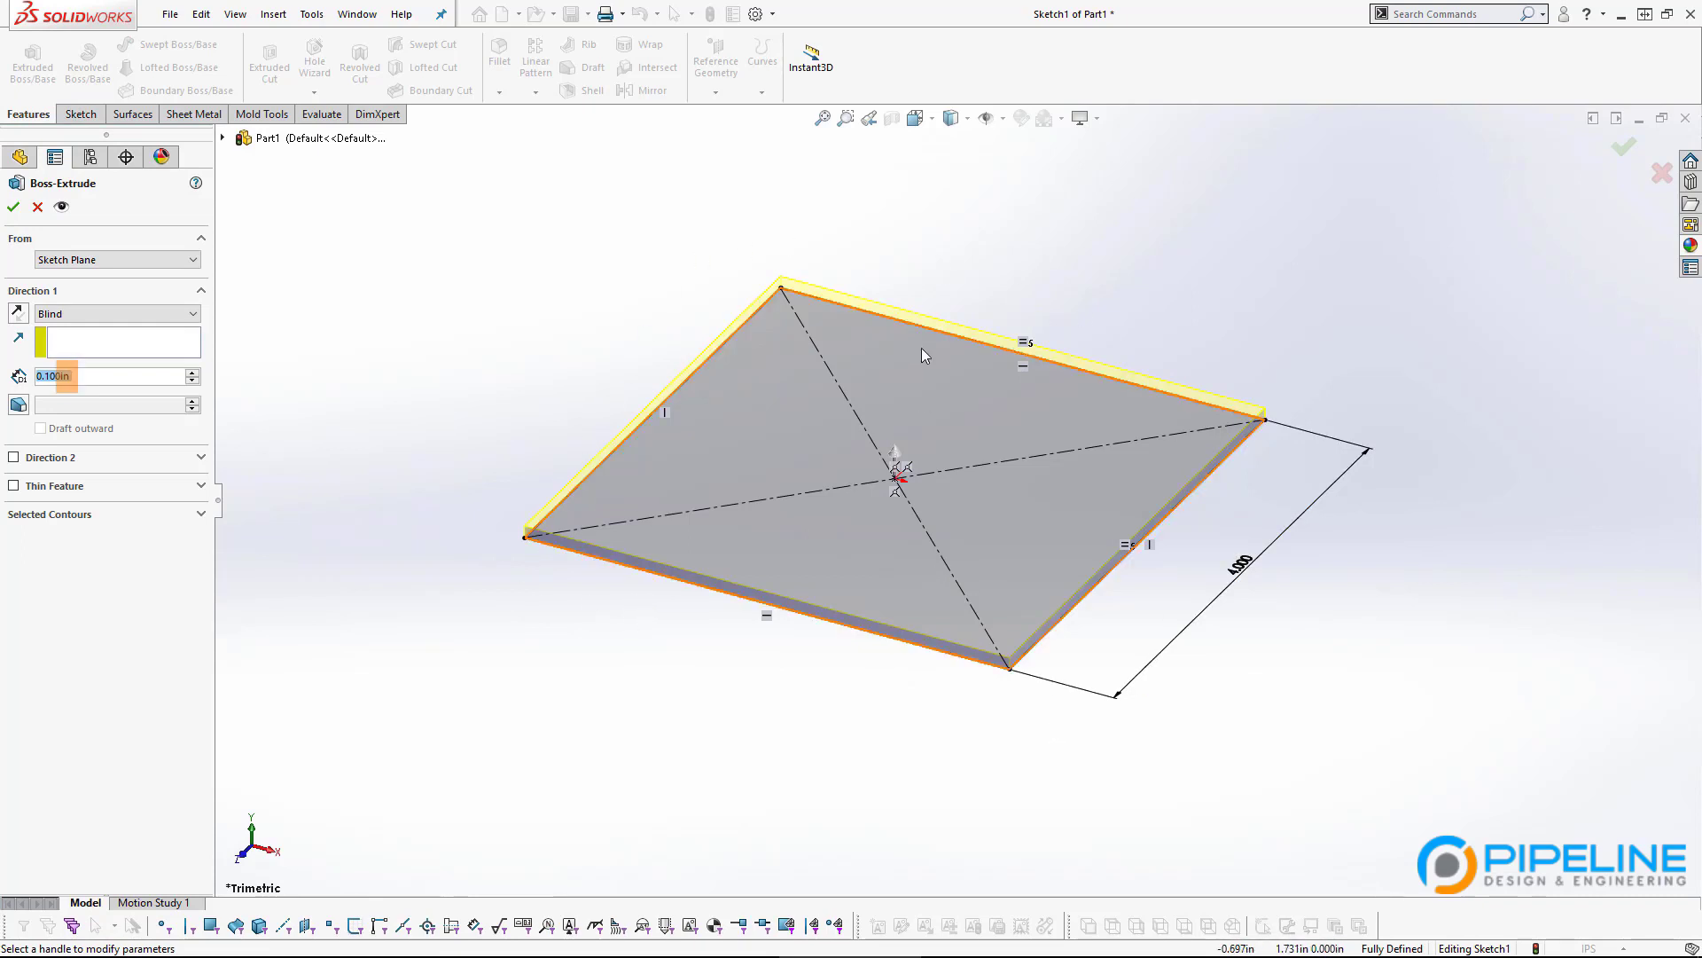
click(70, 376)
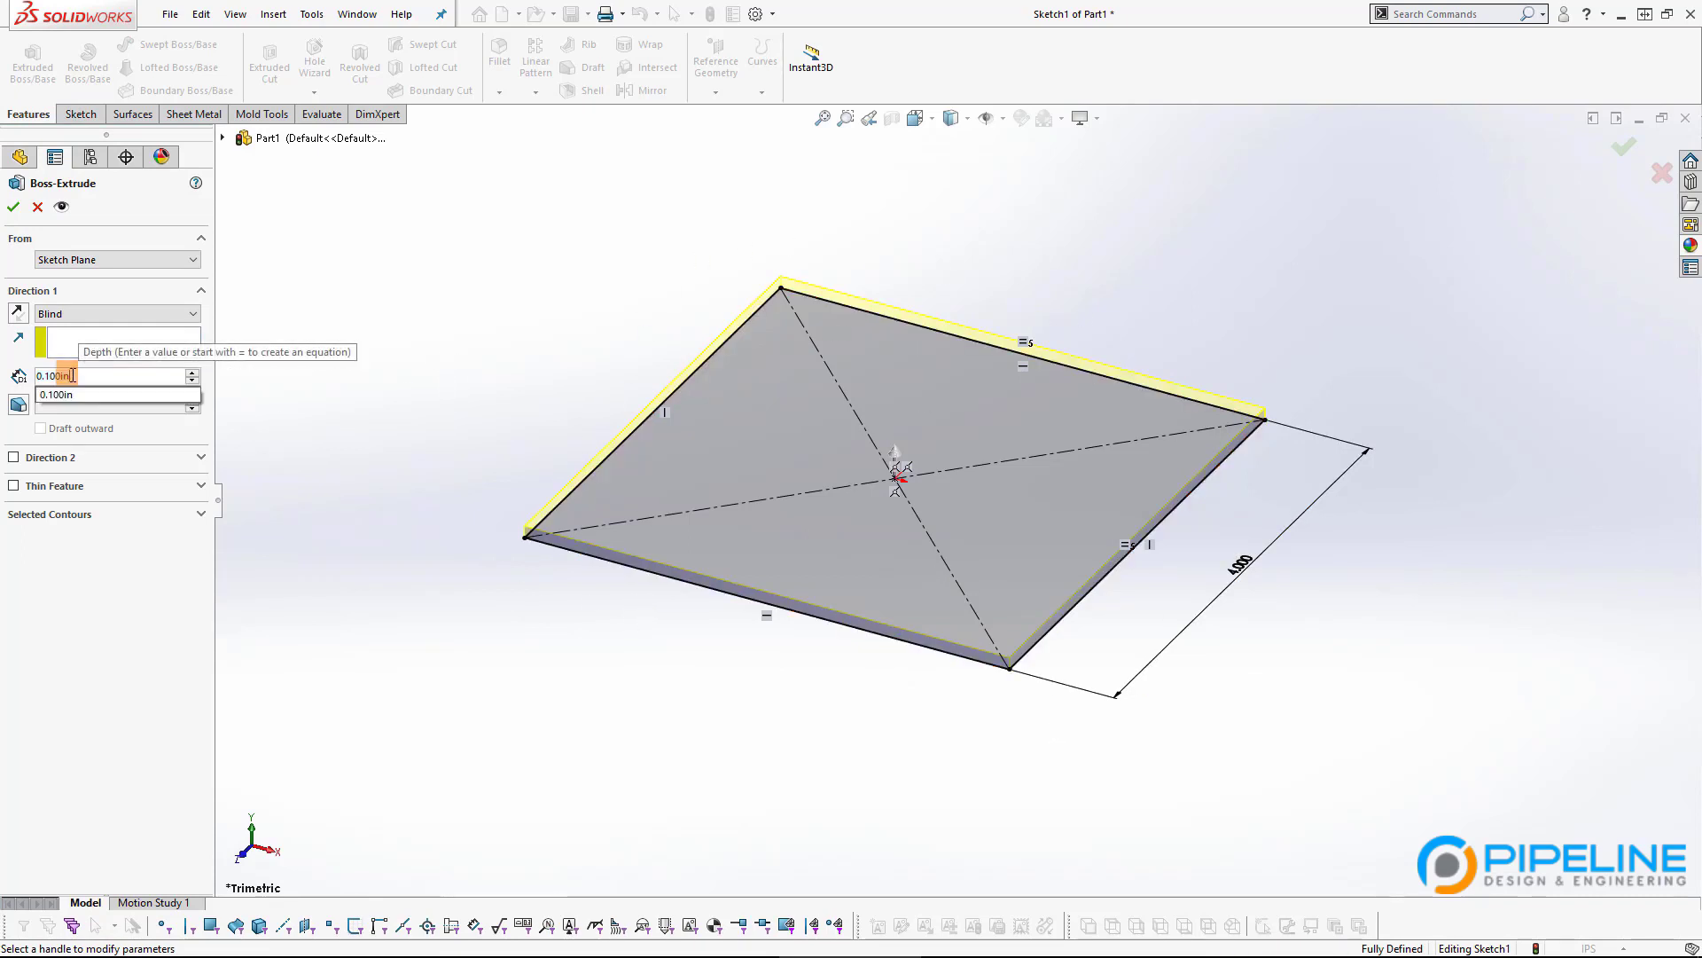
drag(70, 376, 21, 372)
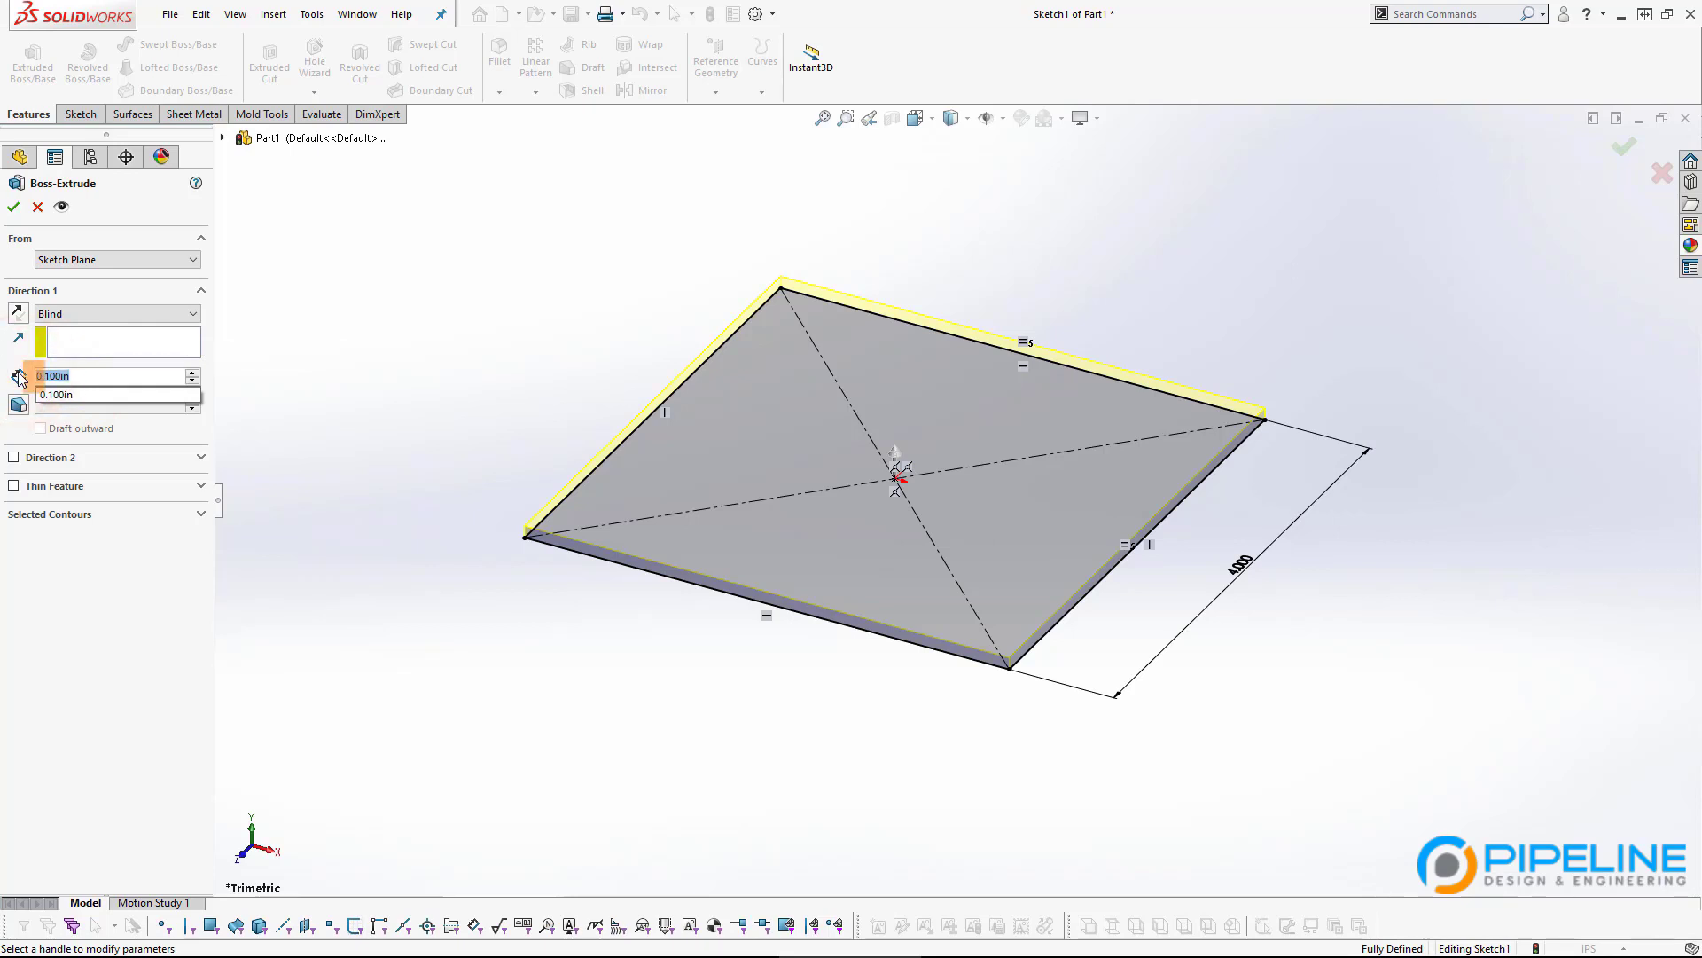
text(3)
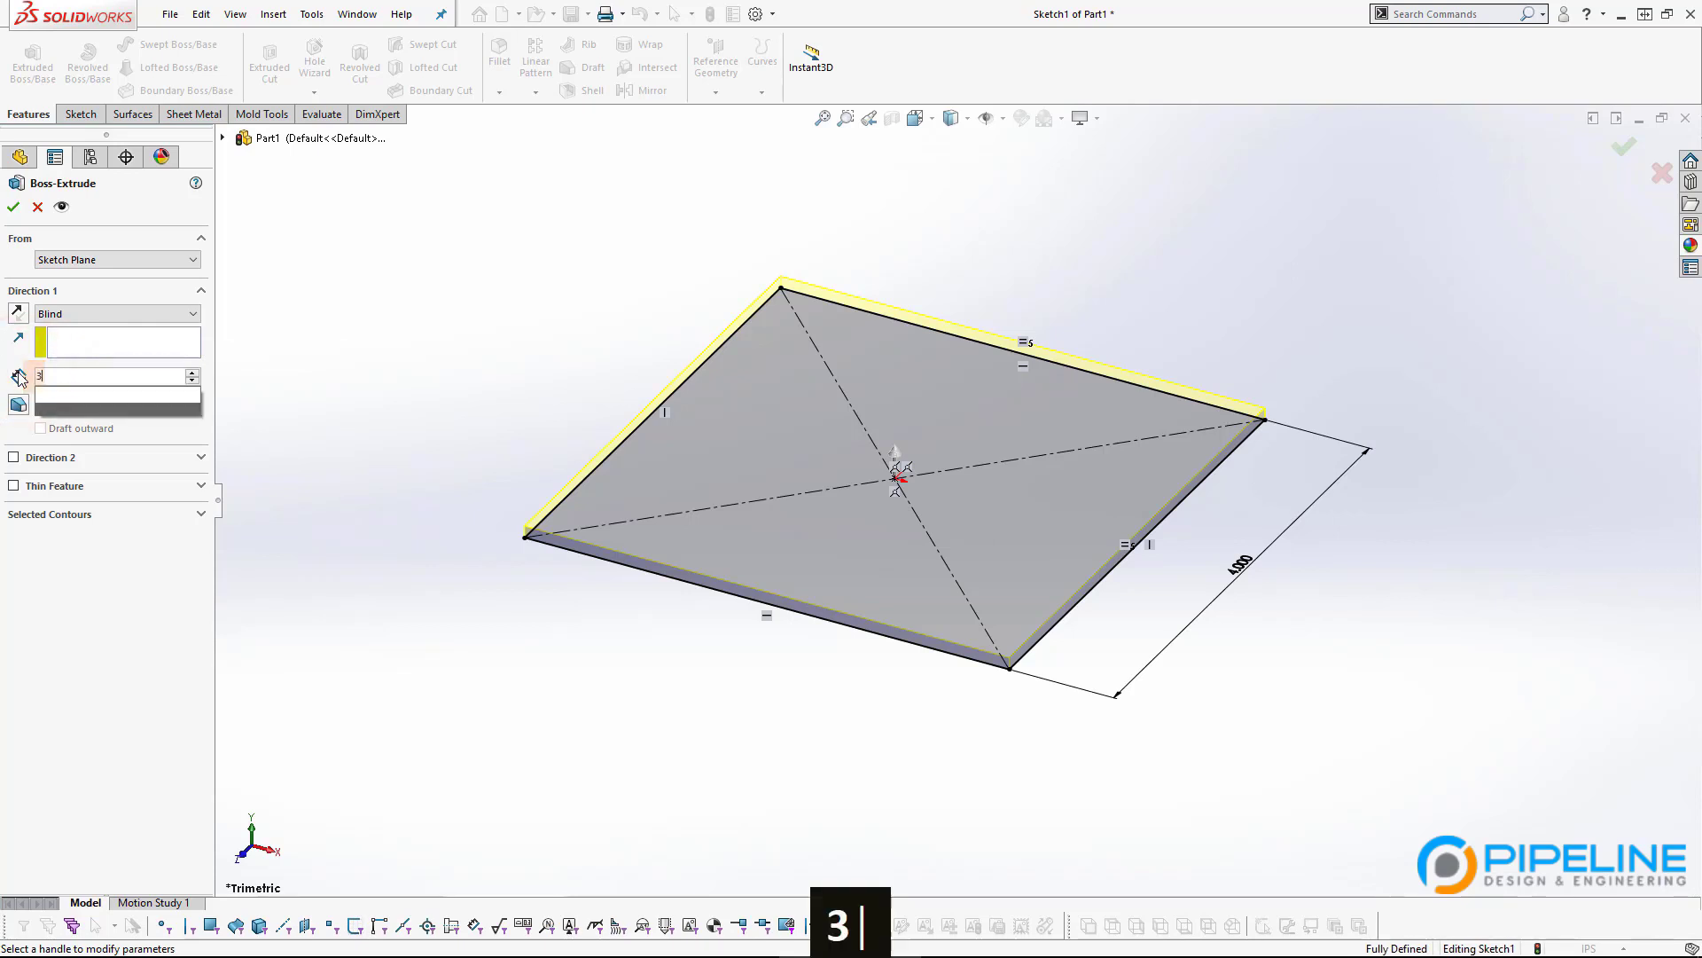
key(Return)
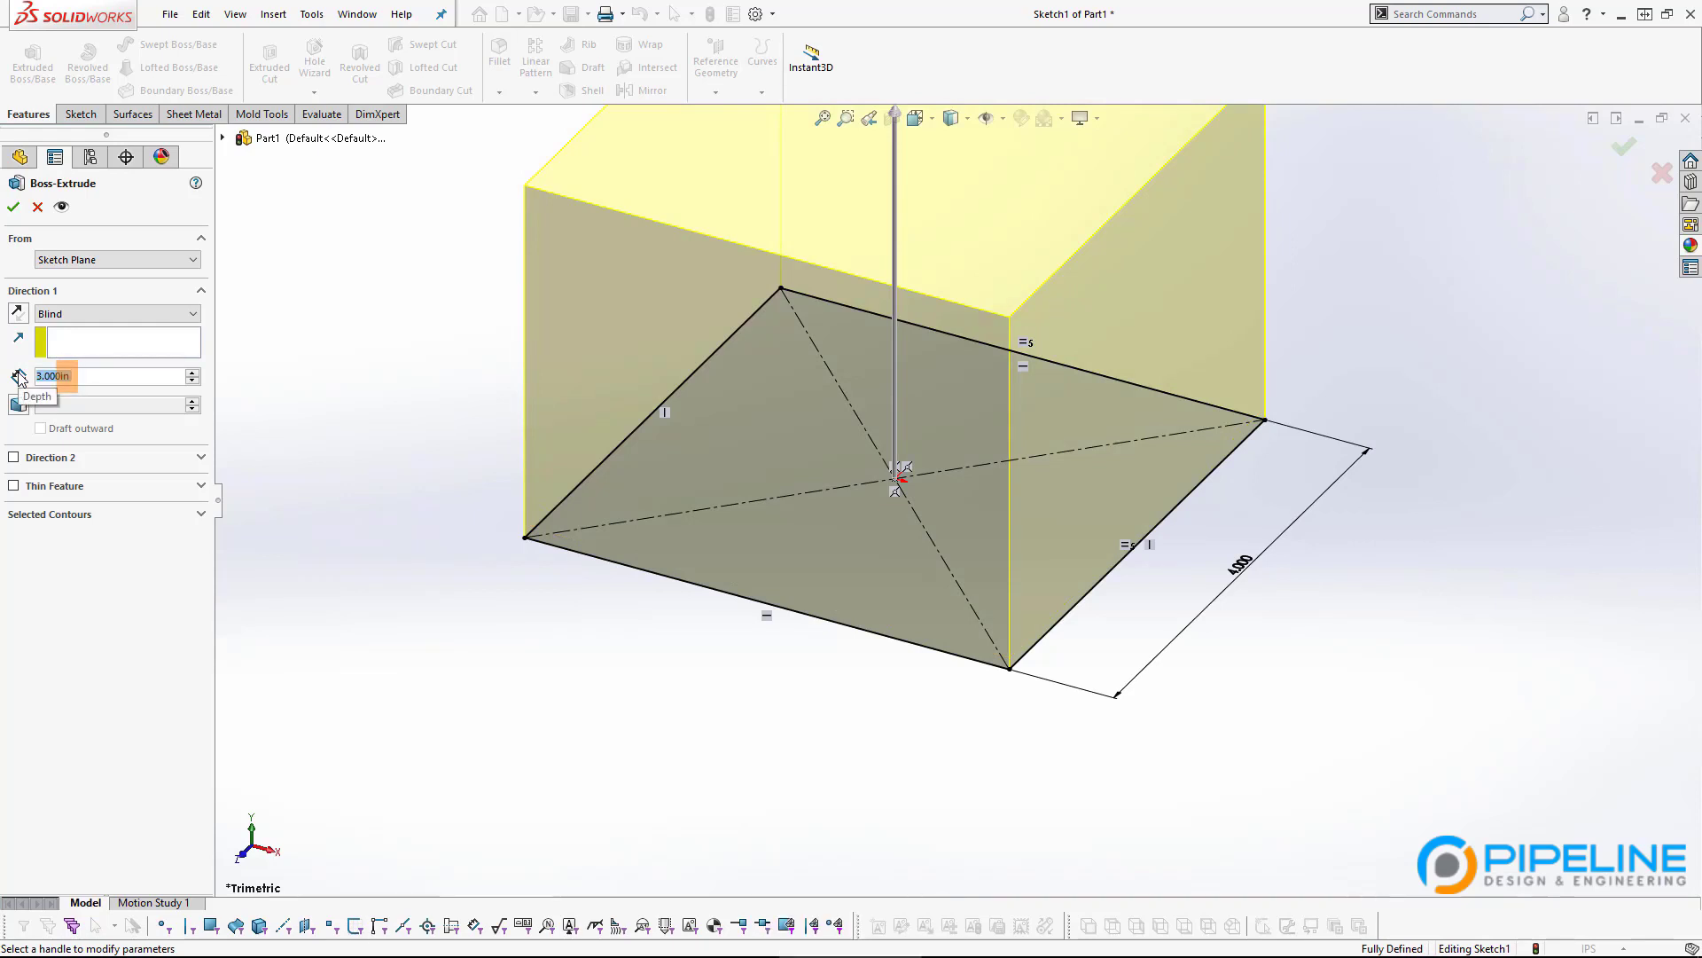
click(13, 208)
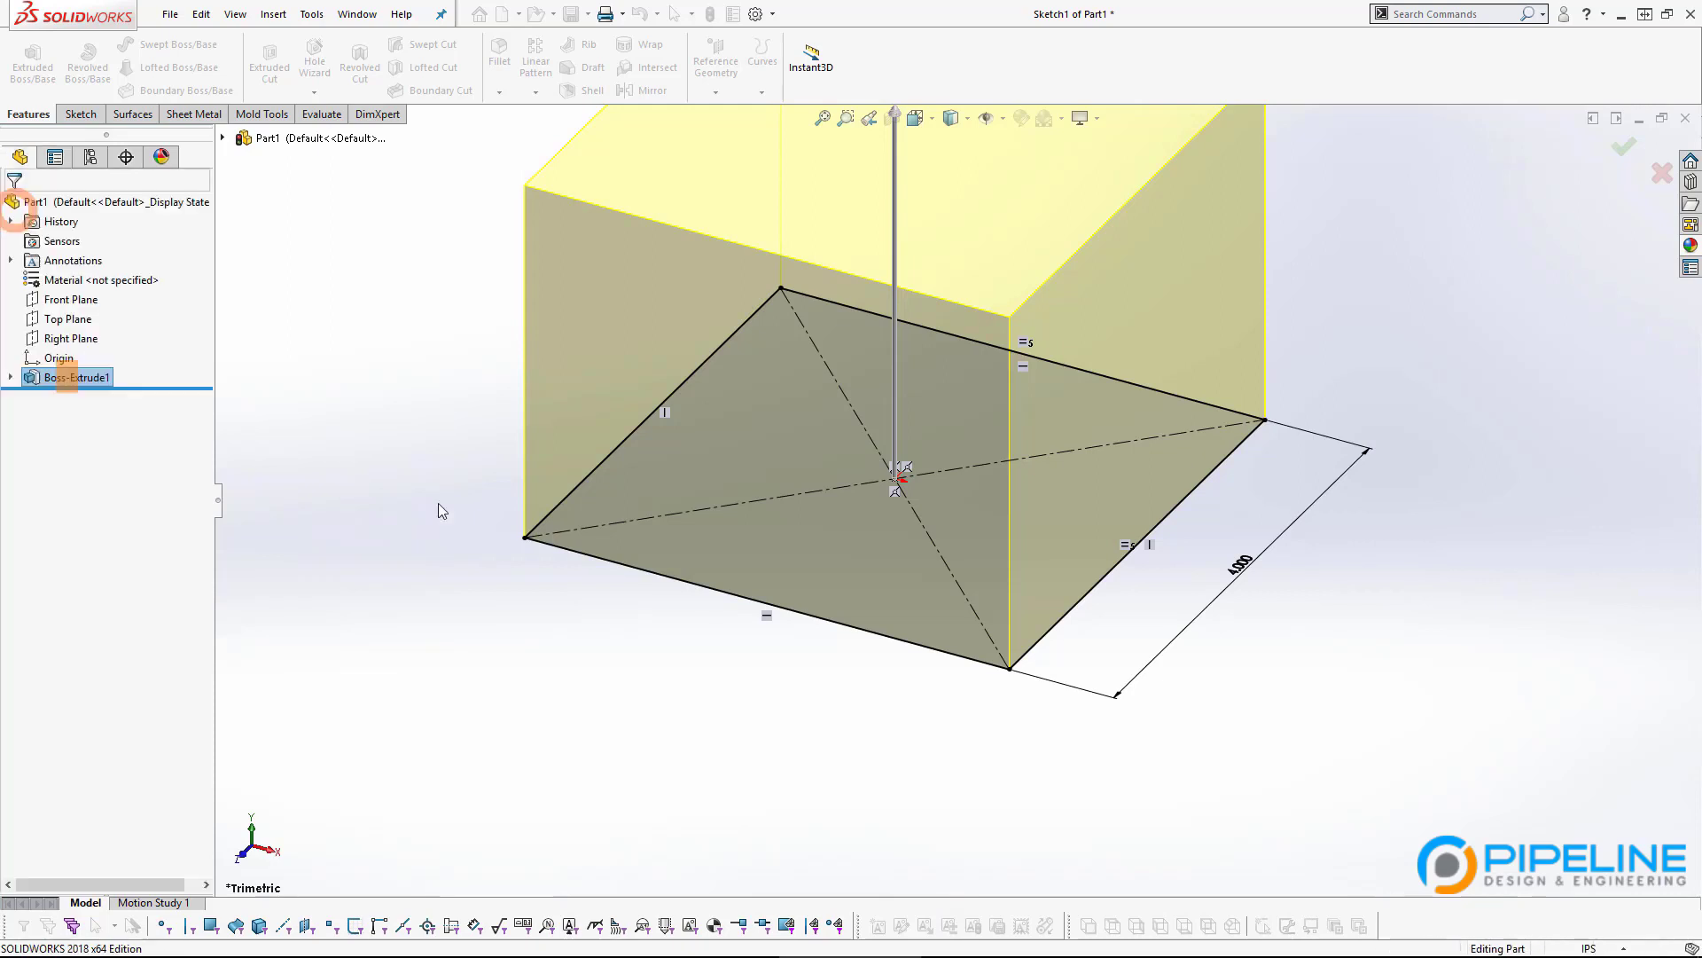
Save the part as Coaster Holder in the Lesson 3 CAD folder.
scroll(825, 321, up, 3)
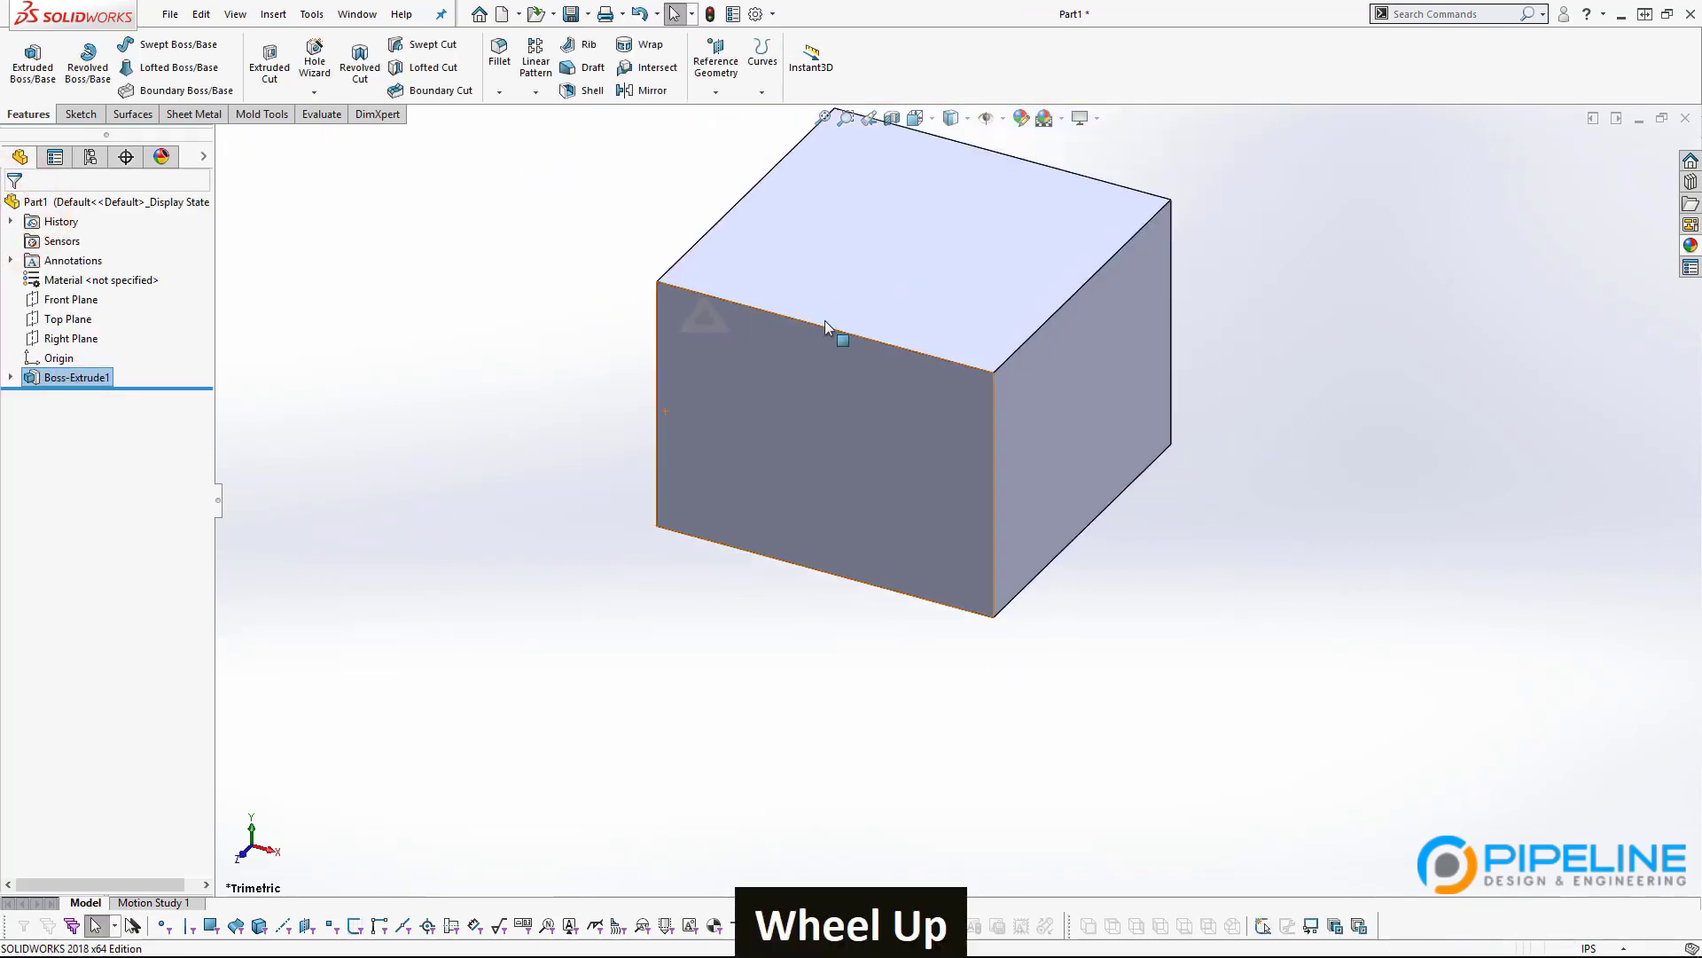
ctrl+middle_drag(961, 182, 995, 306)
ctrl+scroll(995, 309, down, 2)
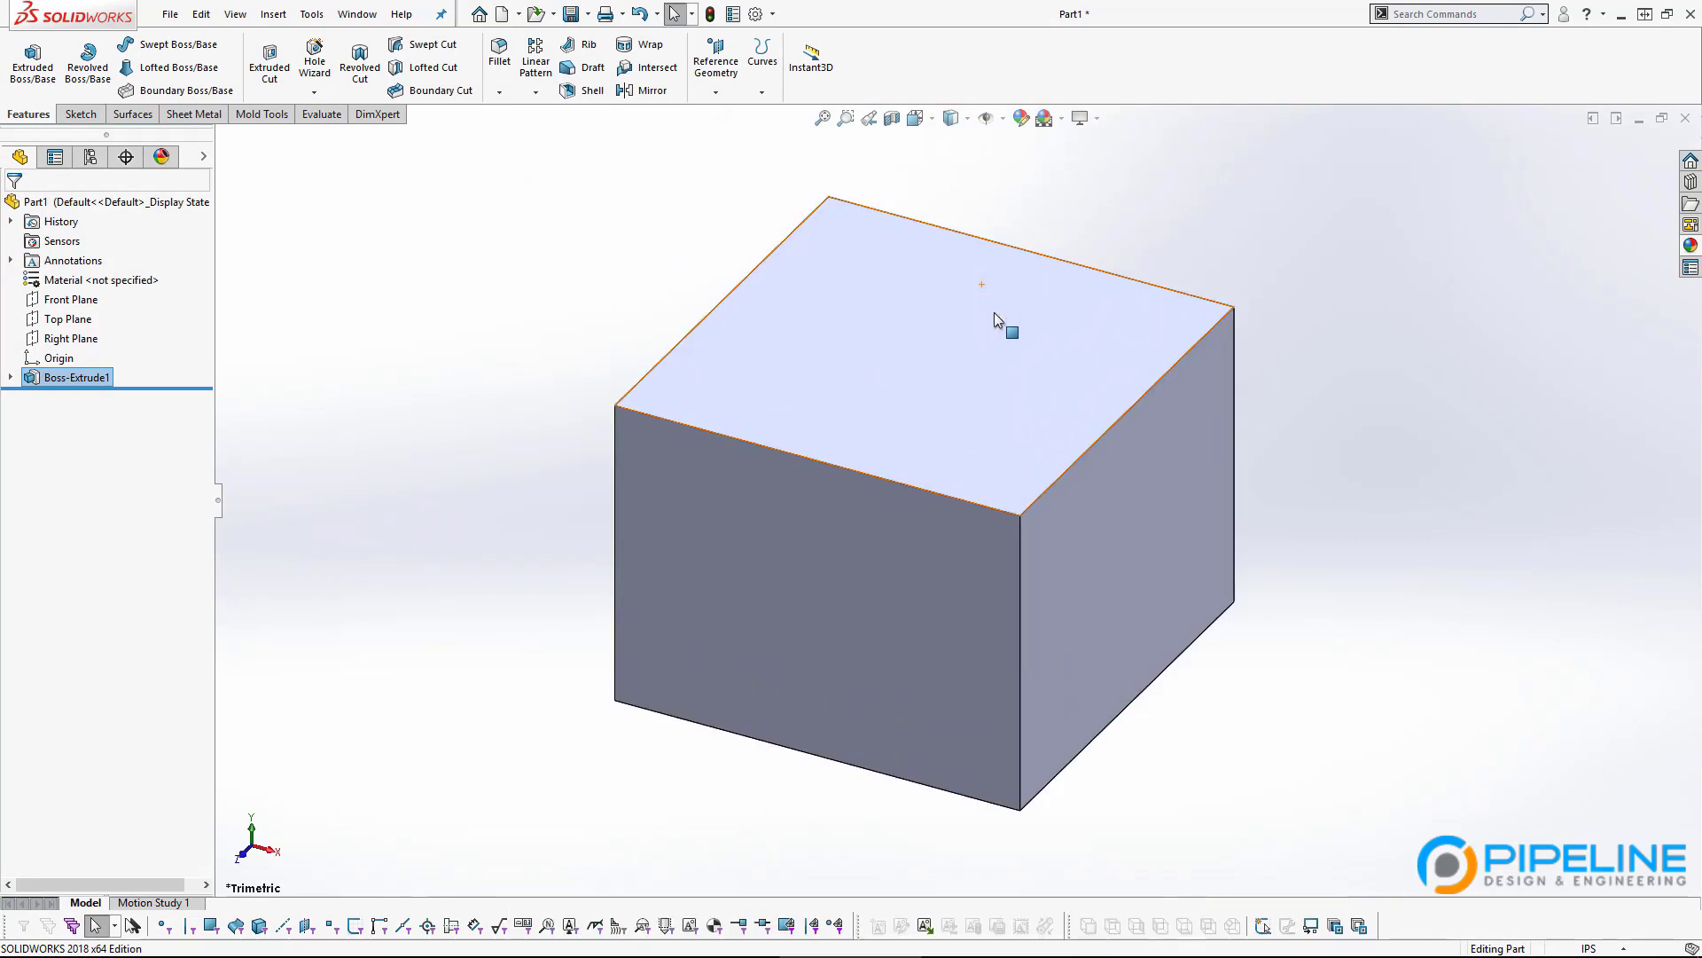
key(ctrl+s)
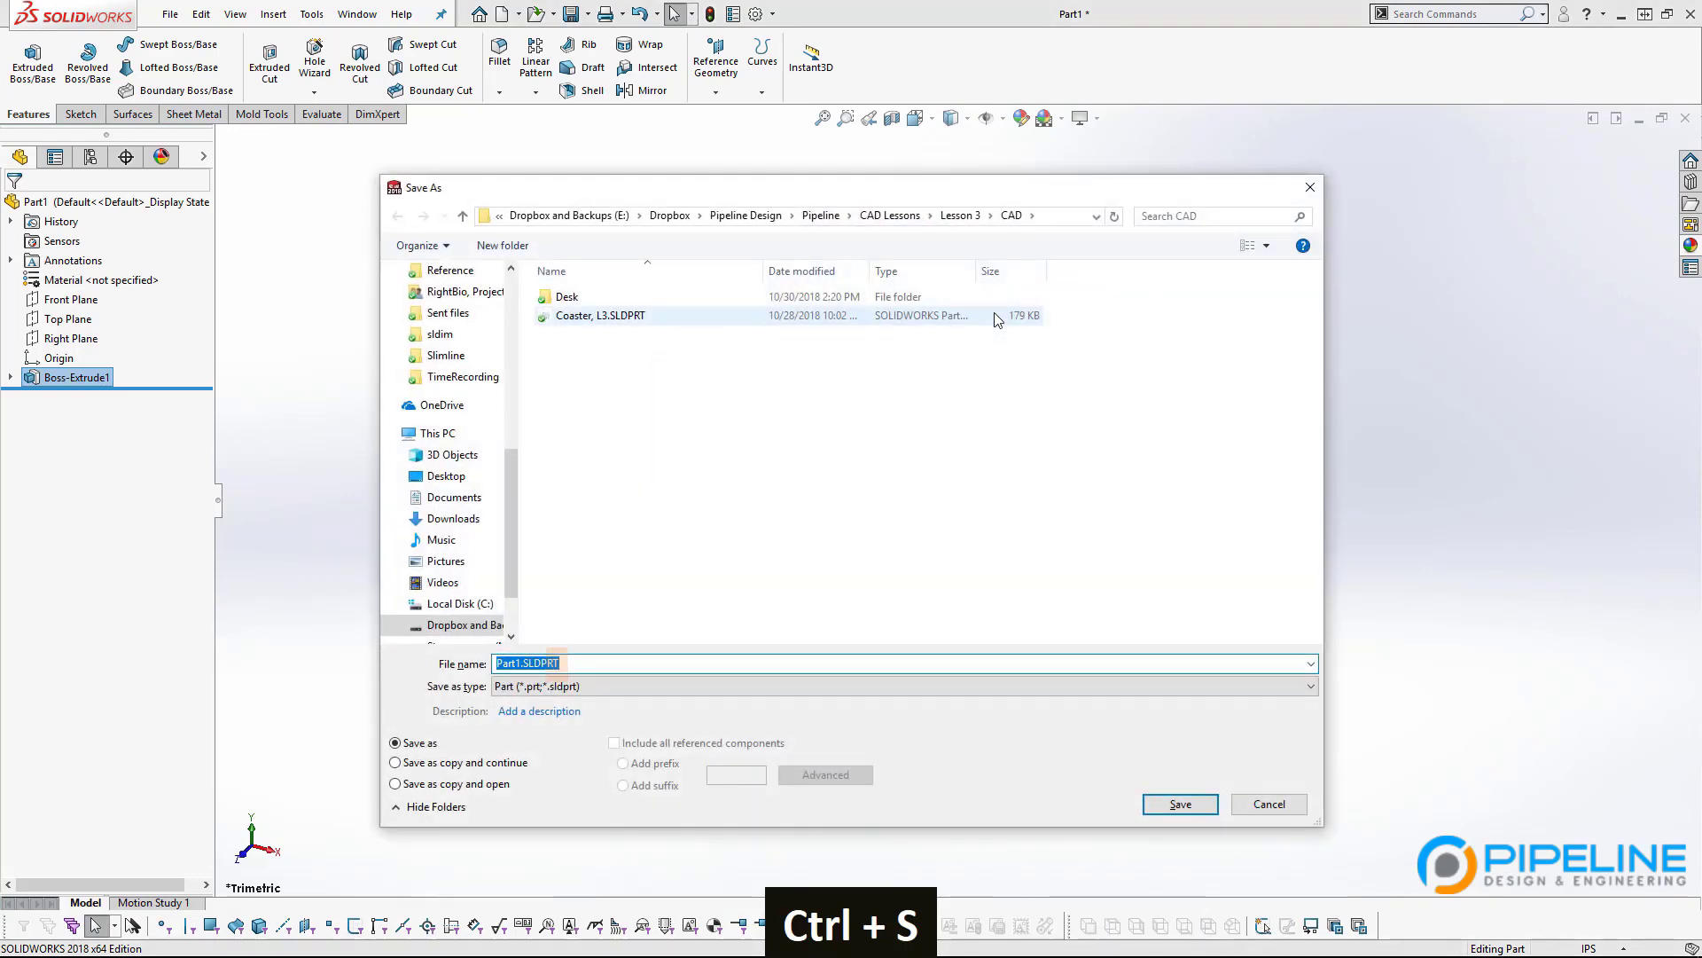
text(Coaster Holder)
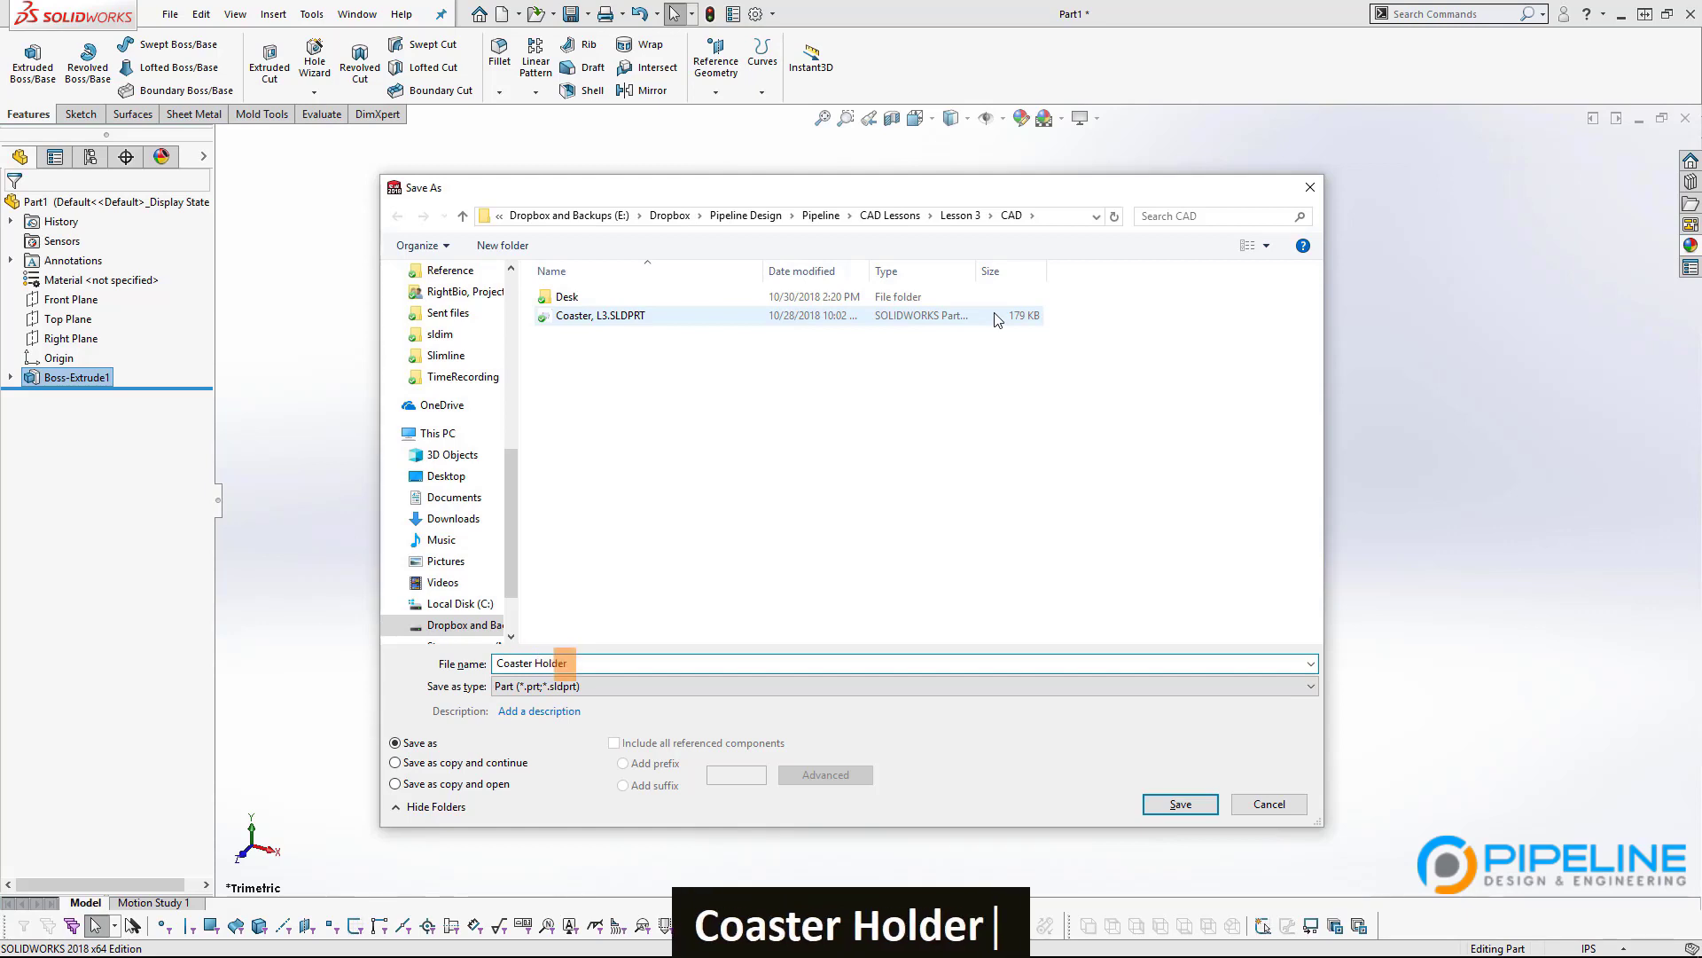
key(Return)
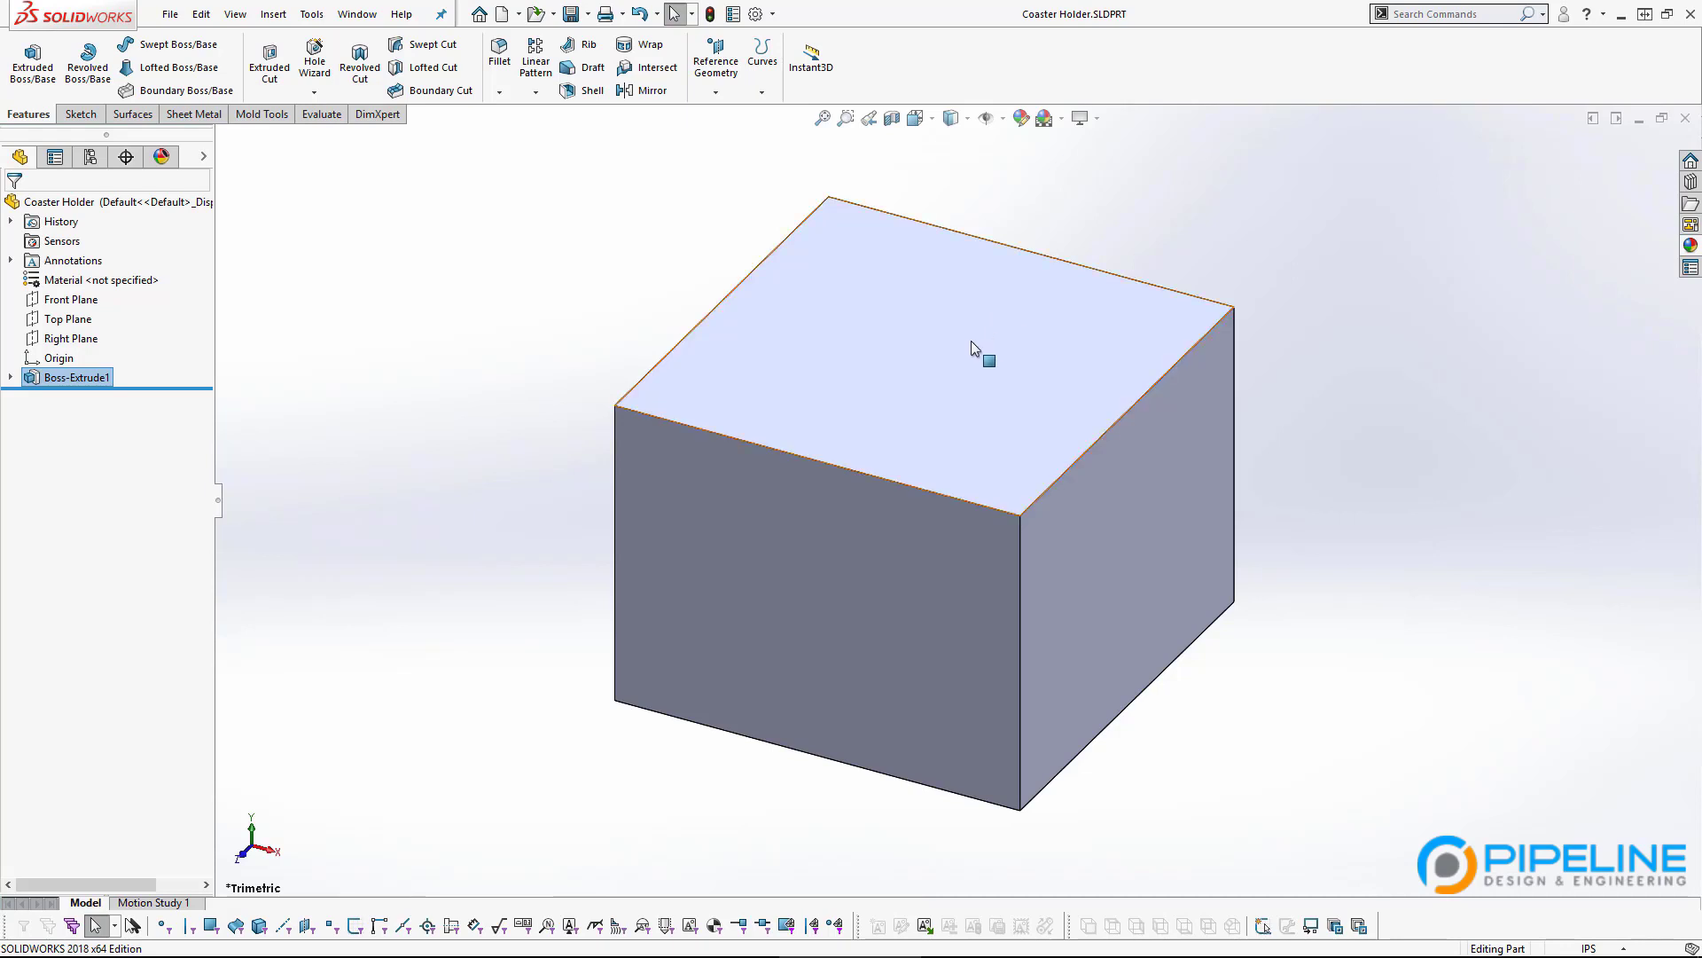
Switch to the Coaster, L3 part and check the diameter of the coaster's outer cylindrical face.
click(906, 416)
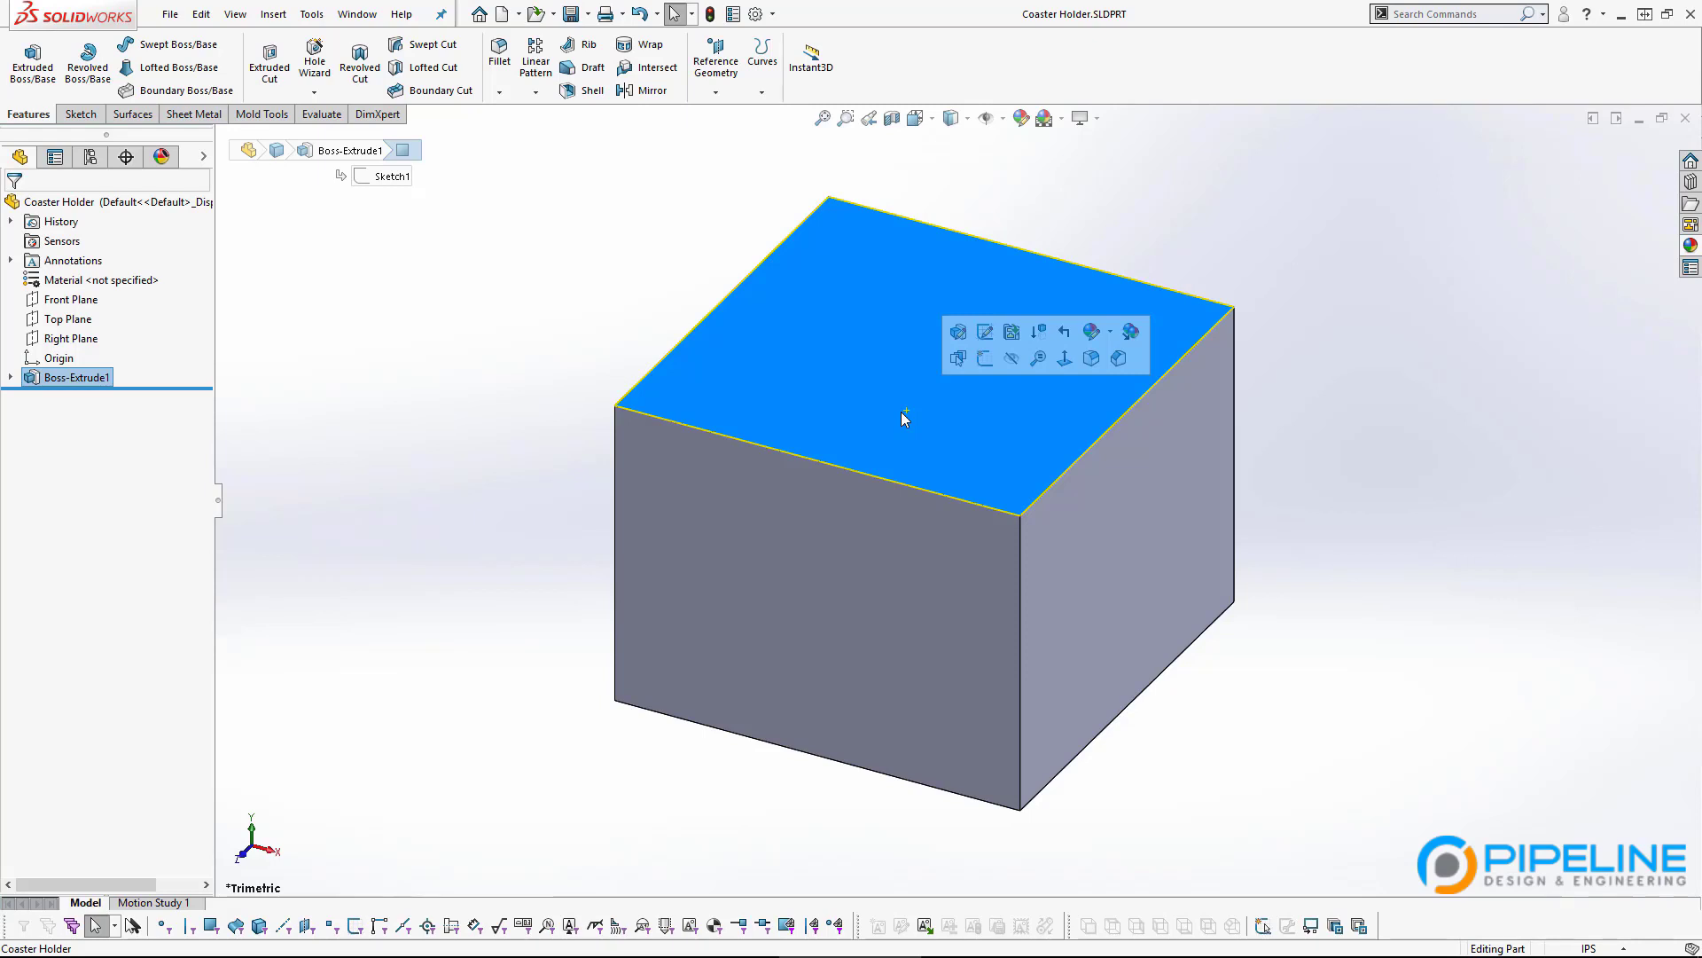
click(462, 335)
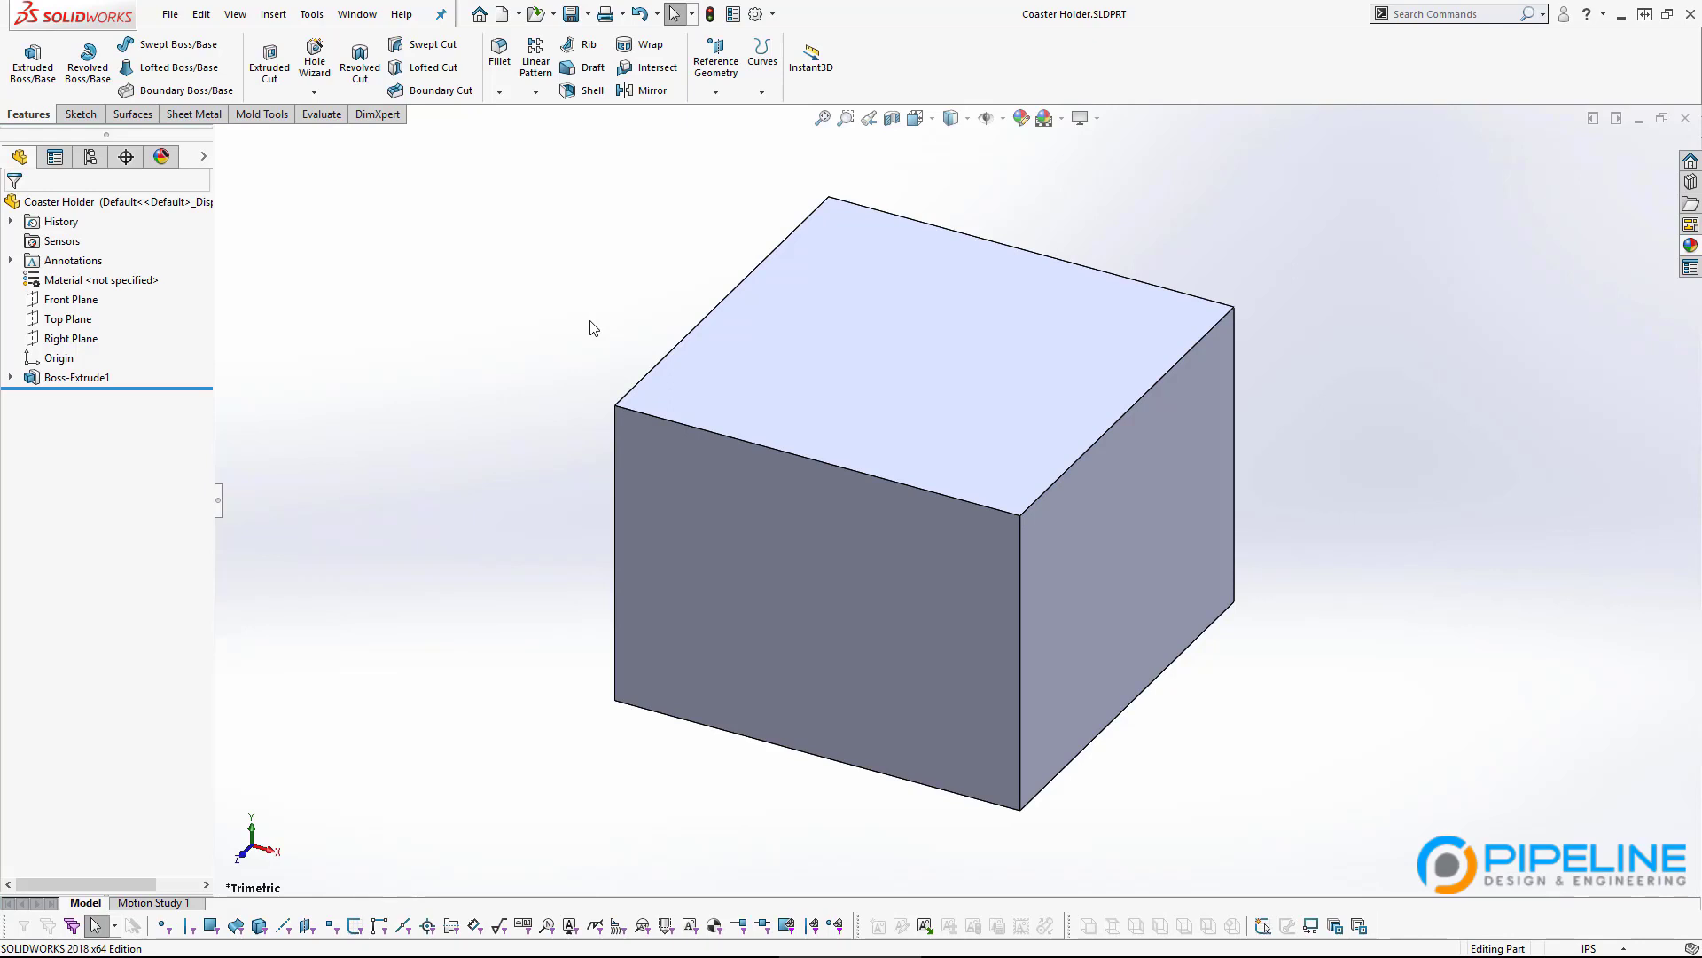
click(358, 15)
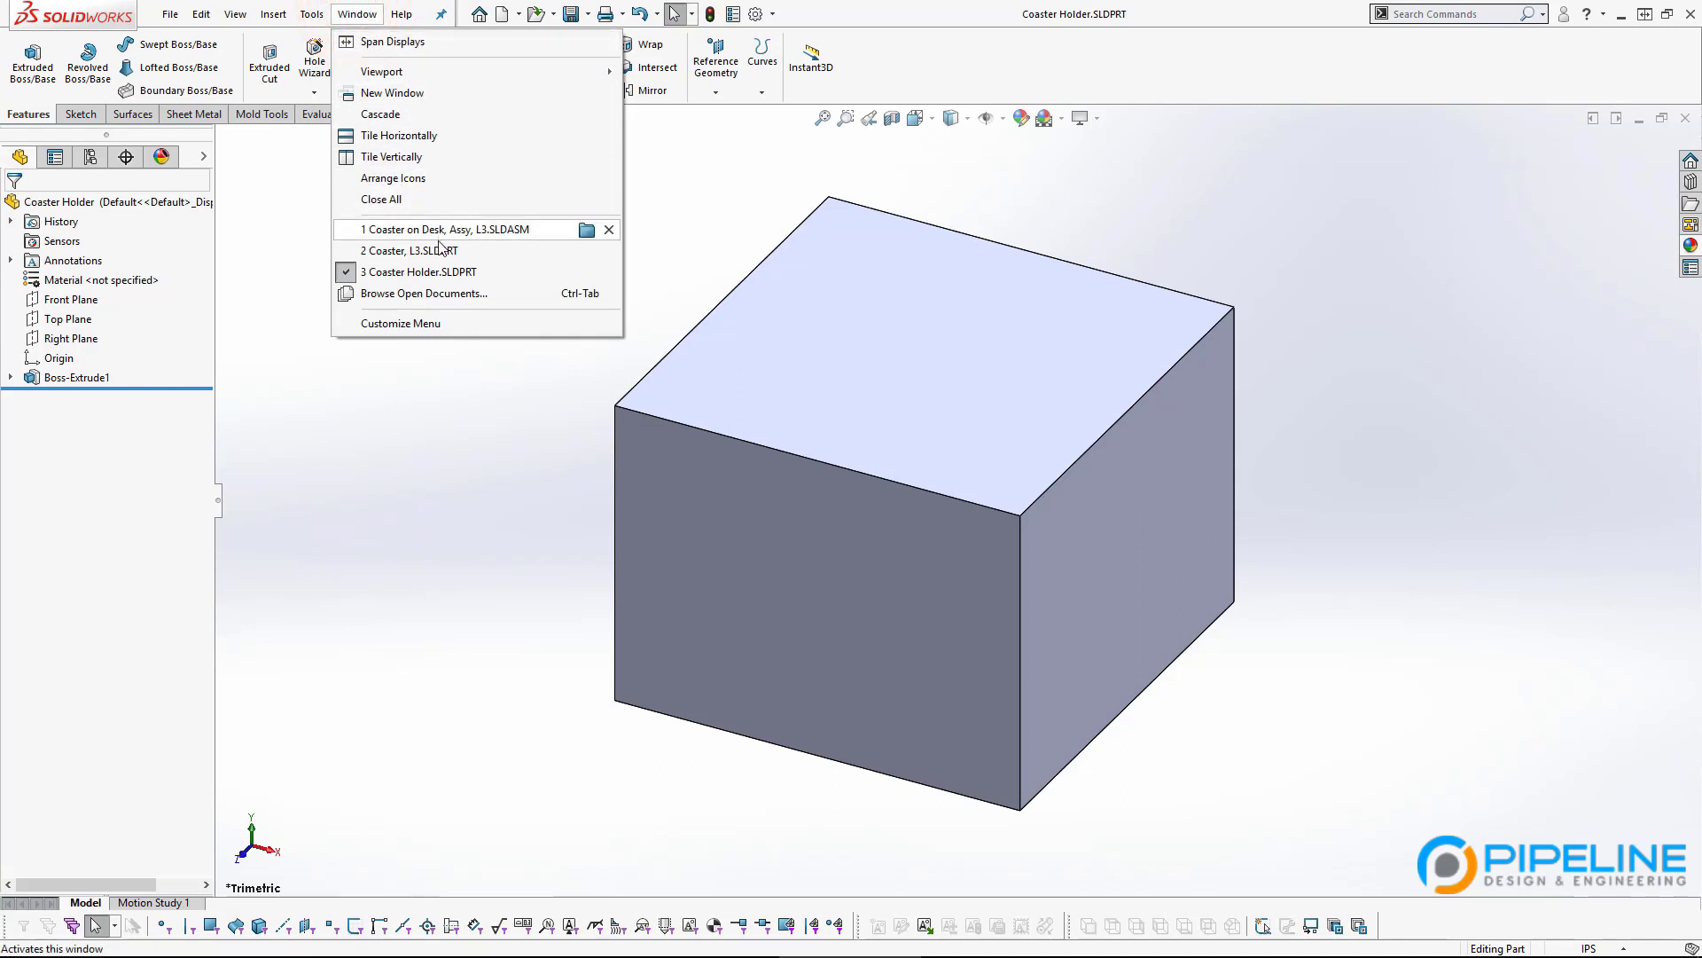
mouse_move(437, 232)
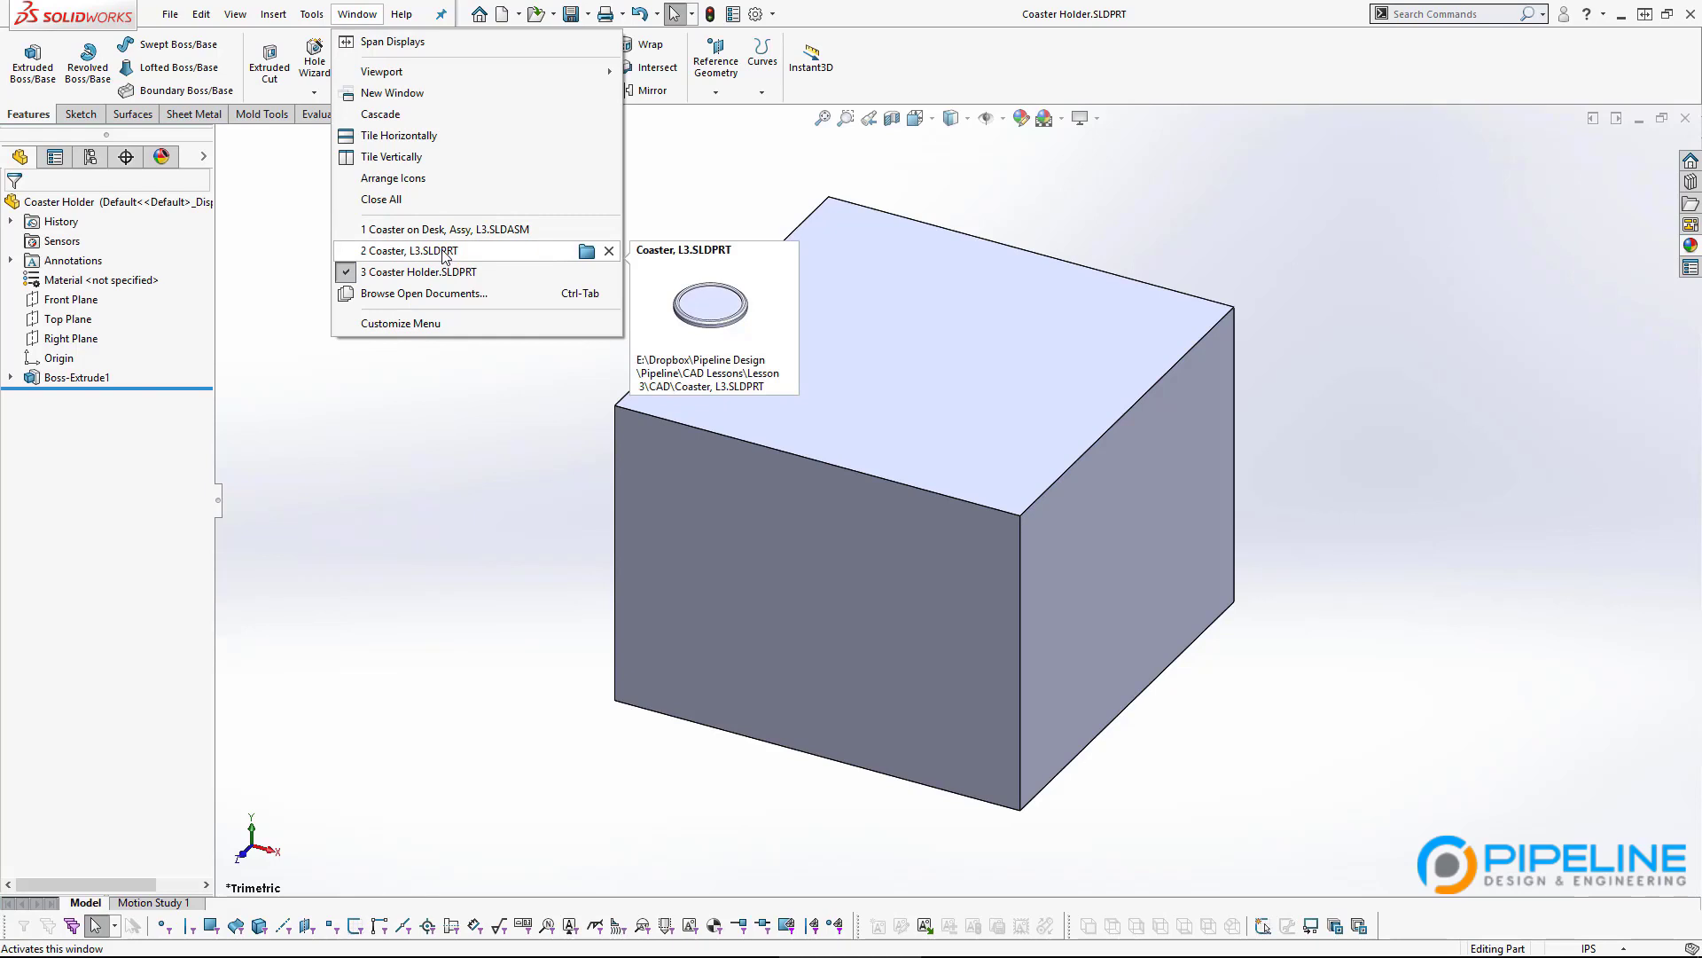
click(443, 252)
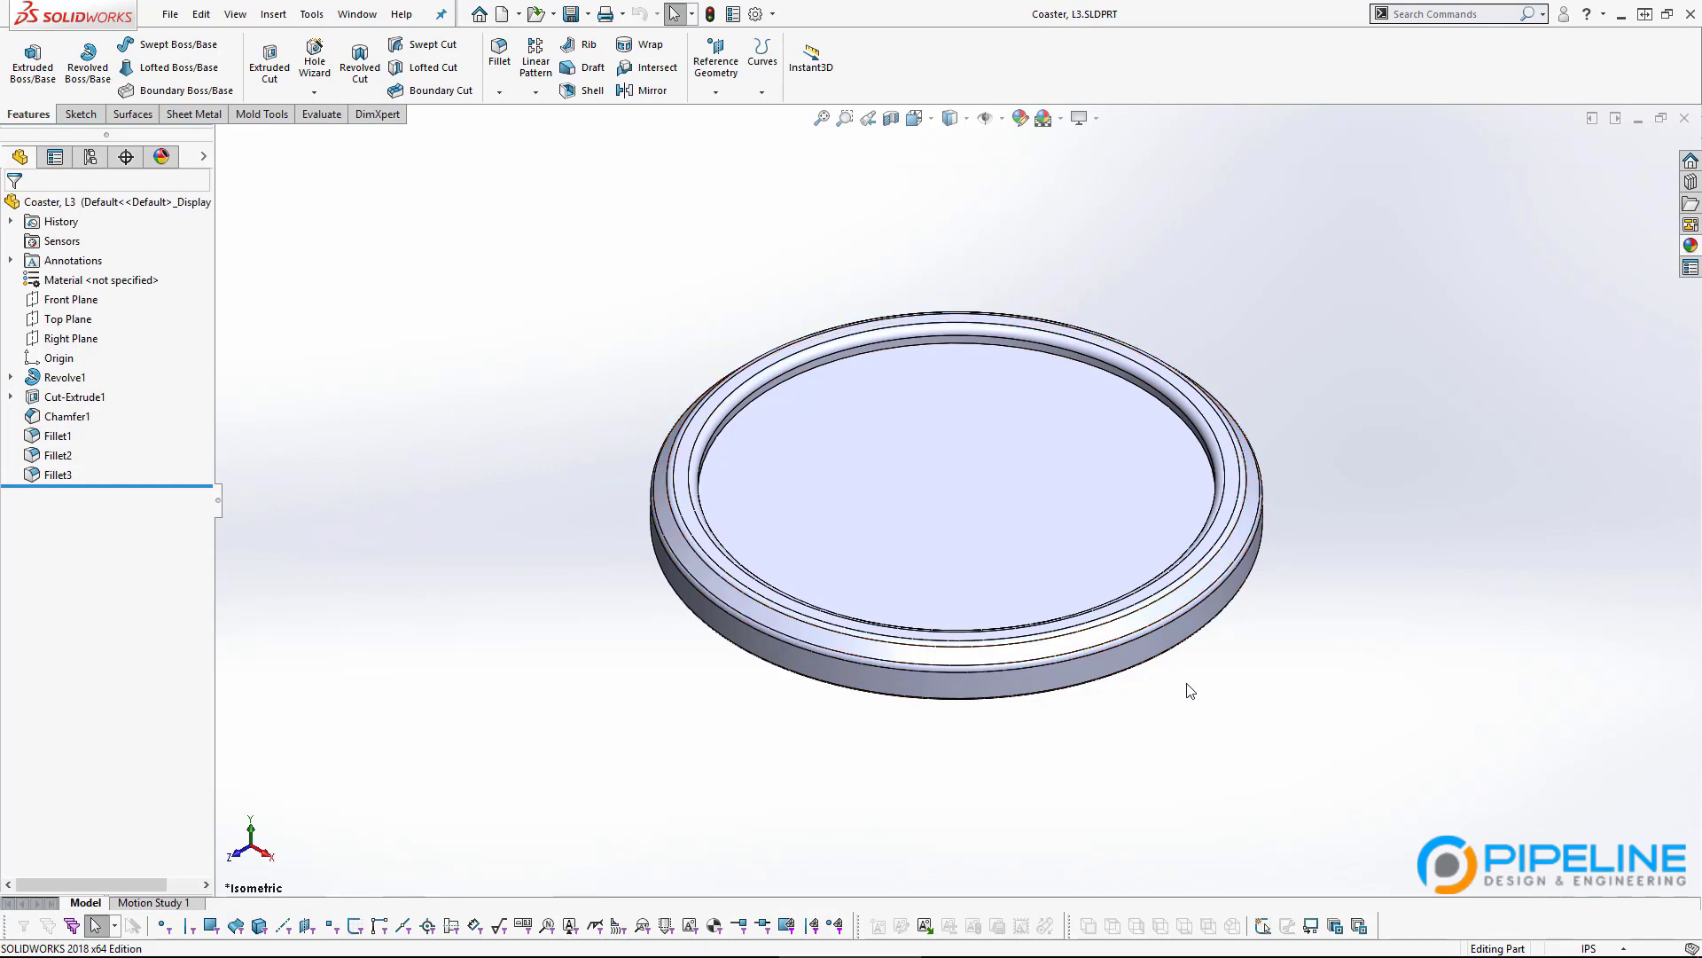
click(1171, 640)
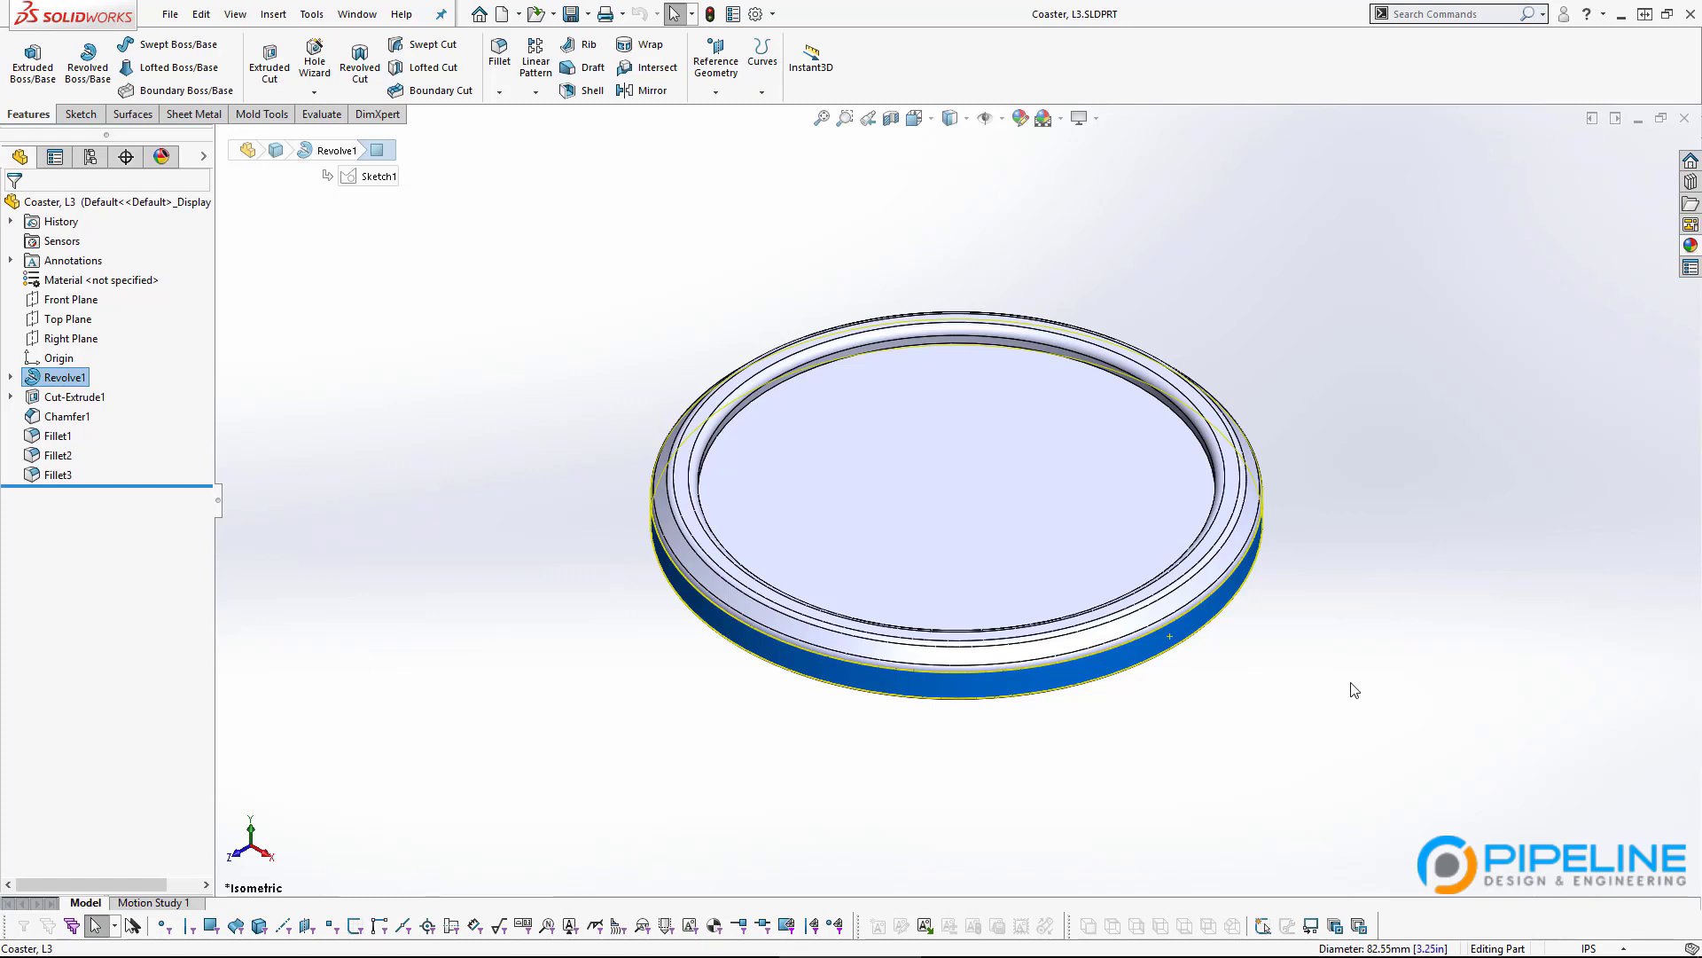
click(557, 530)
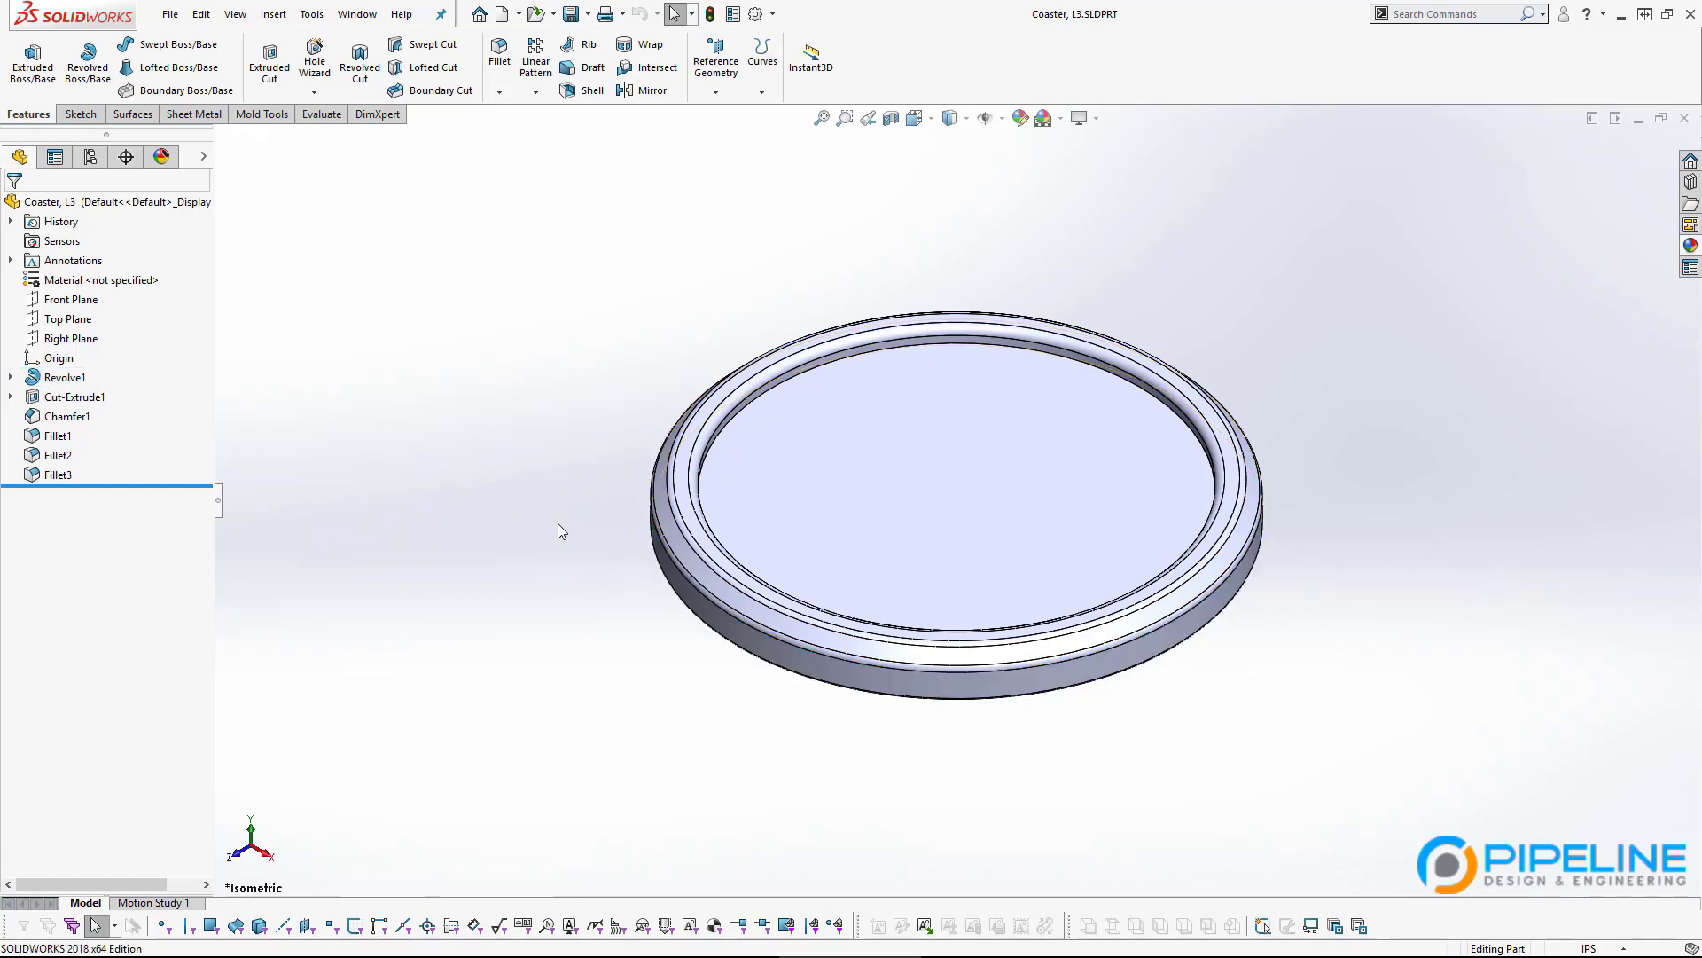
Cycle between the open Coaster, L3 and Coaster Holder documents, ending on the Coaster Holder part.
click(357, 14)
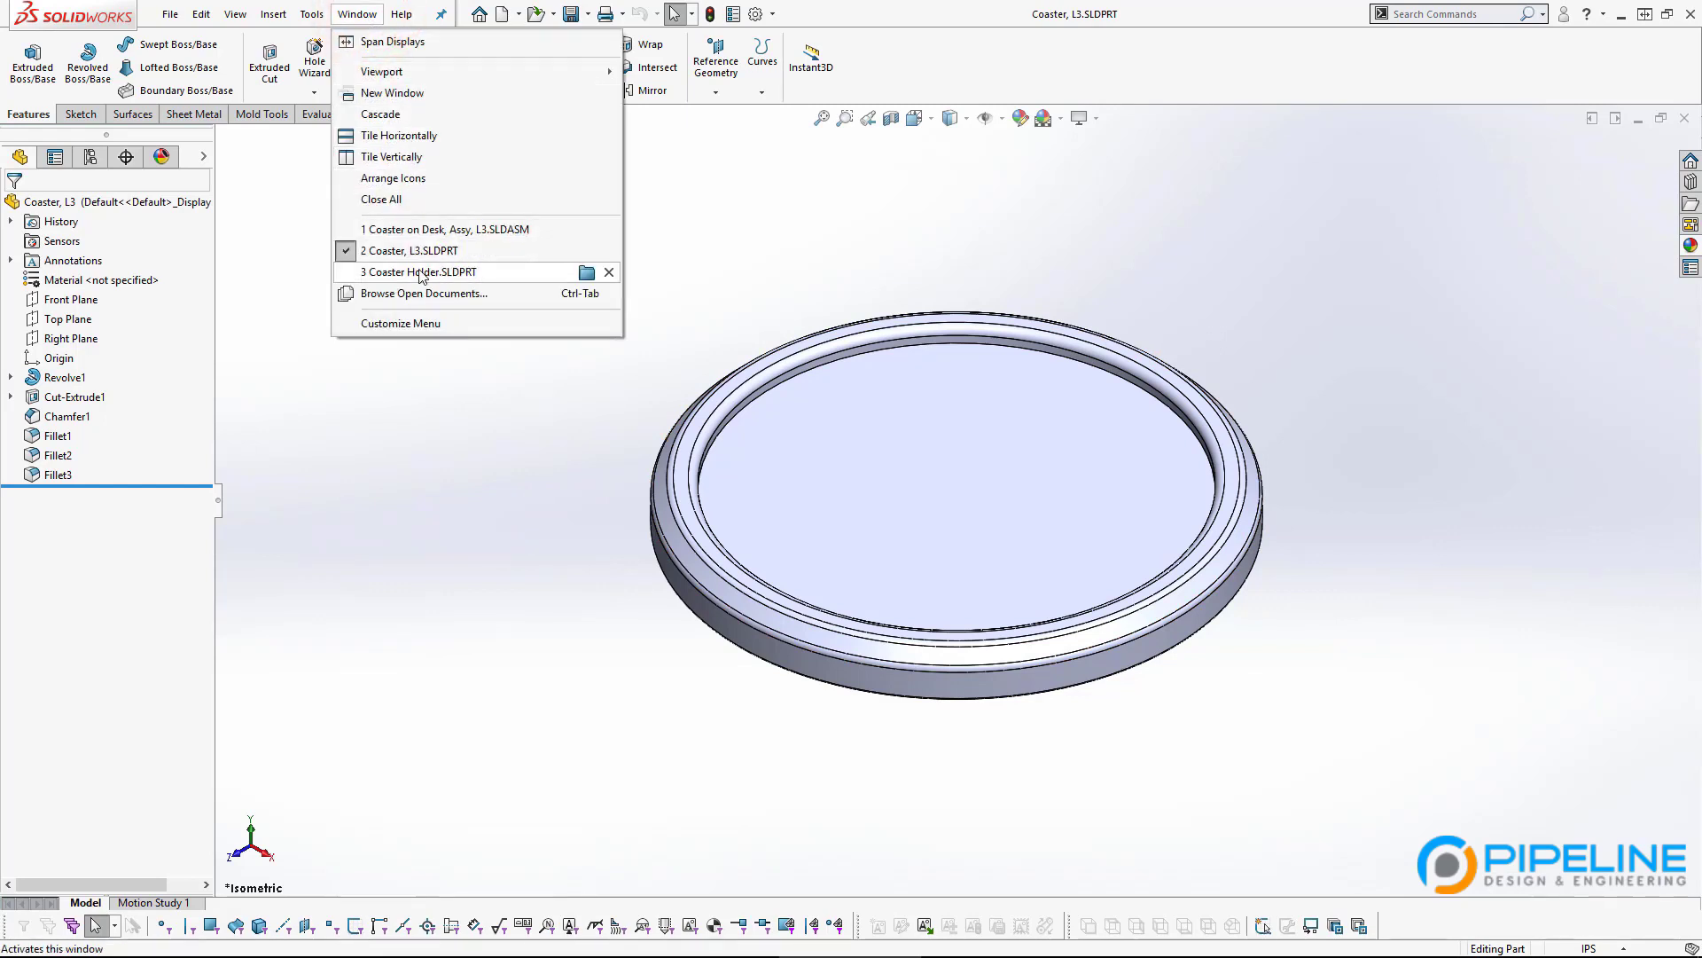
mouse_move(422, 278)
click(454, 524)
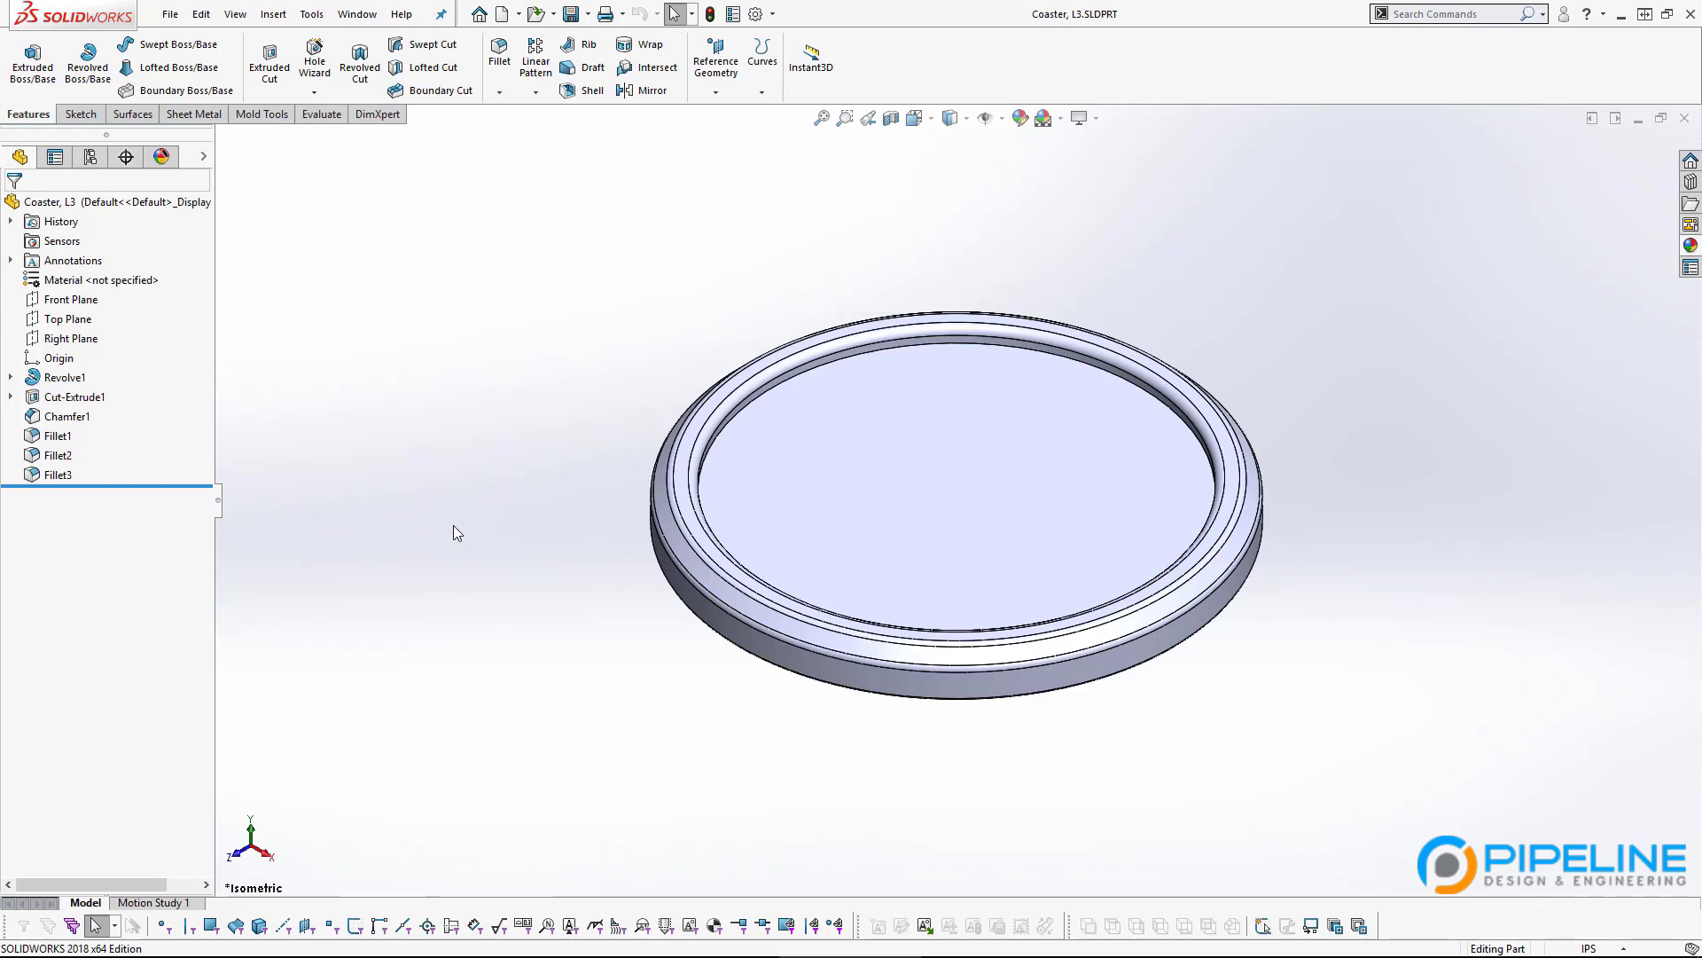
key(ctrl+Tab)
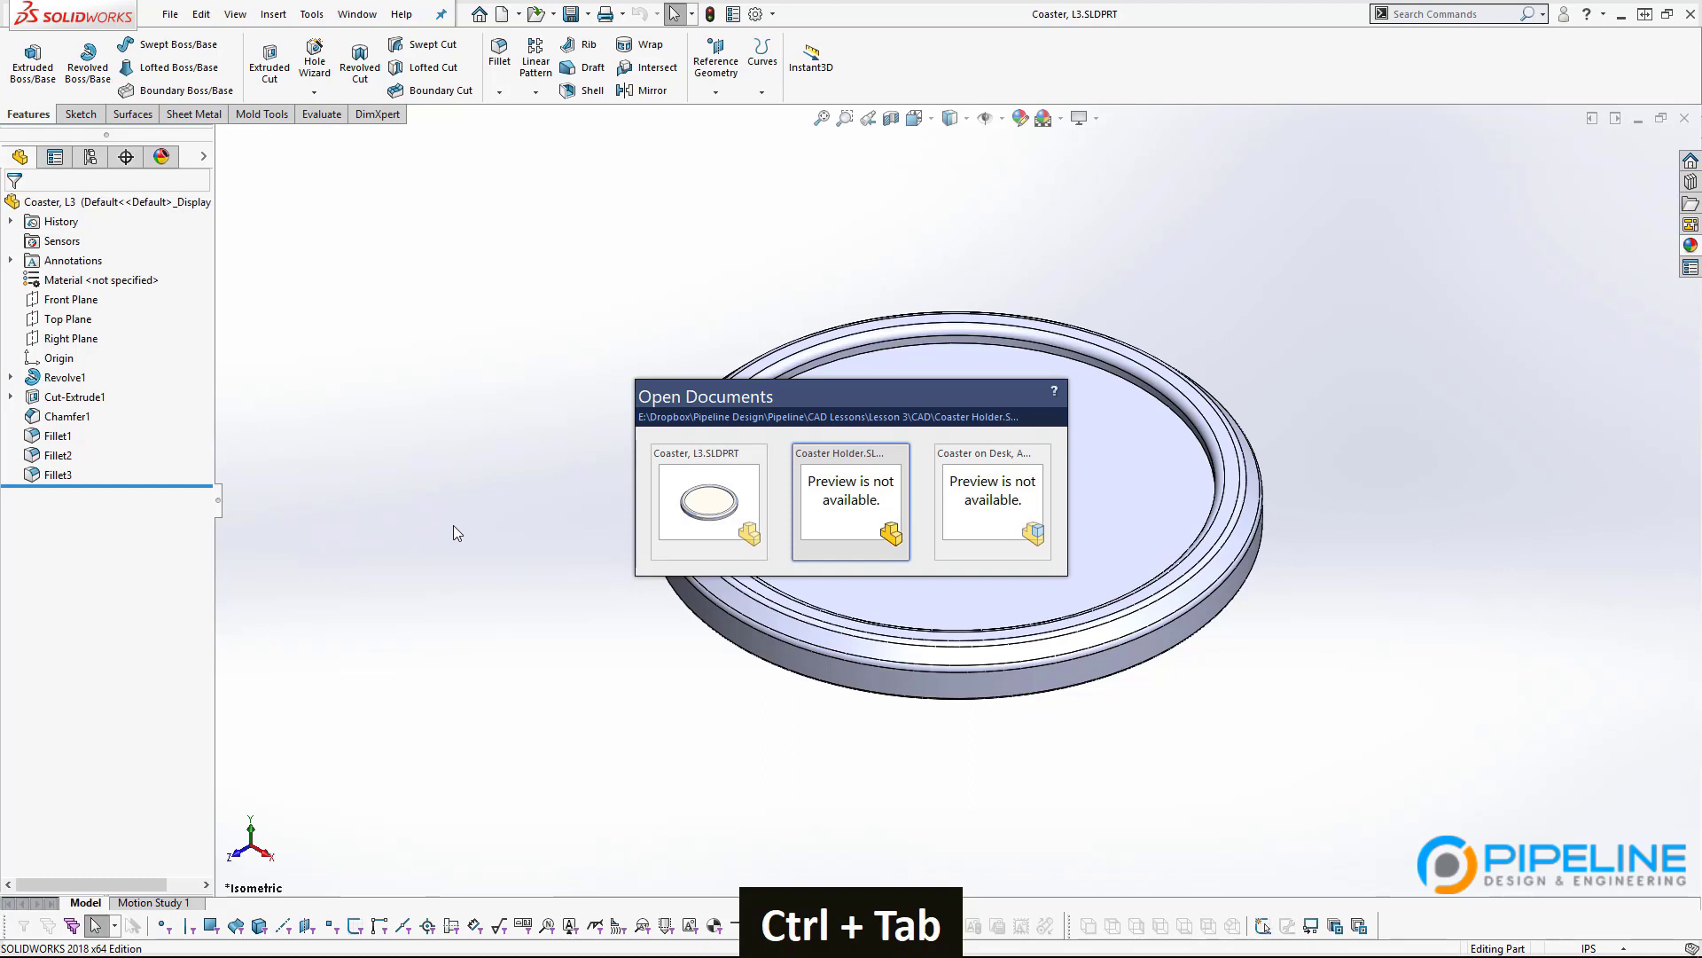
key(ctrl+Tab)
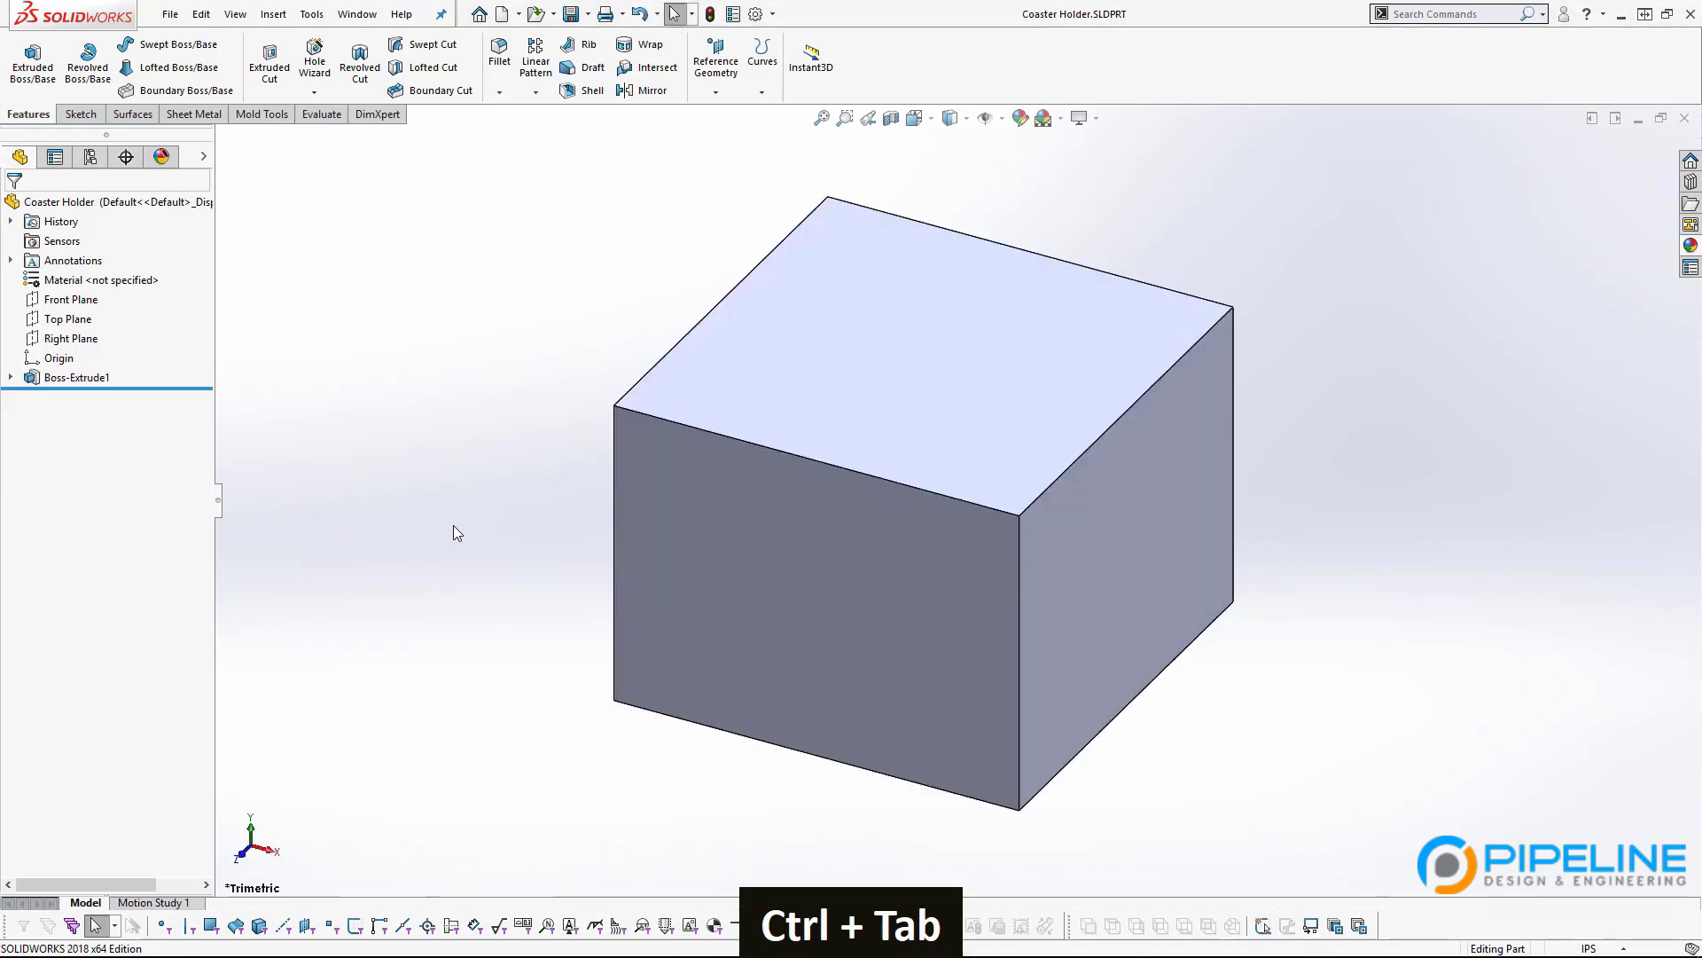
key(ctrl+Tab)
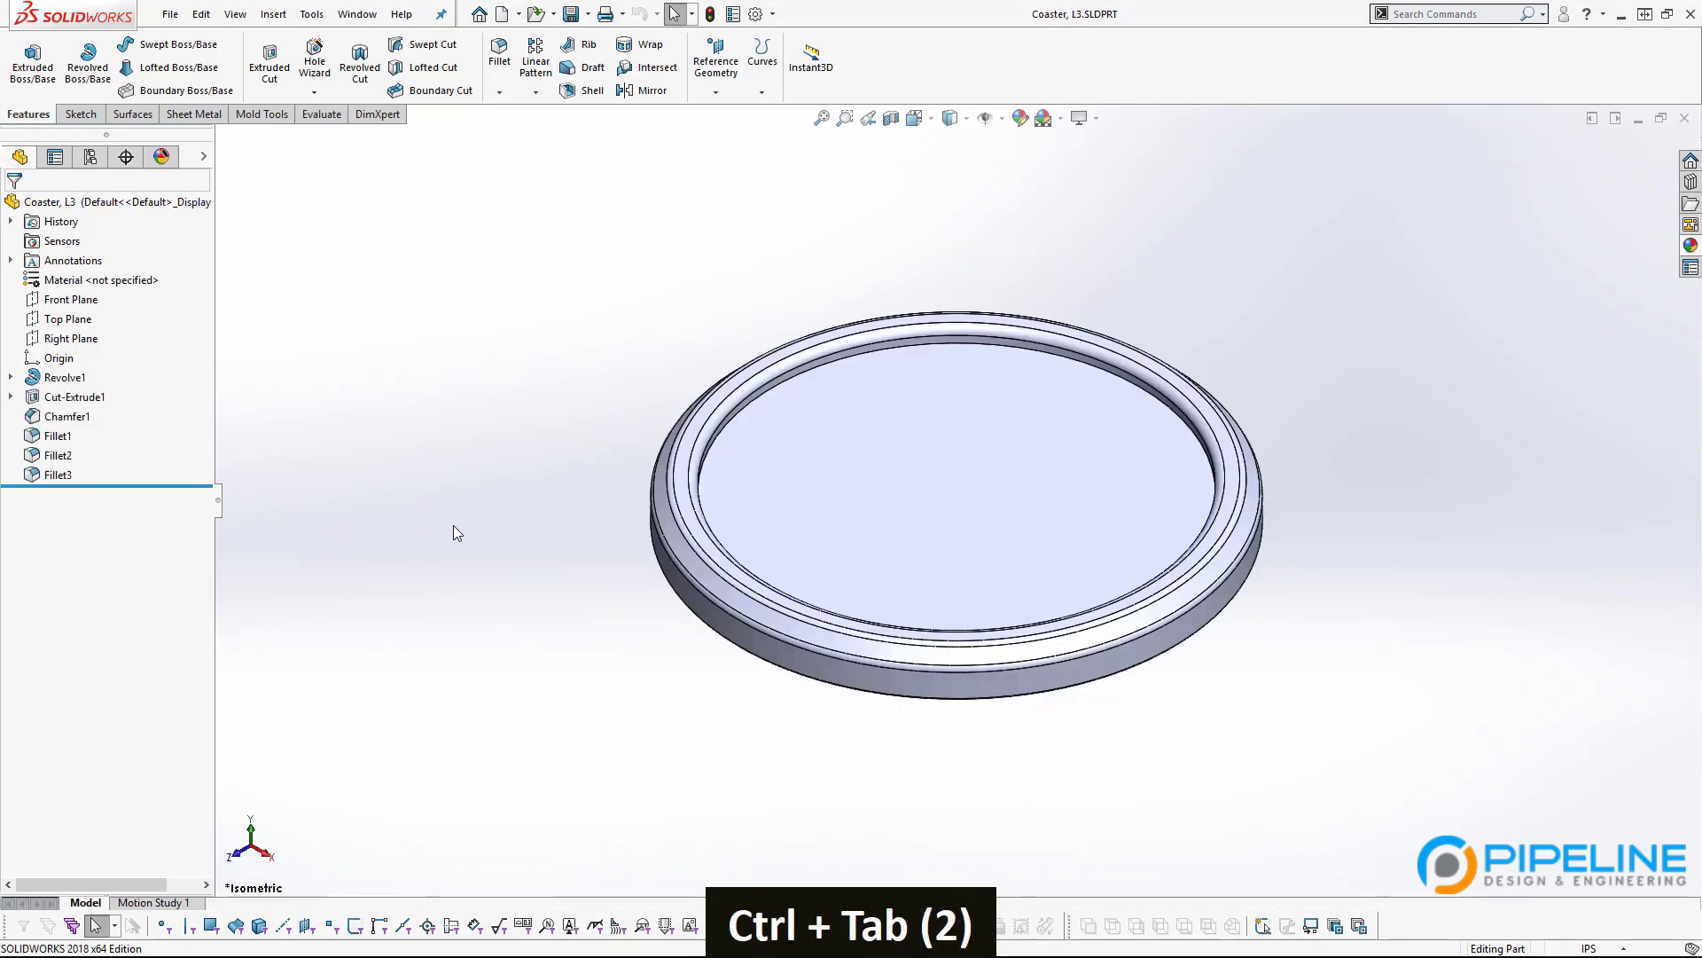
key(ctrl+Tab)
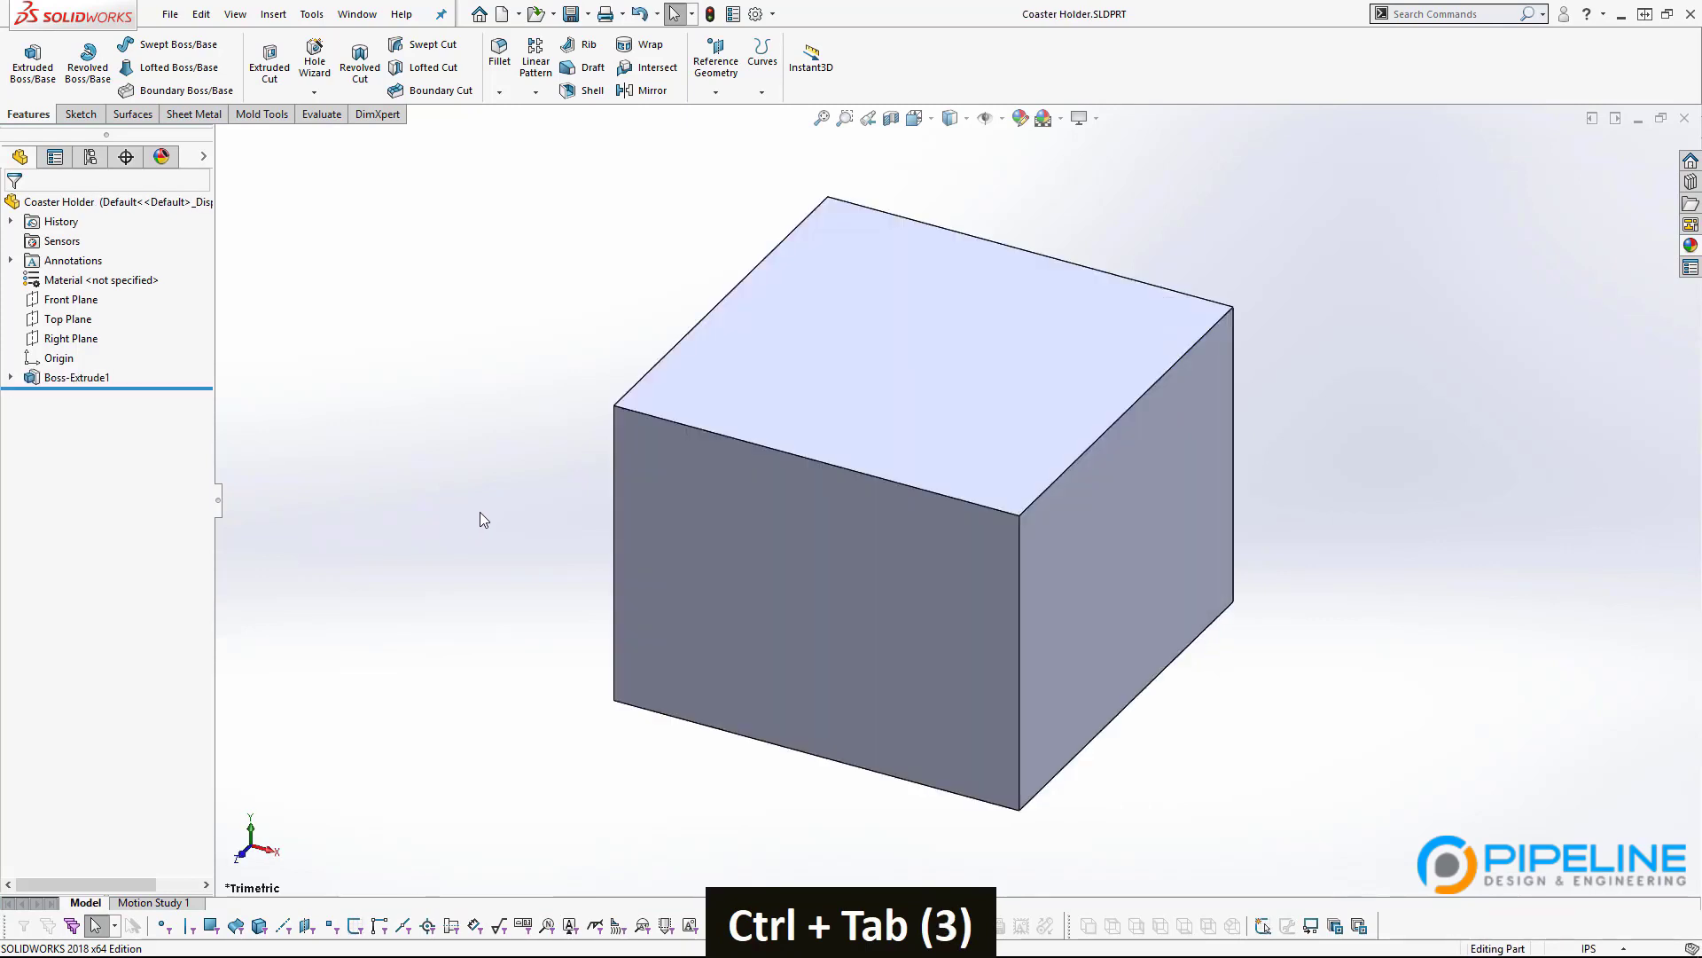
click(361, 16)
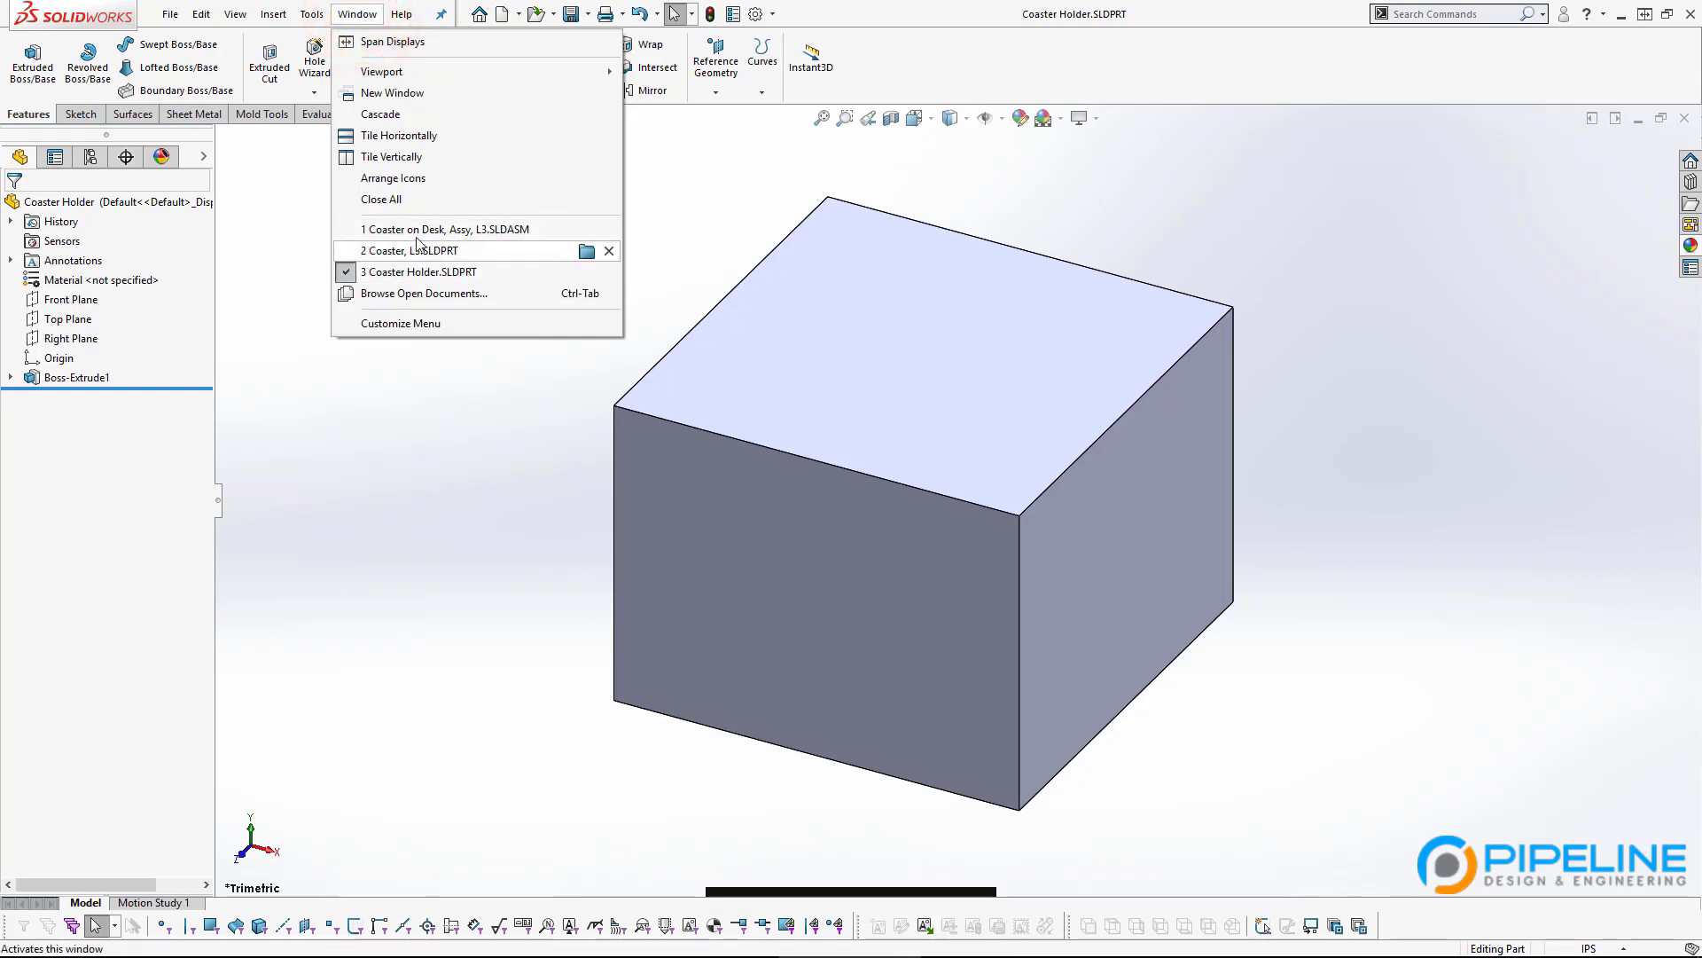
click(445, 492)
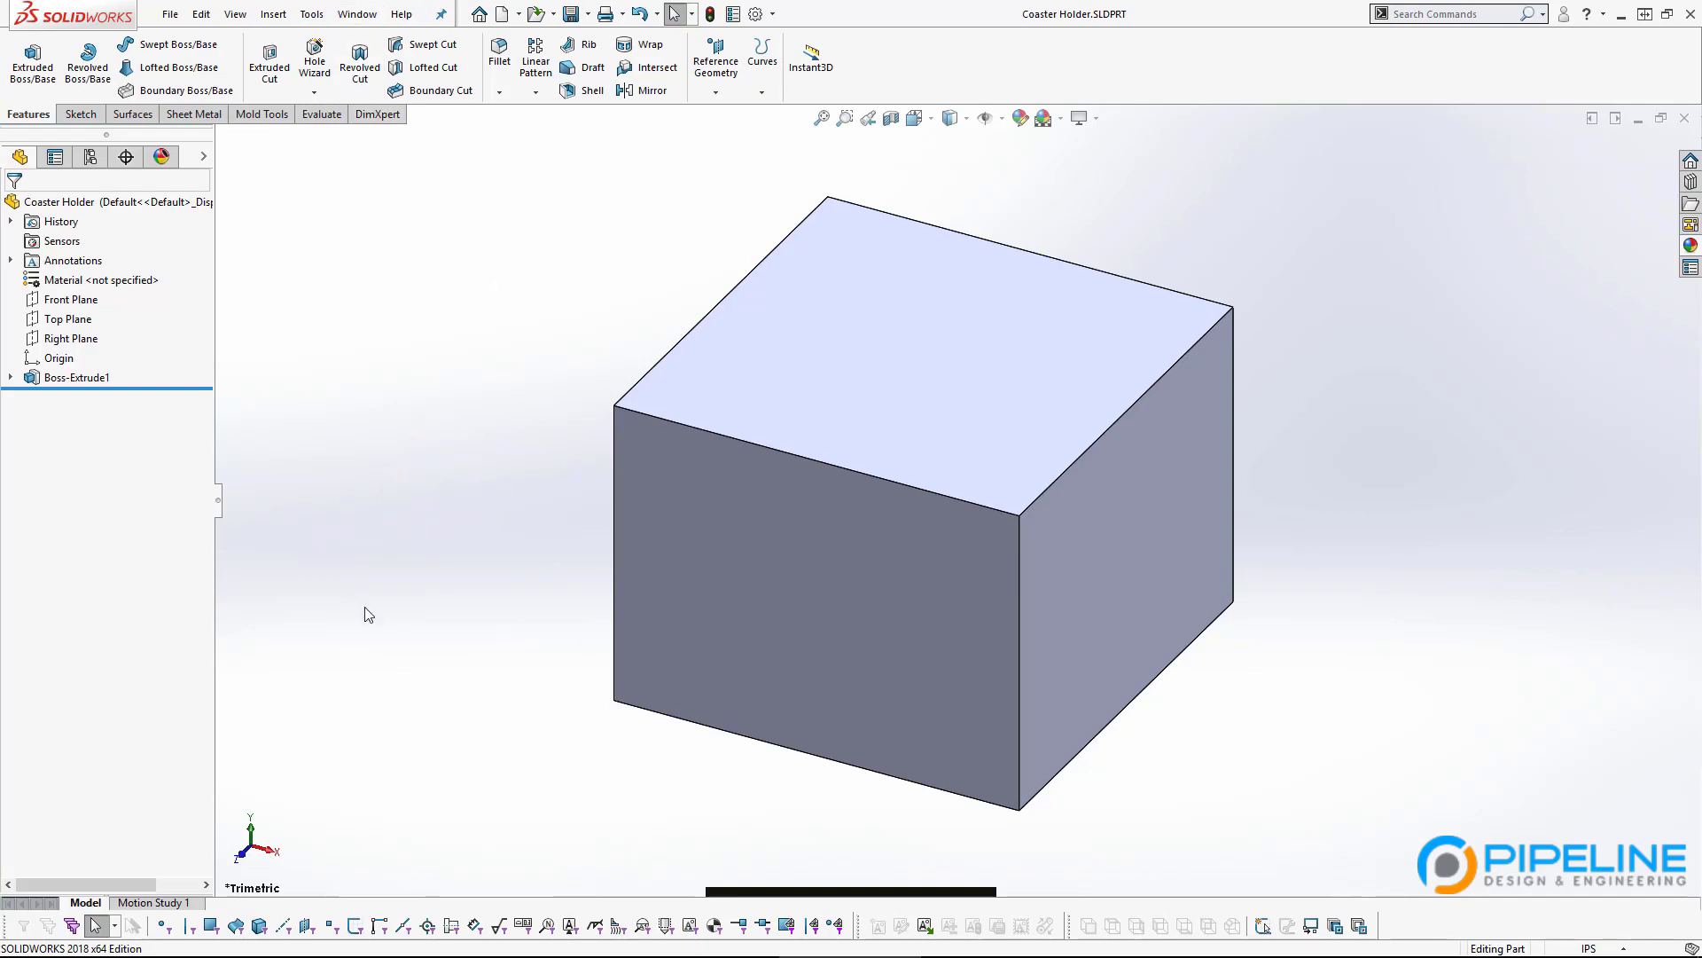
Start a sketch on the block's top face and orient the view normal to that face.
click(923, 386)
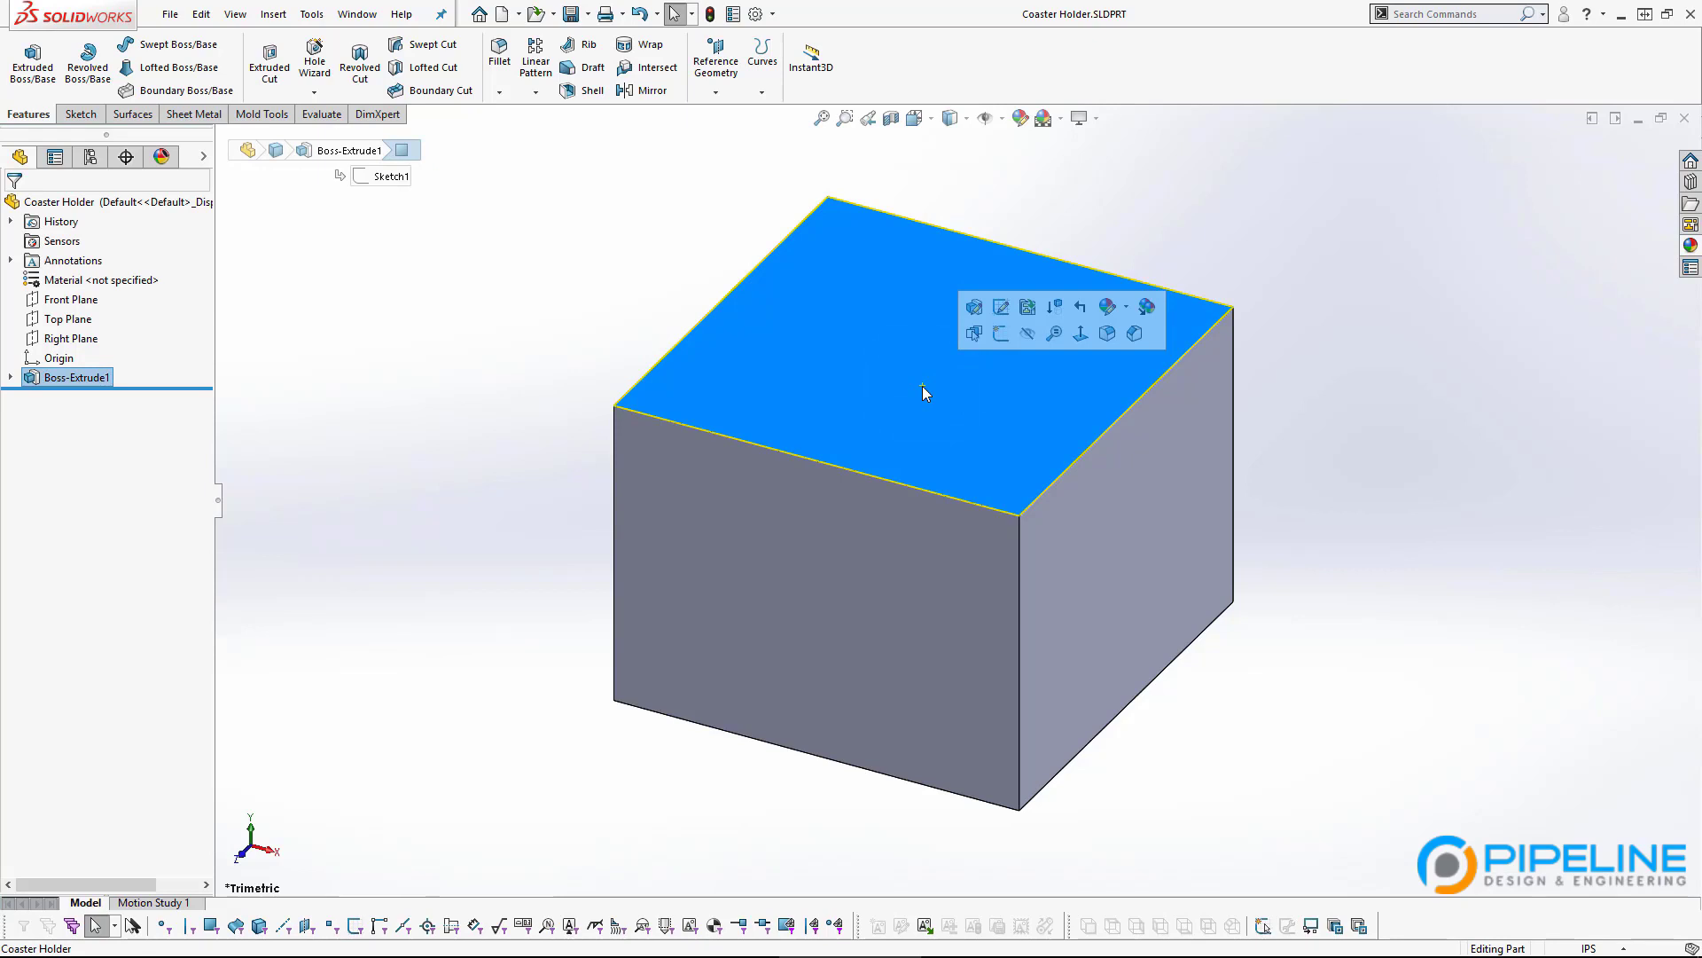
click(1001, 337)
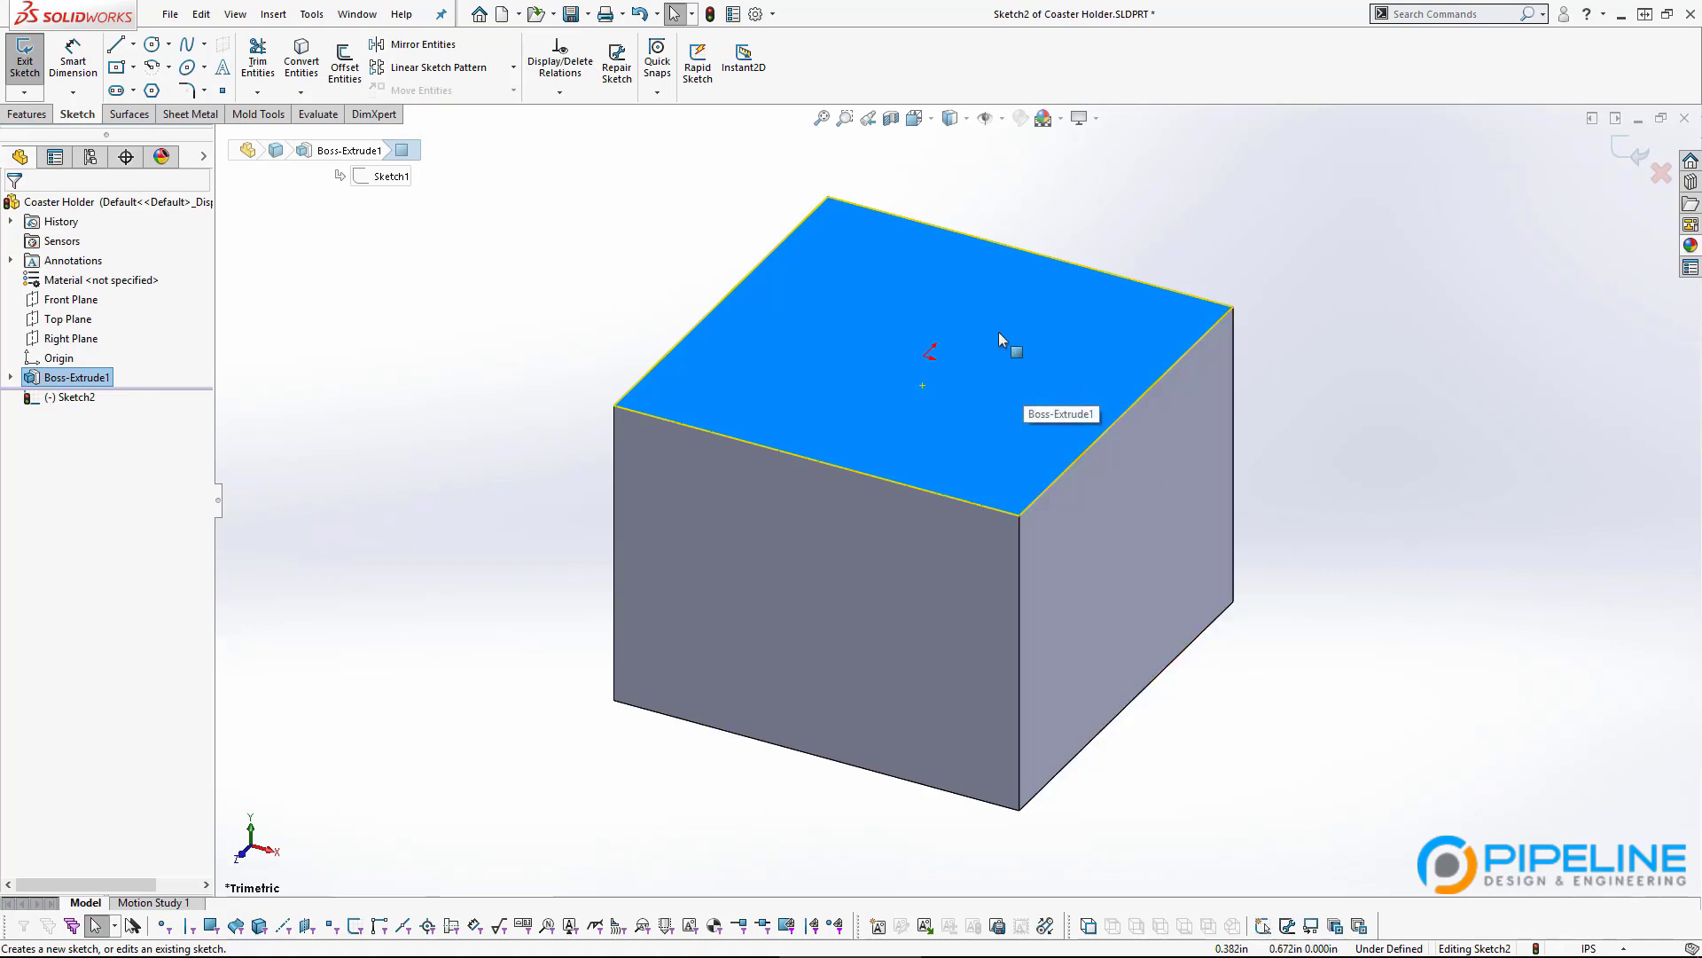
click(927, 124)
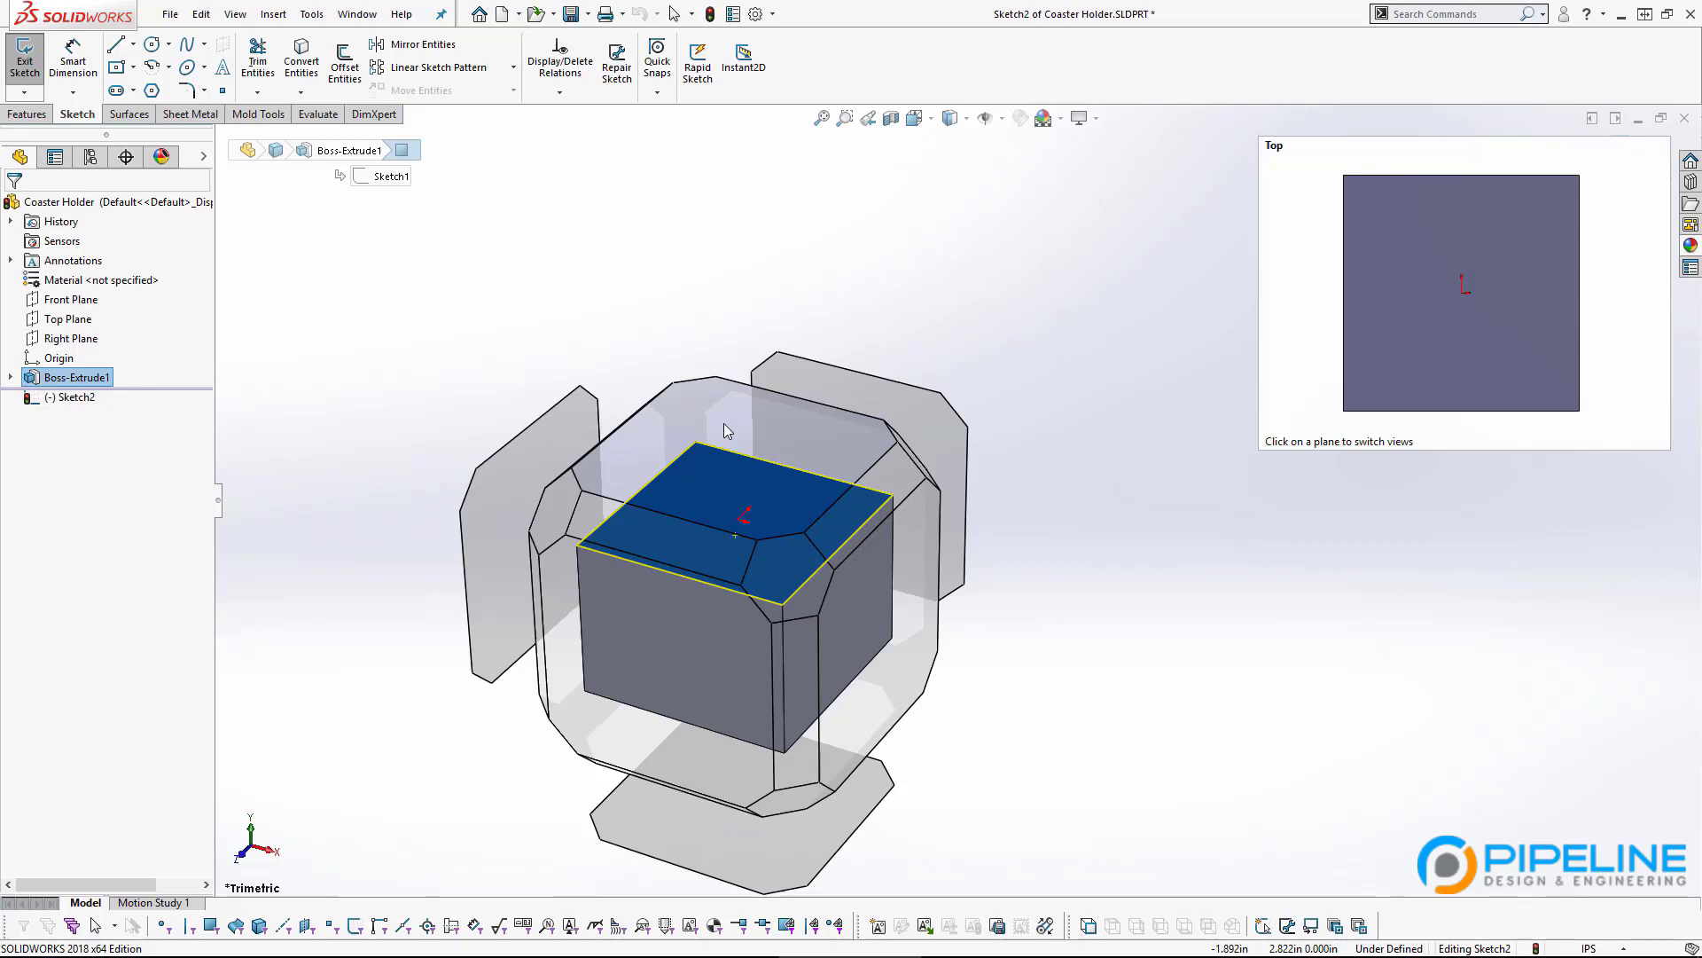
key(ctrl+8)
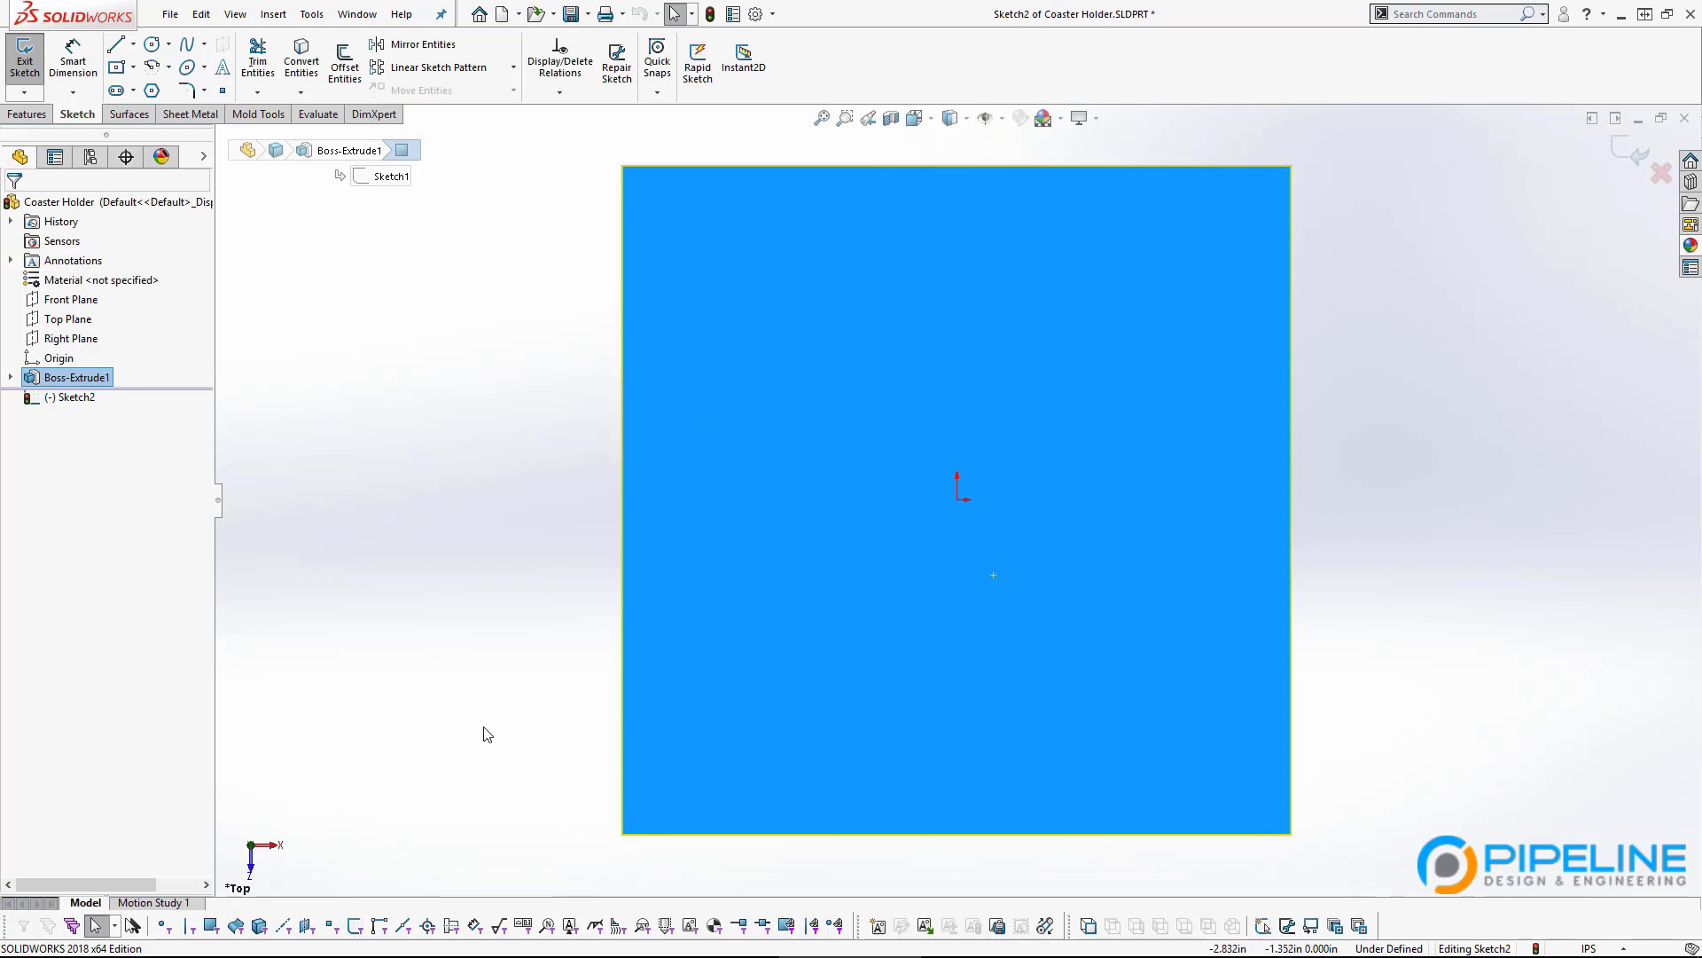
Preview the front, right and top faces with the view selector cube and orient the view to the block's top face.
key(ctrl+7)
key(space)
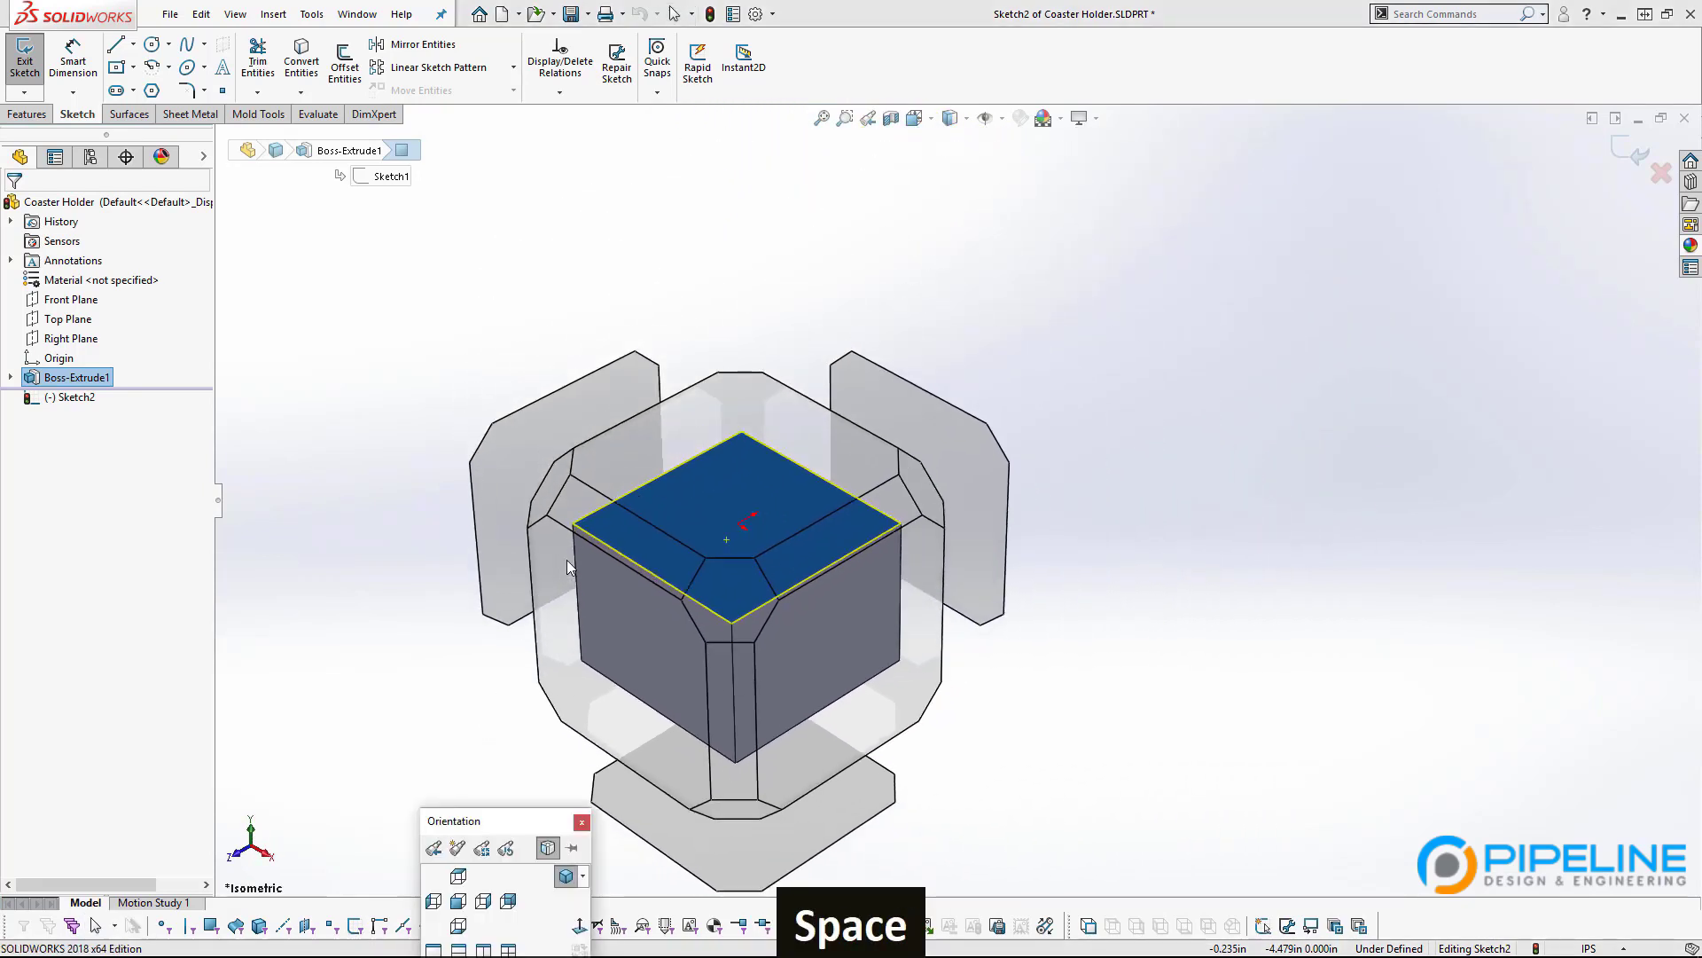
mouse_move(717, 467)
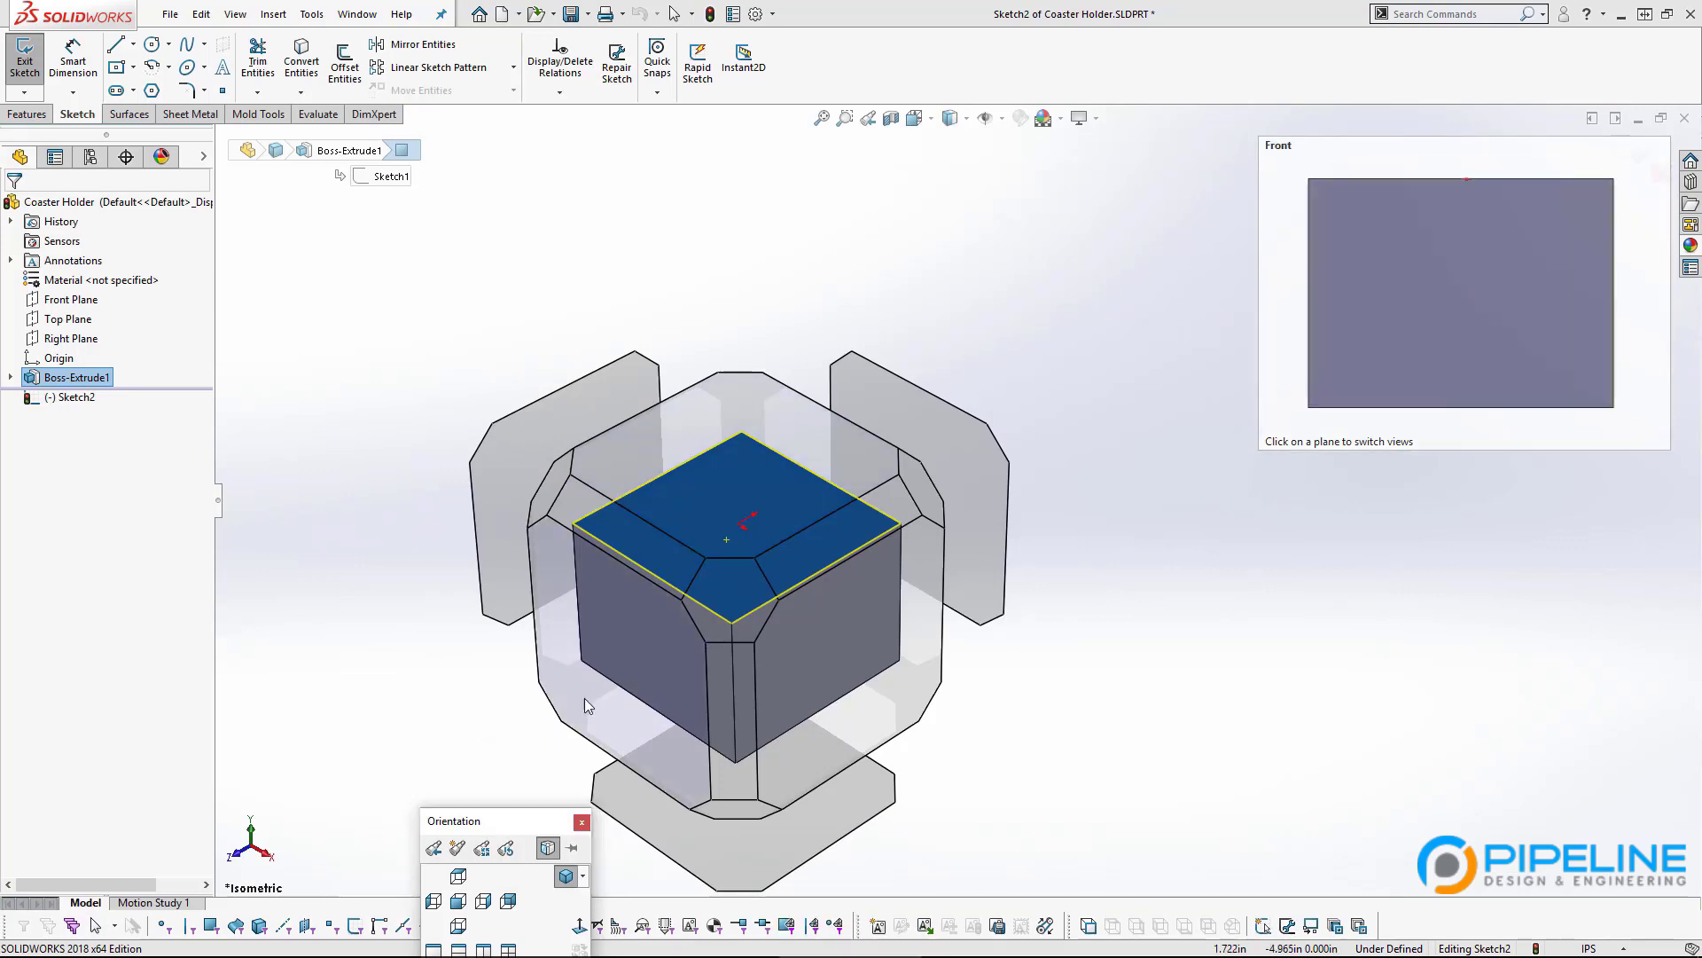
mouse_move(625, 596)
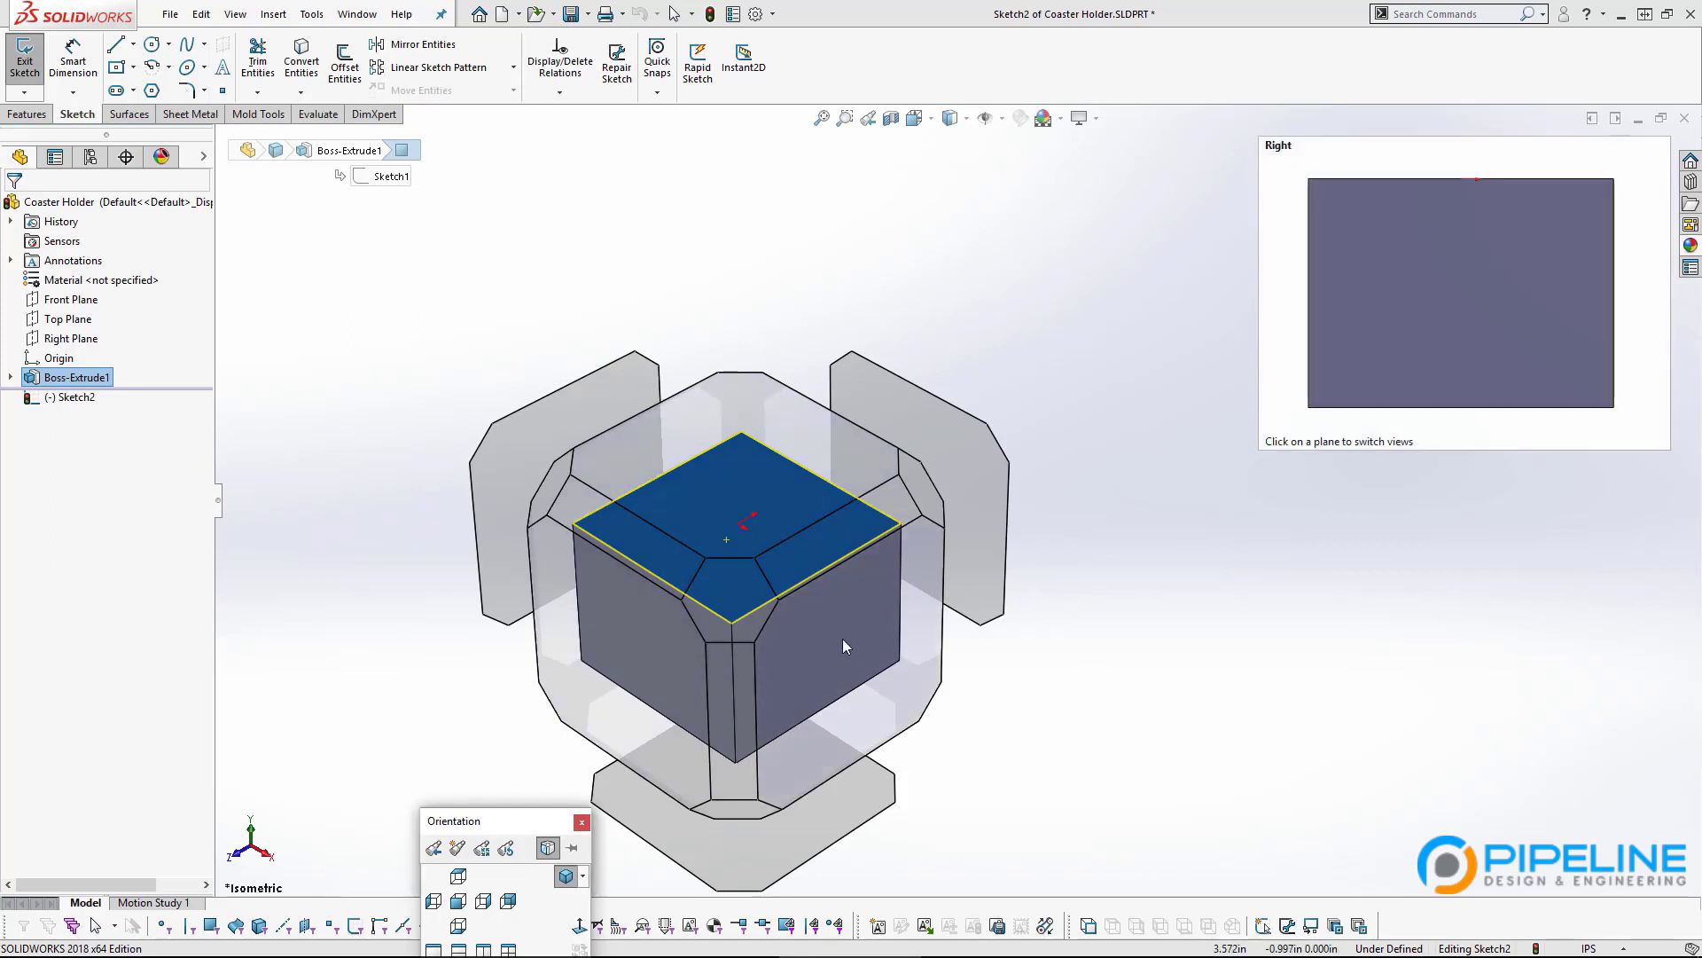
drag(501, 829, 378, 383)
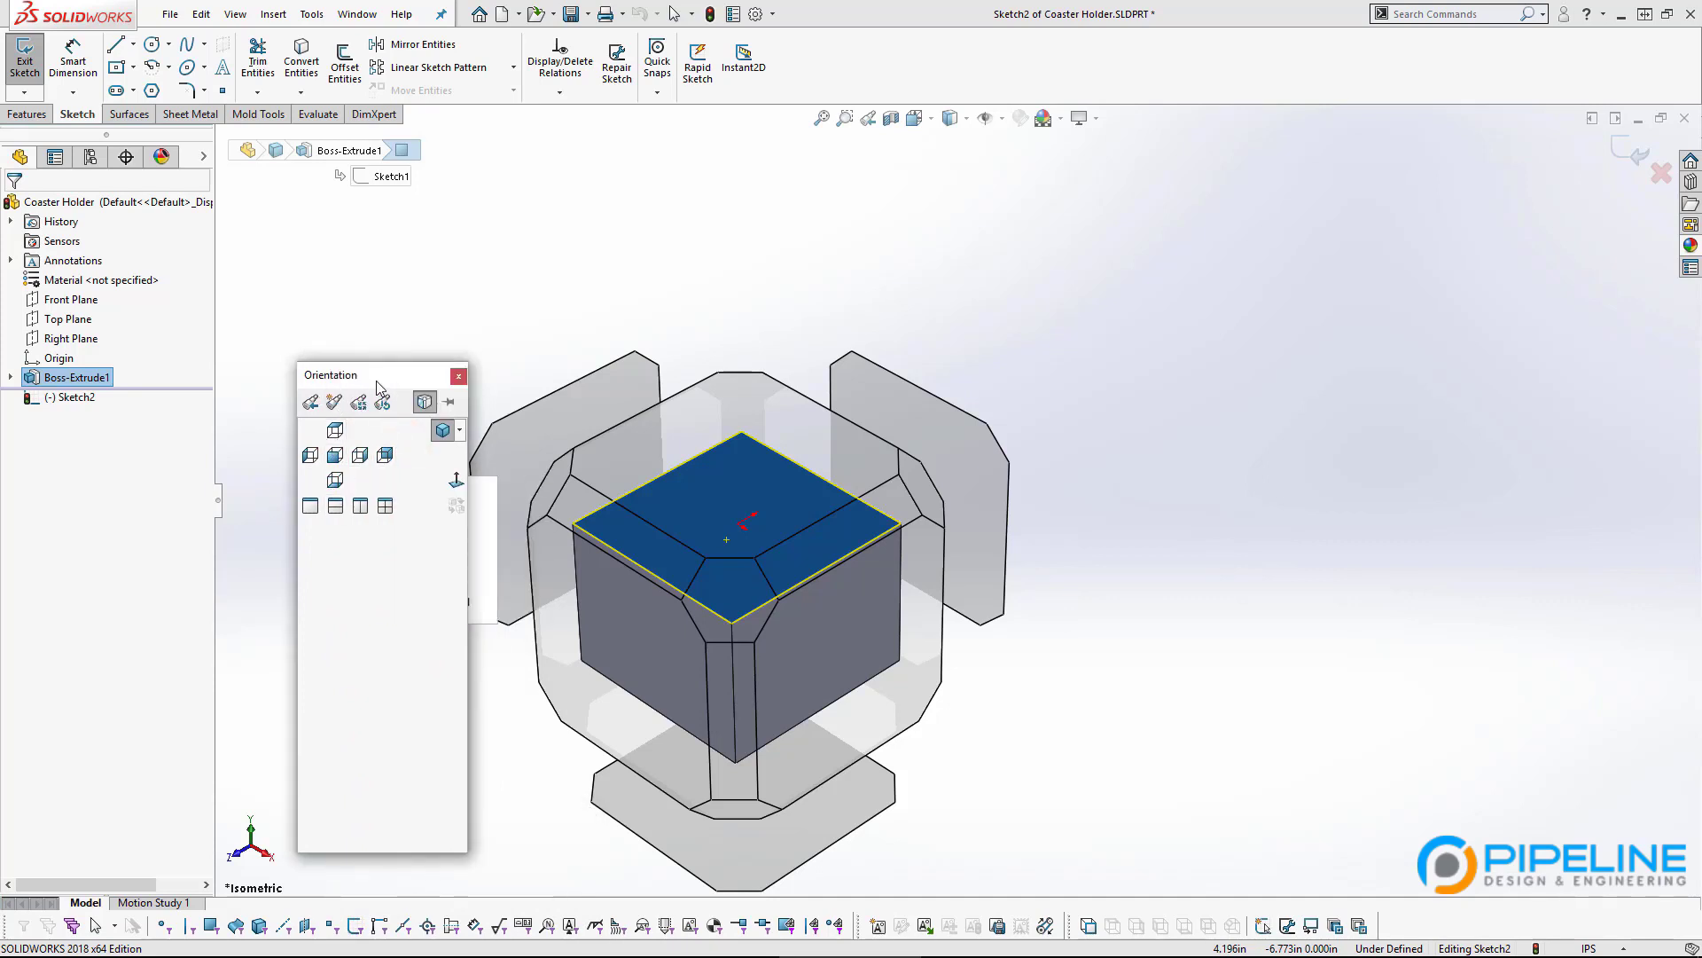
drag(376, 378, 302, 359)
mouse_move(782, 499)
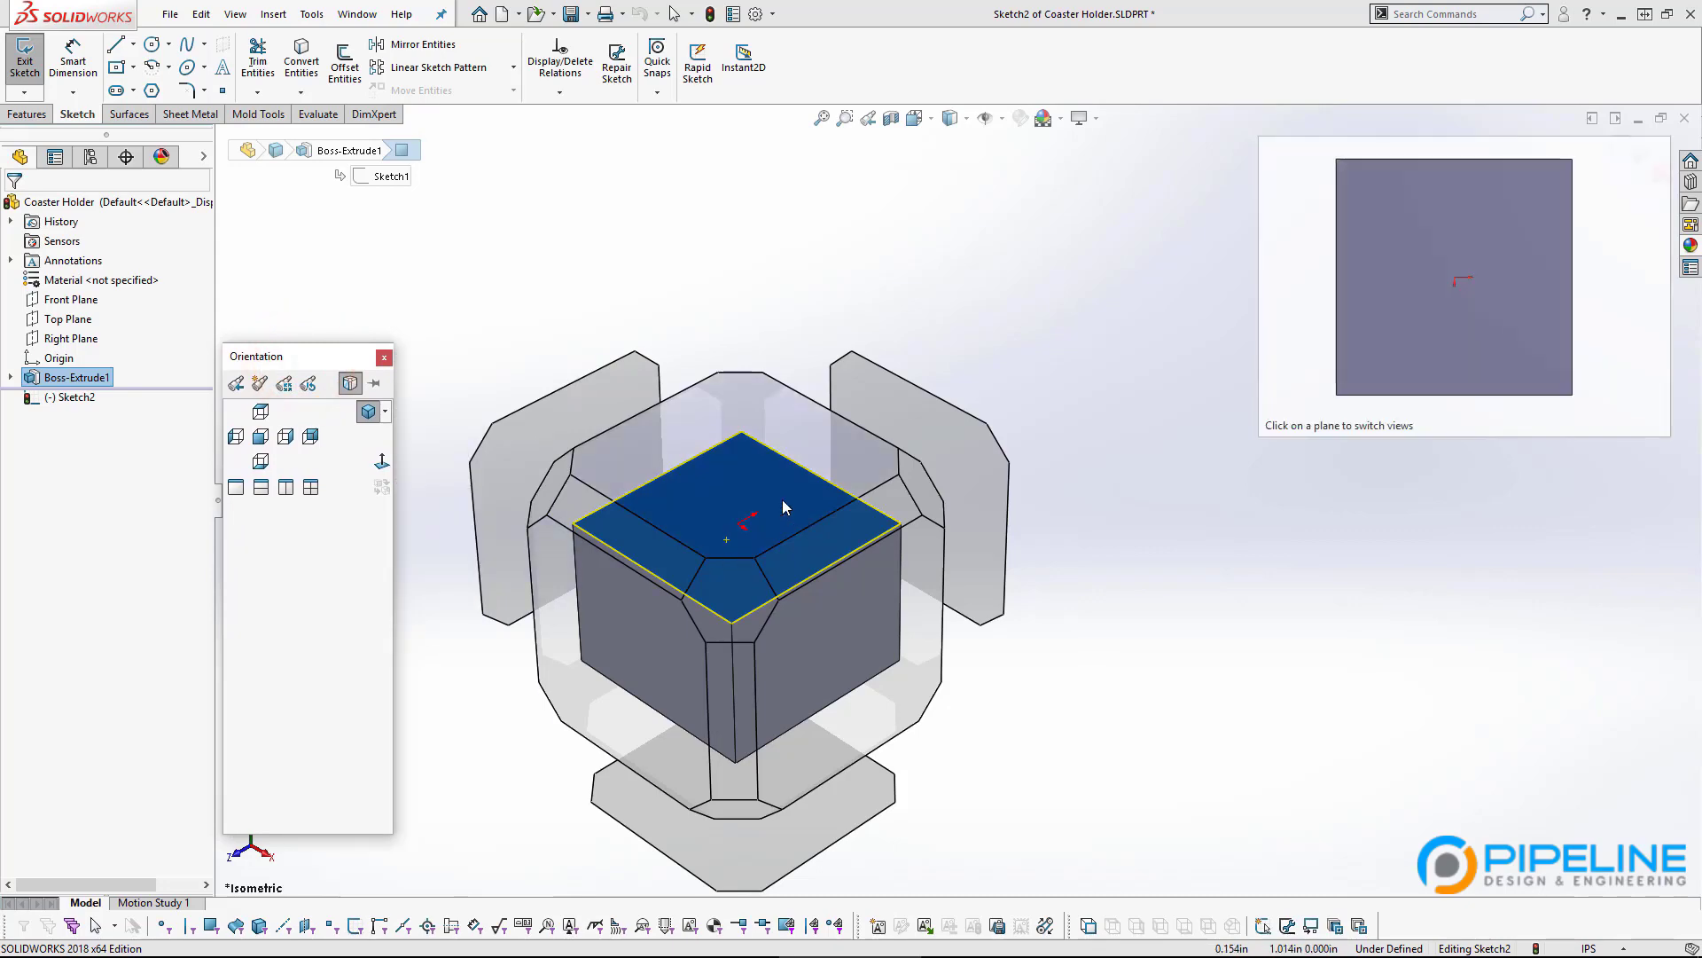
click(764, 422)
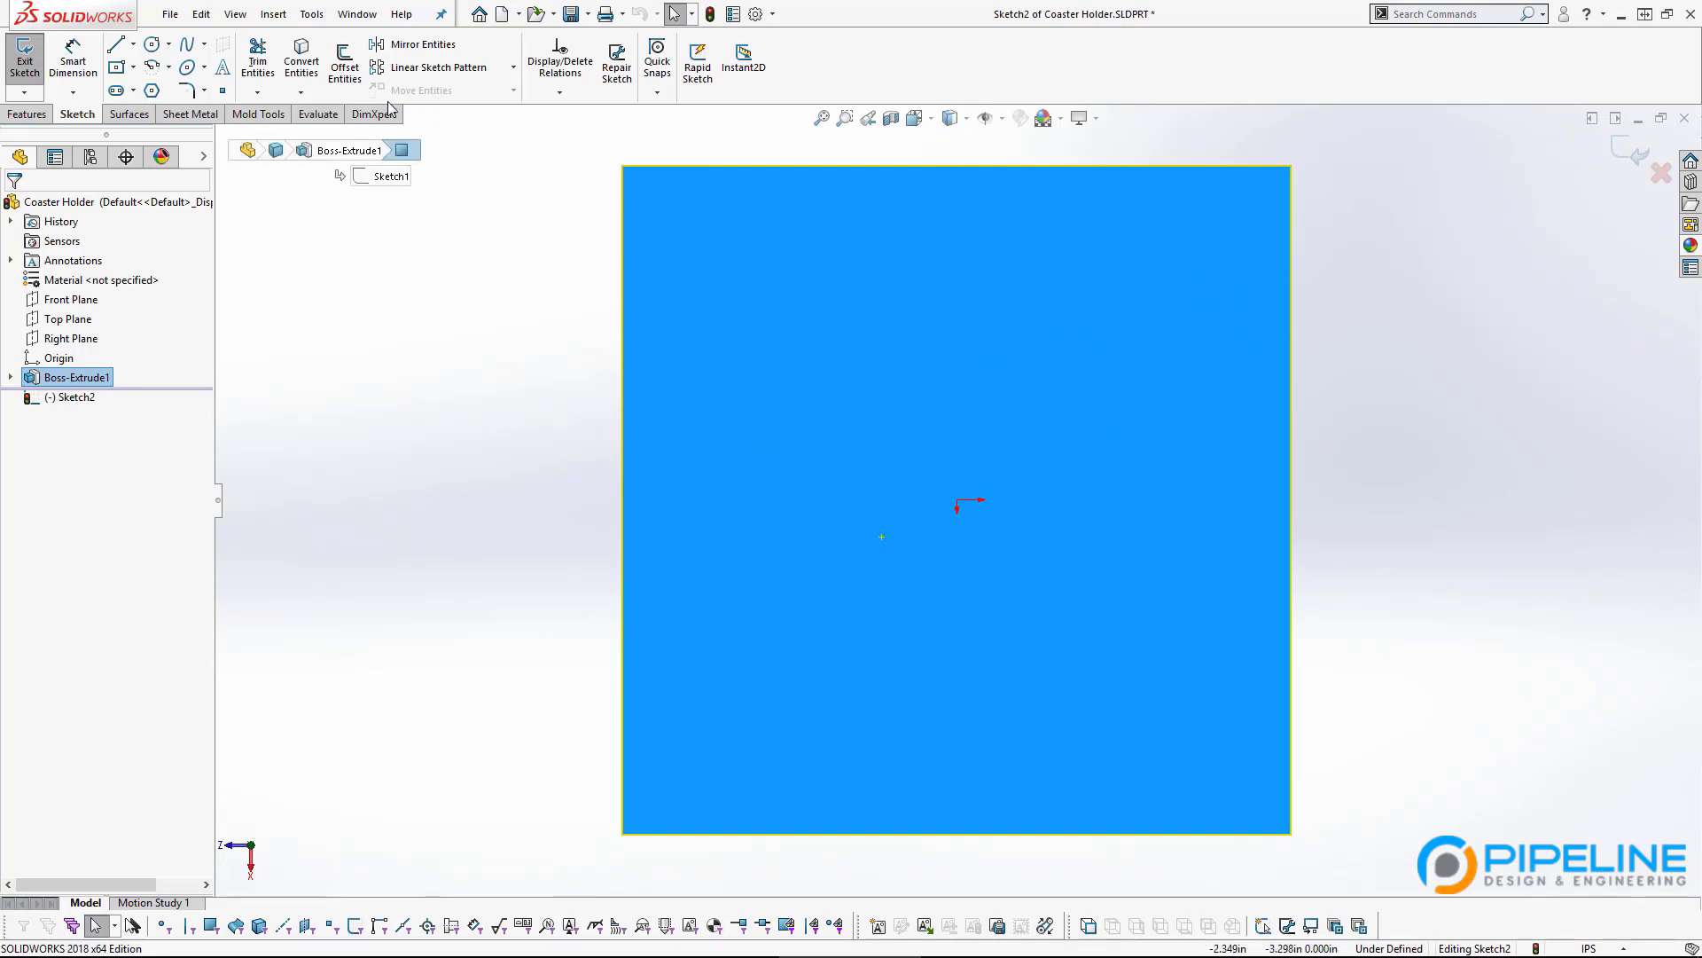
Sketch a circle centred on the origin of the block's top face, with a radius of about 1.785 in.
click(152, 45)
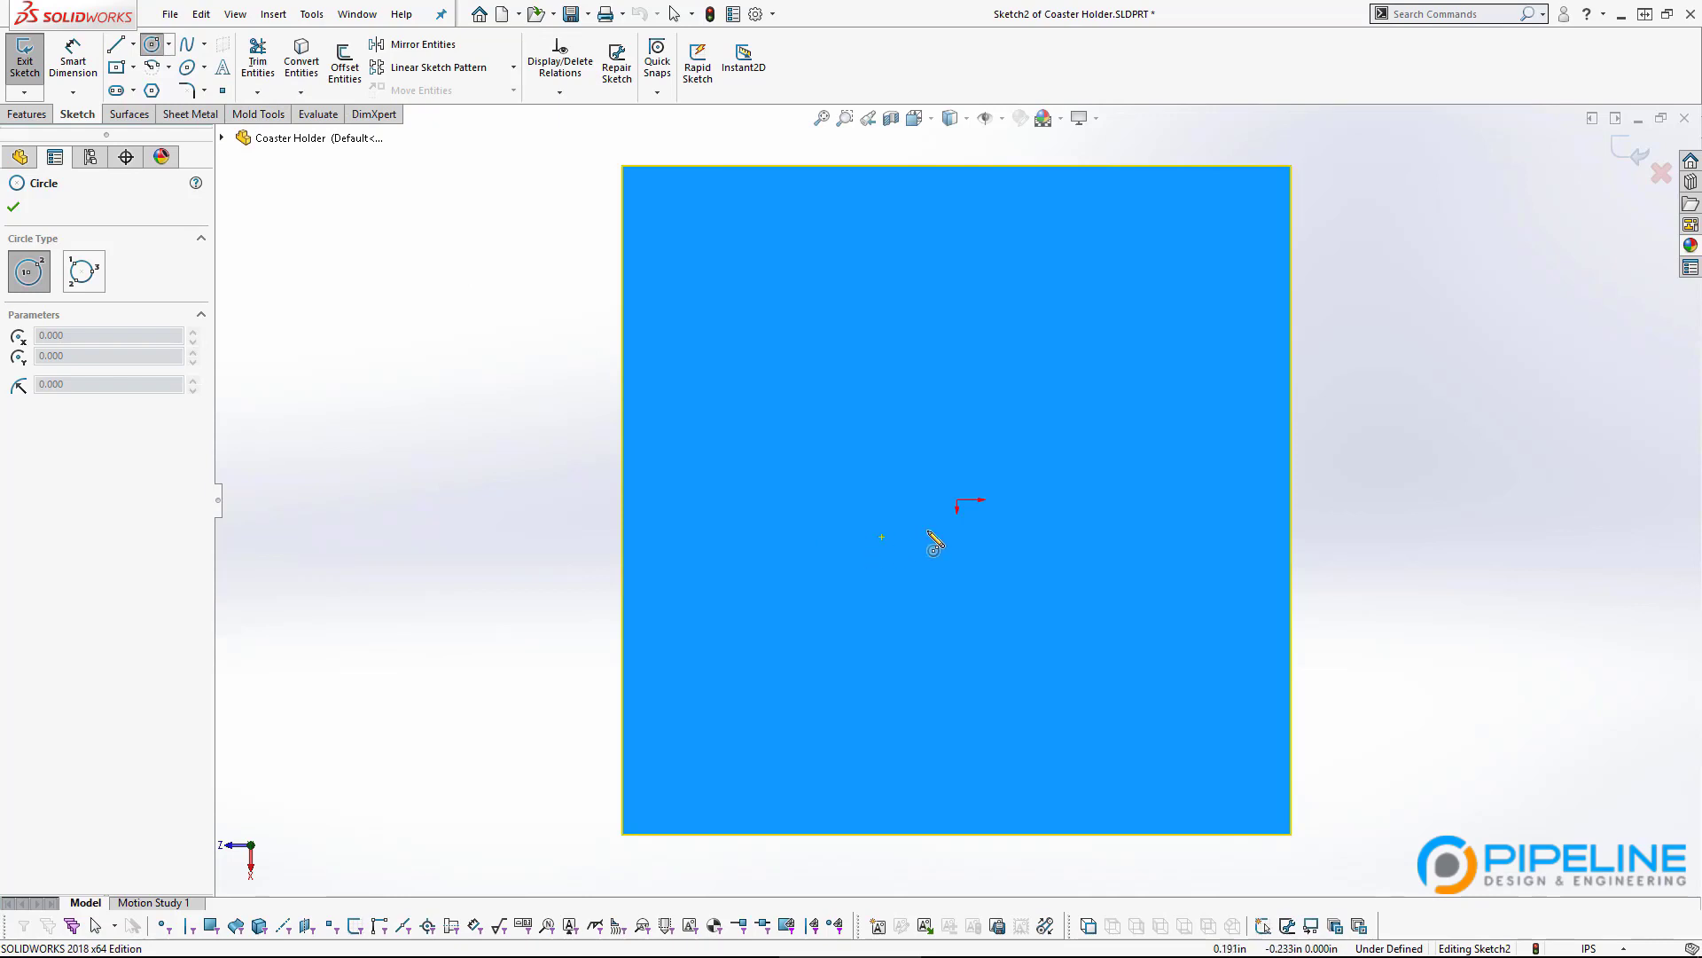
click(955, 500)
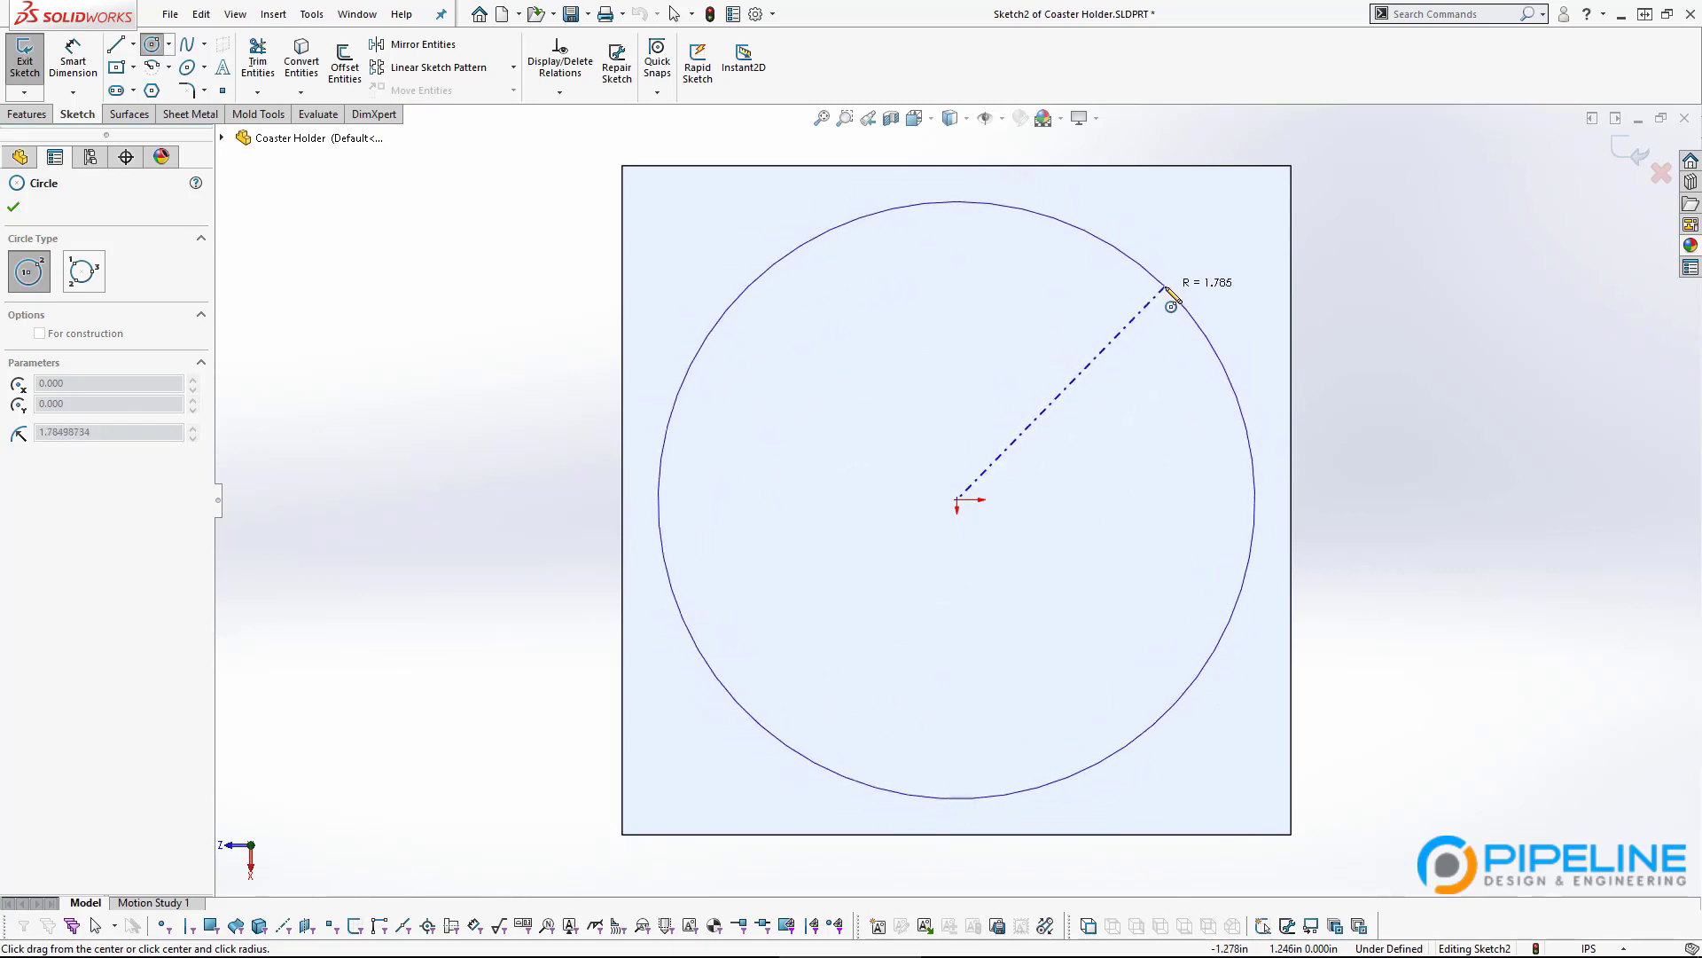
click(1166, 287)
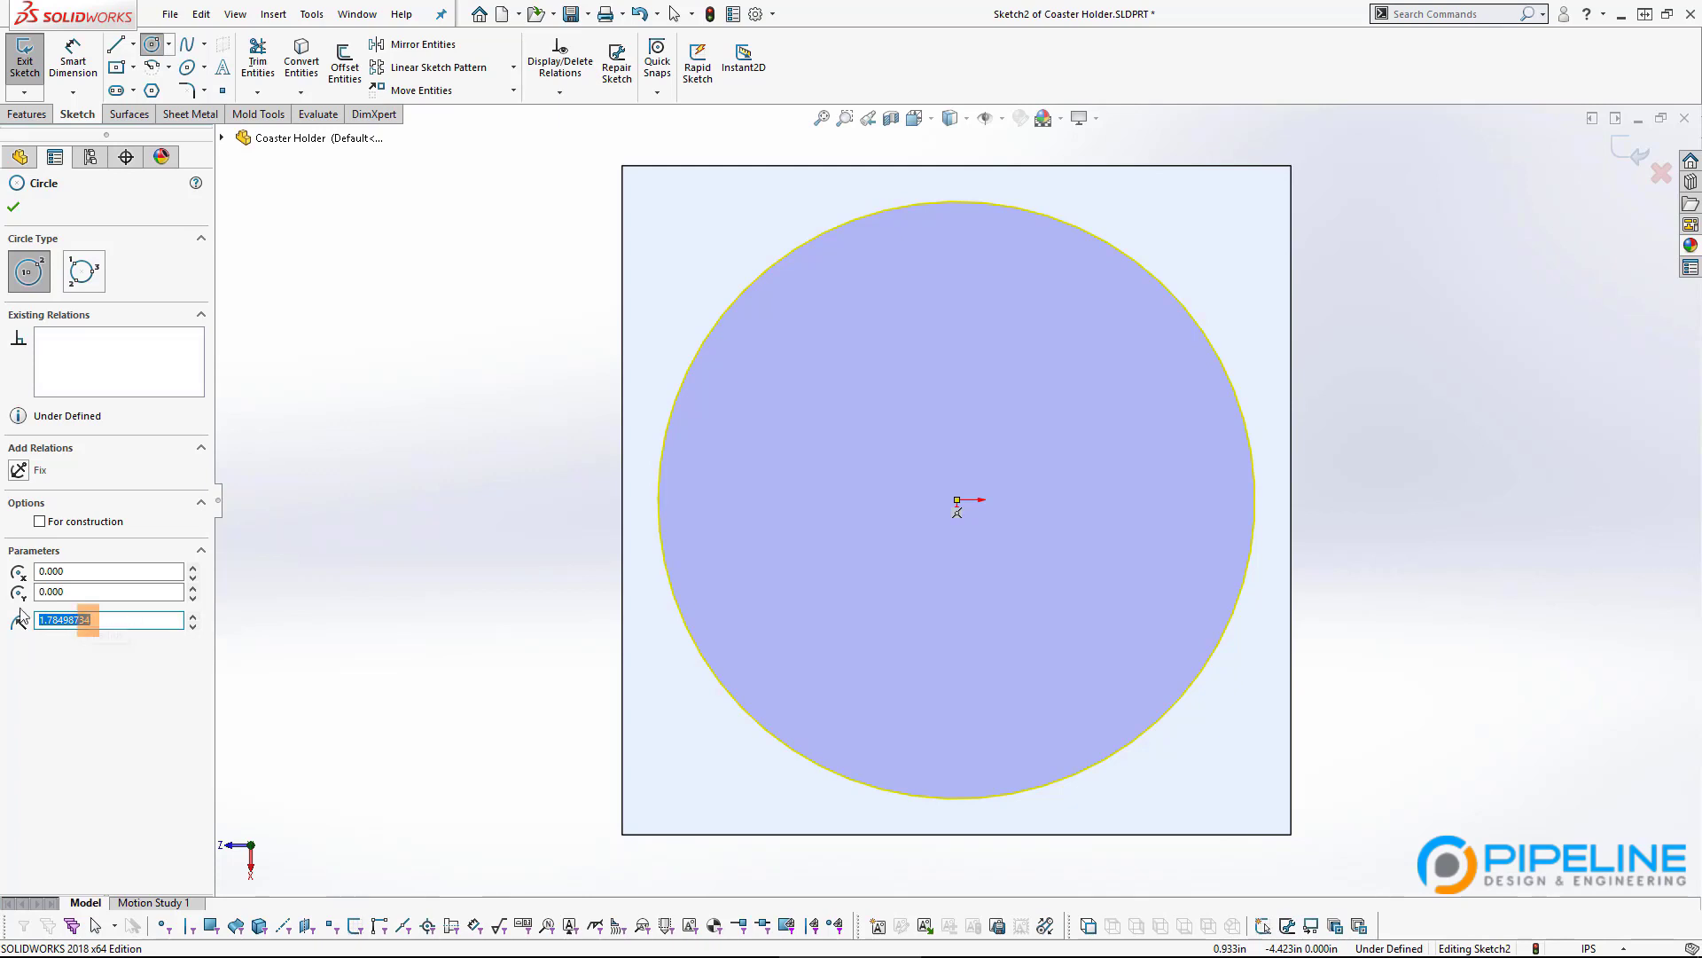
Dimension the circle's diameter and set it to 3.5 in.
click(73, 58)
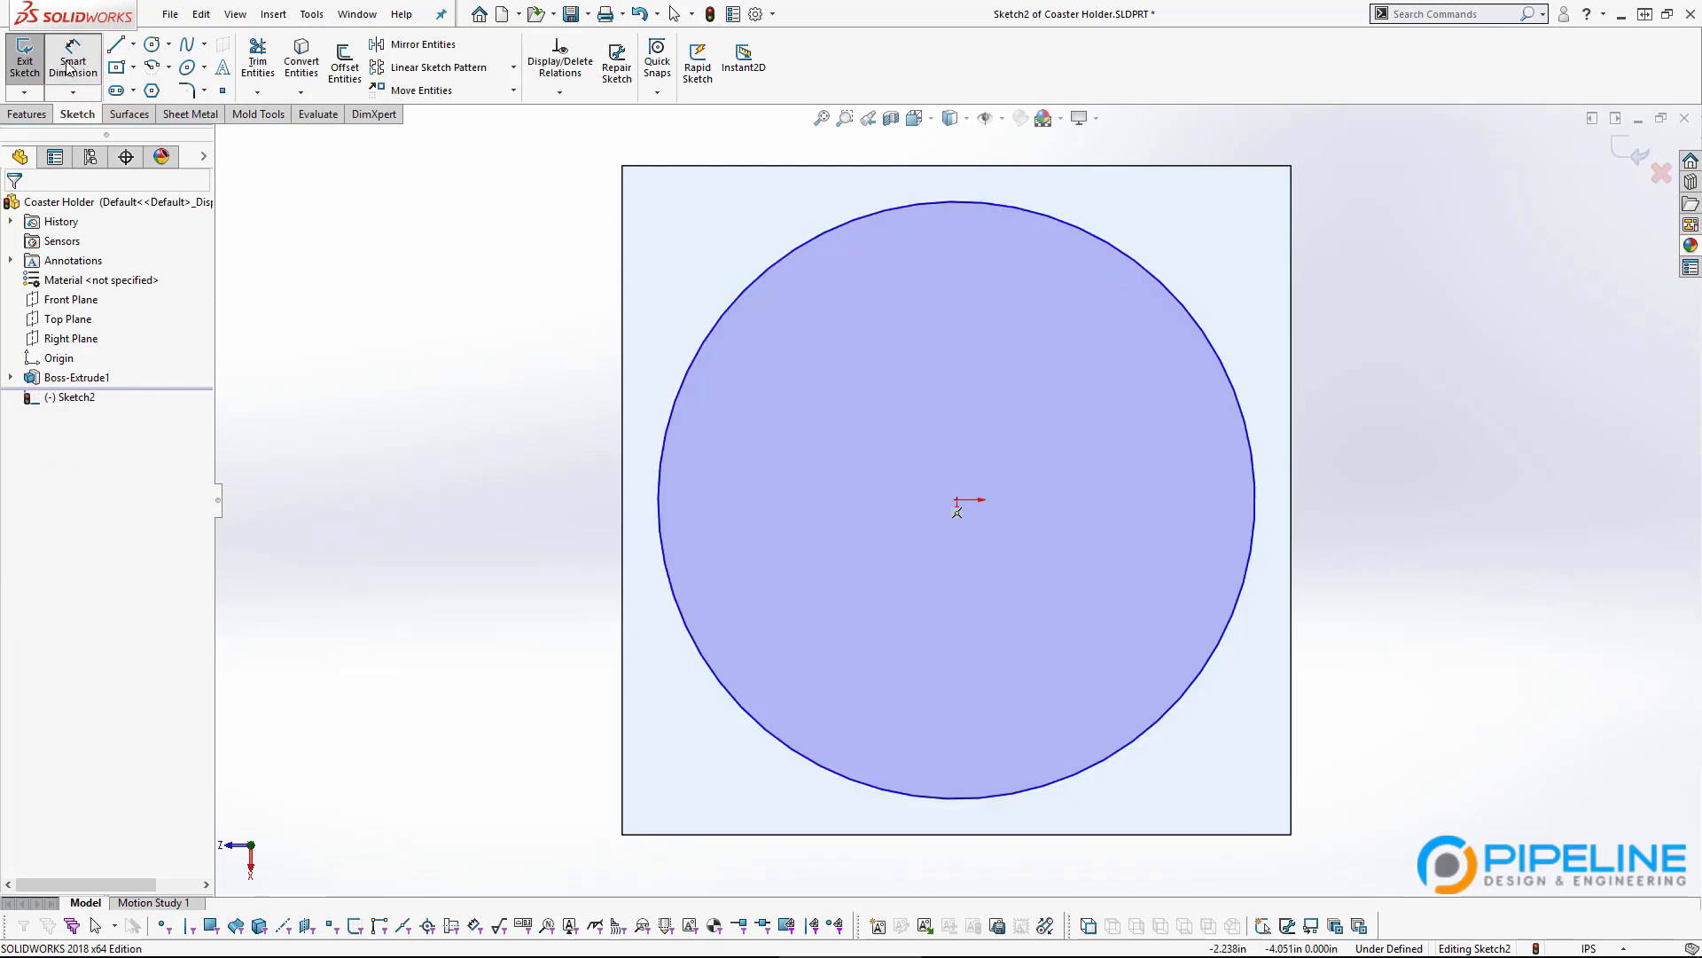
click(1120, 250)
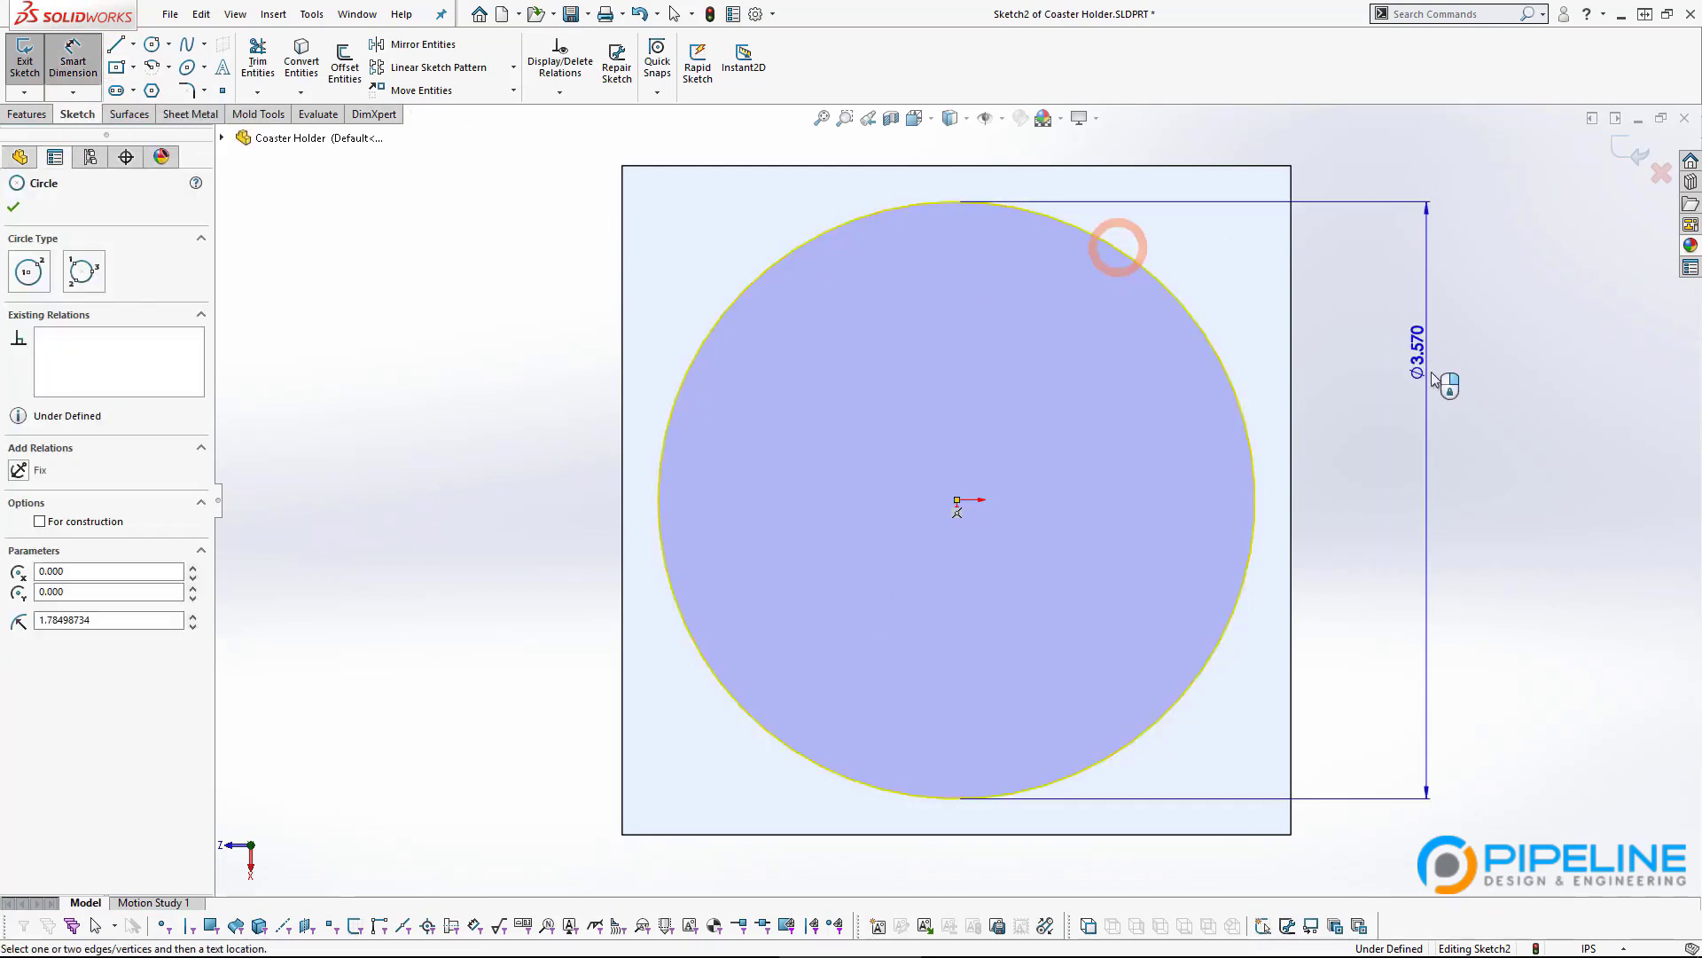
click(1373, 513)
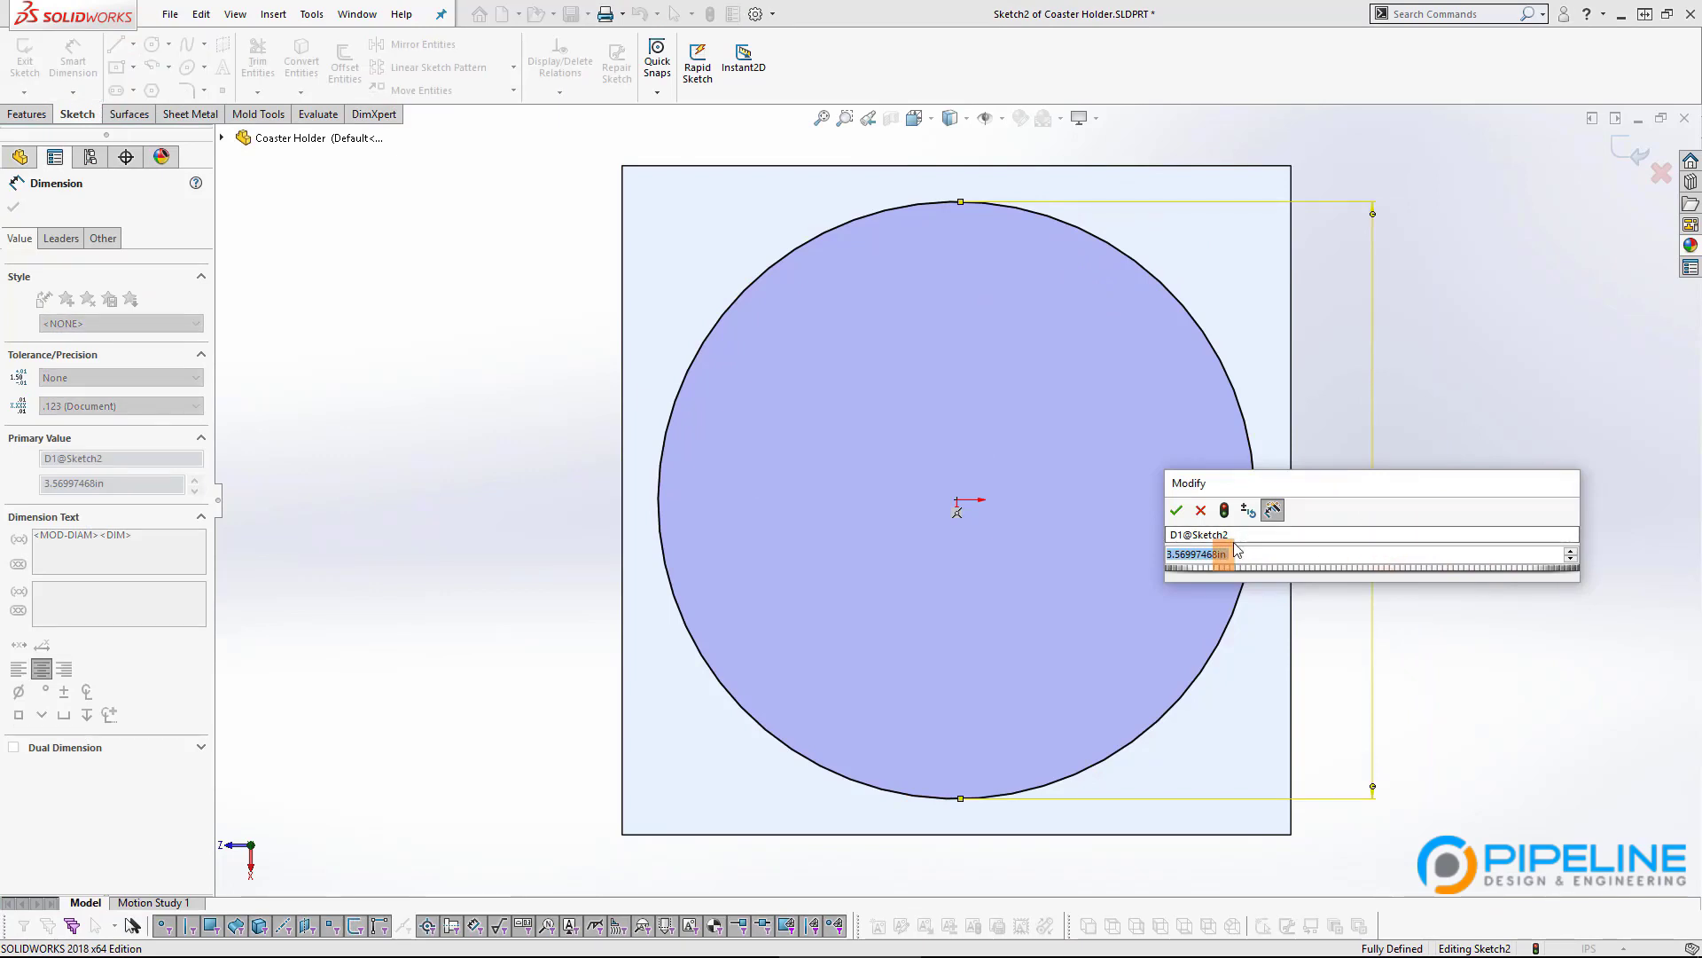
text(3)
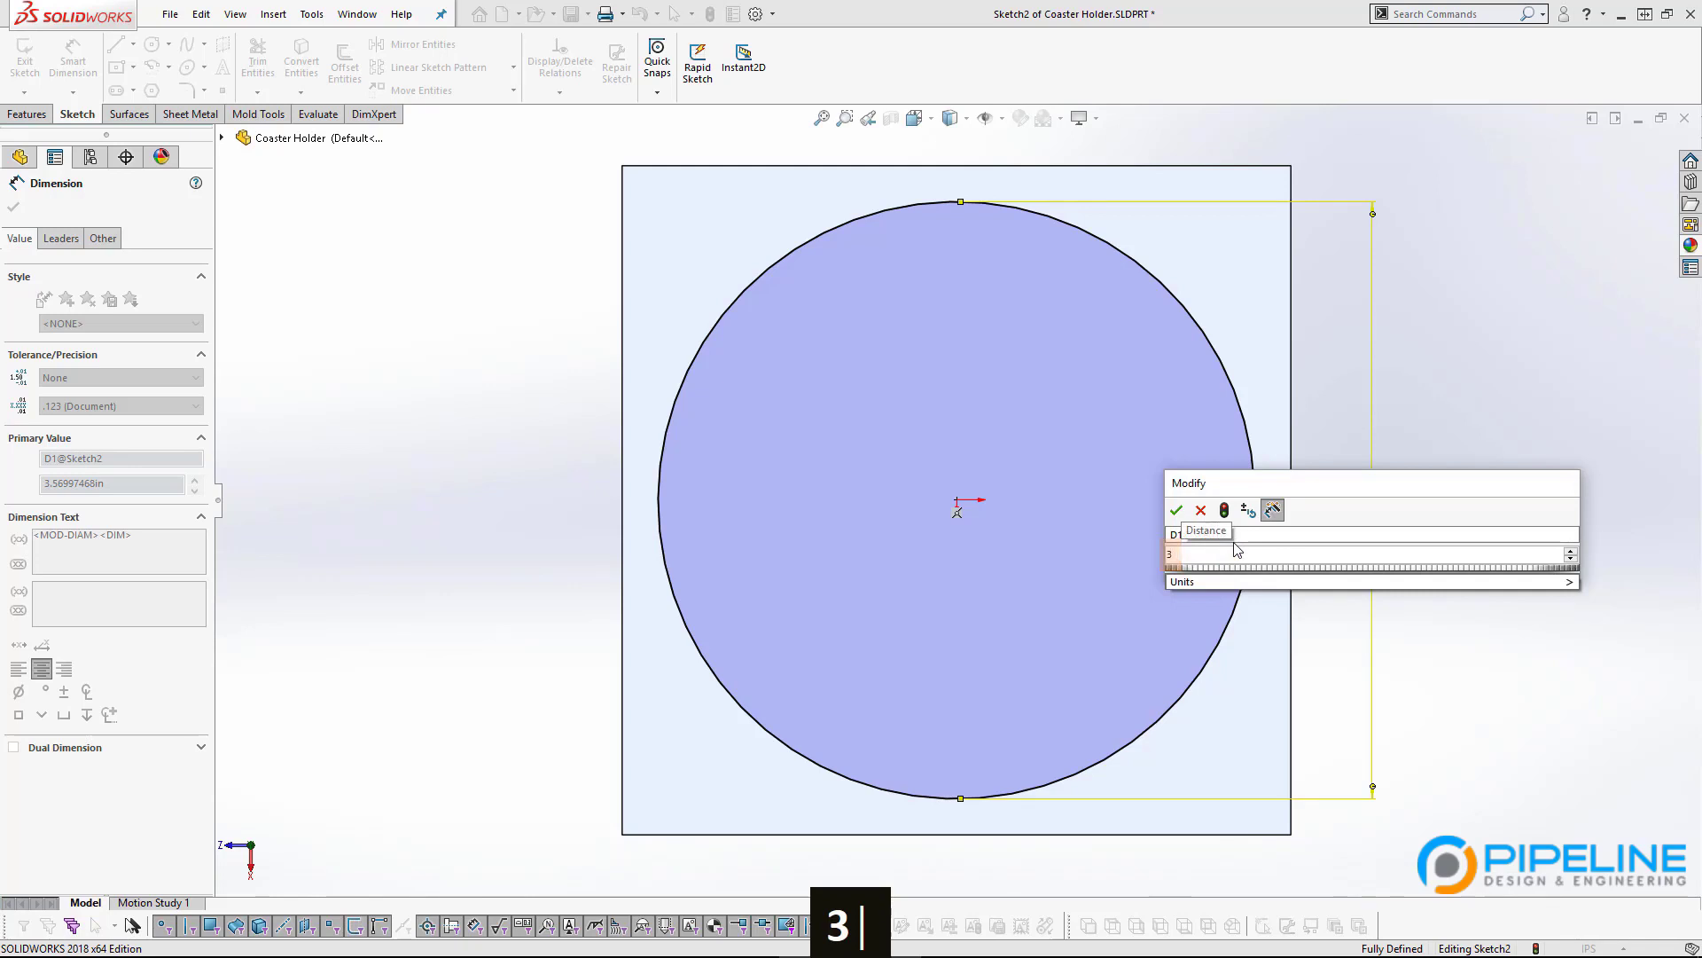
text(.5)
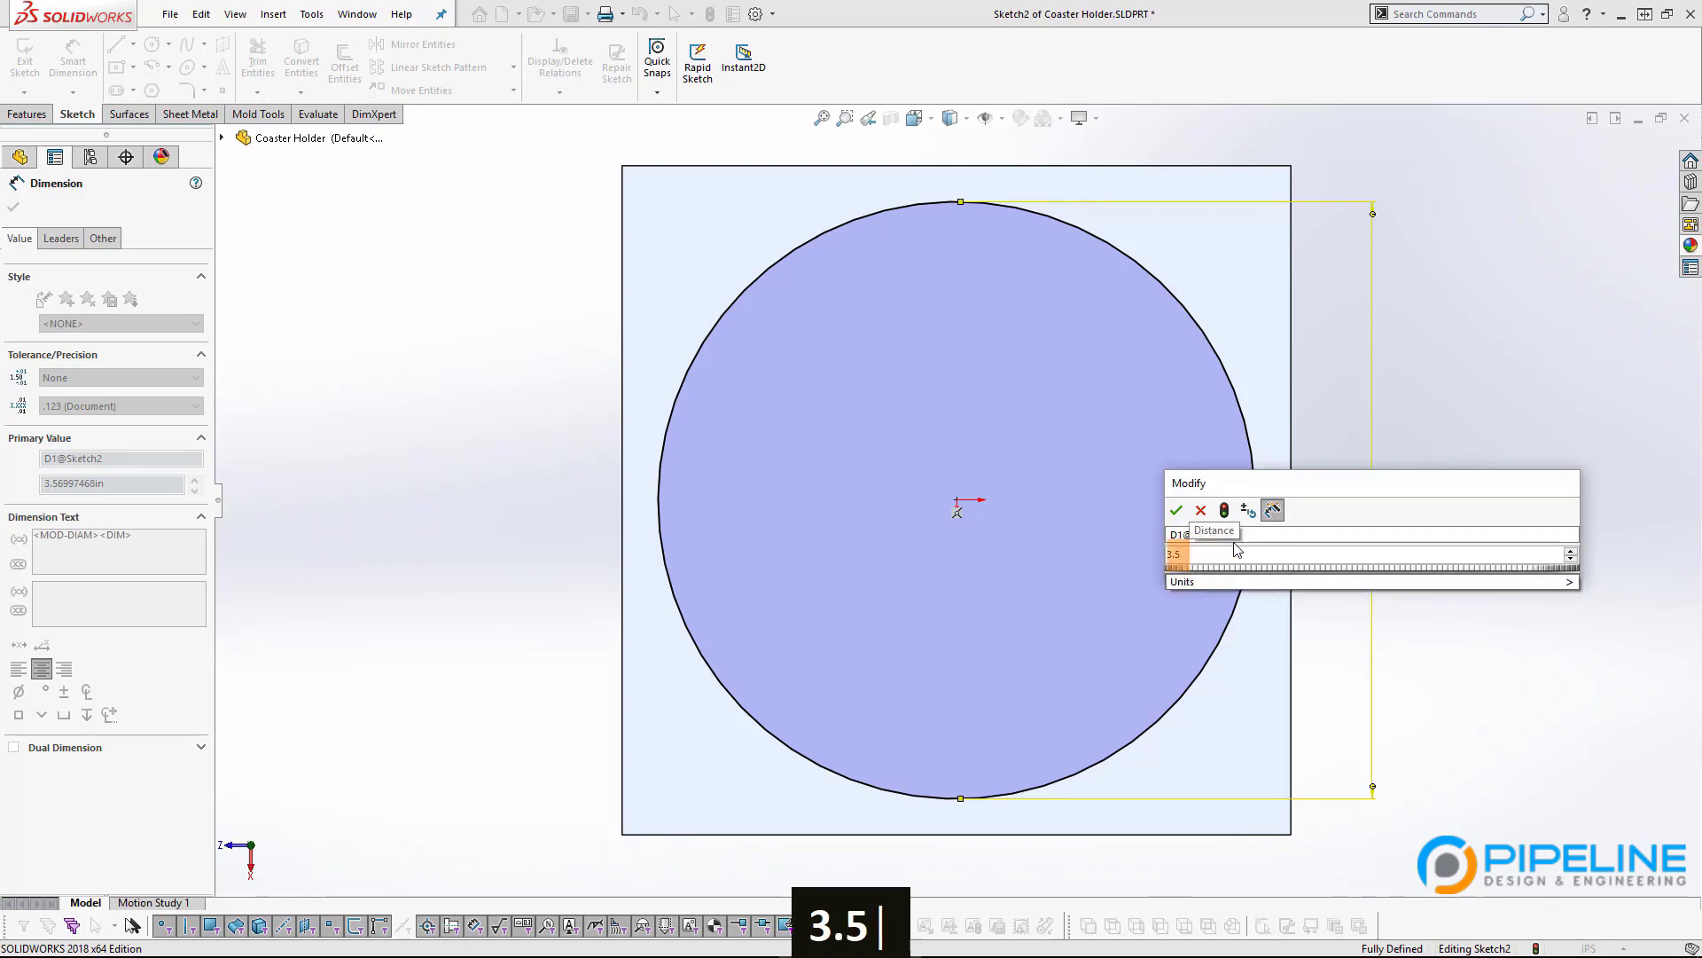
key(Return)
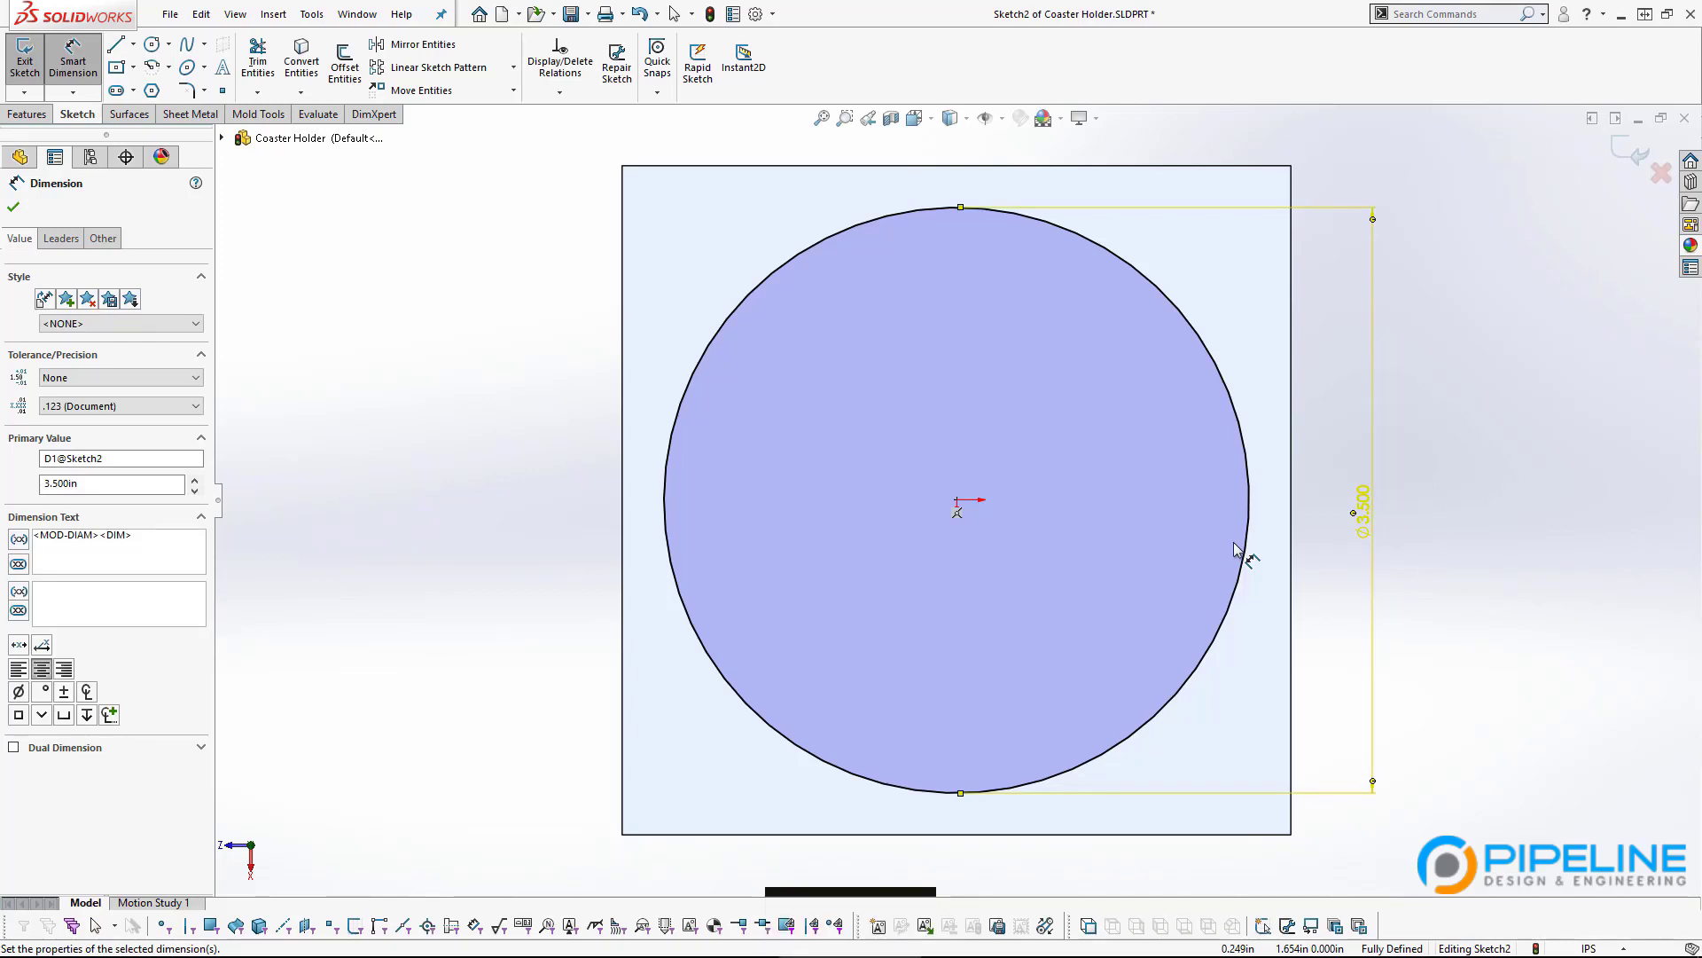
Cut-extrude the circle blind into the block to a depth of 2.5 in.
key(ctrl+7)
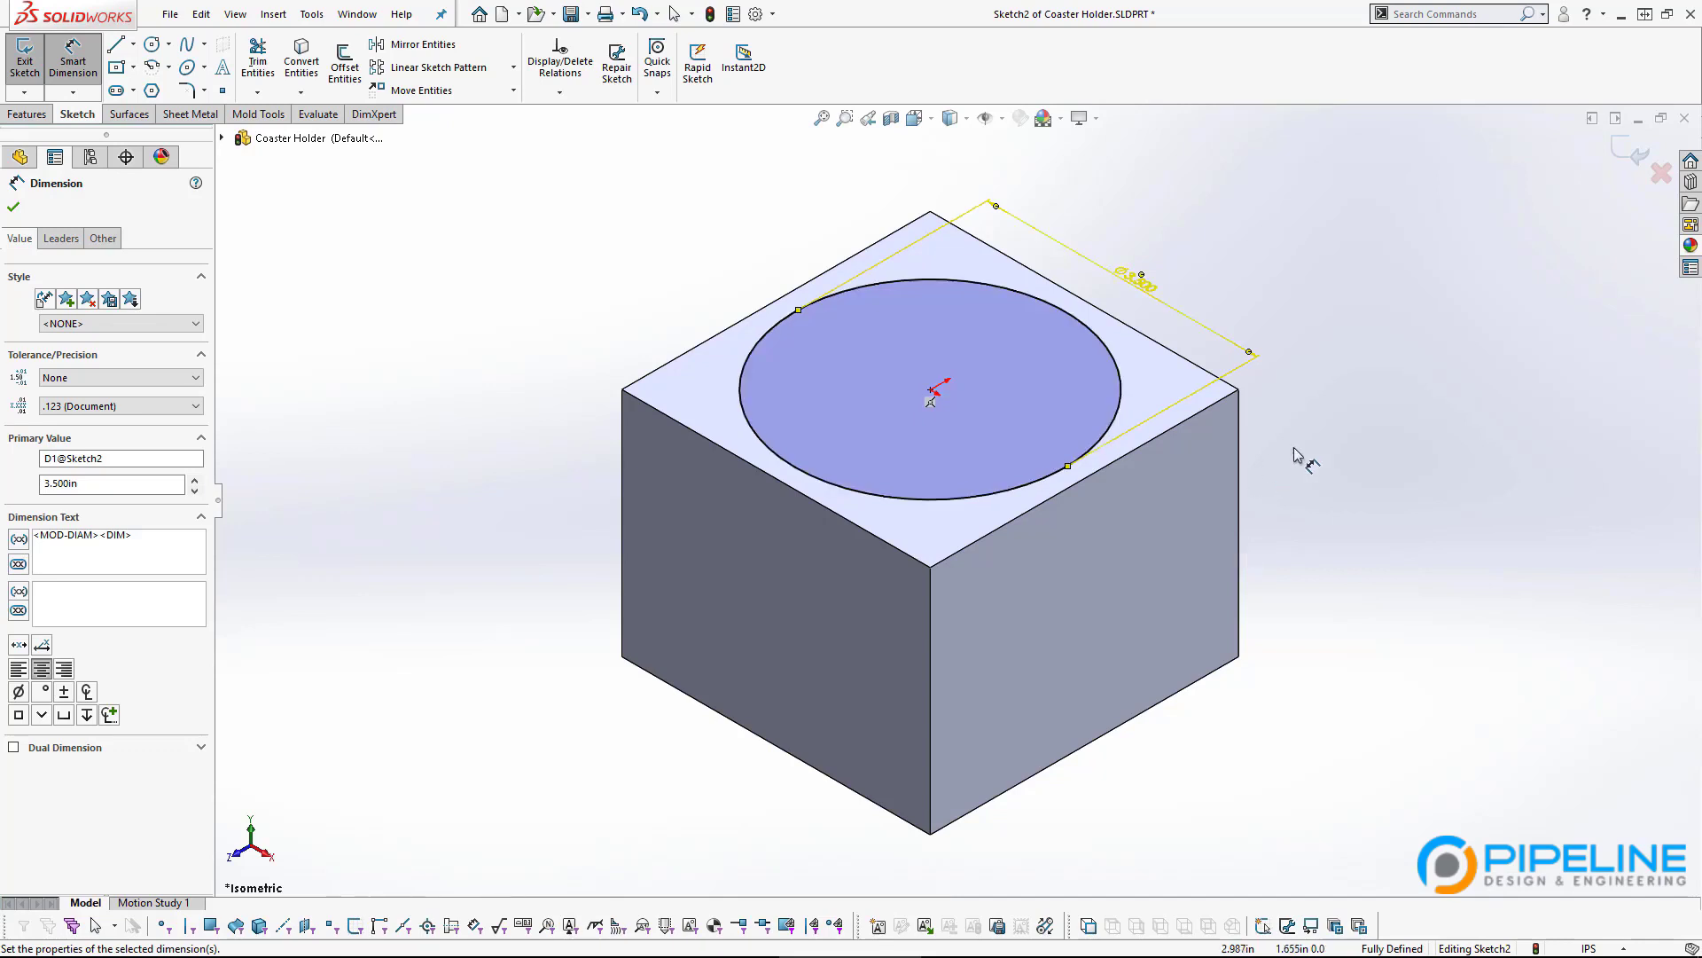
click(26, 113)
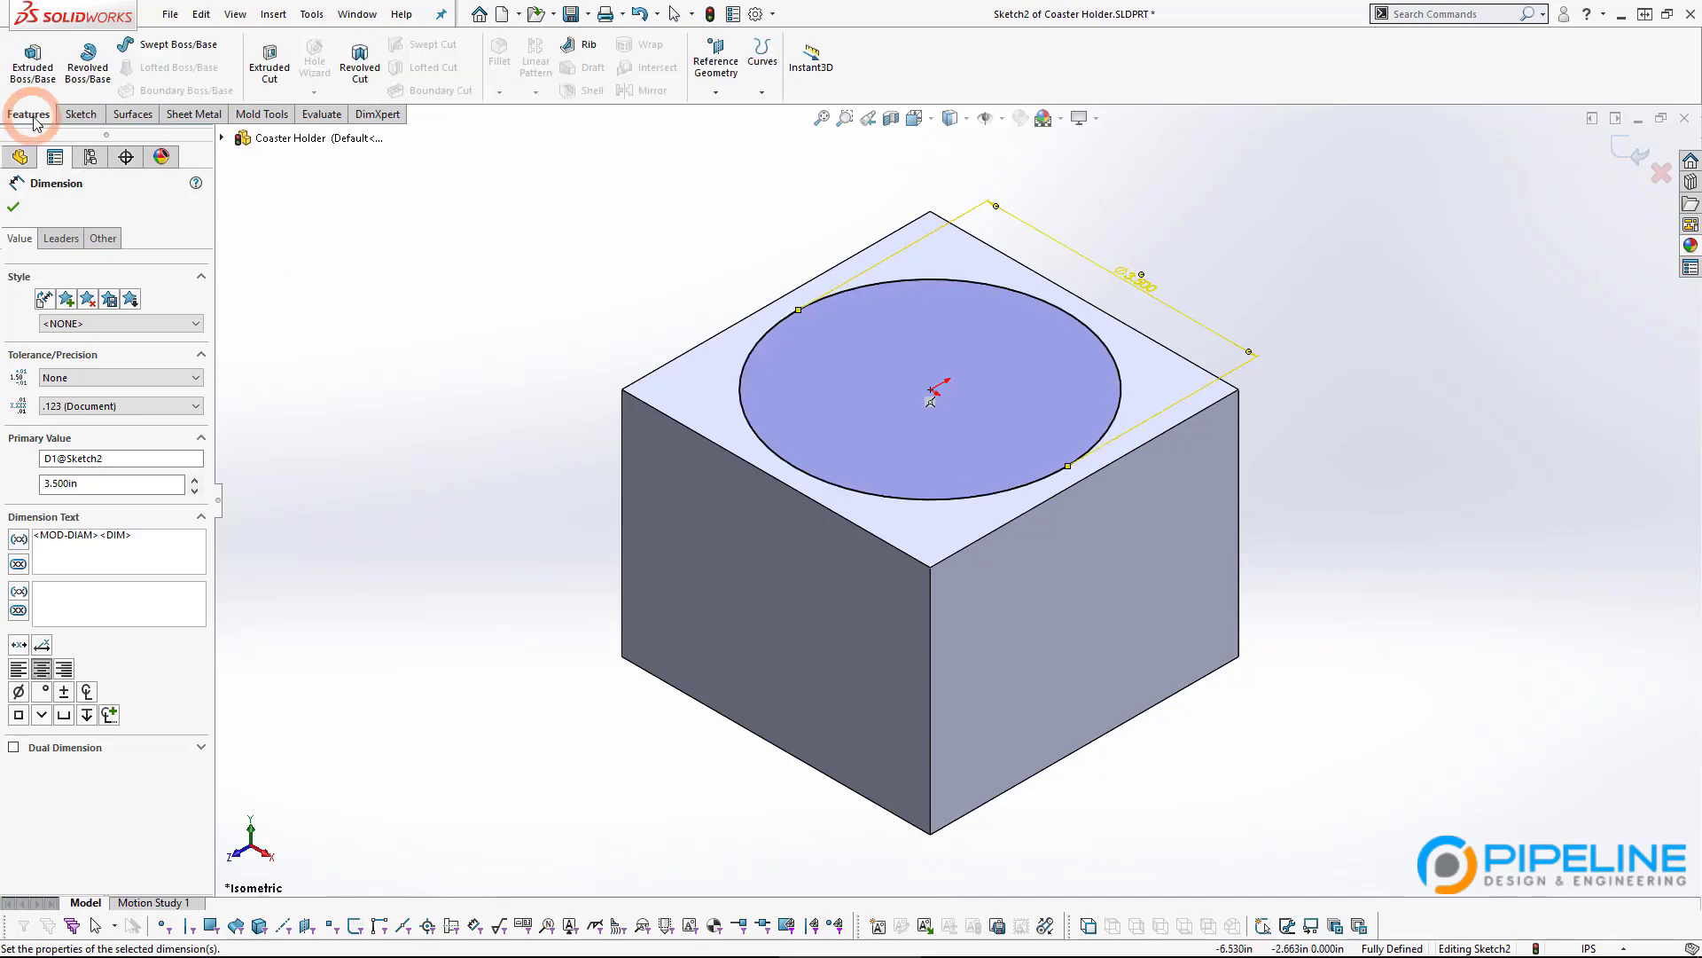
click(271, 66)
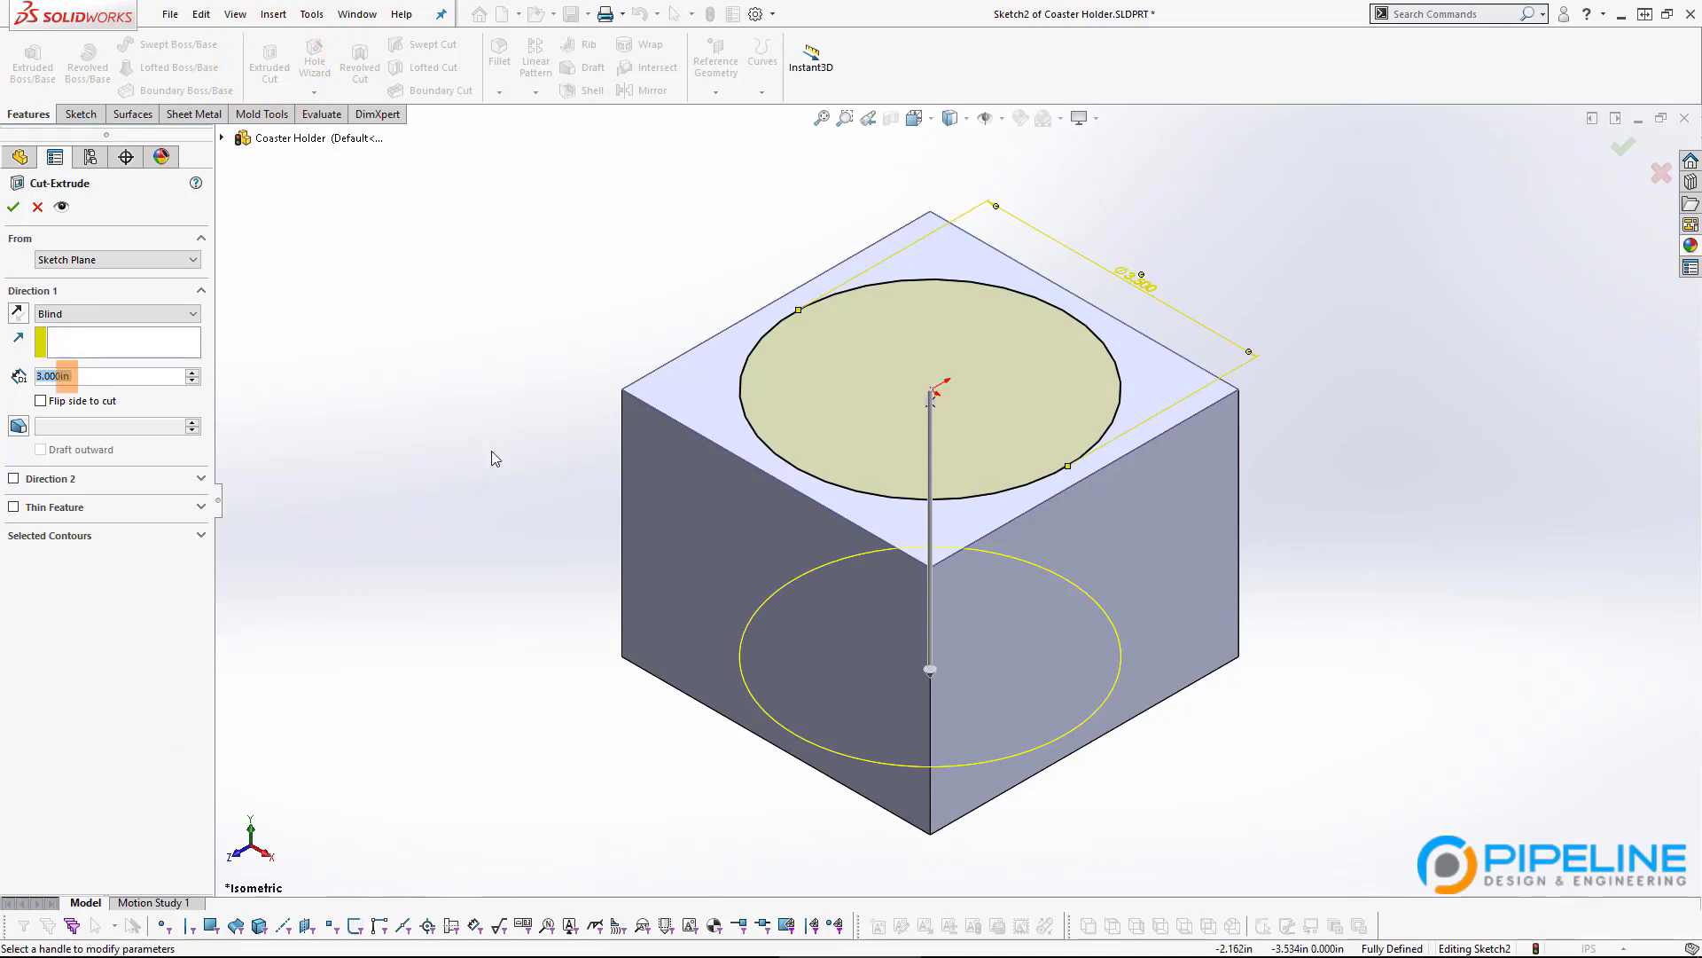
text(2.5)
key(Return)
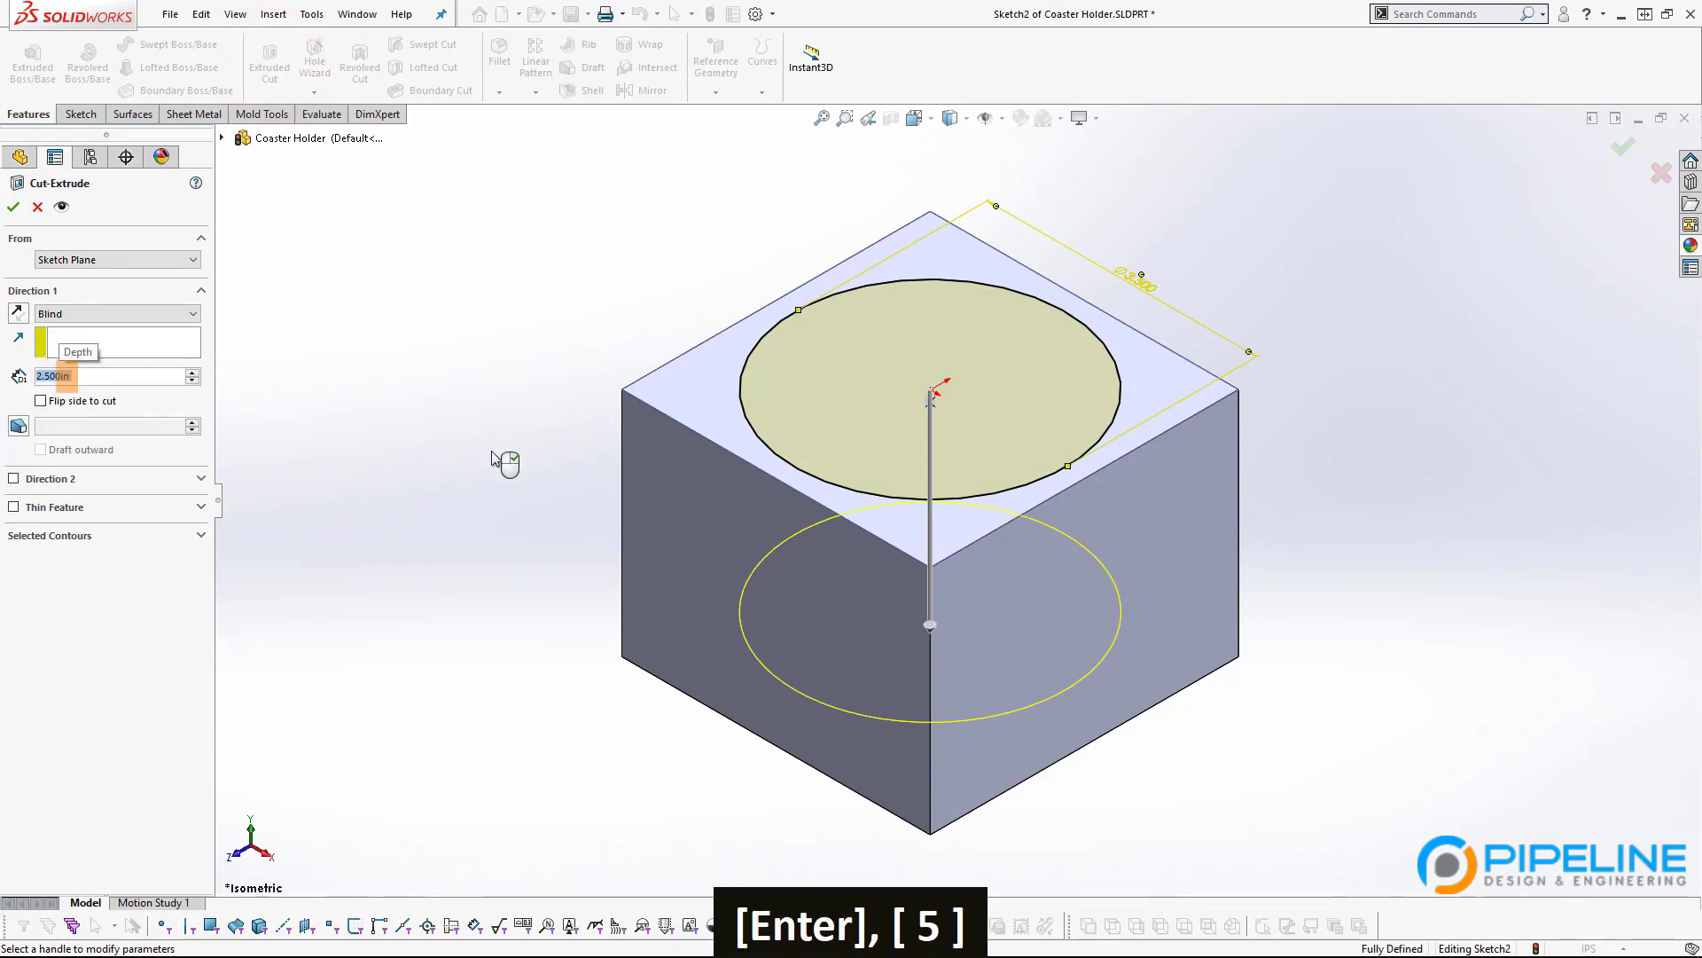
middle_drag(1009, 673, 888, 637)
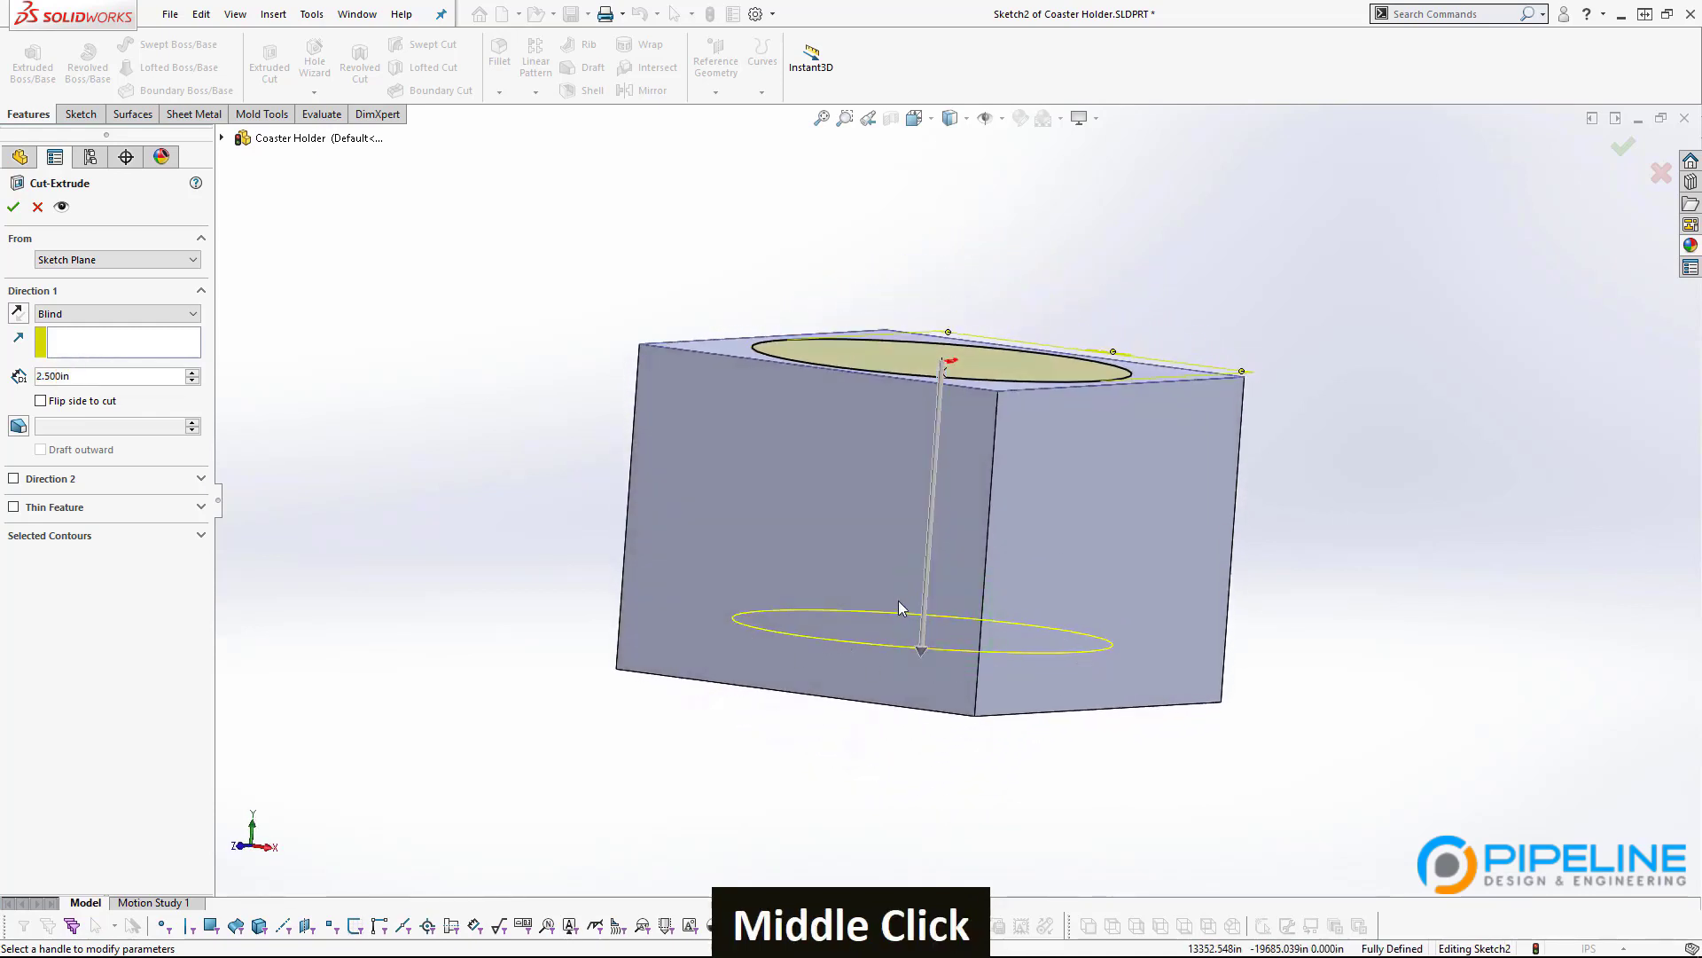
mouse_move(794, 559)
middle_down()
mouse_move(828, 589)
mouse_move(875, 570)
mouse_move(889, 600)
mouse_move(798, 550)
middle_up()
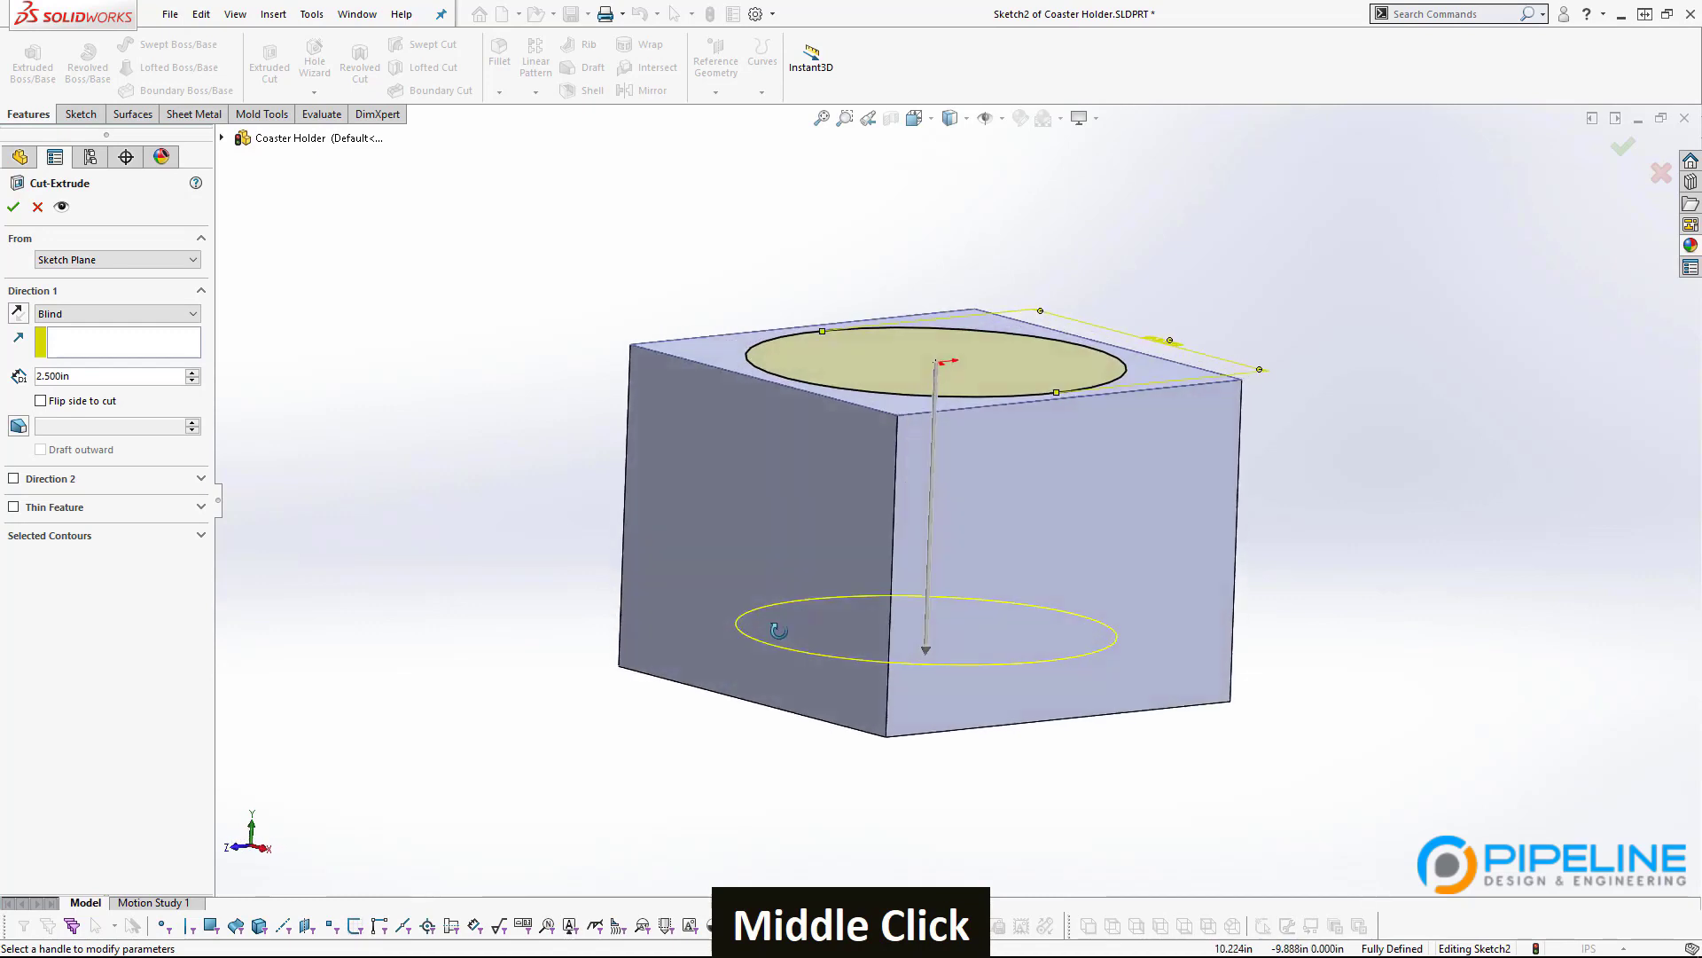
click(13, 209)
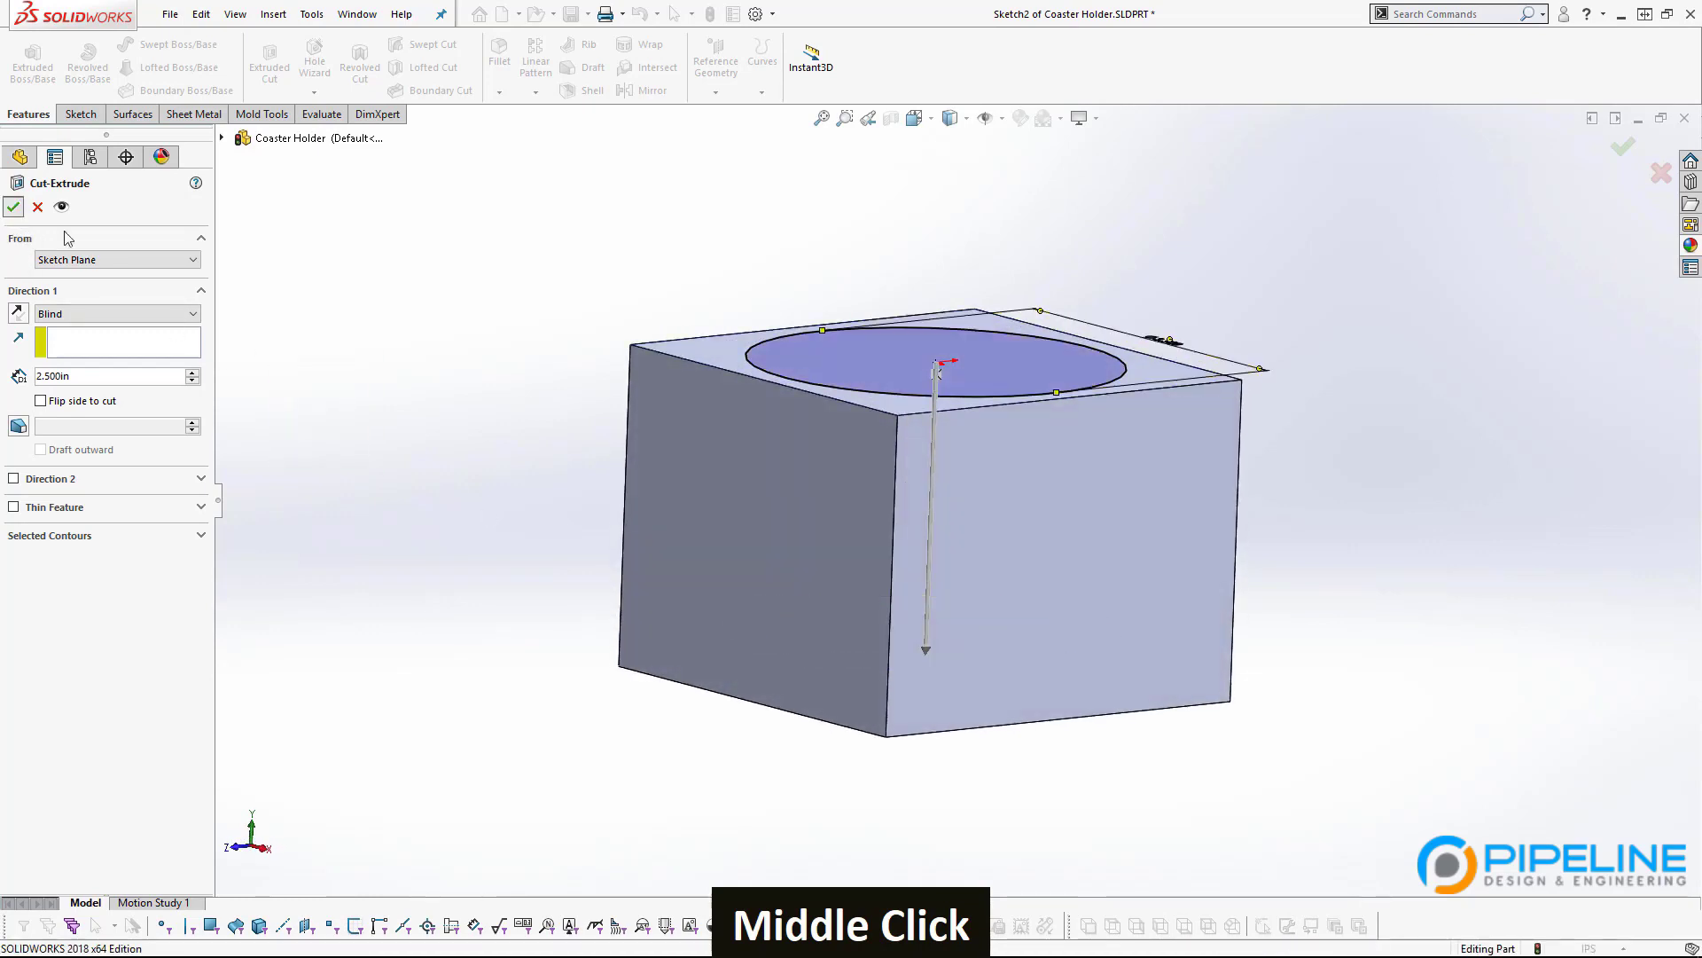
Inspect the round pocket in the block and save the Coaster Holder part.
middle_drag(494, 426, 497, 577)
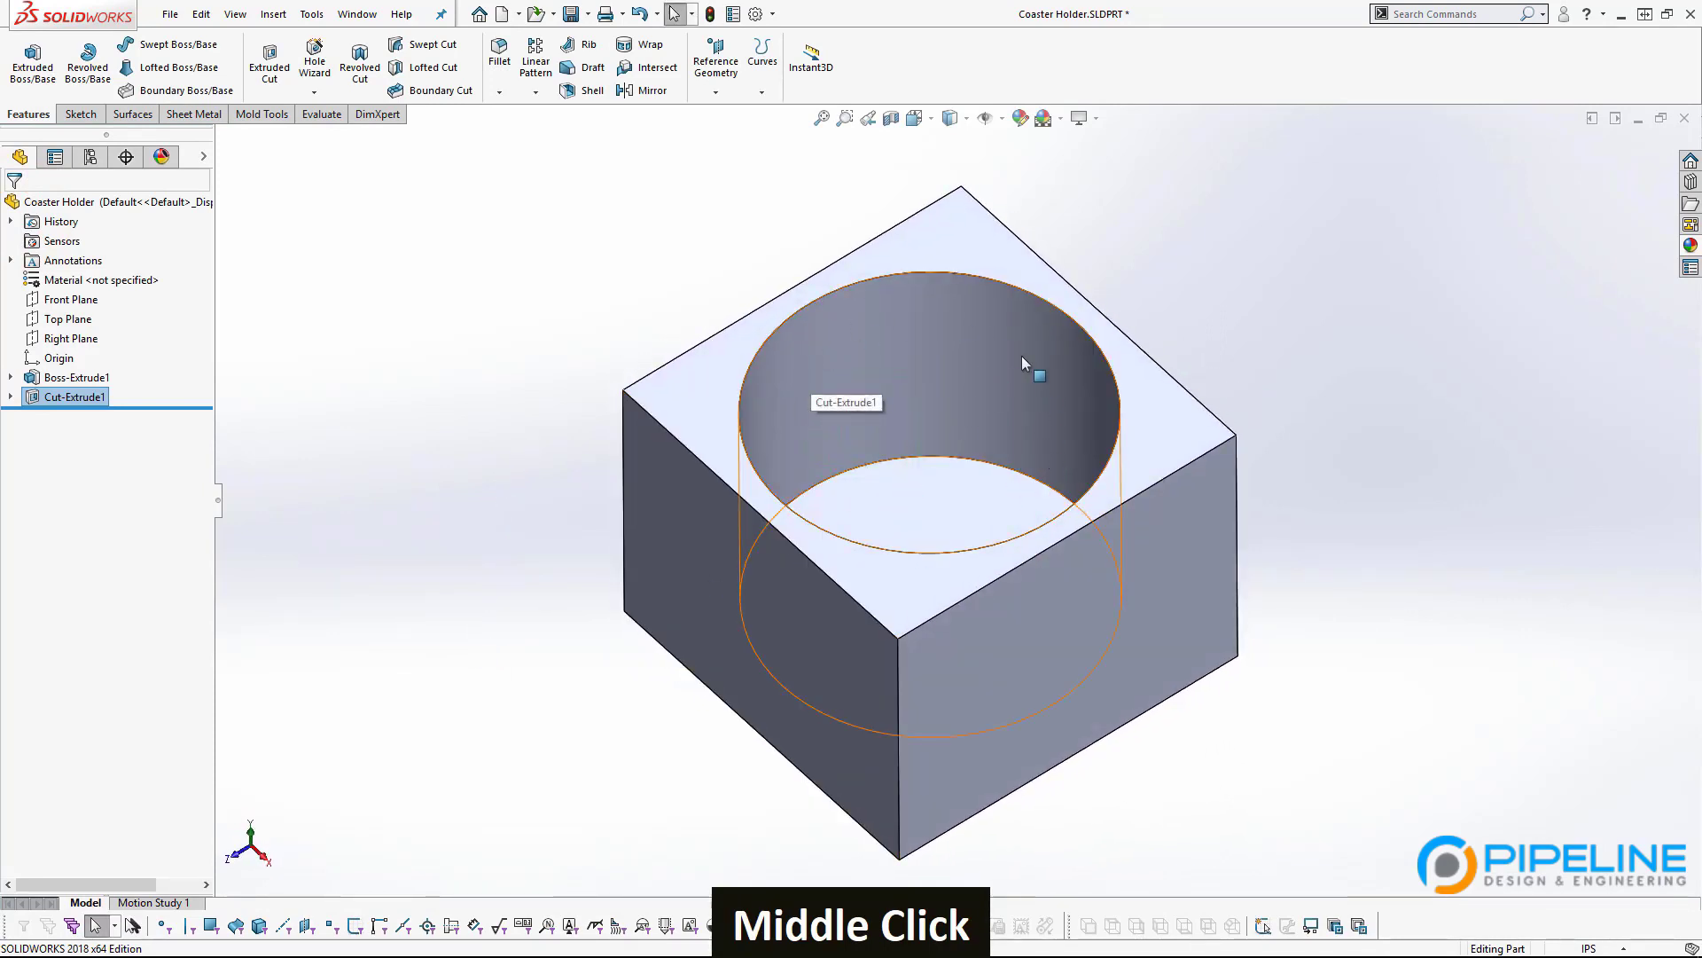
middle_drag(997, 493, 1059, 362)
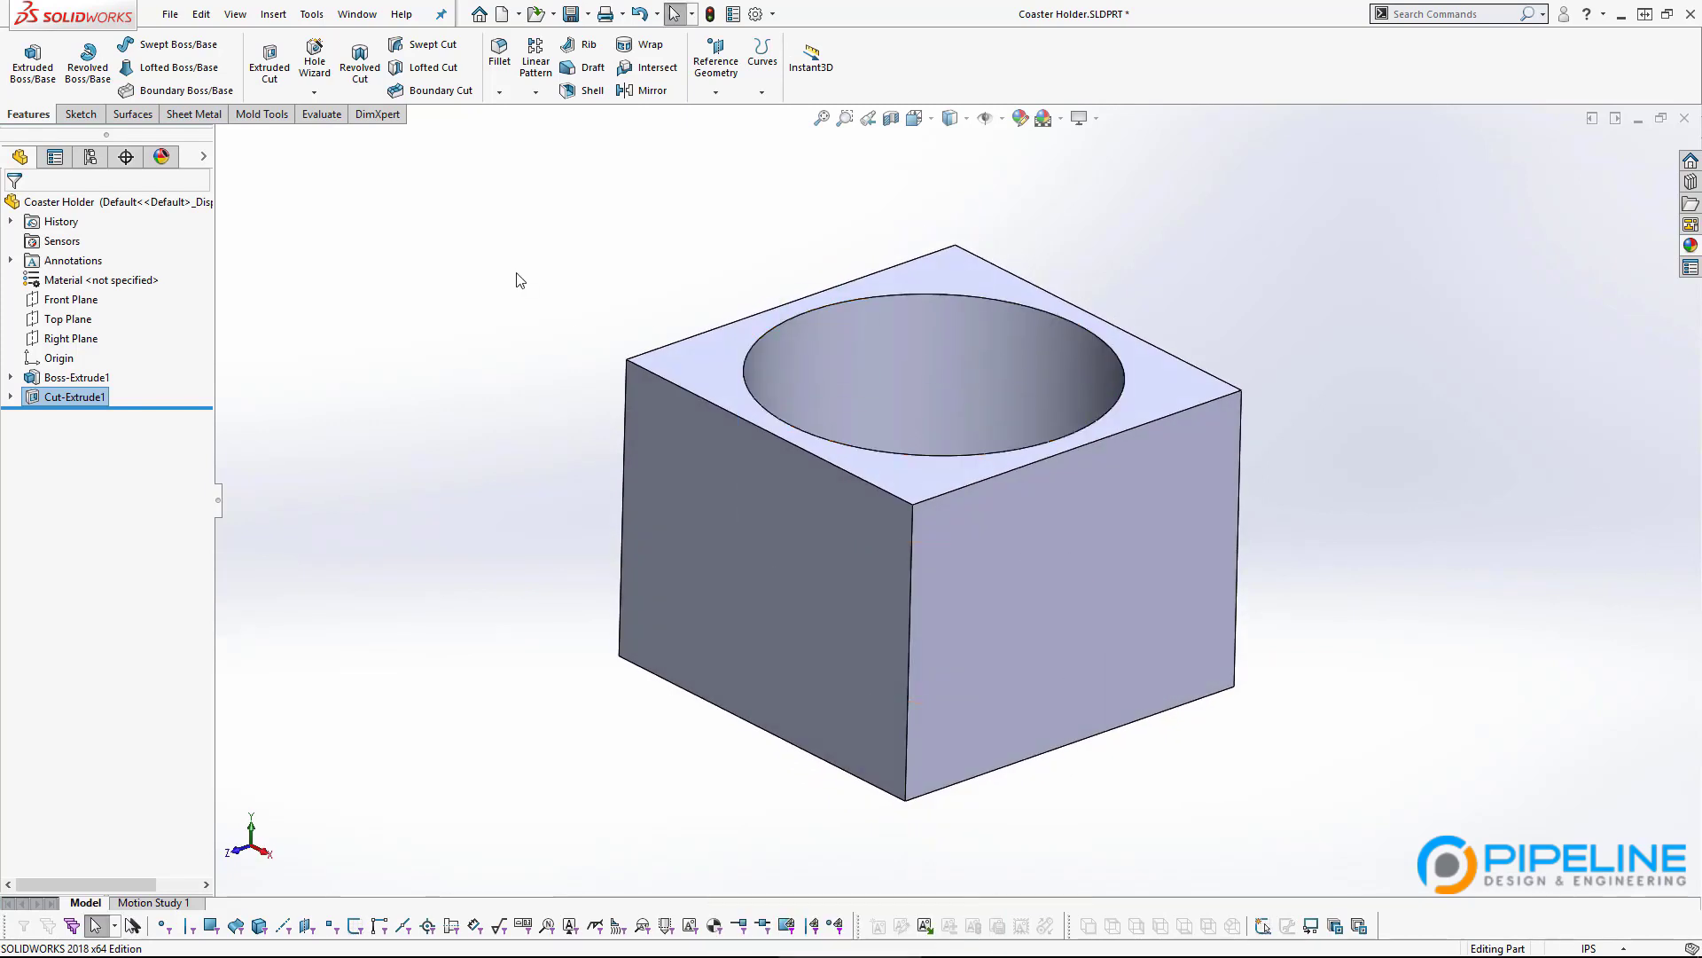
key(ctrl+7)
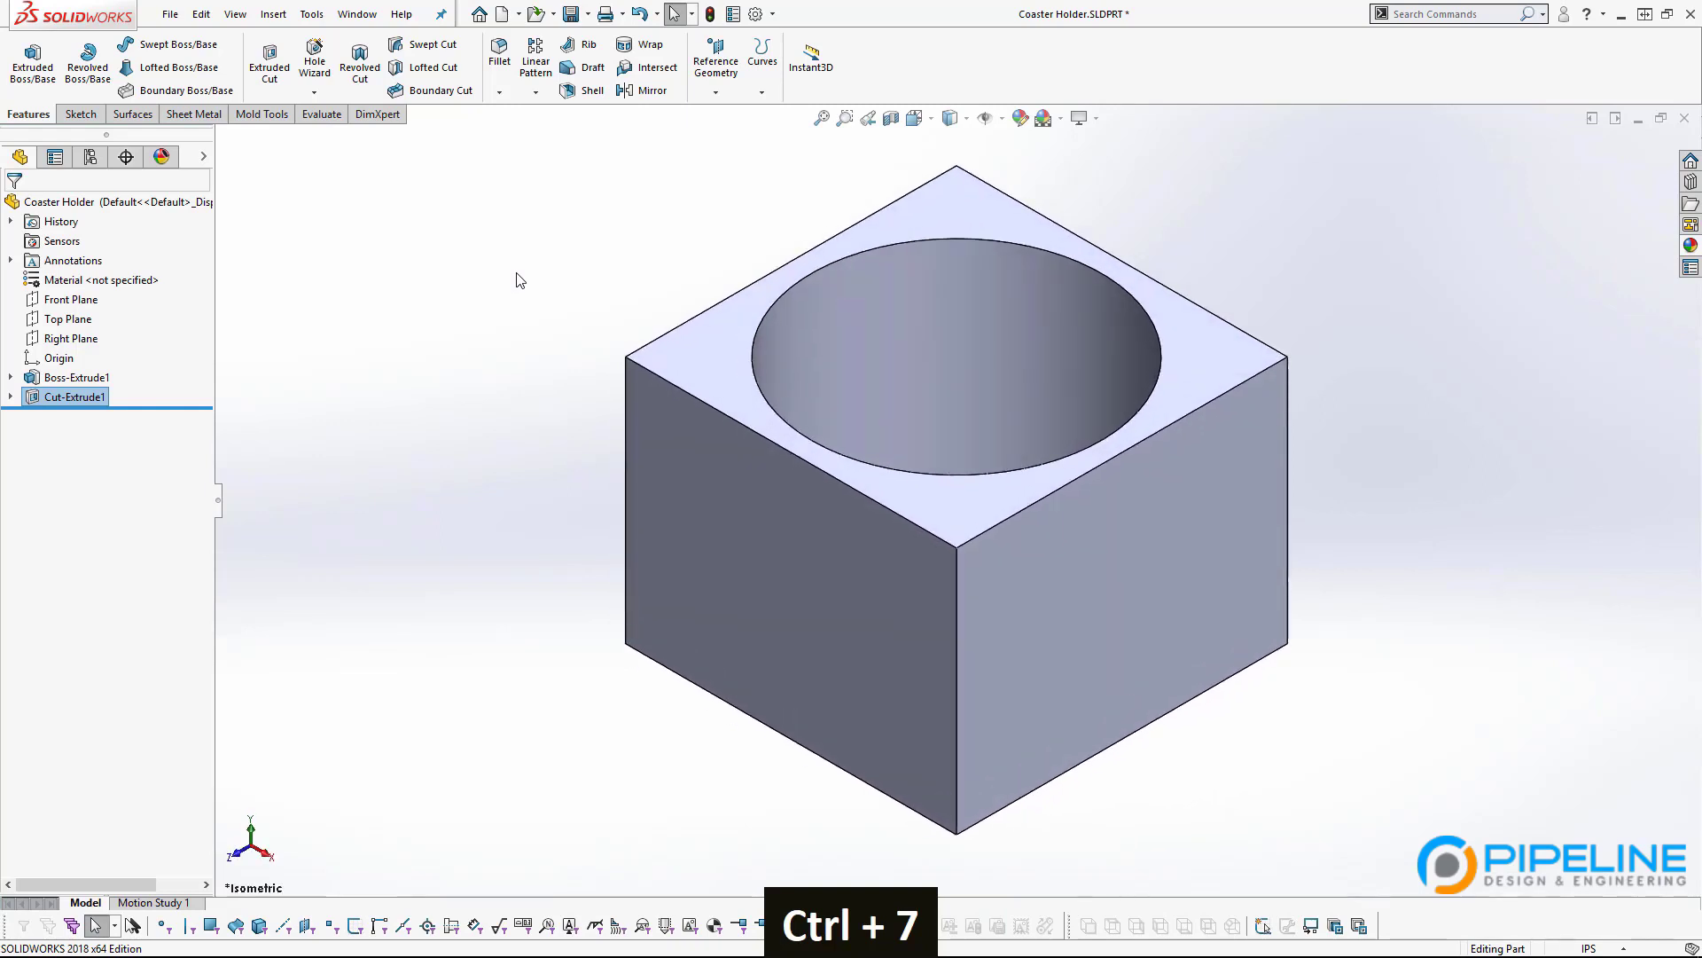
click(571, 15)
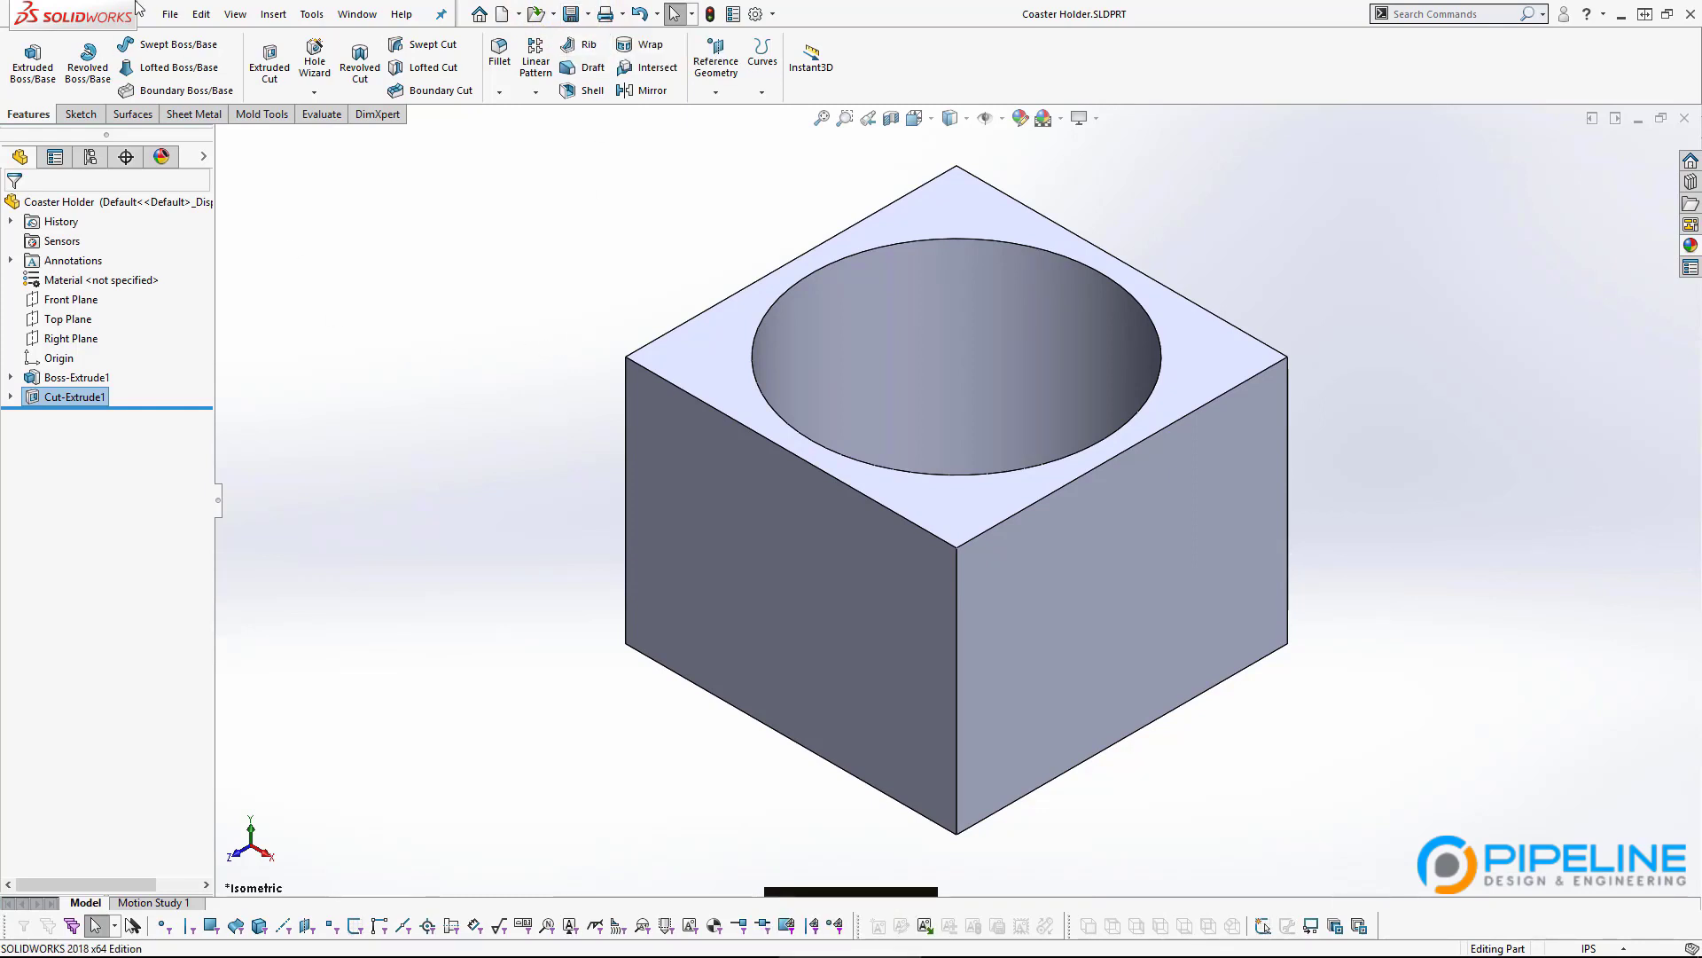
click(511, 15)
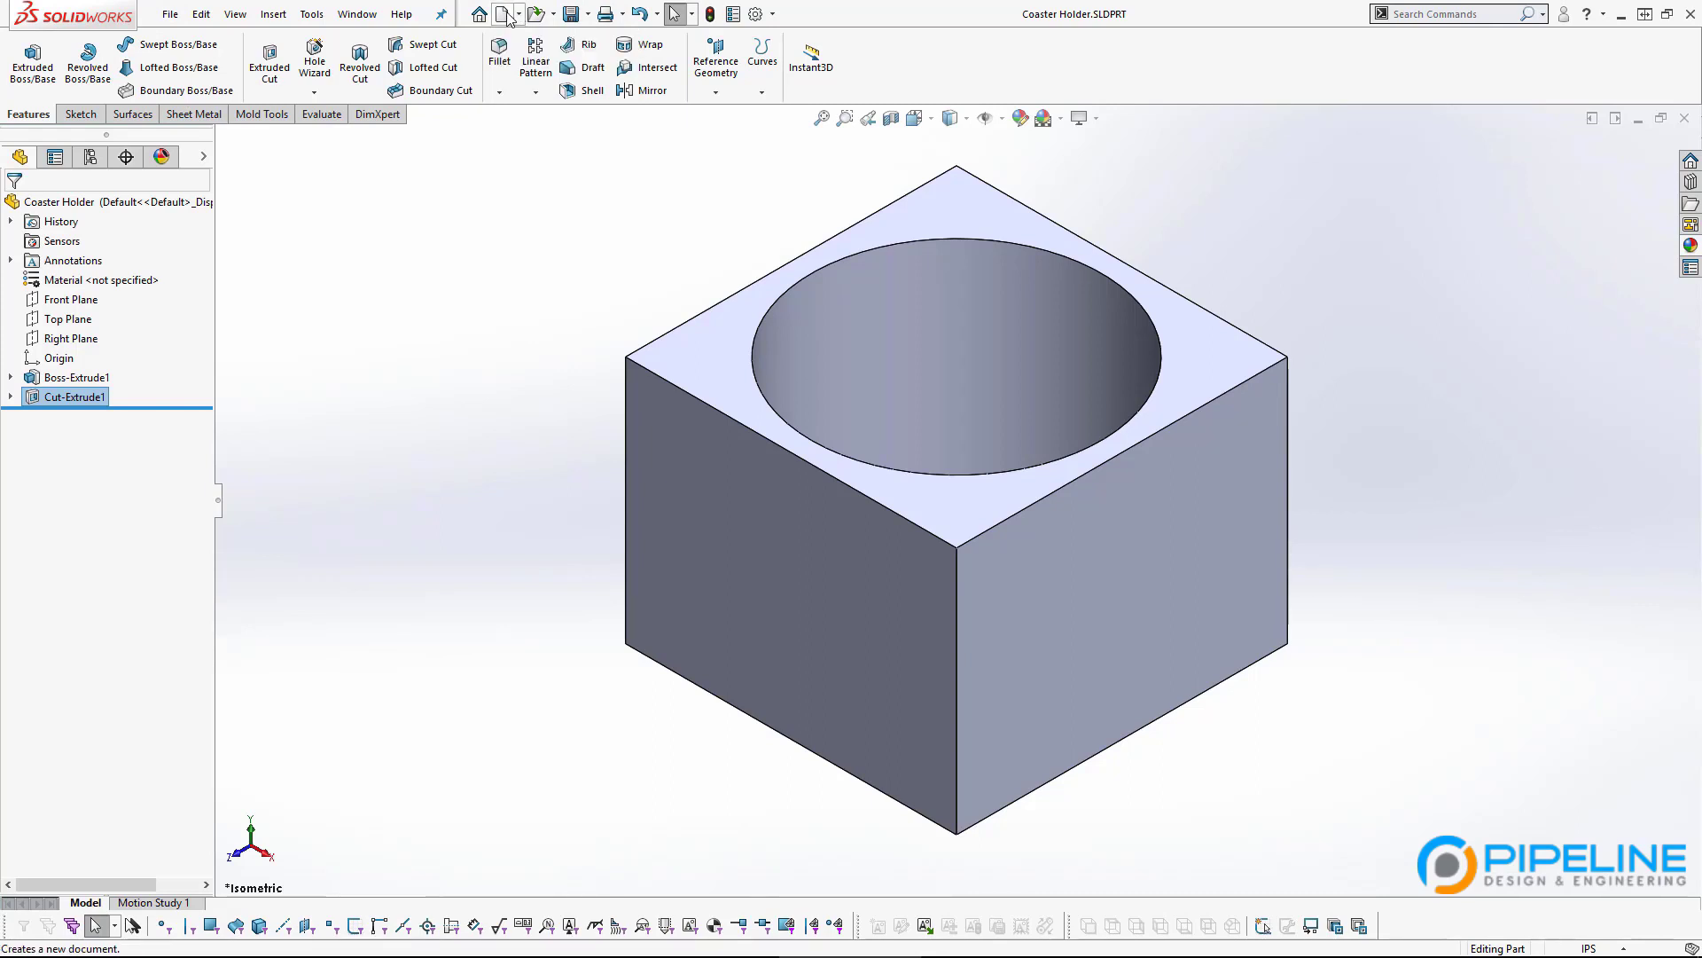
click(500, 277)
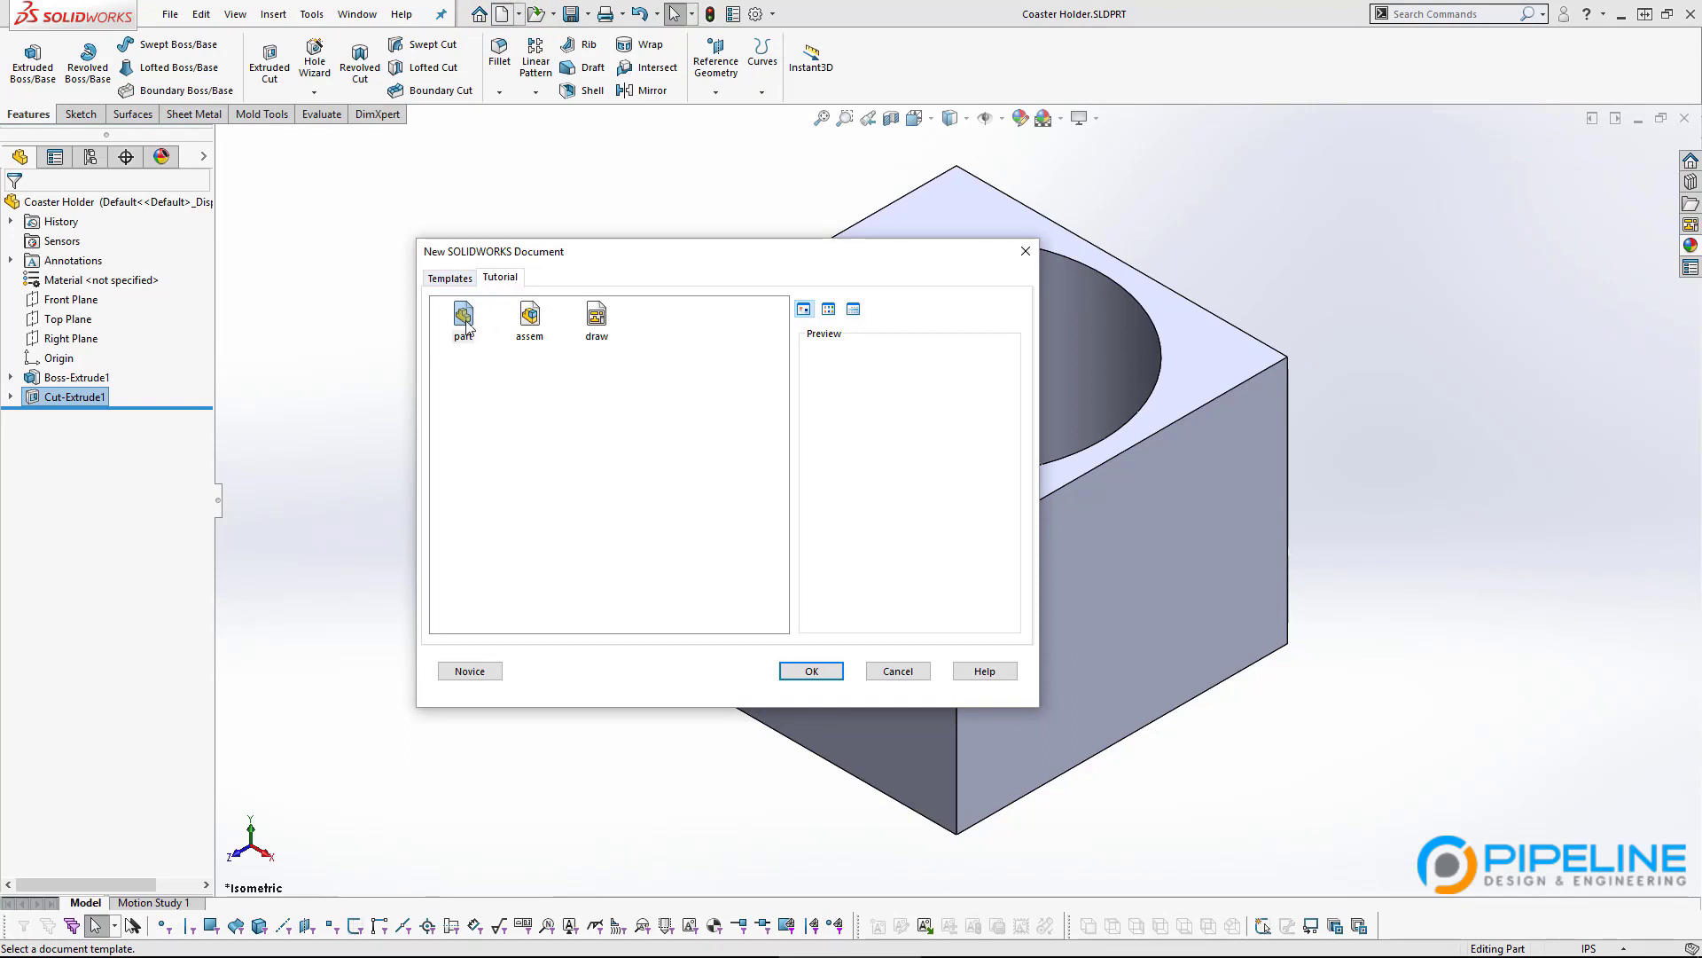
click(524, 317)
click(890, 669)
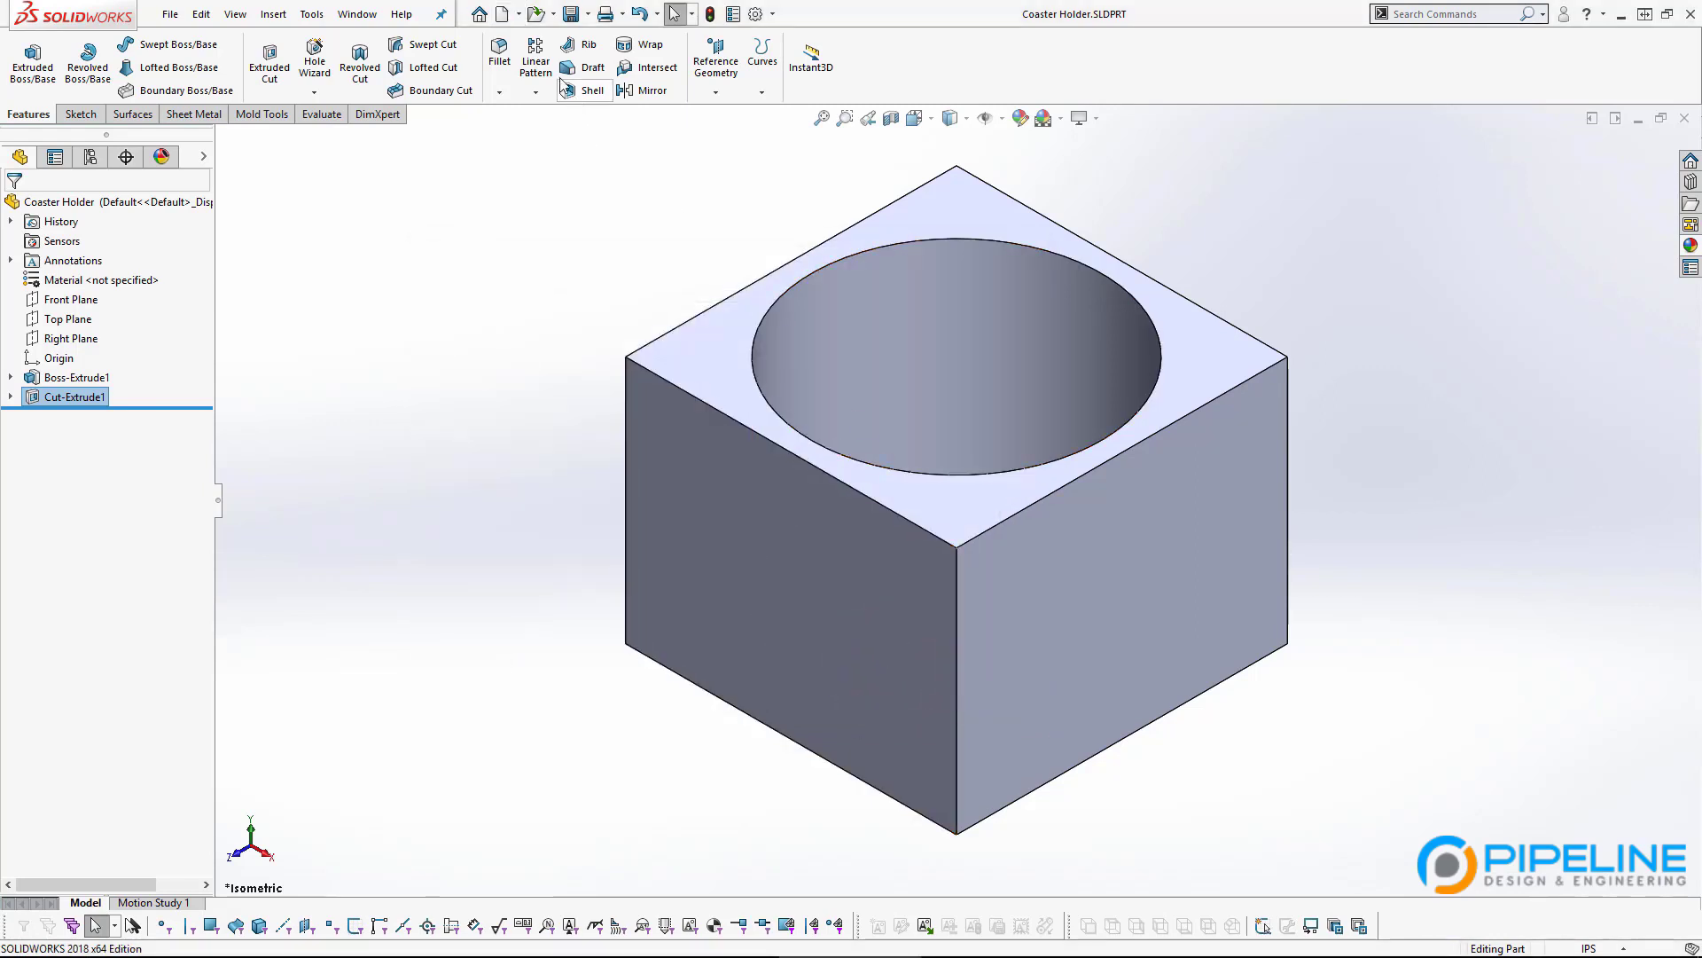
click(520, 15)
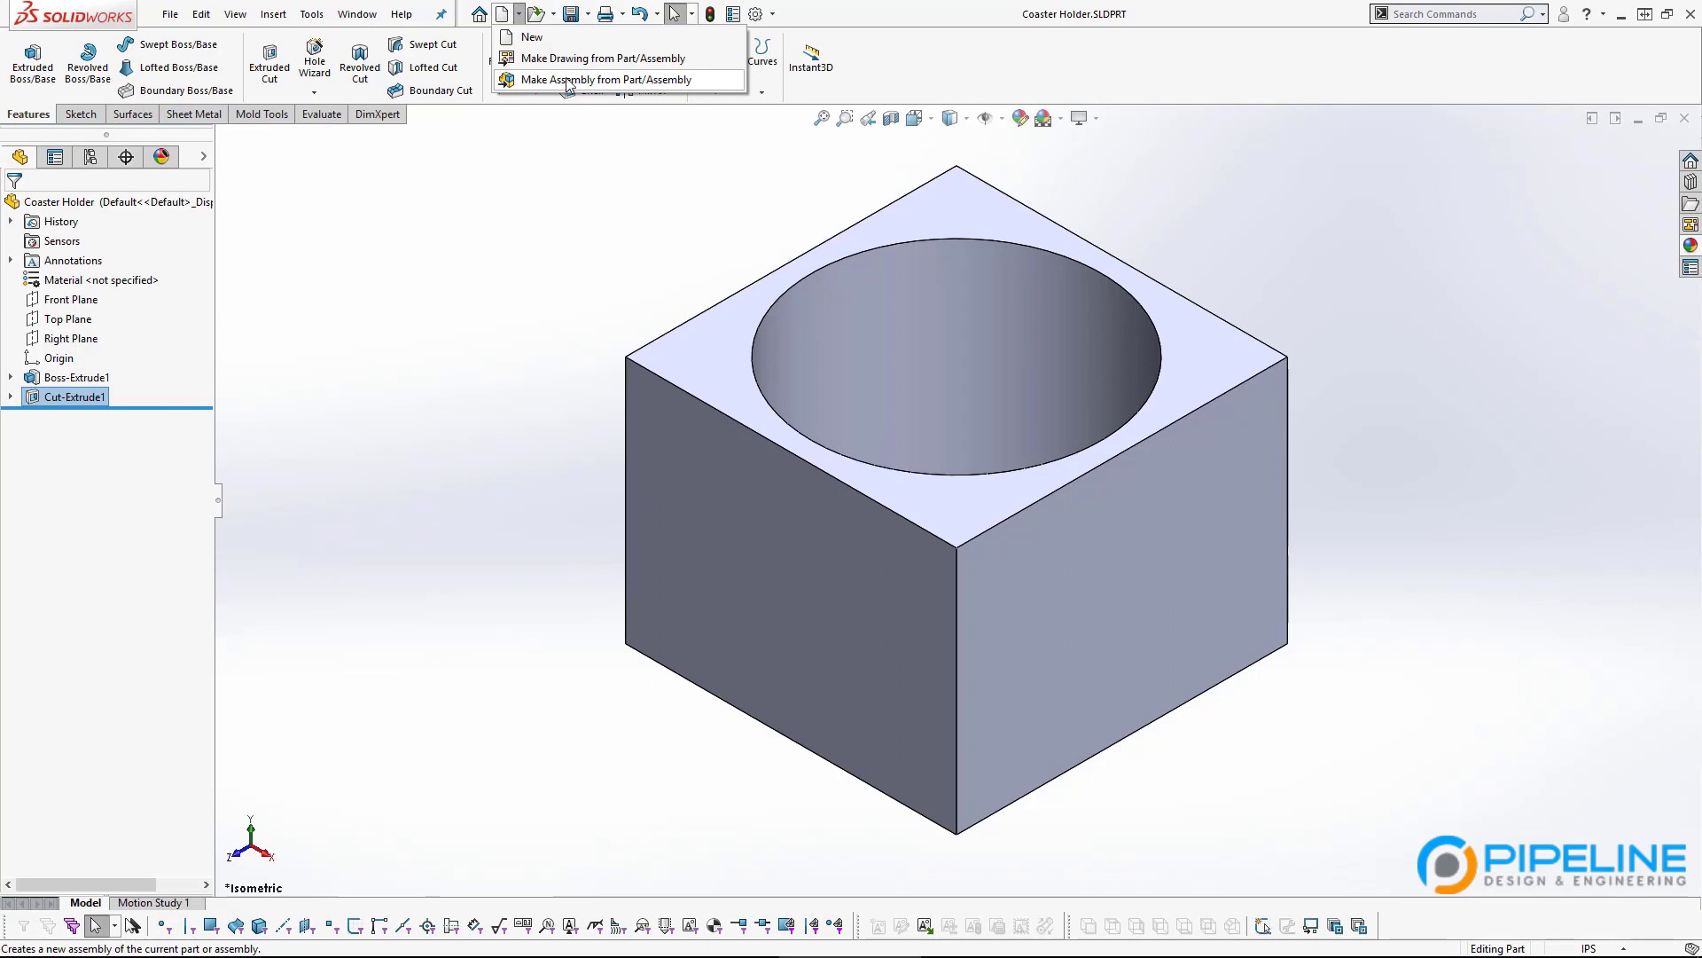
click(539, 154)
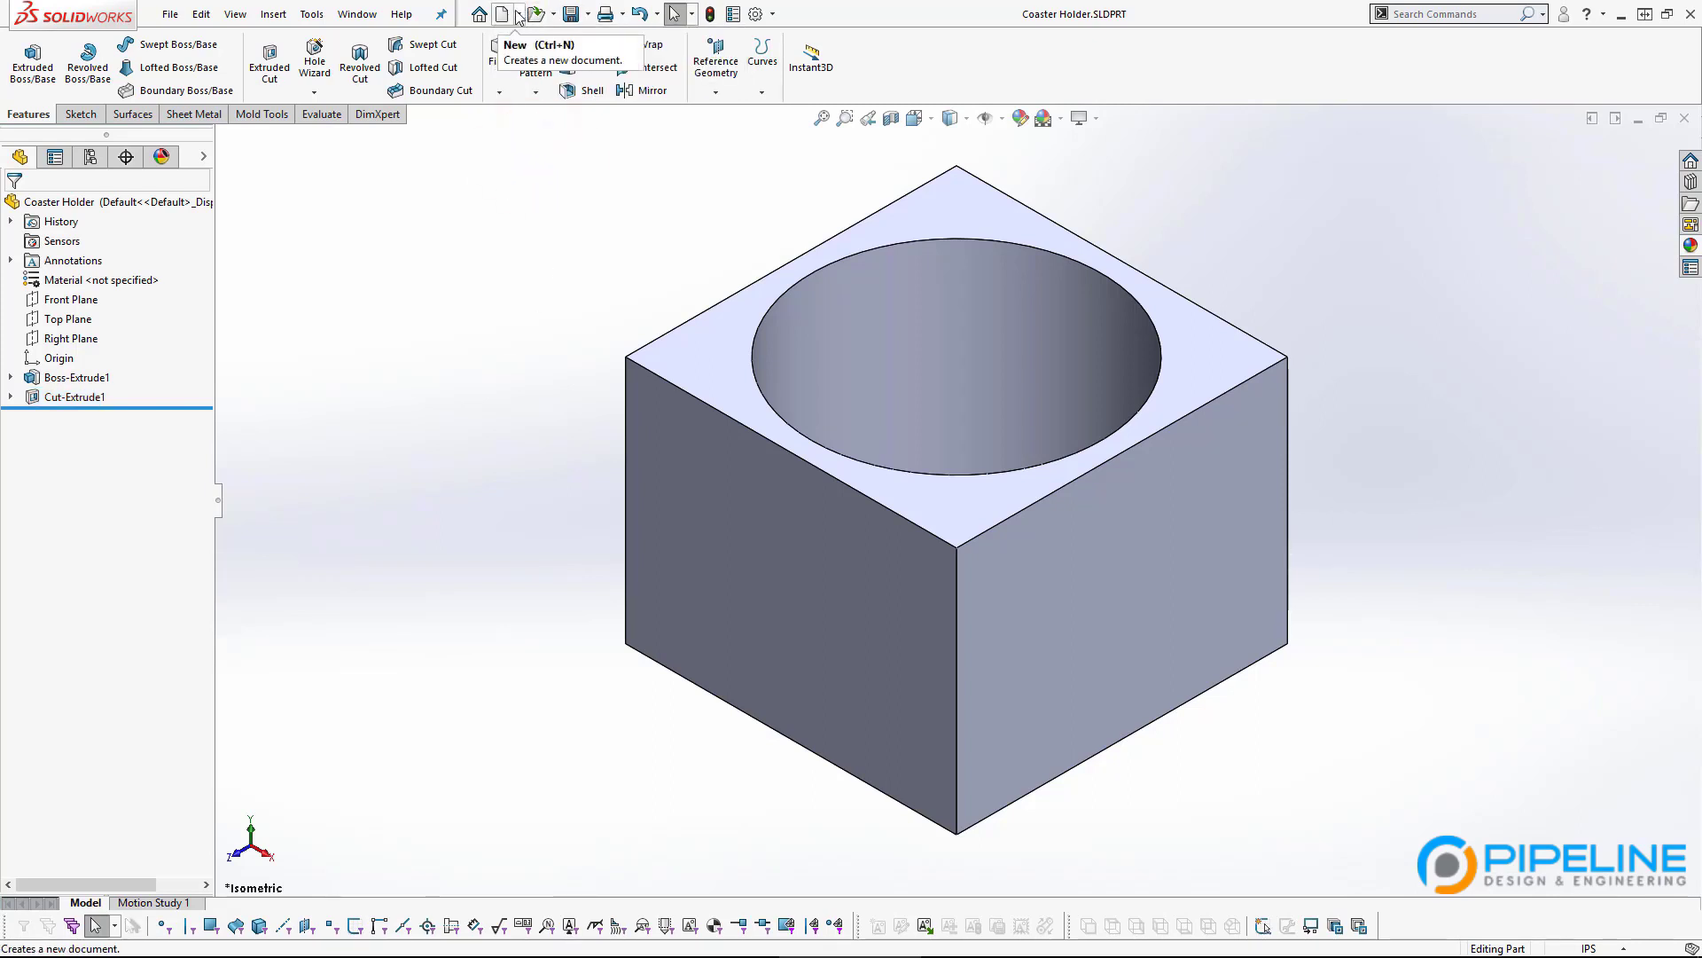
Create a new assembly from the open Coaster Holder part using the assem template.
click(520, 14)
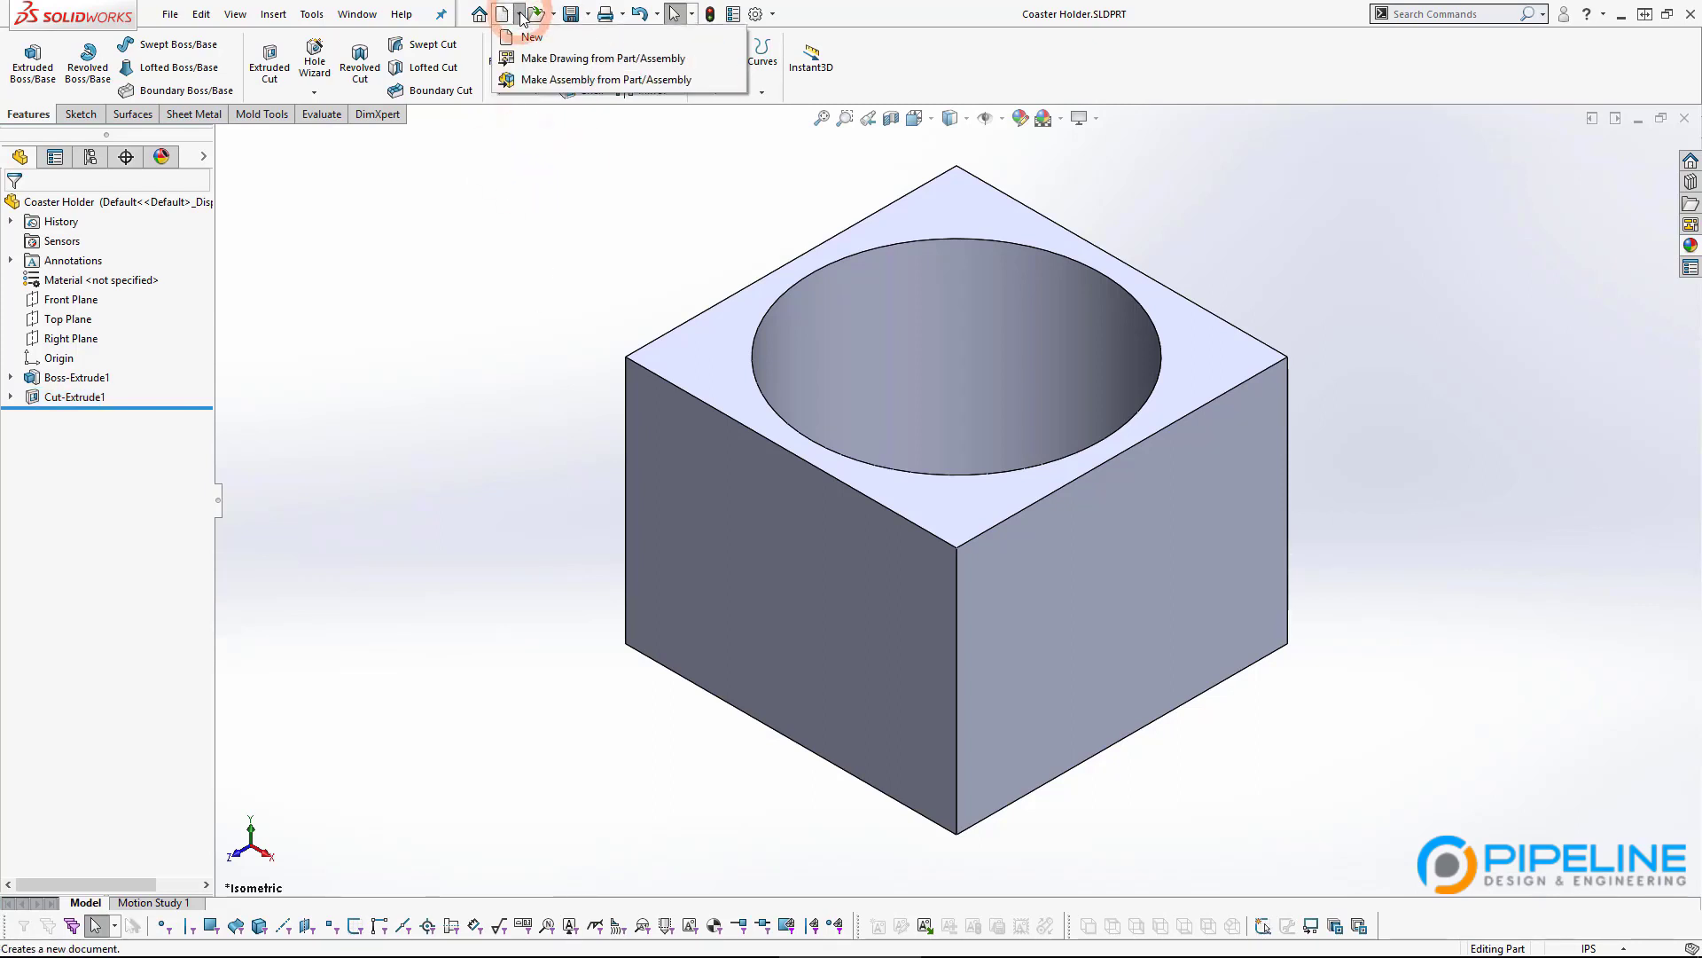
click(553, 83)
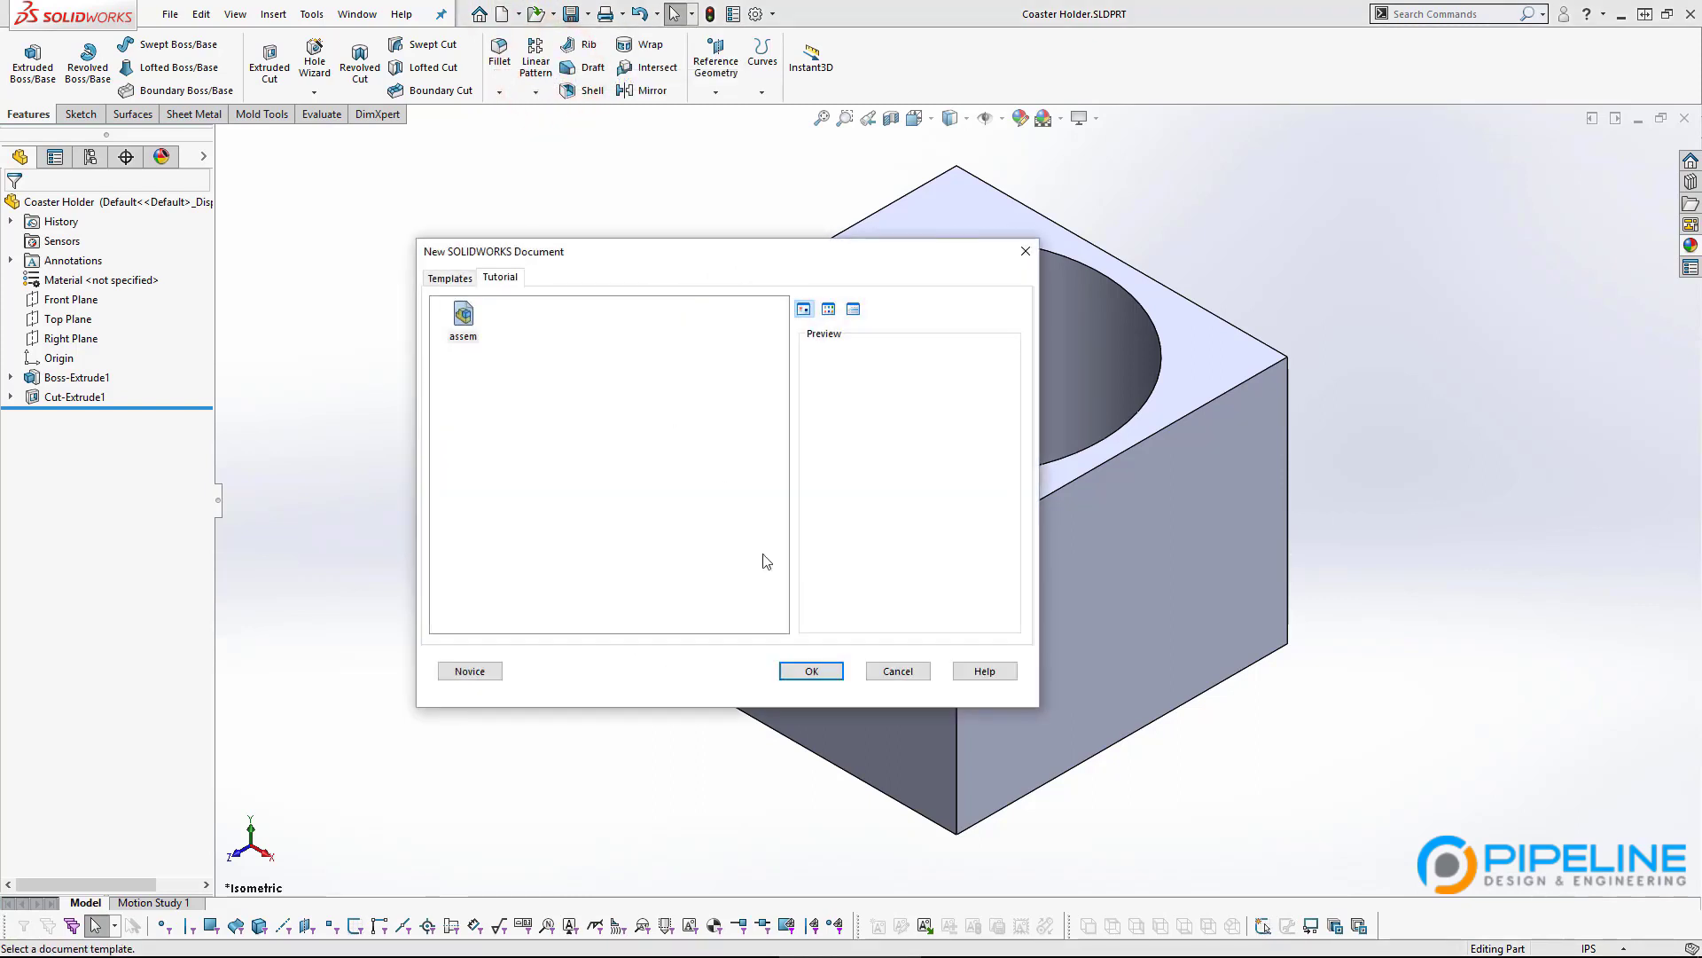
click(832, 676)
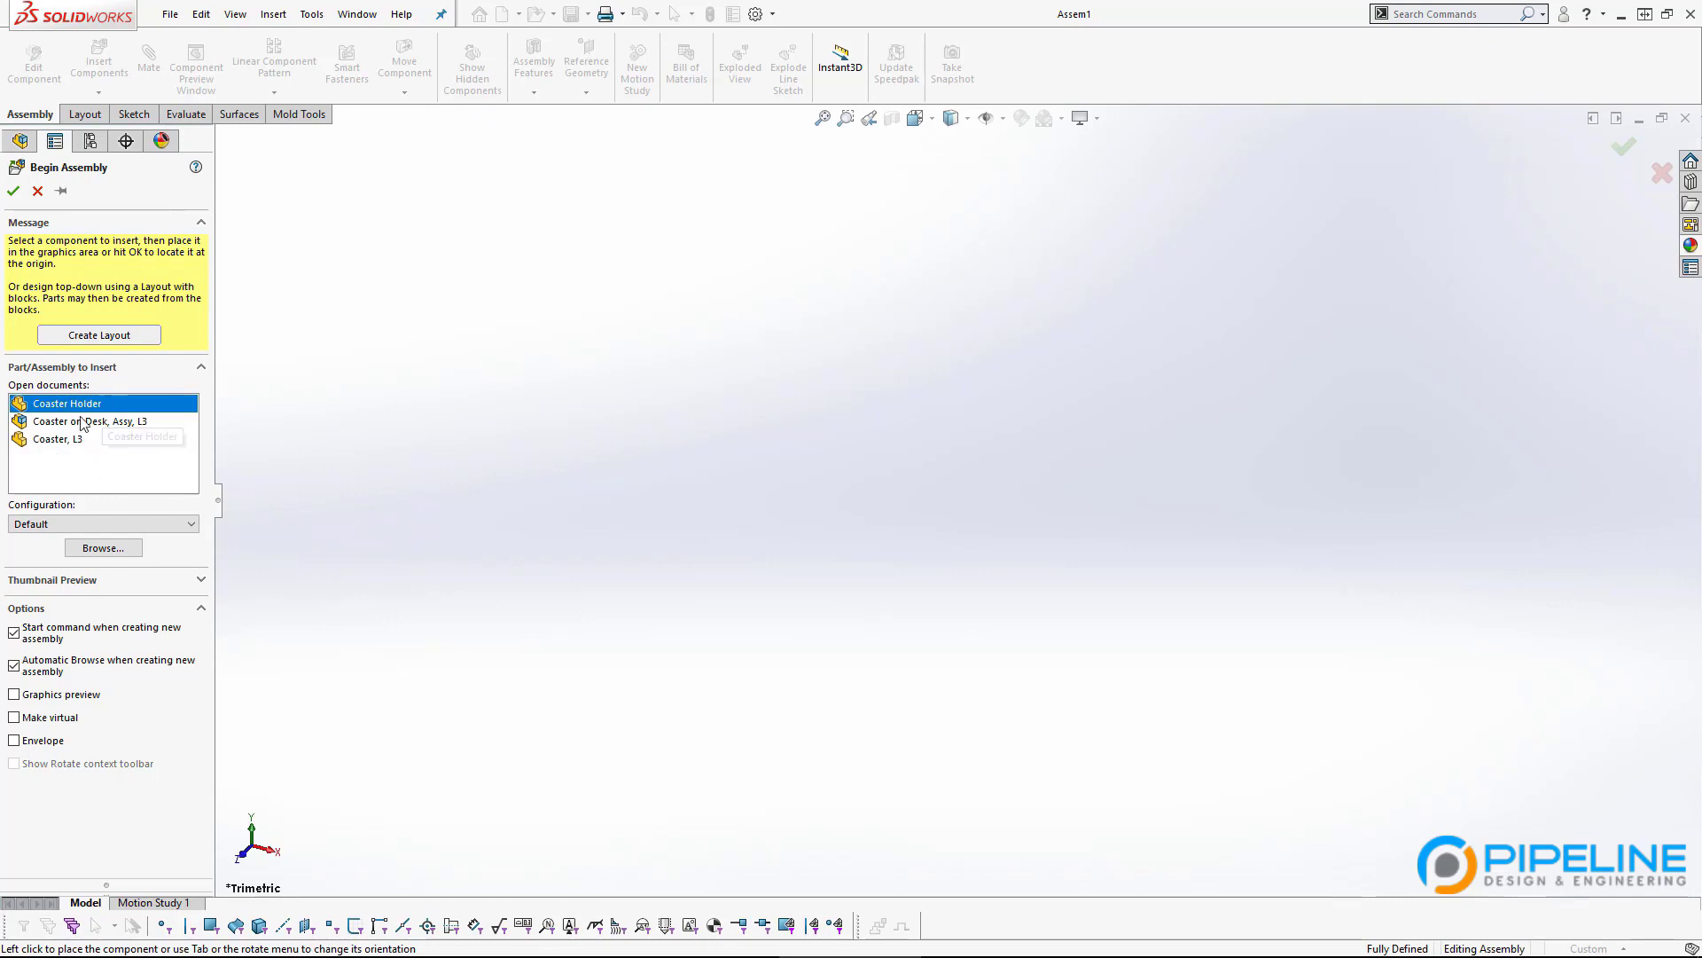
click(64, 441)
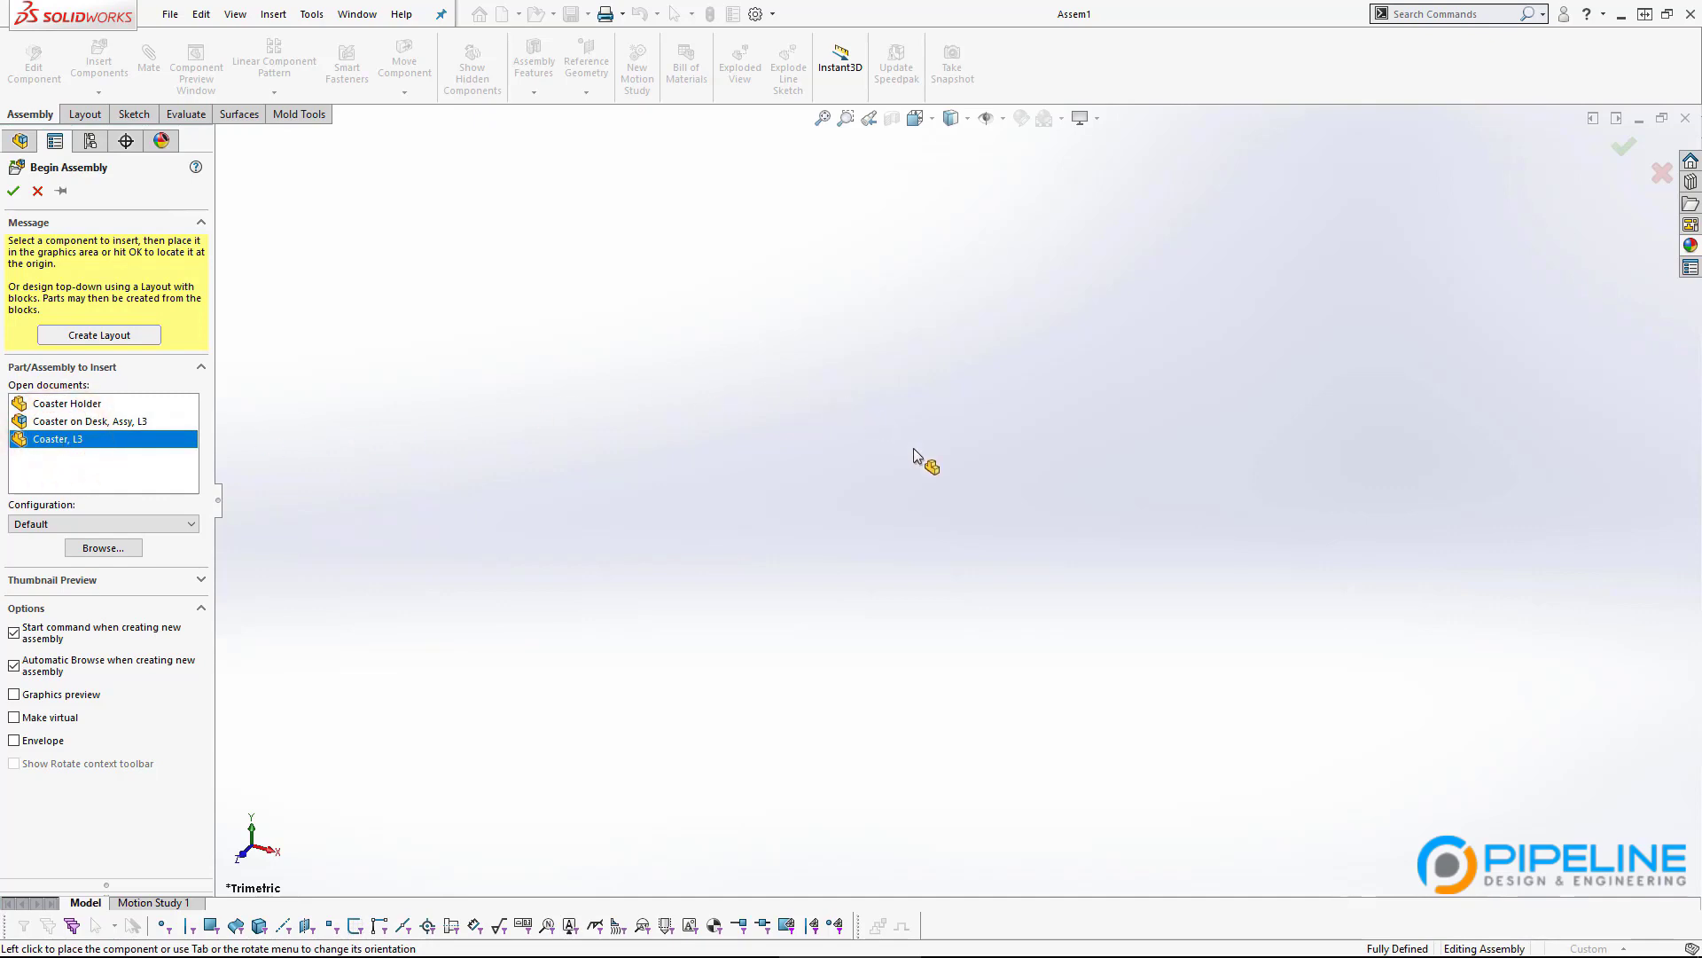
click(99, 439)
click(146, 439)
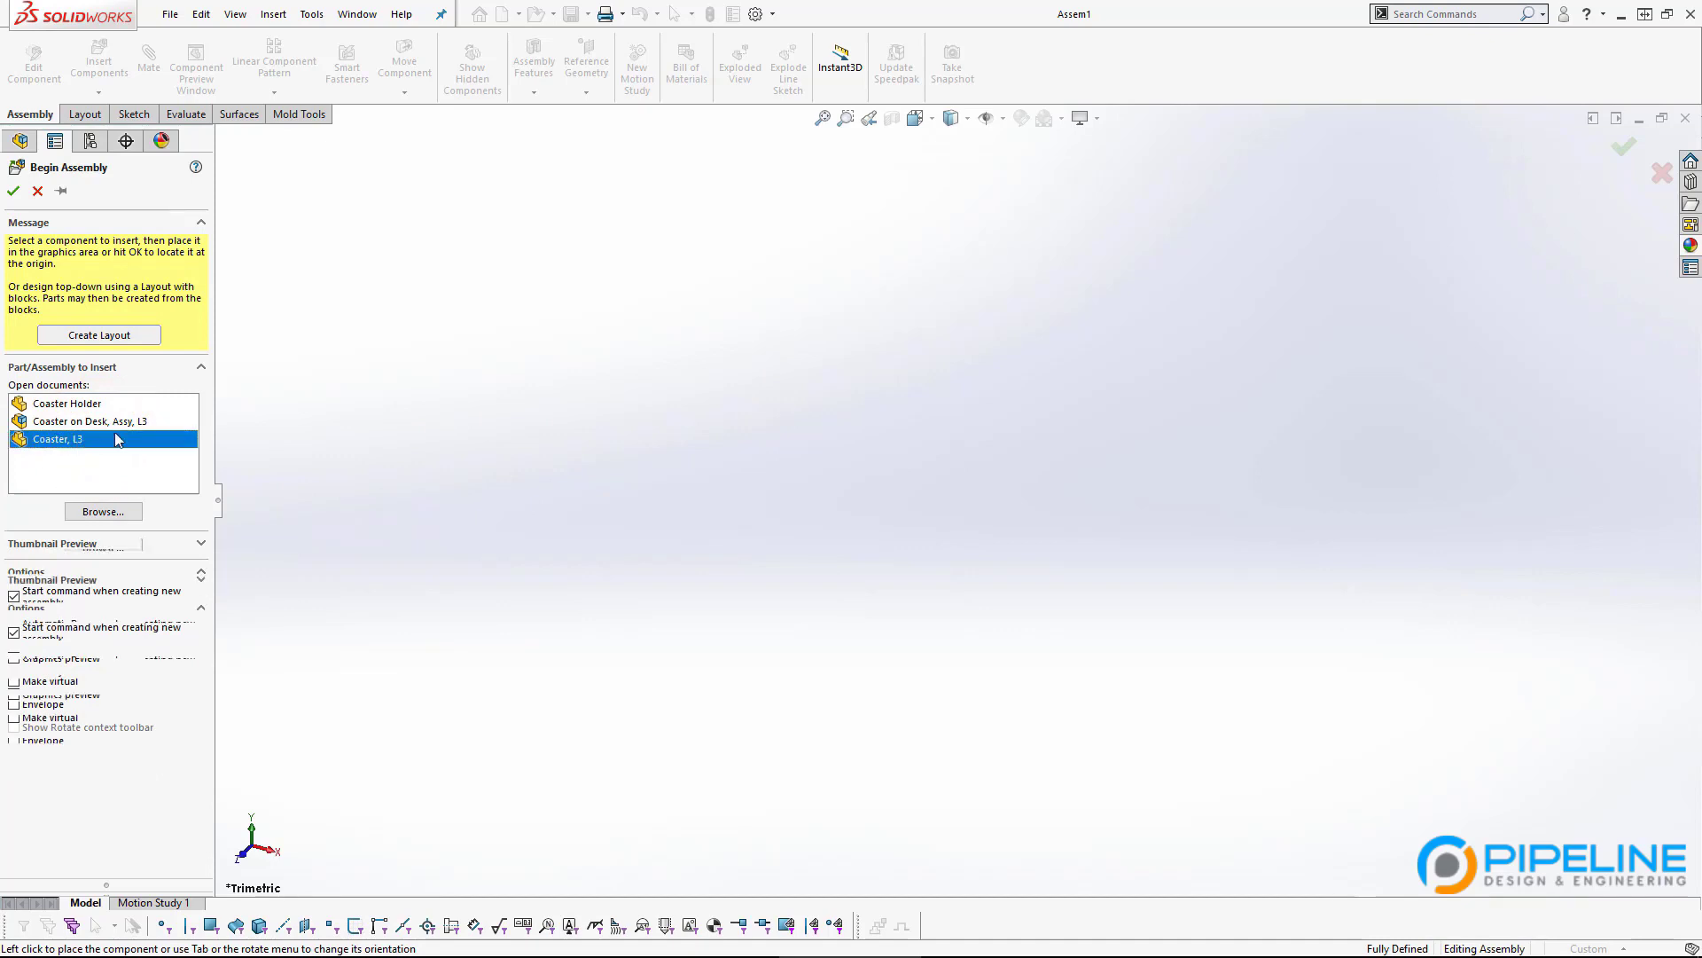
double_click(80, 423)
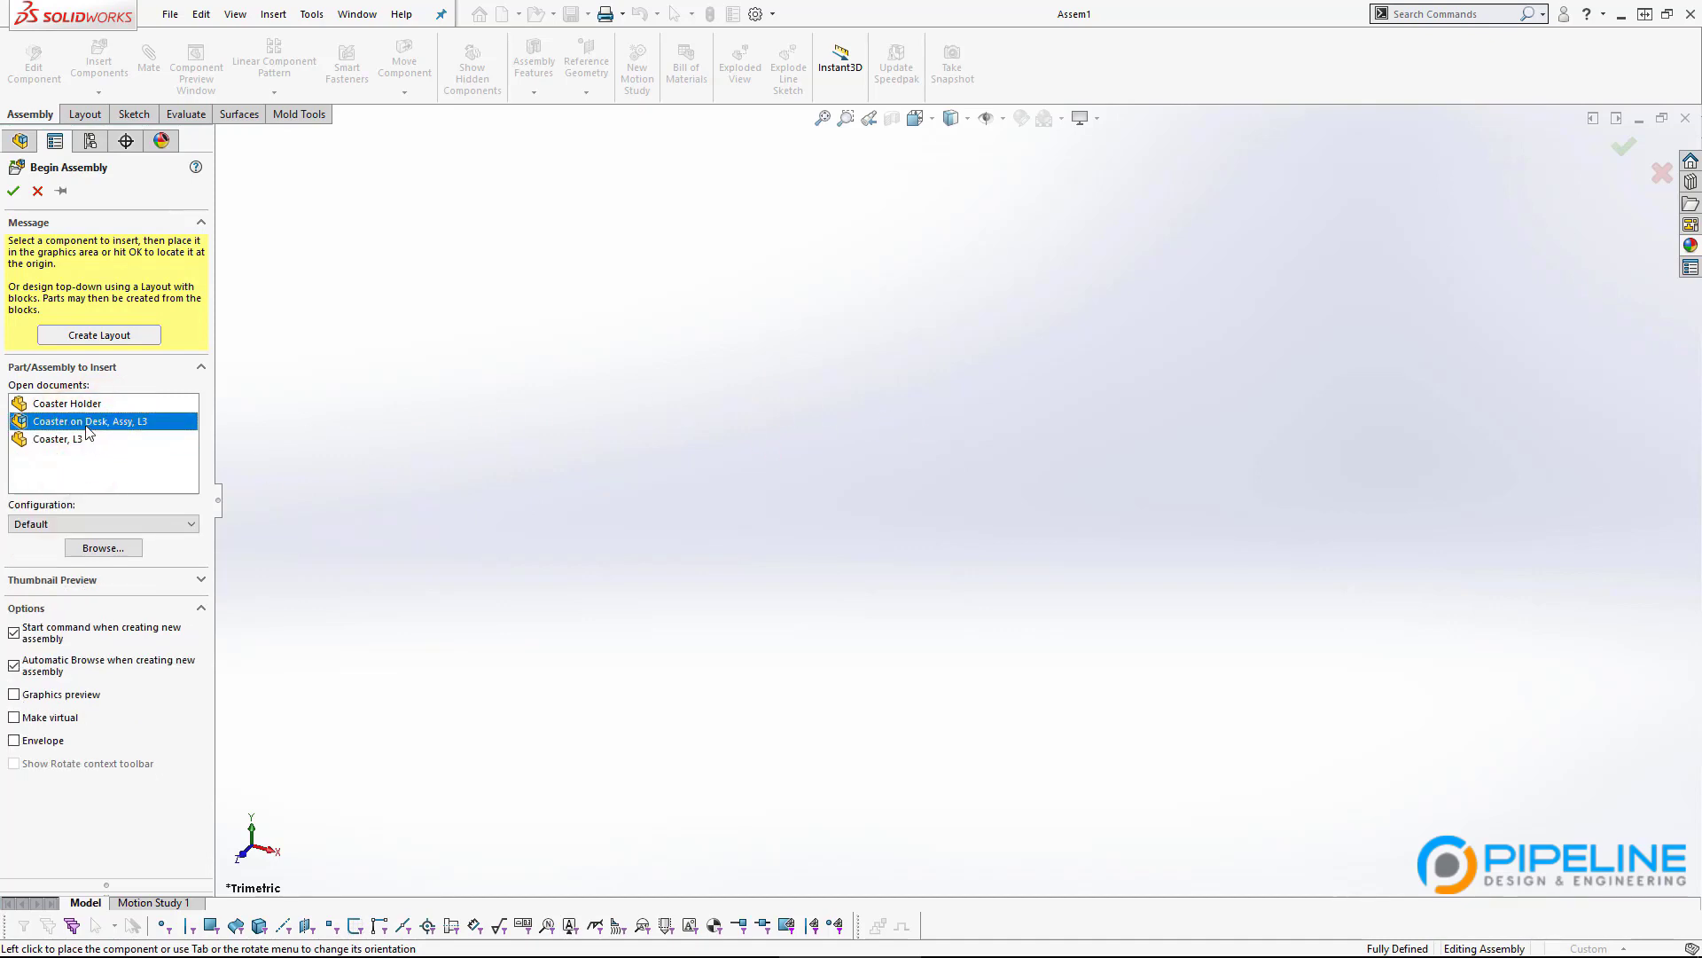
click(751, 474)
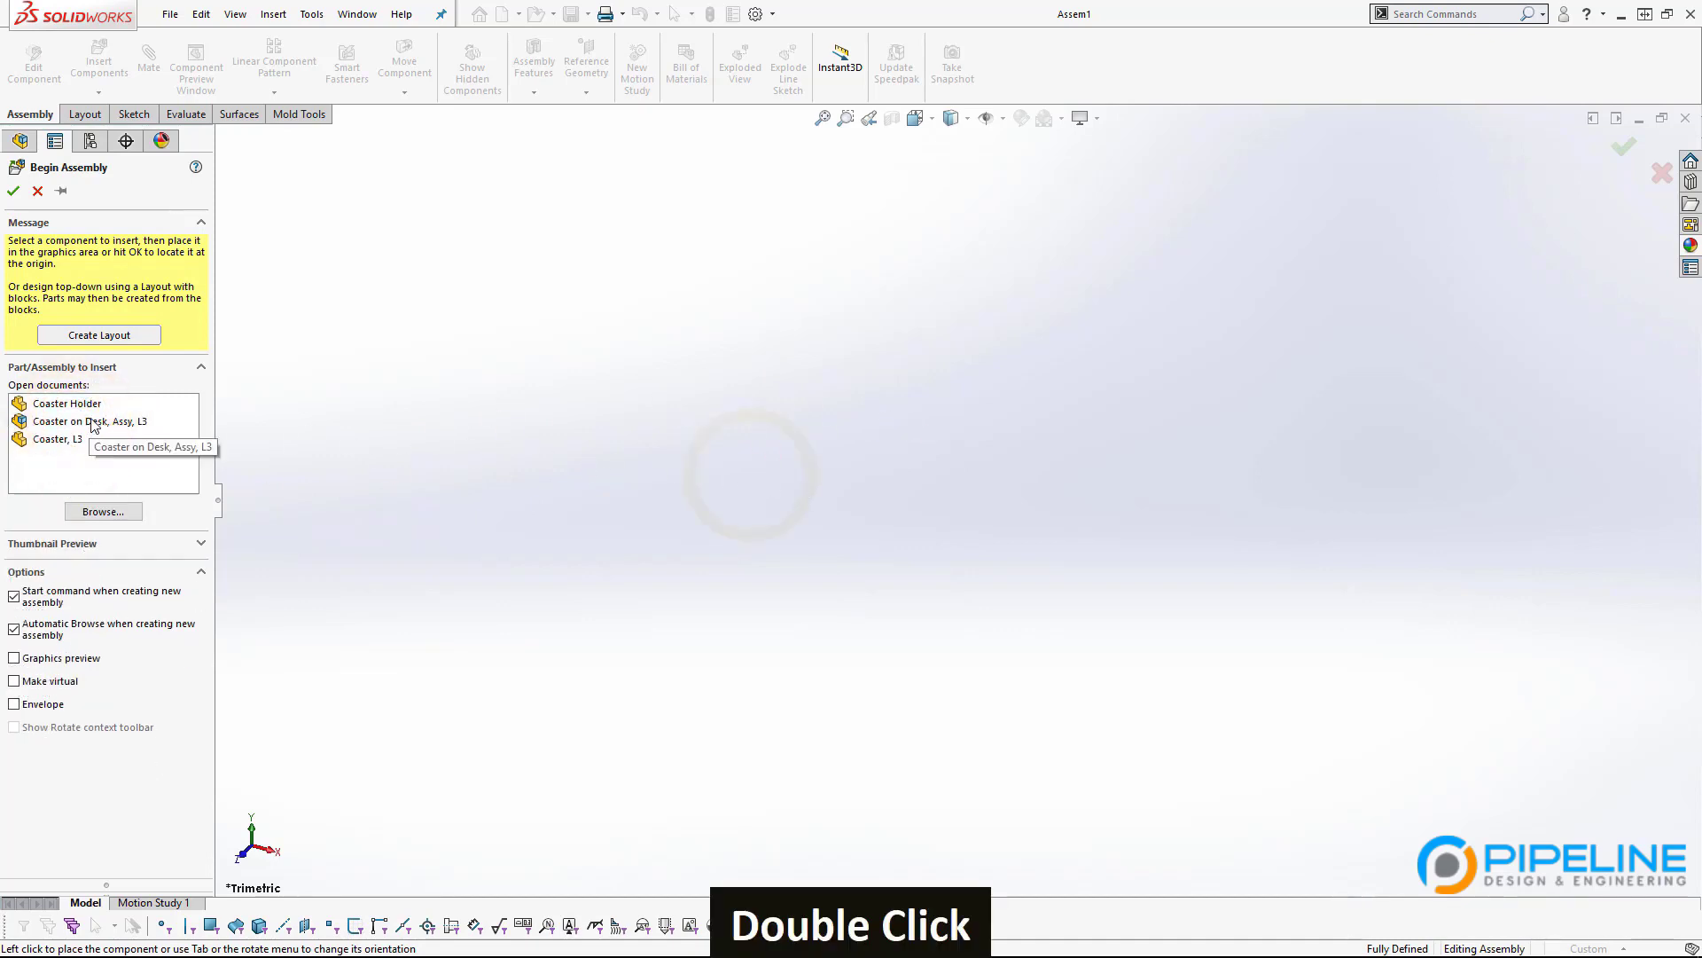
click(66, 403)
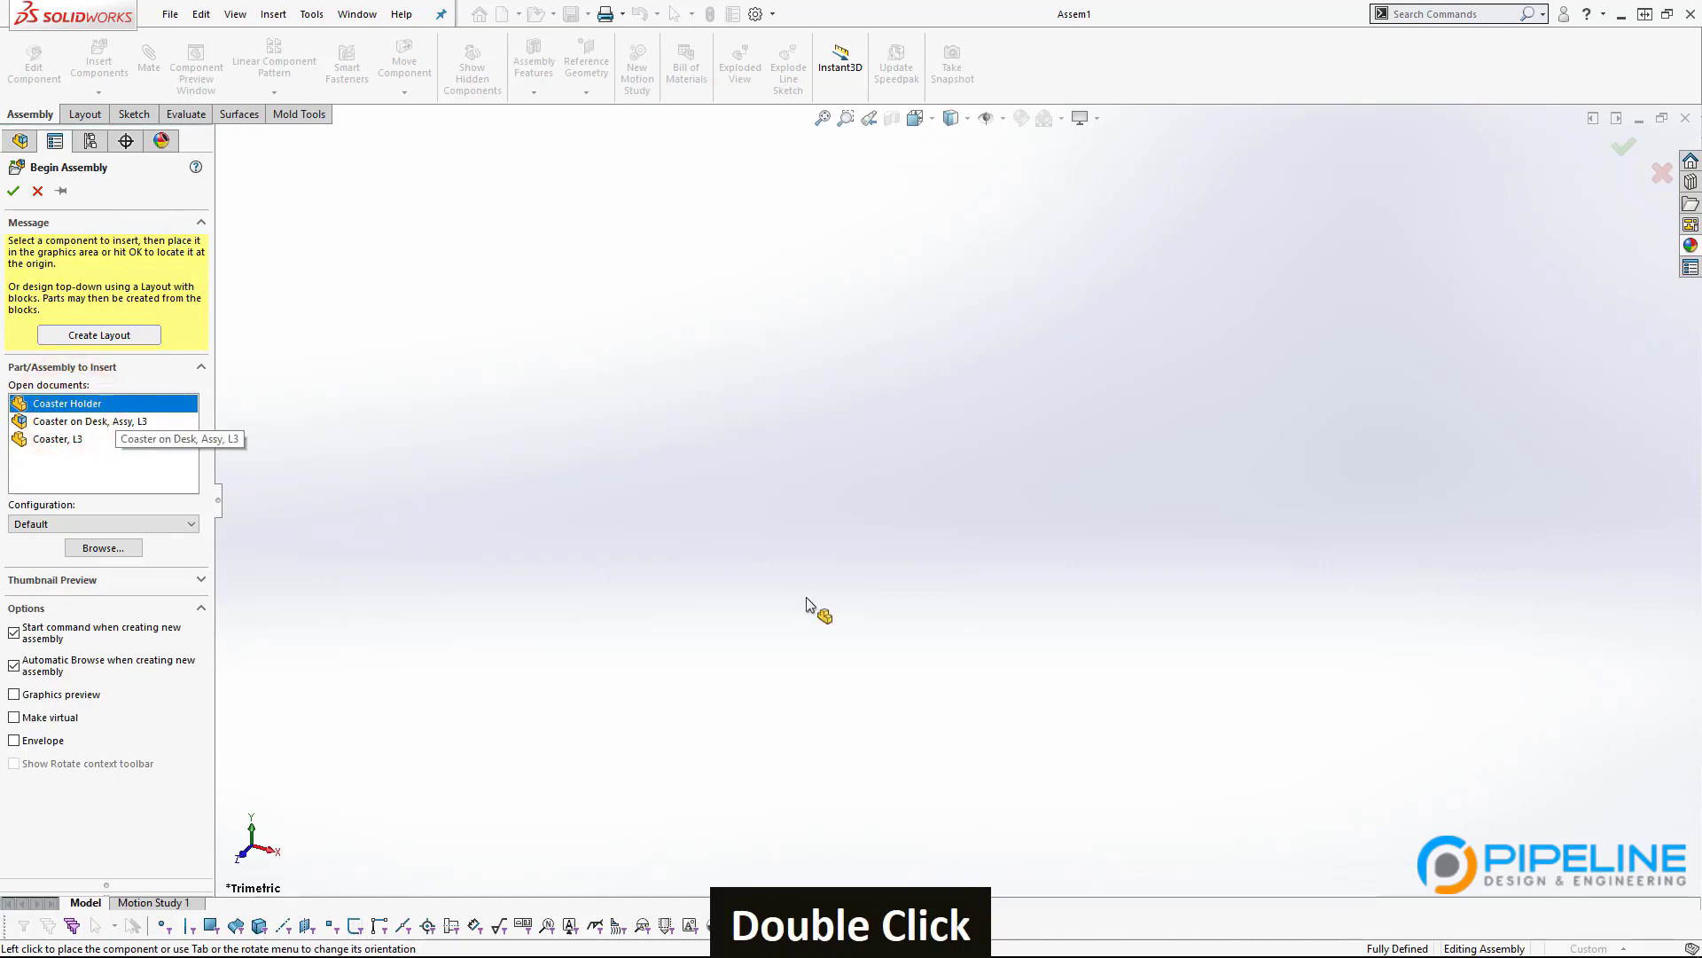
click(64, 423)
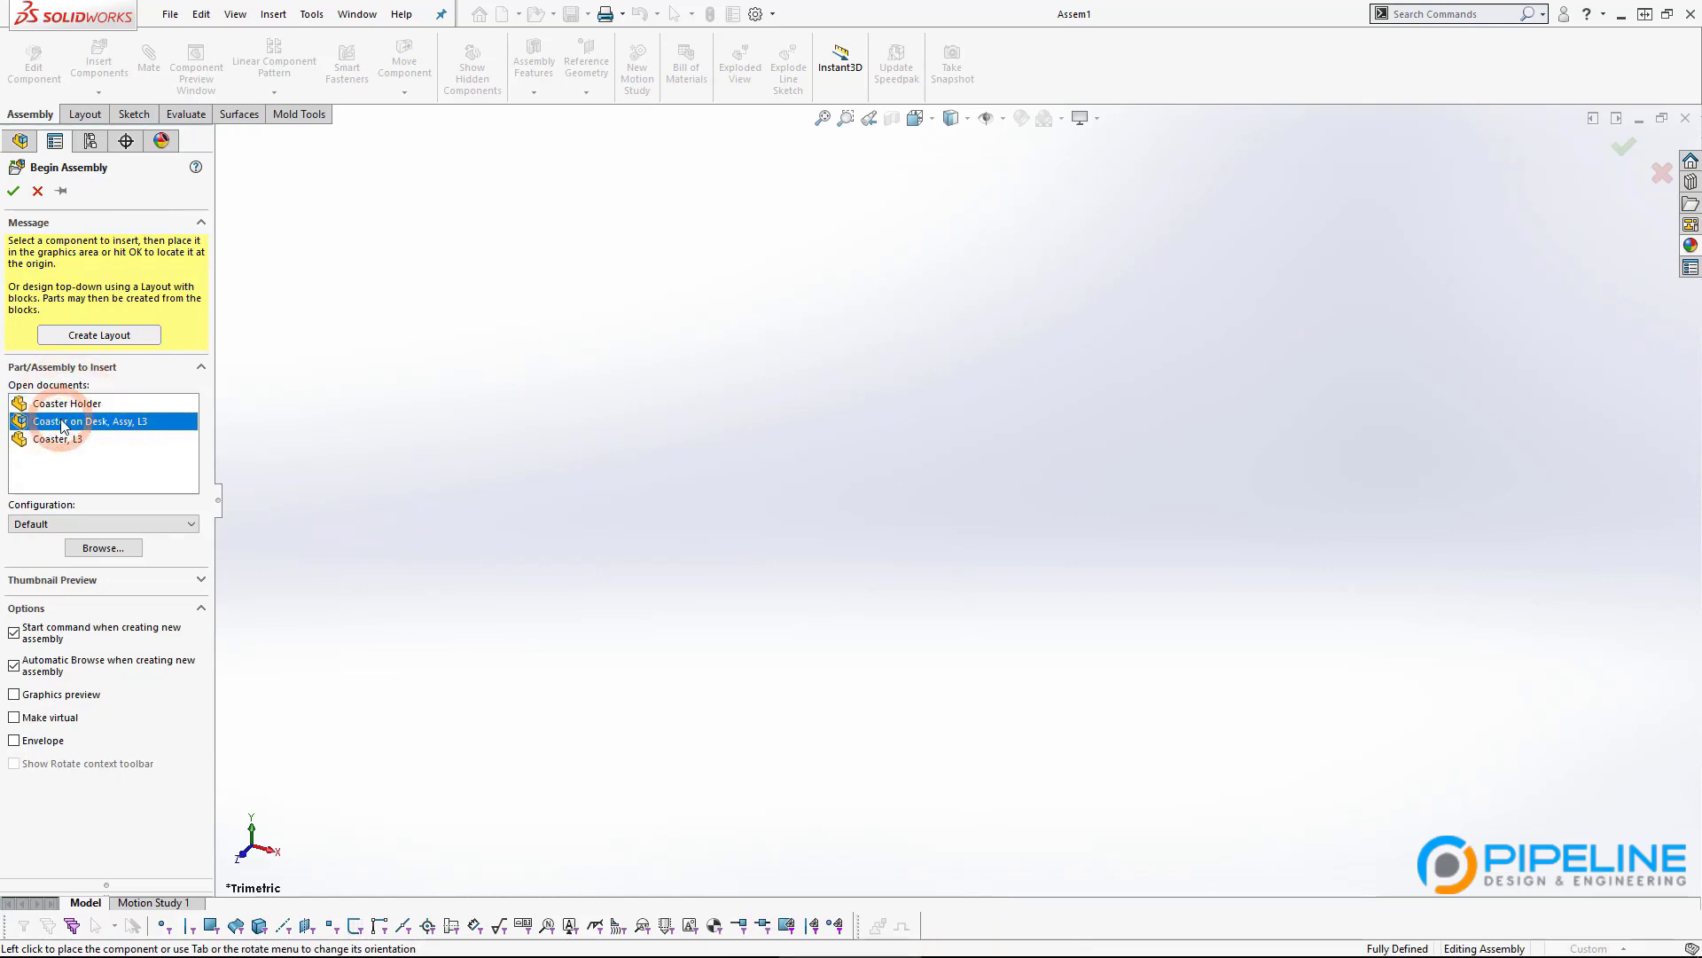
Turn on the graphics preview and insert the Coaster Holder part at the assembly origin.
click(14, 694)
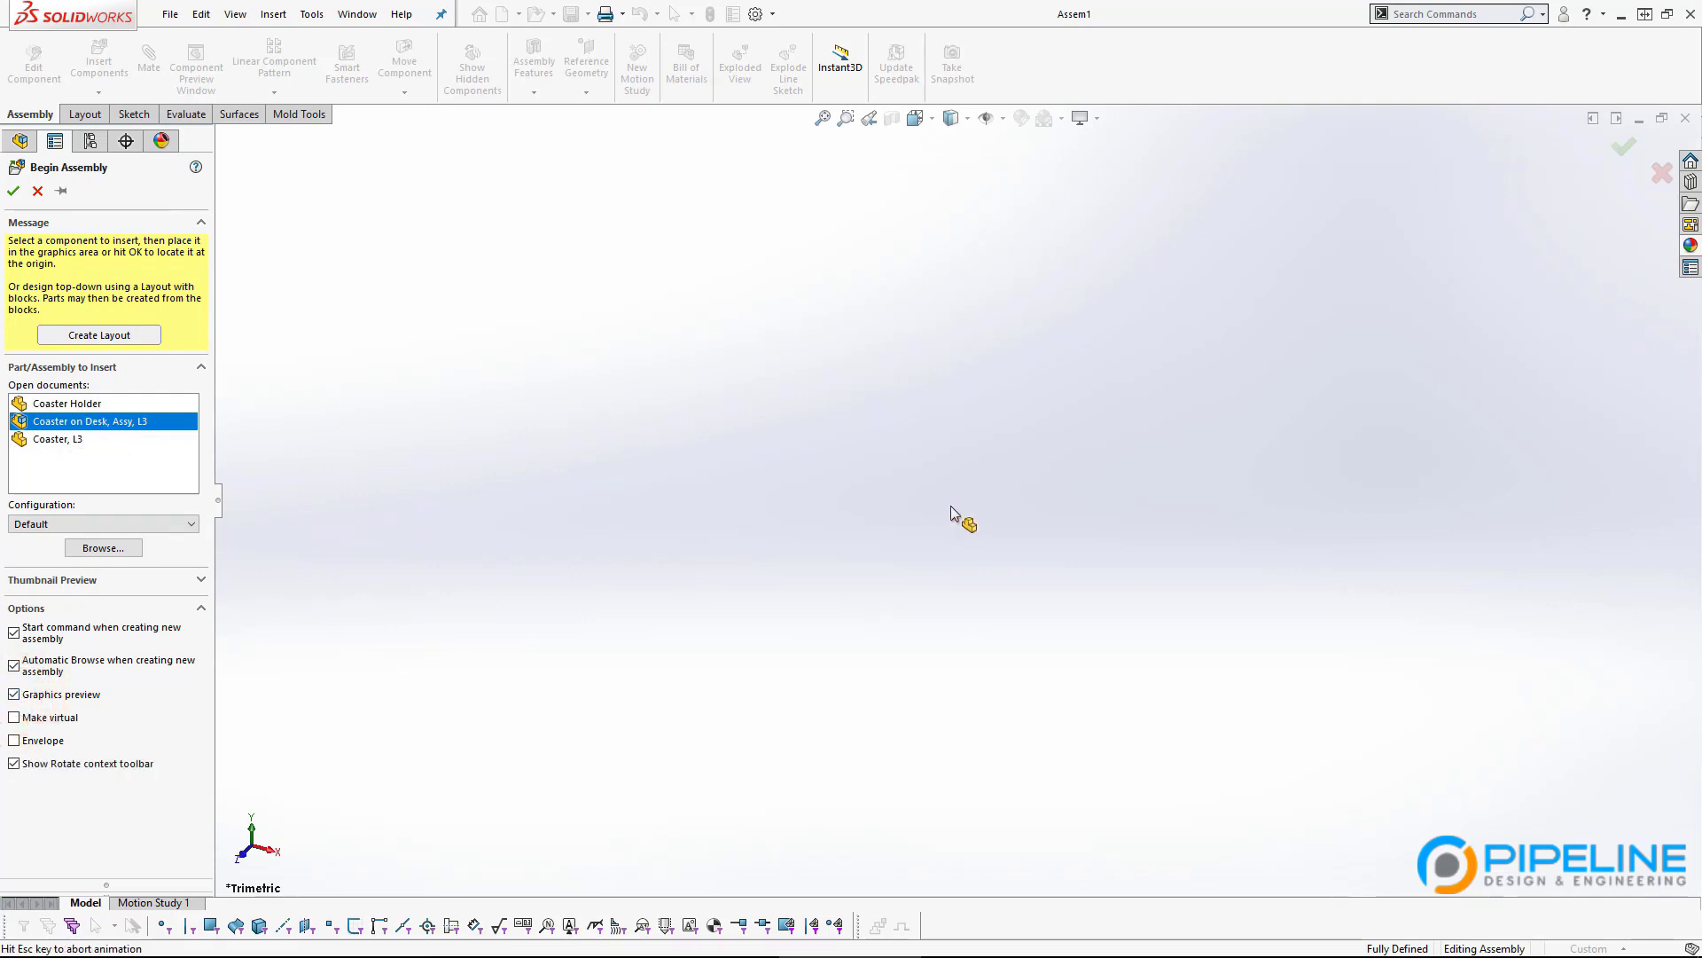
click(62, 405)
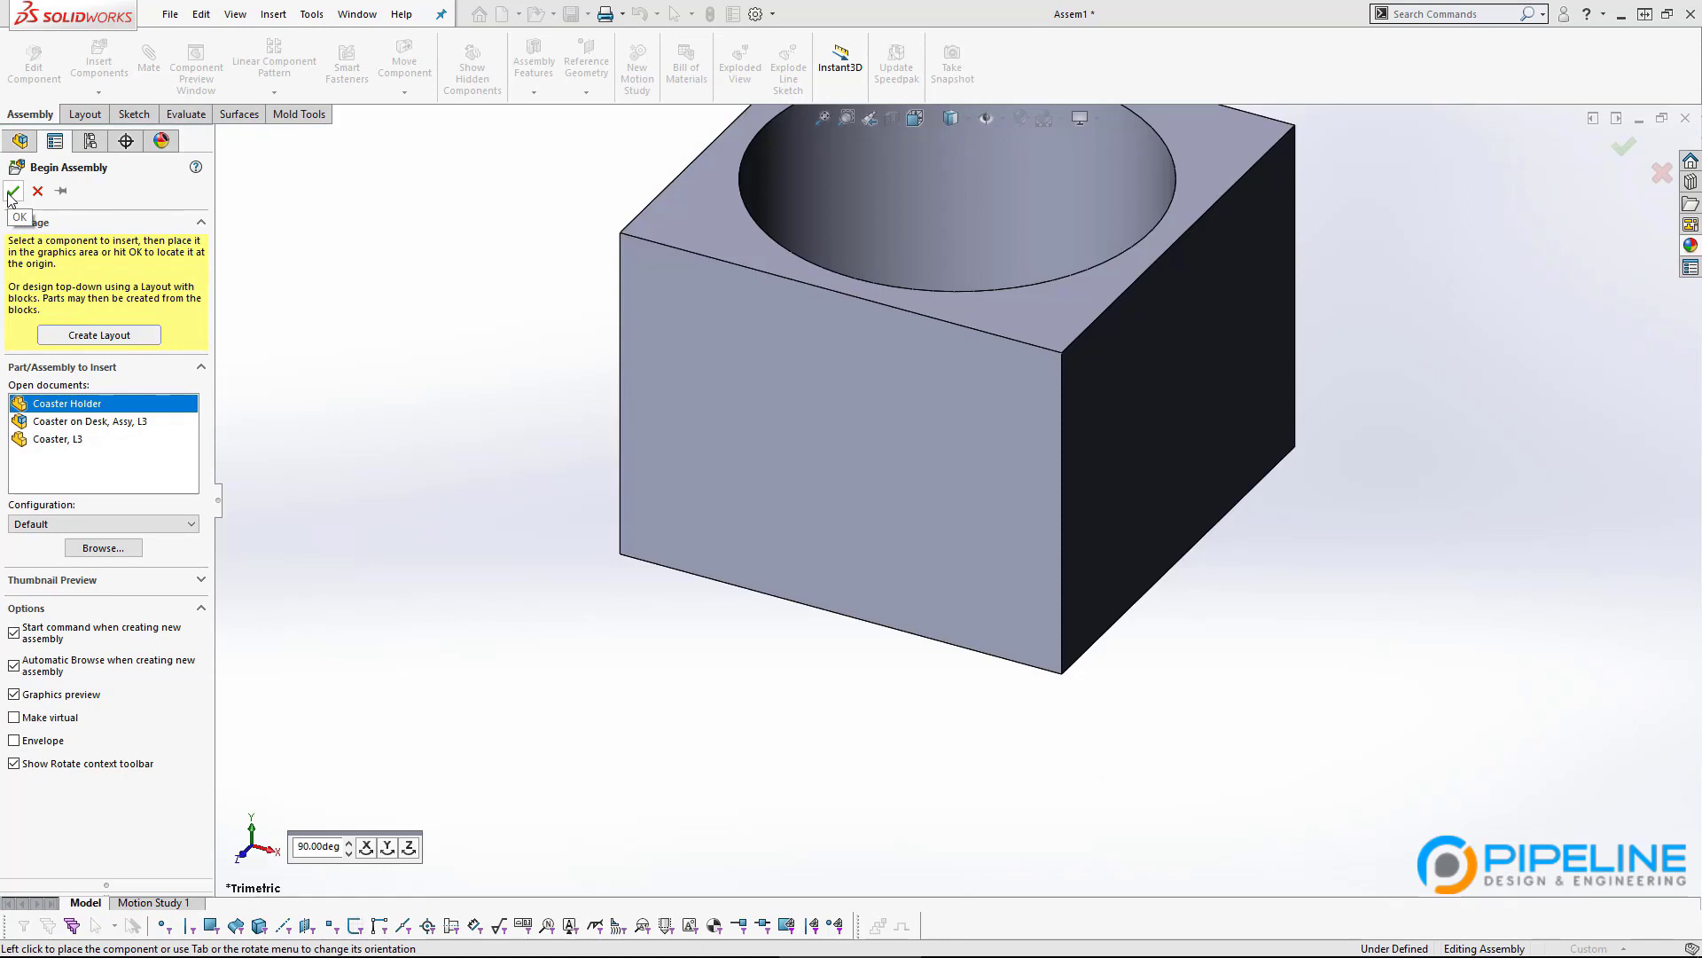
click(70, 406)
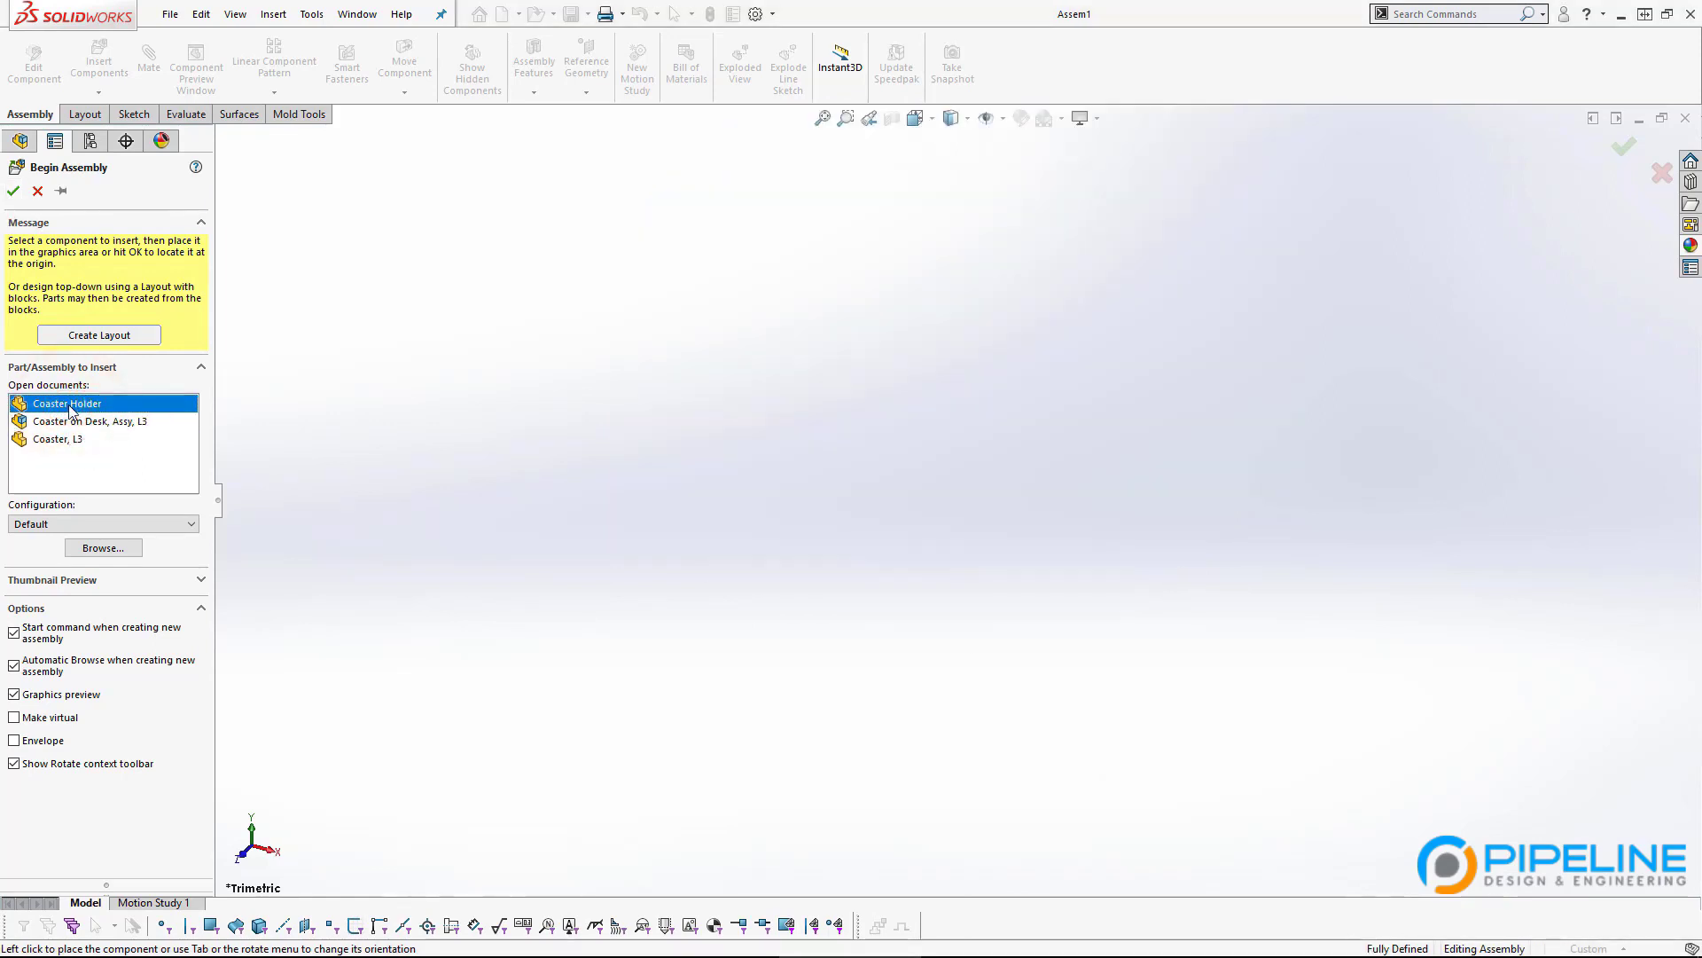
click(13, 191)
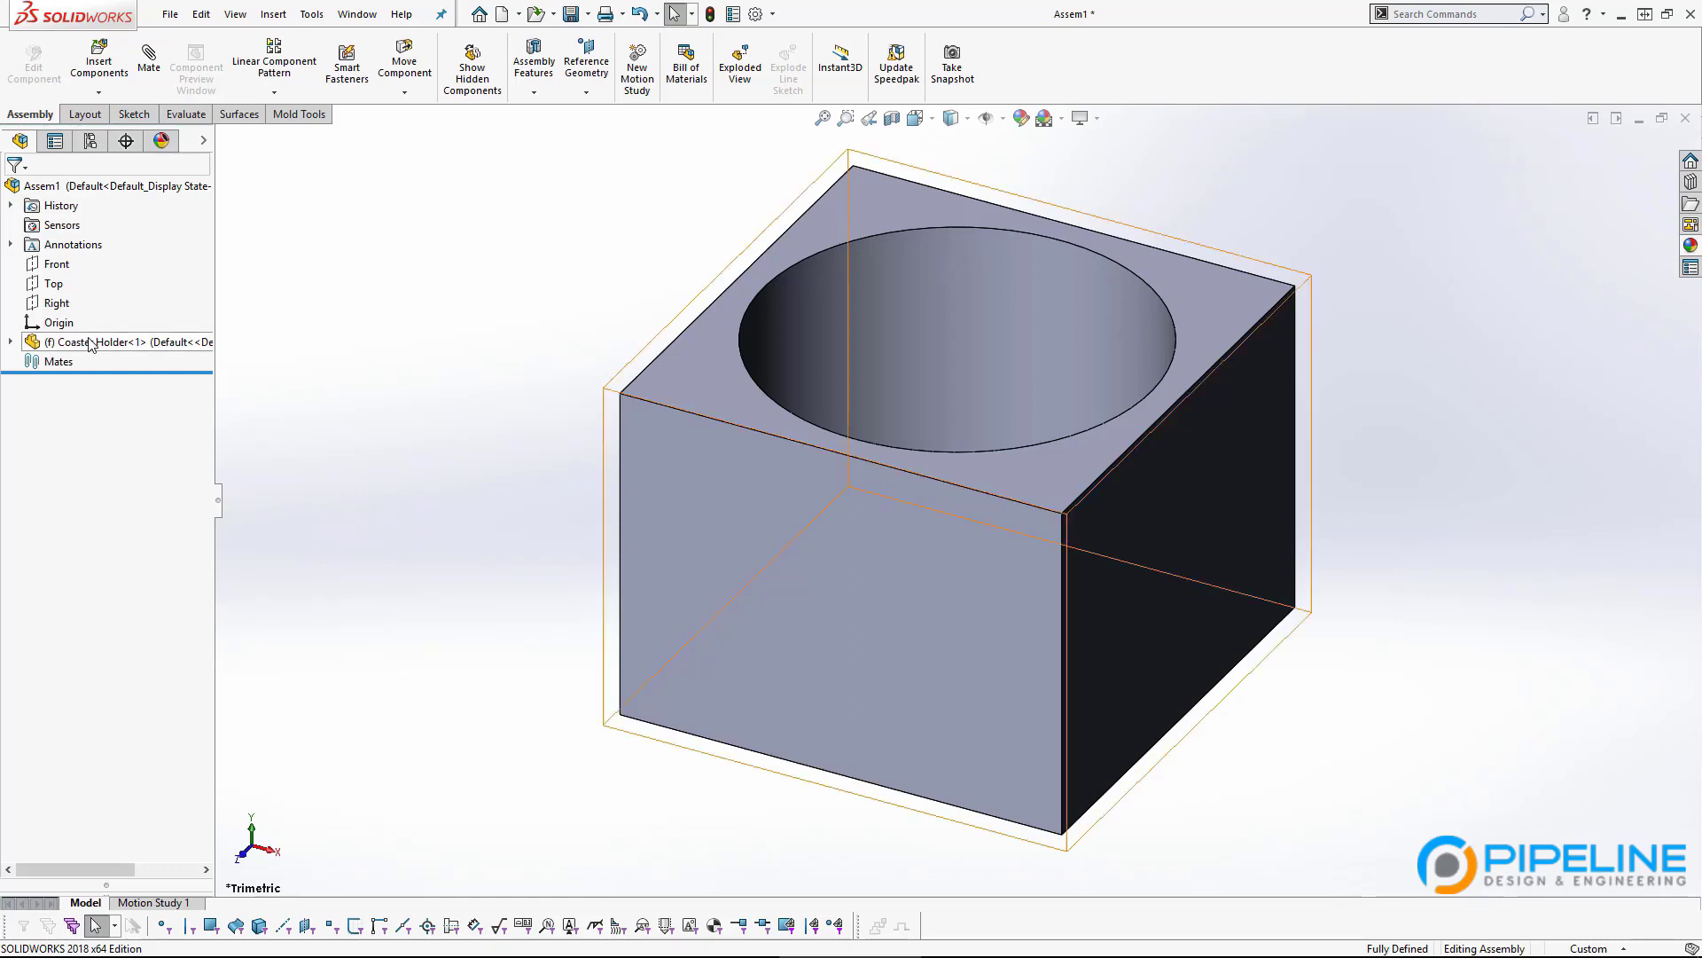
Compare the Coaster Holder component's origin with the assembly origin to check that they coincide.
click(12, 343)
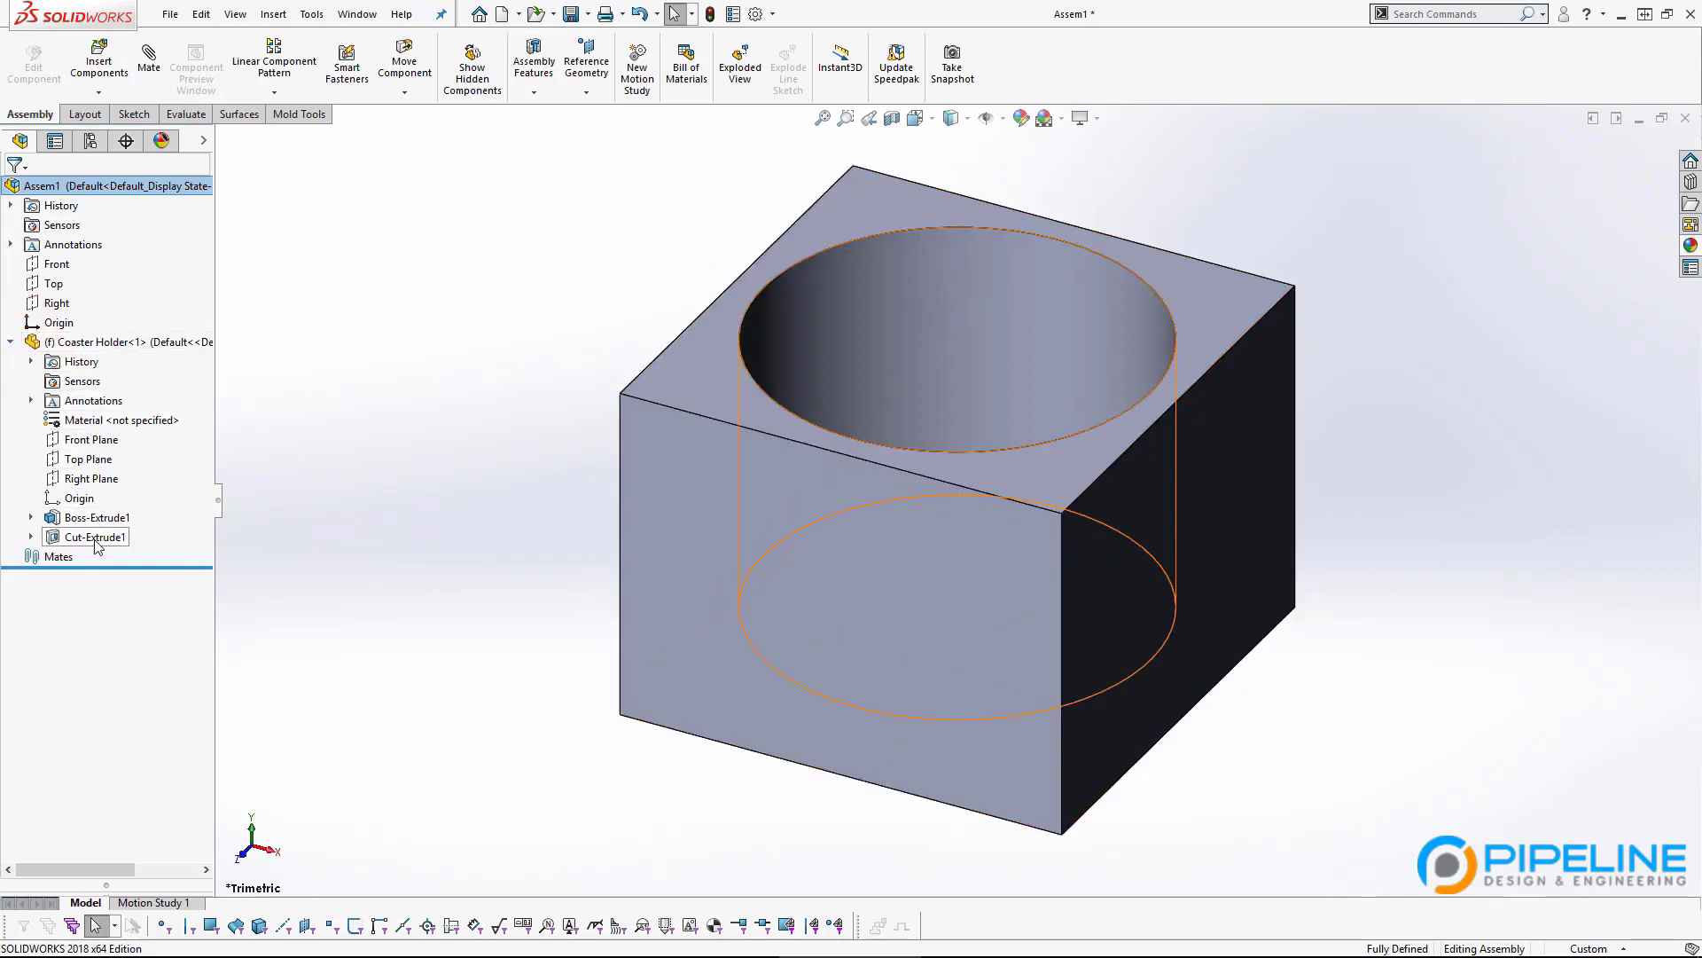
click(80, 498)
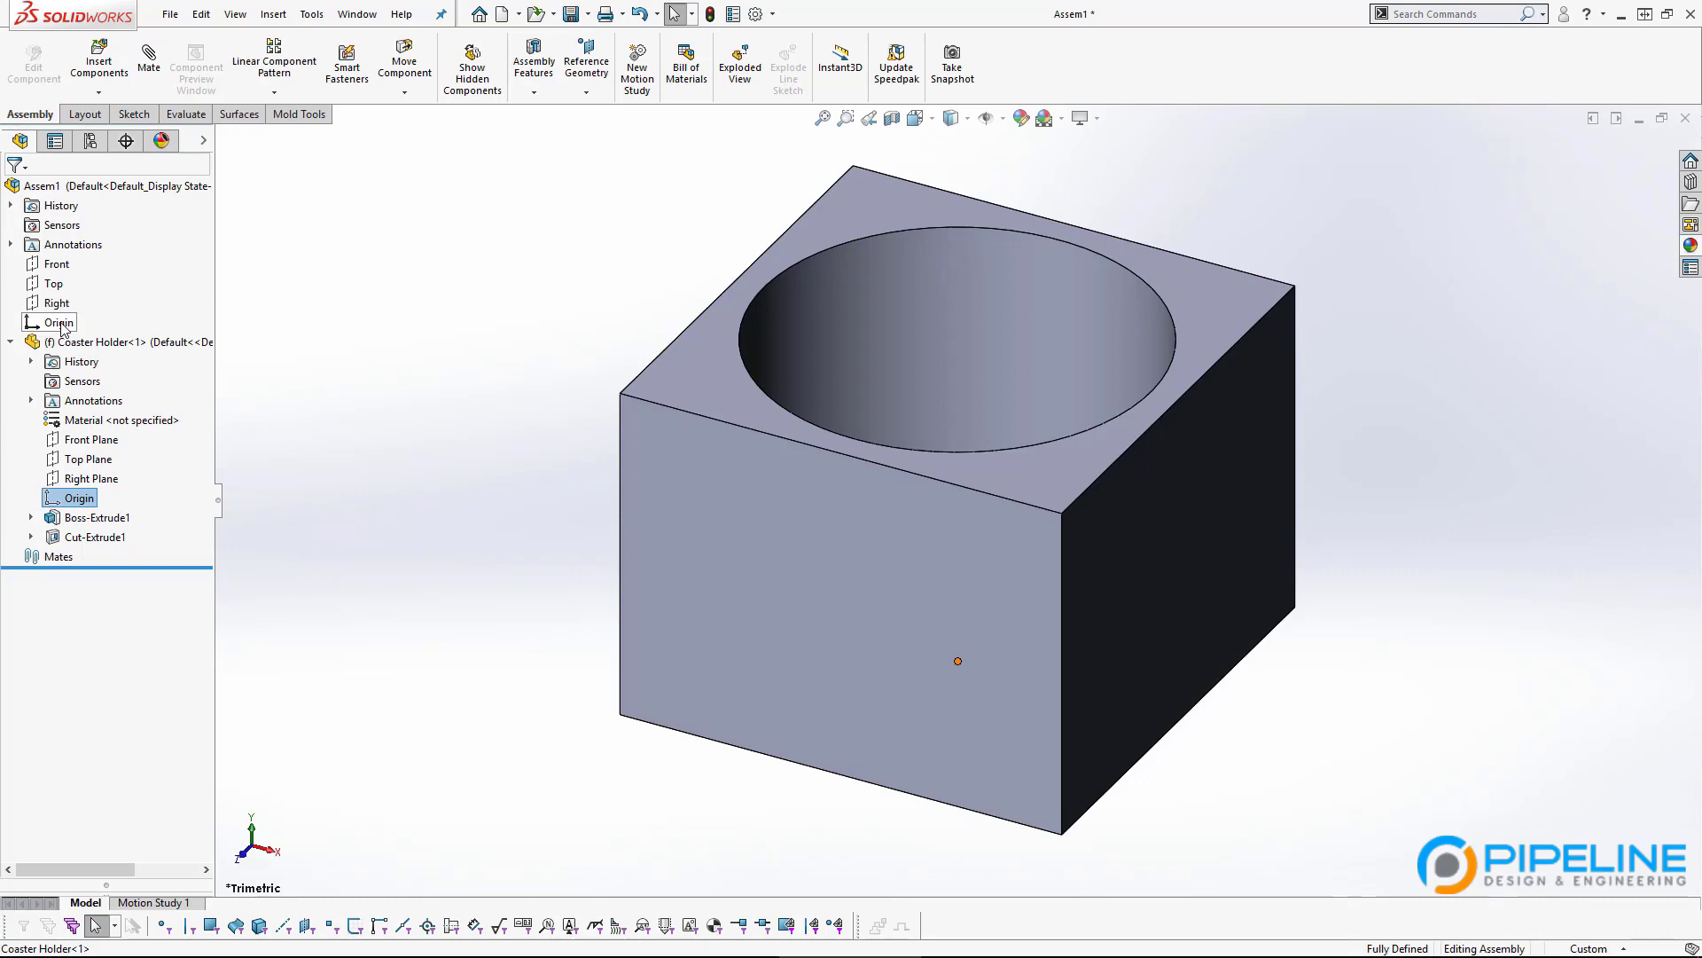
click(231, 359)
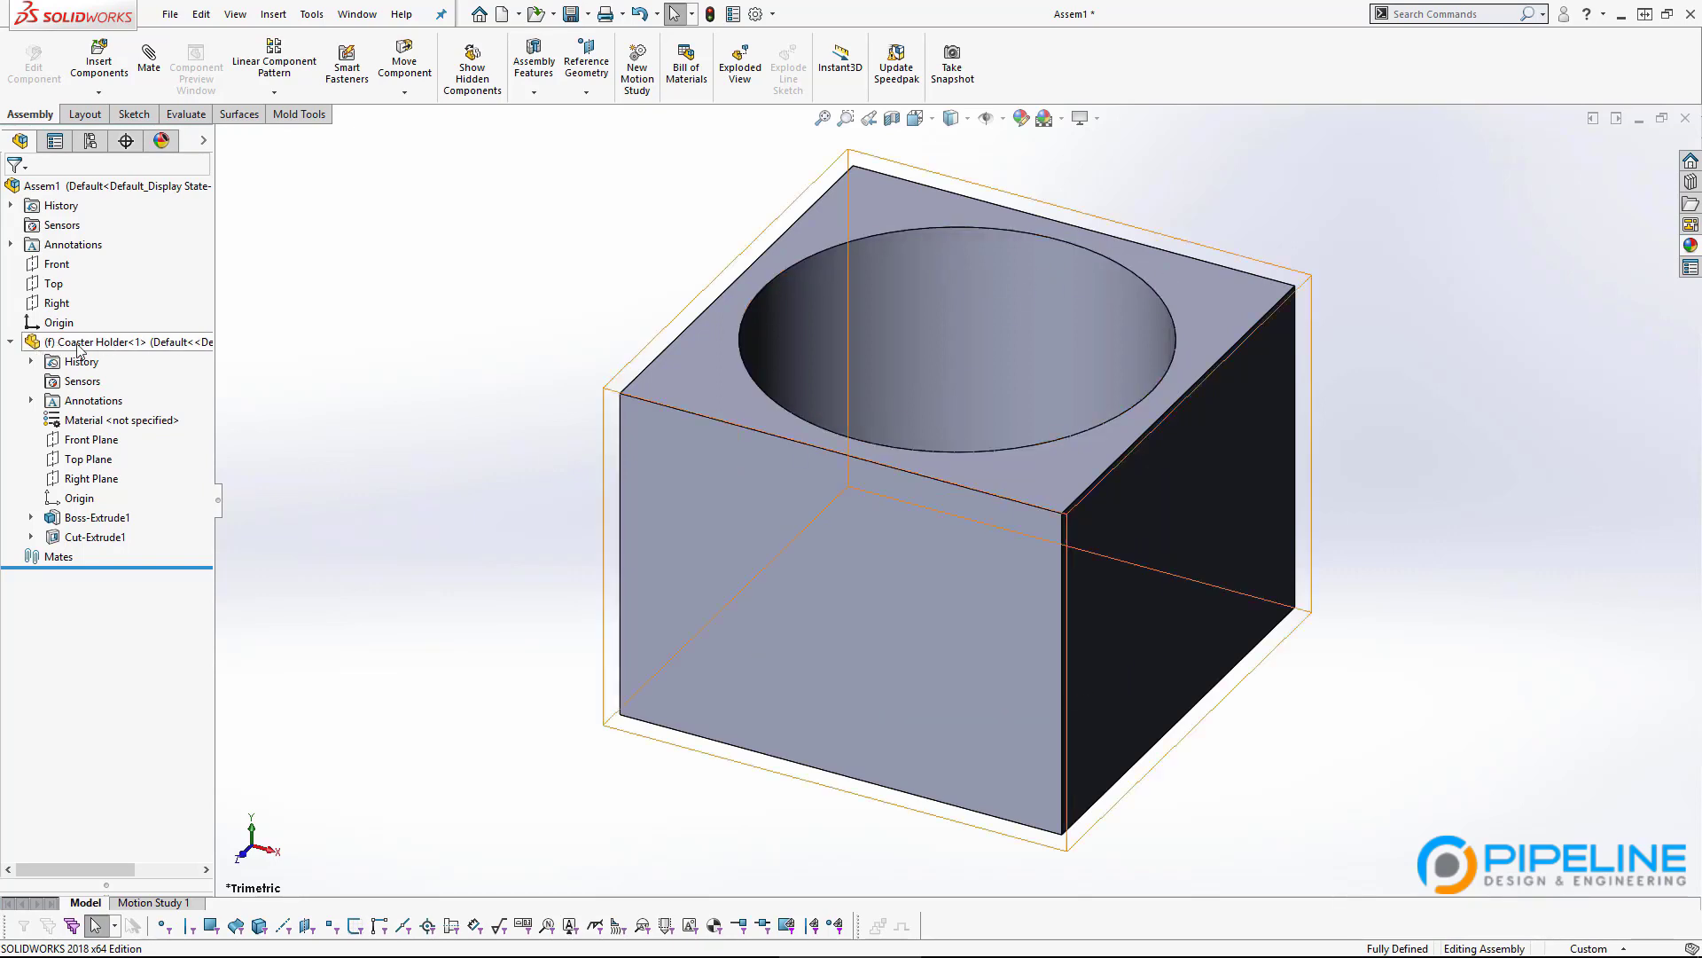
click(78, 498)
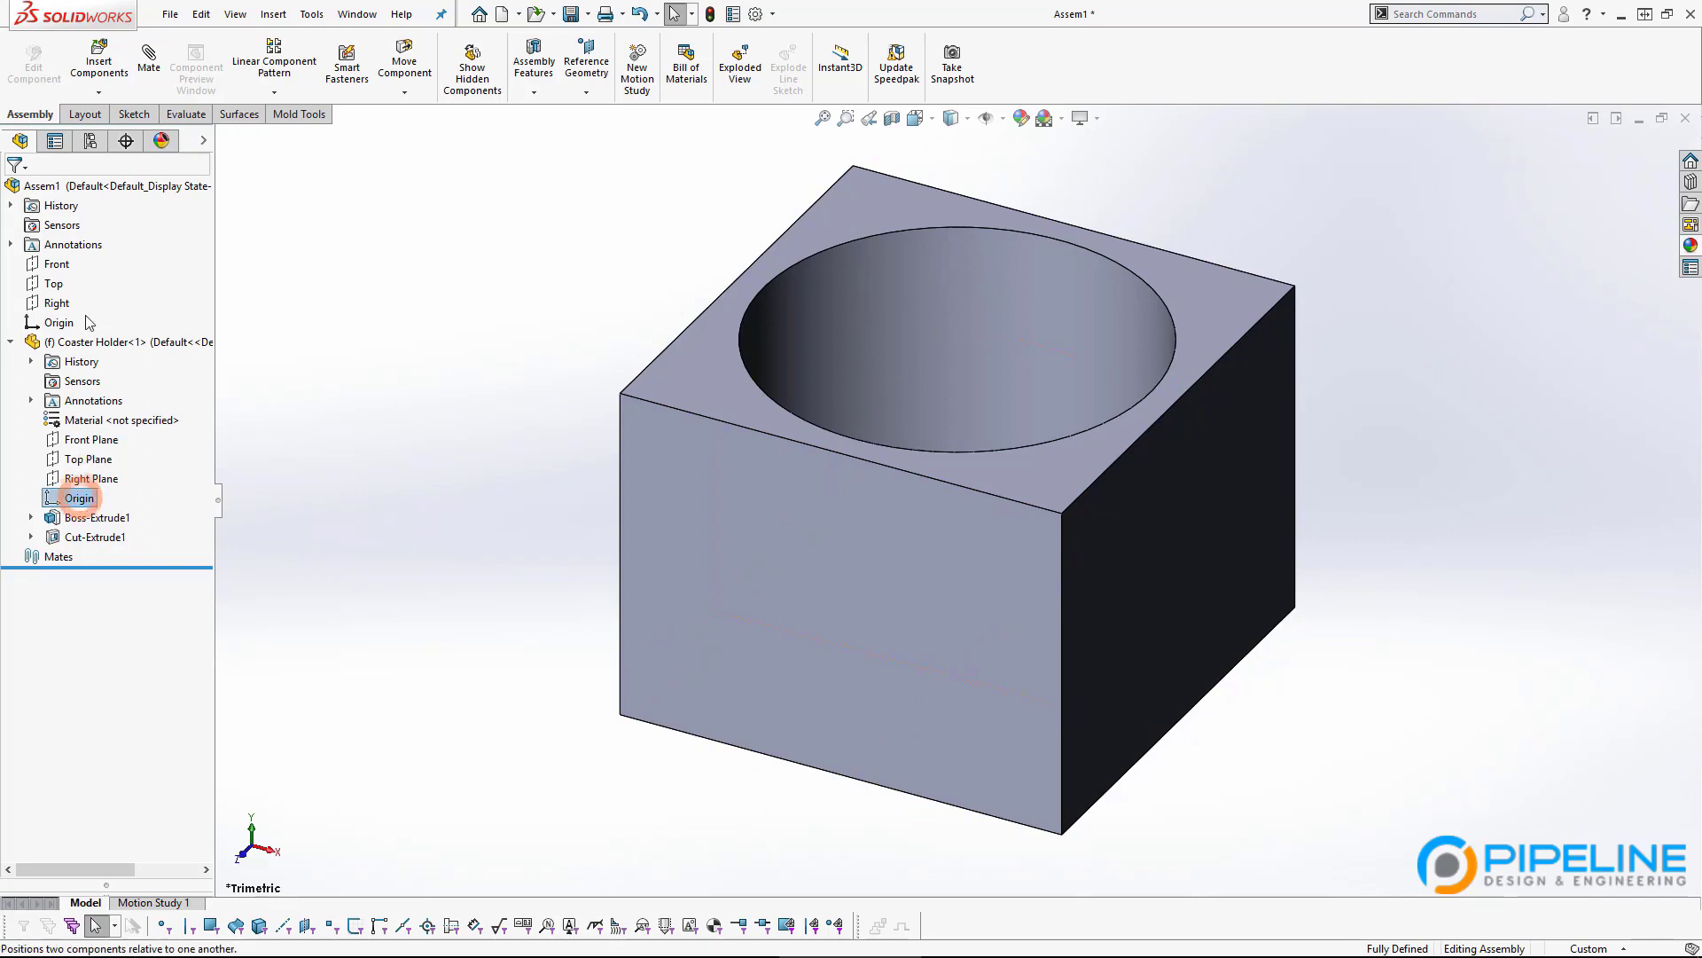
ctrl+click(50, 324)
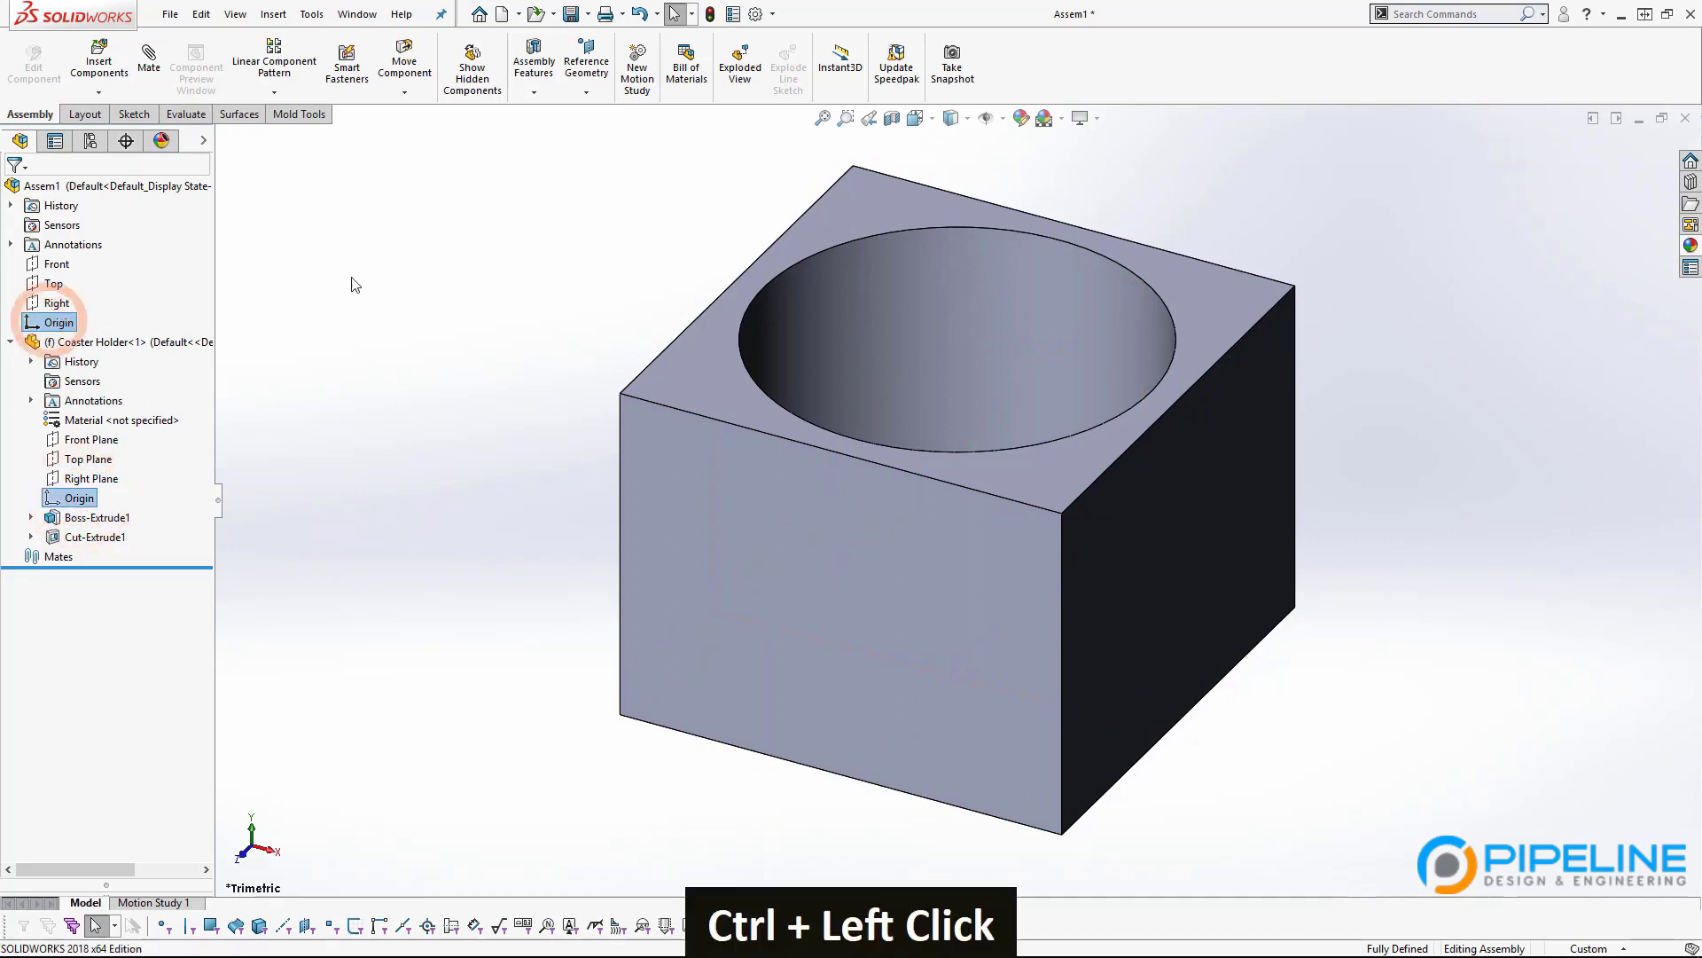
click(10, 341)
click(470, 395)
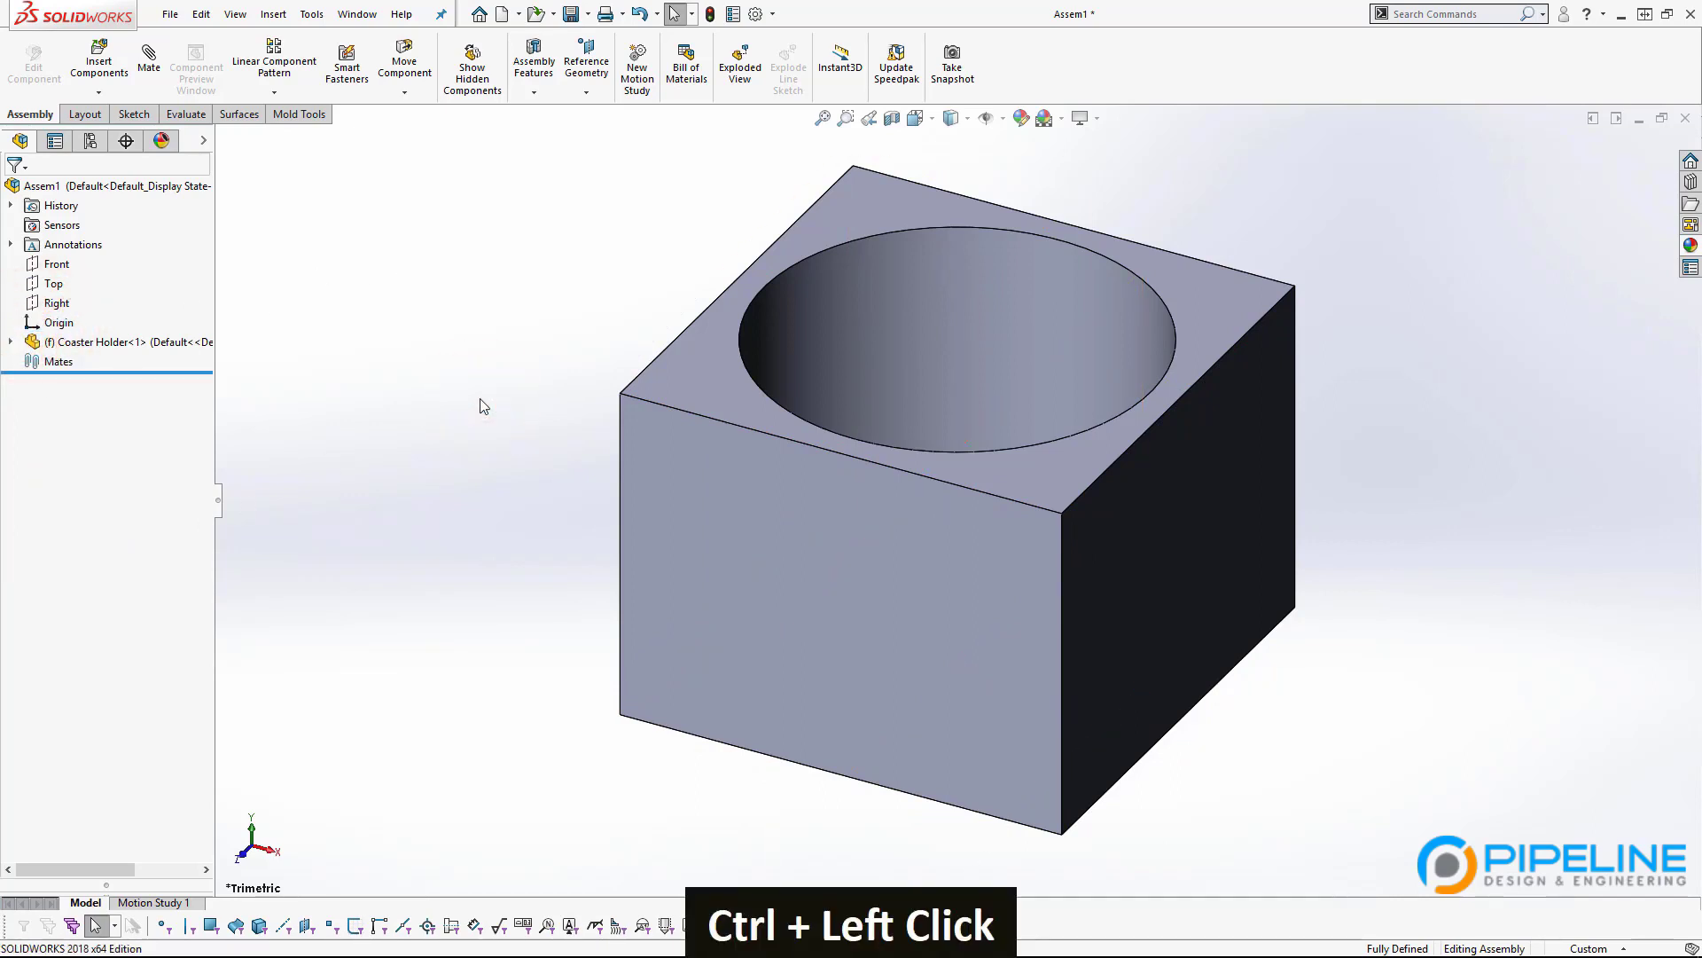
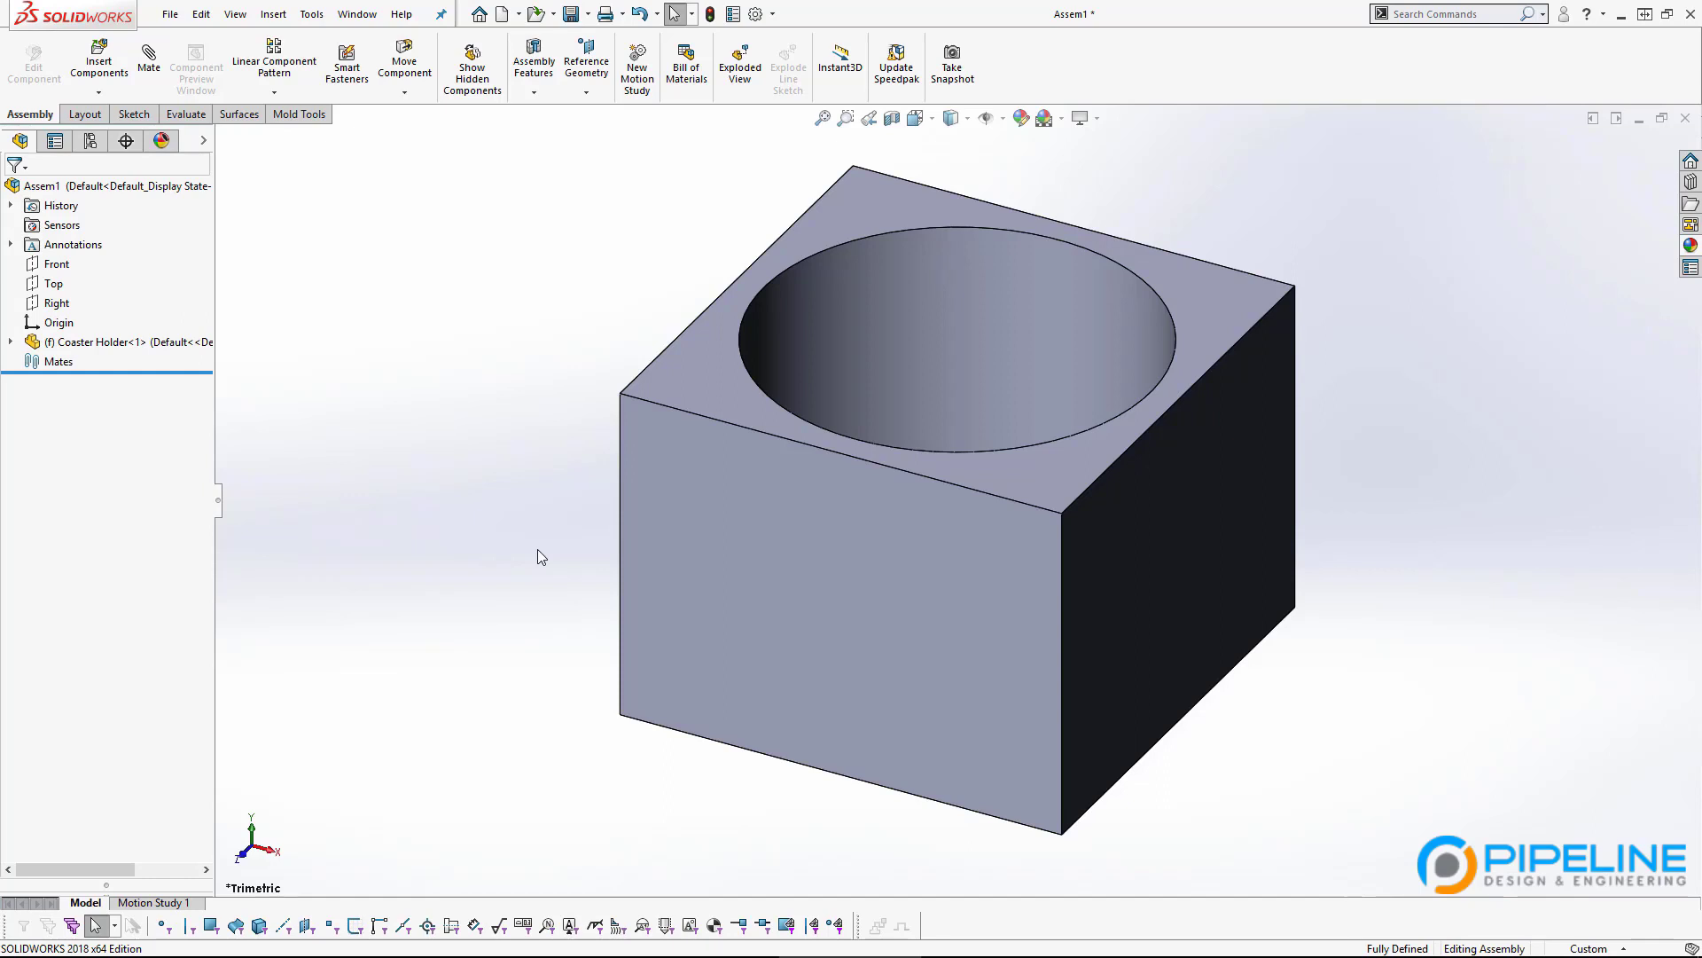
Rebuild and save the assembly in the Lesson 3 CAD folder as "Coaster Holder, Assy".
click(572, 15)
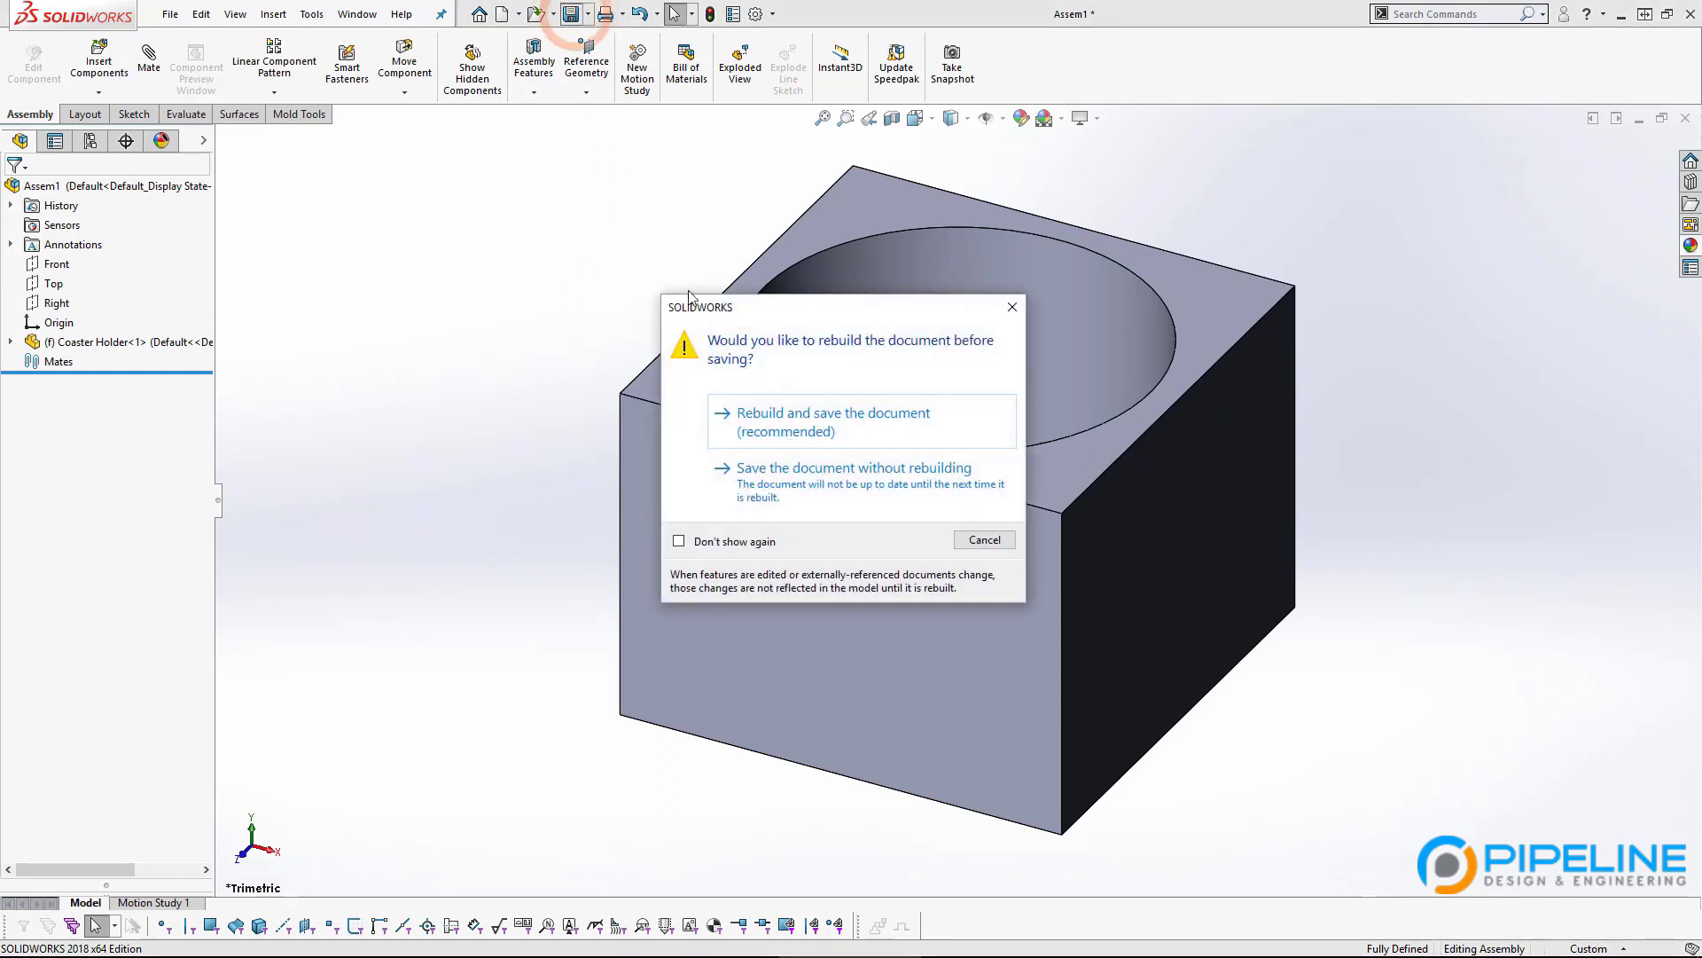
click(816, 413)
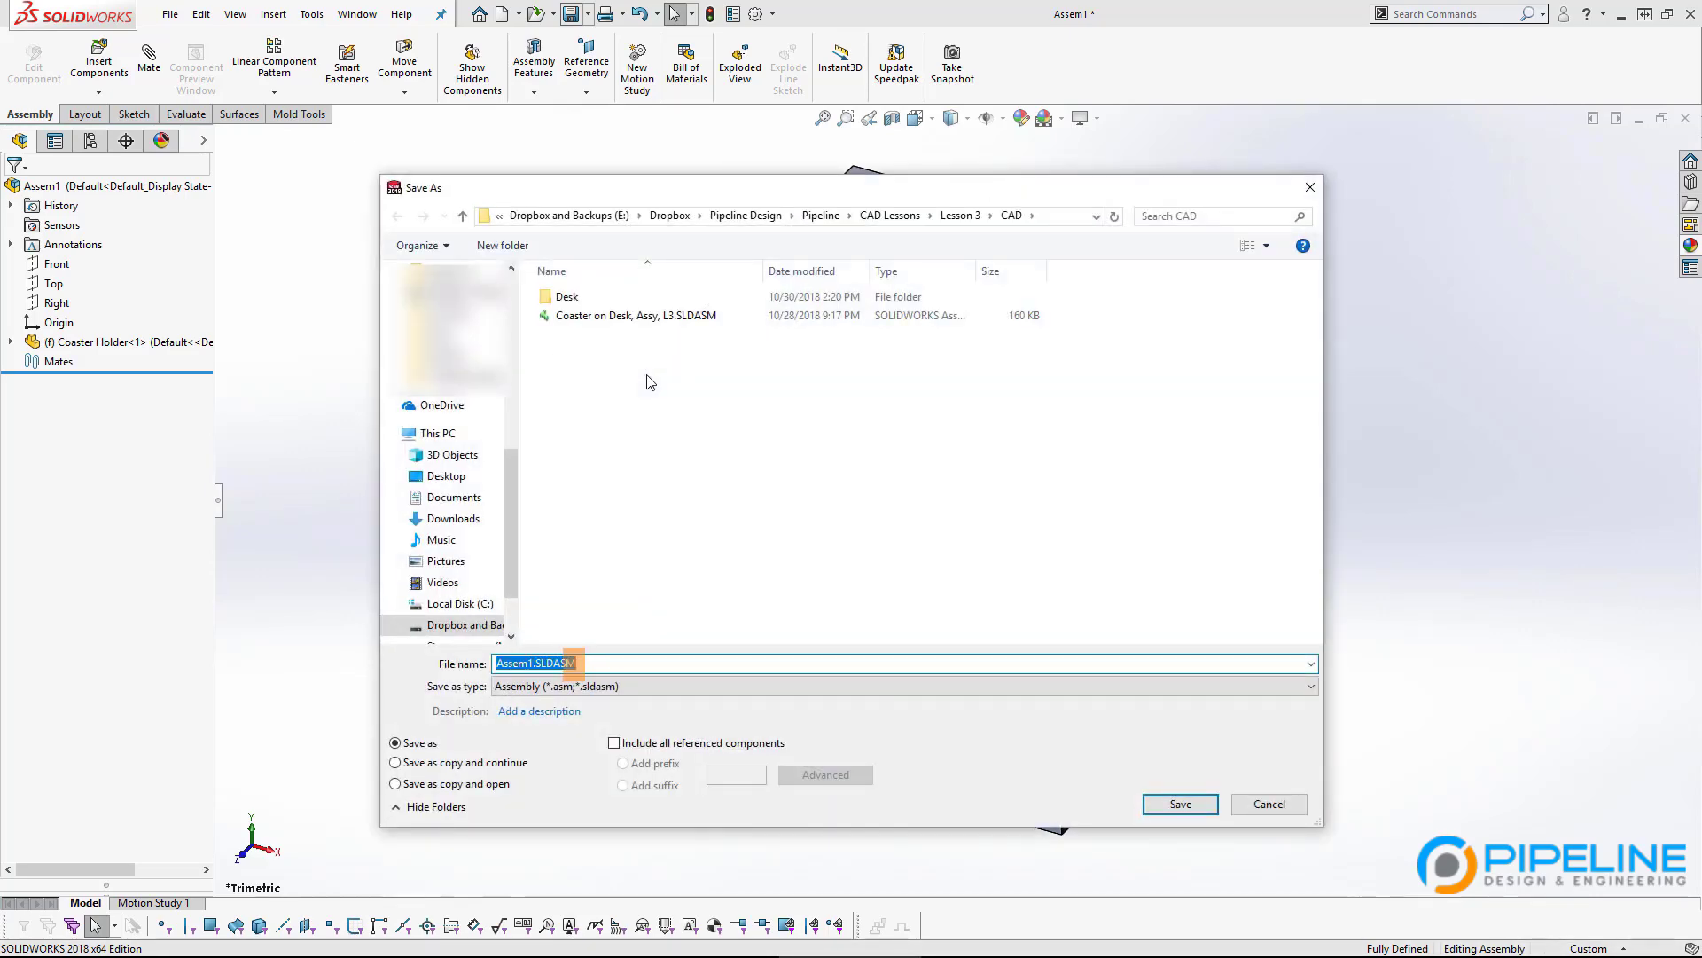
text(Coas)
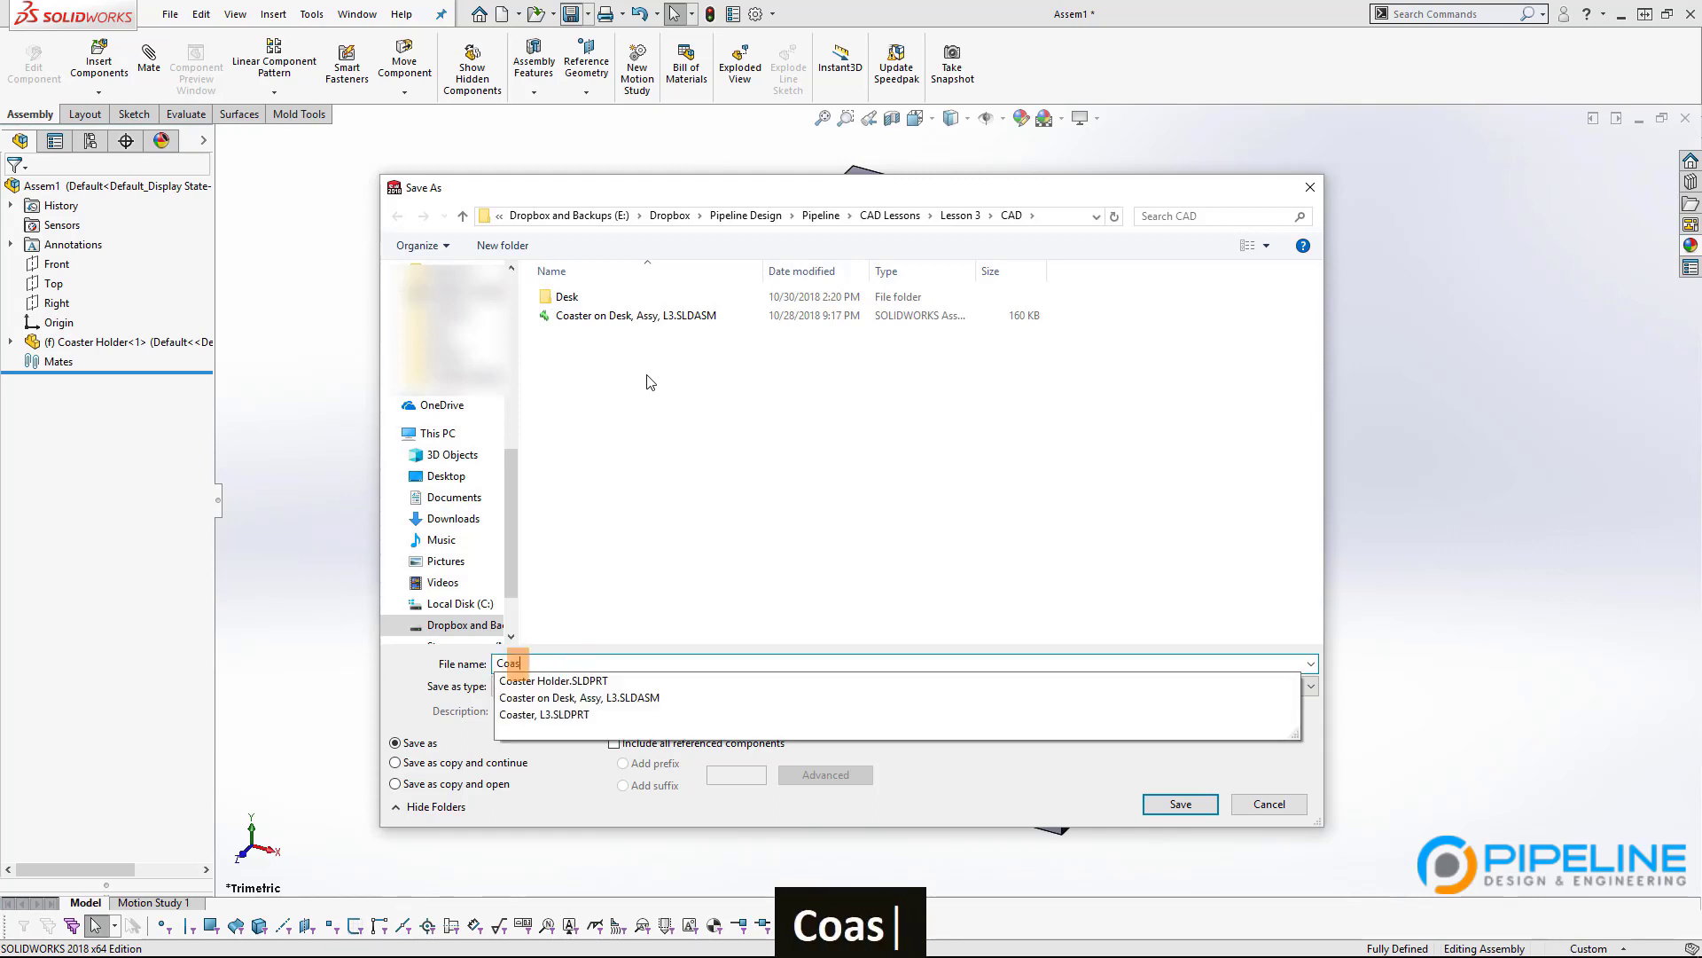
text(ter Holder, )
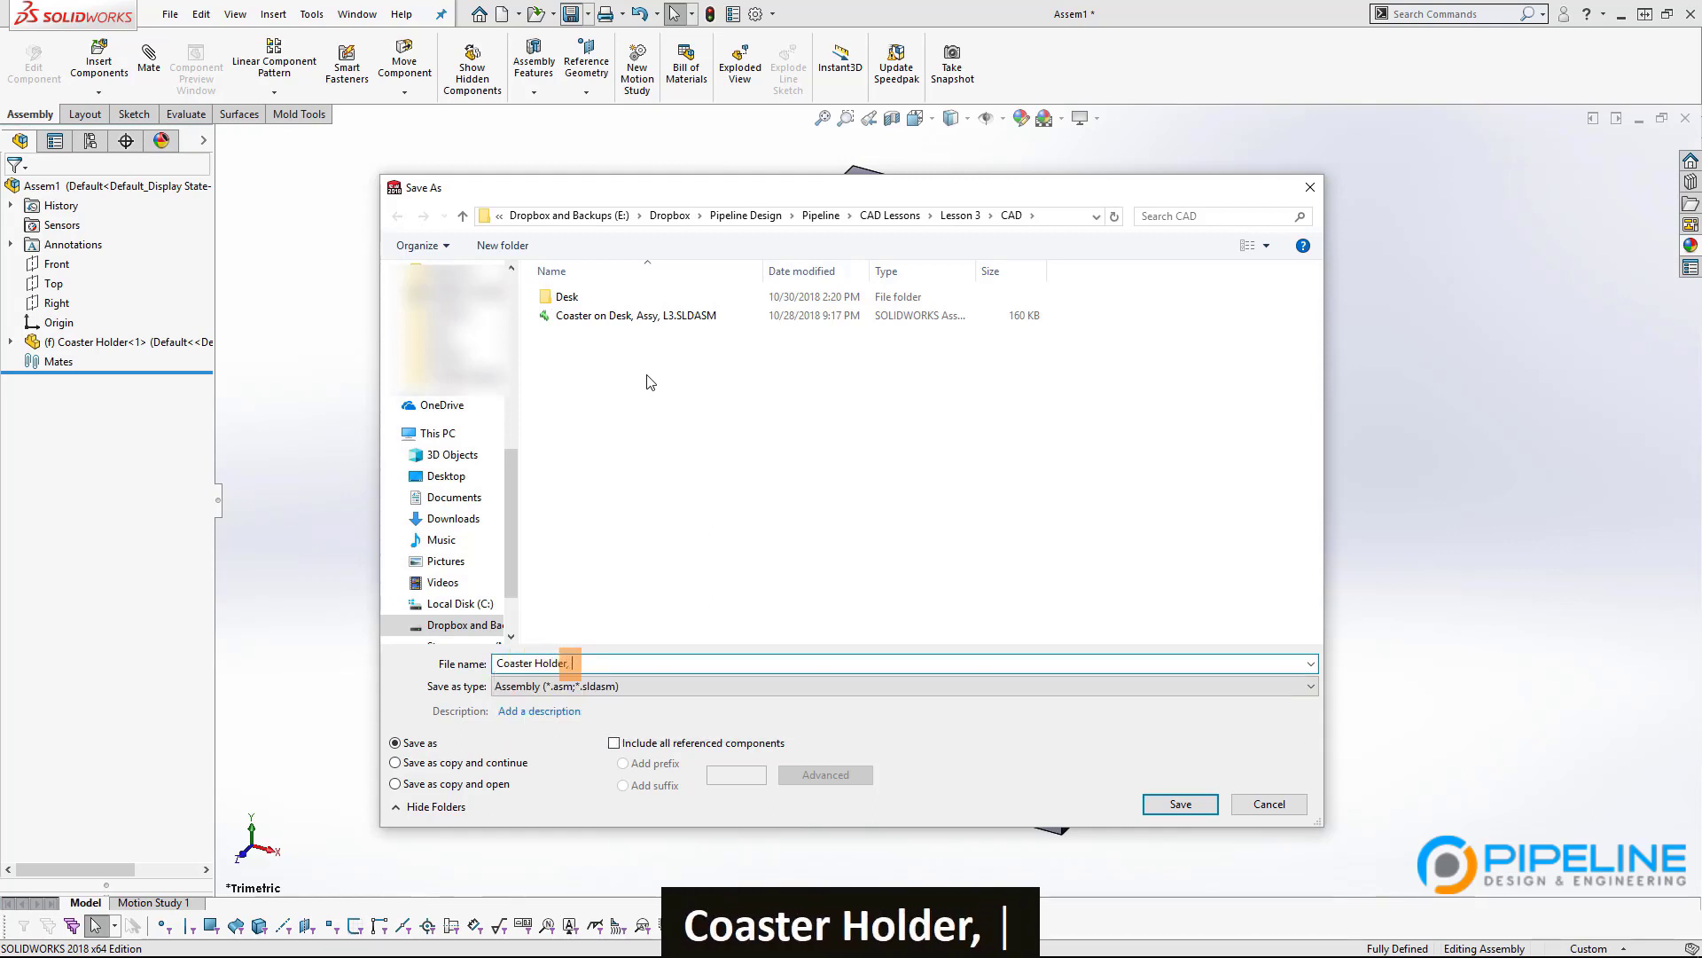
text(Assy)
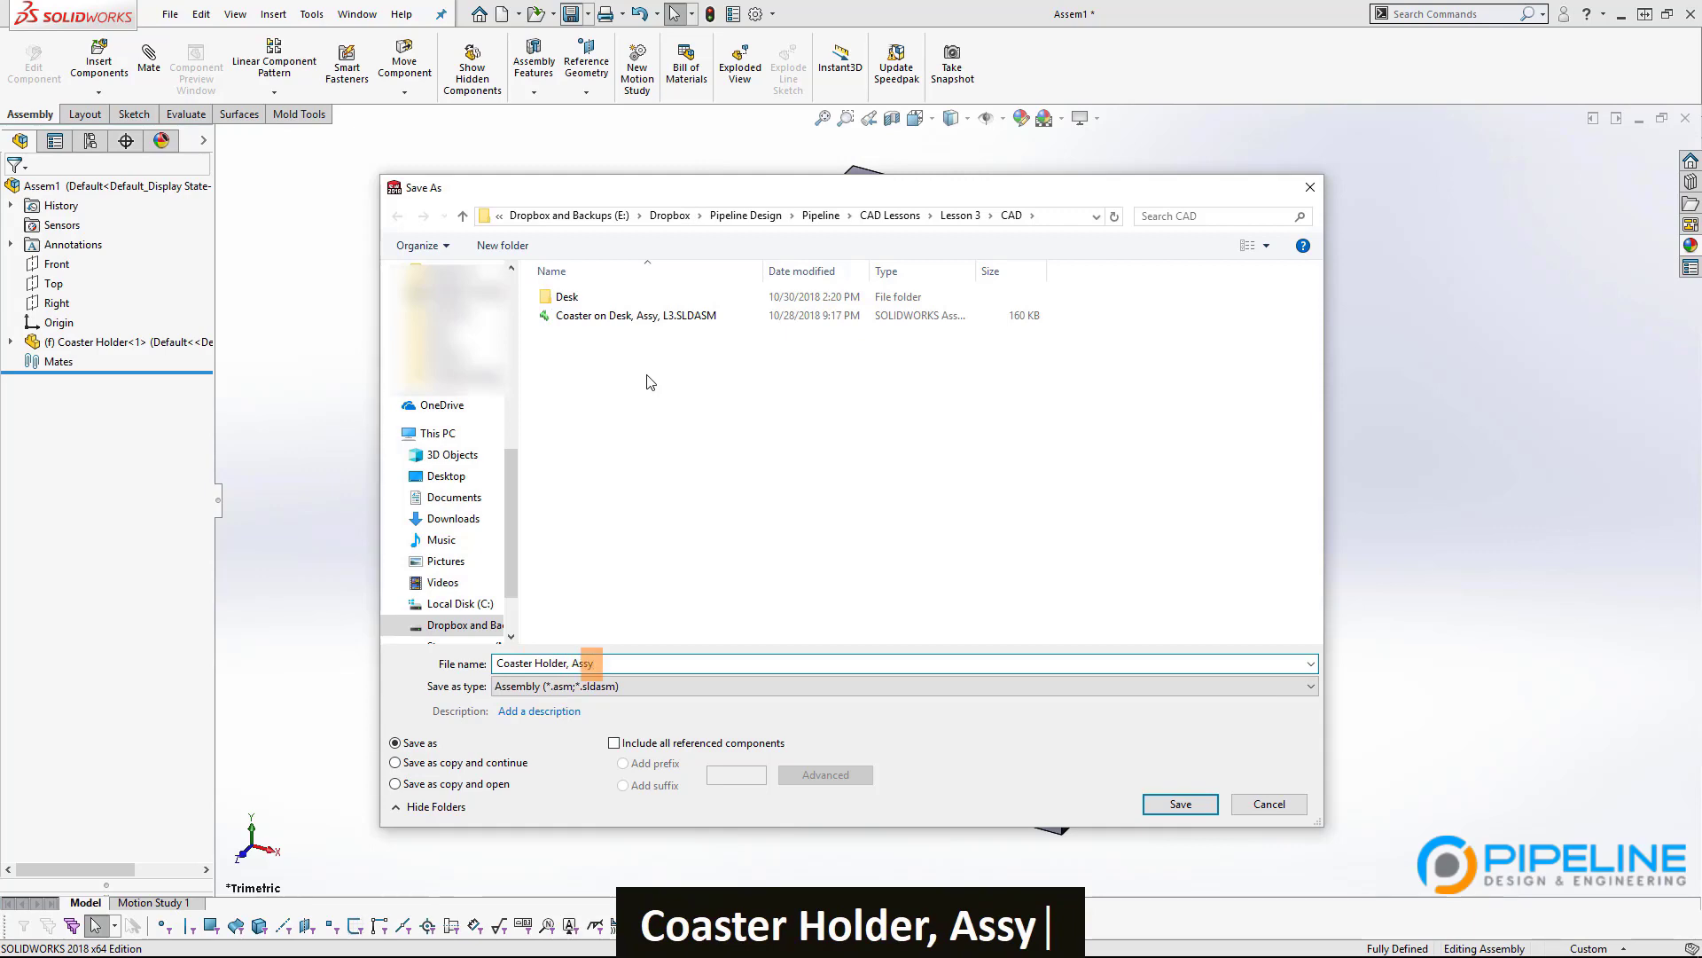
key(Return)
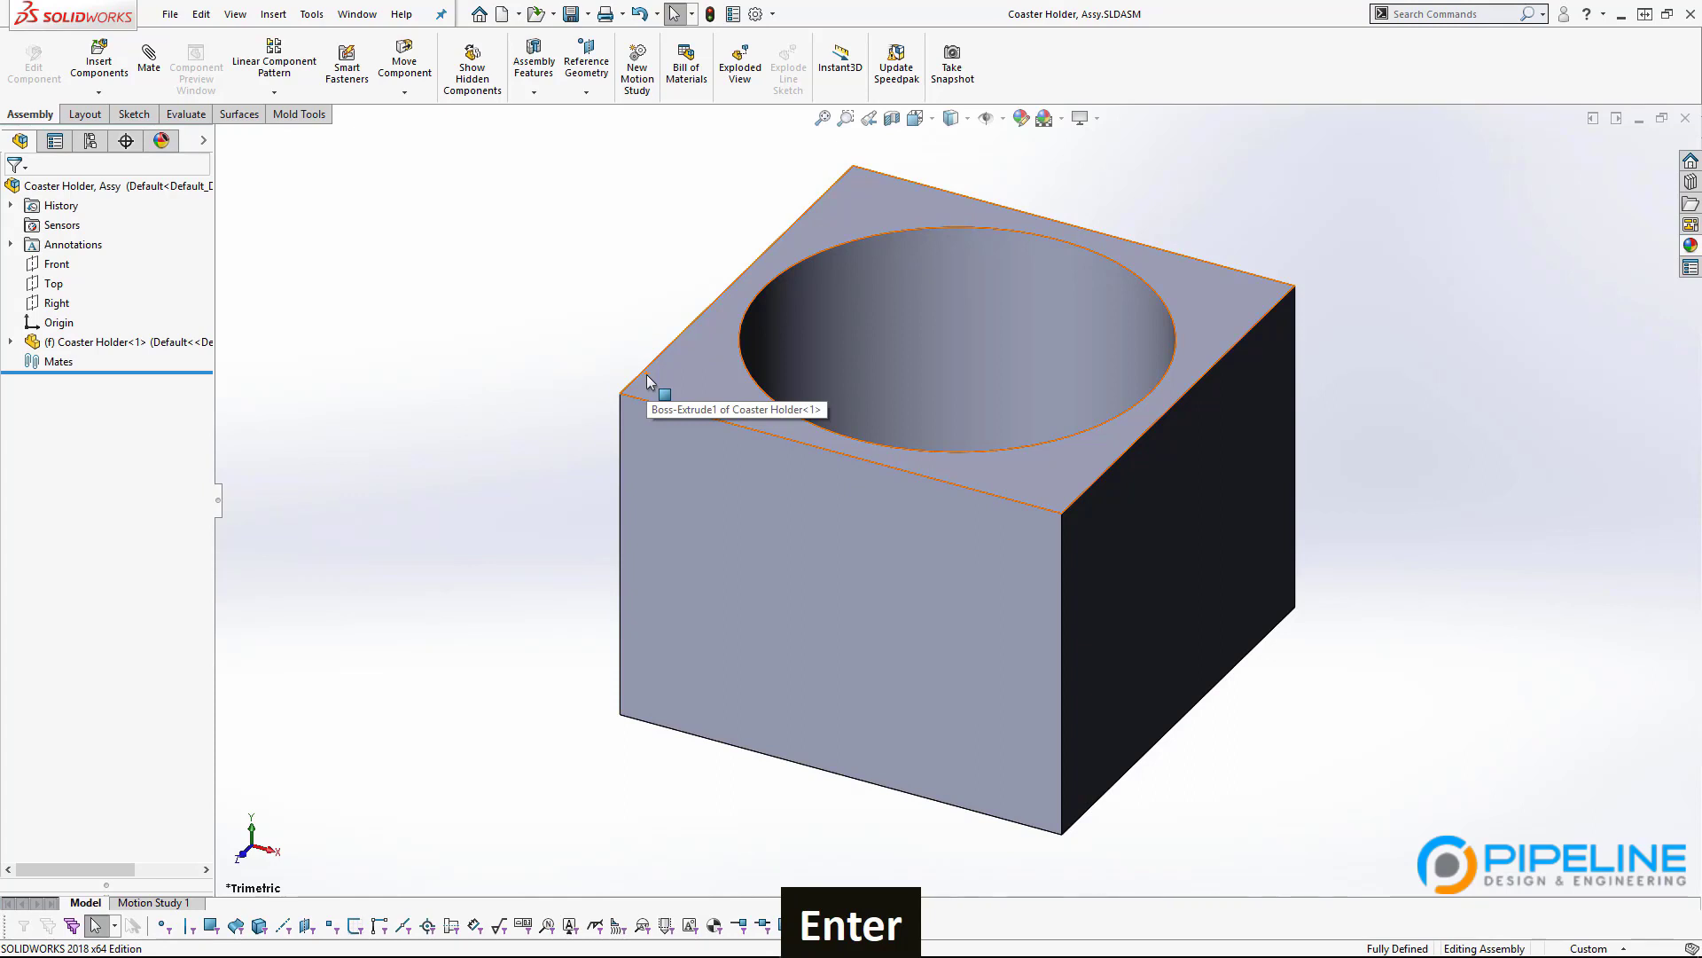
click(459, 418)
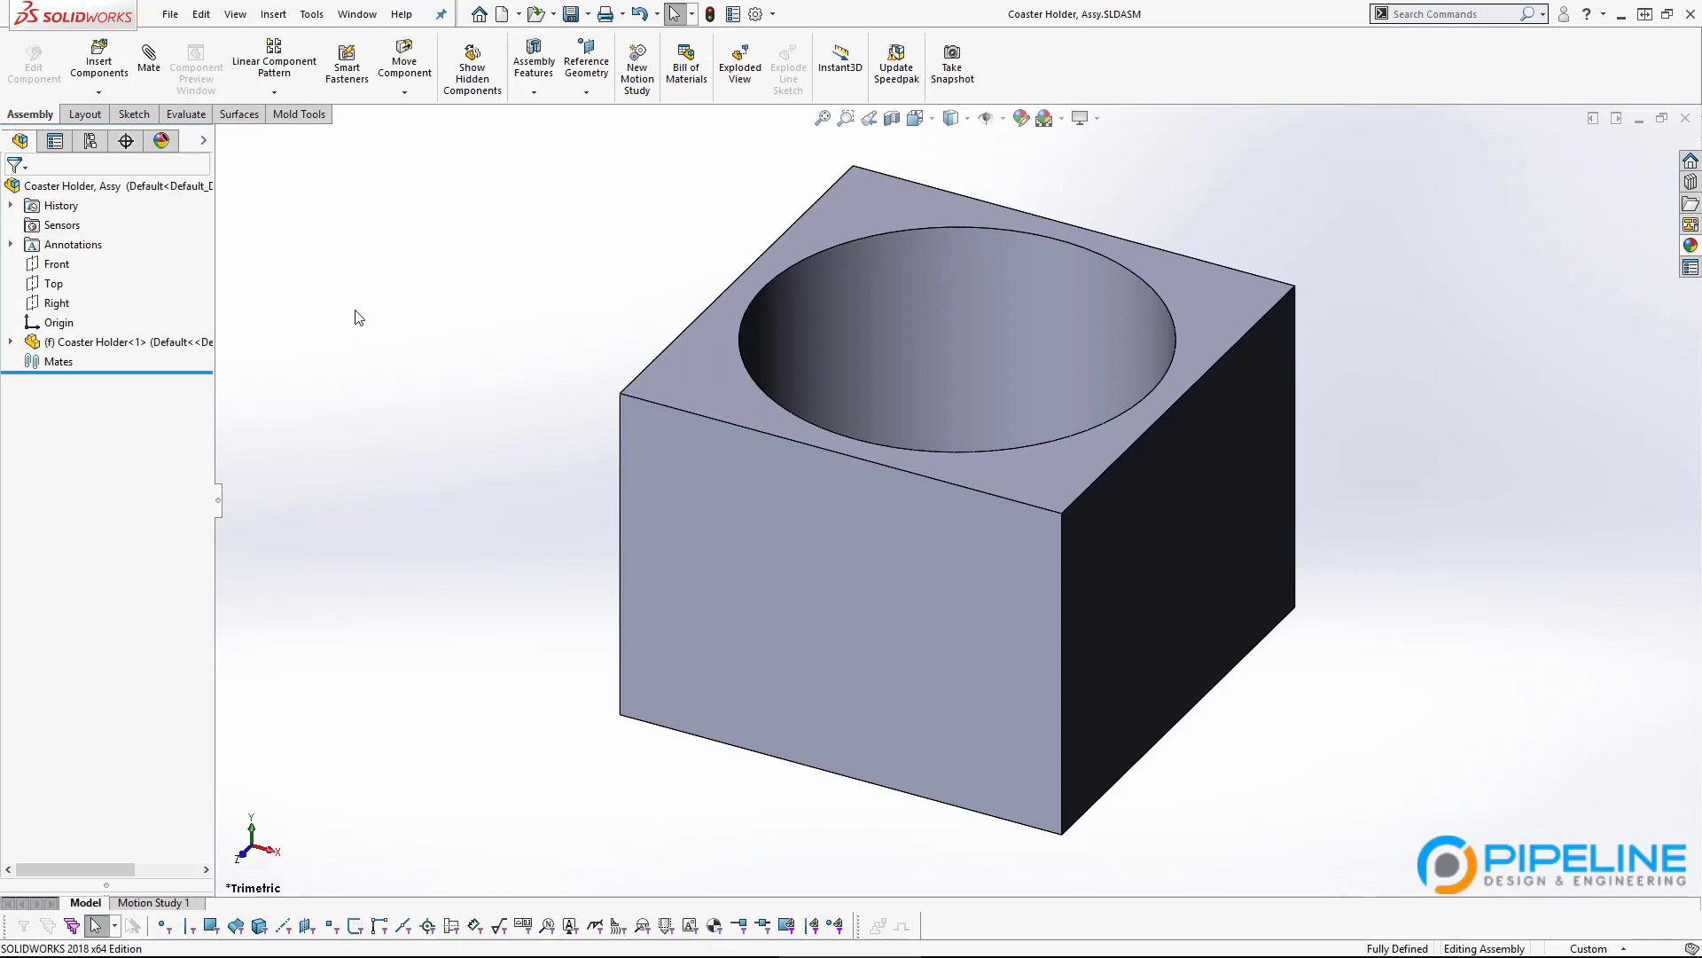
Insert the Coaster, L3 part into the assembly, placing it at the assembly origin.
click(102, 70)
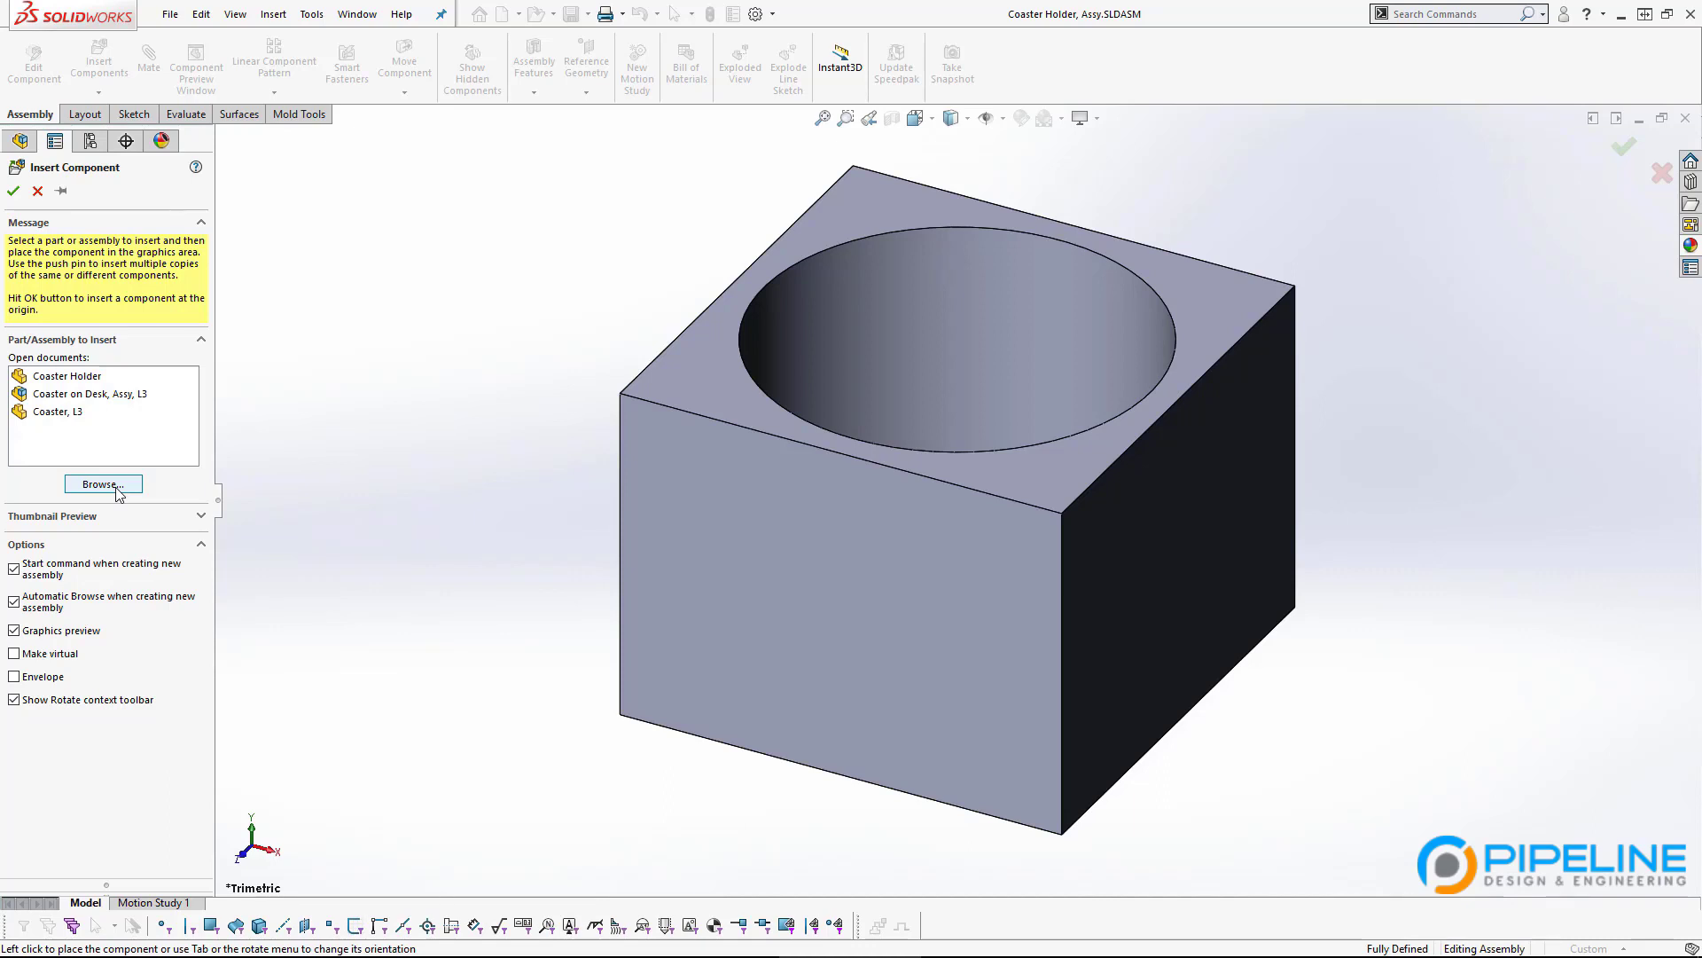
click(43, 412)
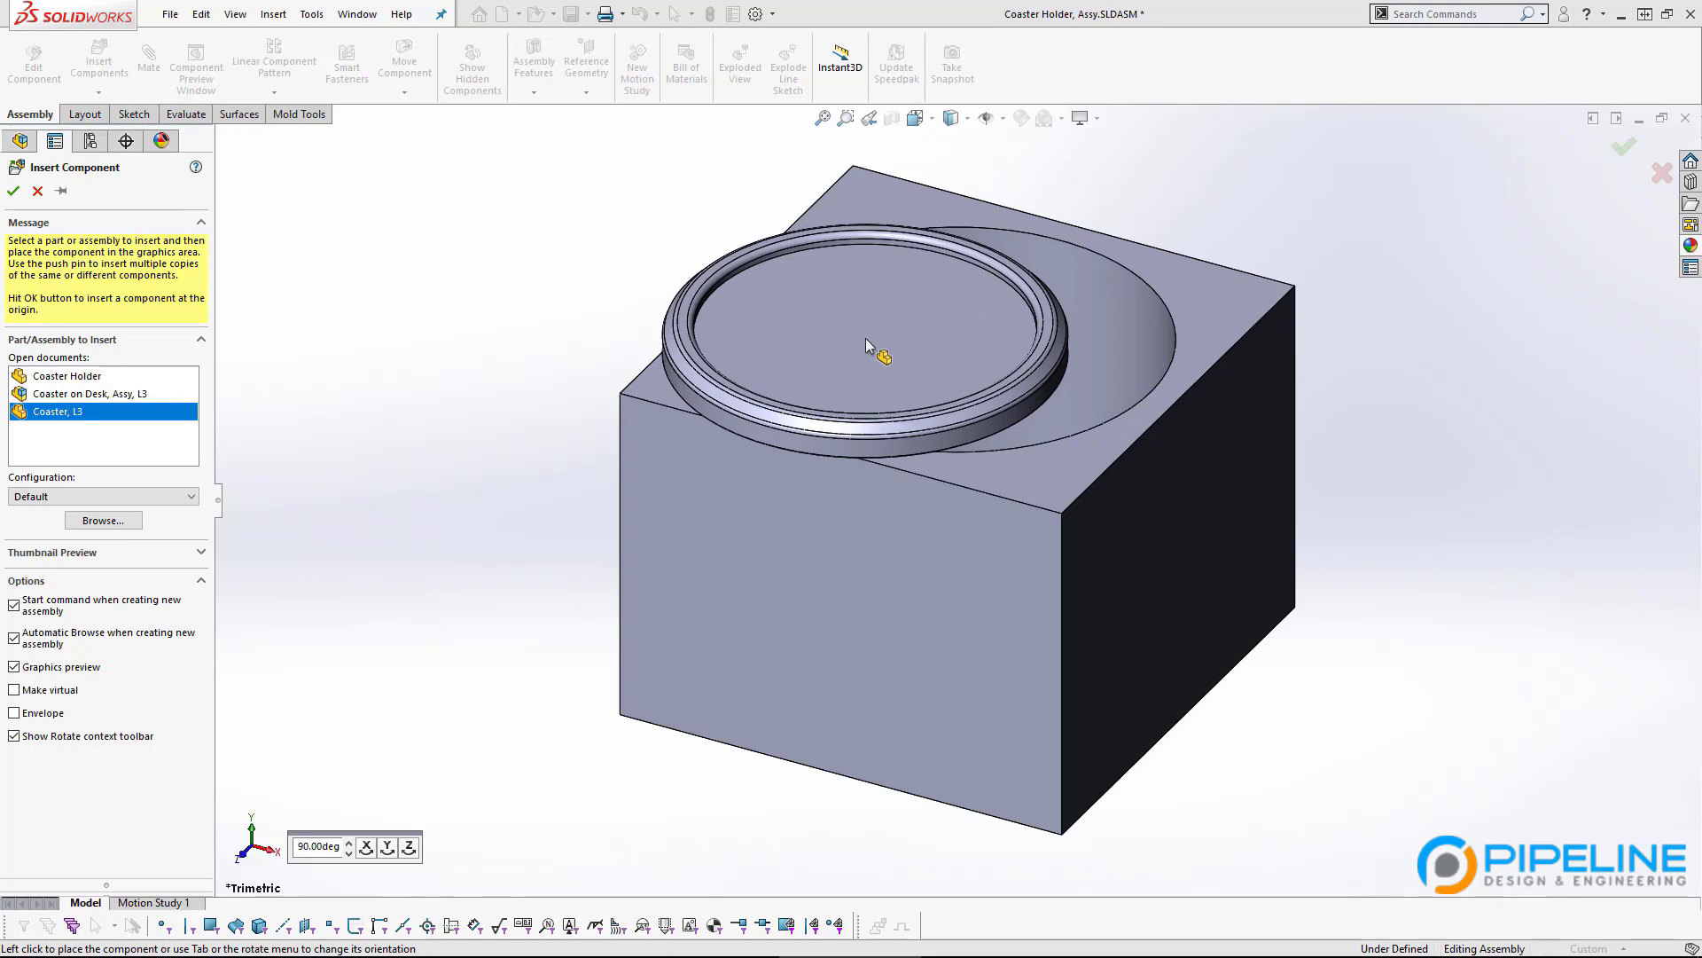
click(12, 191)
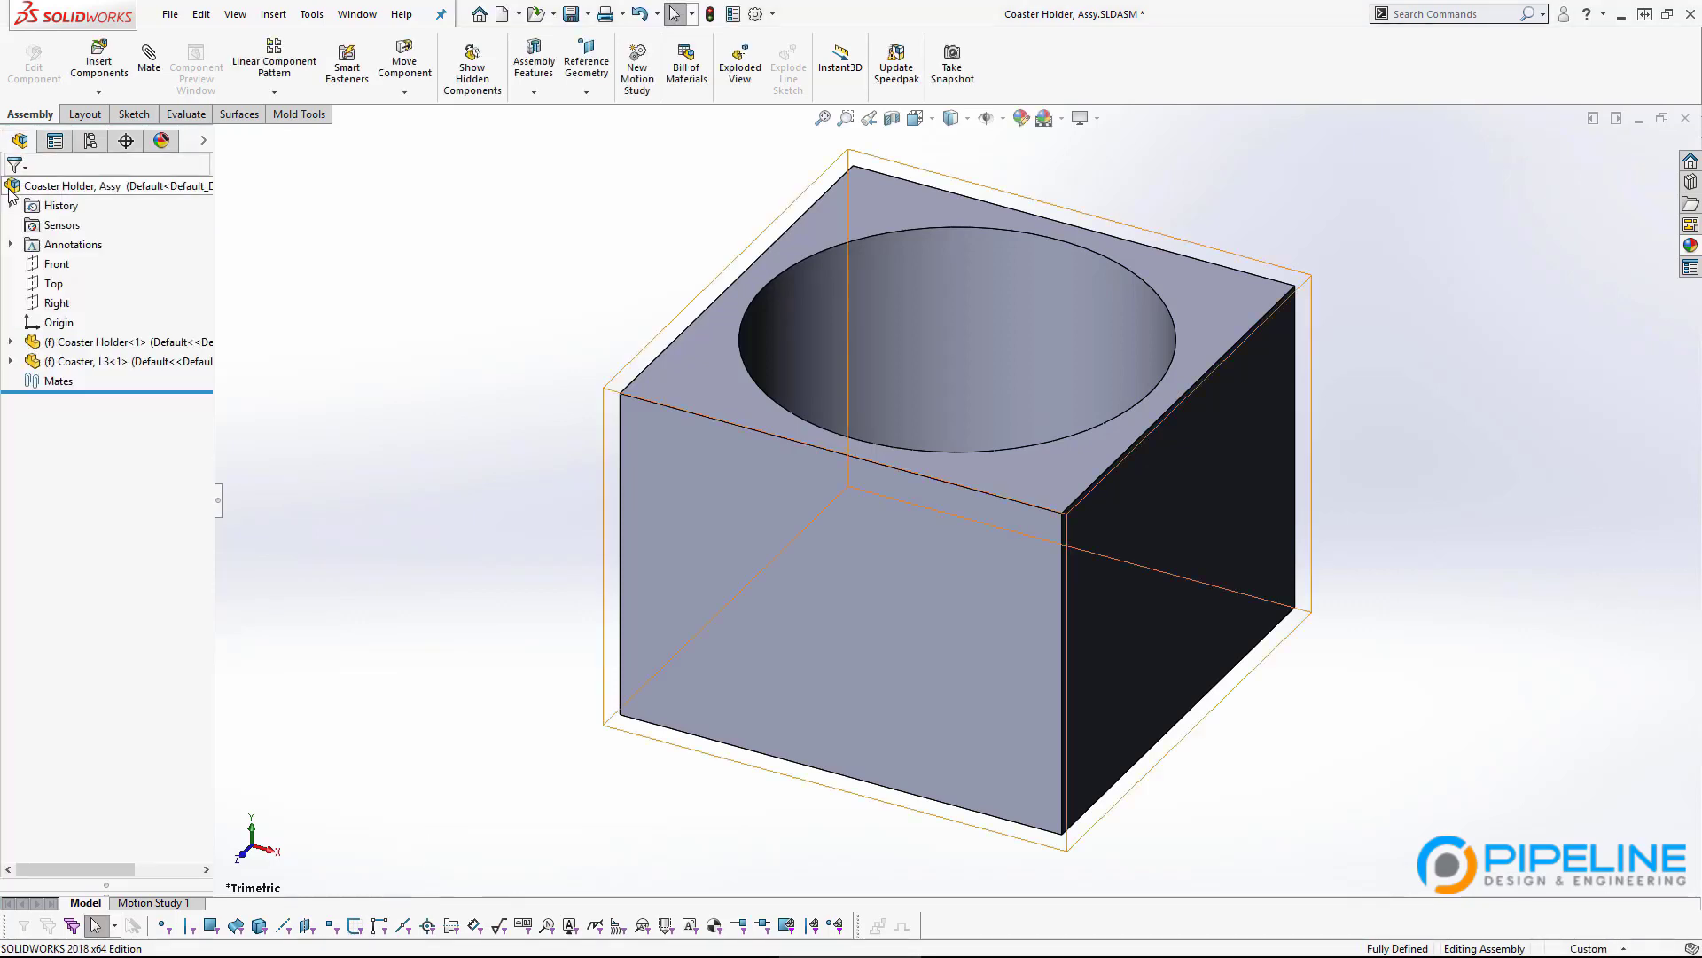
Examine the inserted Coaster, L3 component from the holder's underside and highlight the coaster's origin.
click(85, 362)
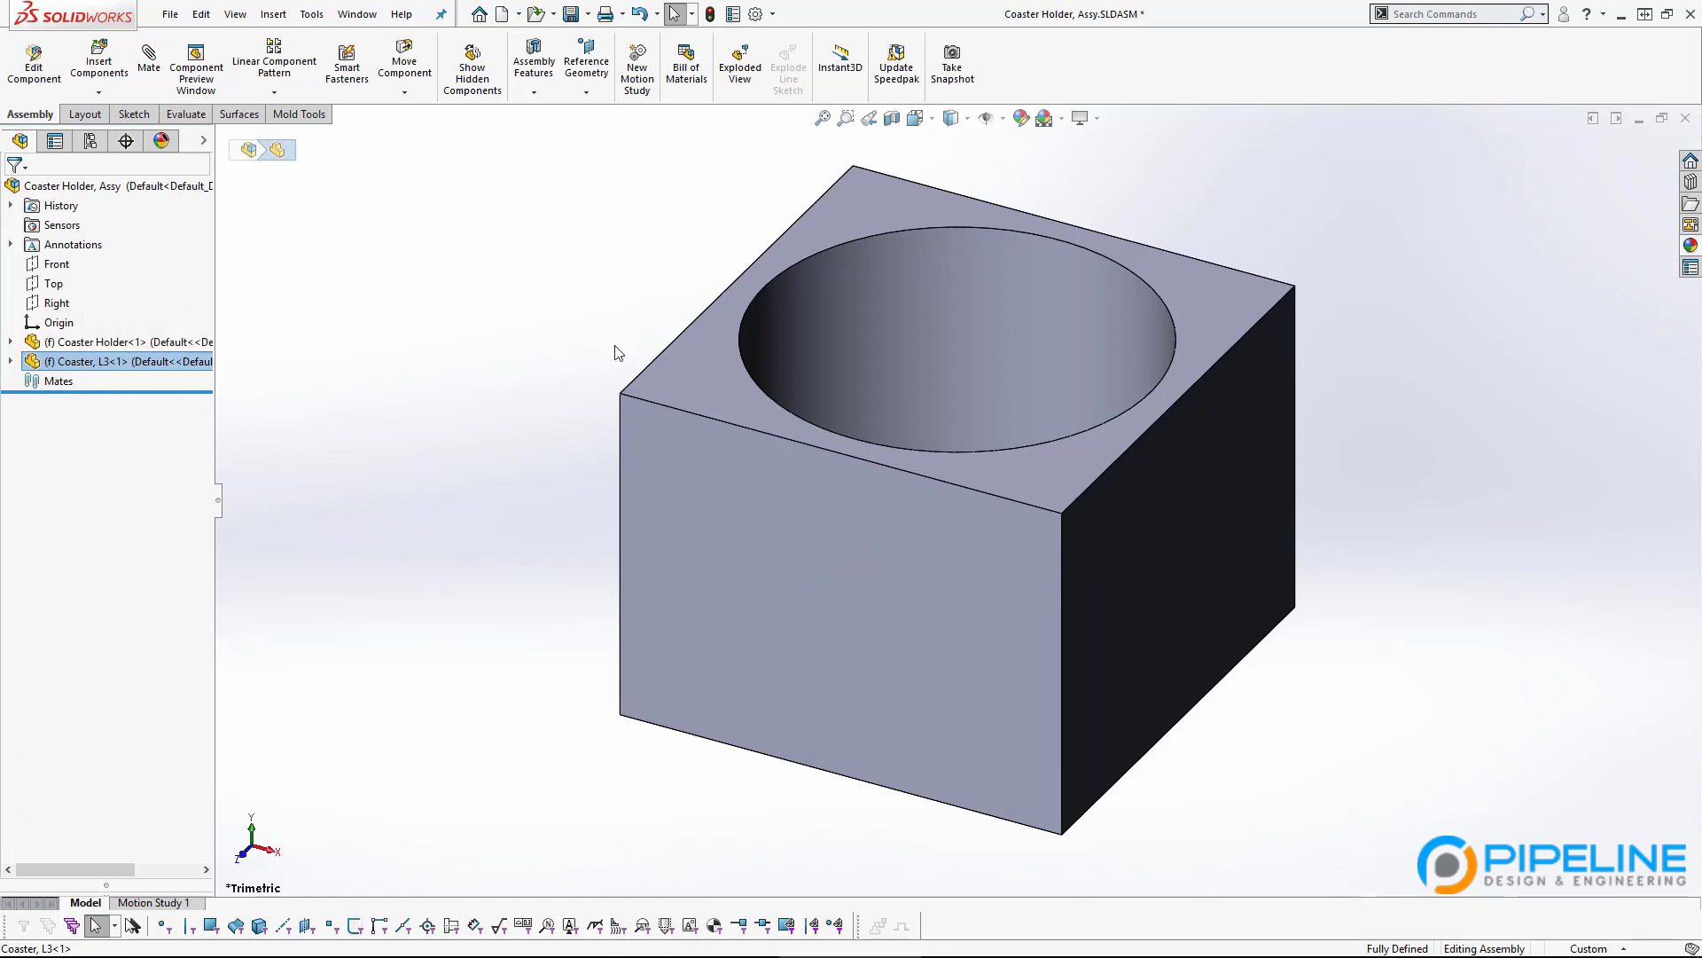
middle_drag(604, 368, 1139, 720)
scroll(1152, 700, down, 3)
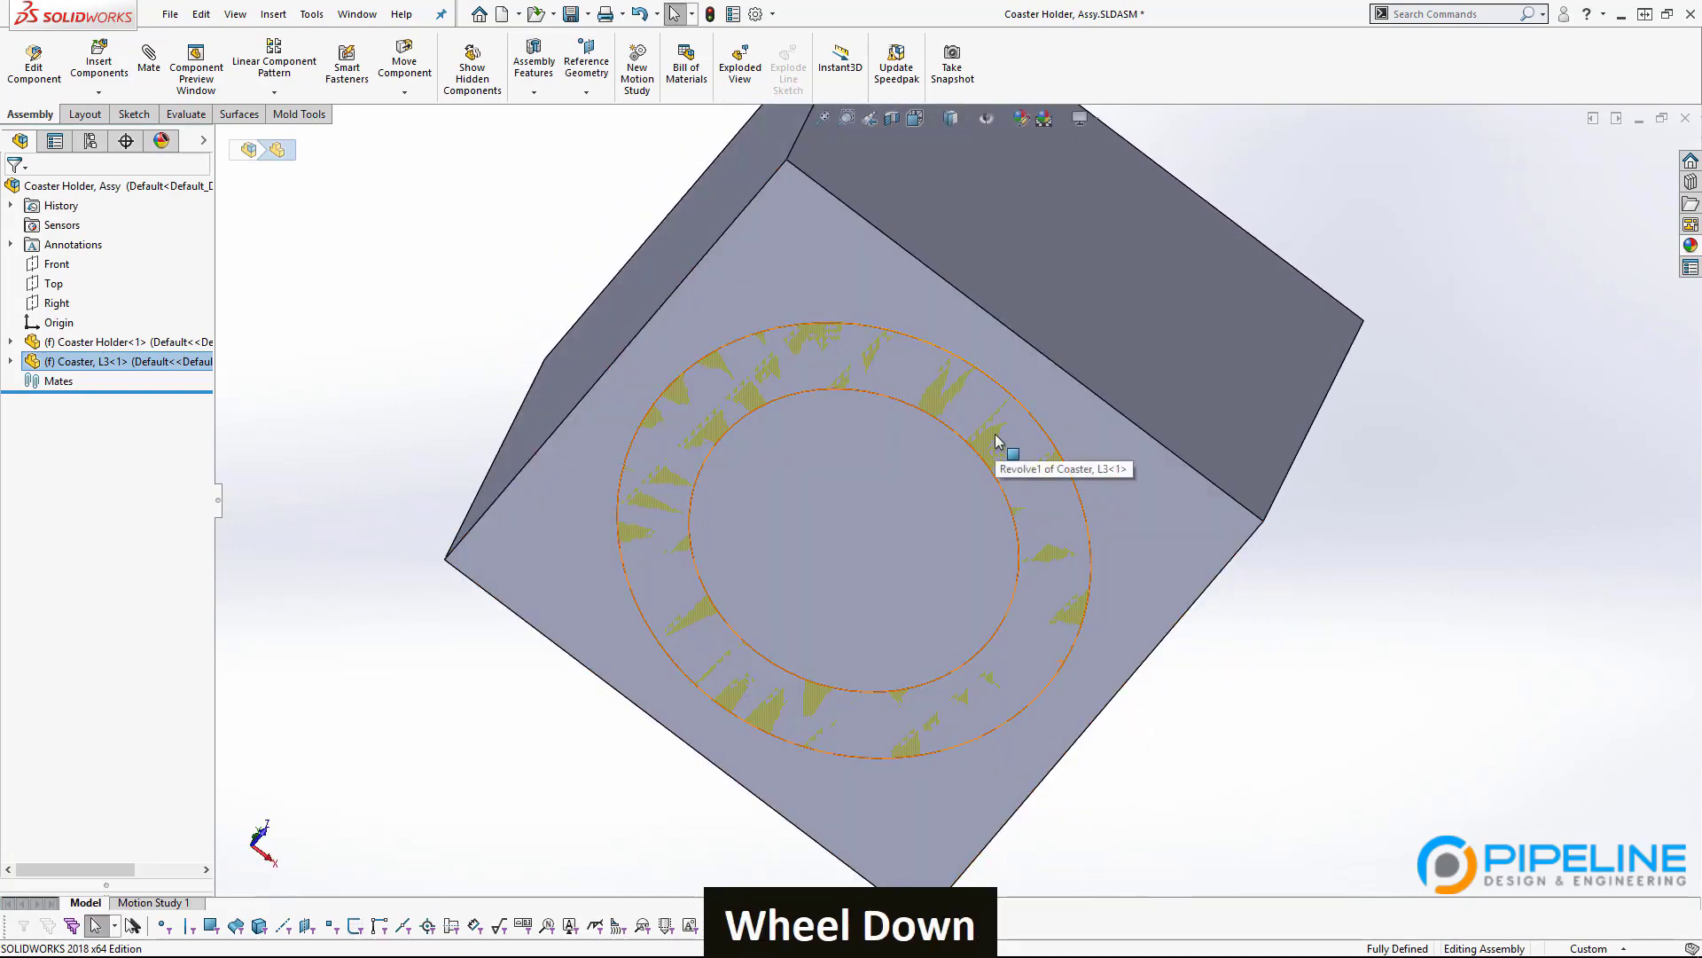
scroll(996, 441, down, 3)
middle_drag(1034, 304, 915, 382)
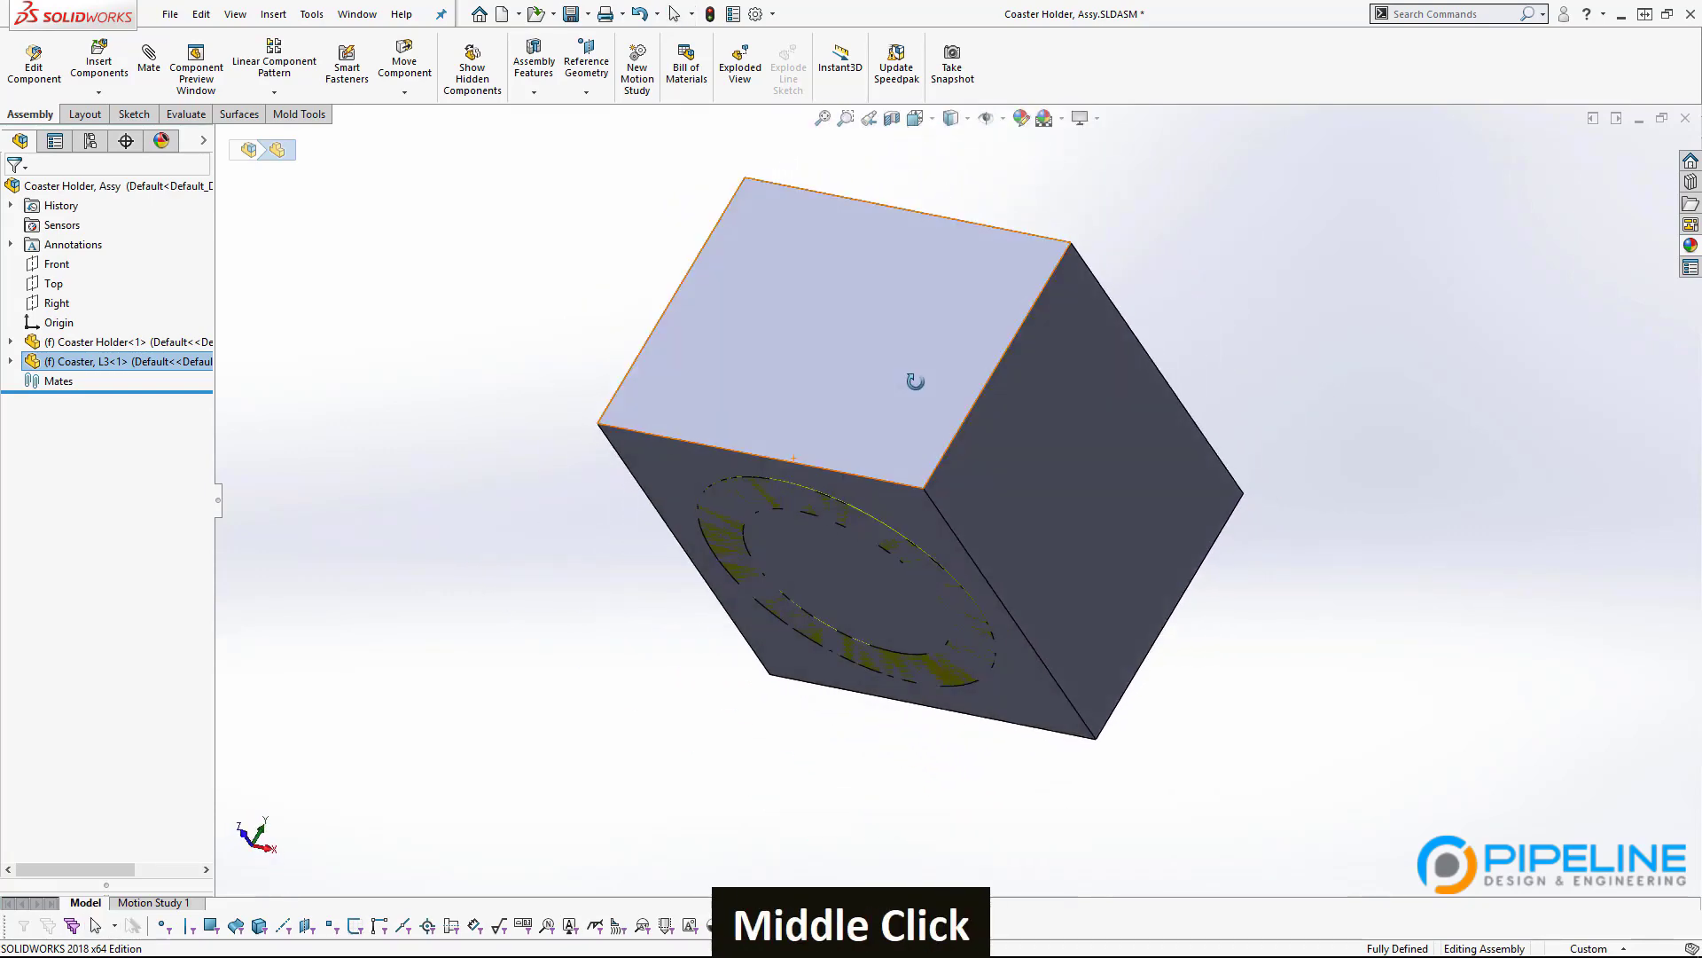
scroll(1048, 688, down, 2)
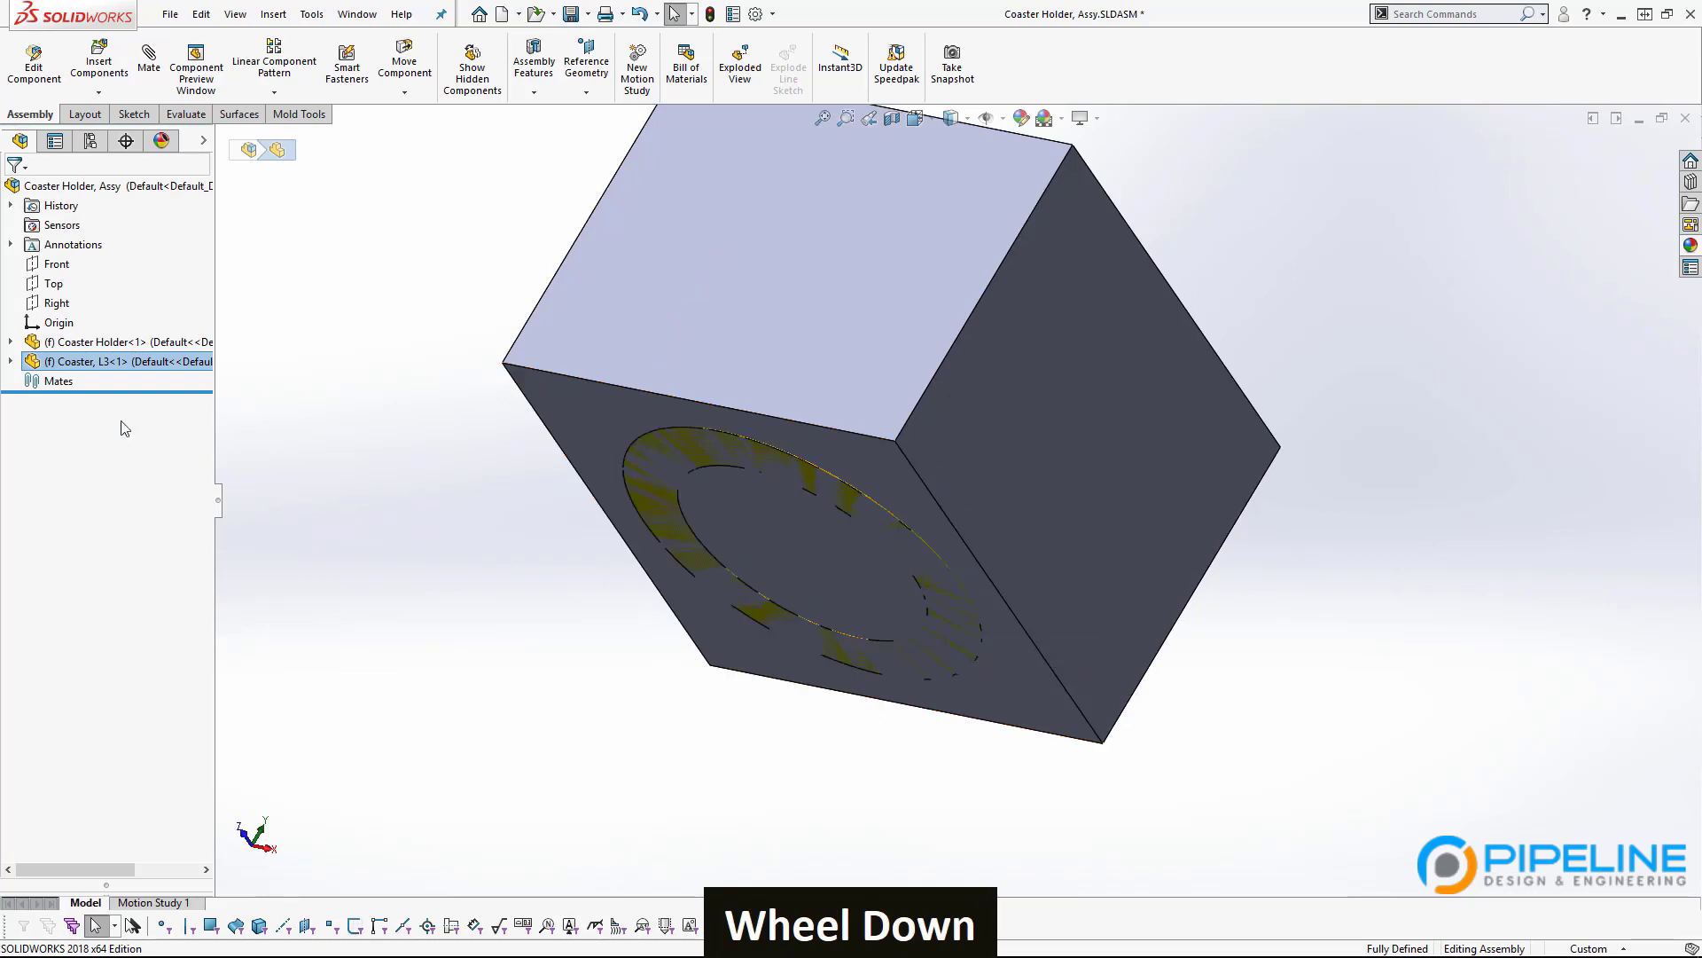
click(10, 361)
click(79, 519)
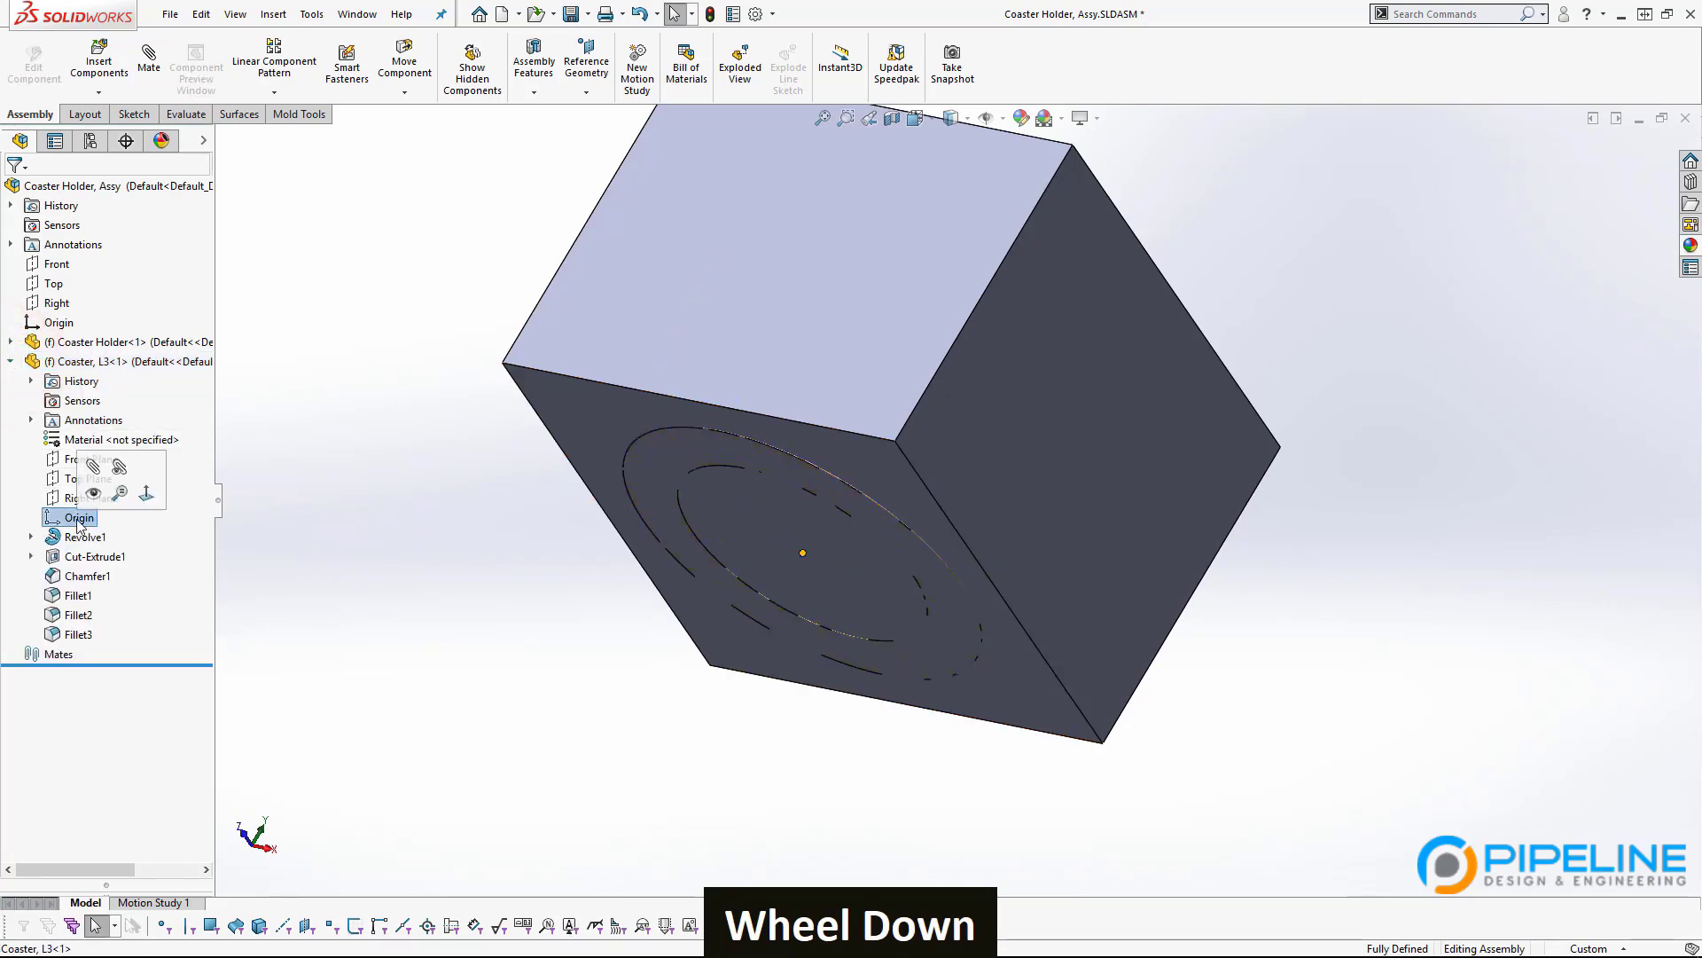
Delete the Coaster, L3 component from the assembly.
click(53, 325)
click(469, 459)
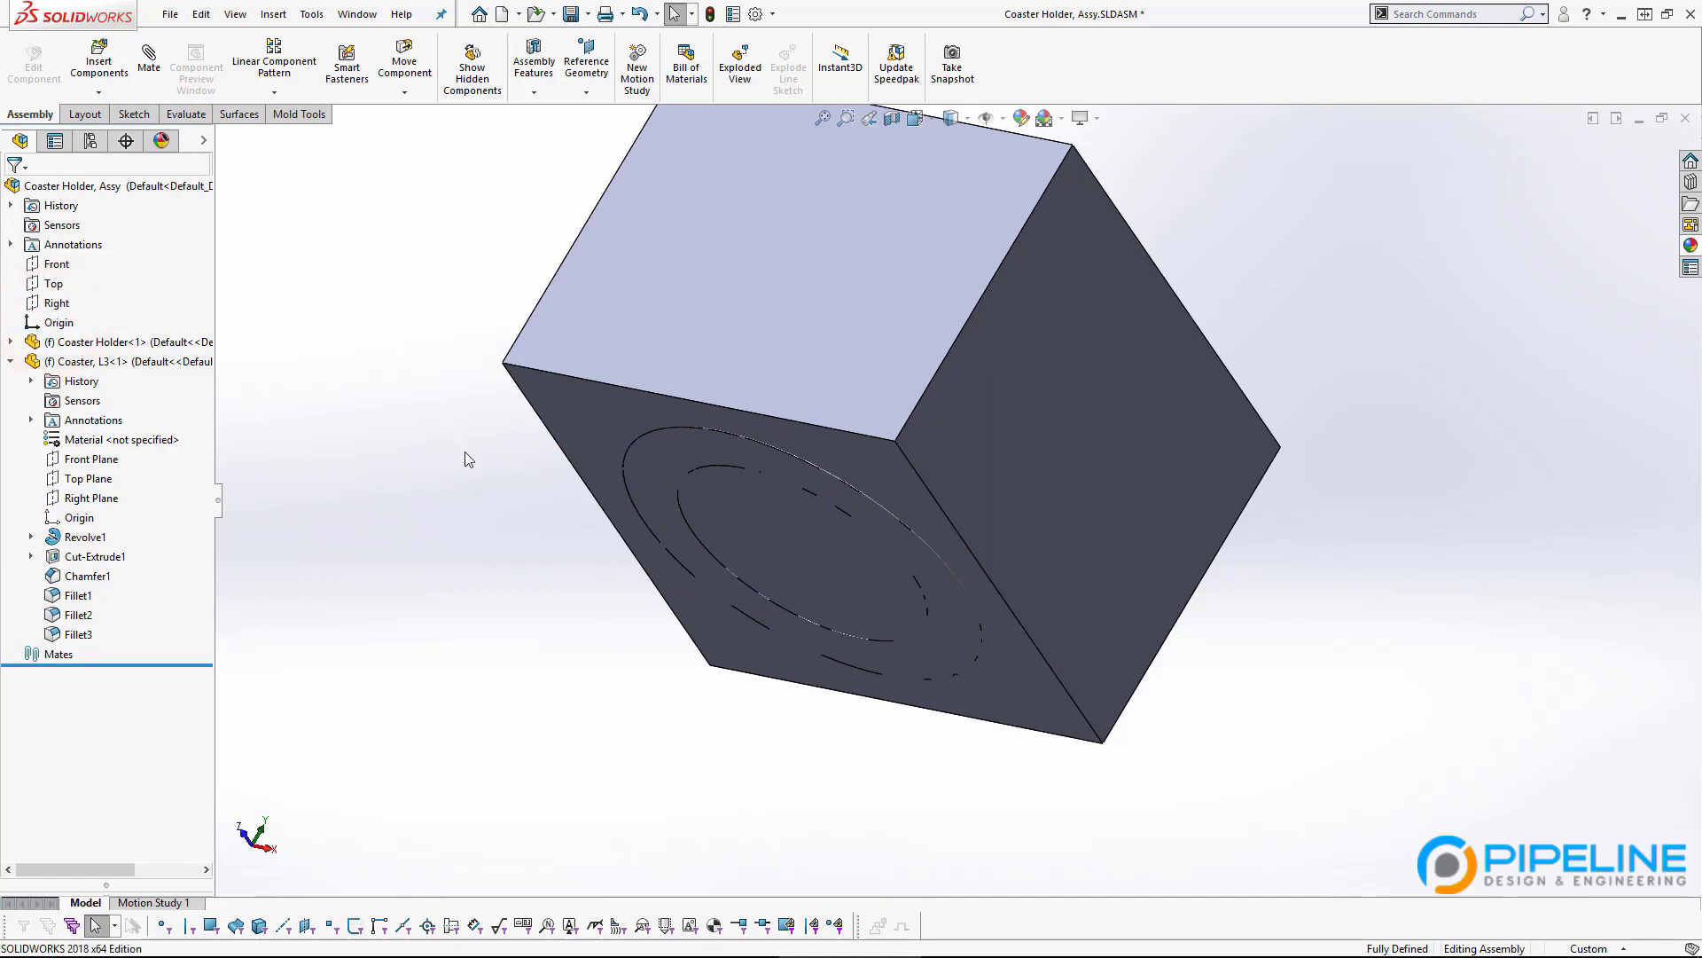
click(469, 459)
click(164, 362)
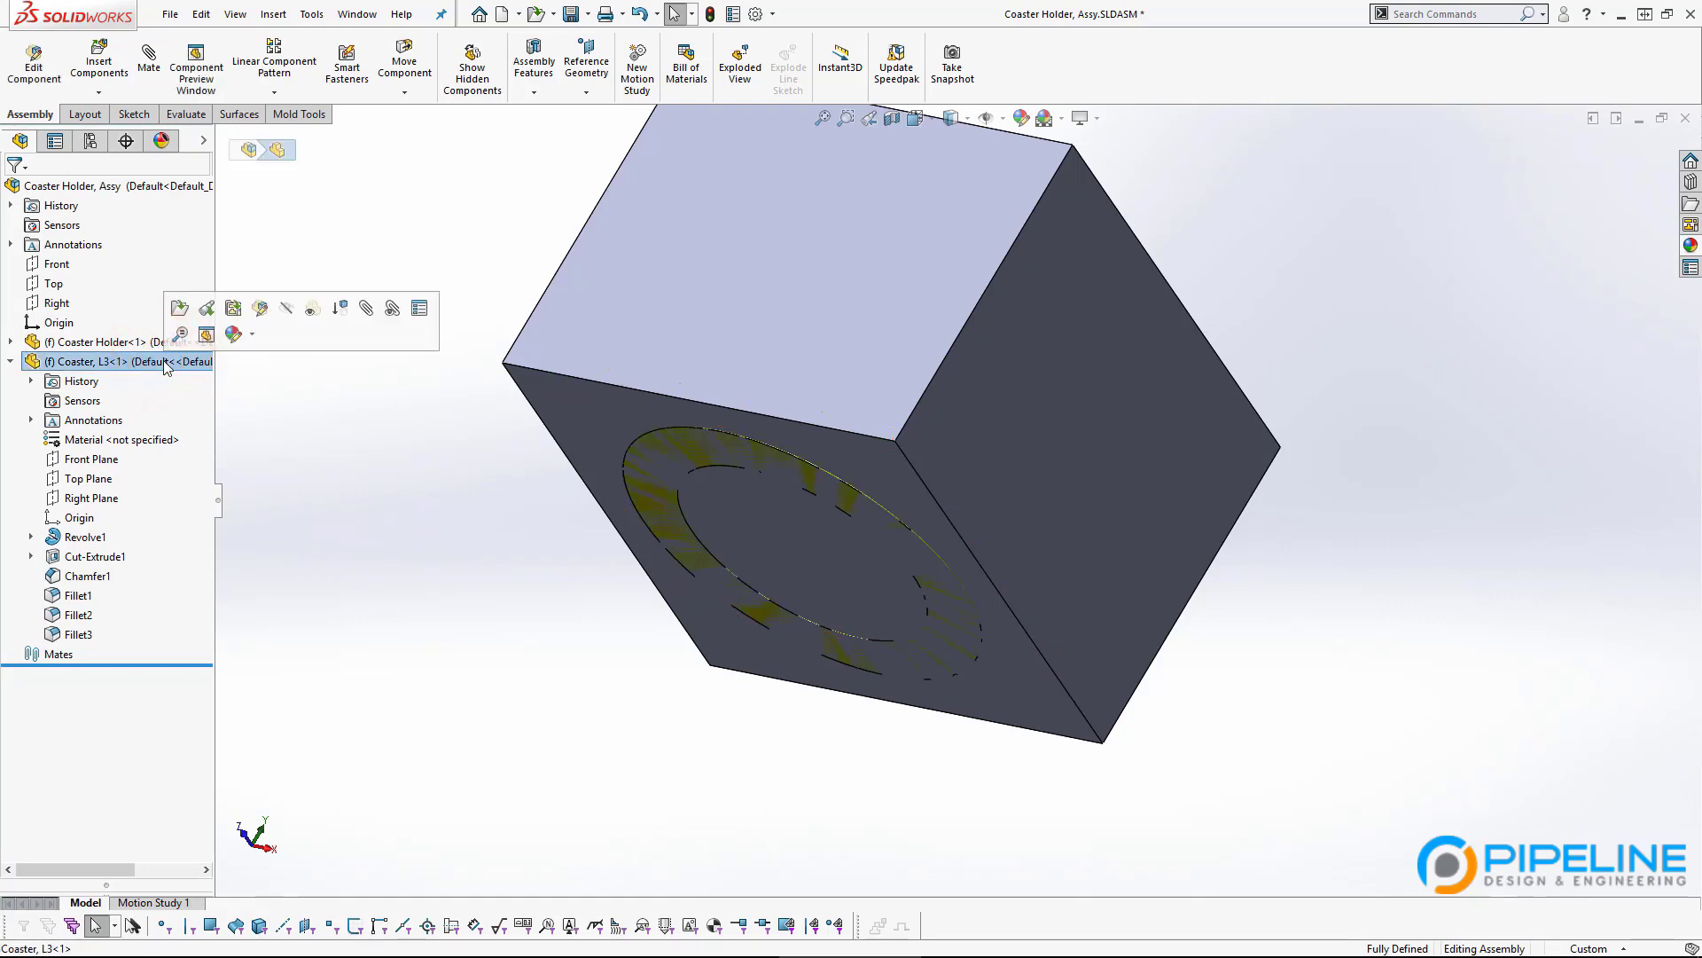
key(Delete)
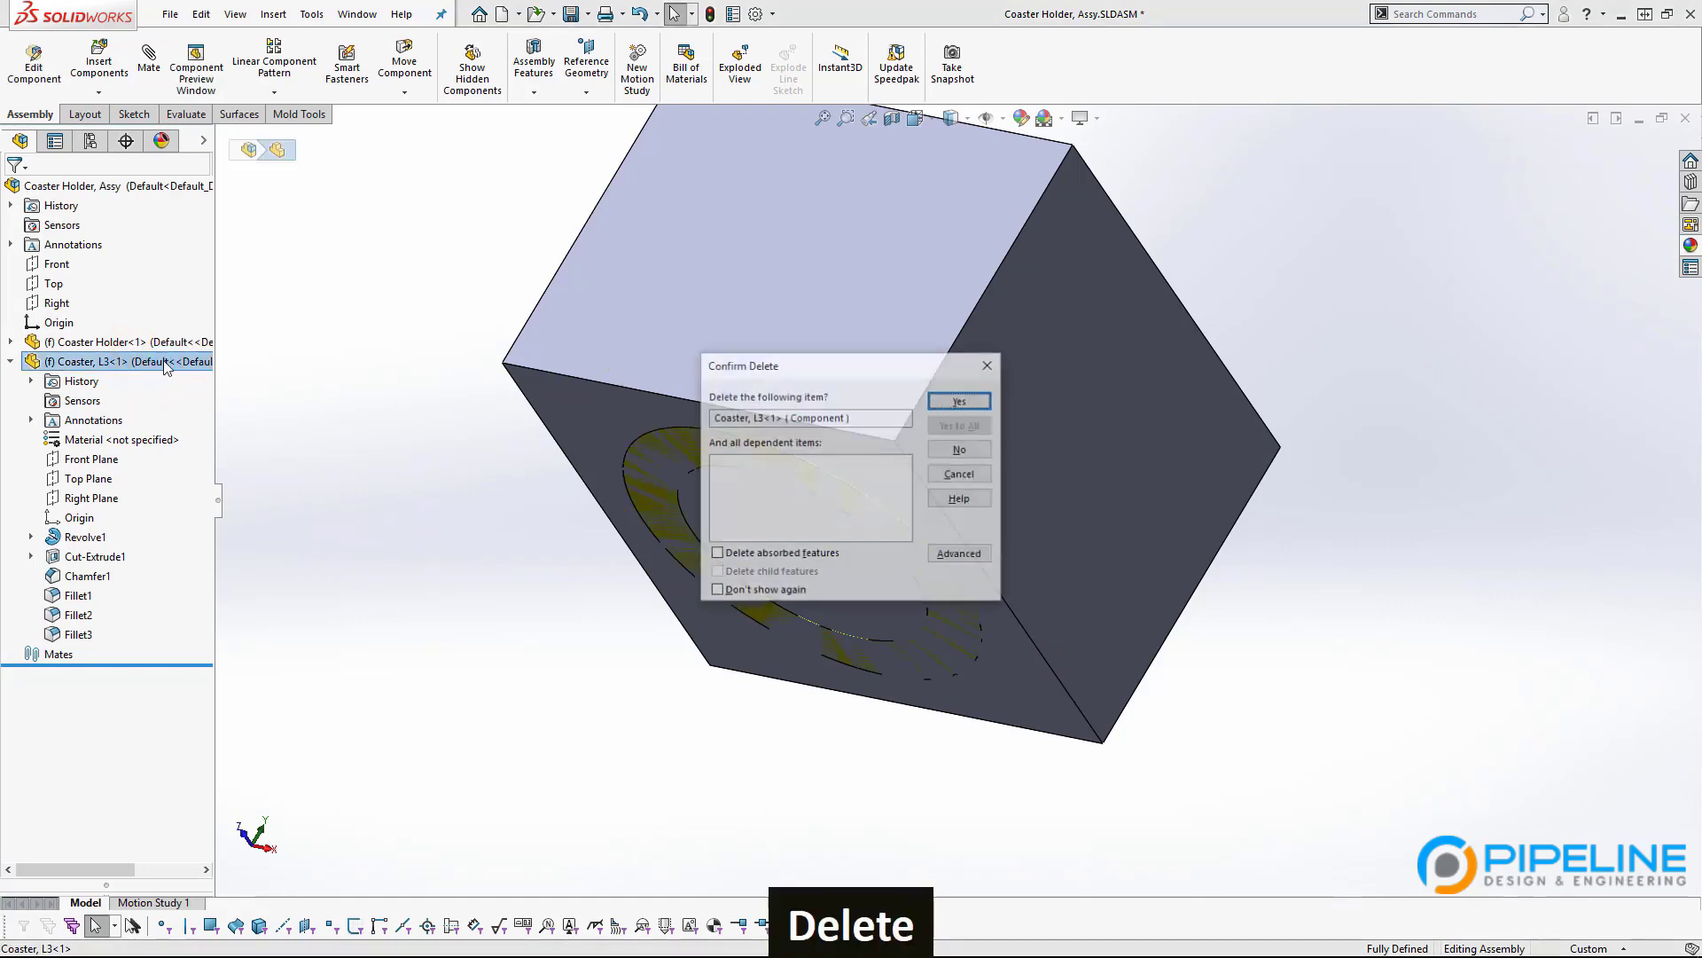
click(954, 399)
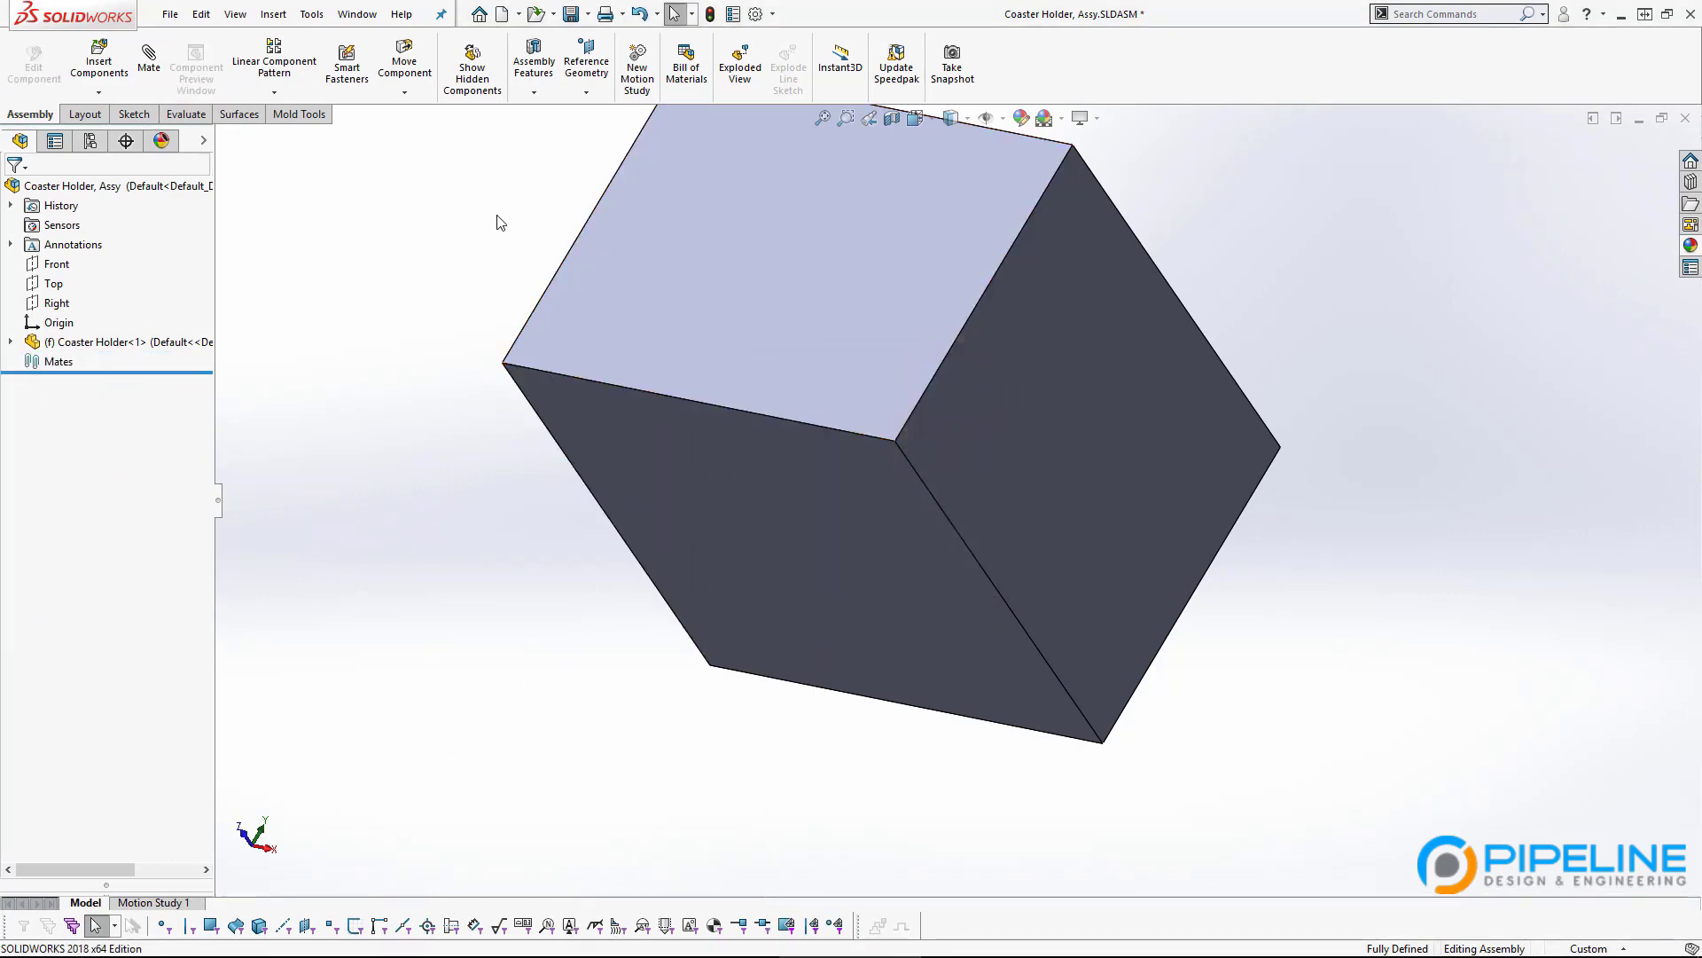
Insert the Coaster, L3 part again in isometric view, placing it freely over the holder's opening instead of at the origin.
key(space)
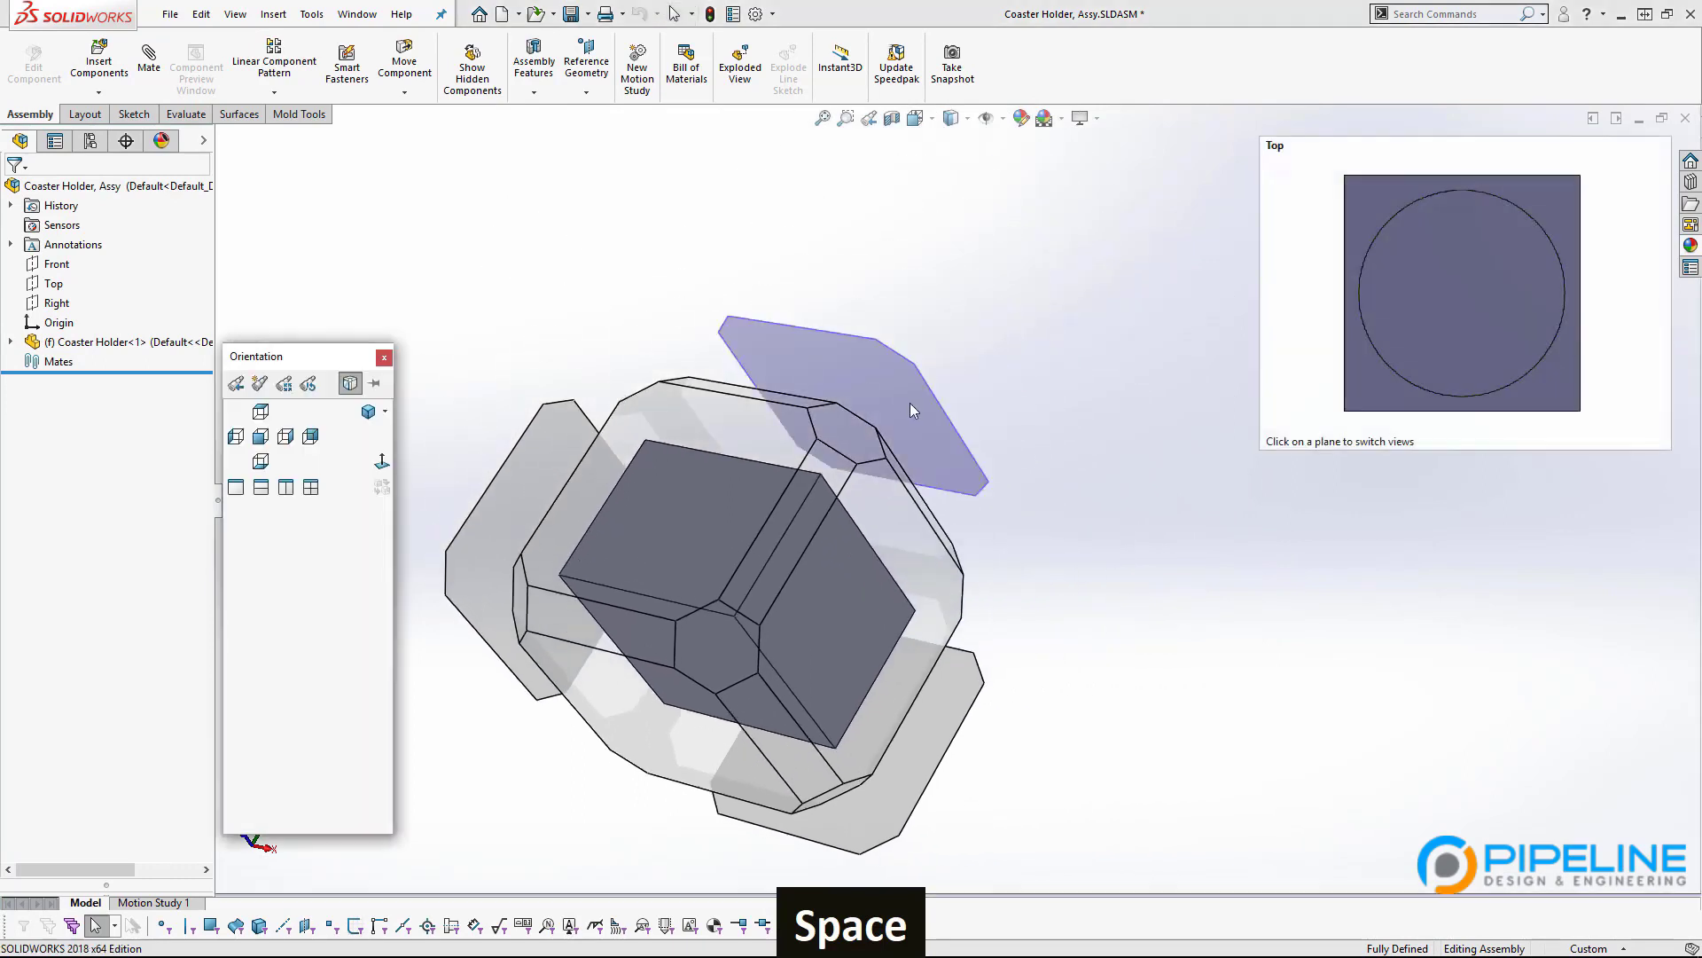
click(859, 434)
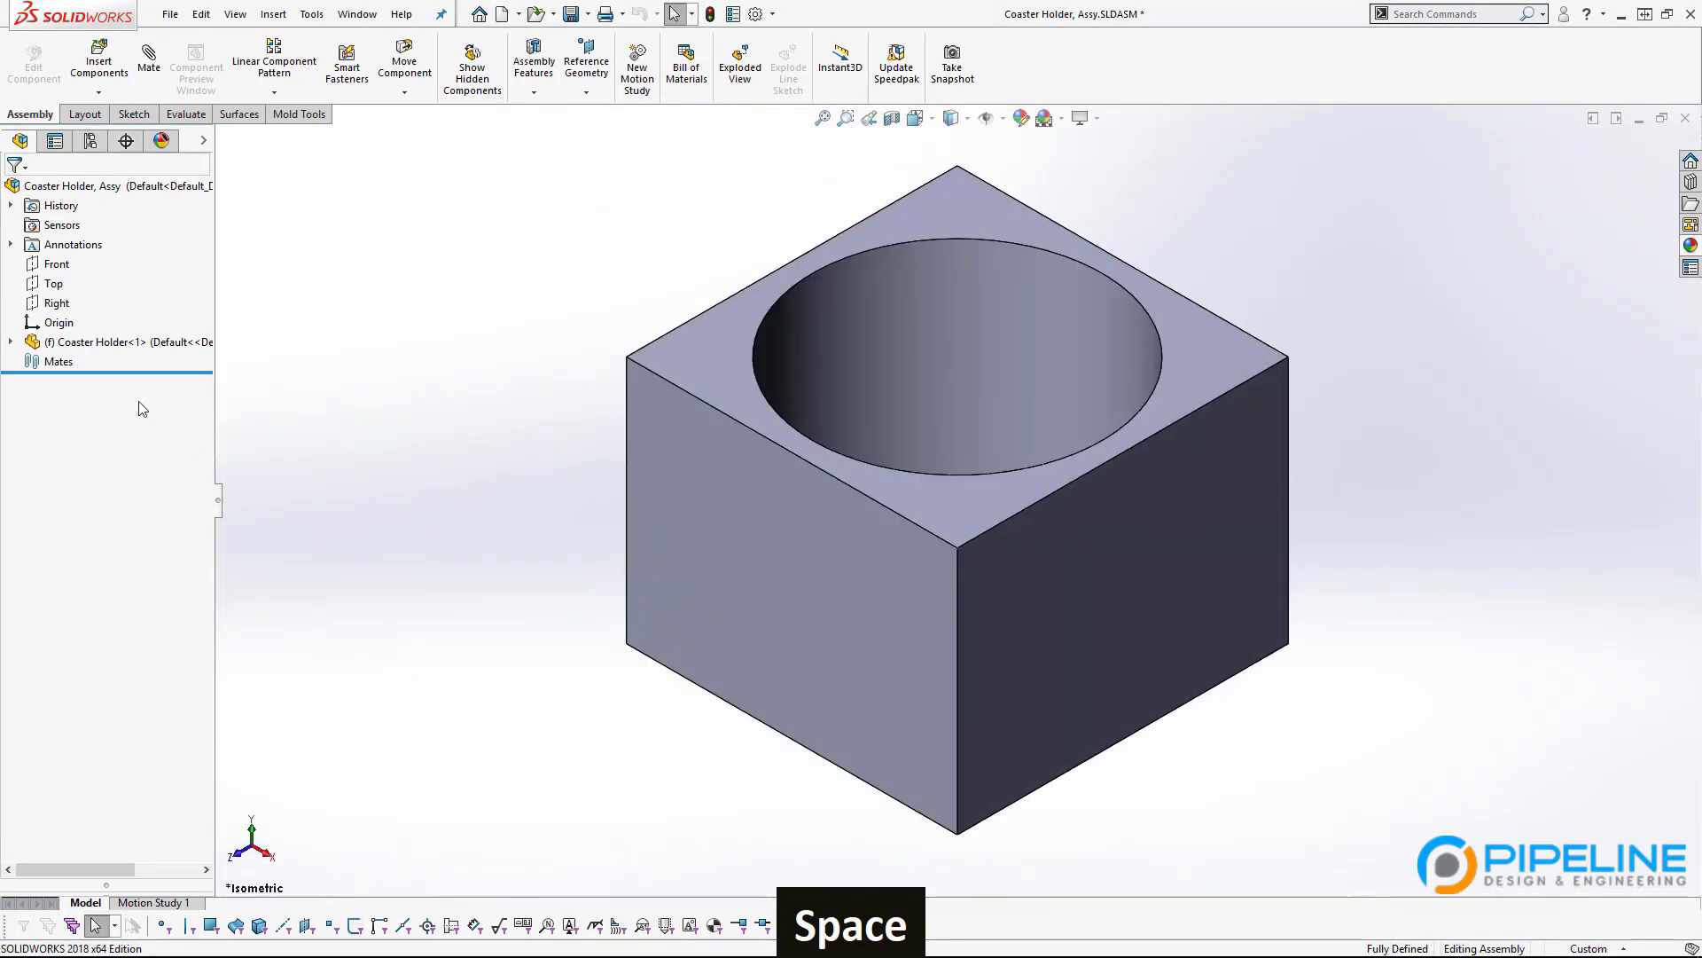
click(106, 71)
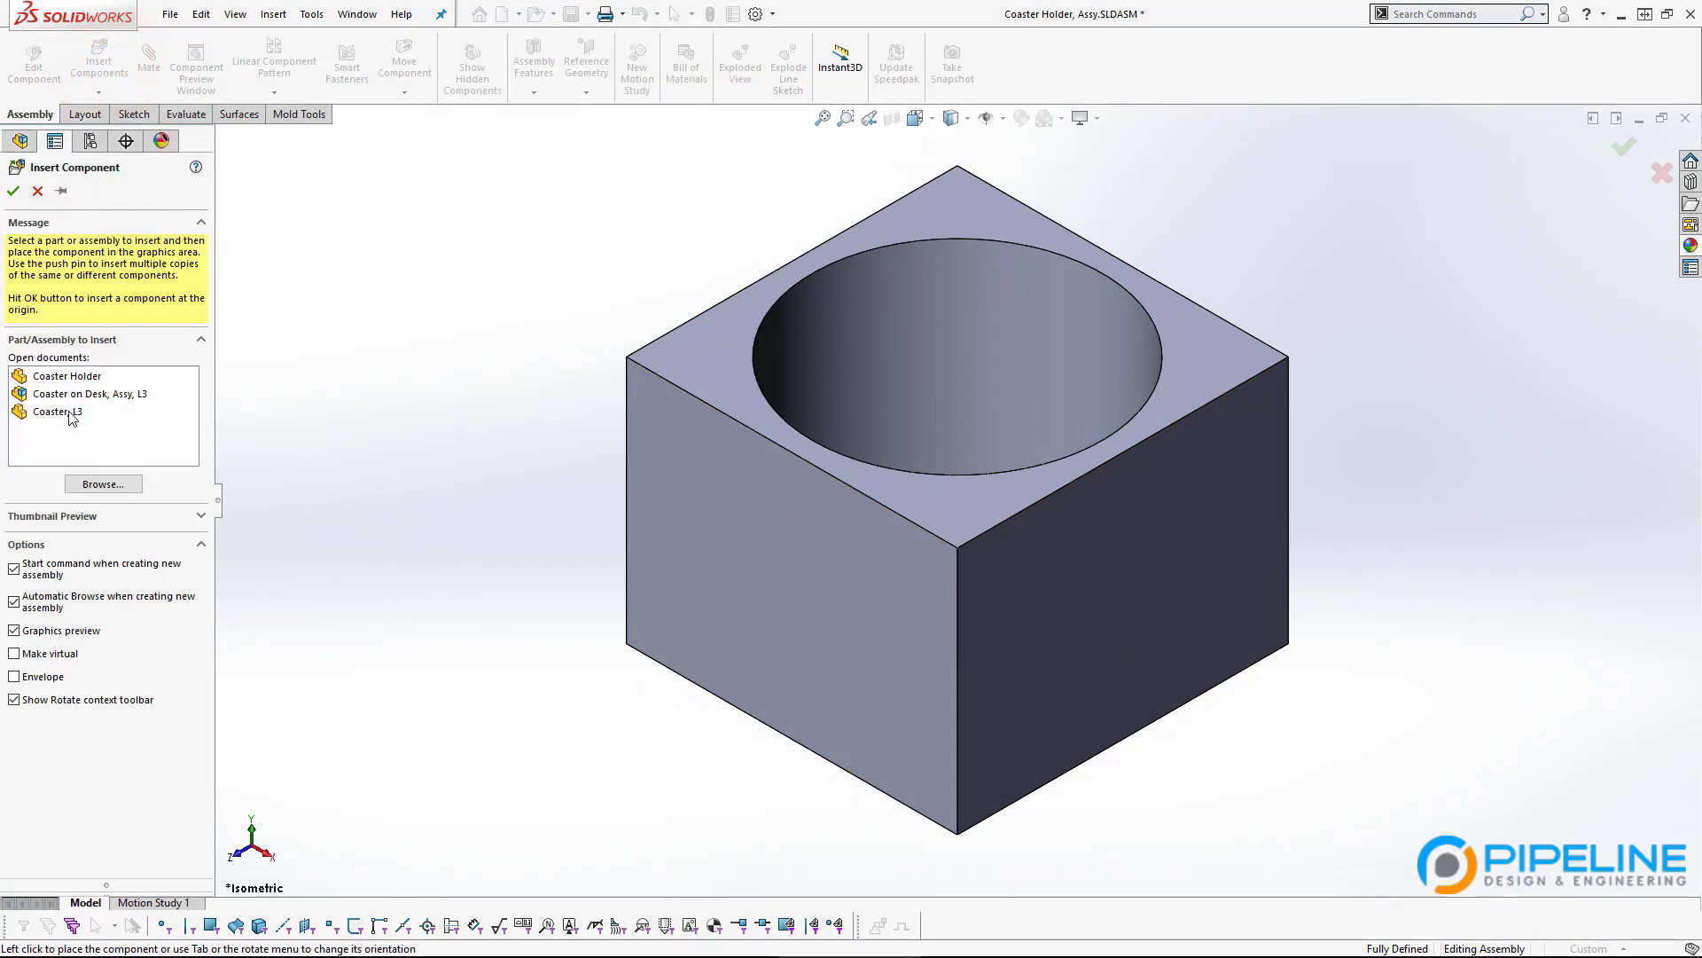
click(58, 411)
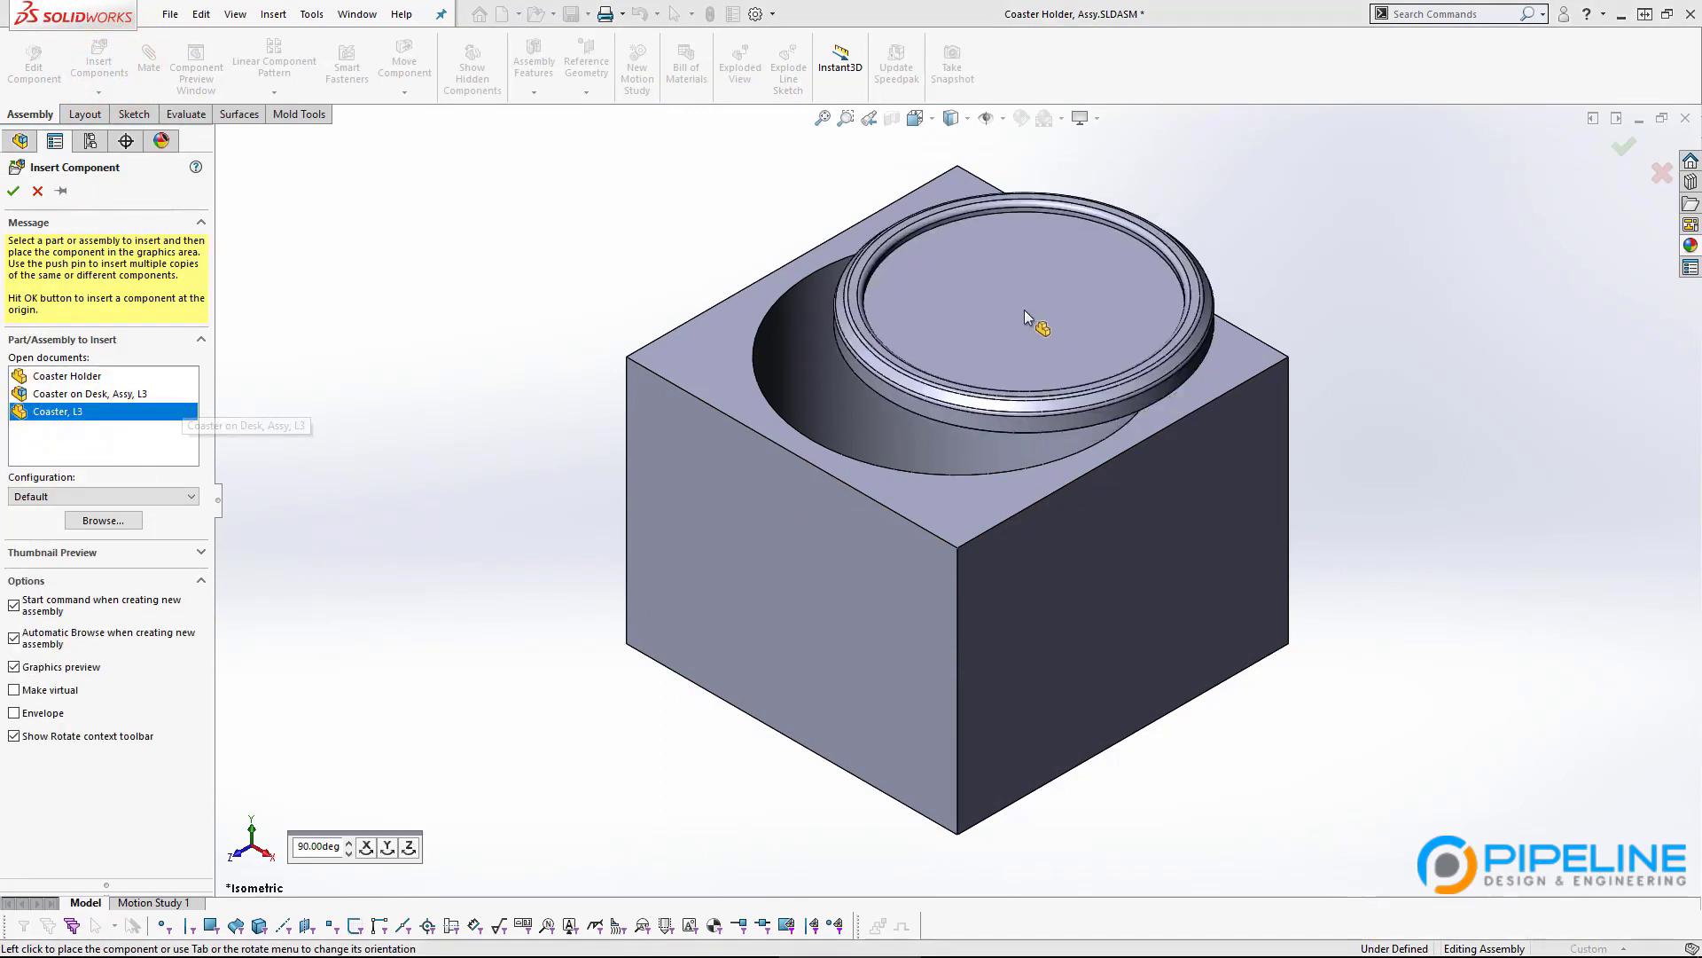
click(945, 314)
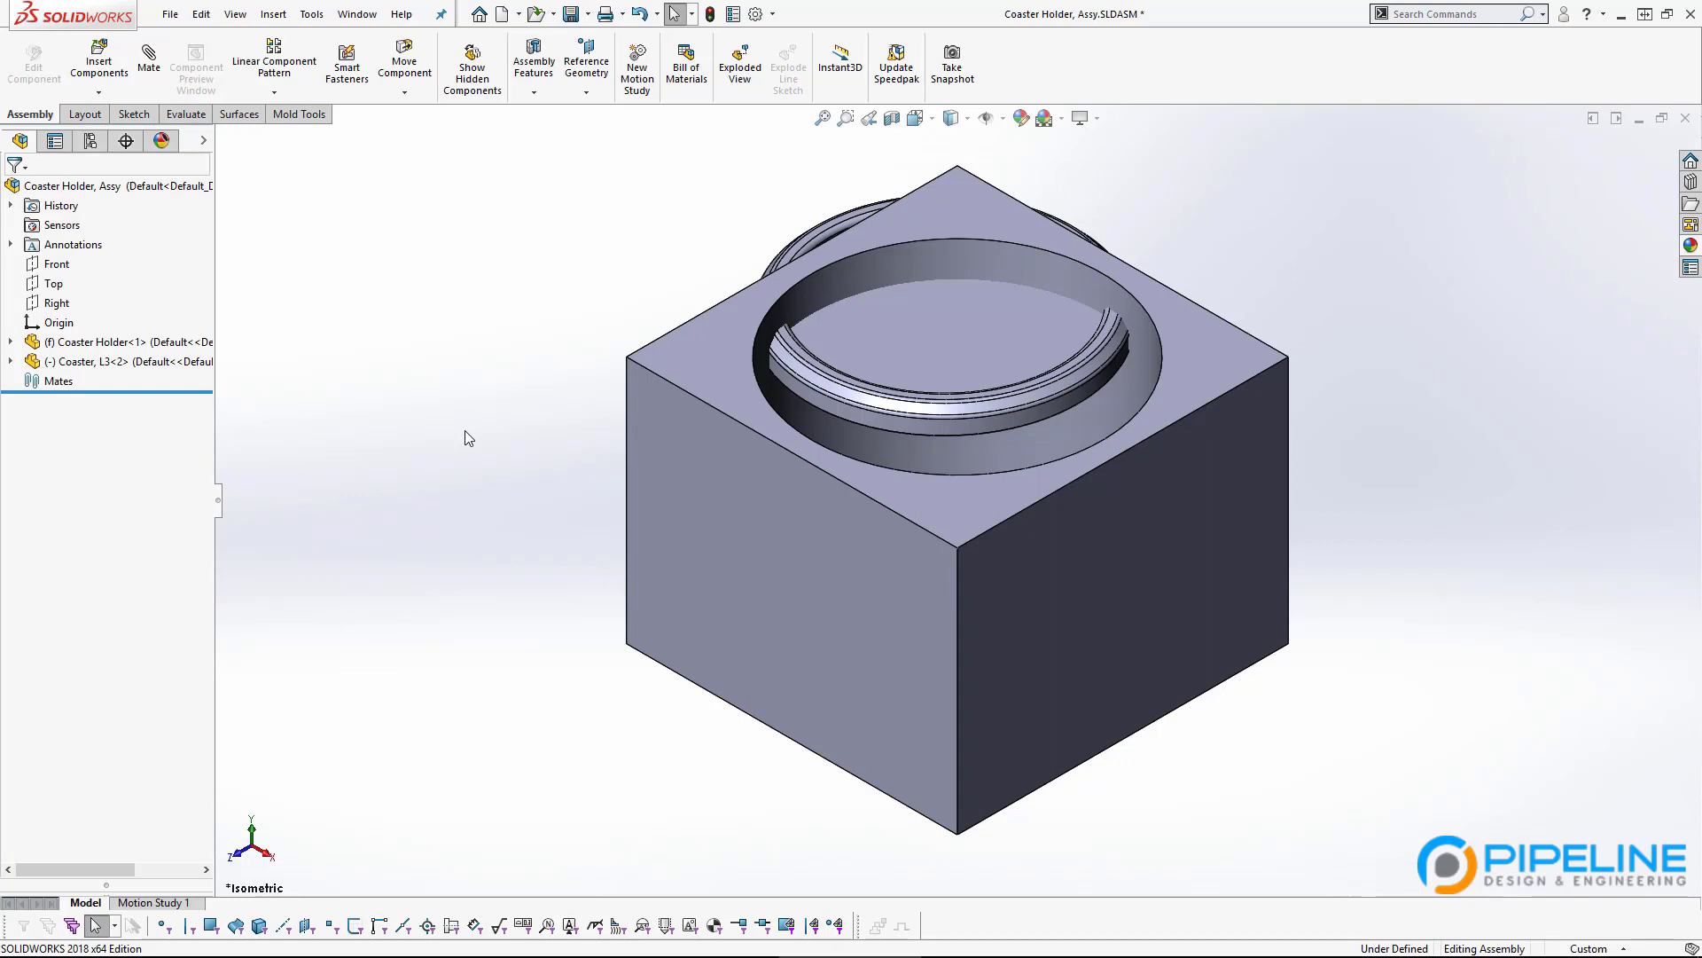
Move the unconstrained coaster partly out through the holder's wall and back down inside its bore.
drag(956, 355, 819, 378)
key(Escape)
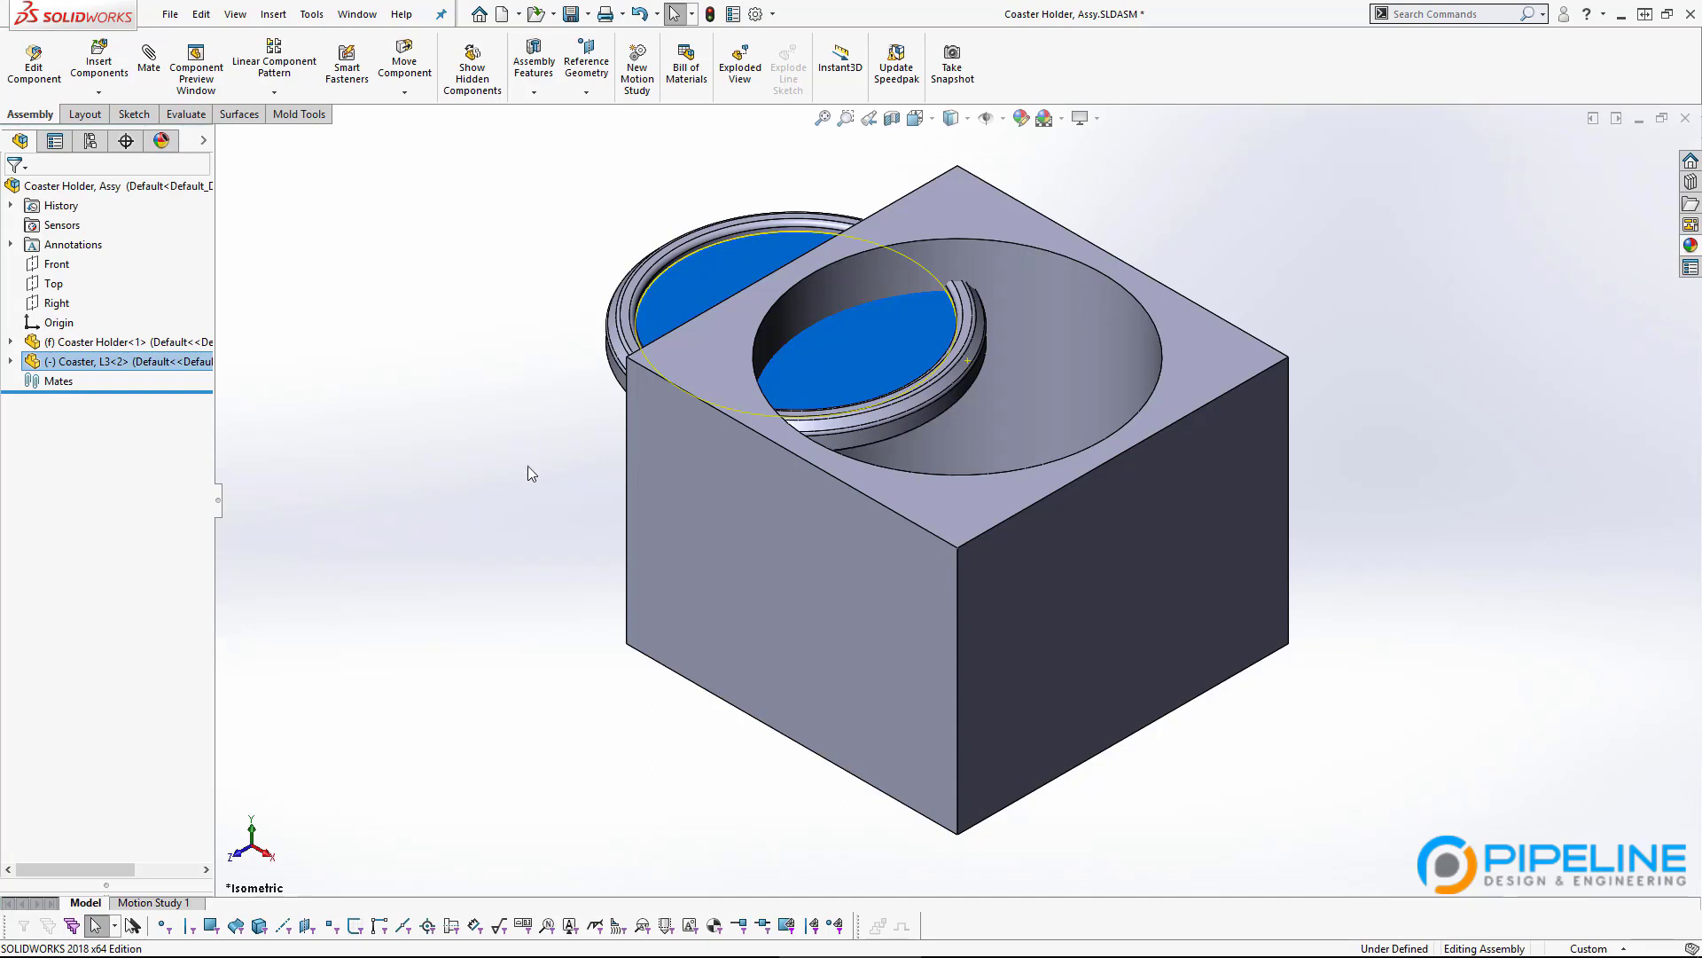
click(503, 585)
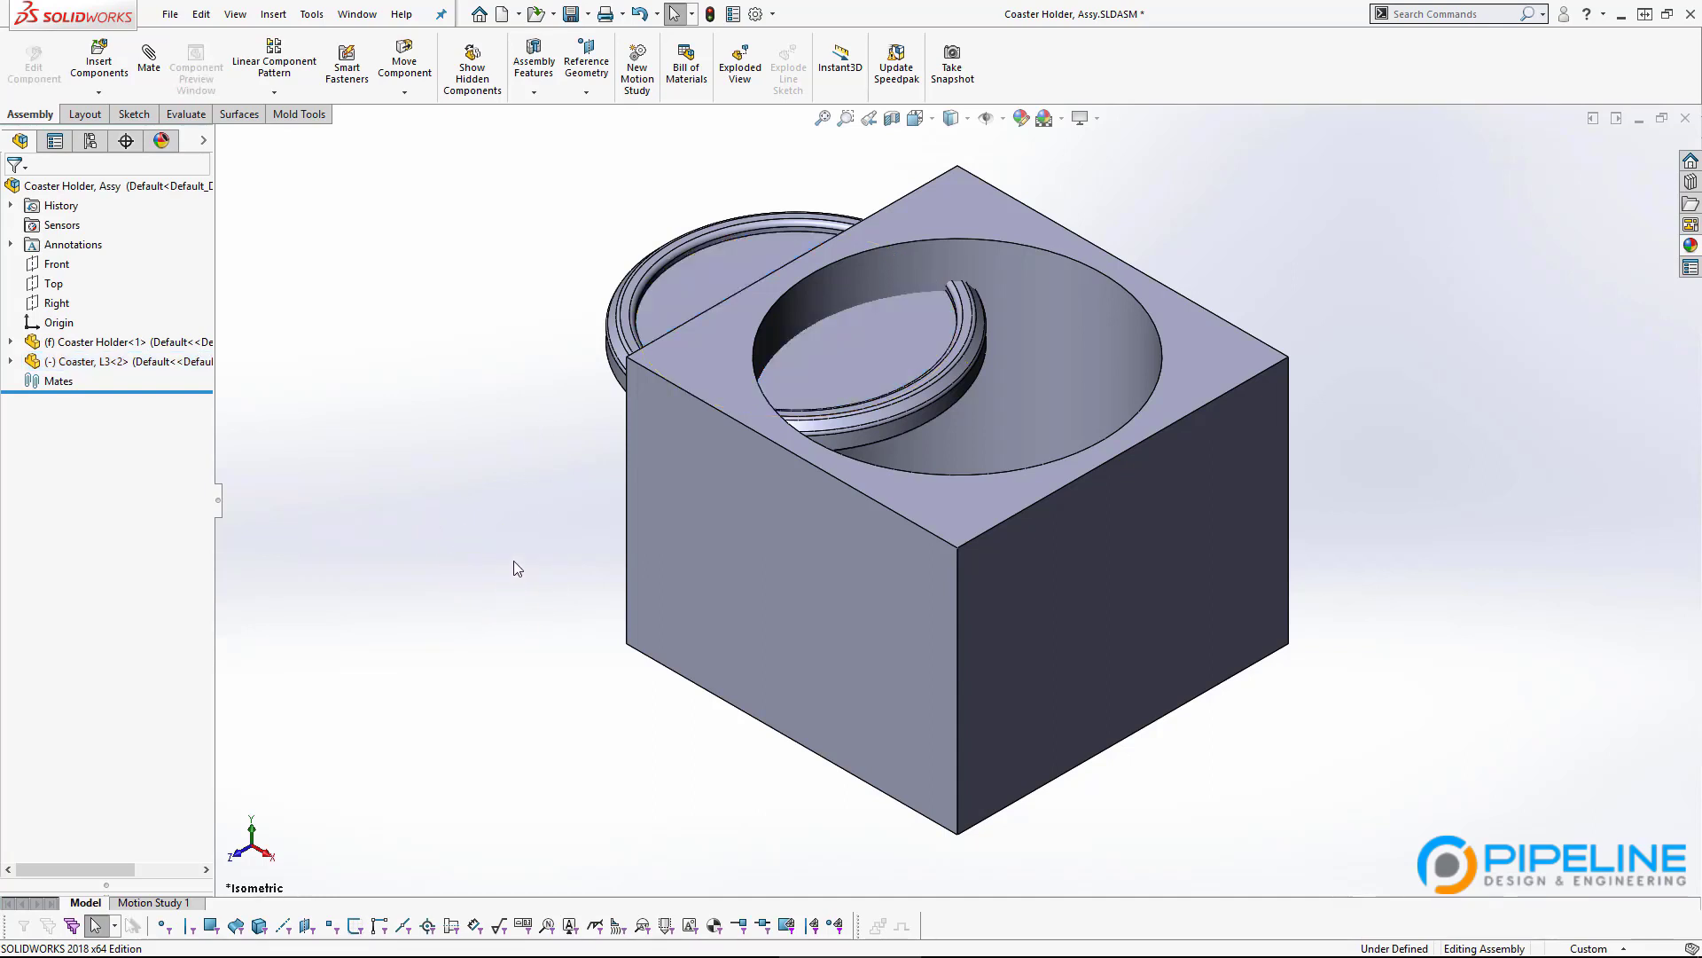
drag(661, 325, 833, 546)
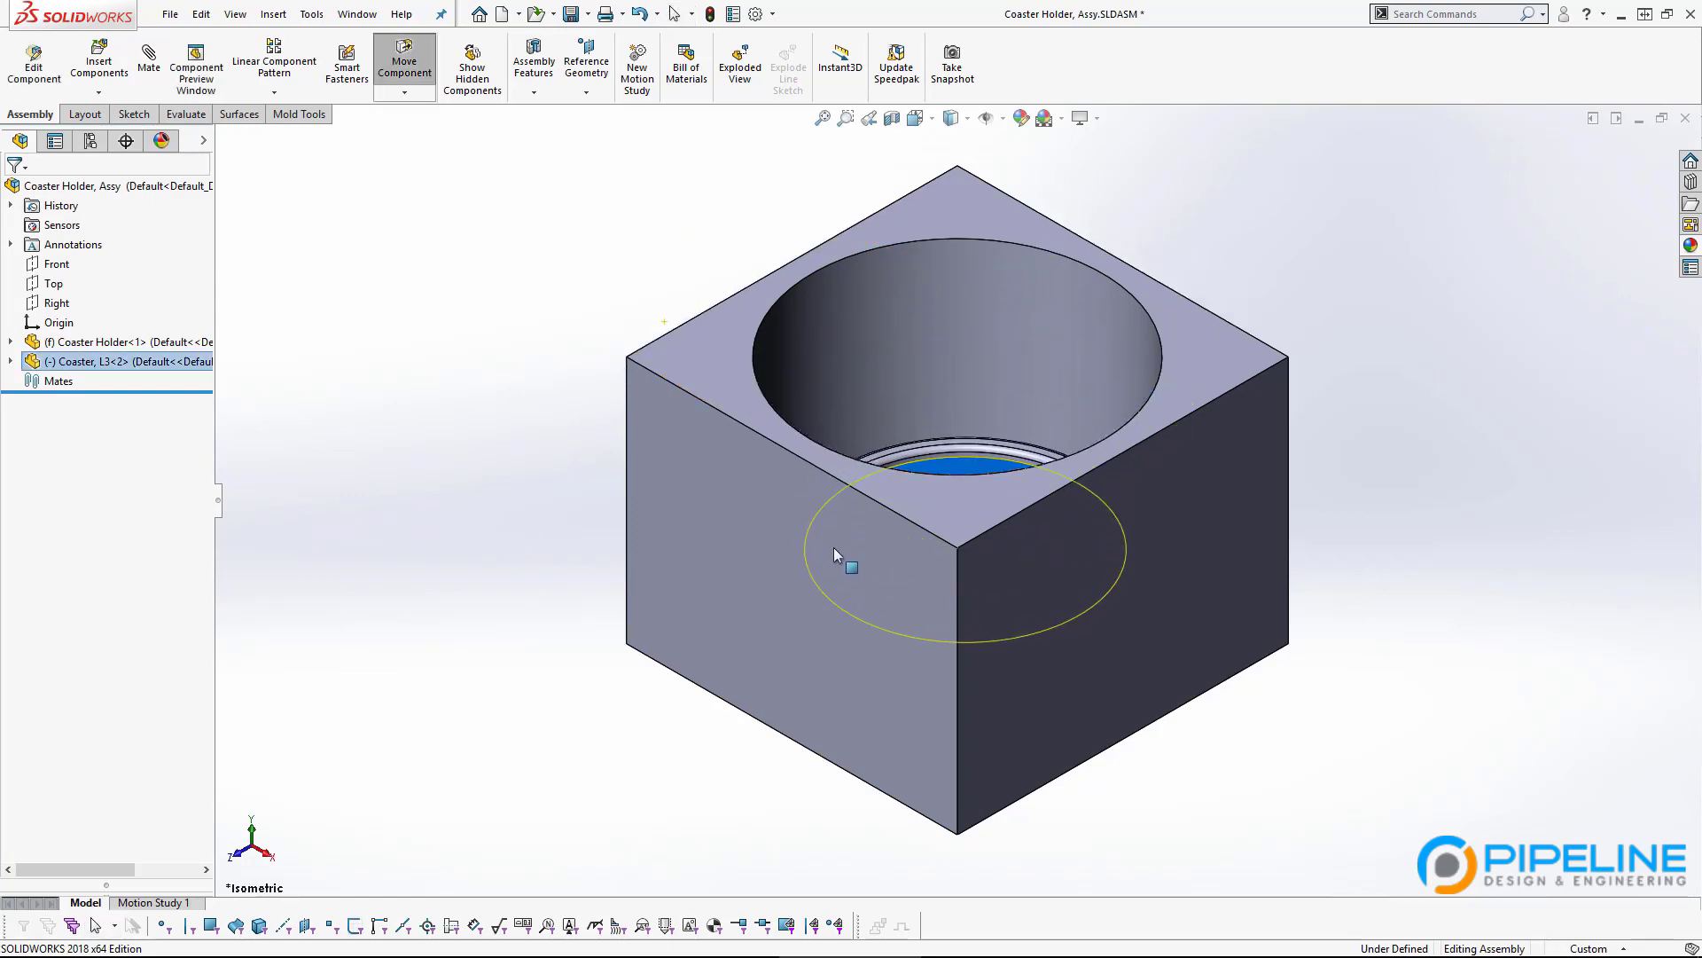
key(Escape)
Examine the coaster's position inside the holder's bore from above and at an angle.
middle_drag(834, 546, 1020, 681)
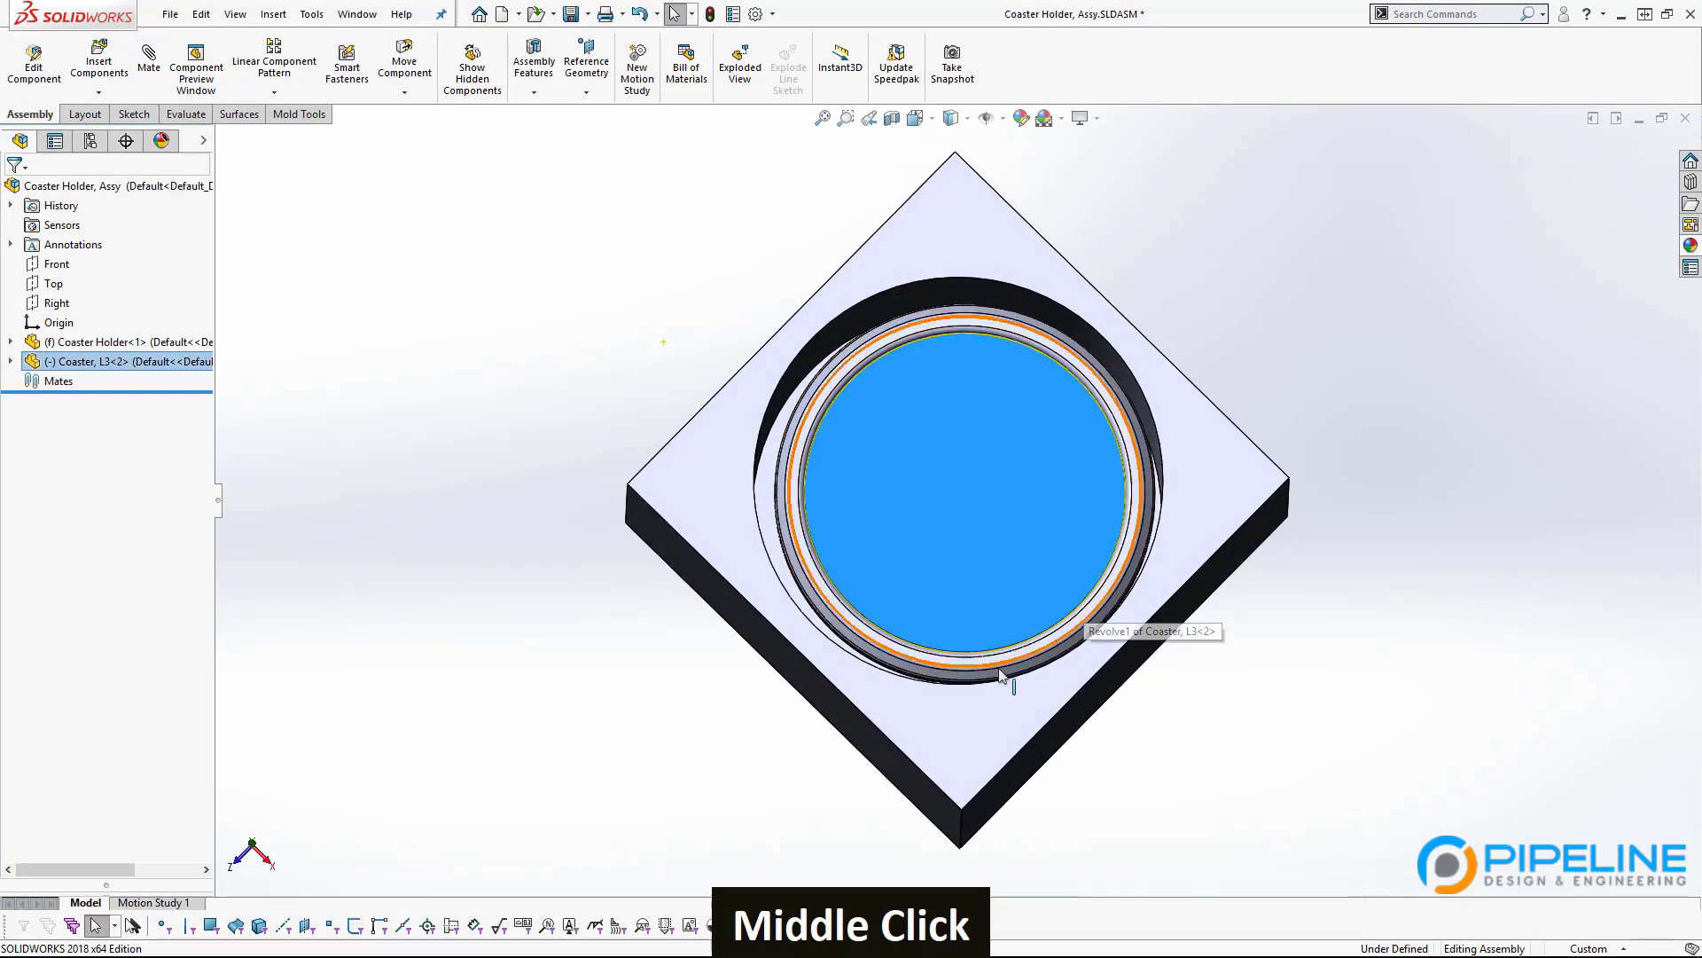
middle_drag(990, 639, 954, 532)
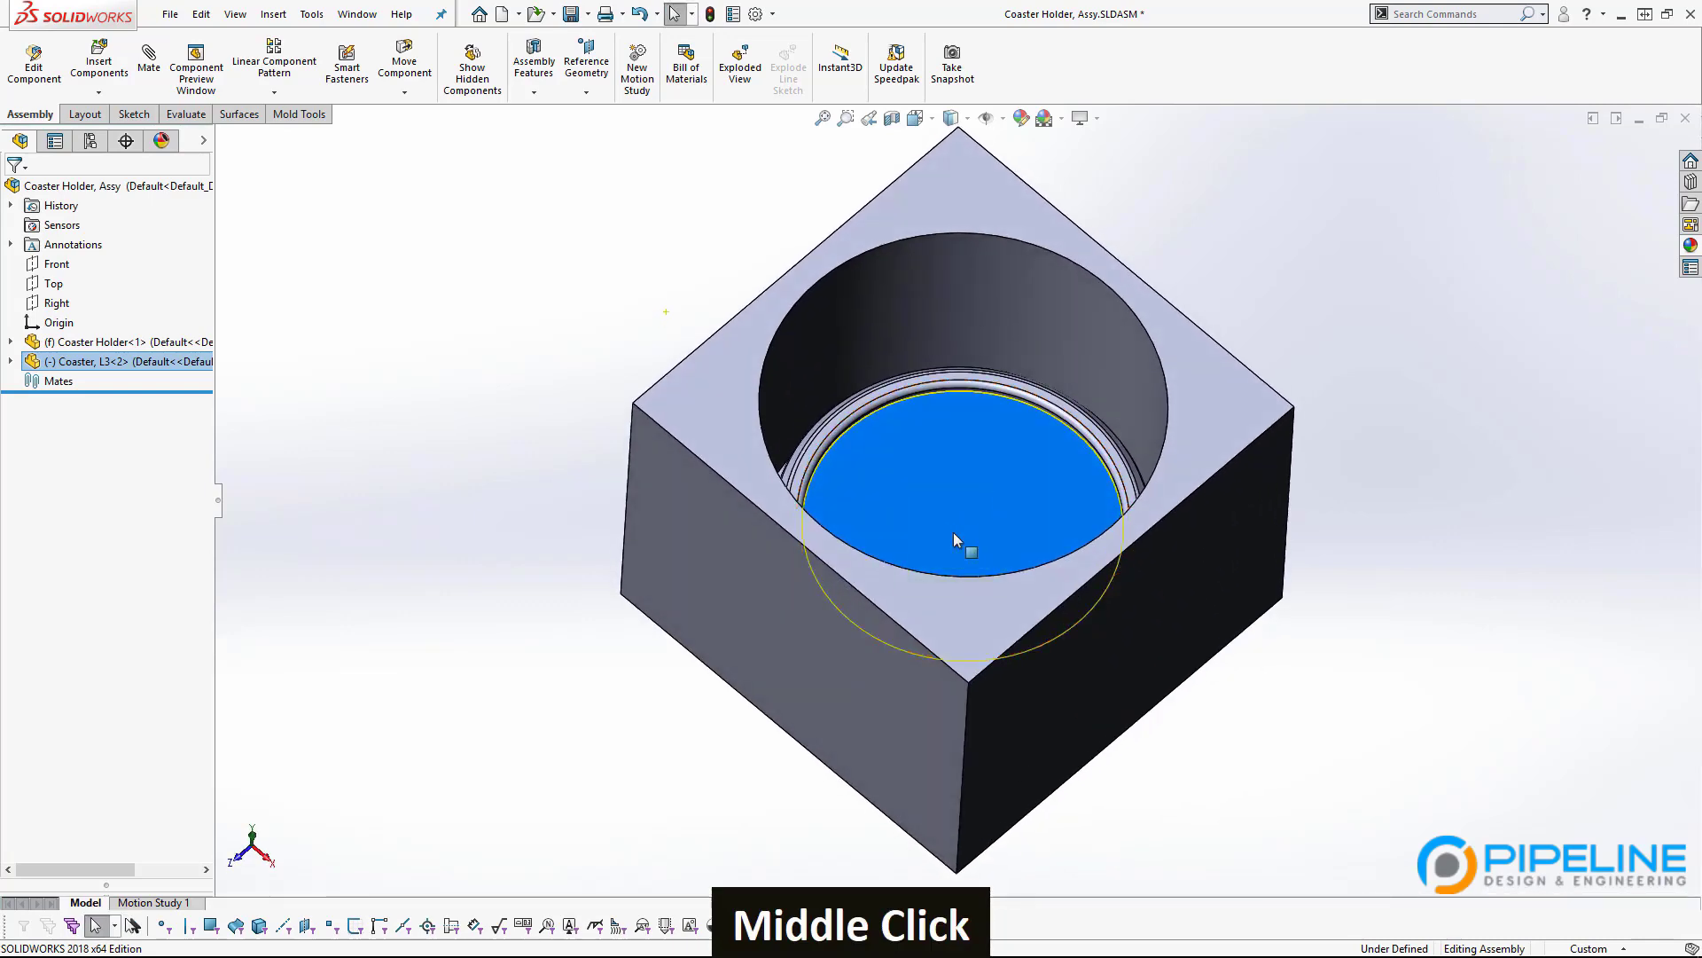
scroll(1010, 466, down, 3)
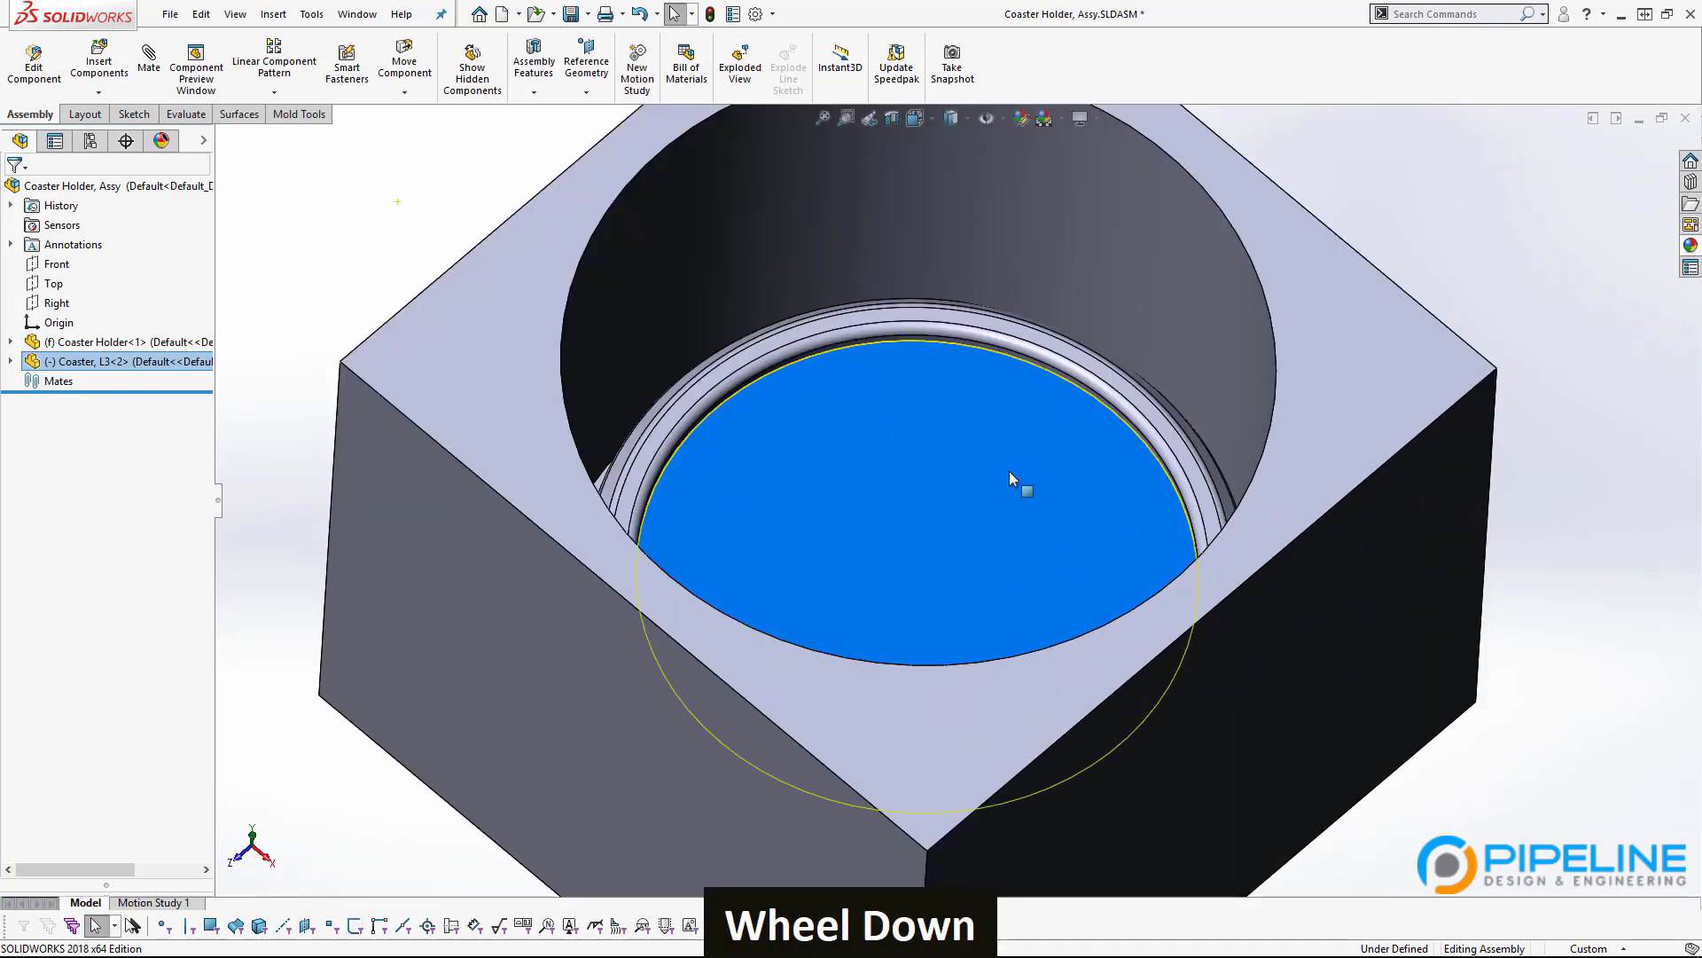
scroll(1011, 477, up, 3)
middle_drag(832, 516, 823, 479)
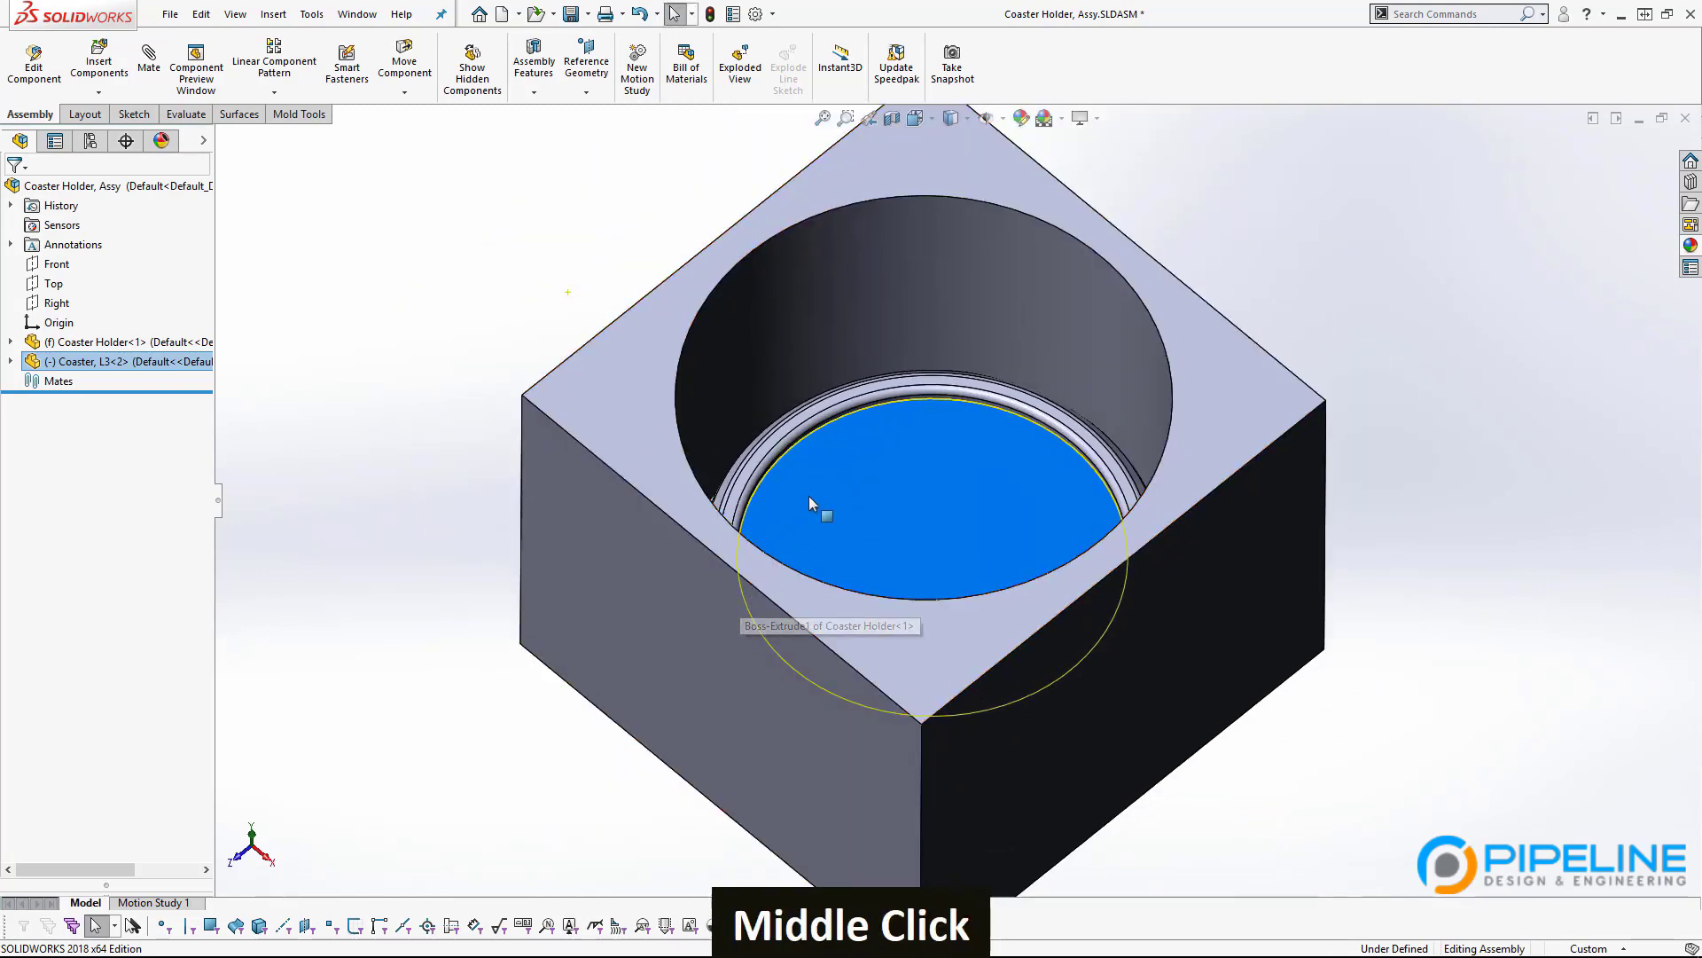
scroll(833, 401, up, 1)
middle_drag(836, 402, 839, 304)
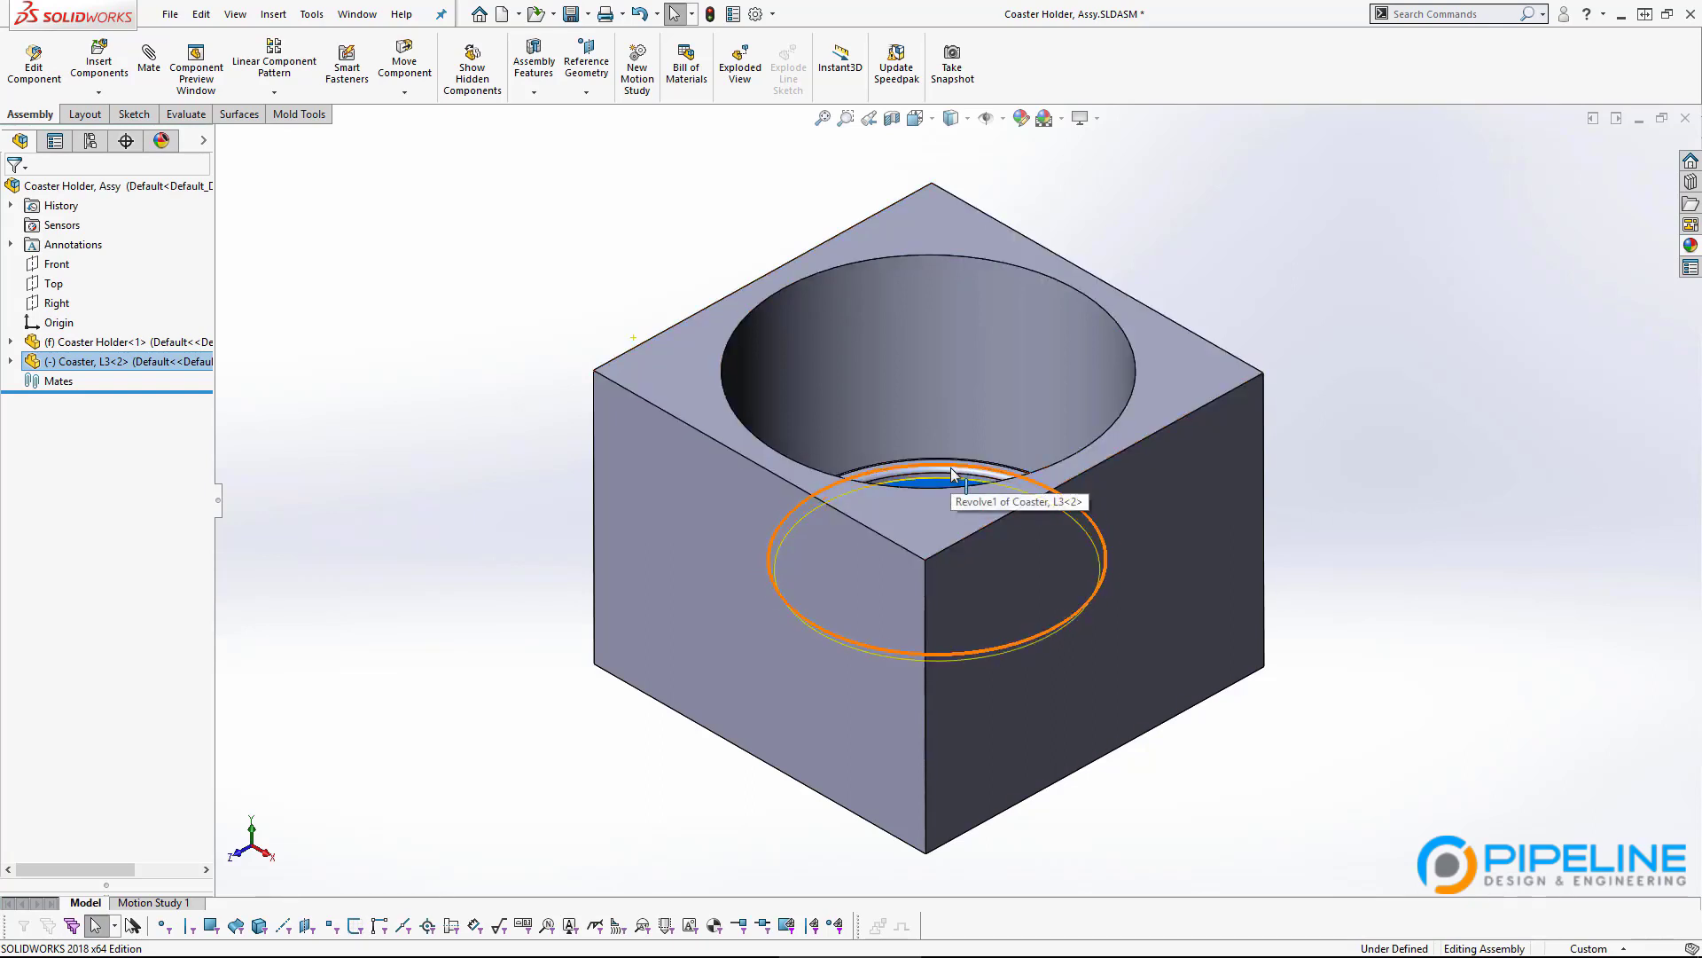
Move the coaster out of the holder's bore and place it beside the holder, completely clear of its walls.
drag(951, 466, 856, 270)
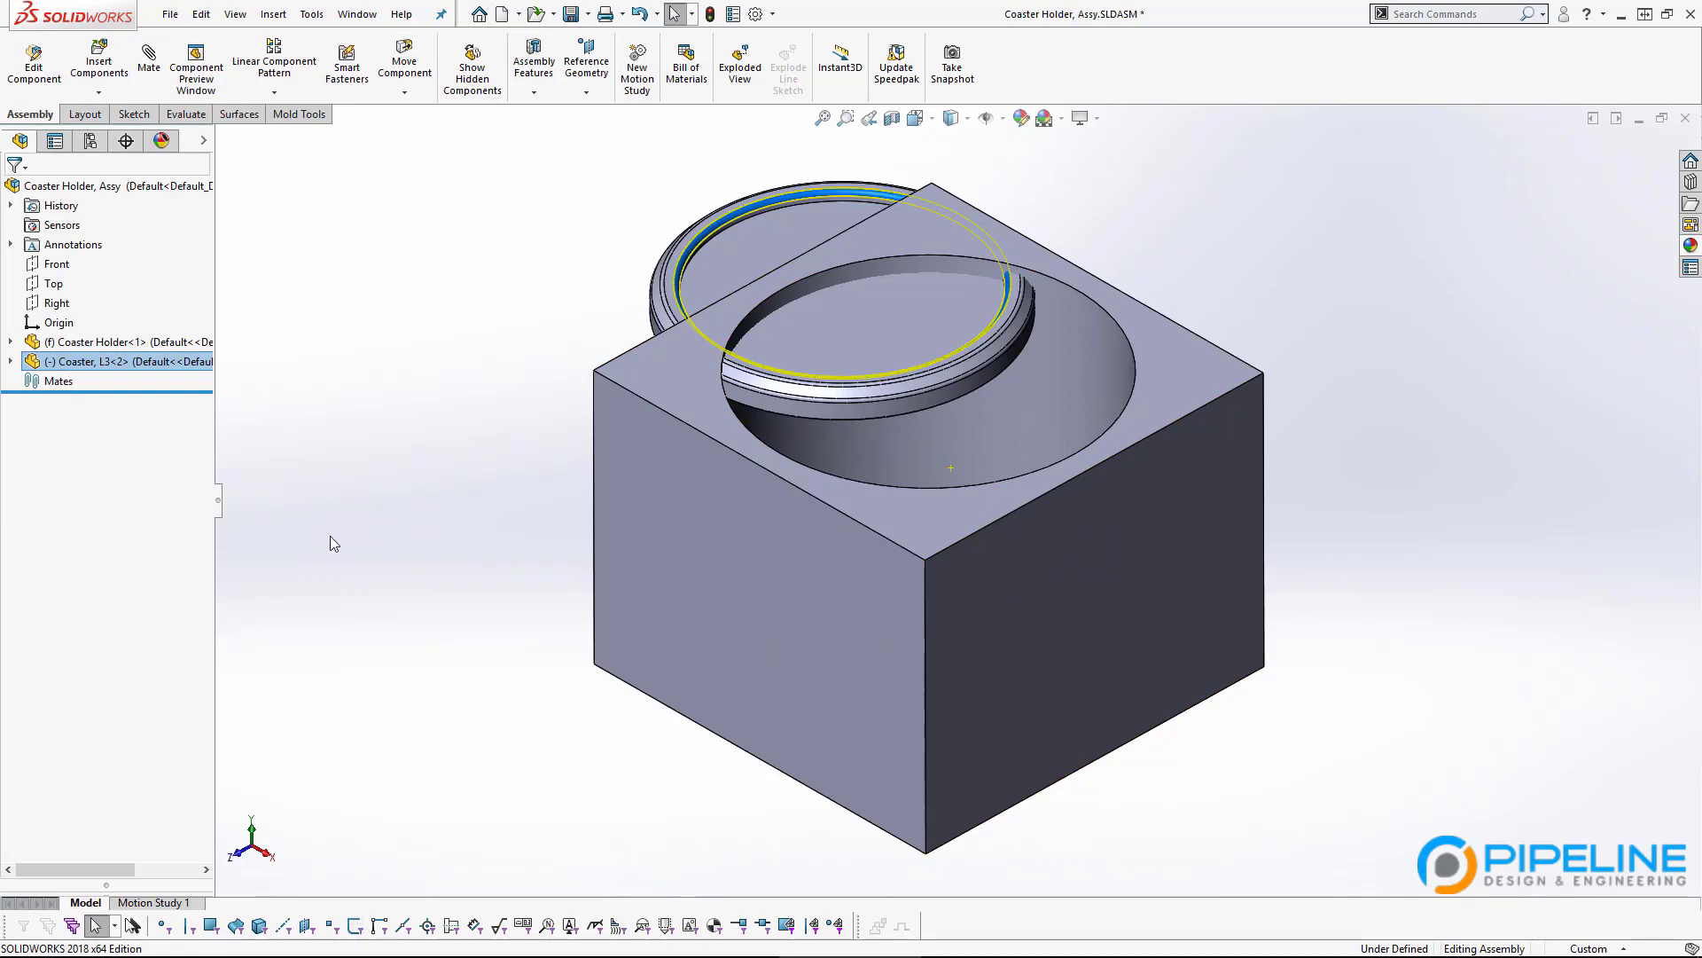
click(449, 579)
middle_drag(653, 502, 1096, 412)
scroll(1096, 412, down, 2)
drag(976, 443, 642, 585)
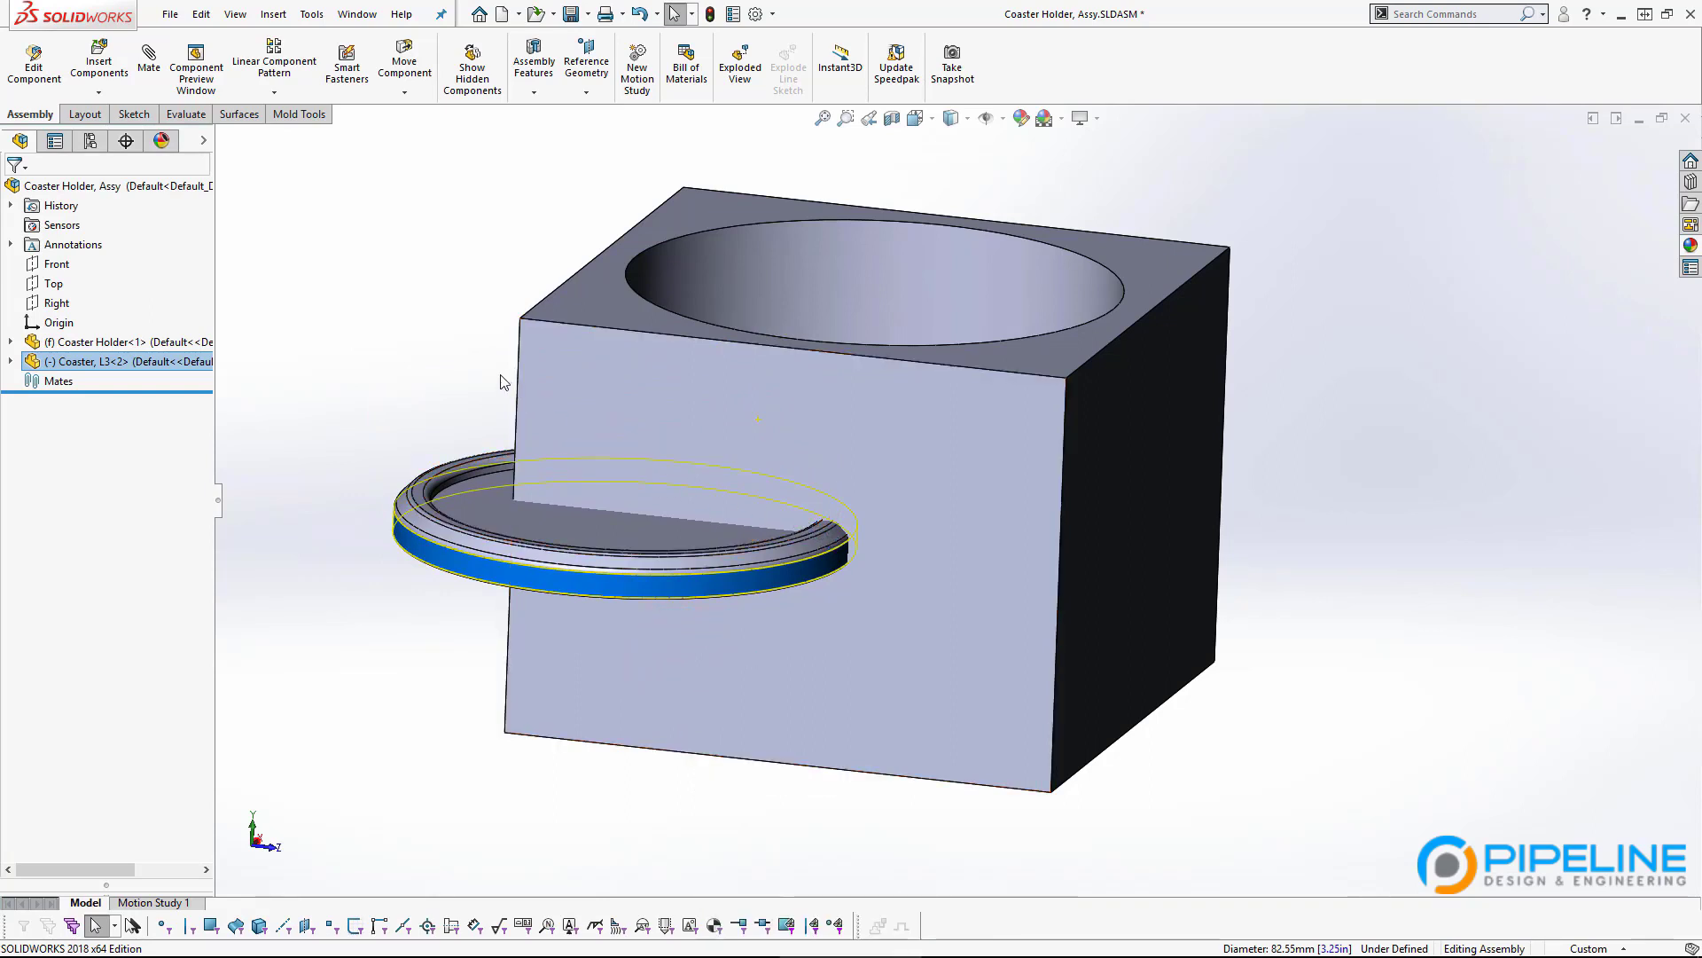
drag(601, 578, 569, 468)
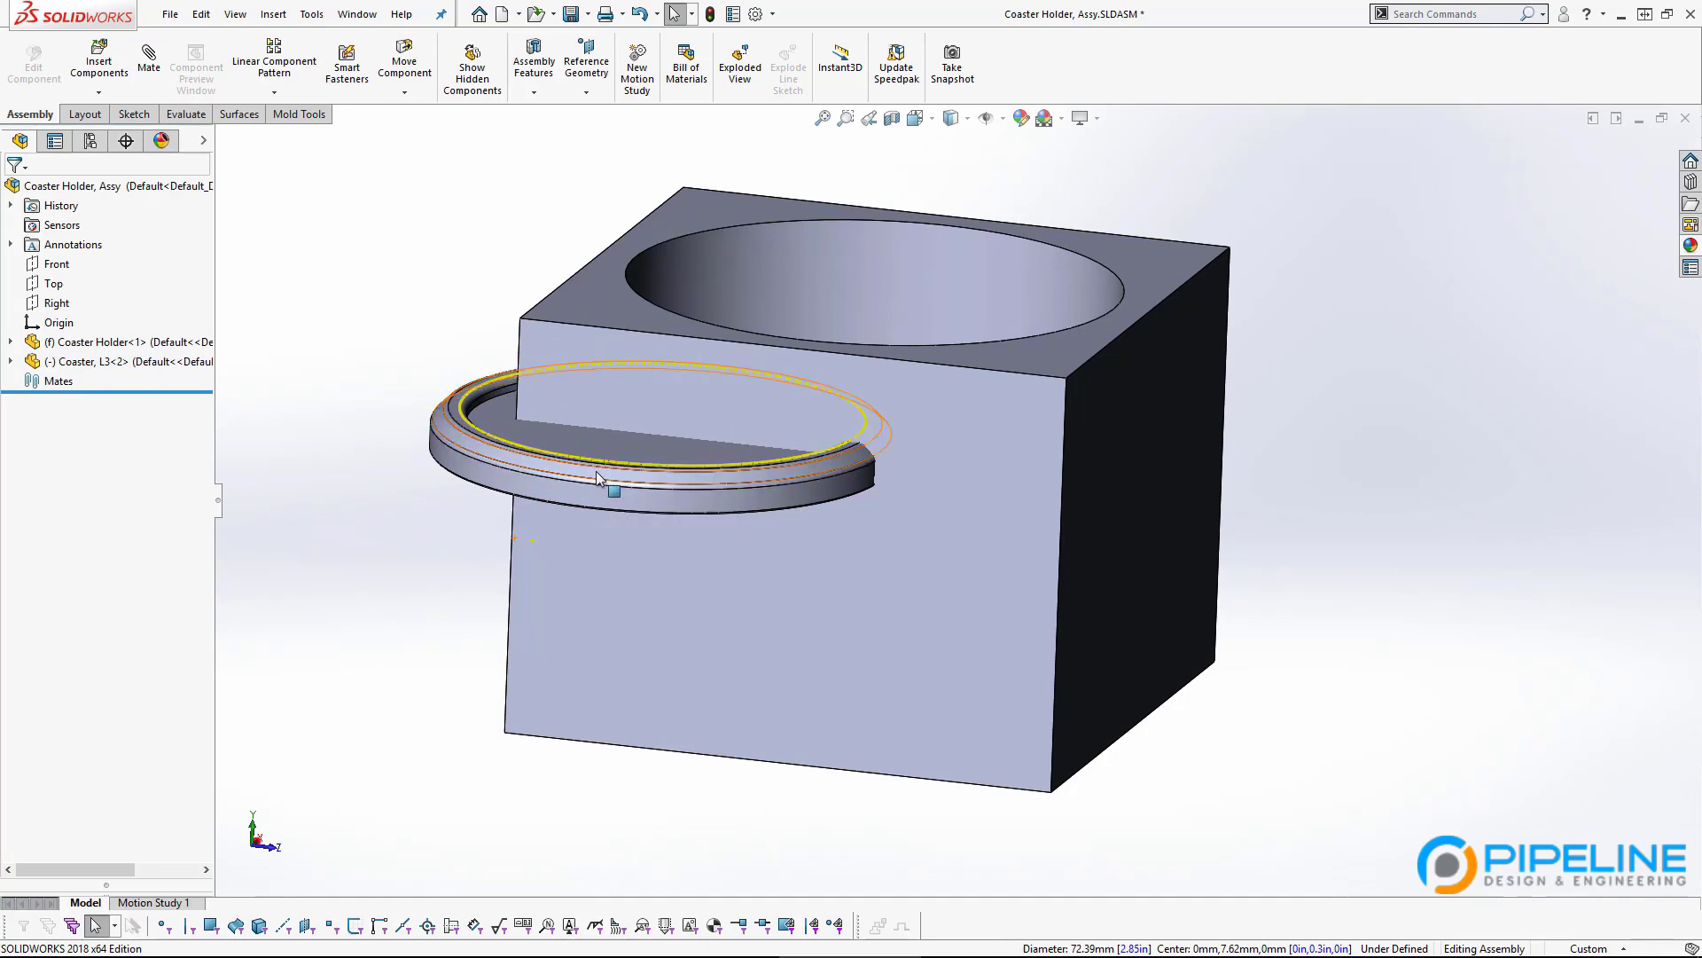
drag(596, 470, 593, 442)
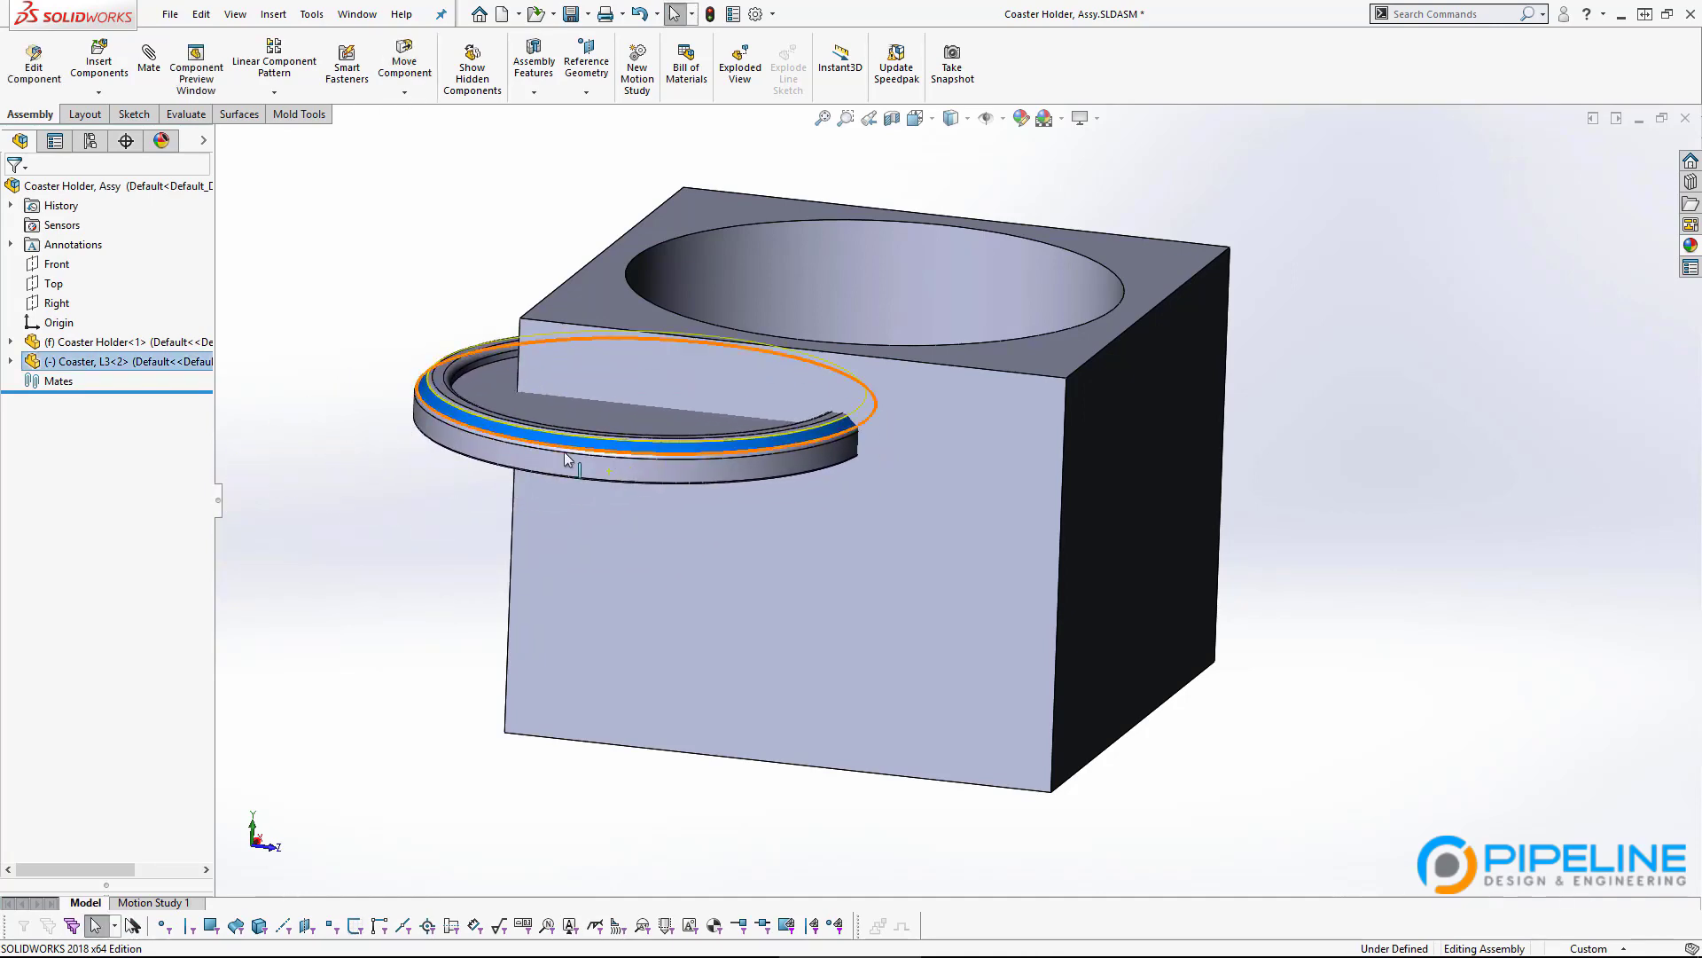
middle_drag(593, 442, 537, 489)
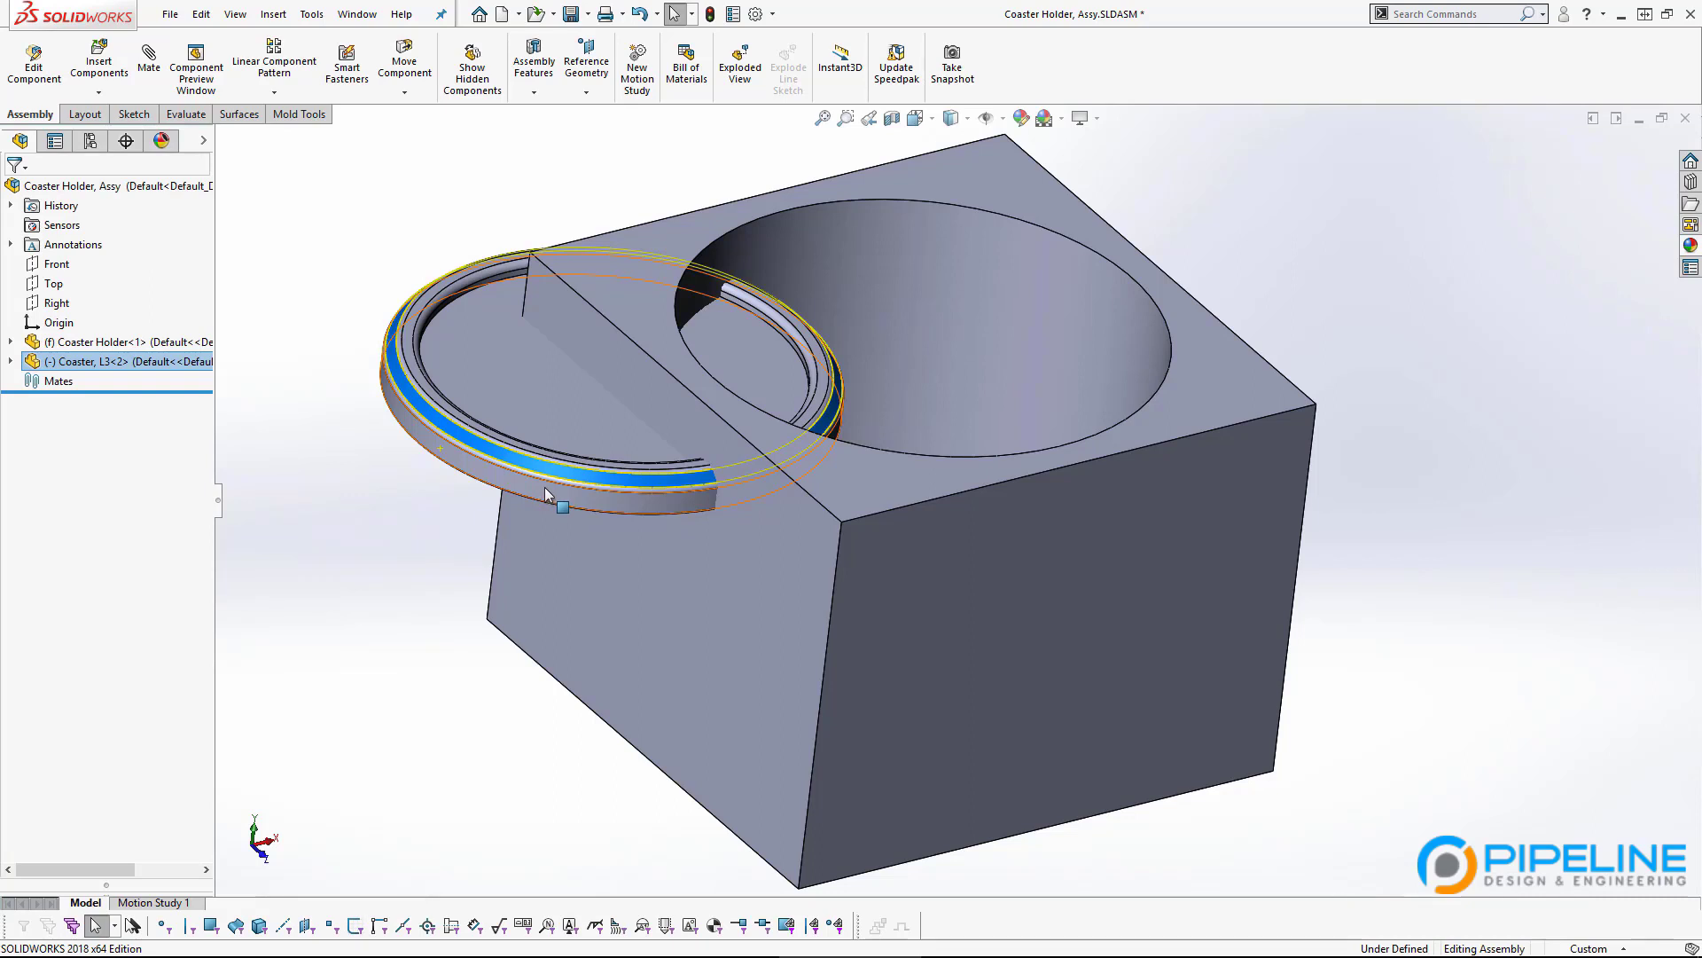
drag(598, 502, 252, 478)
middle_drag(770, 595, 537, 651)
scroll(740, 466, down, 3)
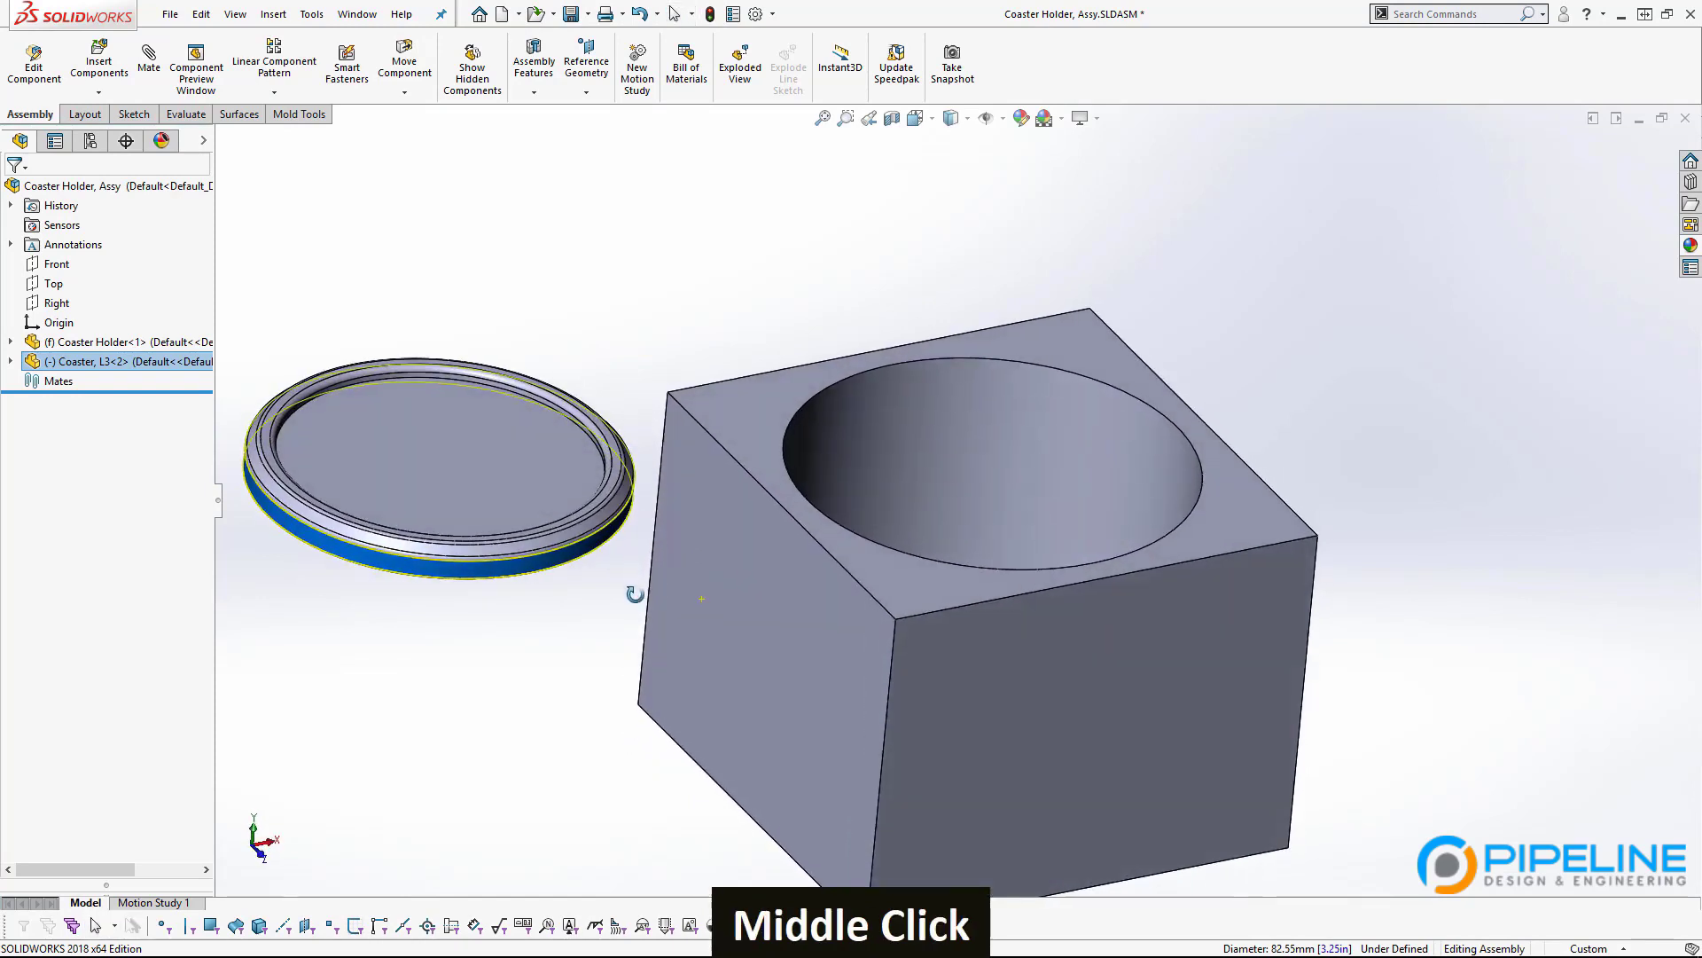
click(436, 647)
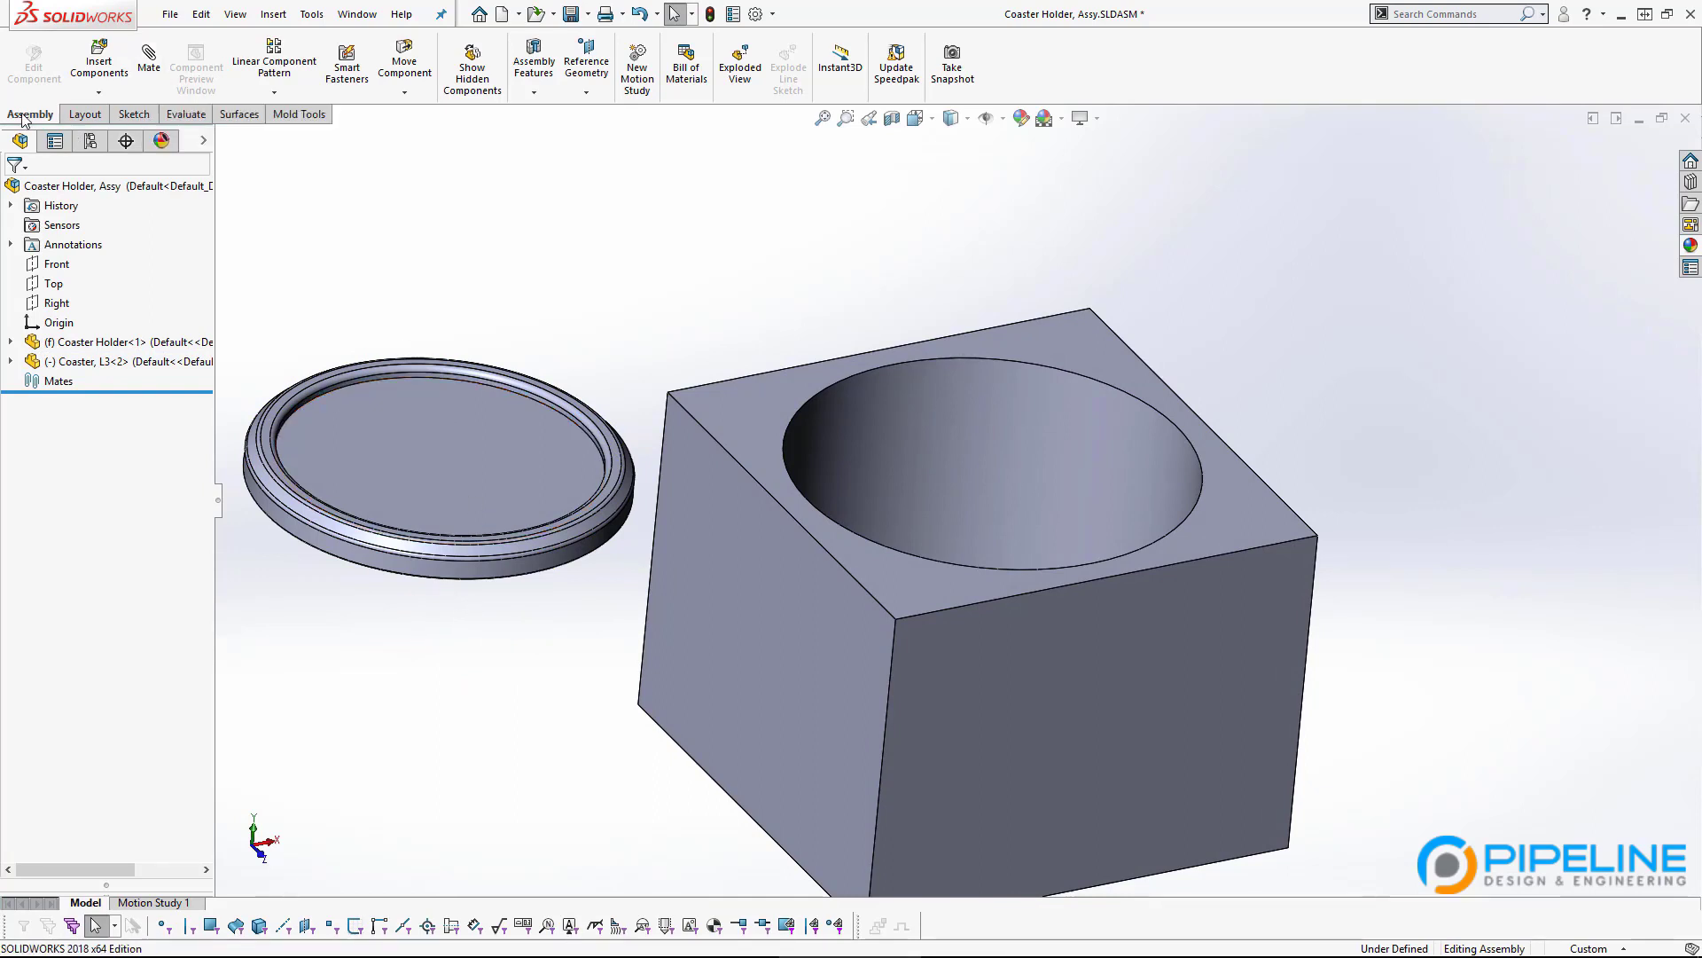
Add a concentric mate between the holder's cylindrical bore face and the coaster's outer cylindrical face.
click(153, 80)
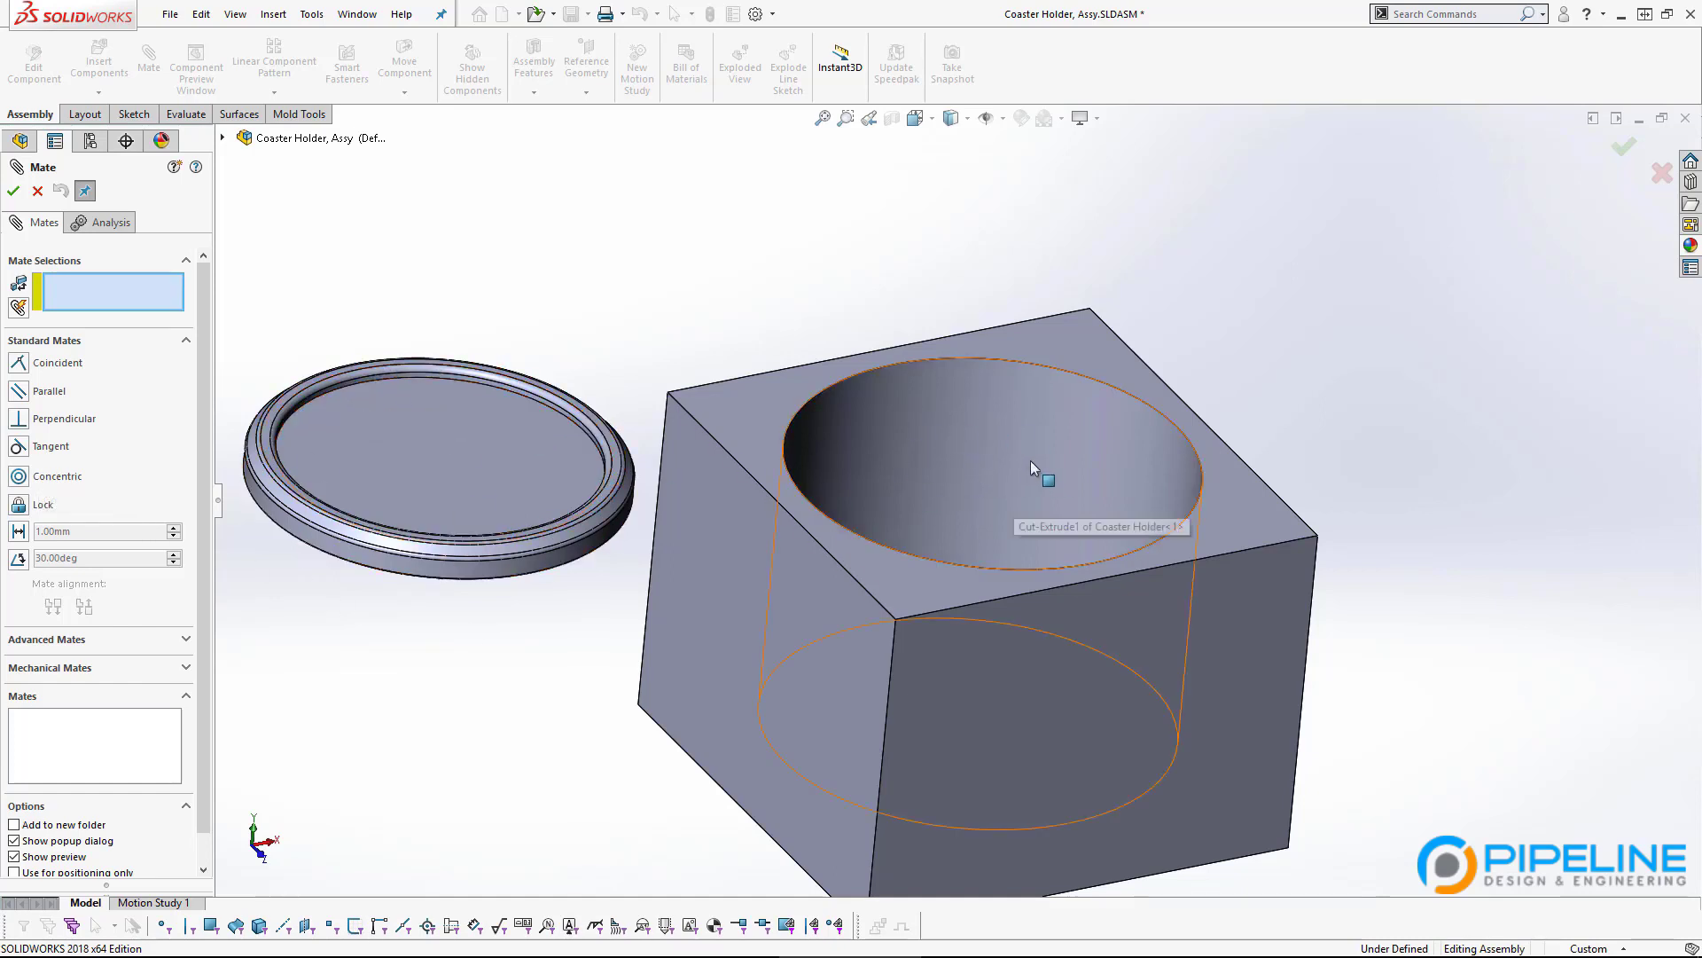
click(890, 493)
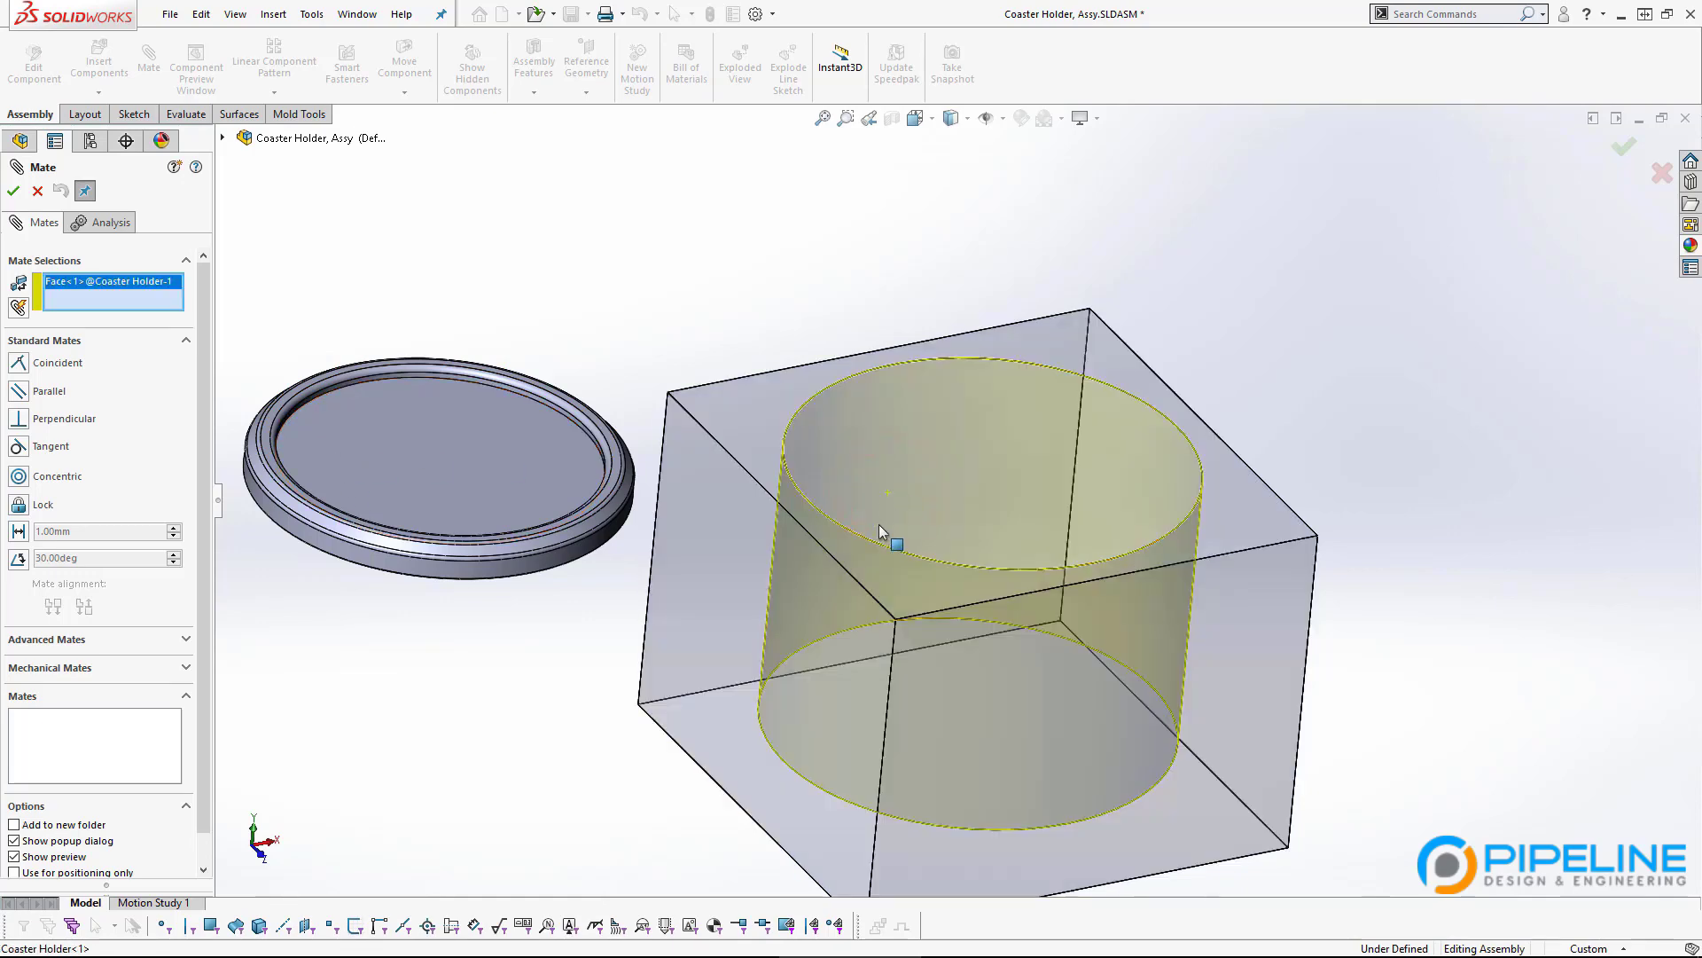
mouse_move(865, 428)
middle_down()
mouse_move(851, 394)
mouse_move(854, 414)
middle_up()
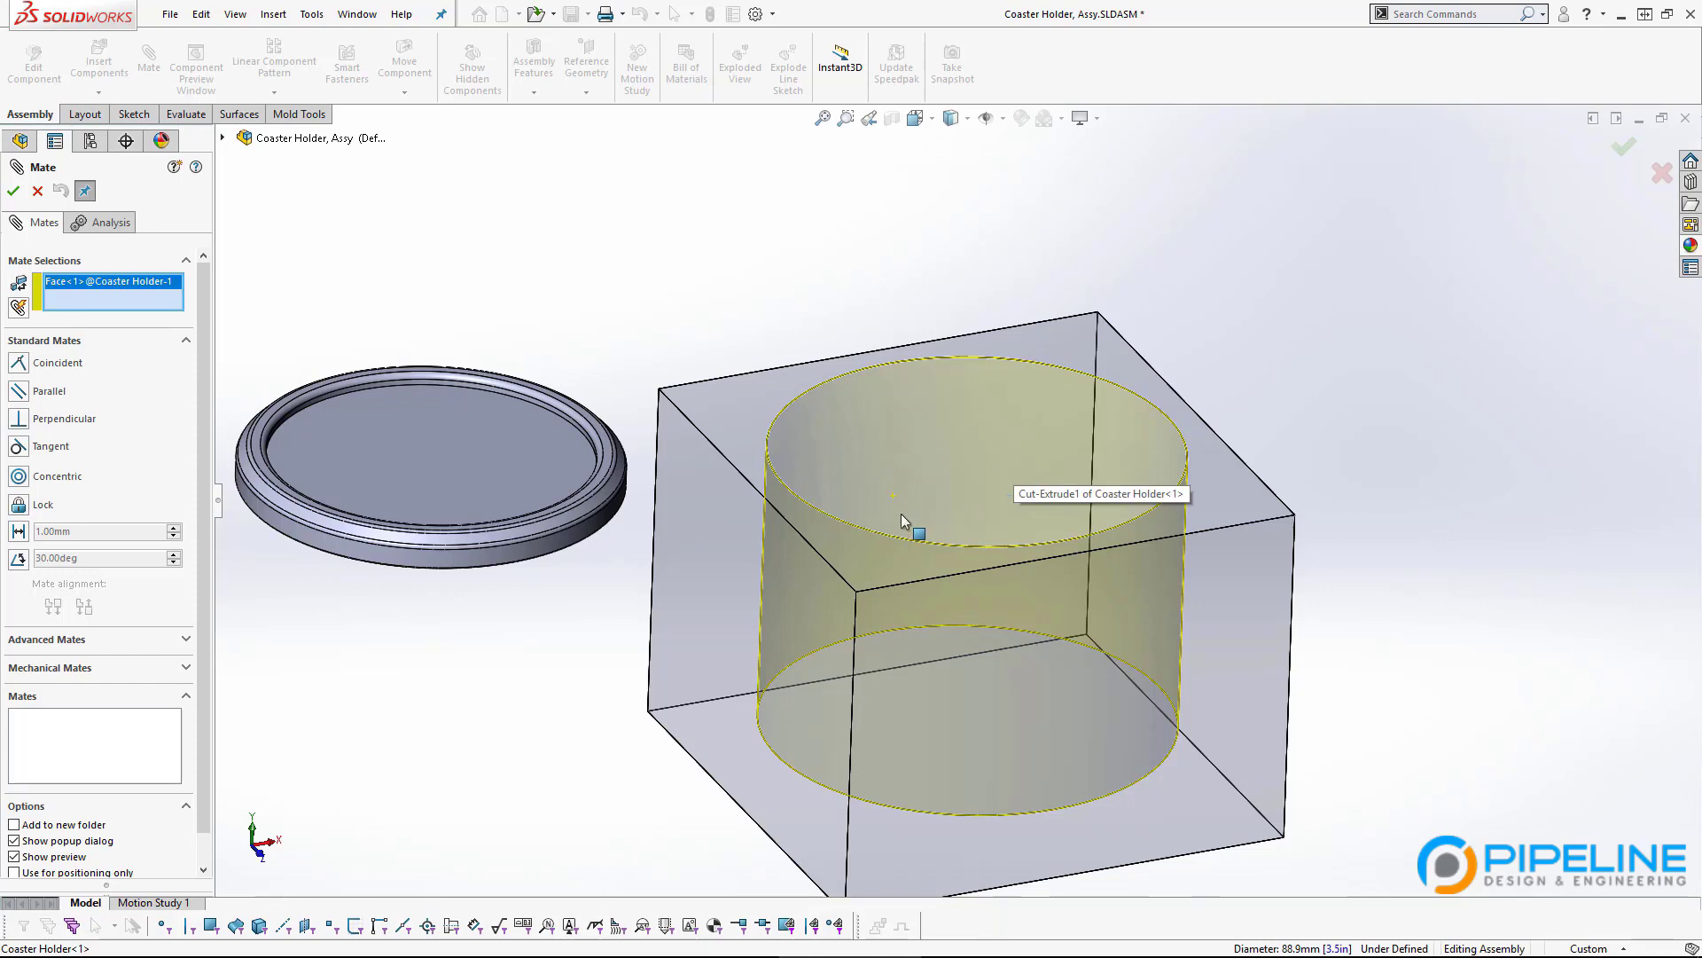
click(543, 554)
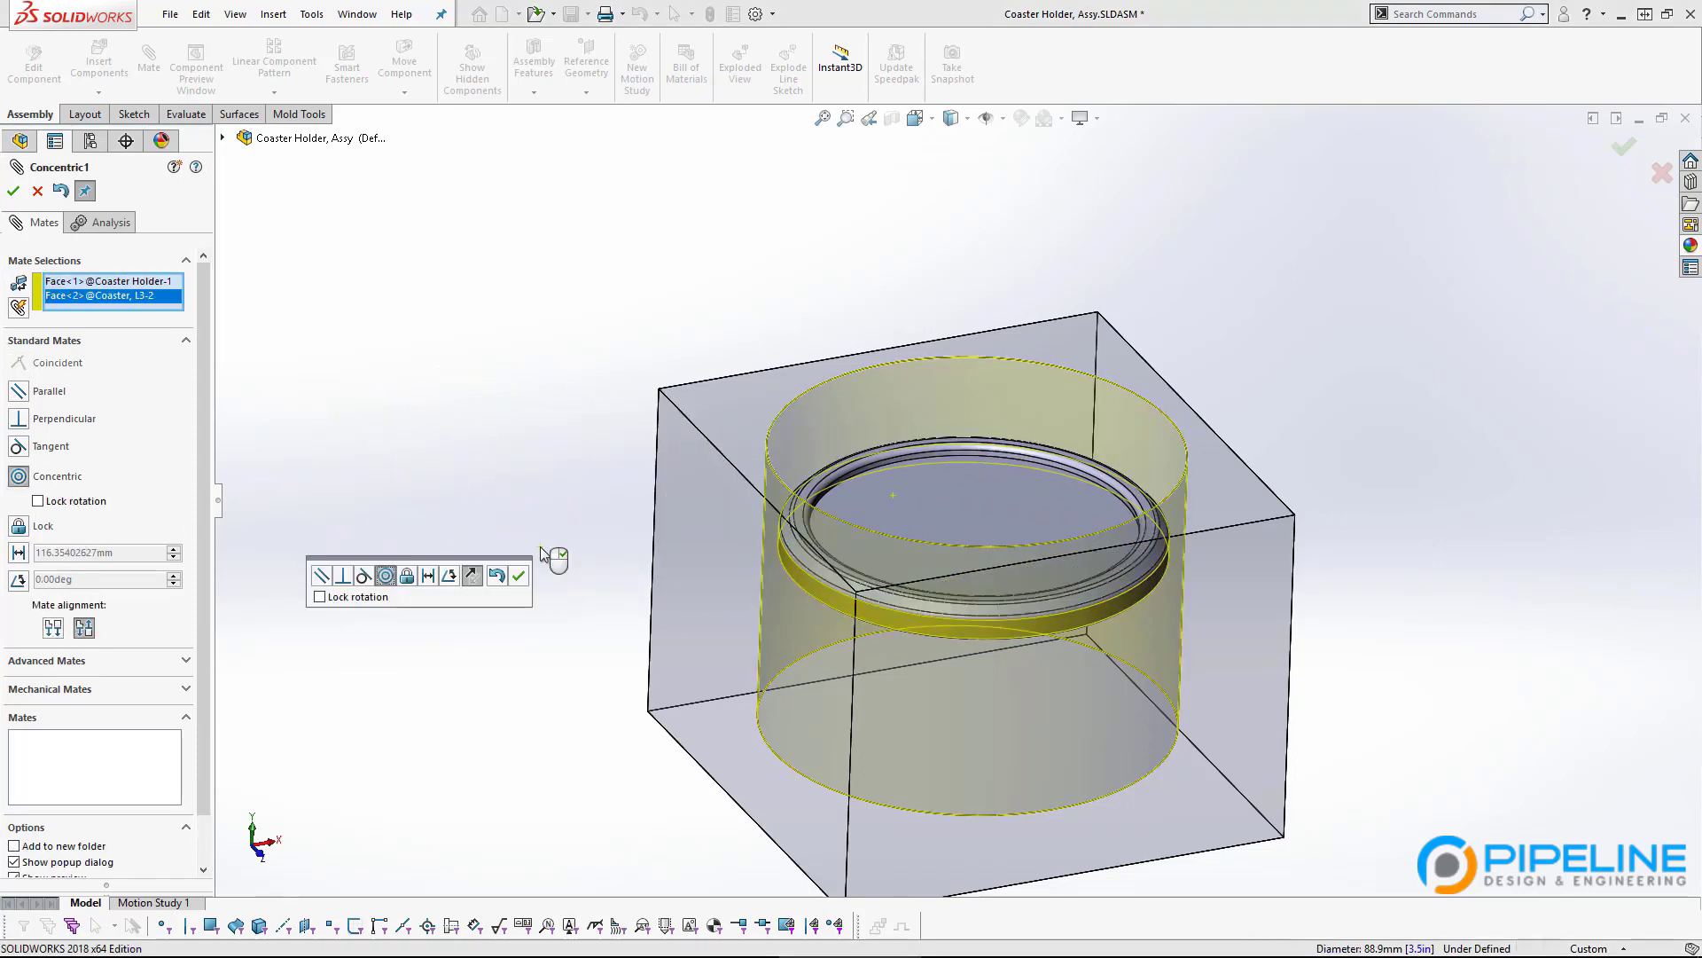
middle_drag(543, 555, 697, 465)
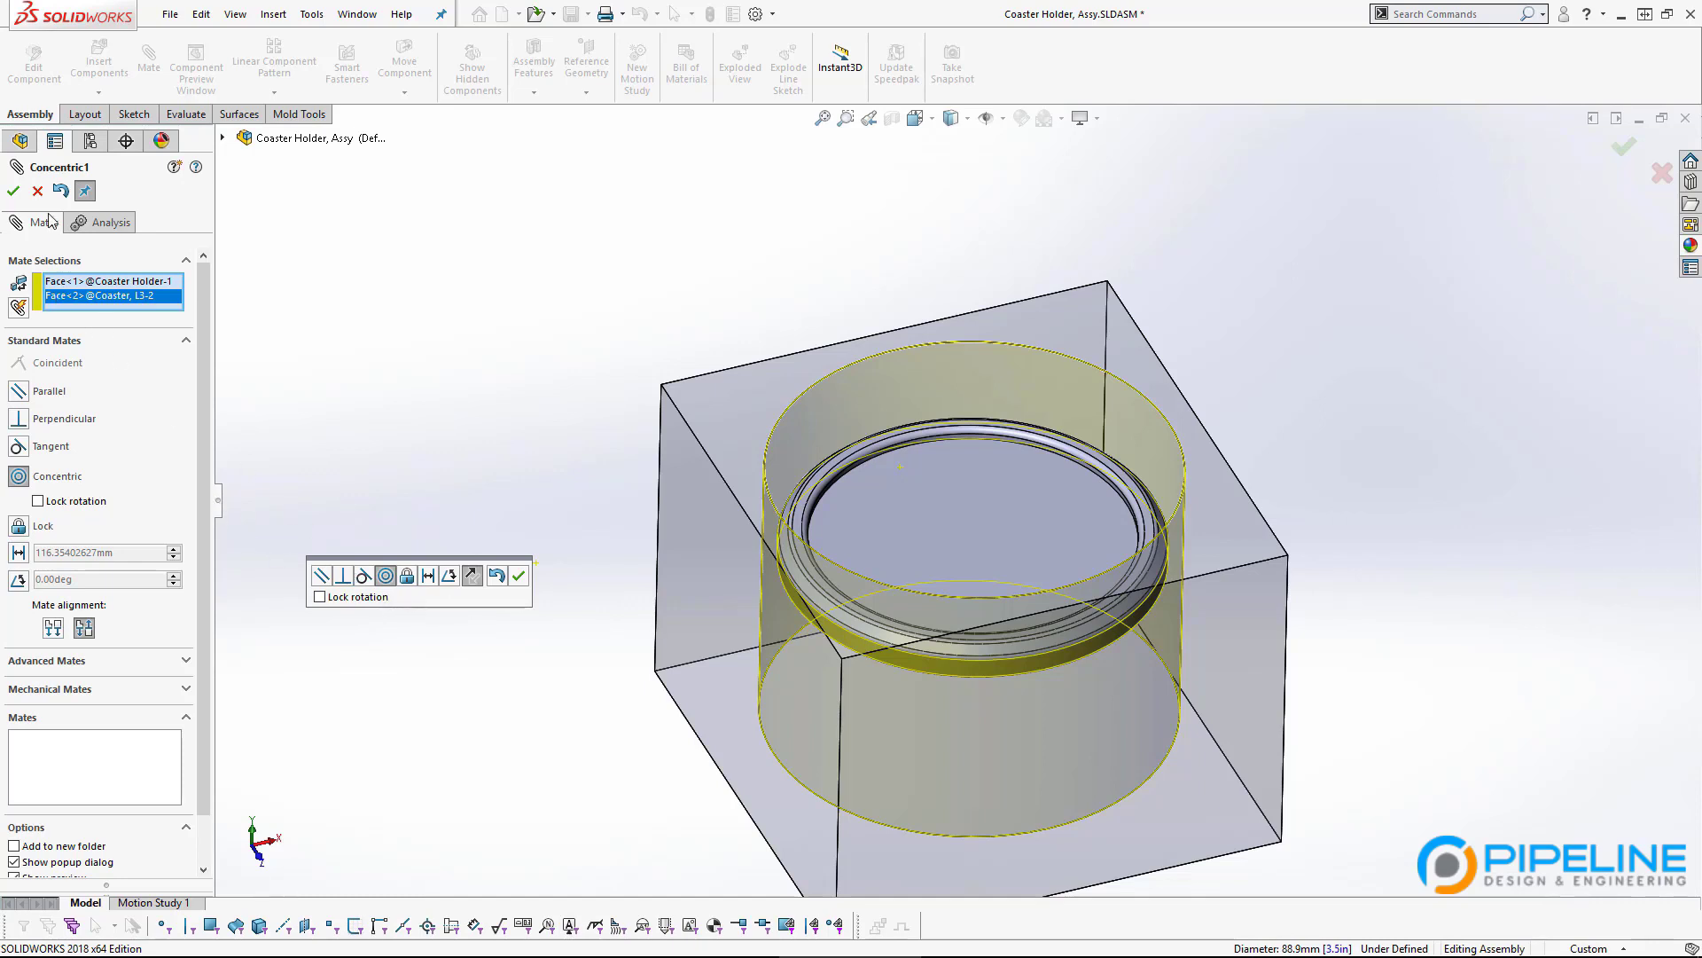
click(14, 191)
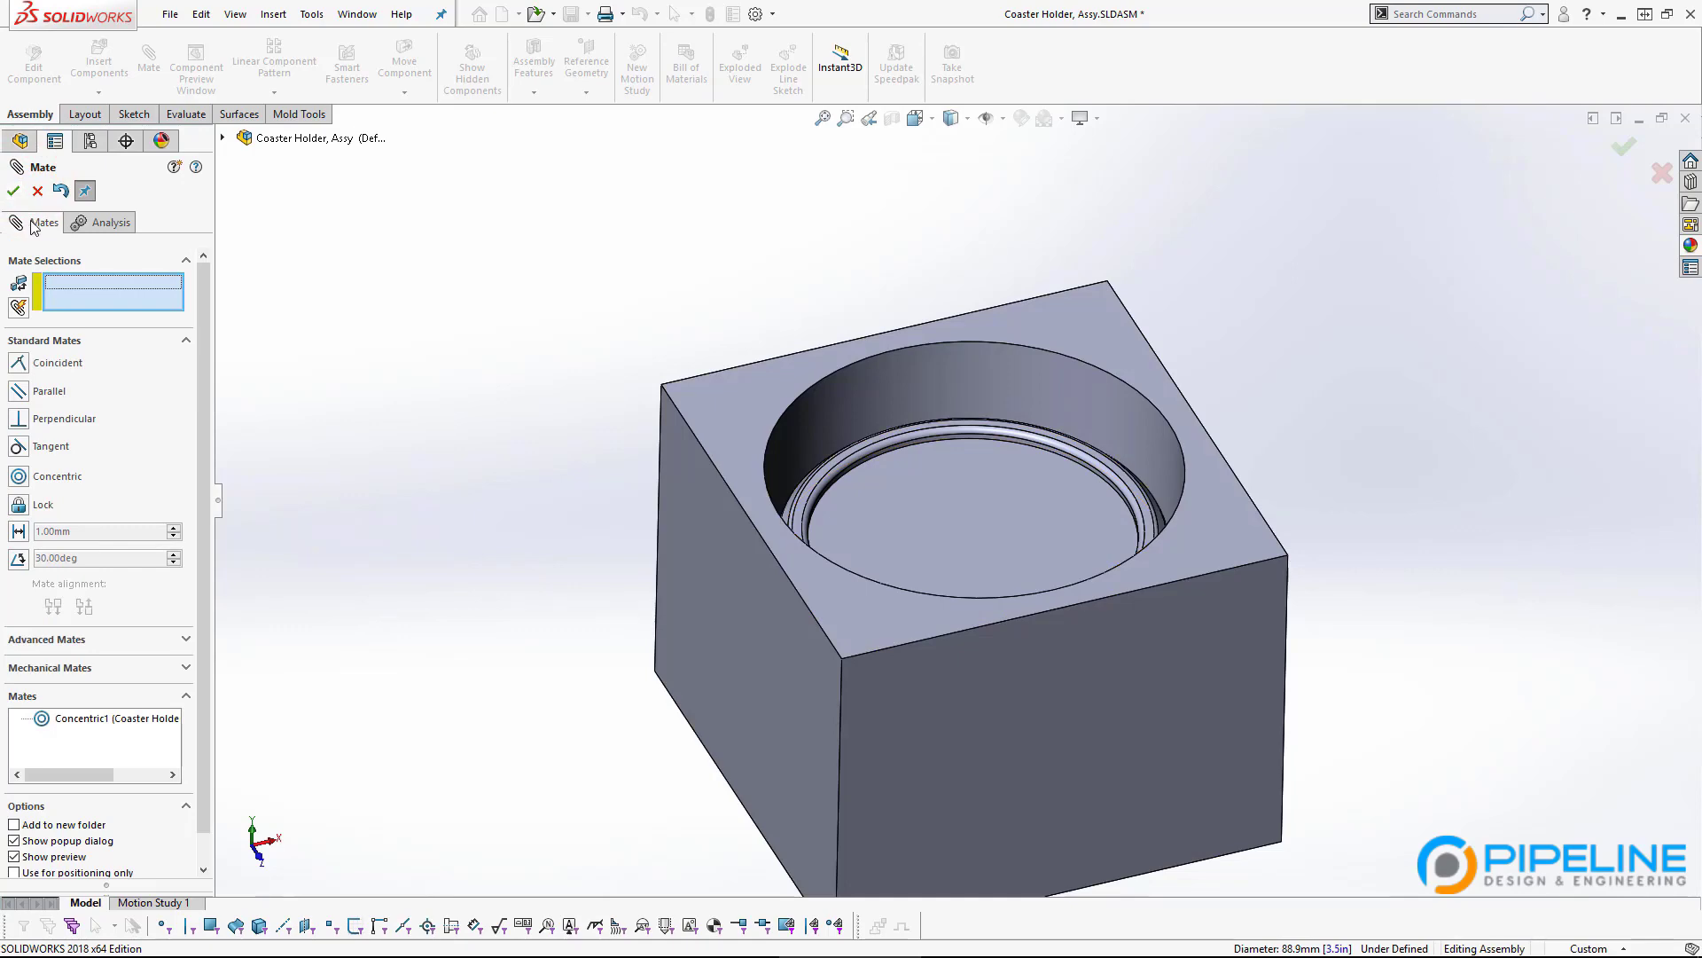
Inspect the coaster in the bore and slide it up along the bore axis until it is above the holder.
middle_drag(834, 459, 828, 519)
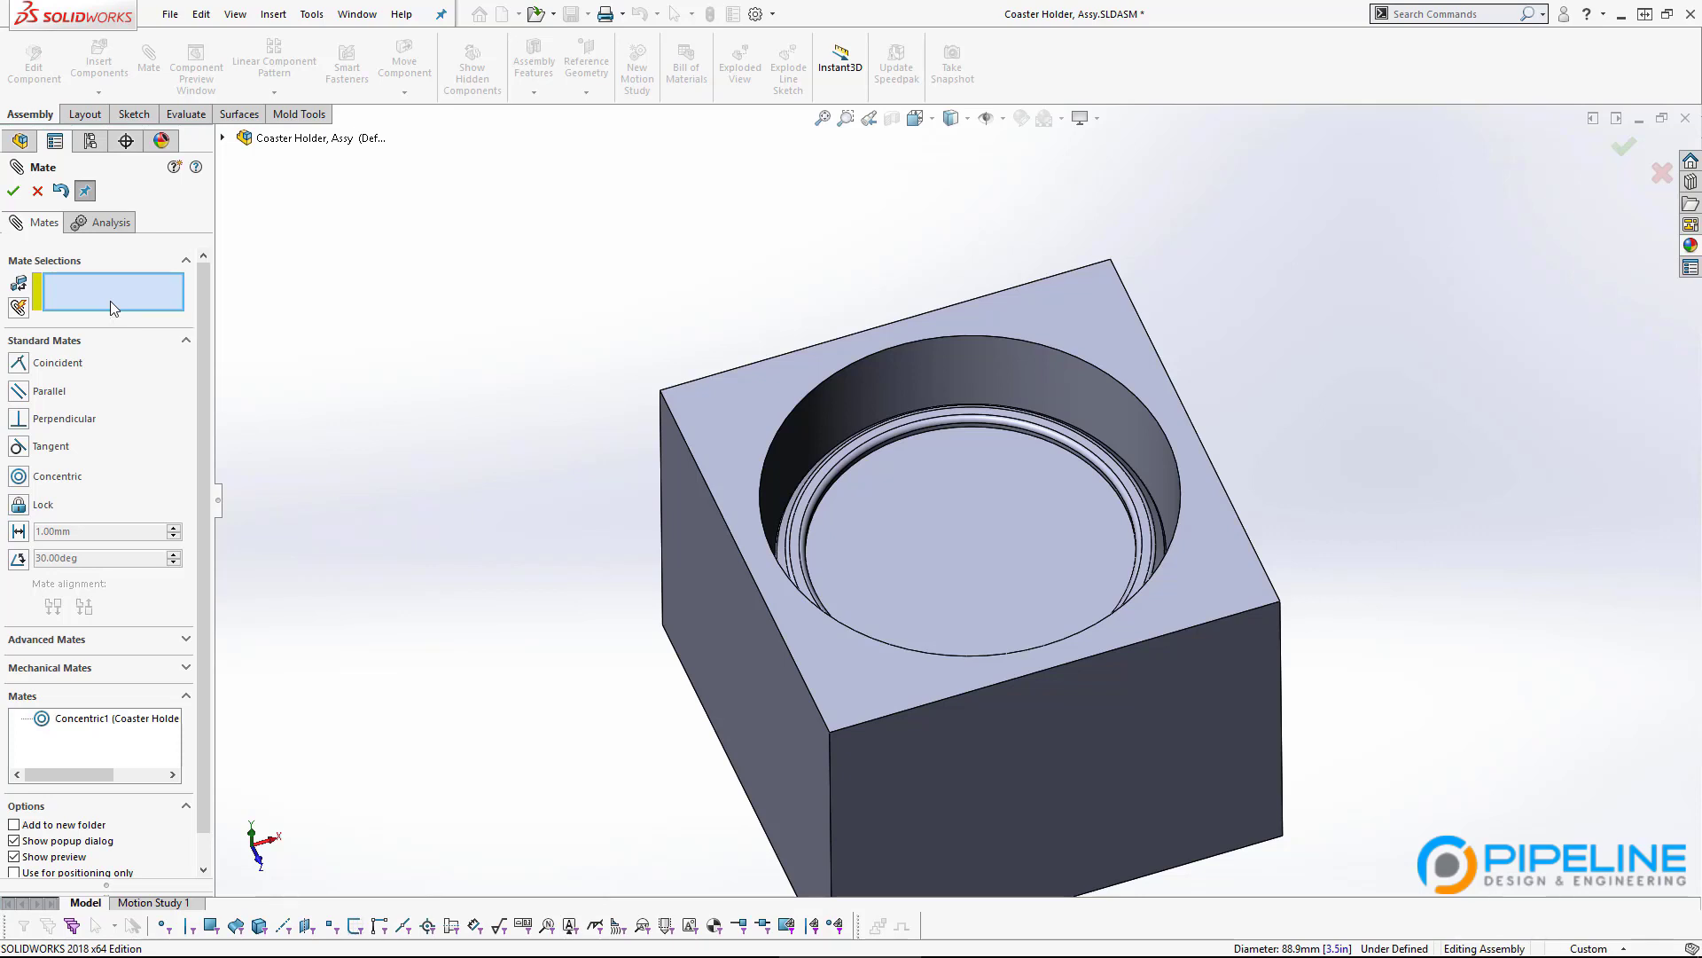
click(85, 191)
middle_drag(833, 491, 823, 598)
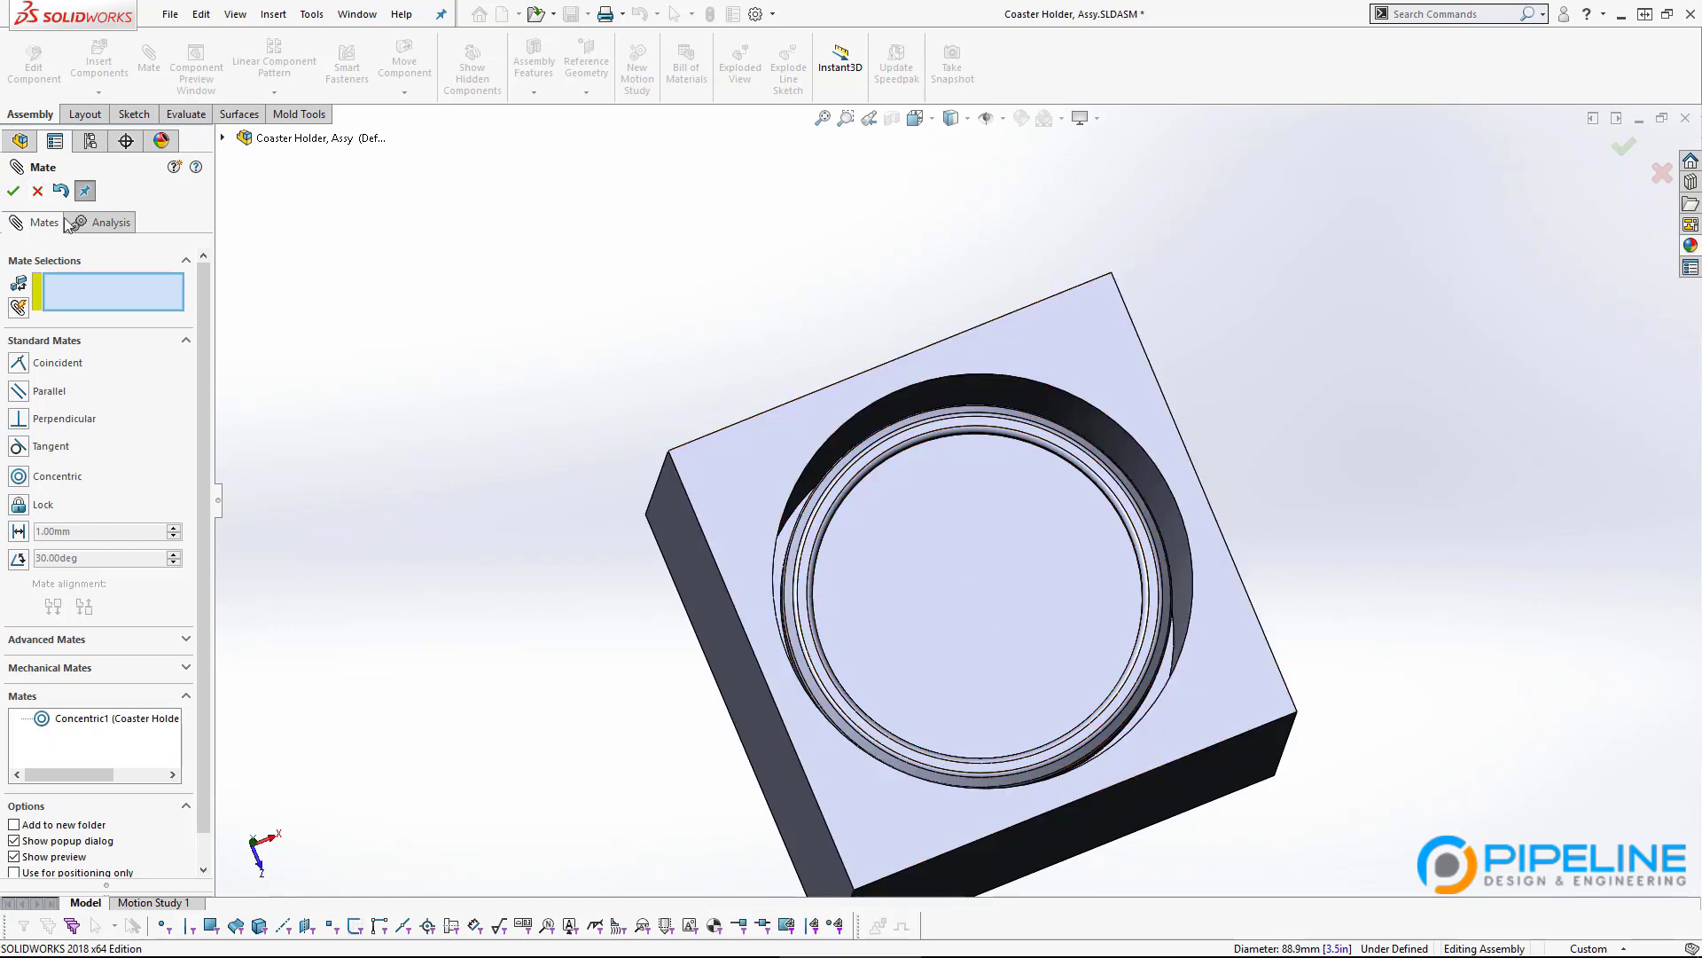
middle_drag(1083, 695, 1016, 488)
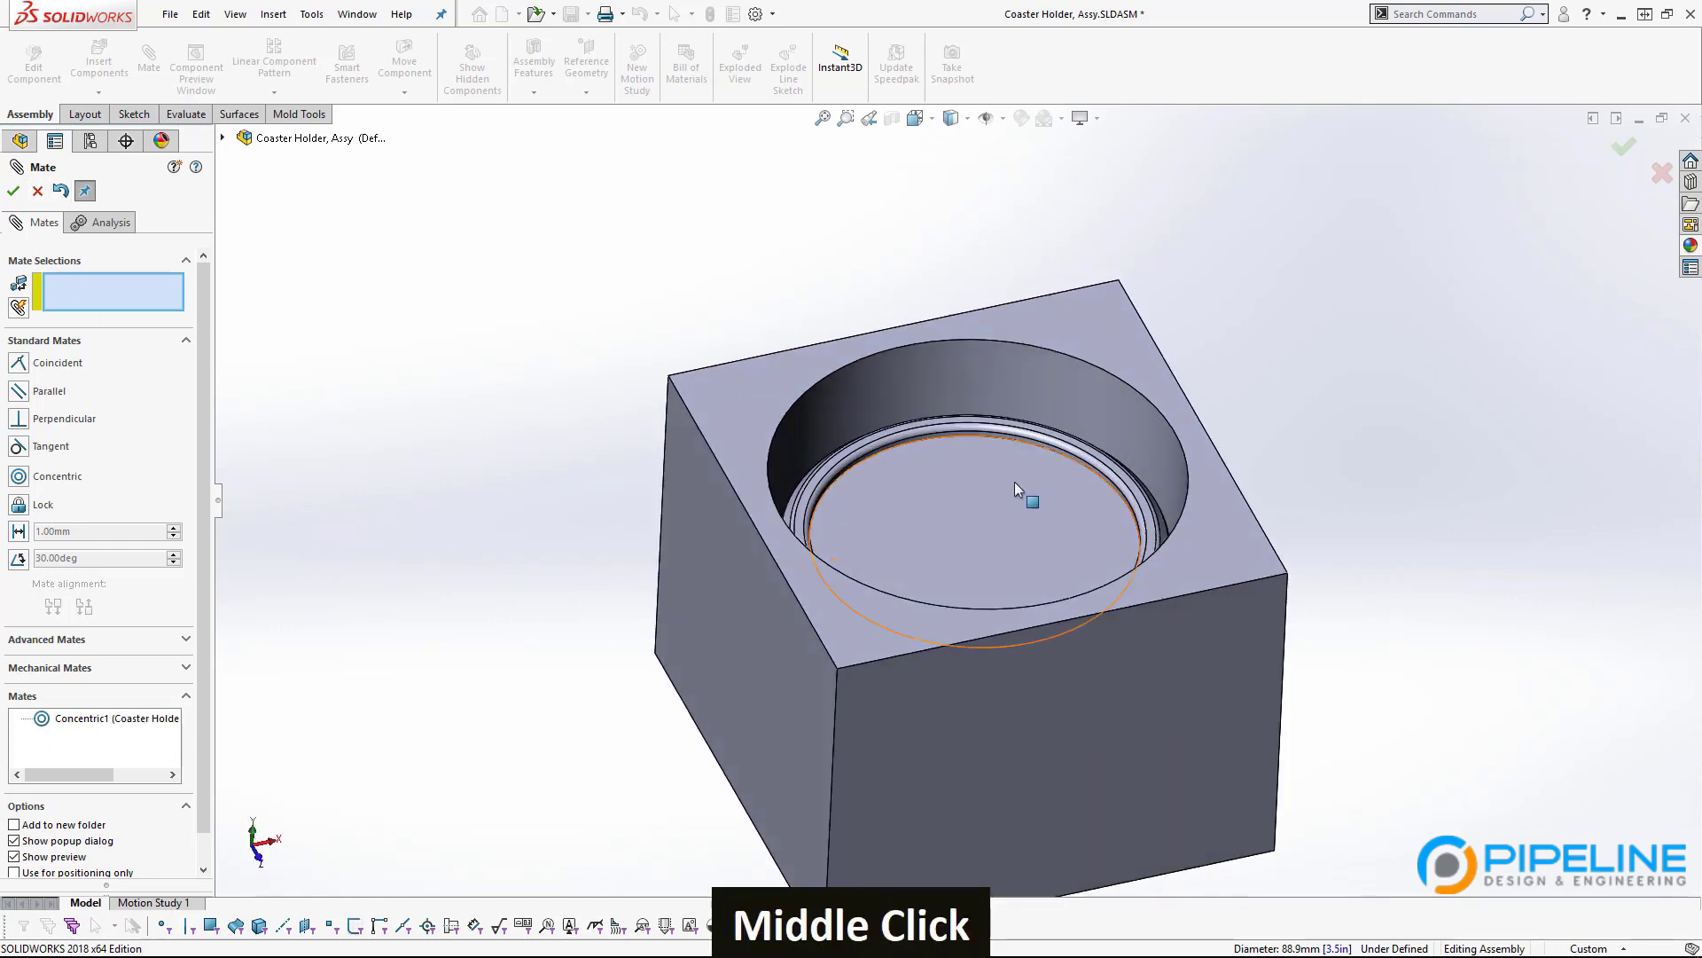
click(982, 529)
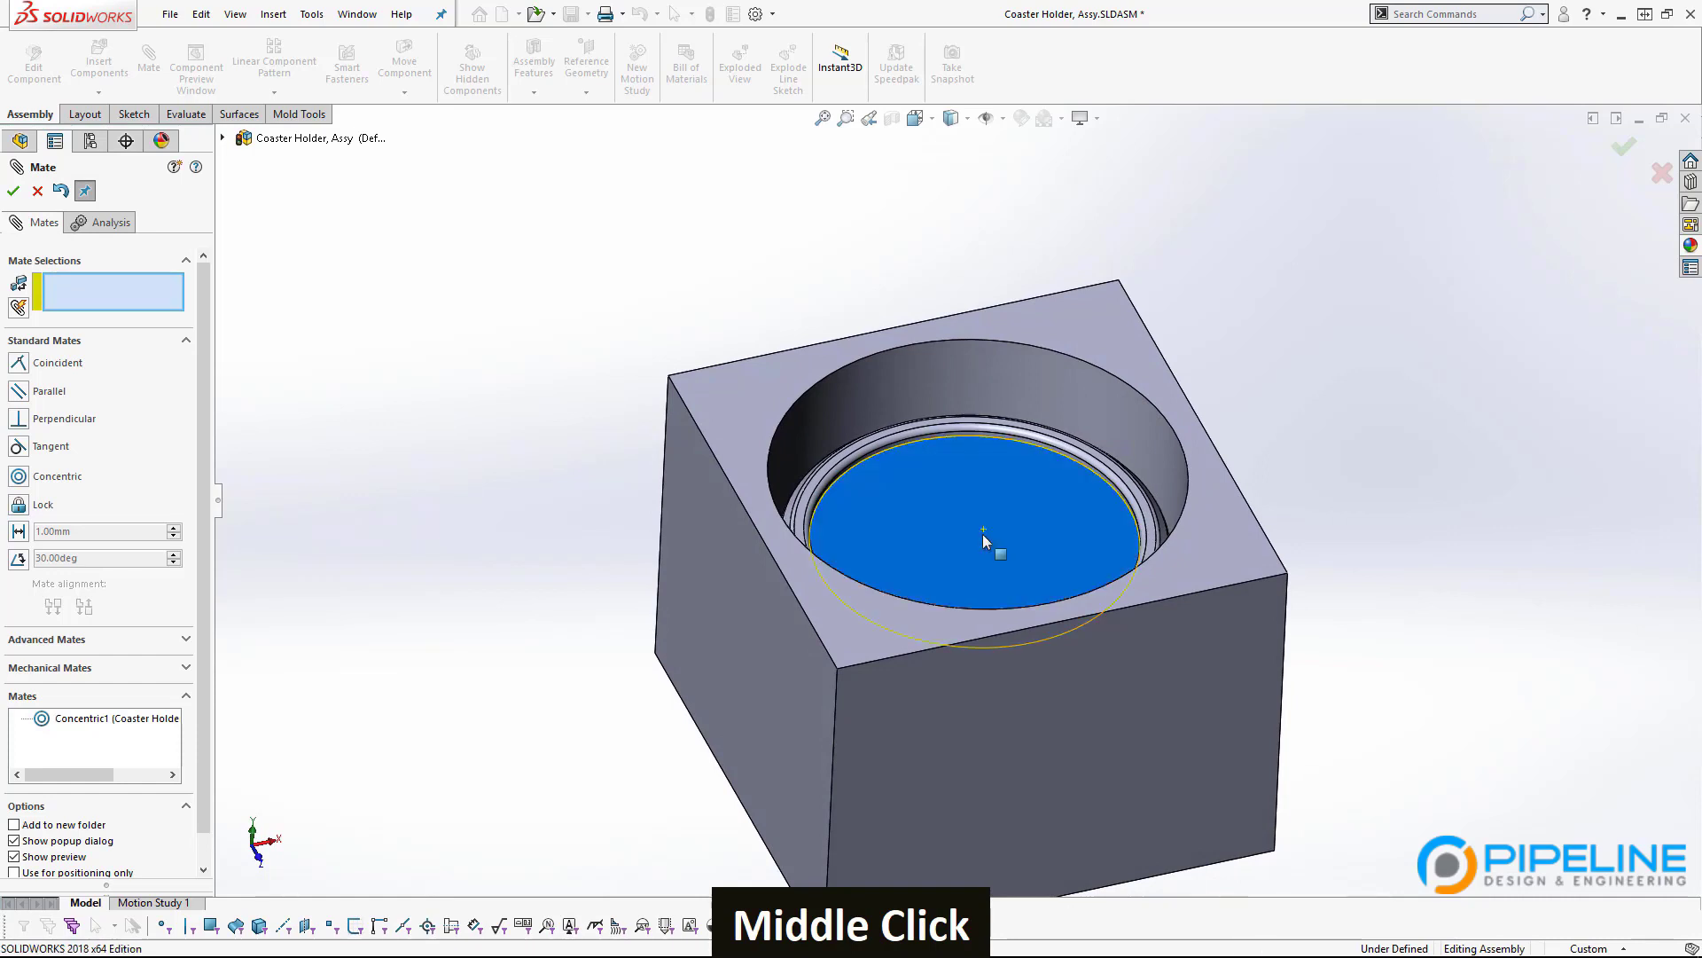
drag(983, 534, 950, 169)
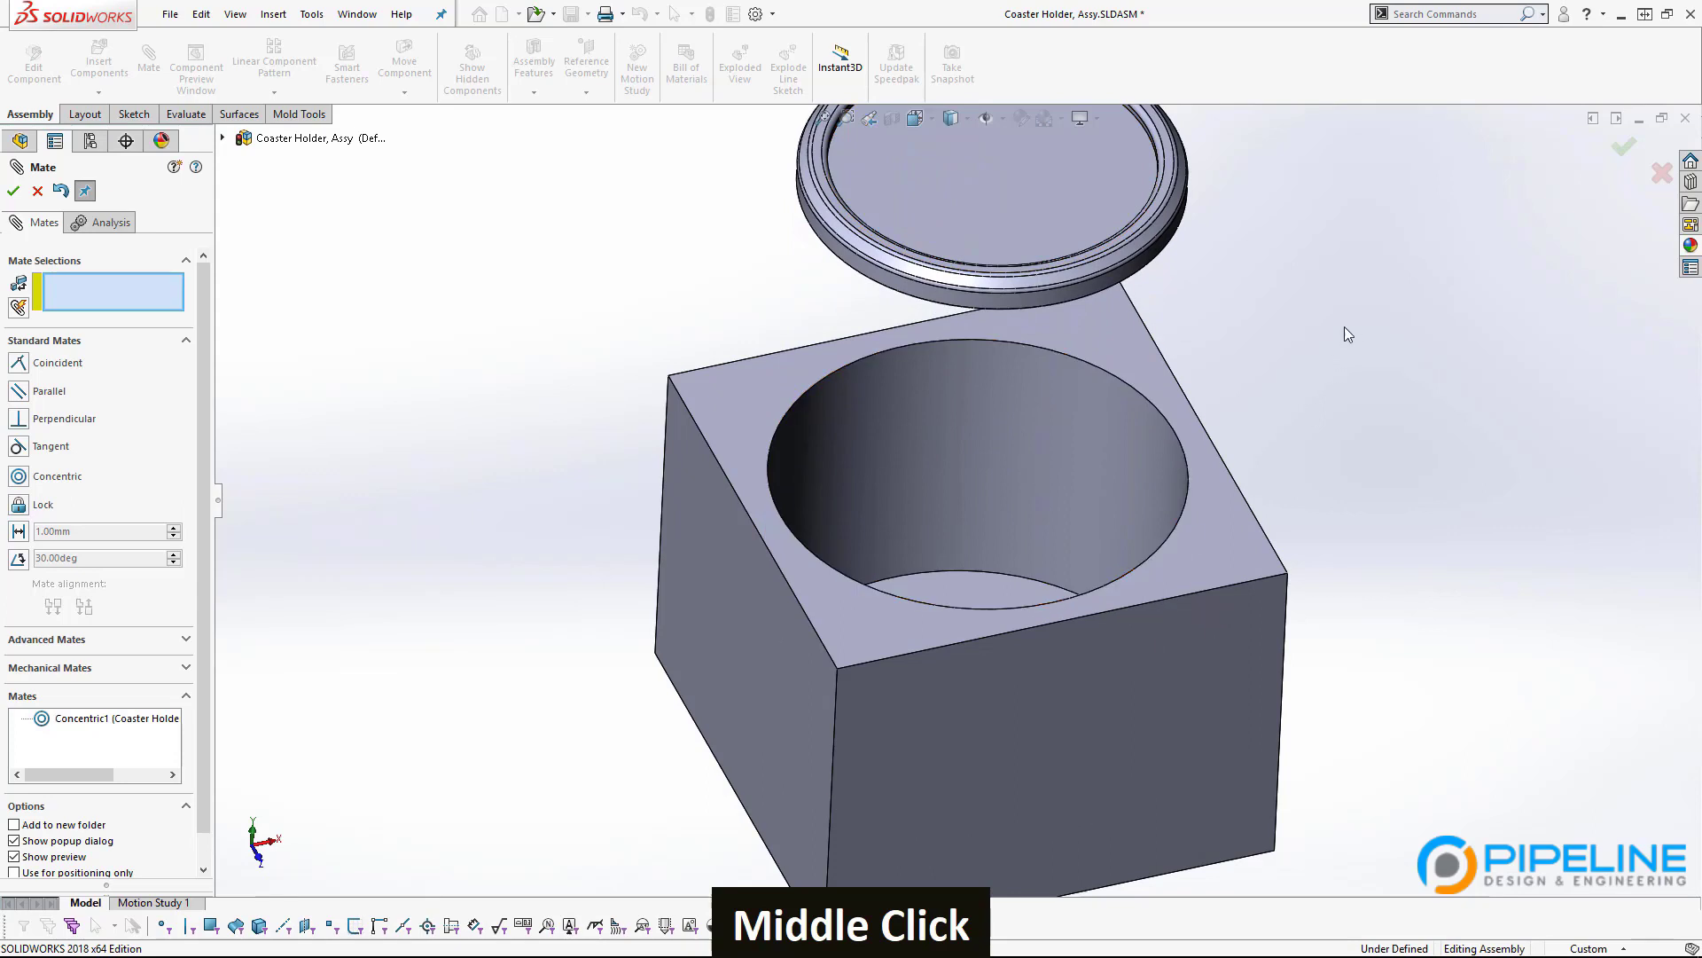
scroll(1353, 344, up, 3)
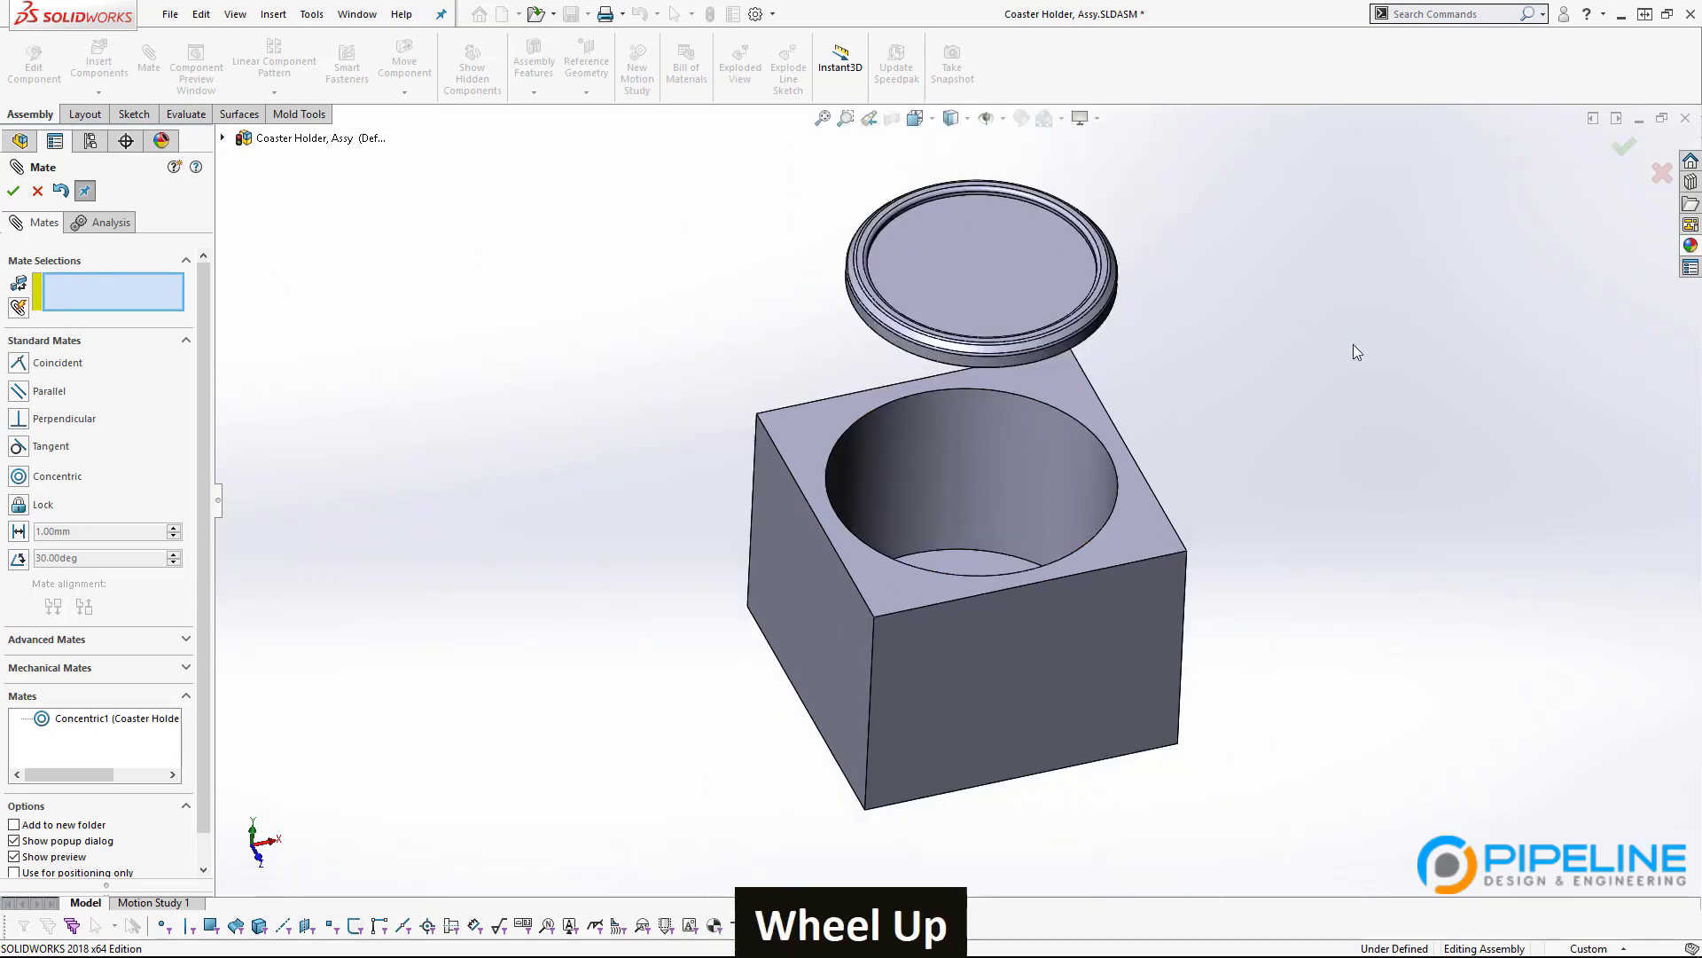
scroll(1338, 343, down, 2)
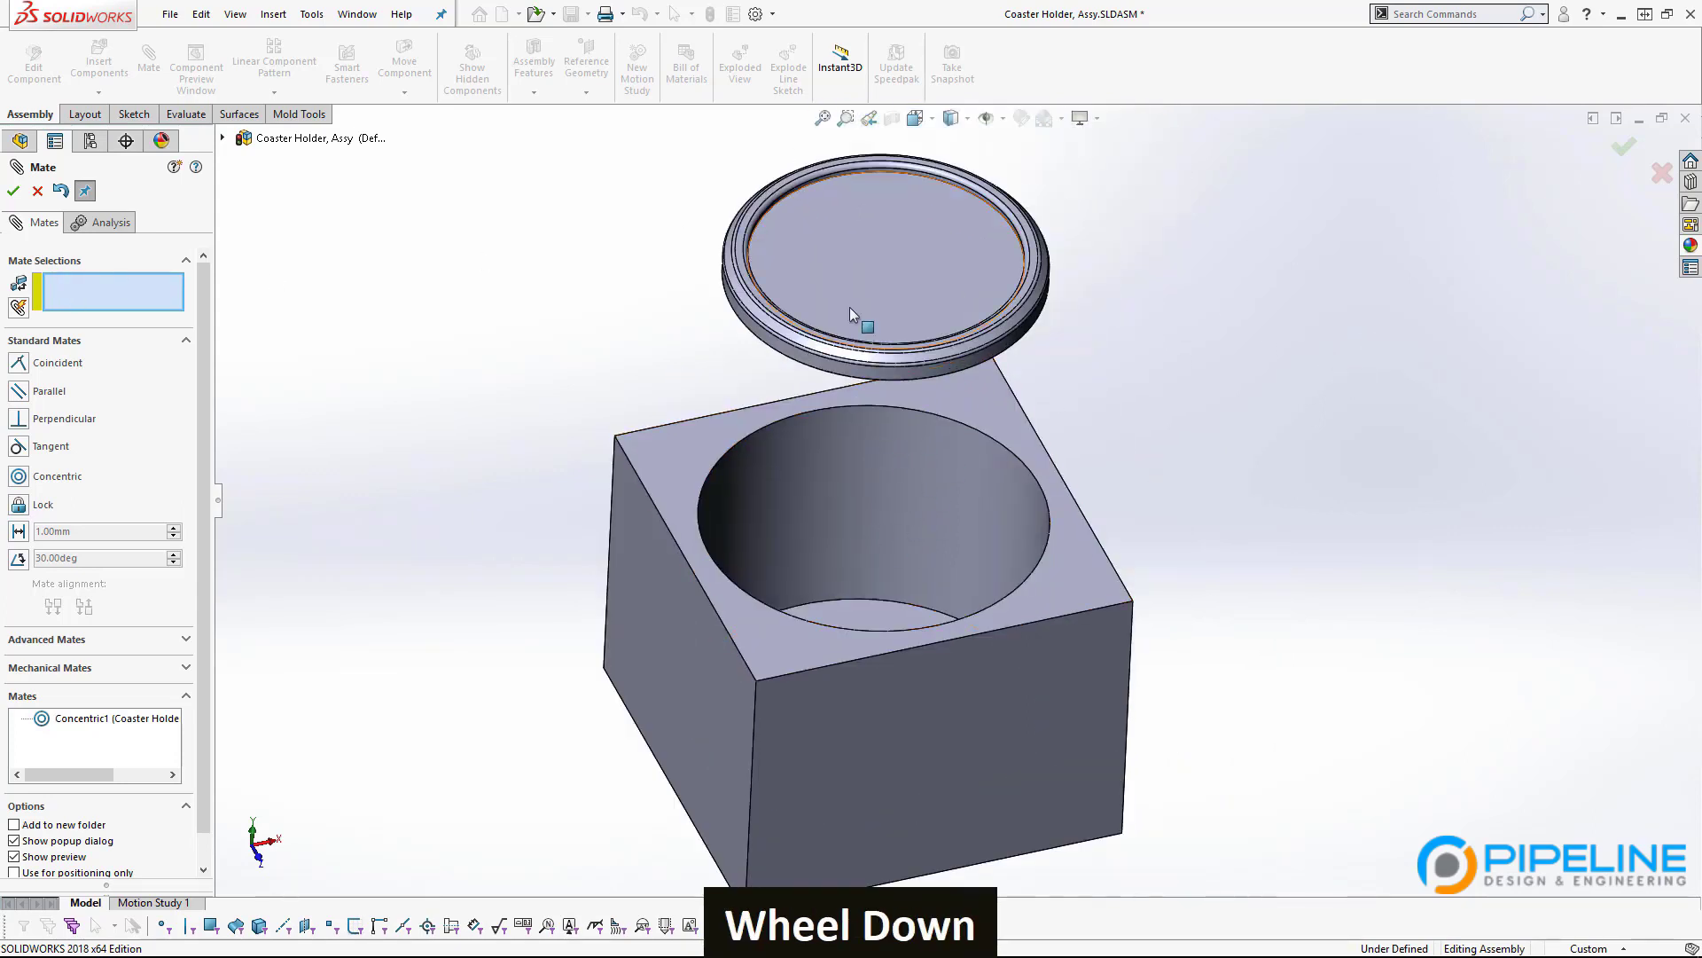
click(842, 262)
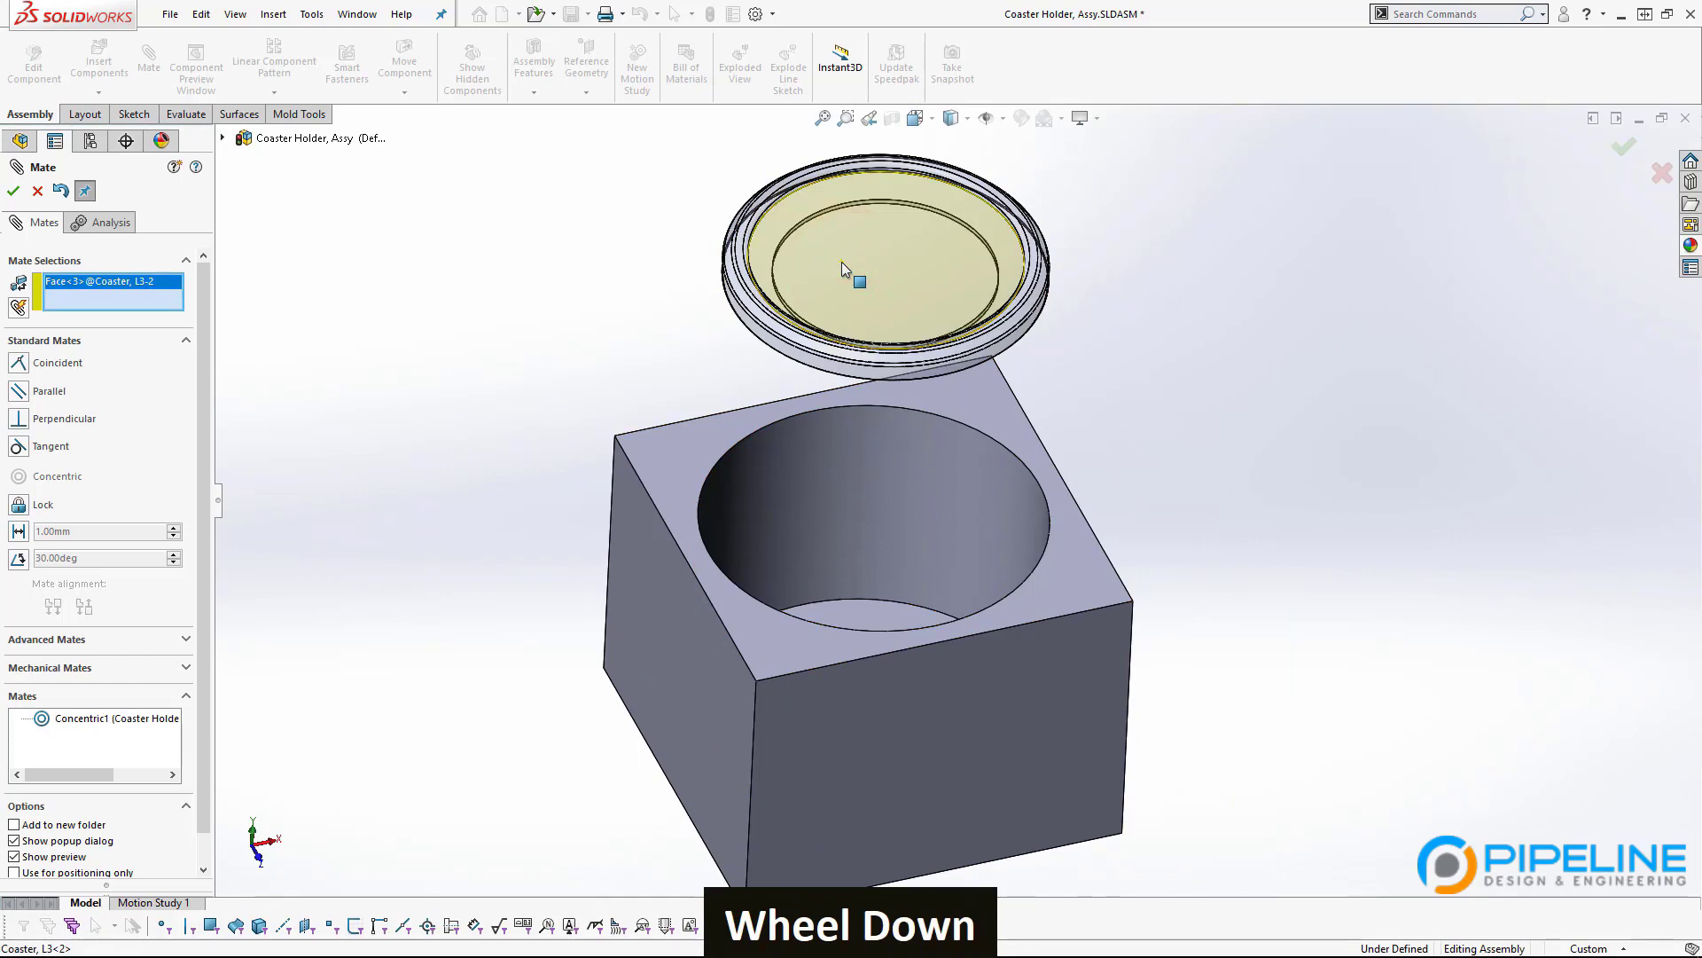
right_click(68, 290)
click(103, 297)
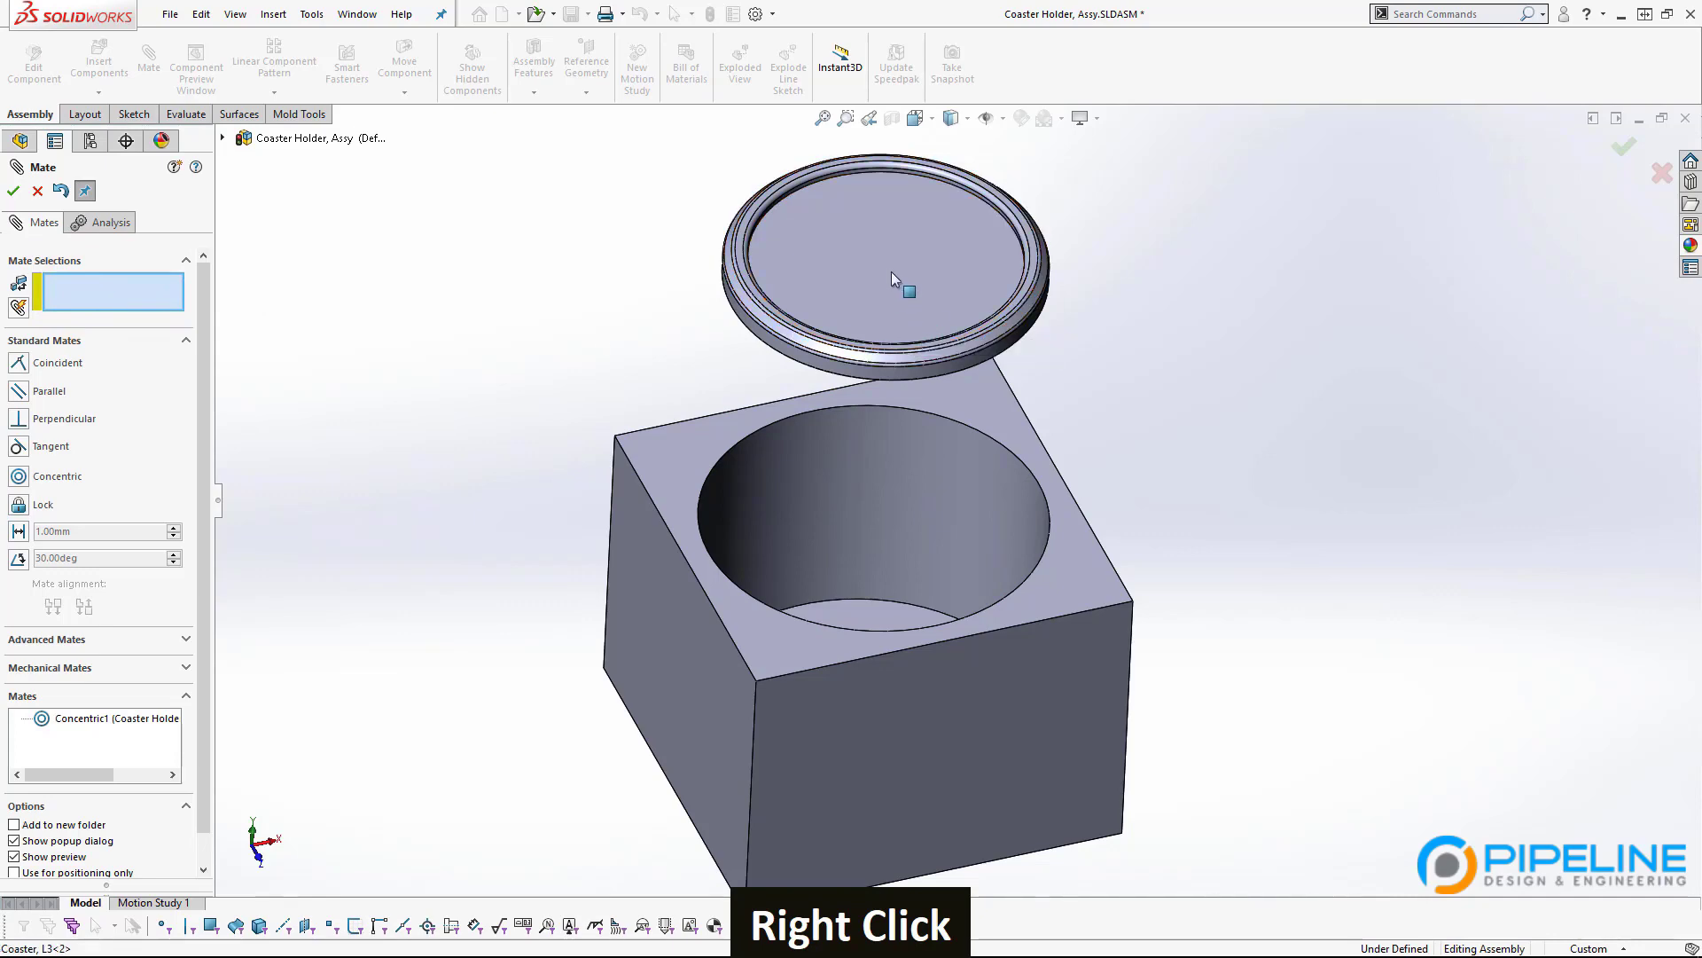
Raise the coaster above the holder and add a coincident mate between the coaster's underside and the floor of the holder's bore.
drag(892, 271, 828, 254)
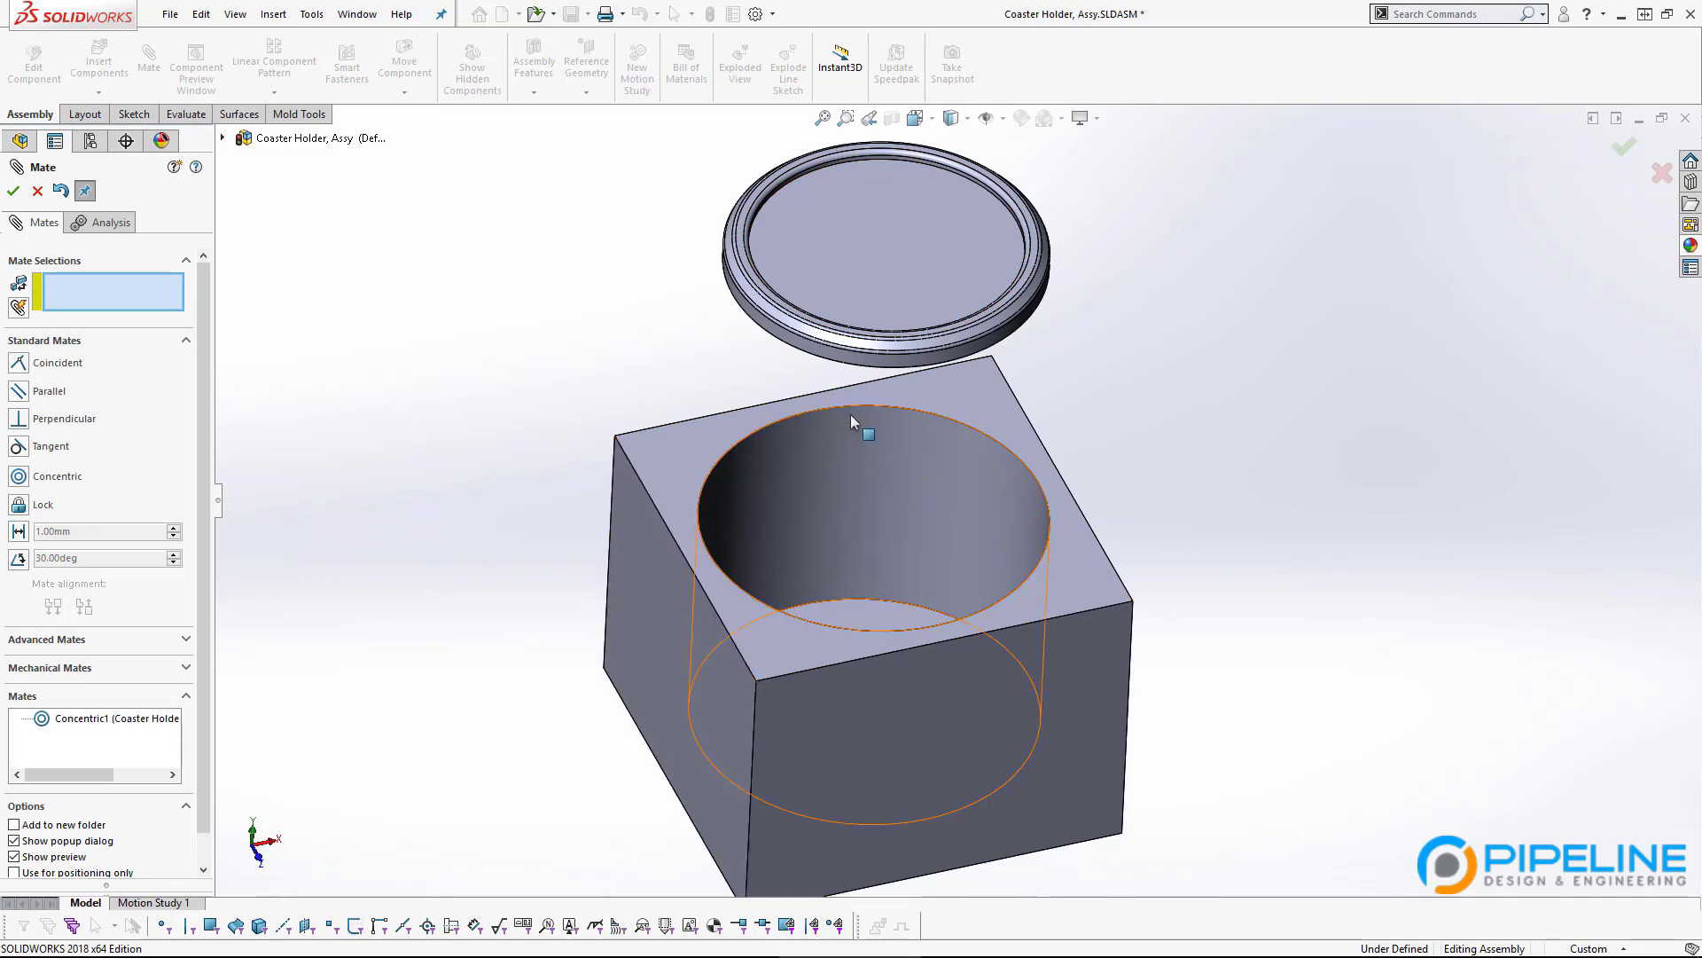
middle_drag(850, 413, 791, 546)
click(745, 197)
click(791, 545)
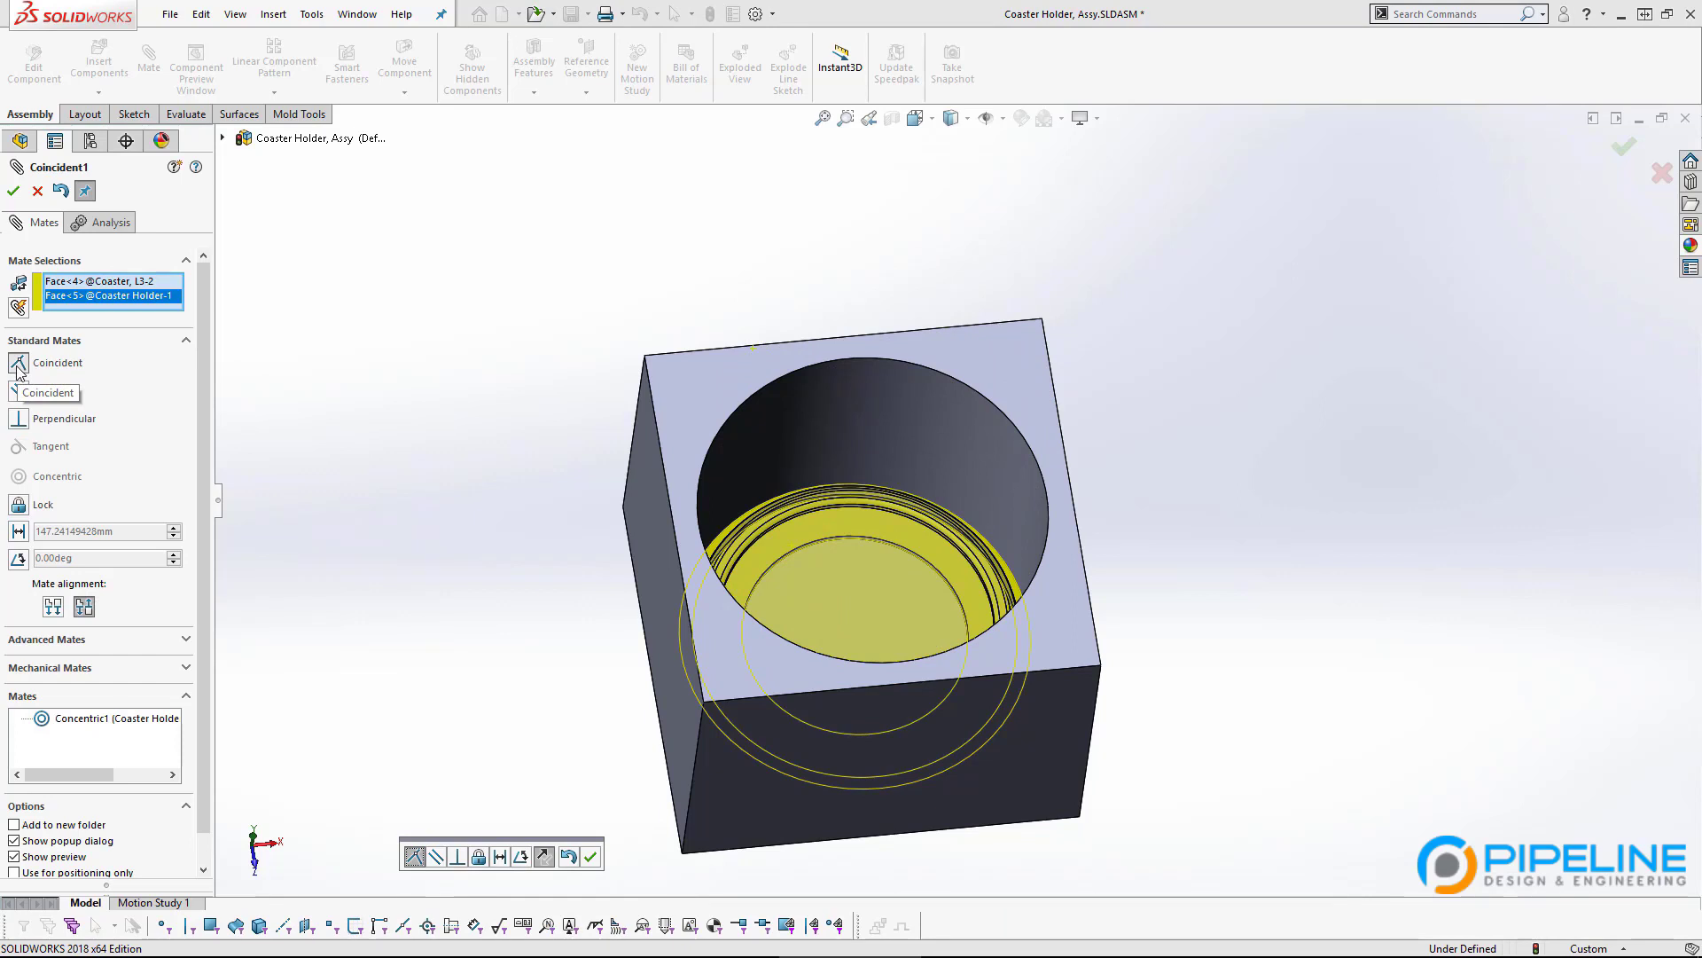
click(12, 191)
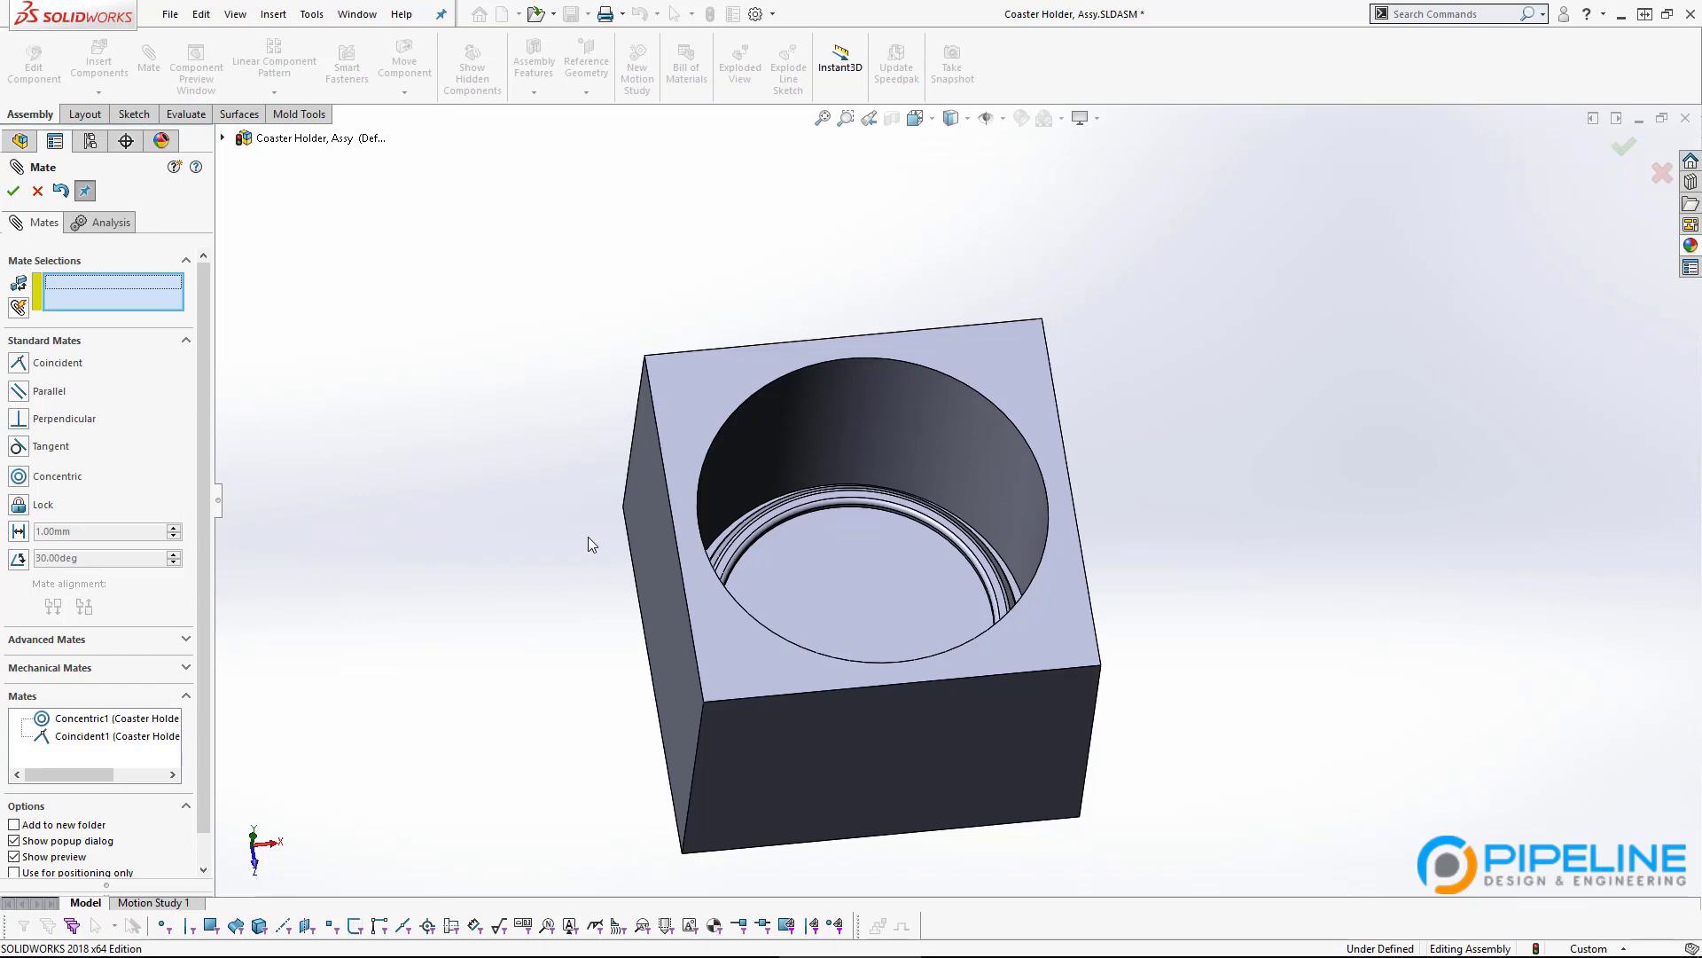
Examine the seated coaster through the transparent holder from several angles, with the holder's outer side face selected for mating.
click(660, 514)
middle_drag(652, 516, 753, 635)
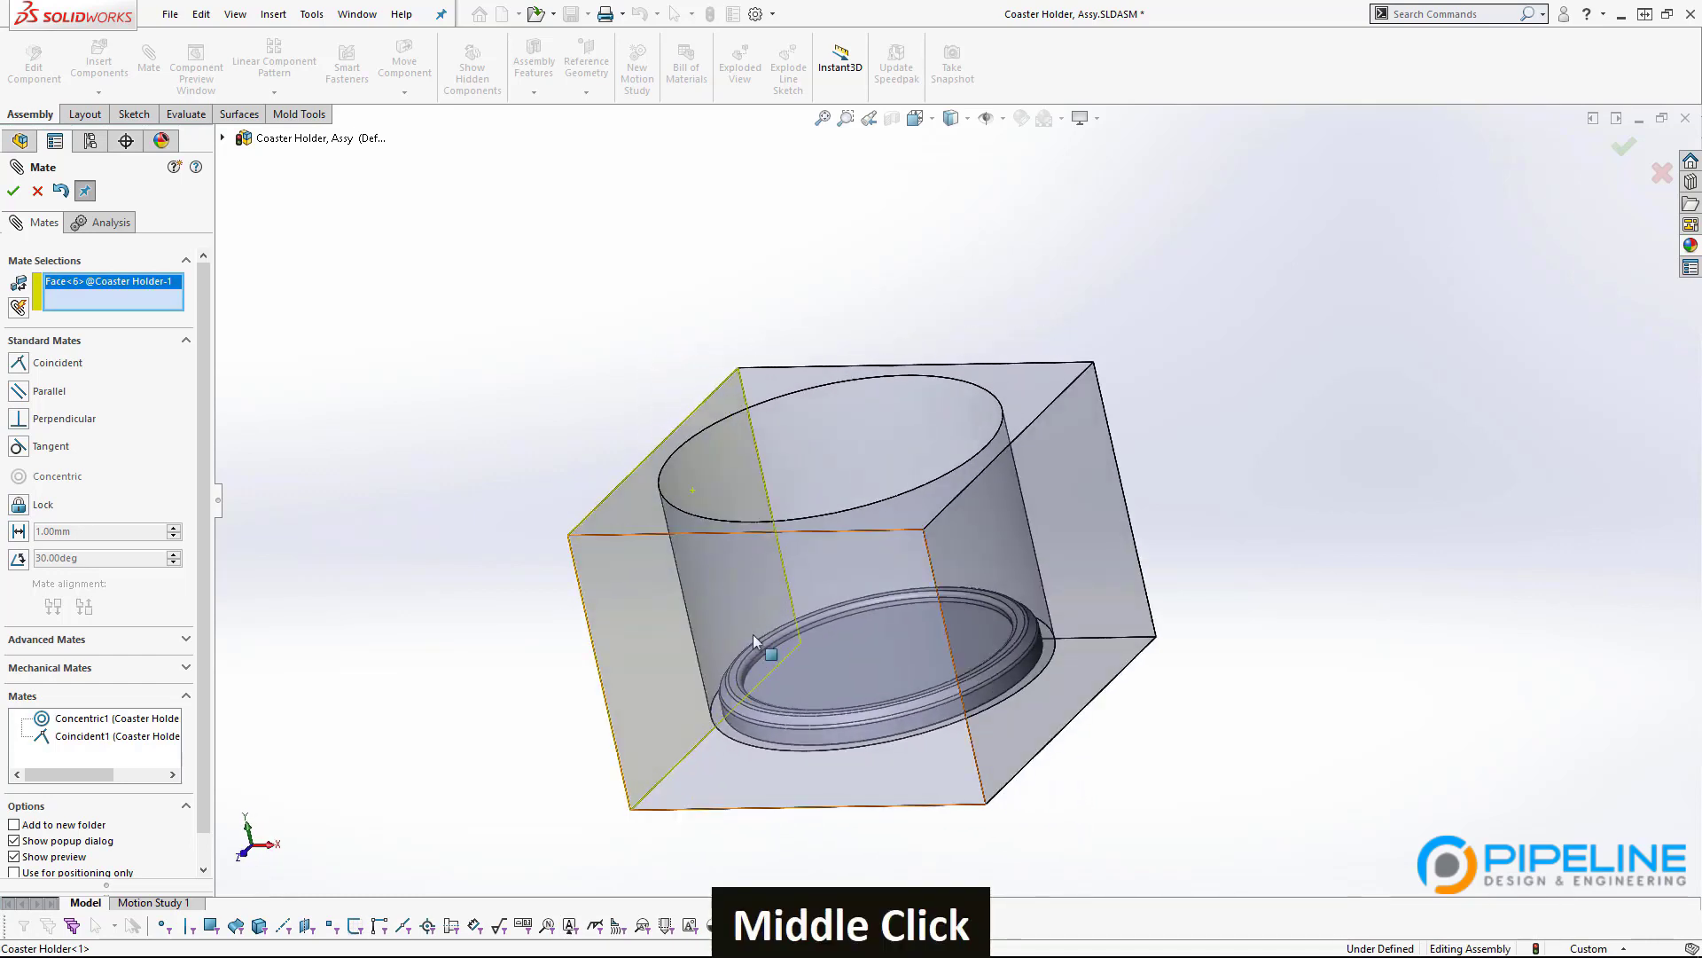
click(1084, 502)
click(1079, 487)
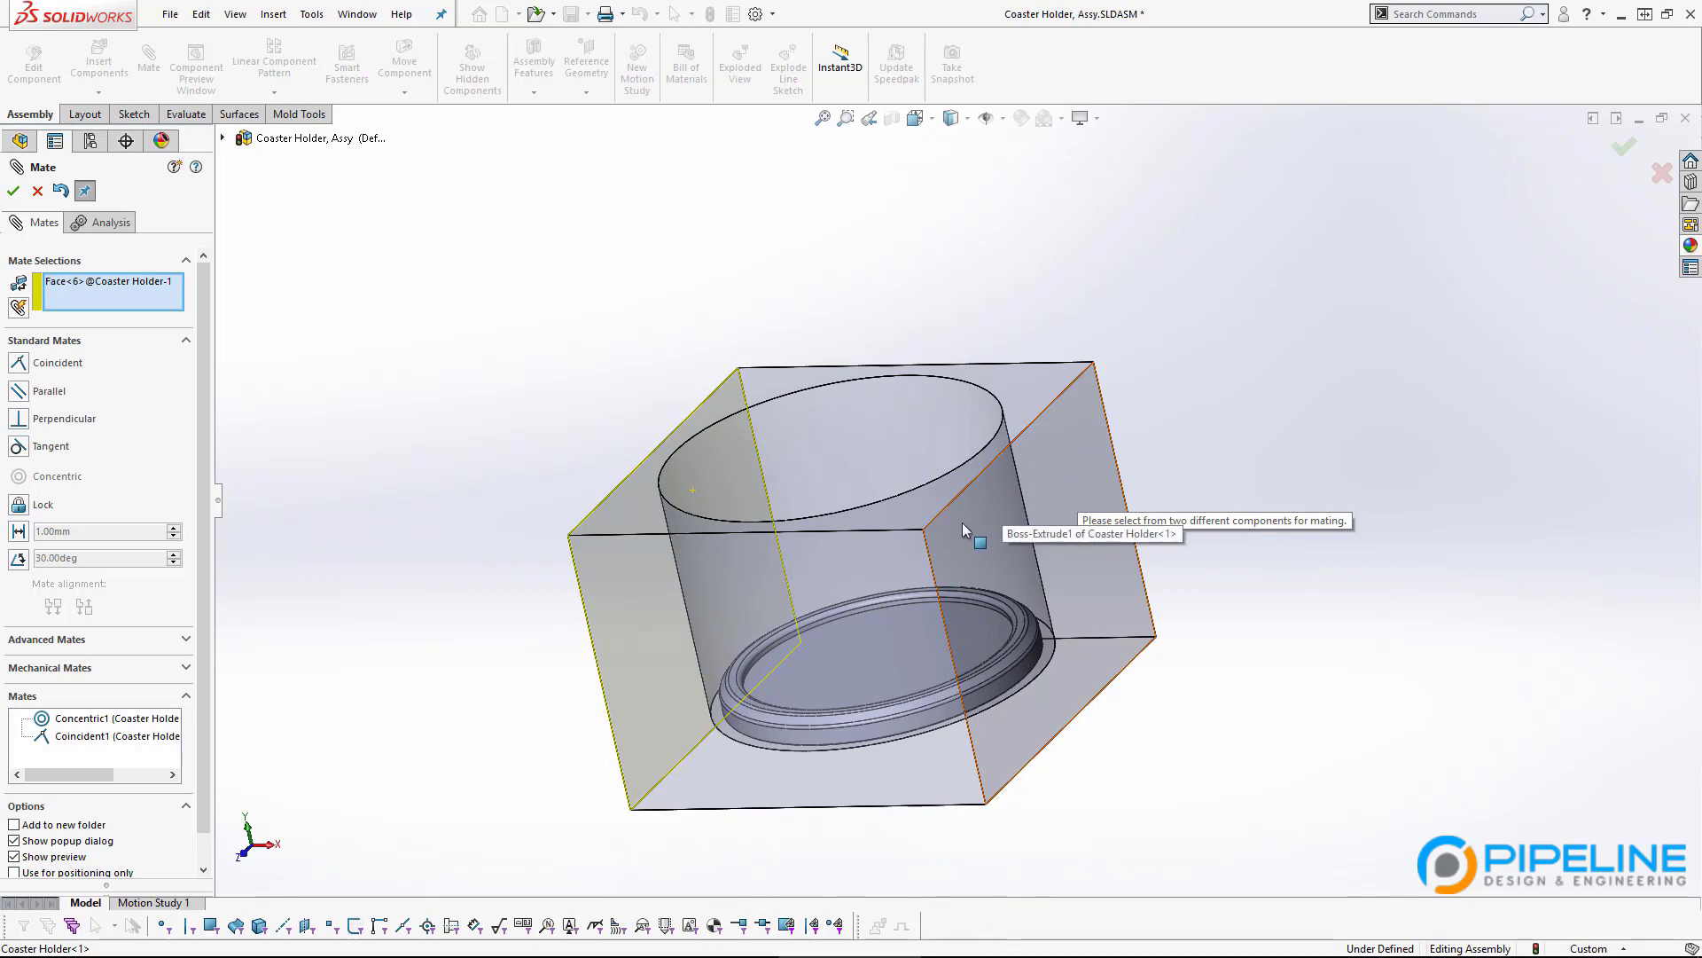
middle_drag(800, 497, 660, 477)
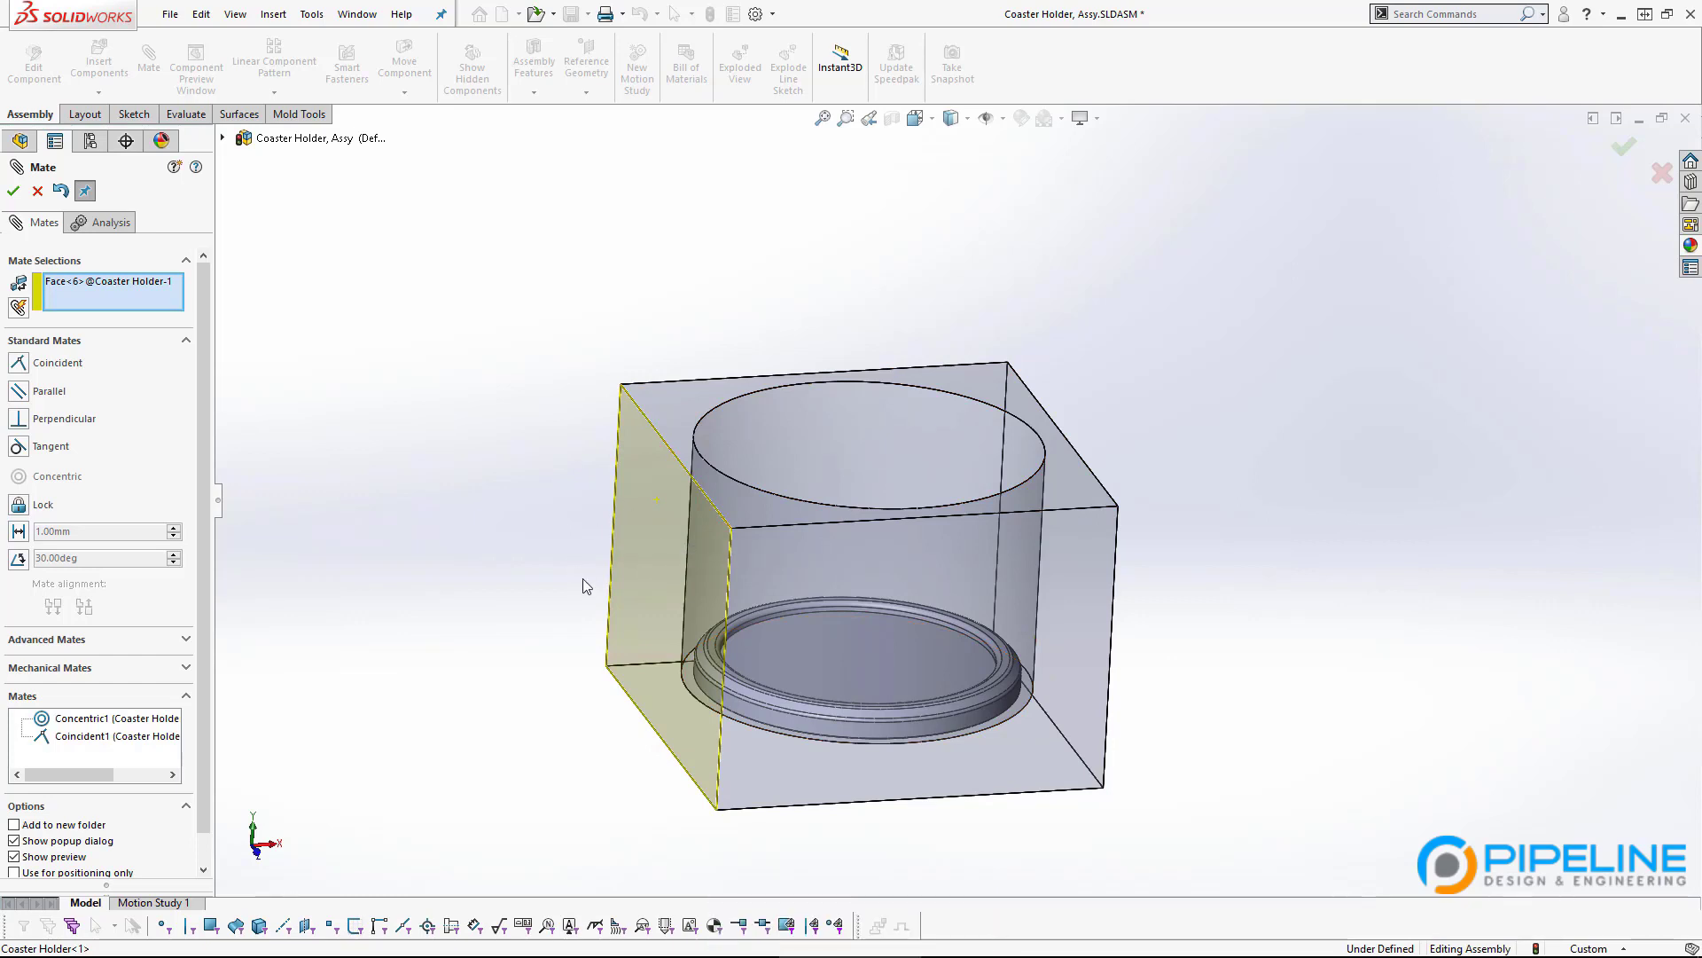
middle_drag(1199, 538, 1091, 563)
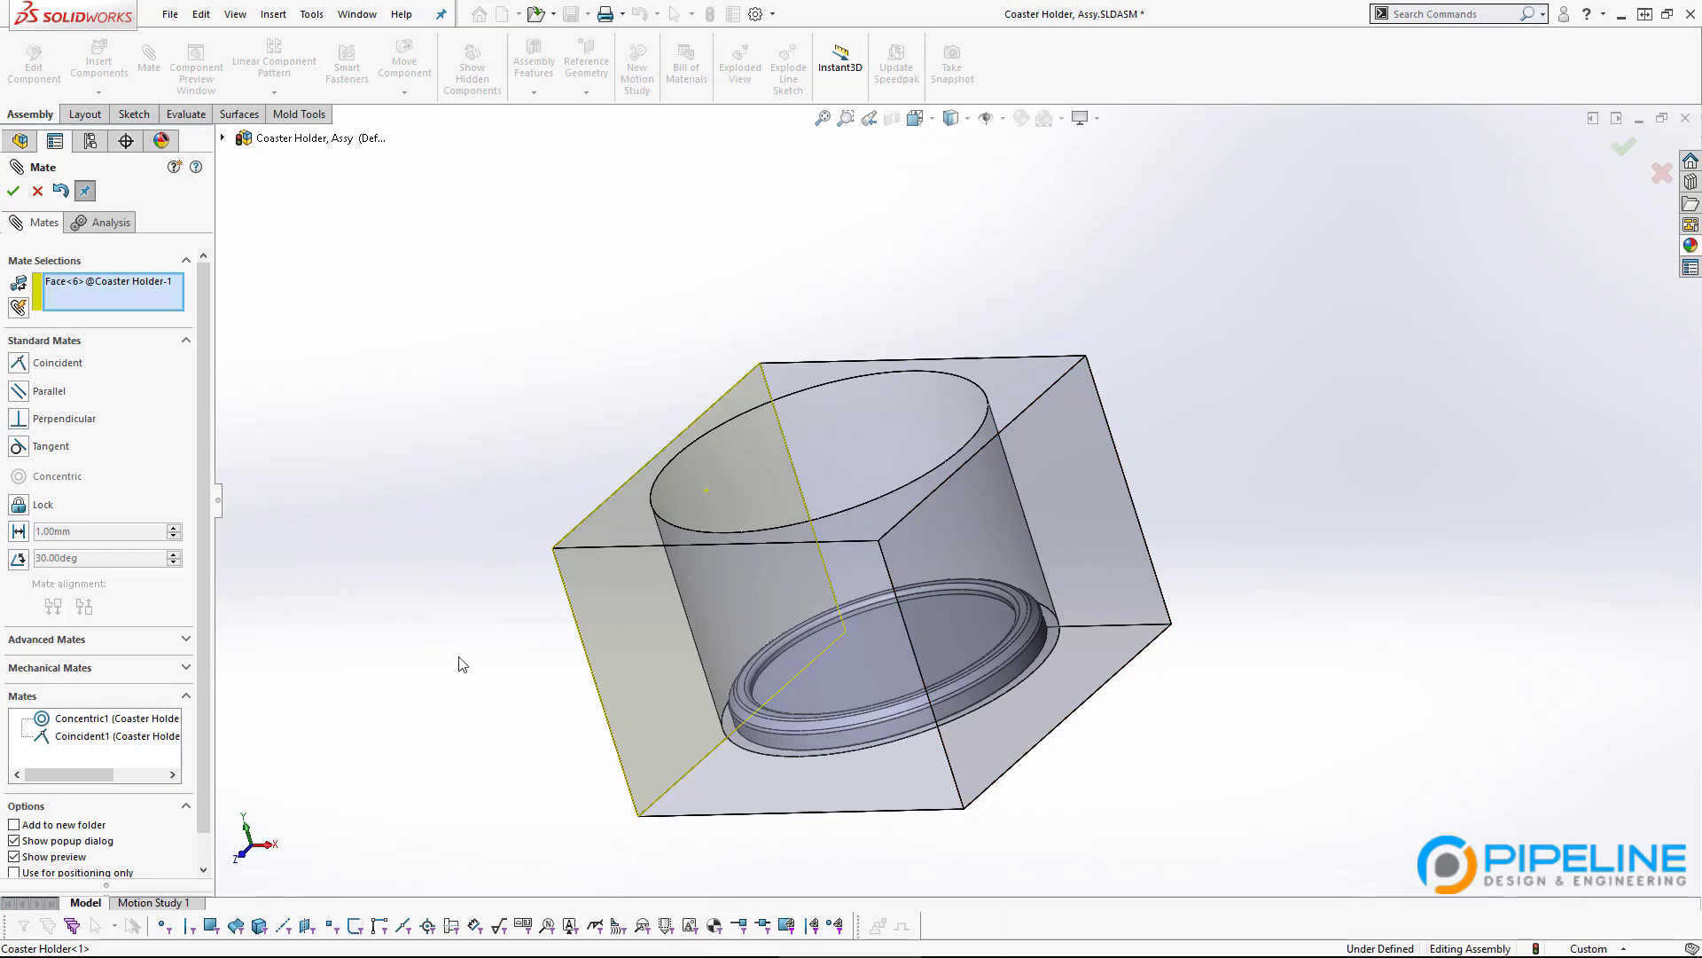
middle_drag(498, 654, 690, 588)
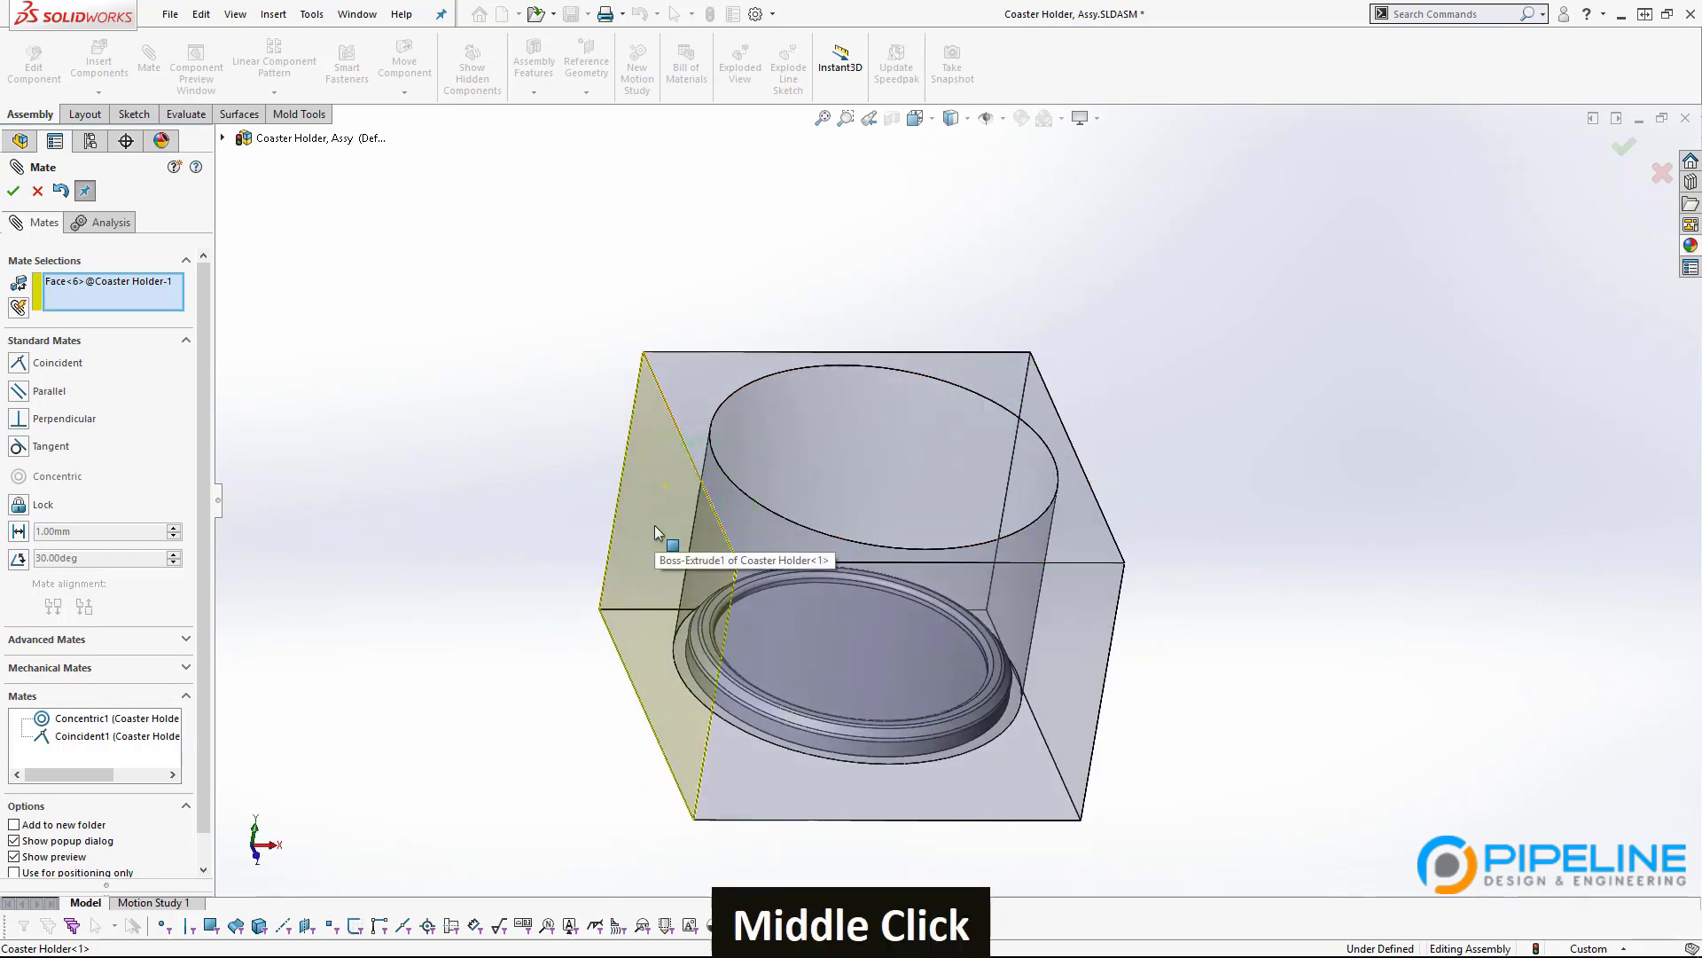
Undo the concentric and coincident mates and move the unconstrained coaster down into the holder's bore.
click(70, 190)
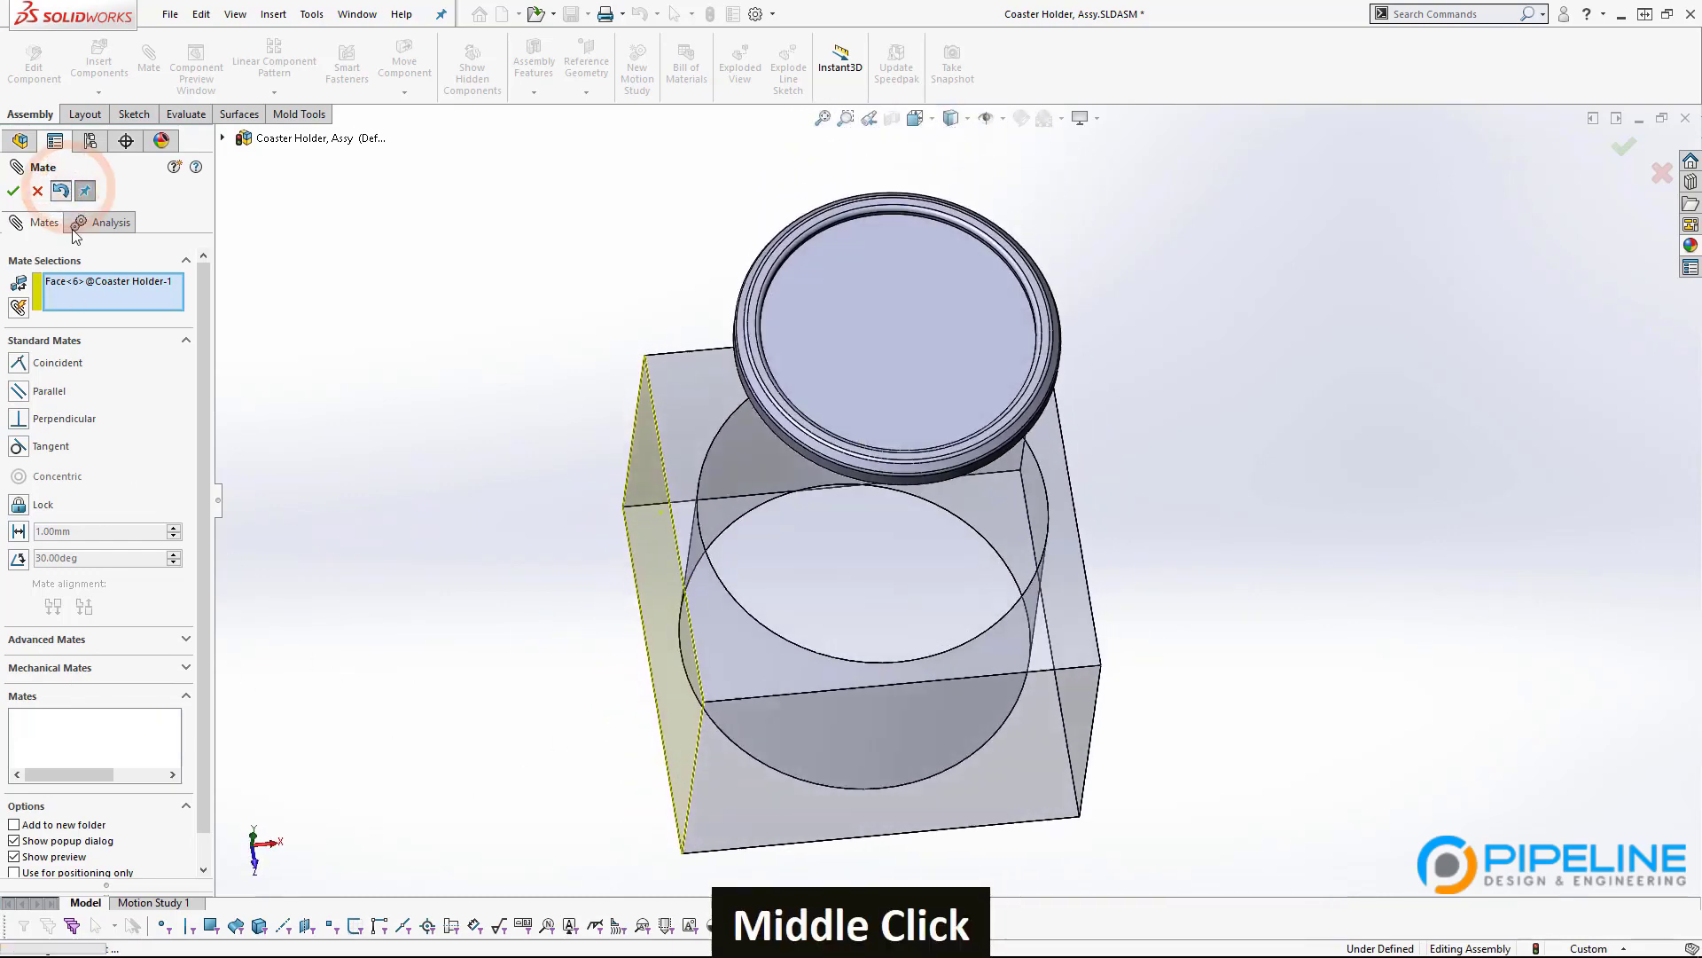
click(37, 190)
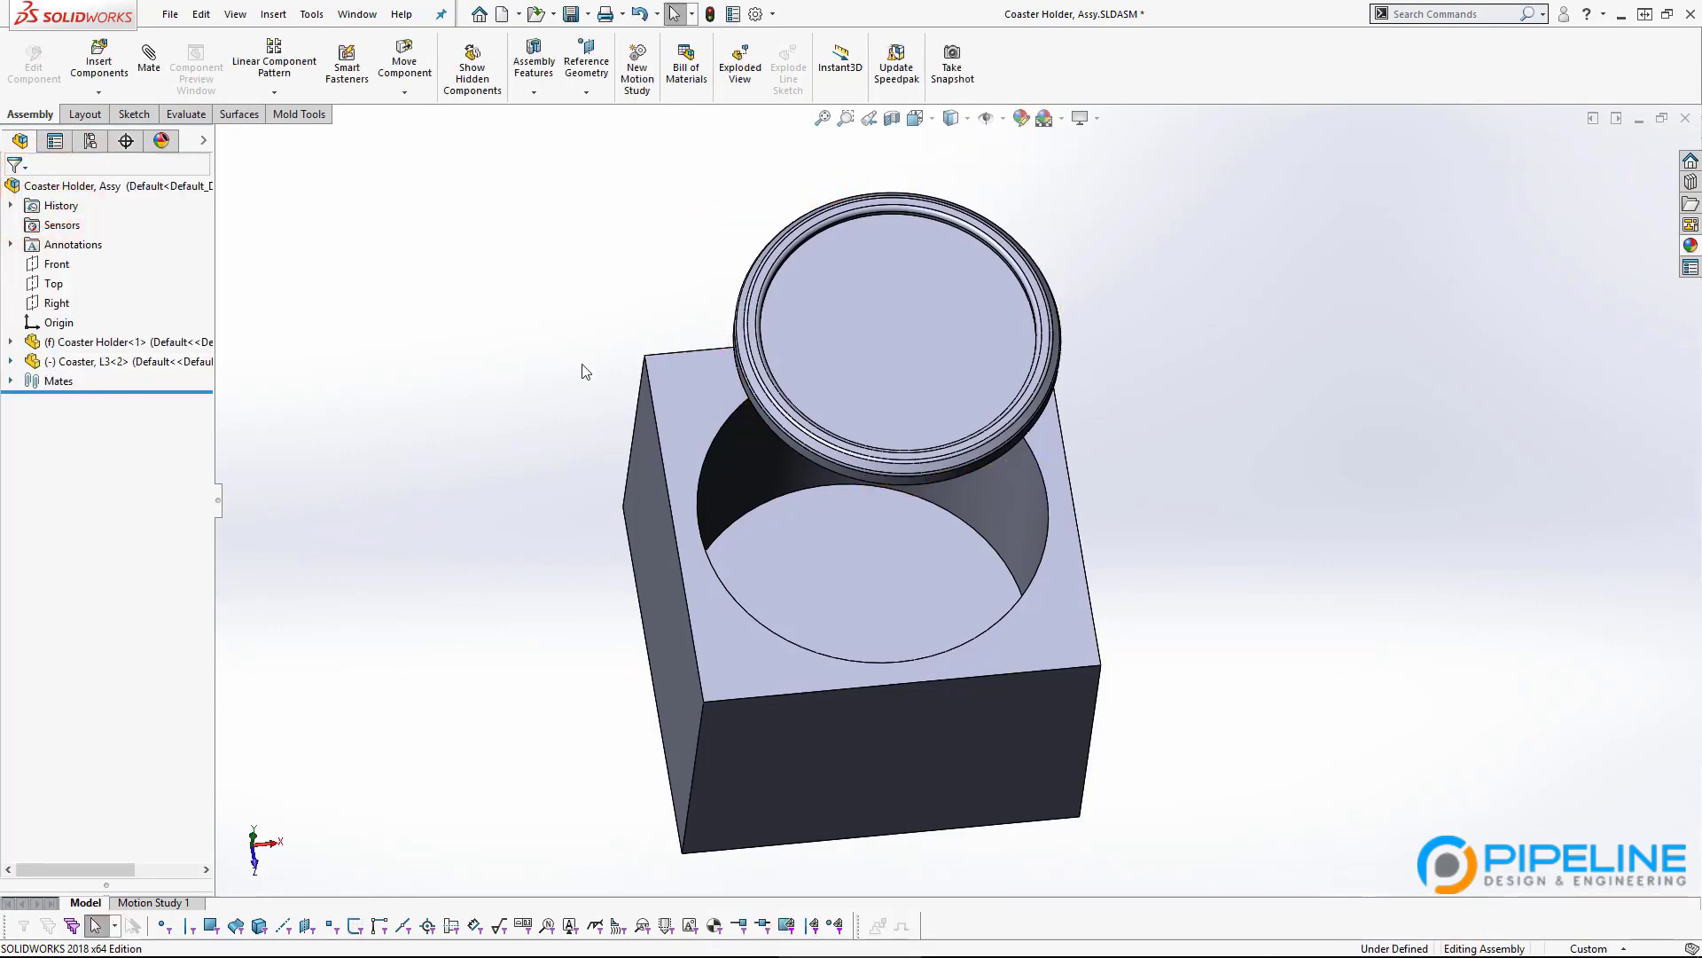
middle_drag(1020, 417, 1011, 461)
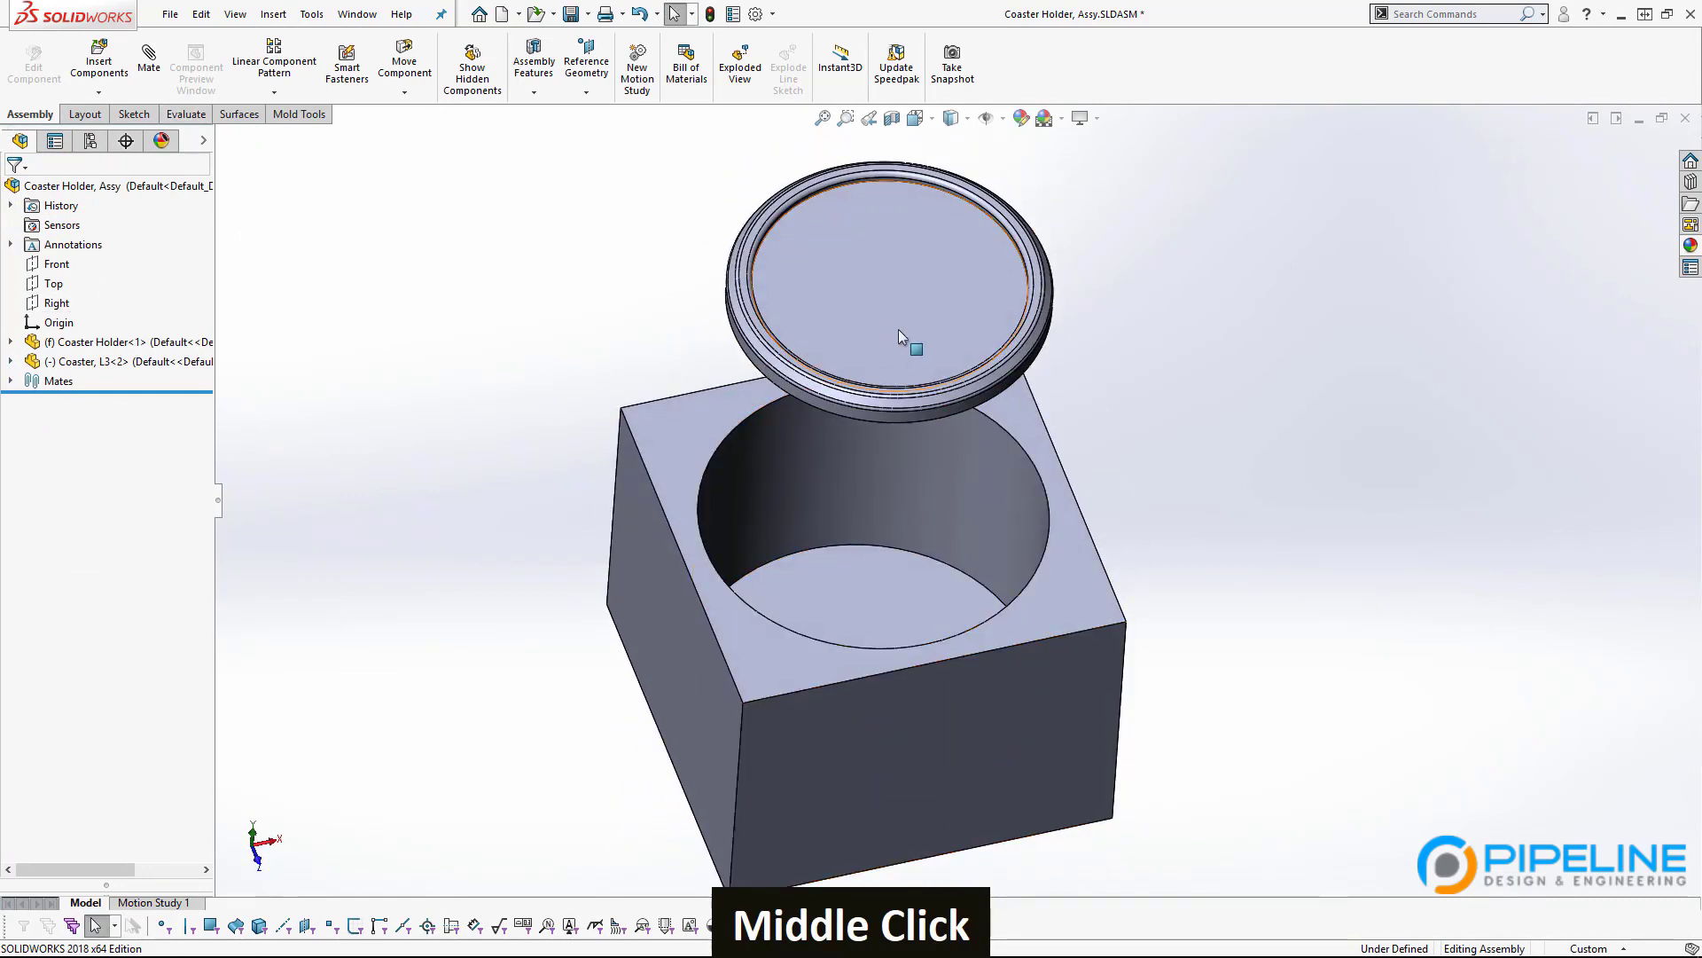
drag(900, 332, 919, 582)
click(312, 686)
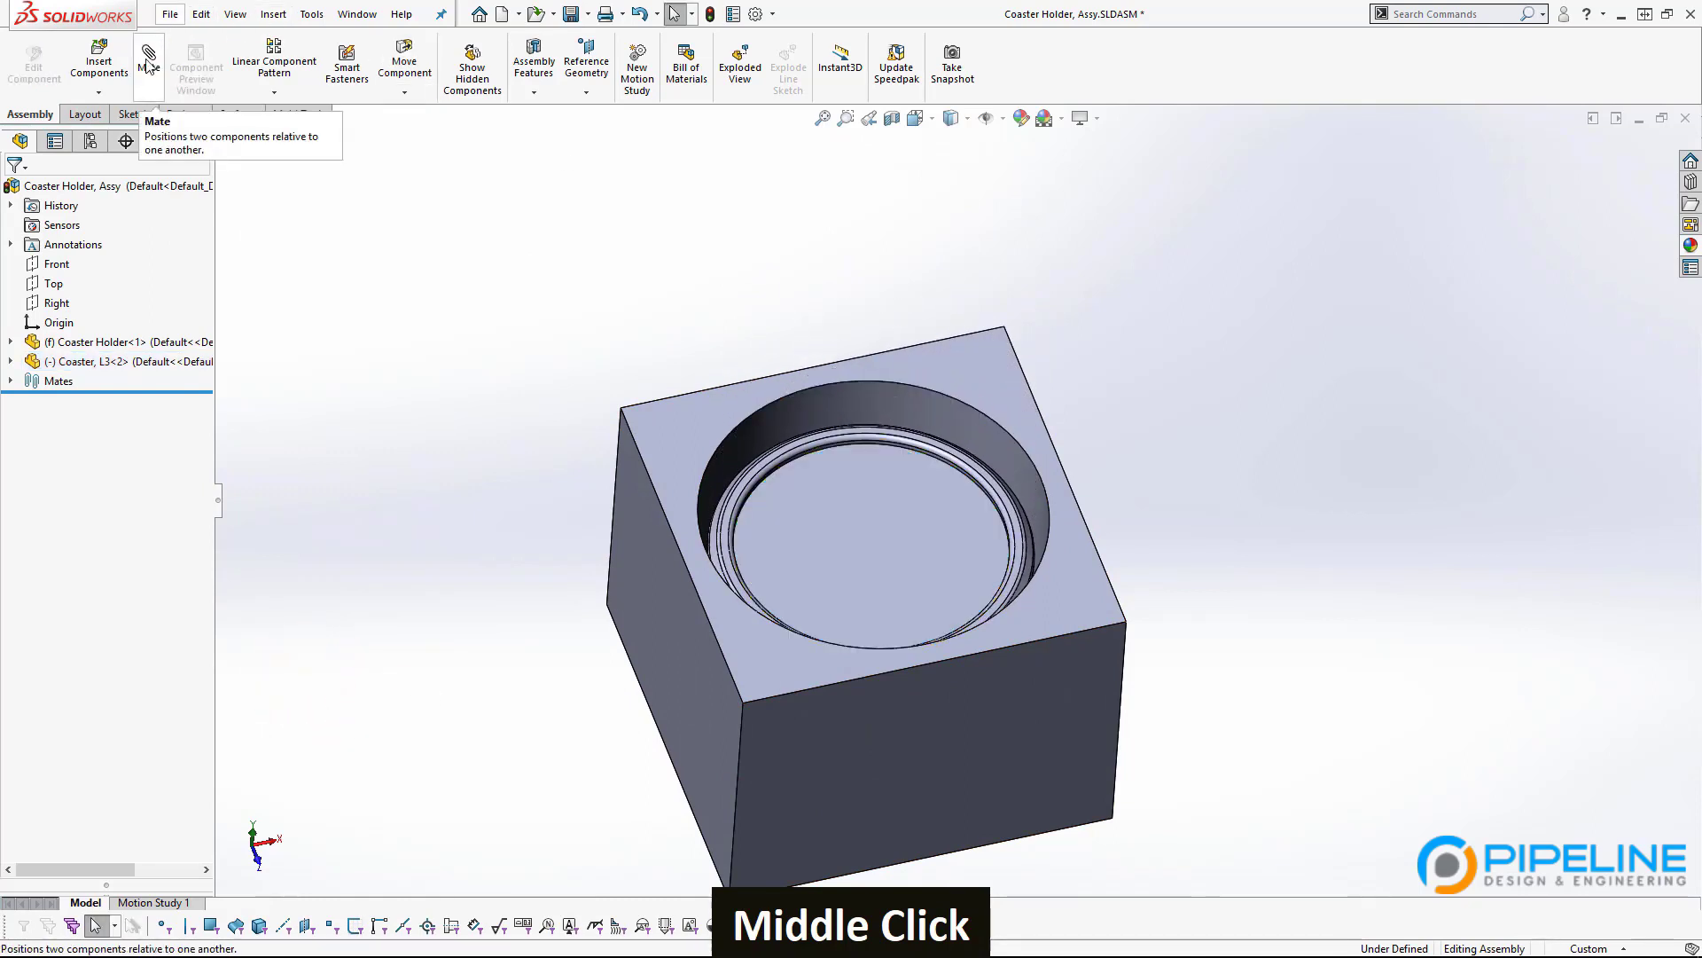
drag(817, 520, 622, 599)
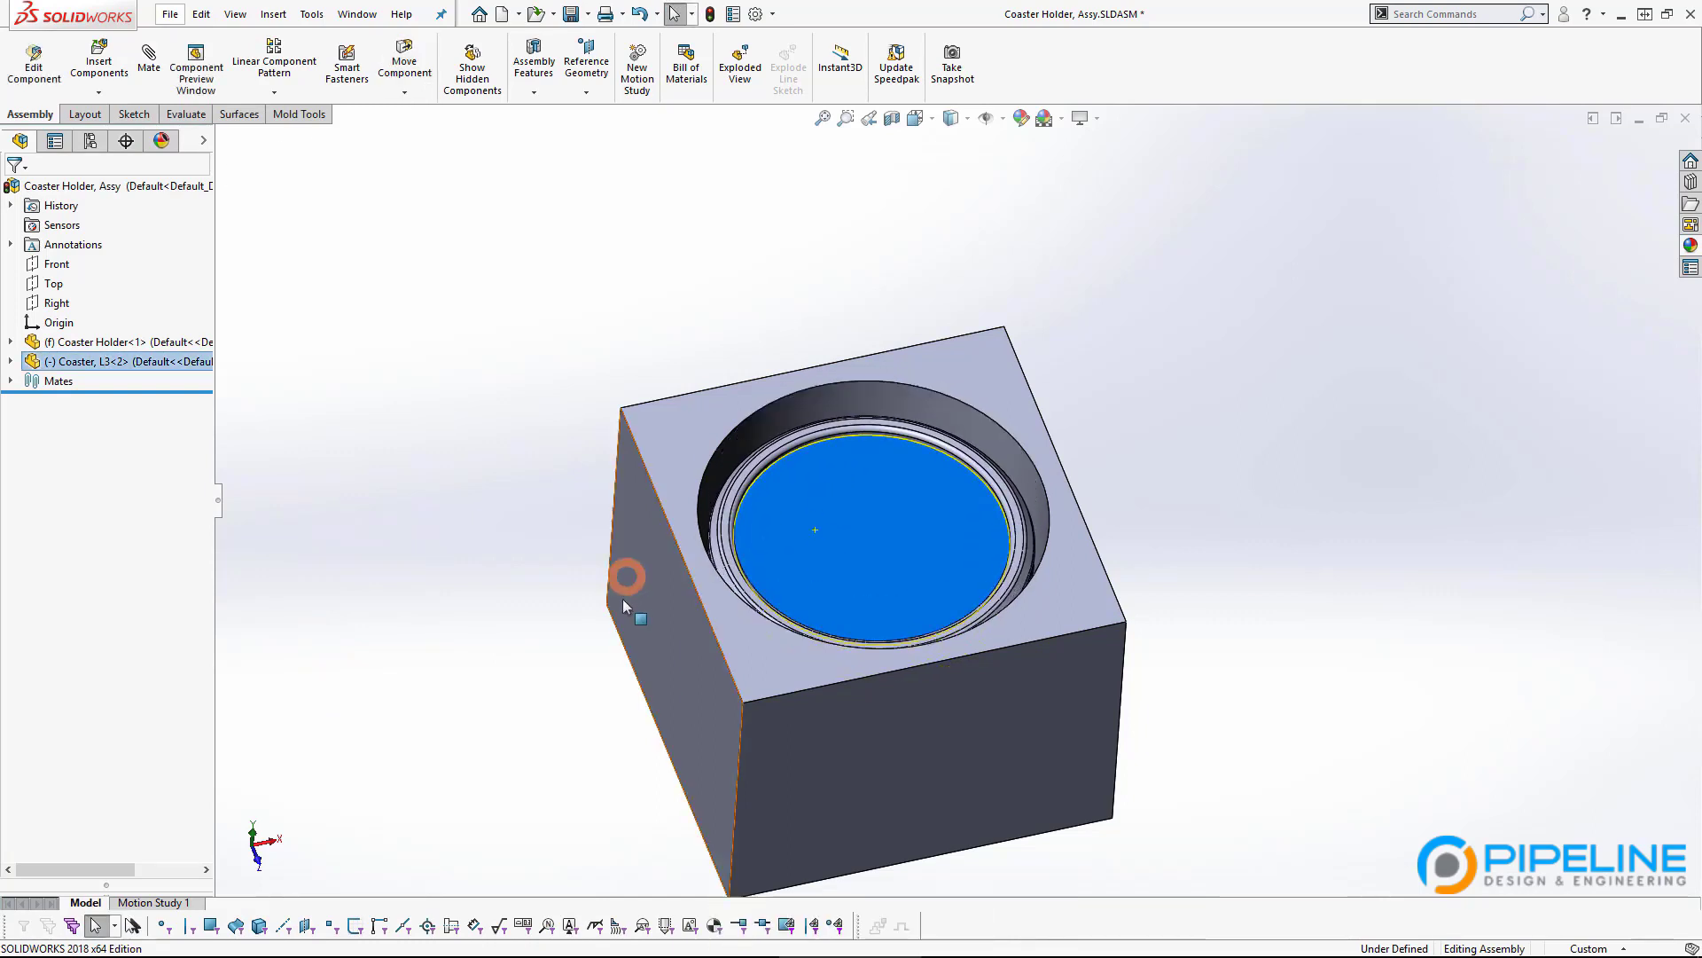
click(441, 333)
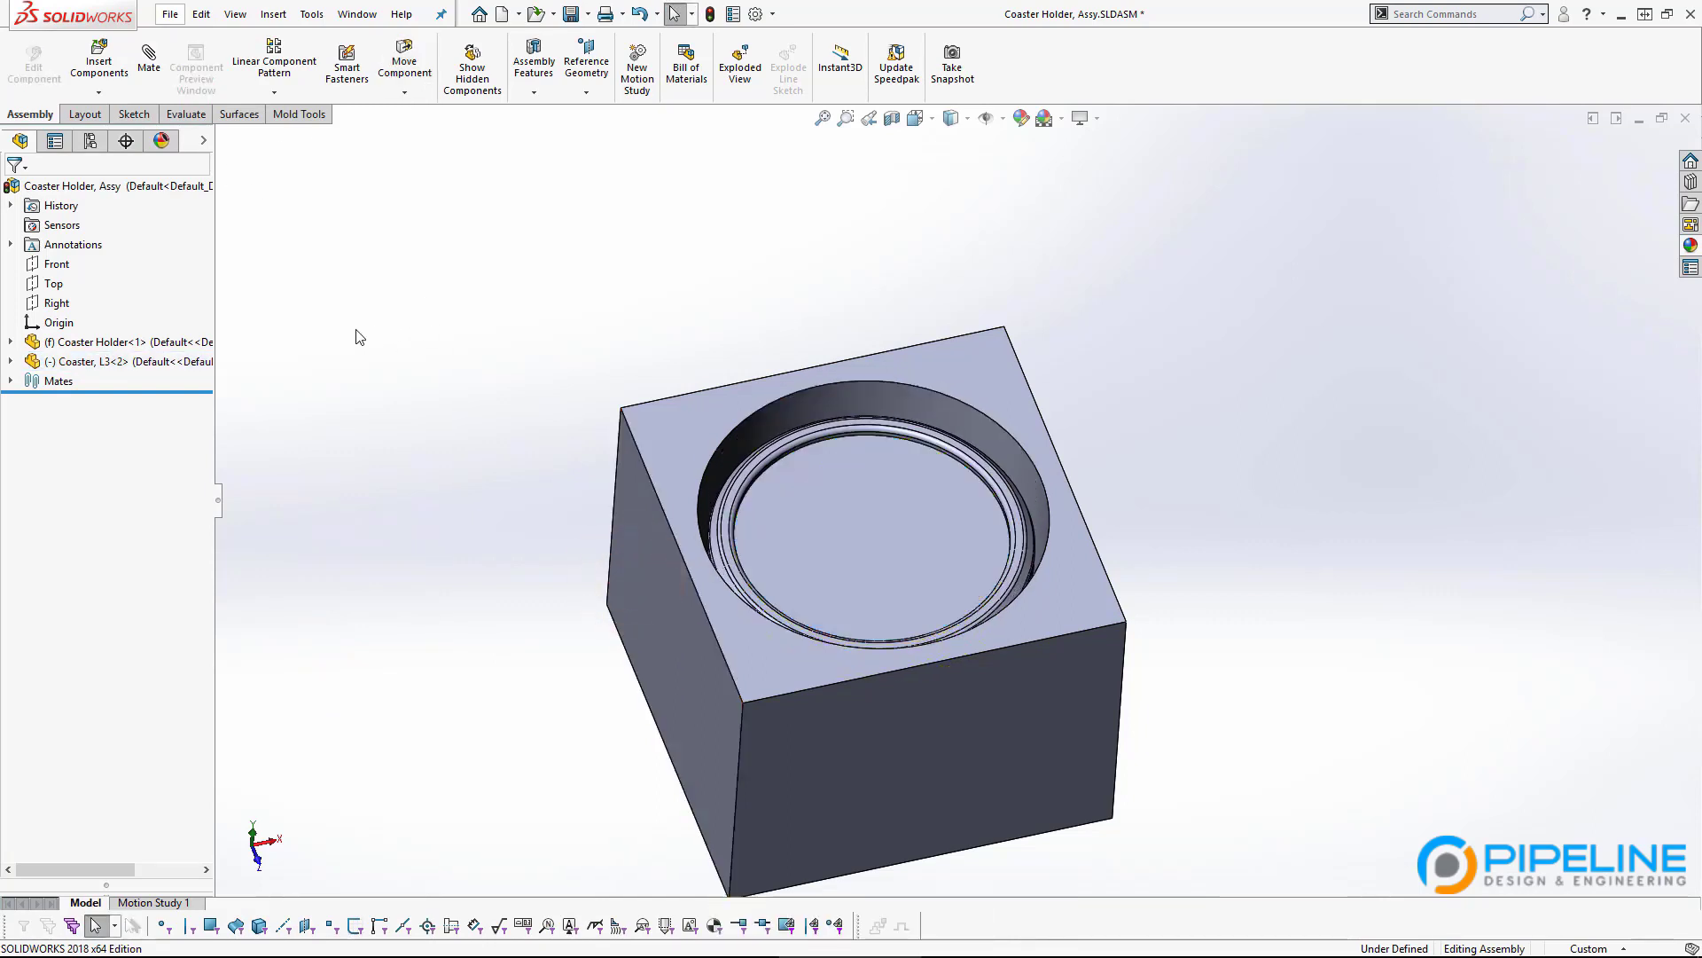
Add a coincident mate between the floor of the holder's bore and the underside of the coaster, viewing the holder from below.
click(148, 56)
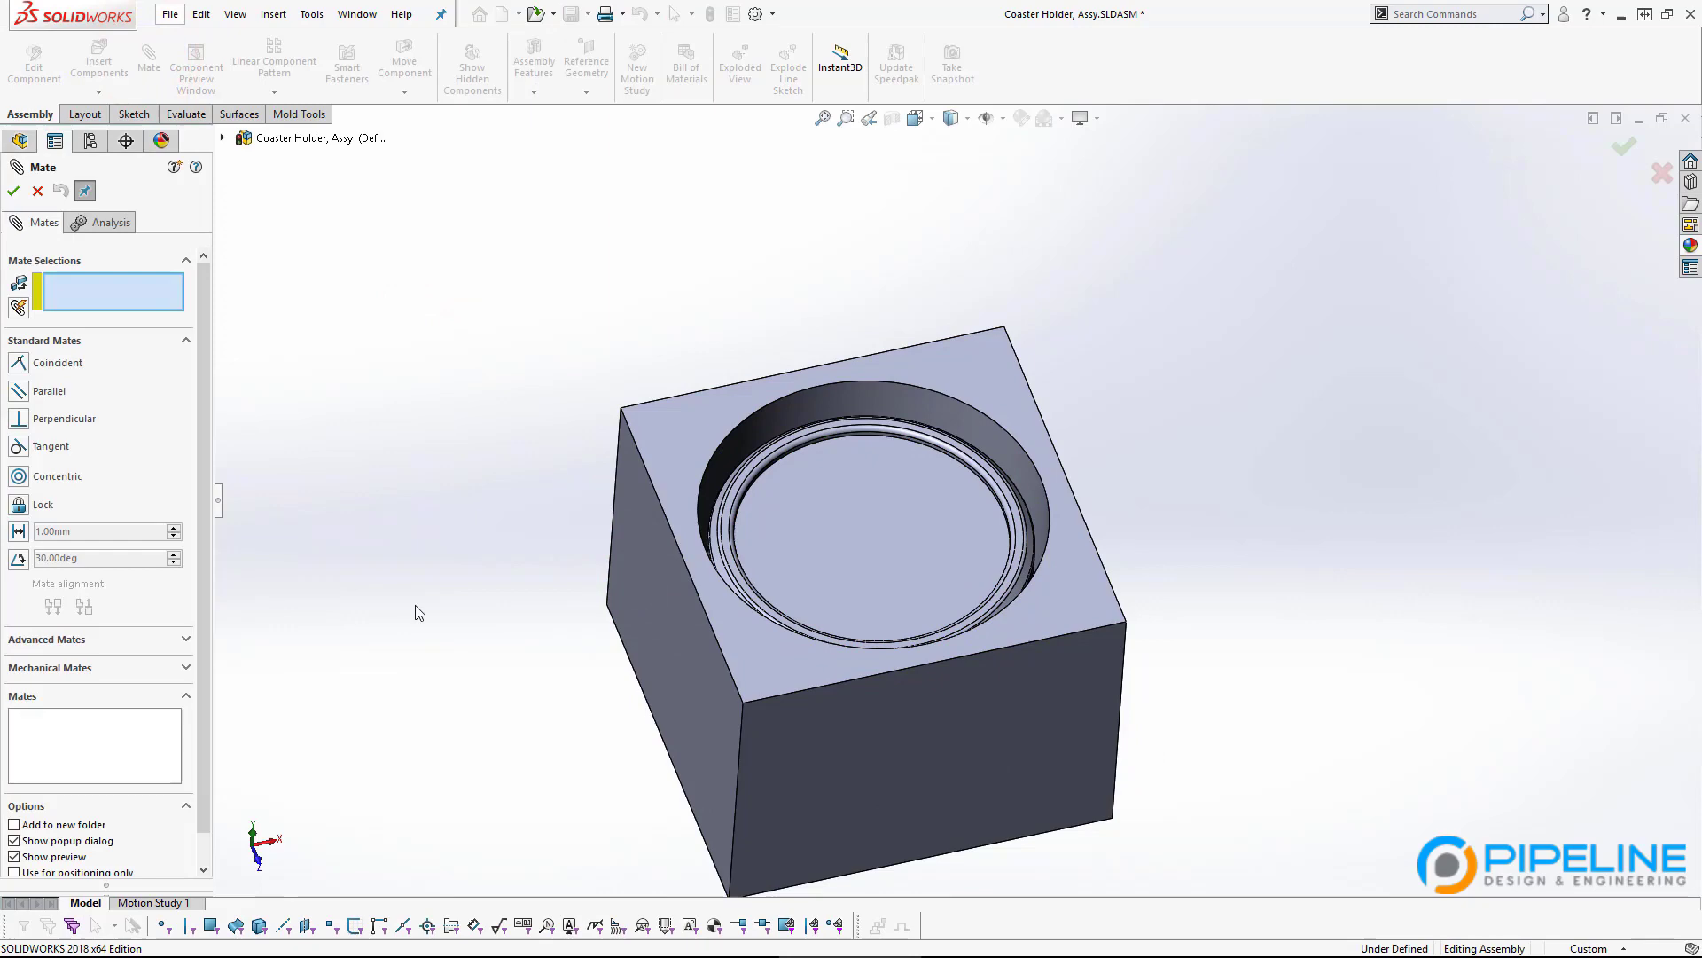
middle_click(896, 457)
scroll(1011, 568, down, 3)
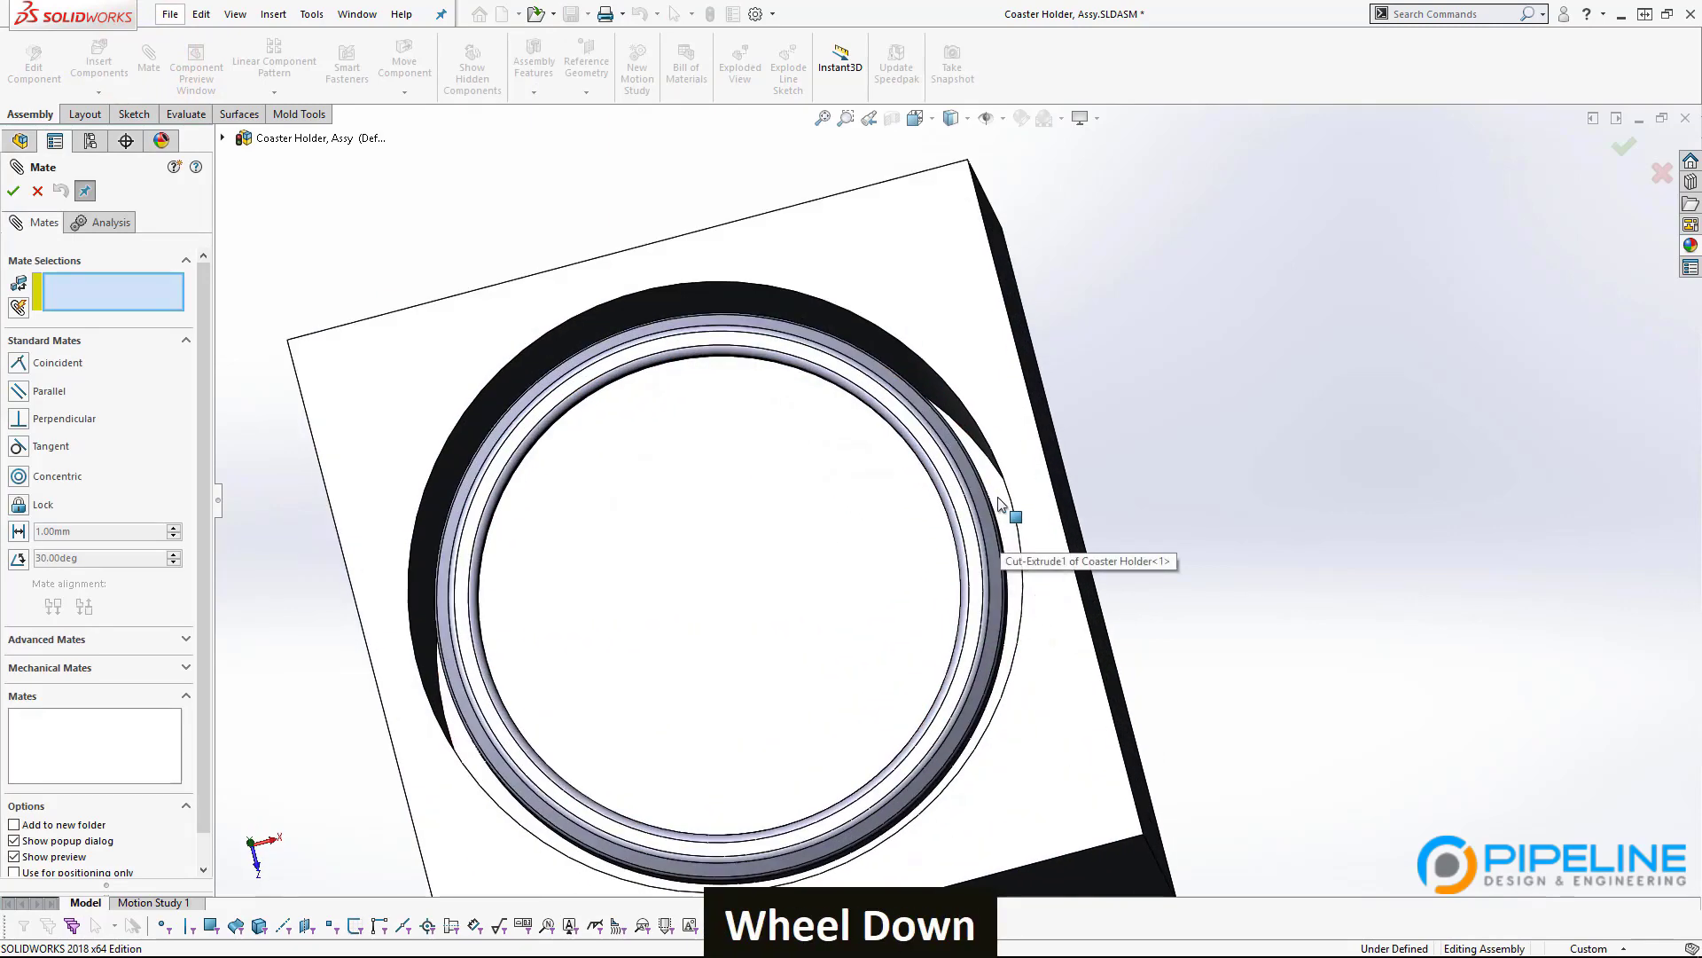
click(1006, 510)
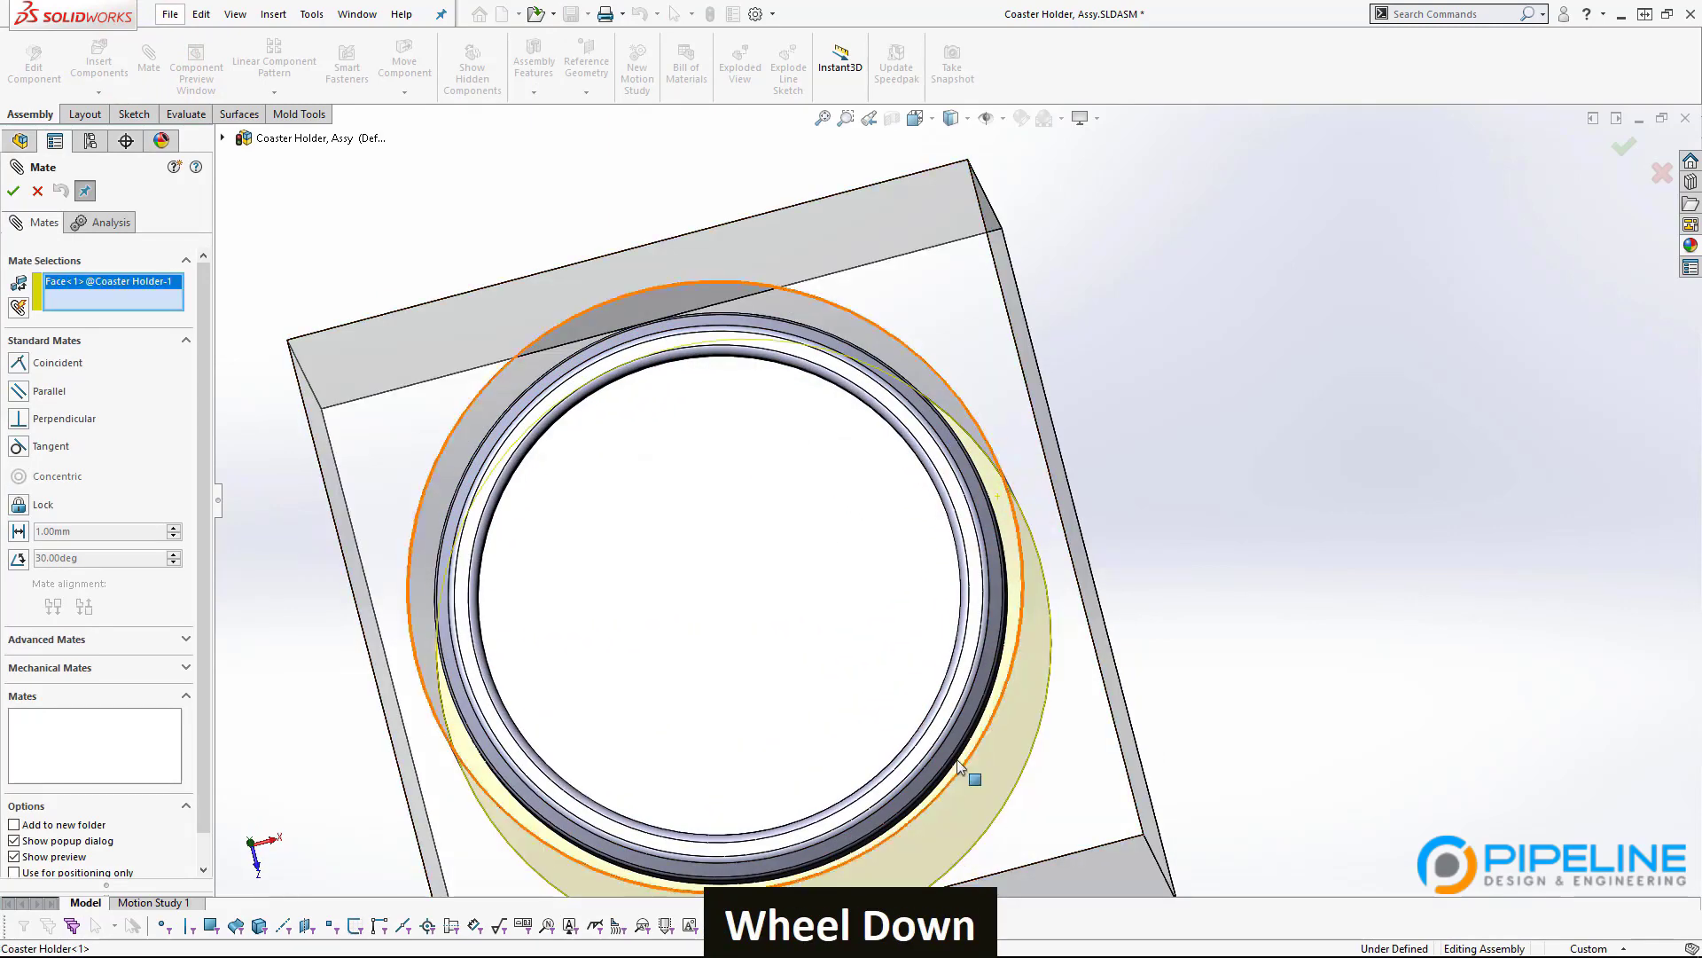
scroll(989, 736, up, 5)
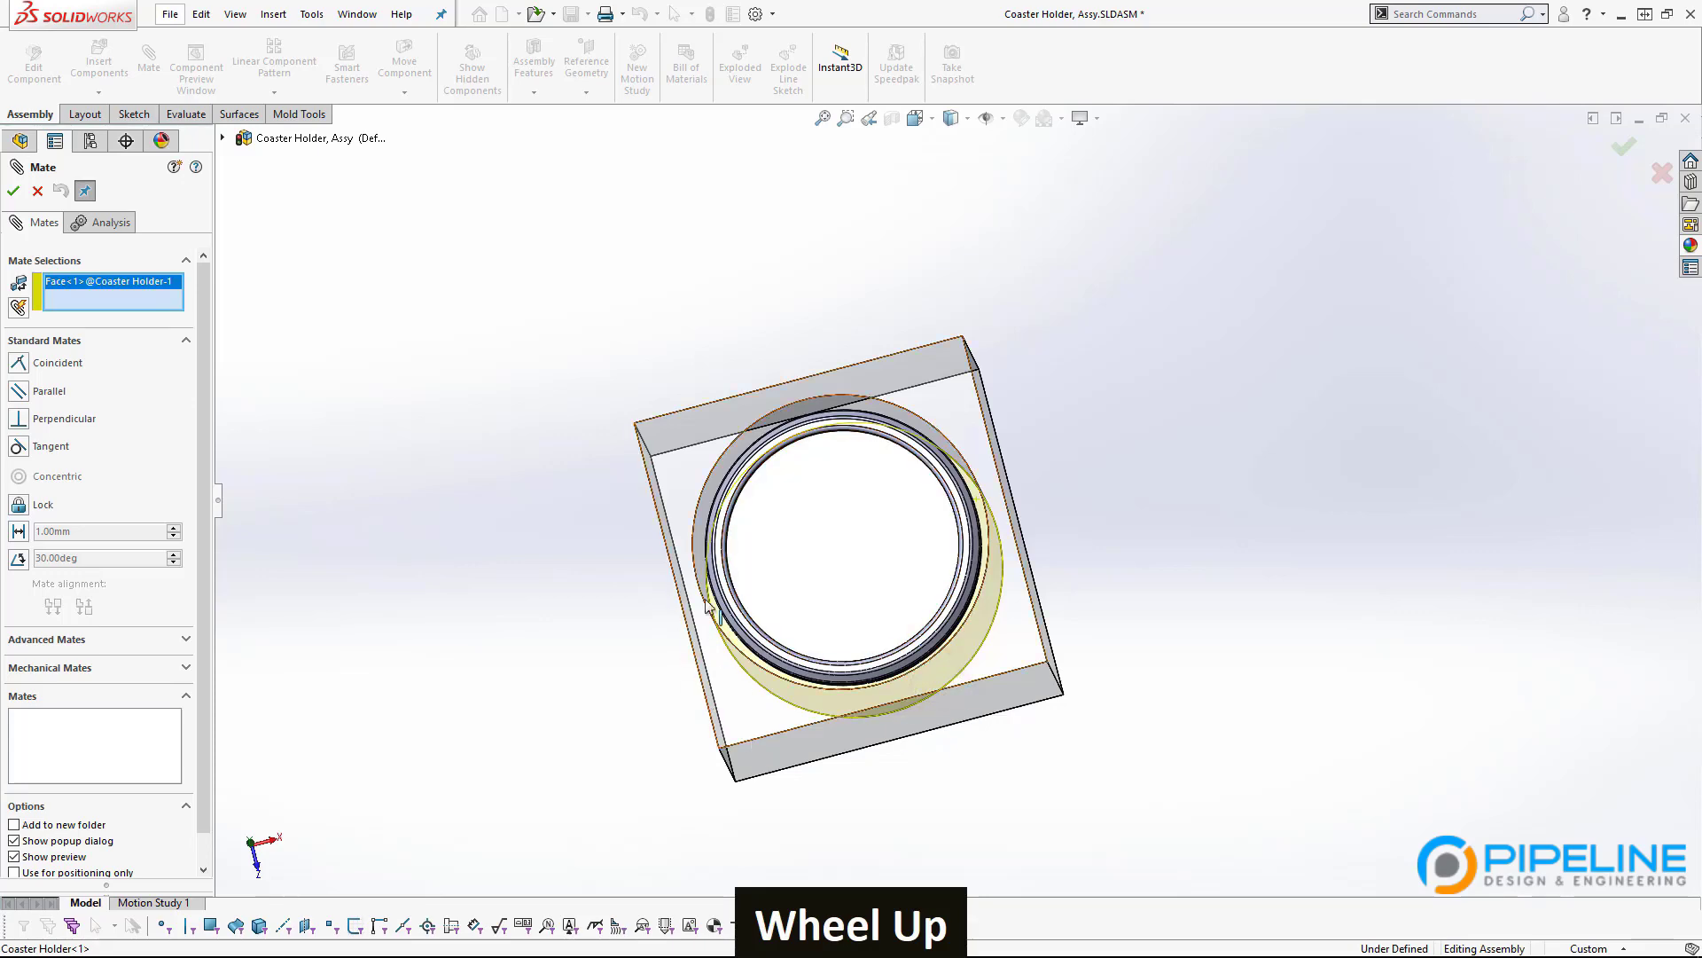
middle_drag(791, 733, 754, 168)
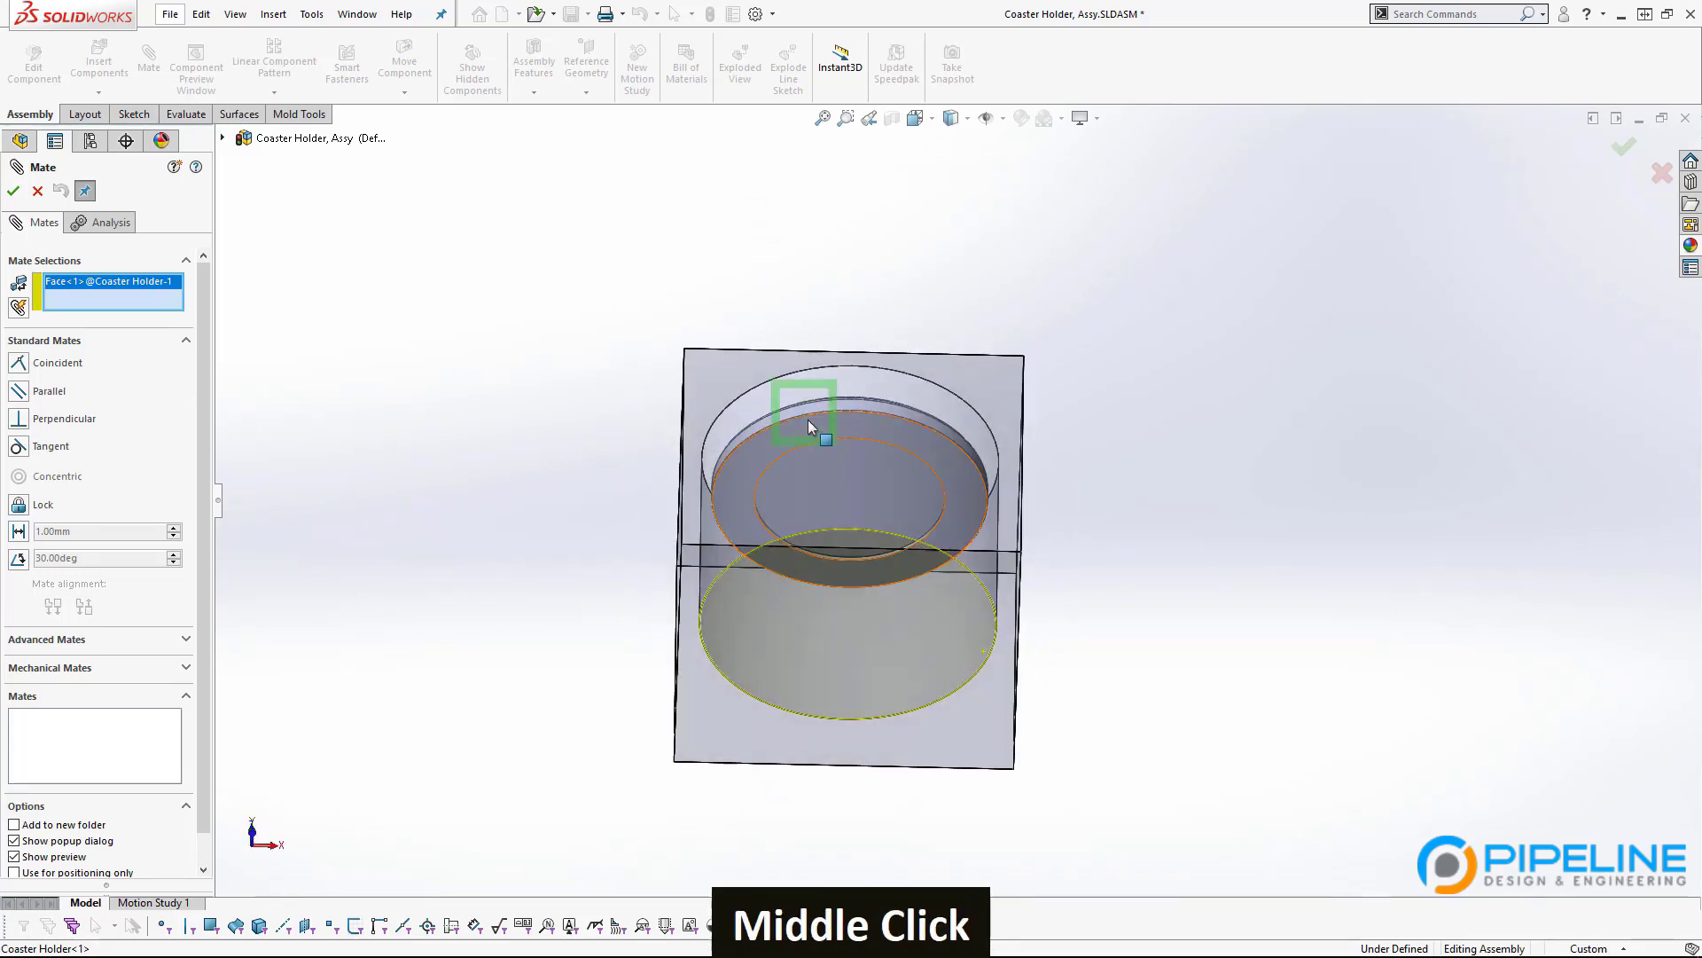
middle_drag(817, 424, 895, 439)
scroll(925, 459, down, 3)
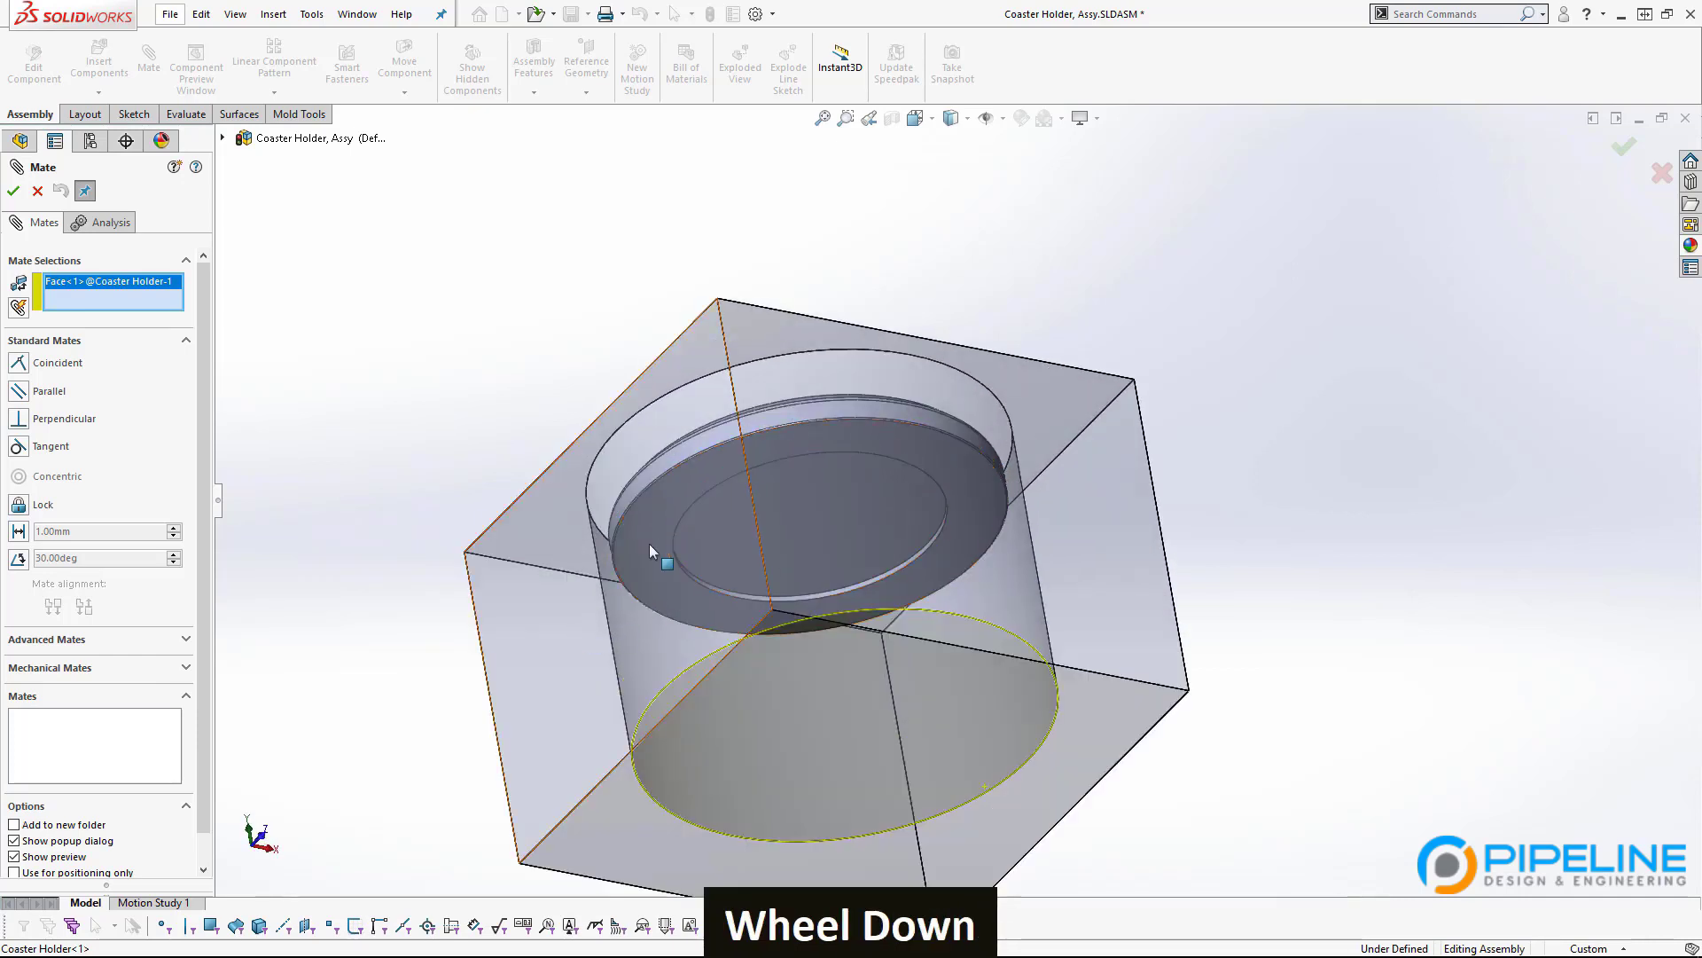
click(945, 464)
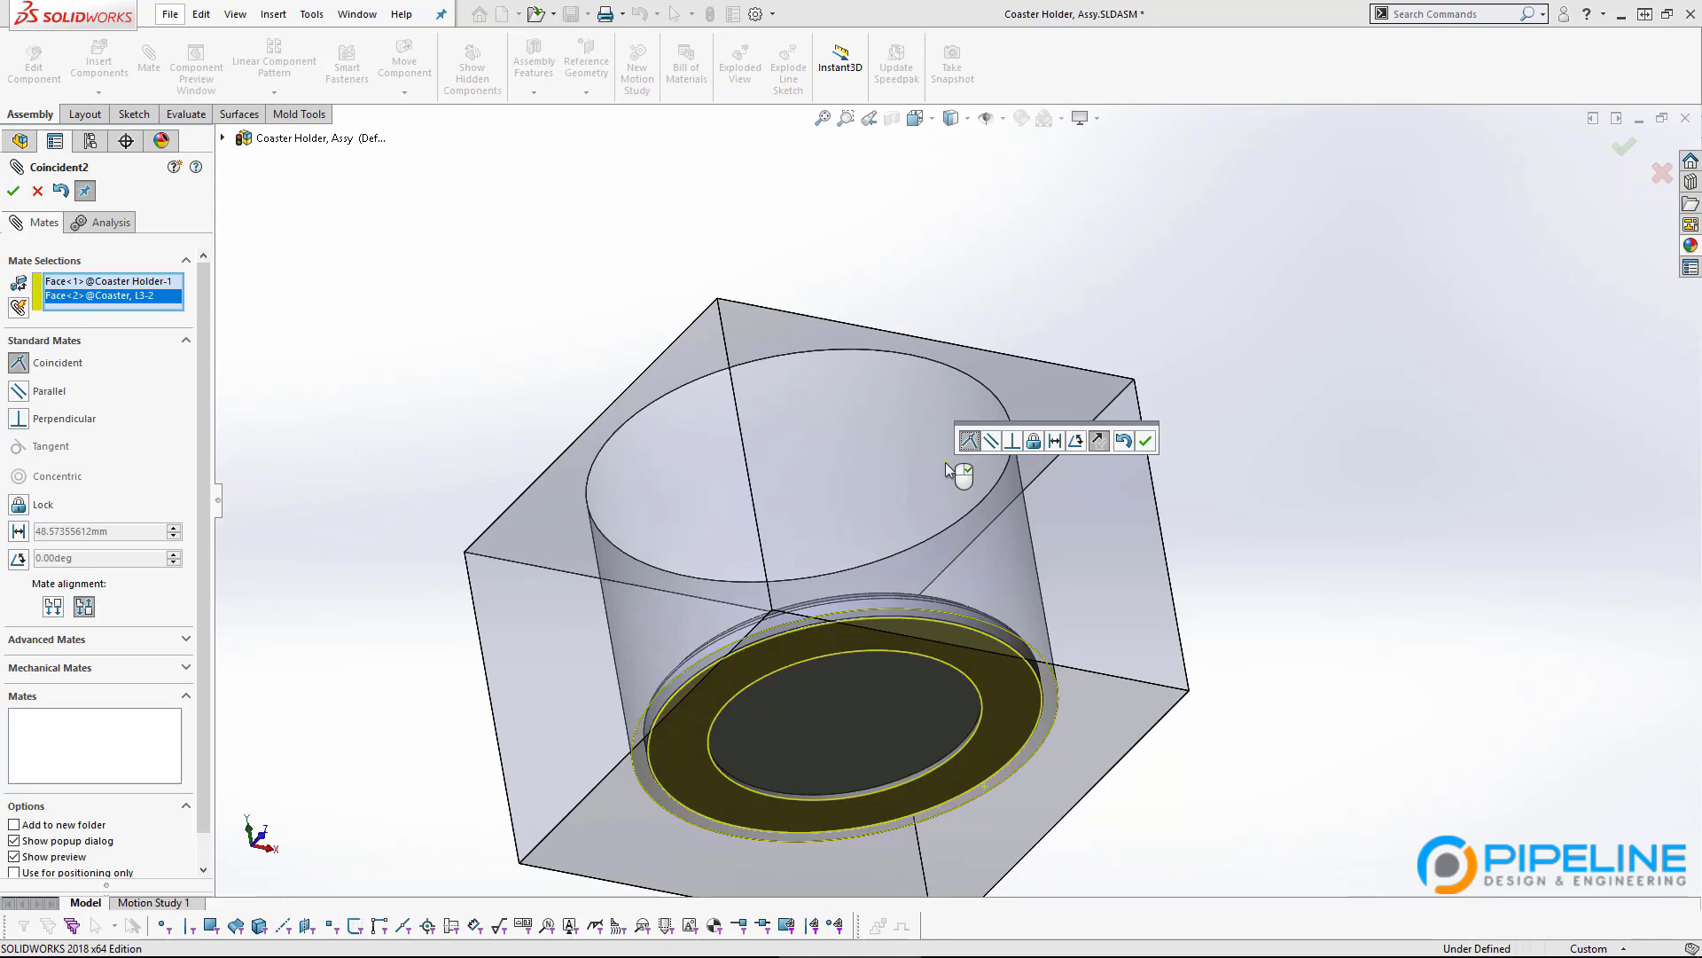
click(1145, 440)
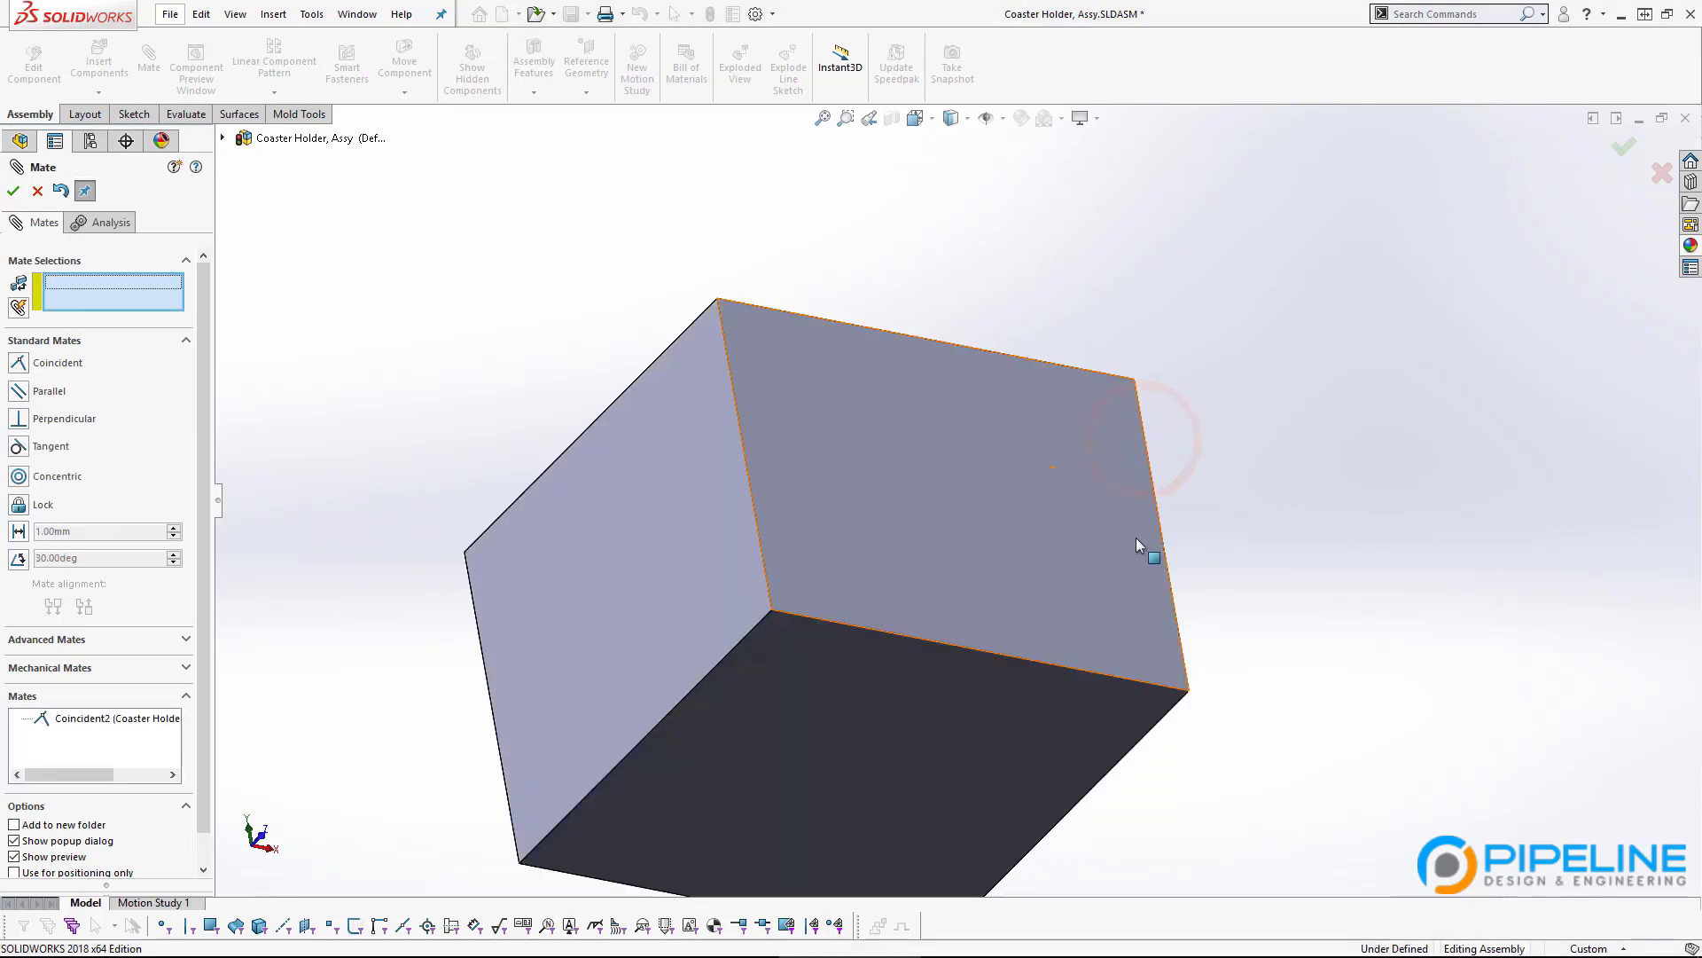
Inspect the coaster on the bore floor, undo the coincident mate, and return to an angled view from above.
middle_drag(1020, 370, 1046, 691)
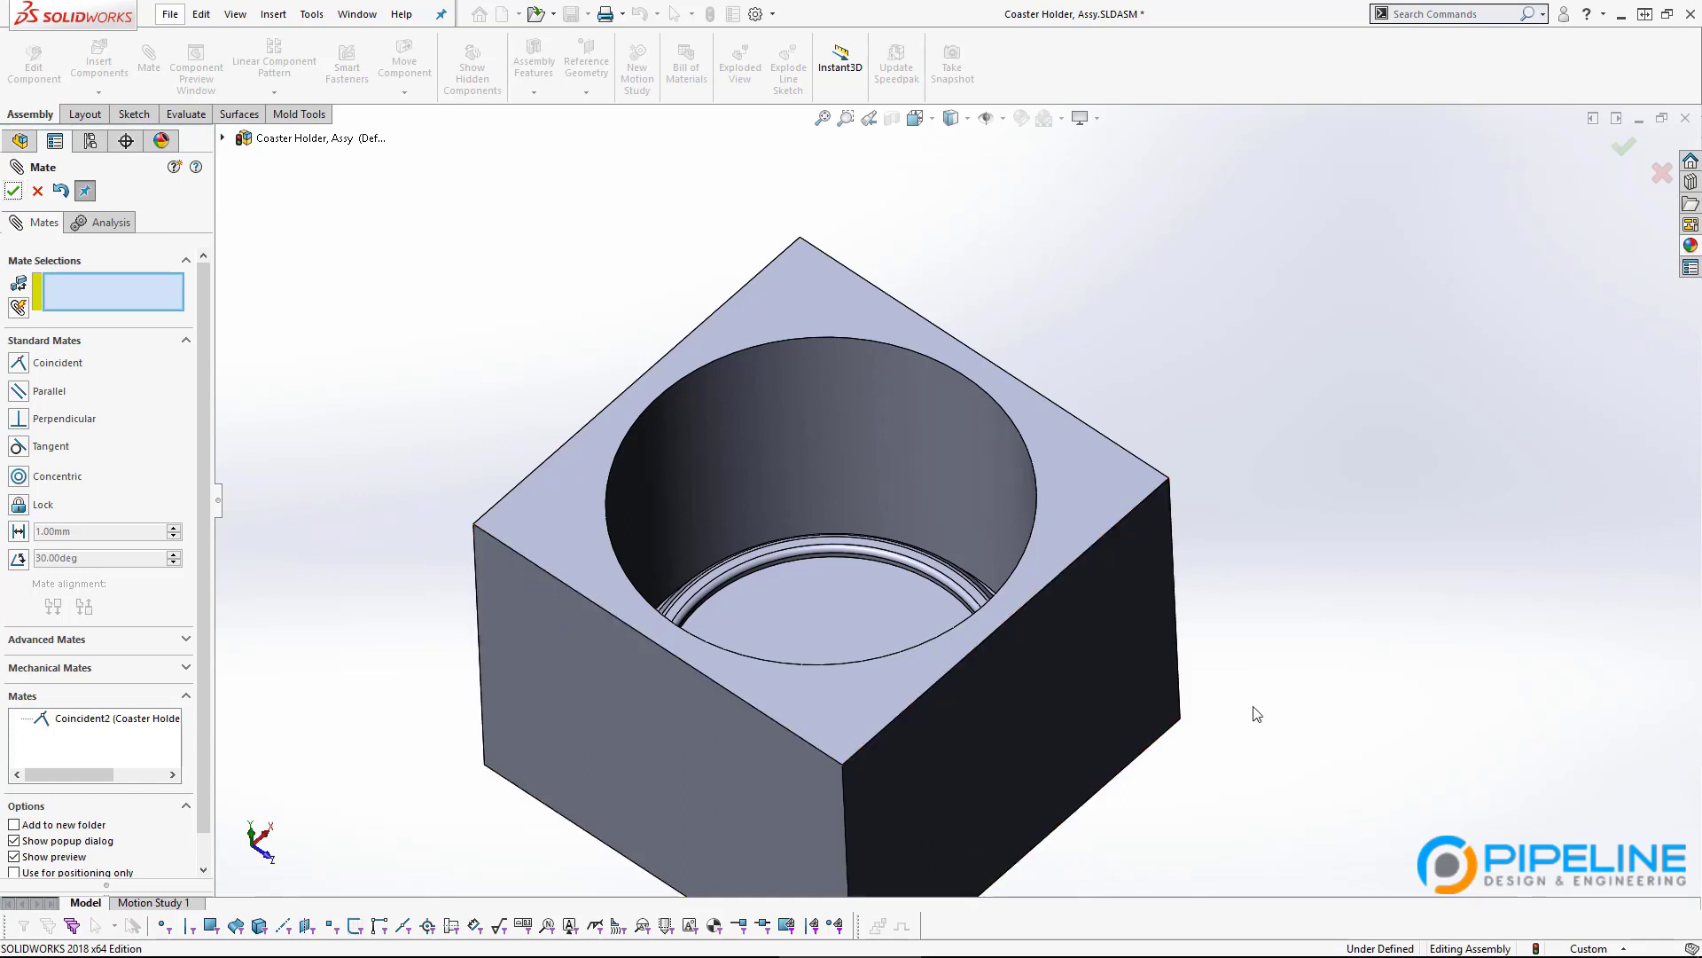
scroll(1254, 715, up, 2)
middle_drag(968, 770, 940, 619)
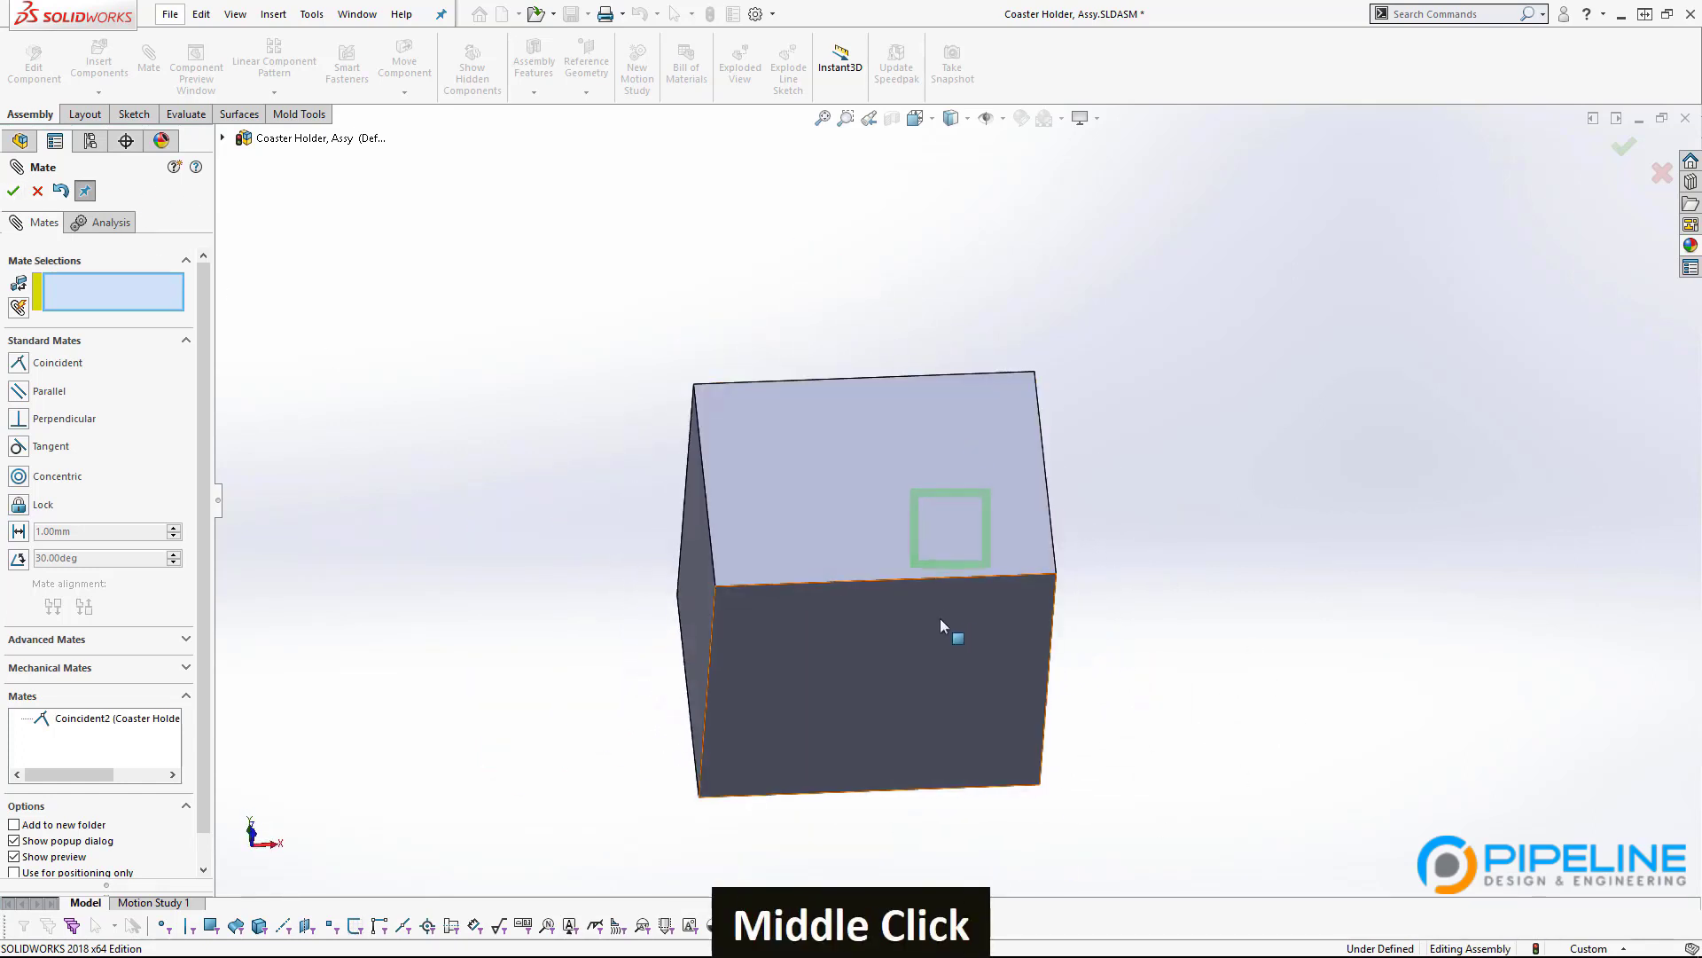
click(60, 191)
middle_drag(901, 190, 919, 518)
ctrl+middle_drag(1095, 608, 1105, 497)
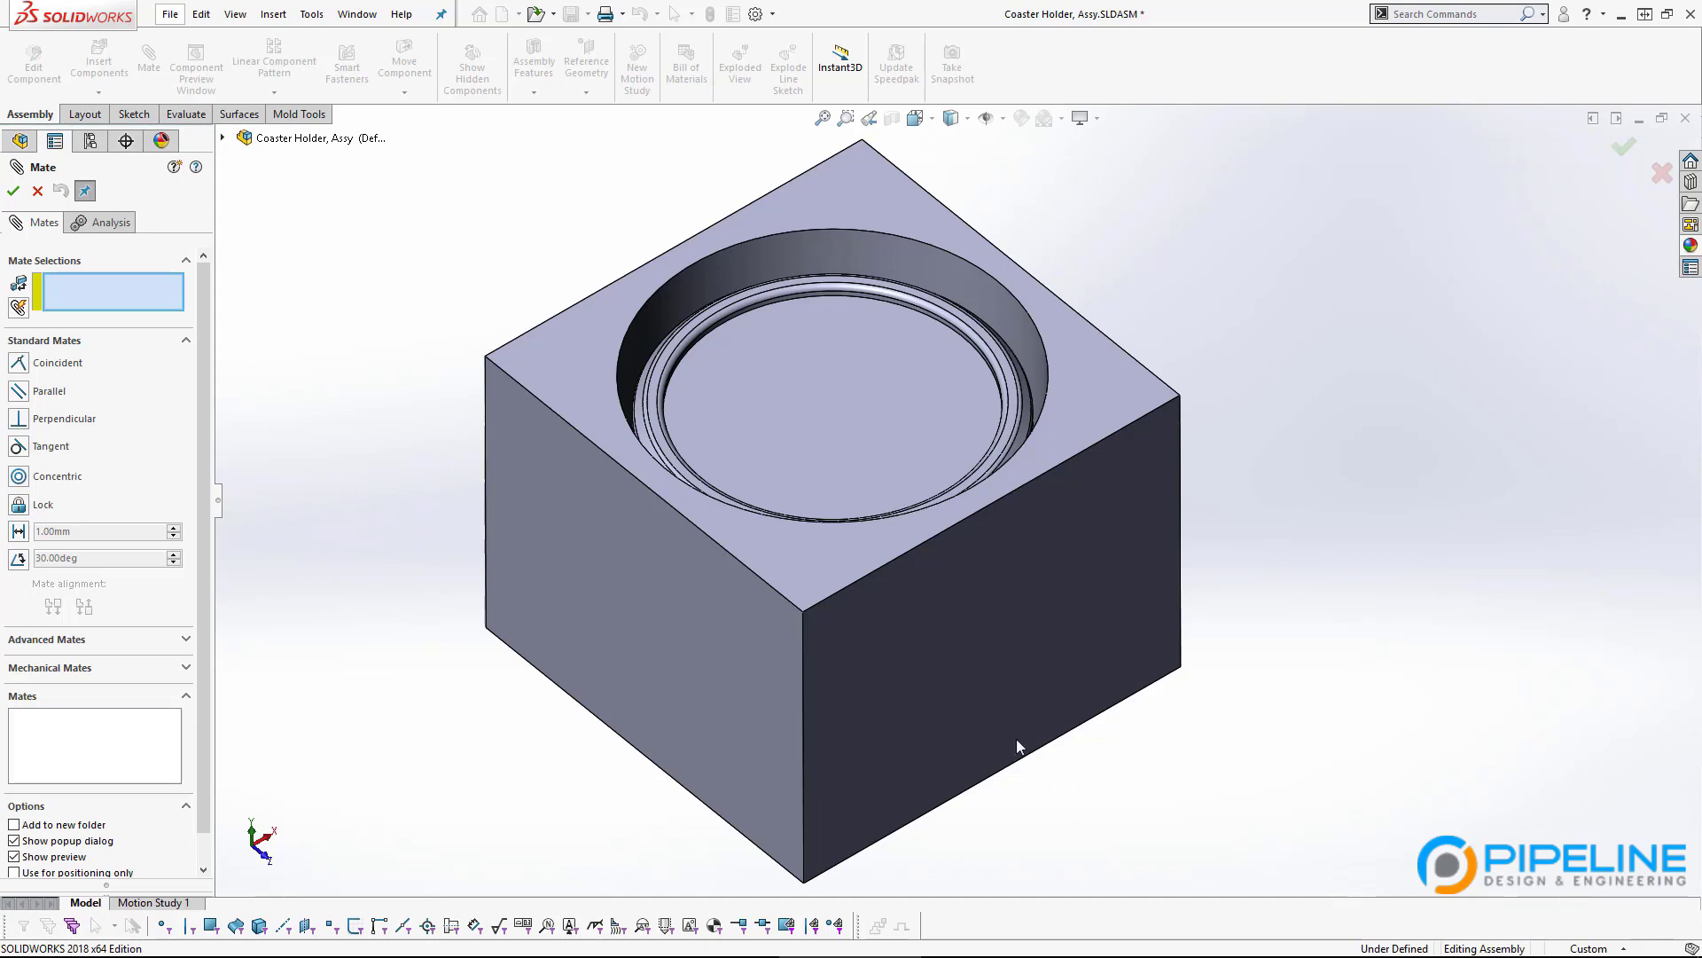
Pick the hidden floor face of the holder's bore through its outer side with Select Other, and clear the mate selection.
right_click(931, 596)
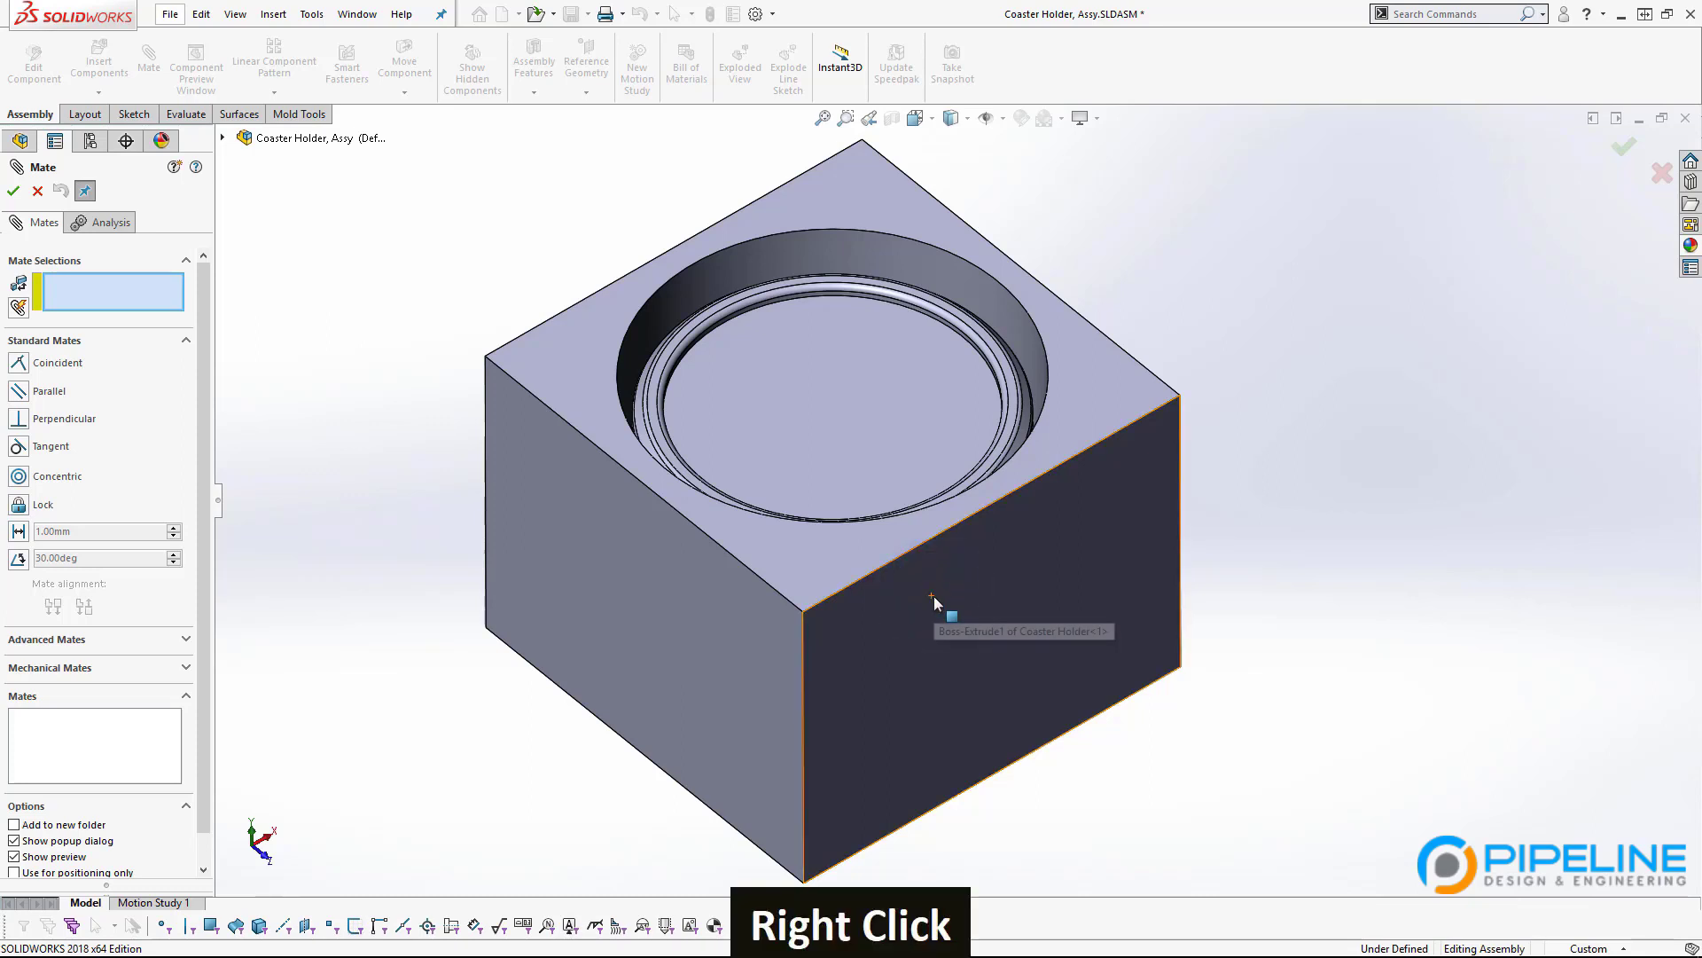
right_click(934, 596)
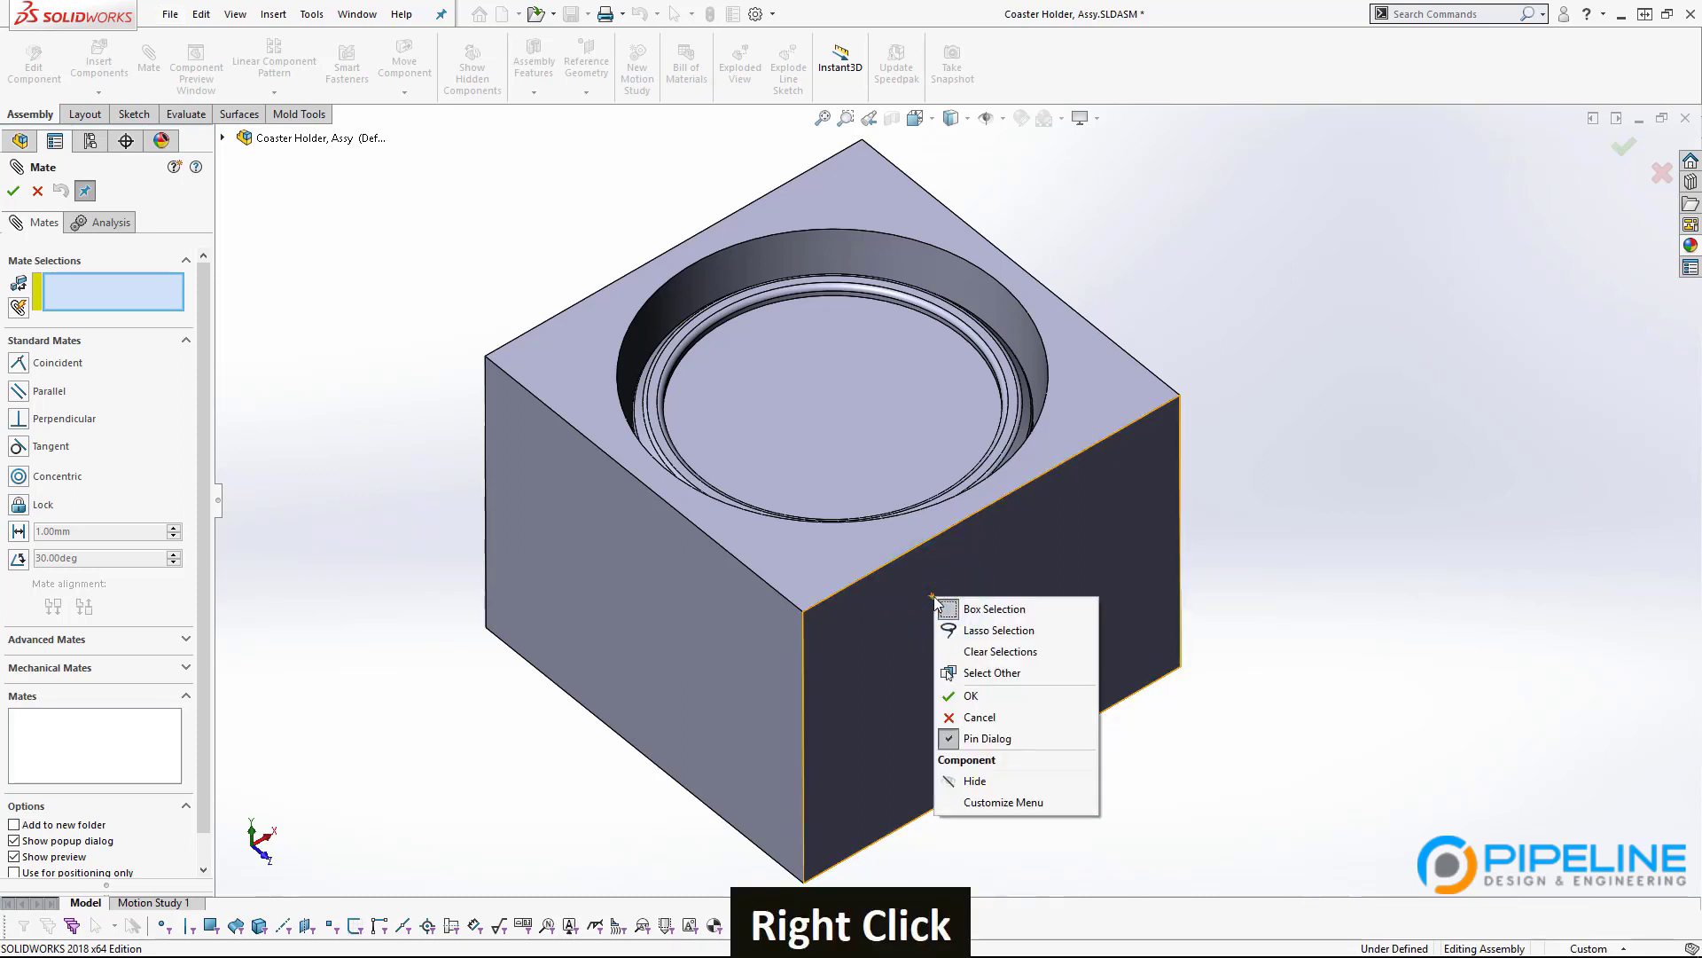
click(991, 679)
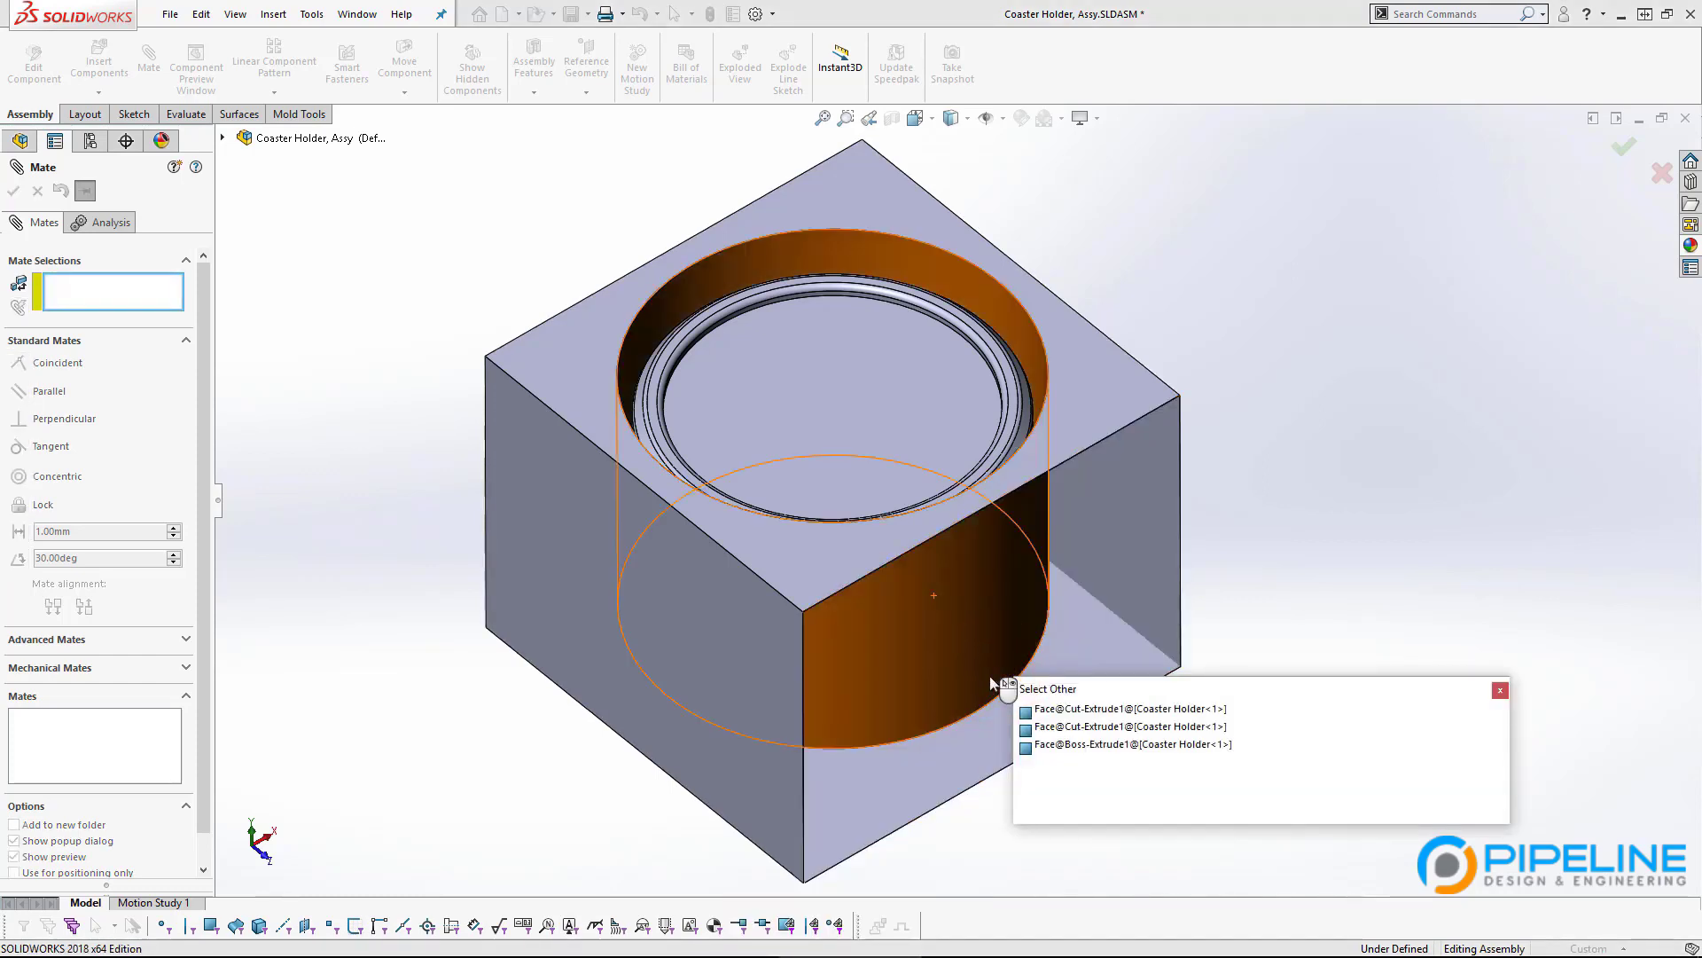
right_click(956, 630)
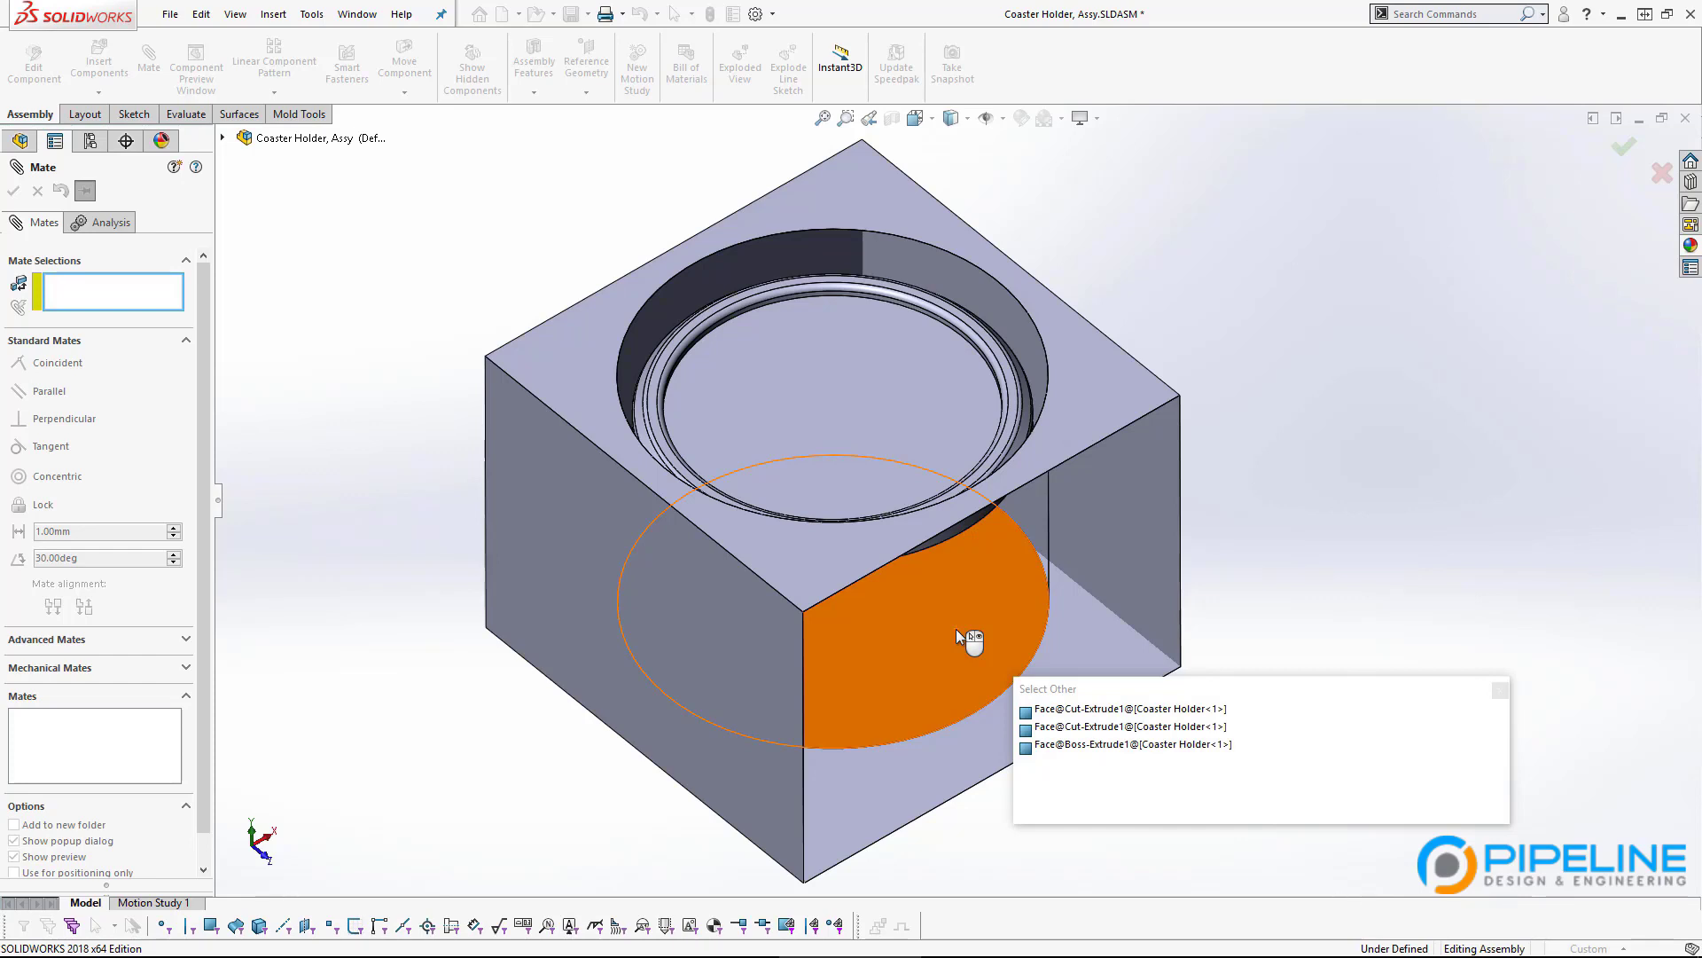
click(956, 630)
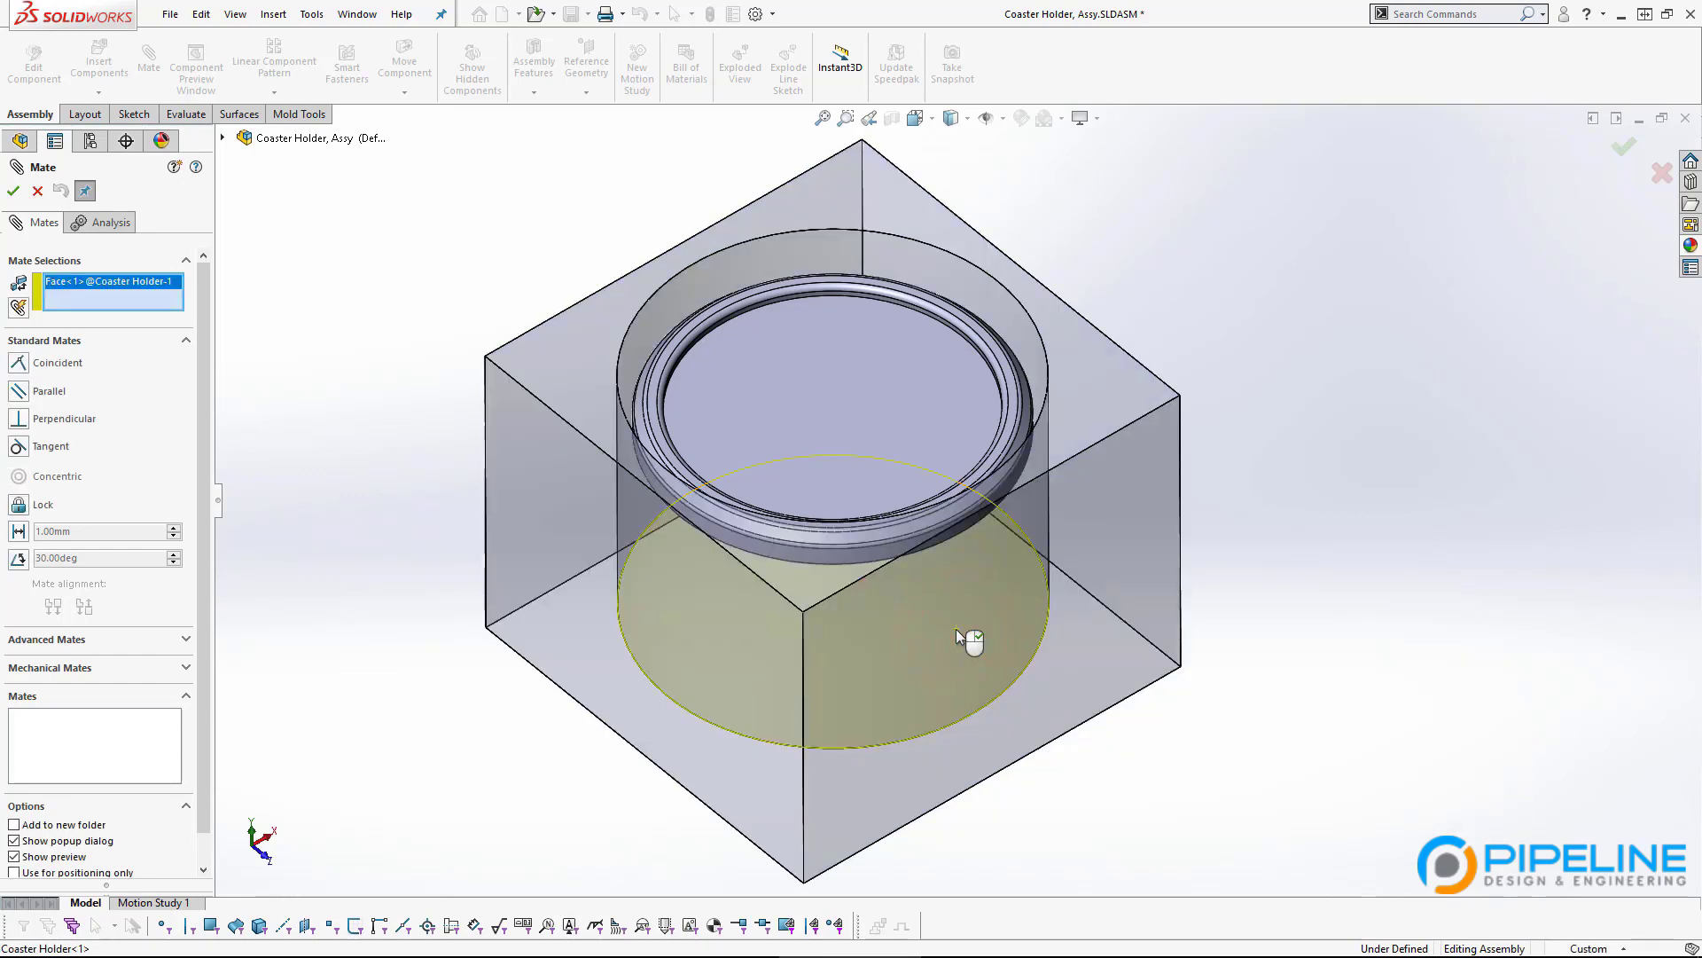
click(538, 771)
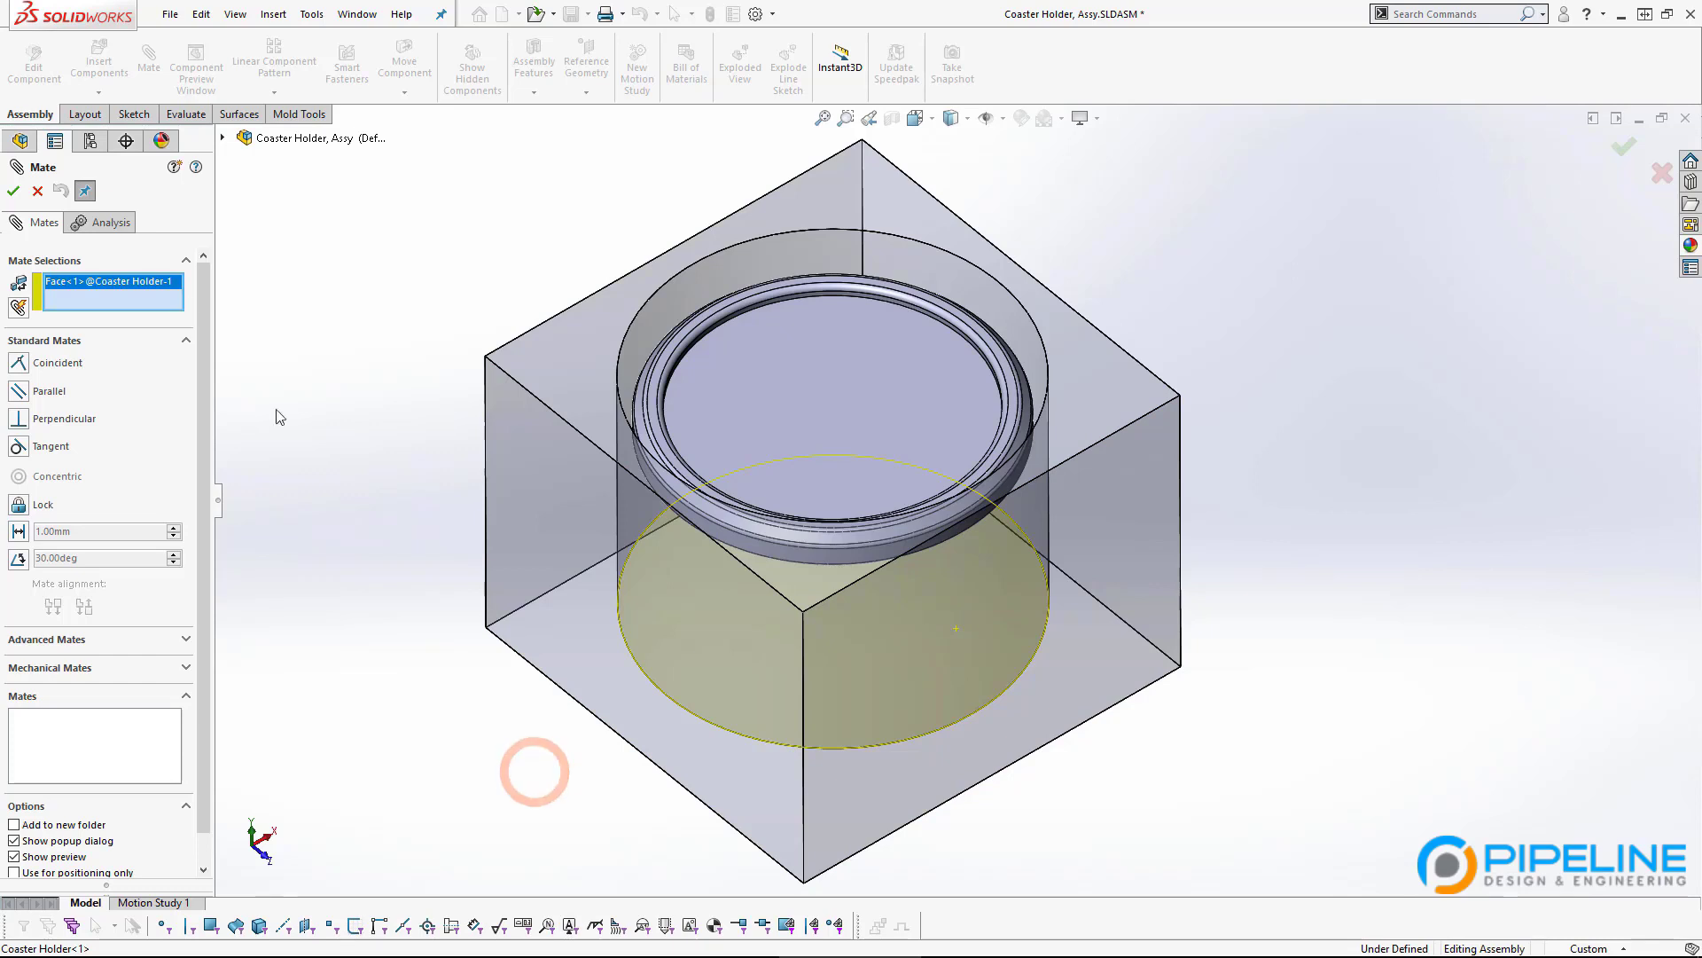
right_click(133, 284)
click(193, 294)
Pick the bore's hidden floor face as a mate reference again with Select Other, and cancel the mate.
right_click(974, 587)
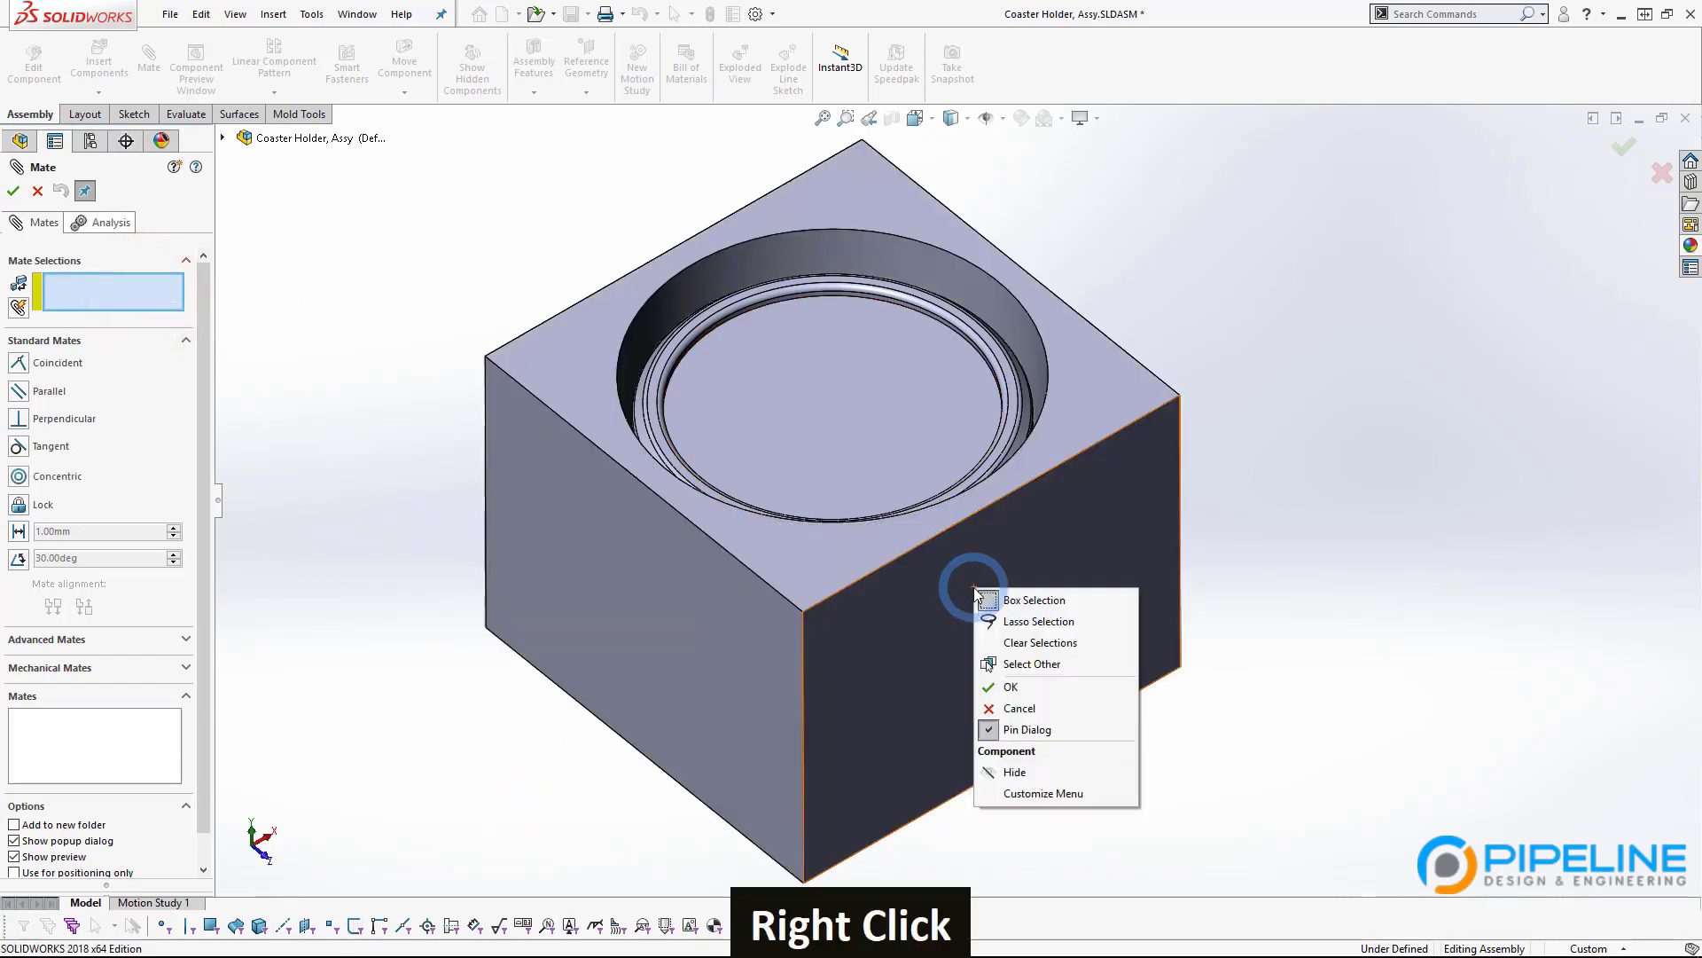
click(1028, 665)
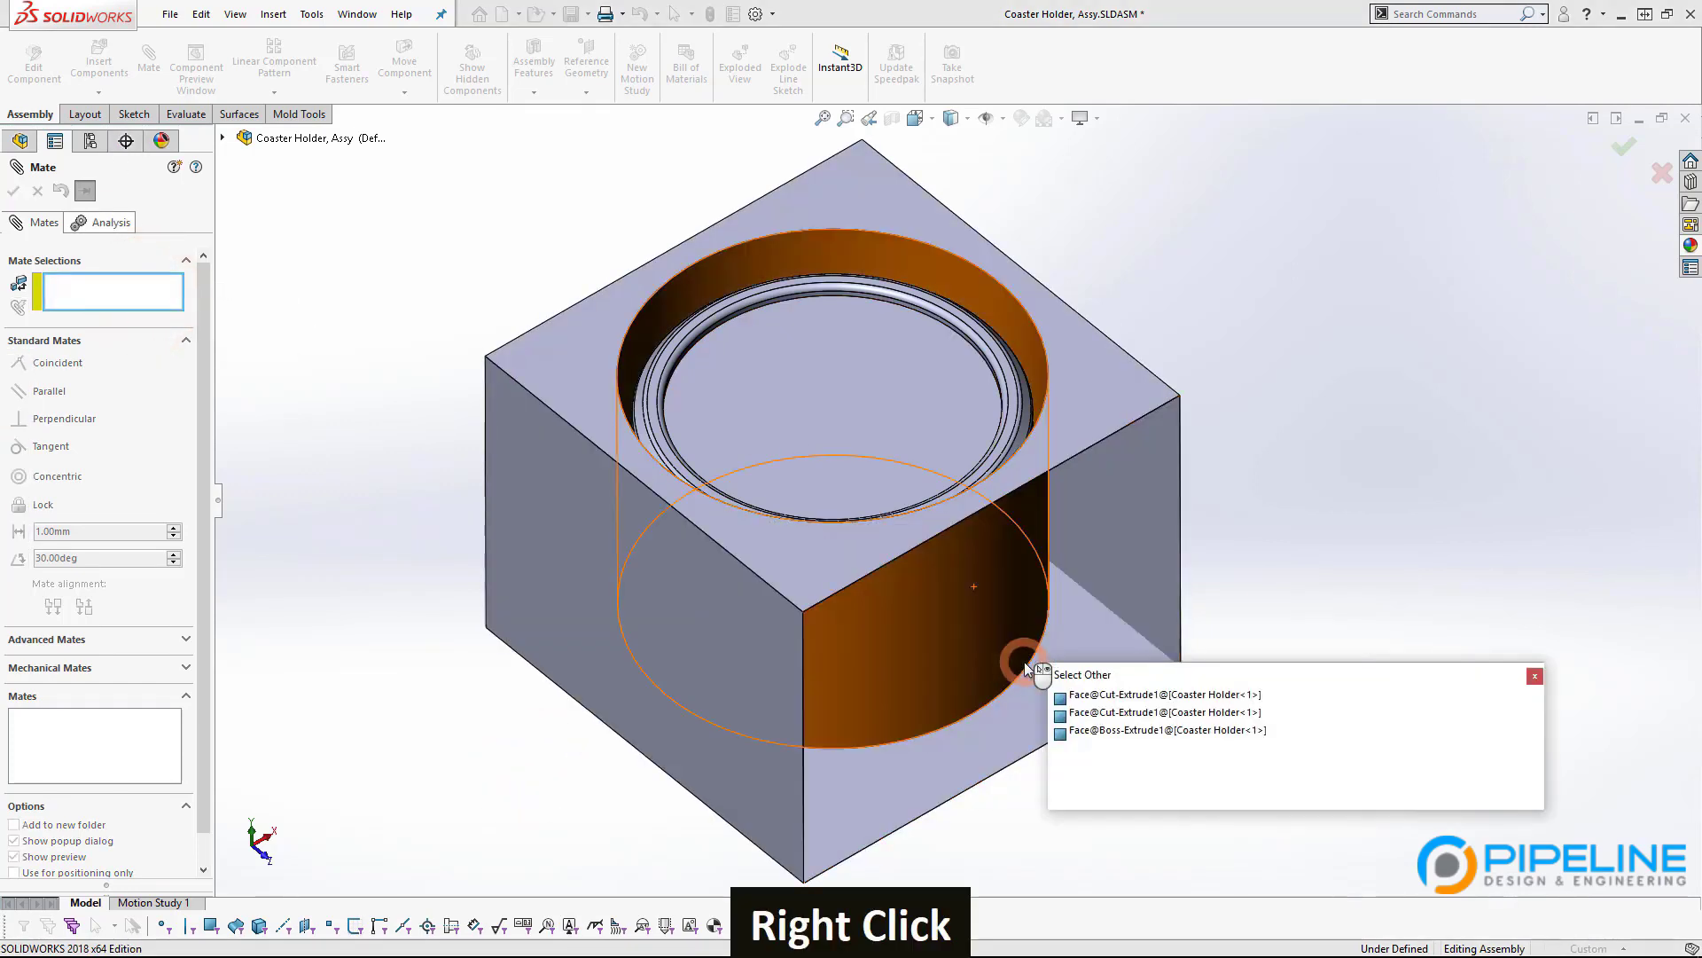
right_click(994, 600)
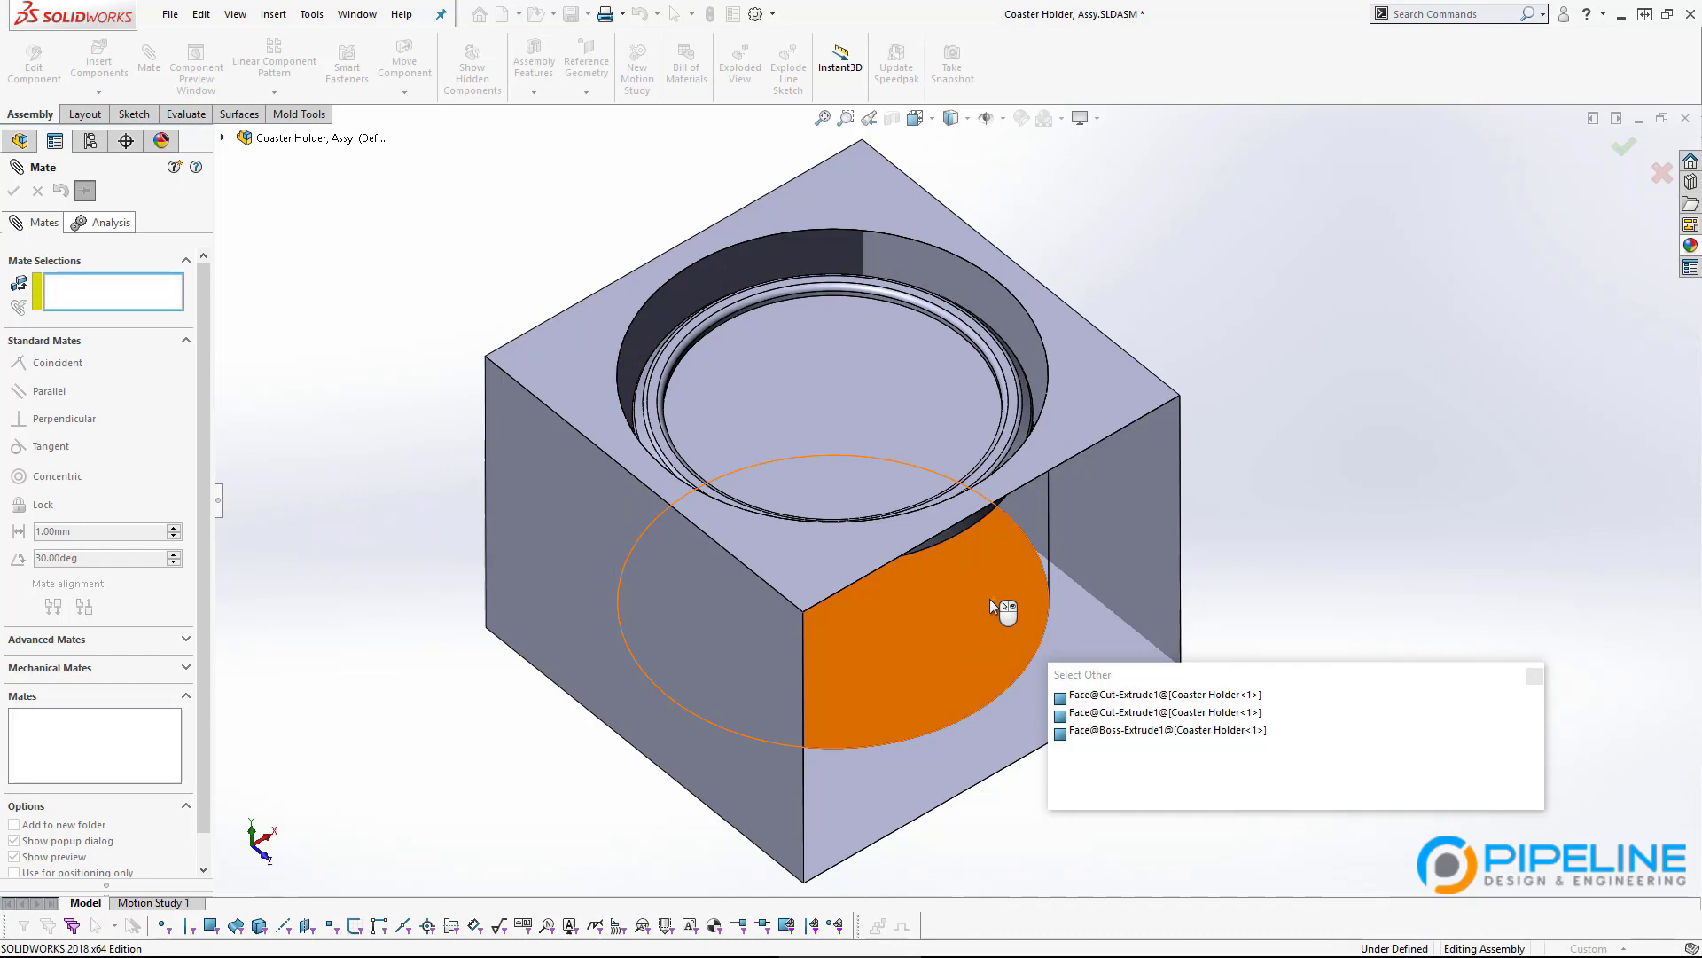
click(989, 598)
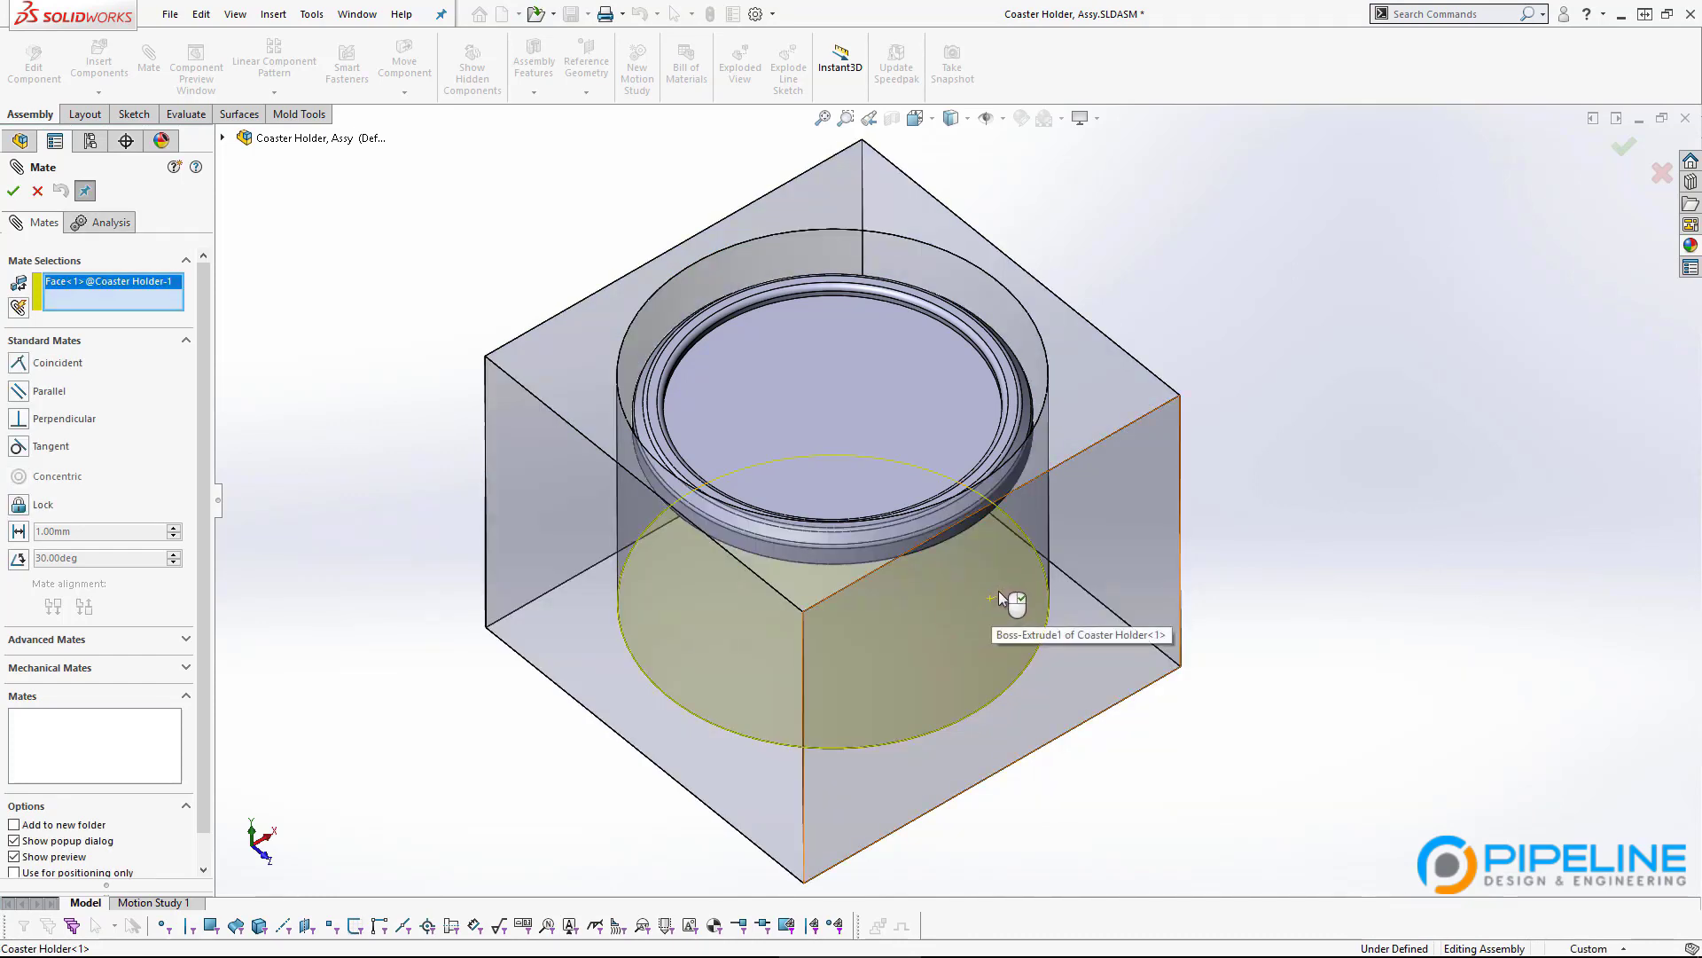
click(33, 193)
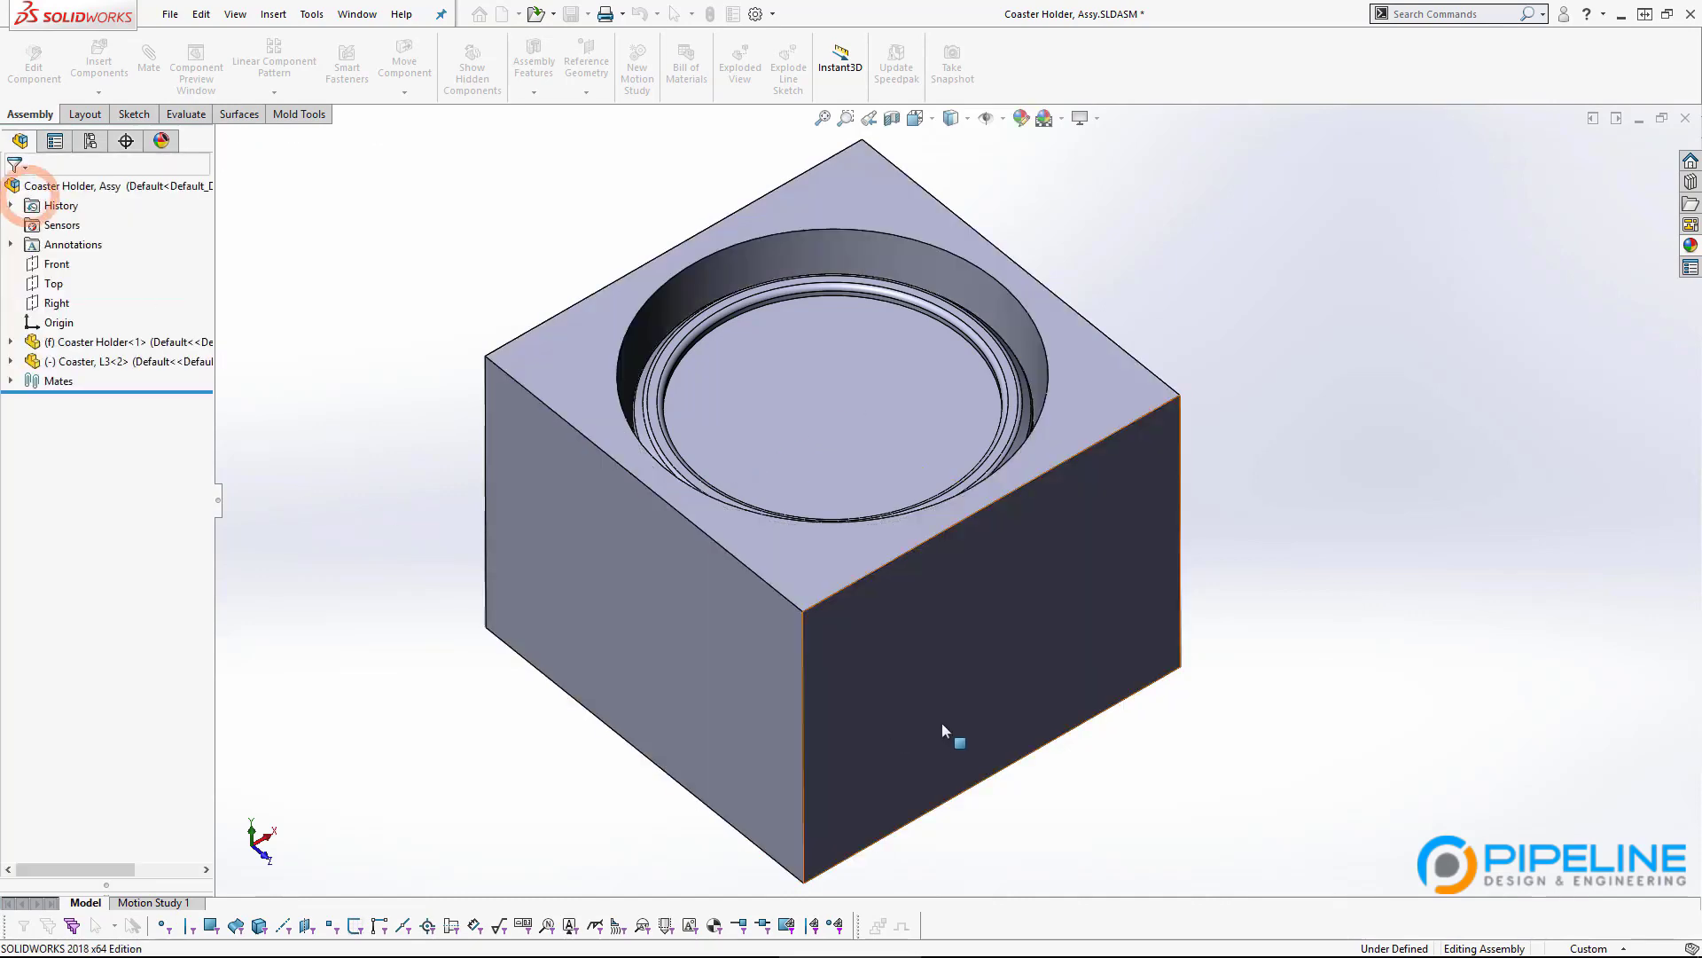
With no command active, preselect the floor face of the holder's bore through the outer side using Select Other.
right_click(882, 642)
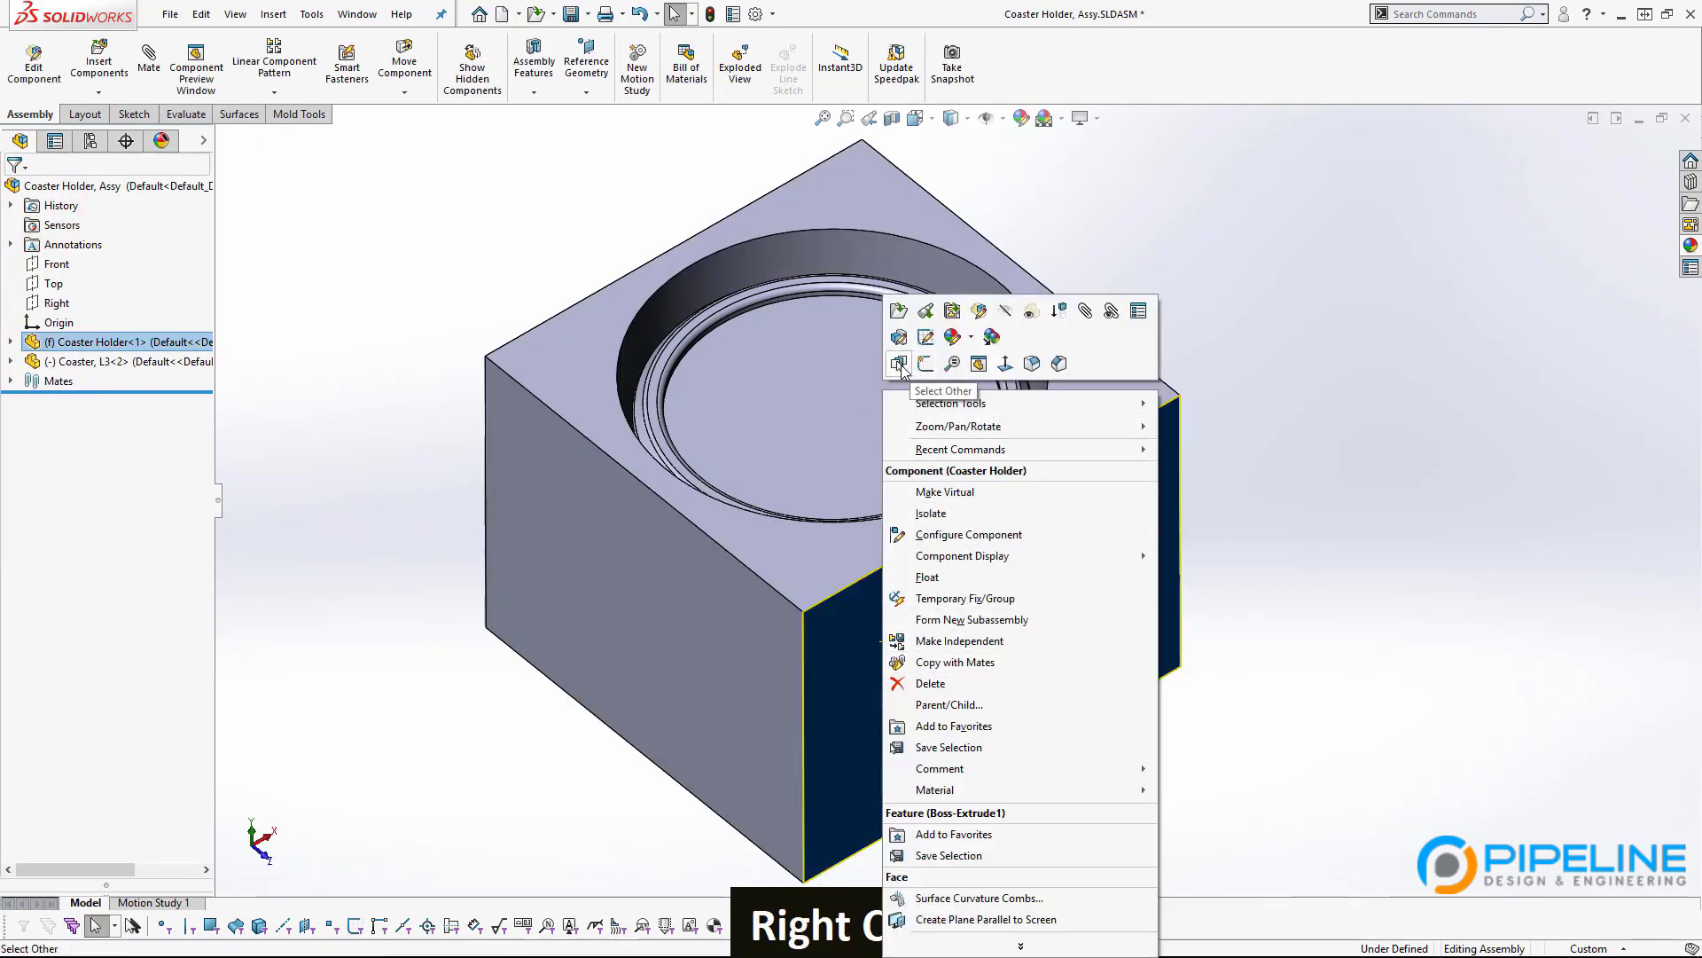
click(901, 365)
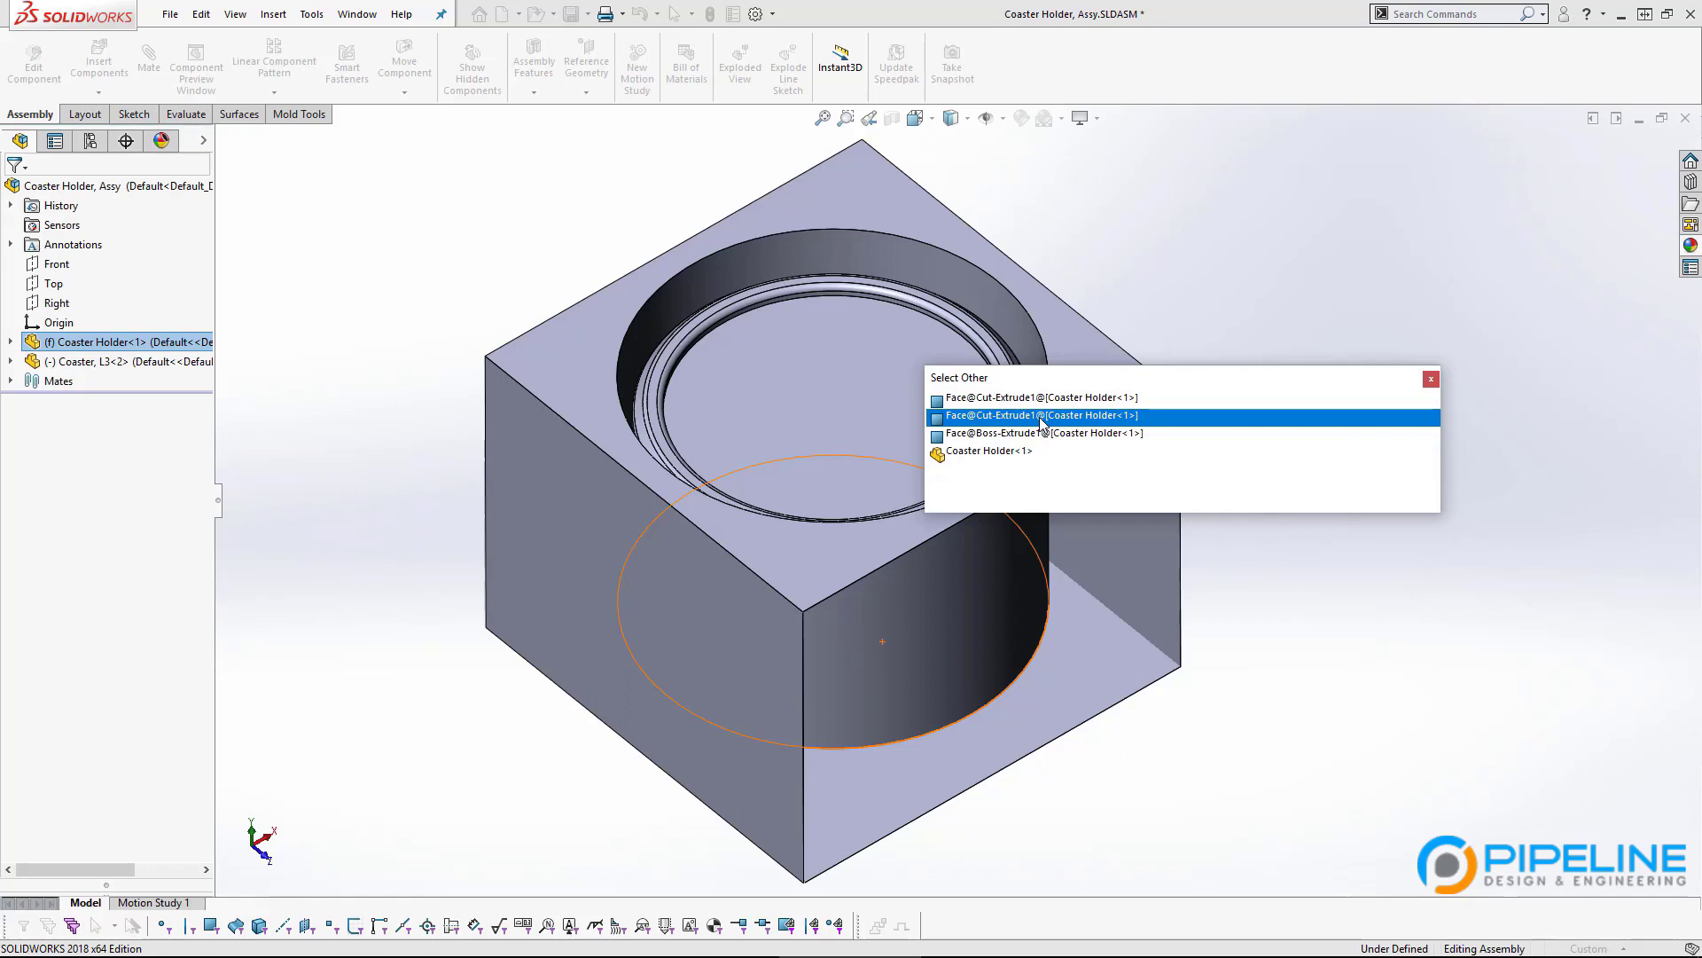
click(950, 420)
middle_click(754, 762)
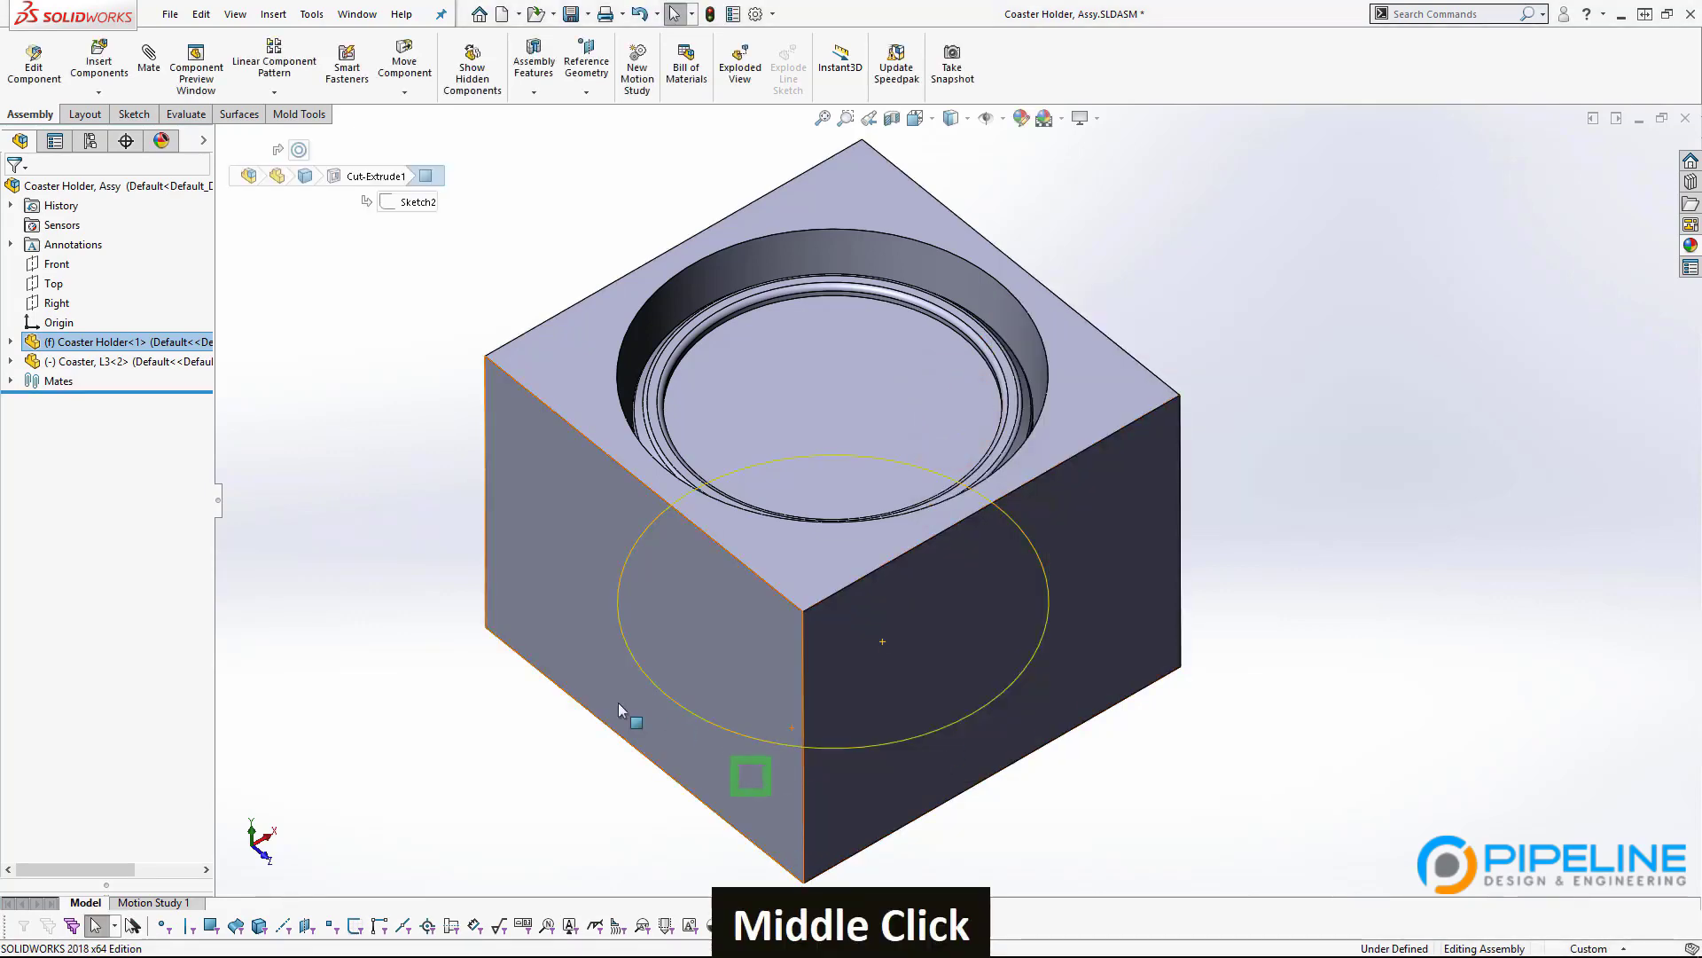
middle_drag(619, 703, 550, 779)
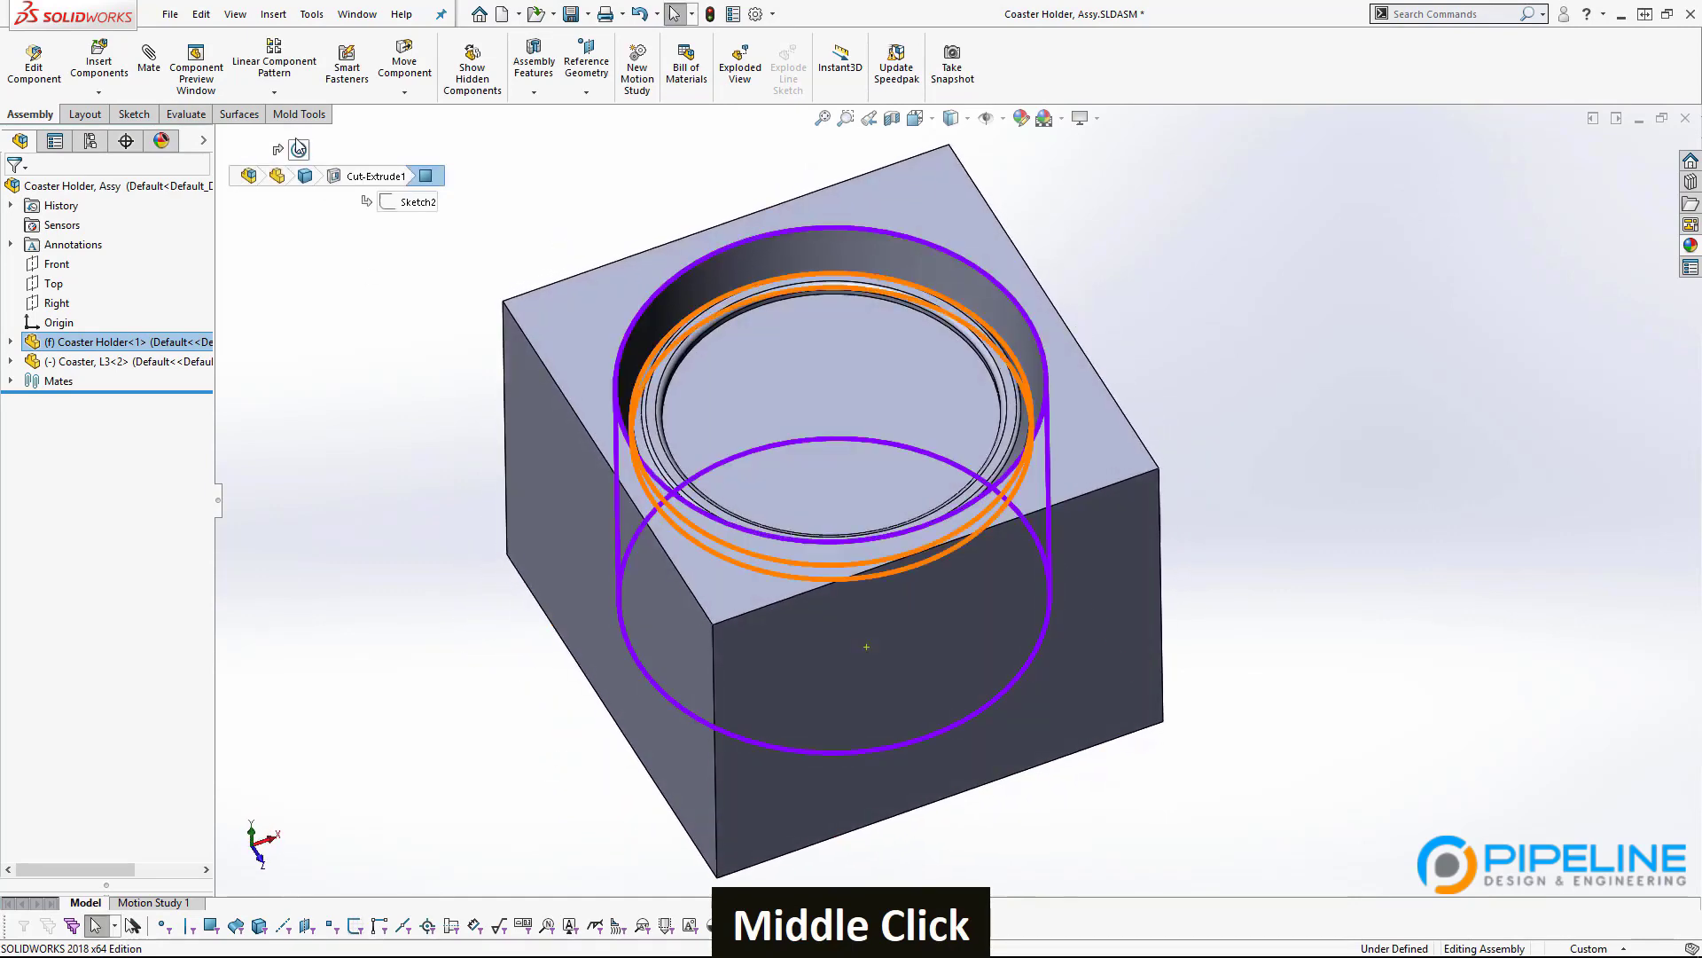
Start a mate with the preselected bore floor, view it through the transparent holder, and cancel the mate.
click(148, 58)
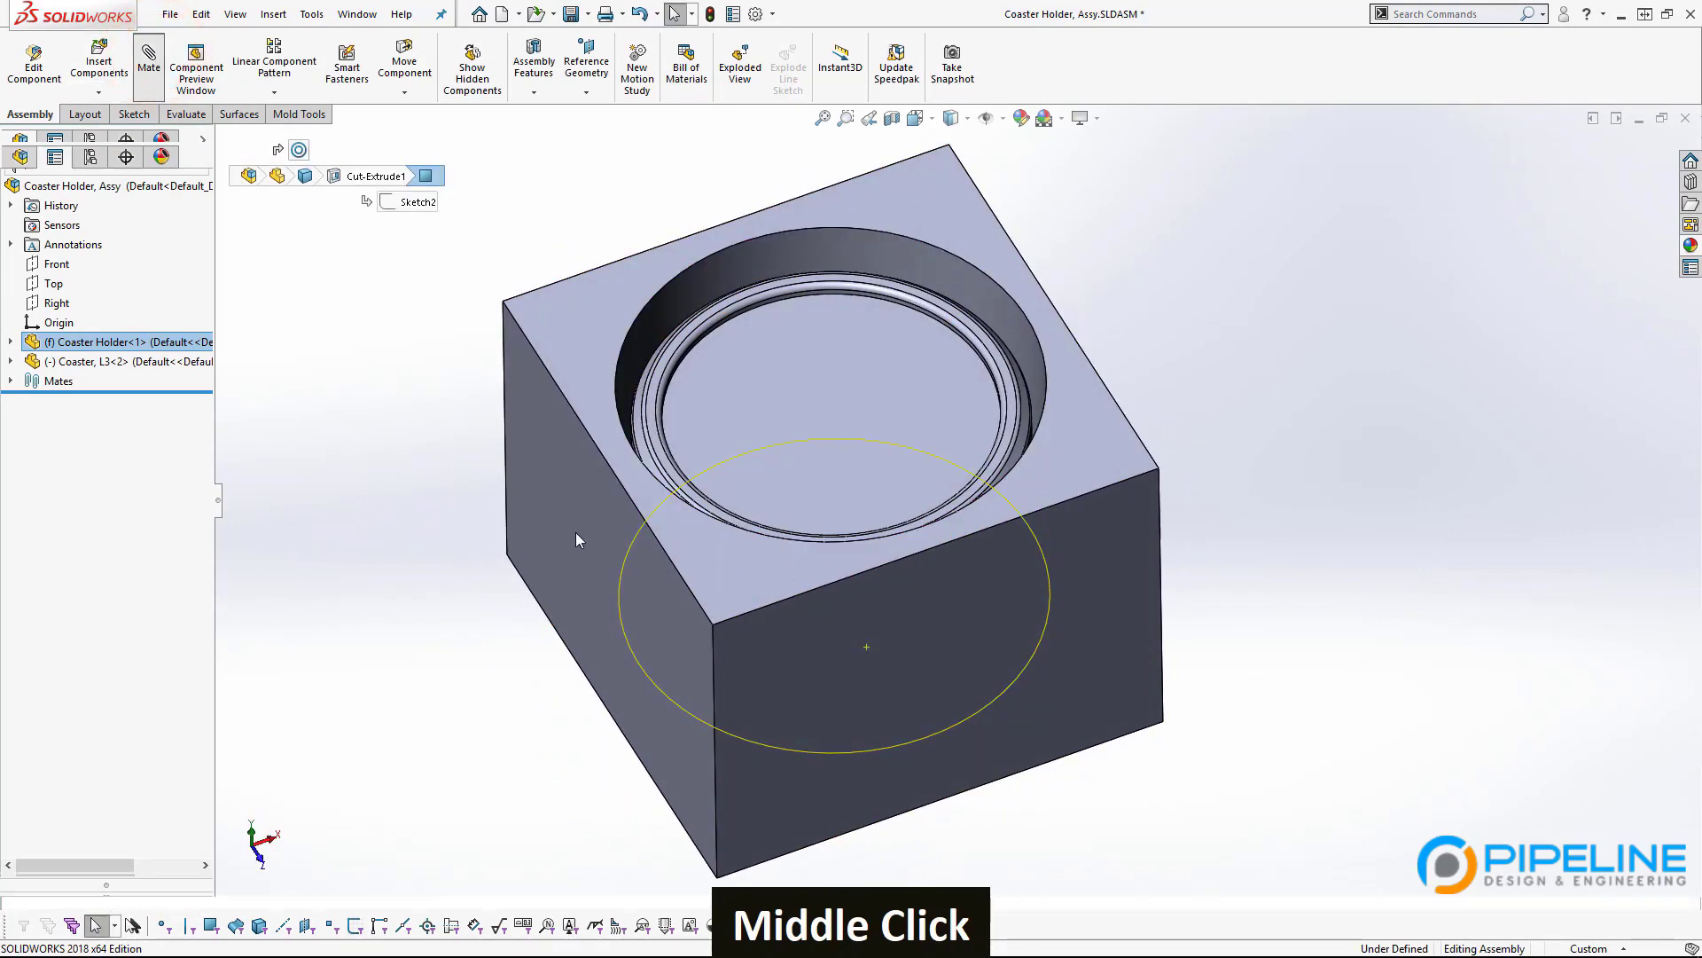
click(98, 298)
middle_drag(518, 716, 523, 634)
scroll(536, 646, up, 2)
scroll(536, 646, down, 3)
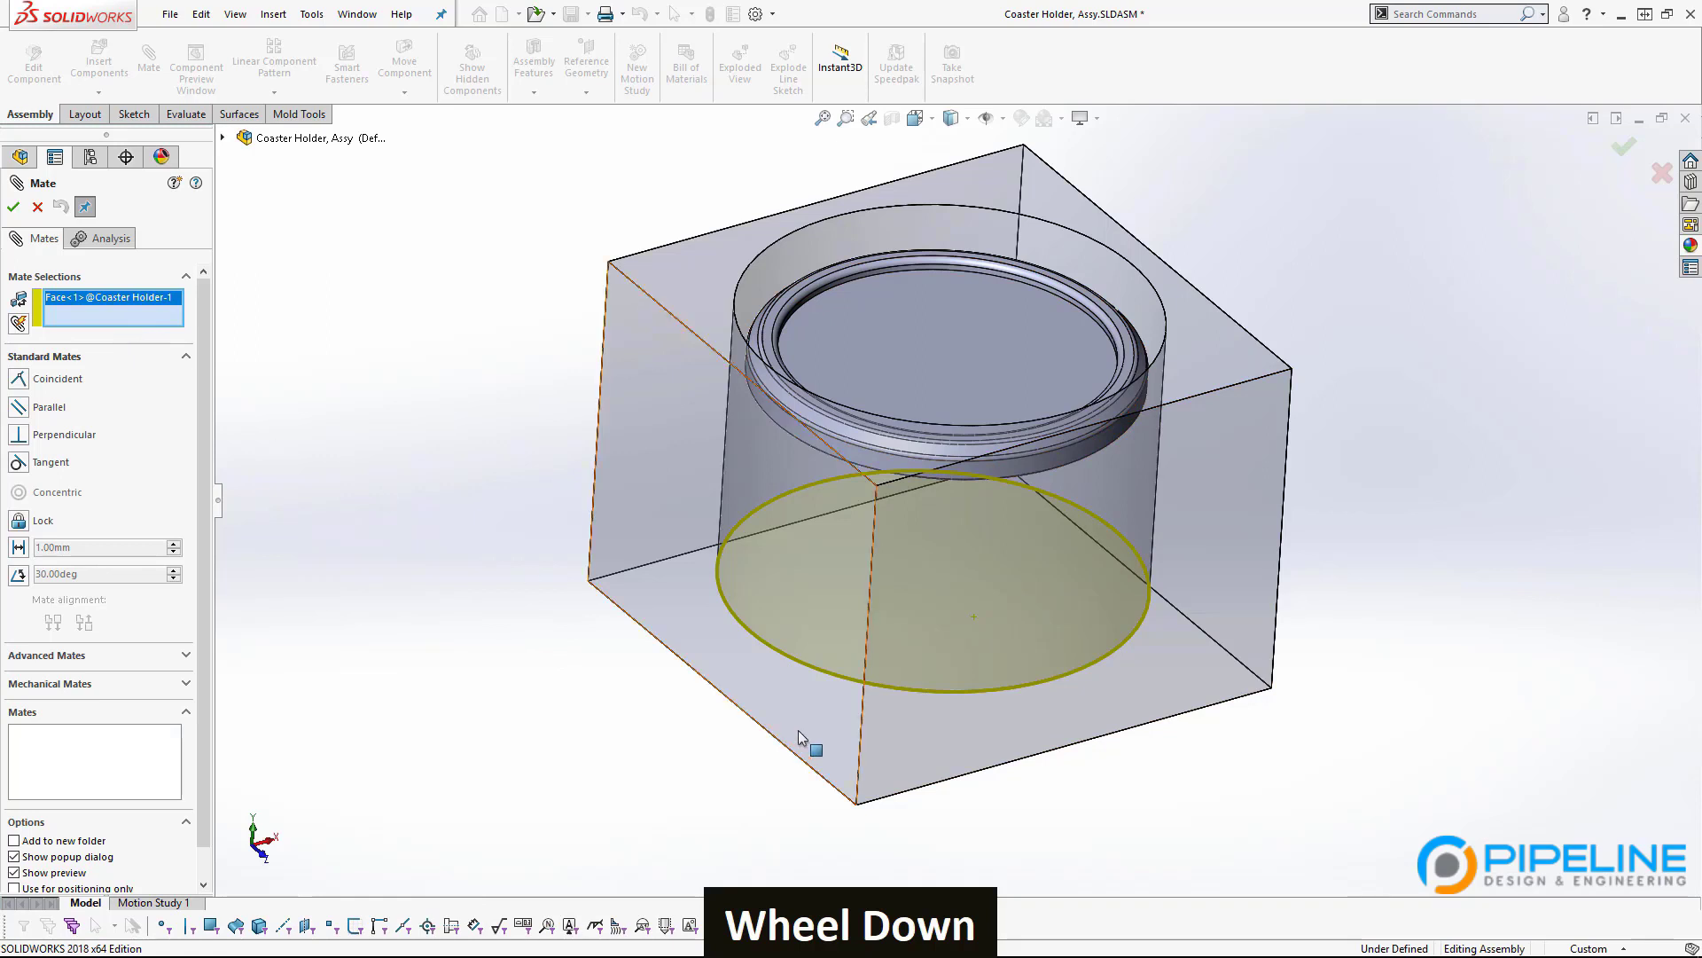
click(37, 207)
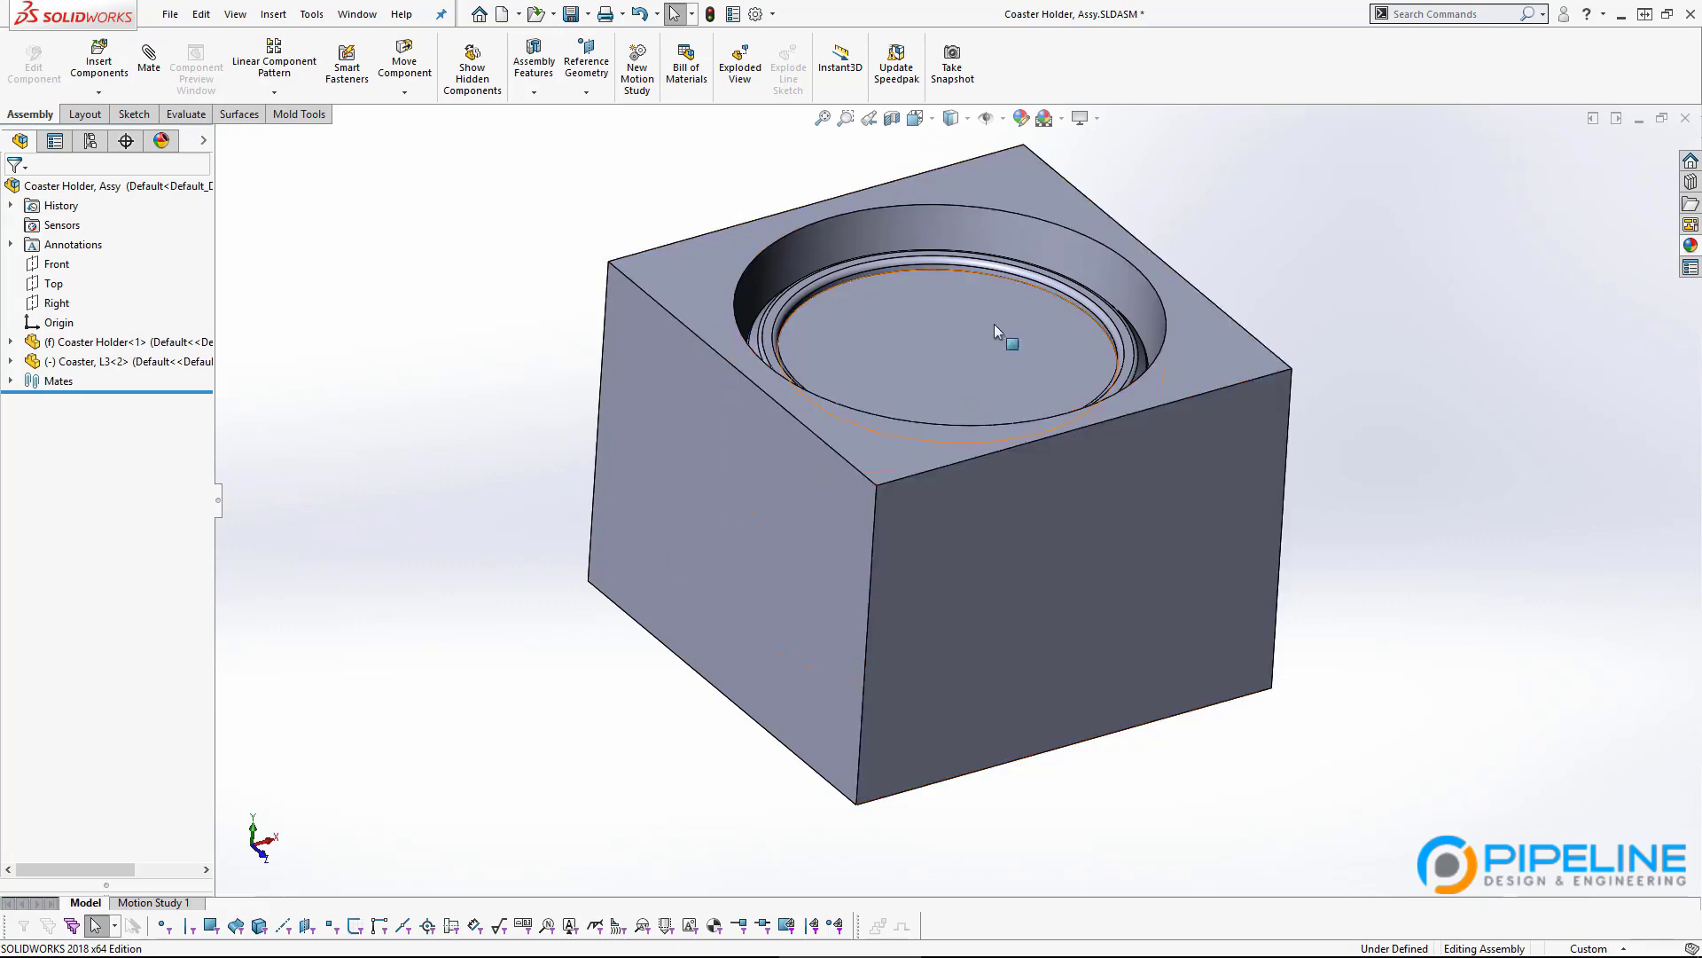
Add a coincident mate between the floor of the holder's bore and the underside of the coaster, and finish mating.
click(148, 59)
middle_drag(627, 787, 753, 621)
click(740, 528)
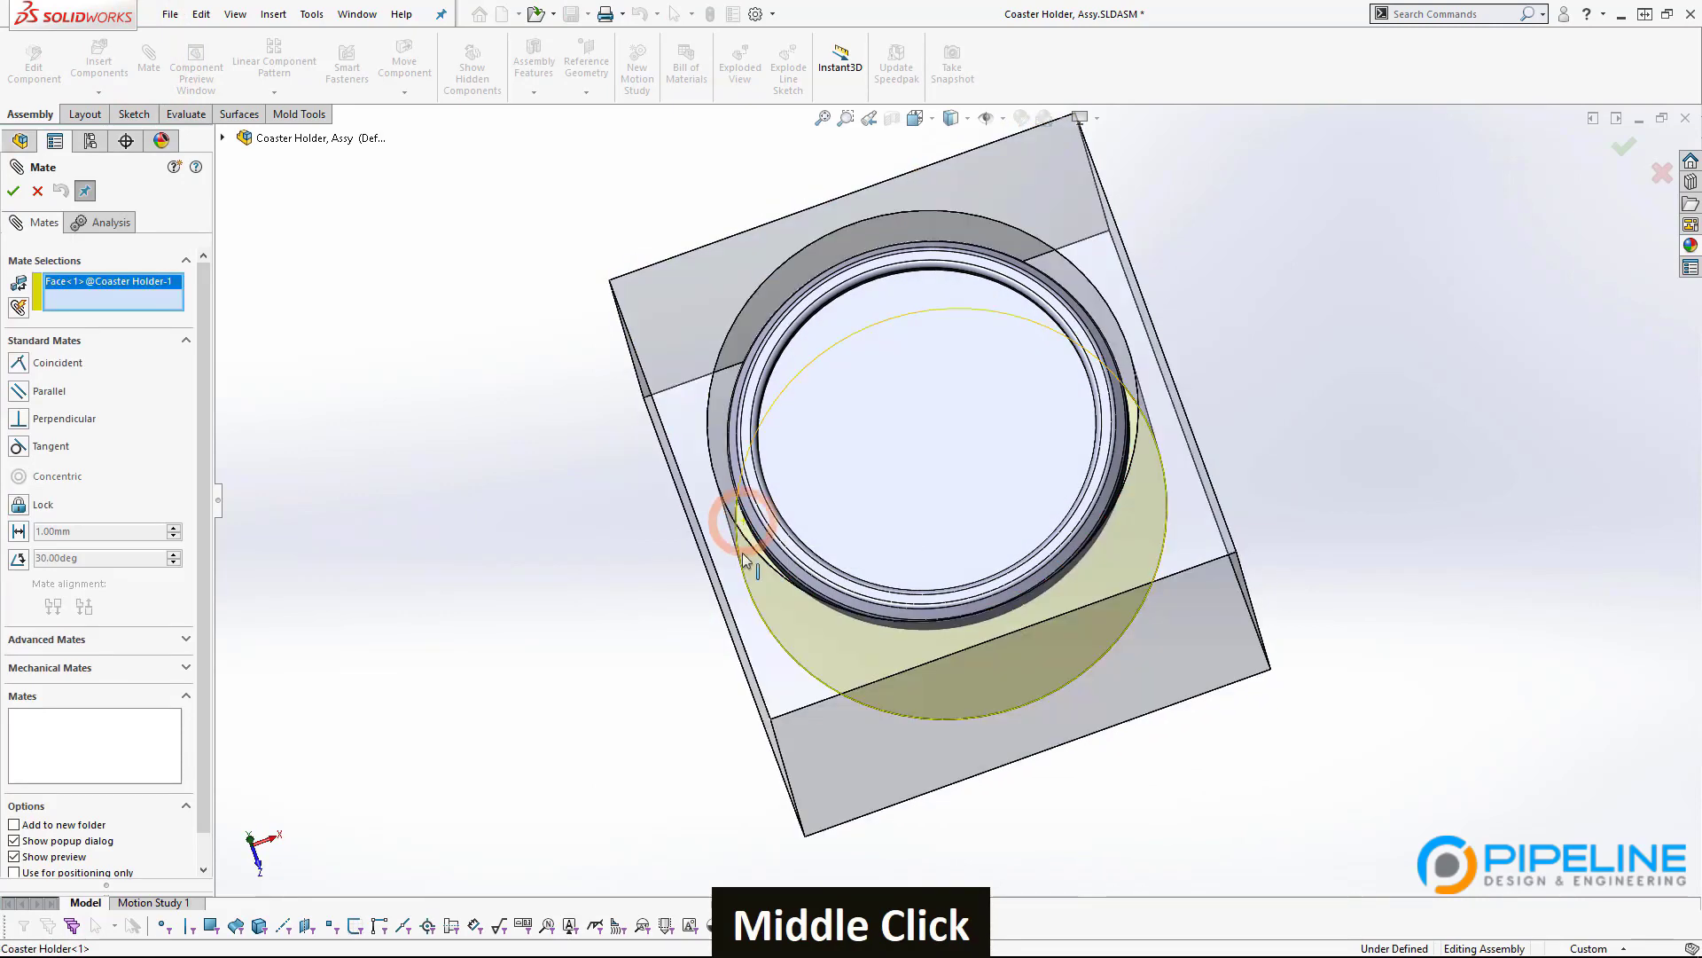
middle_drag(740, 528, 809, 308)
click(809, 311)
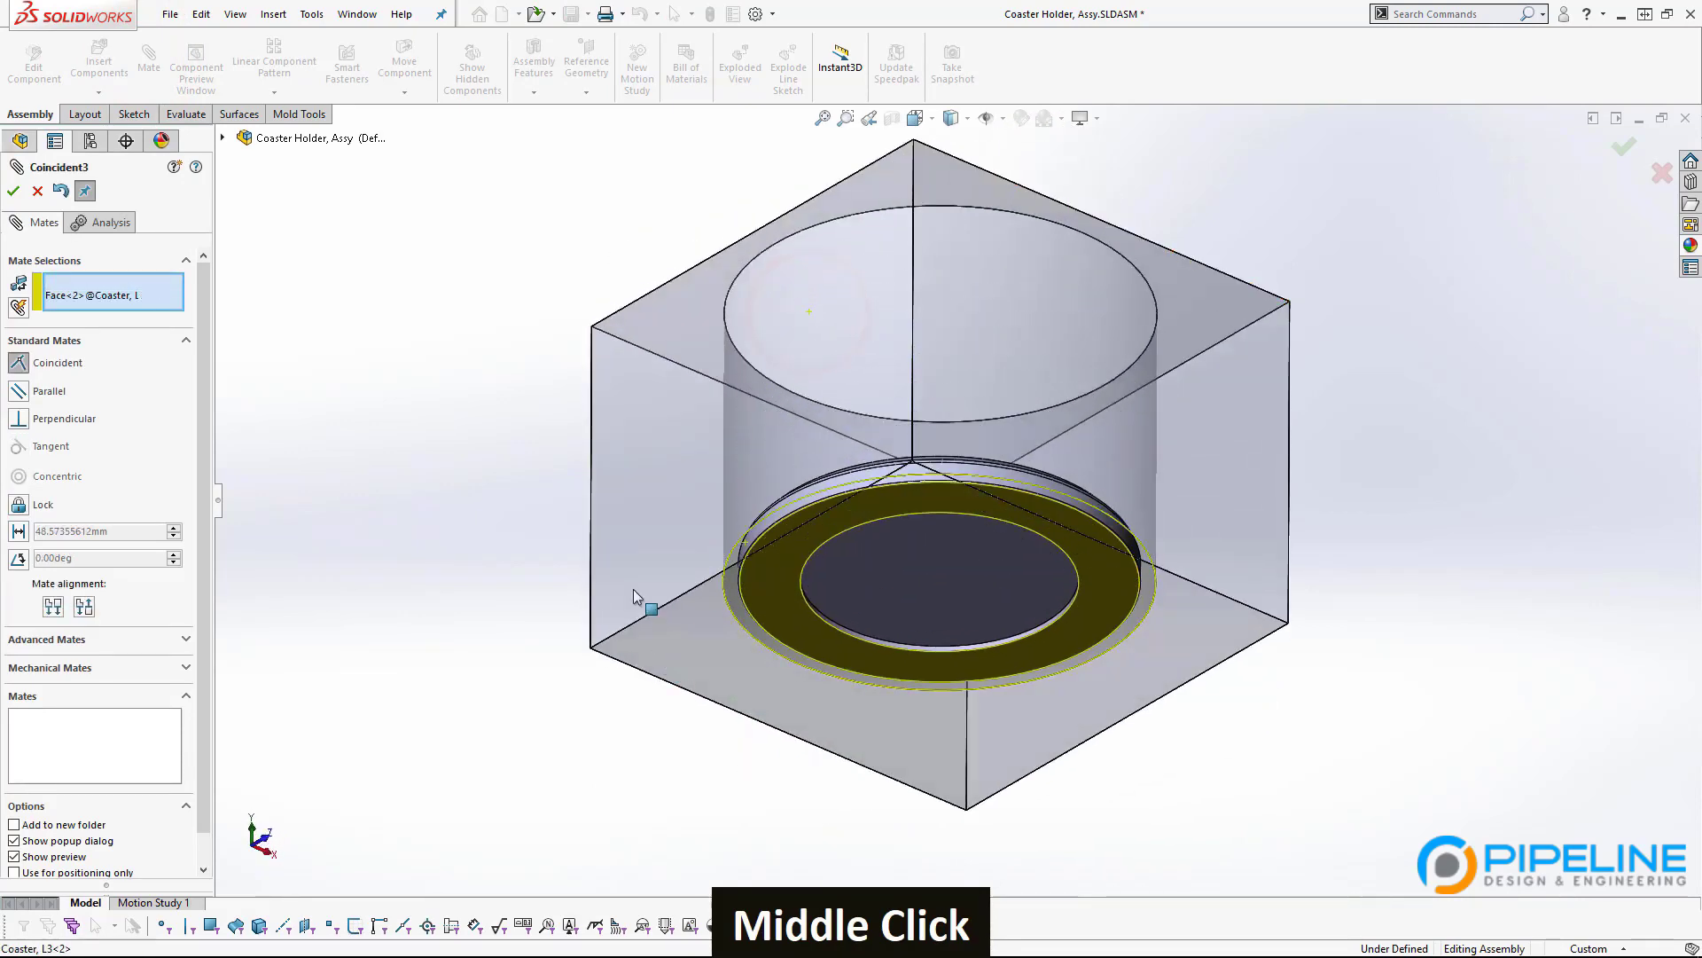
click(14, 191)
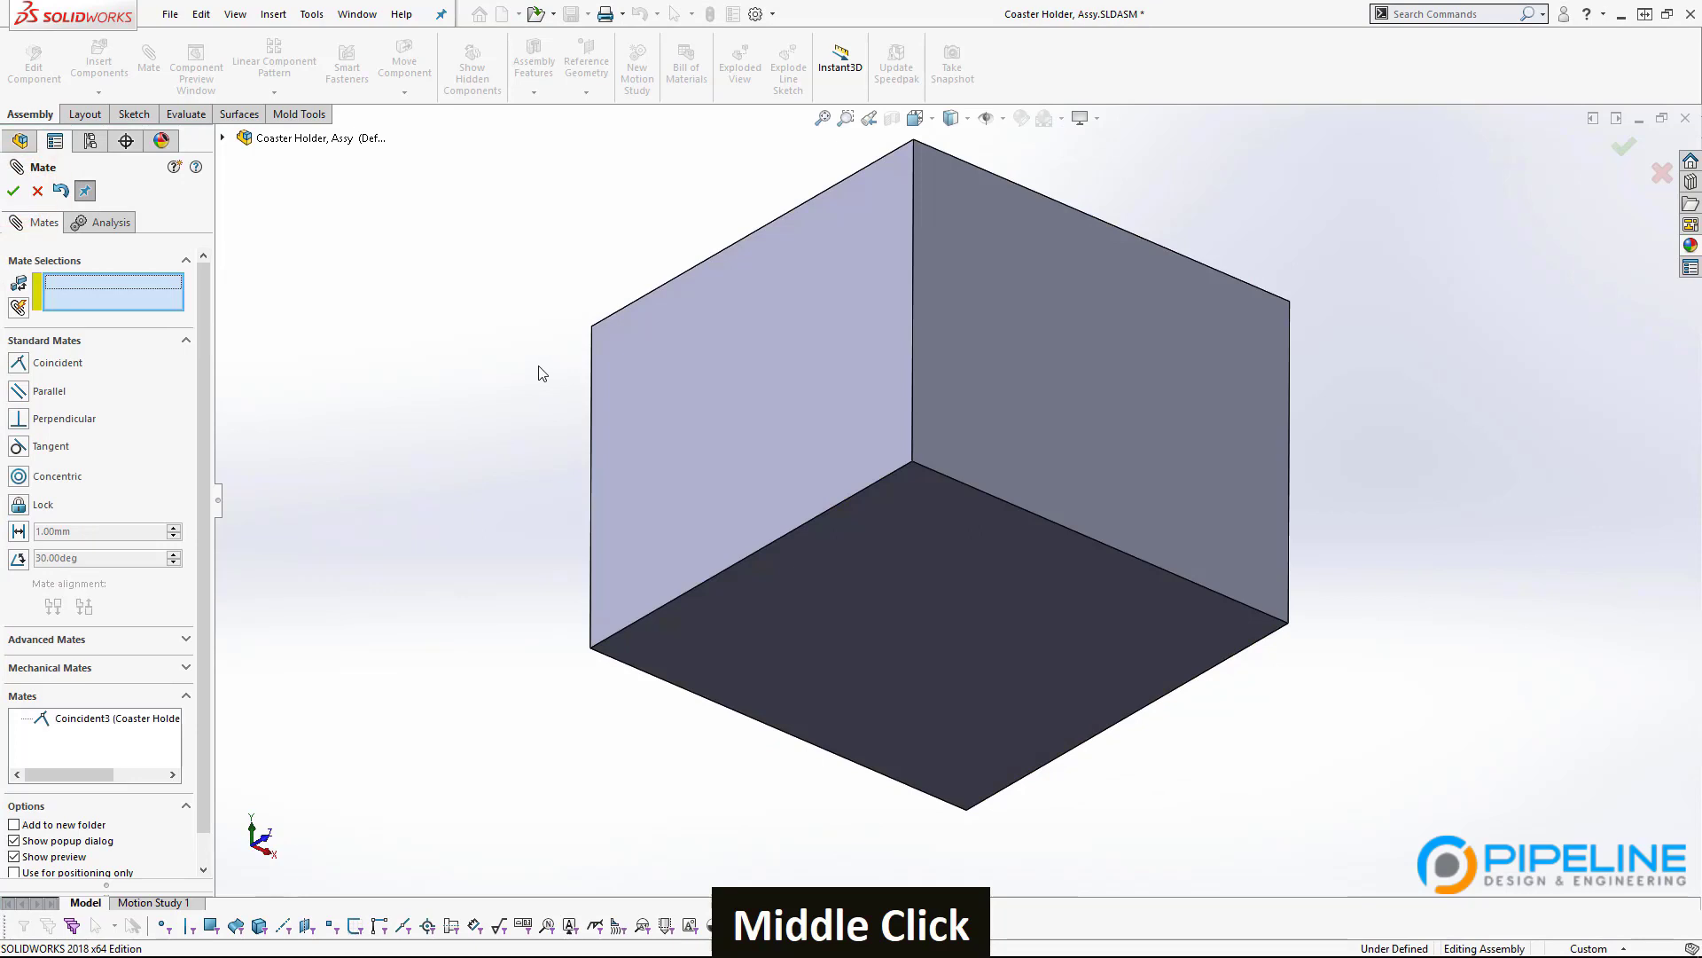
middle_drag(549, 352, 582, 583)
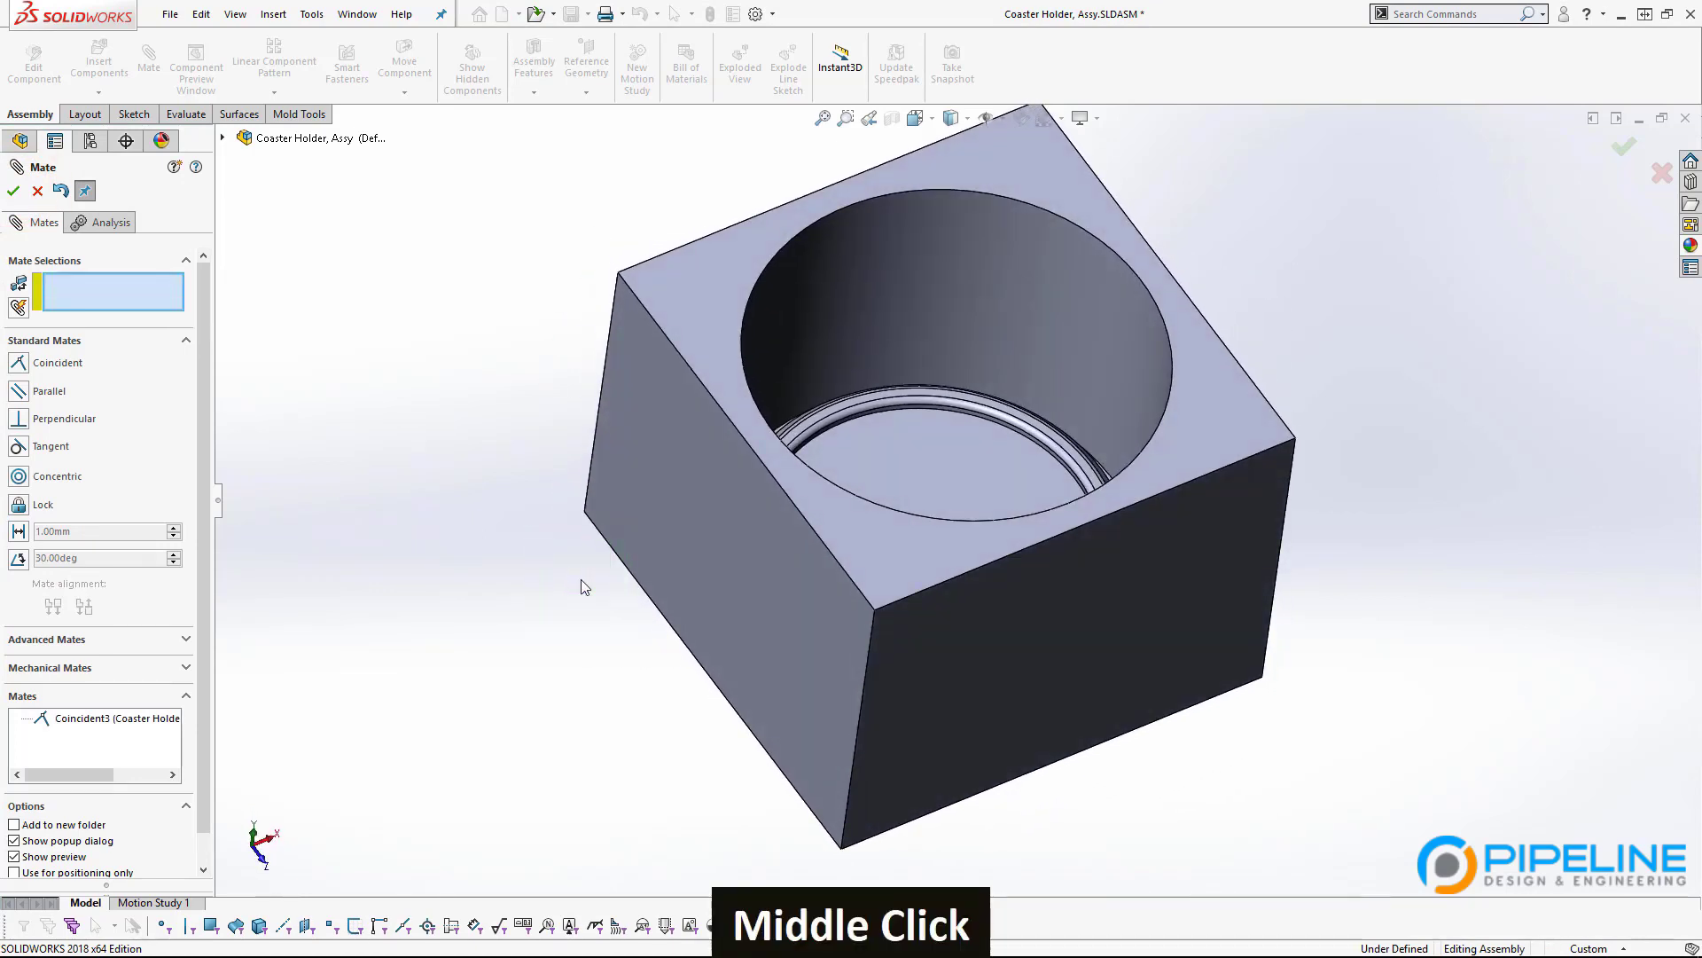
click(13, 191)
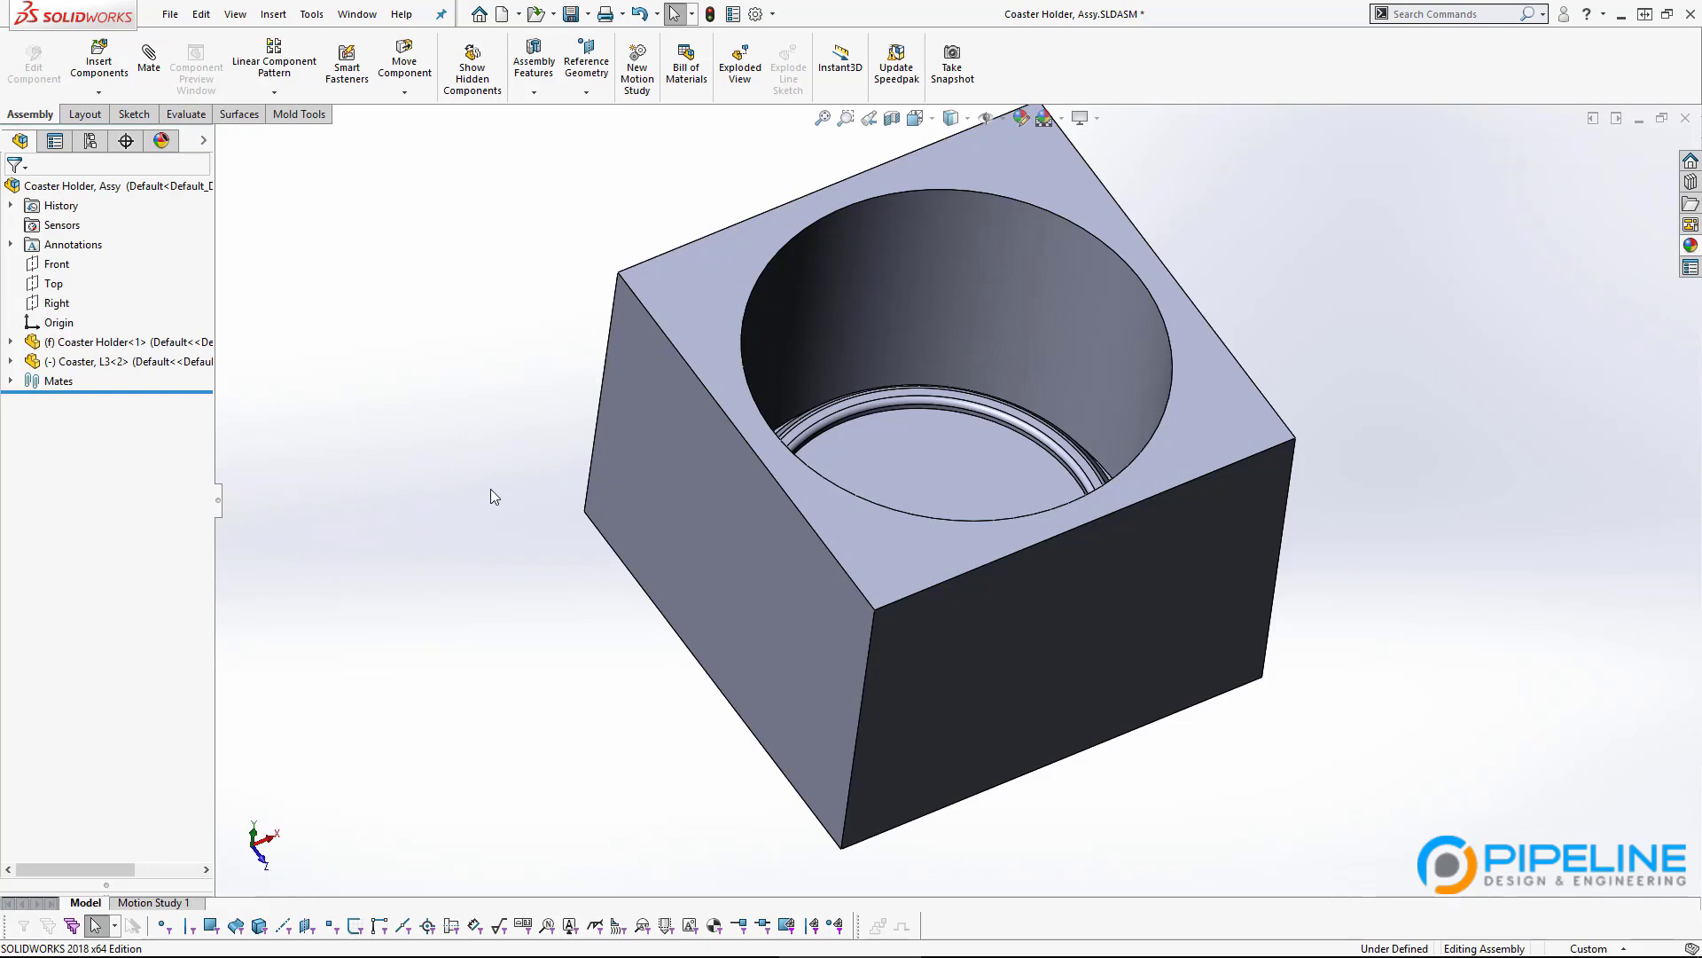
Highlight Coaster, L3 and examine how it sits on the bore floor, up close and from several angles.
click(50, 362)
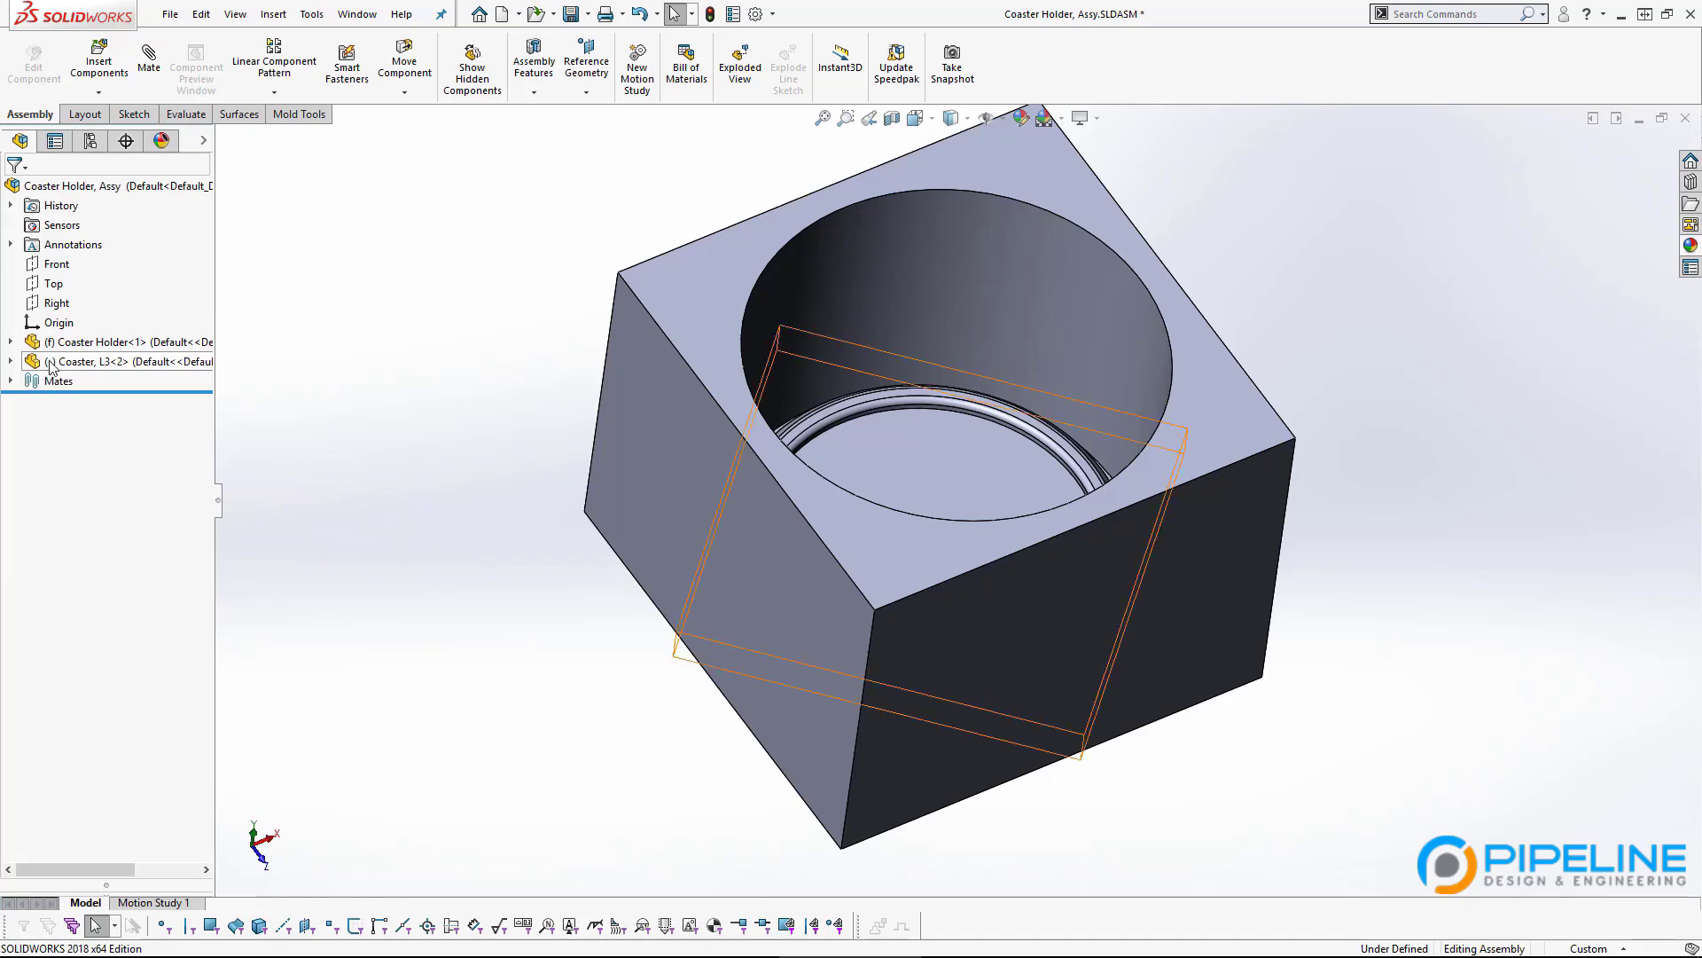
click(310, 372)
mouse_move(50, 370)
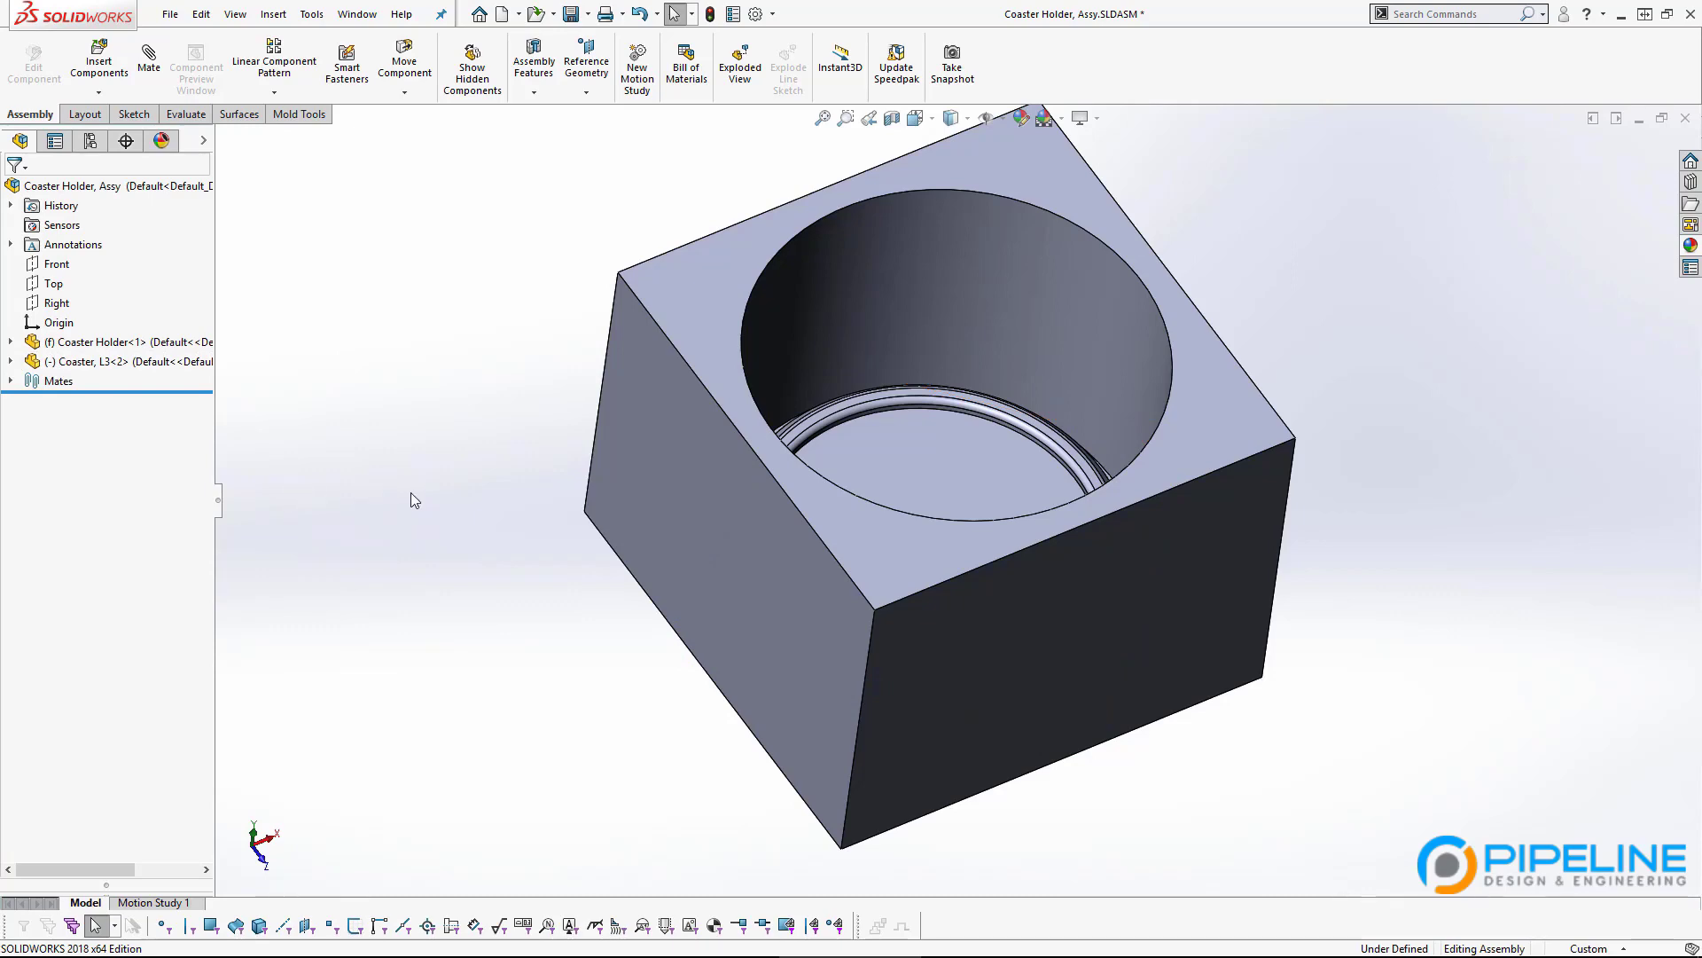
middle_drag(966, 496, 1001, 354)
scroll(1000, 352, down, 4)
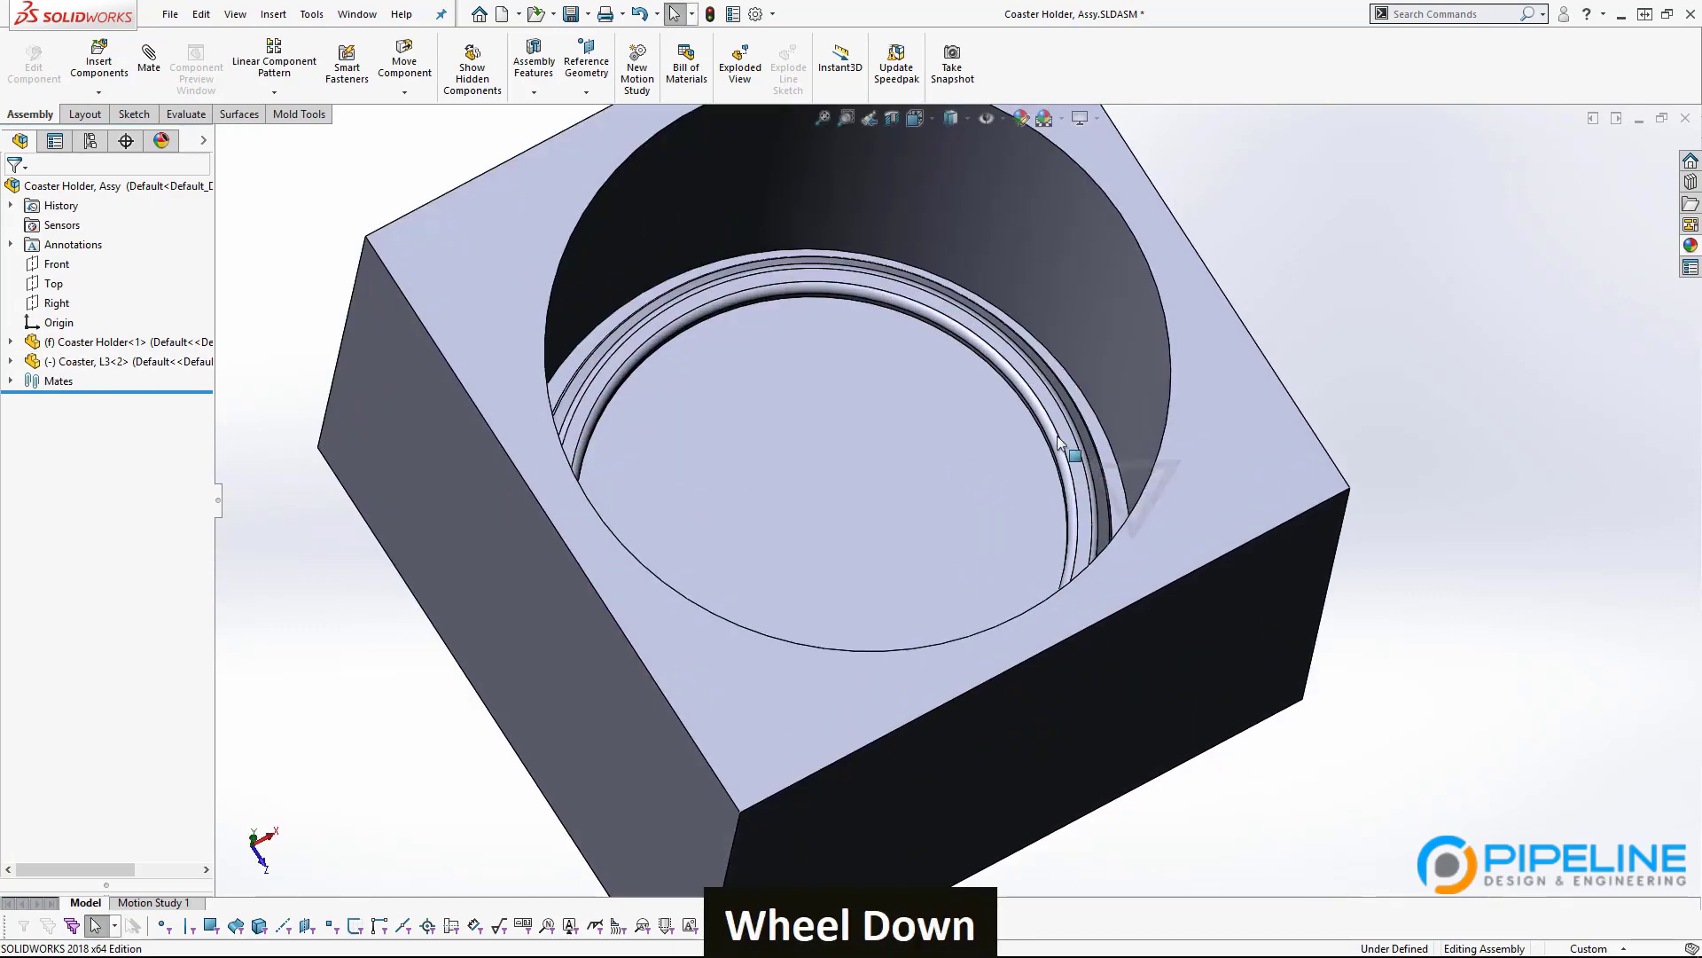
click(983, 330)
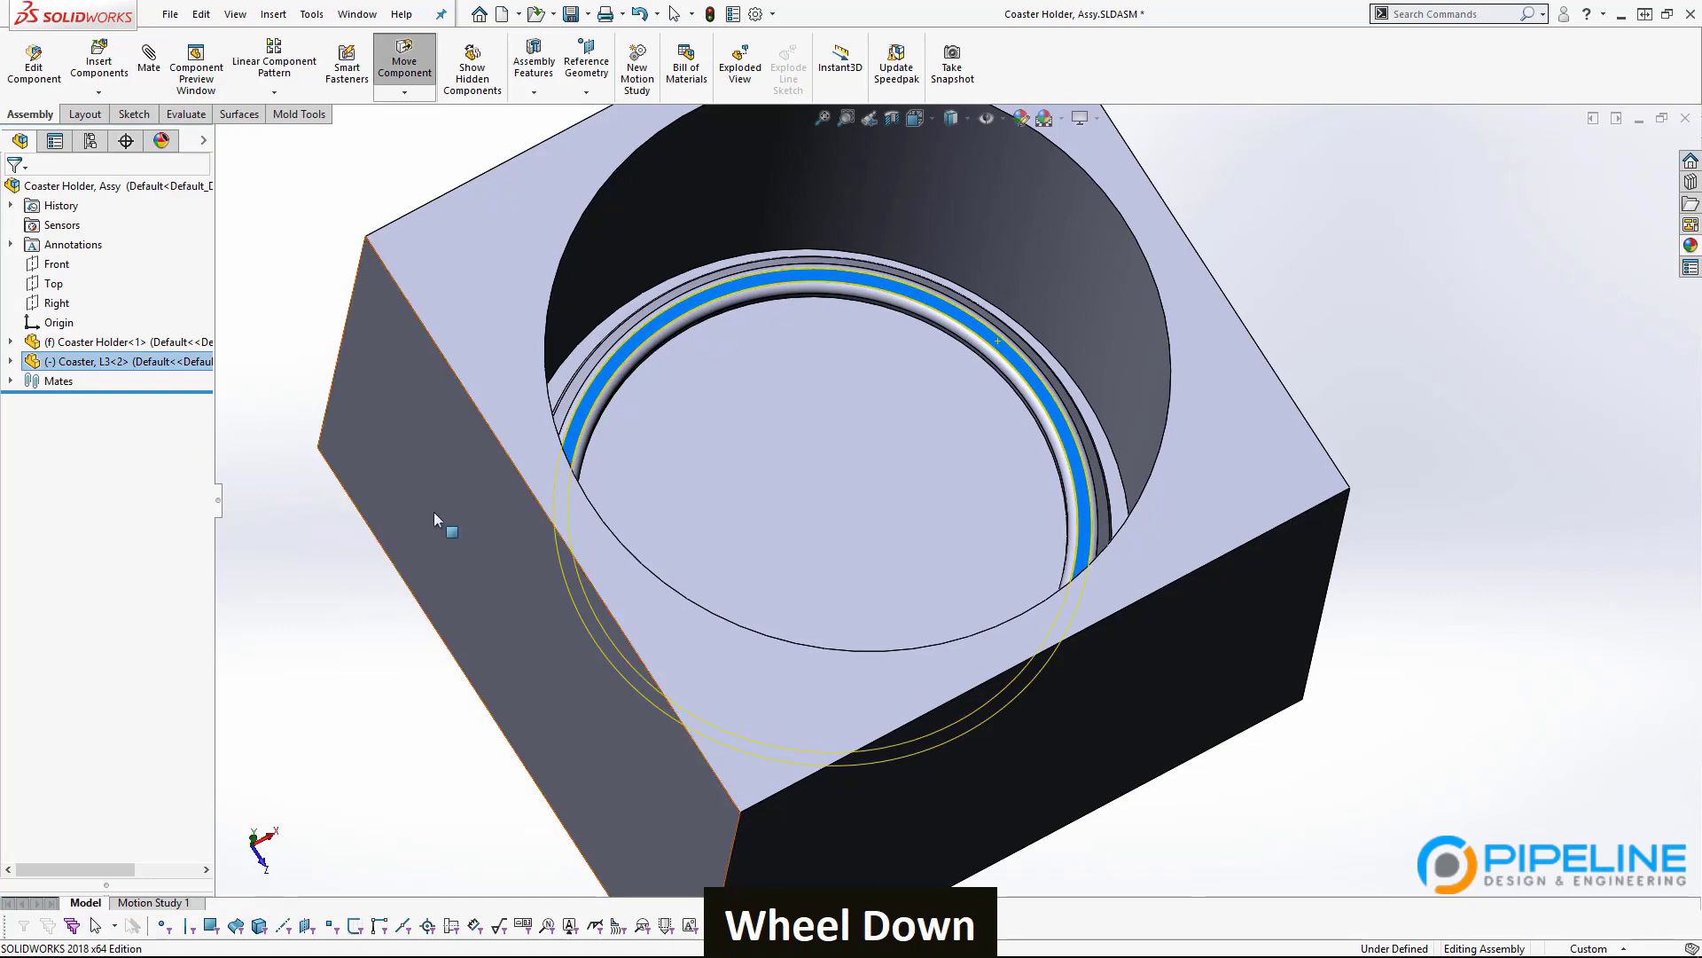
click(322, 627)
middle_drag(826, 369, 911, 420)
scroll(934, 306, up, 3)
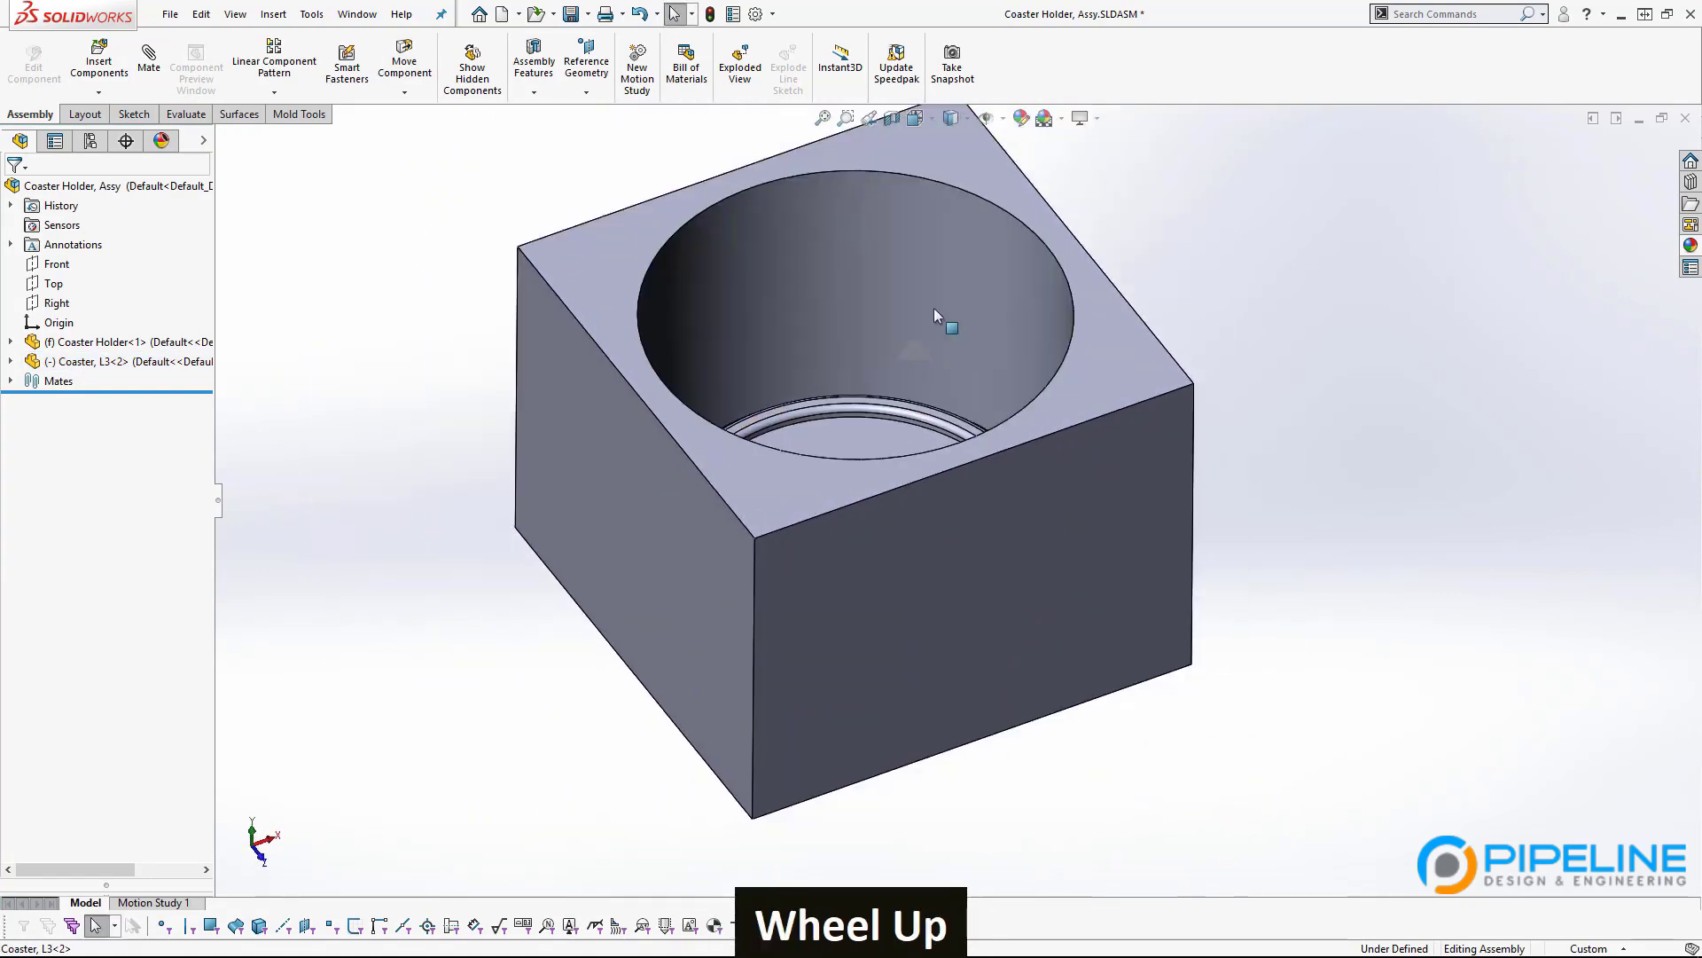
scroll(960, 204, down, 2)
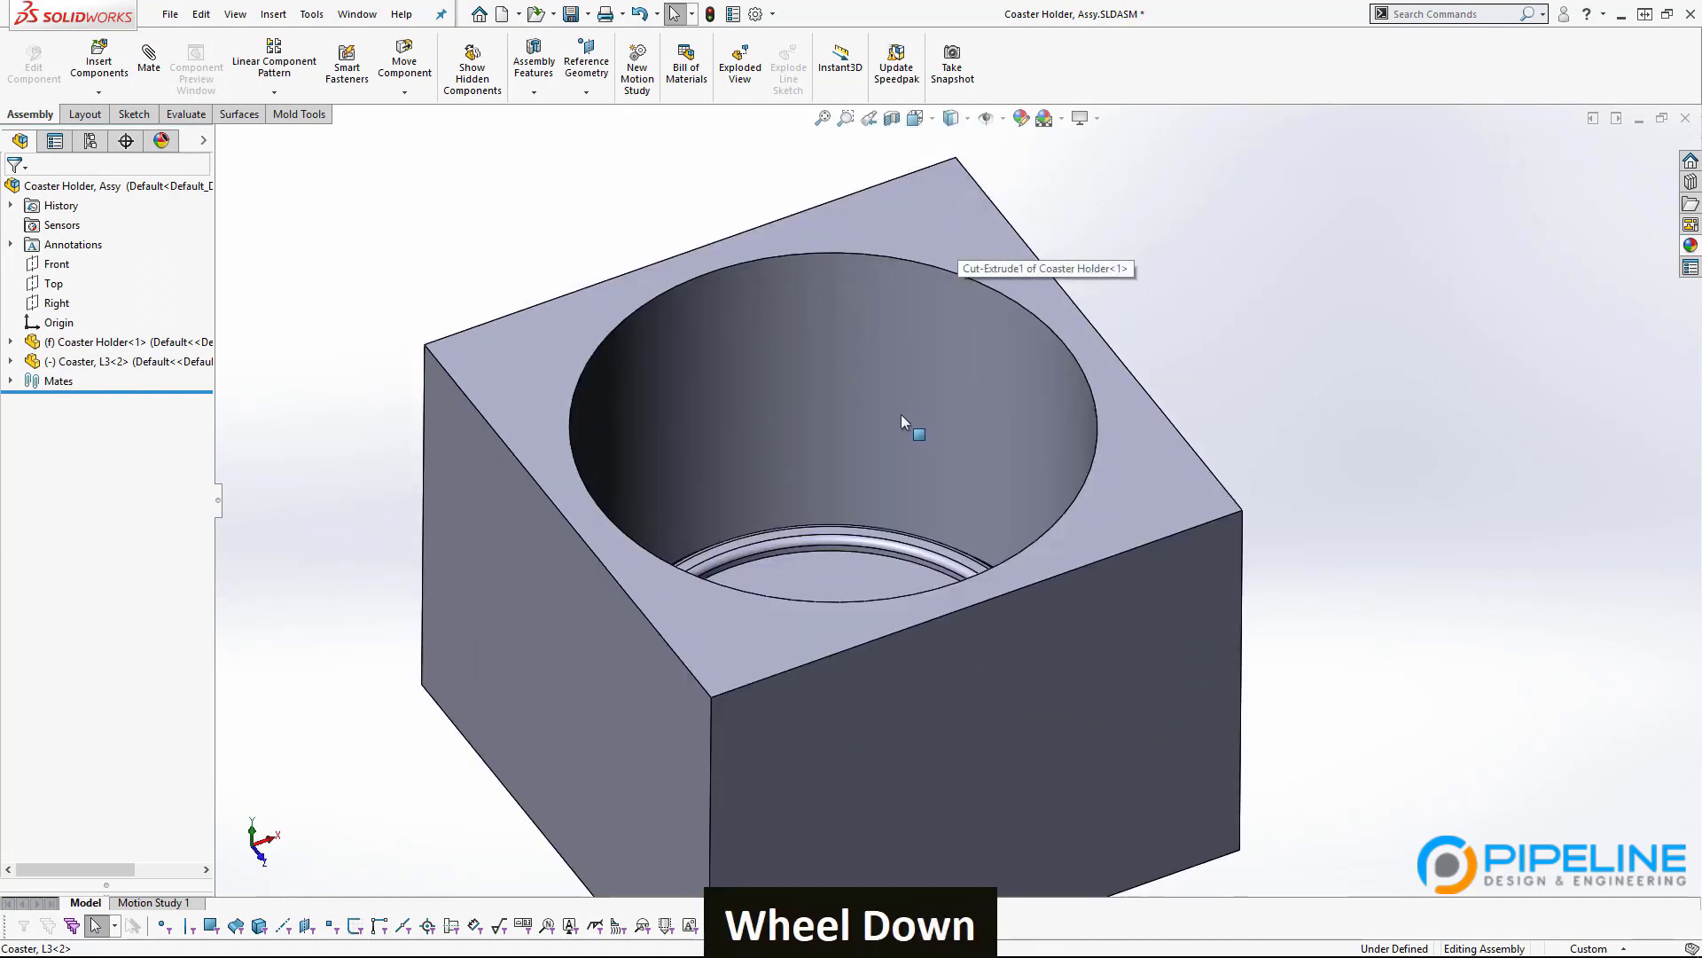
scroll(981, 523, up, 2)
scroll(992, 529, down, 2)
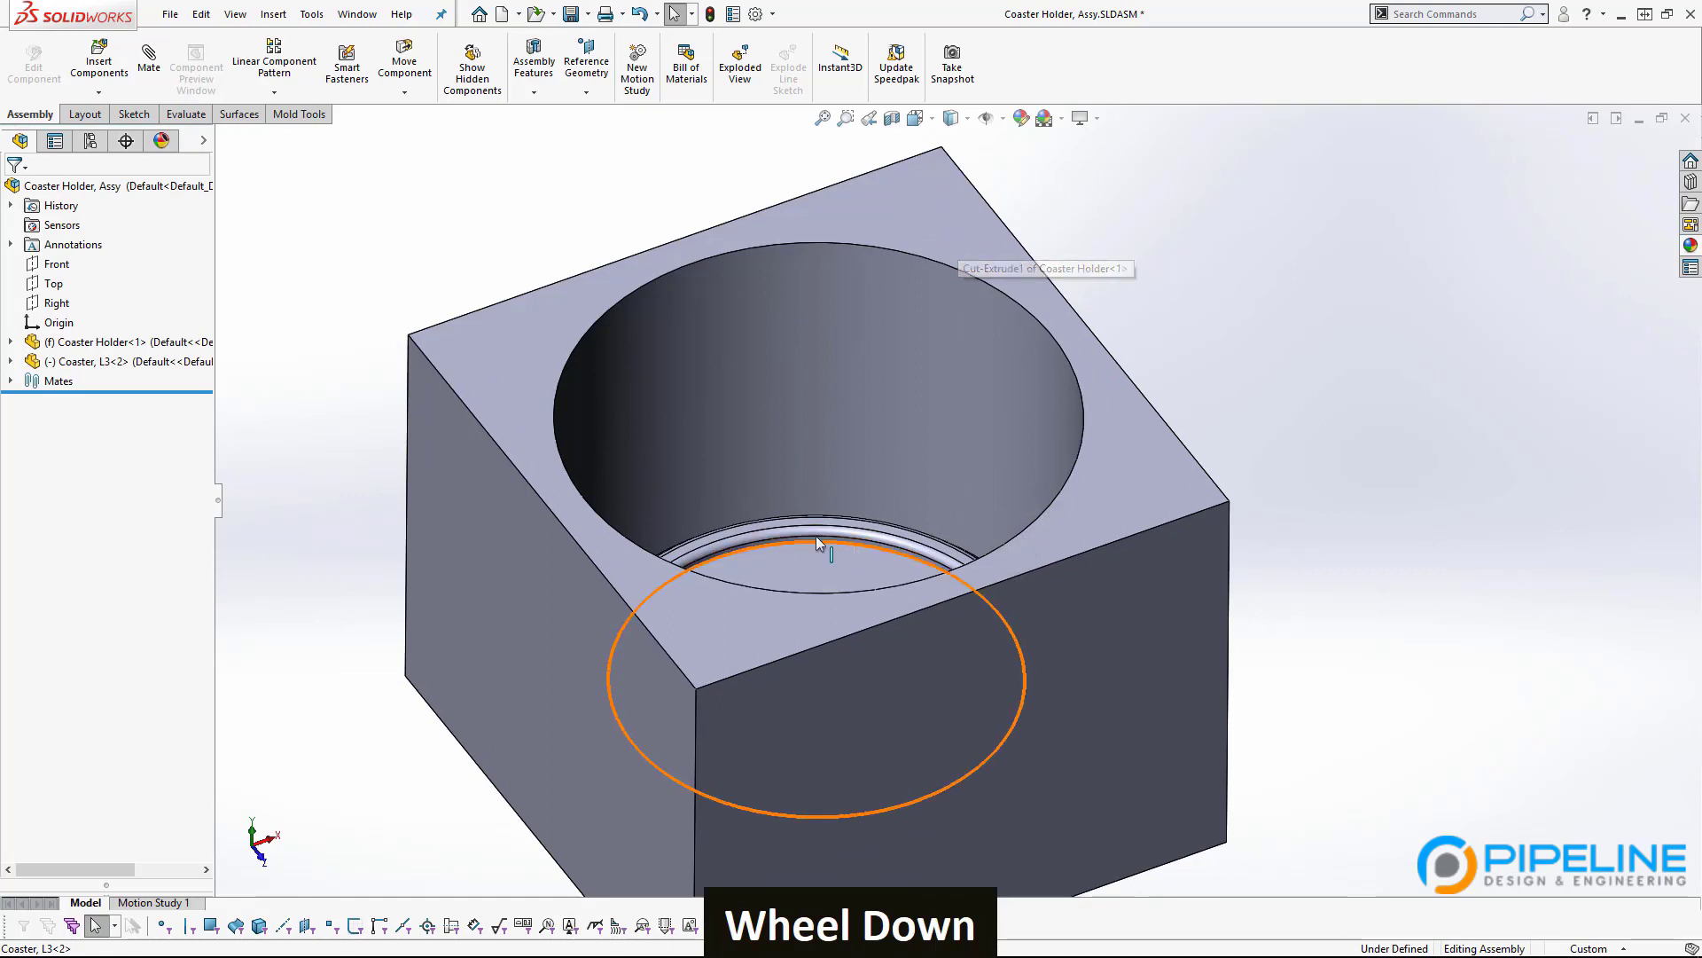
Show the Front Plane of Coaster, L3 and enable the display of planes in the view.
click(10, 361)
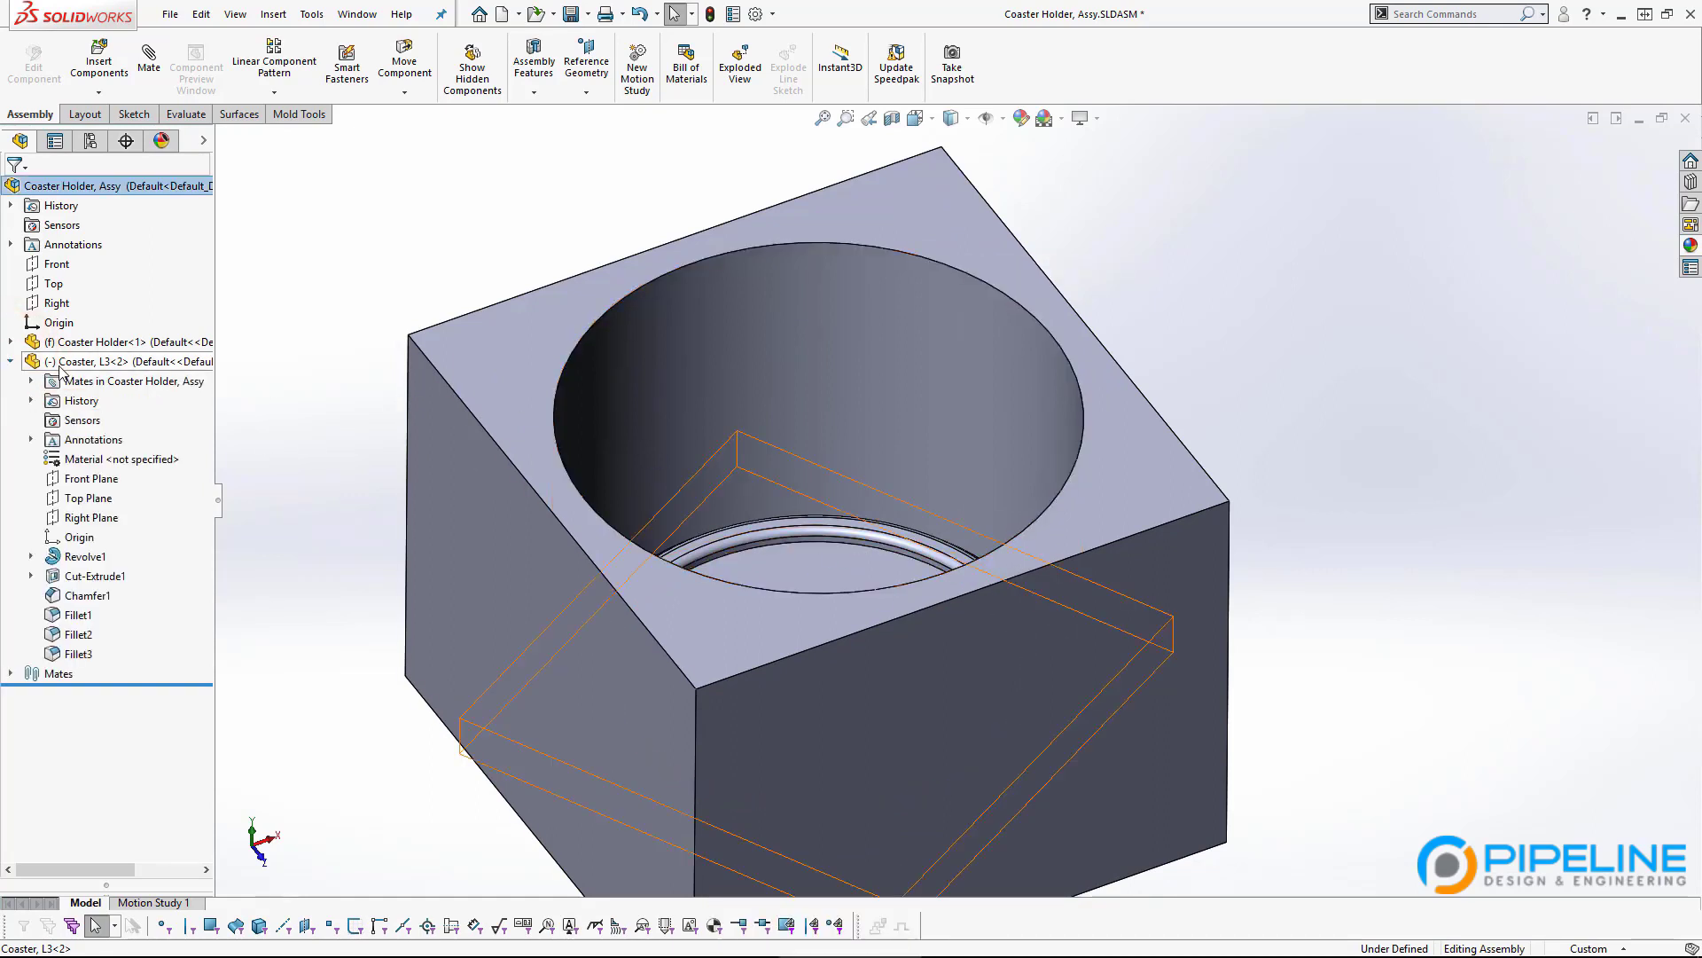
right_click(53, 480)
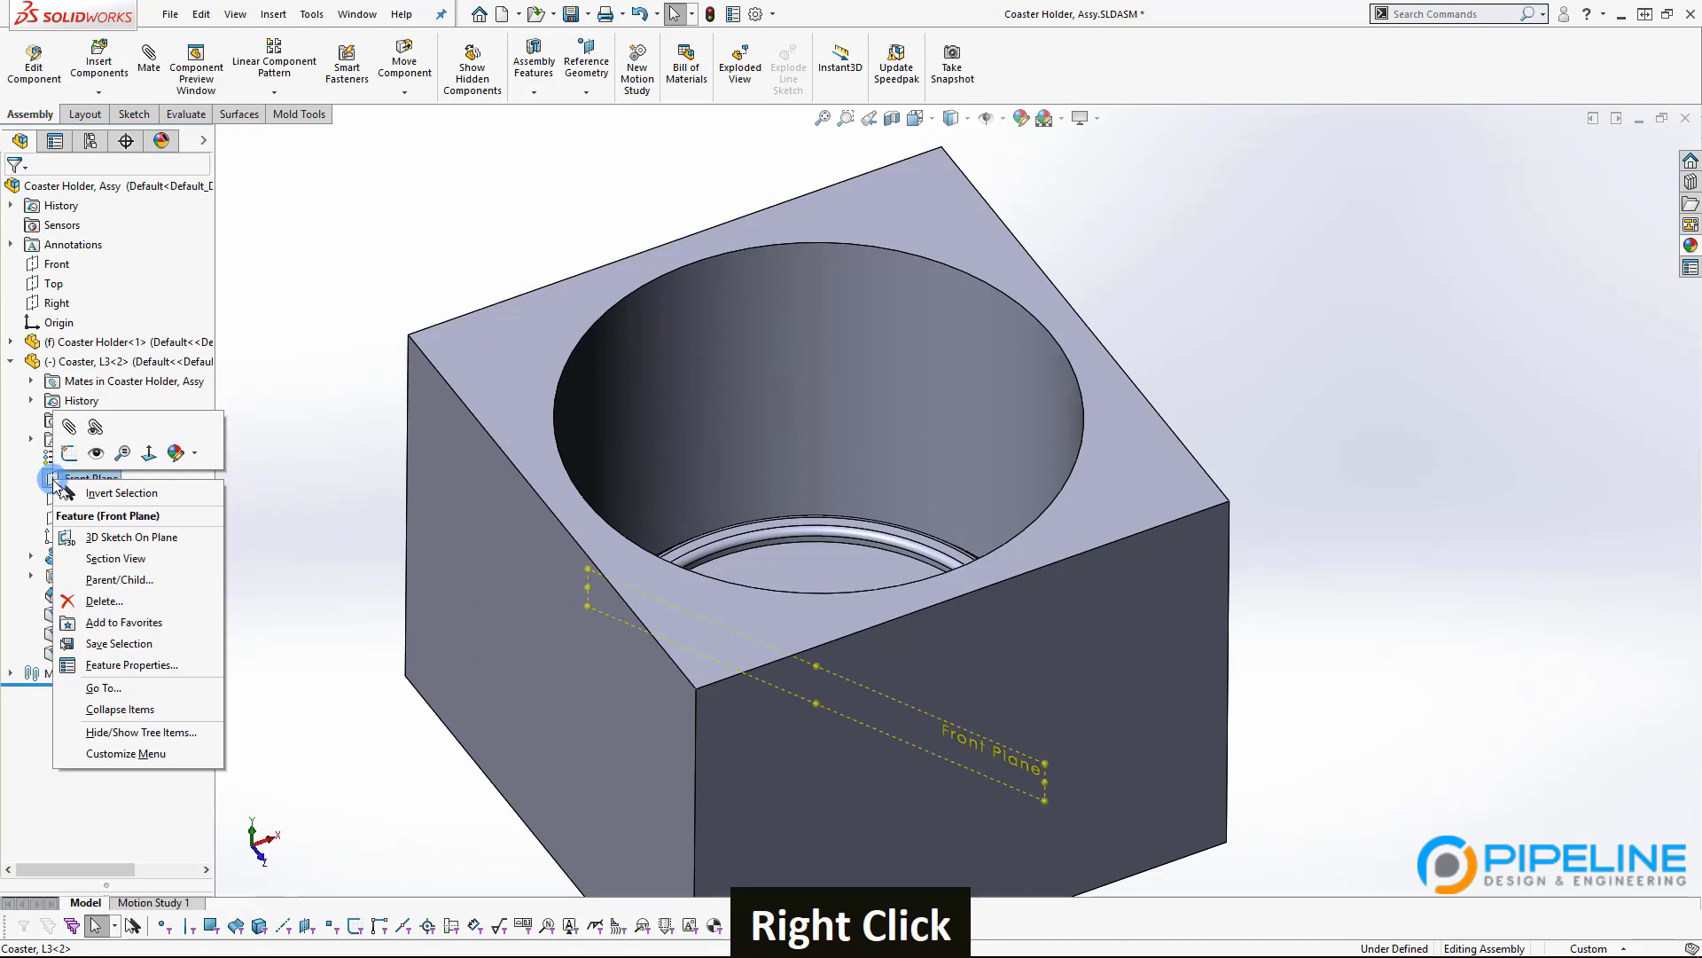
click(96, 454)
click(295, 566)
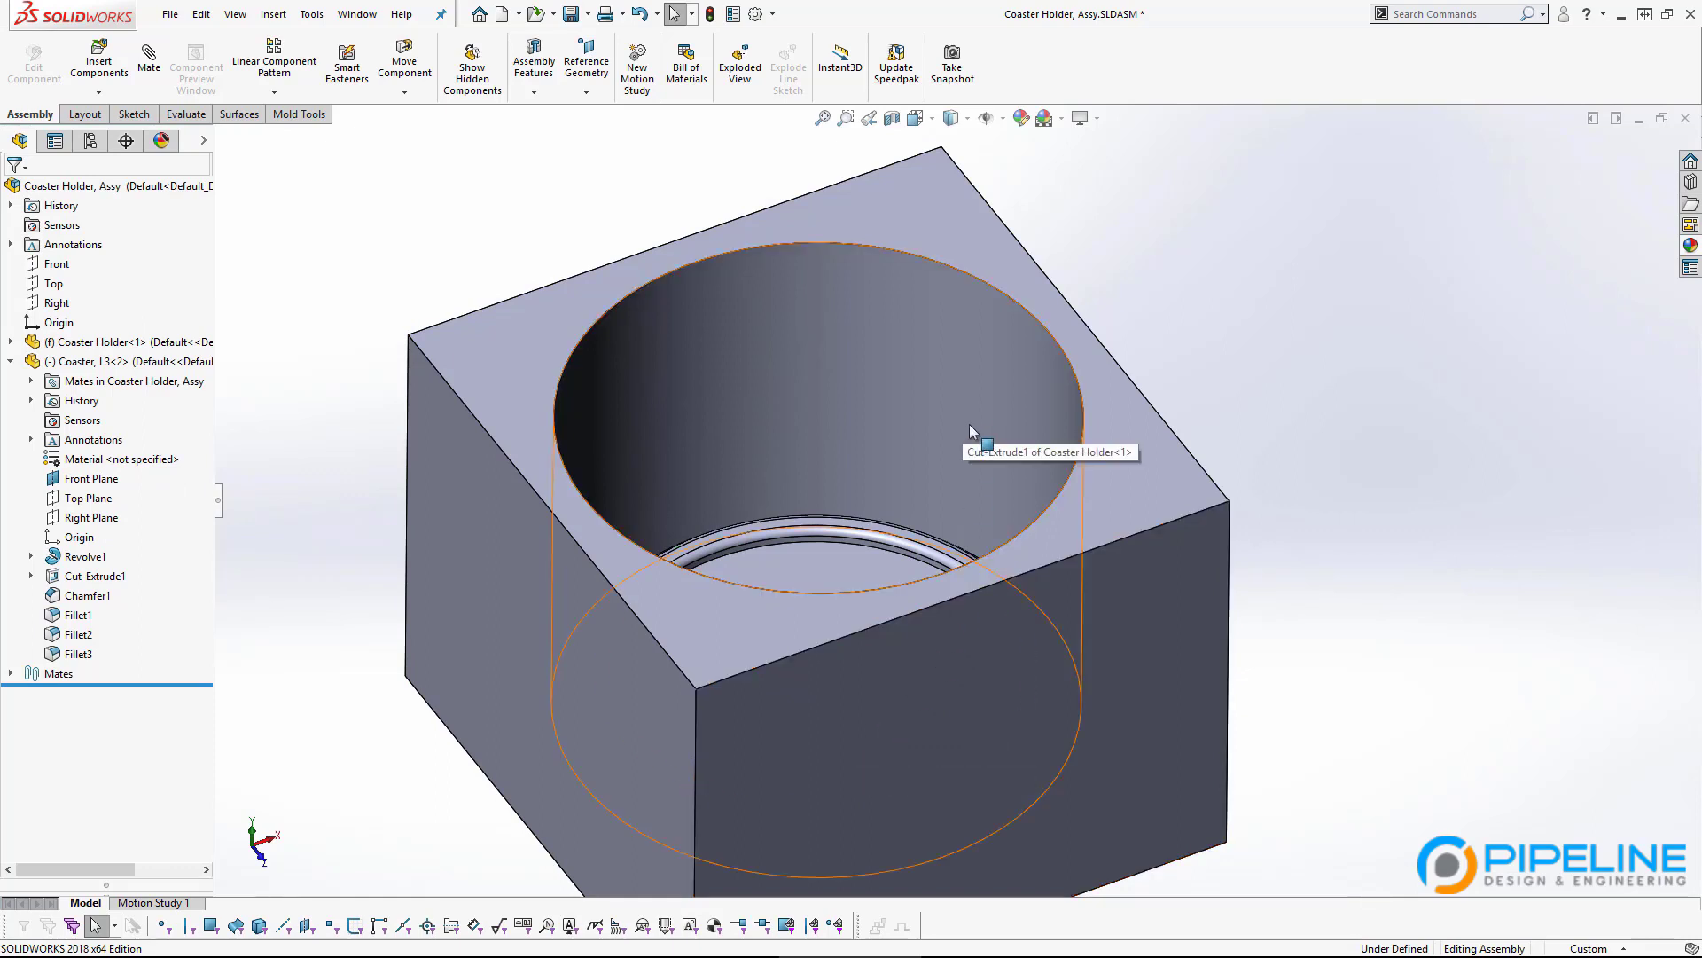
click(1104, 274)
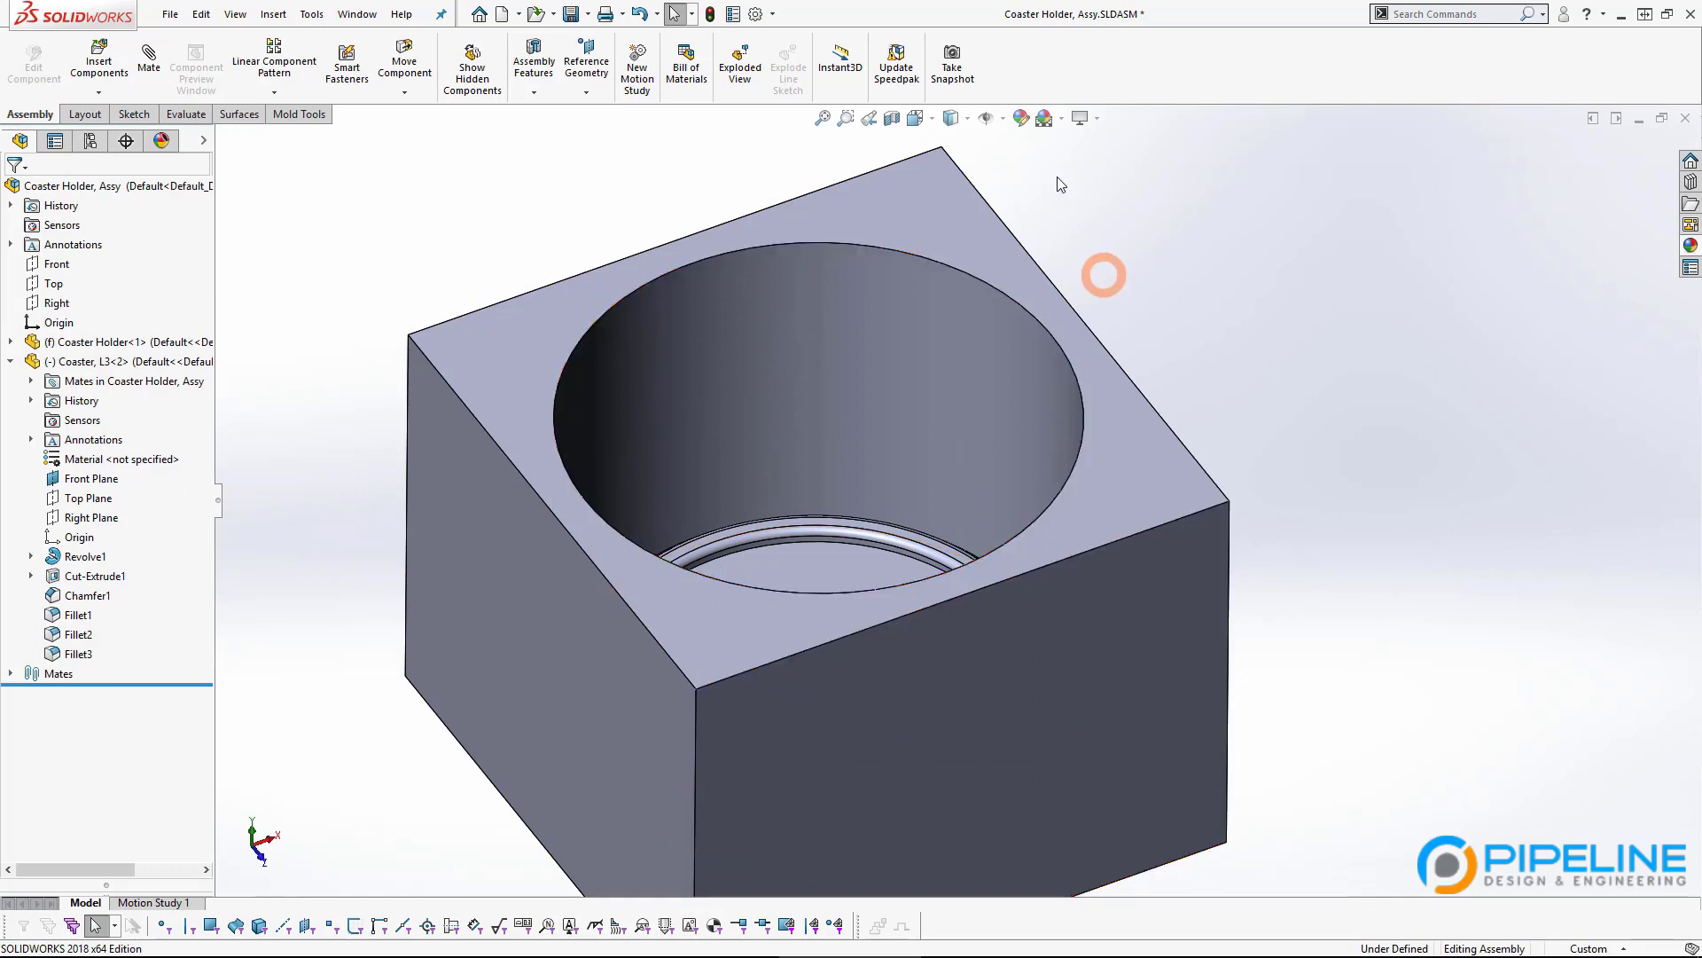
click(1004, 120)
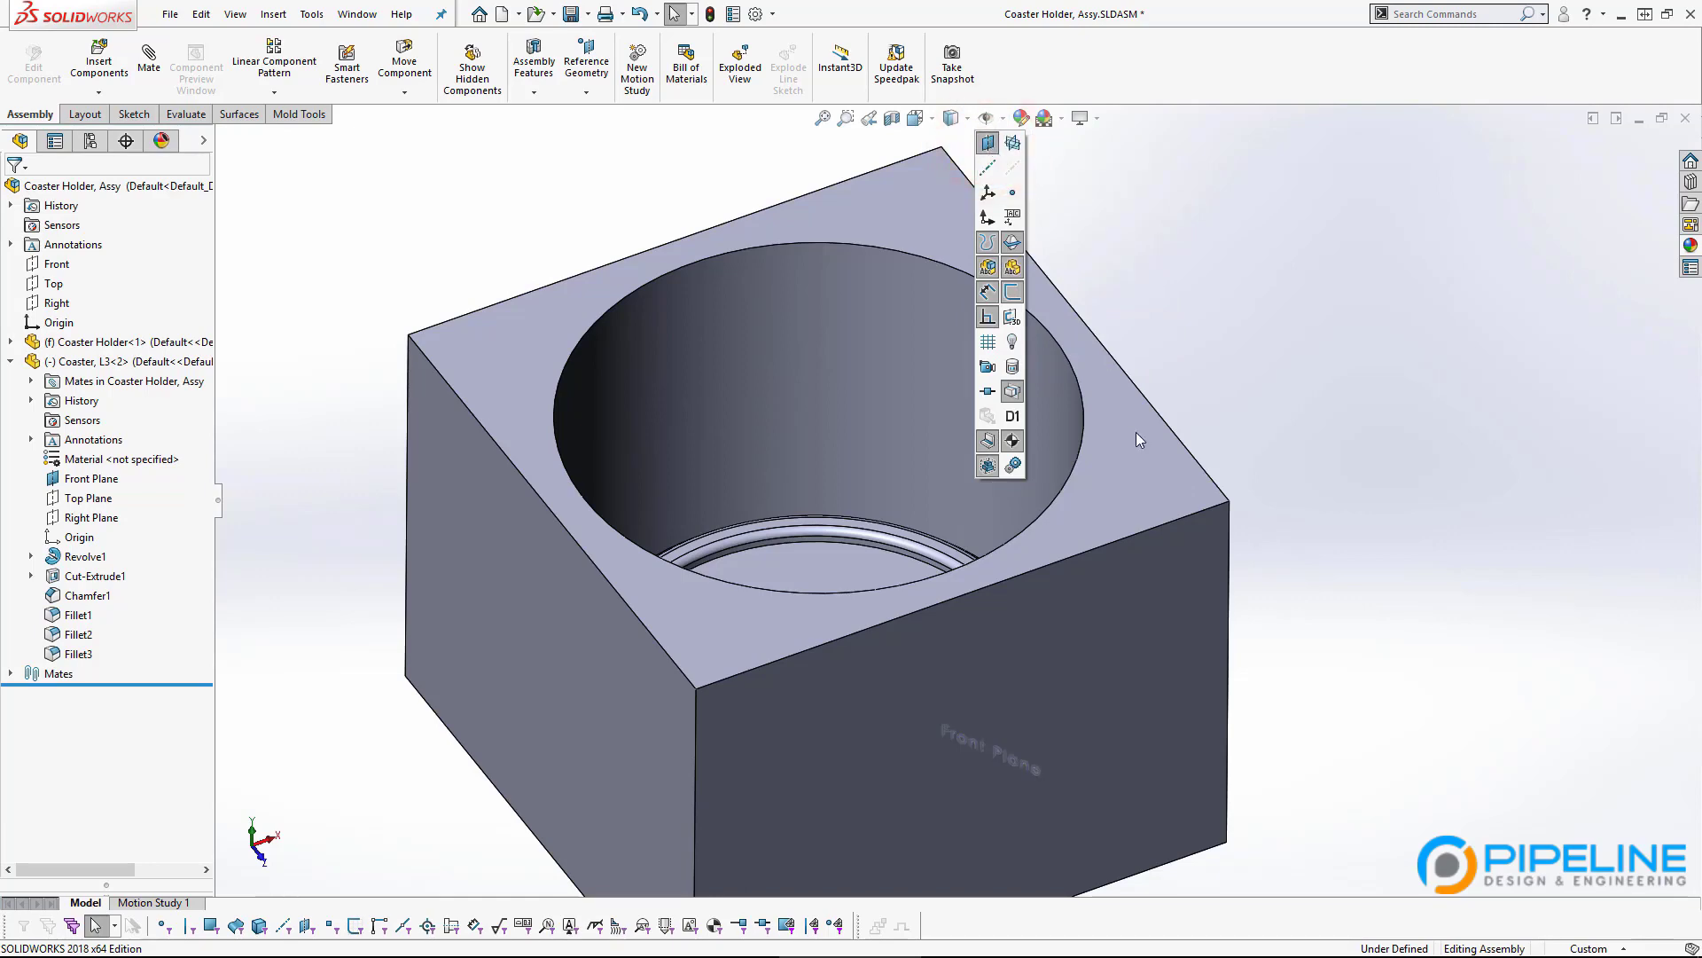
Rotate Coaster, L3 within the bore and examine its remaining freedom by following its Front Plane from several angles.
middle_drag(1180, 403, 1179, 529)
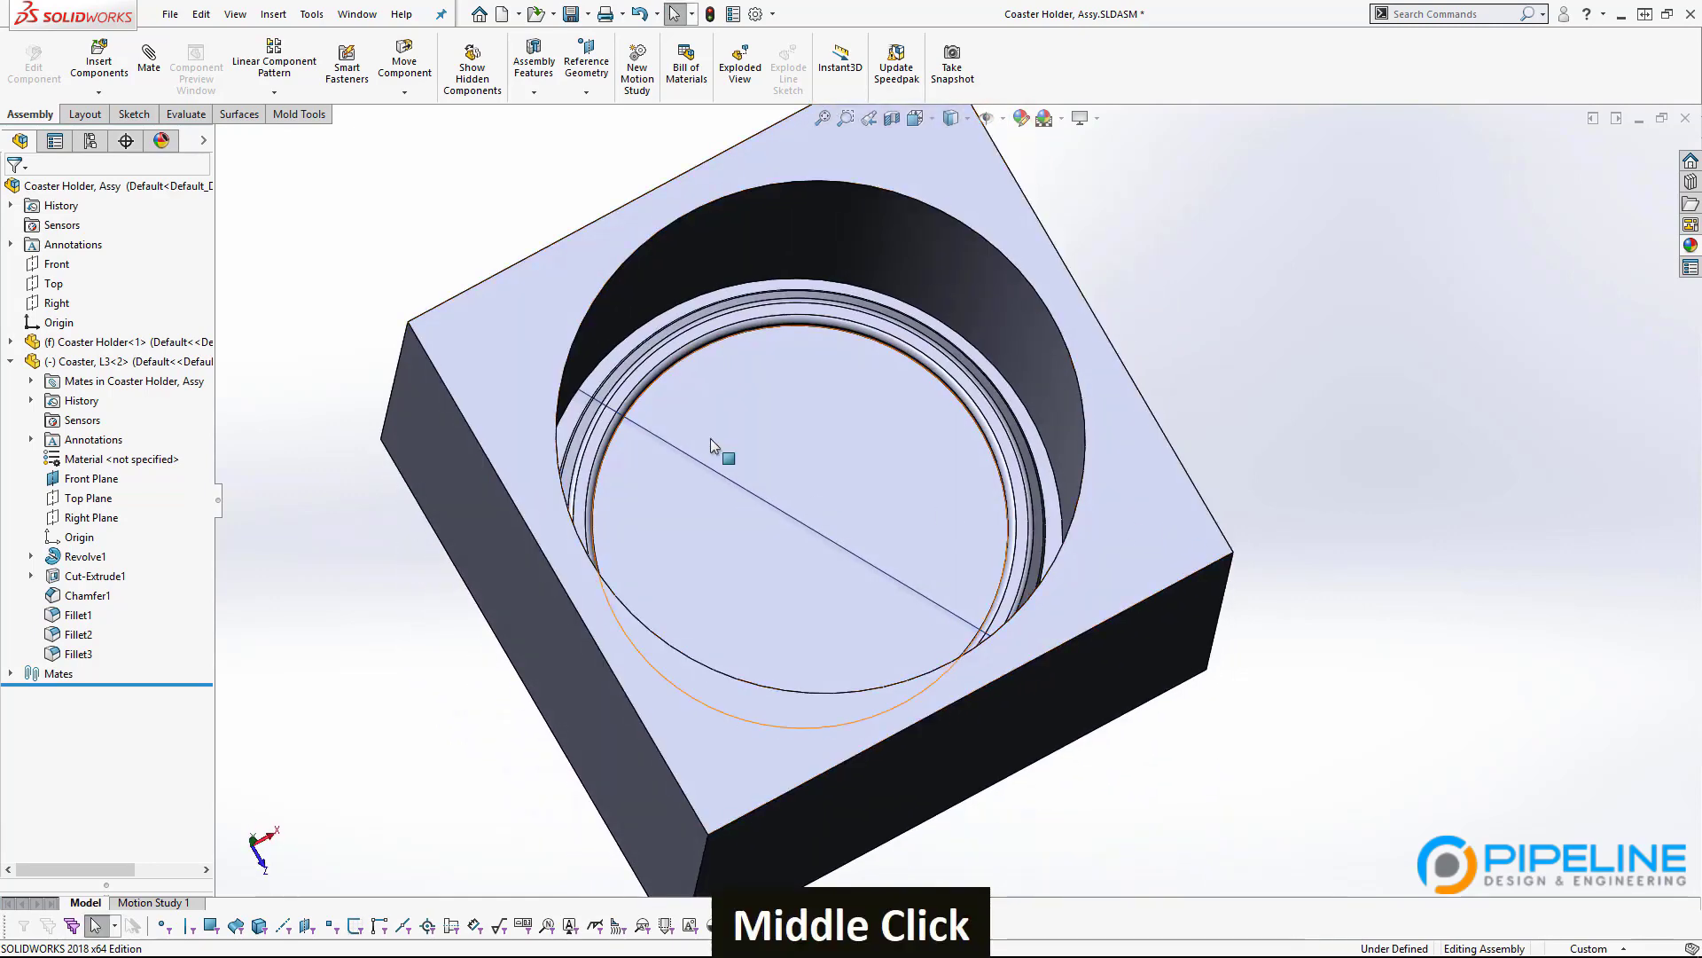
middle_drag(1050, 477, 1043, 459)
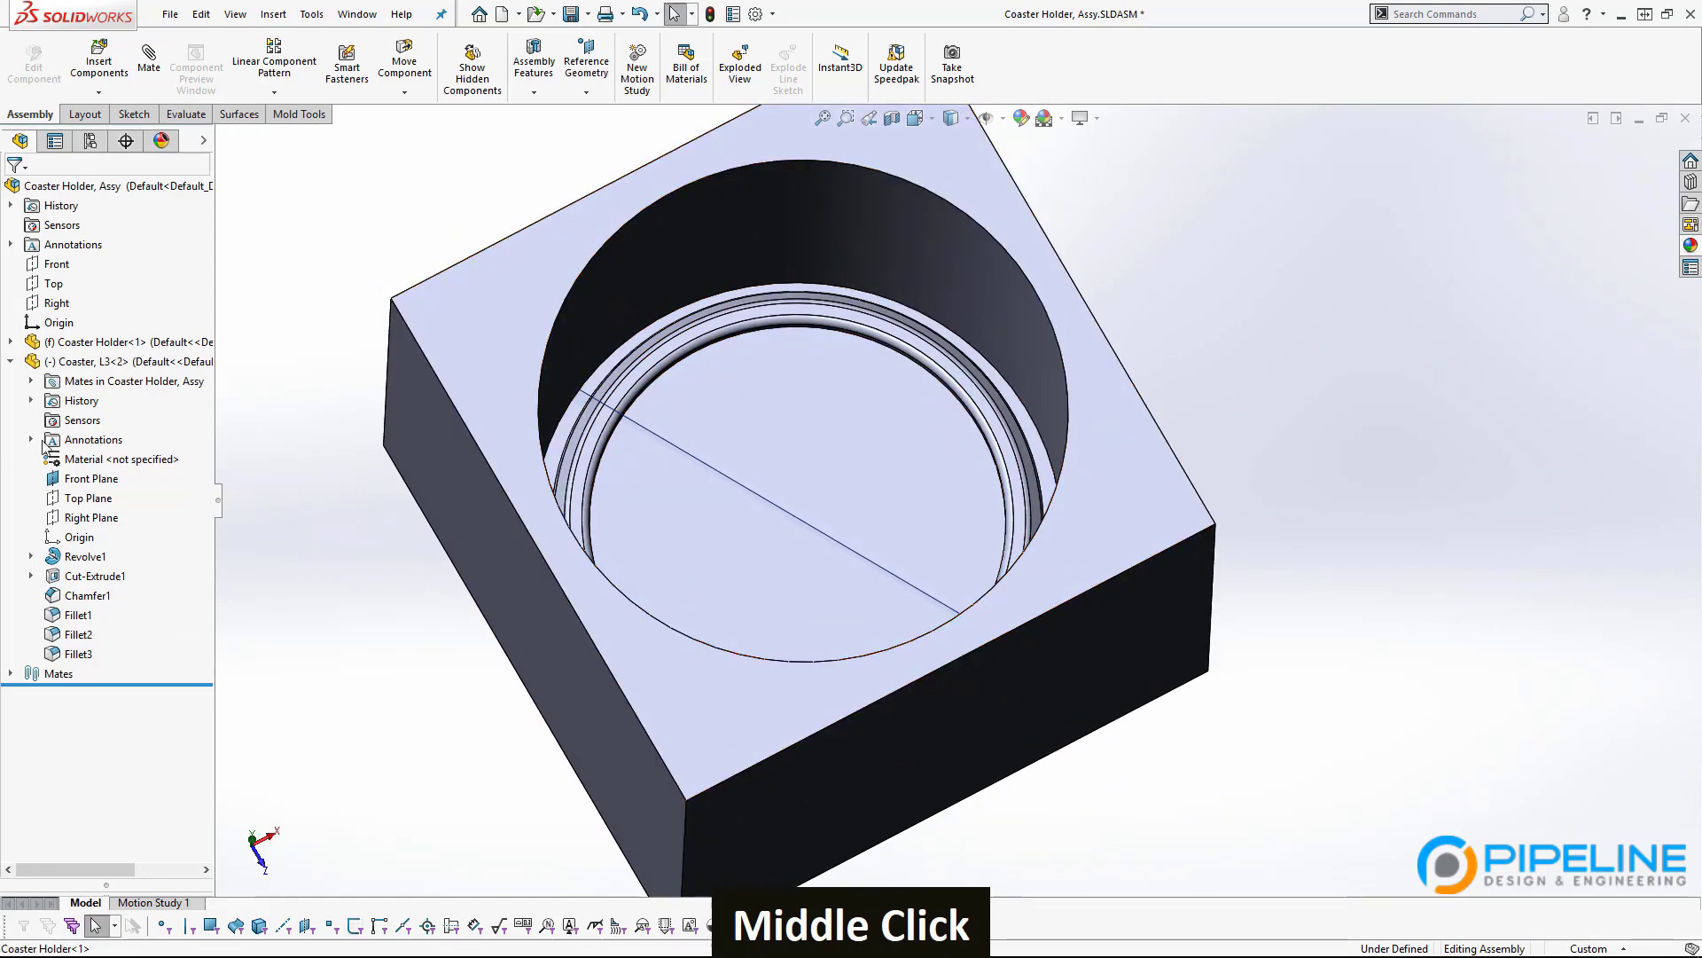
drag(883, 376, 732, 602)
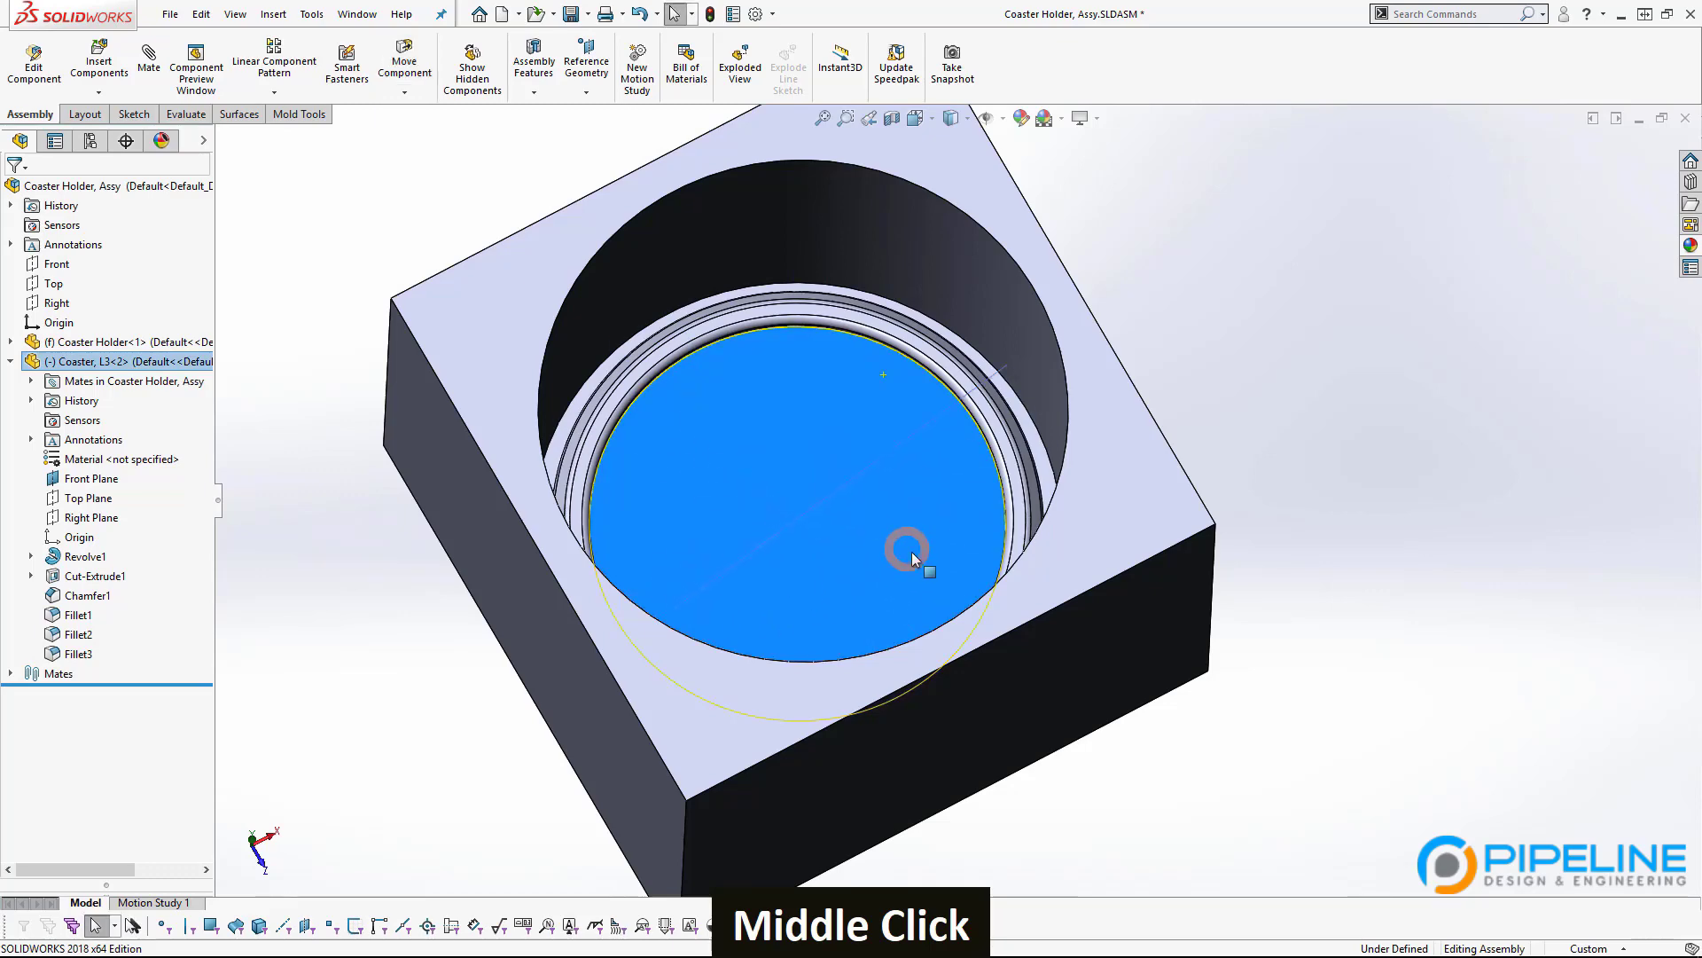
middle_drag(908, 552, 945, 466)
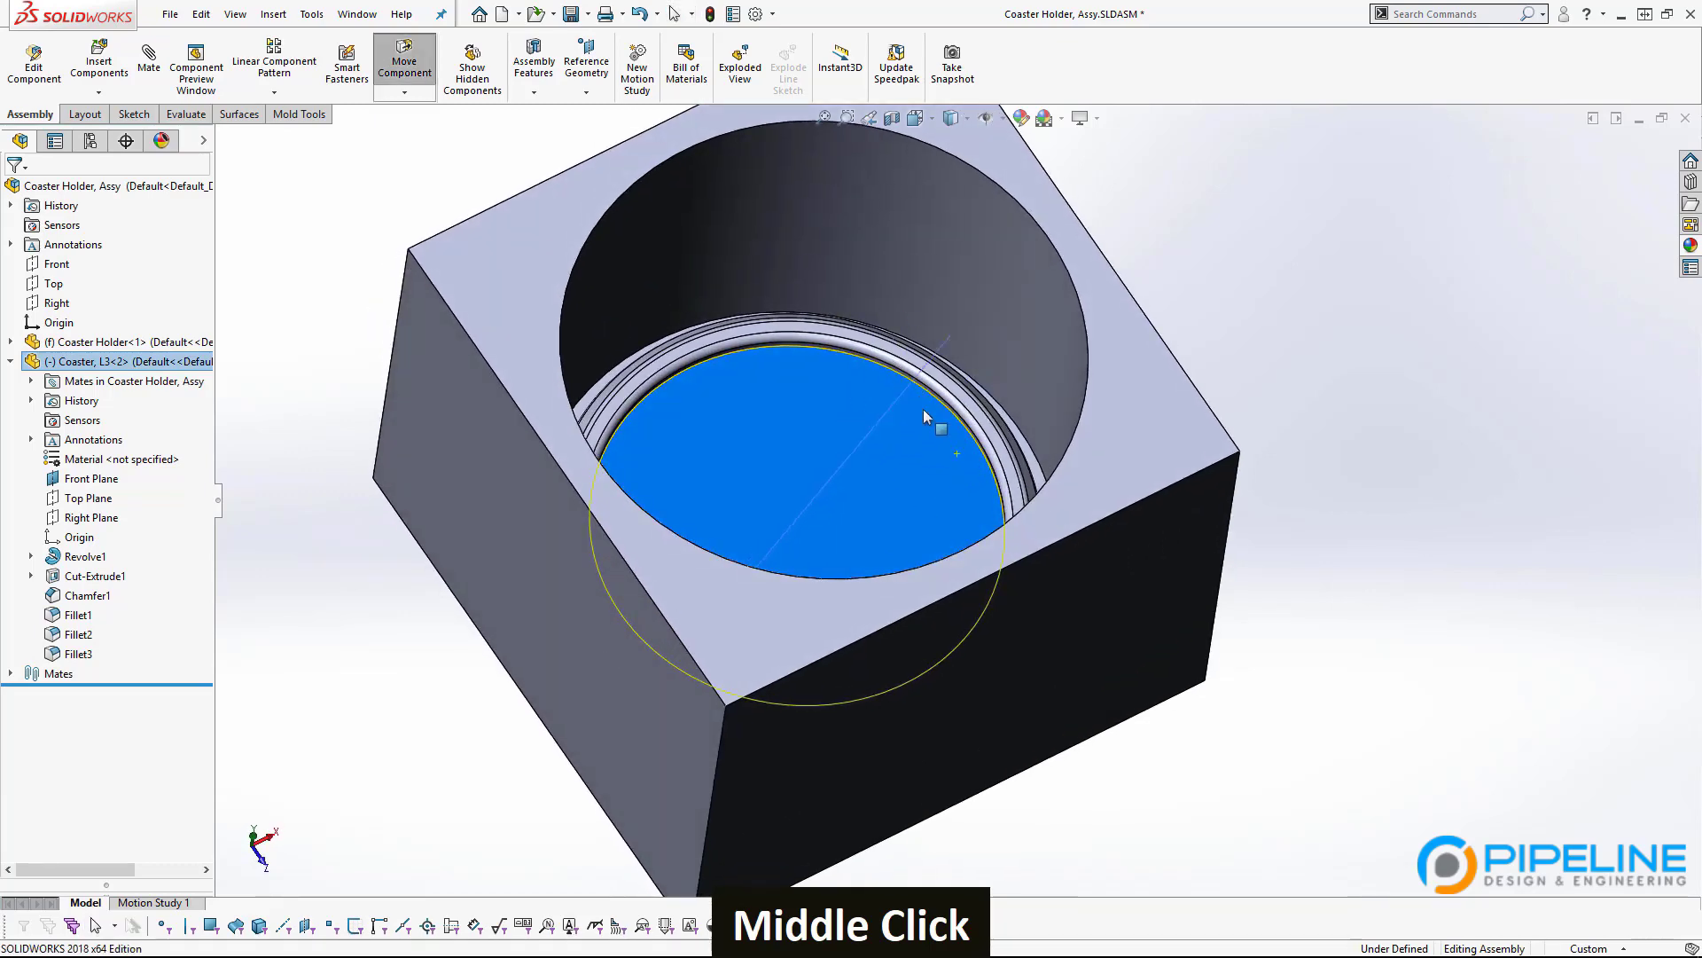
drag(923, 408, 848, 458)
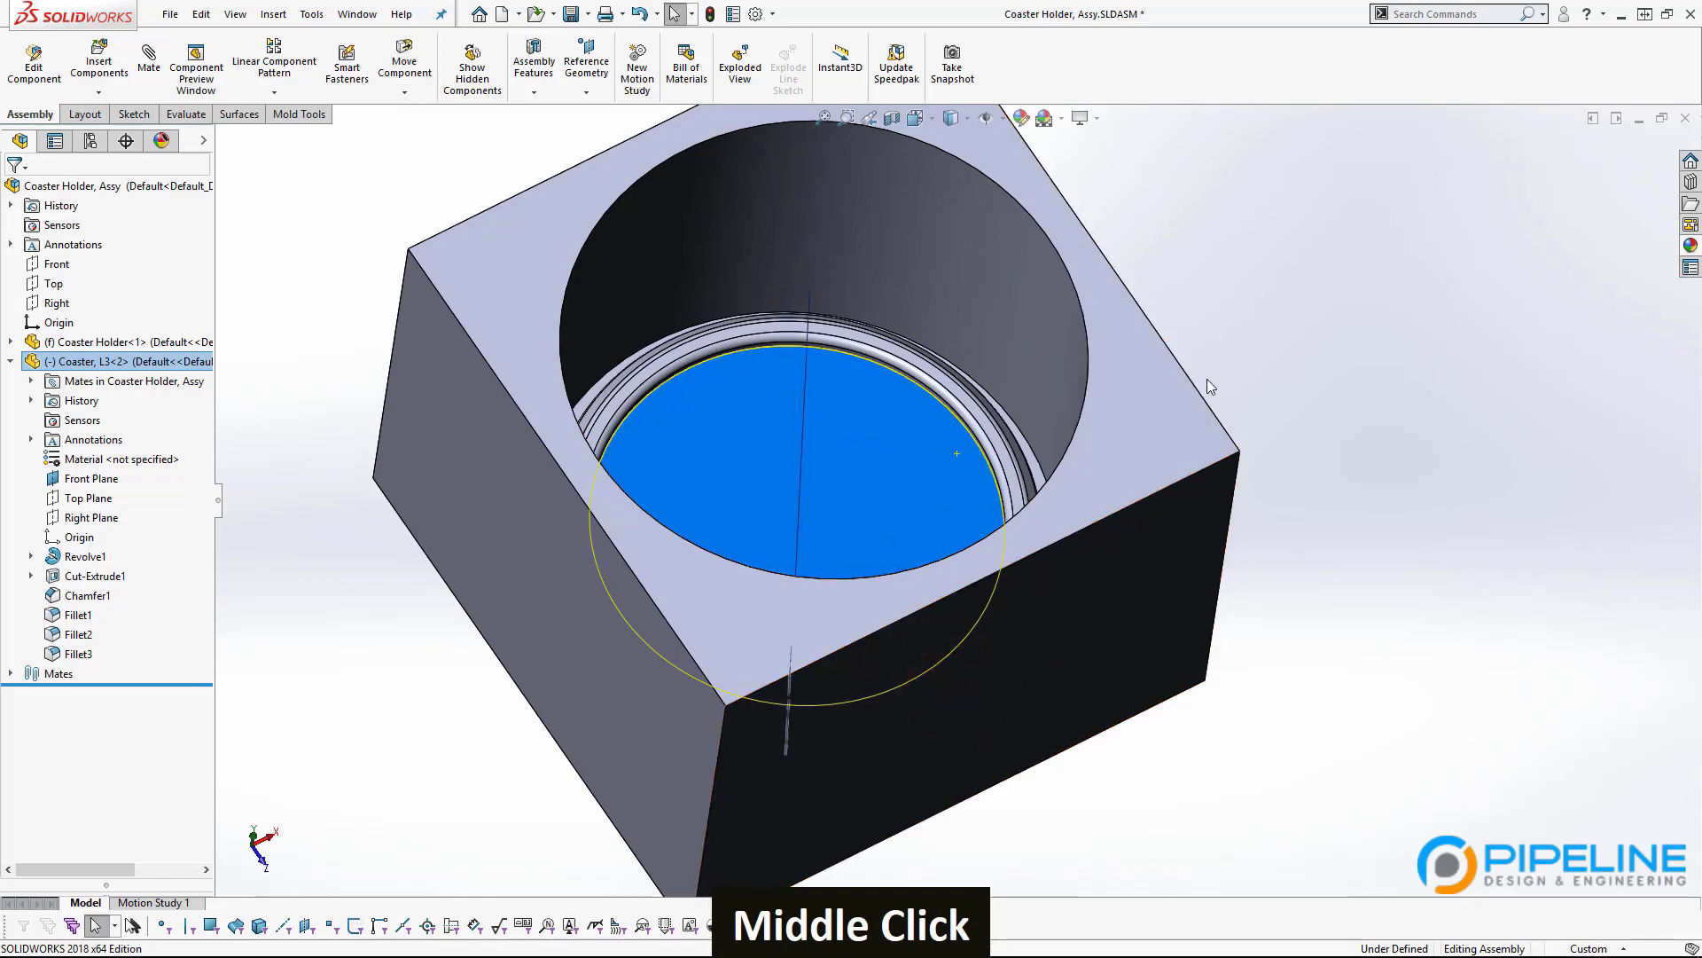
middle_drag(1206, 379, 843, 395)
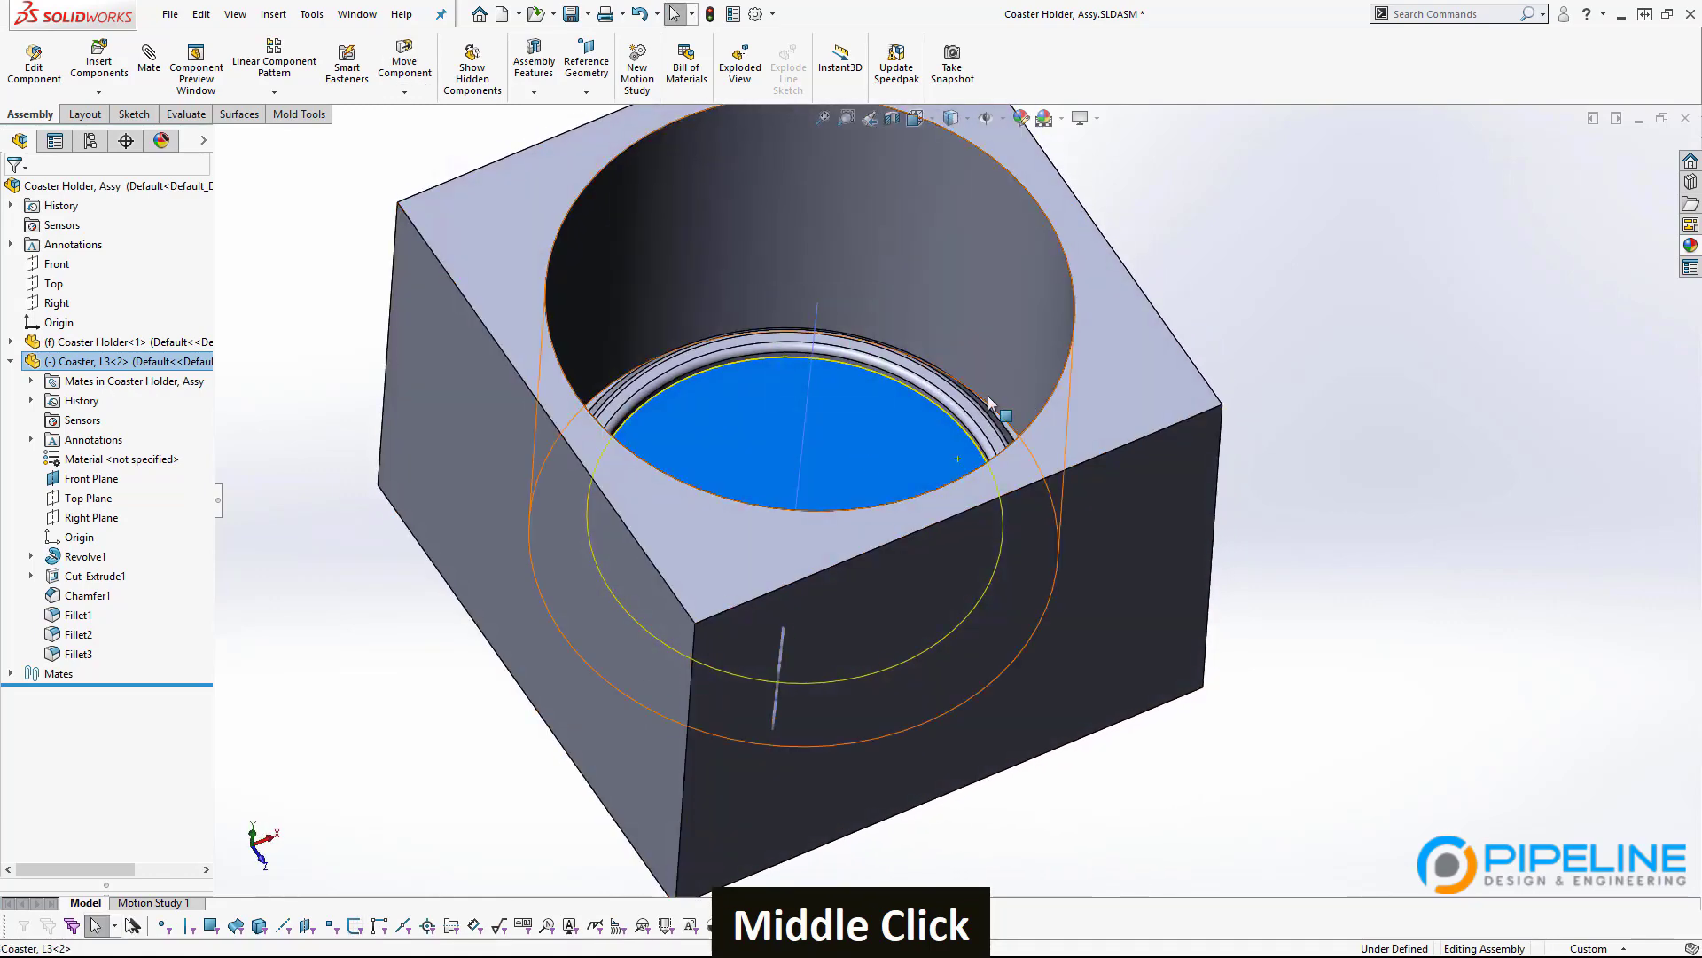
middle_drag(987, 395, 832, 525)
scroll(1268, 446, up, 2)
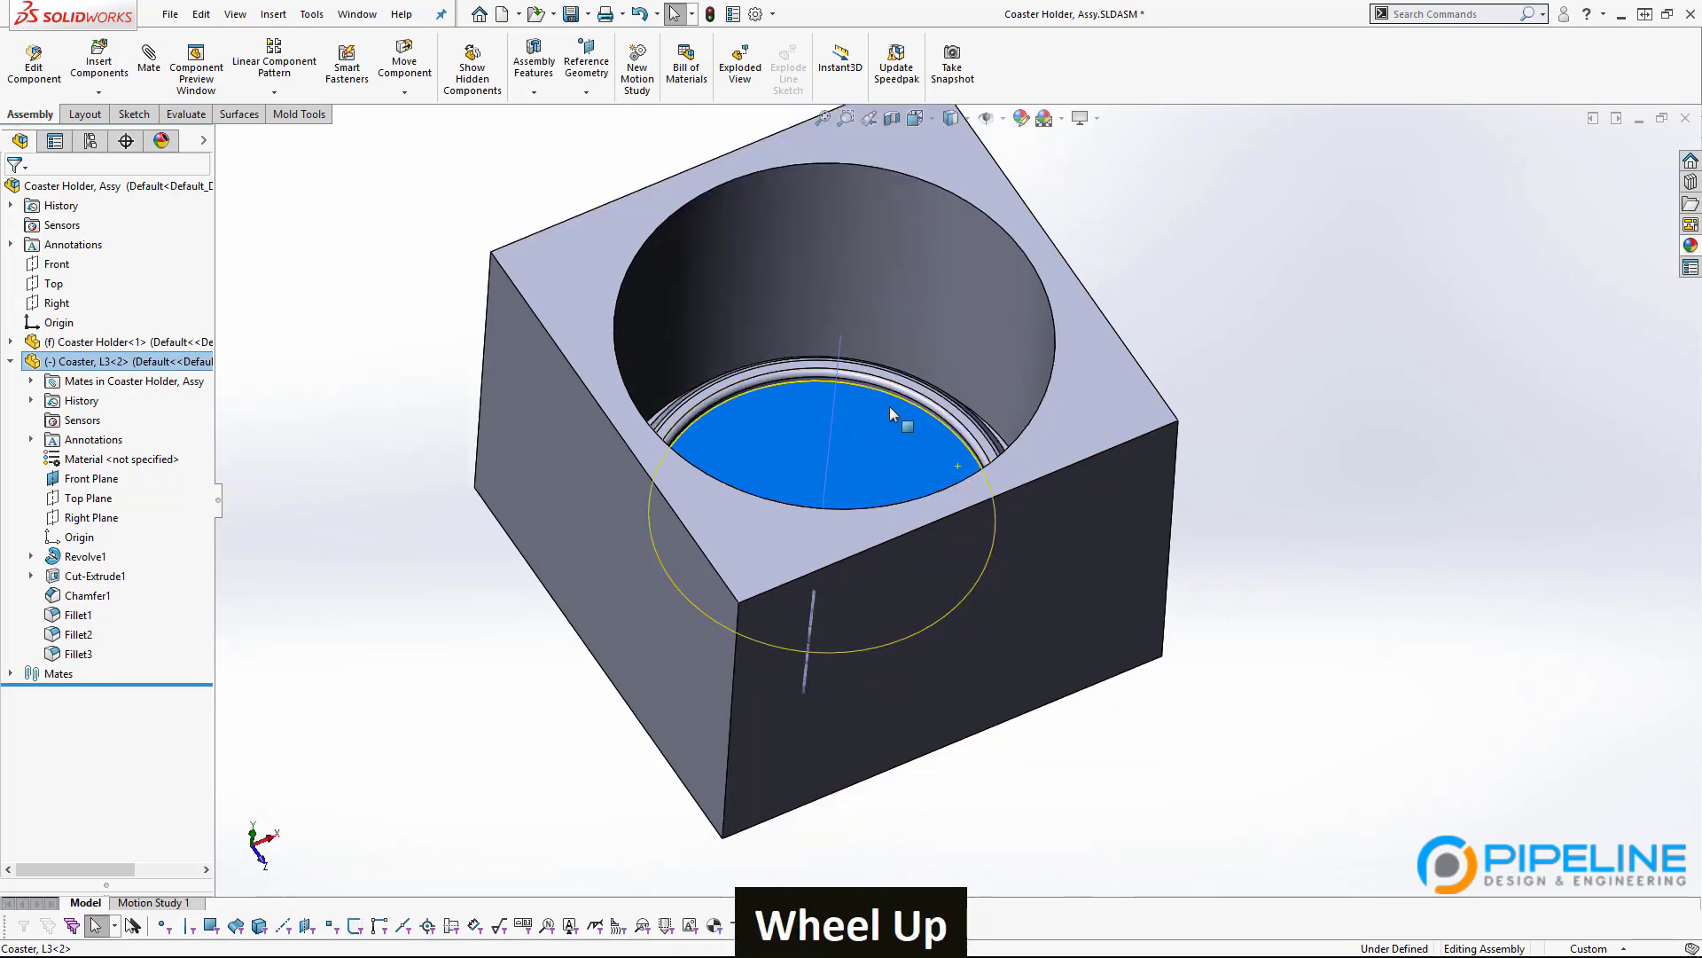
scroll(895, 402, down, 2)
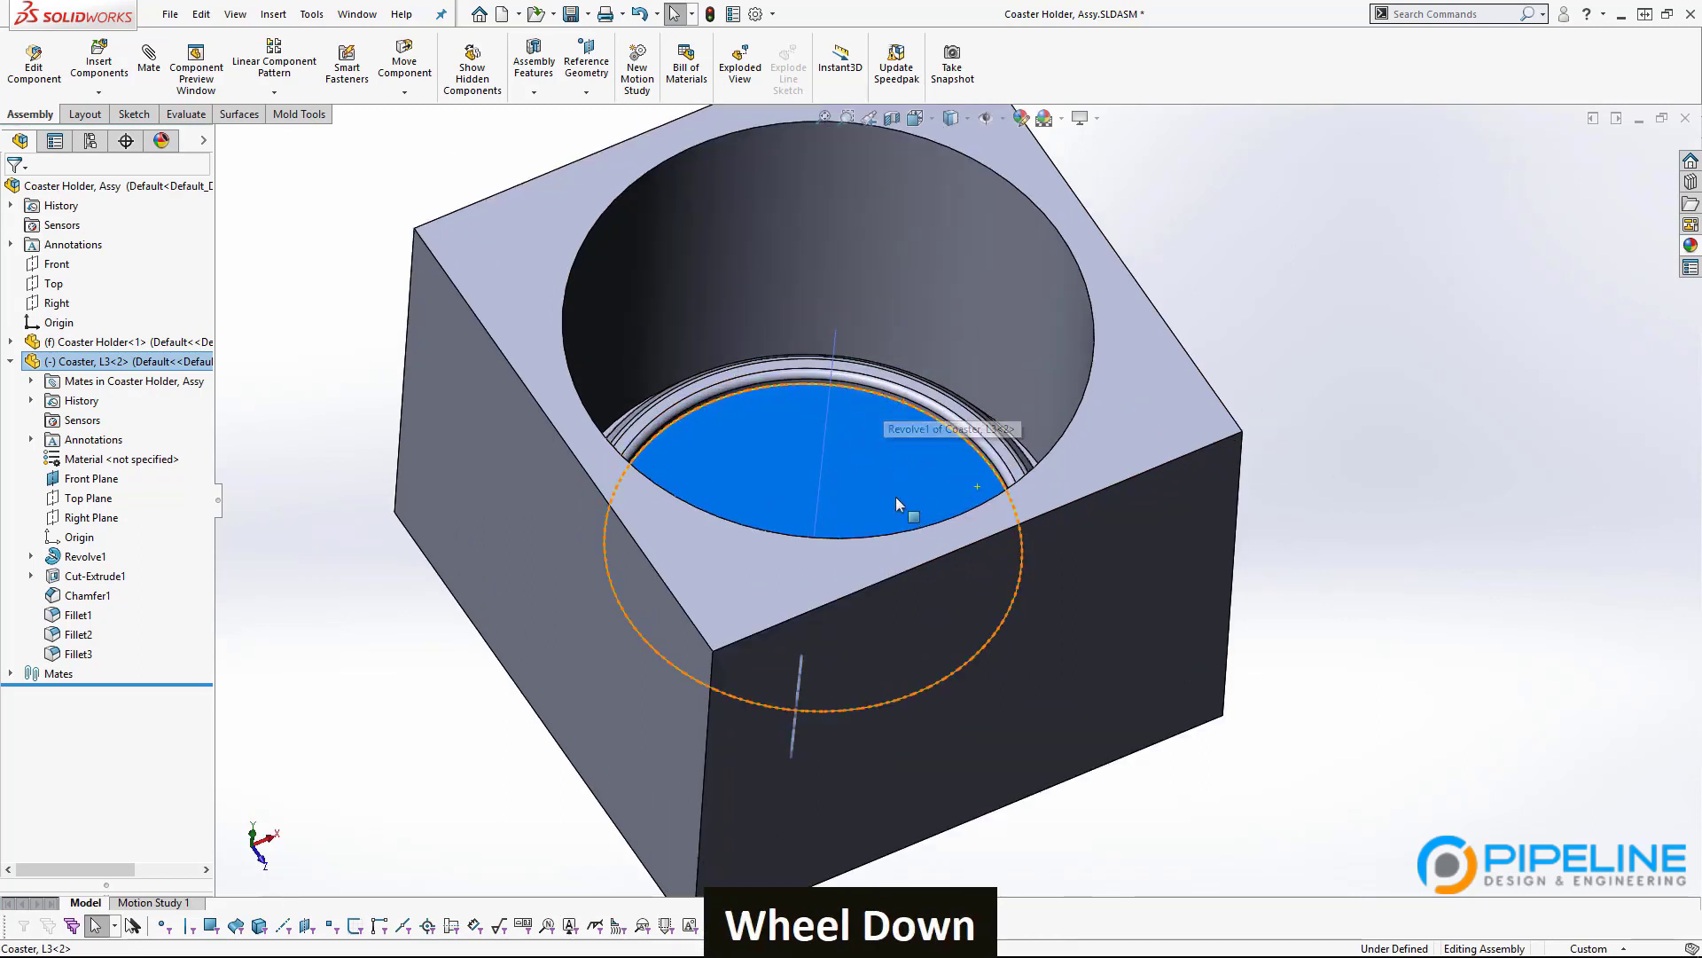
Expand the assembly's list of mates and highlight the faces used by the Concentric1 mate.
click(12, 674)
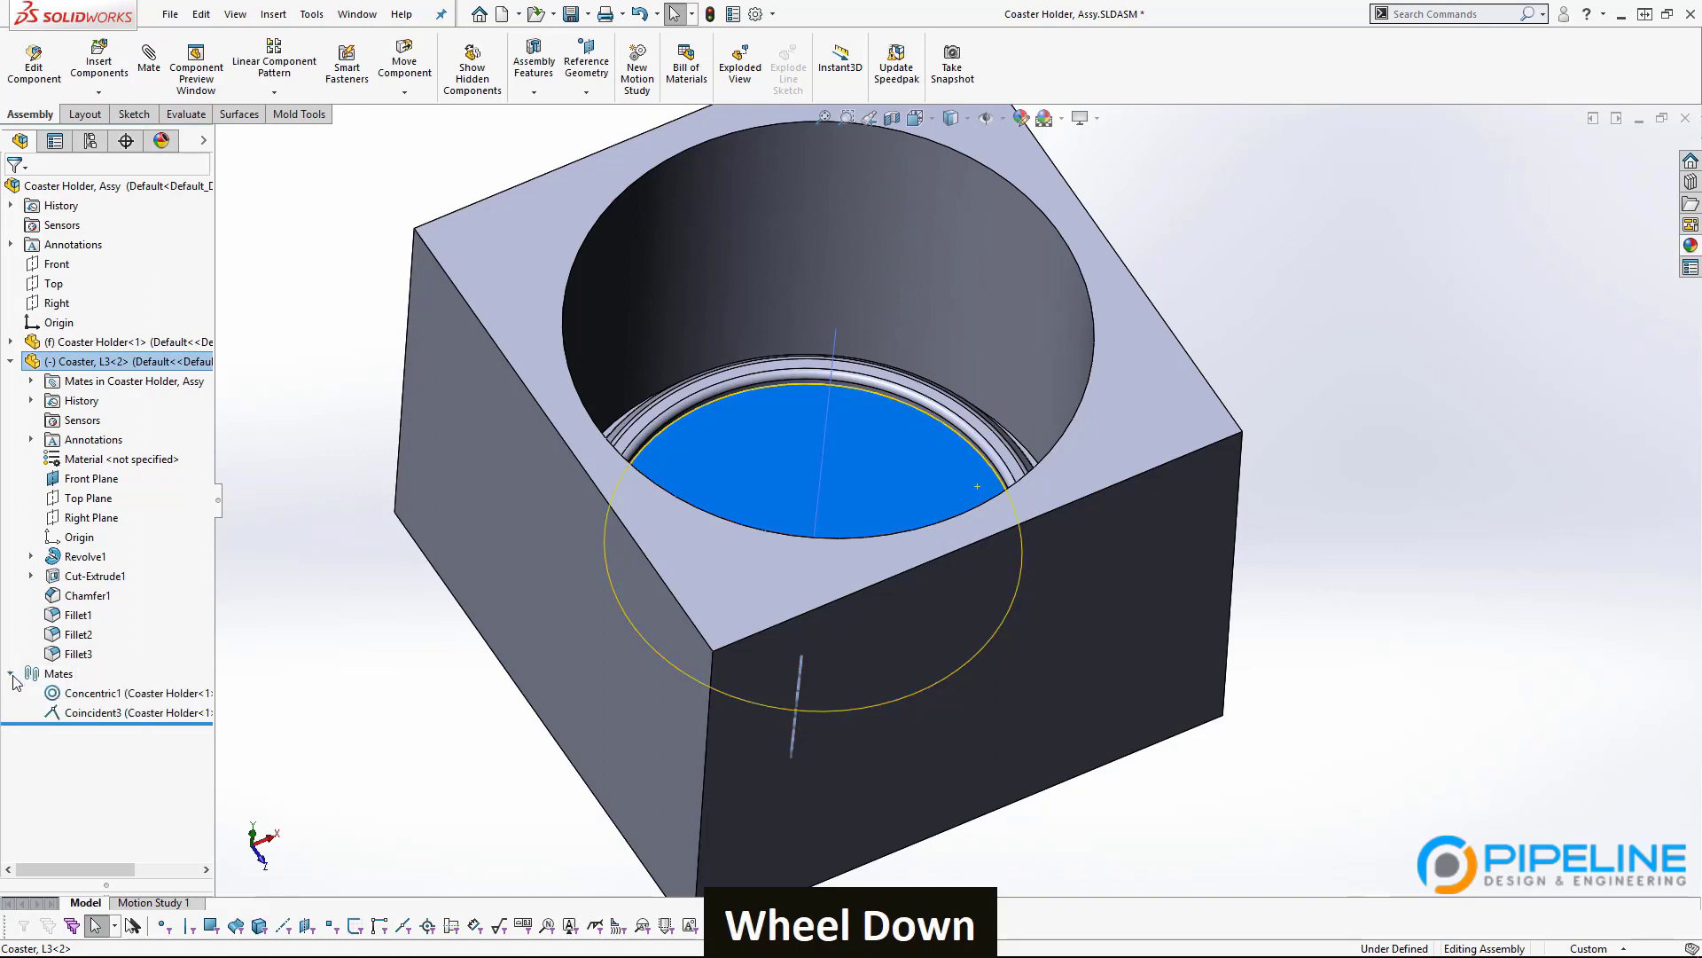
click(115, 696)
click(133, 651)
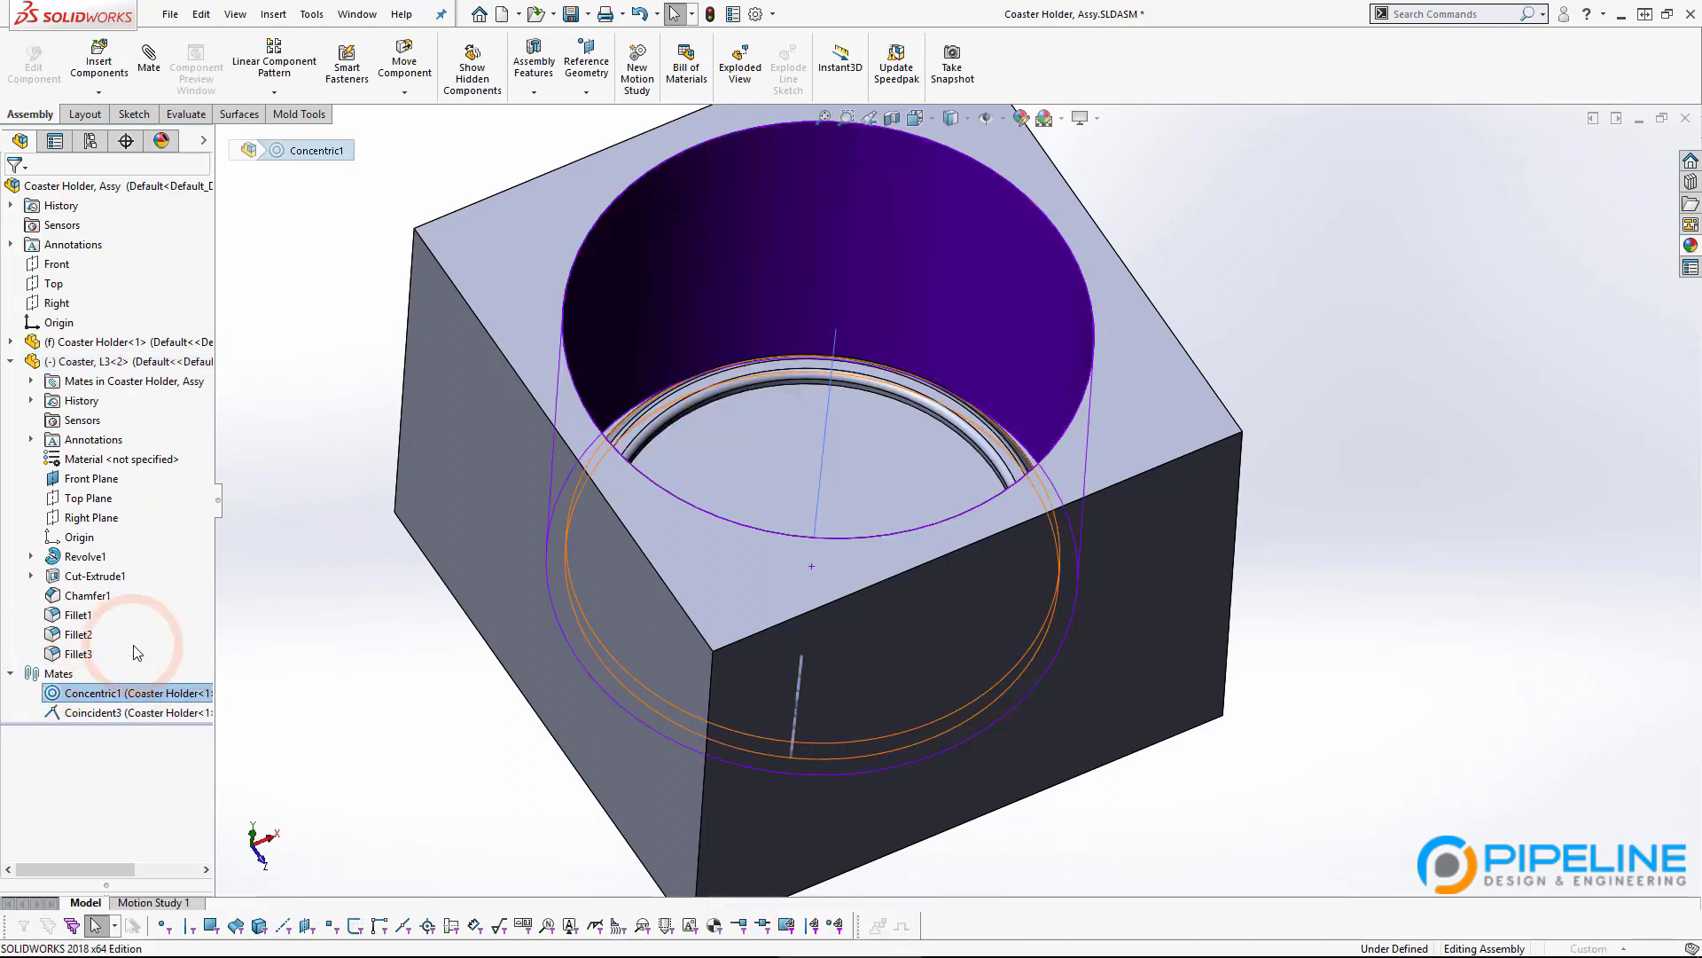
click(38, 190)
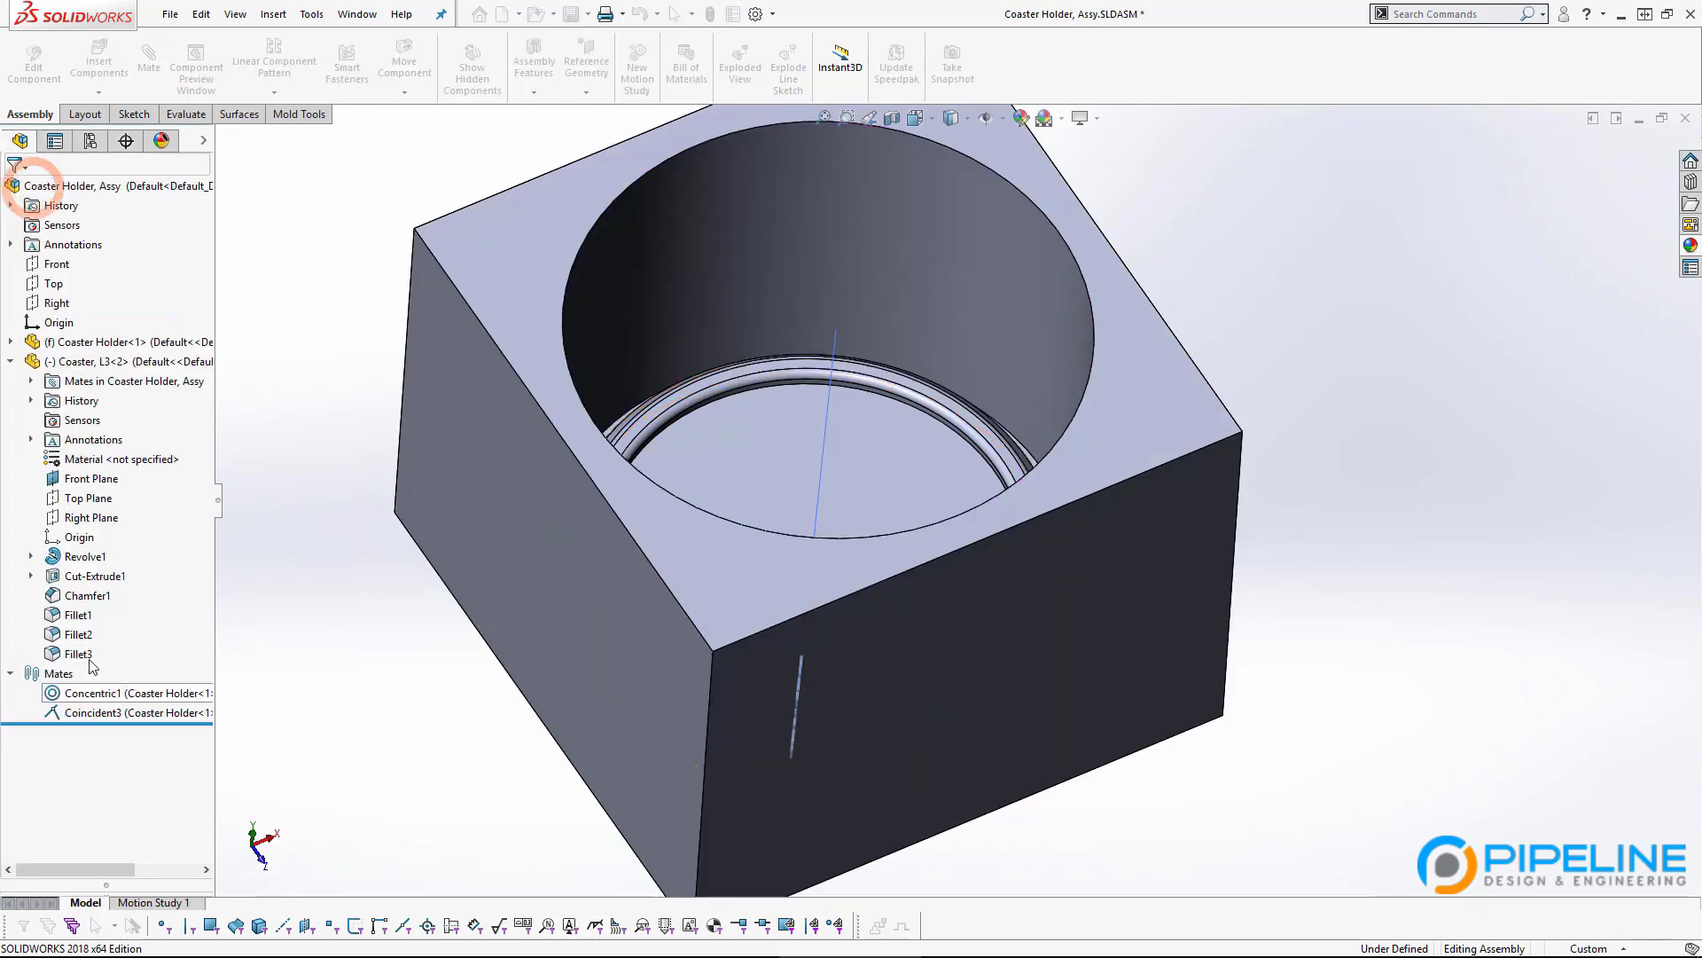
double_click(12, 675)
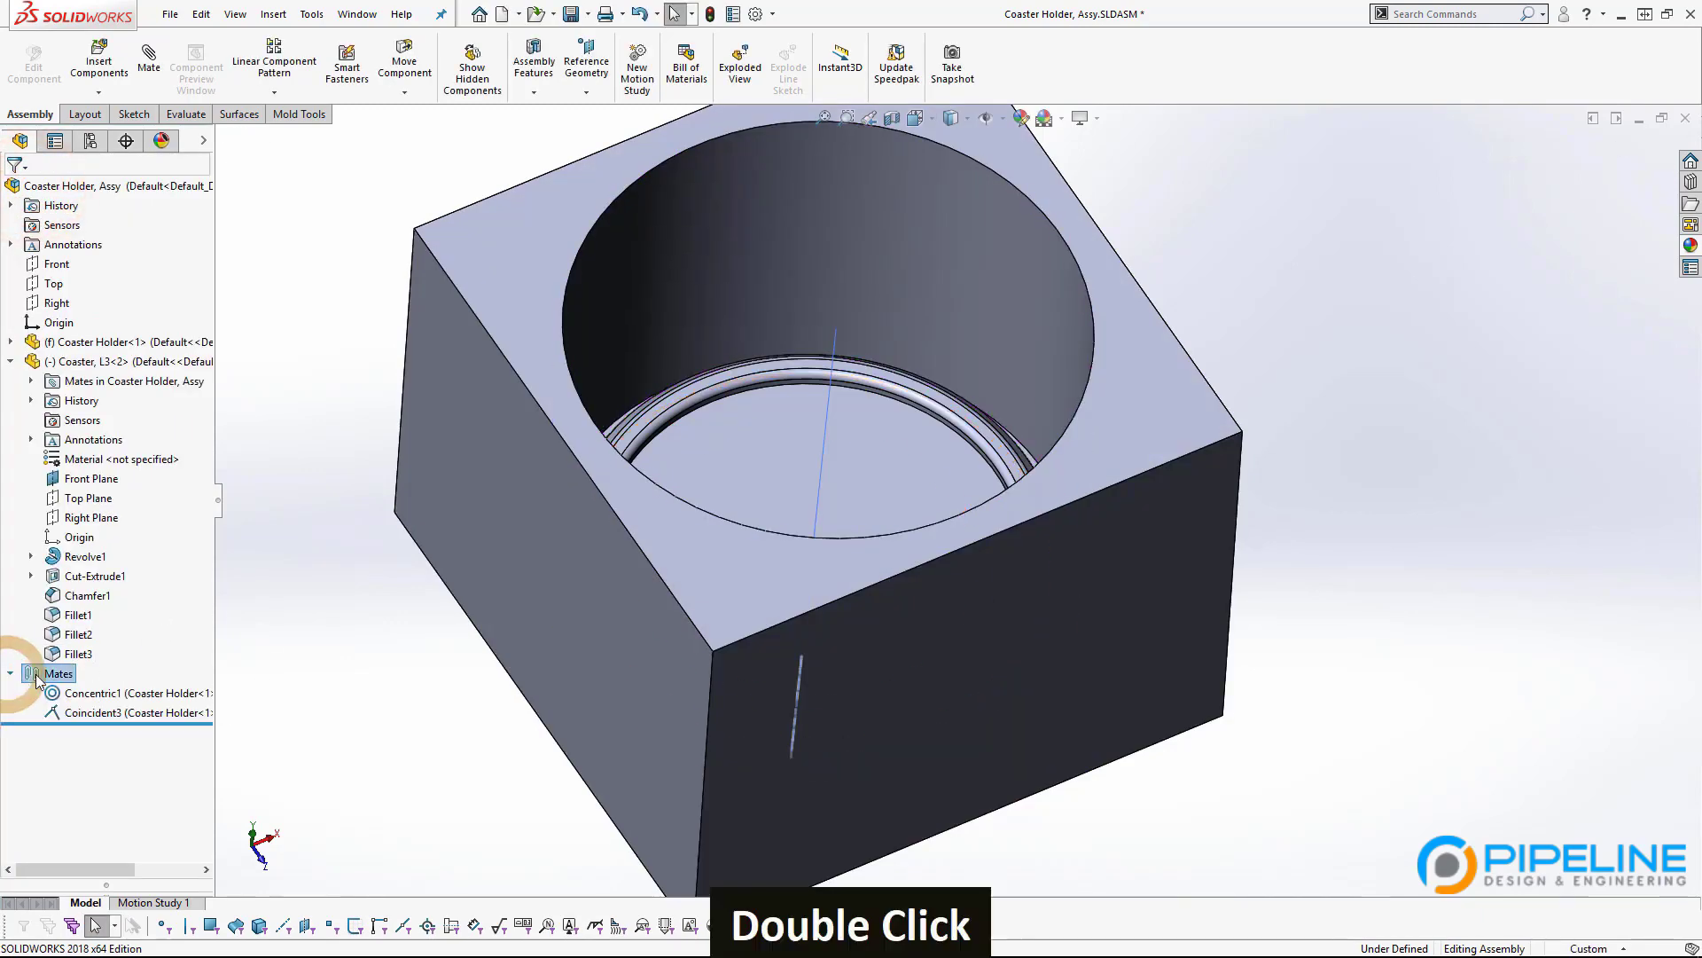
click(49, 676)
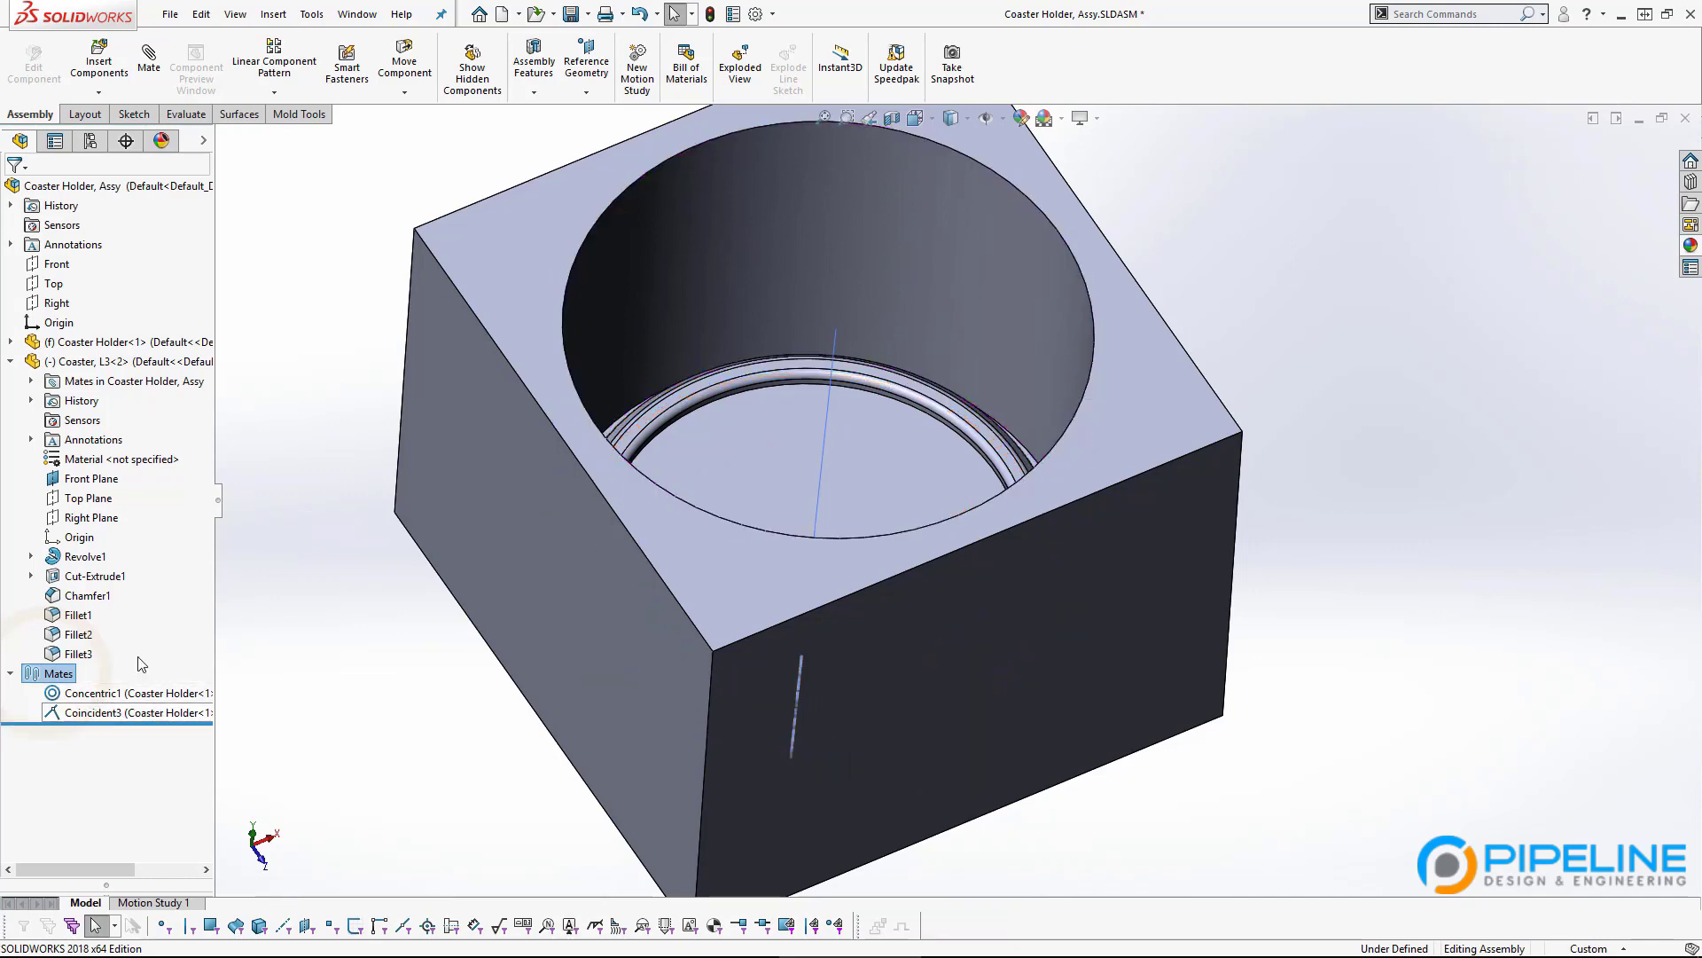
Collapse the Coaster, L3 feature list and examine the geometry linked by the Concentric1 and Coincident3 mates.
click(11, 362)
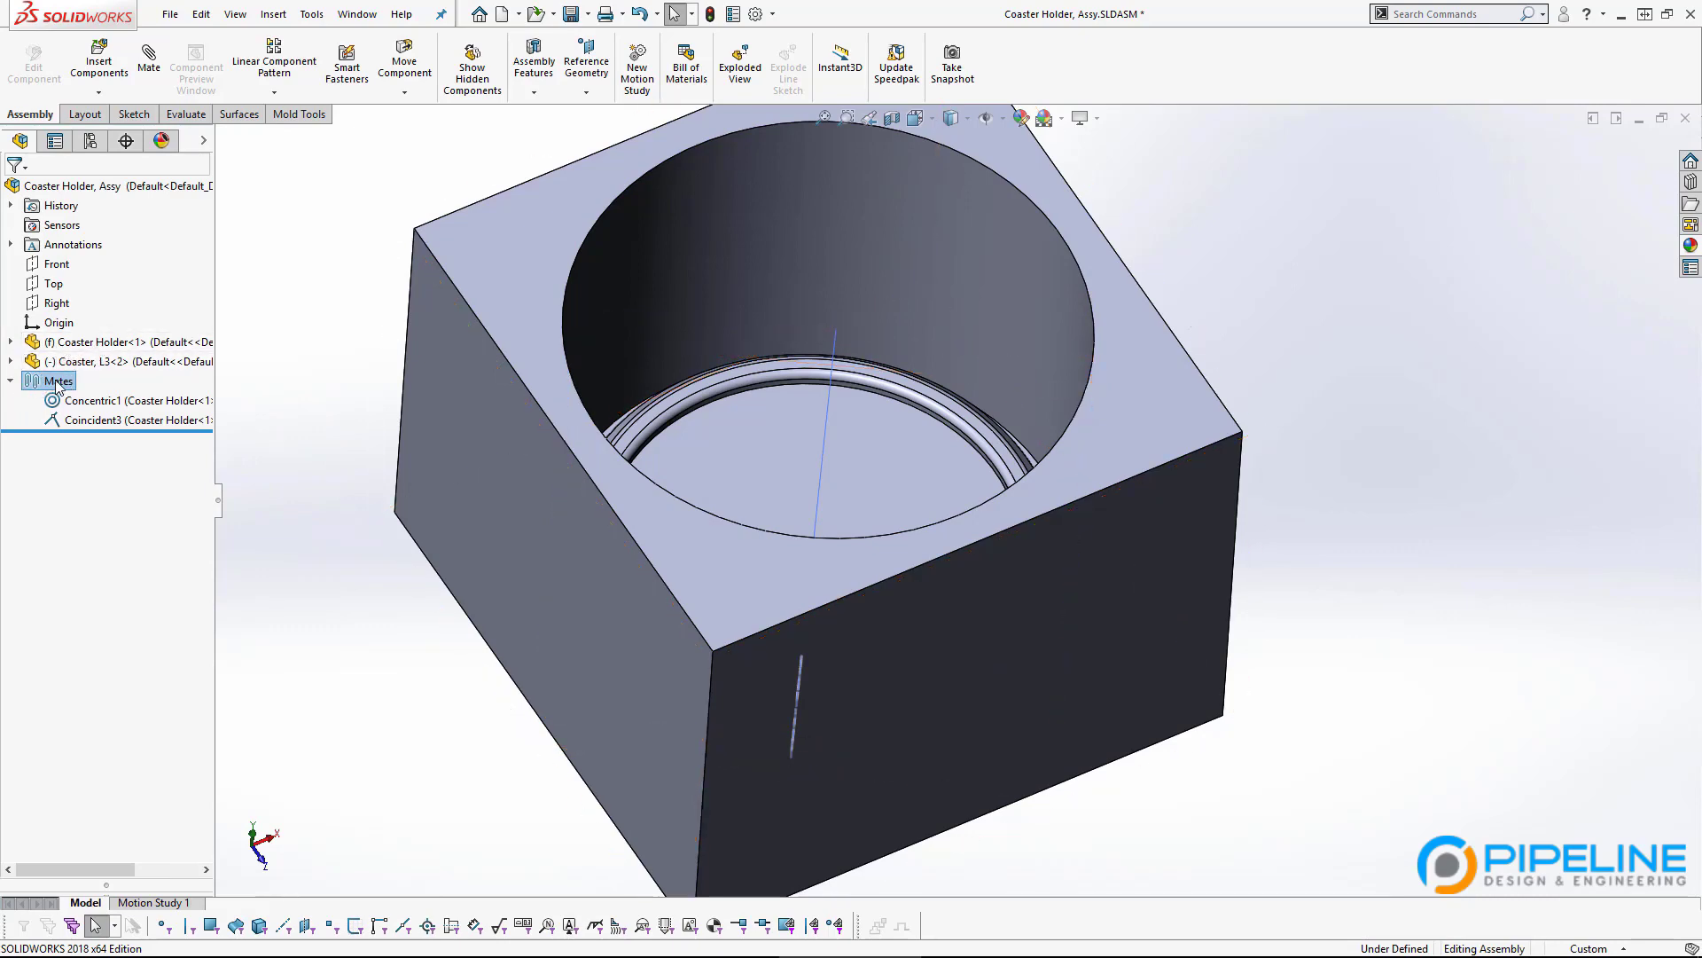
click(10, 381)
click(11, 381)
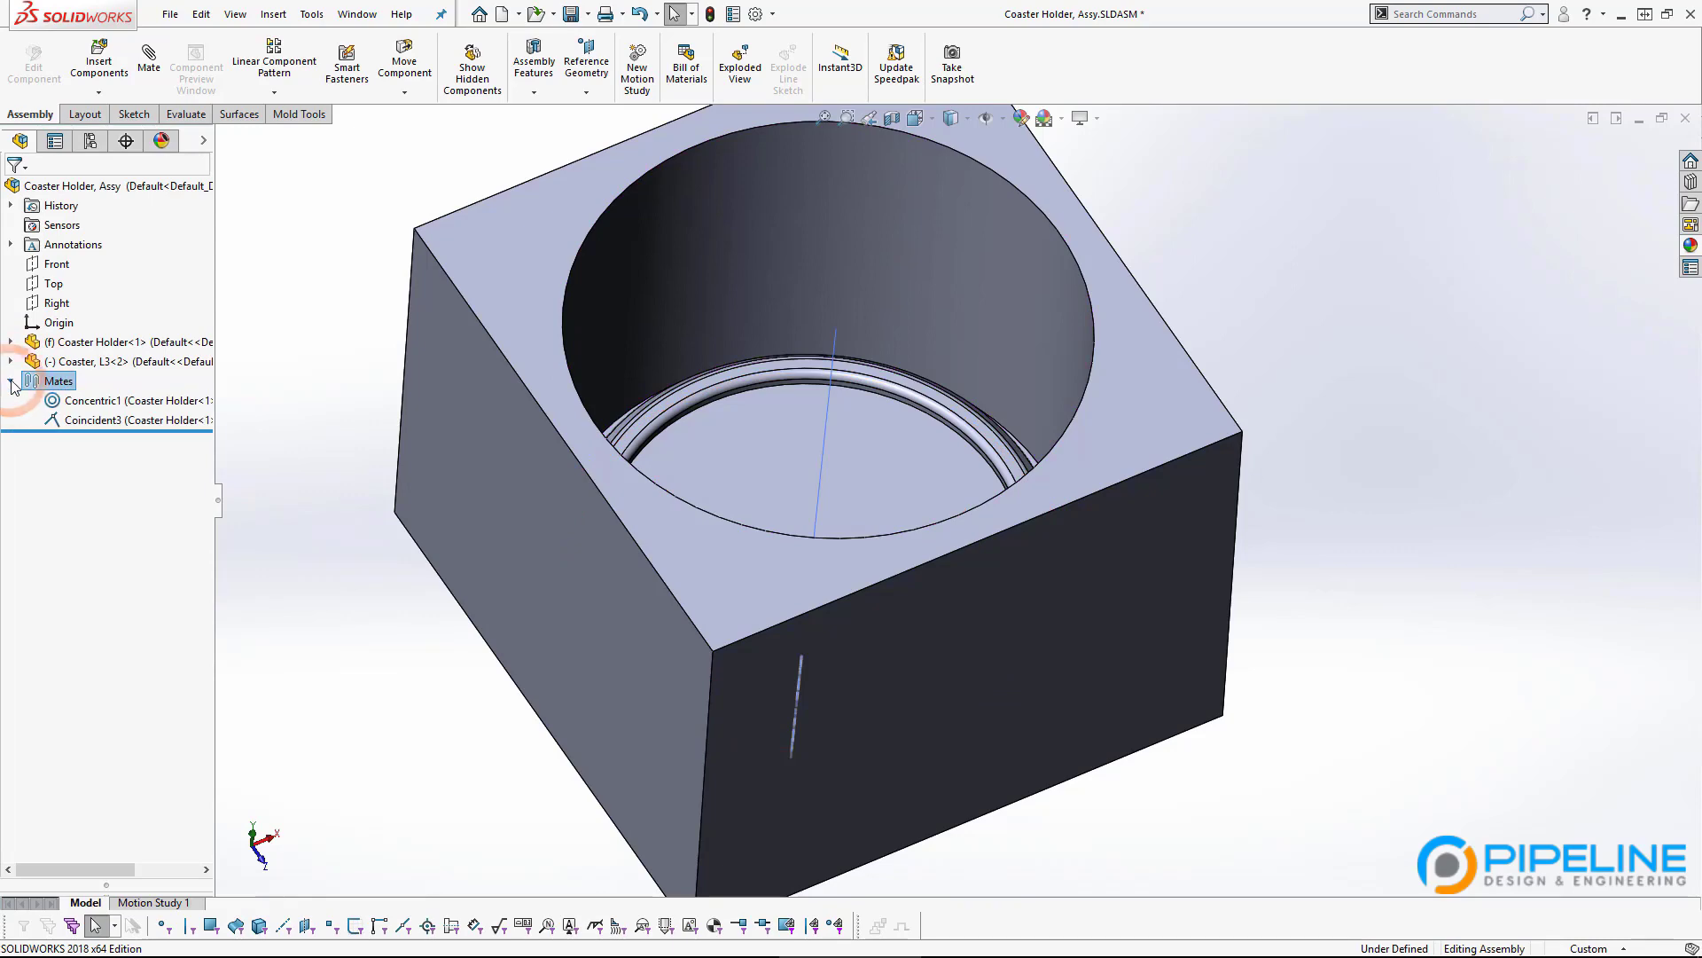
click(94, 401)
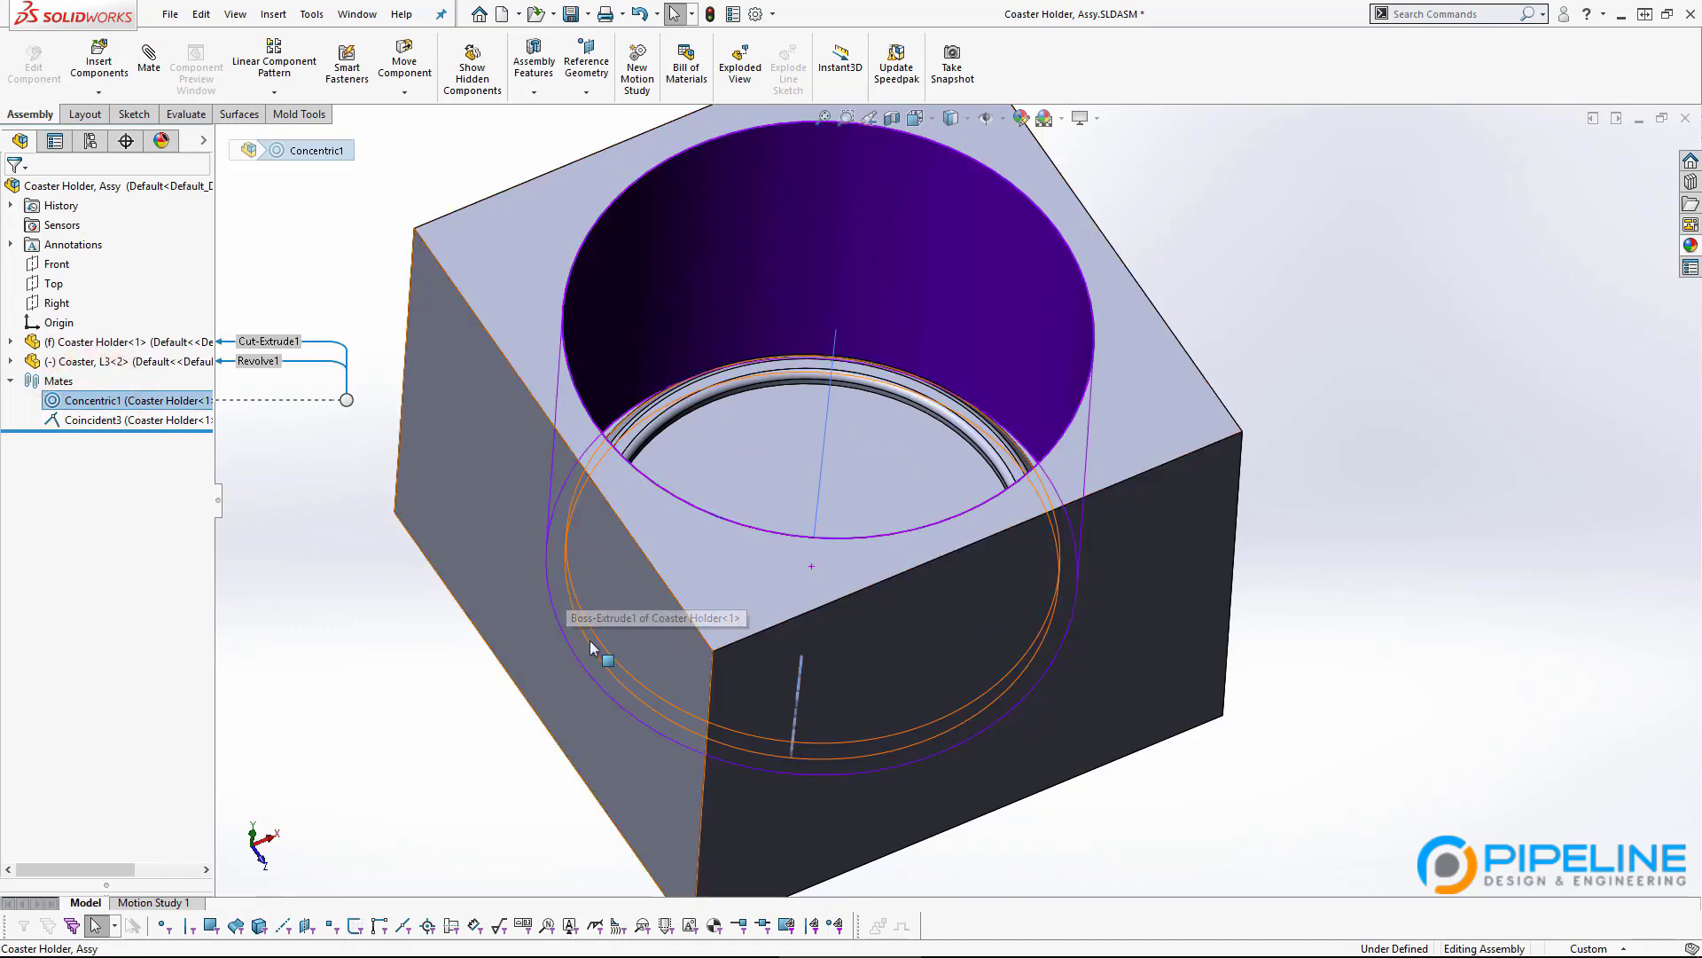
middle_drag(669, 359, 699, 305)
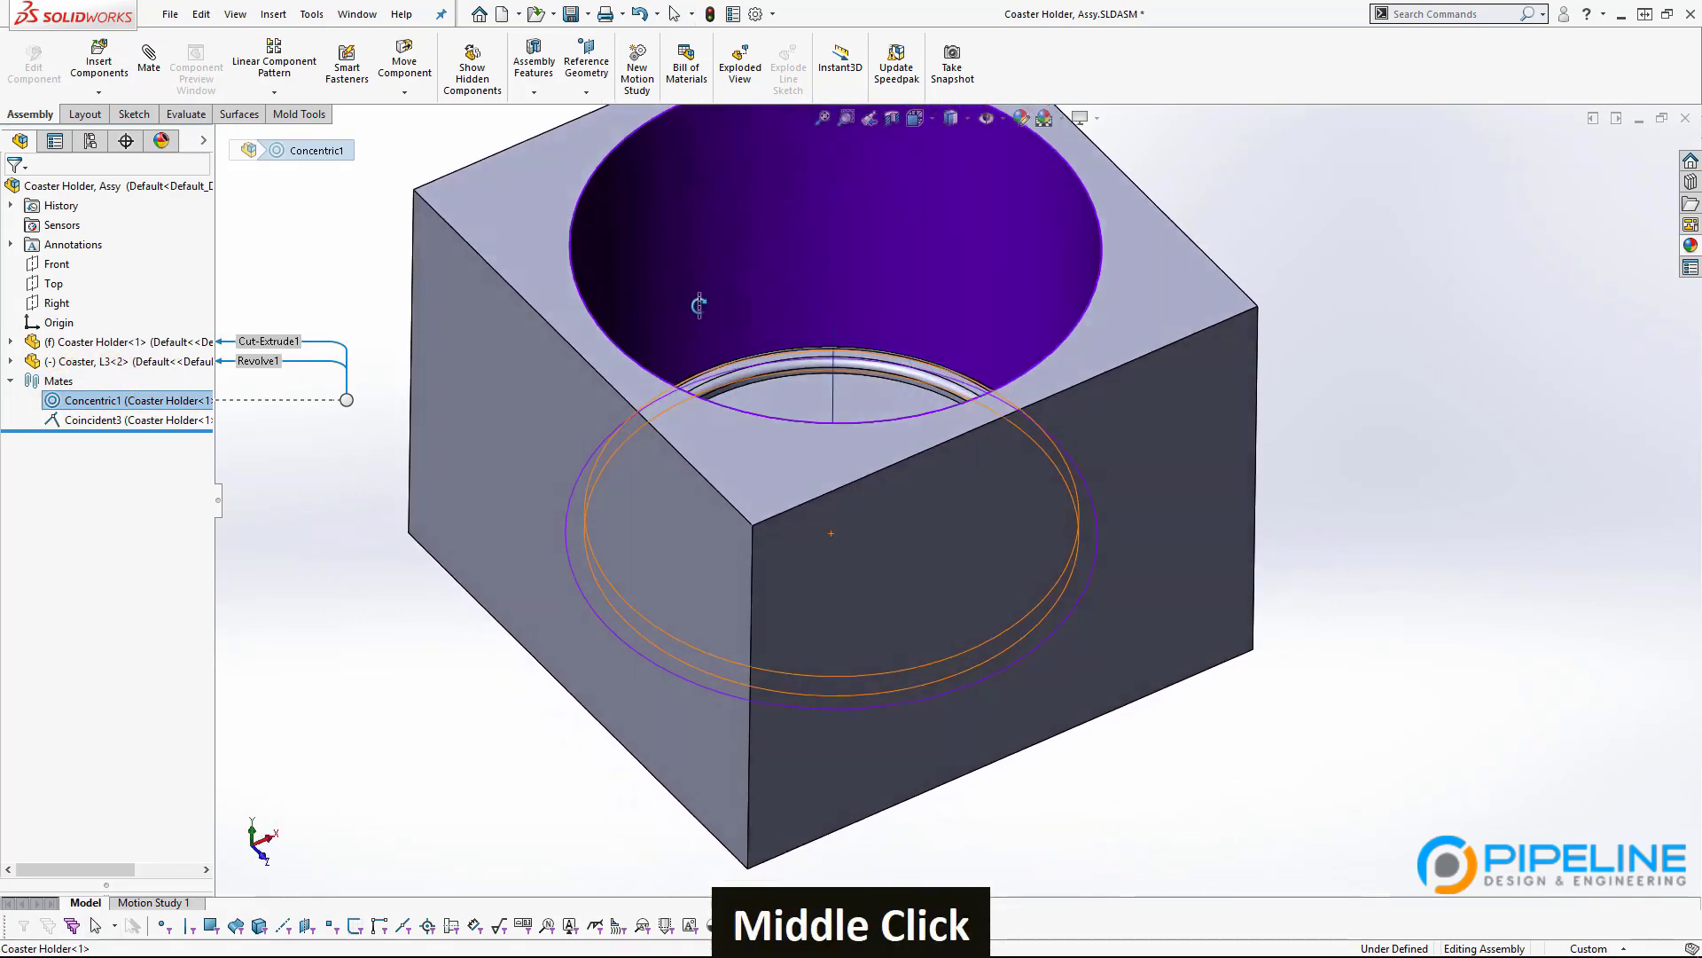
click(112, 419)
scroll(980, 236, up, 3)
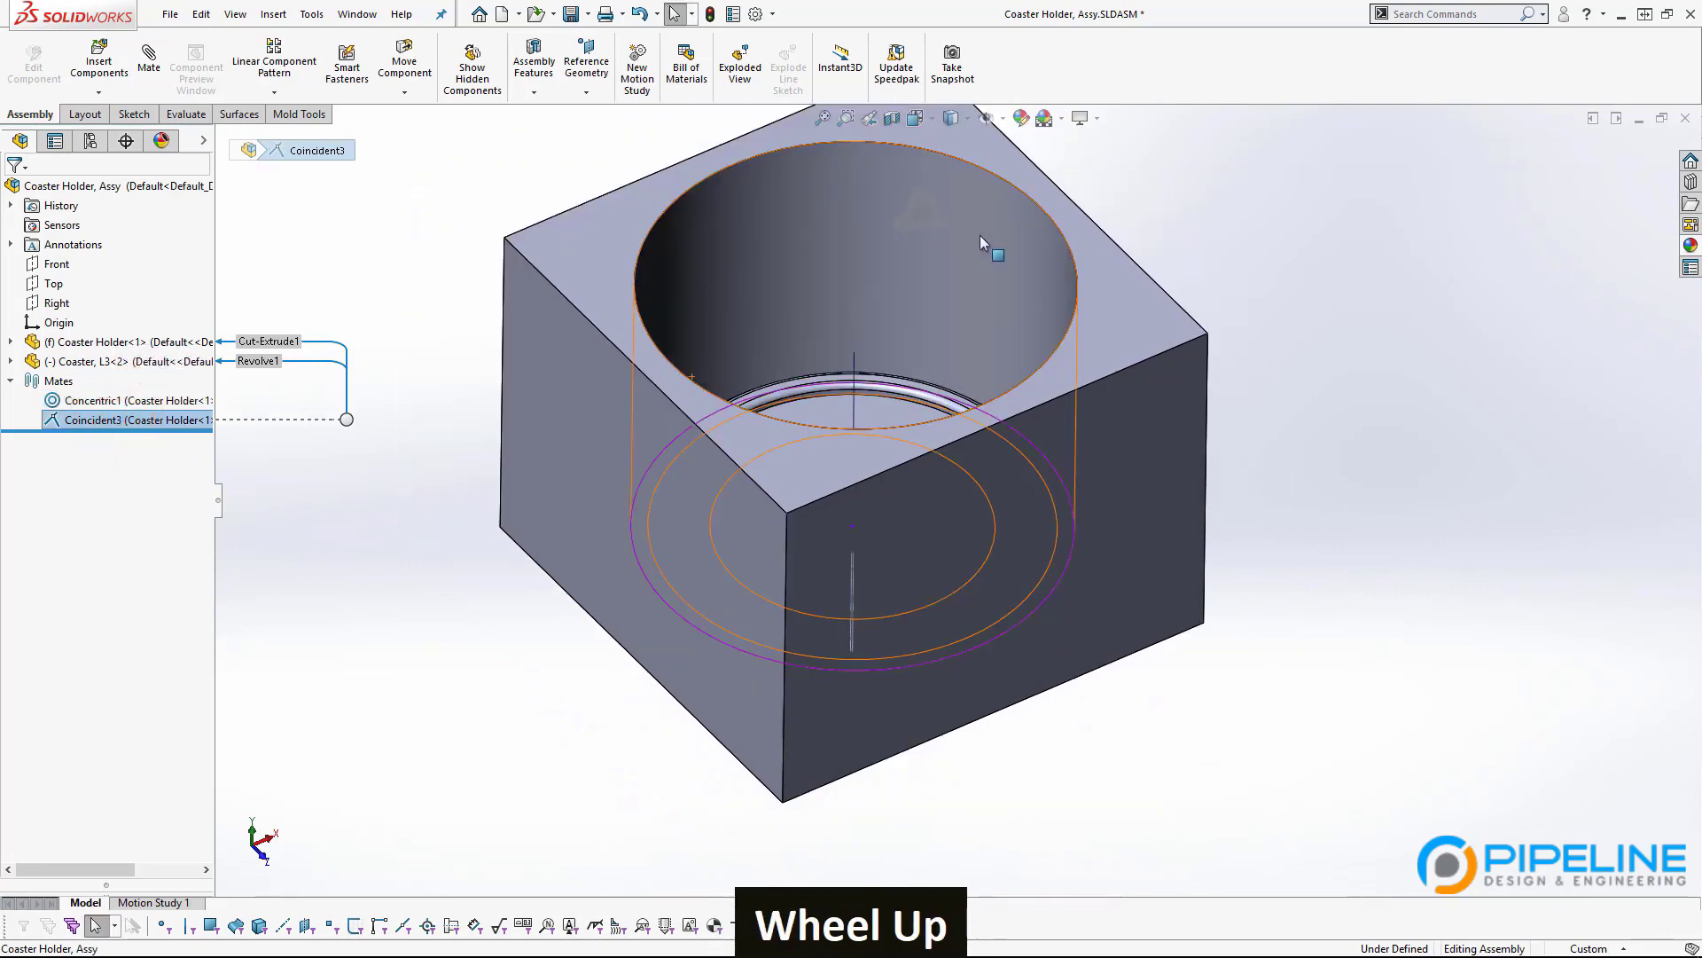
scroll(890, 338, down, 2)
middle_drag(890, 346, 873, 567)
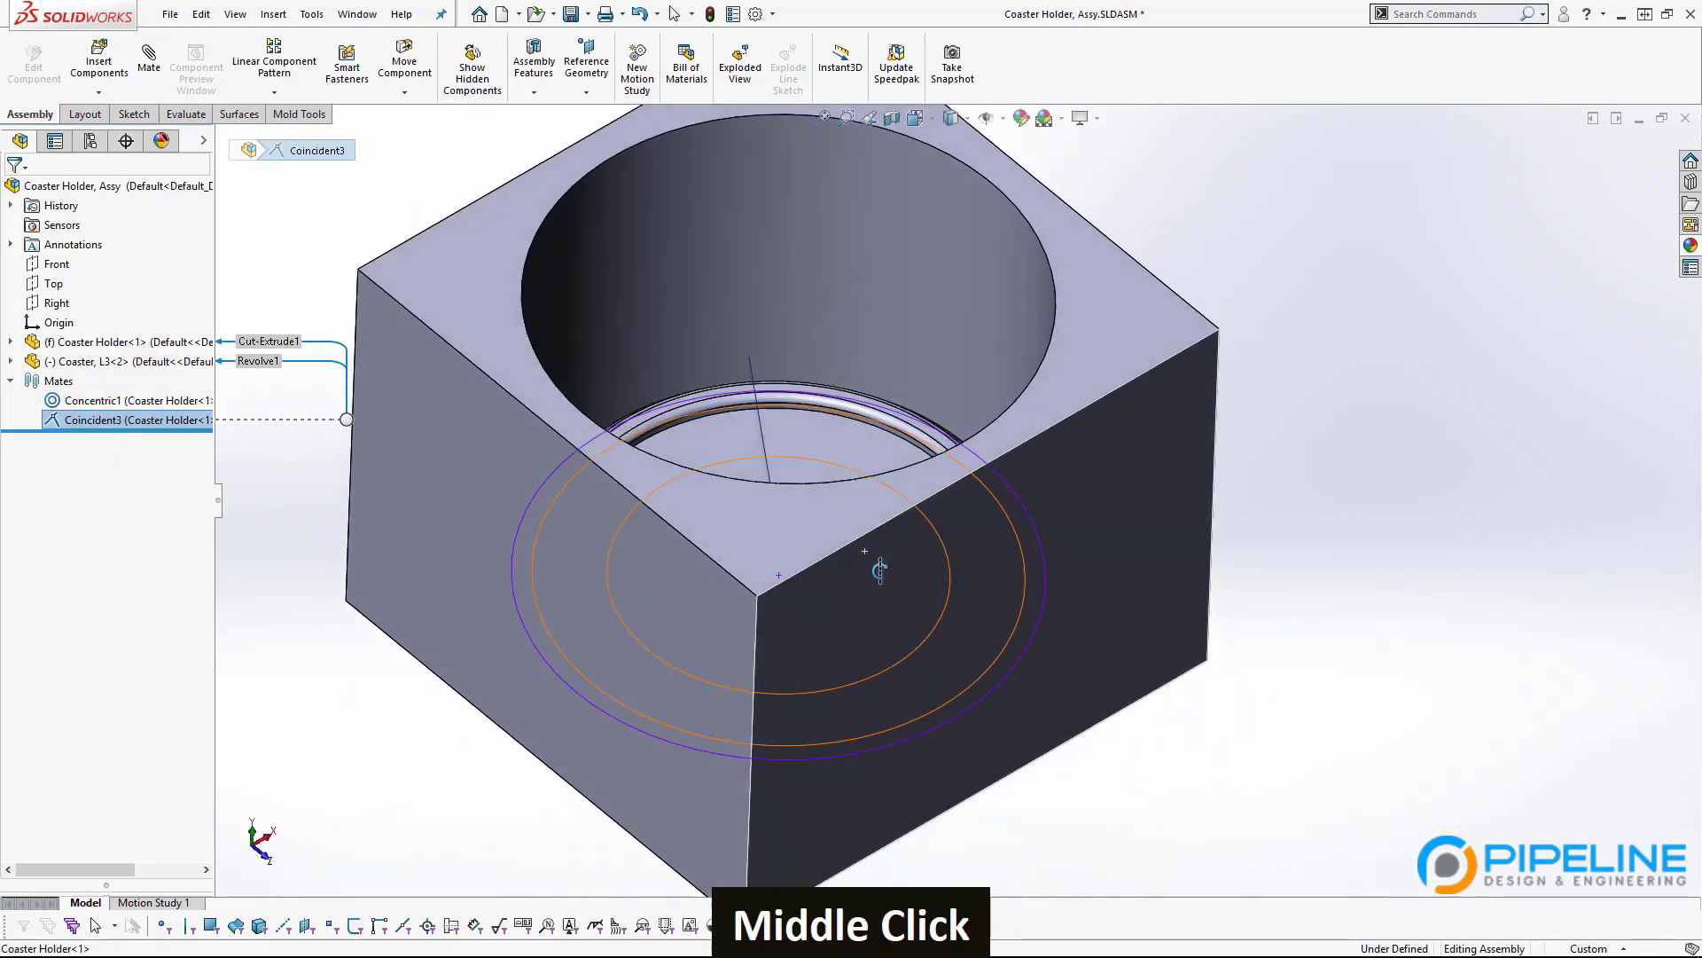
Edit the Concentric1 mate to enable Lock rotation, and finish mating.
click(106, 401)
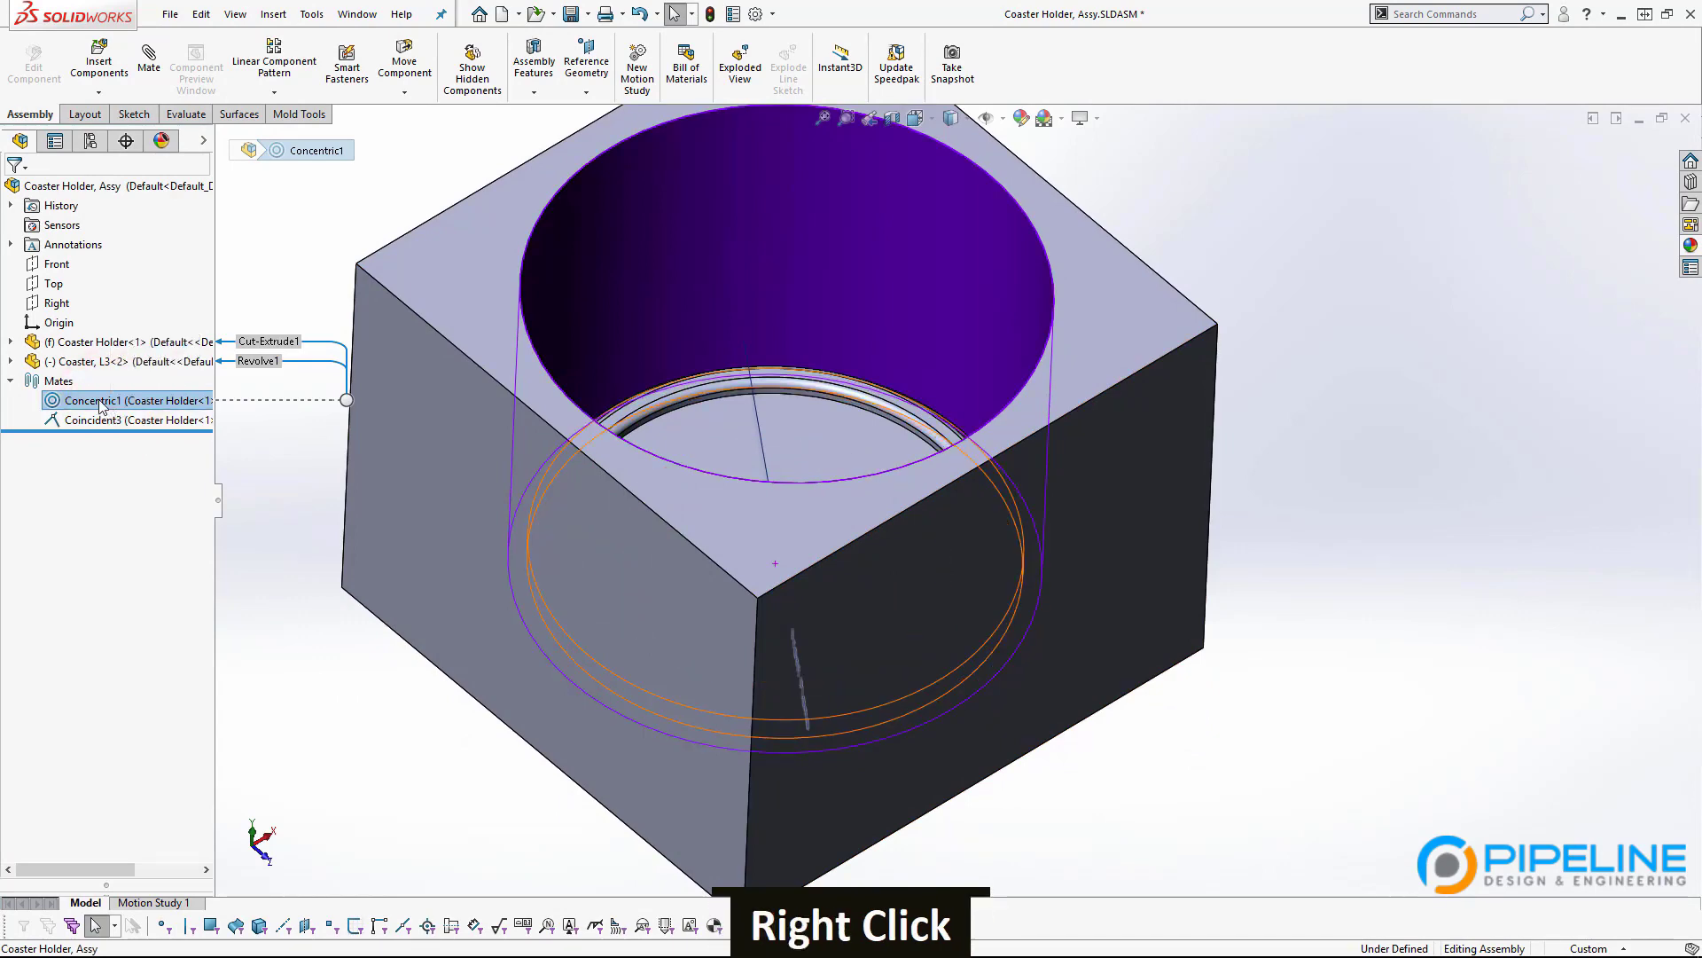
right_click(100, 405)
click(114, 349)
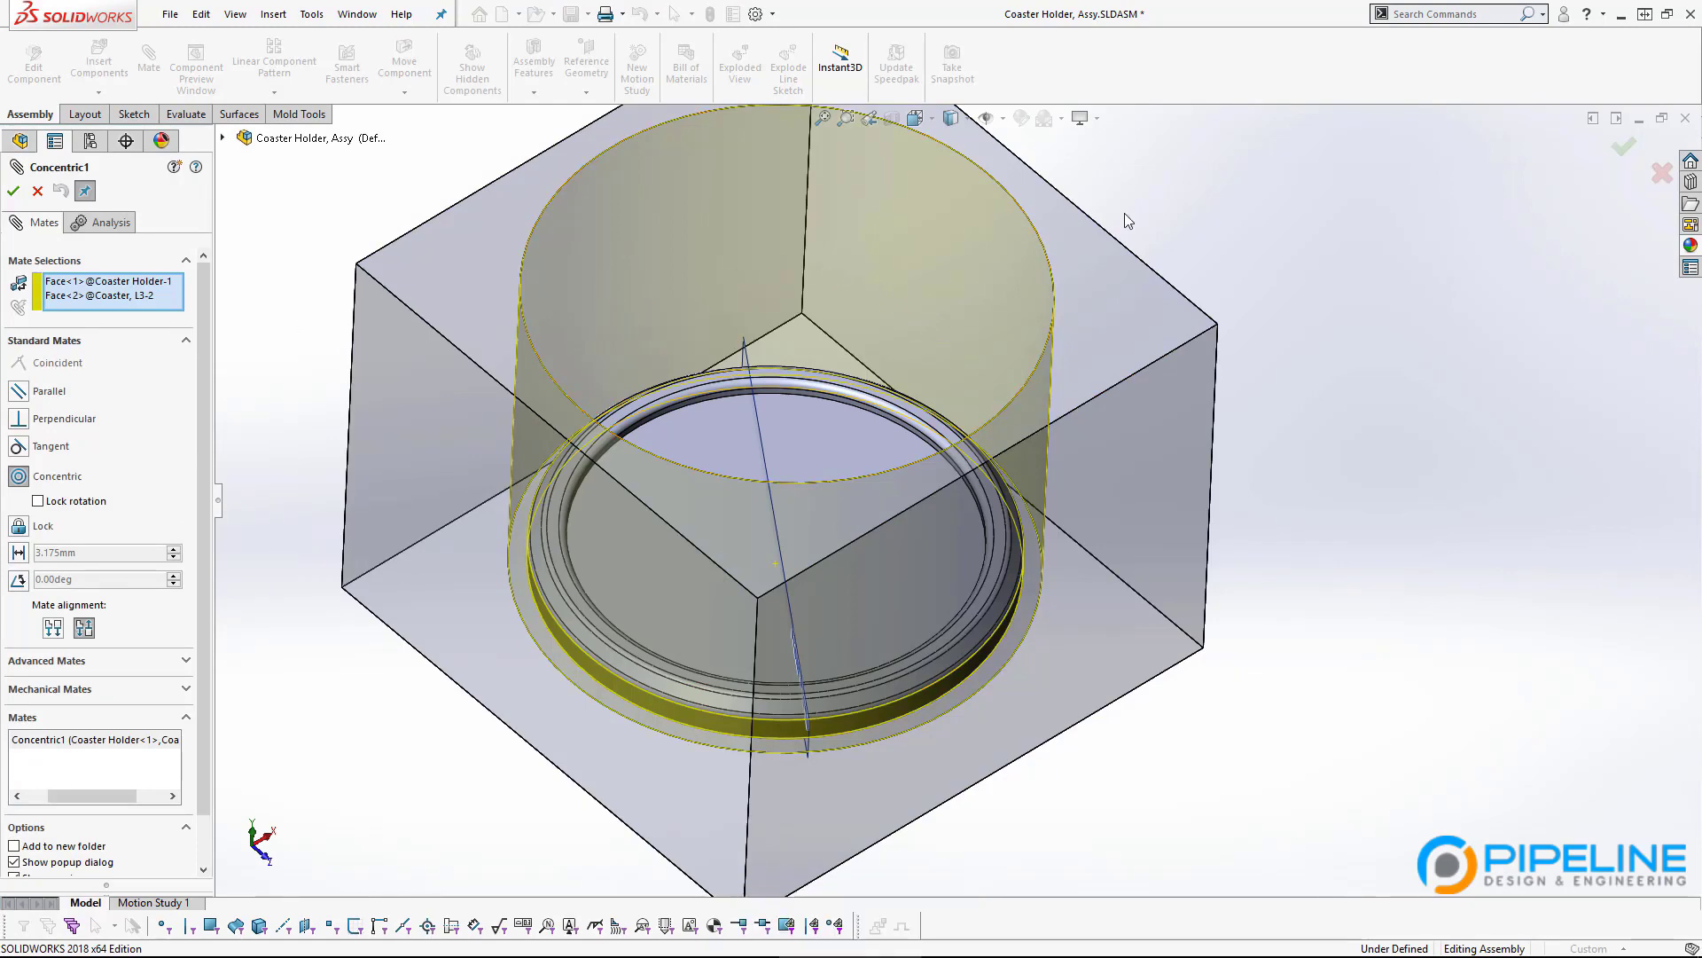
scroll(1124, 212, down, 2)
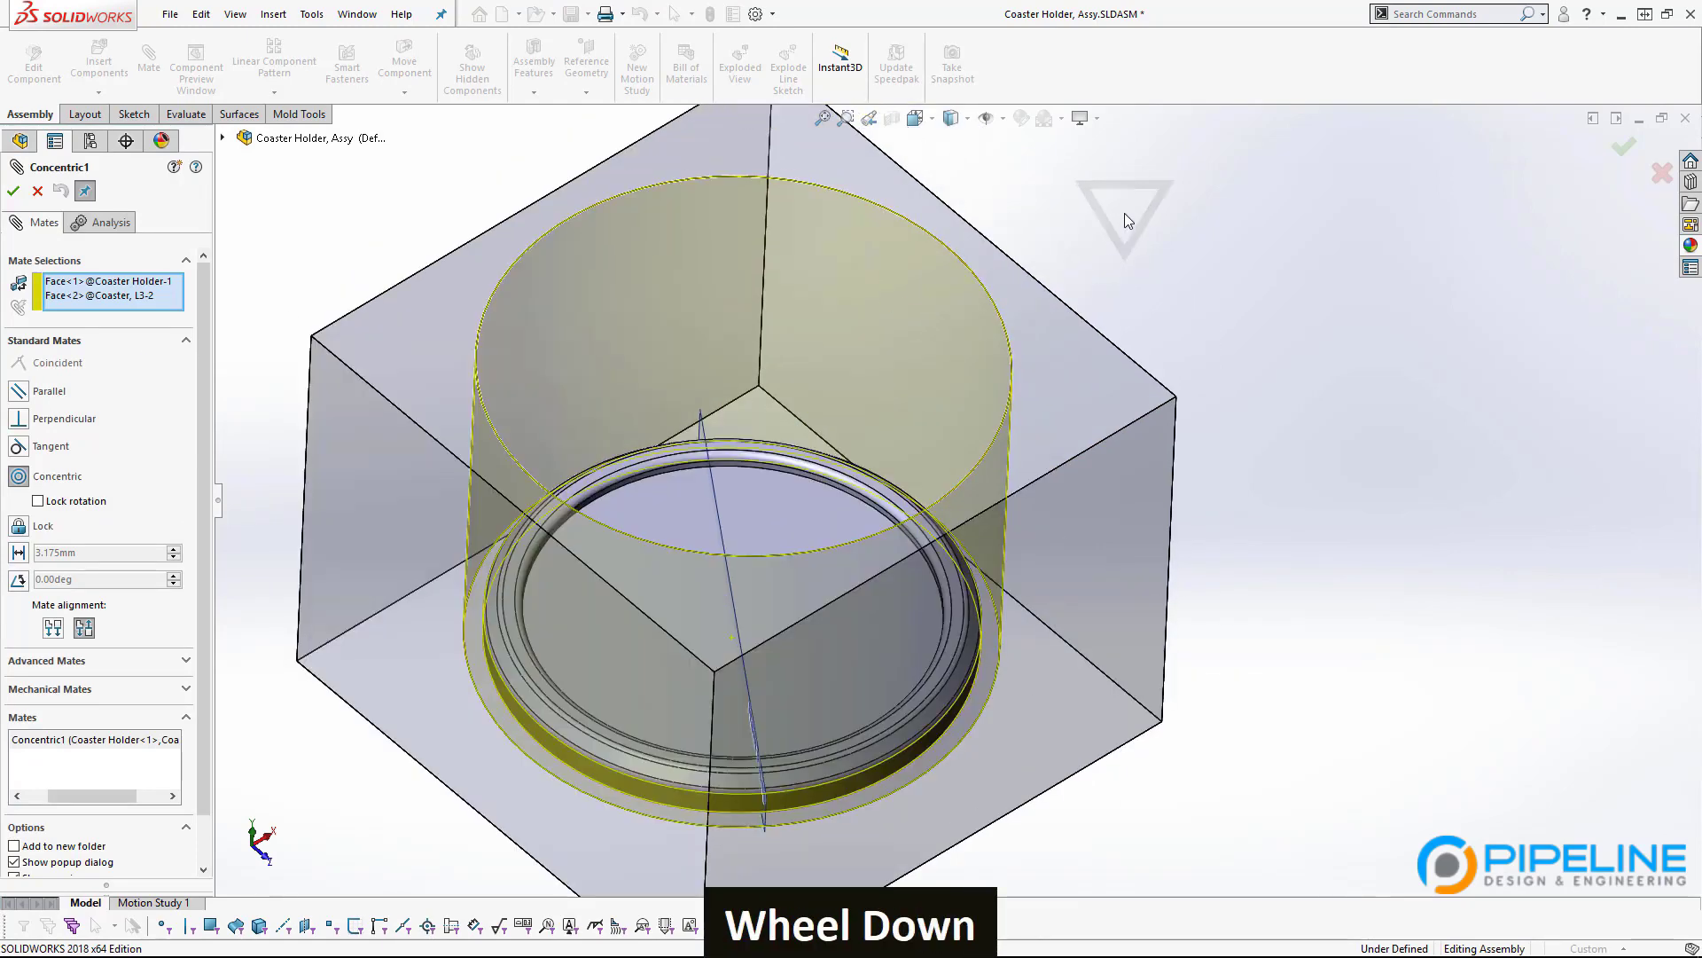
click(39, 502)
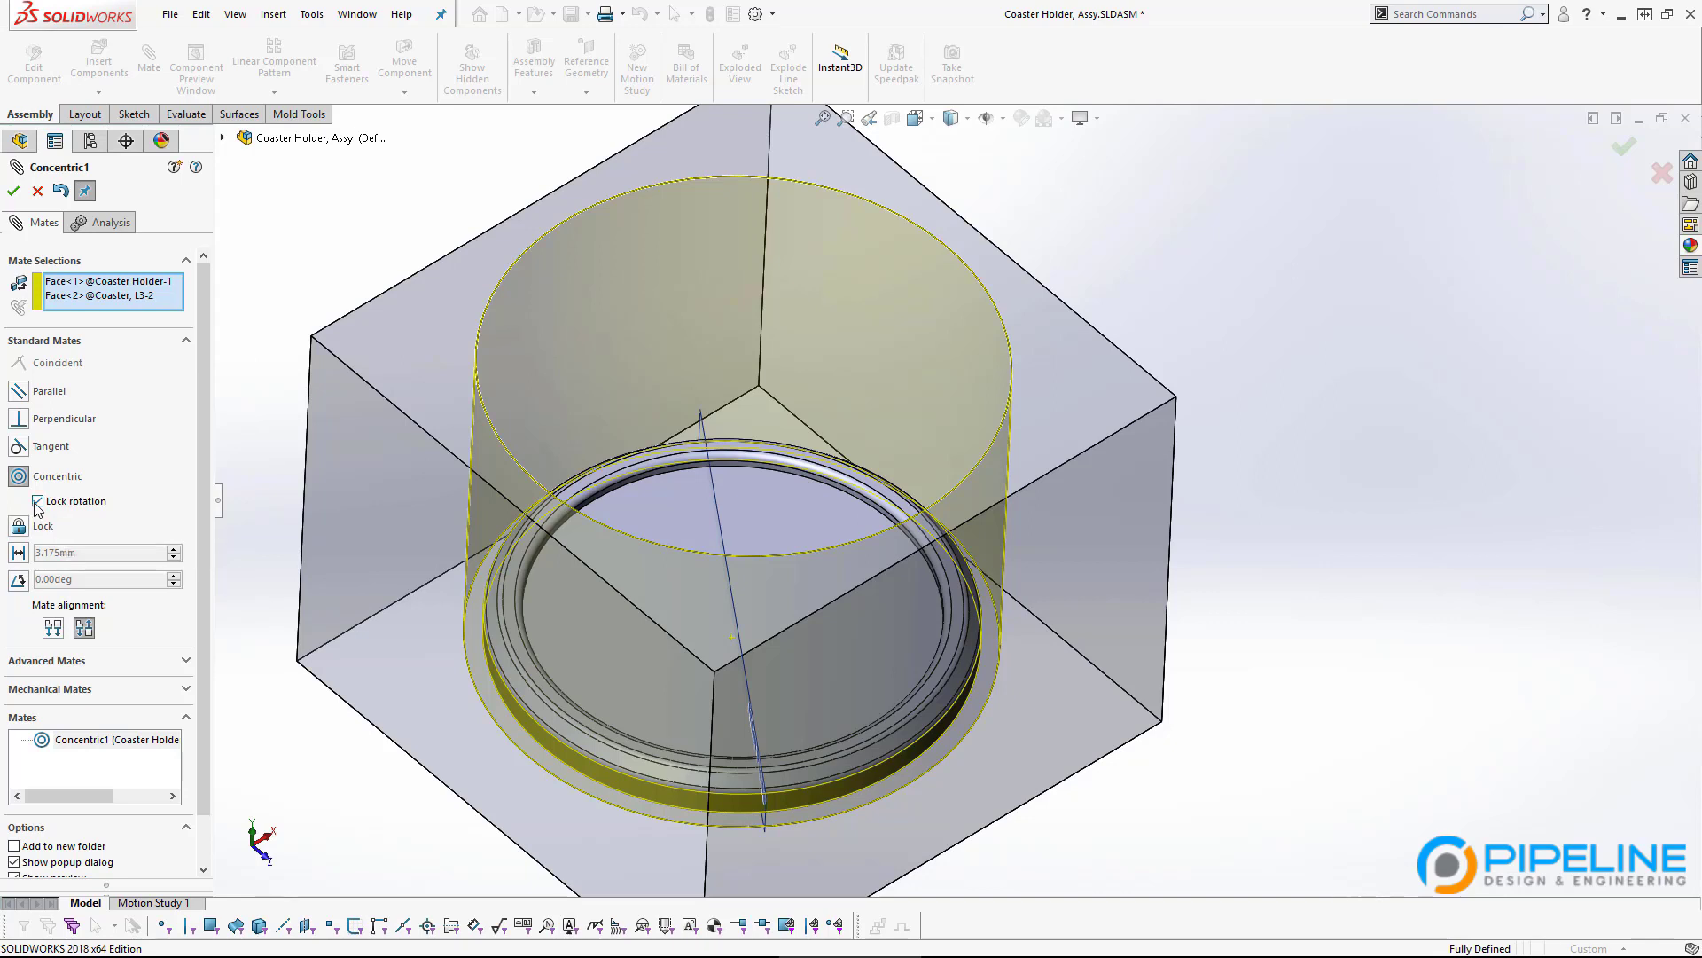
click(13, 193)
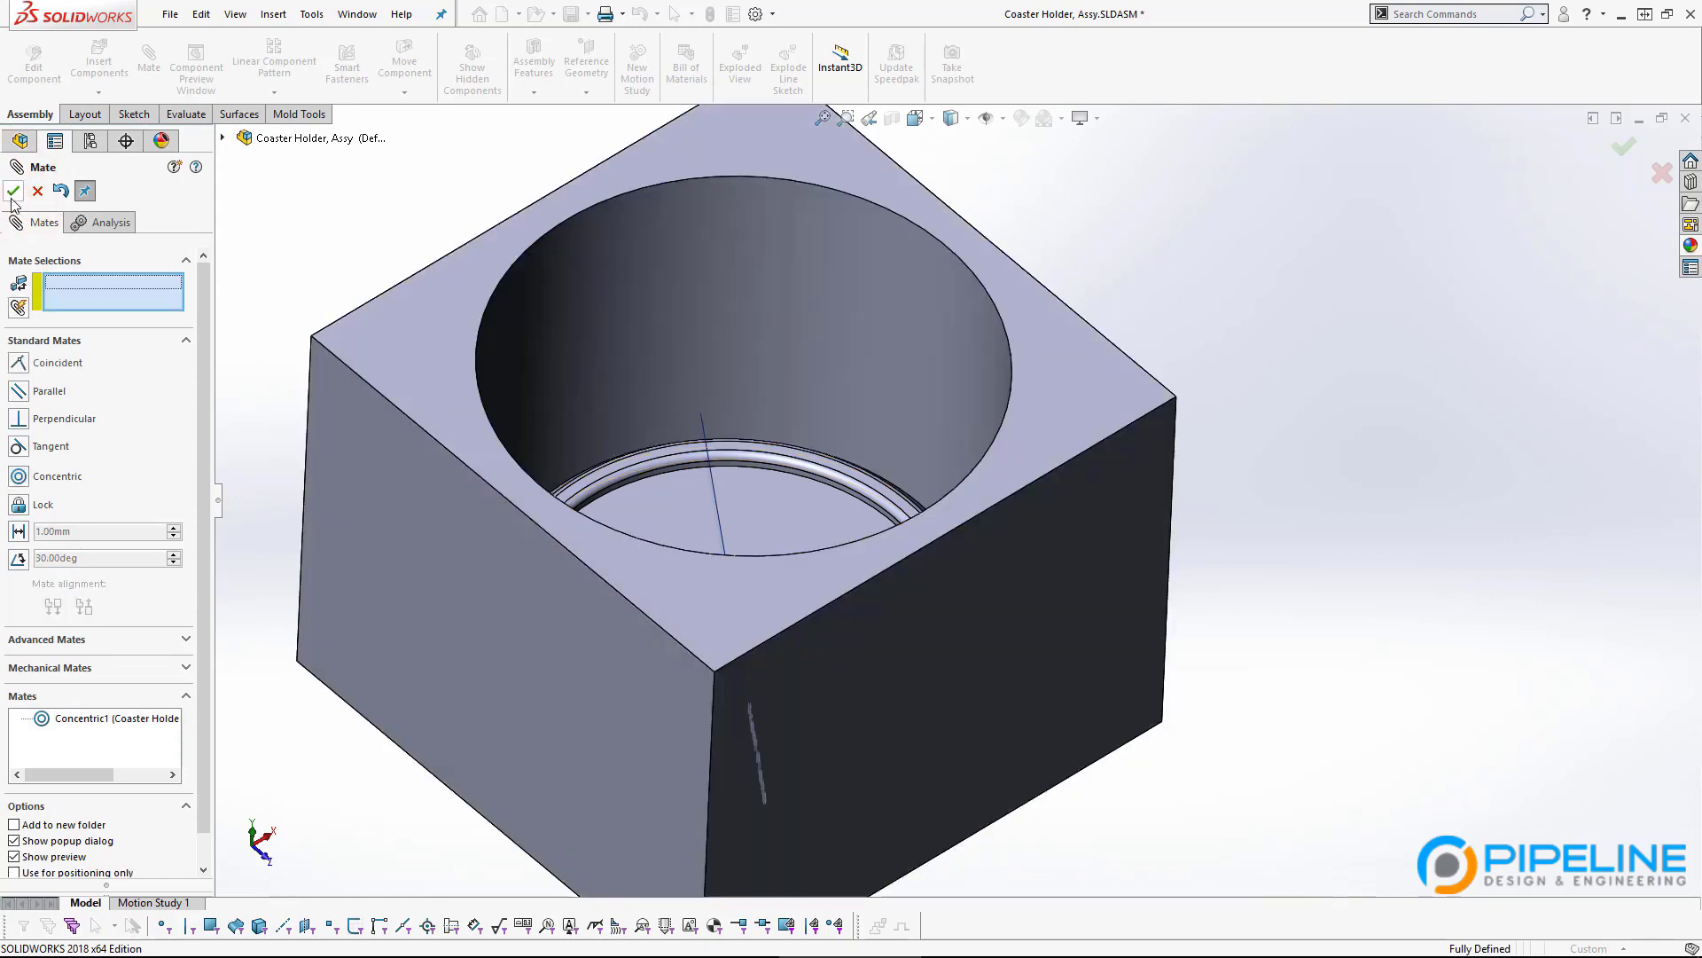
click(13, 192)
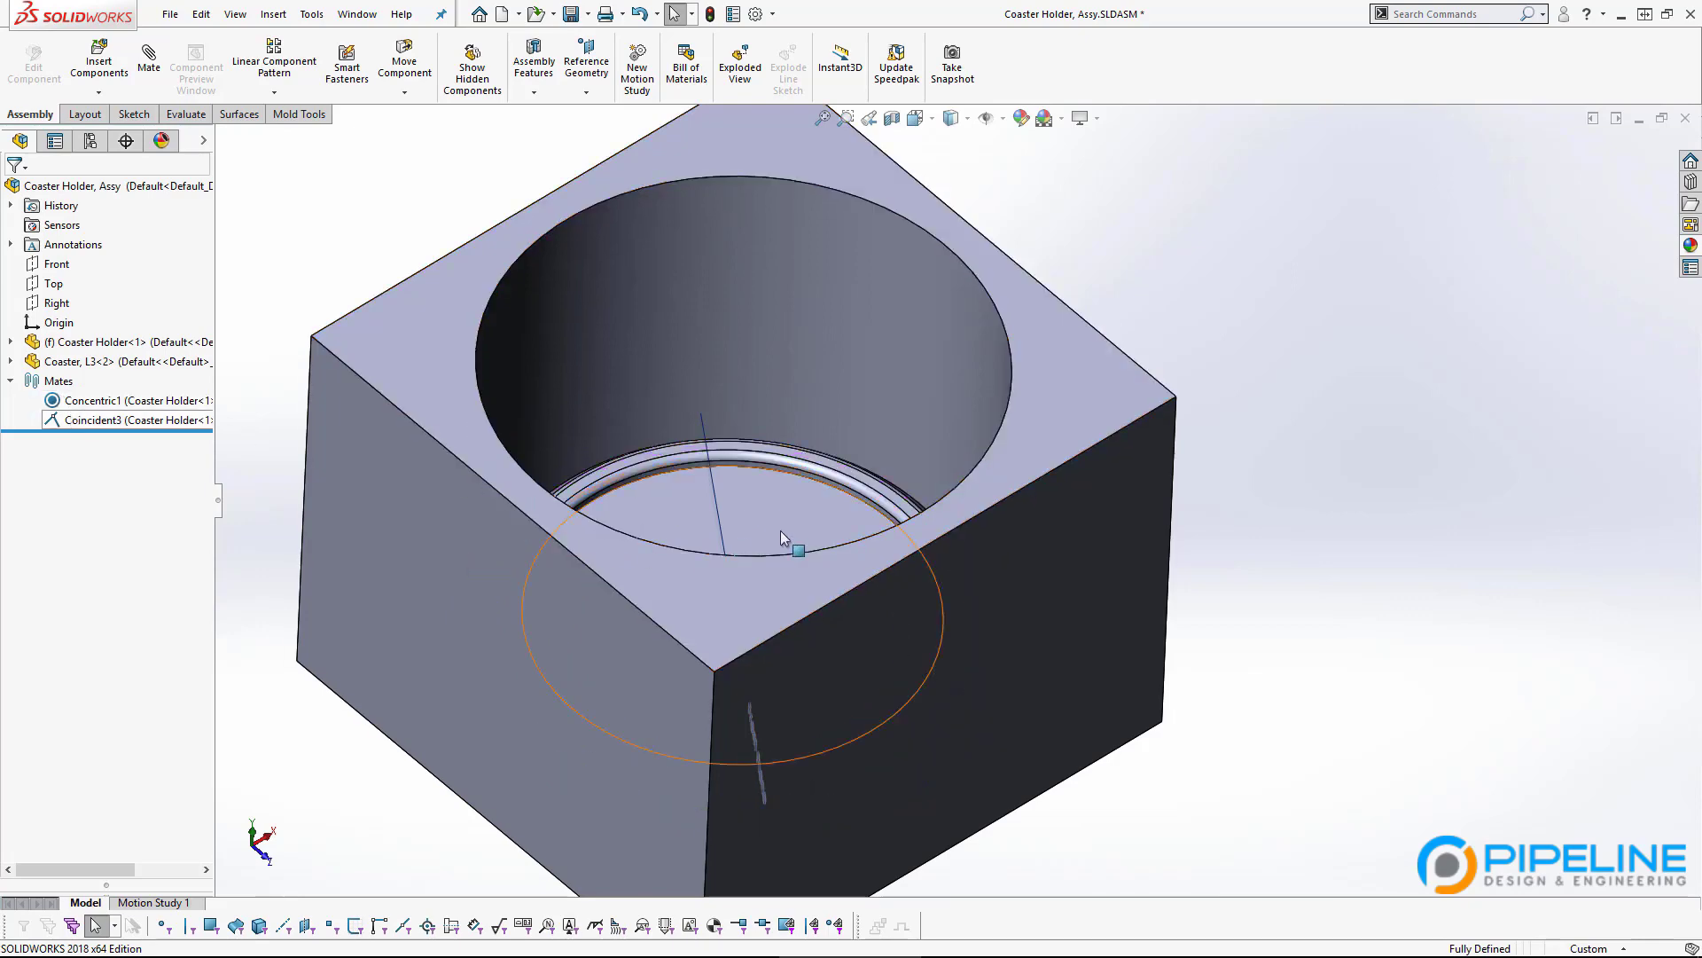
Check Coaster, L3 in the bore for rotation from several angles, and undo the Lock rotation change.
click(720, 530)
mouse_move(961, 369)
middle_down()
mouse_move(946, 355)
mouse_move(950, 510)
mouse_move(878, 488)
middle_up()
scroll(955, 493, up, 2)
click(902, 482)
scroll(882, 534, down, 3)
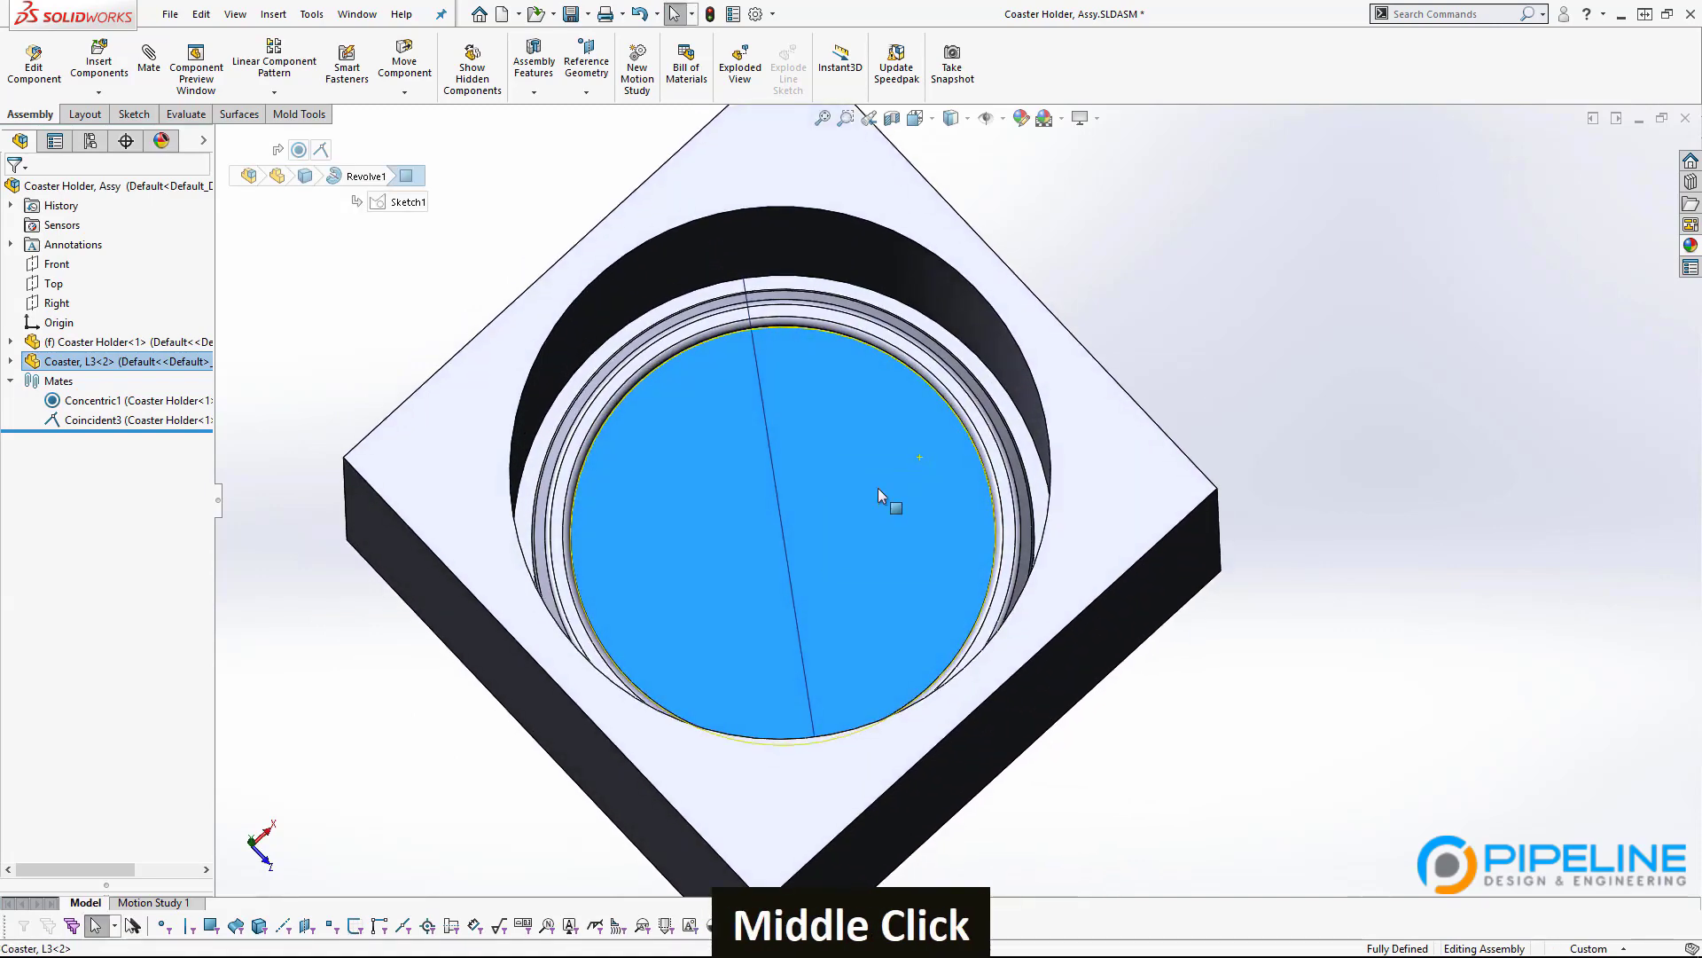
middle_drag(692, 498, 798, 486)
scroll(809, 487, up, 3)
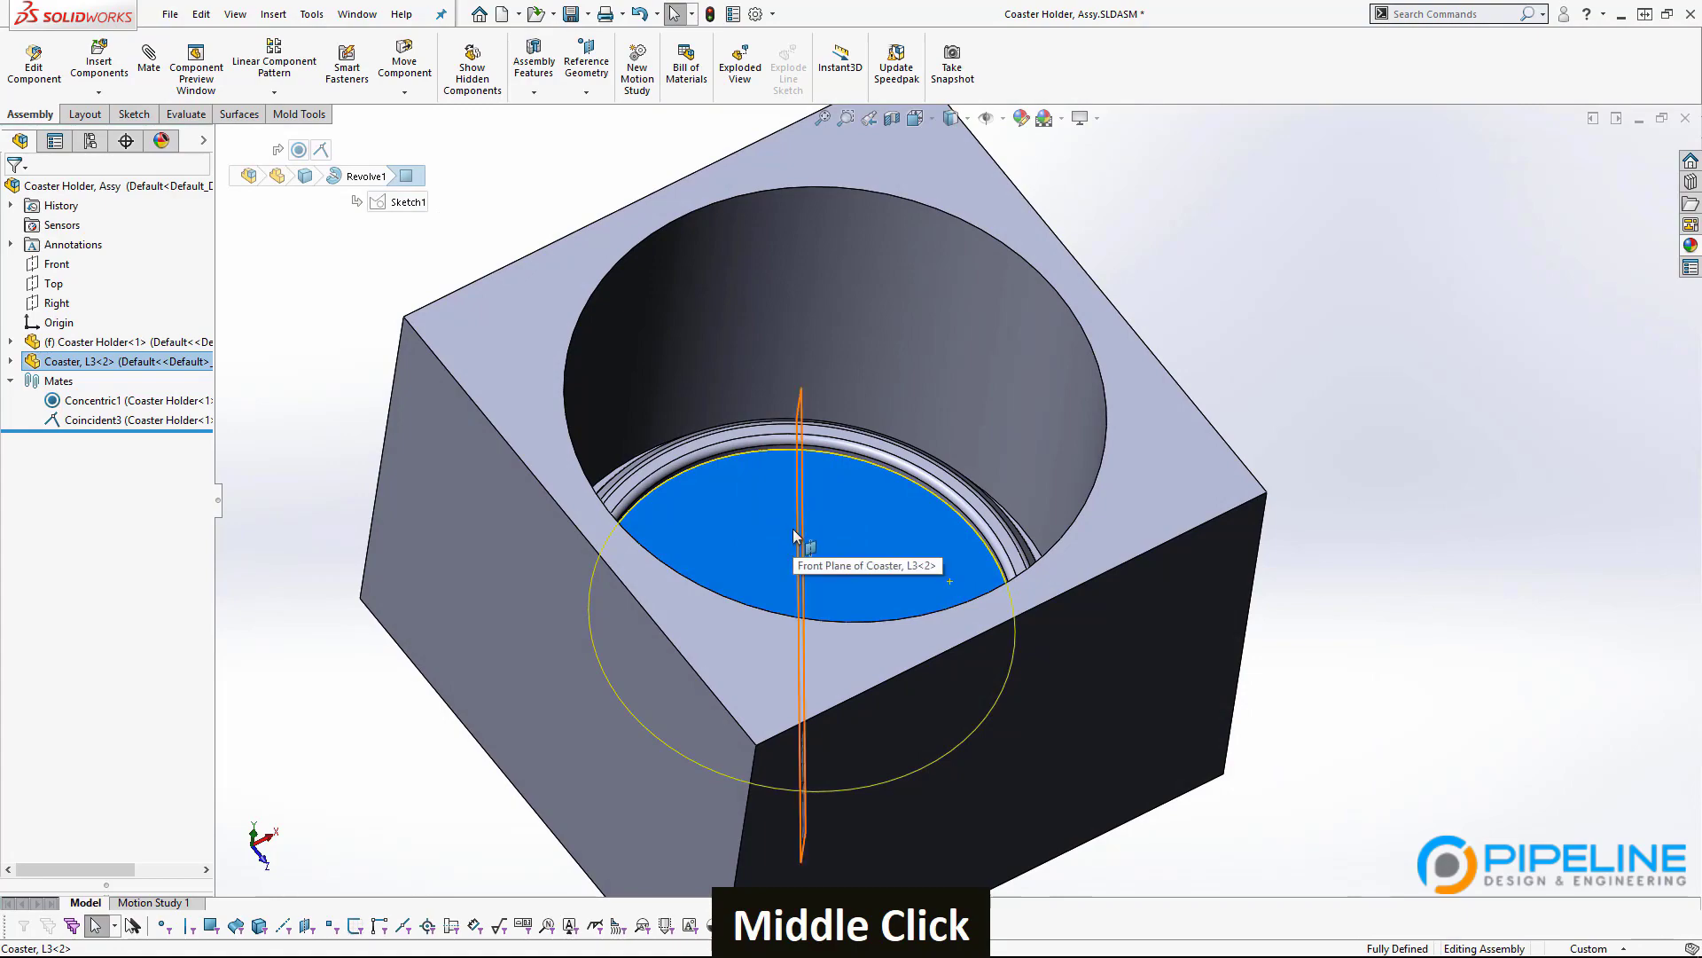
middle_drag(793, 536, 768, 463)
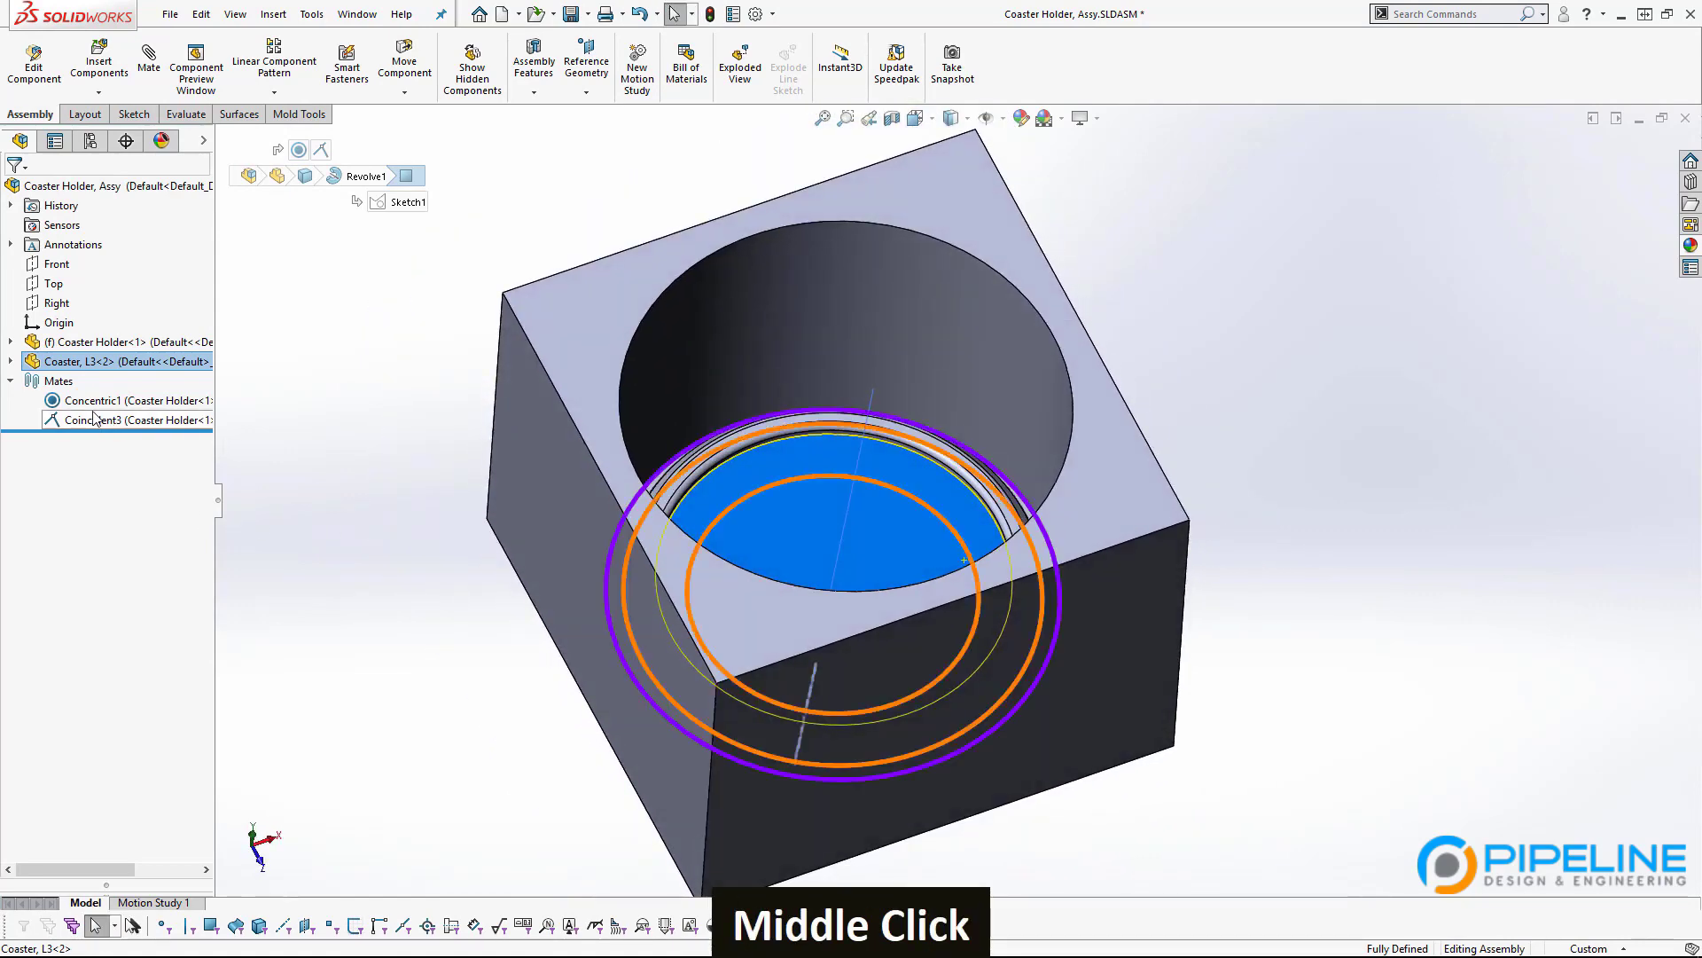
key(ctrl+z)
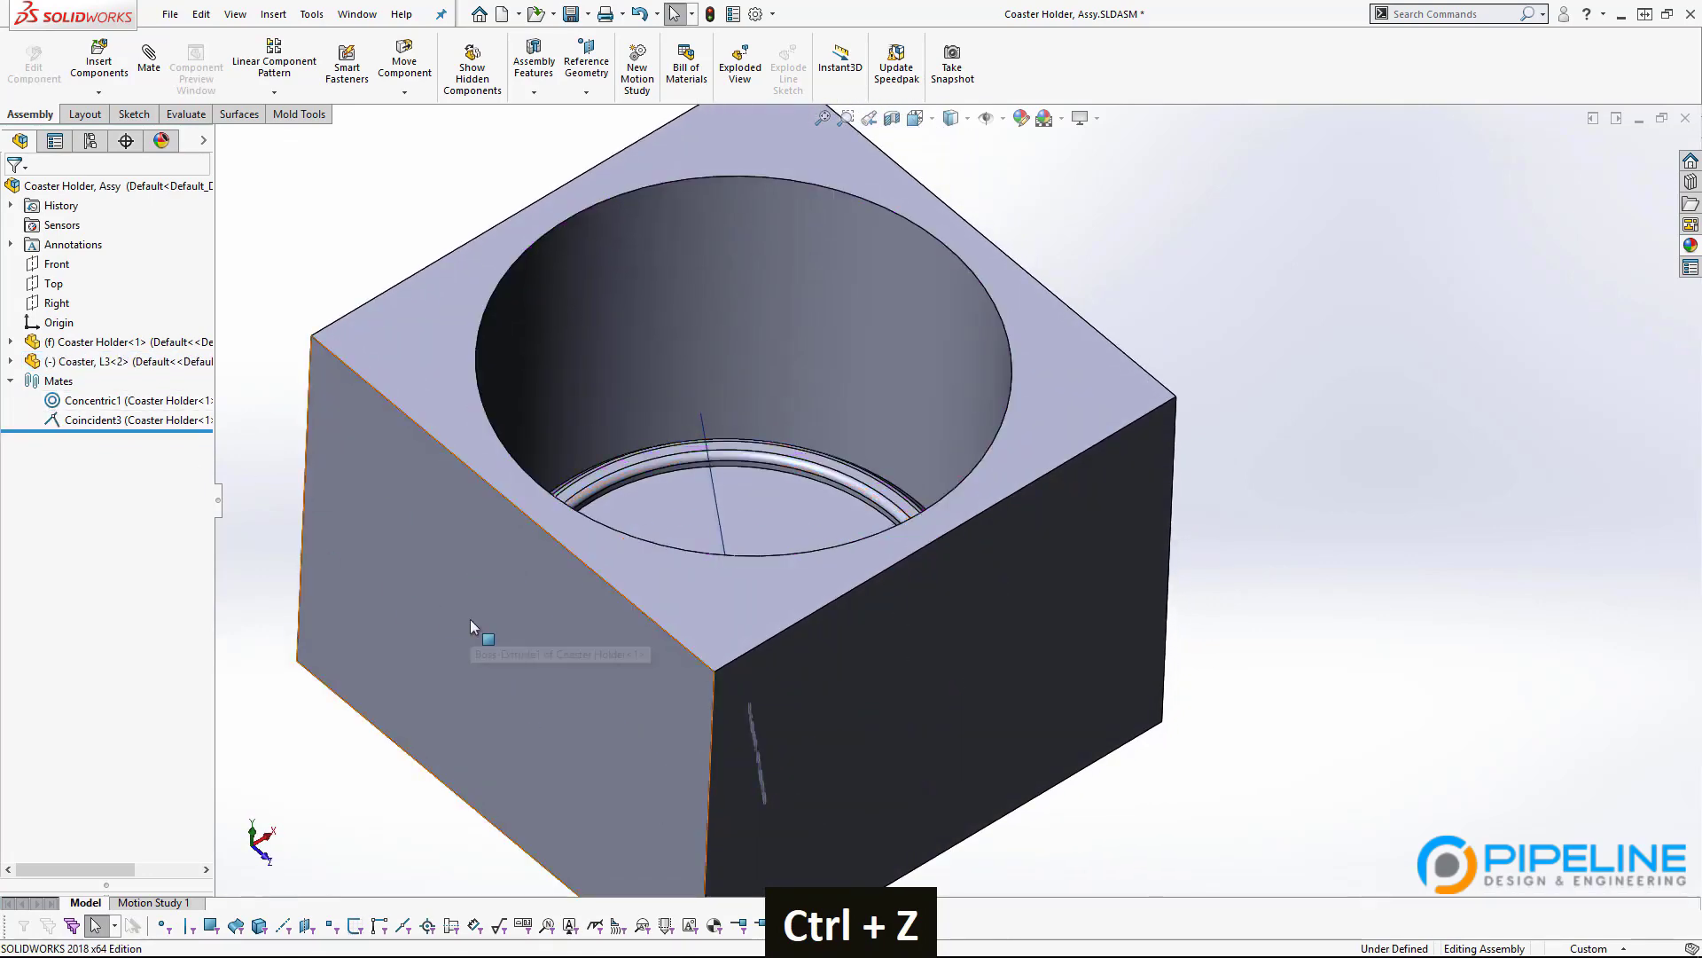
Add a parallel mate between the Front Plane of Coaster, L3 and the assembly's Front plane.
click(715, 493)
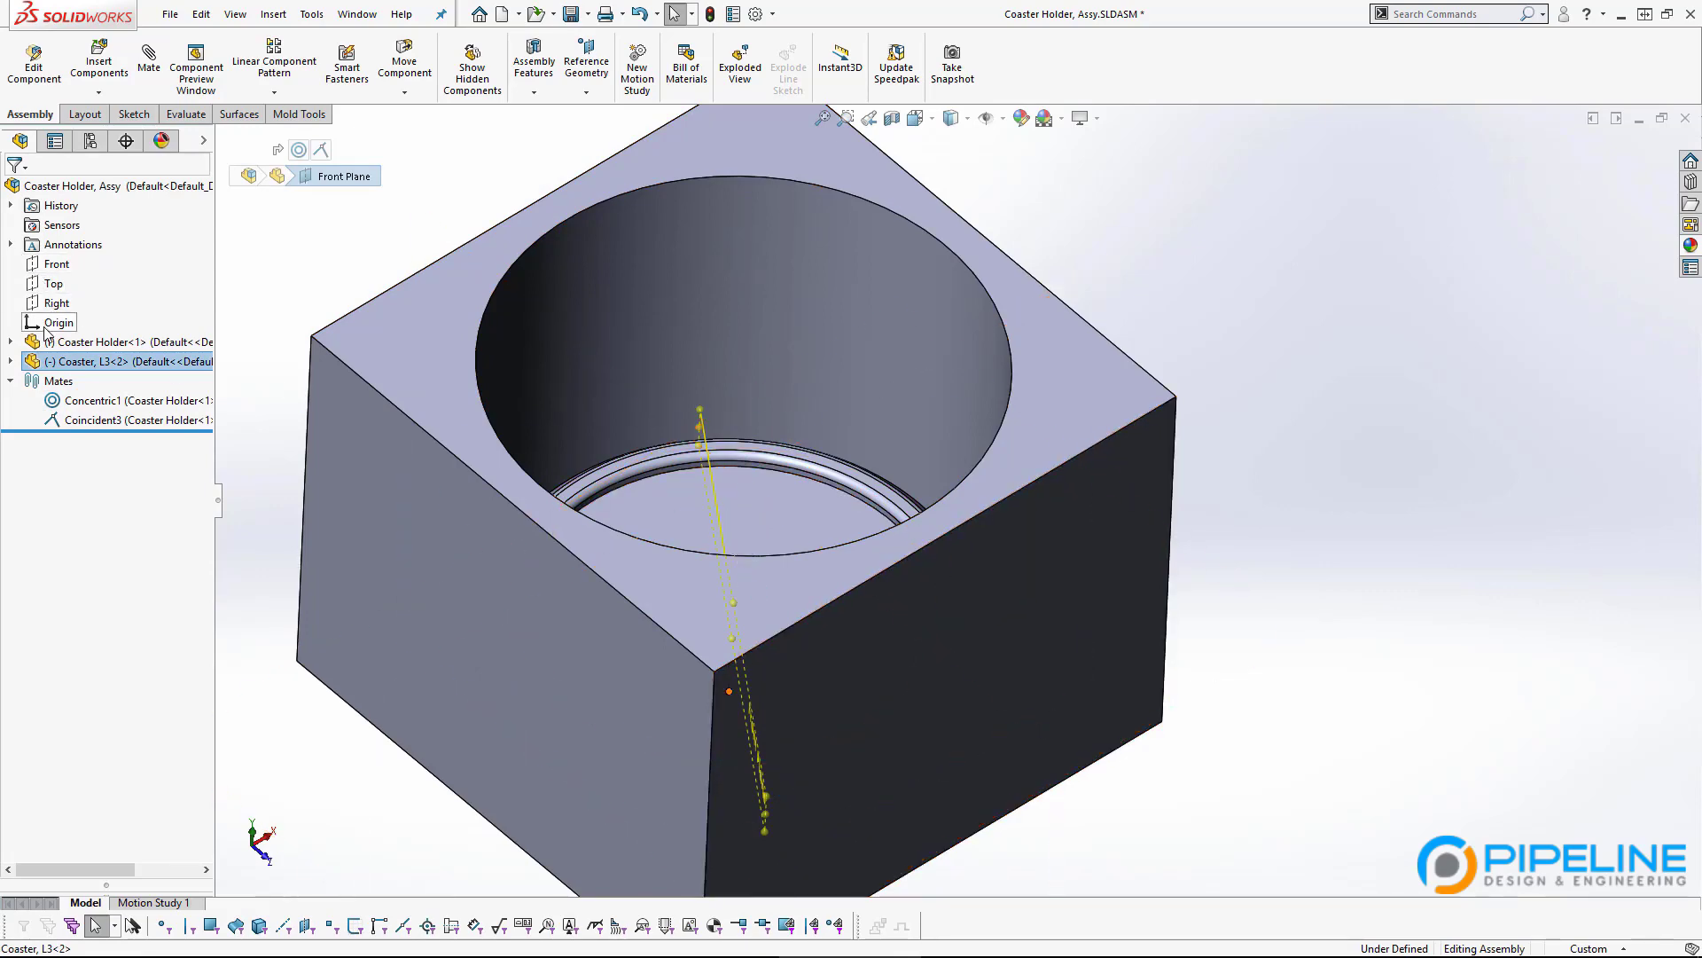
scroll(878, 669, up, 2)
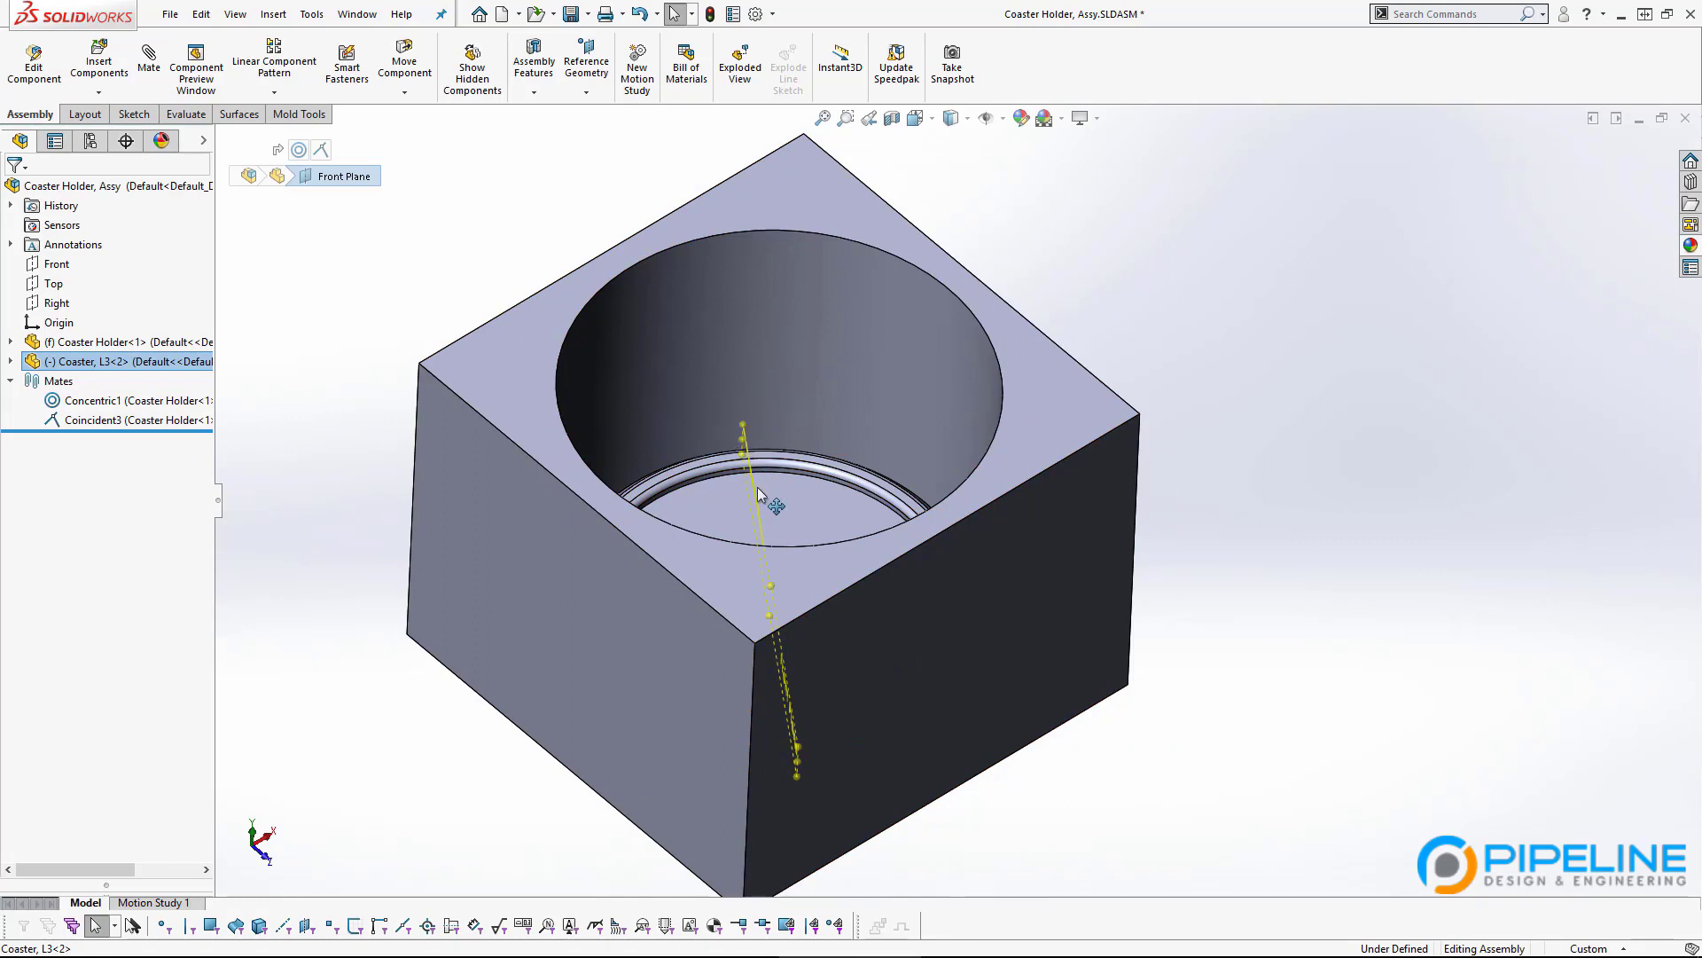
ctrl+click(47, 266)
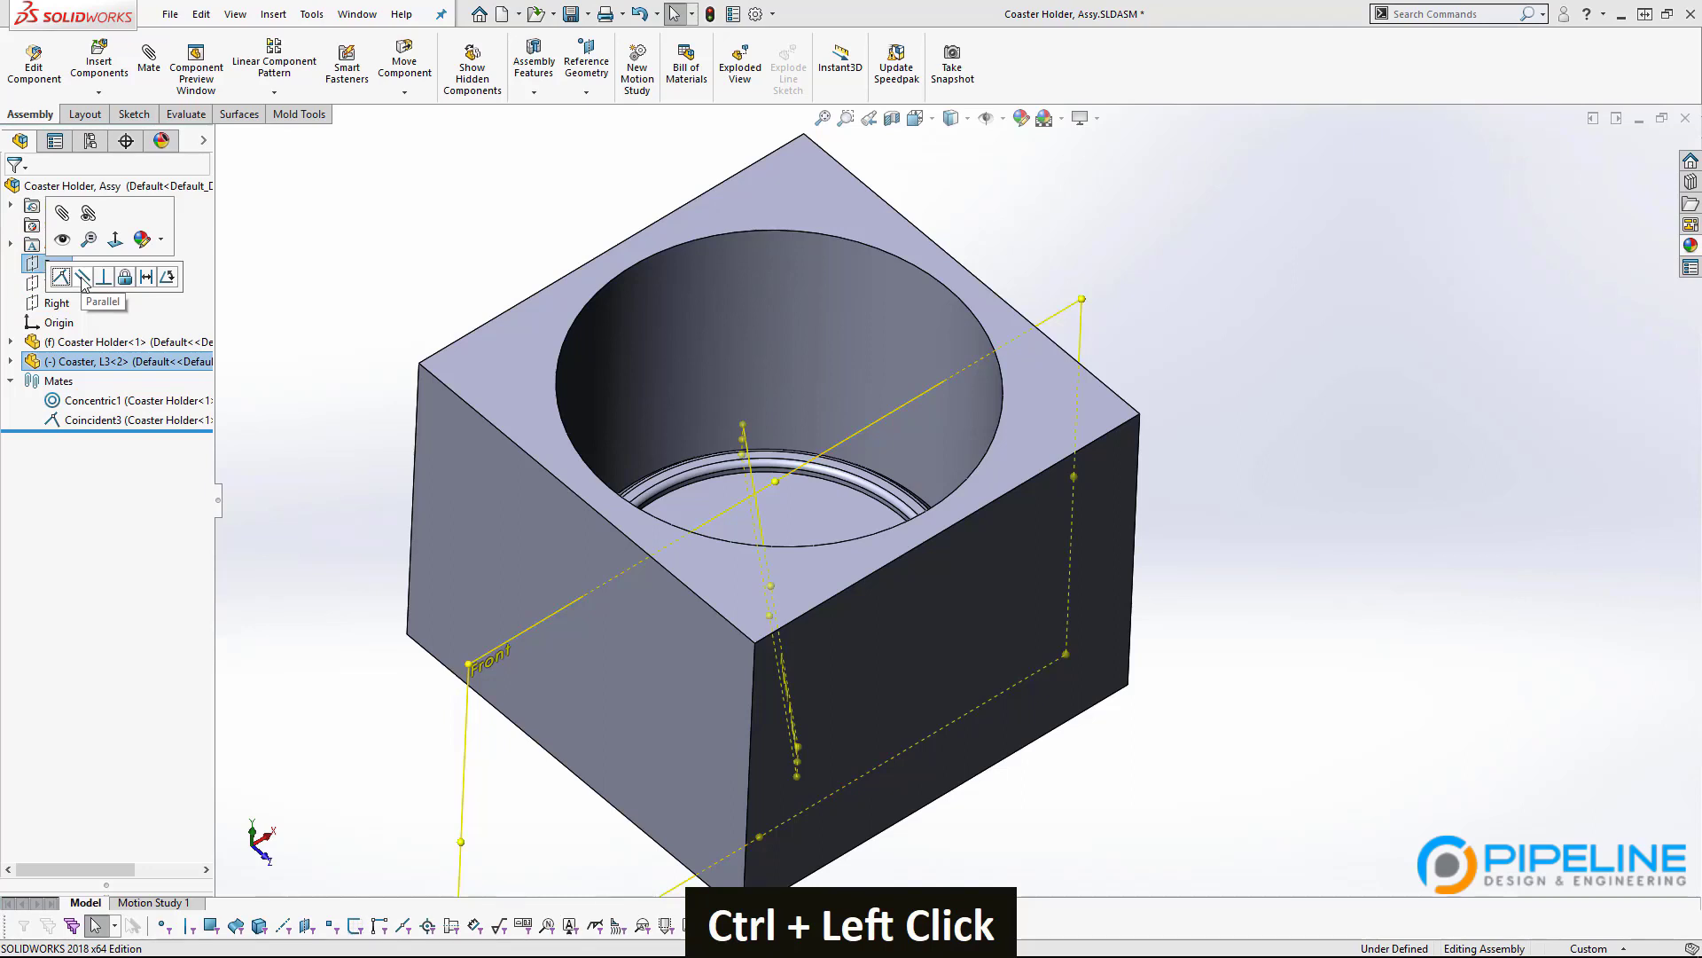
click(82, 277)
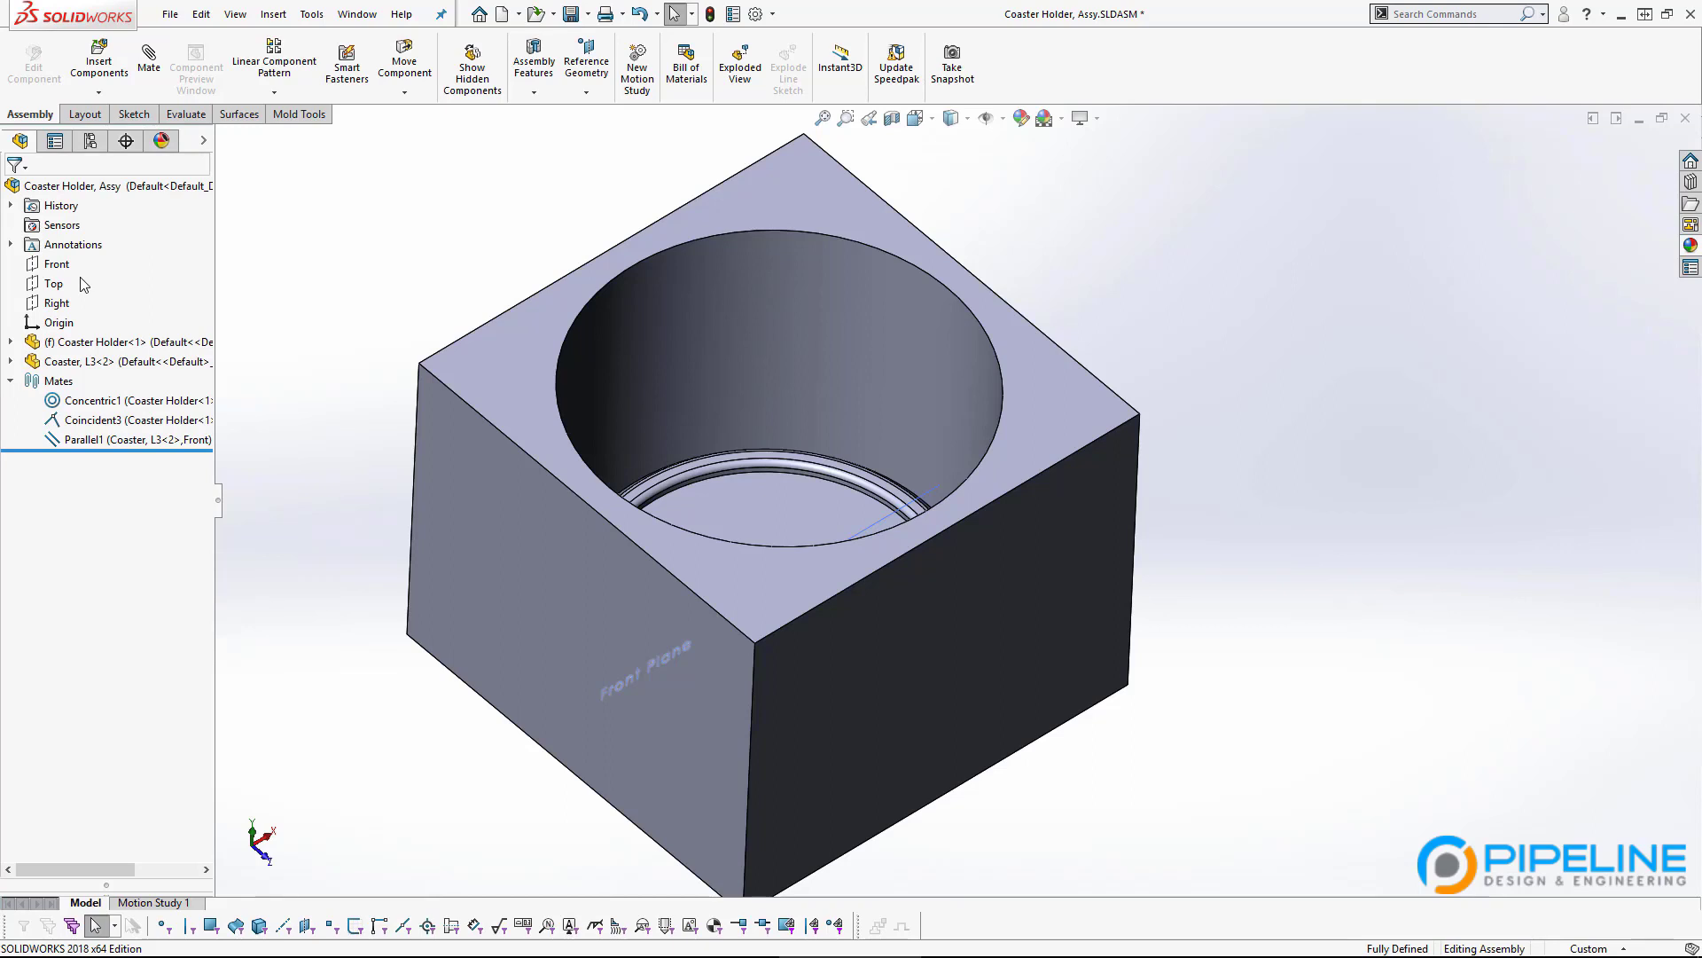
Examine the coaster holder's side faces and compare the front planes of the coaster, the holder and the assembly.
scroll(618, 516, up, 3)
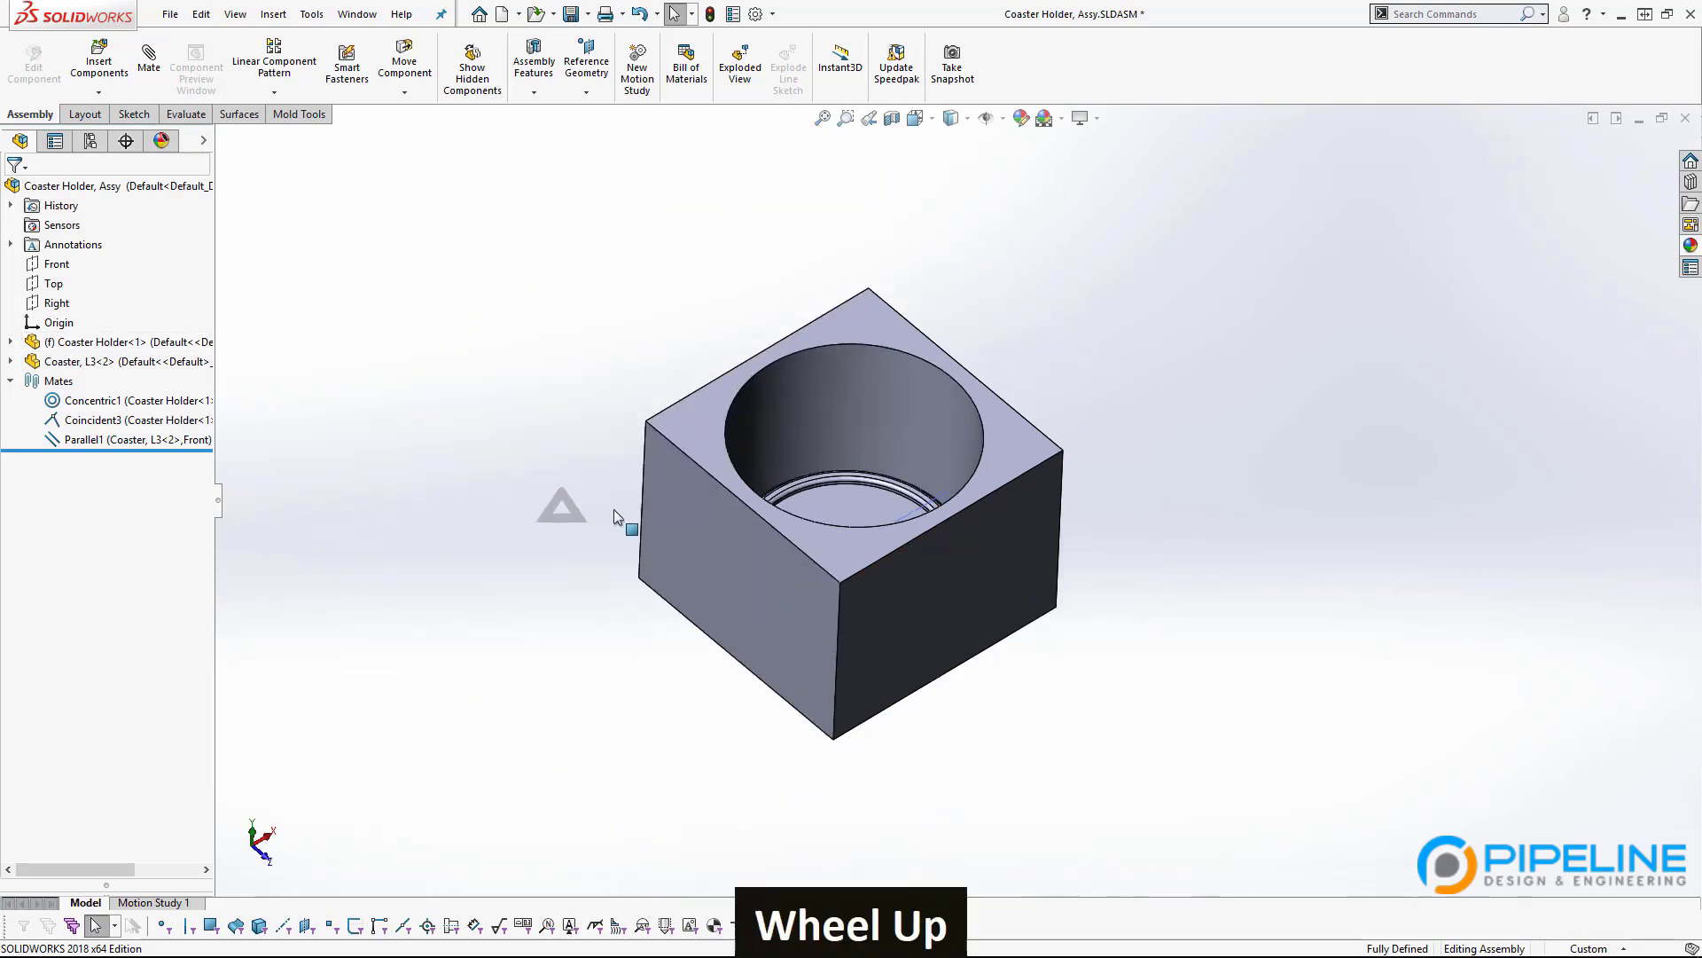
ctrl+middle_drag(989, 501, 881, 525)
scroll(740, 561, down, 2)
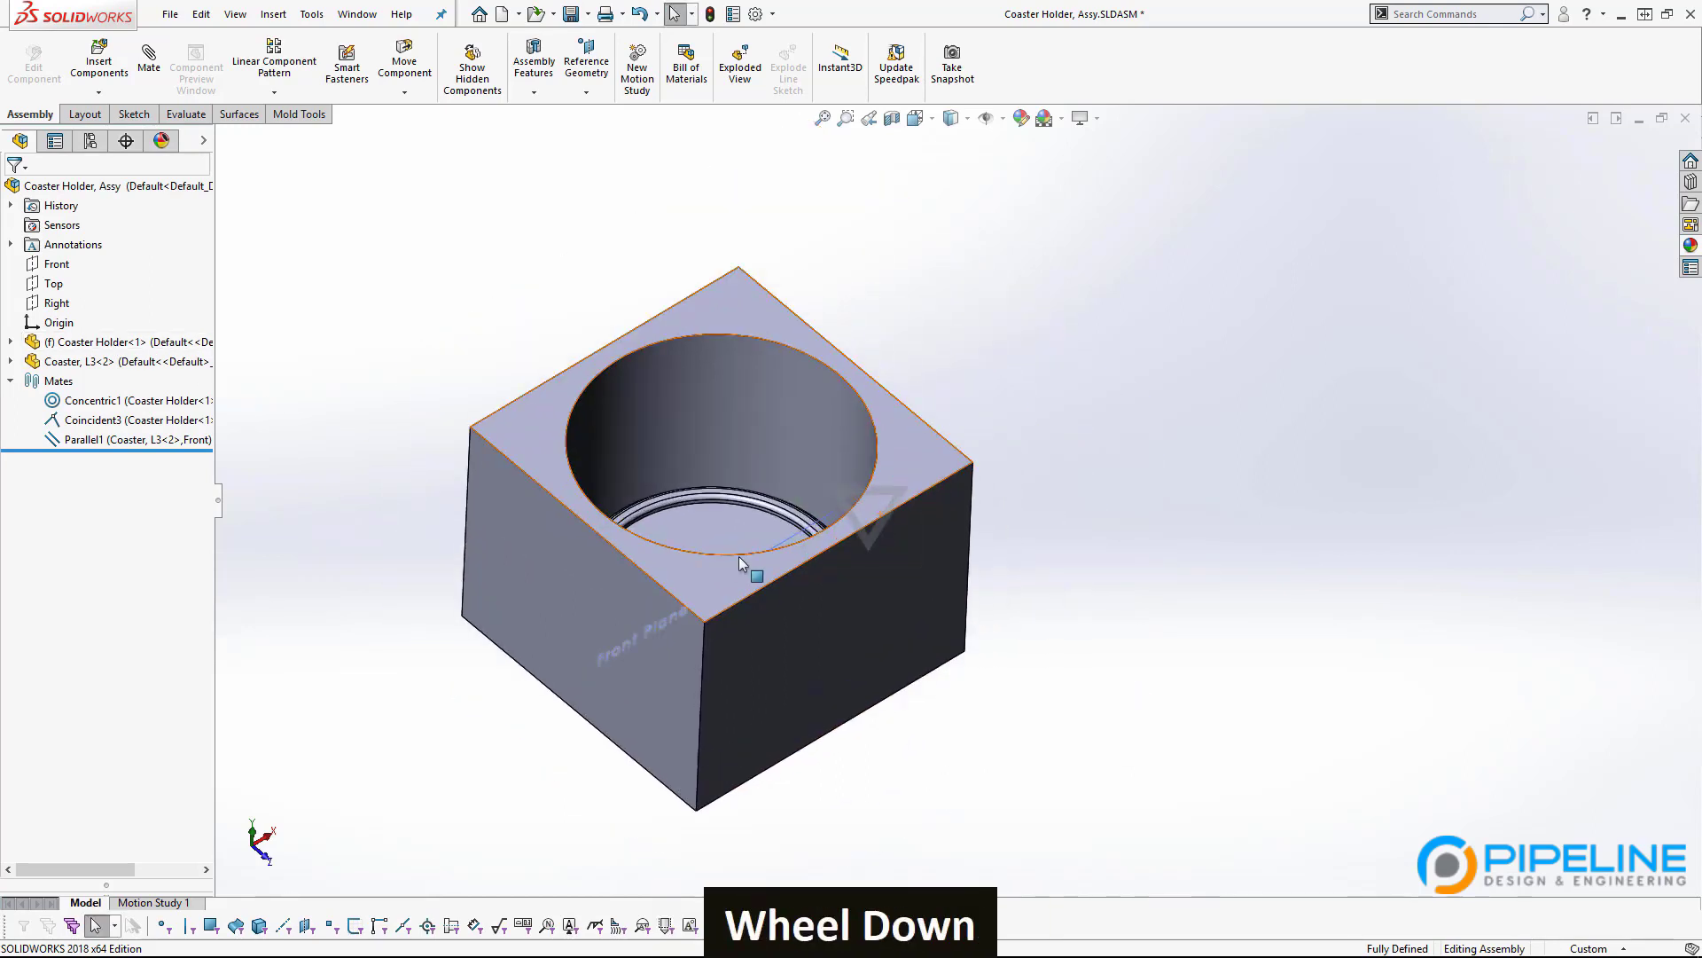
scroll(751, 537, down, 1)
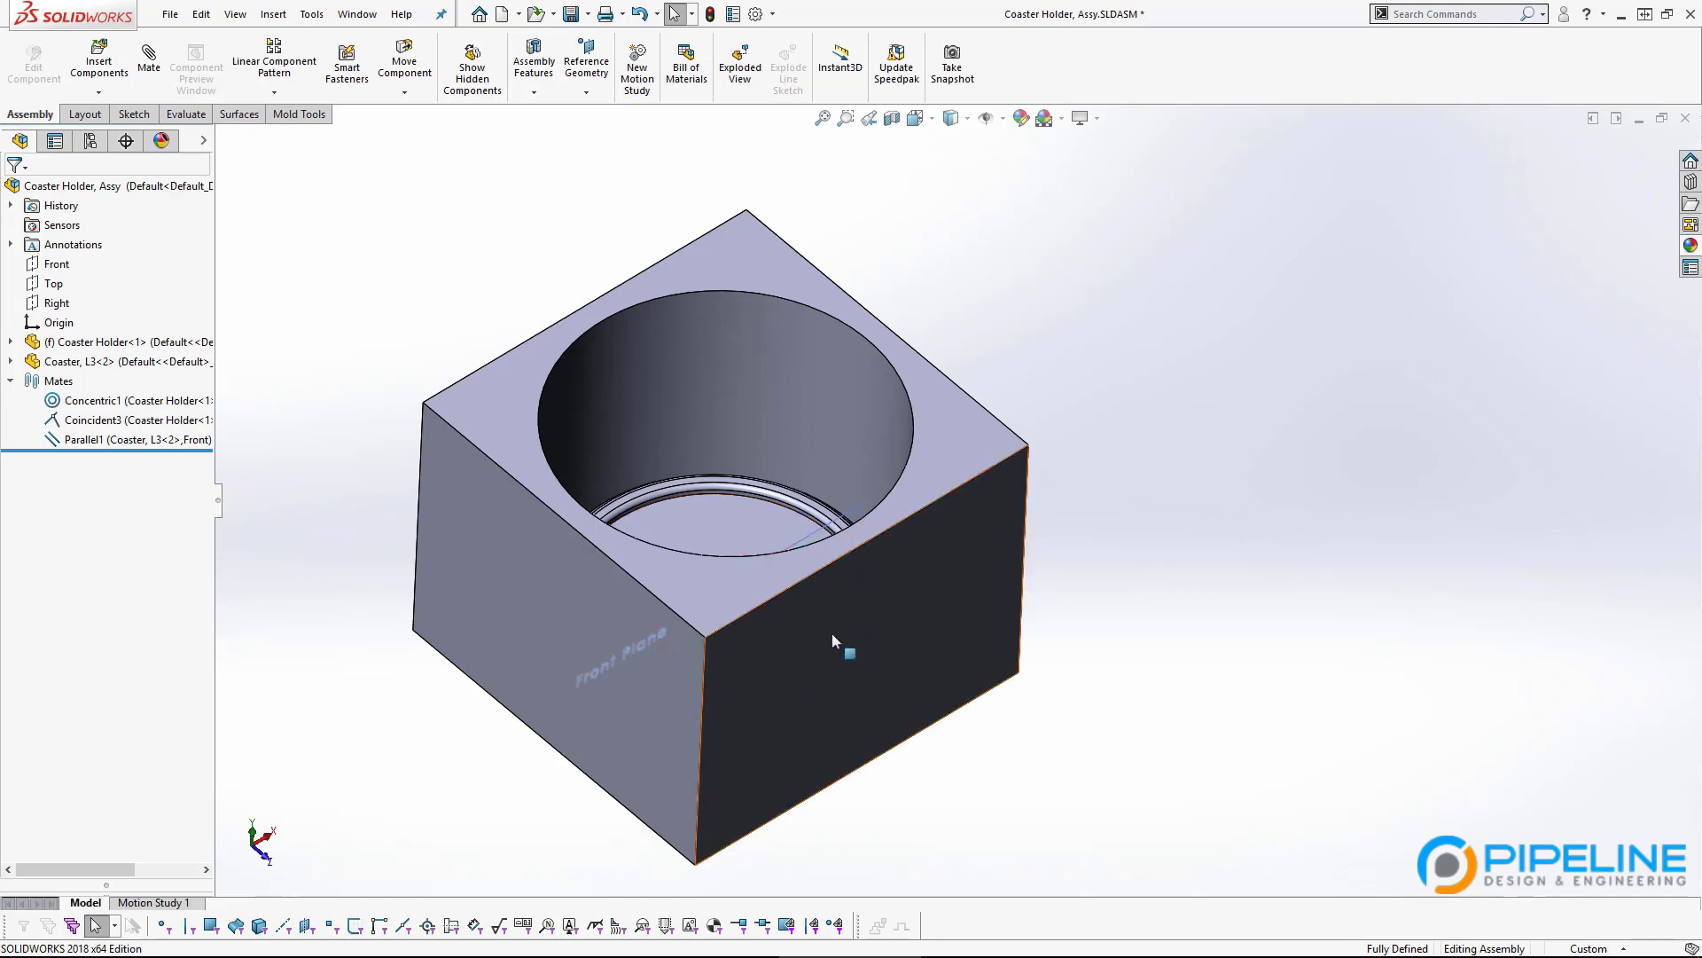
click(928, 627)
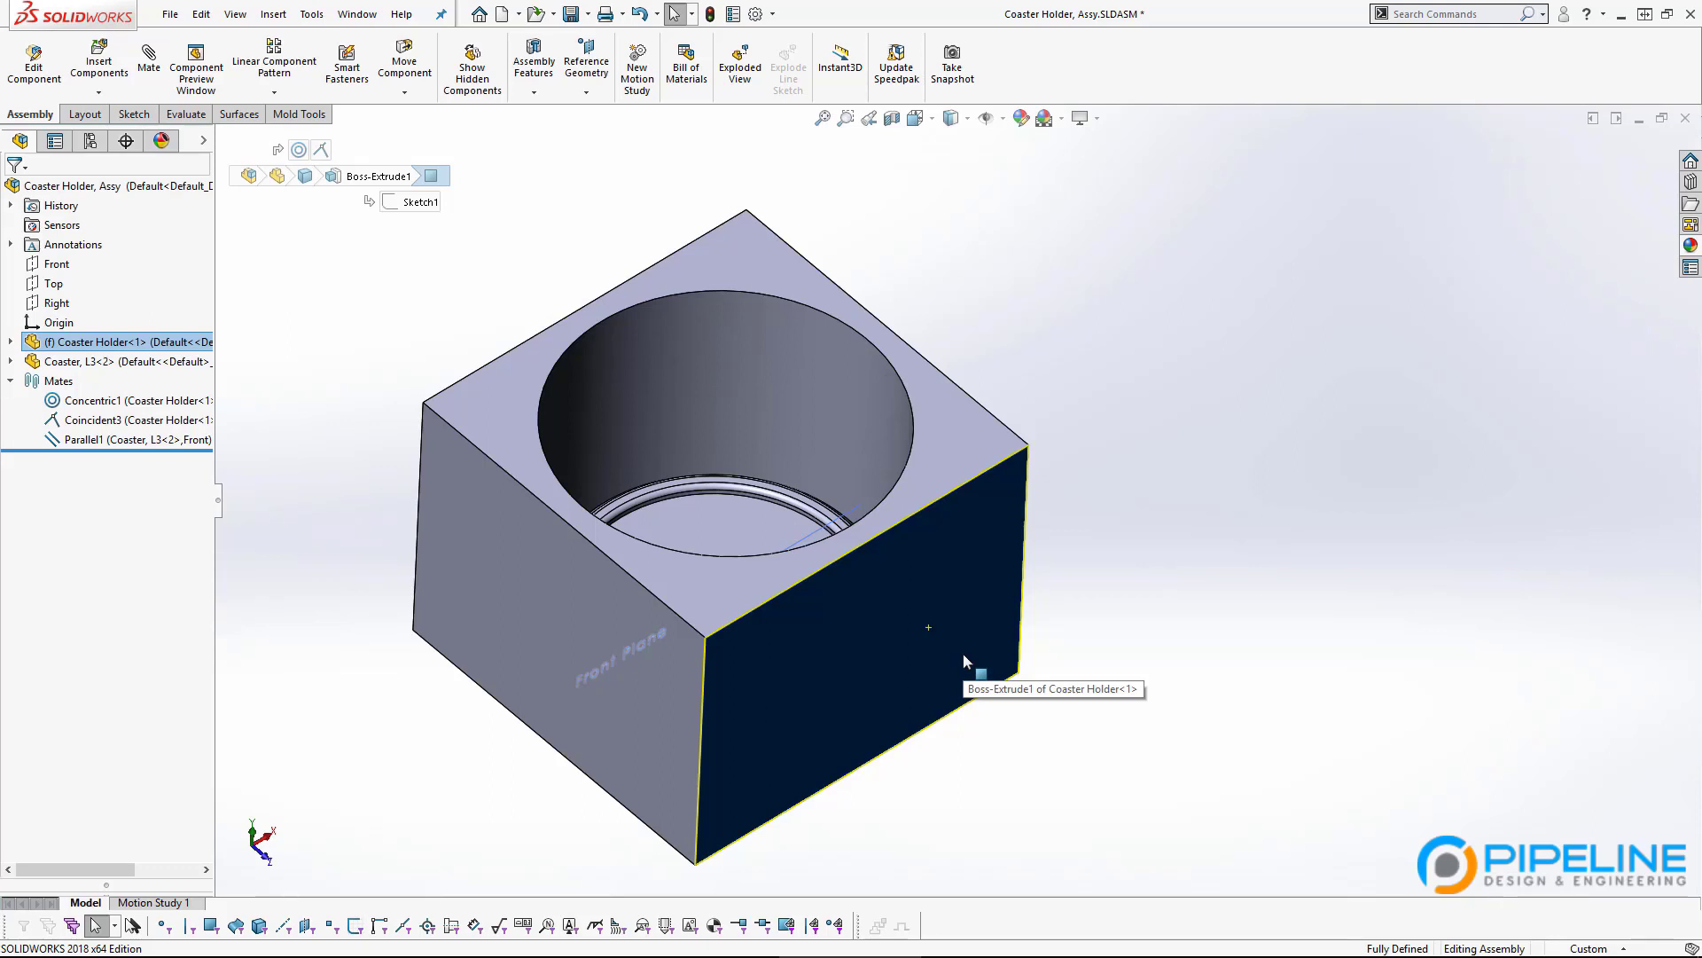
click(817, 541)
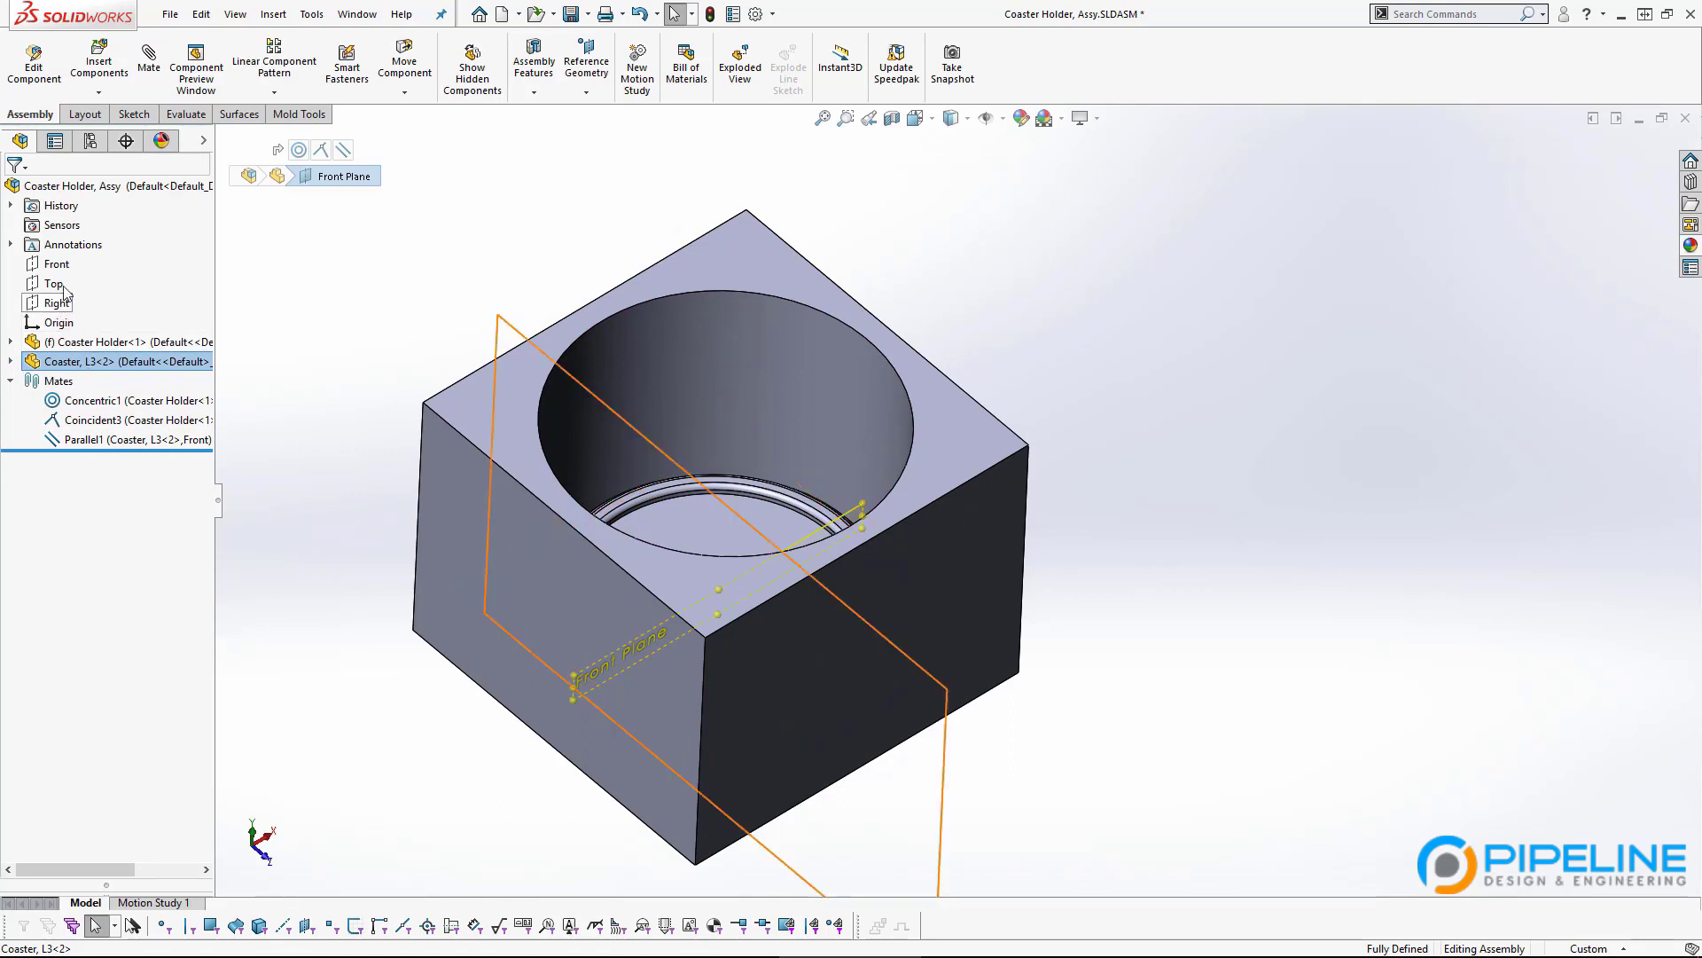
mouse_move(63, 272)
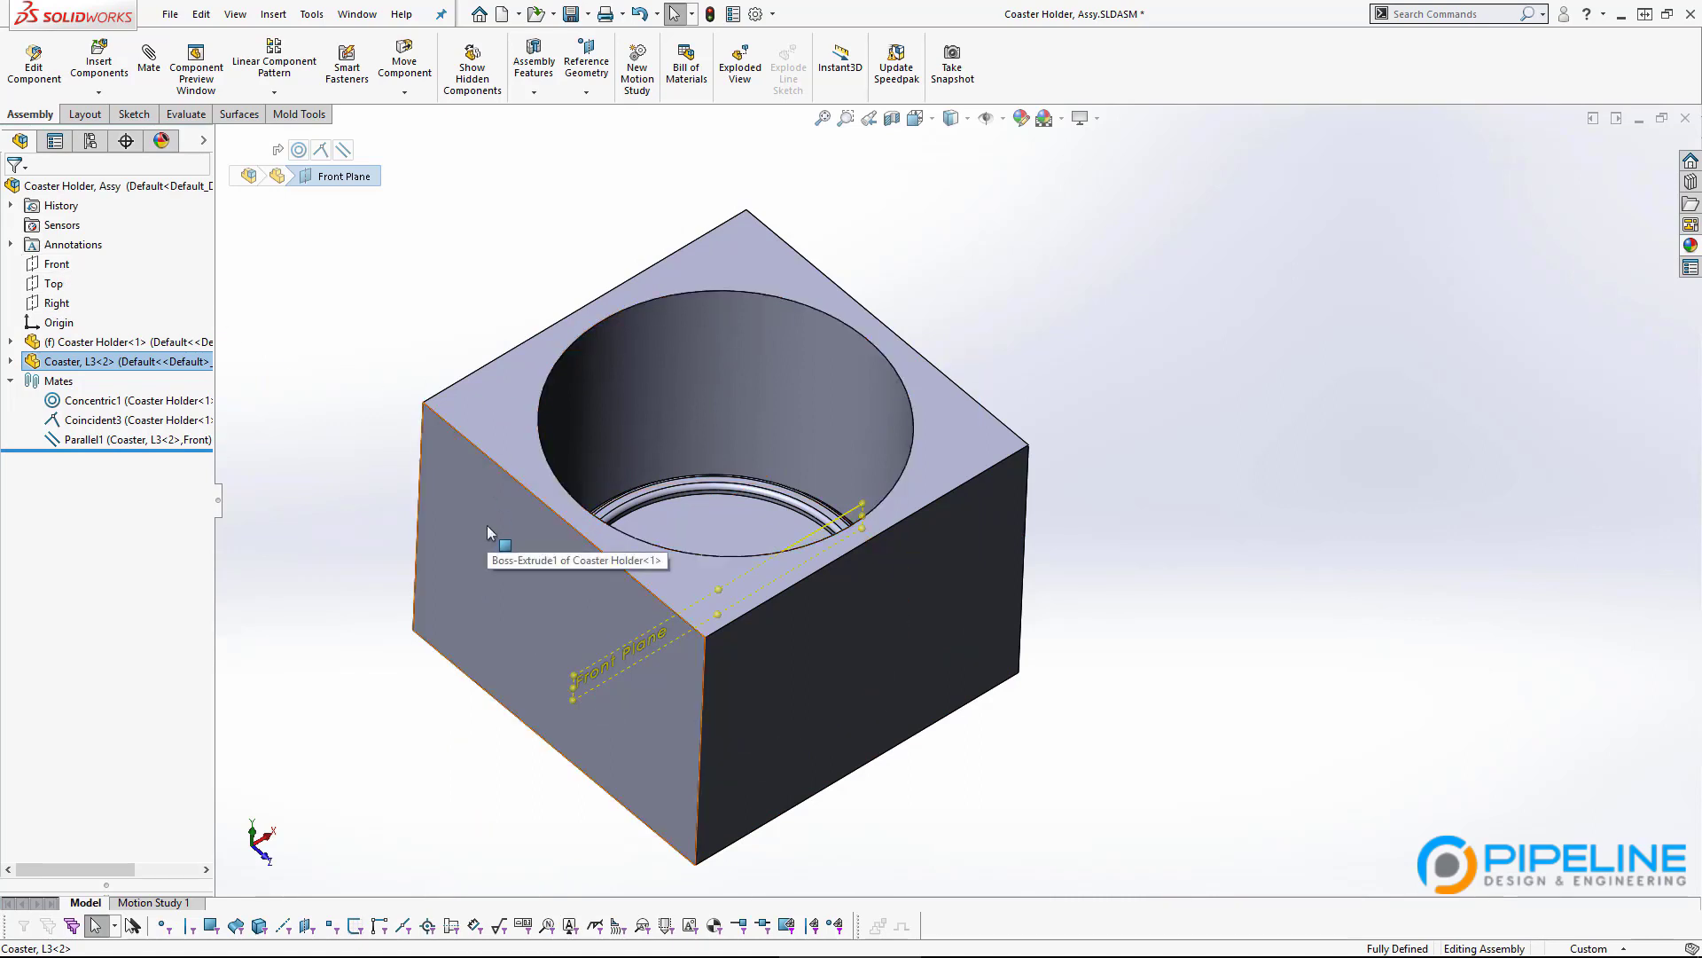
click(10, 342)
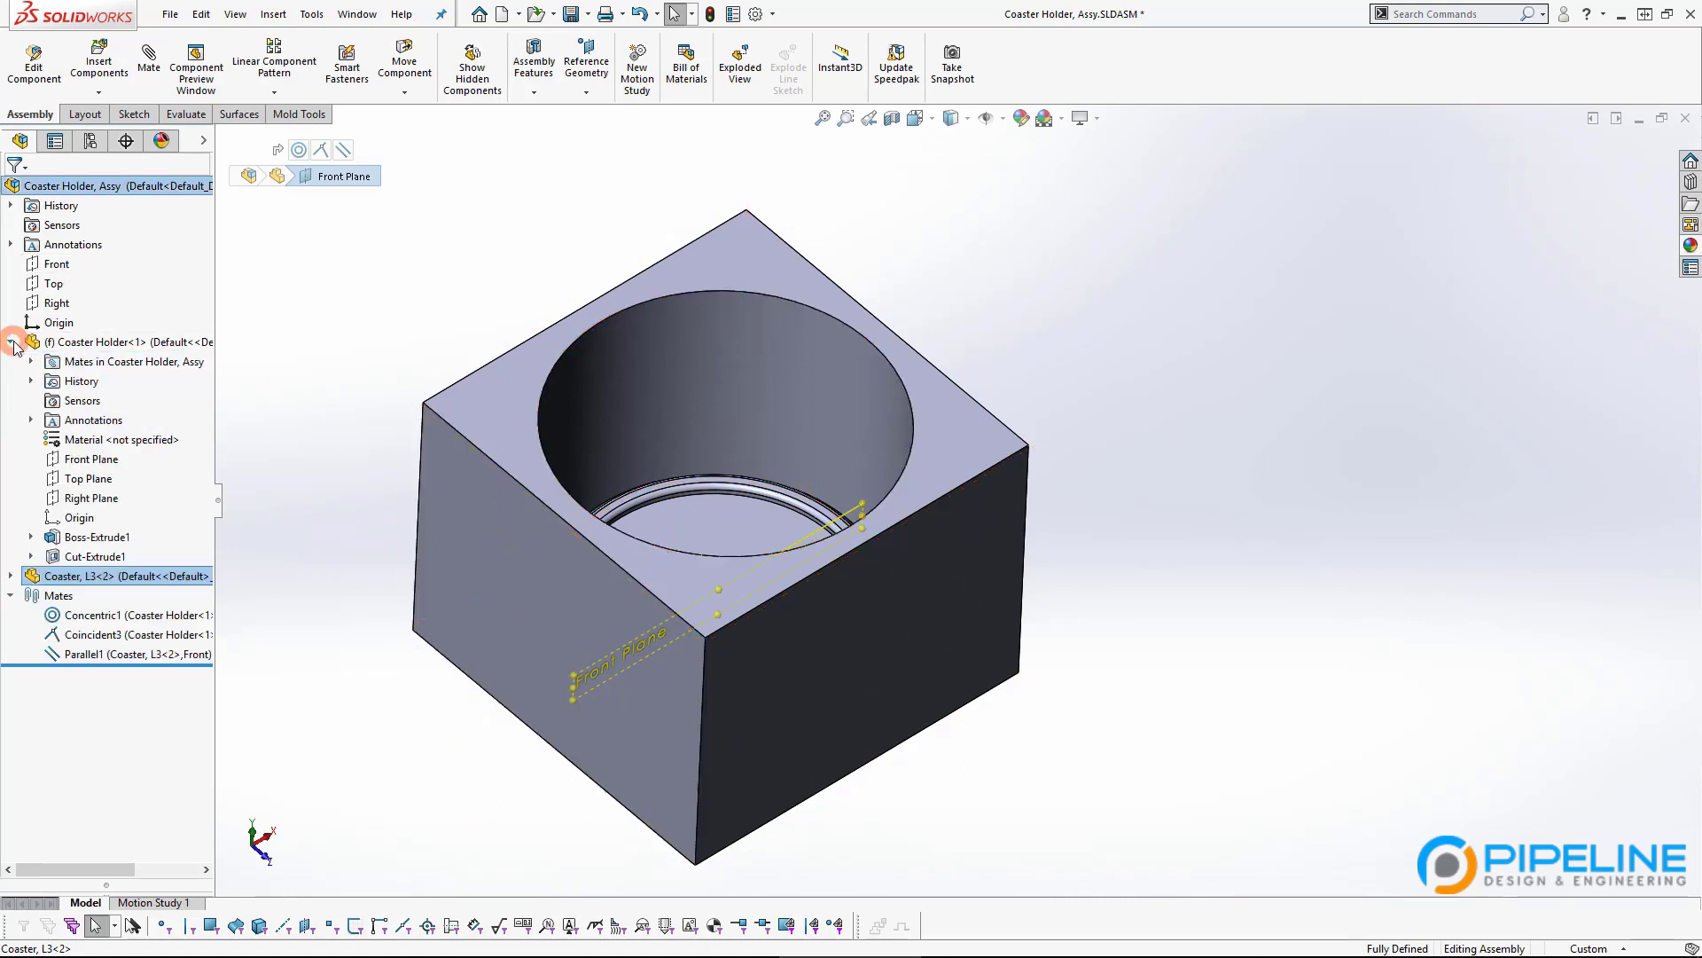
click(104, 461)
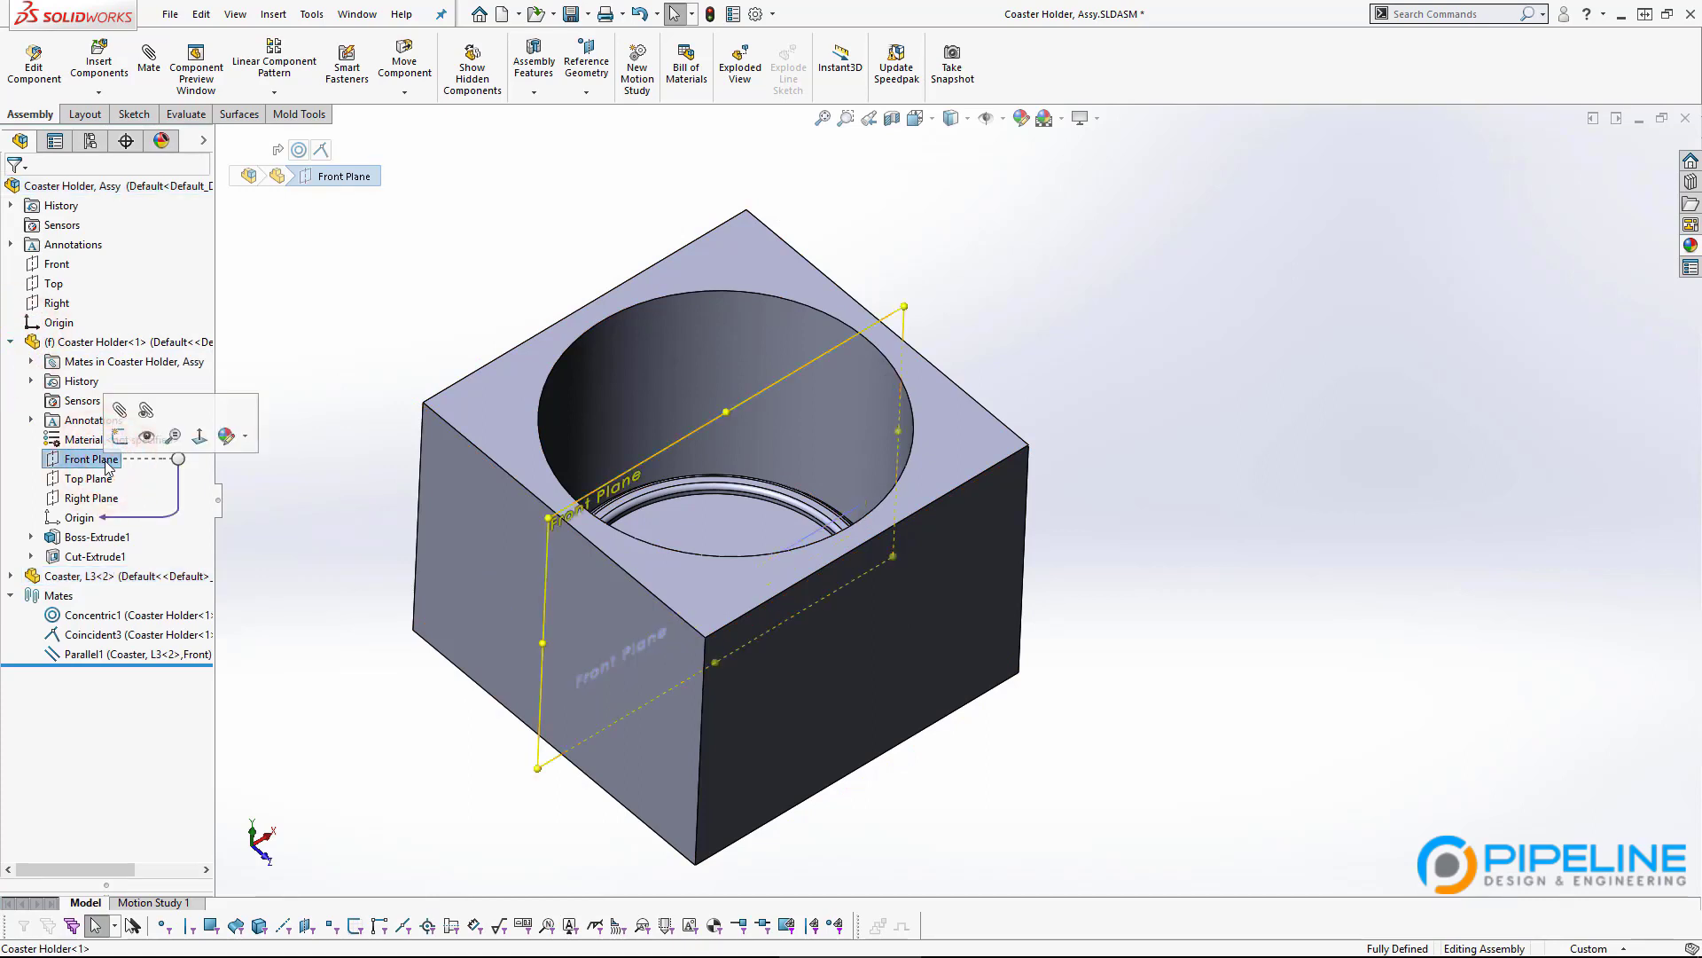
click(306, 530)
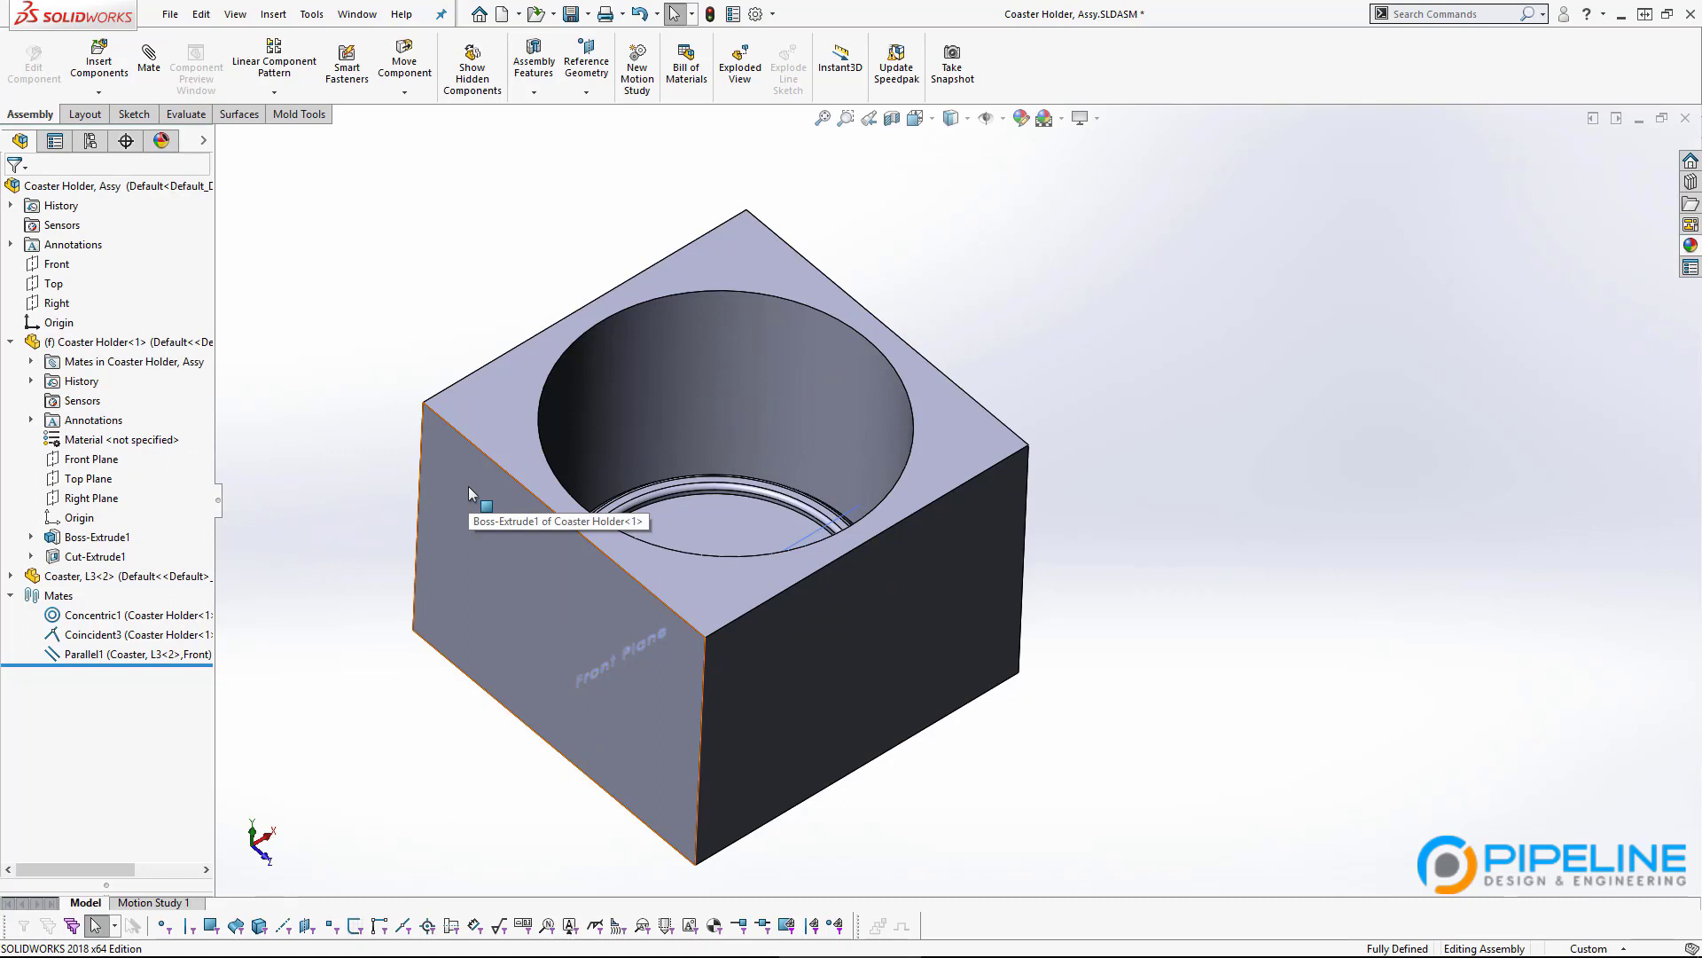
click(463, 514)
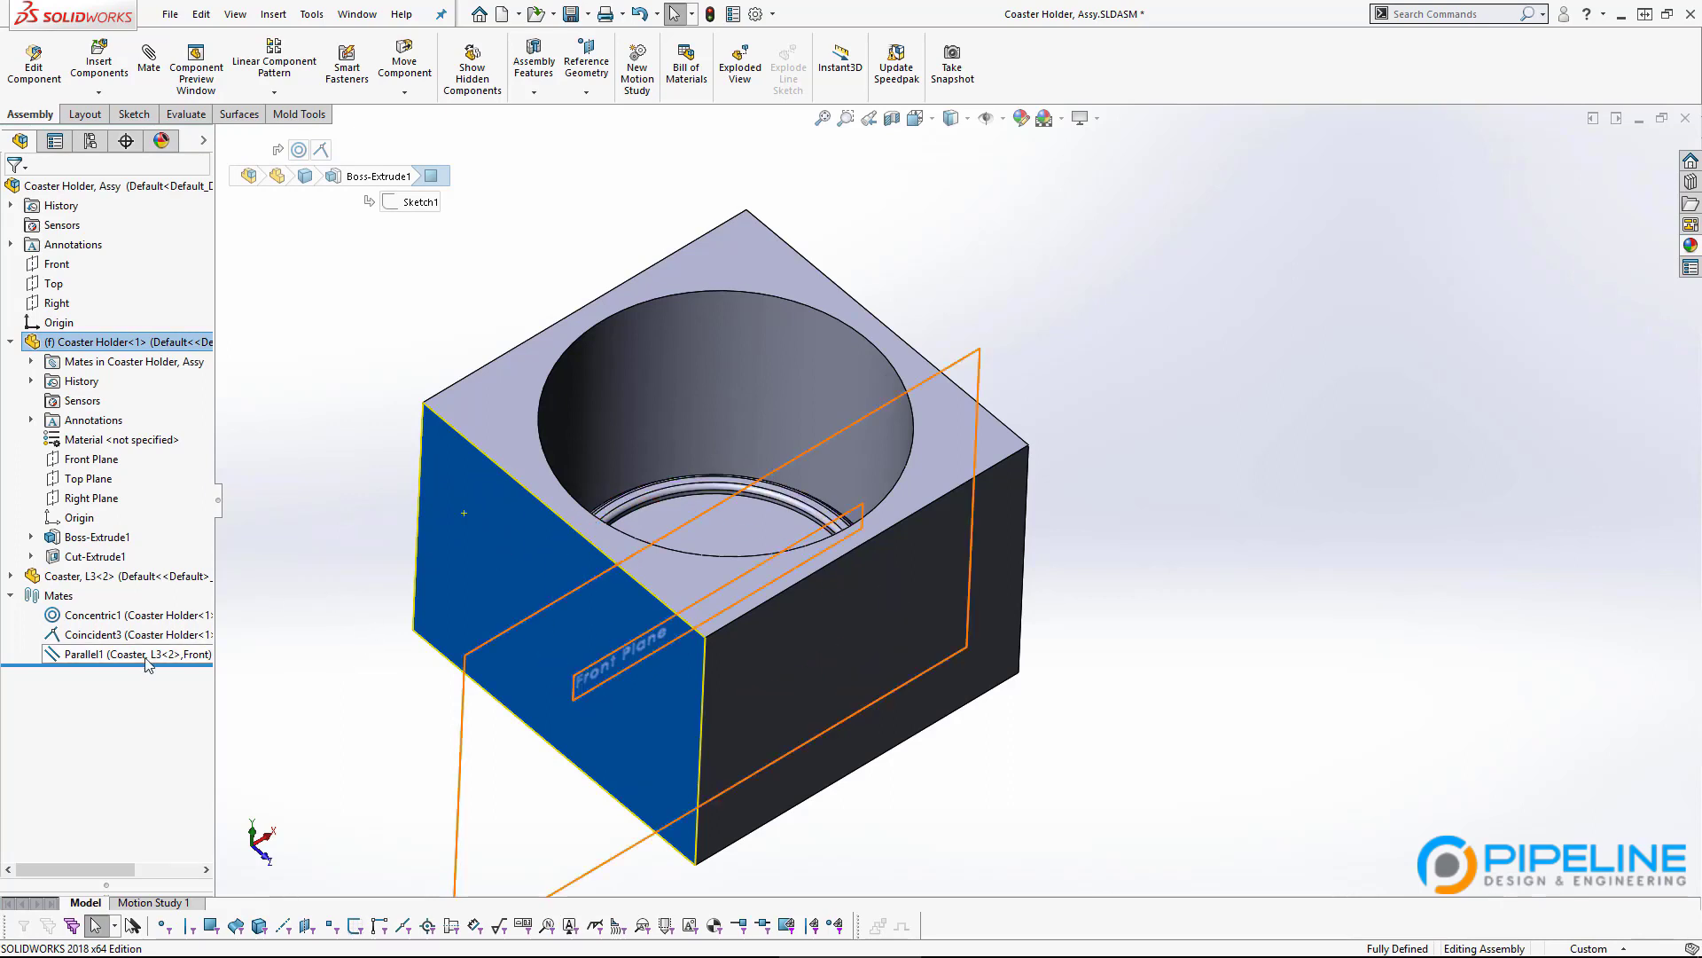
Delete the parallel mate between the coaster's front plane and the assembly's Front plane.
click(367, 665)
click(122, 656)
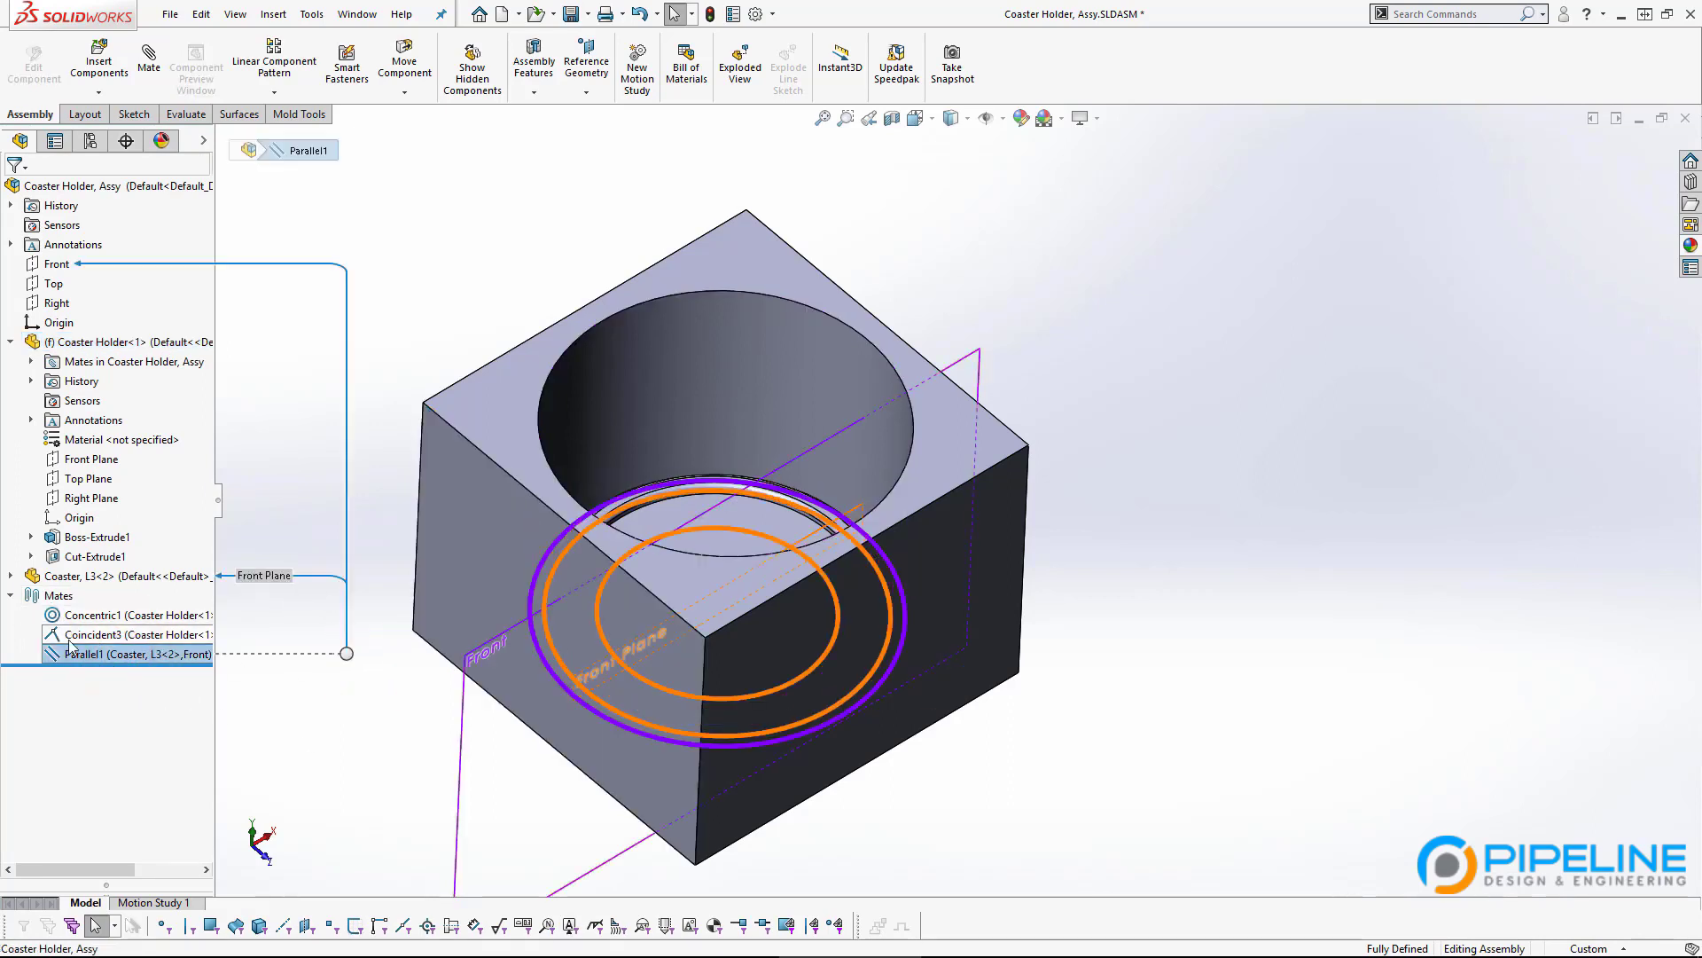
key(Delete)
key(space)
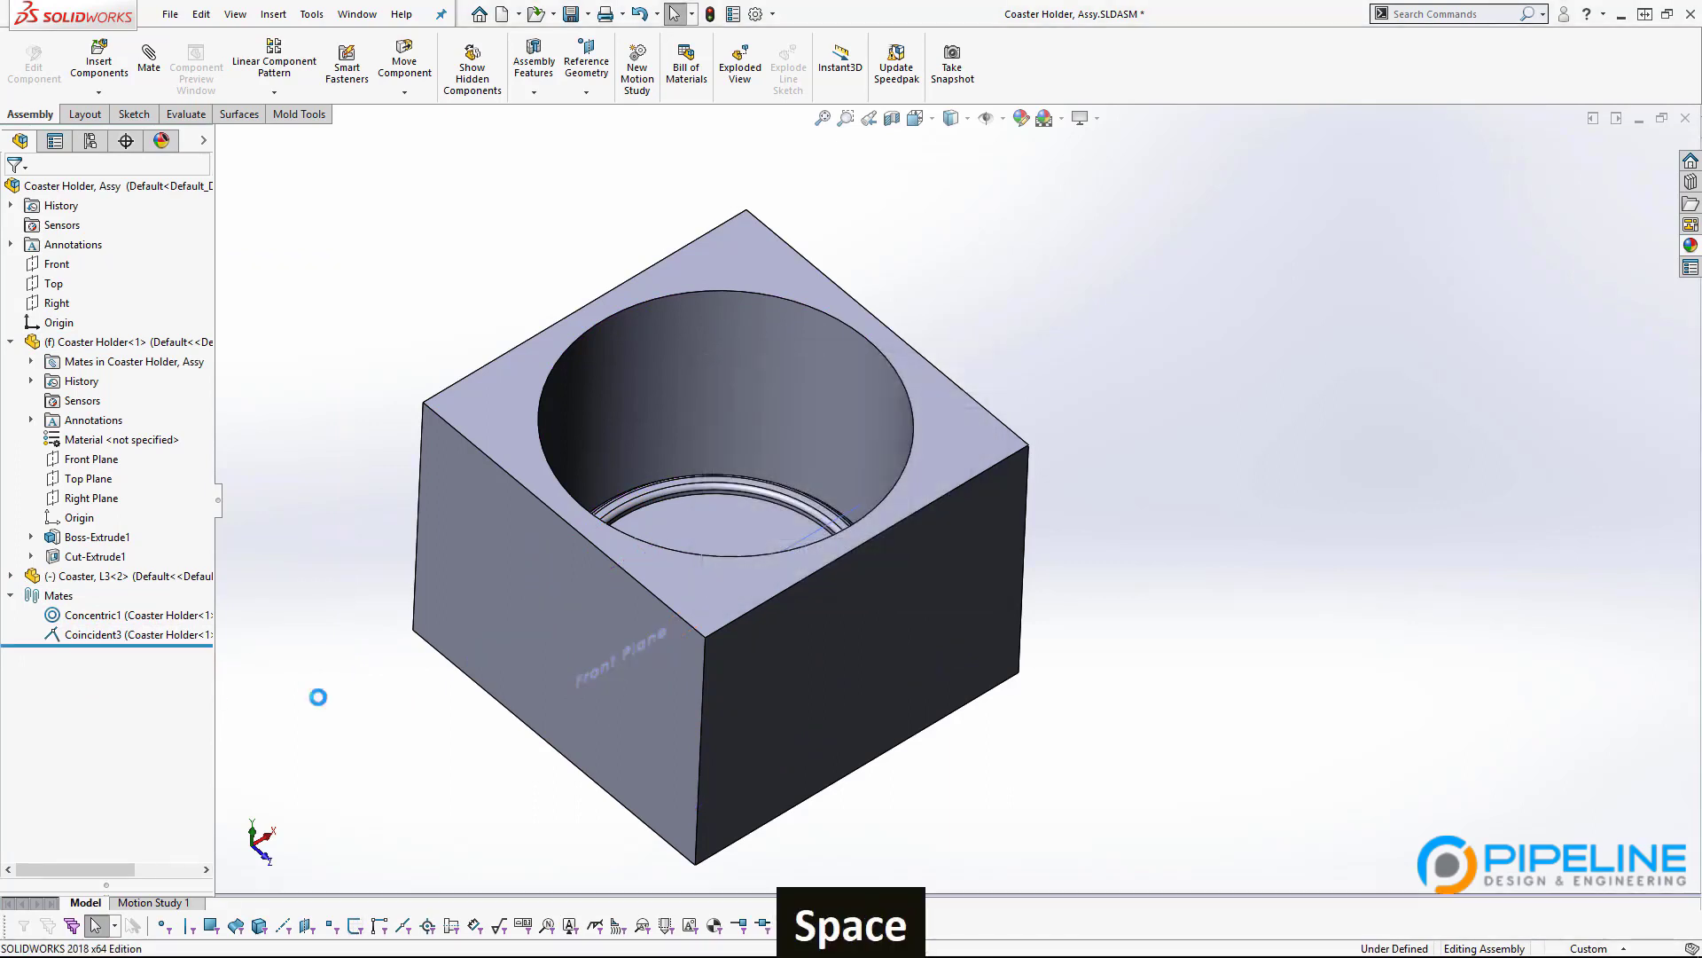
click(320, 705)
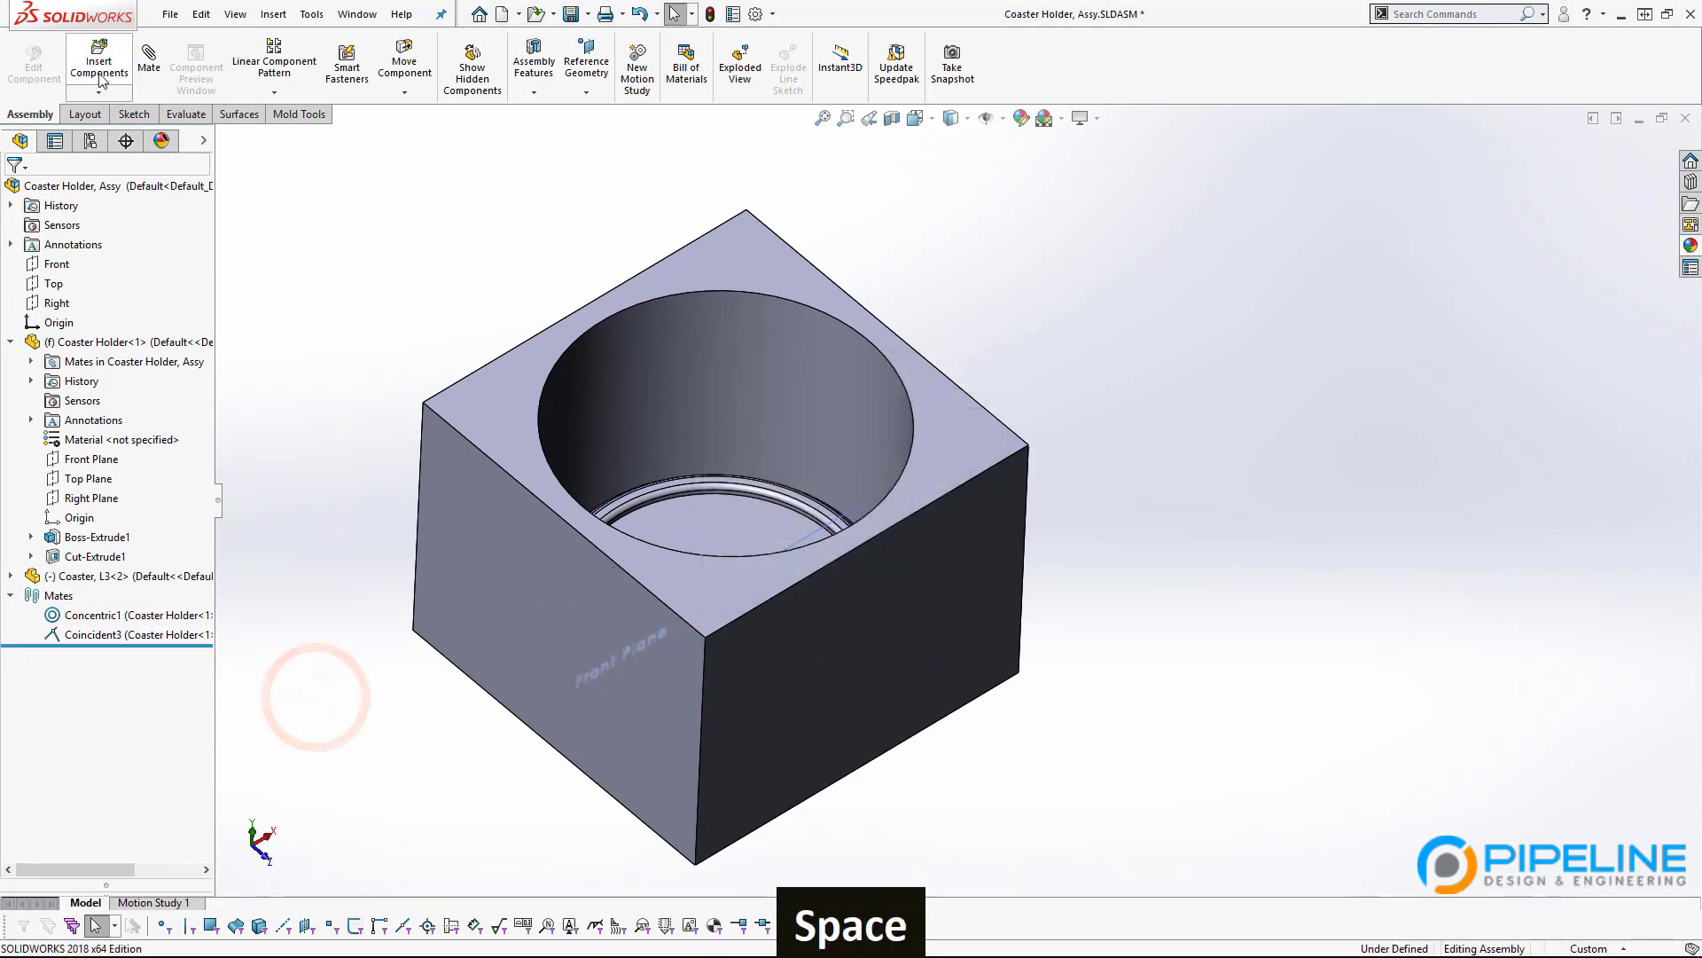
Add a coincident mate between the coaster's Front Plane and the coaster holder's Front Plane, and collapse the holder's features and the mates.
click(157, 58)
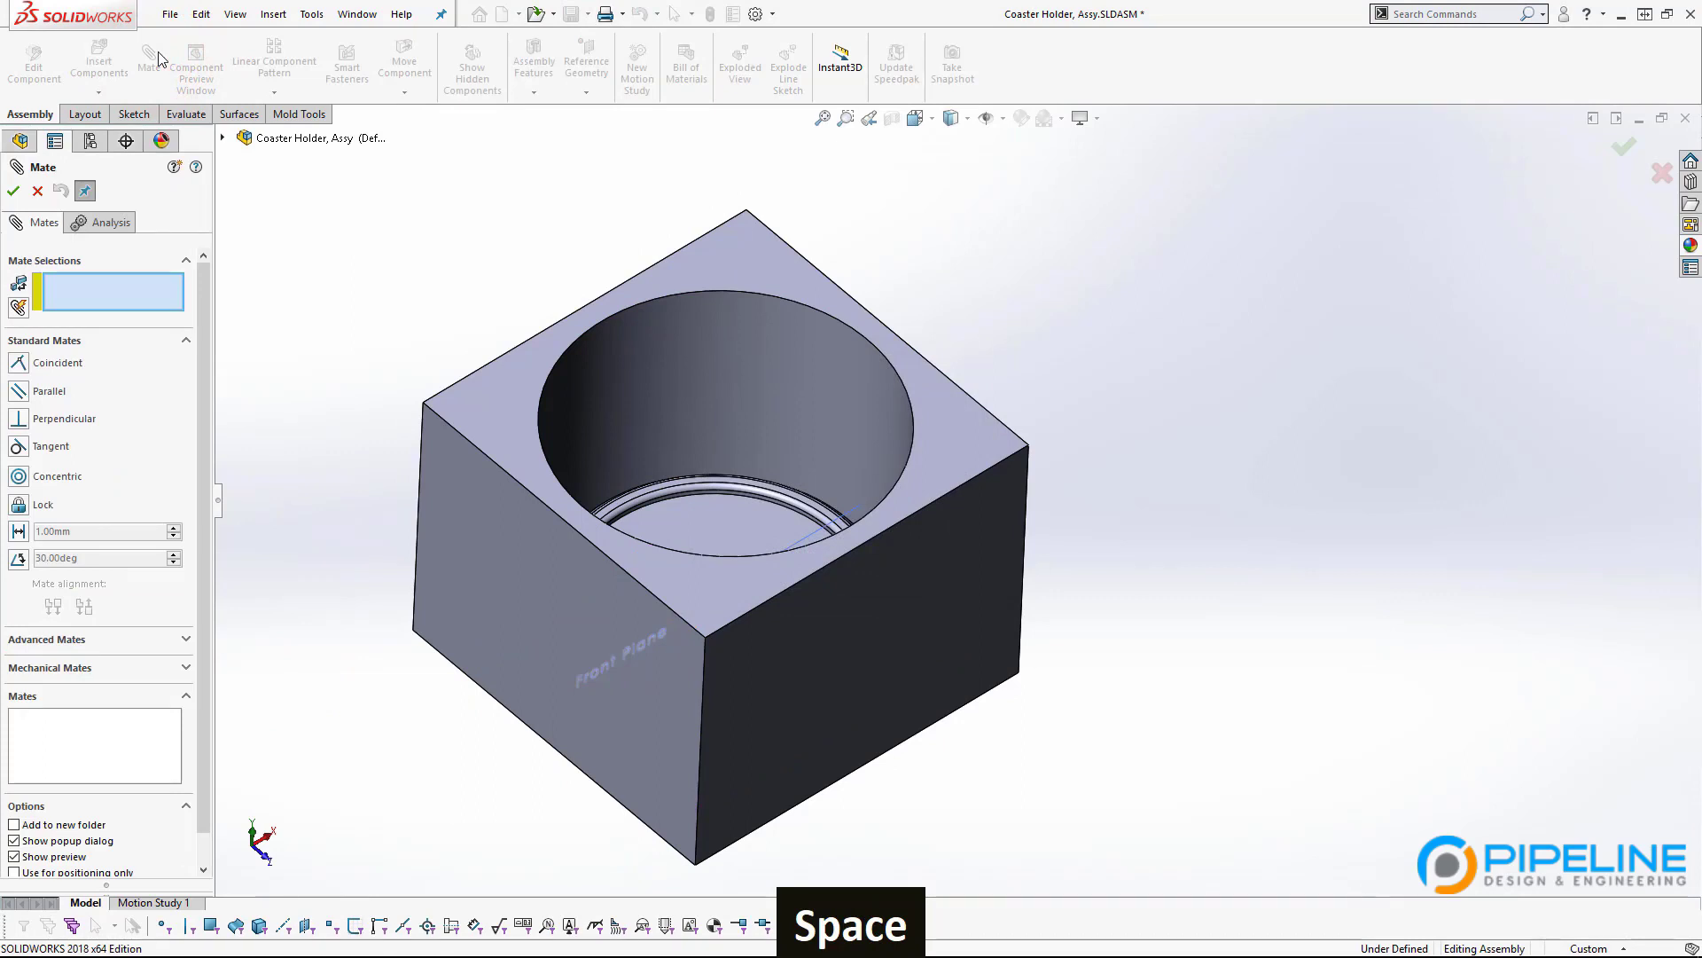
click(804, 538)
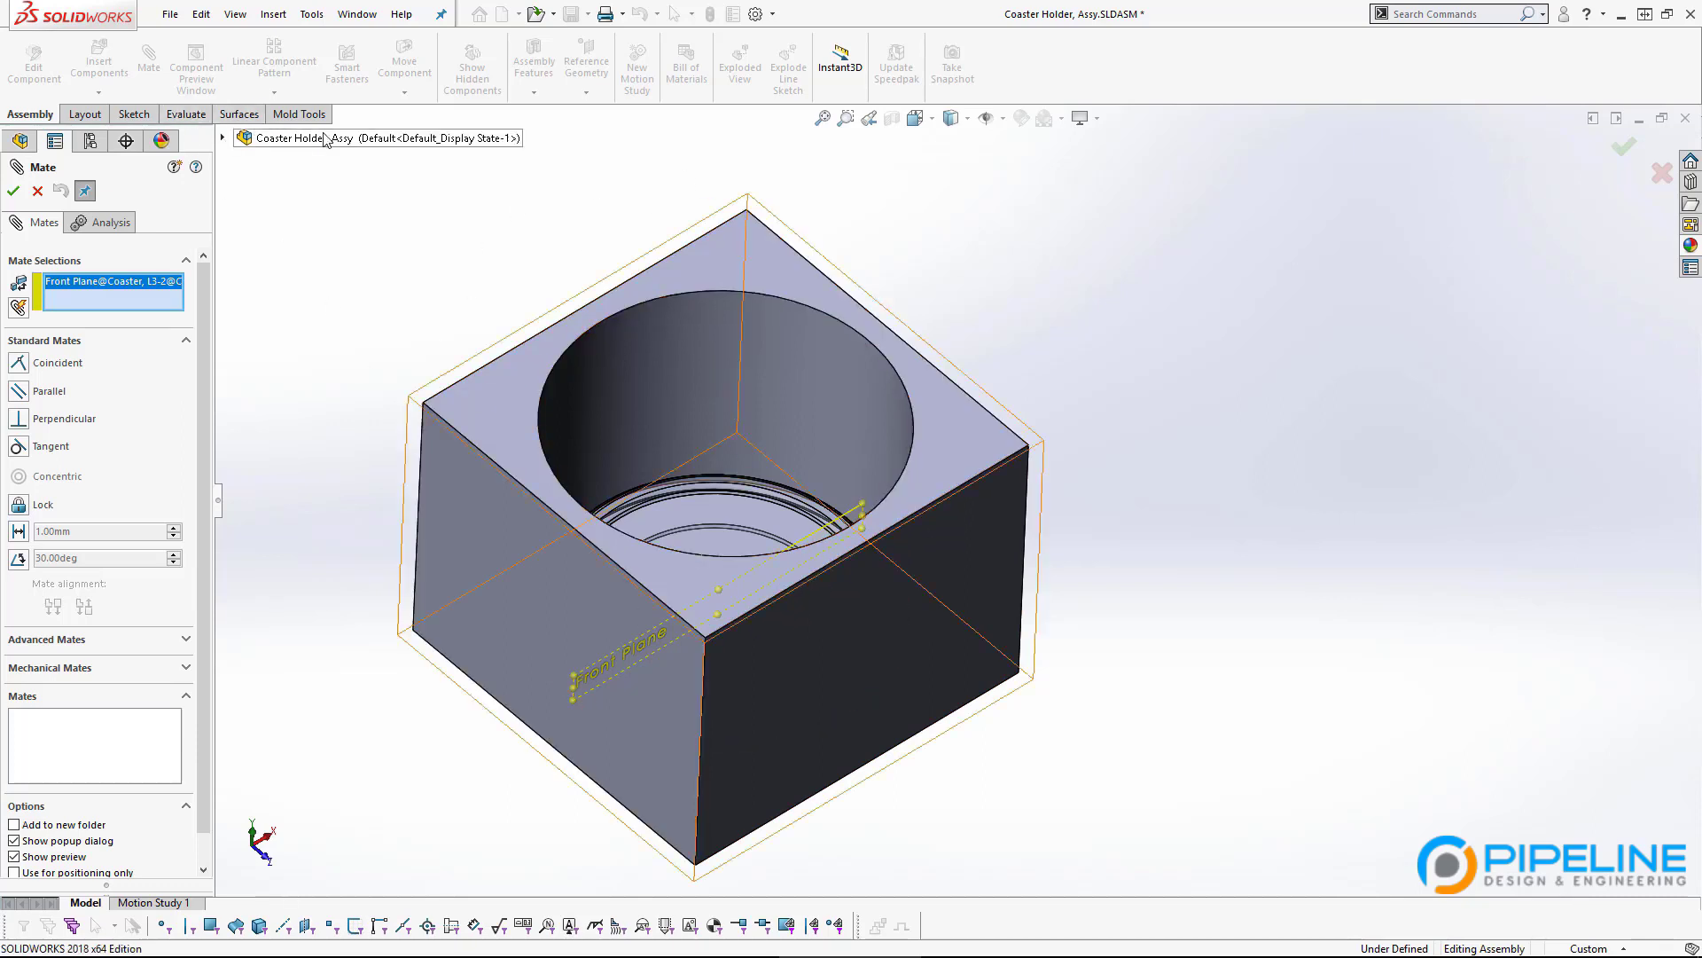
click(223, 139)
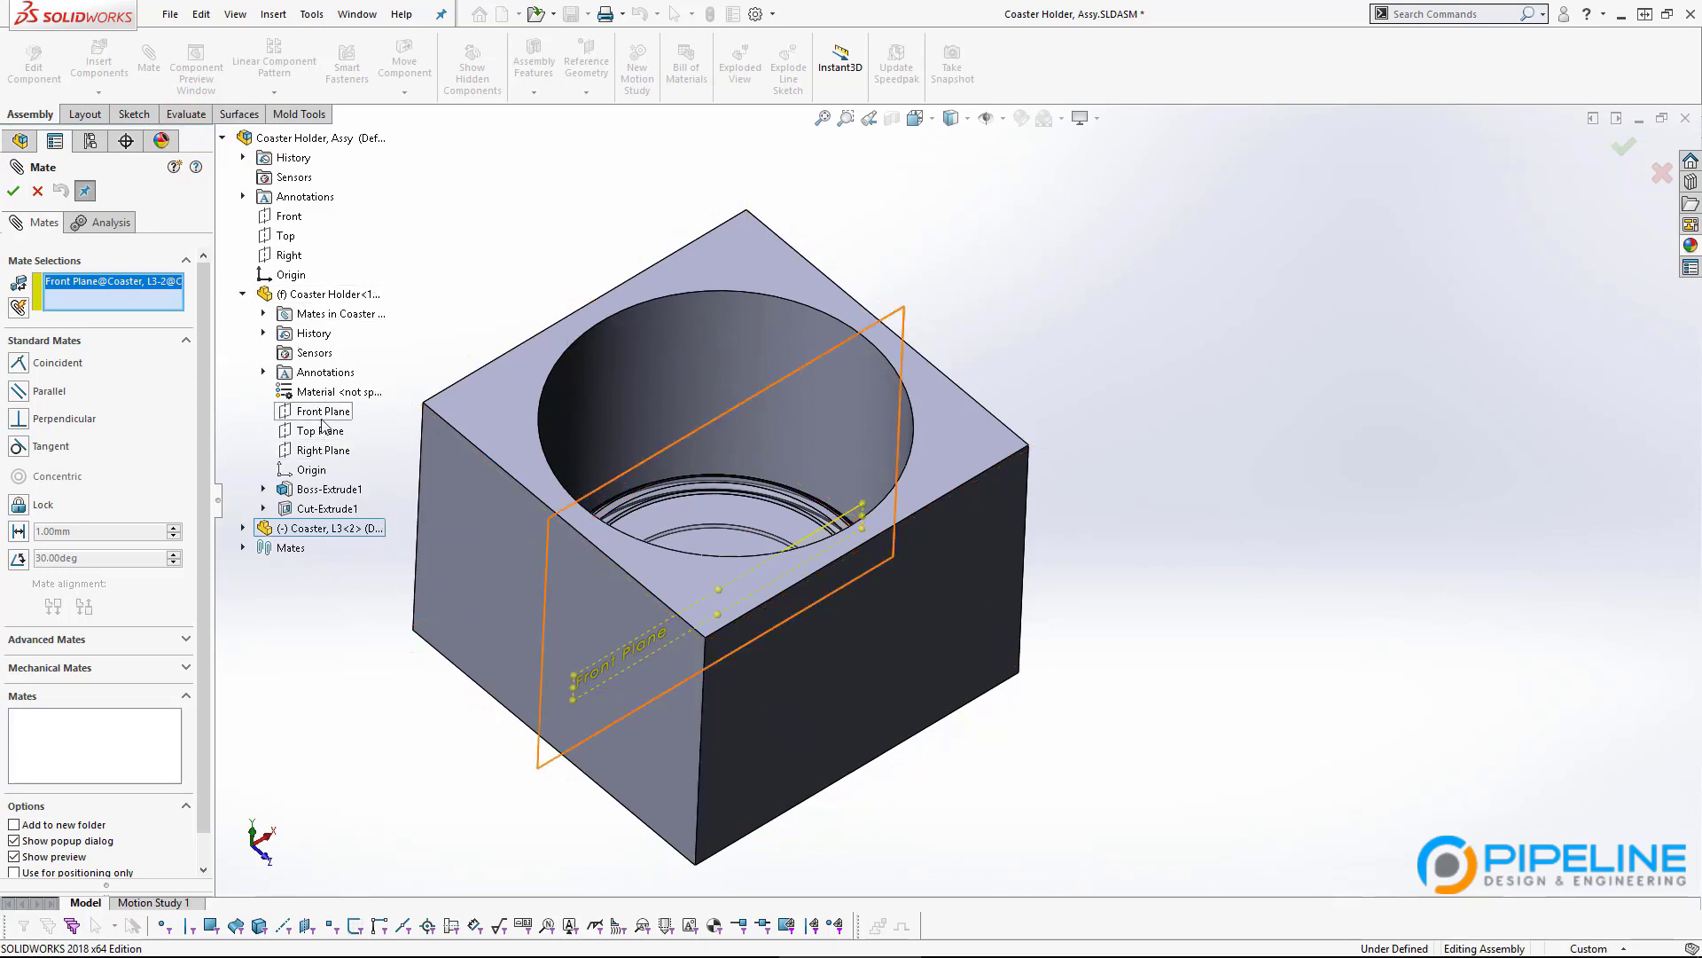
click(322, 419)
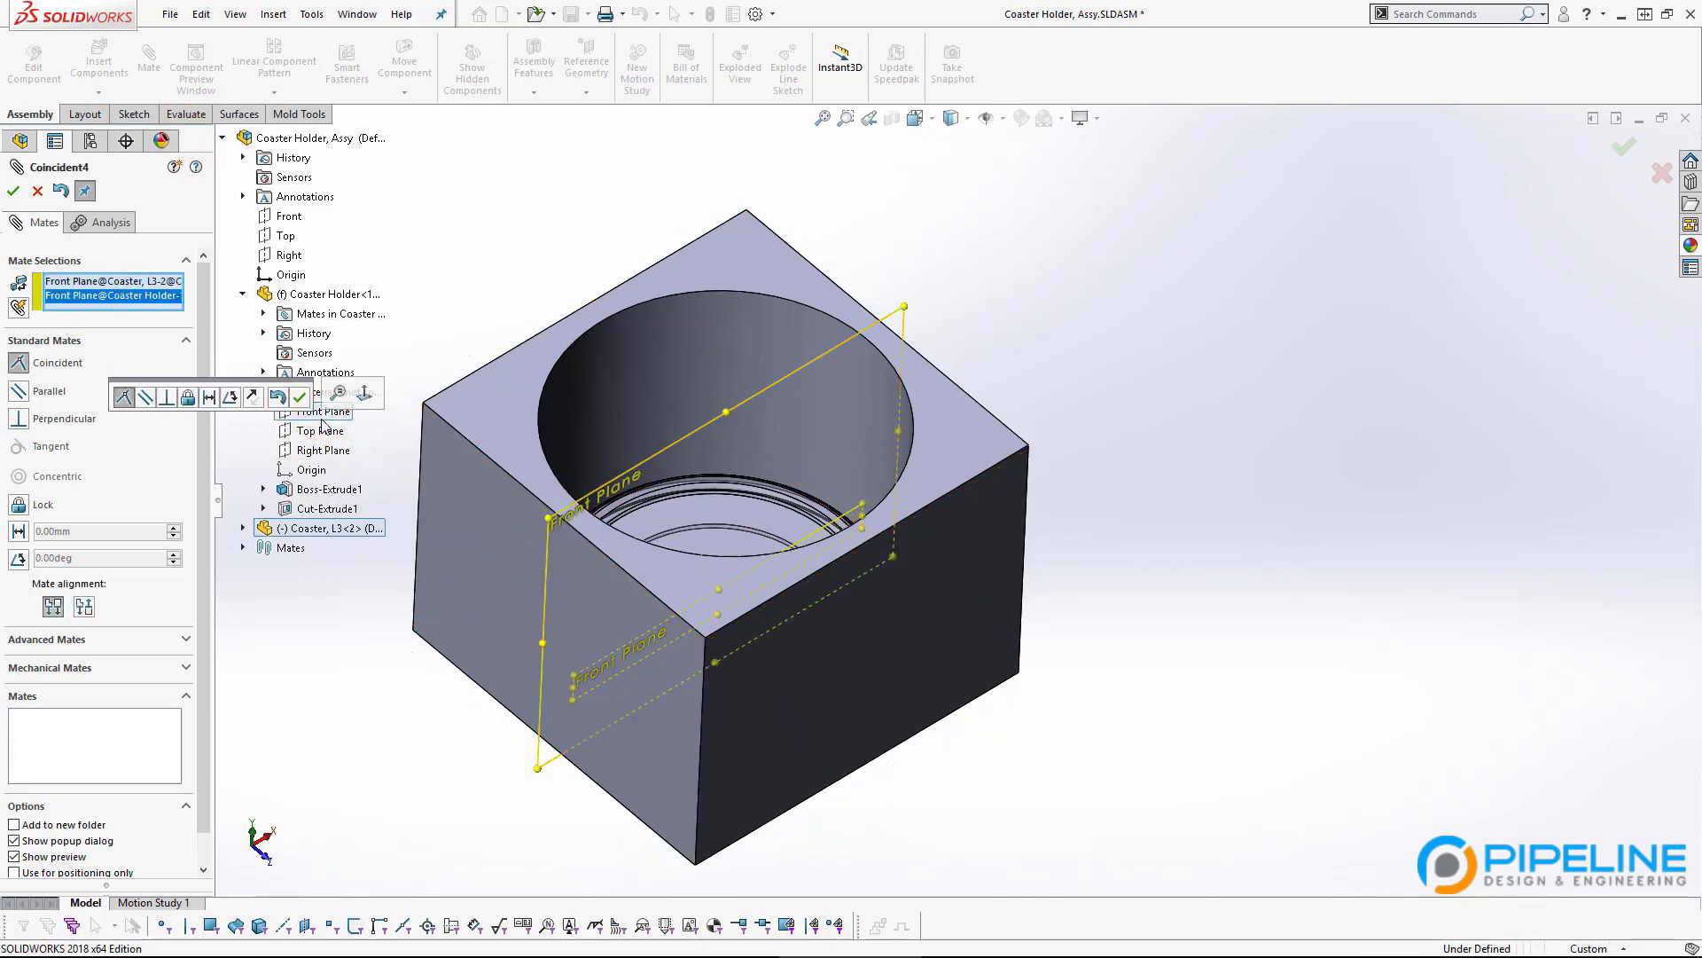
click(300, 396)
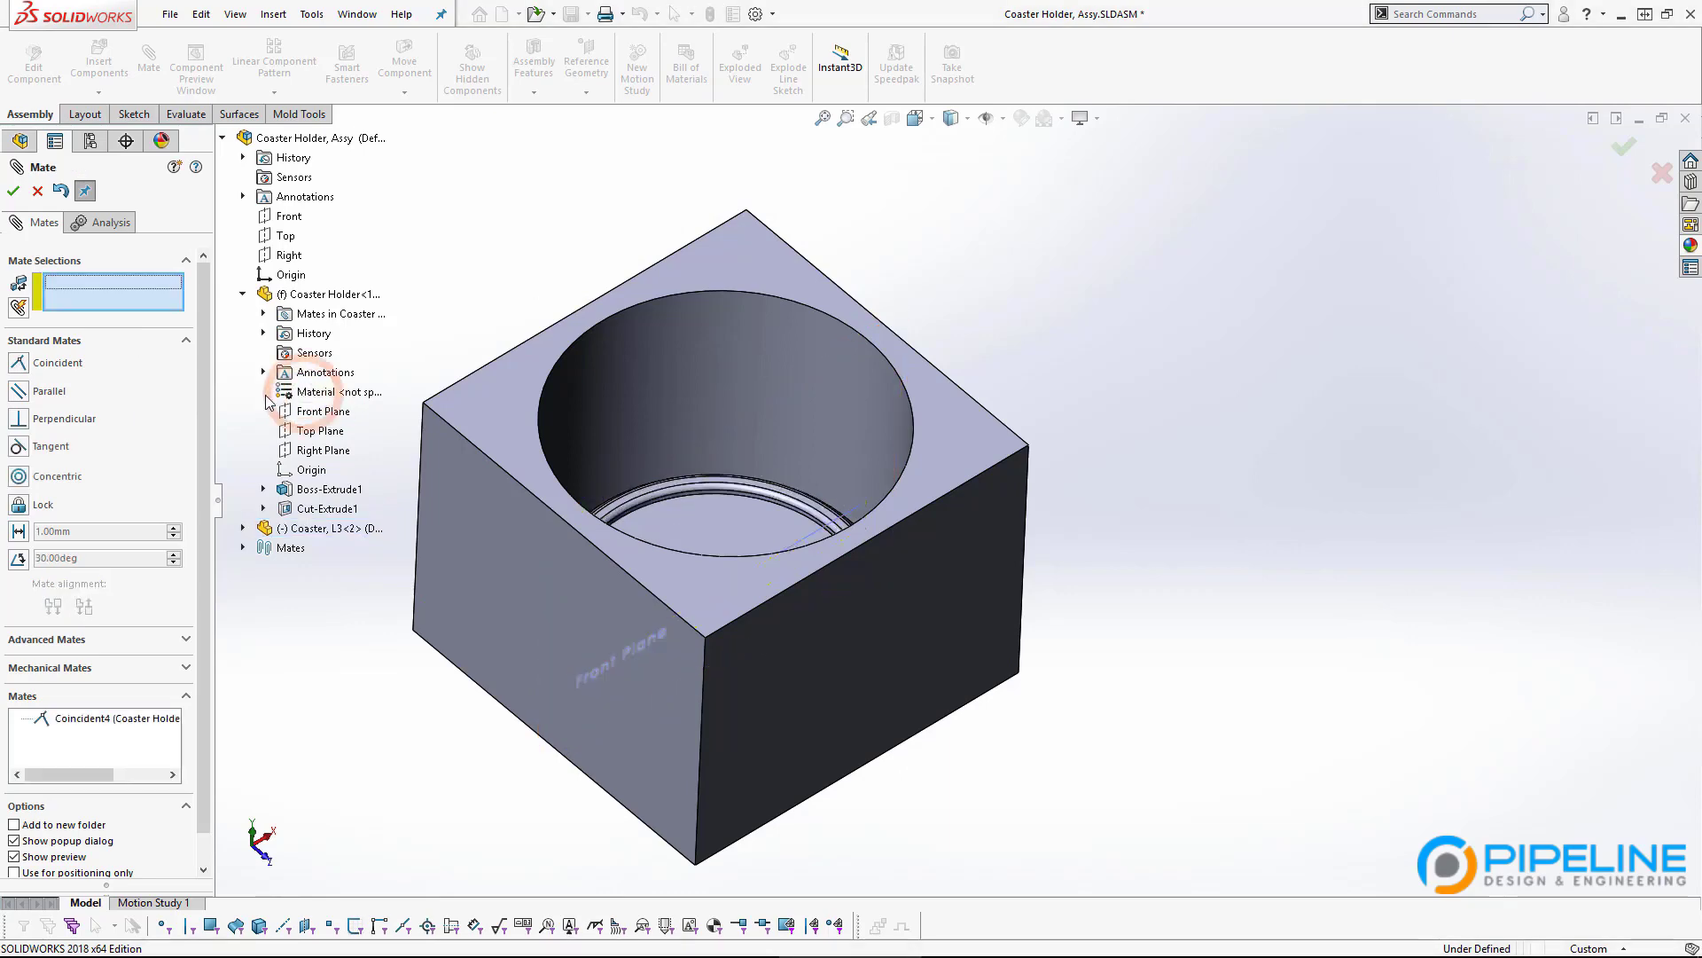
click(12, 191)
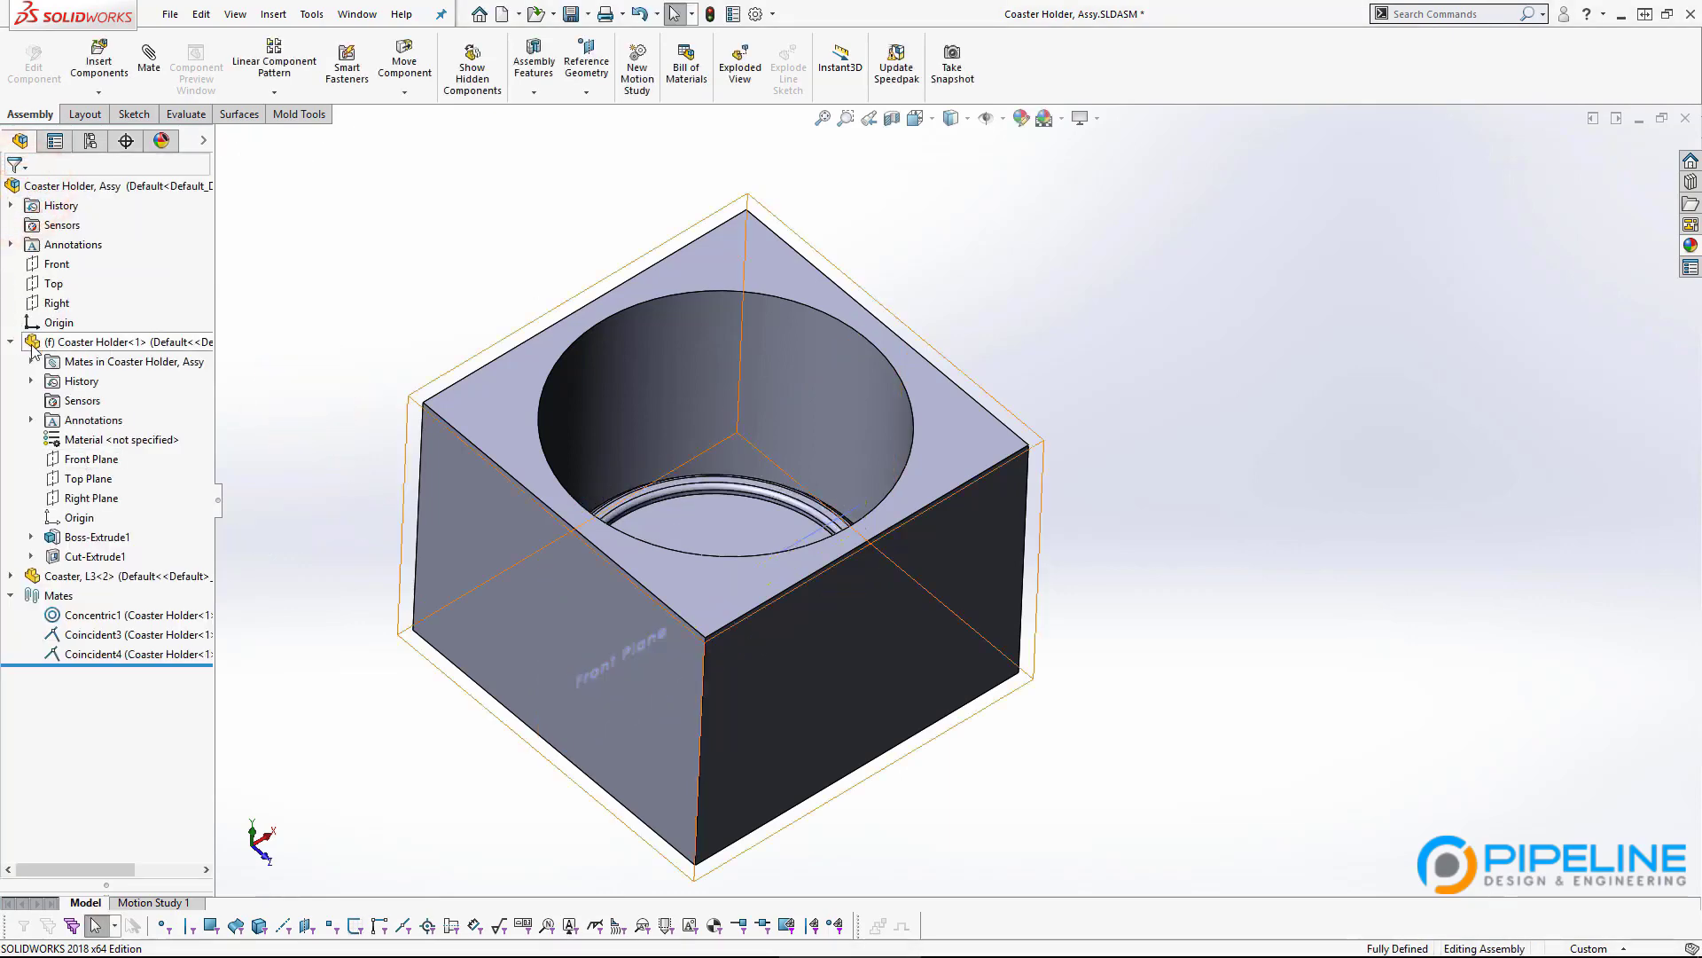
click(11, 343)
click(323, 665)
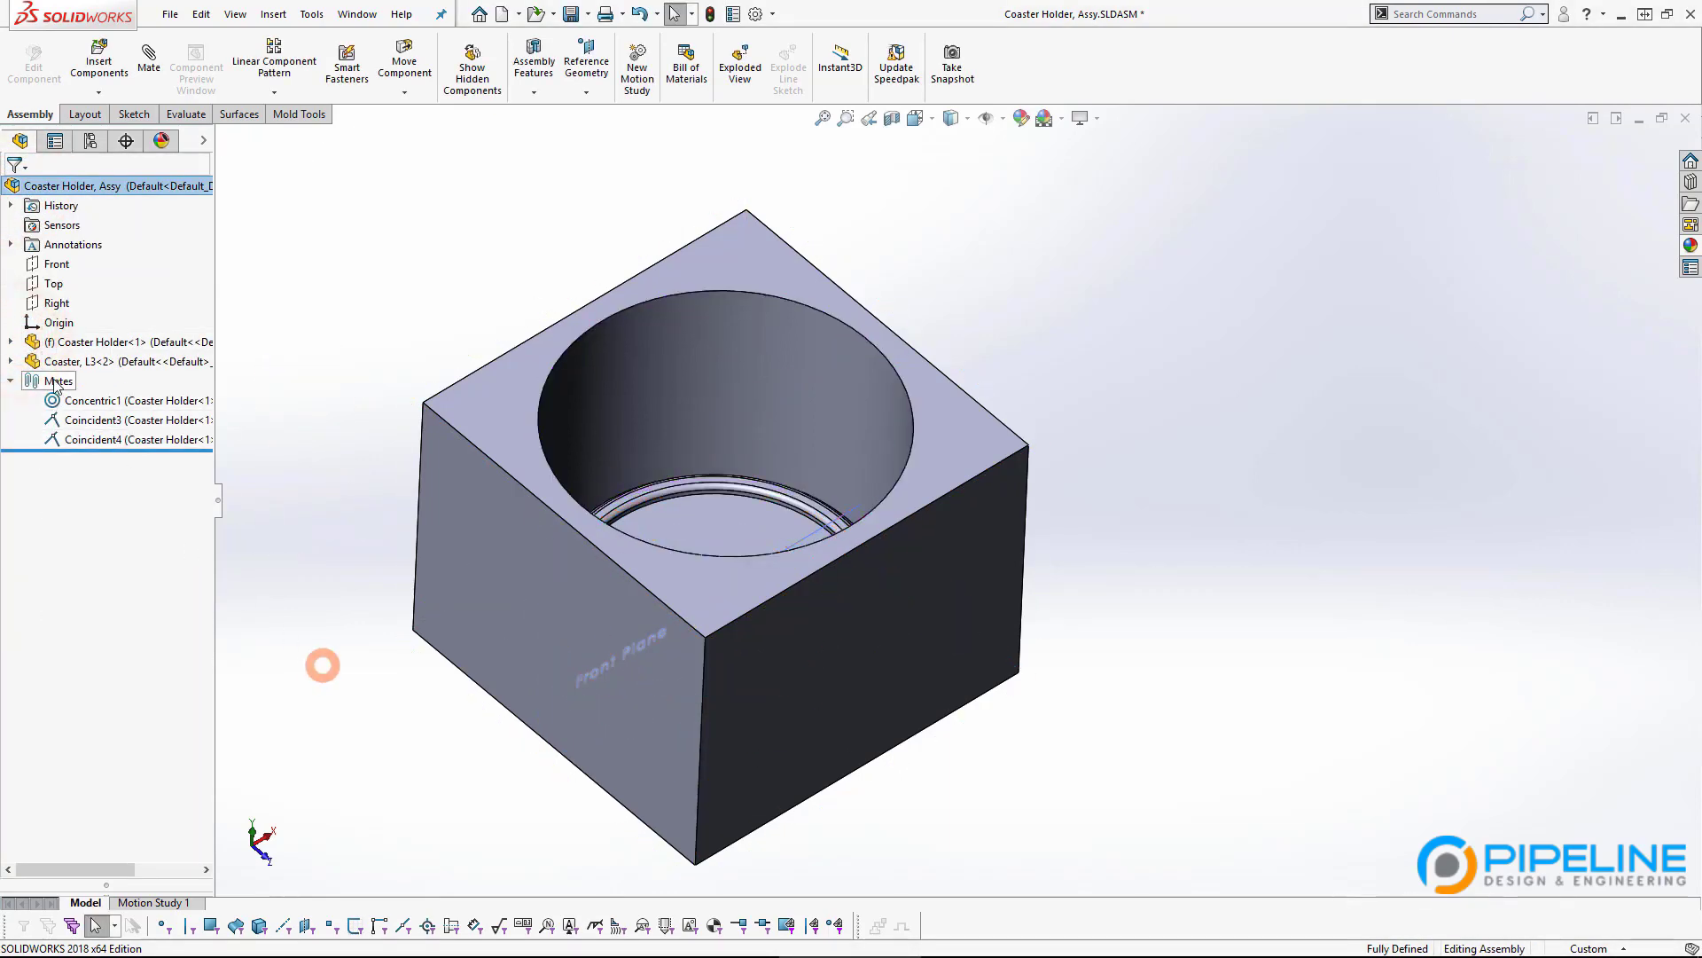
click(11, 381)
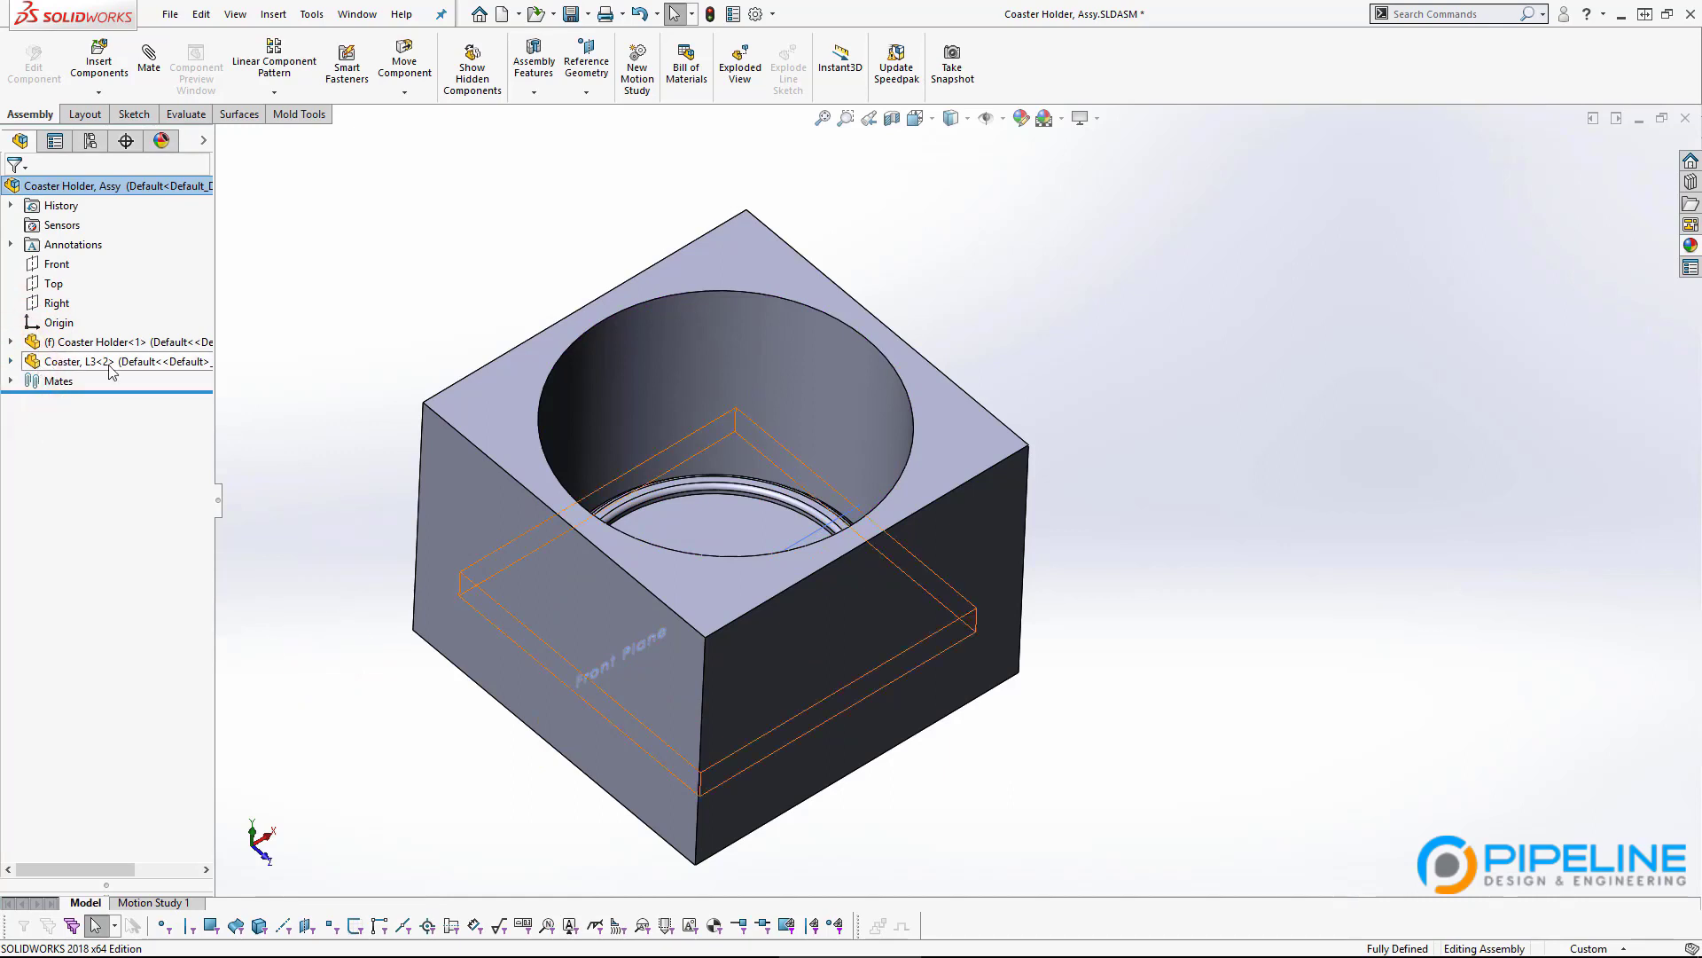
click(278, 335)
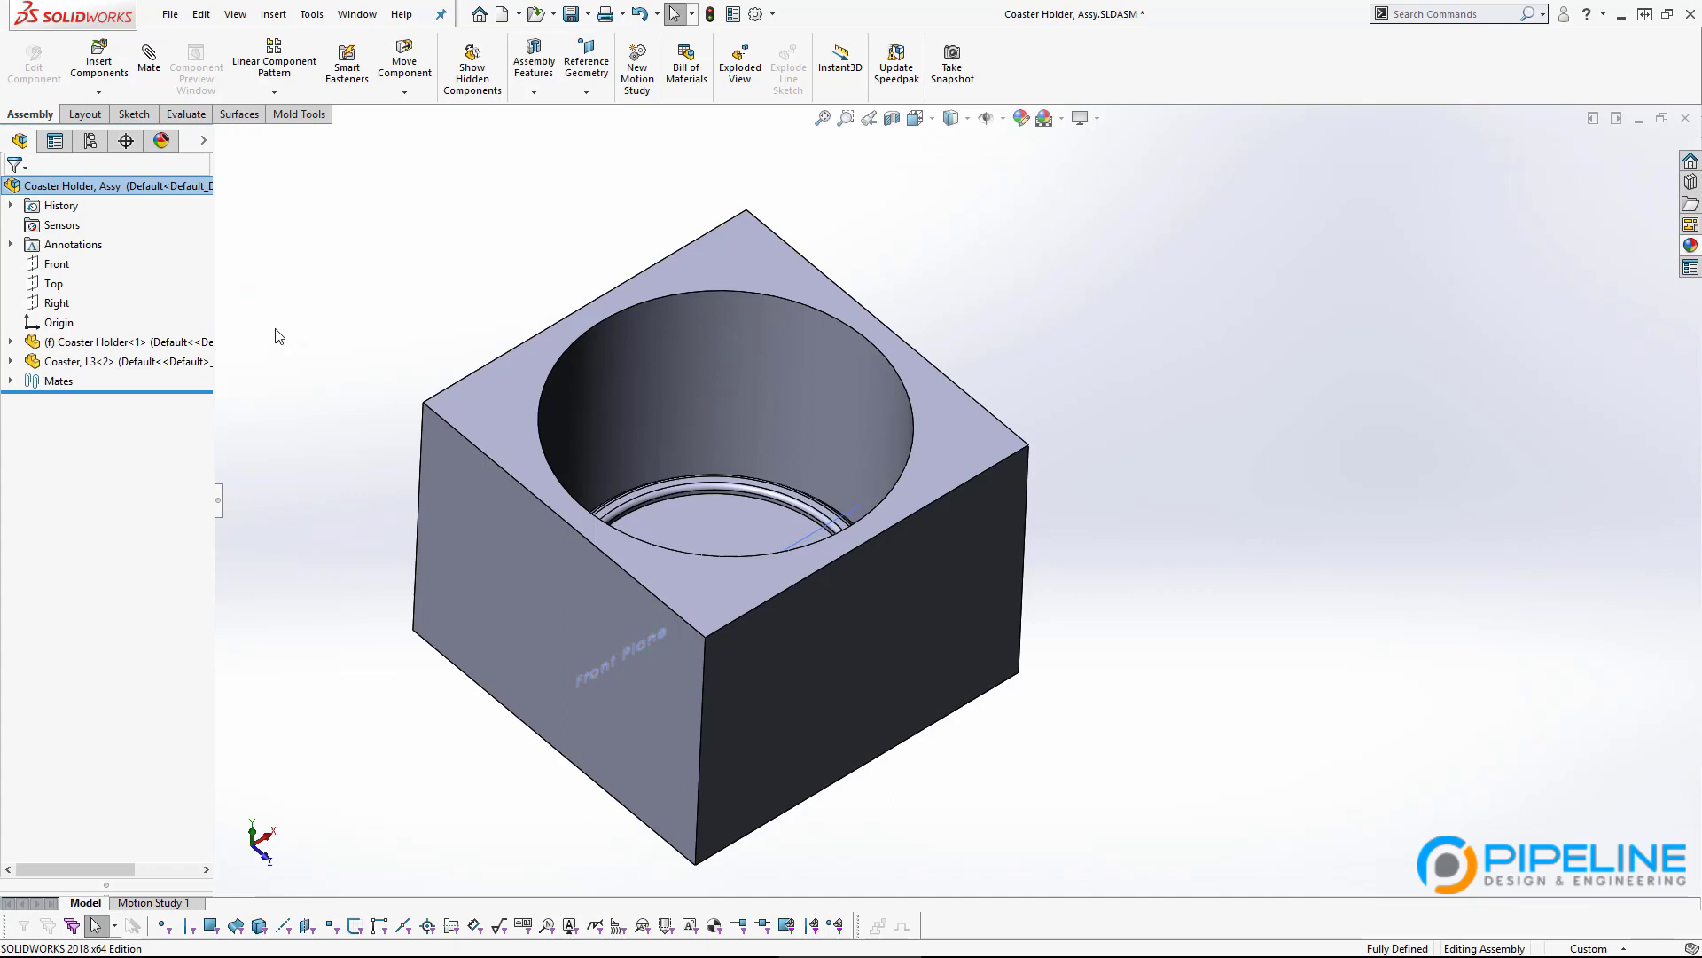
Edit the coincident mate between the two components' front planes and change its type to Parallel.
click(11, 382)
click(84, 439)
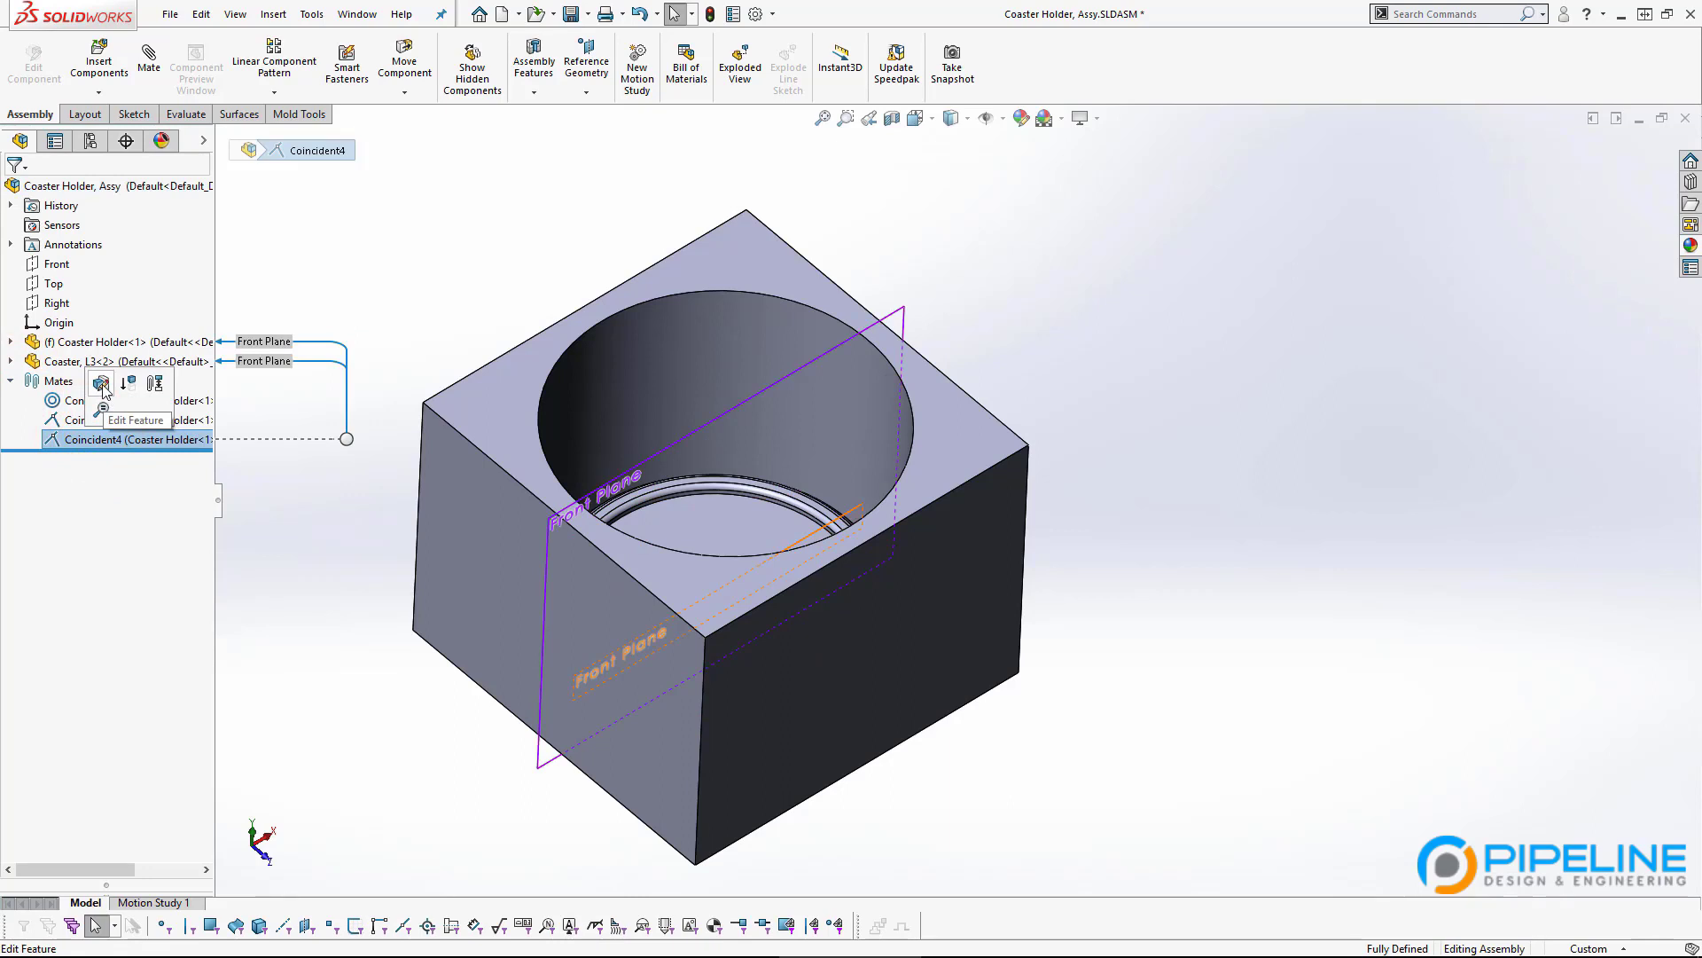
click(102, 385)
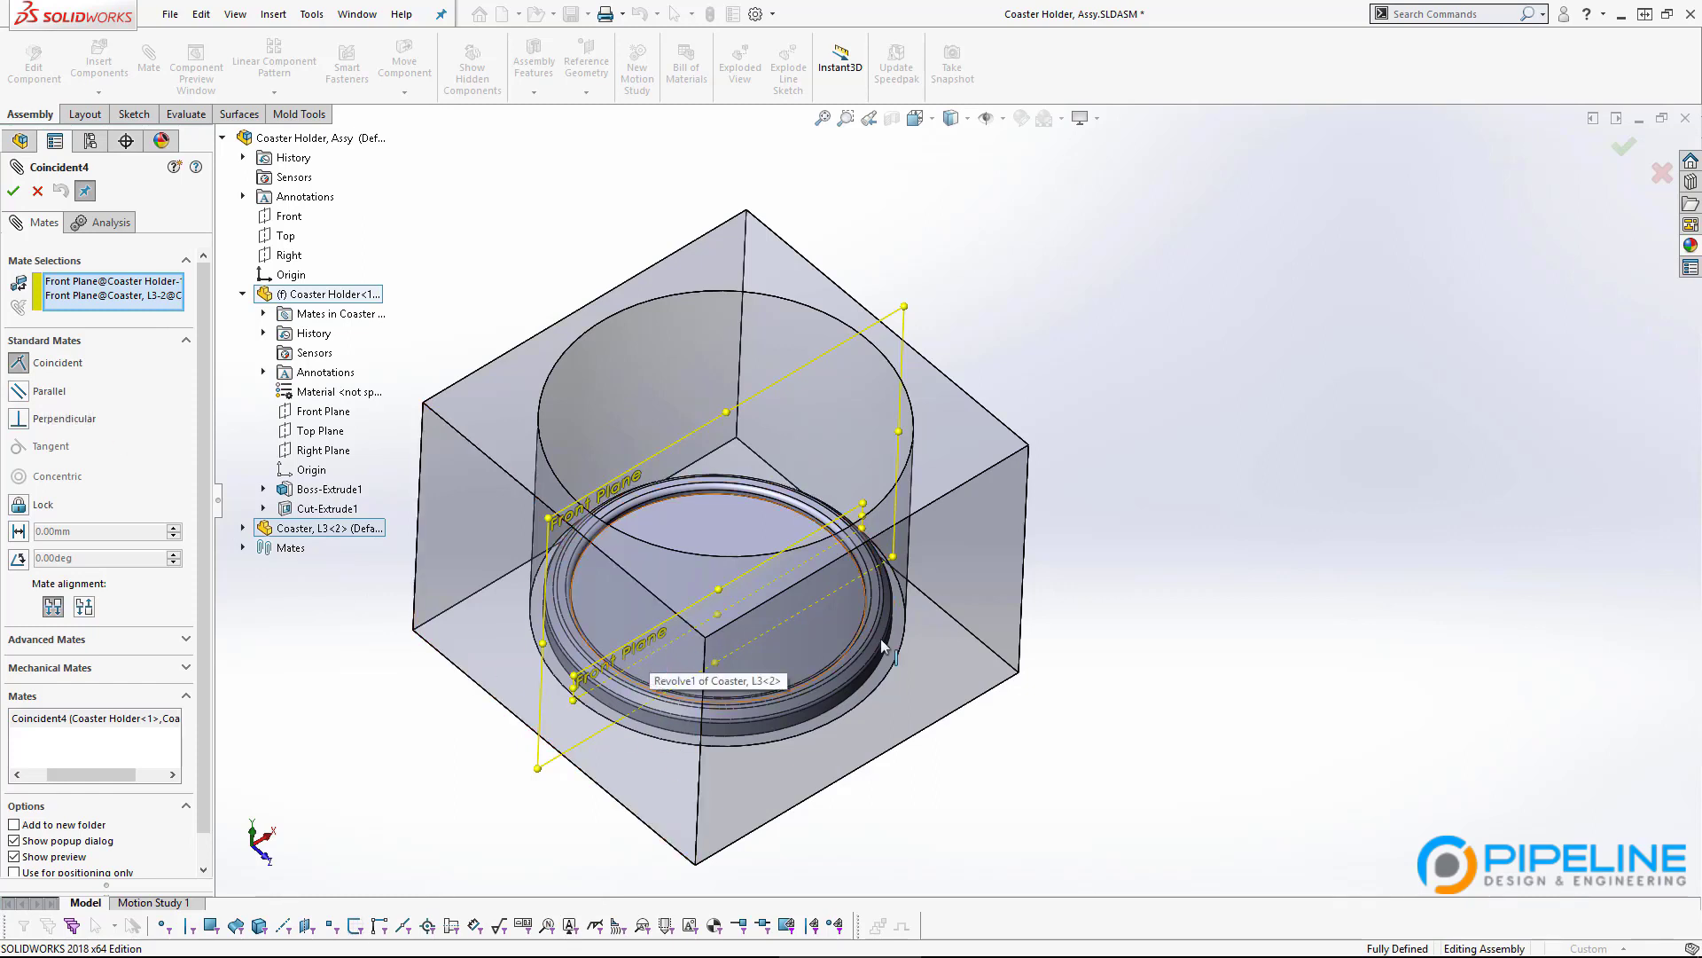
click(49, 394)
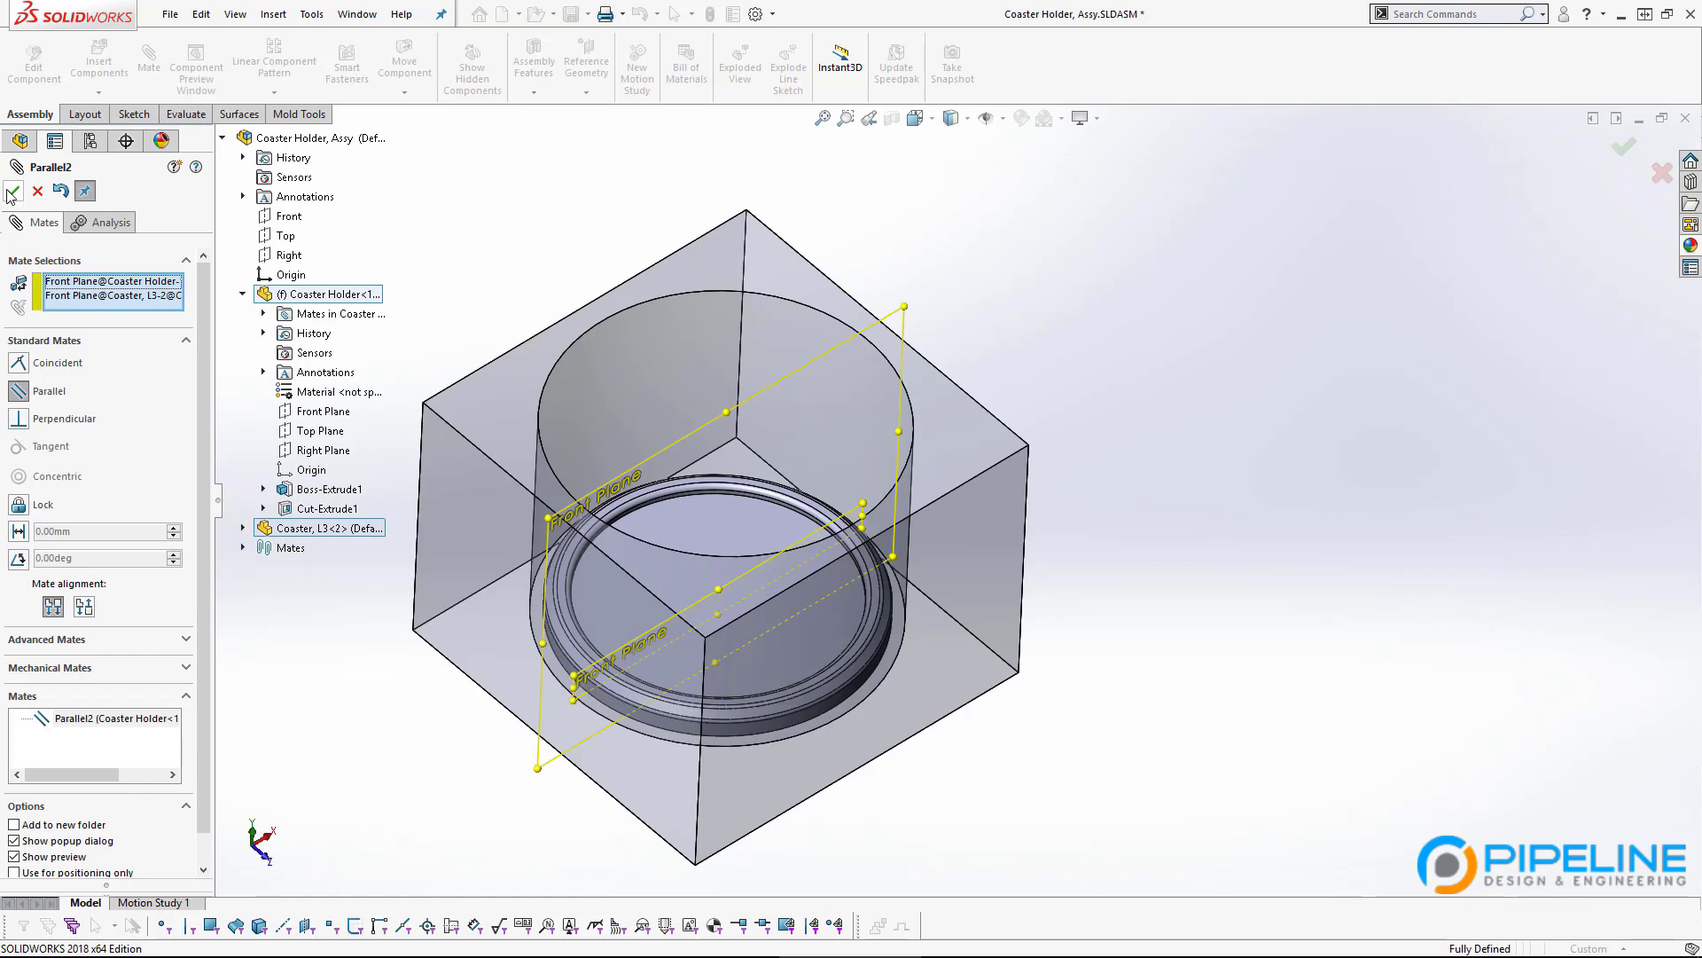
click(13, 191)
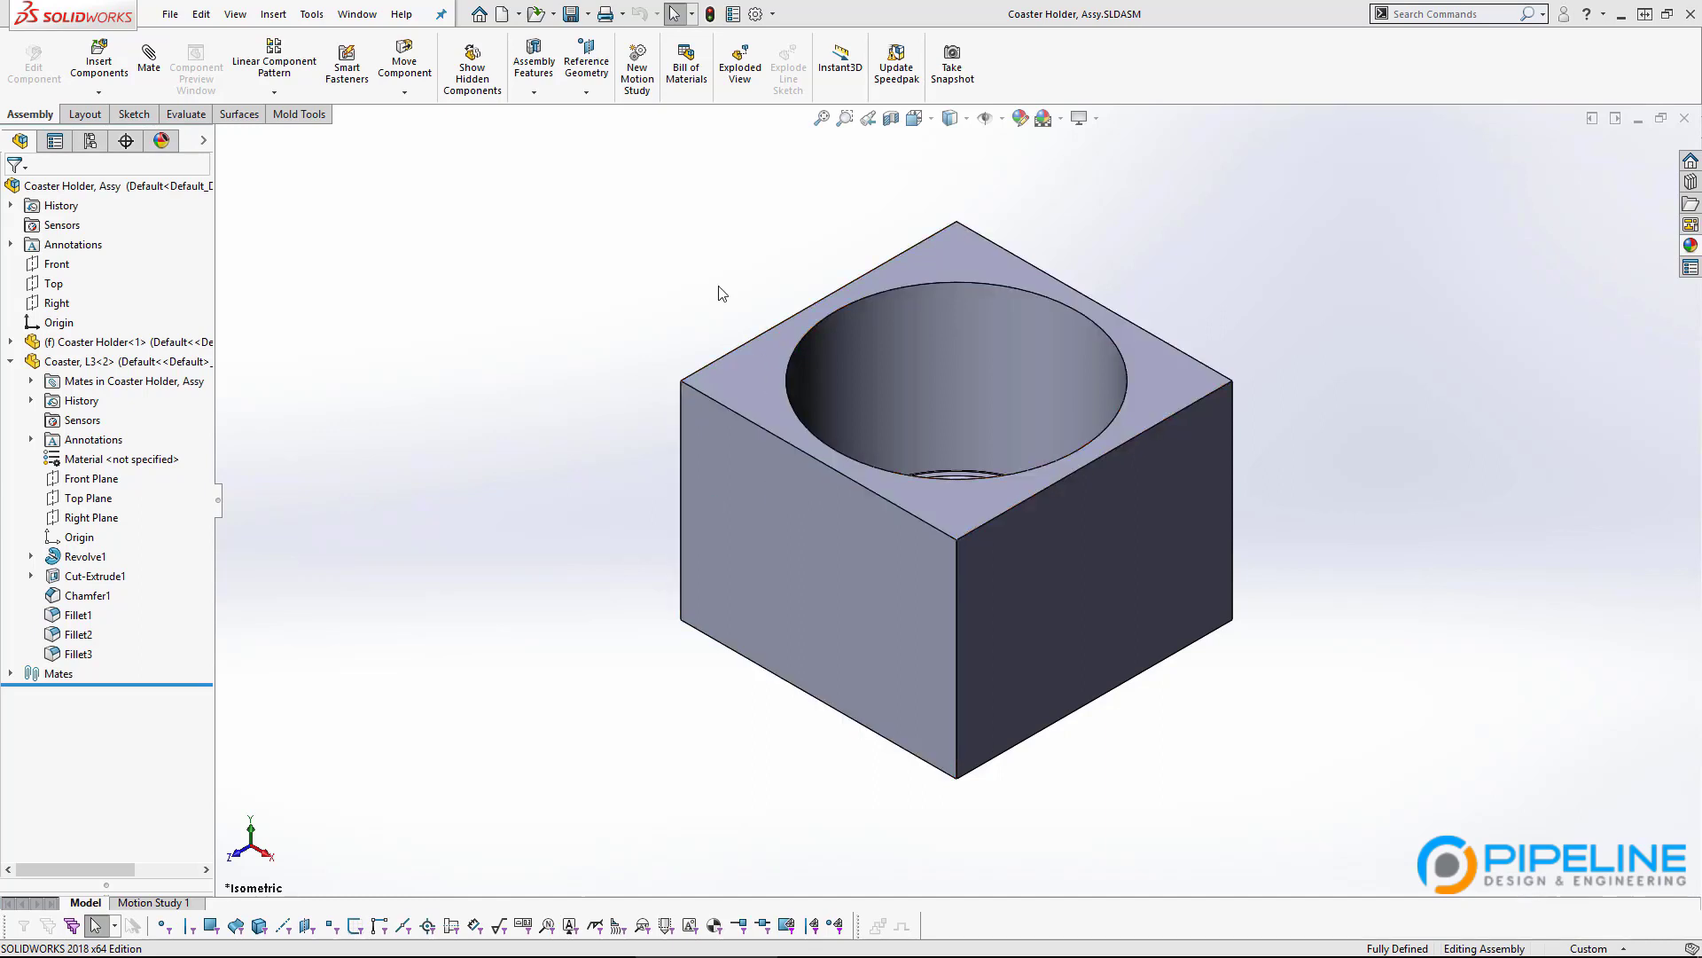
Open the Coaster Holder part in its own window from the assembly, using the wall of its round pocket.
mouse_move(722, 289)
middle_down()
mouse_move(682, 475)
mouse_move(615, 517)
mouse_move(396, 543)
mouse_move(369, 365)
mouse_move(449, 438)
mouse_move(706, 243)
mouse_move(807, 253)
middle_up()
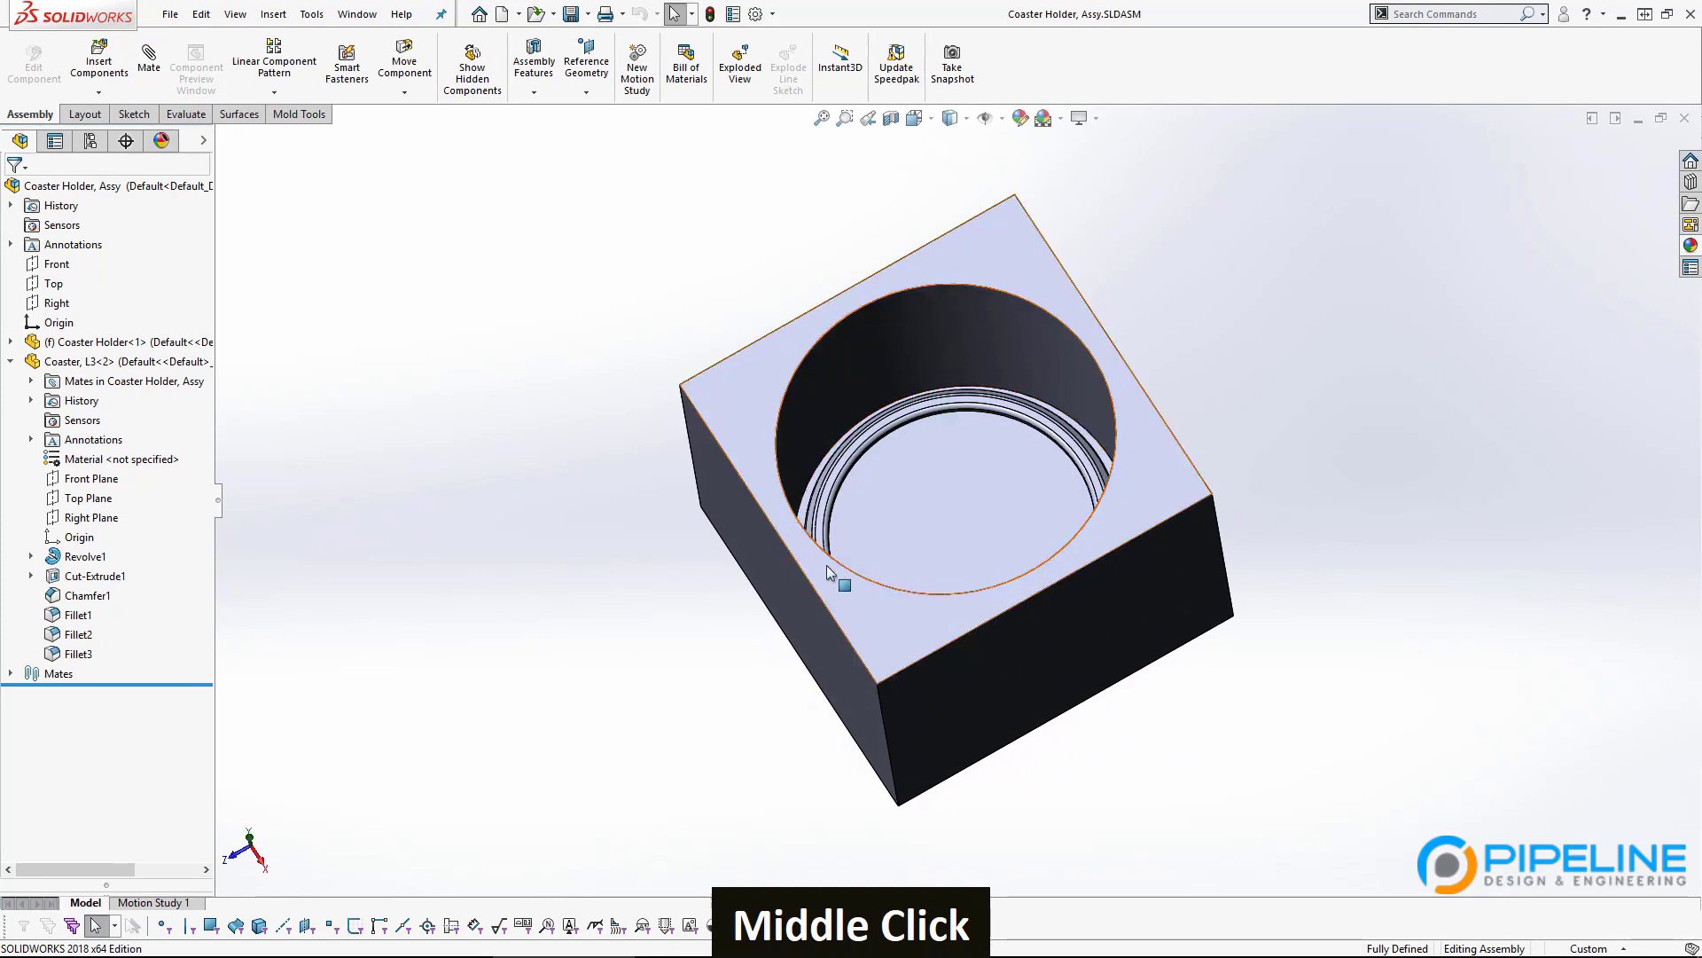
middle_drag(867, 381, 866, 294)
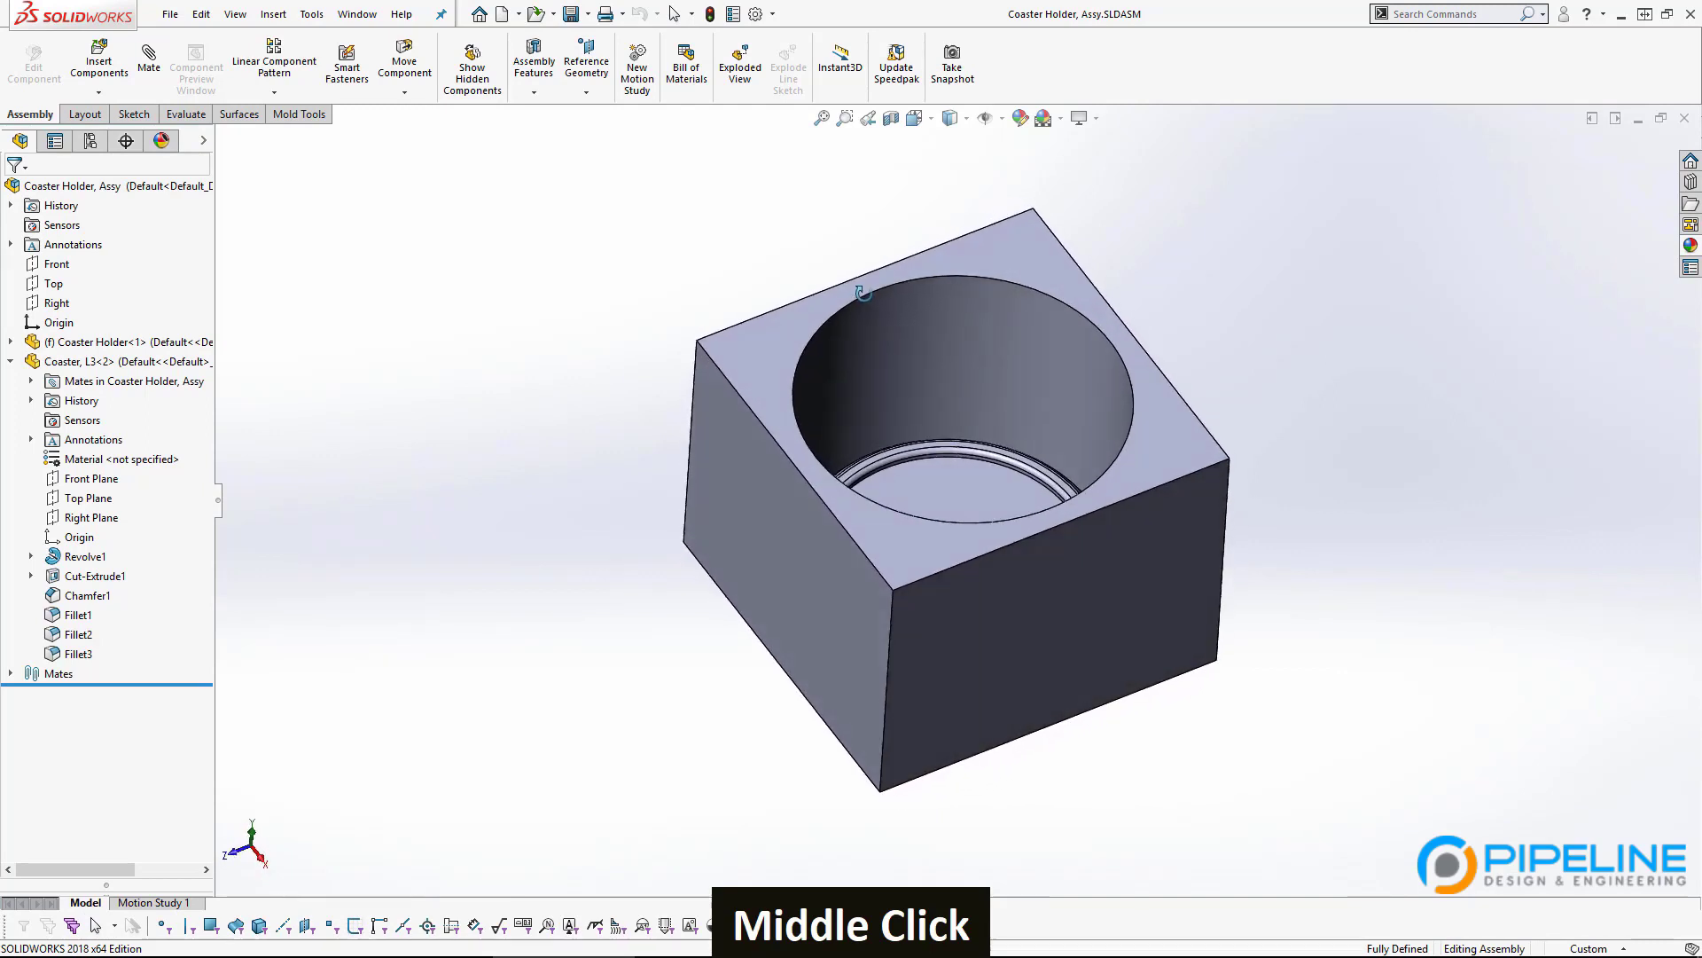
click(837, 385)
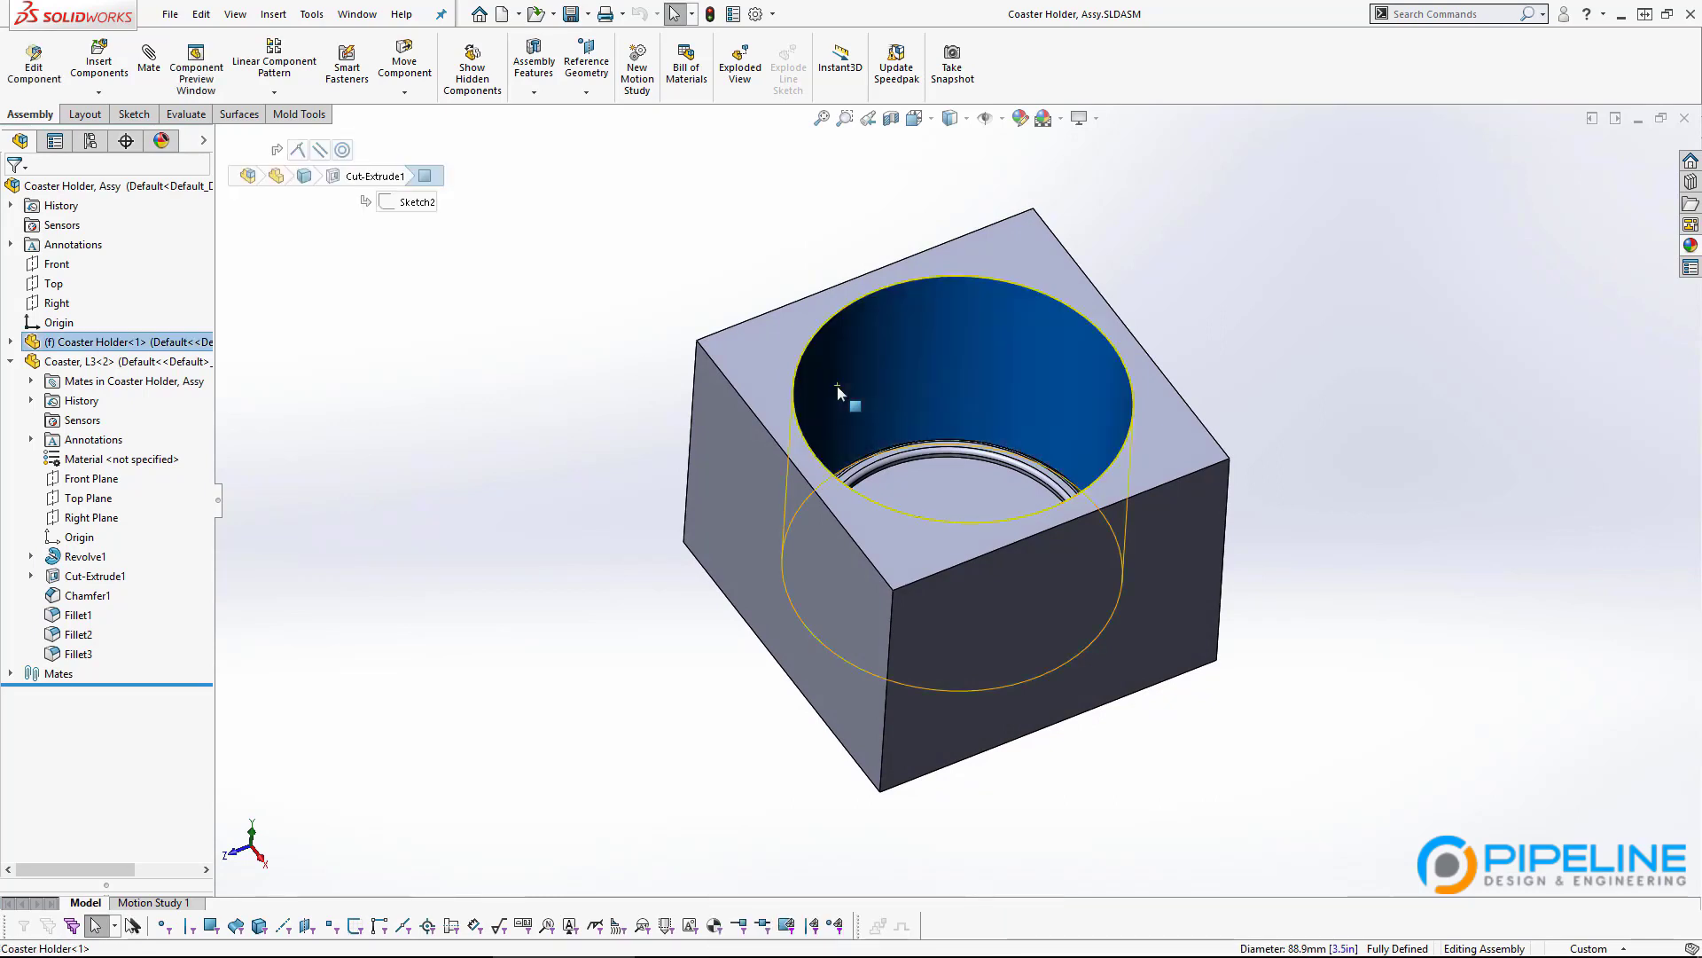
click(888, 282)
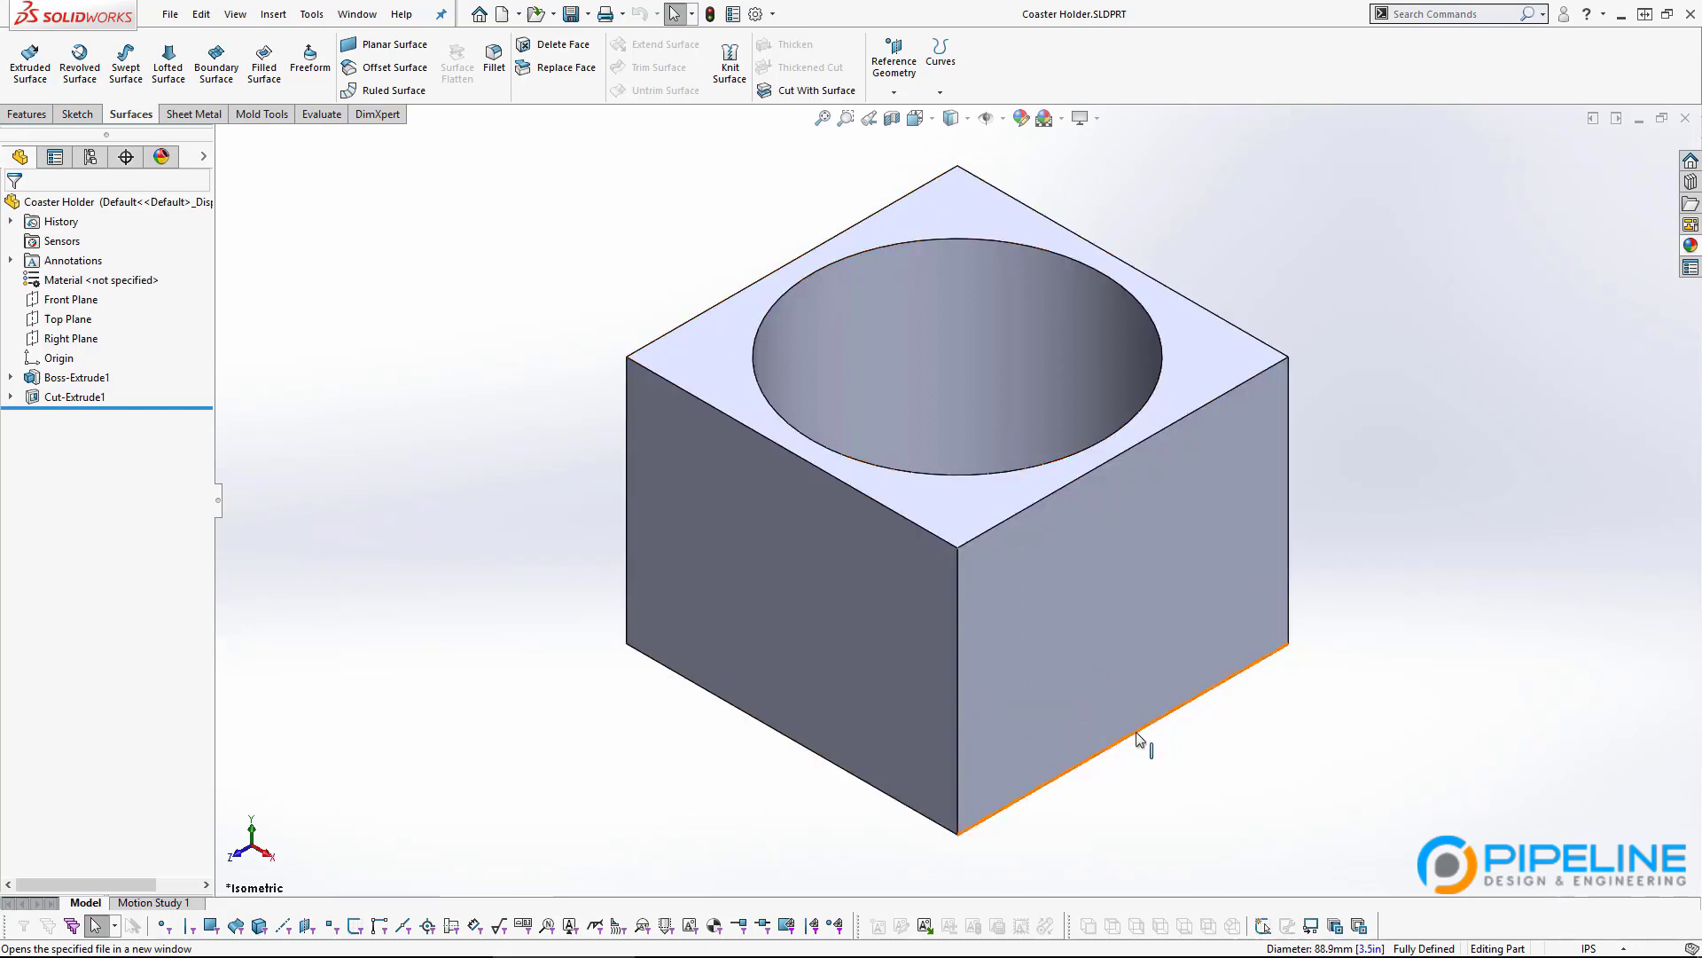
Edit the sketch of the holder's base extrusion and delete the whole square together with its diagonals and dimension.
click(78, 379)
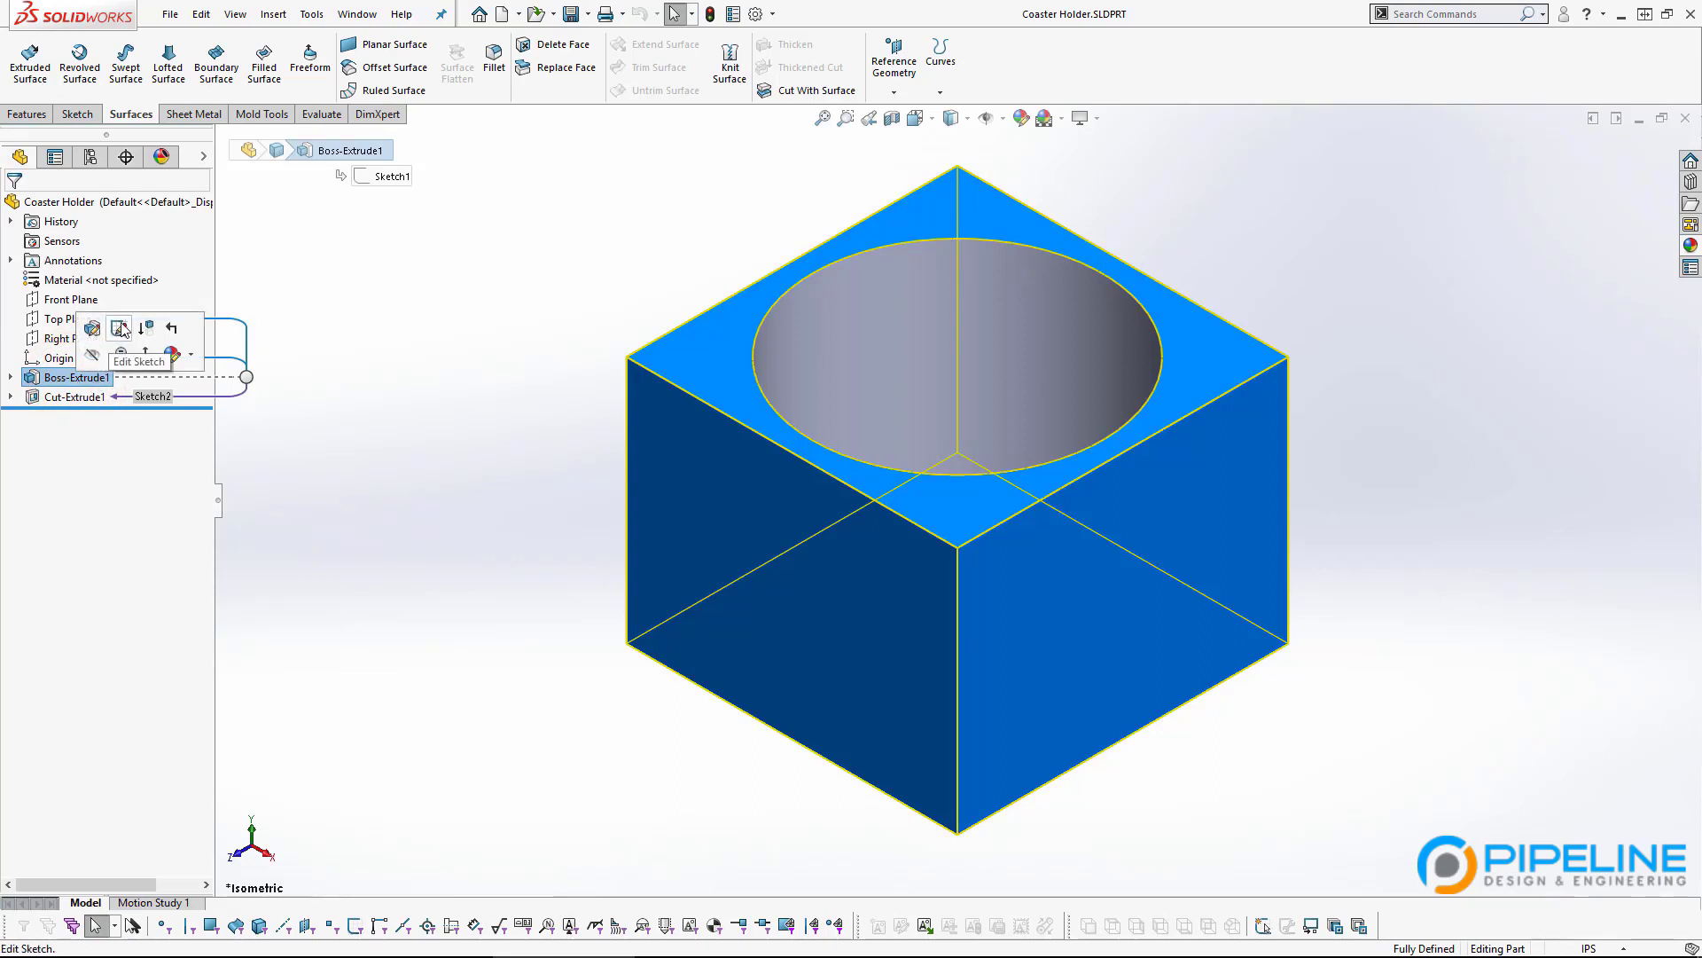
click(121, 328)
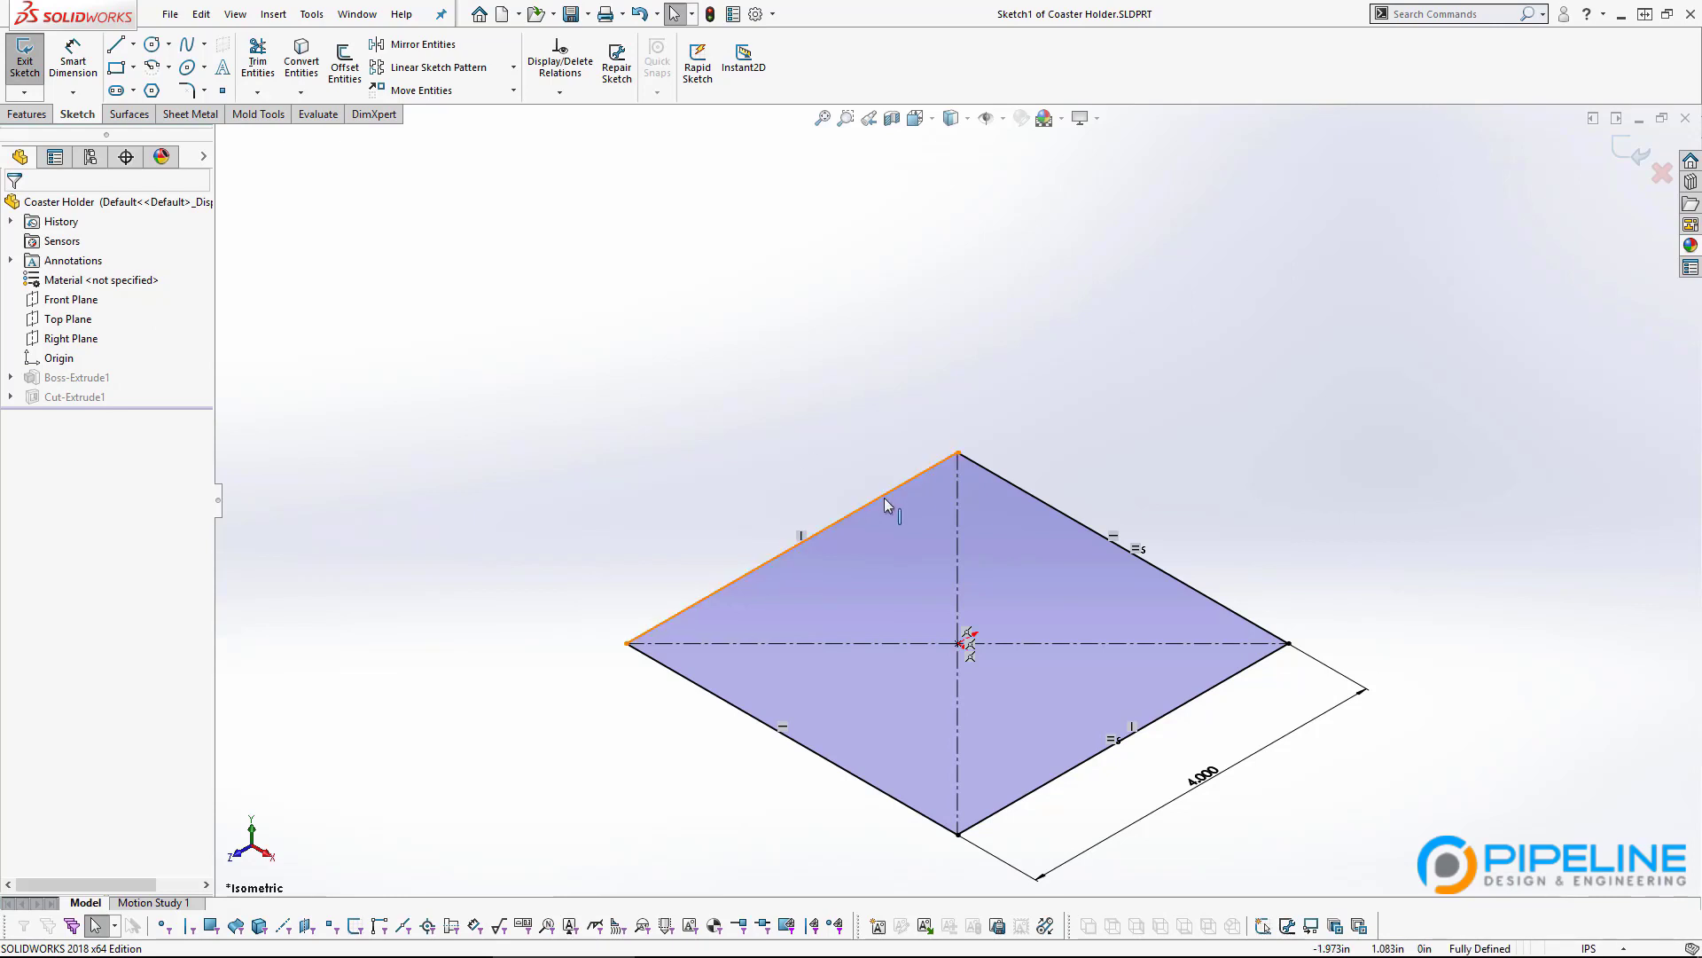
key(ctrl+8)
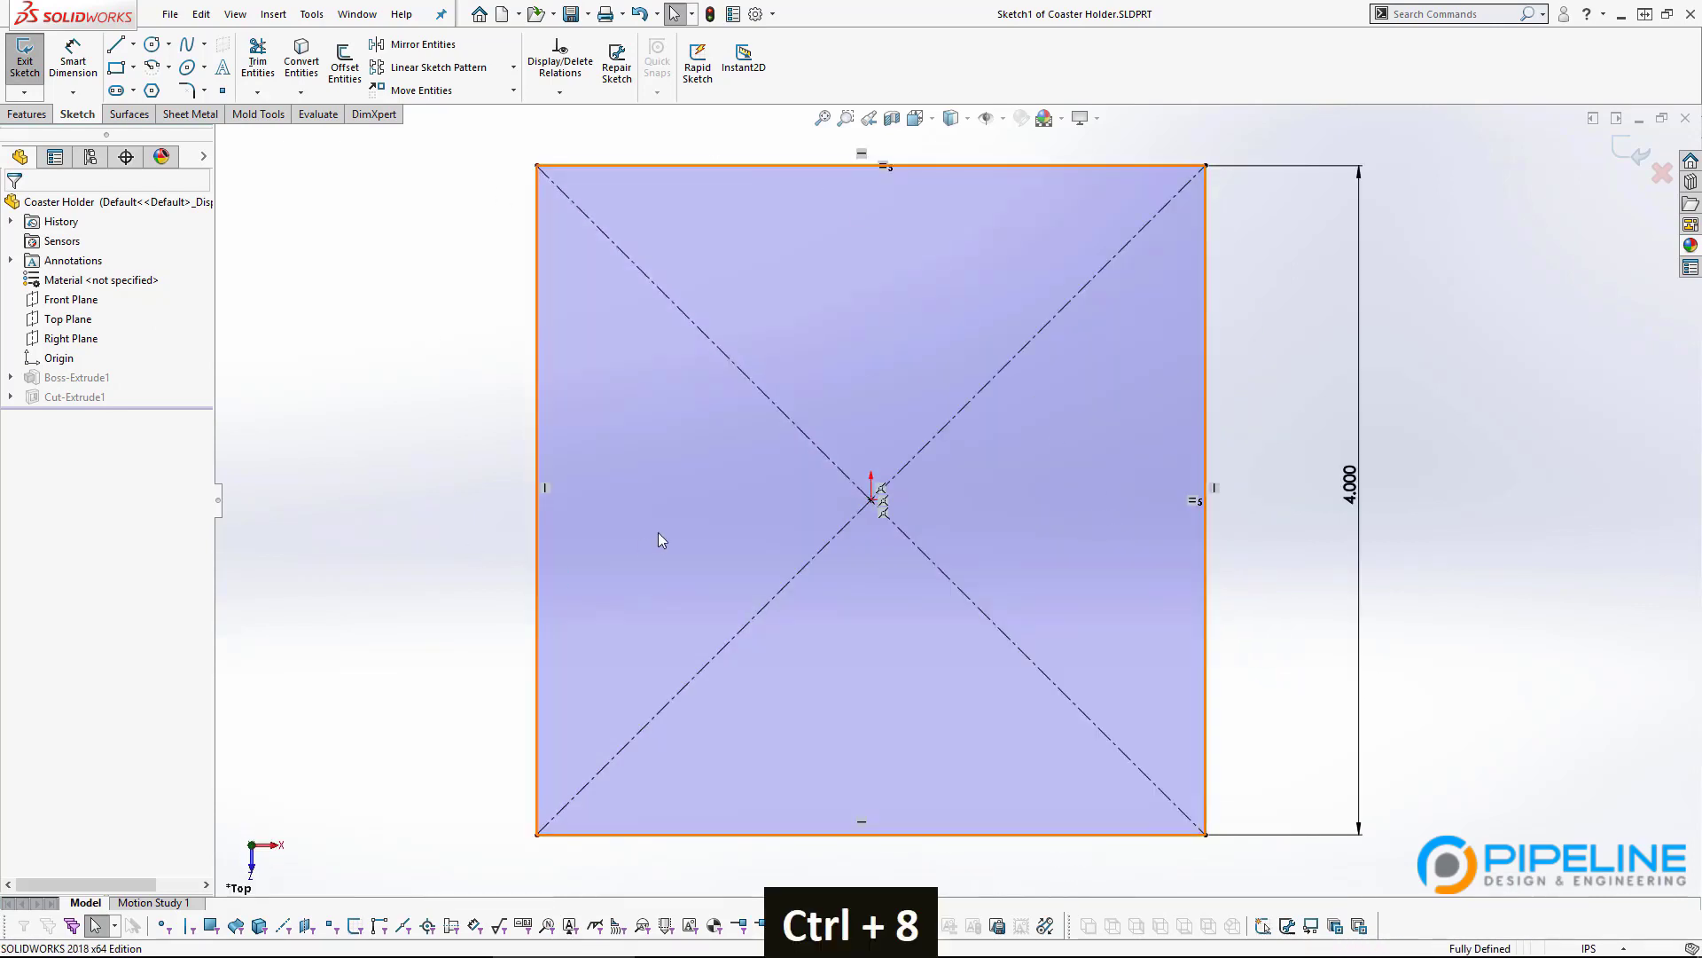
scroll(951, 501, up, 2)
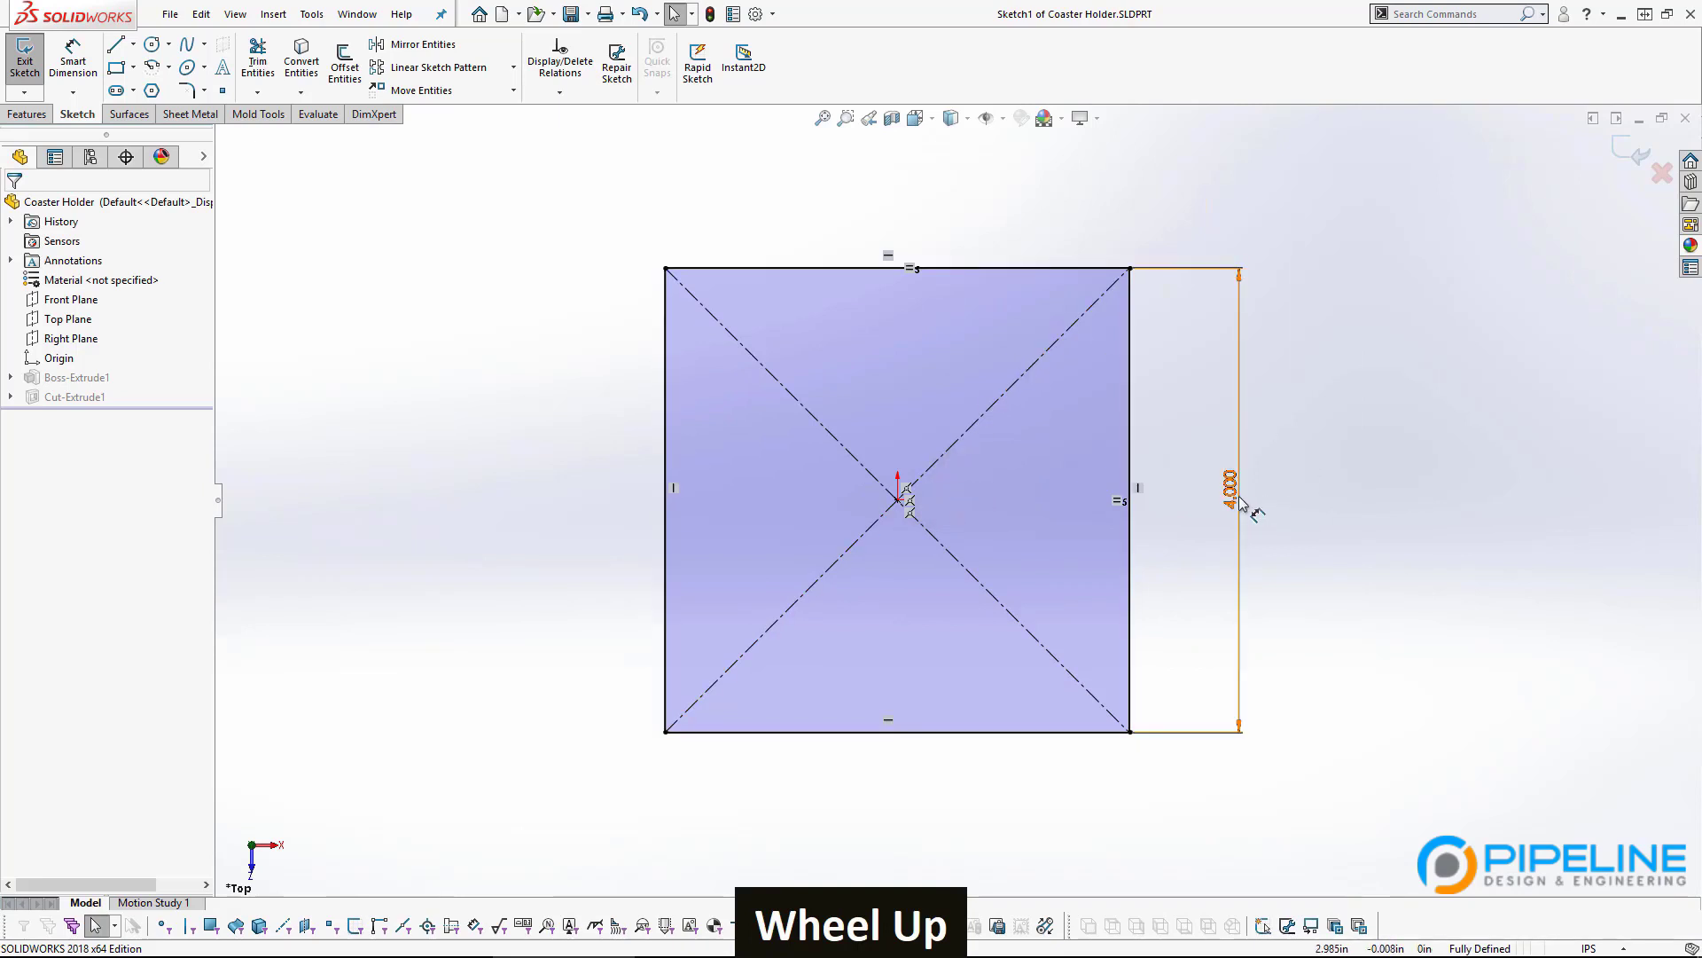
mouse_move(511, 163)
mouse_down()
mouse_move(836, 495)
mouse_move(1353, 819)
mouse_up()
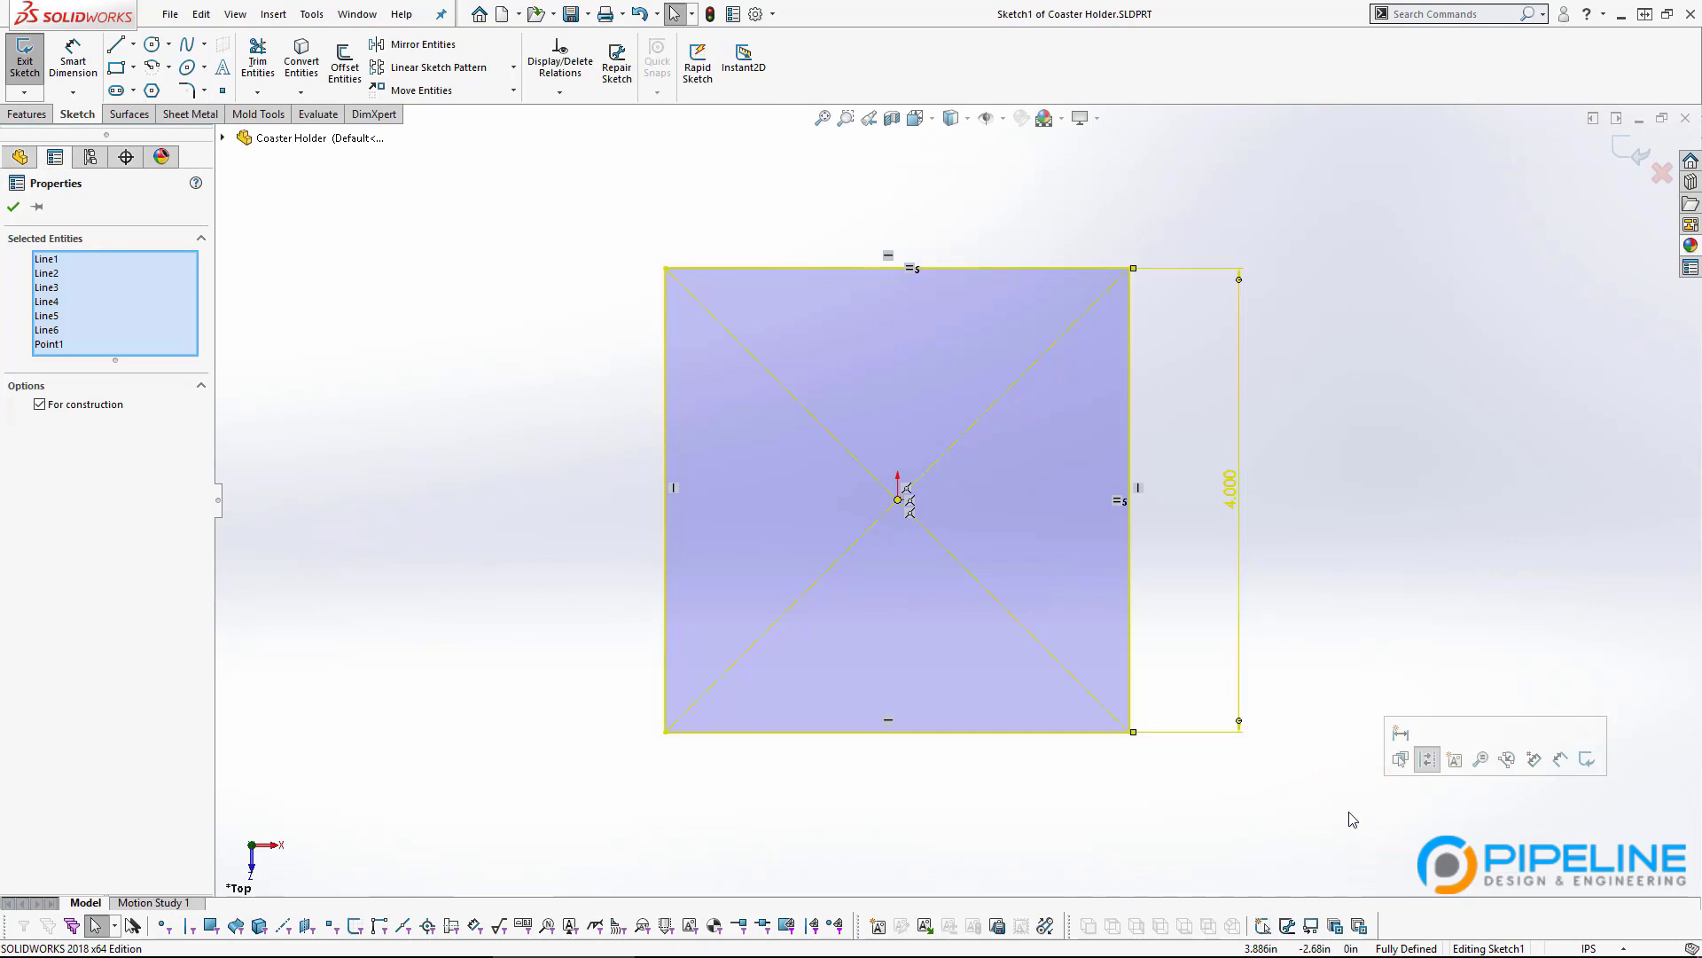
key(Delete)
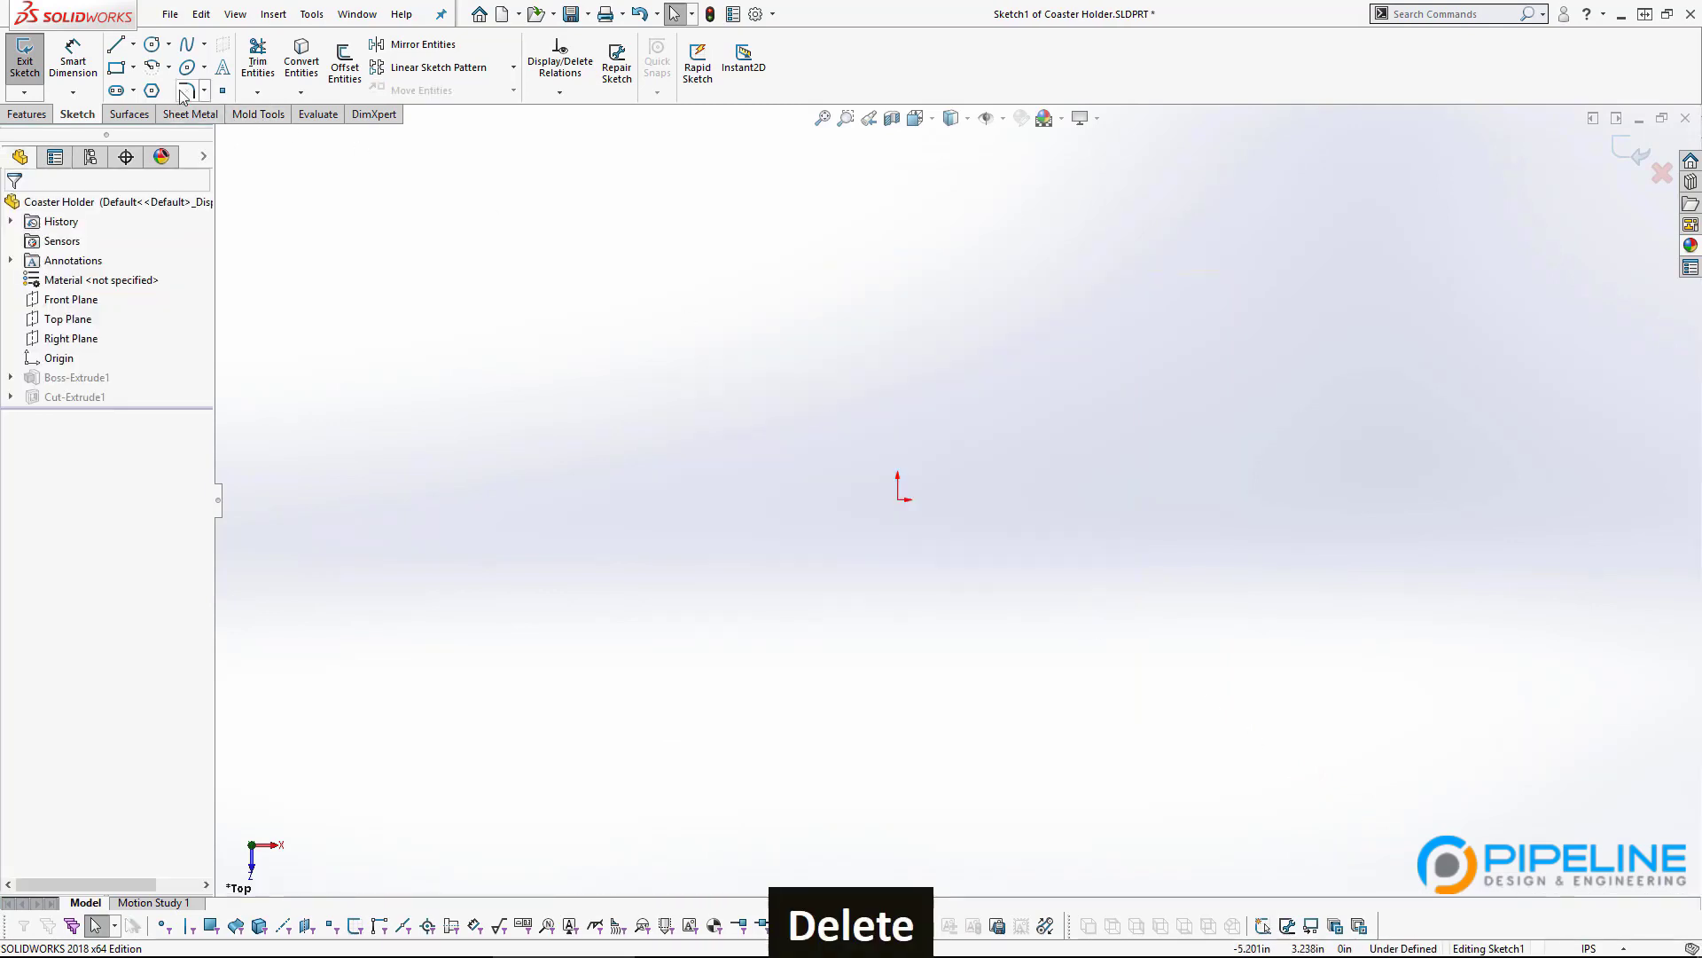
Draw a circle centred on the origin, dimension its diameter to 4 in and exit the sketch.
click(153, 44)
drag(897, 499, 1151, 247)
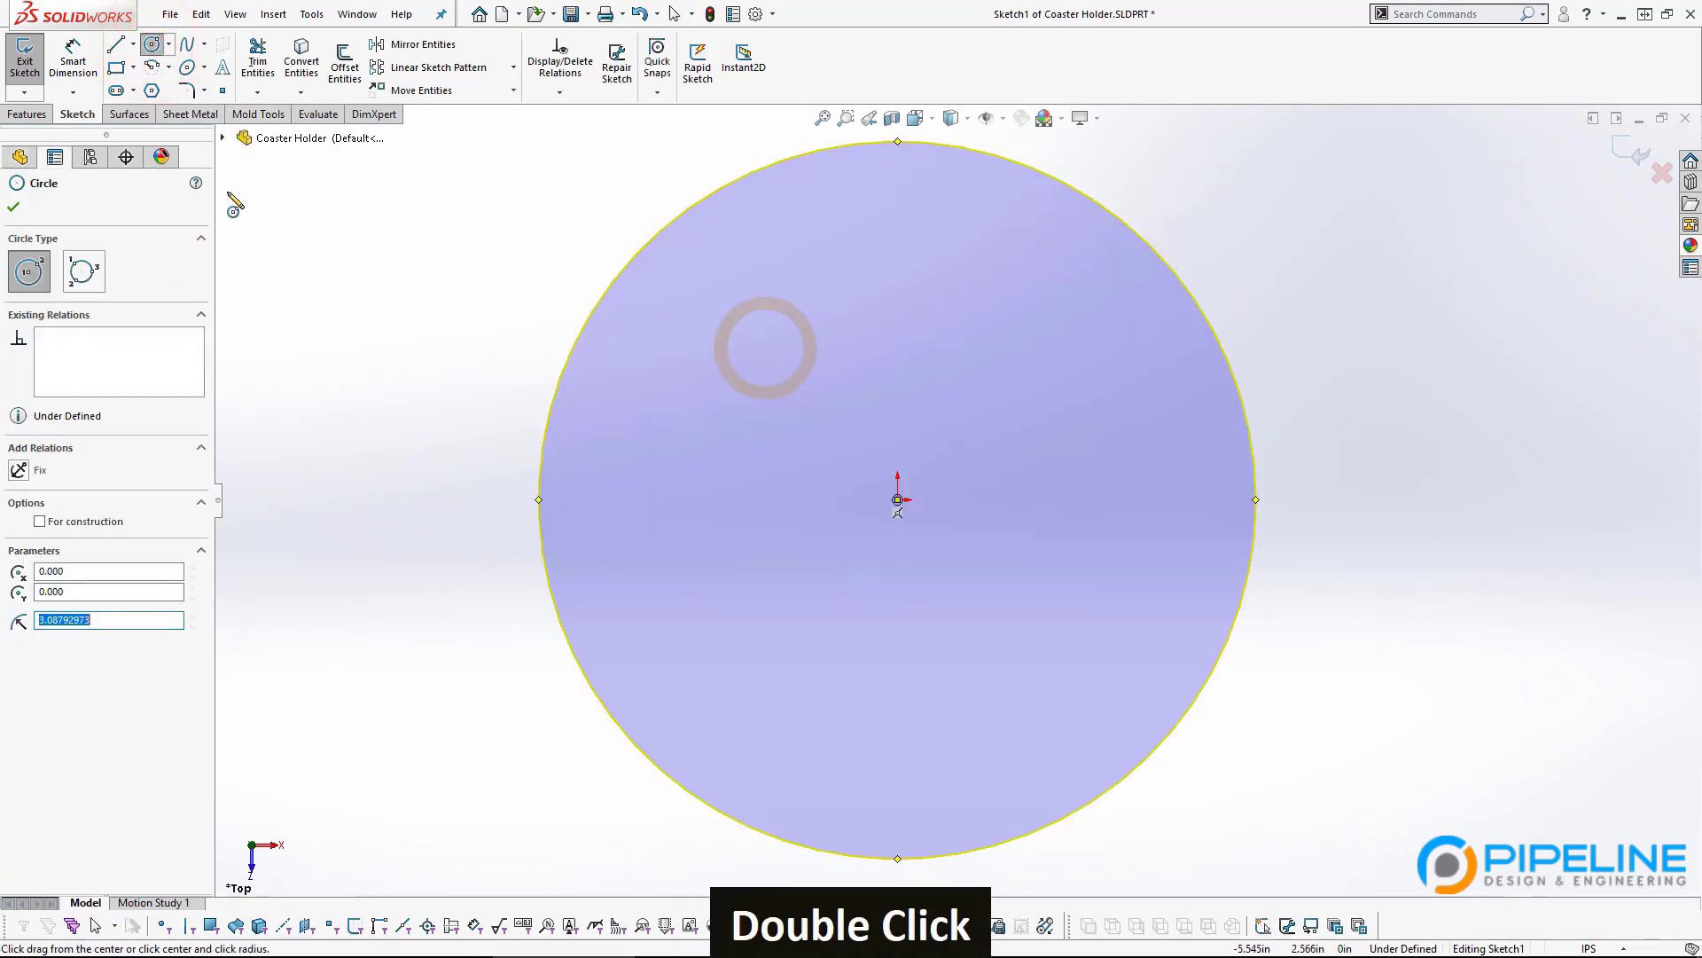
click(73, 62)
click(1175, 270)
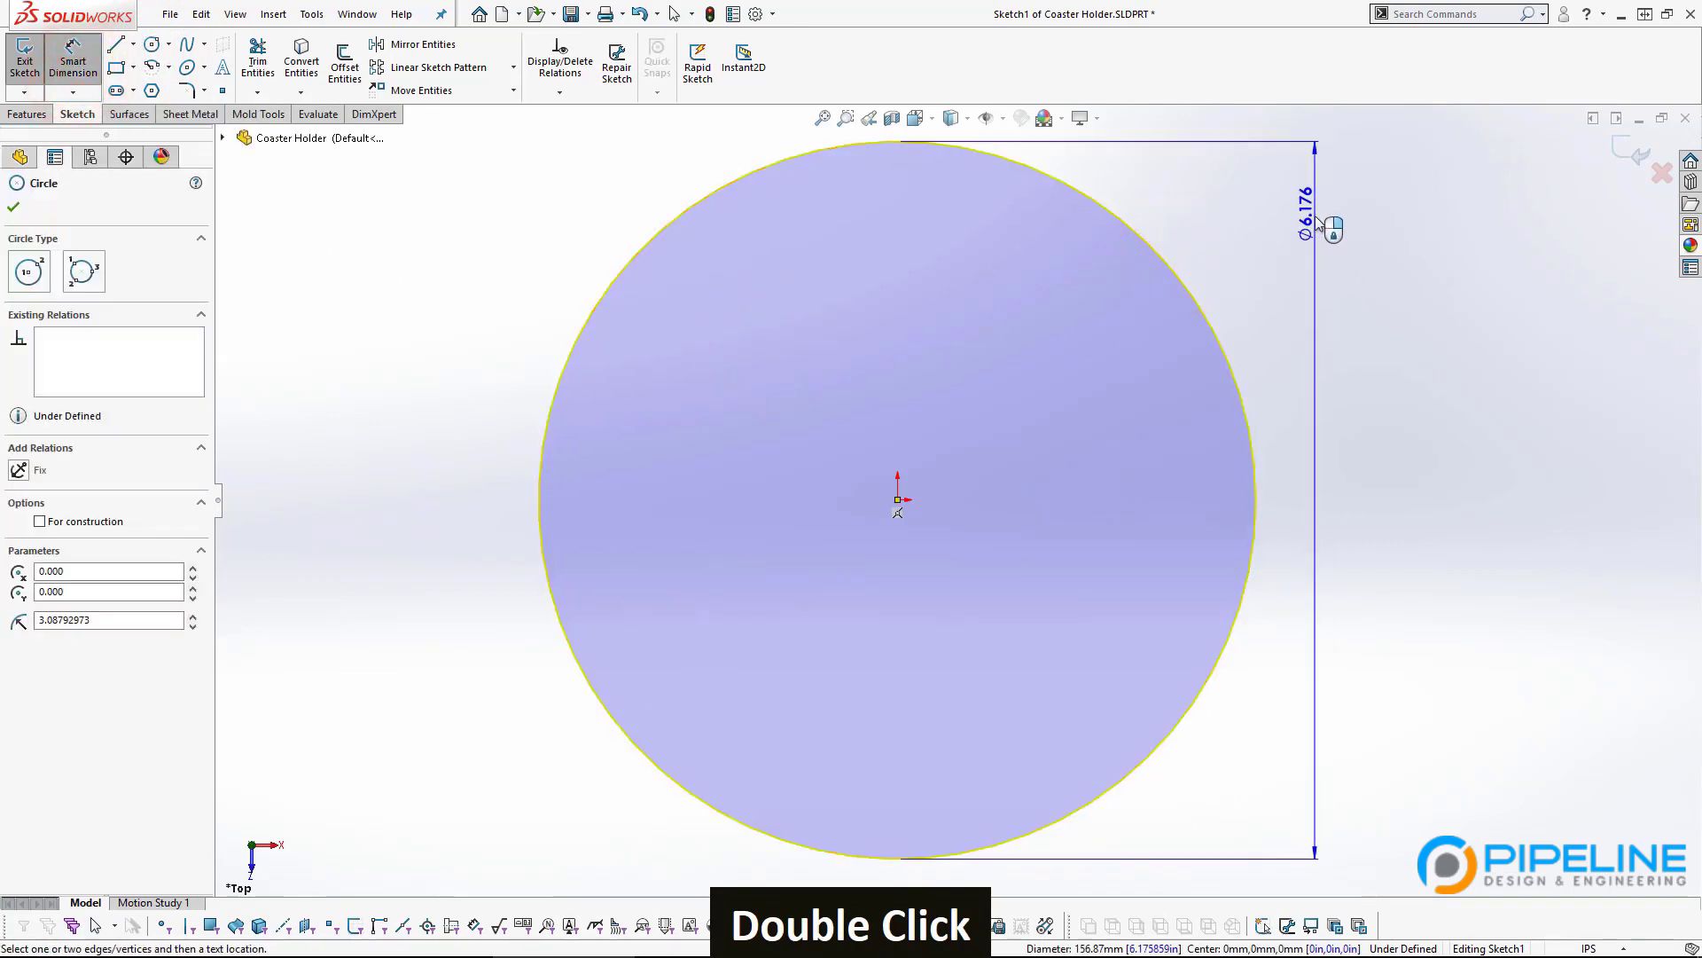
click(1337, 695)
text(4.000in)
key(Return)
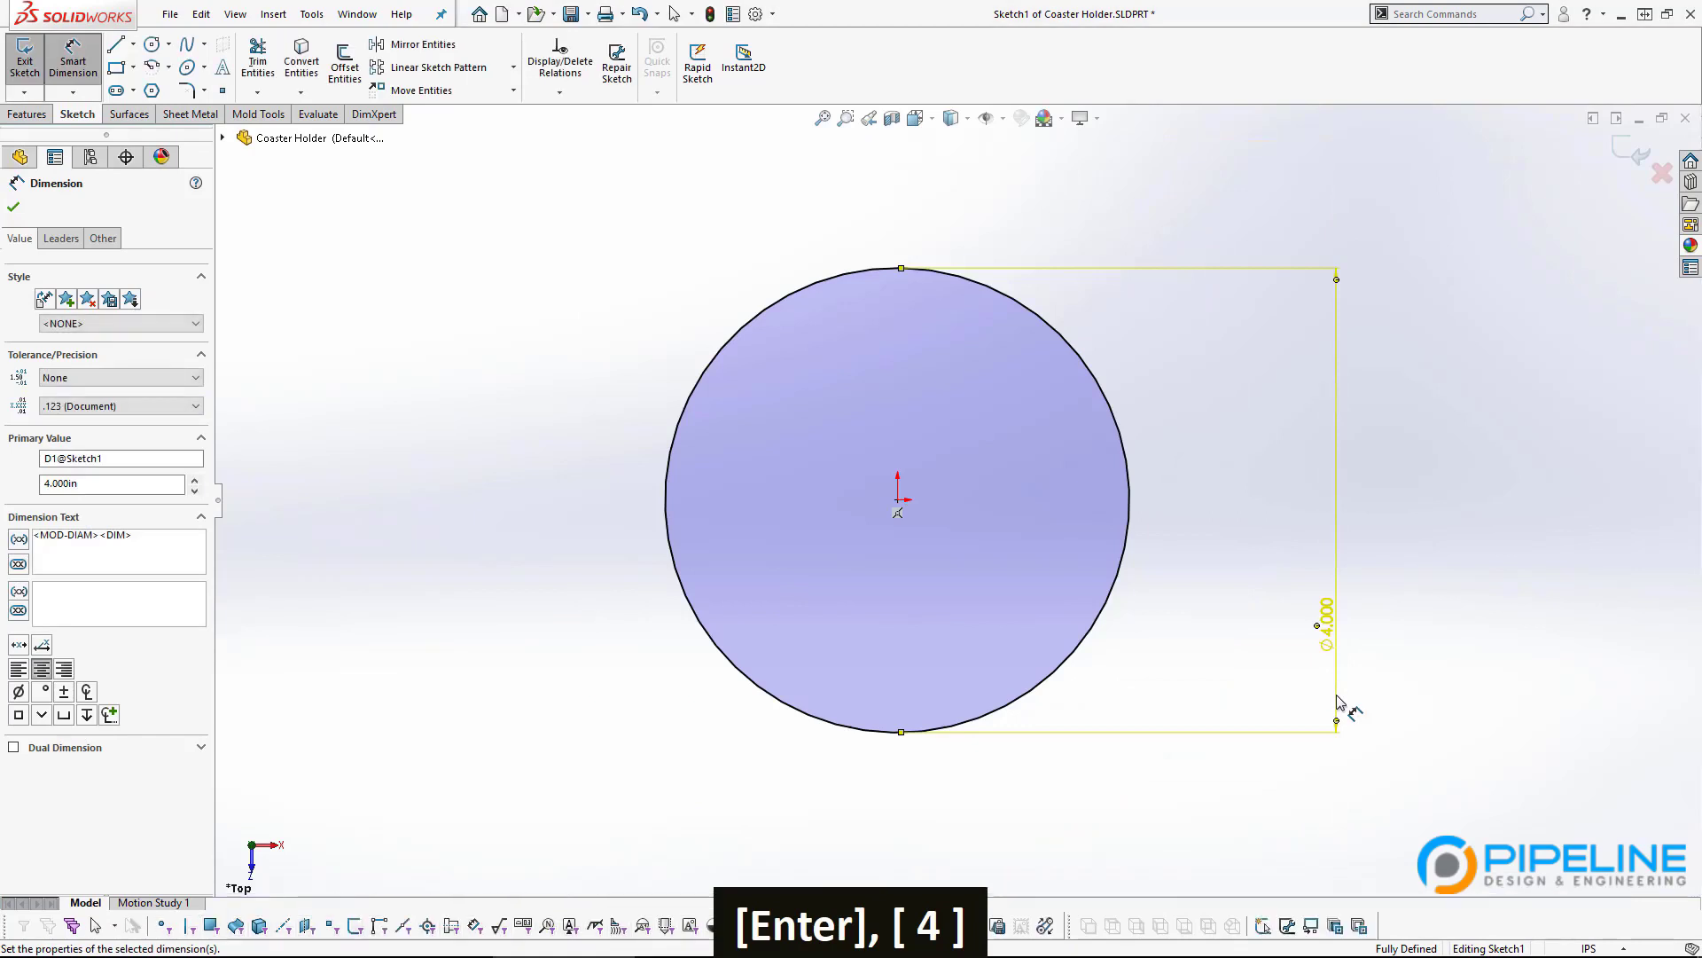
click(1625, 153)
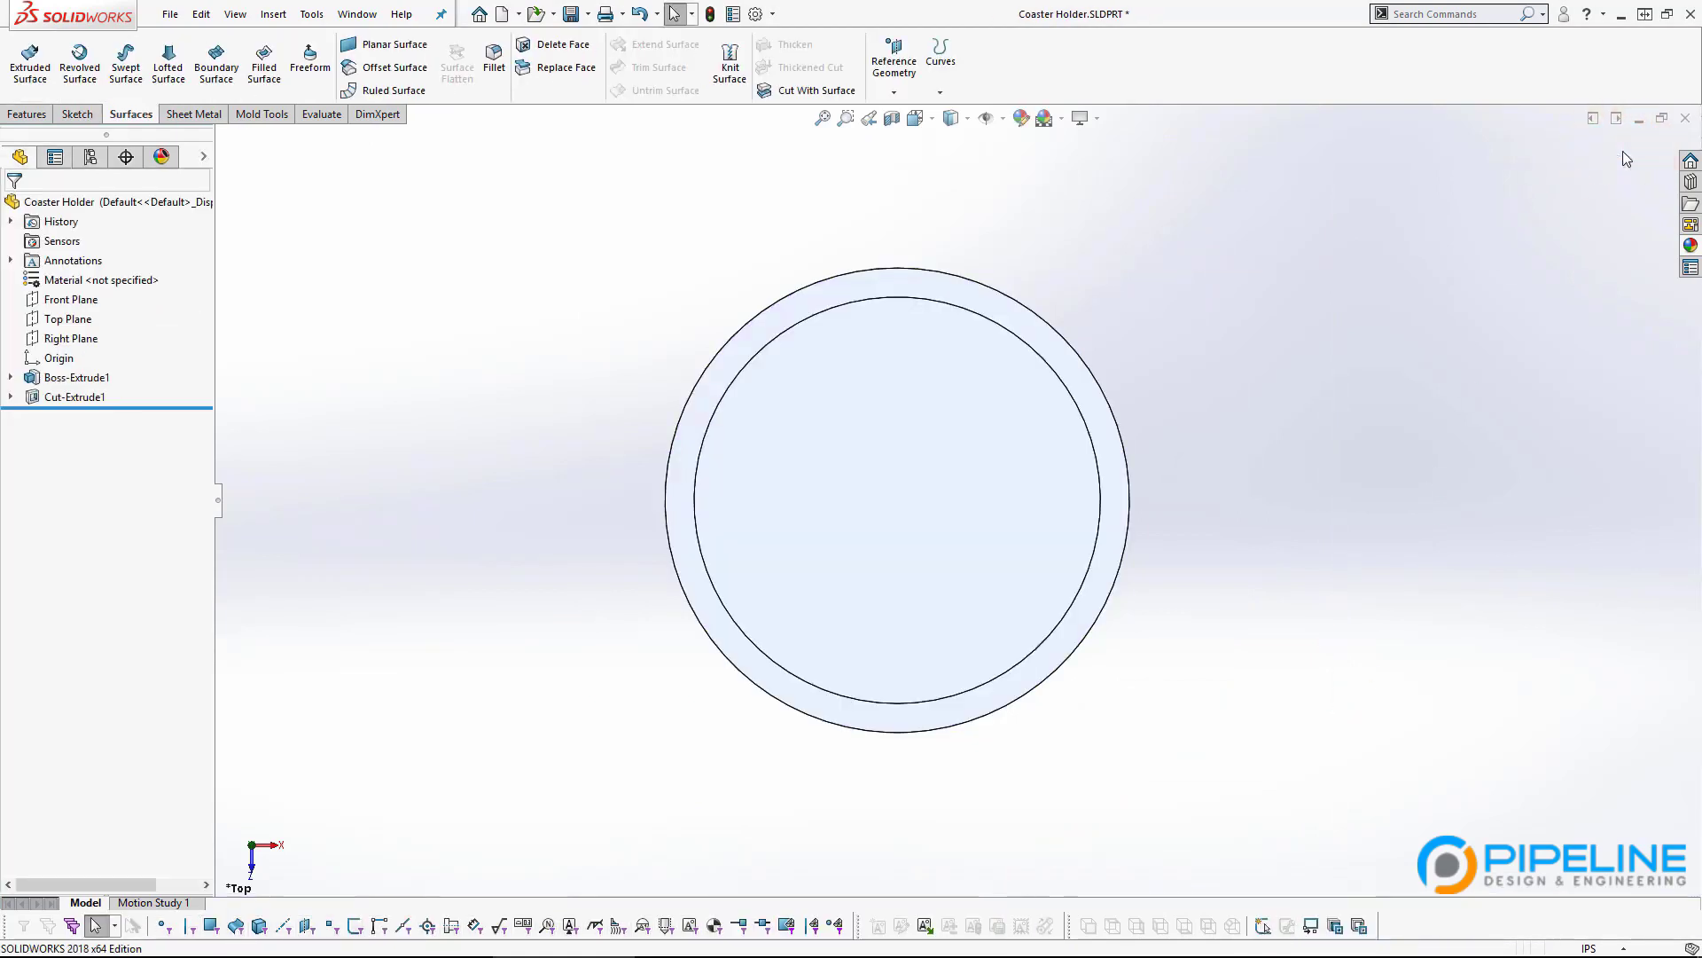
middle_drag(656, 625, 654, 369)
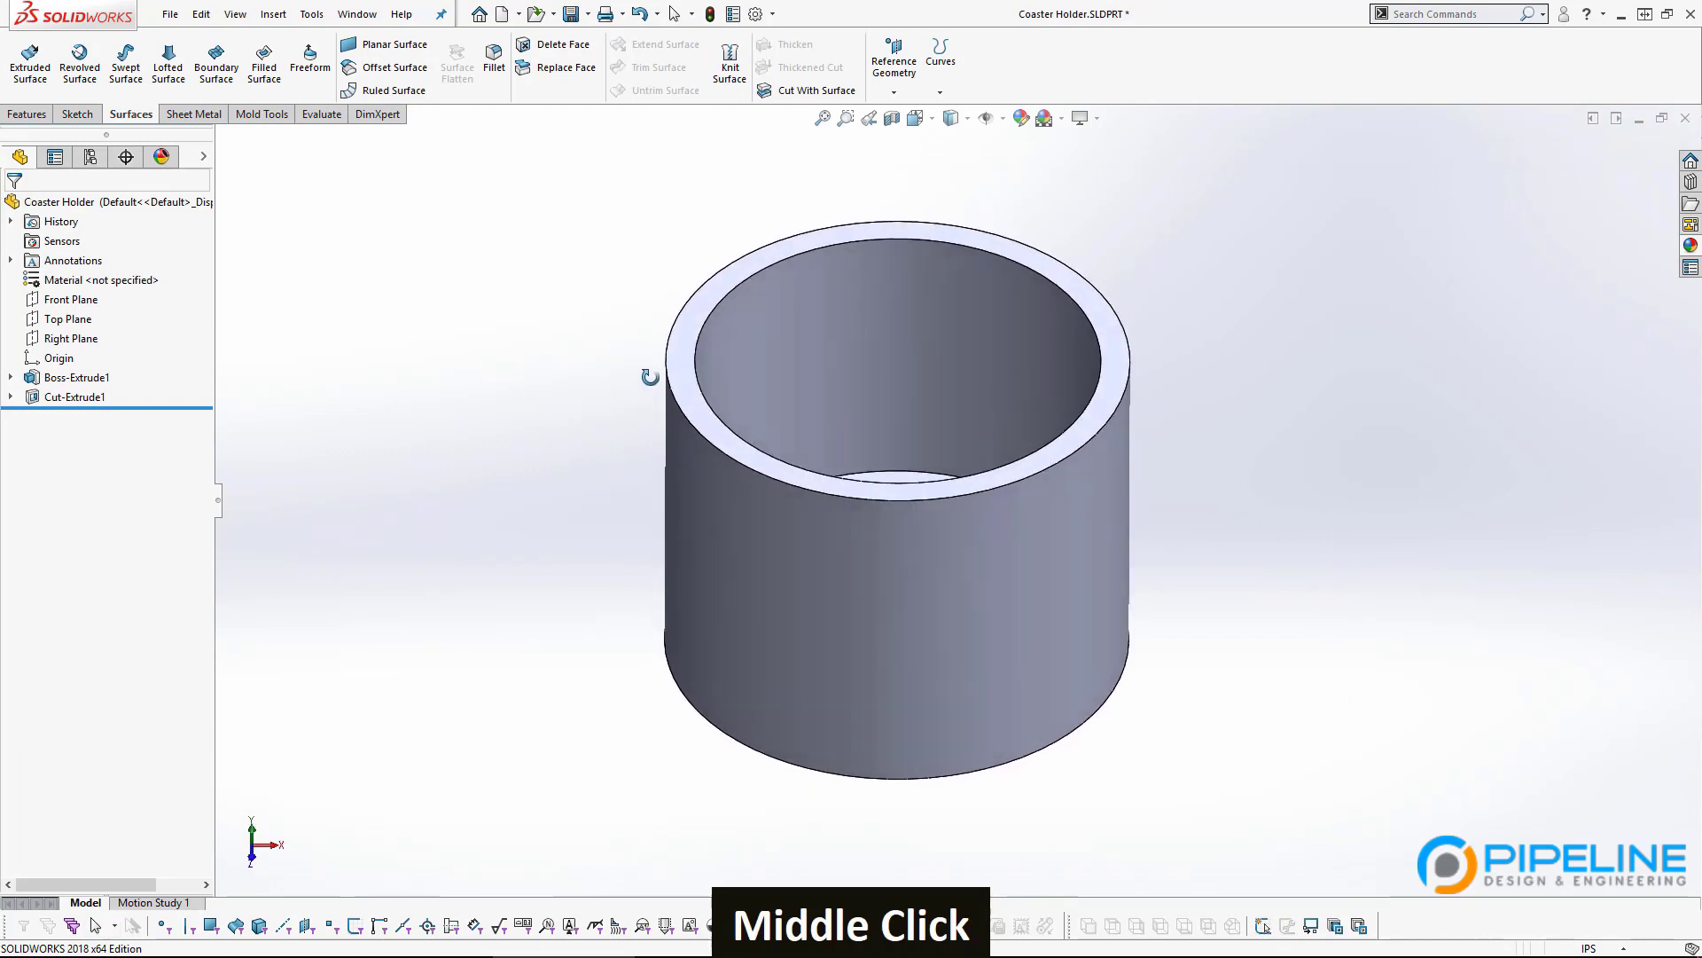
Switch to the coaster holder assembly and rebuild it with the changed holder part.
click(86, 380)
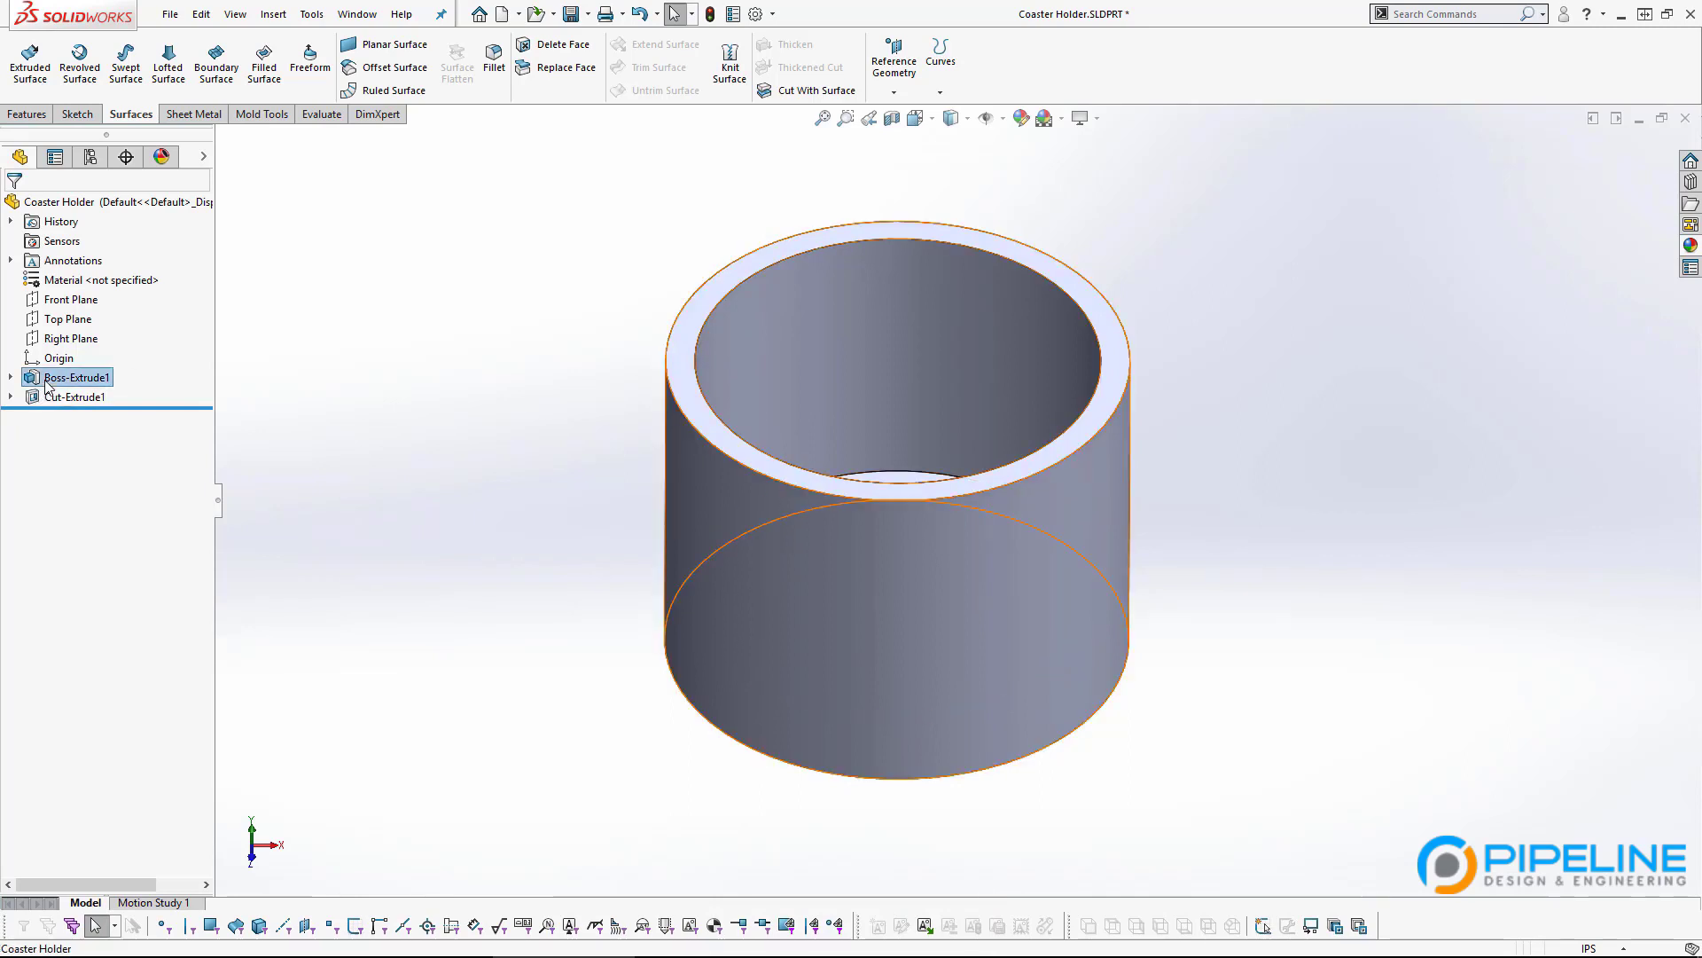
click(561, 600)
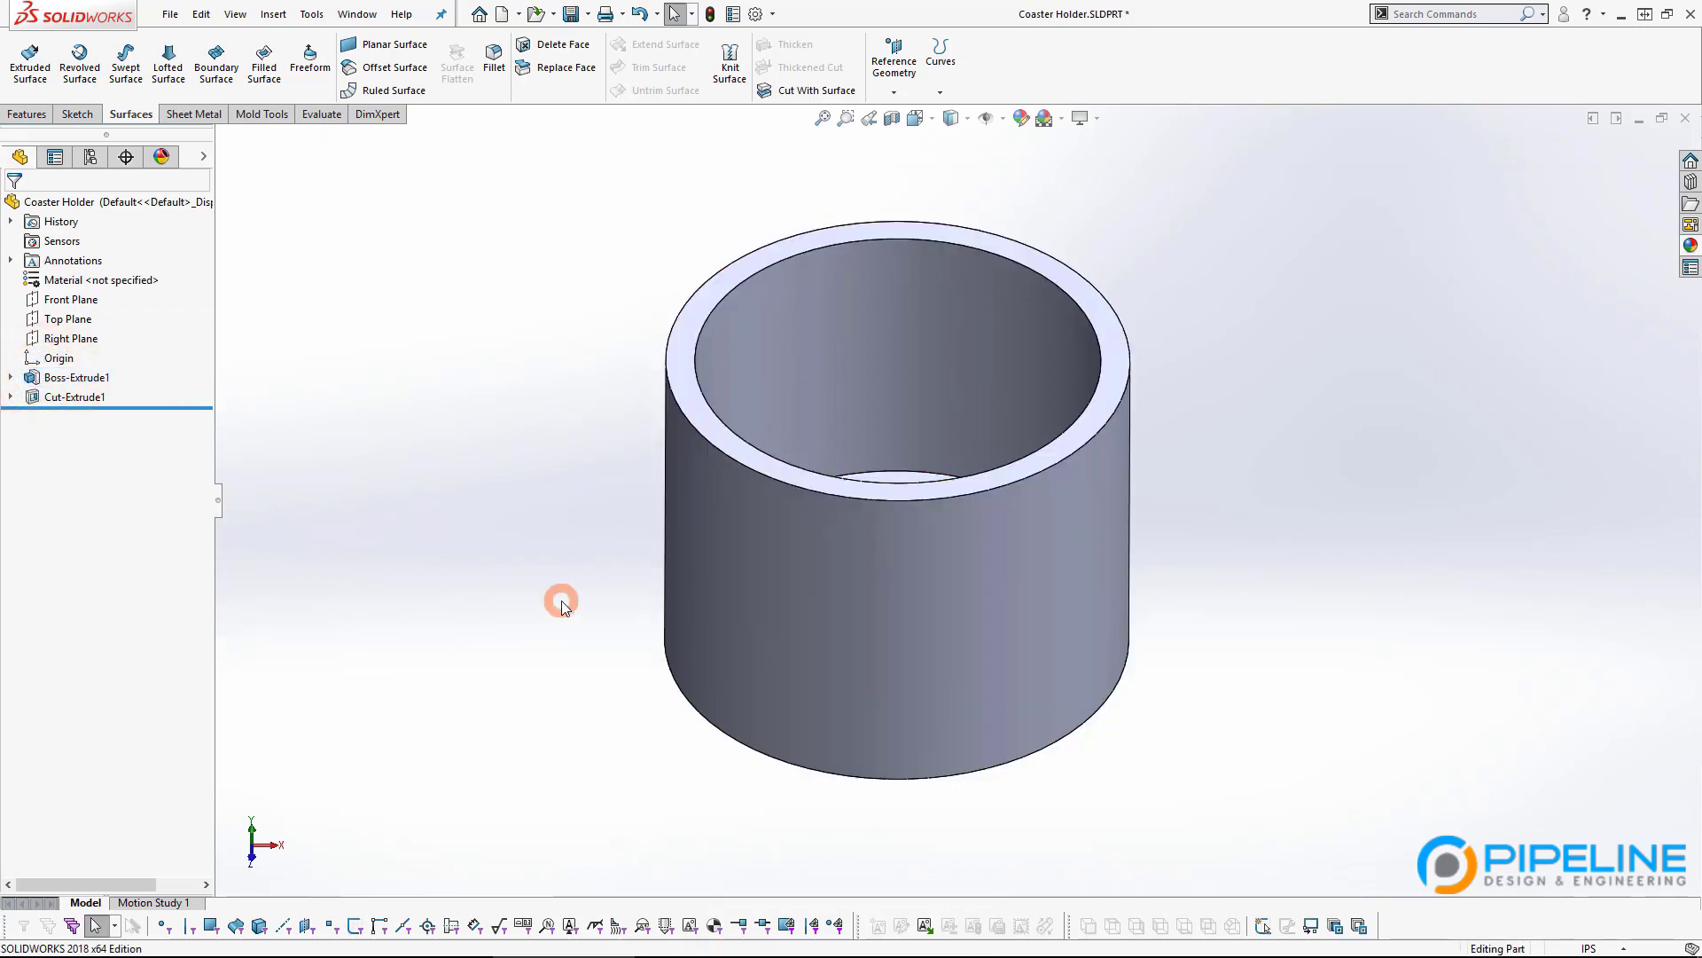
click(547, 596)
key(ctrl+Tab)
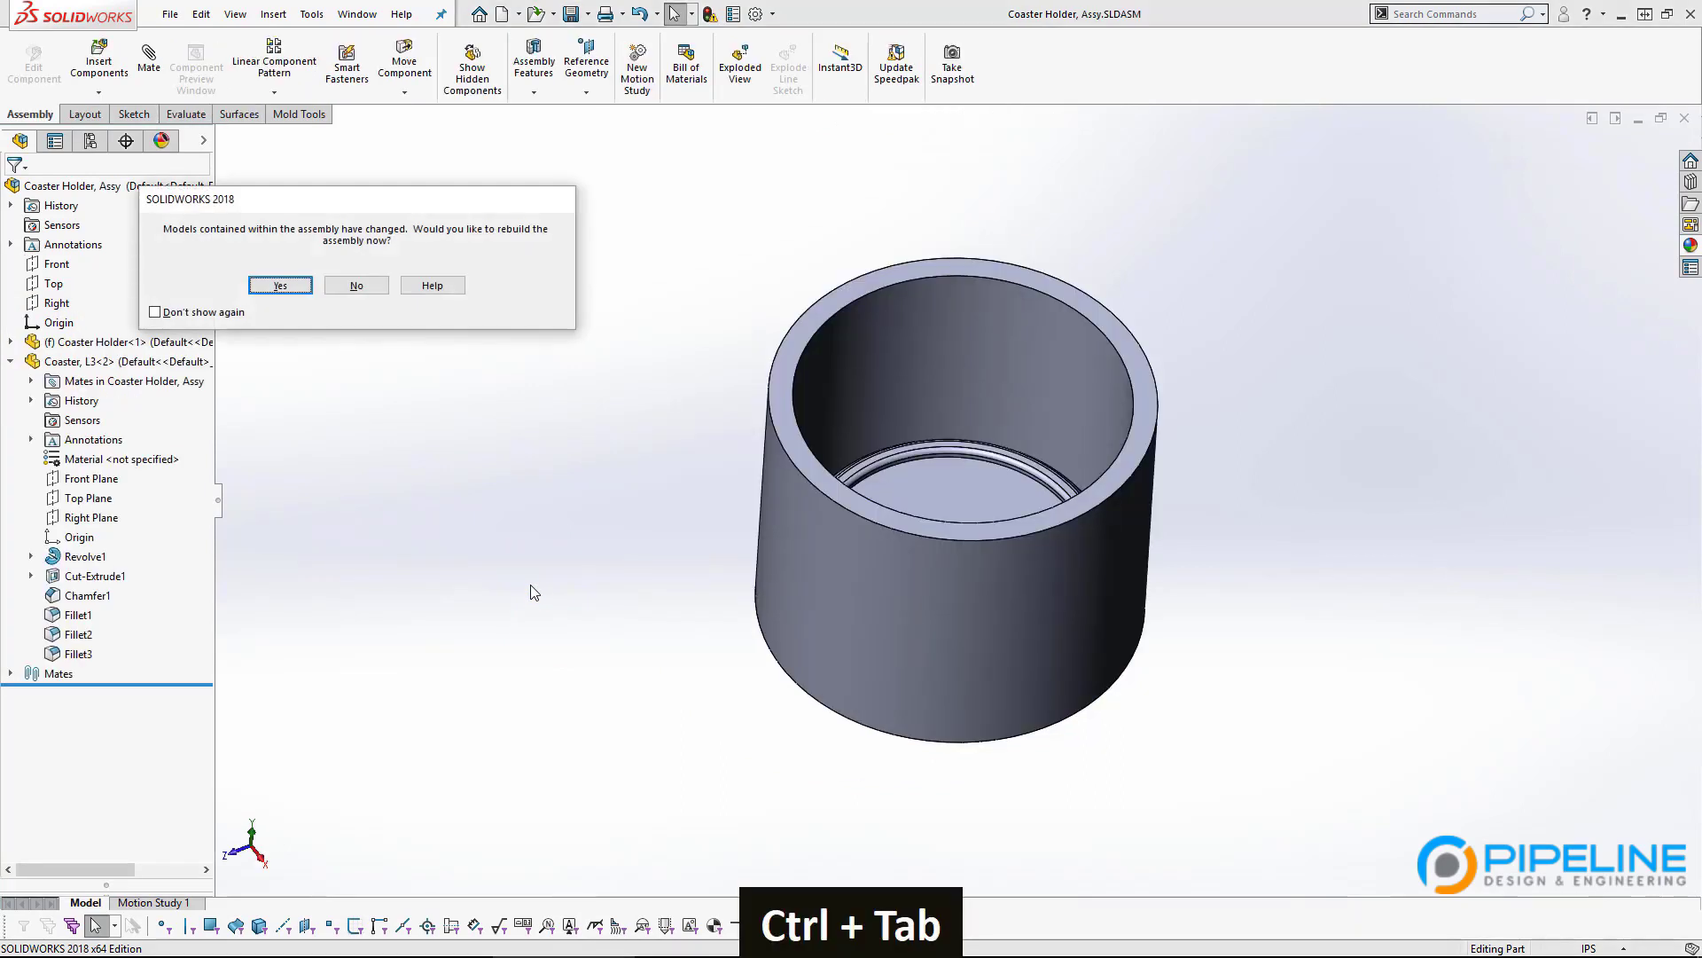
key(space)
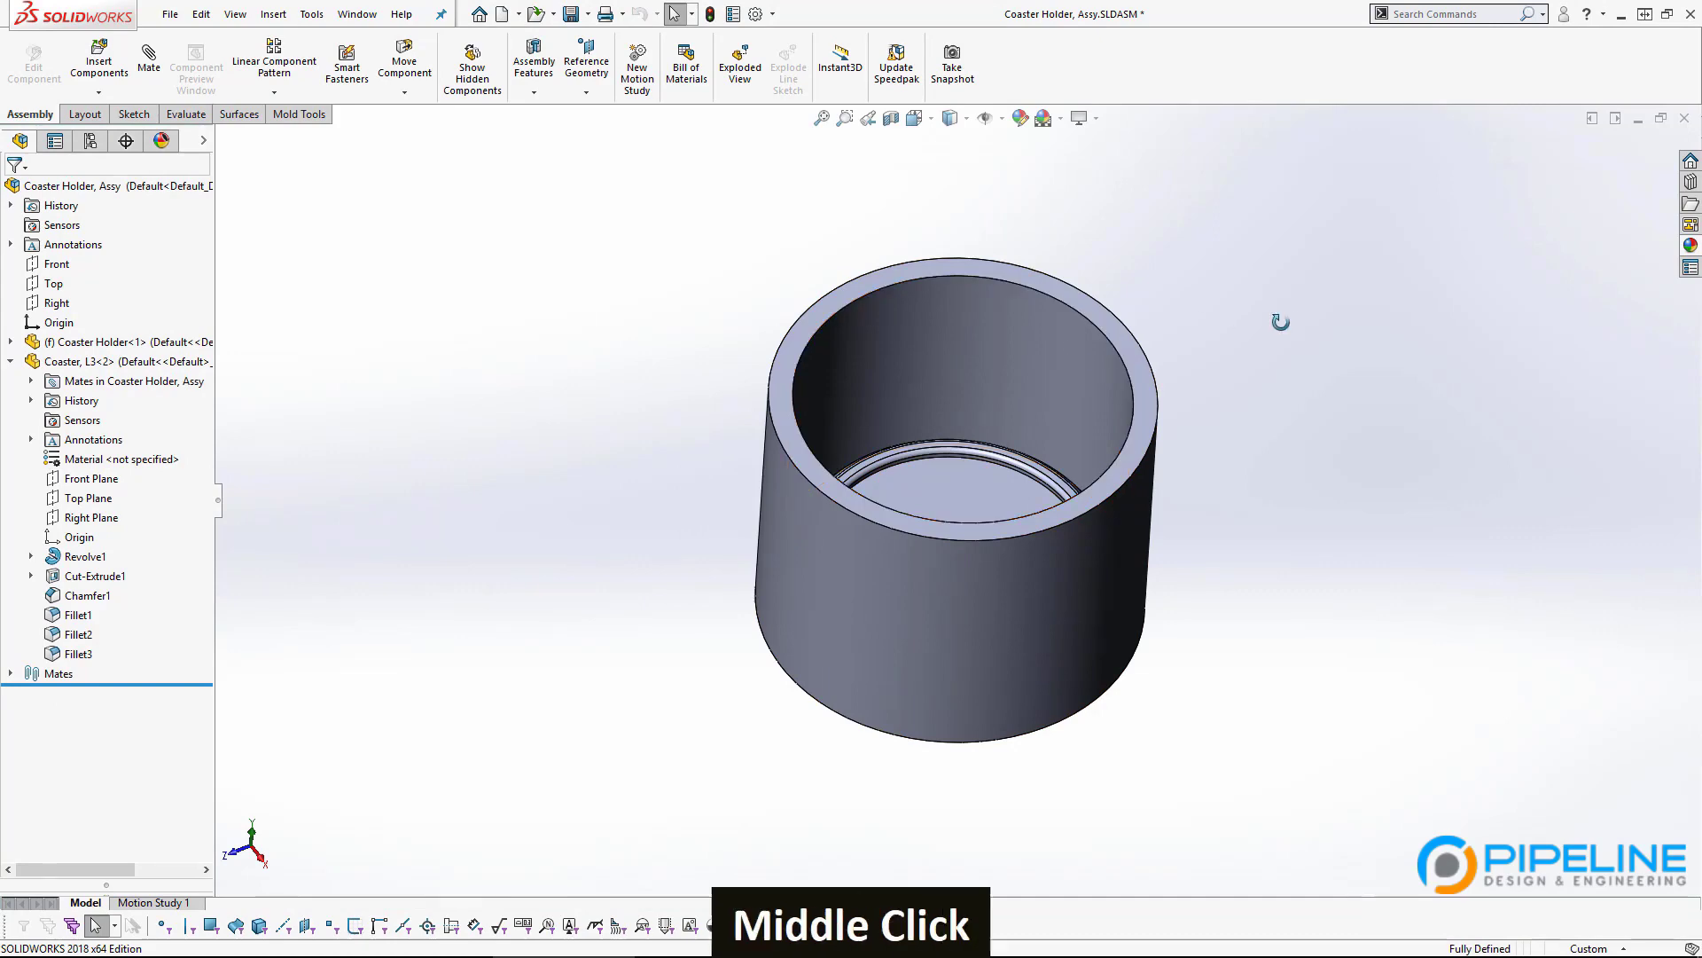
middle_drag(1280, 319, 1274, 266)
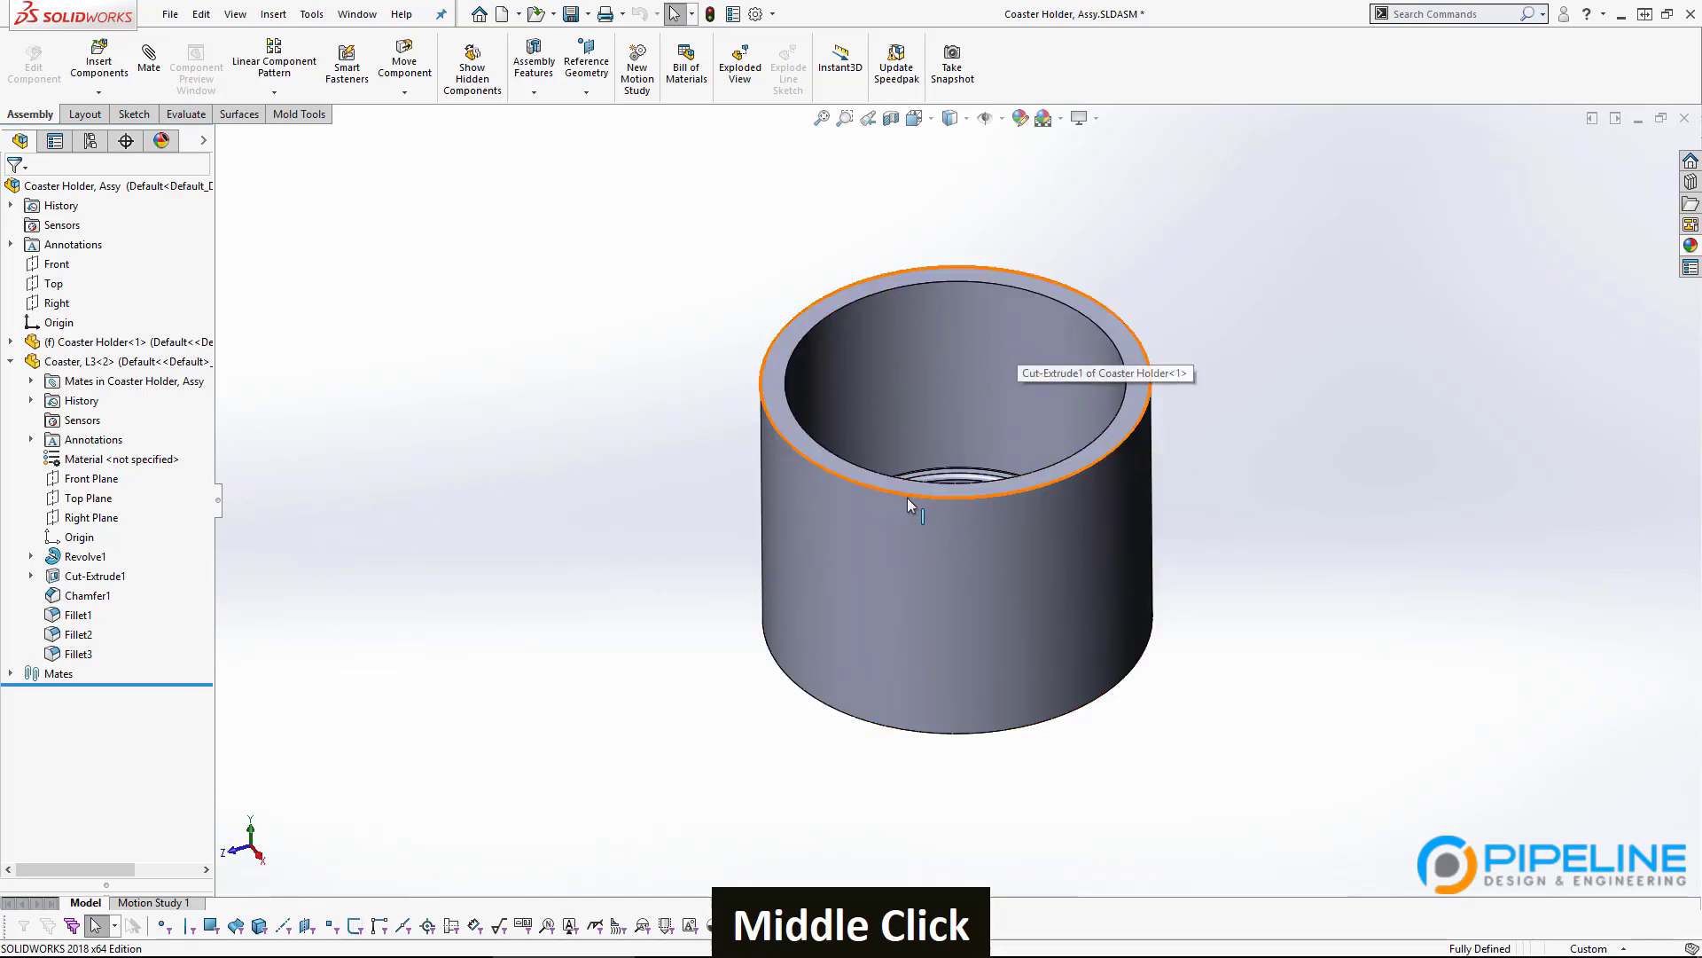
Open the coaster part in its own window and measure the distance between its raised rim's top face and its underside.
click(950, 480)
click(1009, 367)
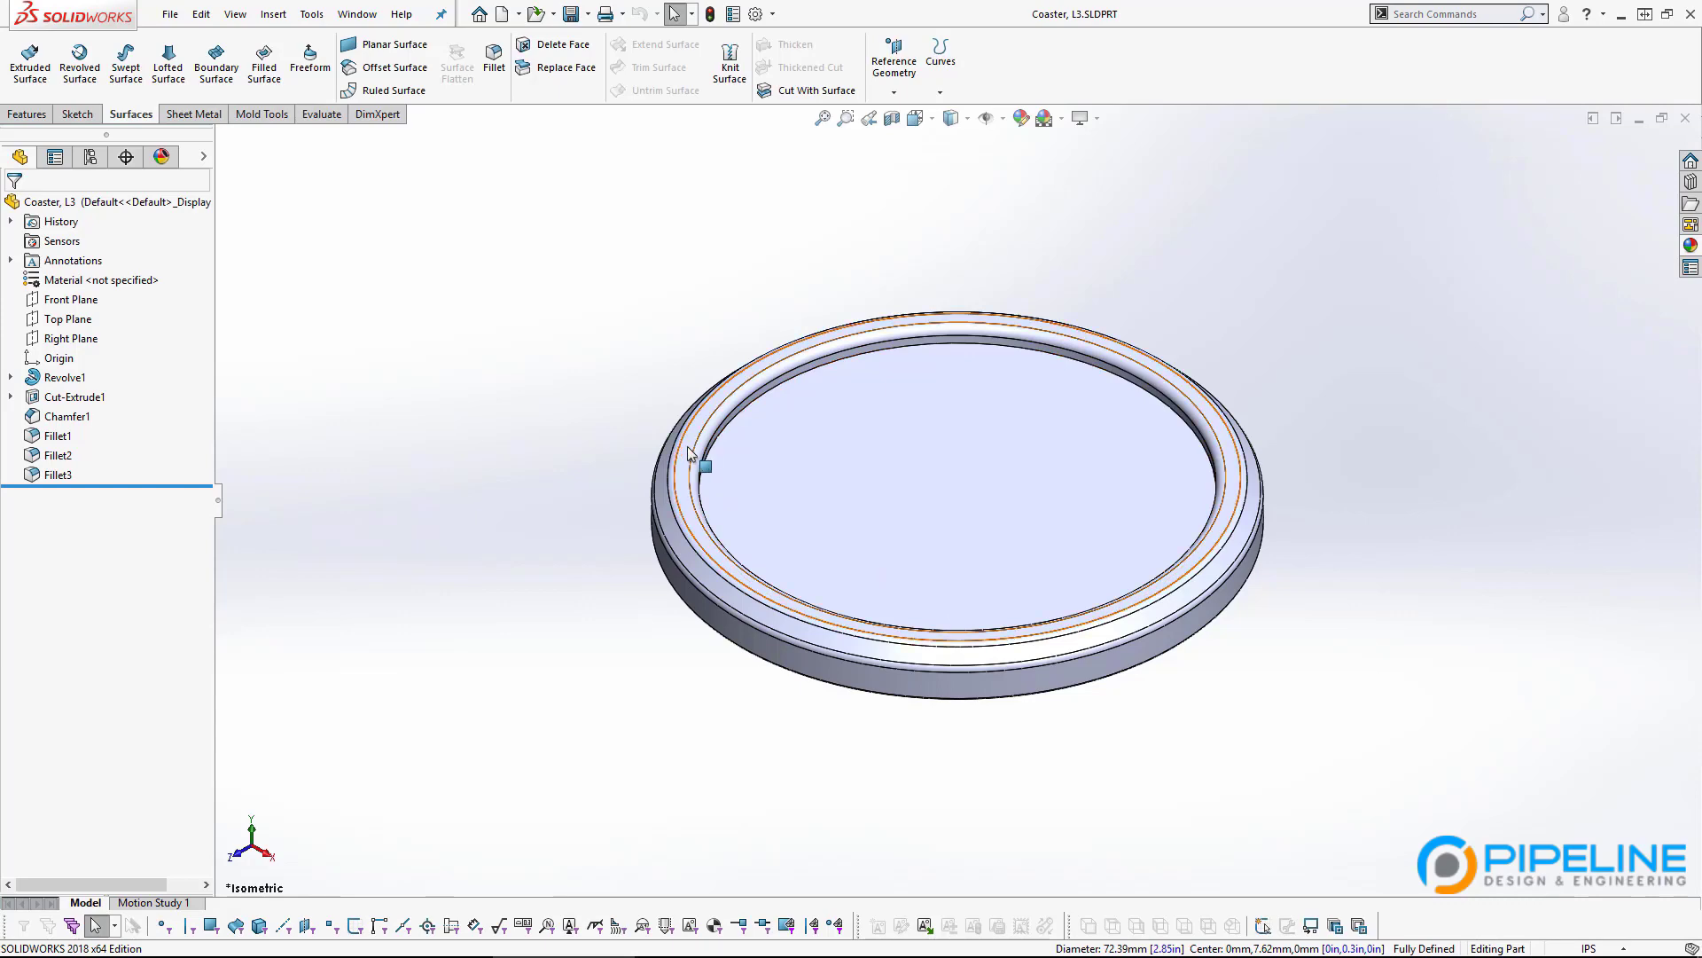
click(707, 467)
middle_drag(676, 665, 720, 521)
ctrl+click(723, 546)
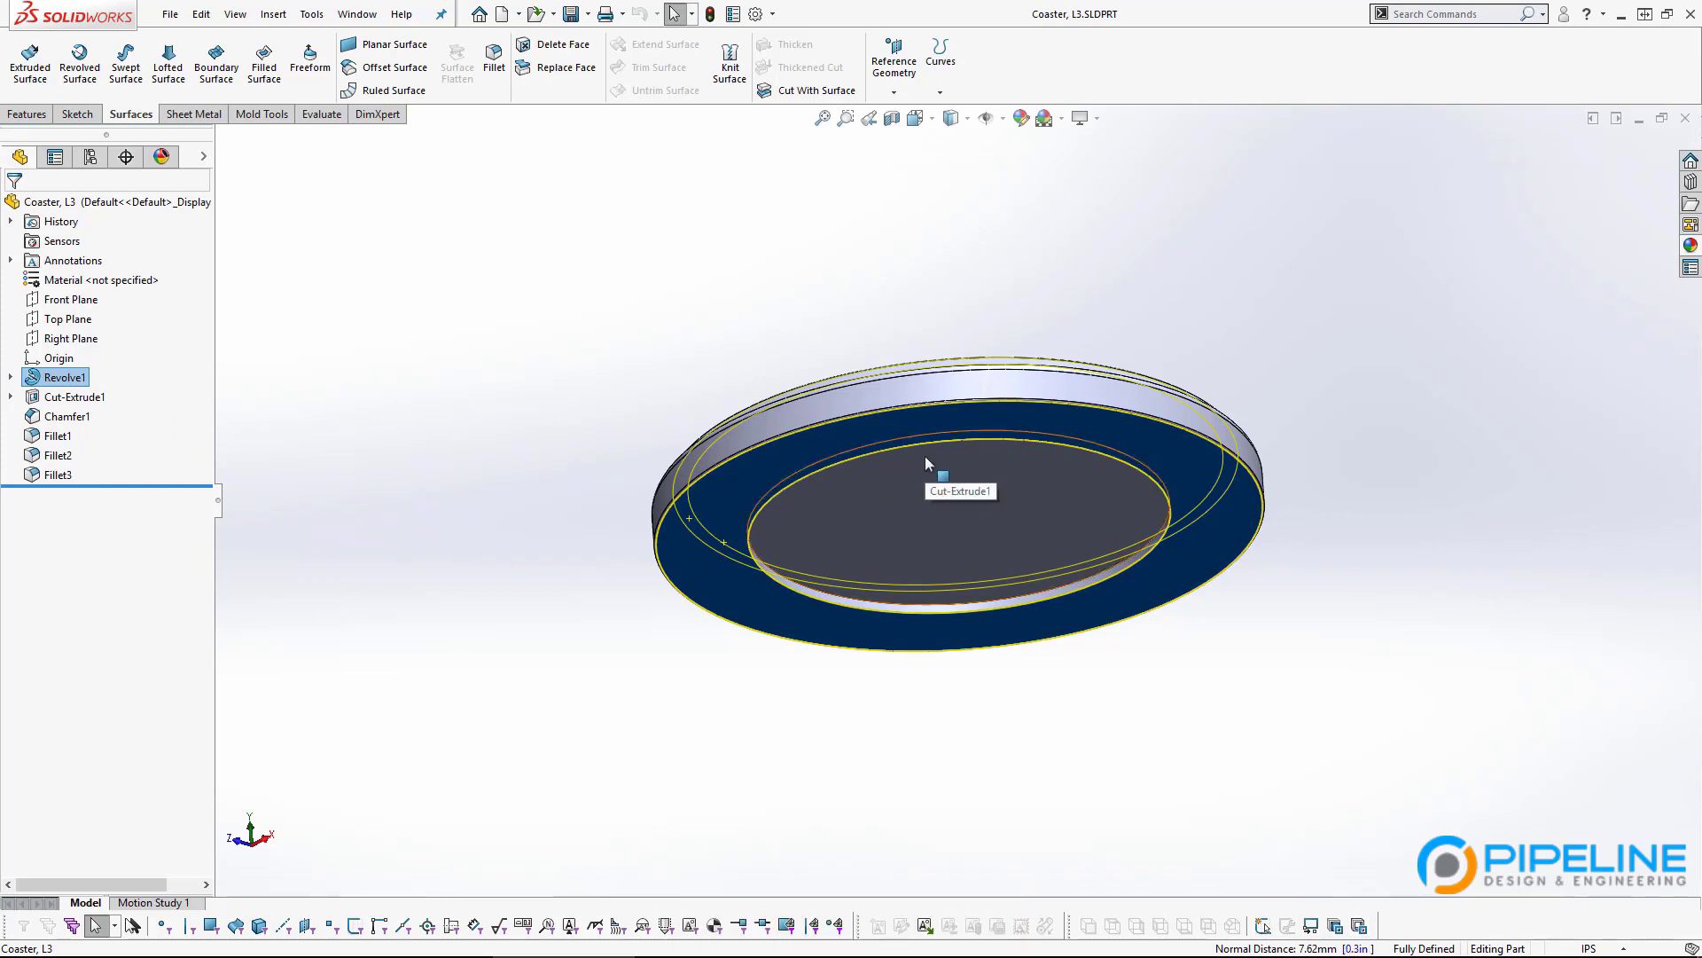
click(321, 114)
click(75, 62)
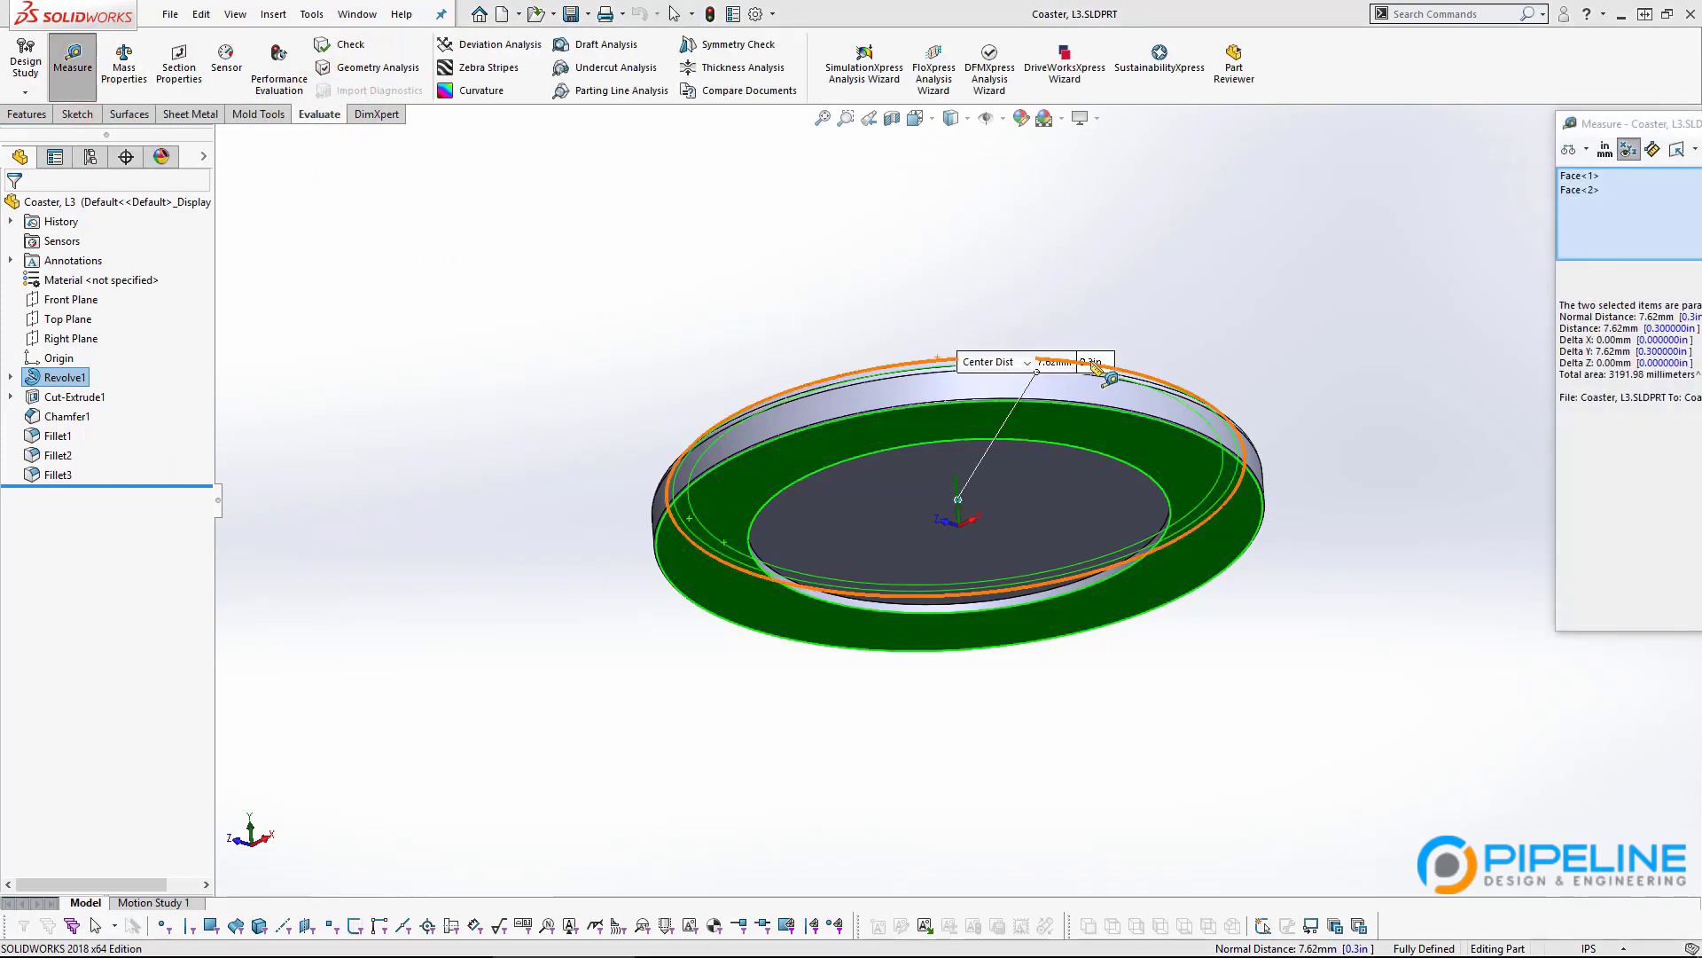
drag(1100, 371, 826, 322)
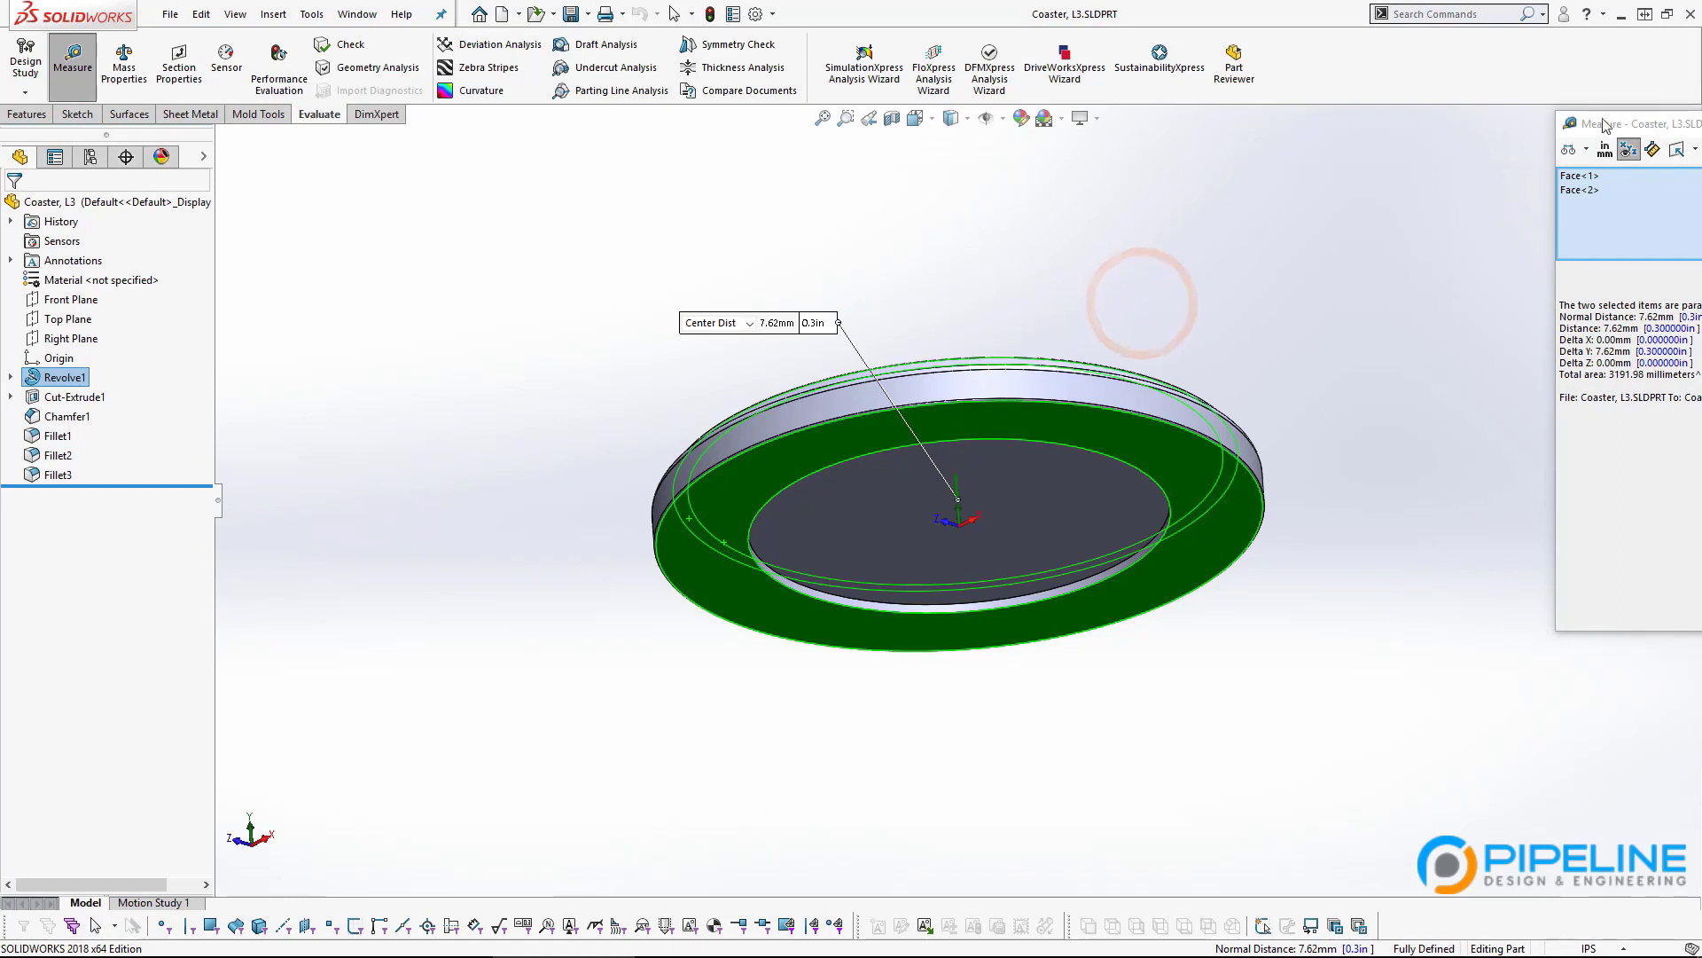
drag(1605, 125, 1186, 104)
click(1401, 525)
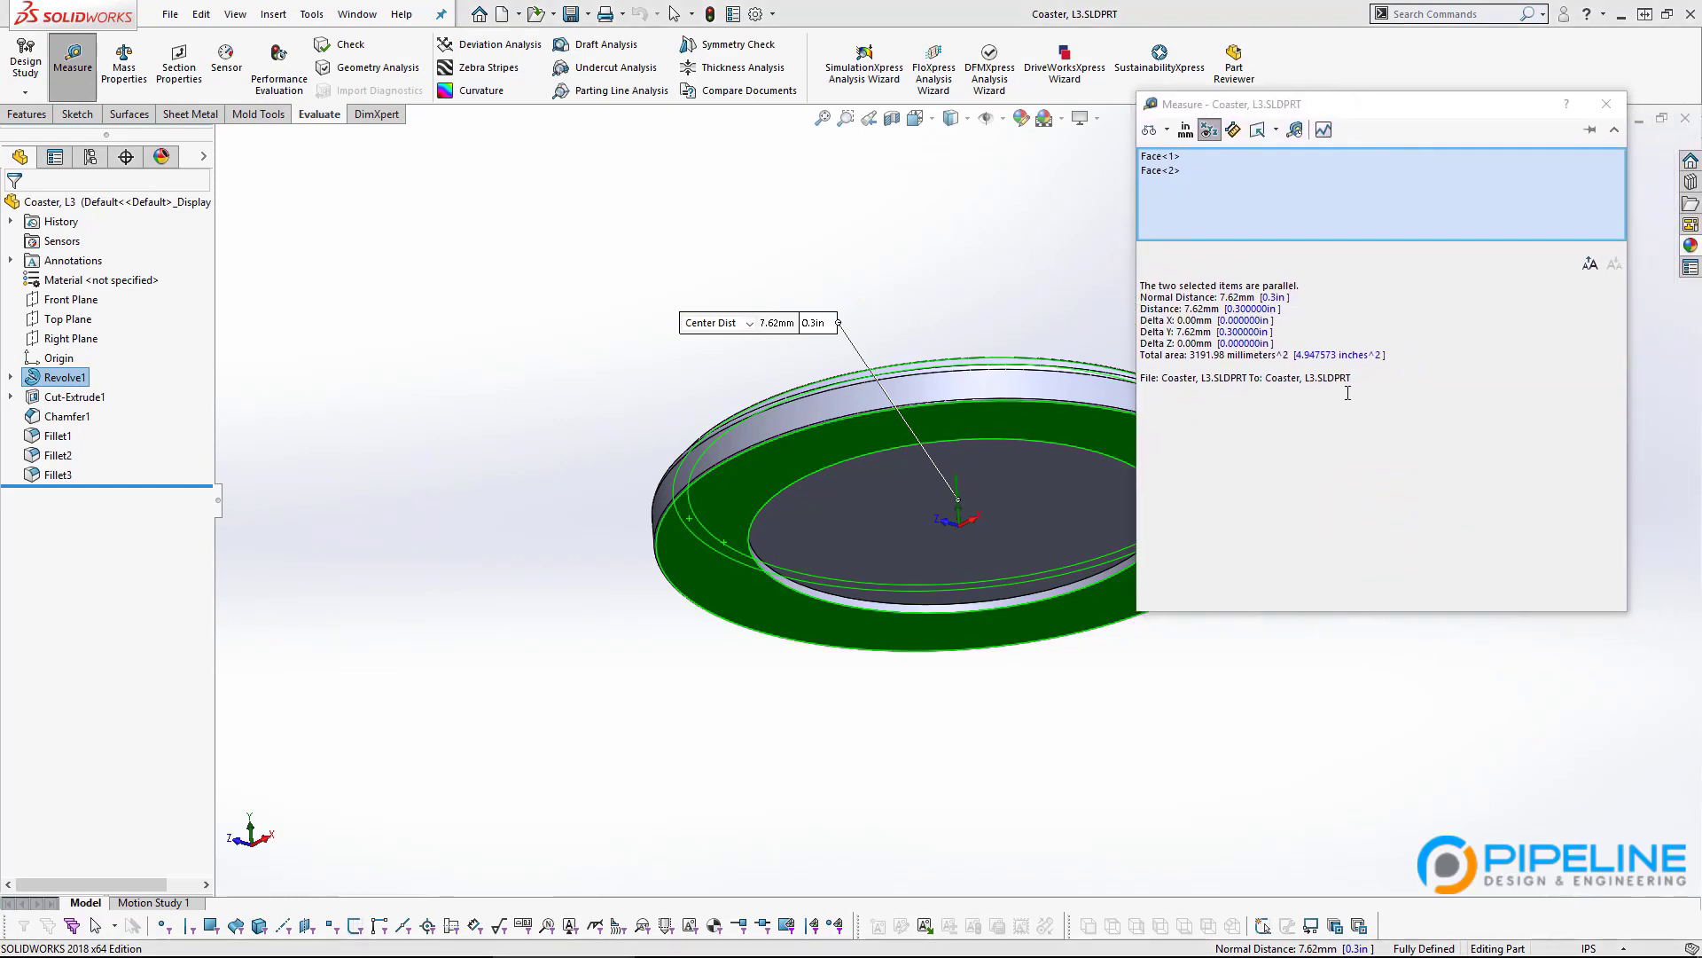
click(1193, 331)
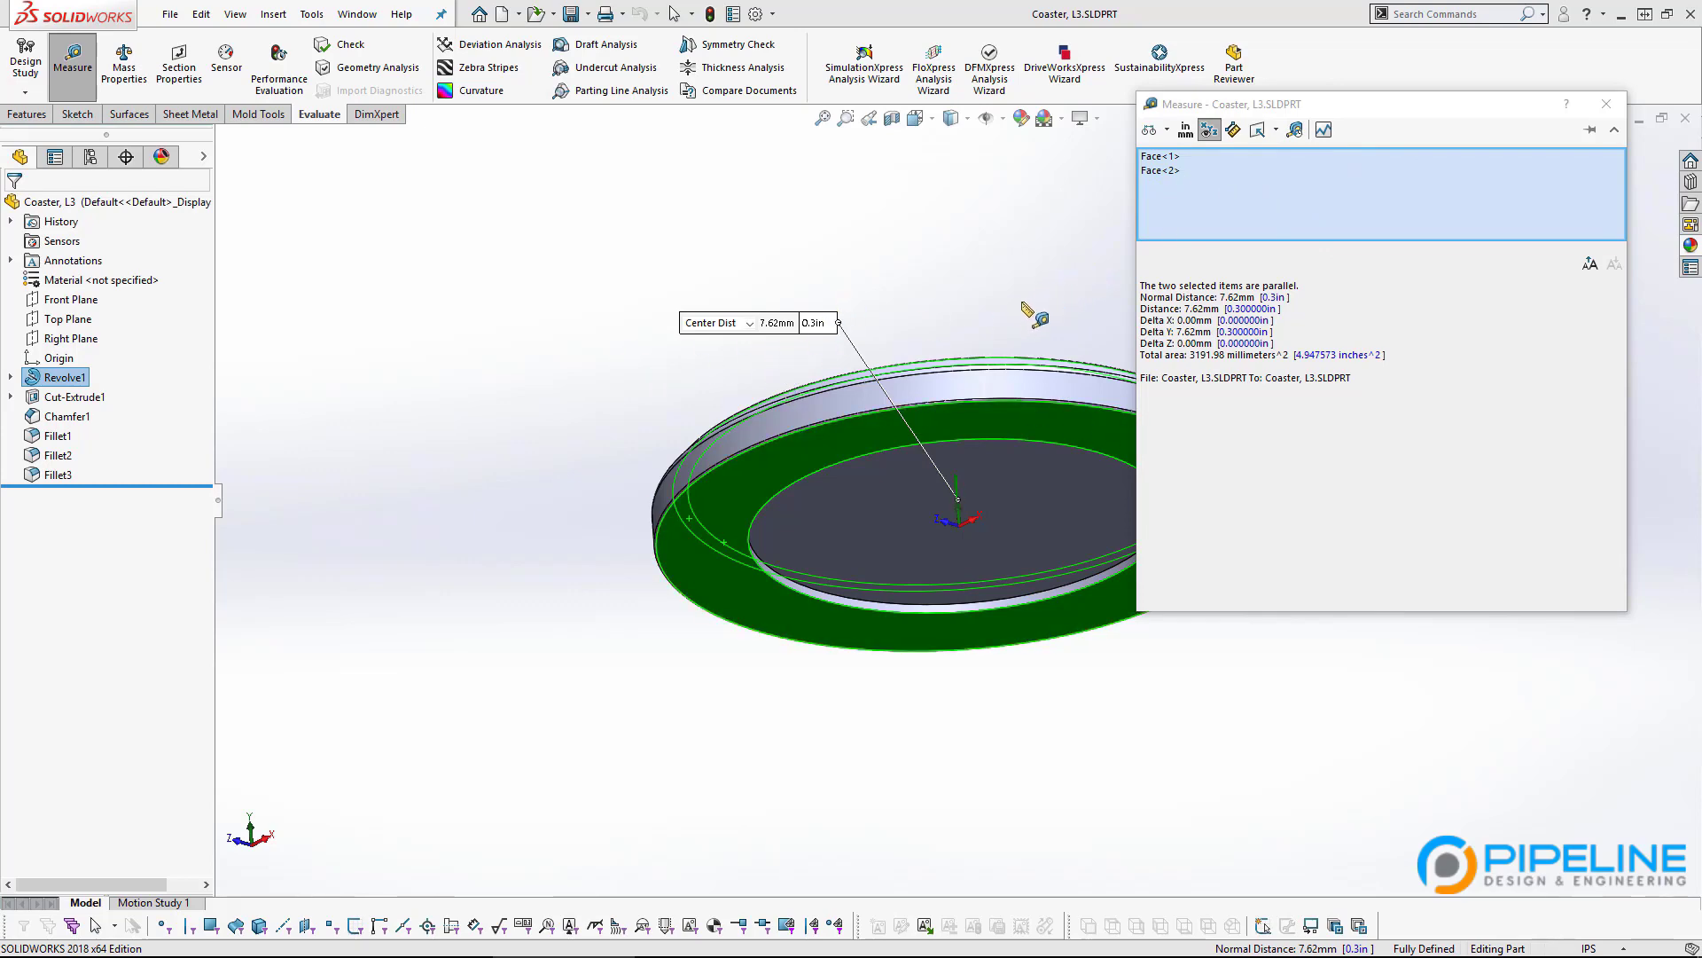
Measure the distance between the coaster's raised rim face and its recessed inner face, and close the measurement.
middle_drag(1033, 314, 948, 382)
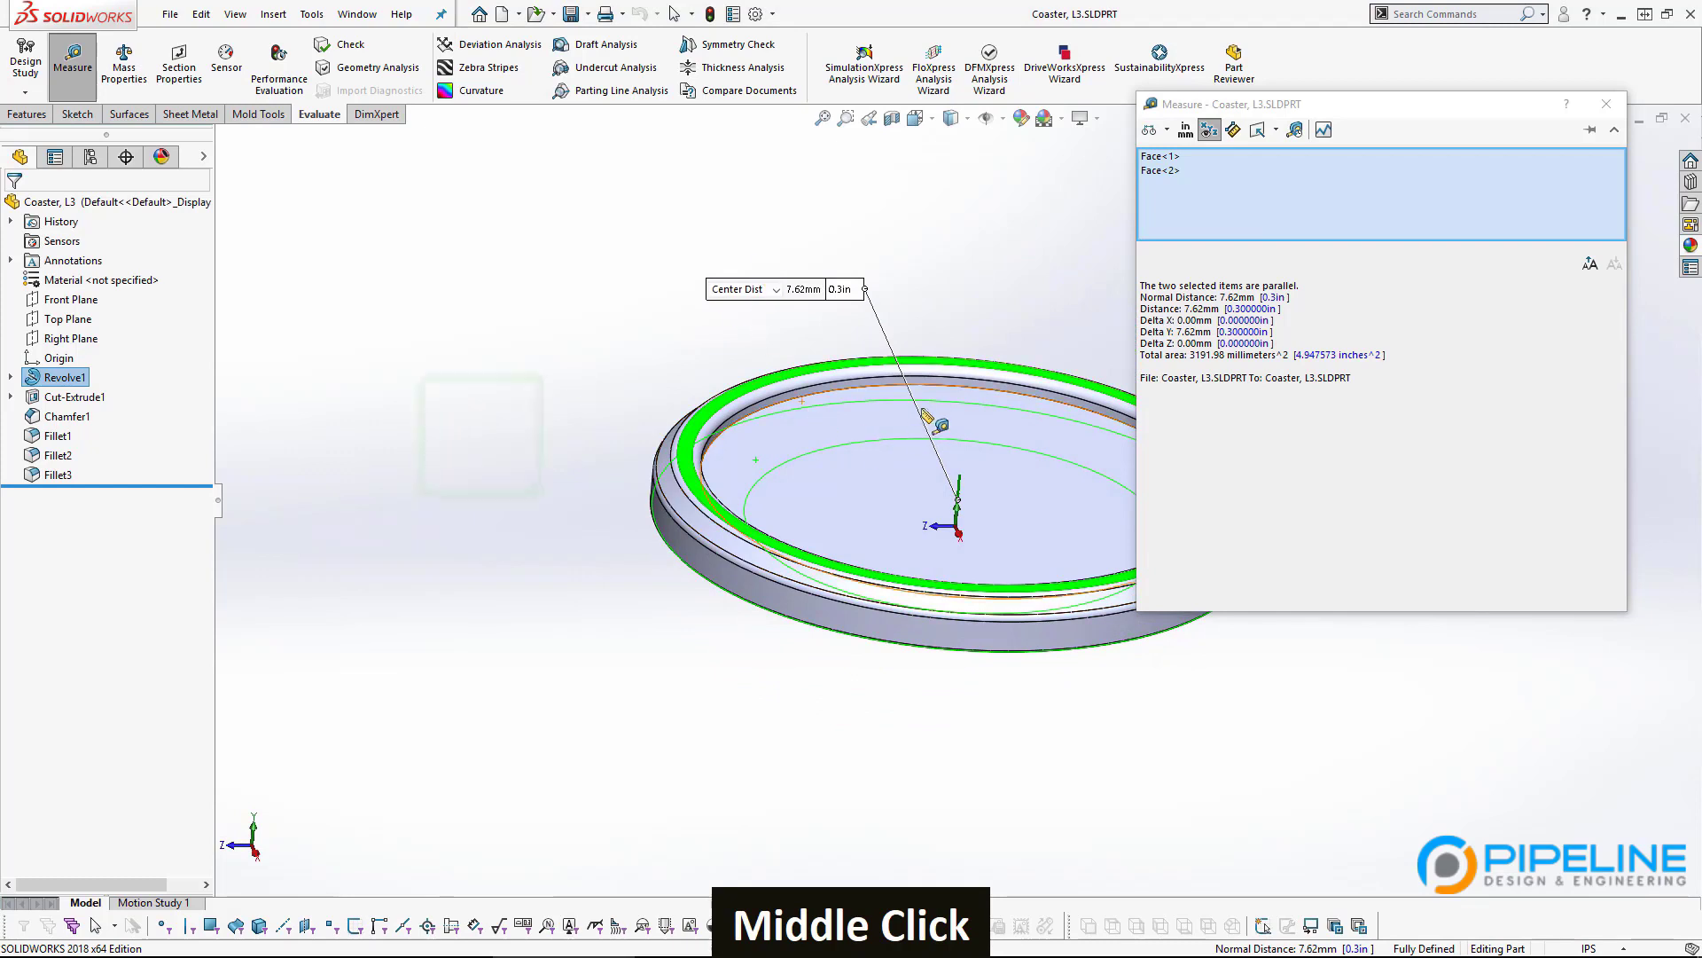
scroll(886, 426, down, 2)
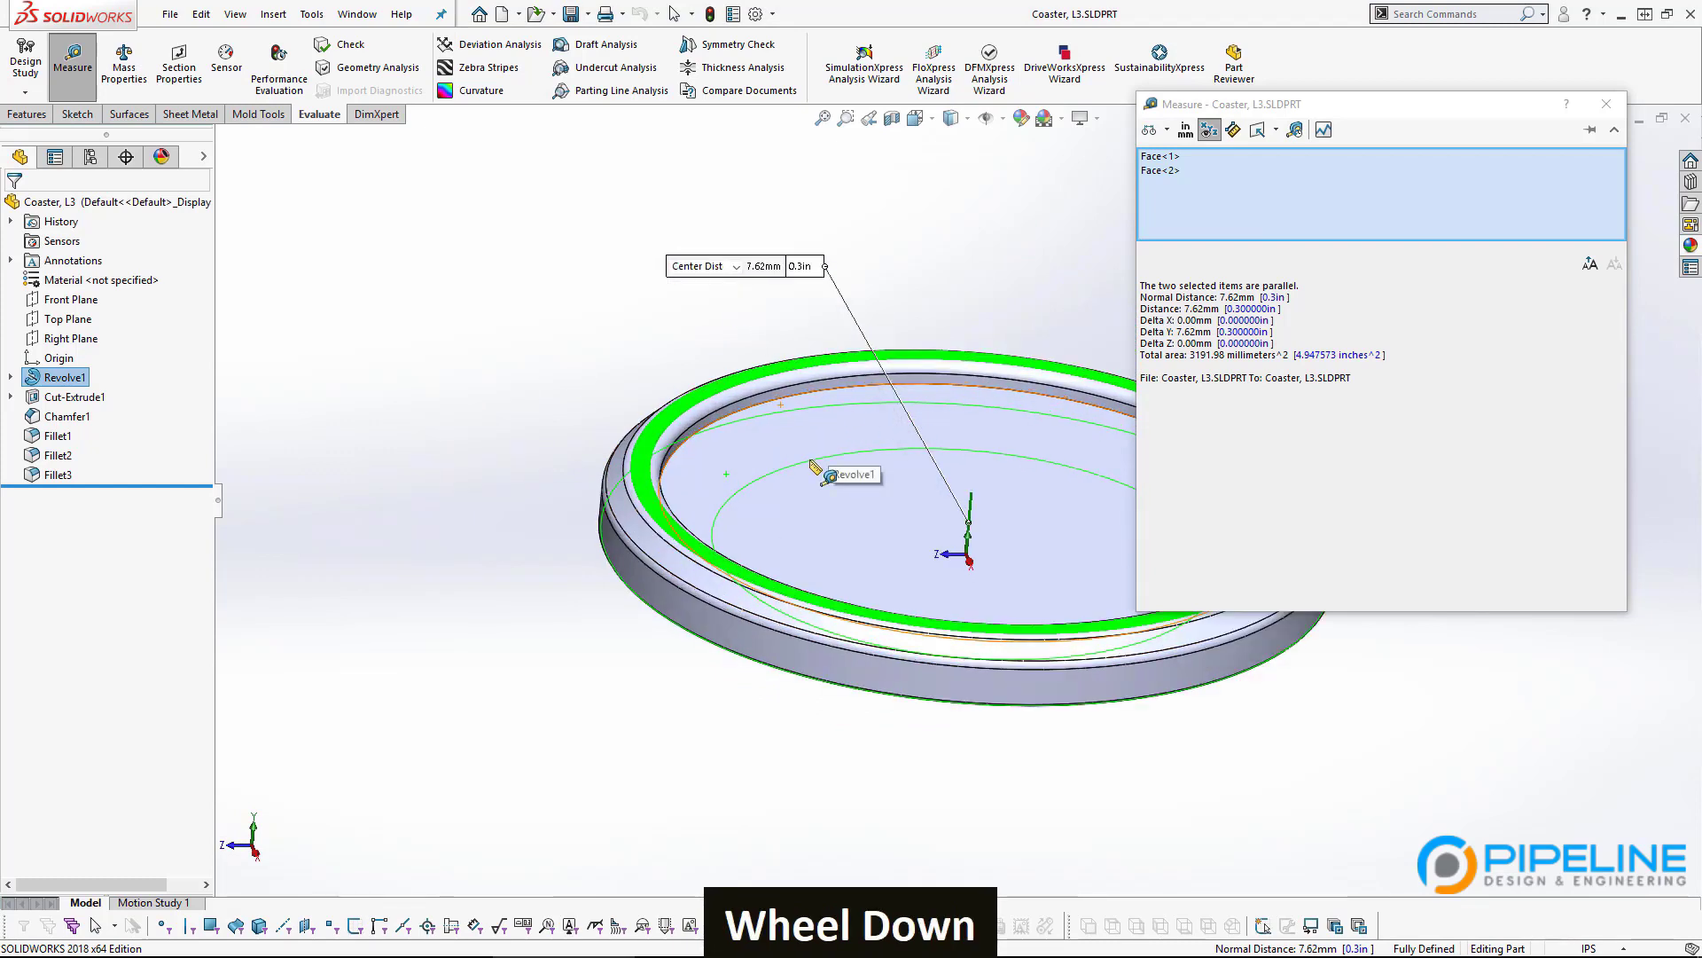
click(1172, 170)
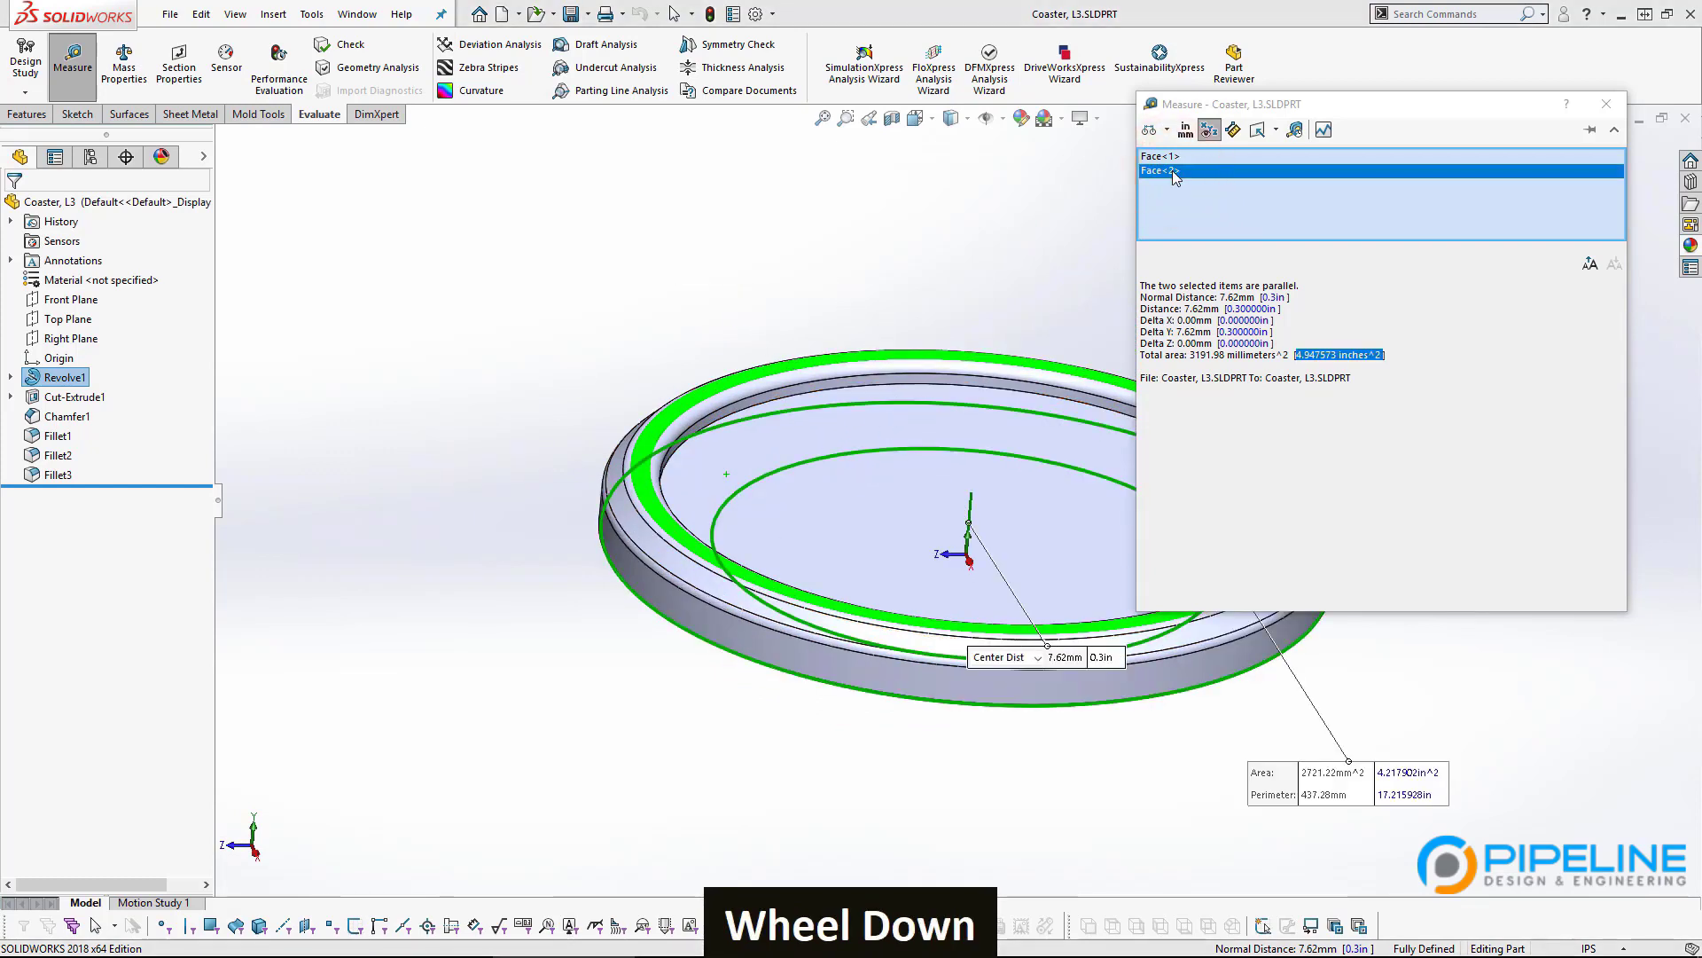
key(Delete)
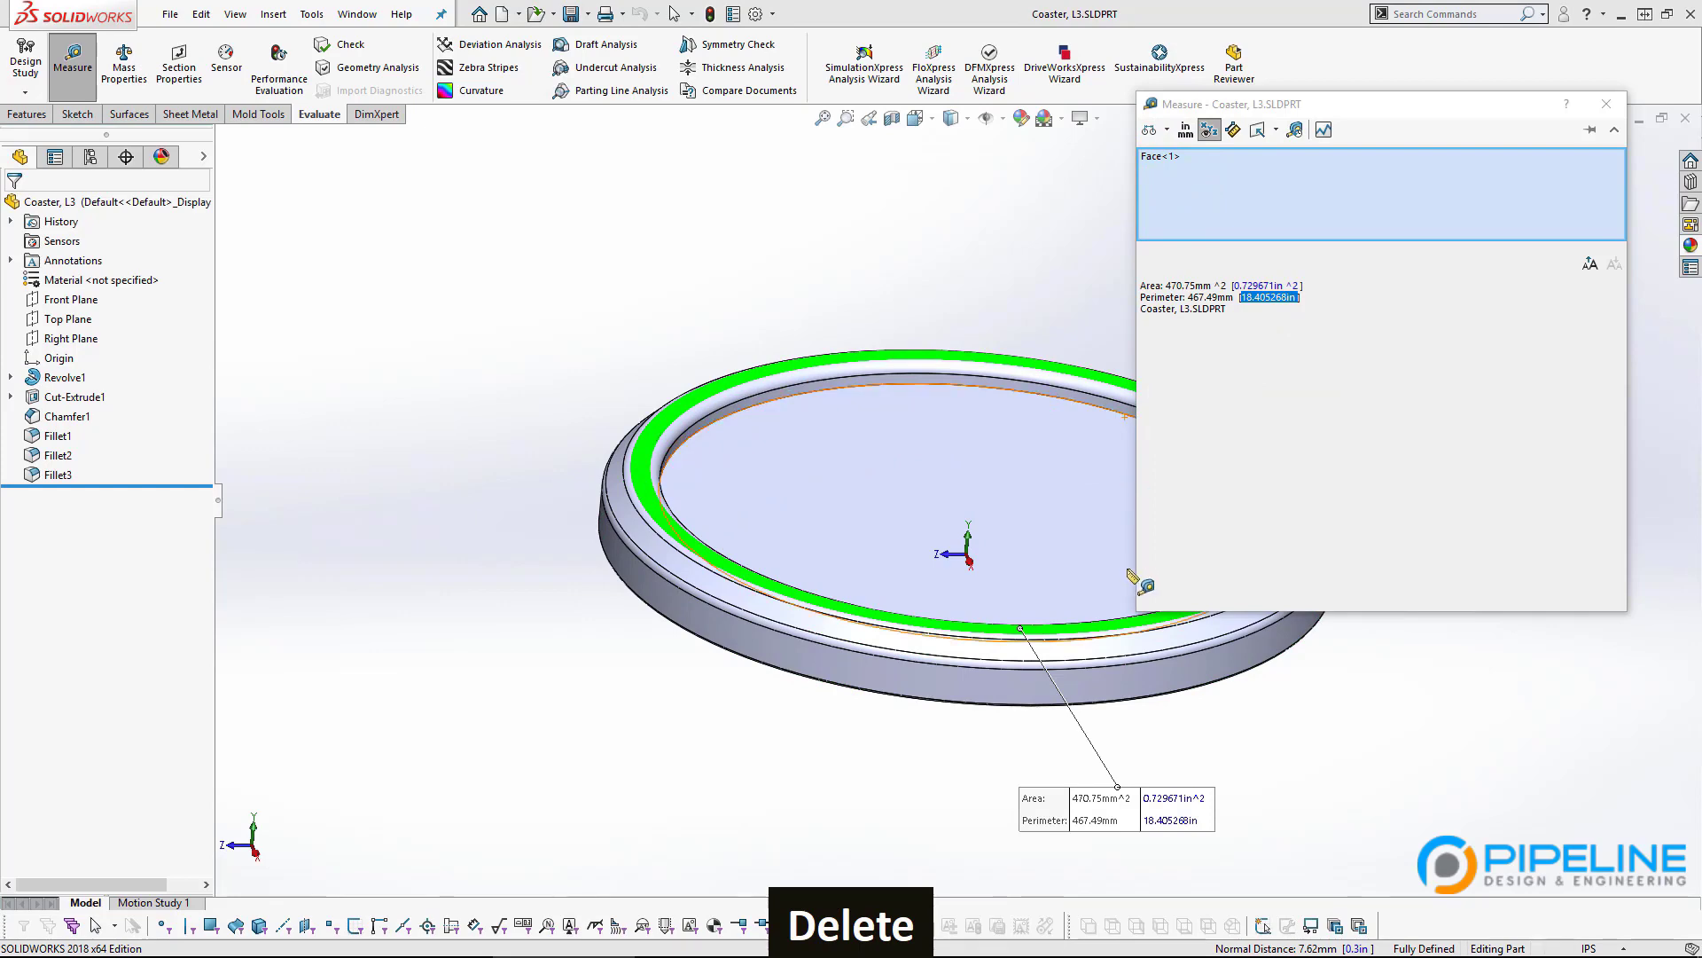
middle_drag(1024, 401, 958, 431)
click(811, 416)
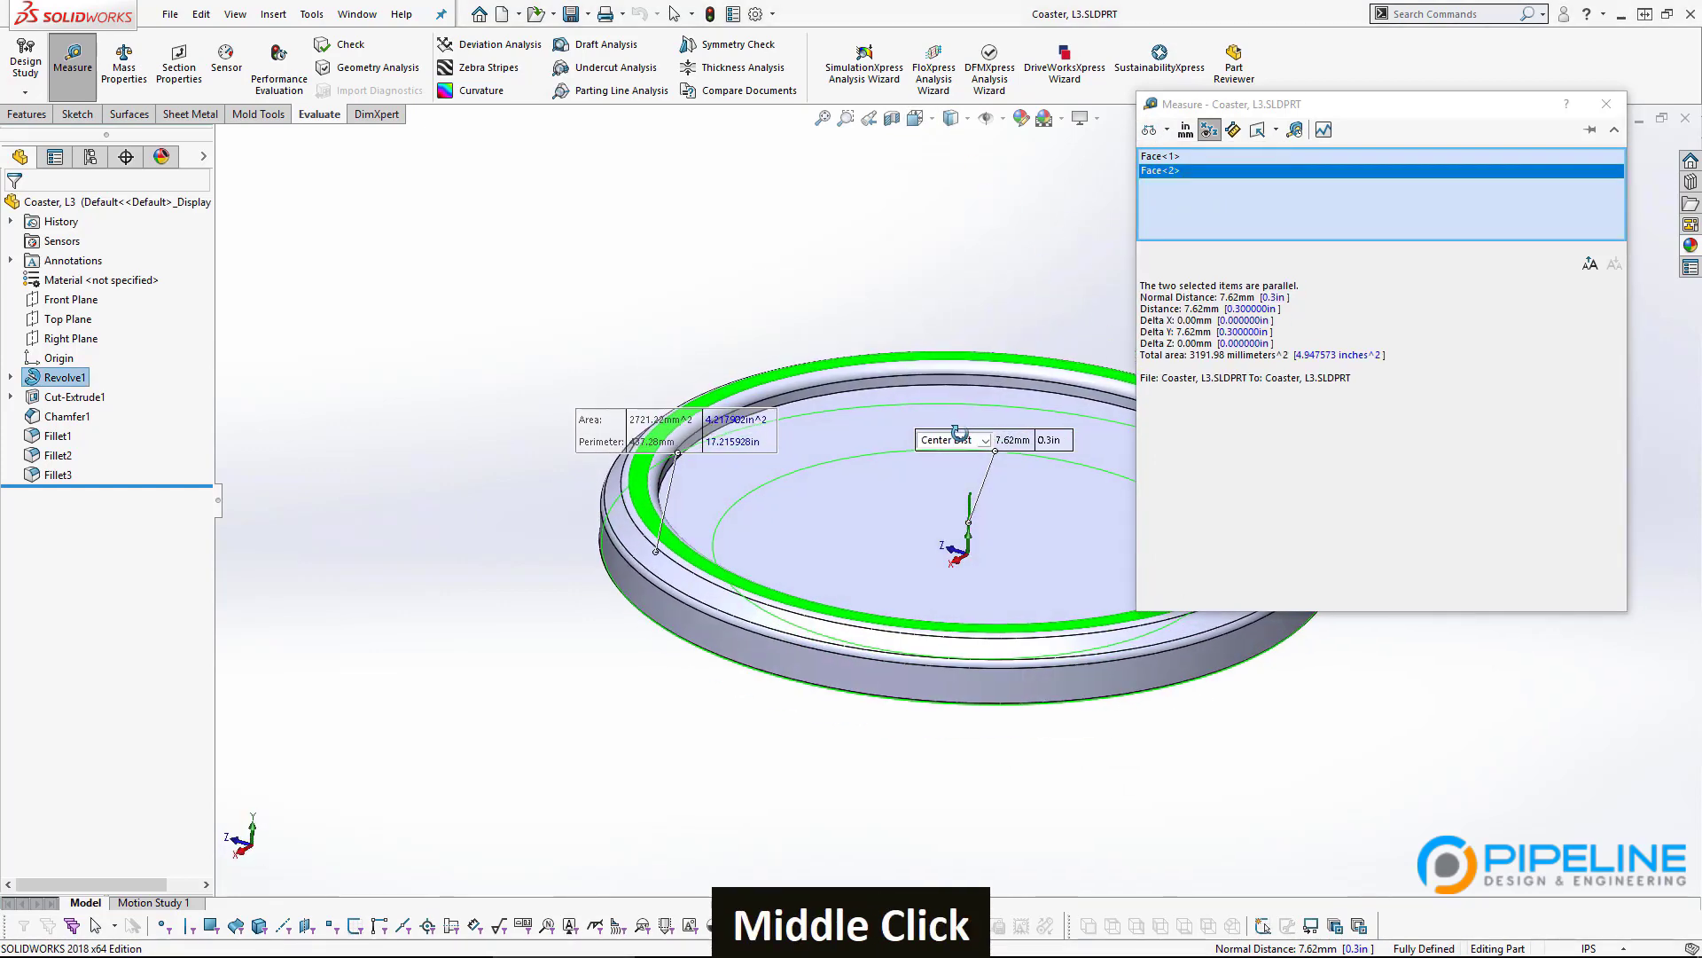
click(865, 284)
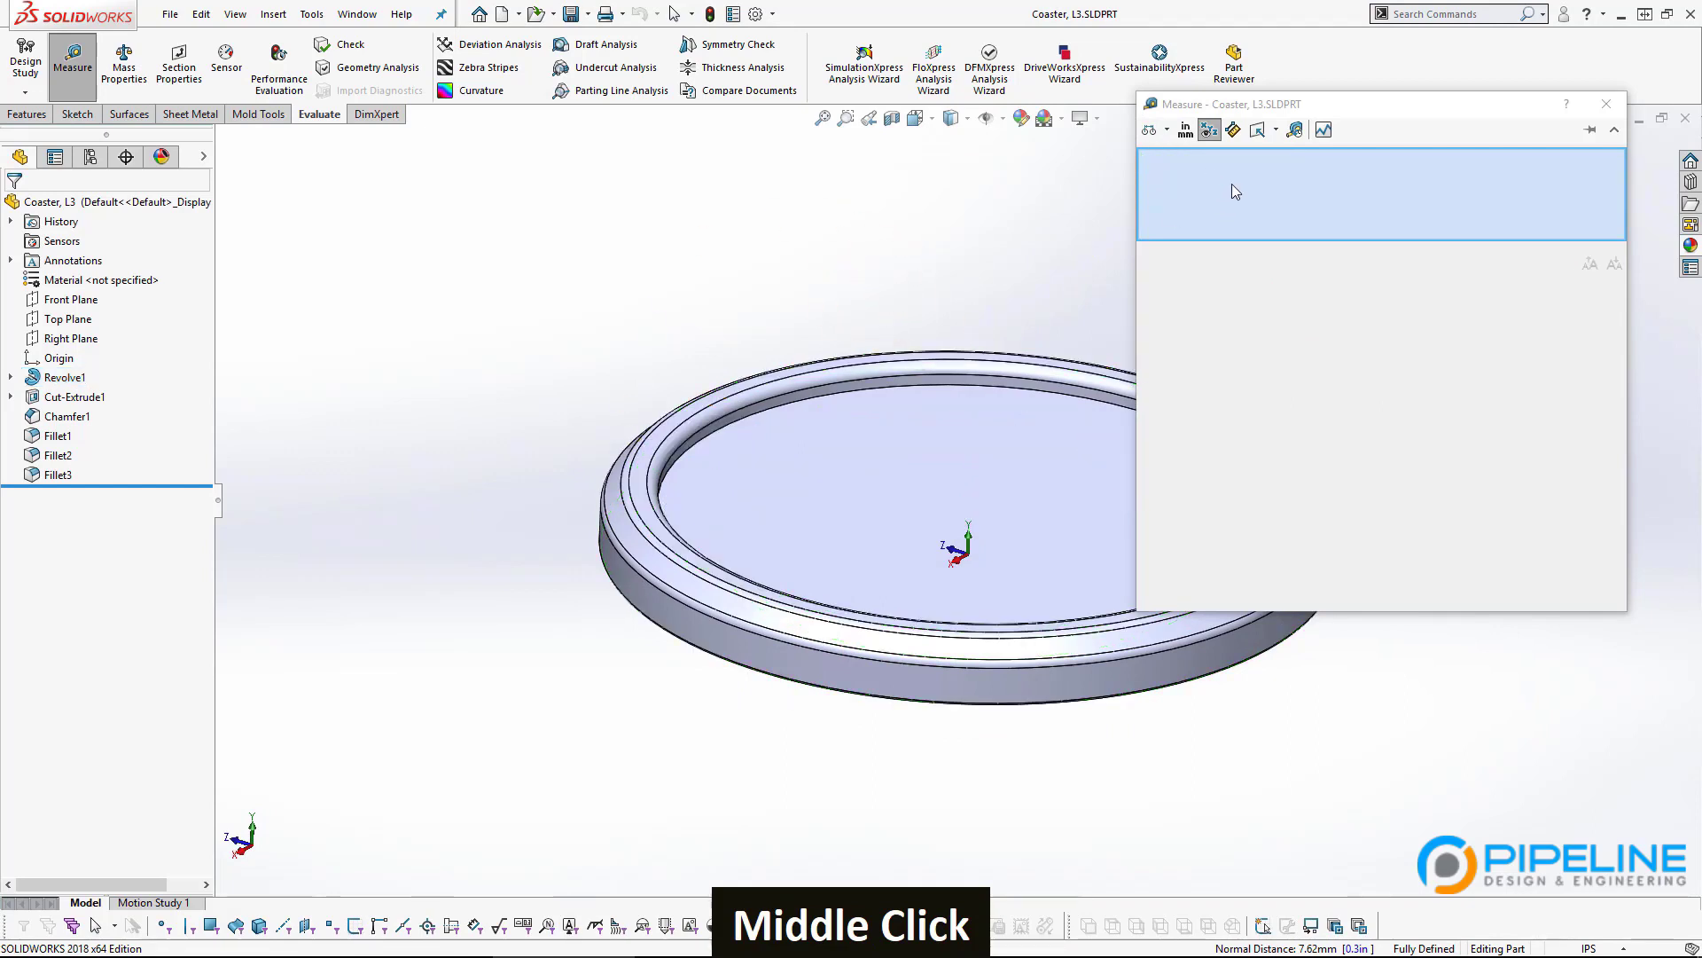
click(641, 458)
click(754, 528)
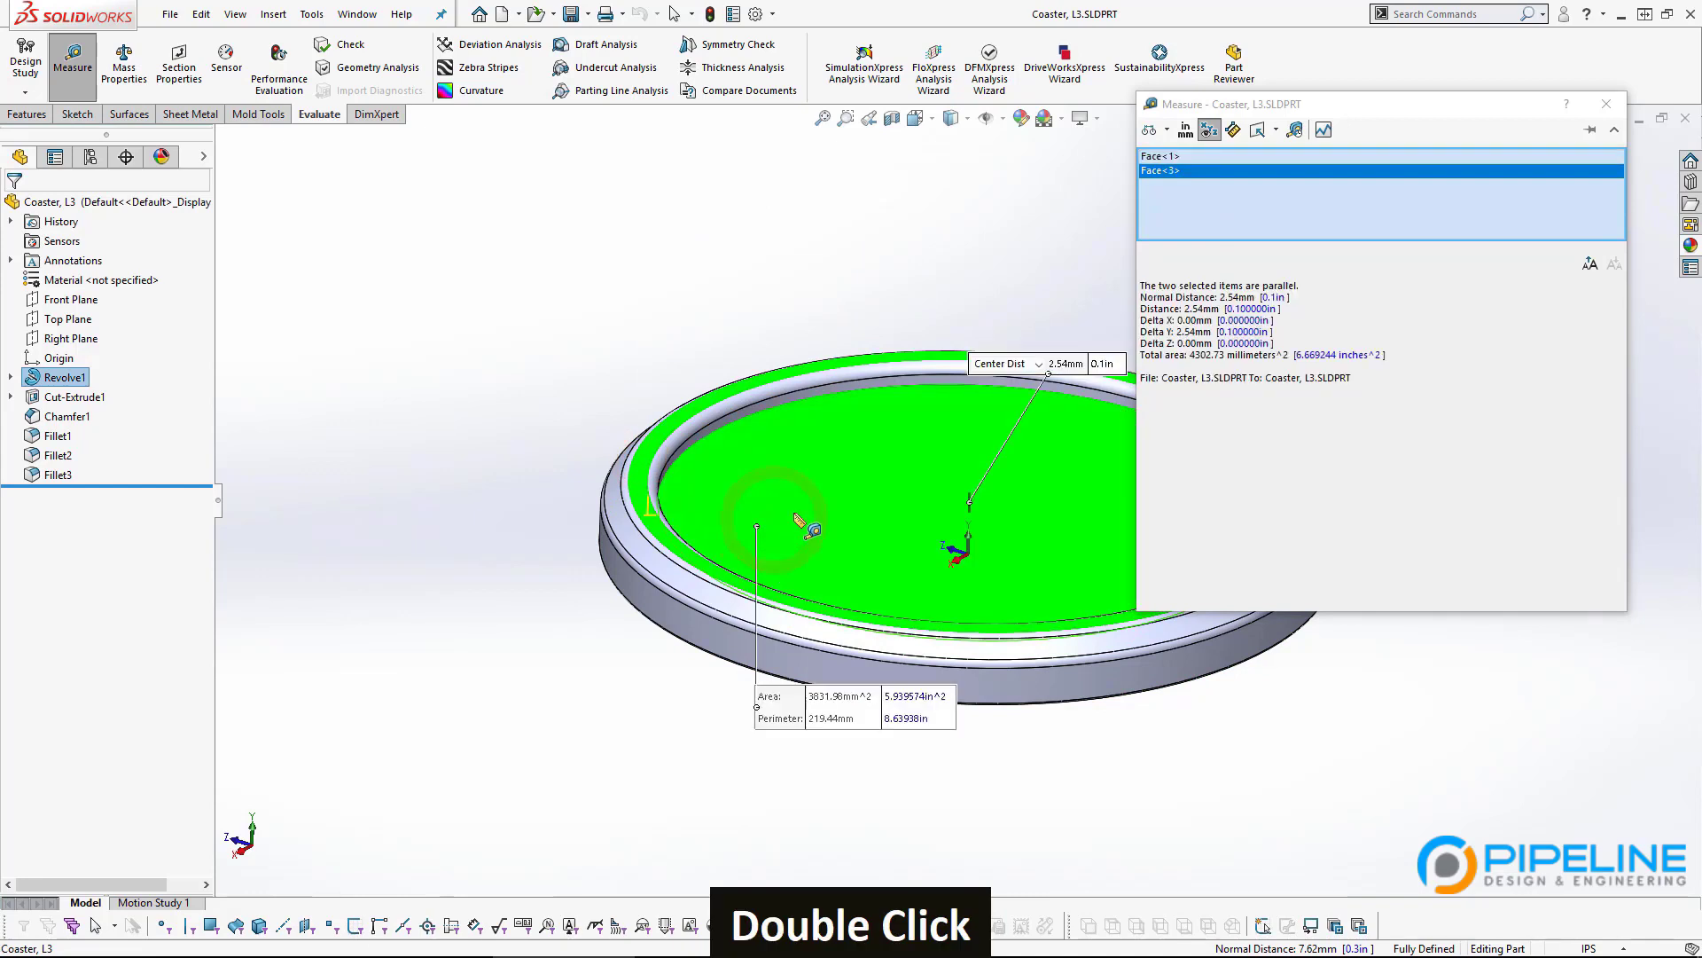
double_click(812, 291)
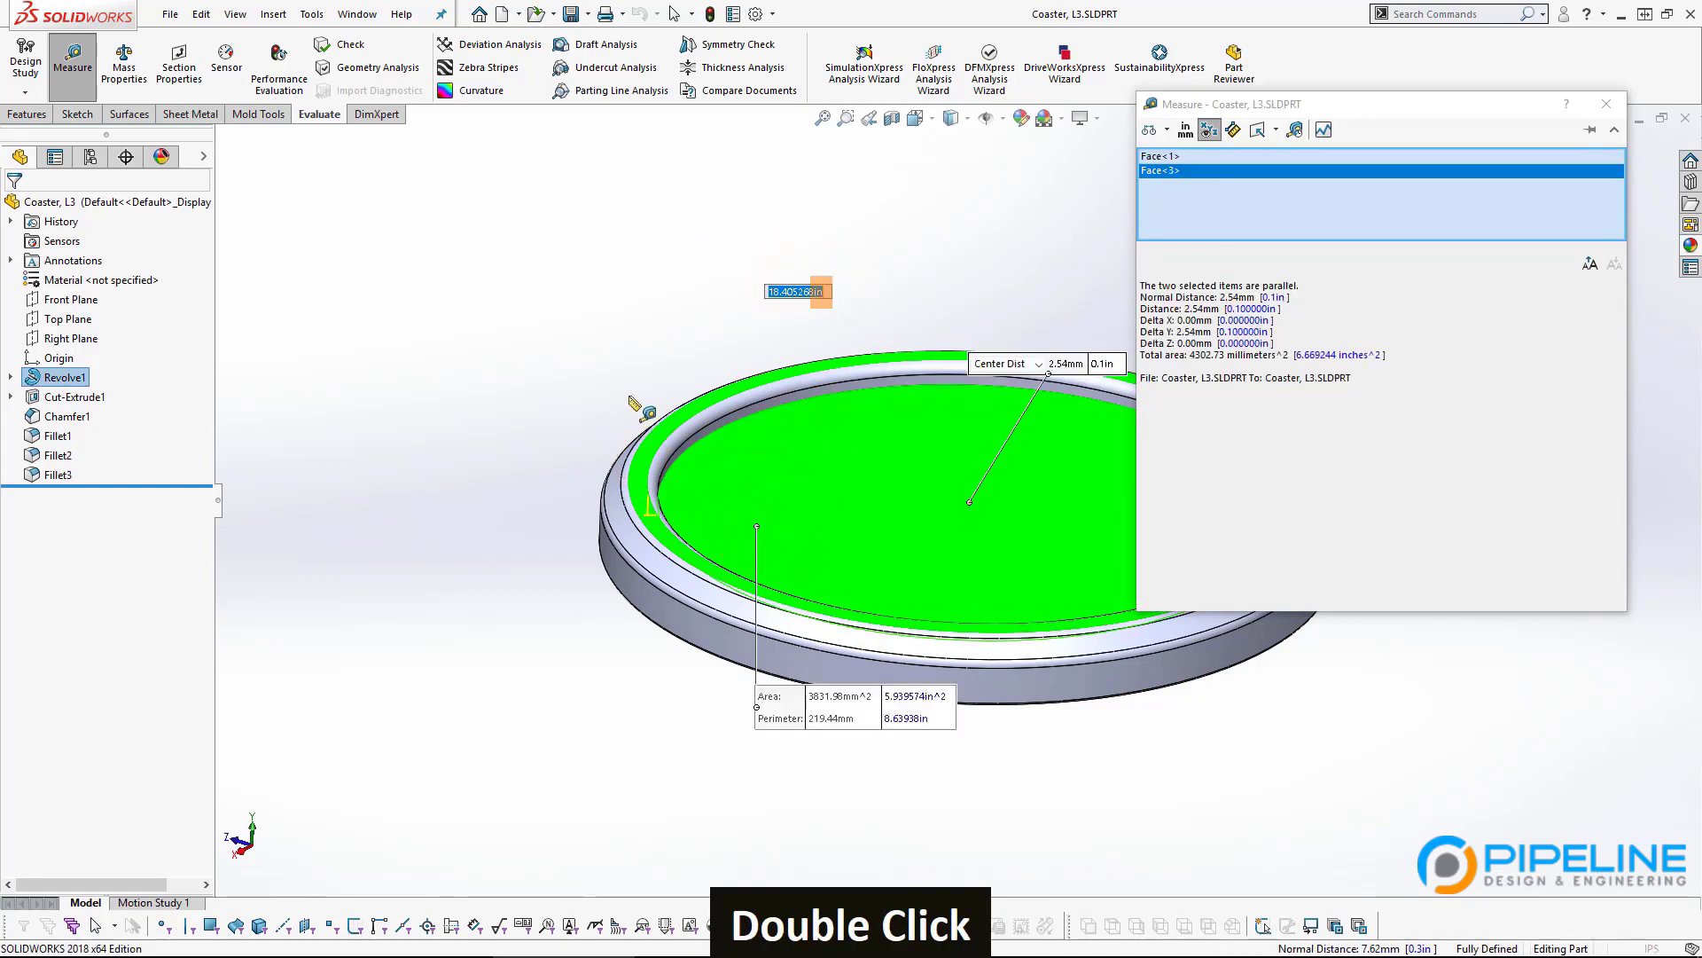
click(621, 384)
click(556, 384)
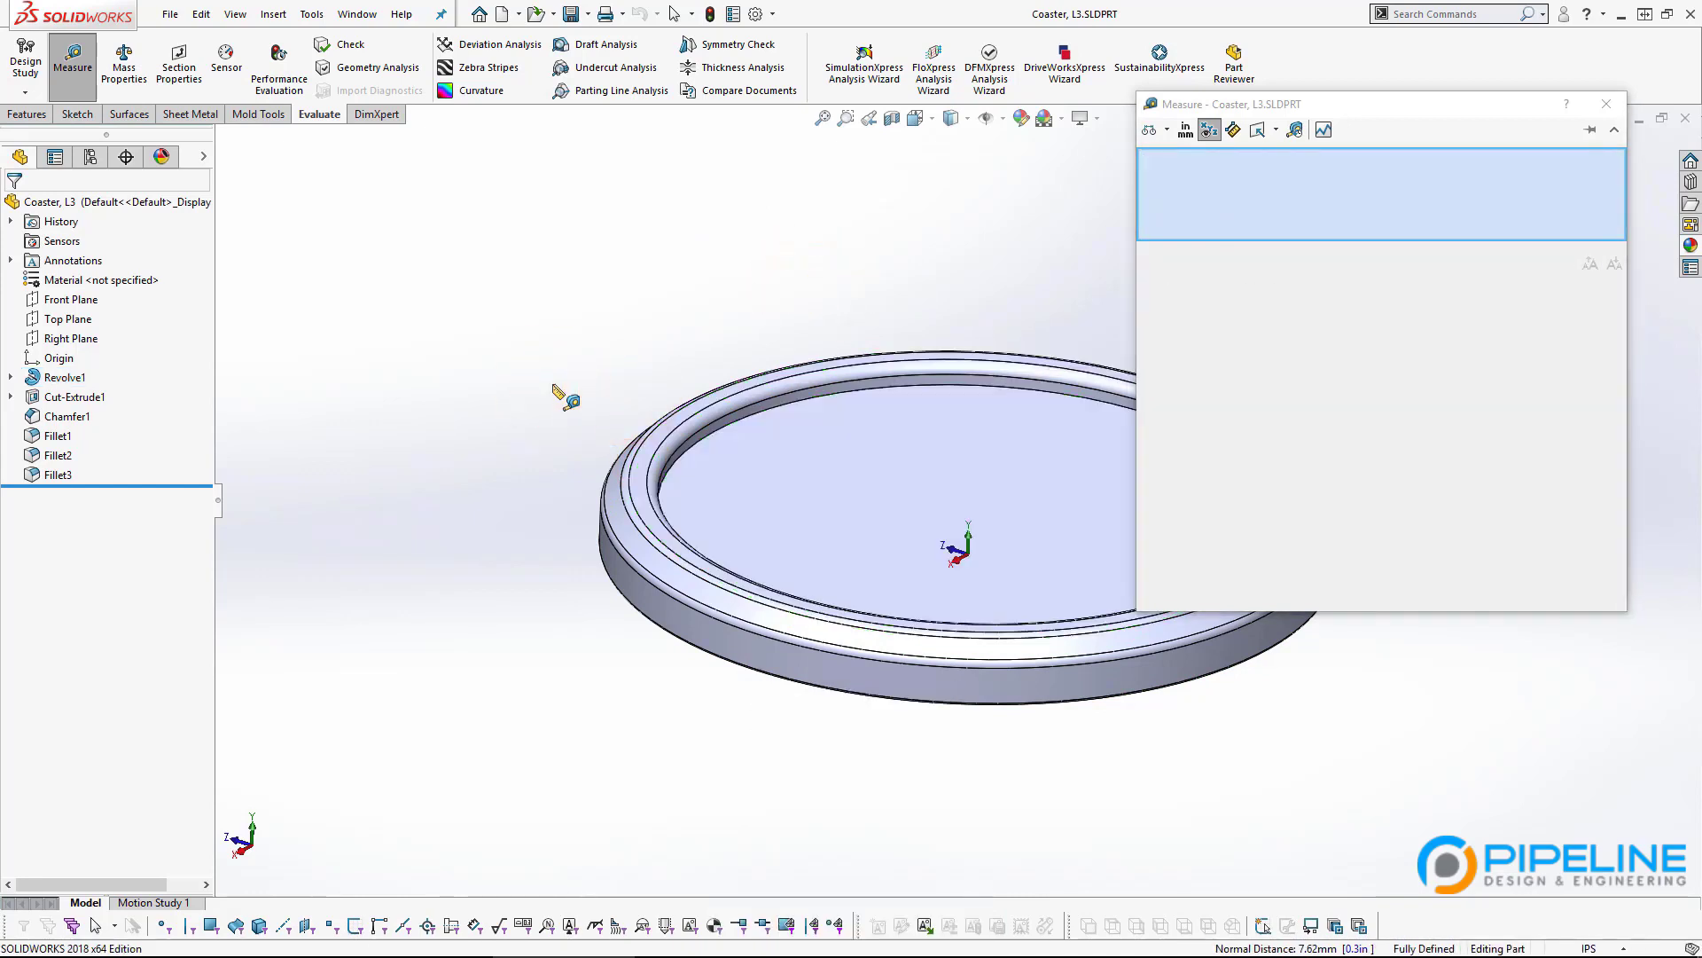
key(Escape)
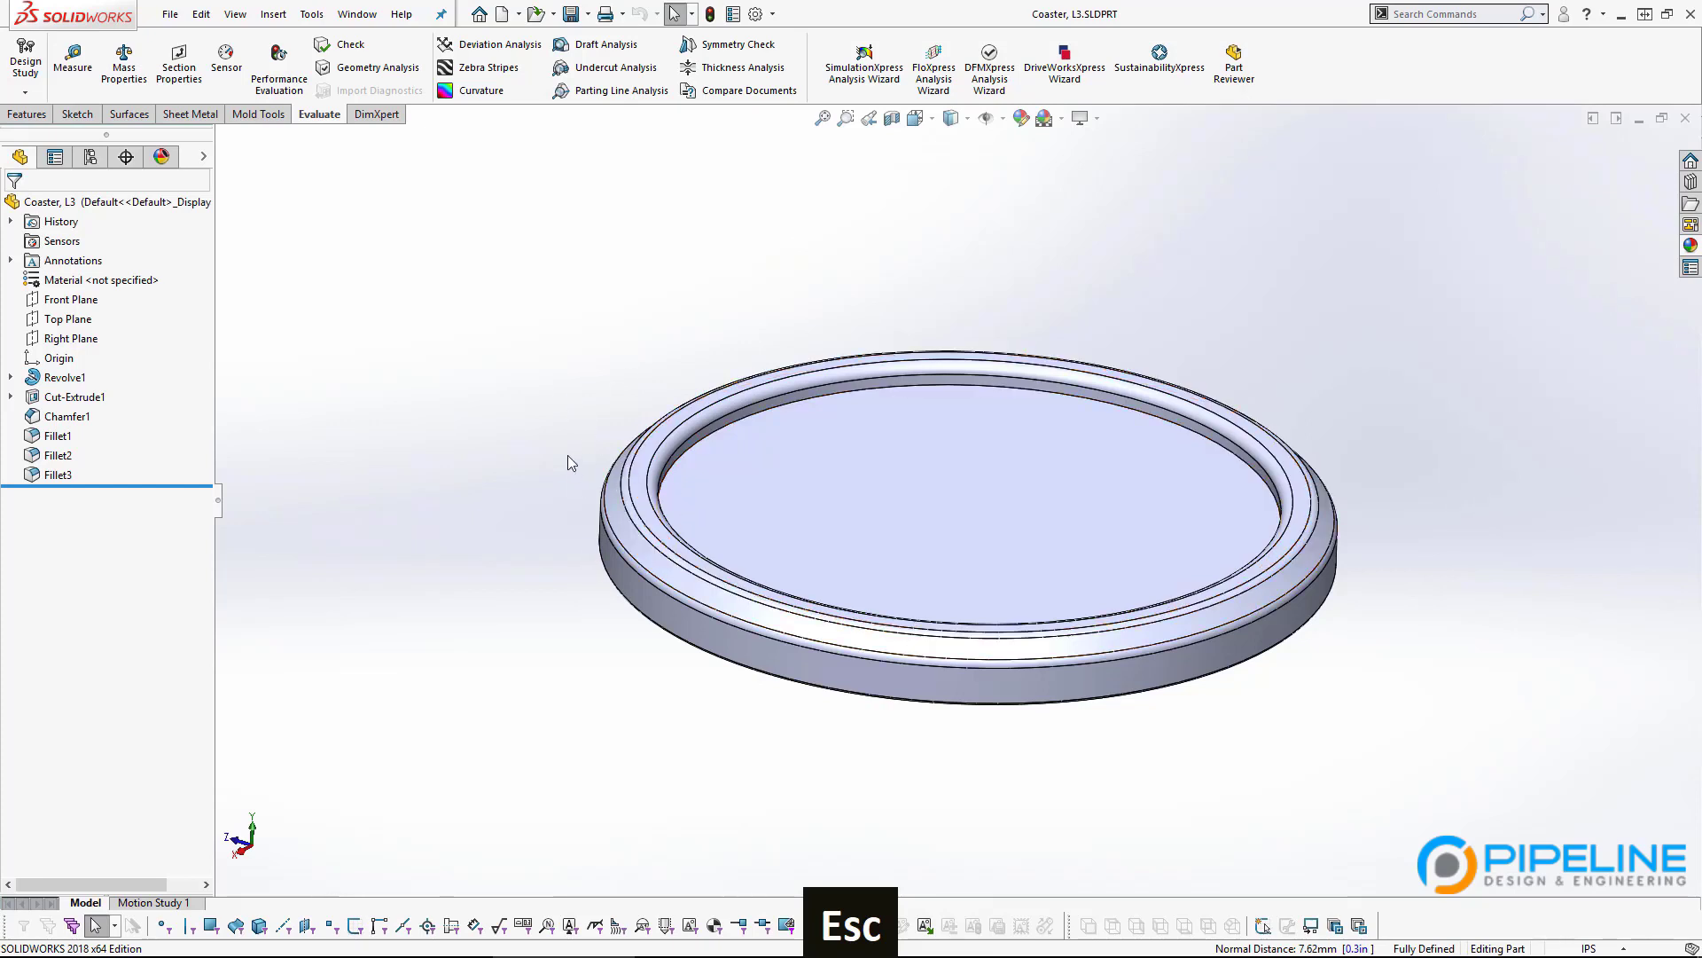
Switch from the coaster part to the coaster holder part.
click(543, 462)
key(ctrl+Tab)
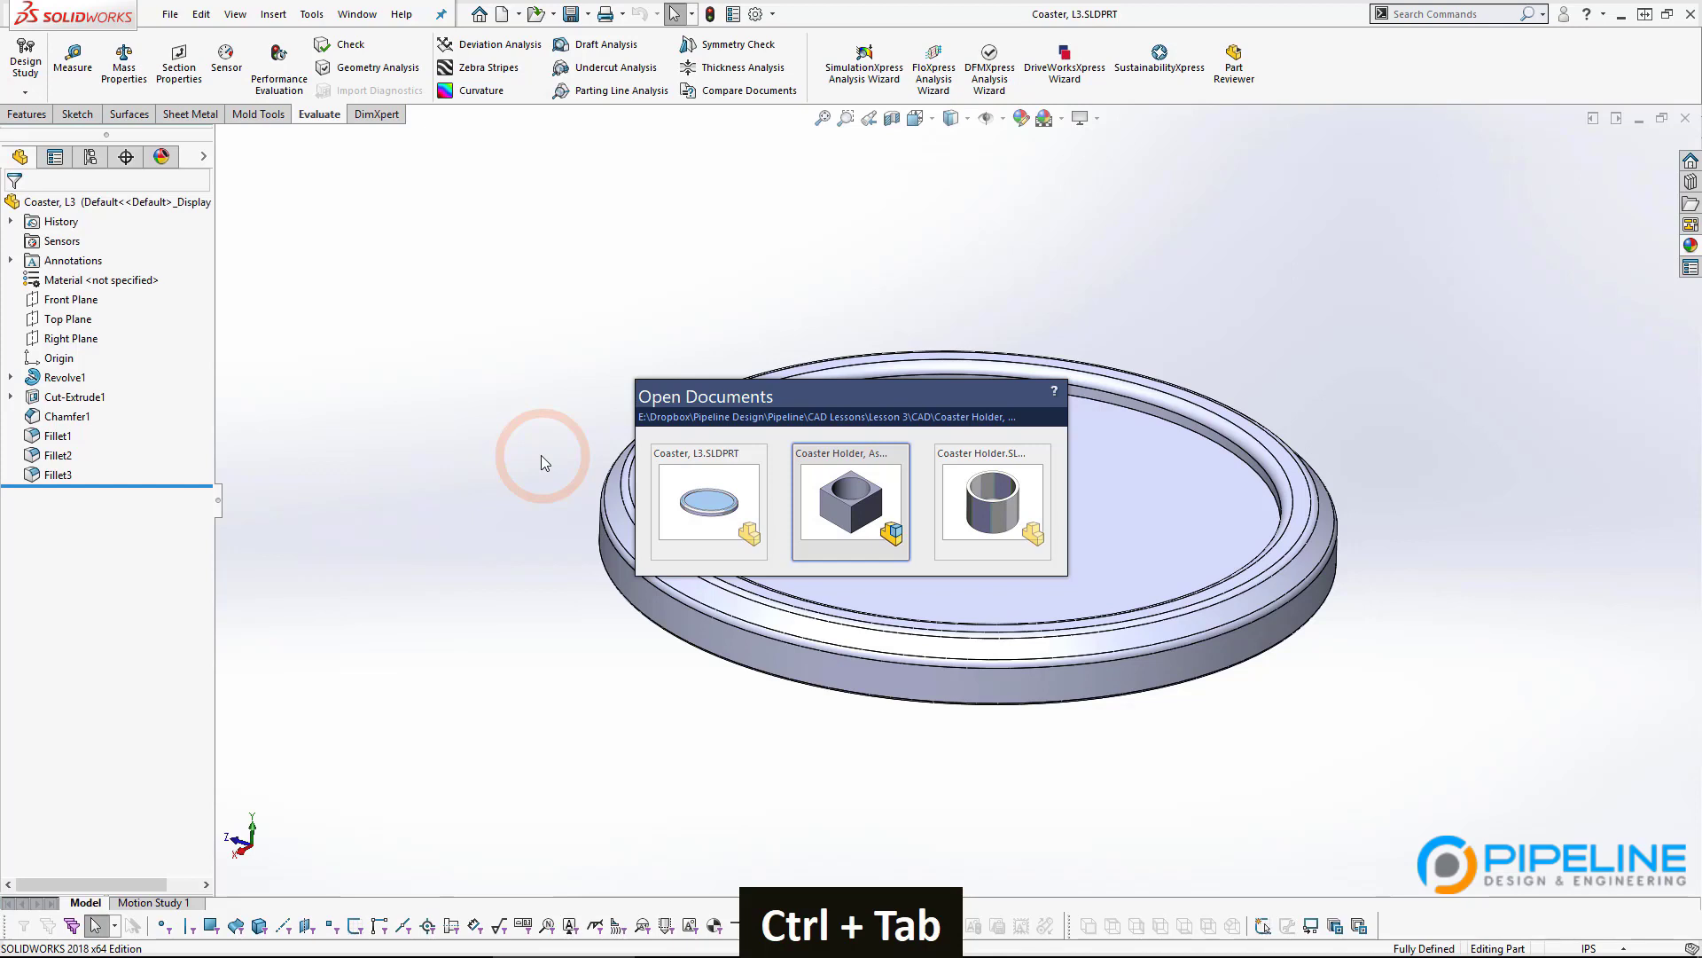
key(ctrl+Tab)
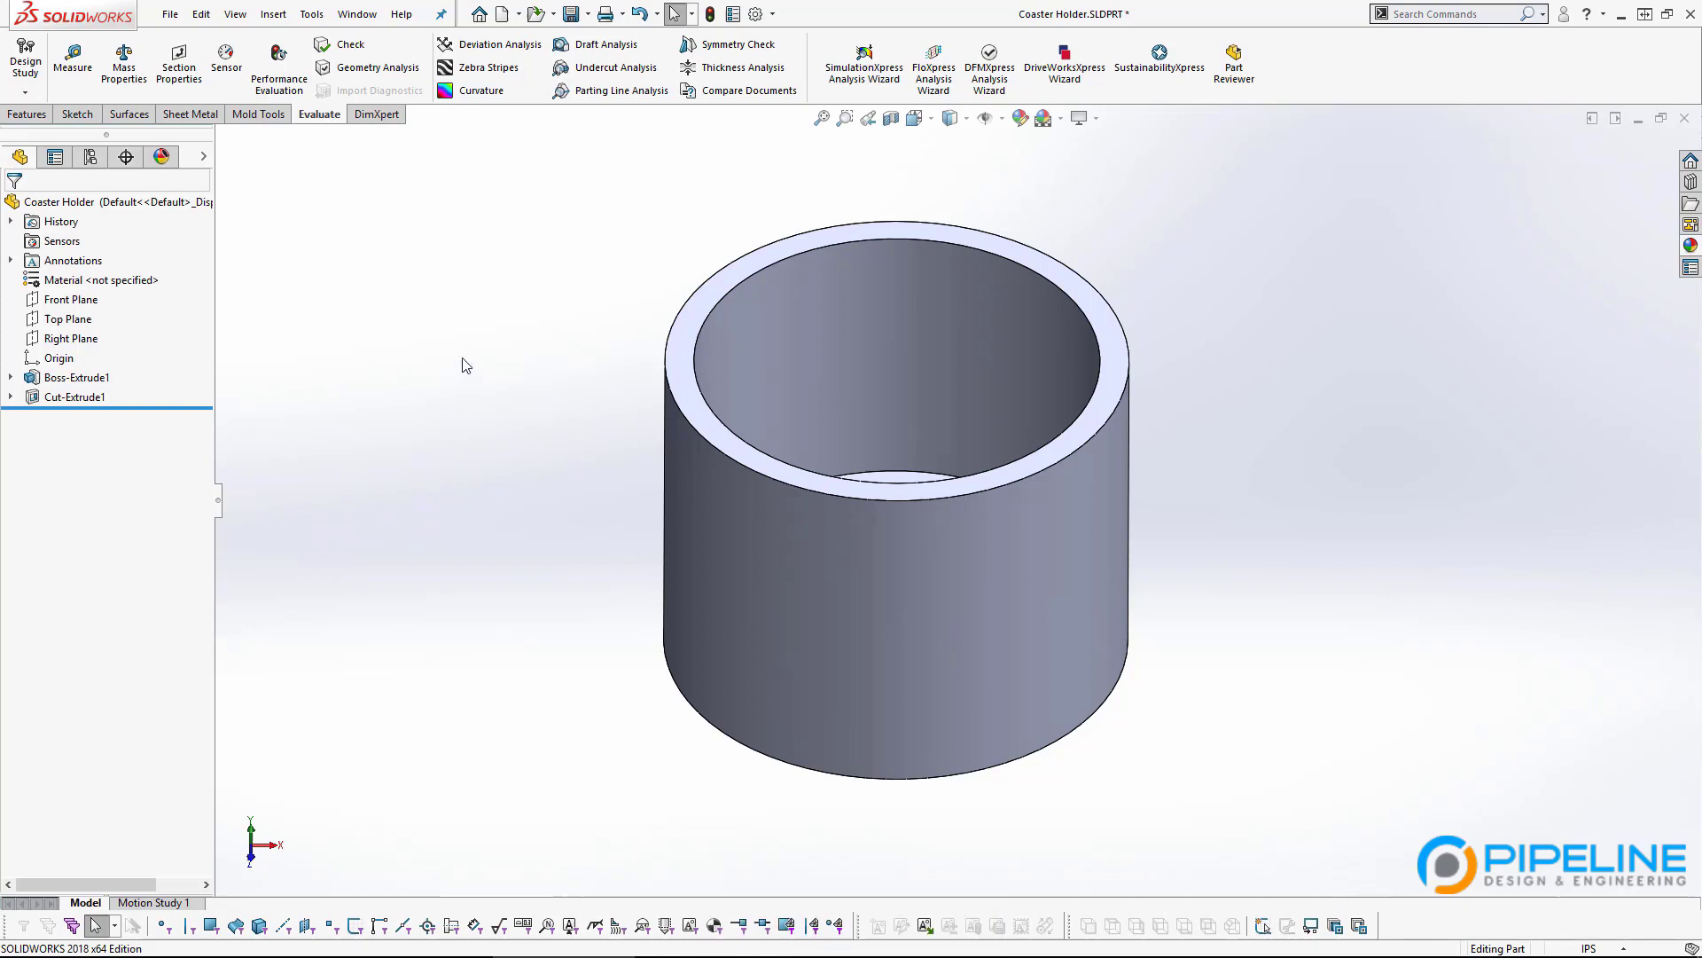
Set the depth of the holder's round base extrusion to .3*4+.5 in and accept the edited feature.
click(93, 383)
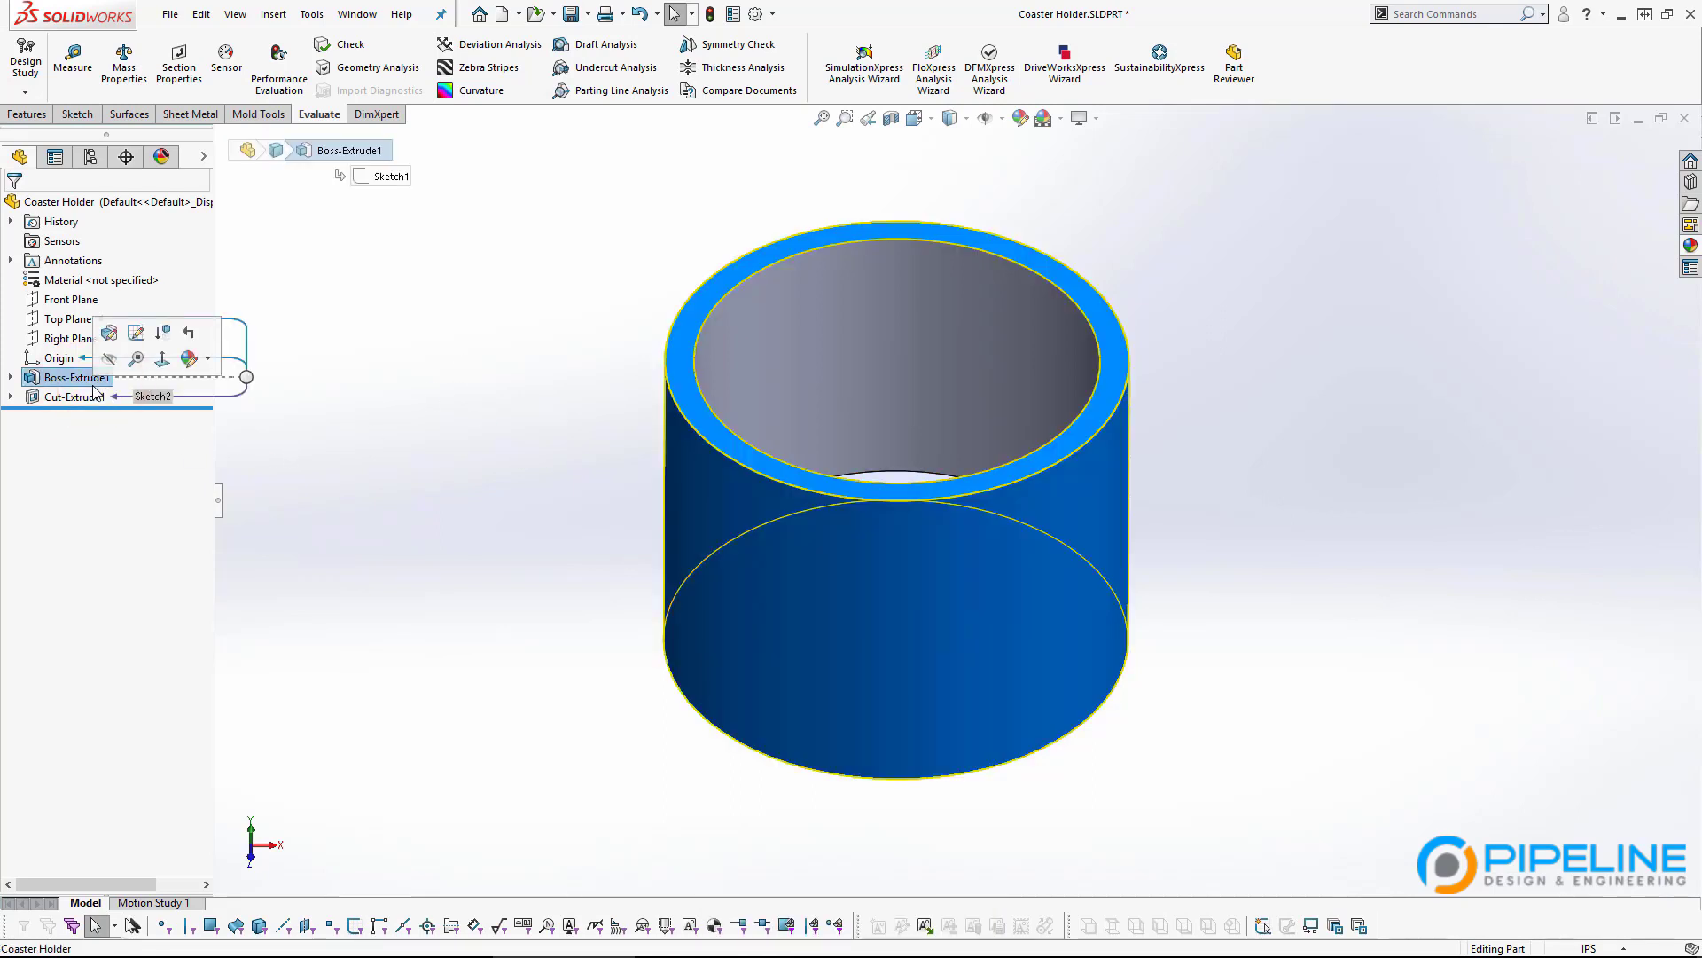
click(107, 335)
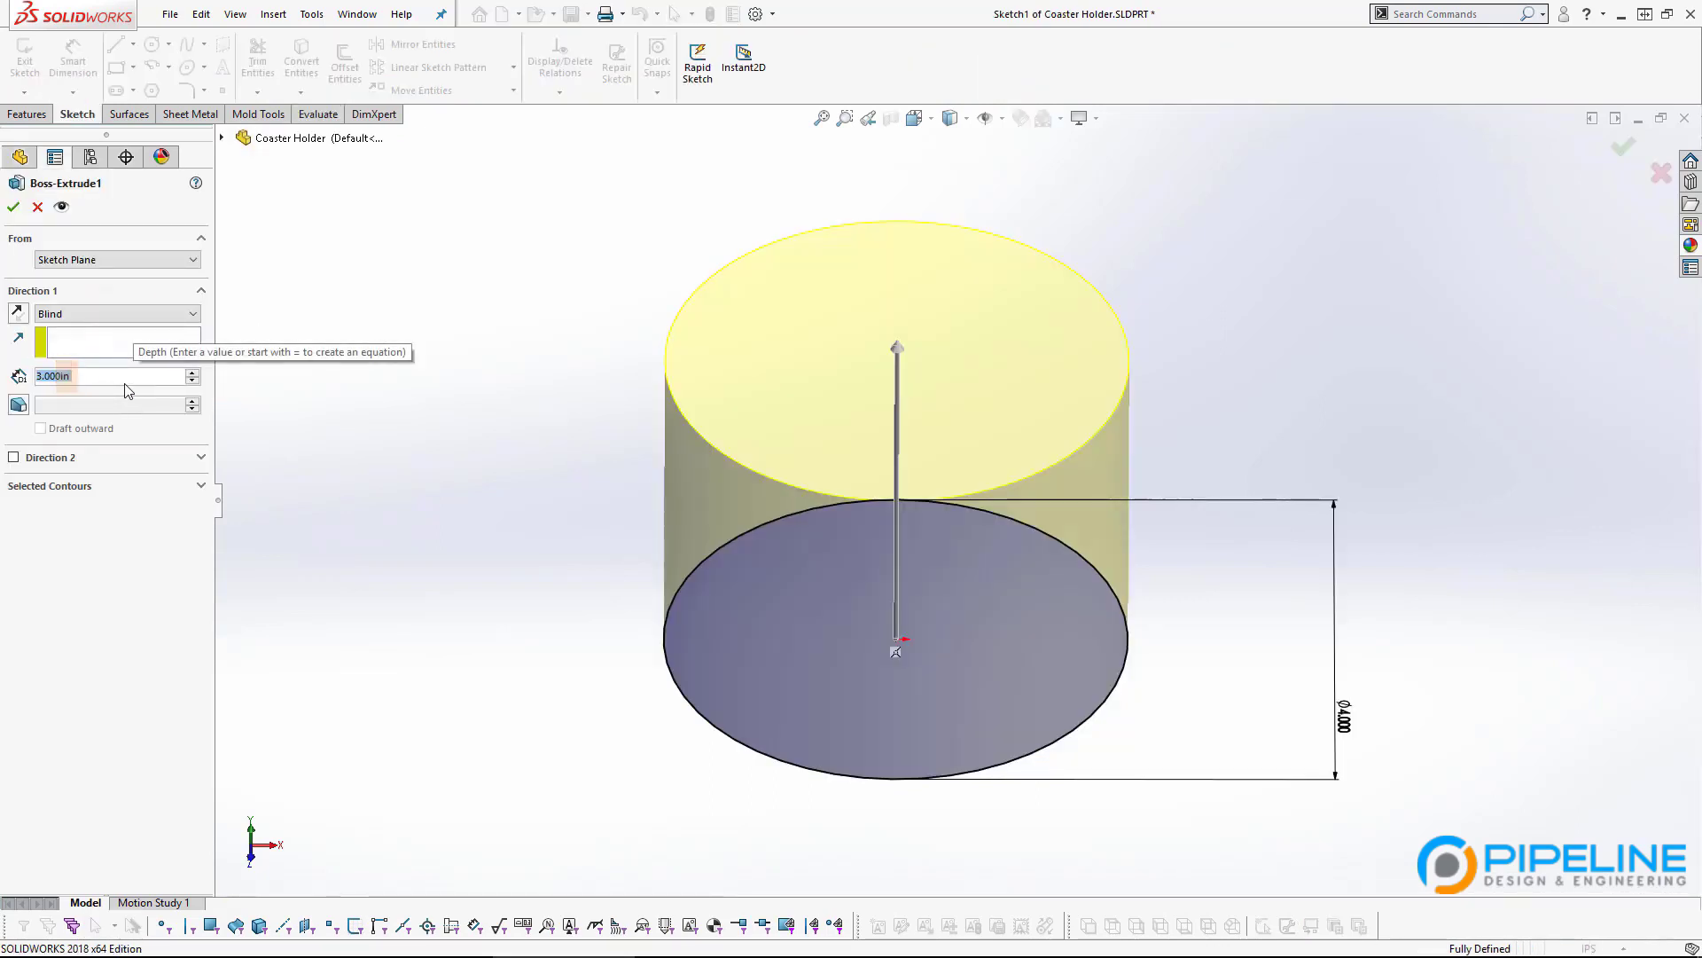
text(.)
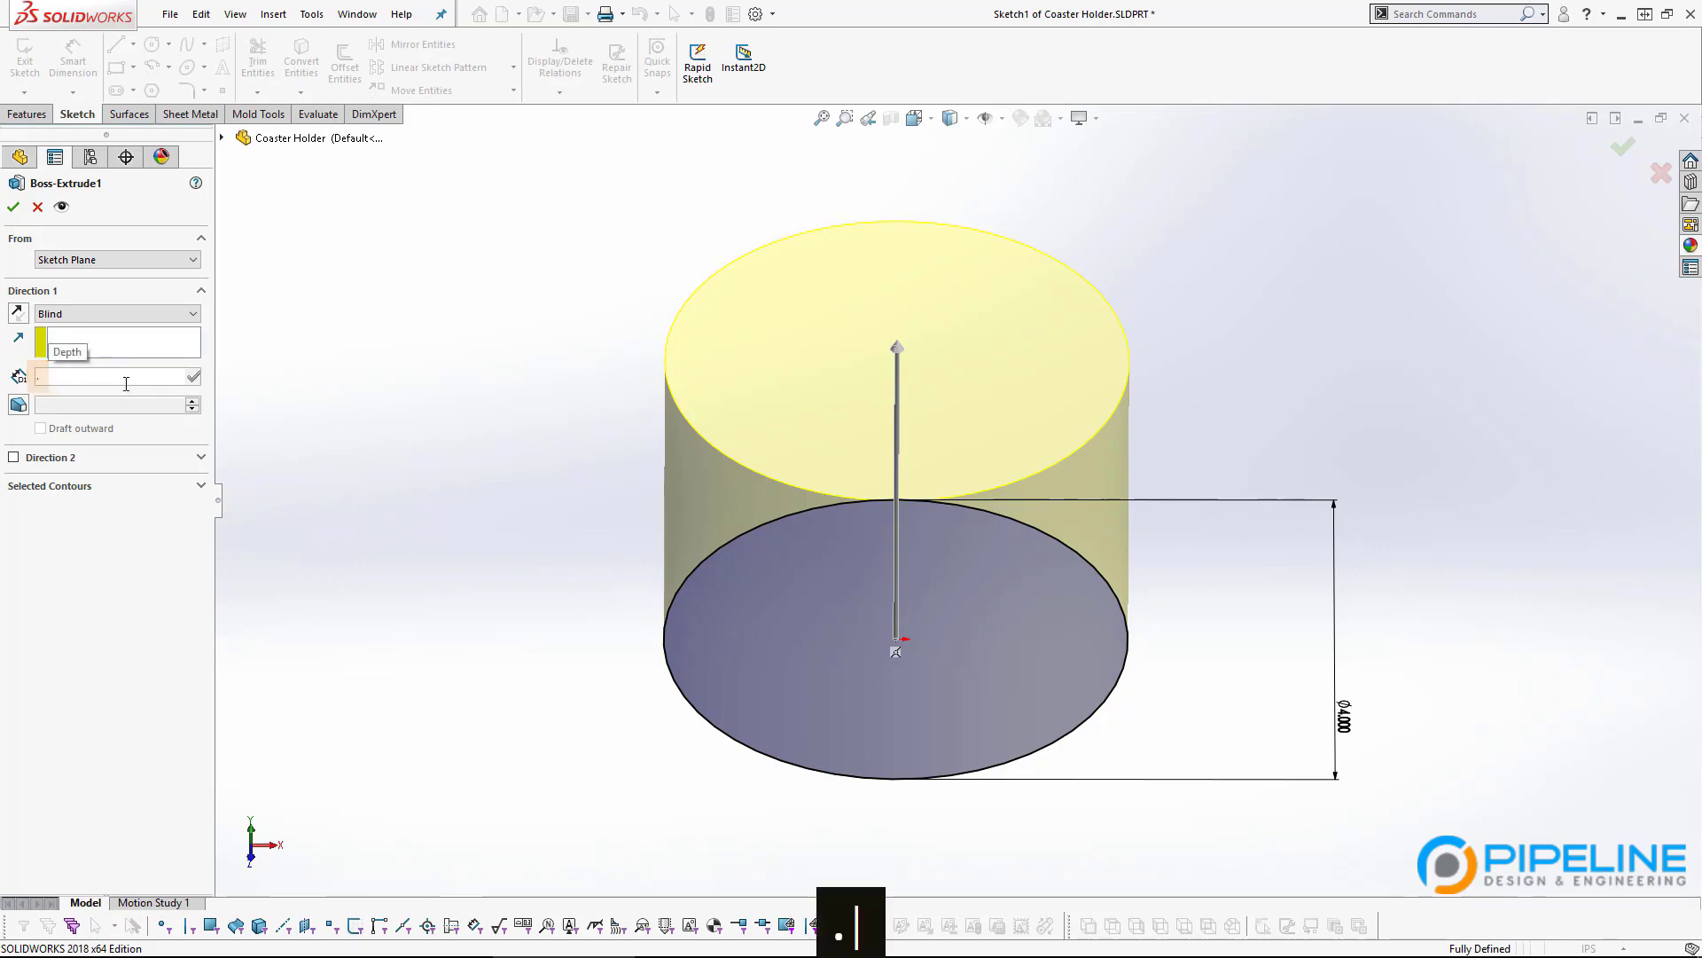
text(3)
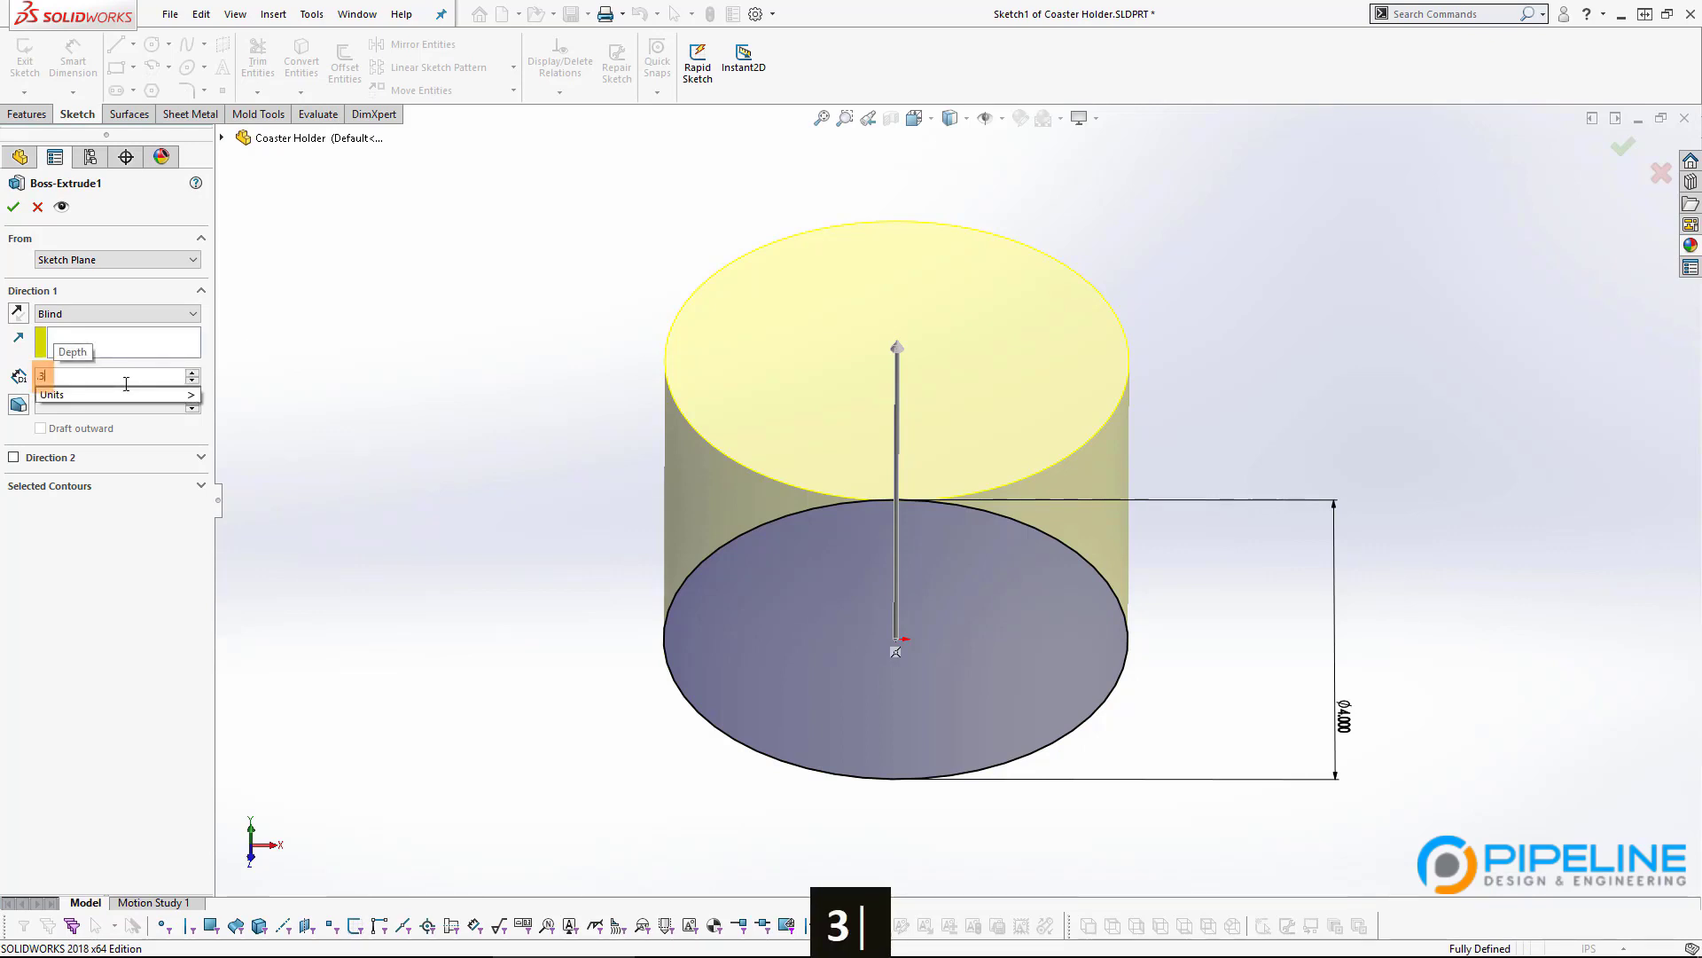
text(*)
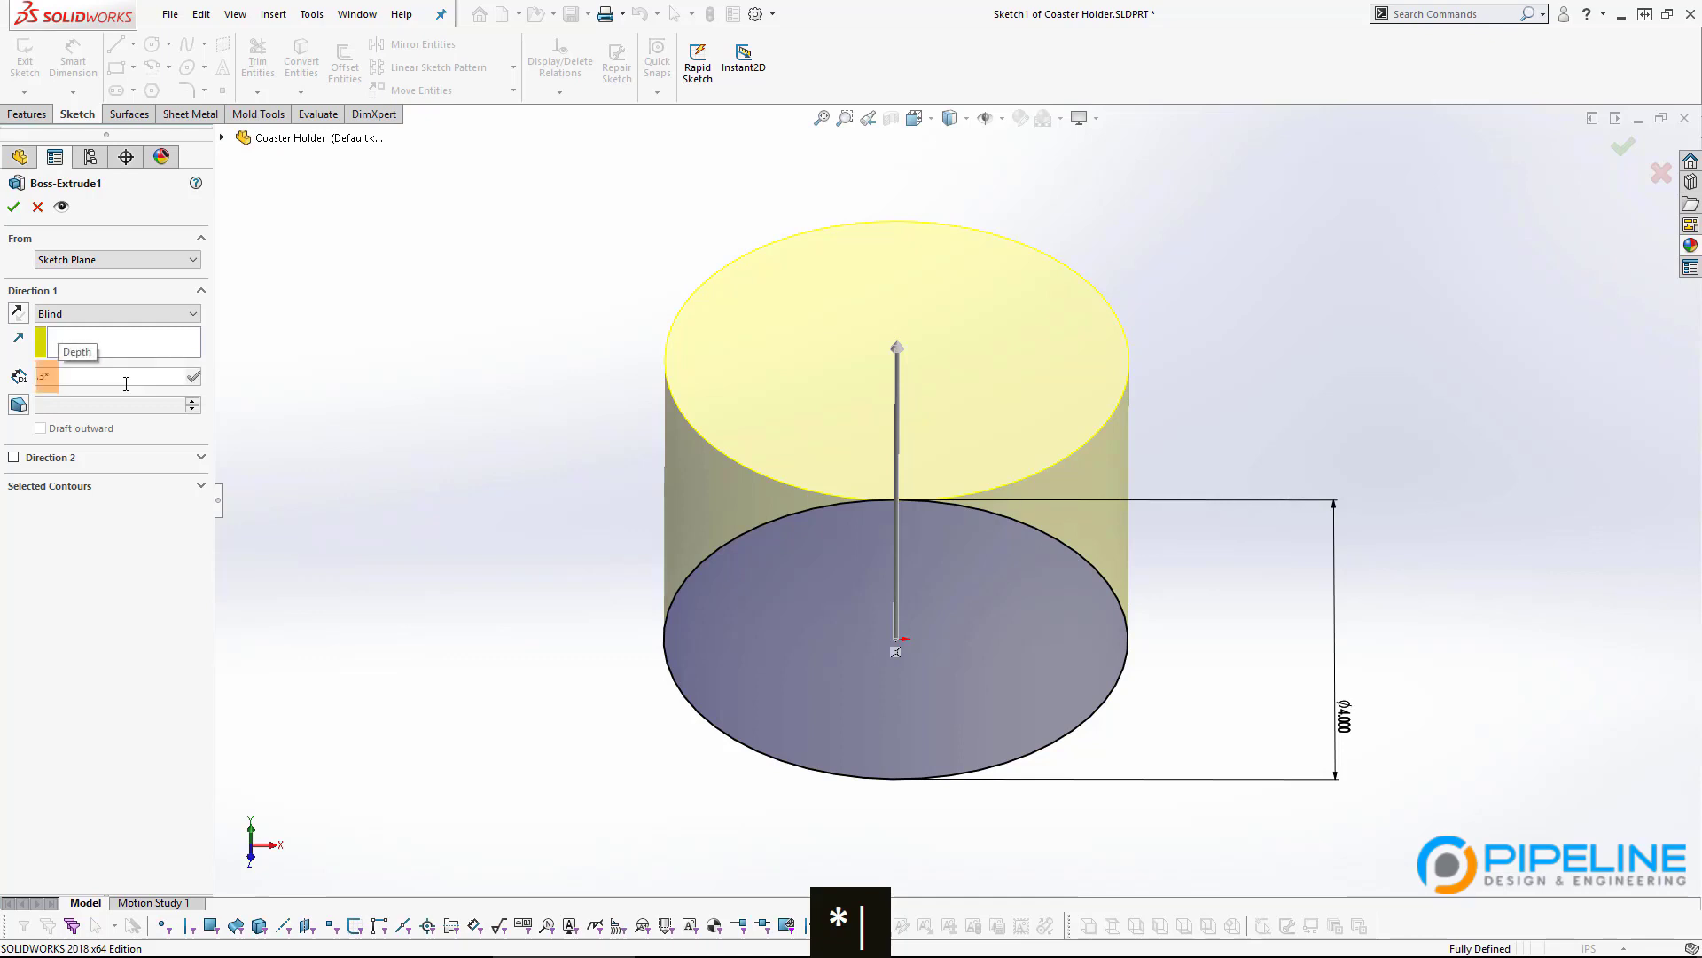
text(4)
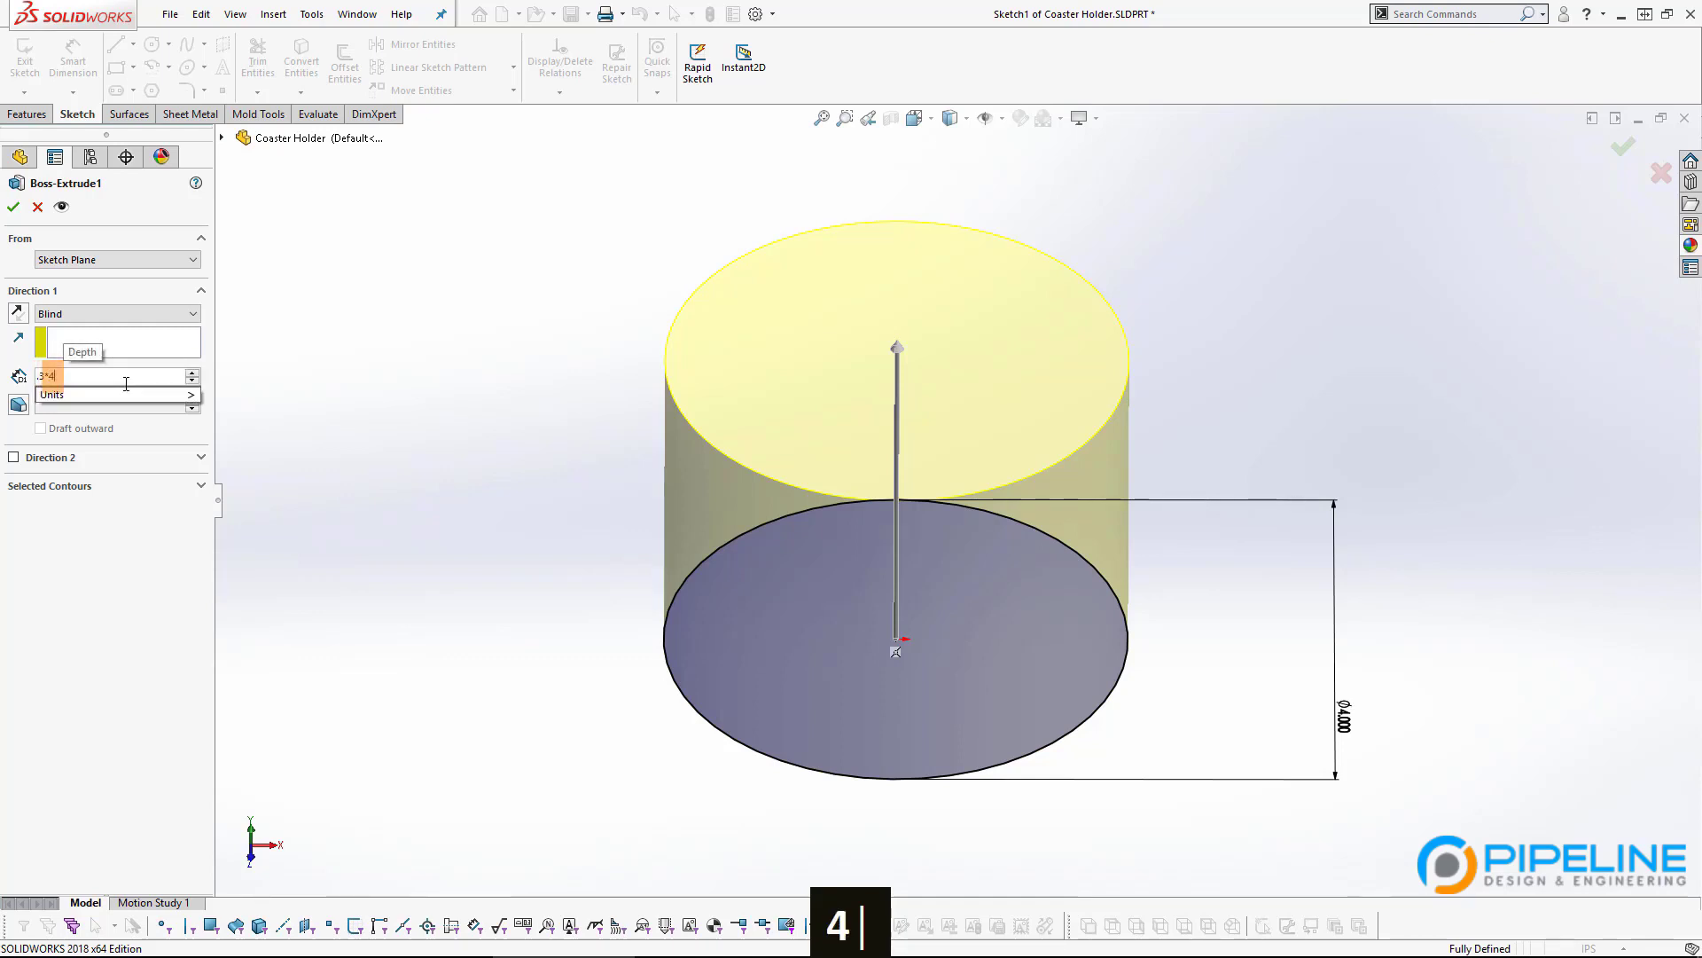
text(+)
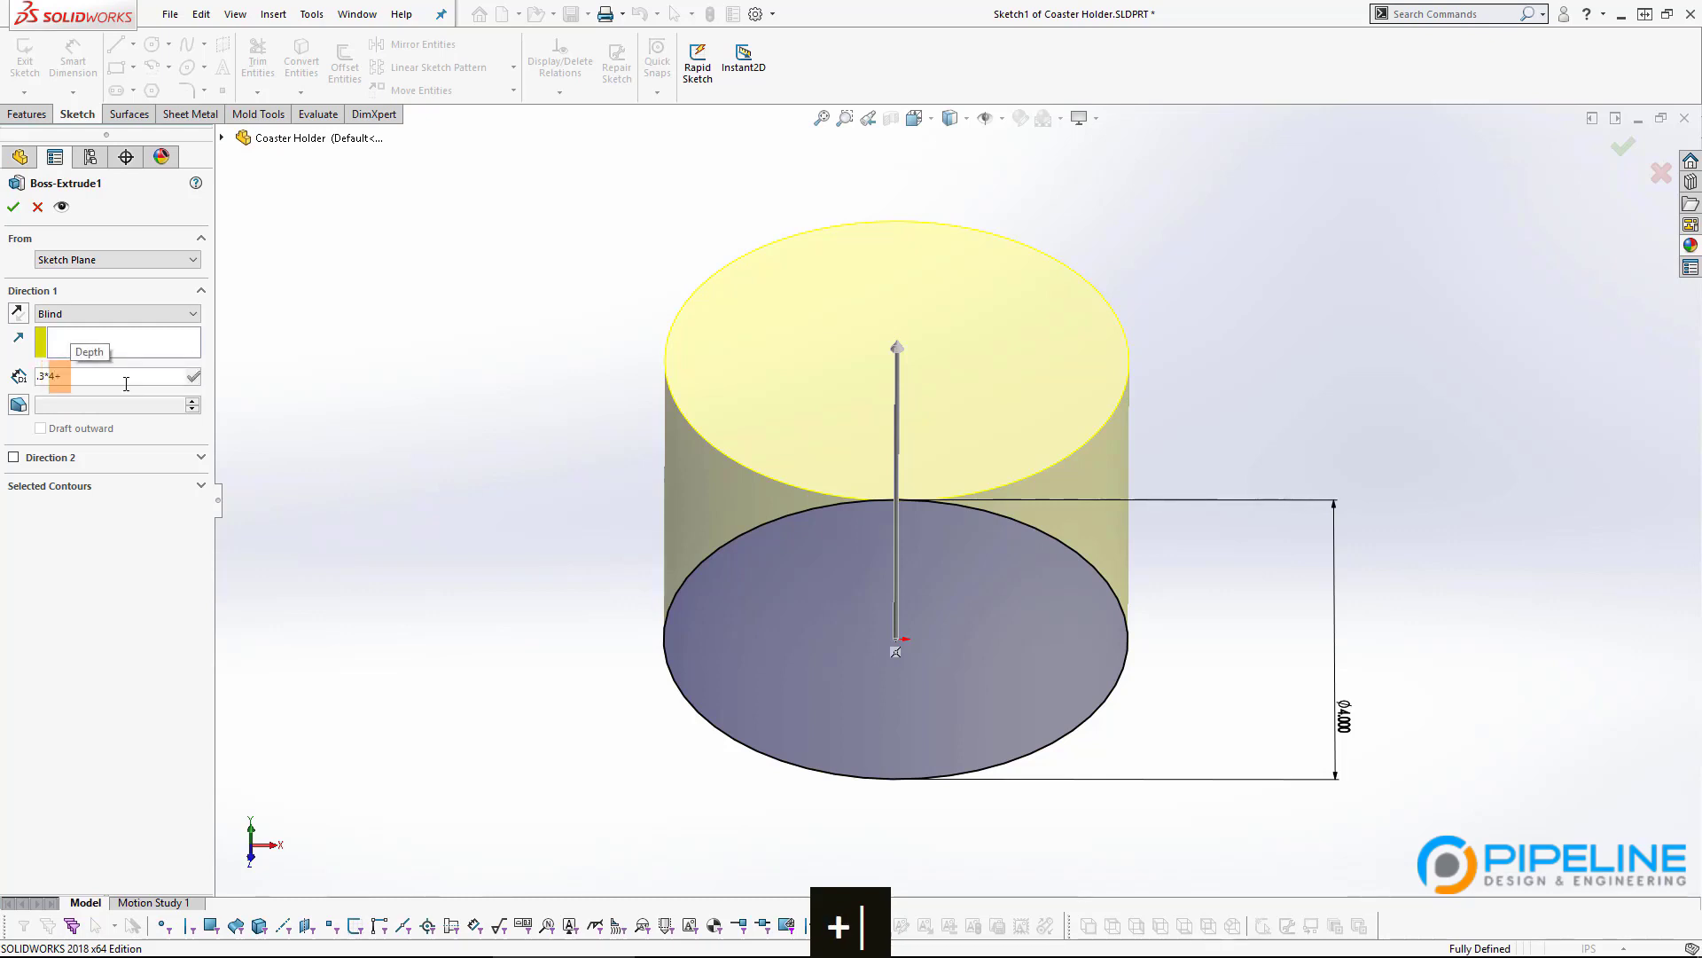
text(.5)
key(Return)
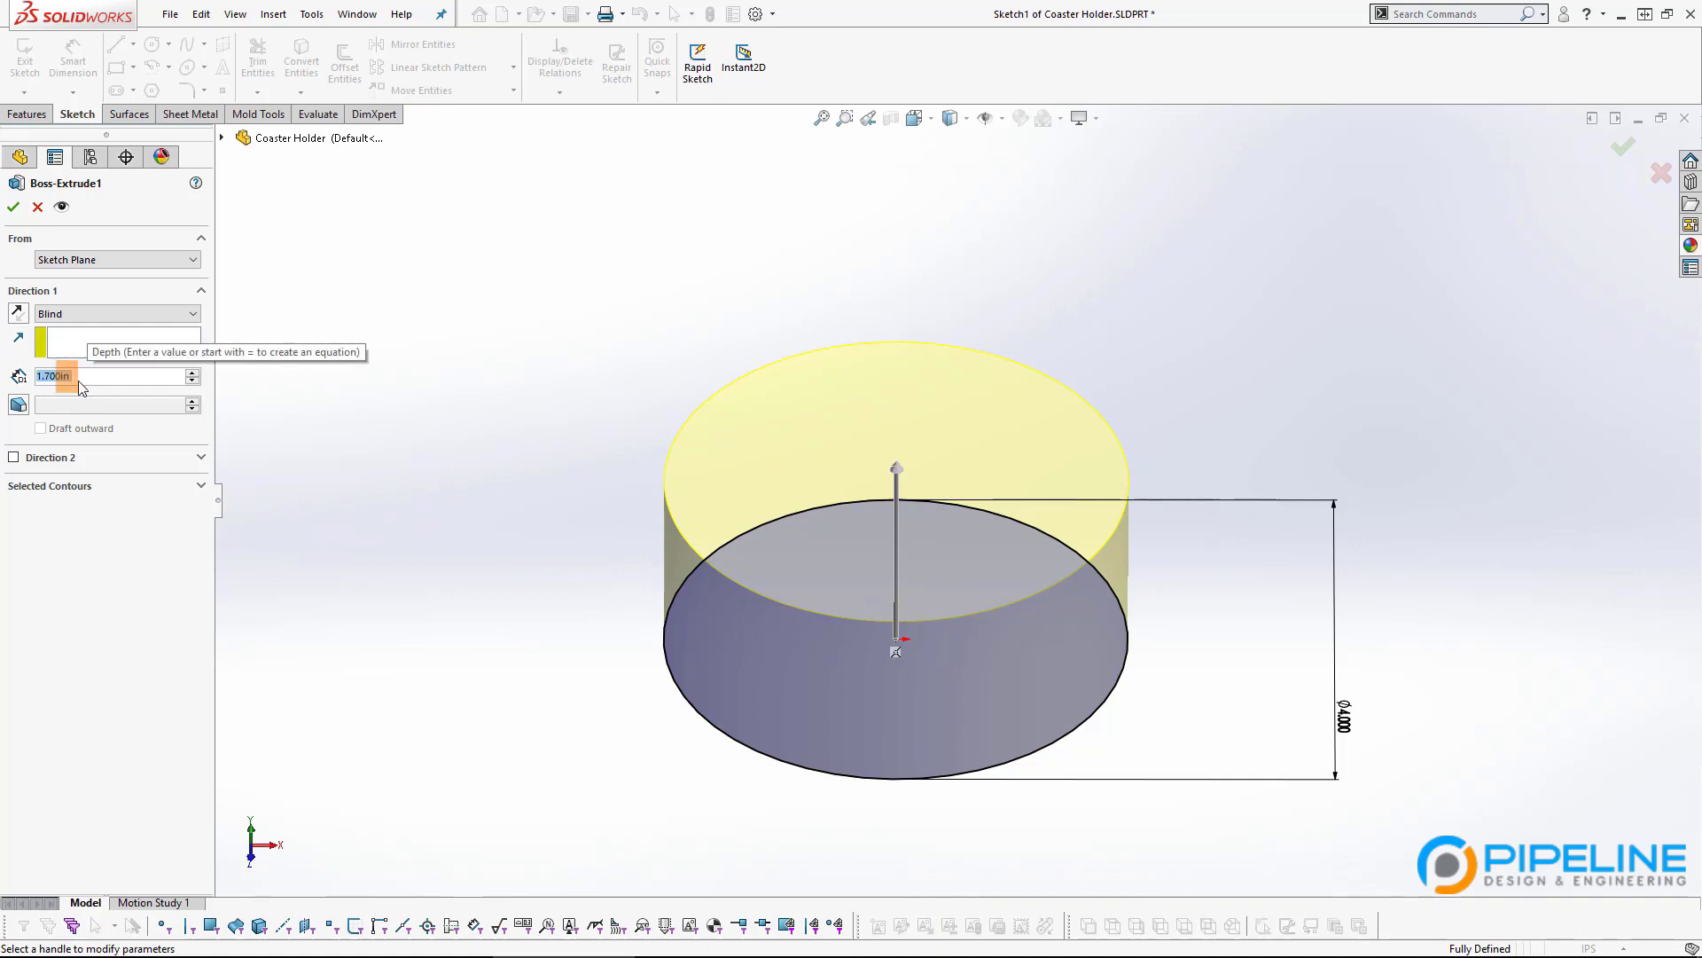
click(11, 209)
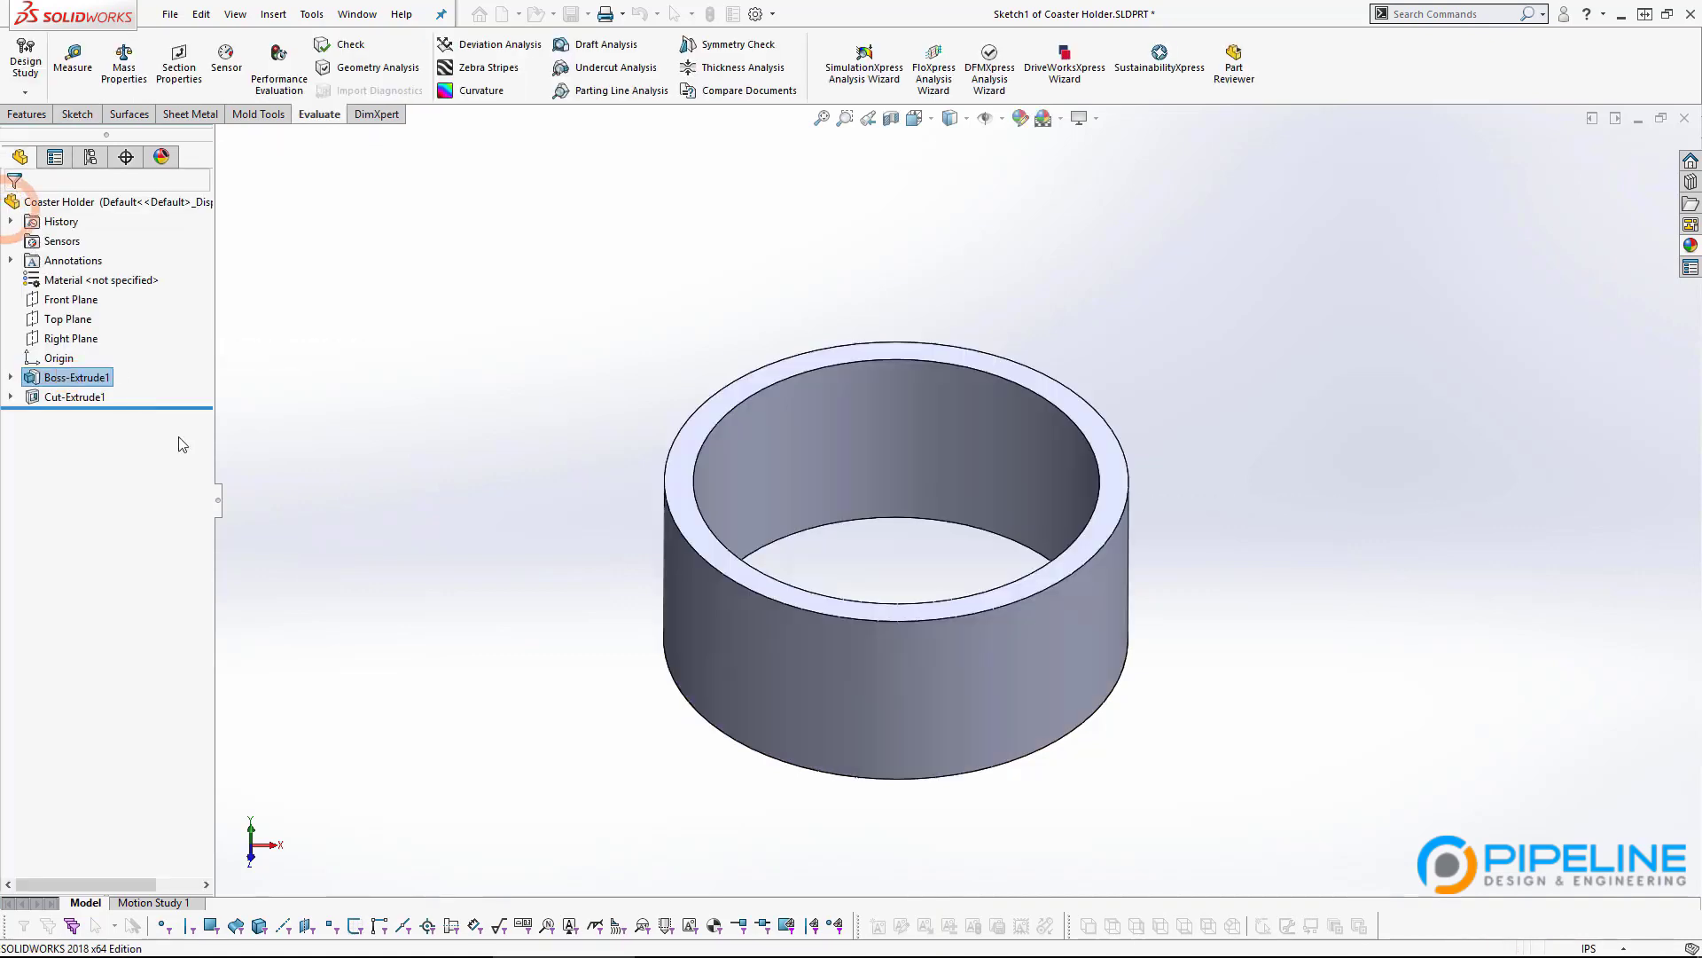
click(578, 478)
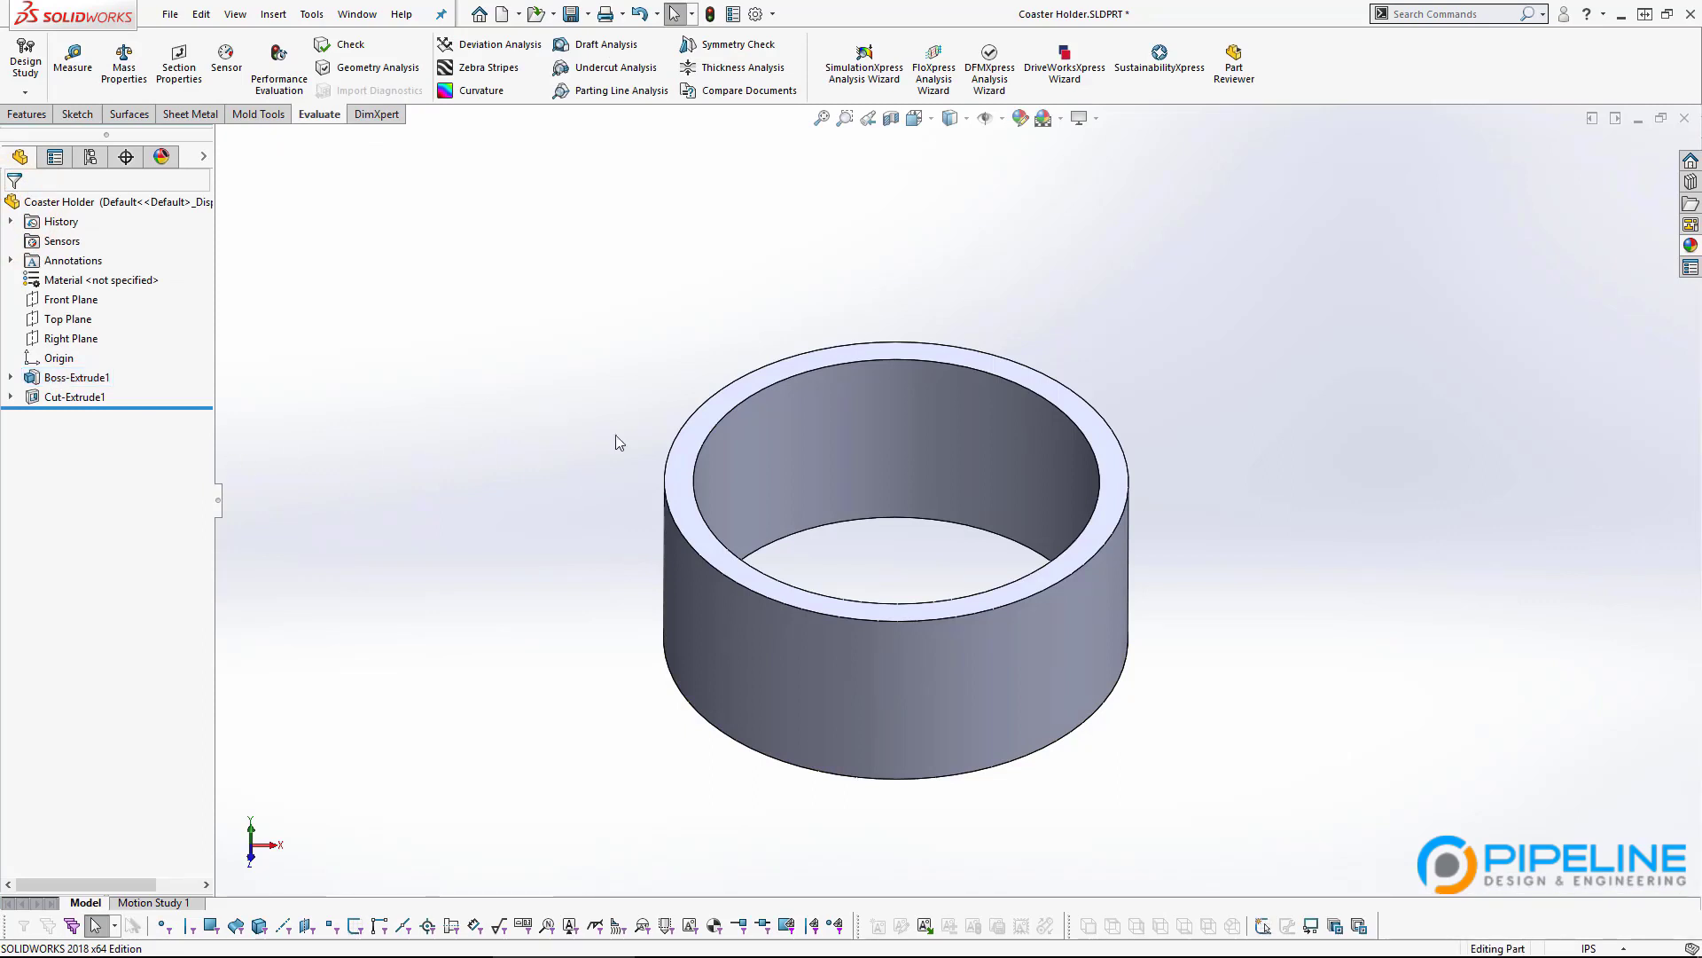
Switch to the coaster holder assembly, rebuild it with the changed holder and dismiss the error report.
key(ctrl+Tab)
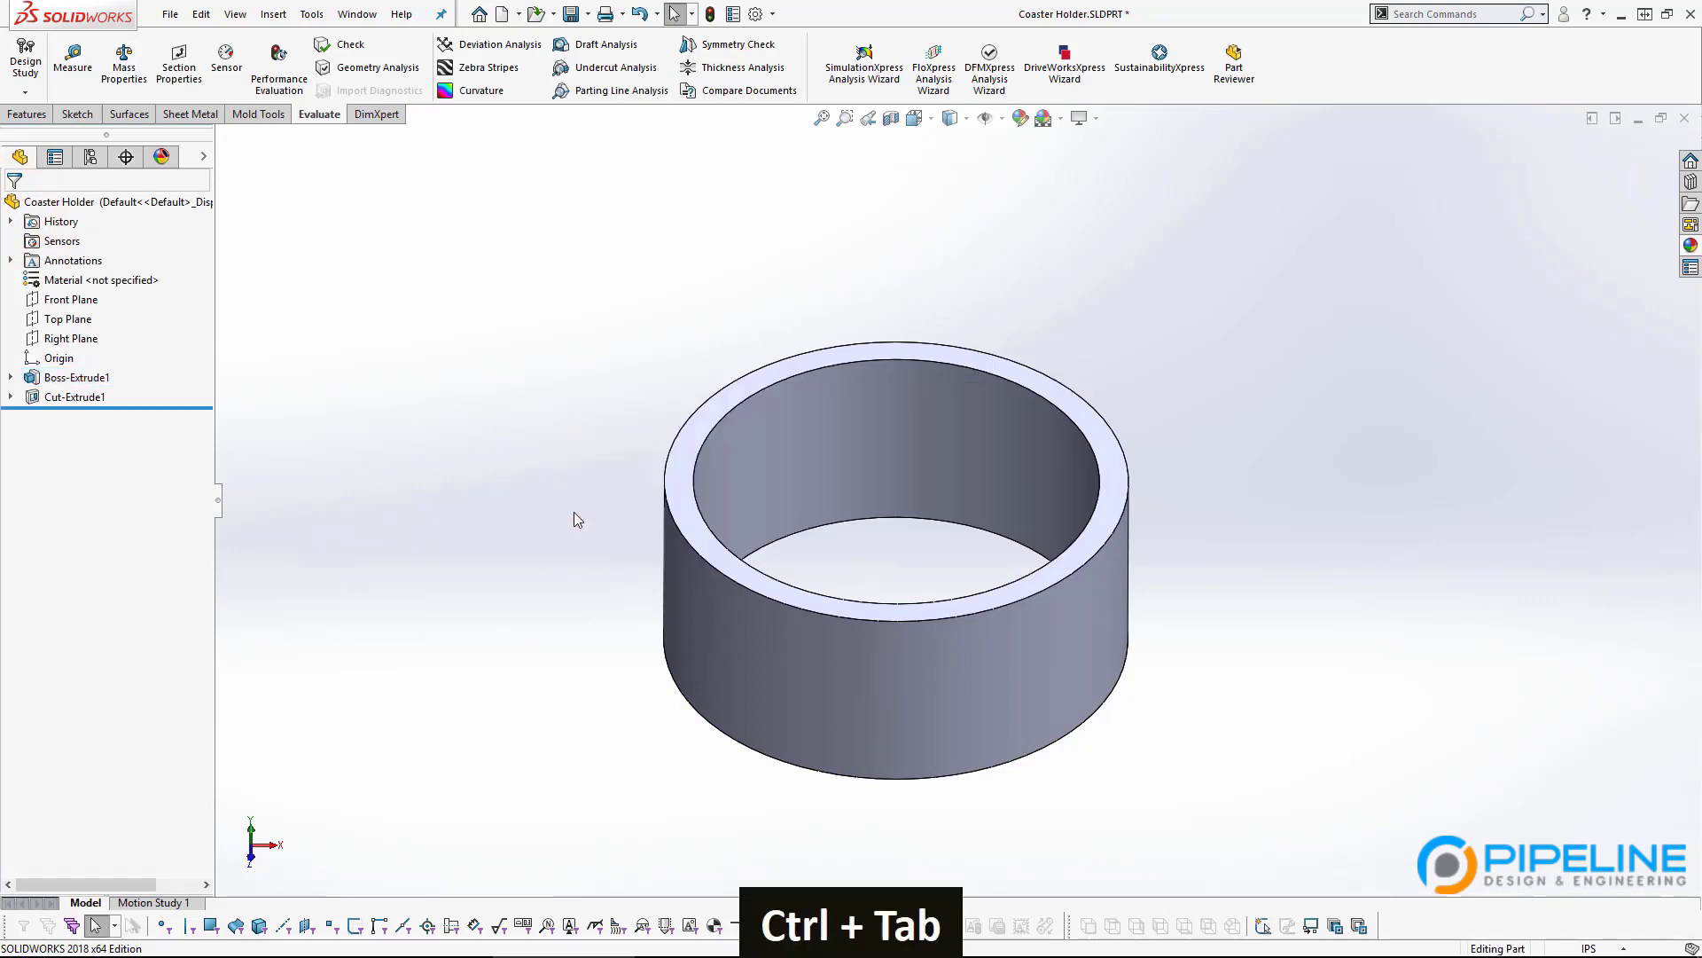
key(ctrl+Tab)
key(ctrl+Tab)
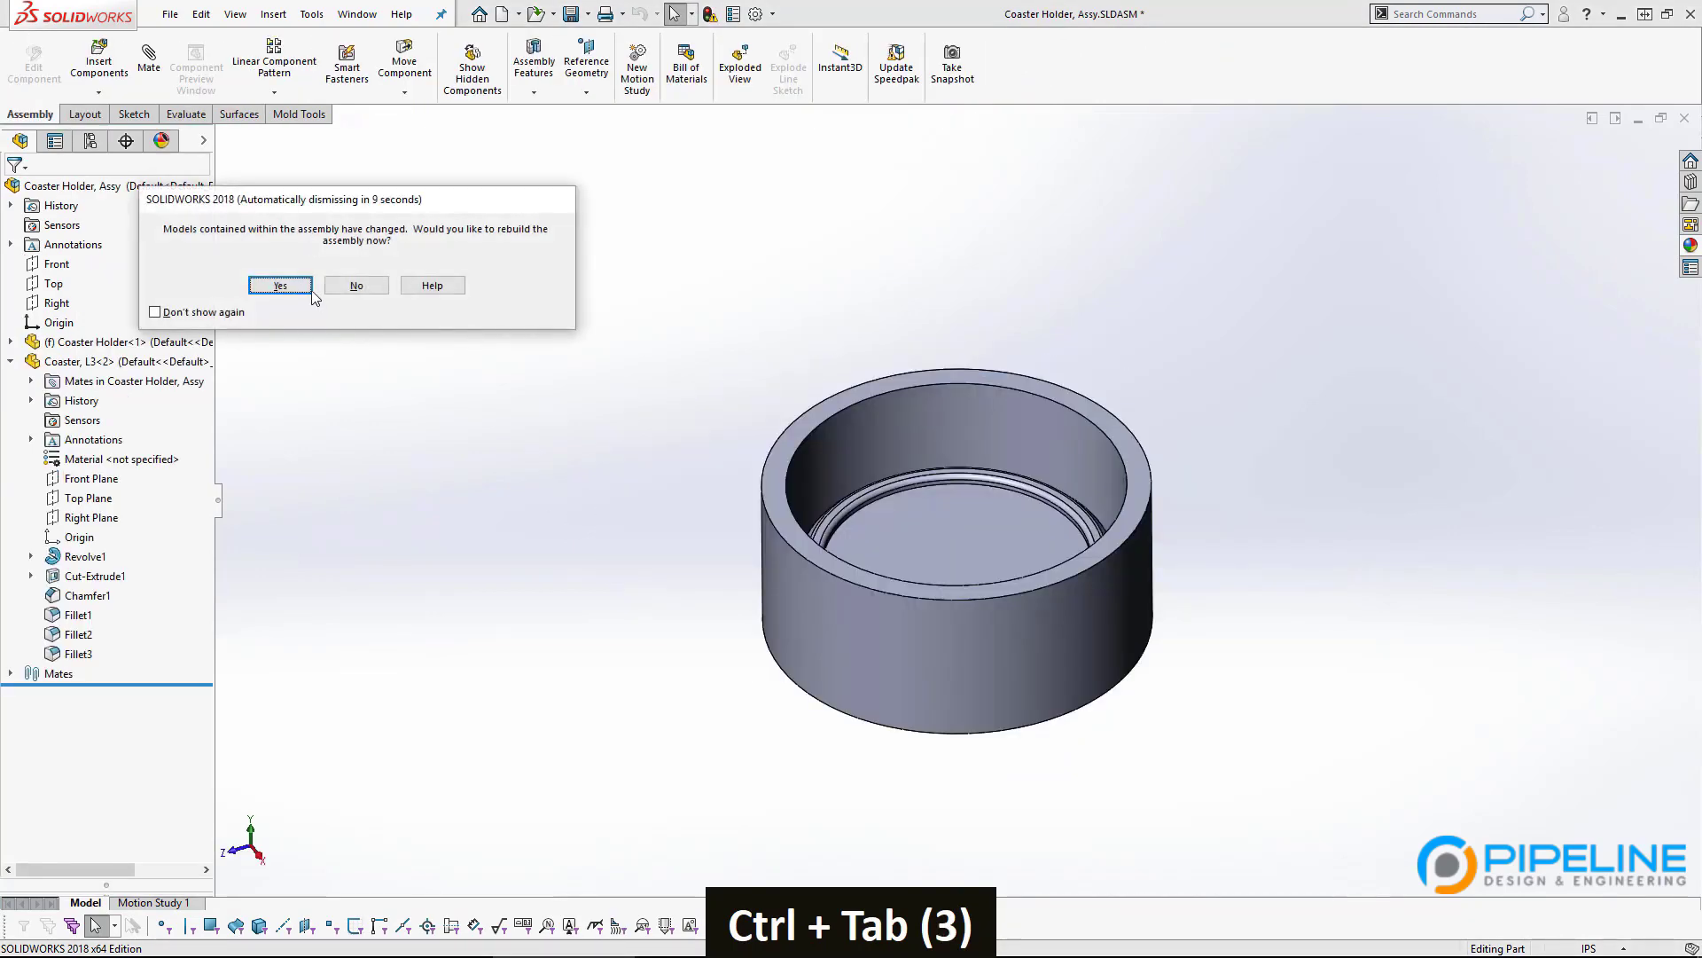
click(280, 286)
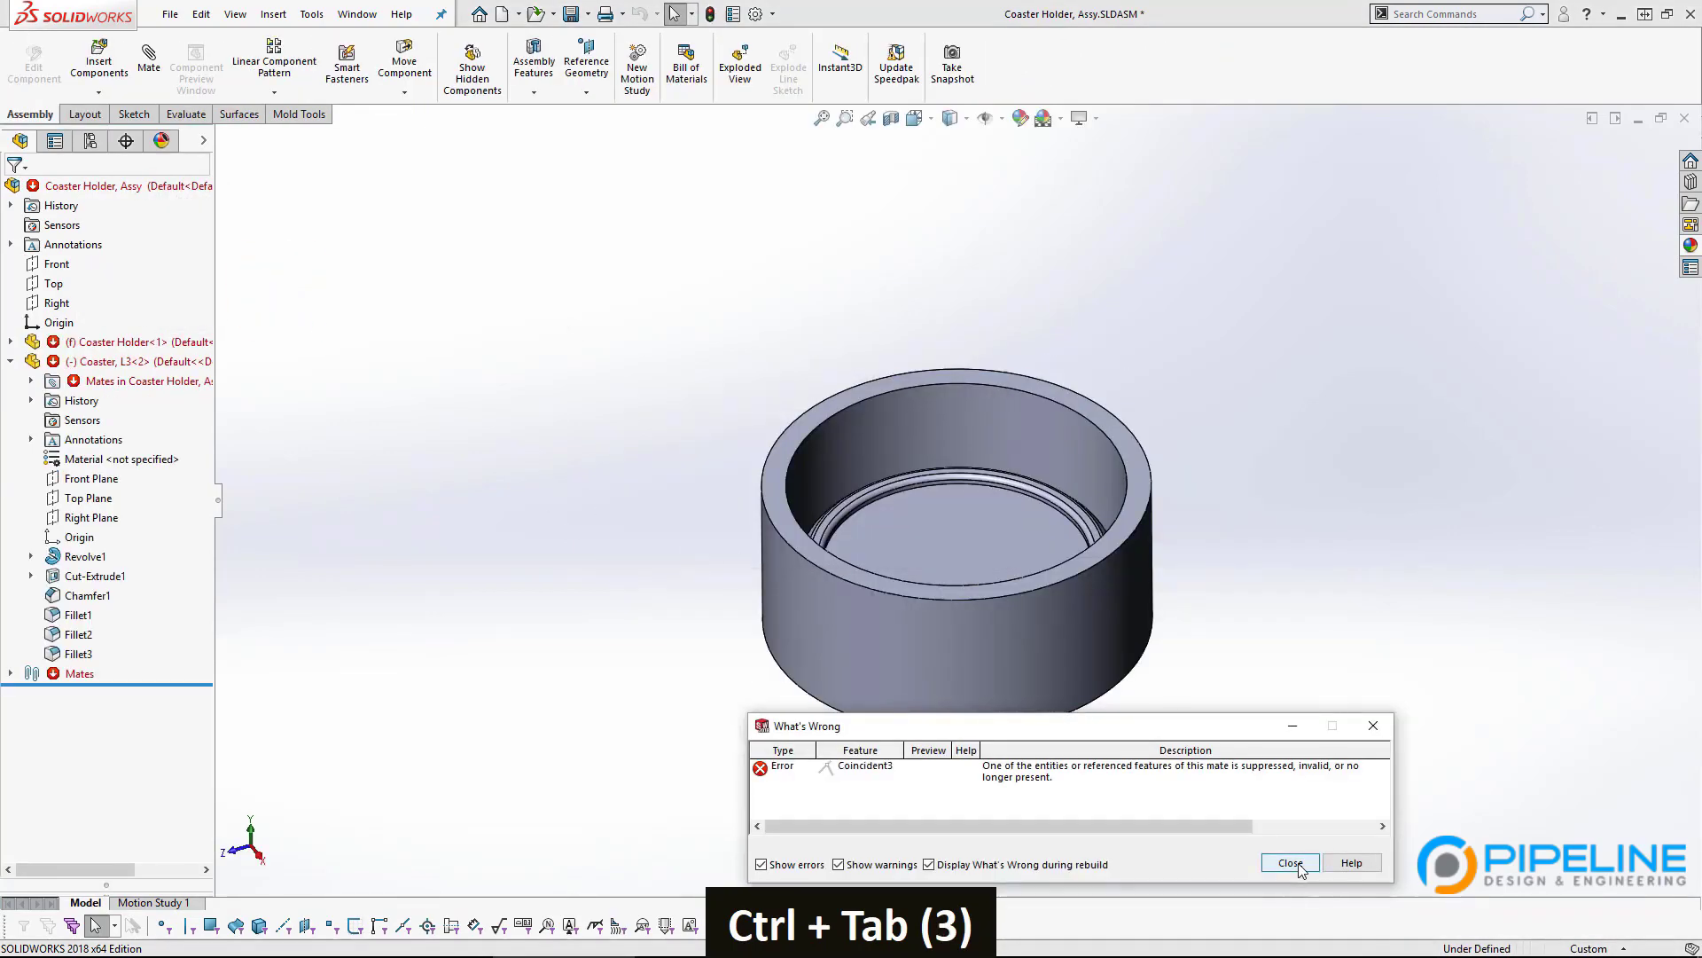
click(1291, 863)
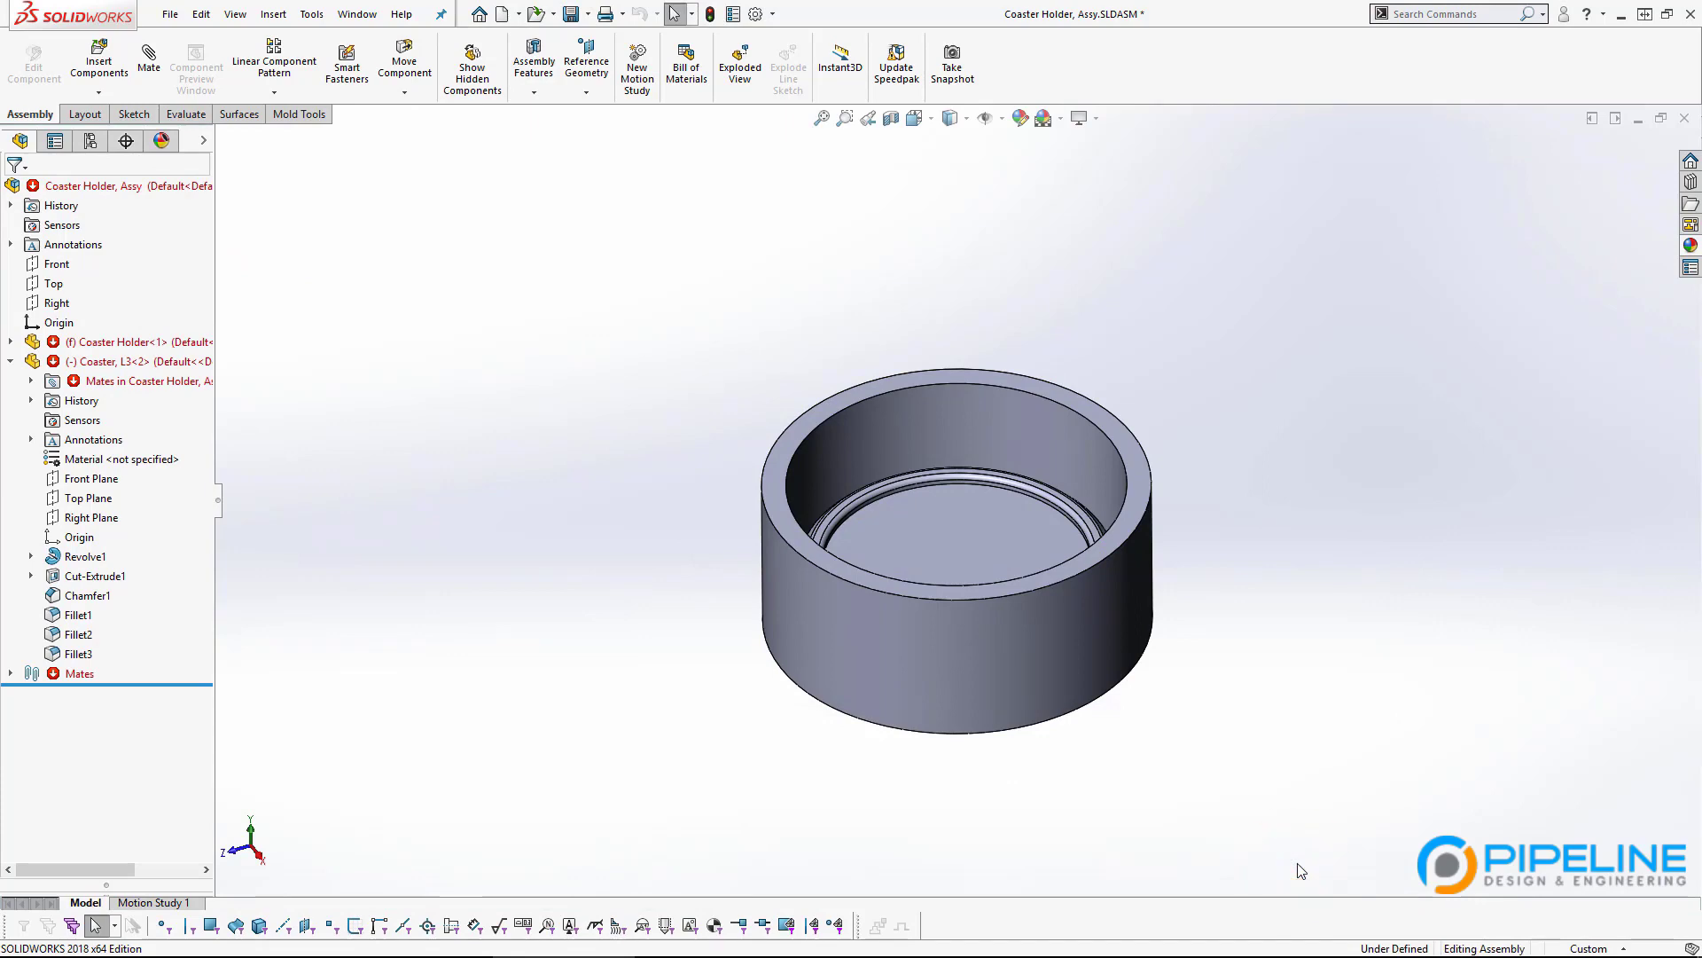
Expand the assembly's mates and examine which faces the failed Coincident3 mate references, including from the underside.
scroll(953, 466, down, 3)
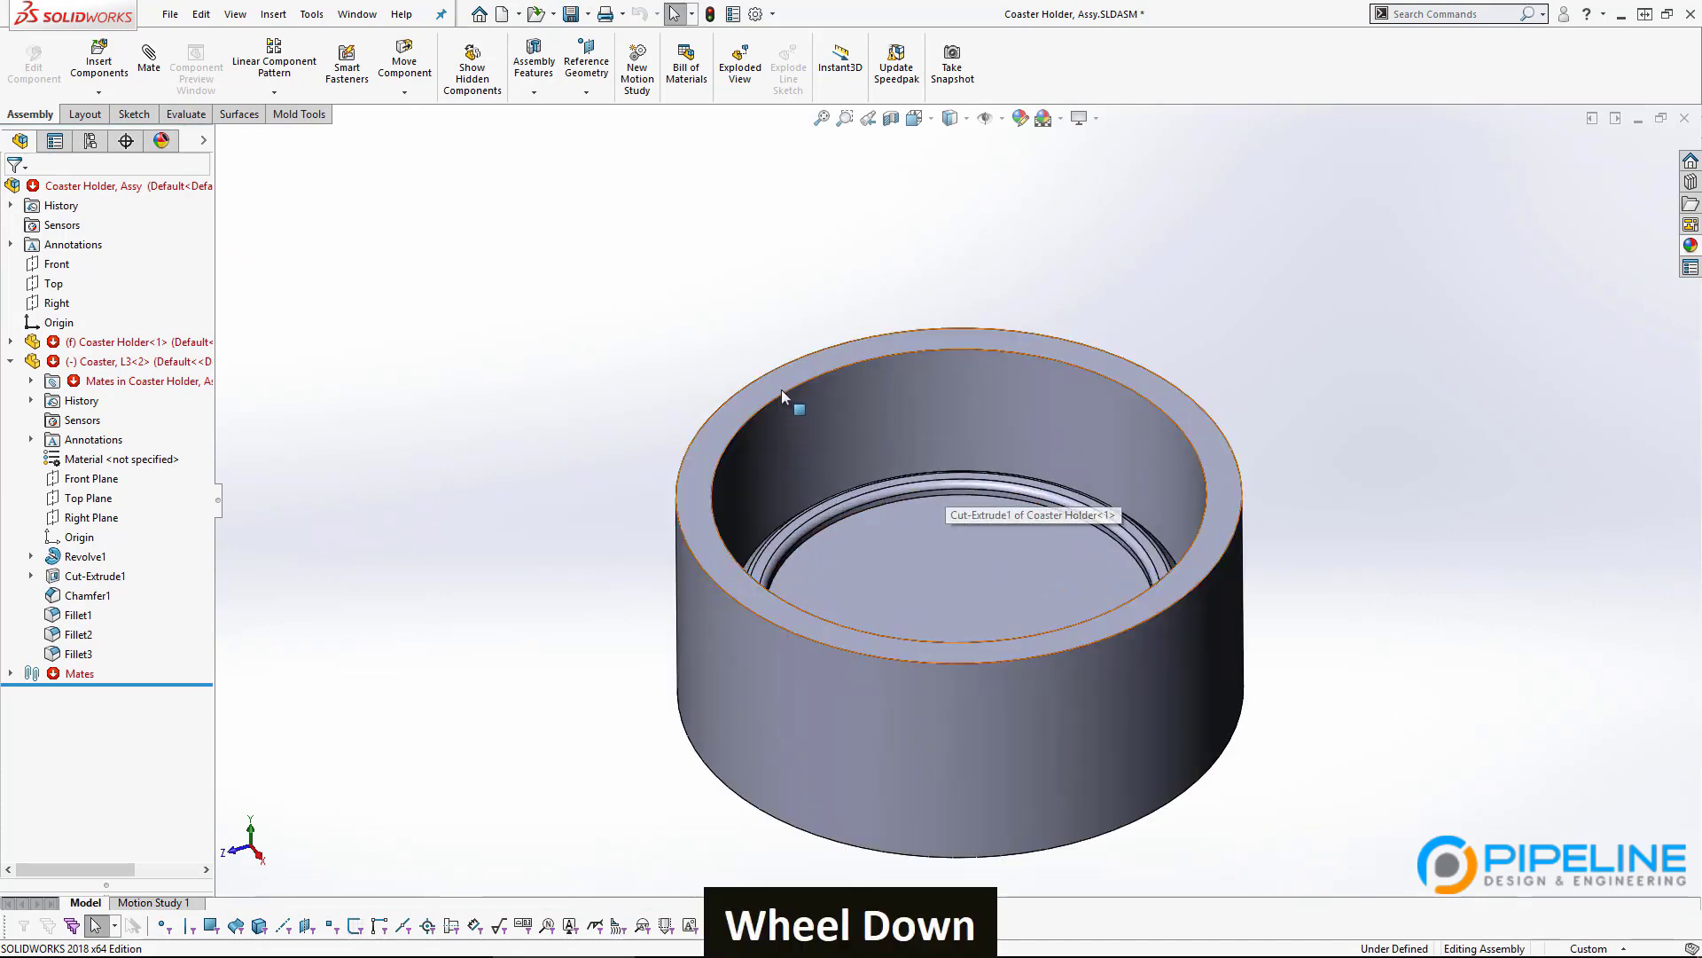
middle_drag(780, 390, 920, 435)
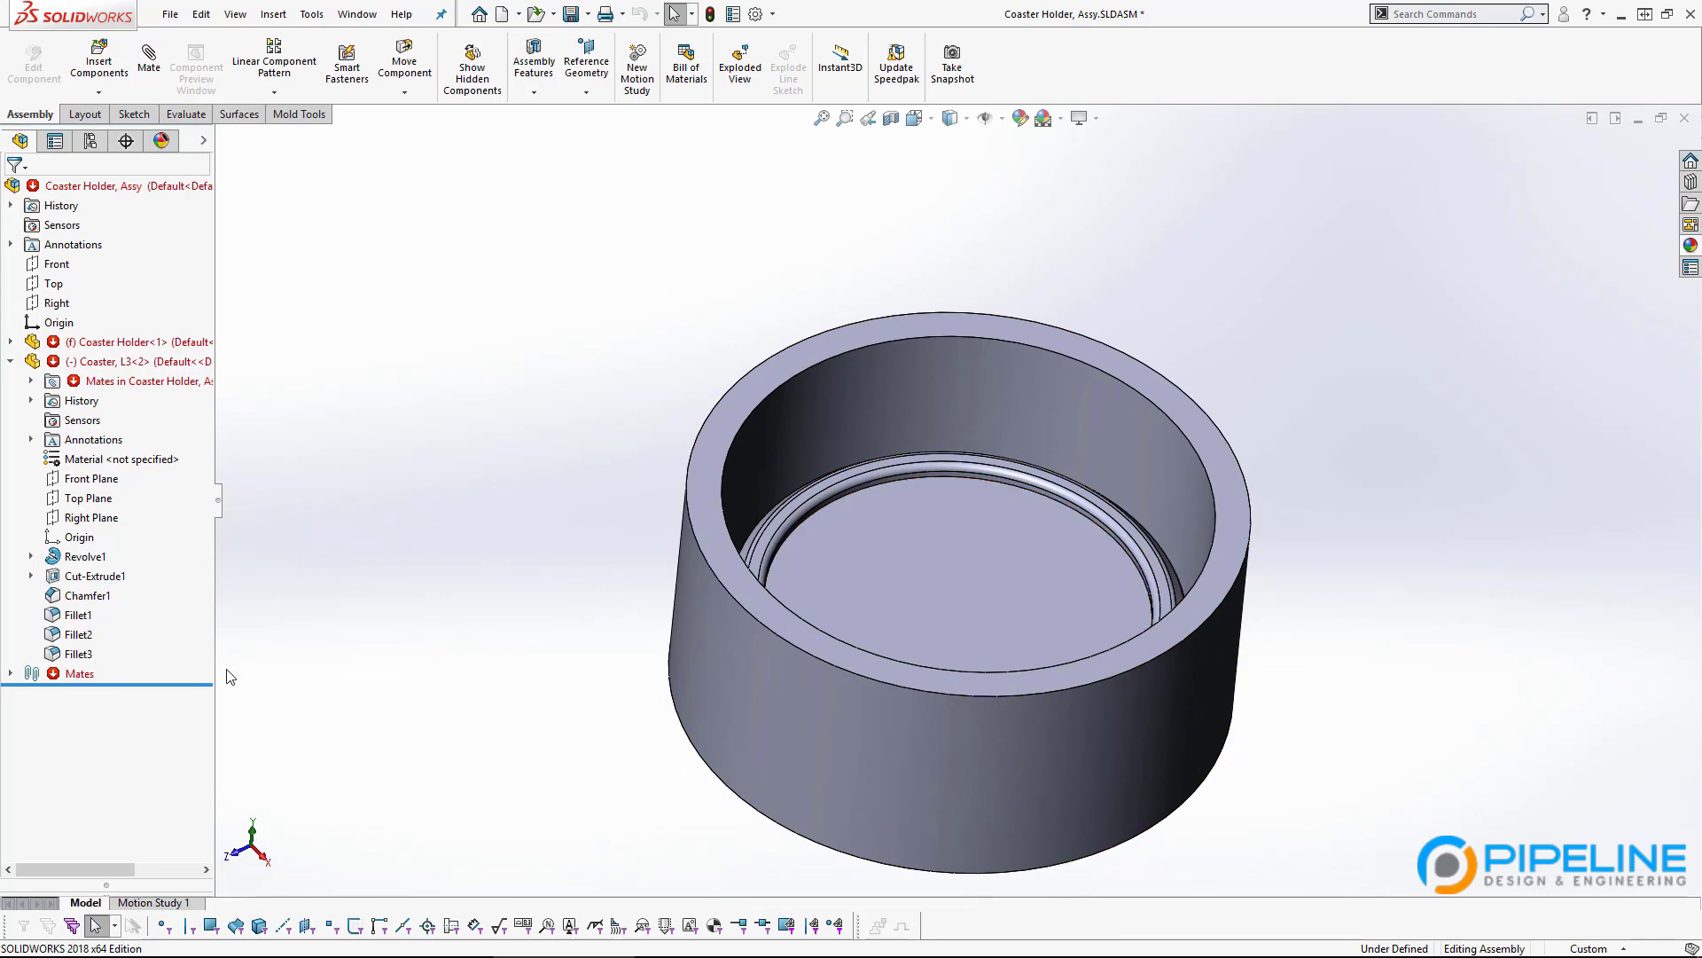
click(10, 673)
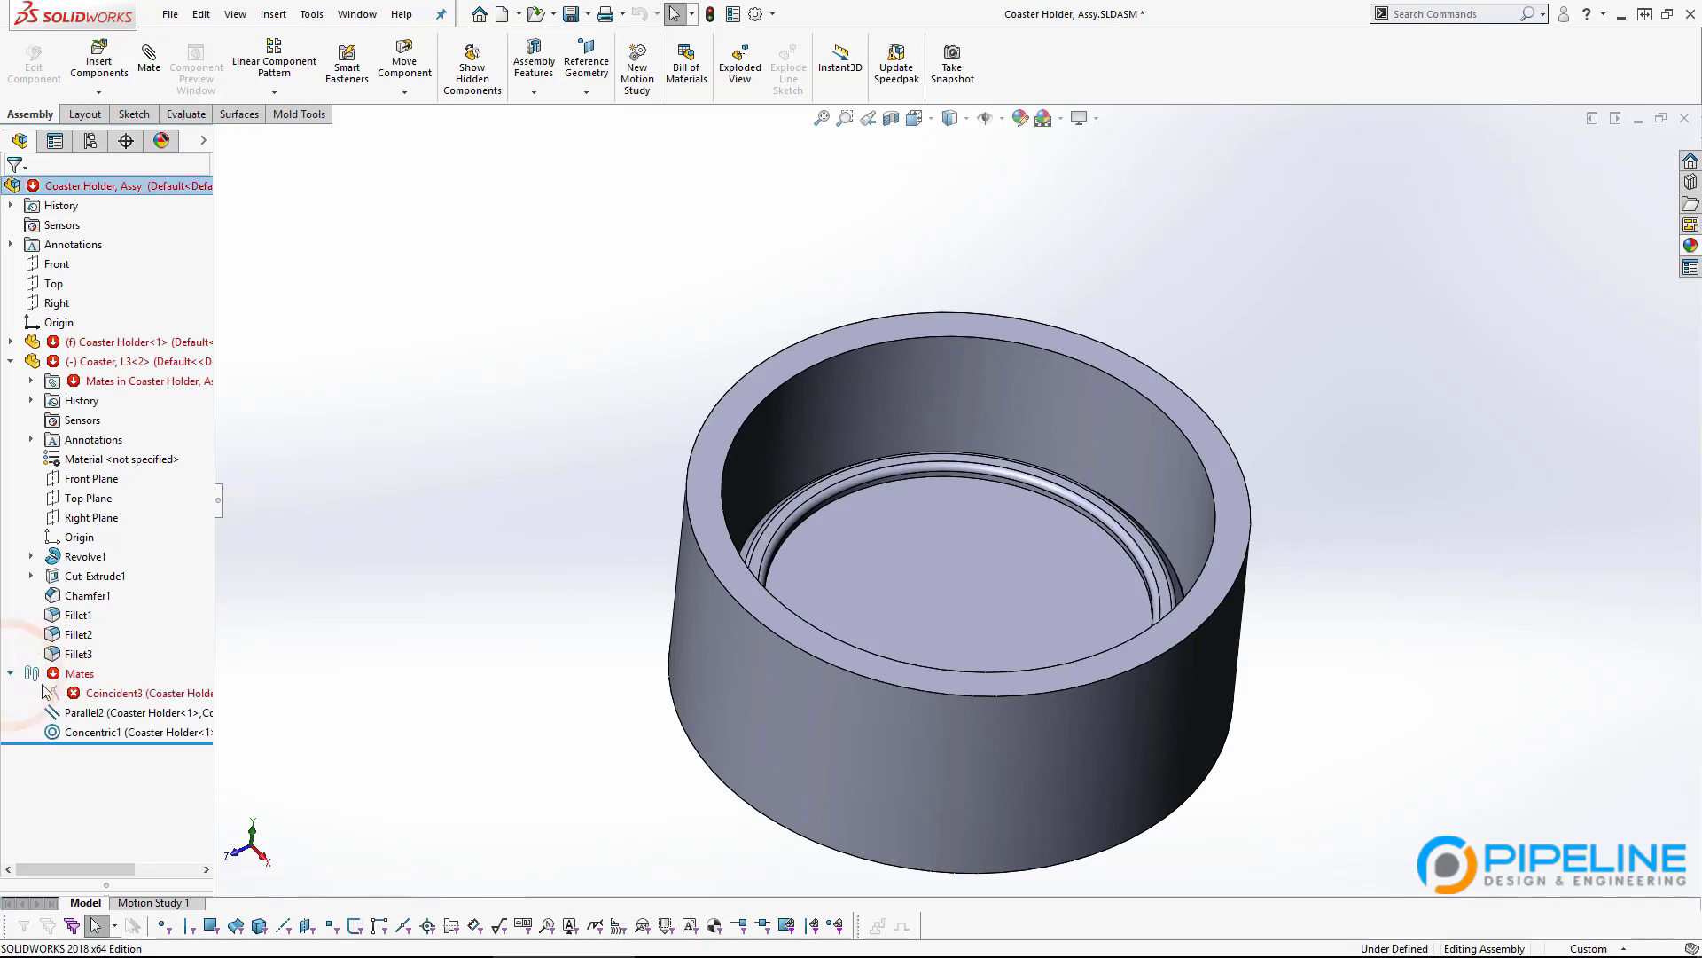
click(110, 698)
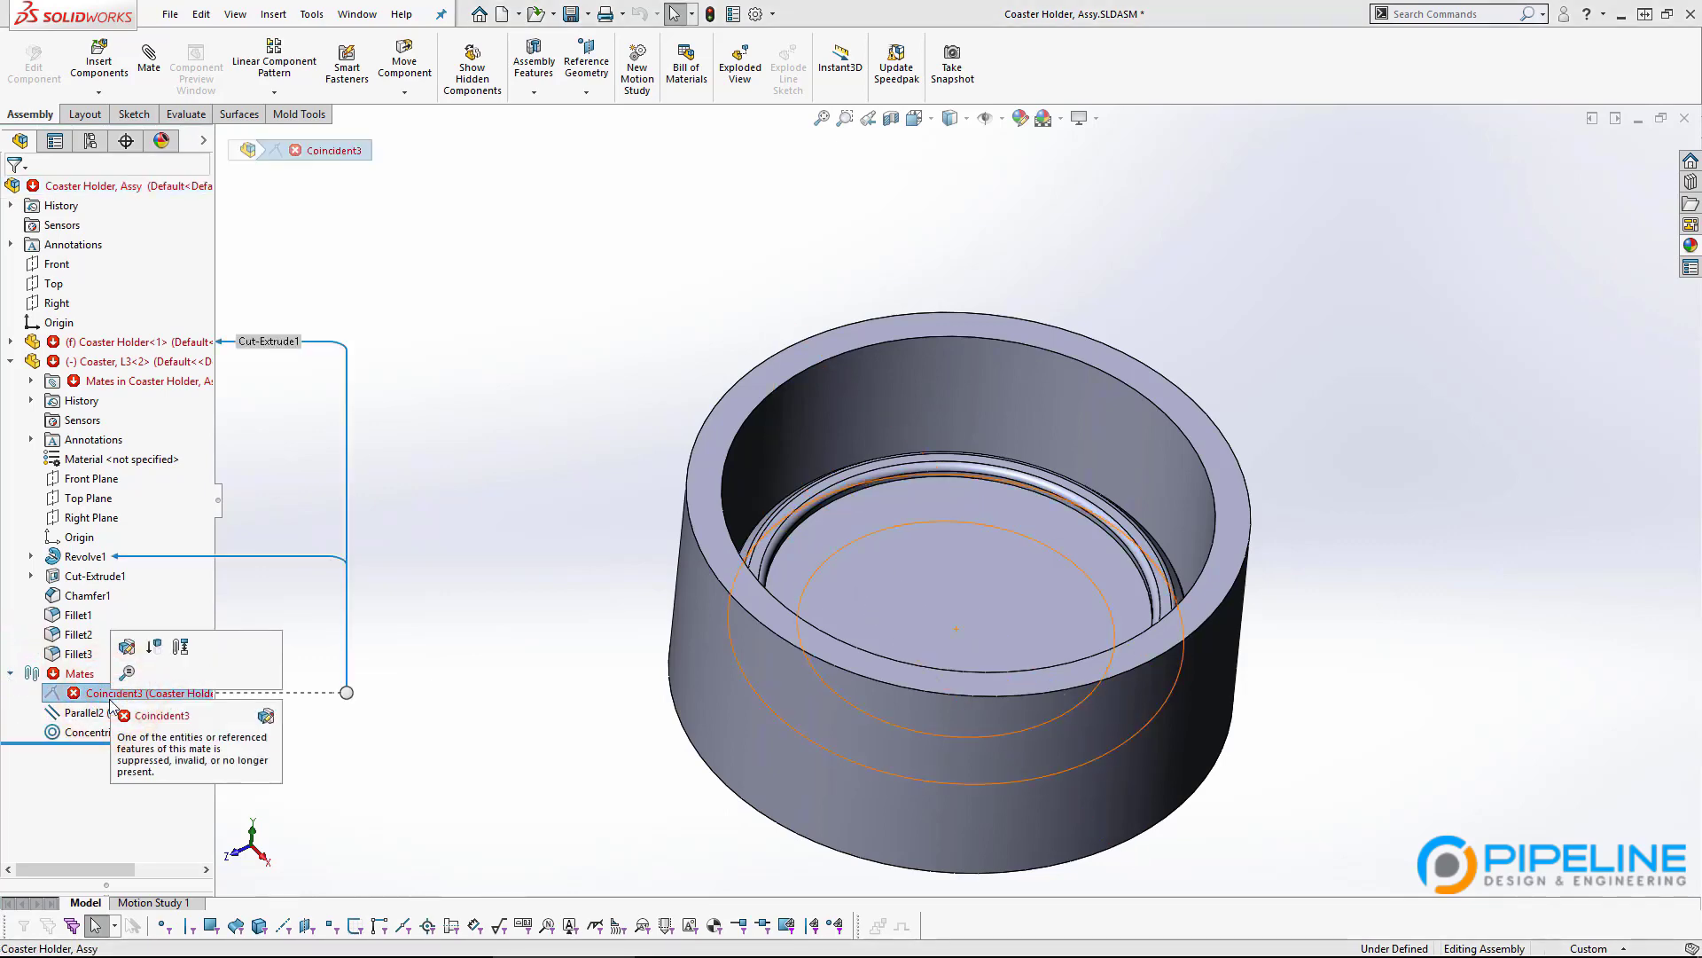
middle_drag(487, 407, 758, 614)
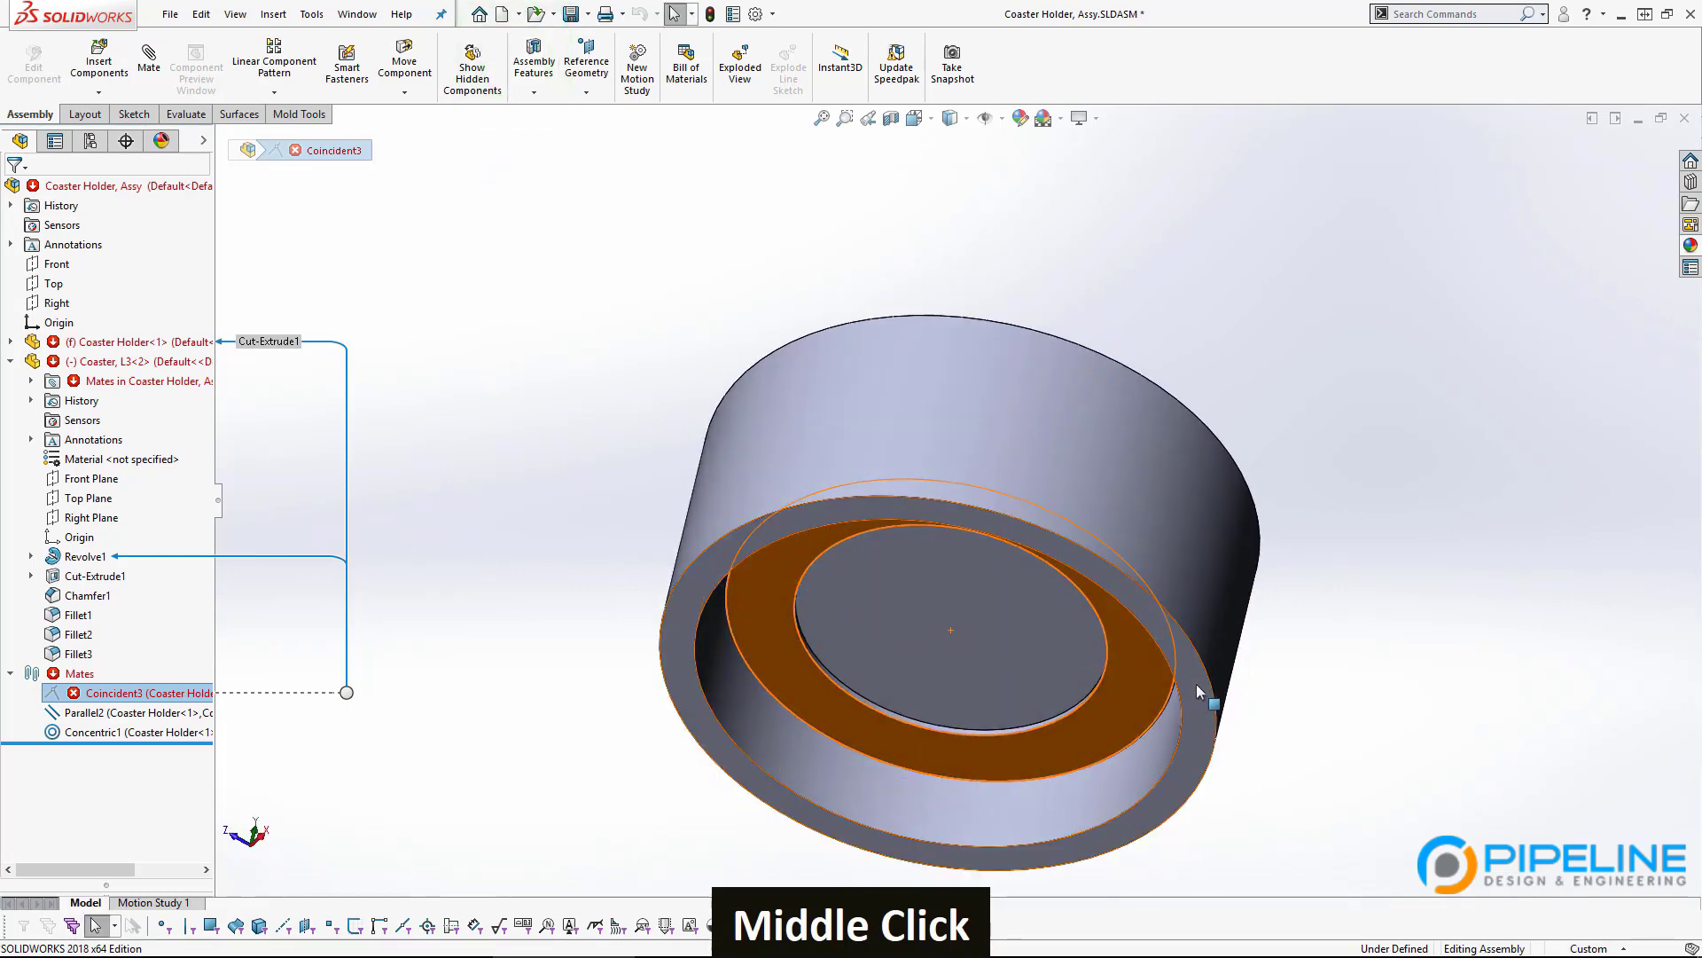
click(553, 409)
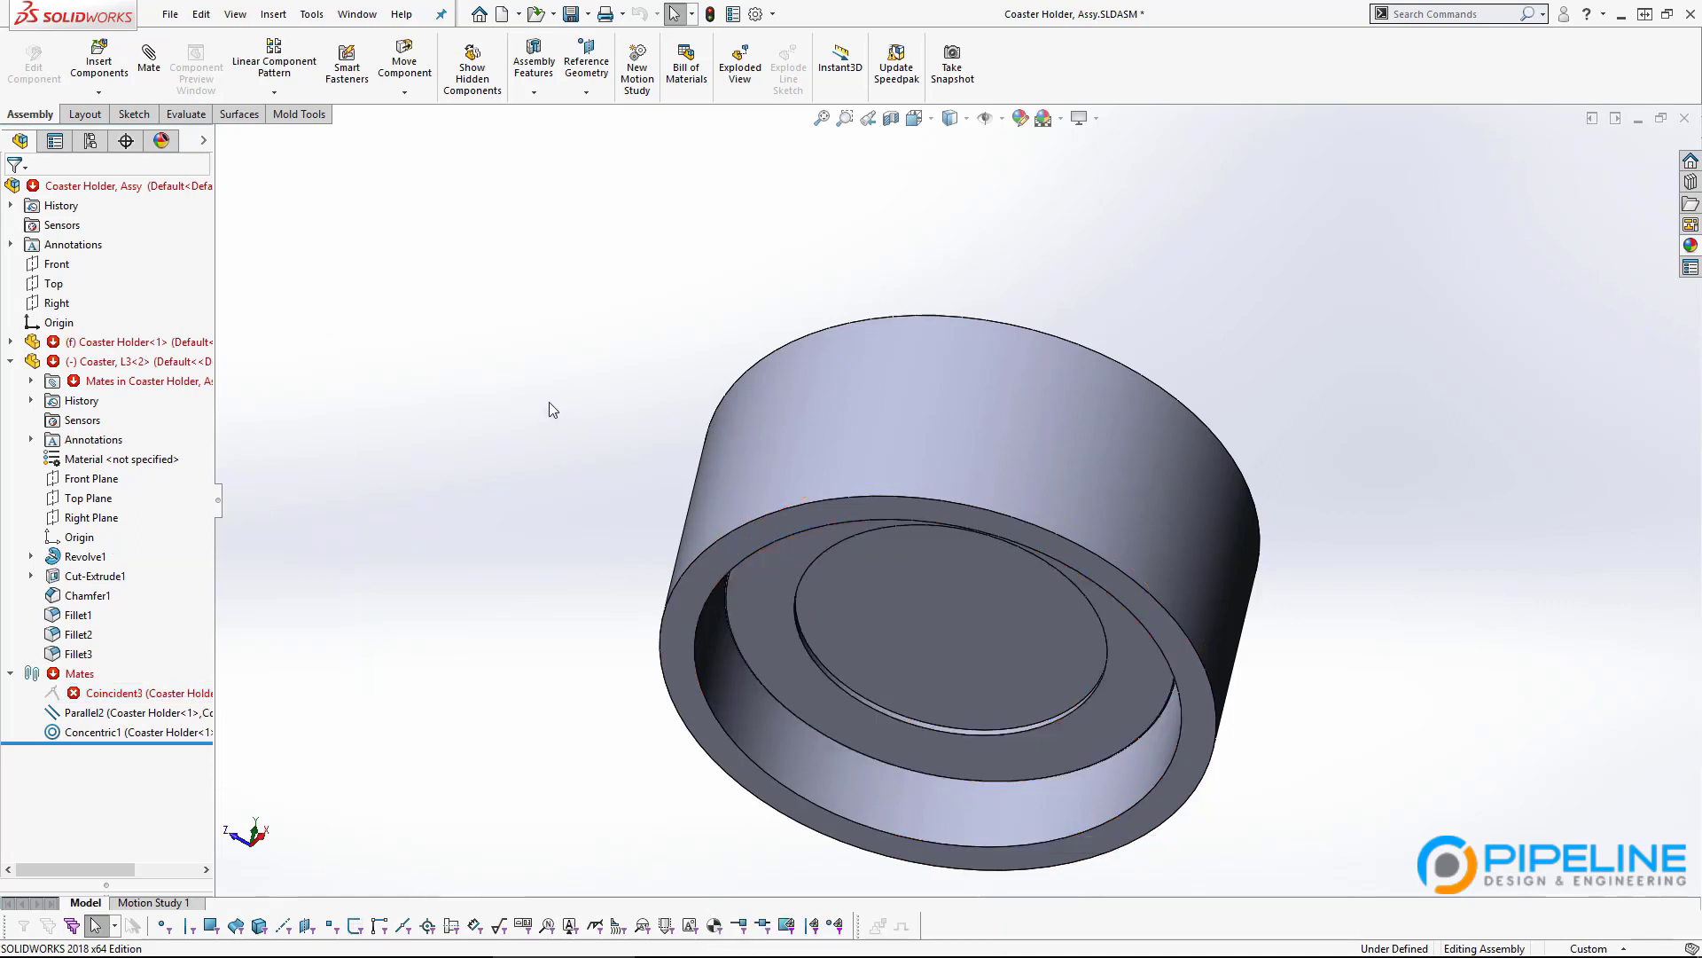
In the coaster holder part, change the circular cut's end condition to Offset From Surface, 0.125 in from the bottom face.
key(ctrl+Tab)
key(ctrl+Tab)
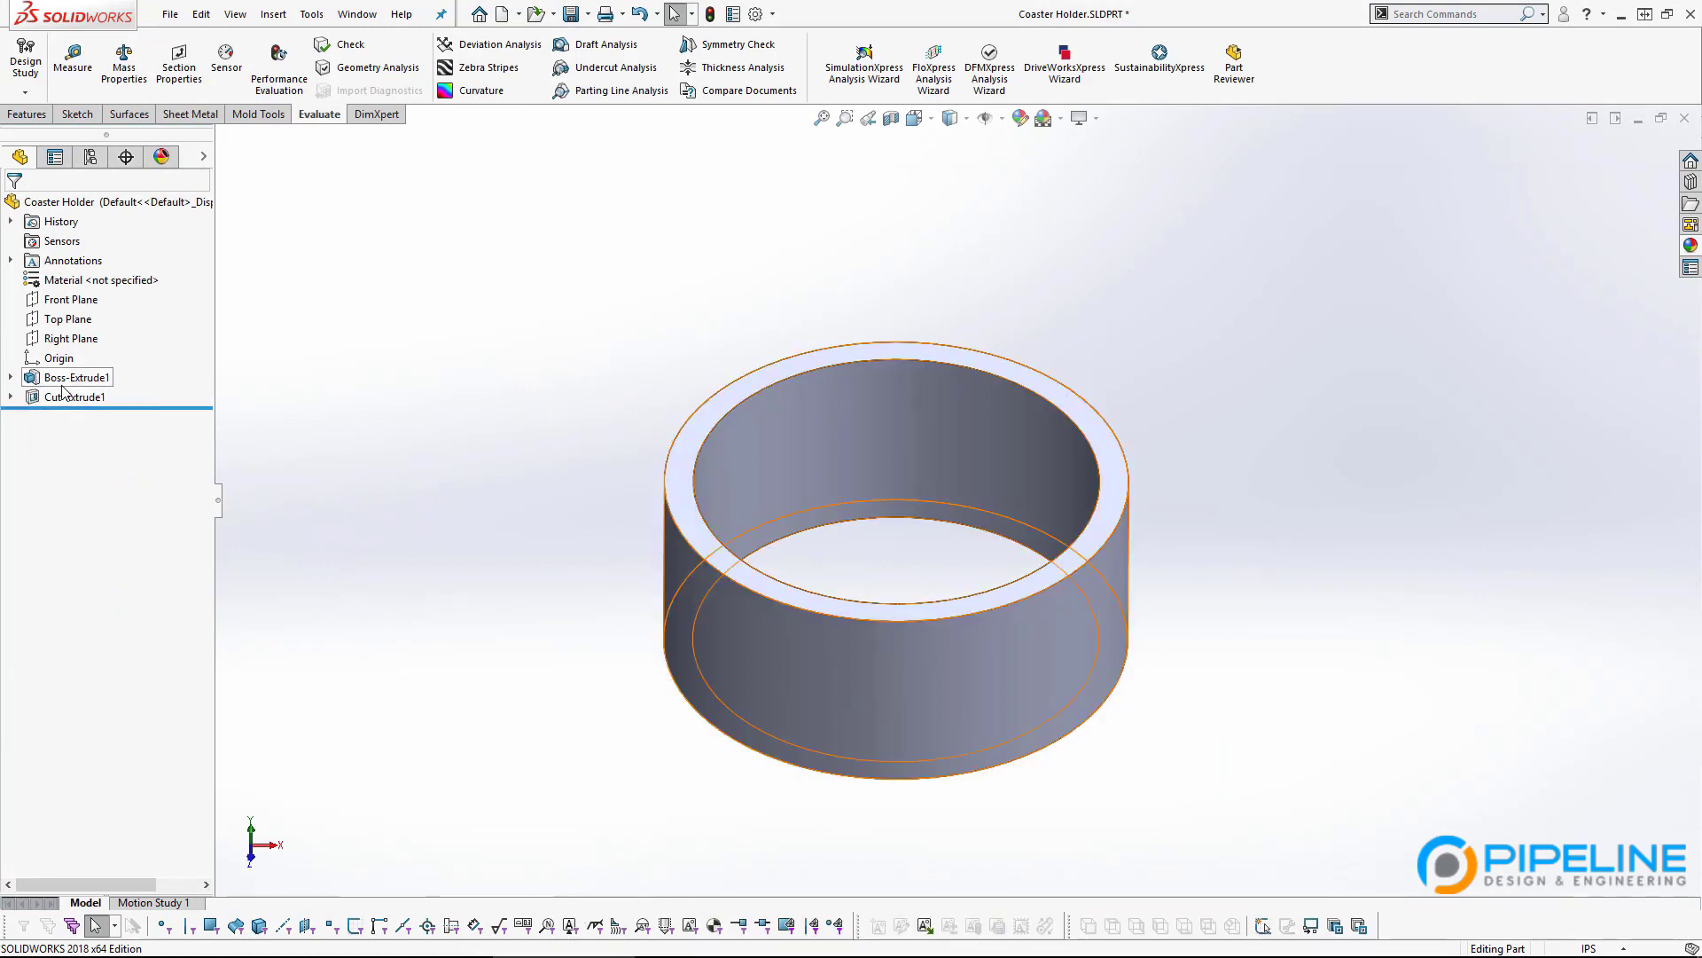
mouse_move(63, 386)
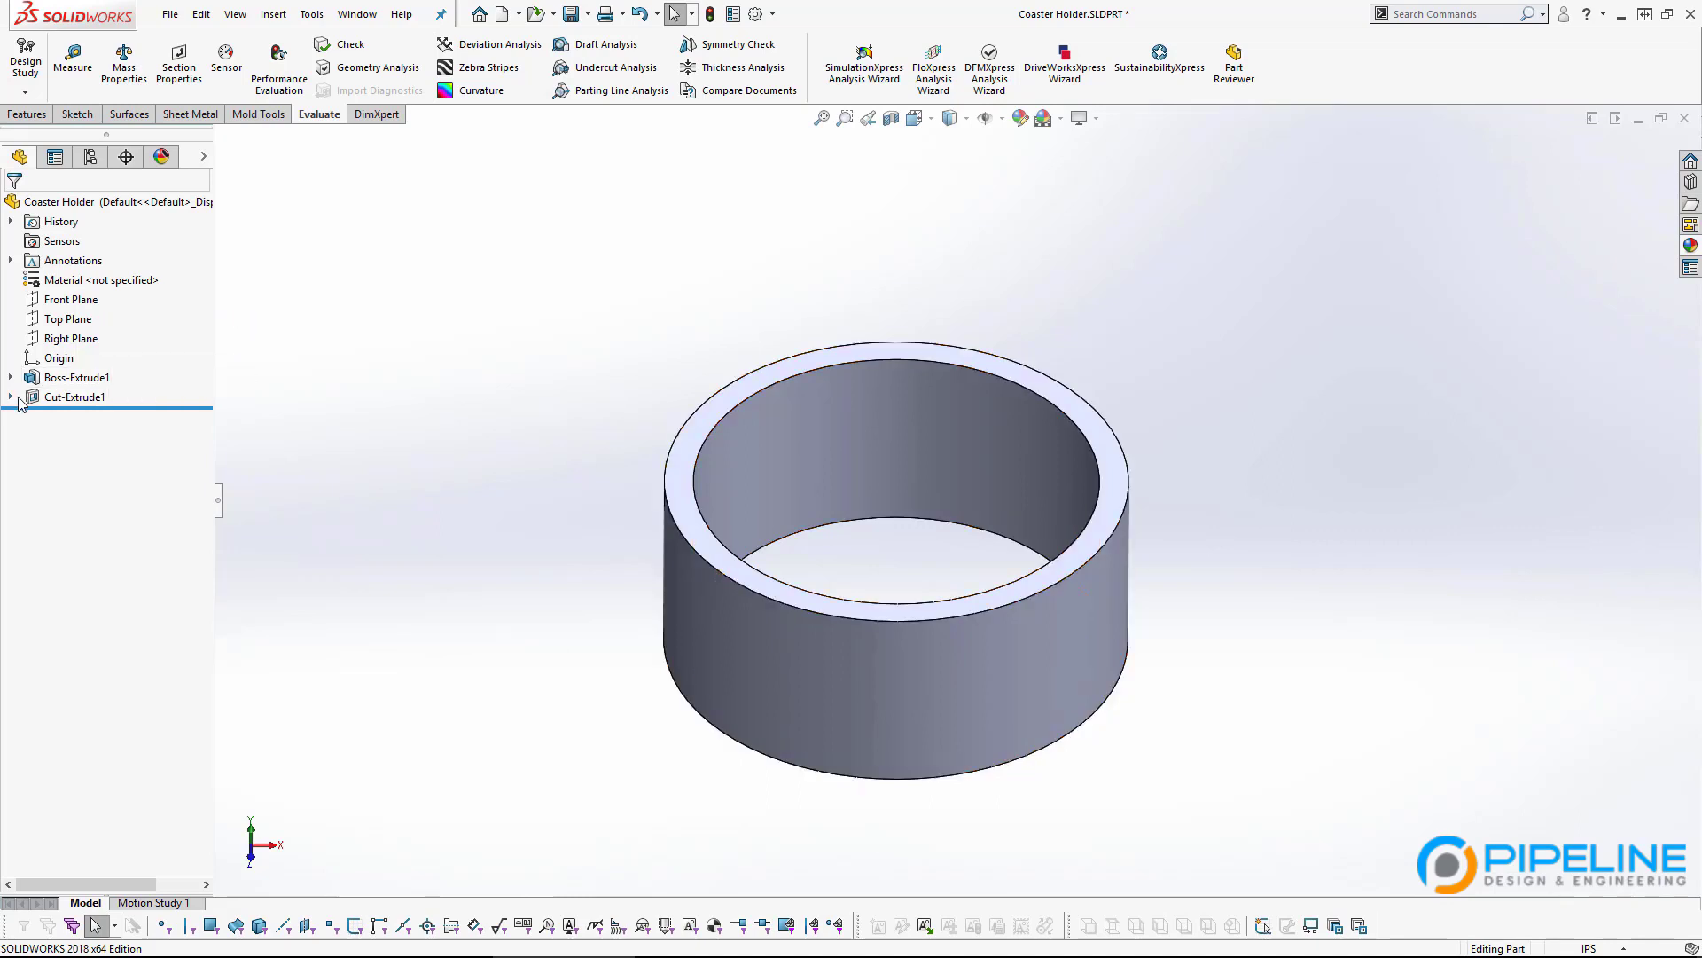
click(71, 398)
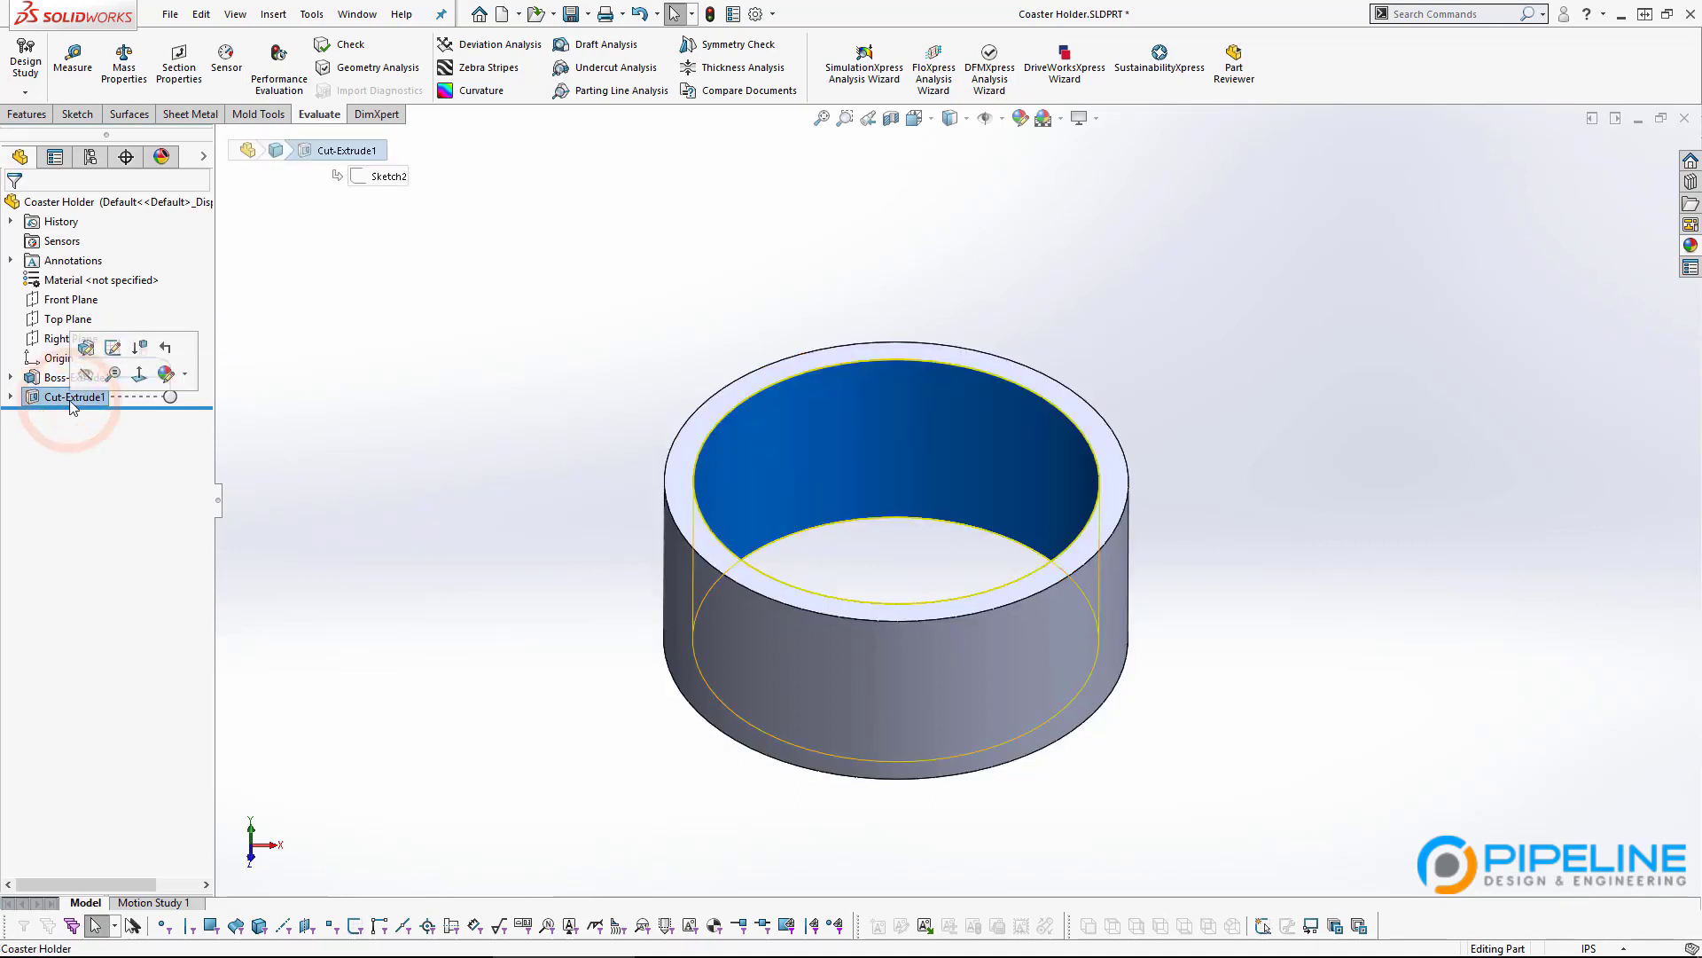
click(87, 348)
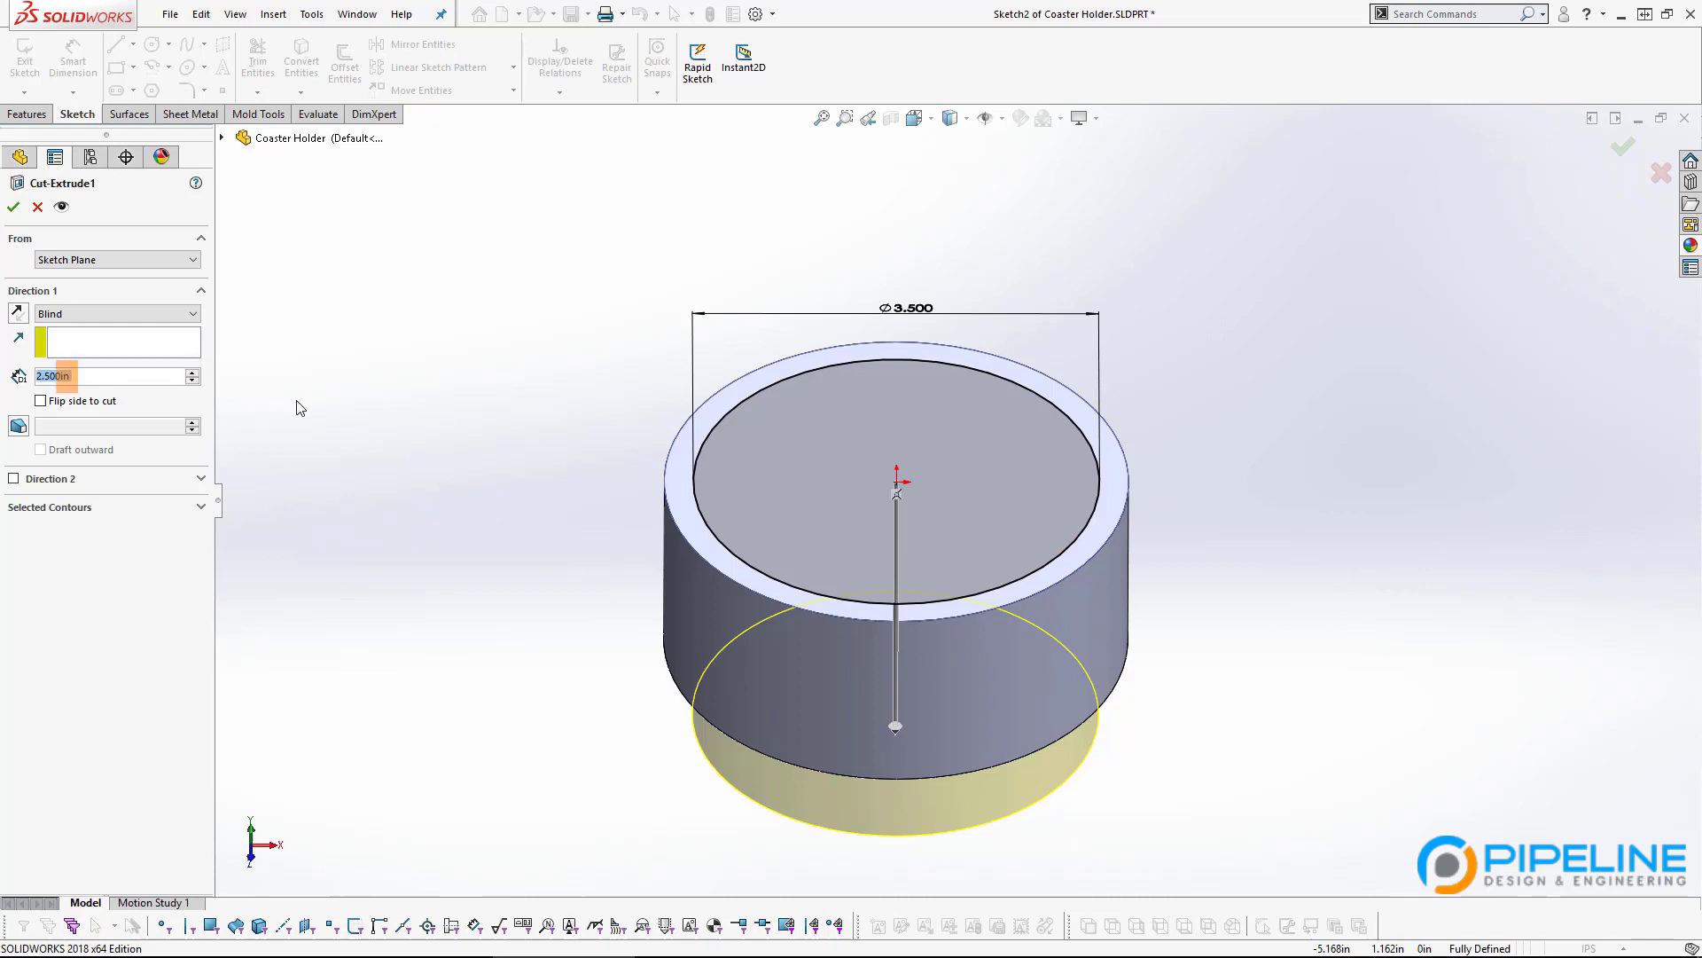
middle_drag(455, 482, 695, 353)
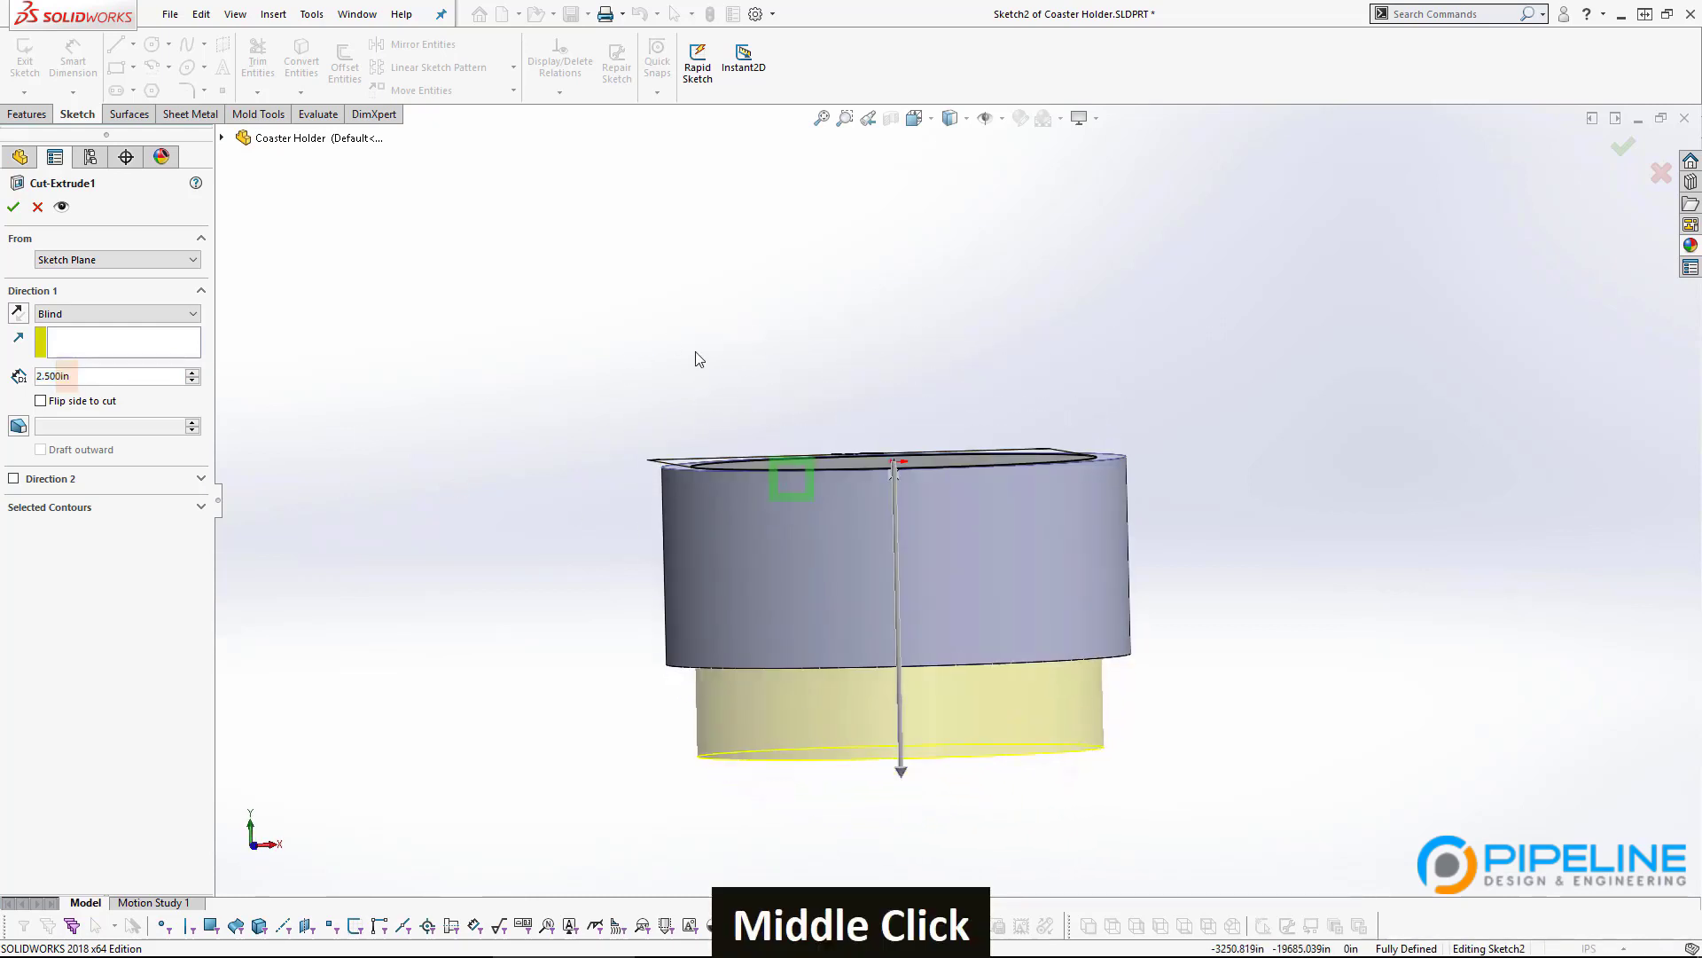
middle_drag(660, 633, 636, 493)
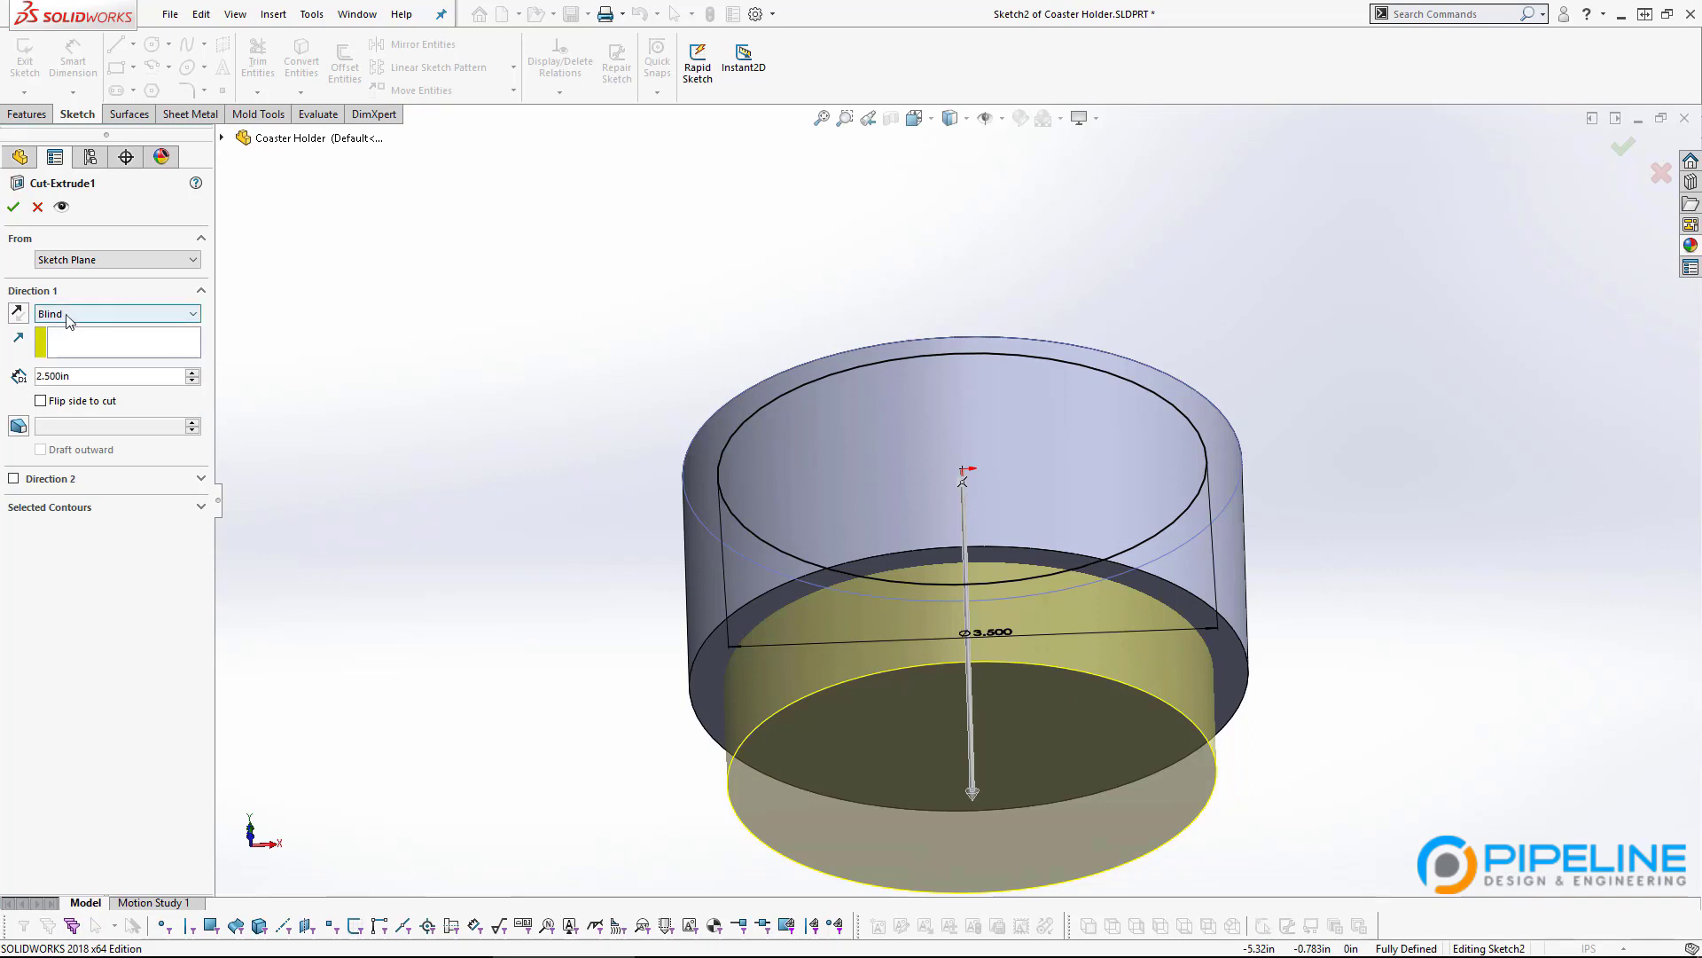
click(172, 314)
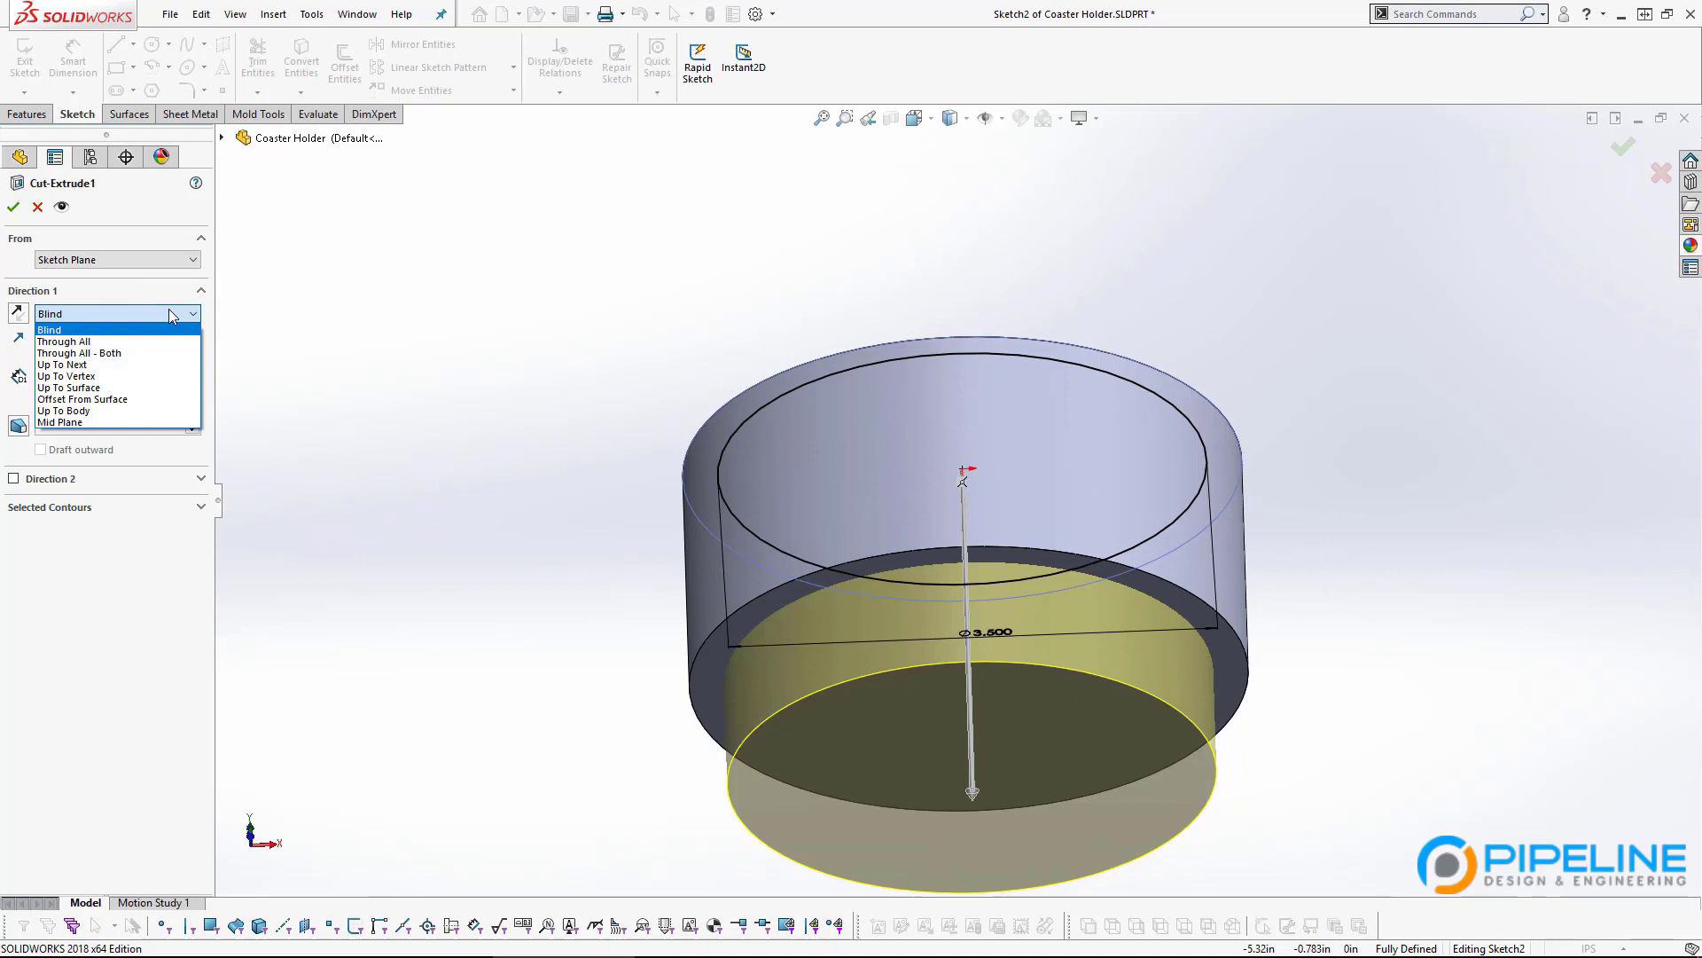
click(131, 400)
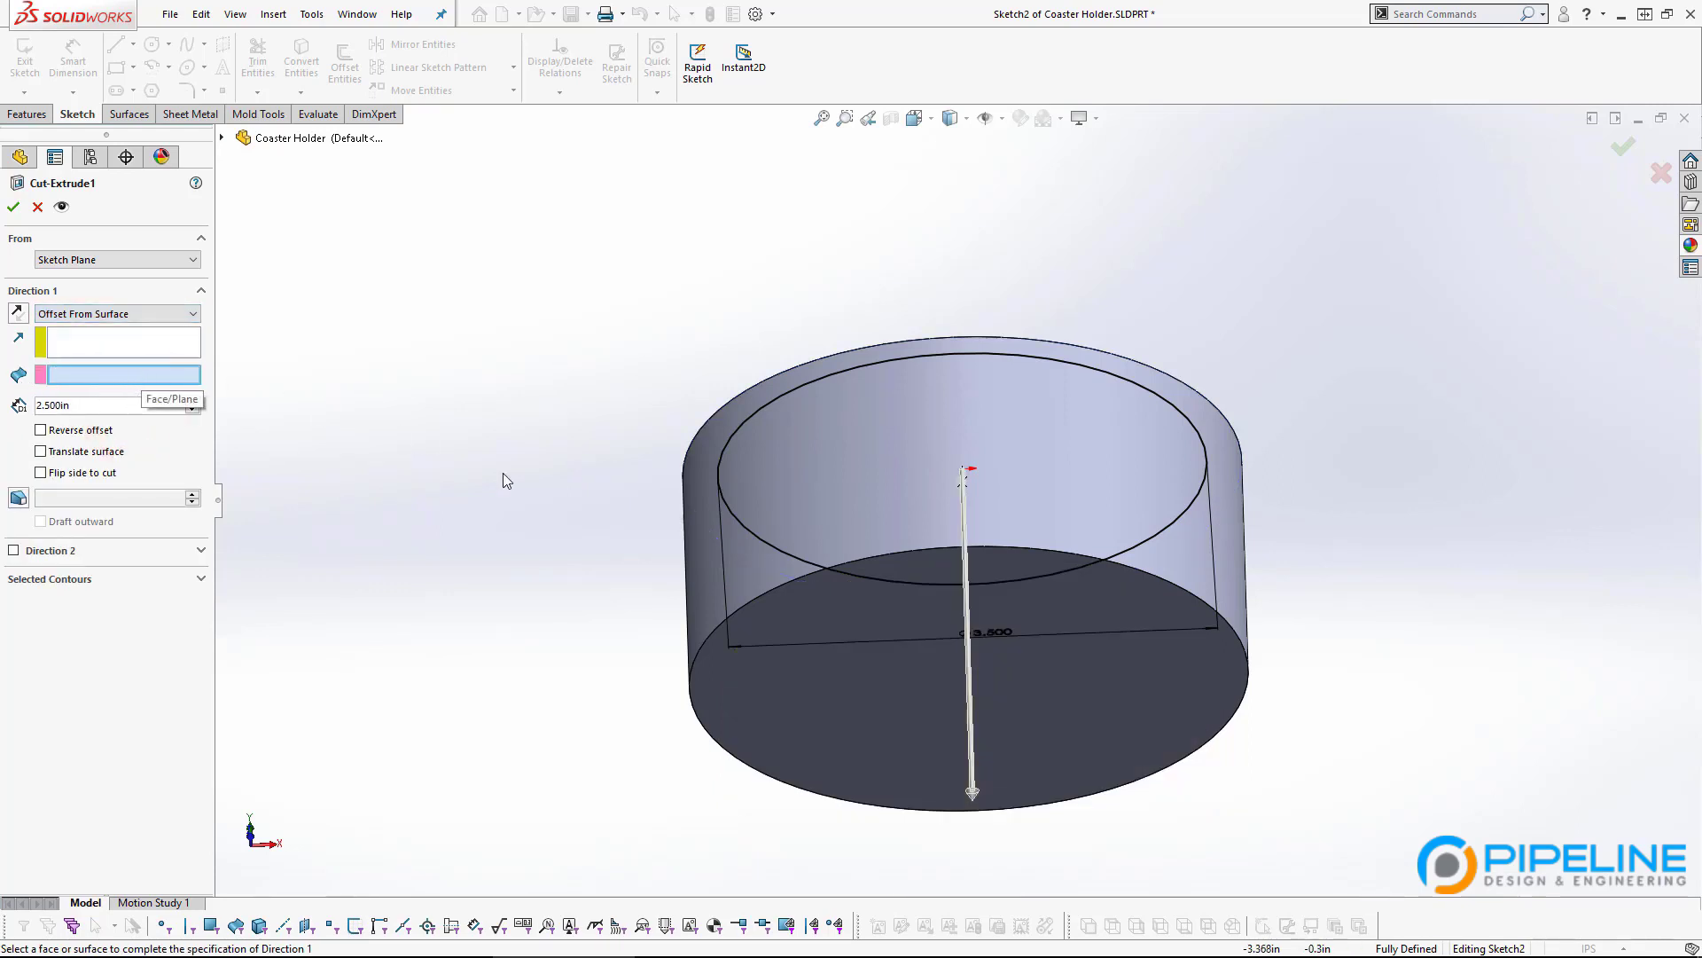
click(858, 694)
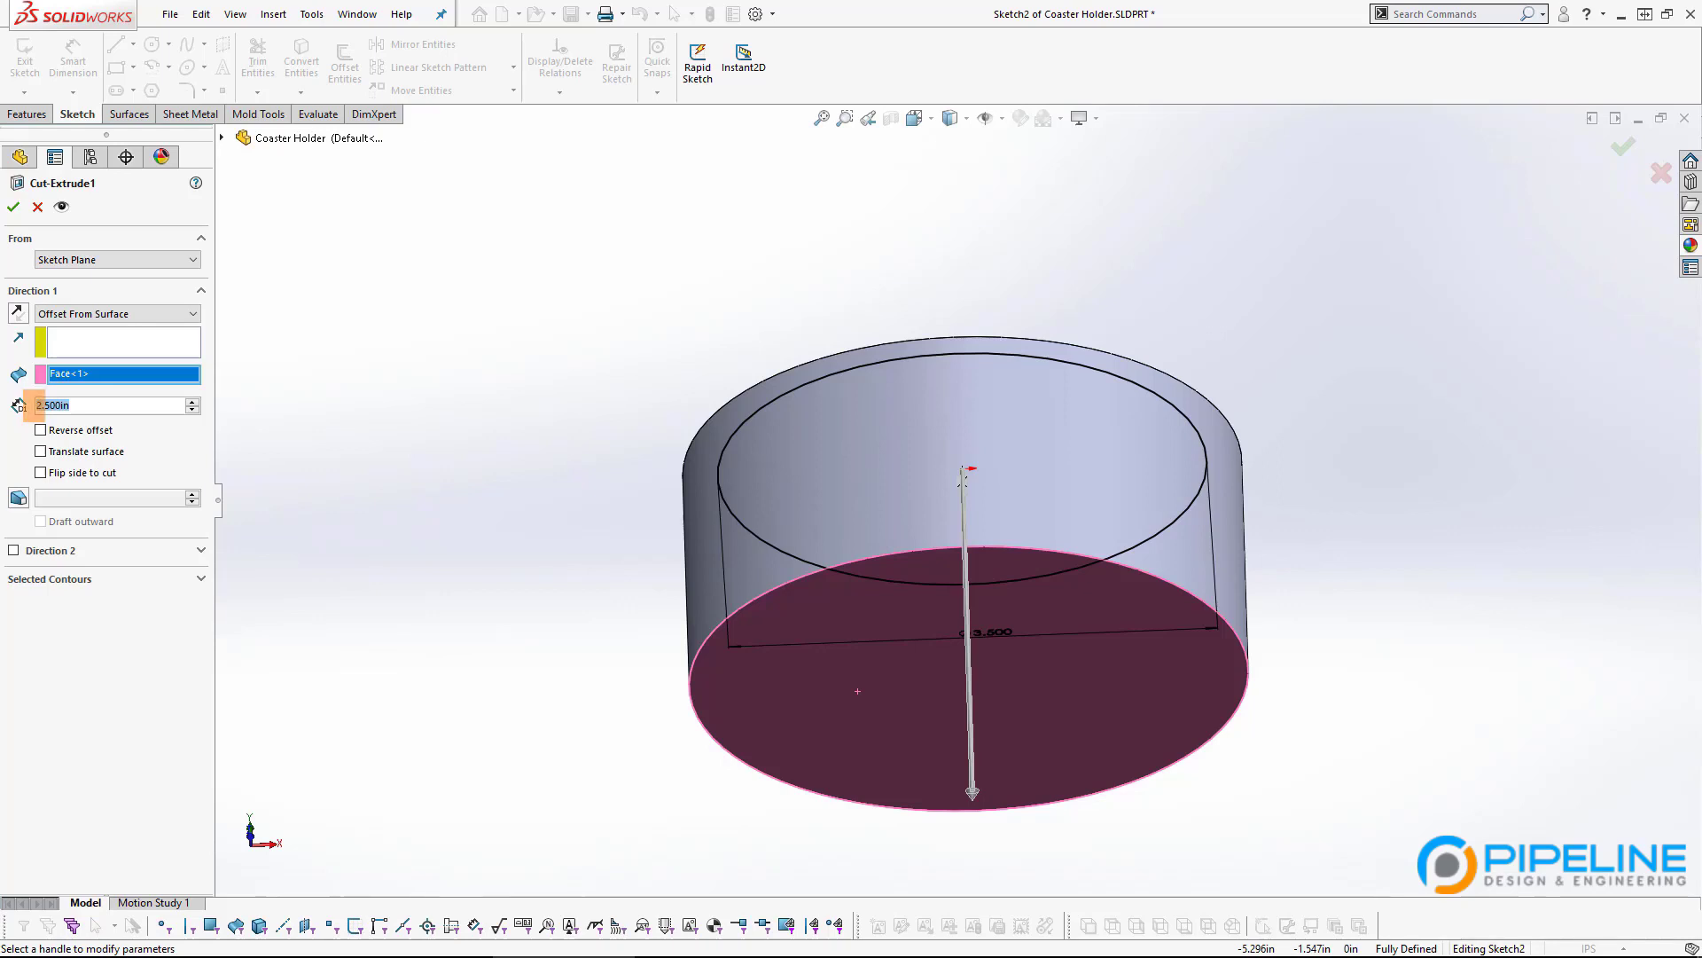
text(.125)
key(Return)
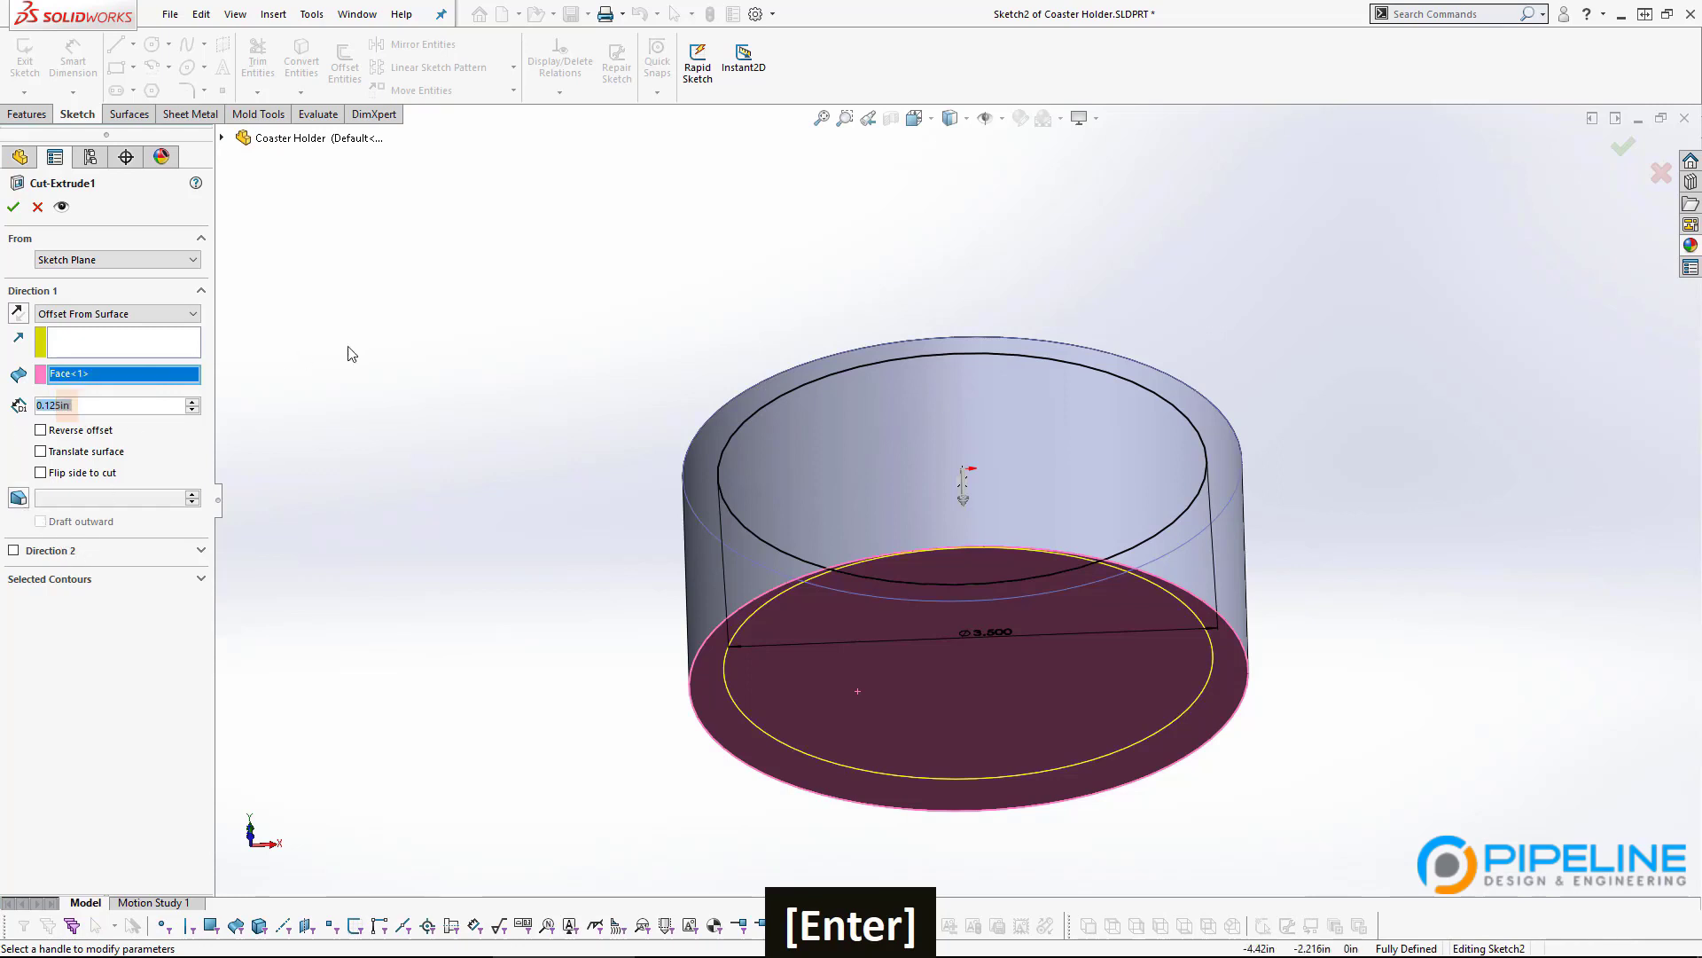
Set the circular cut's offset distance from the holder's bottom face to 0.25 in and check the preview.
middle_drag(509, 355, 535, 483)
scroll(864, 694, down, 5)
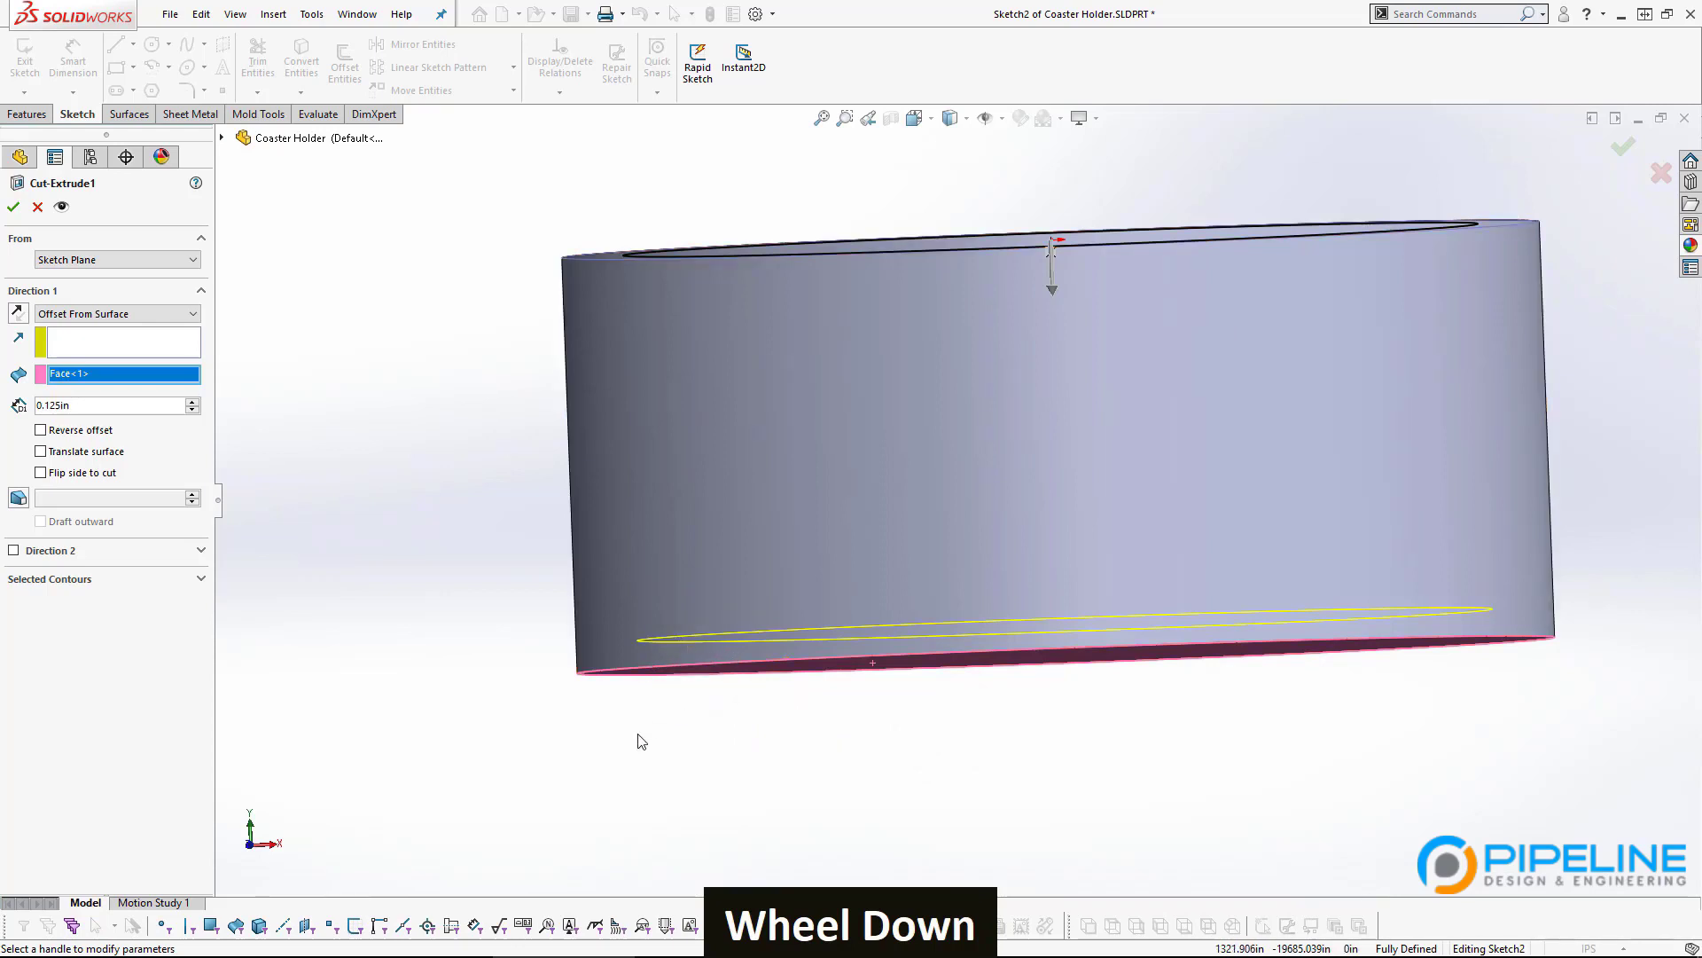
double_click(112, 404)
text(.25)
key(Return)
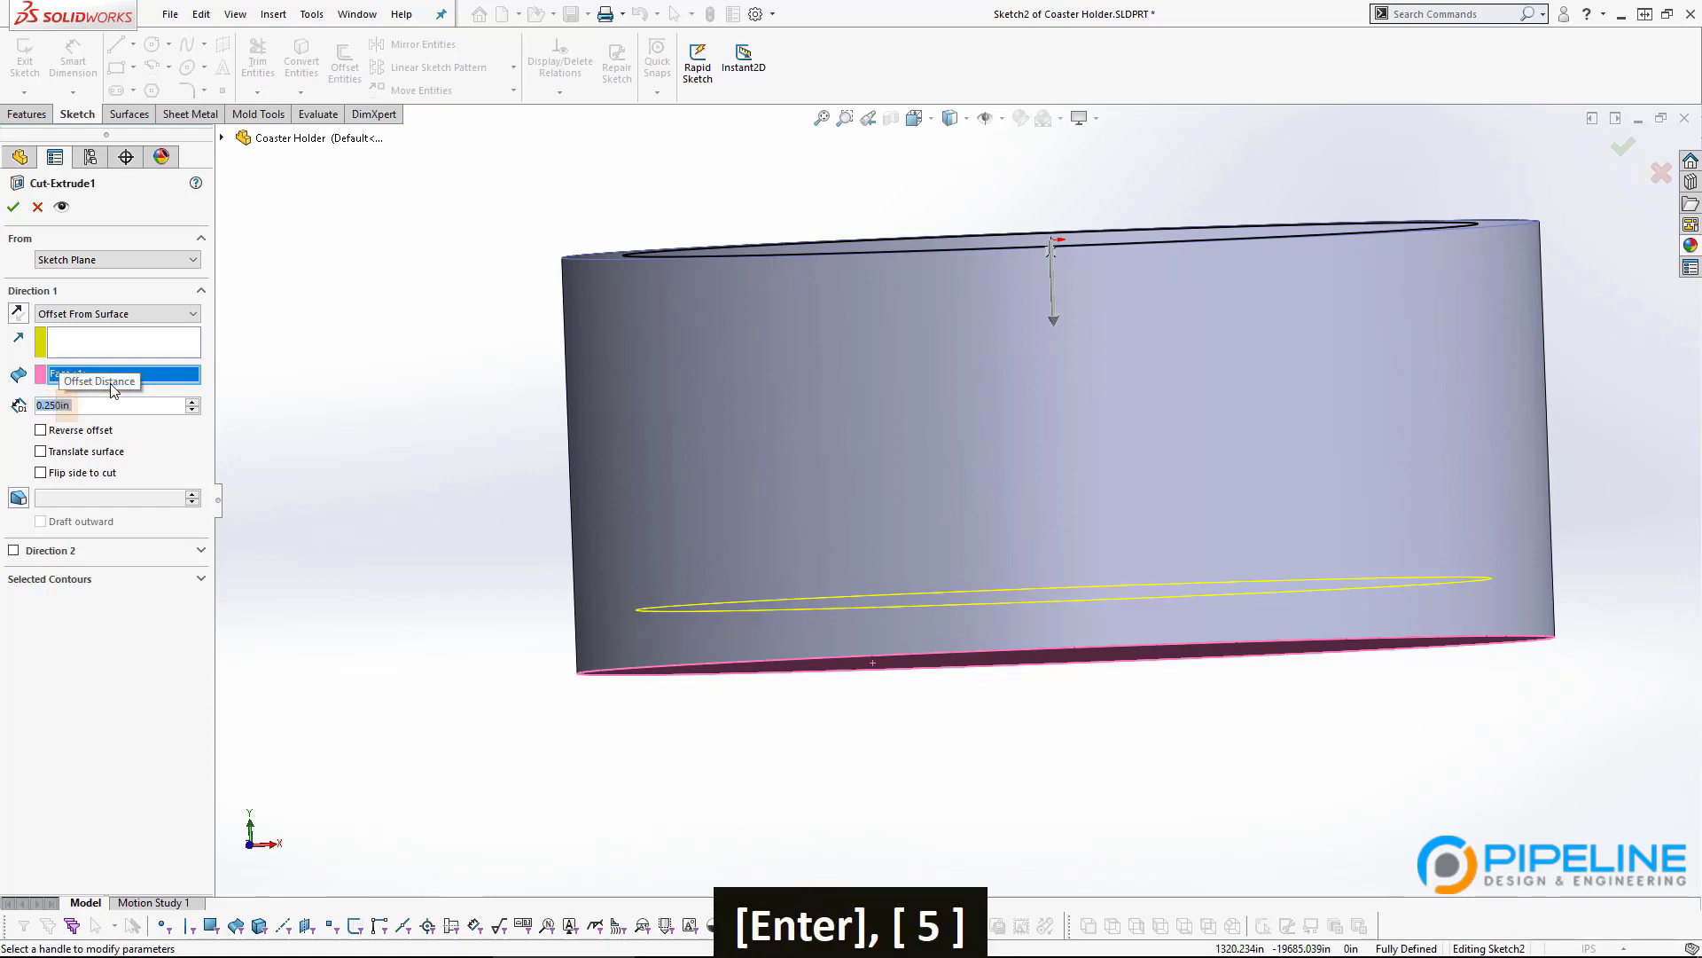
middle_drag(833, 318, 926, 382)
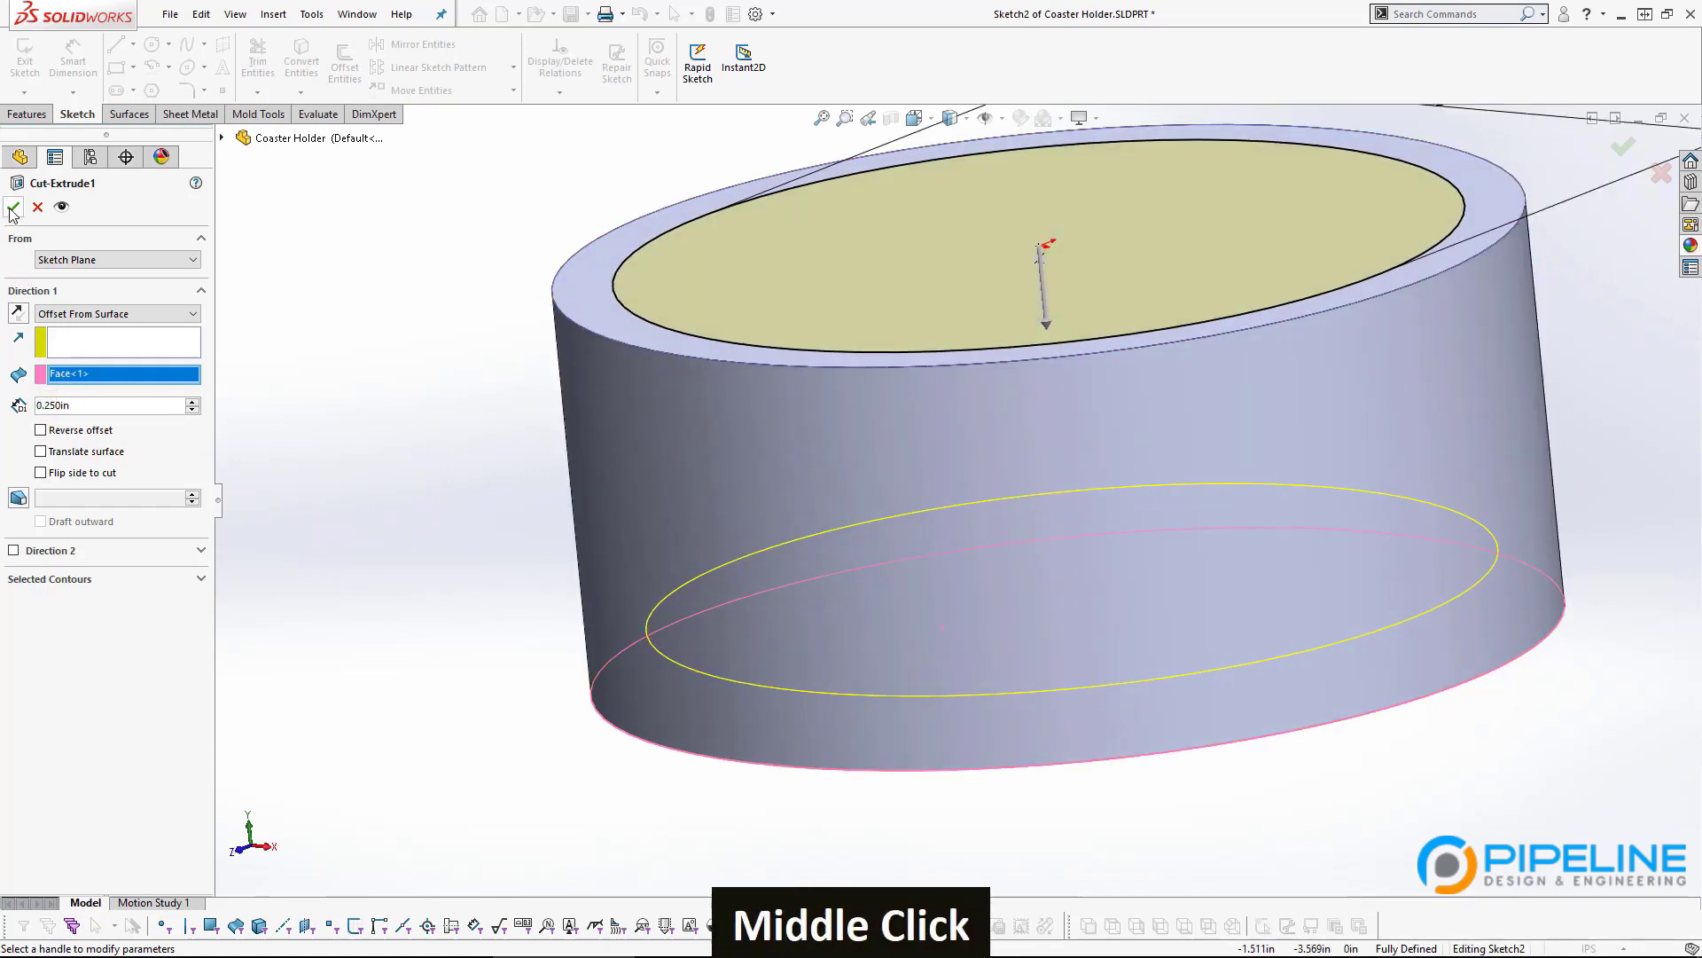
Preview the circular cut with Reverse offset enabled from a low side view and switch the option back off.
middle_drag(576, 593, 586, 513)
scroll(584, 537, down, 1)
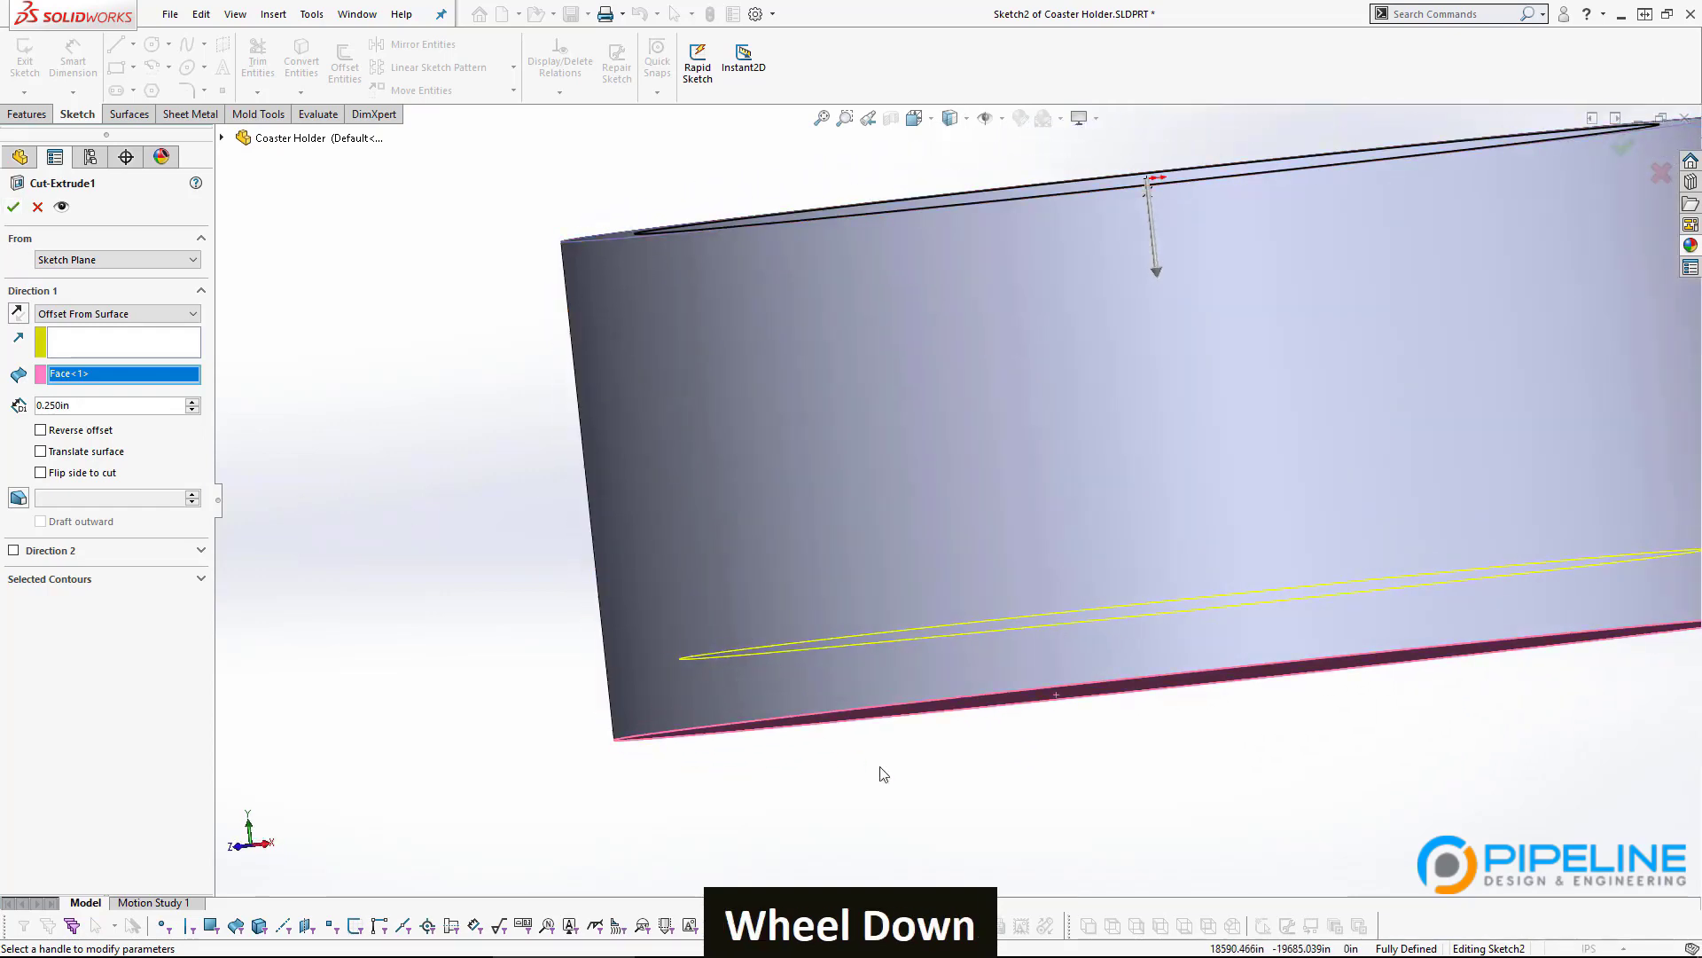
scroll(1025, 448, up, 1)
scroll(1558, 532, down, 2)
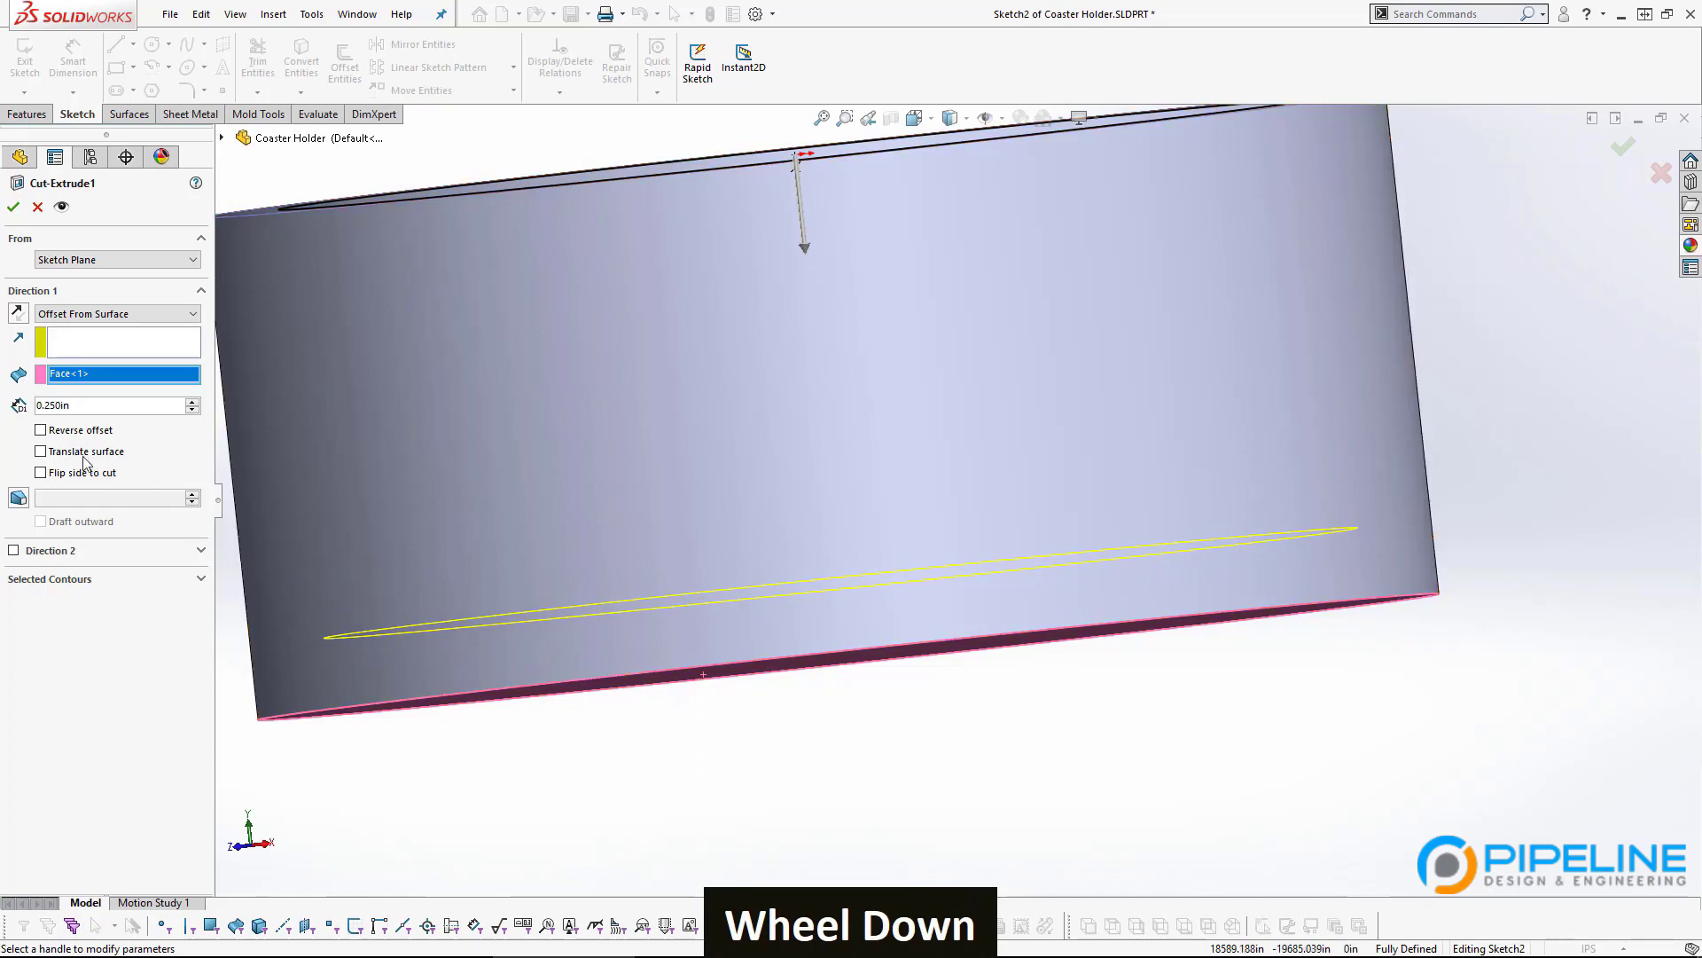
click(41, 430)
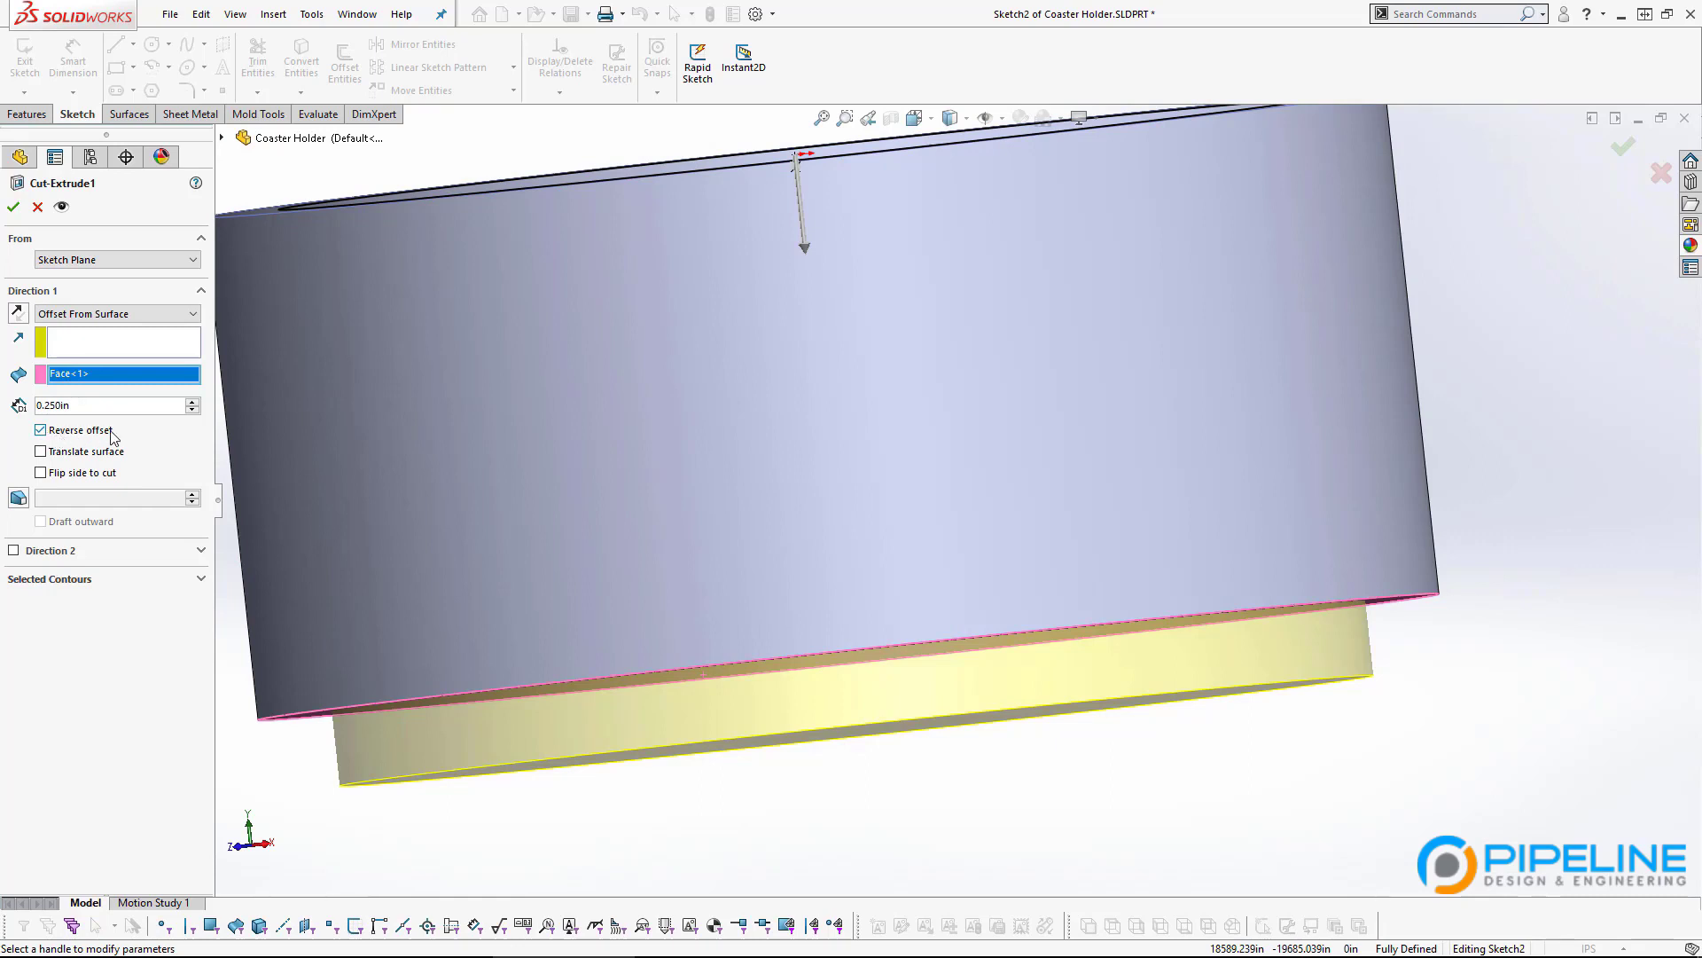
click(40, 430)
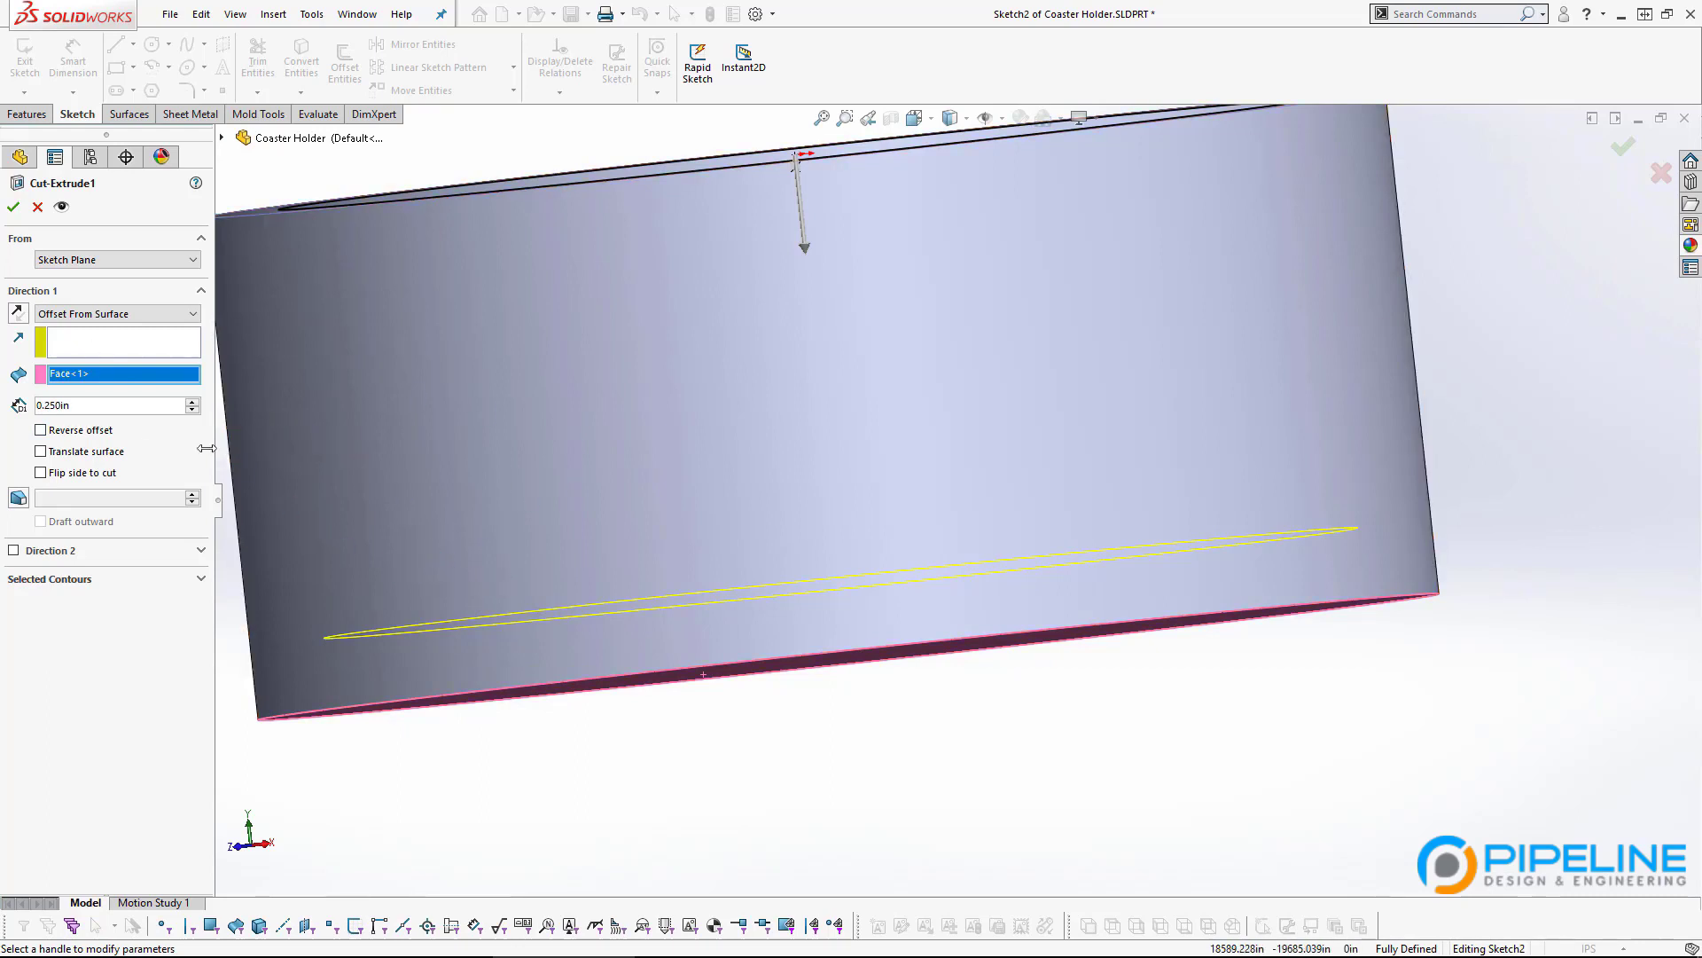
Accept the edited circular cut and inspect the inside of the holder from above.
click(15, 205)
scroll(946, 373, up, 3)
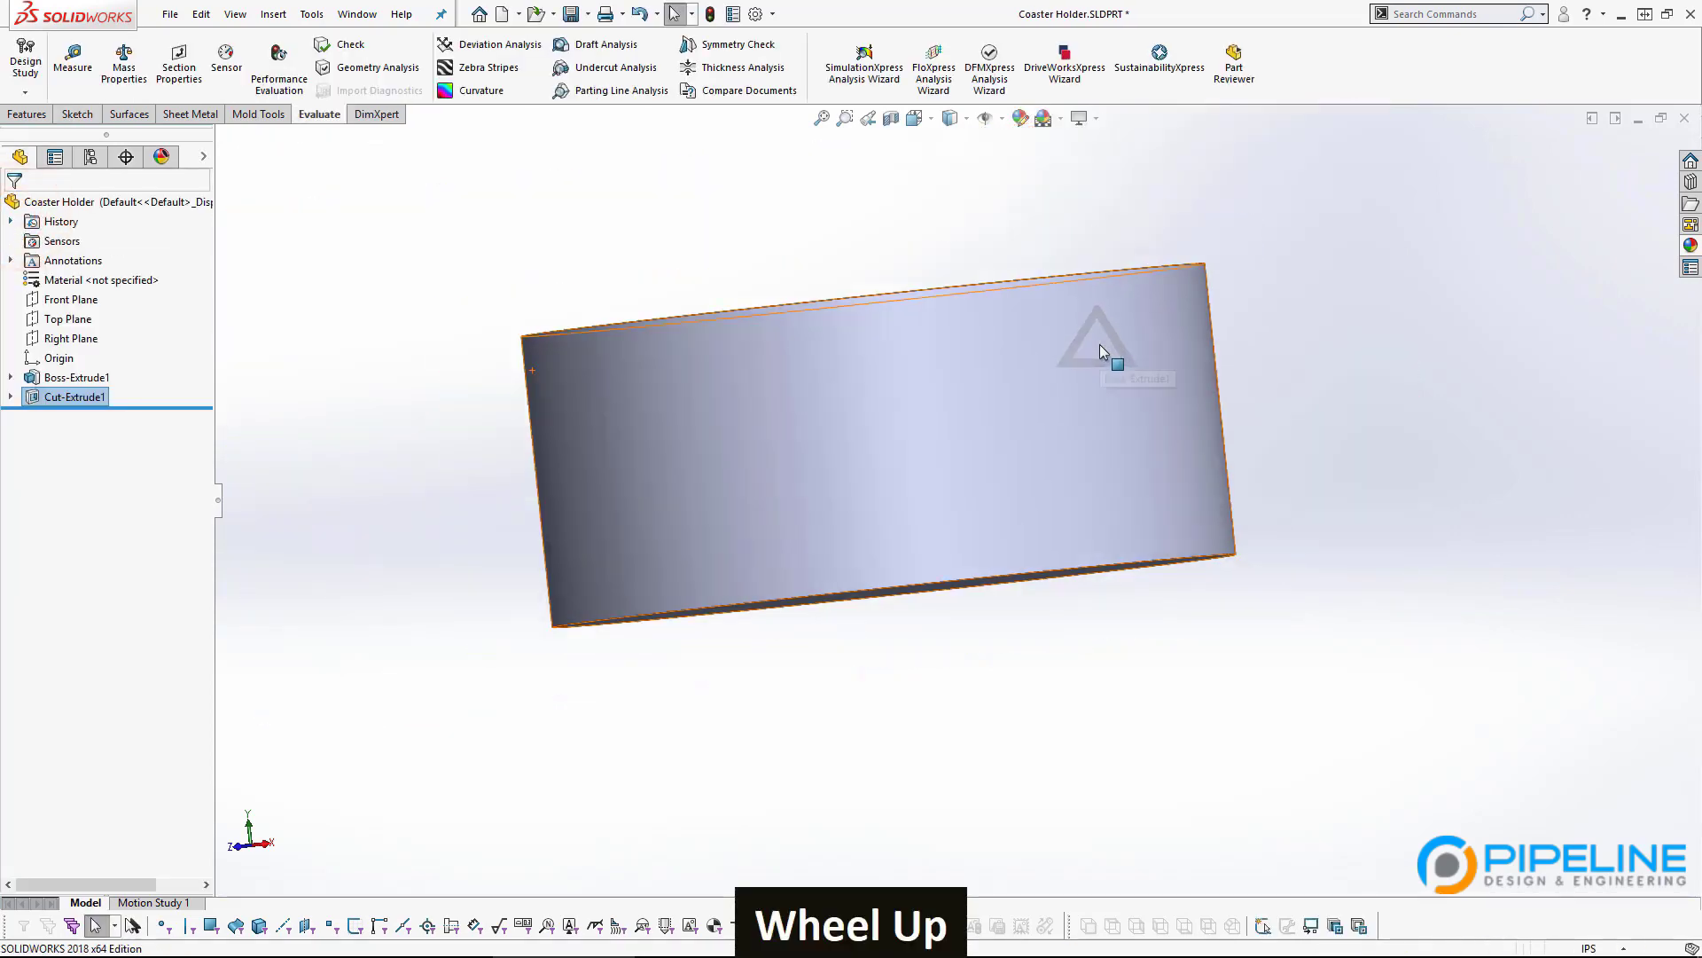
middle_drag(1094, 354, 1152, 478)
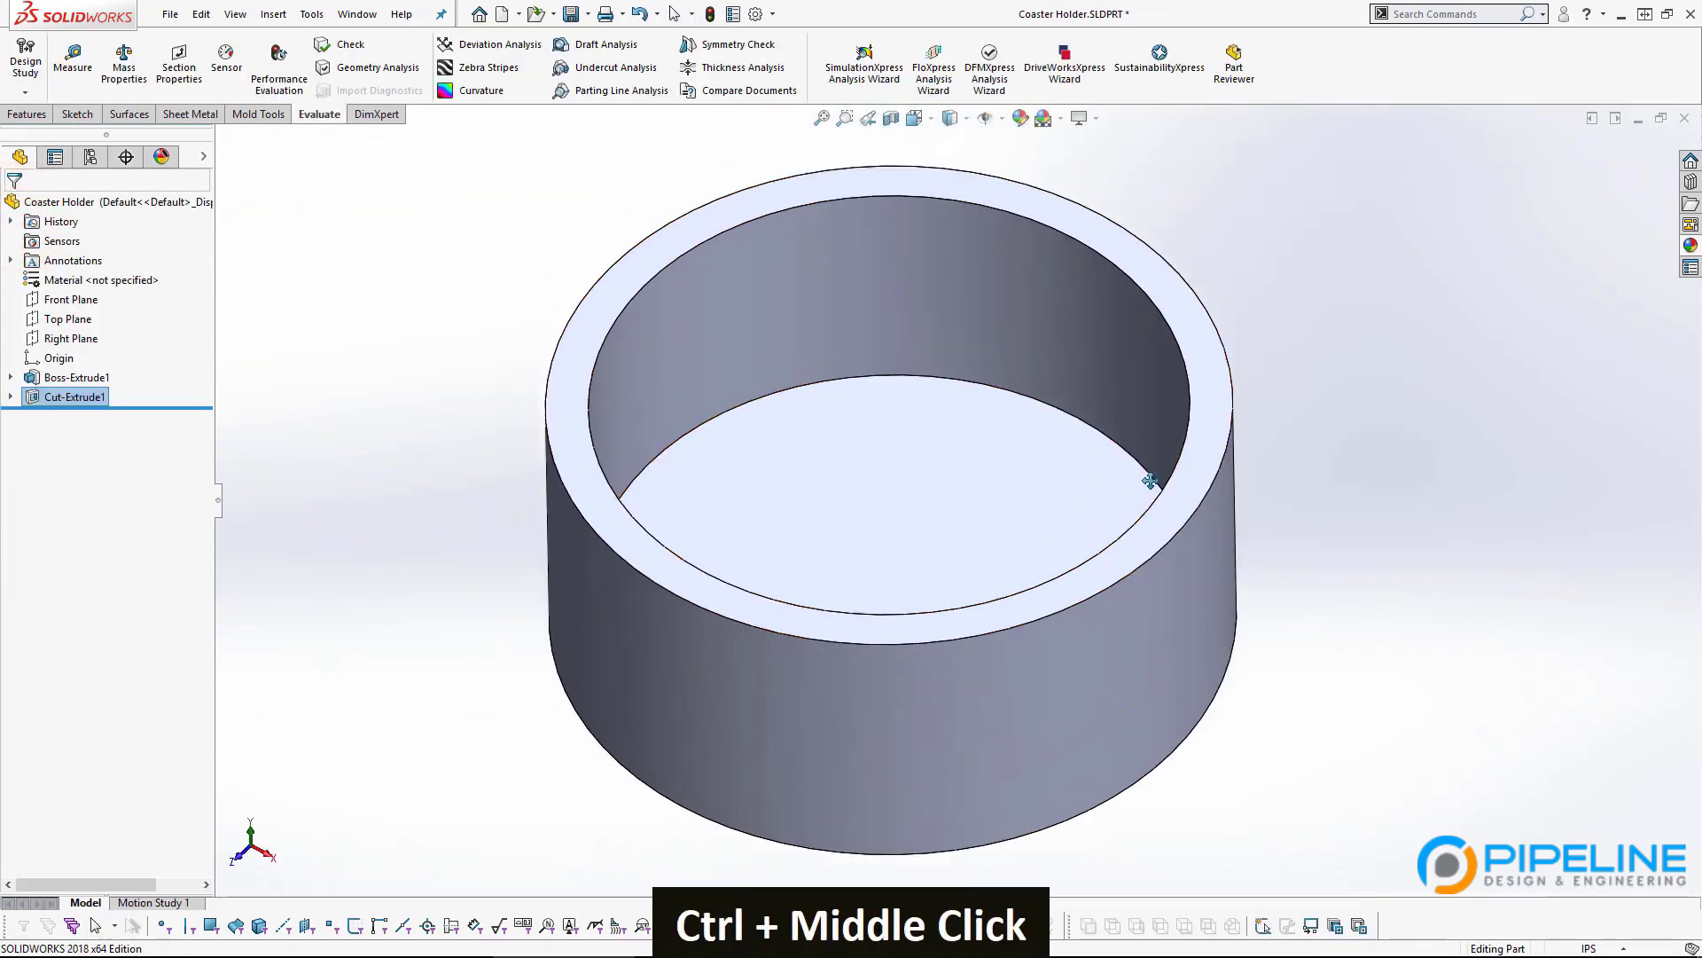
Switch to the coaster holder assembly, rebuild it with the changed cut and view it from above.
key(ctrl+Tab)
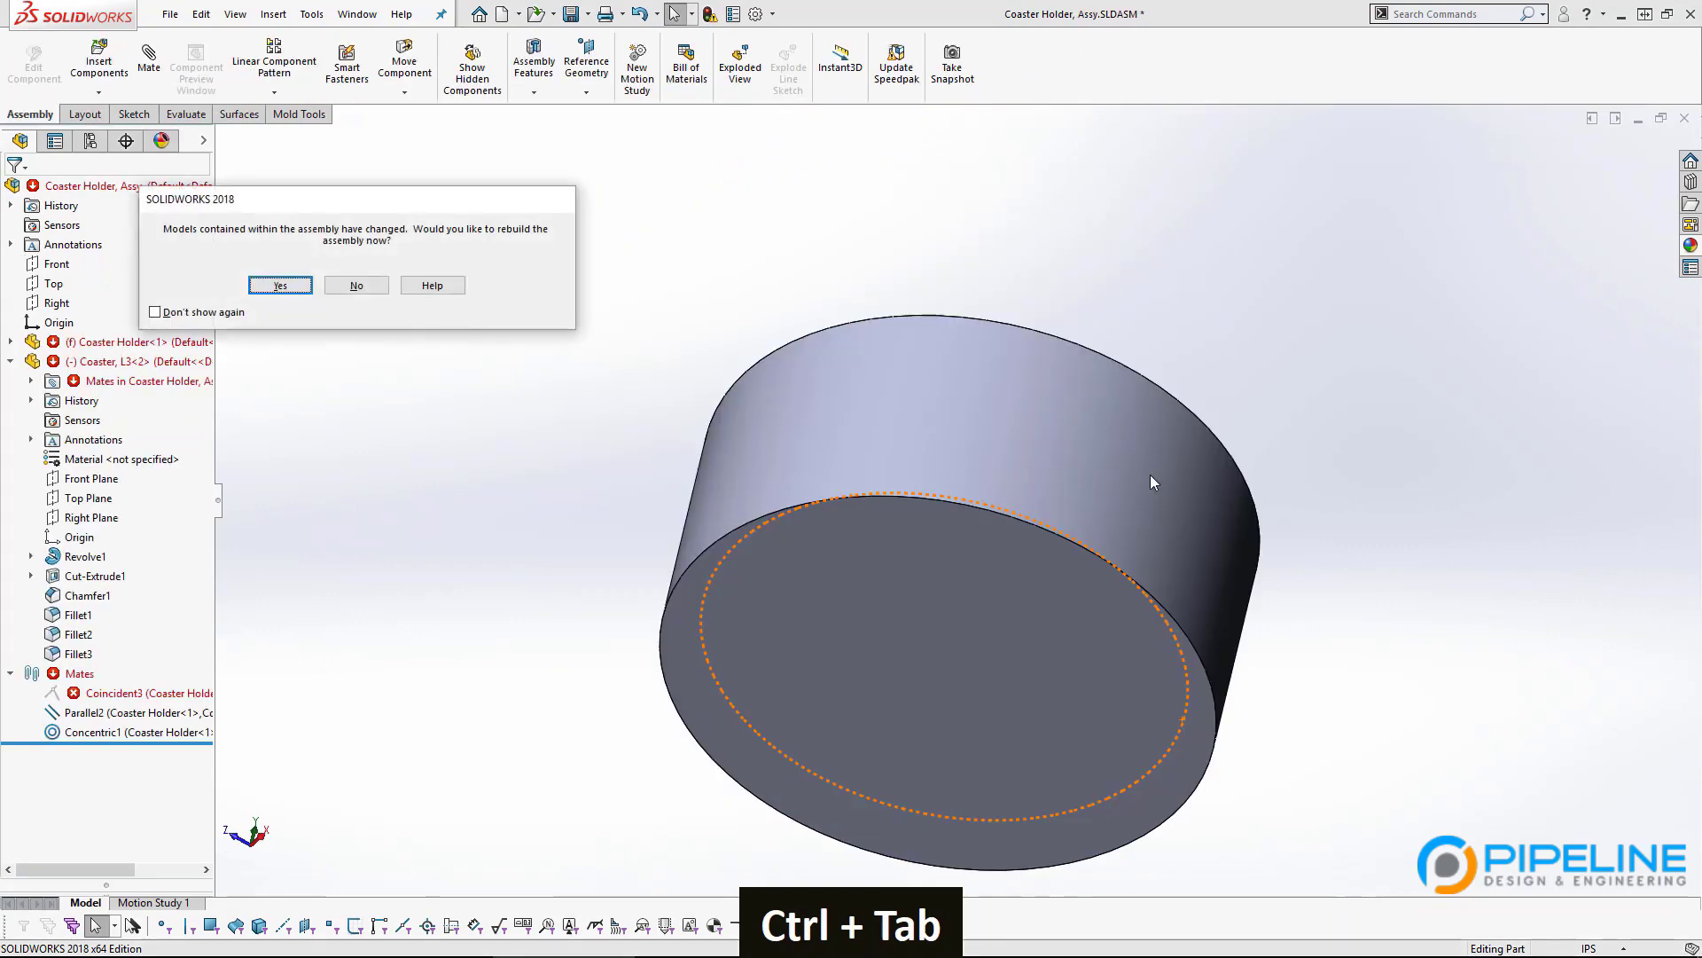
key(space)
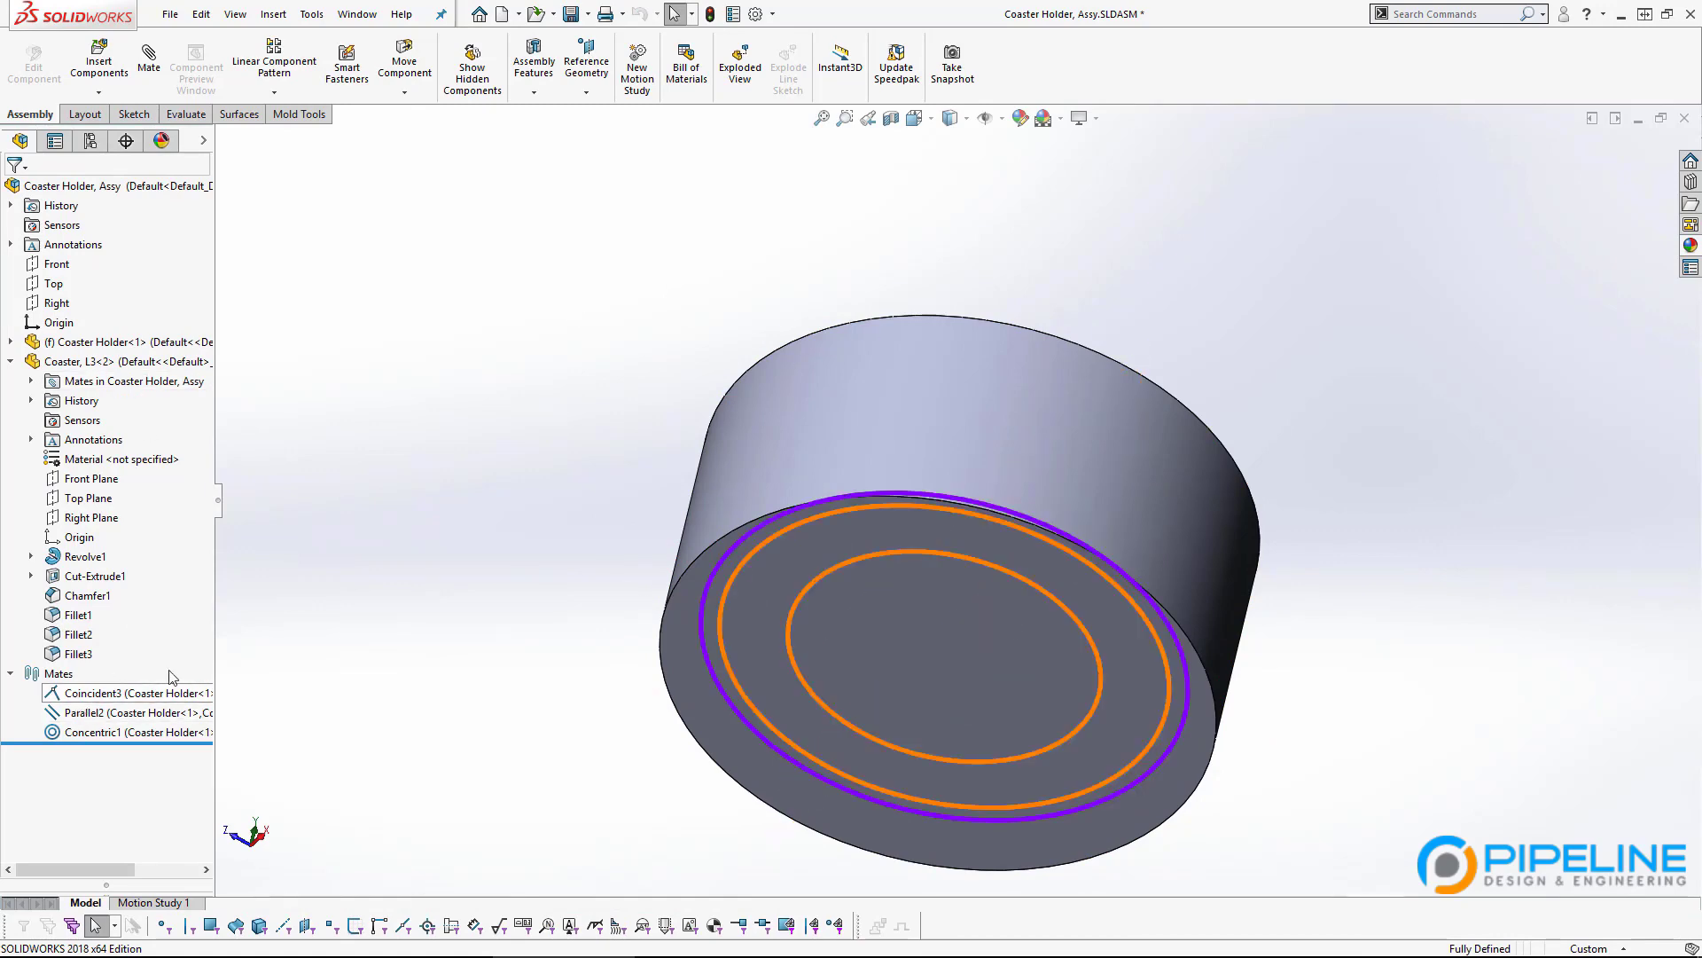
middle_drag(756, 273, 471, 376)
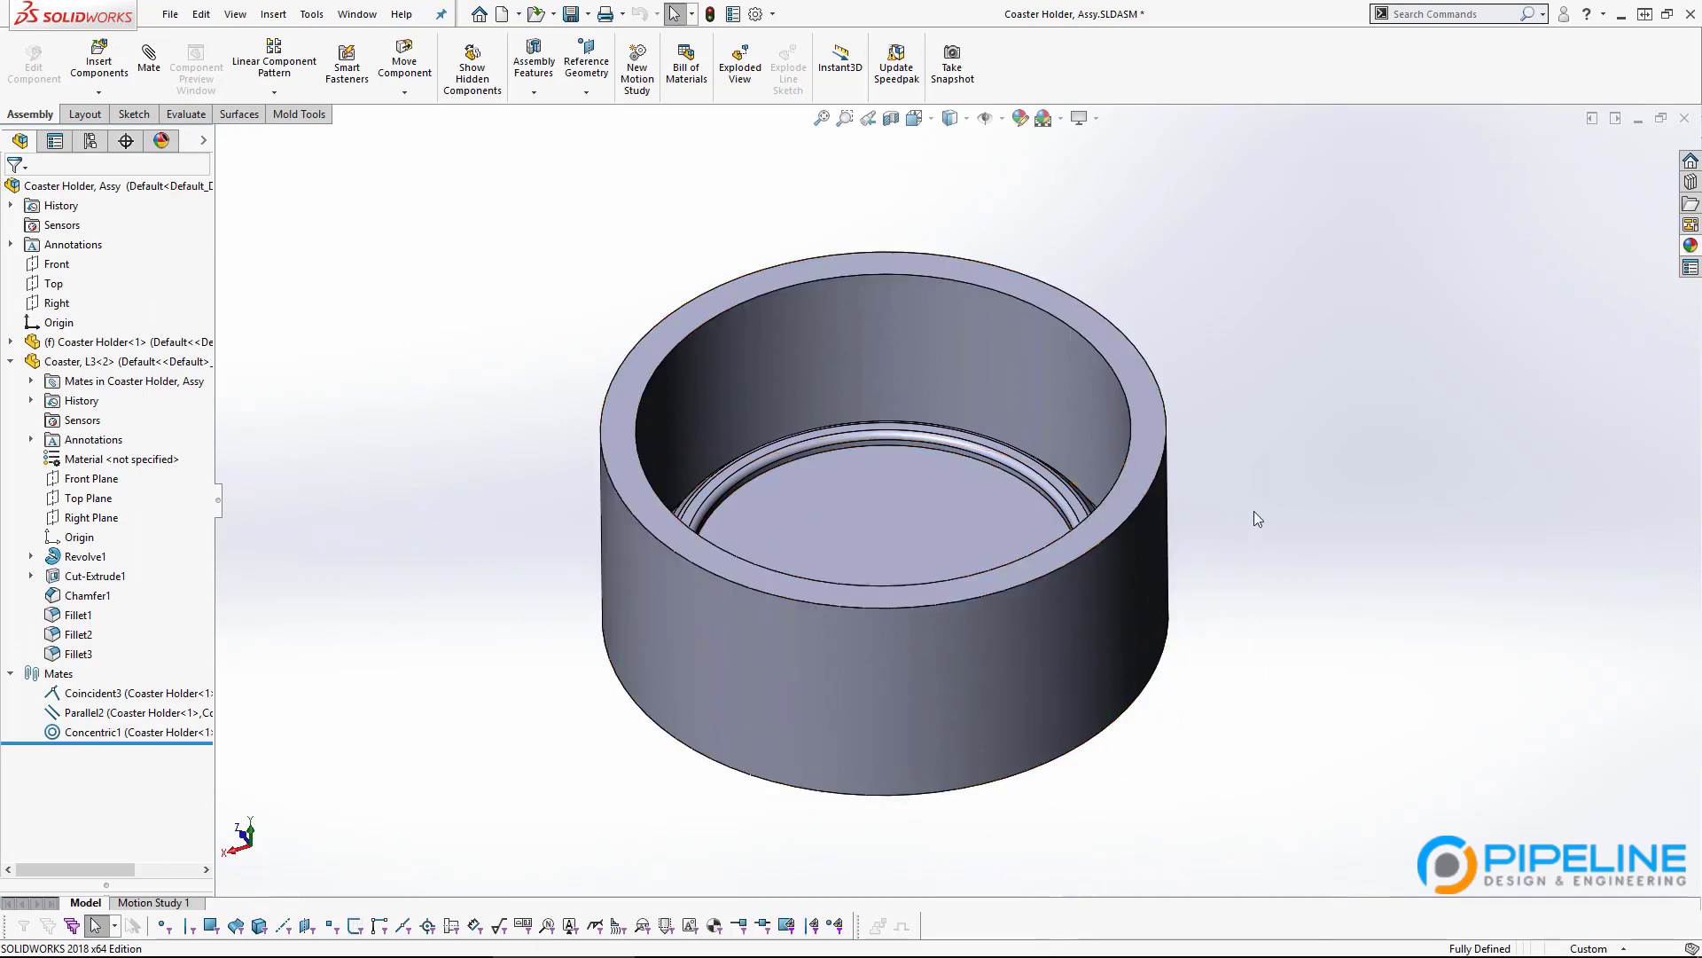
ctrl+middle_drag(1223, 465, 1116, 498)
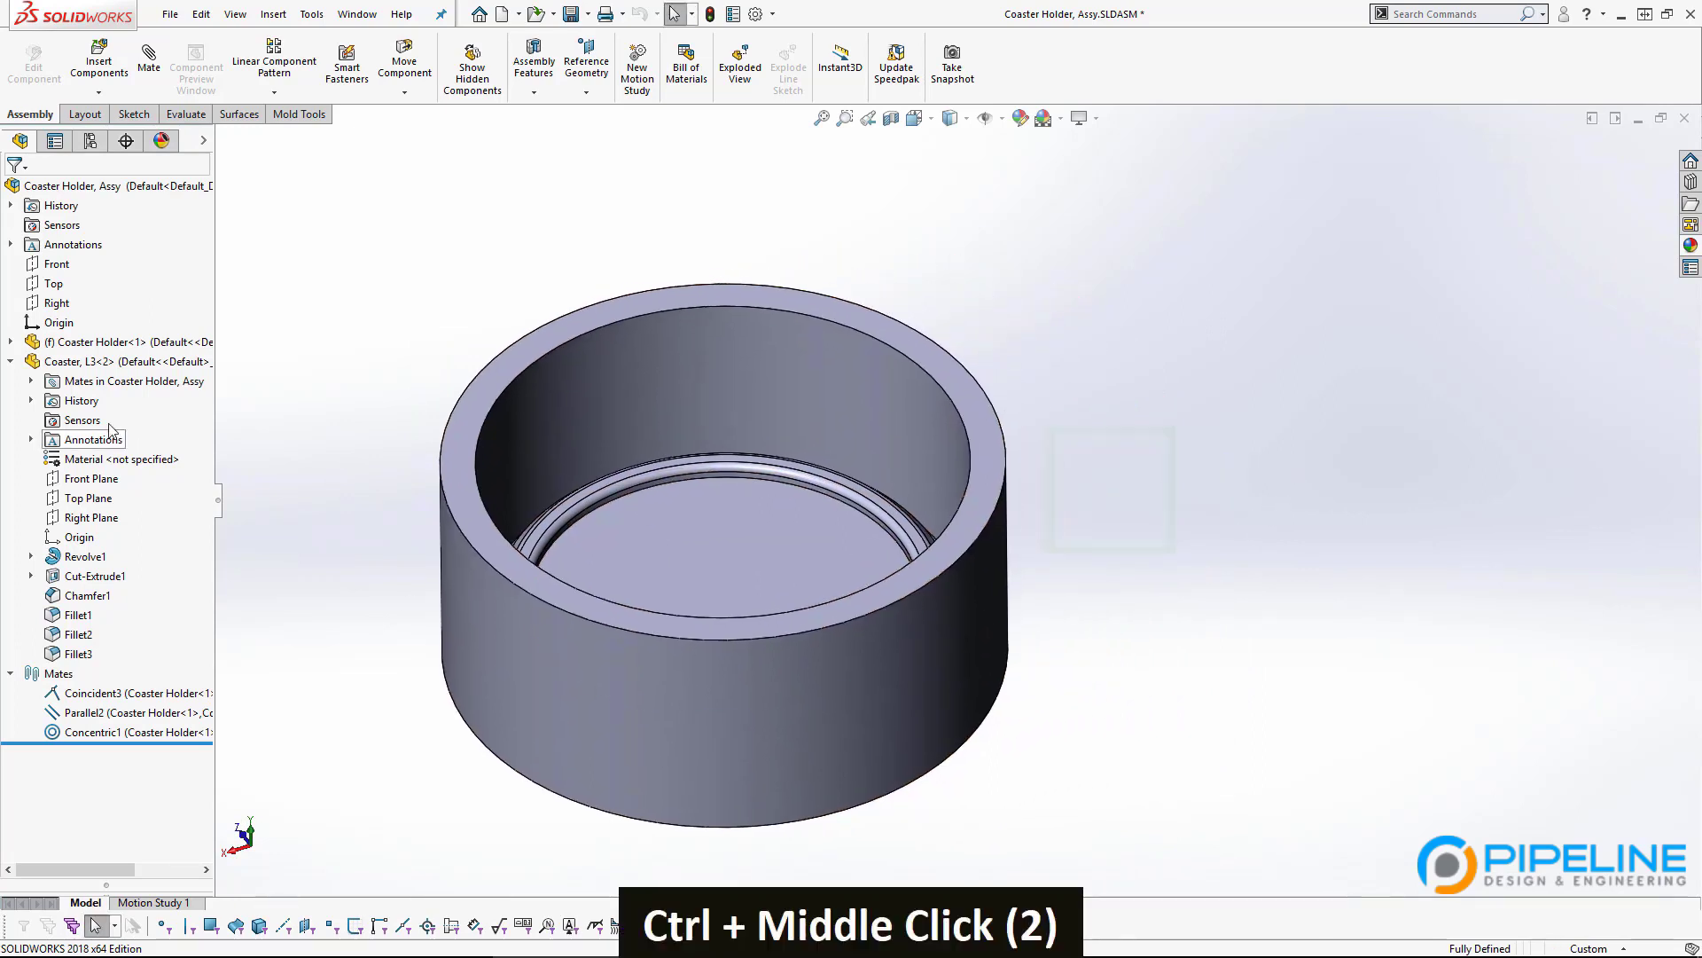
Insert another Coaster, L3 component and place it above the holder.
click(97, 72)
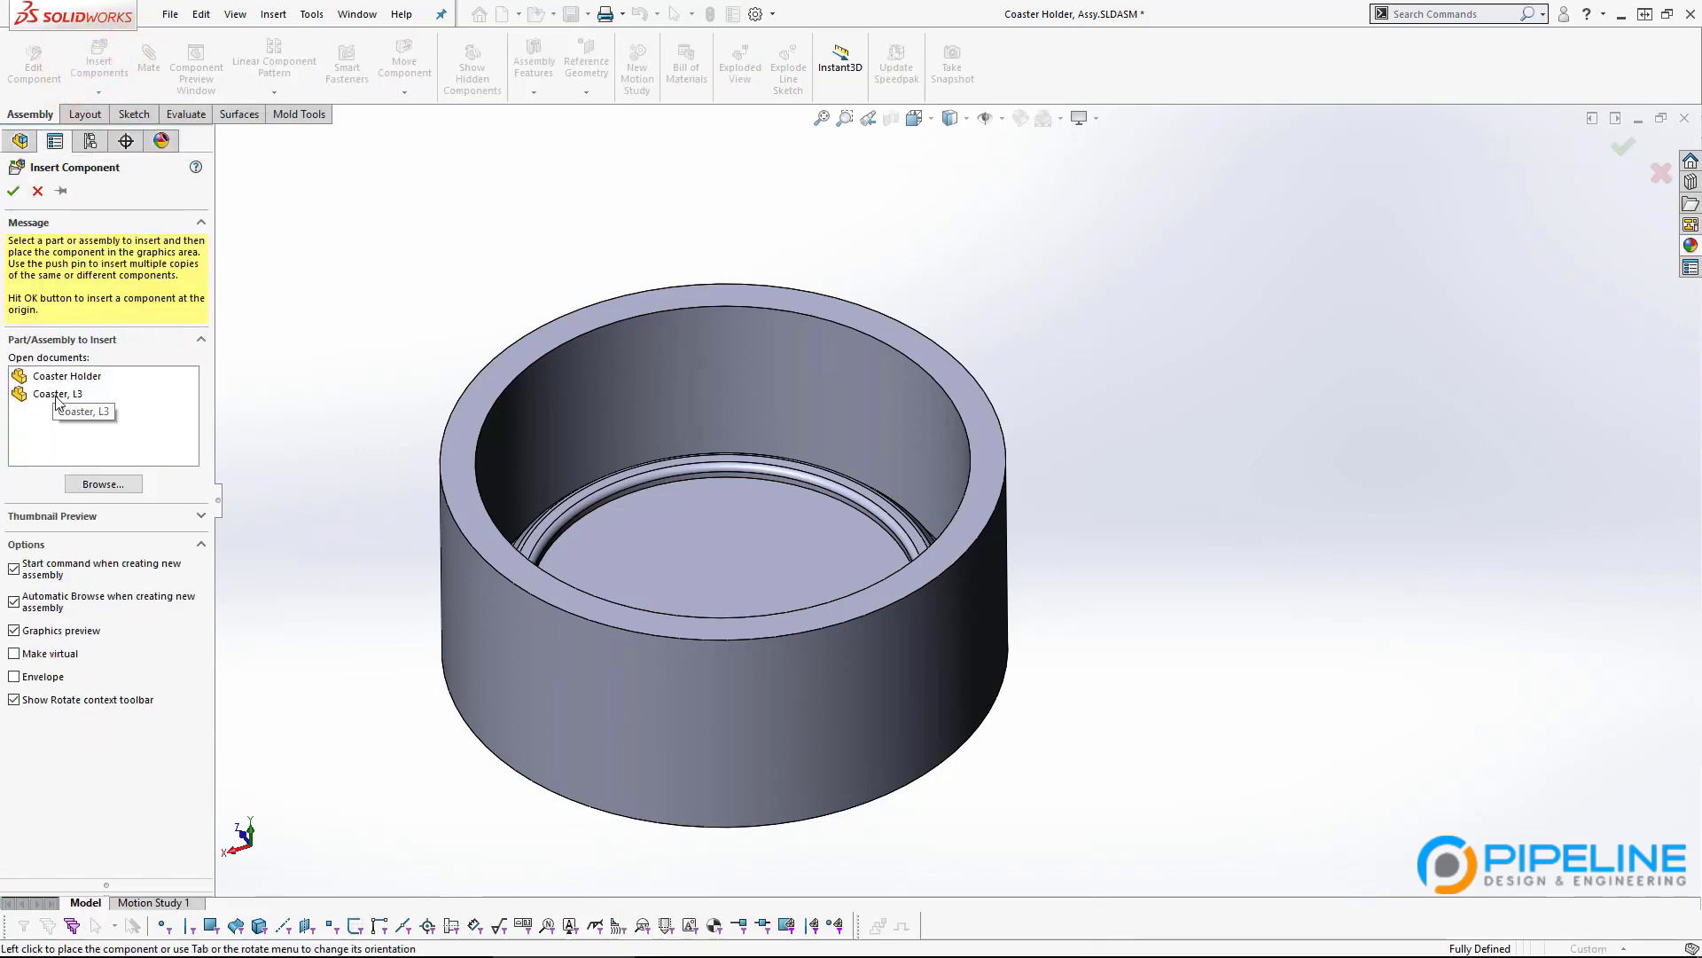
click(52, 394)
click(621, 234)
click(549, 550)
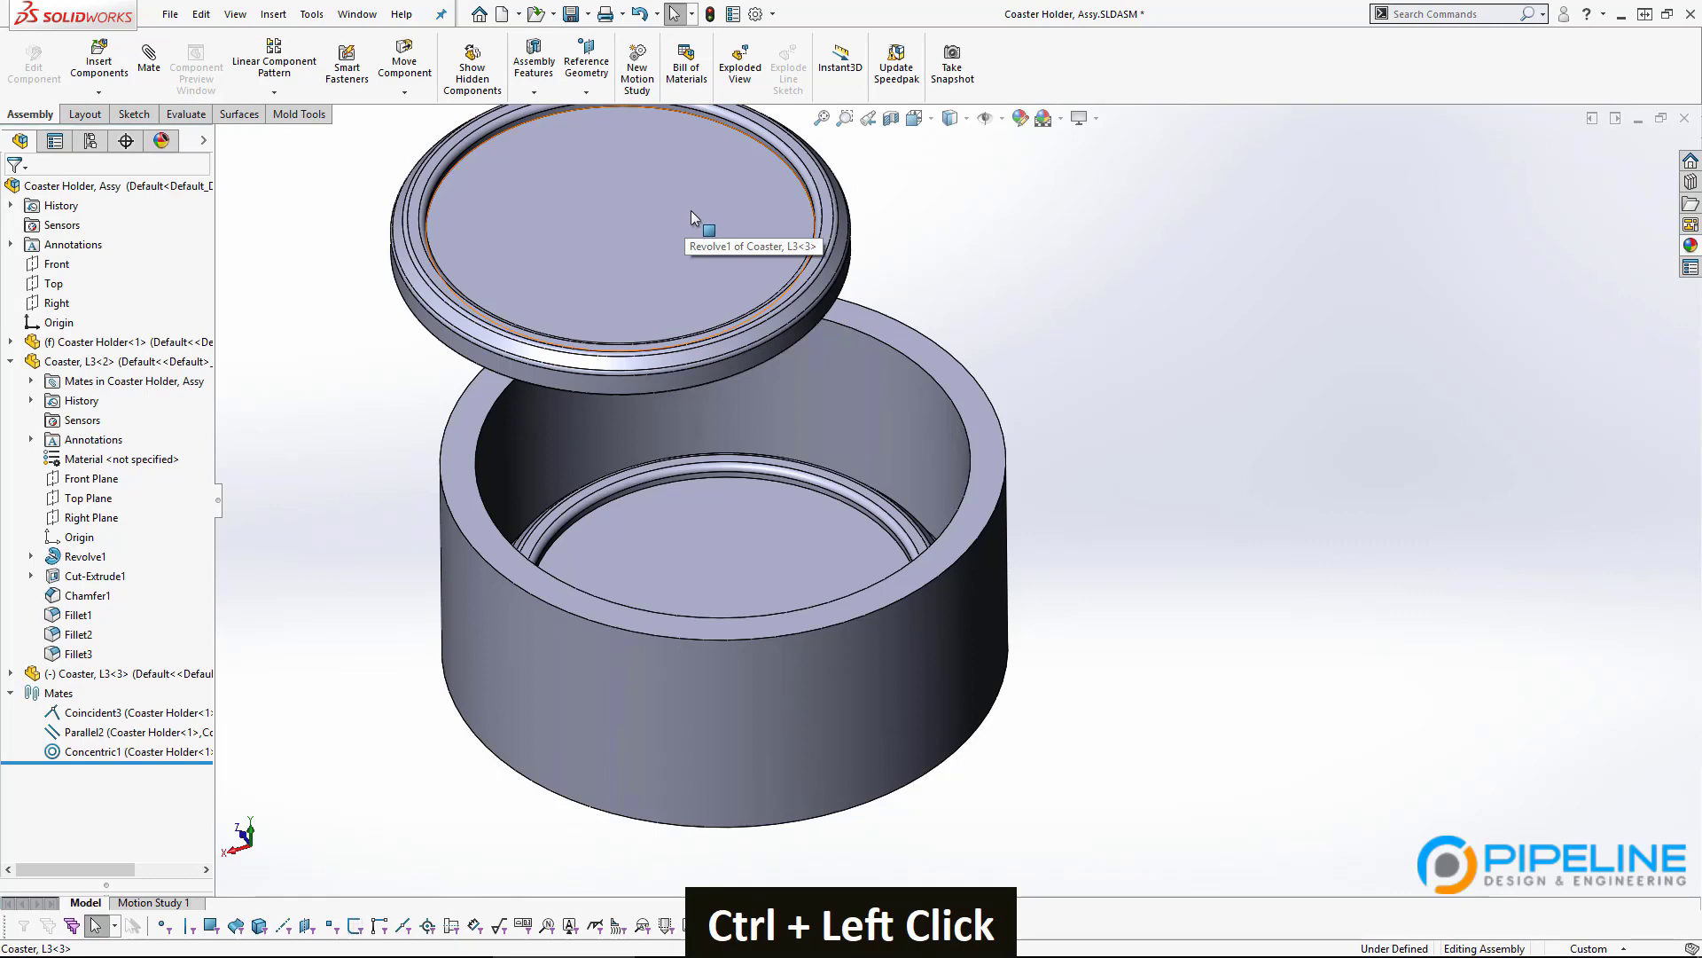
Add two copies of the inserted coaster beside the holder and highlight each of the three loose coasters in turn.
ctrl+drag(692, 215, 1248, 316)
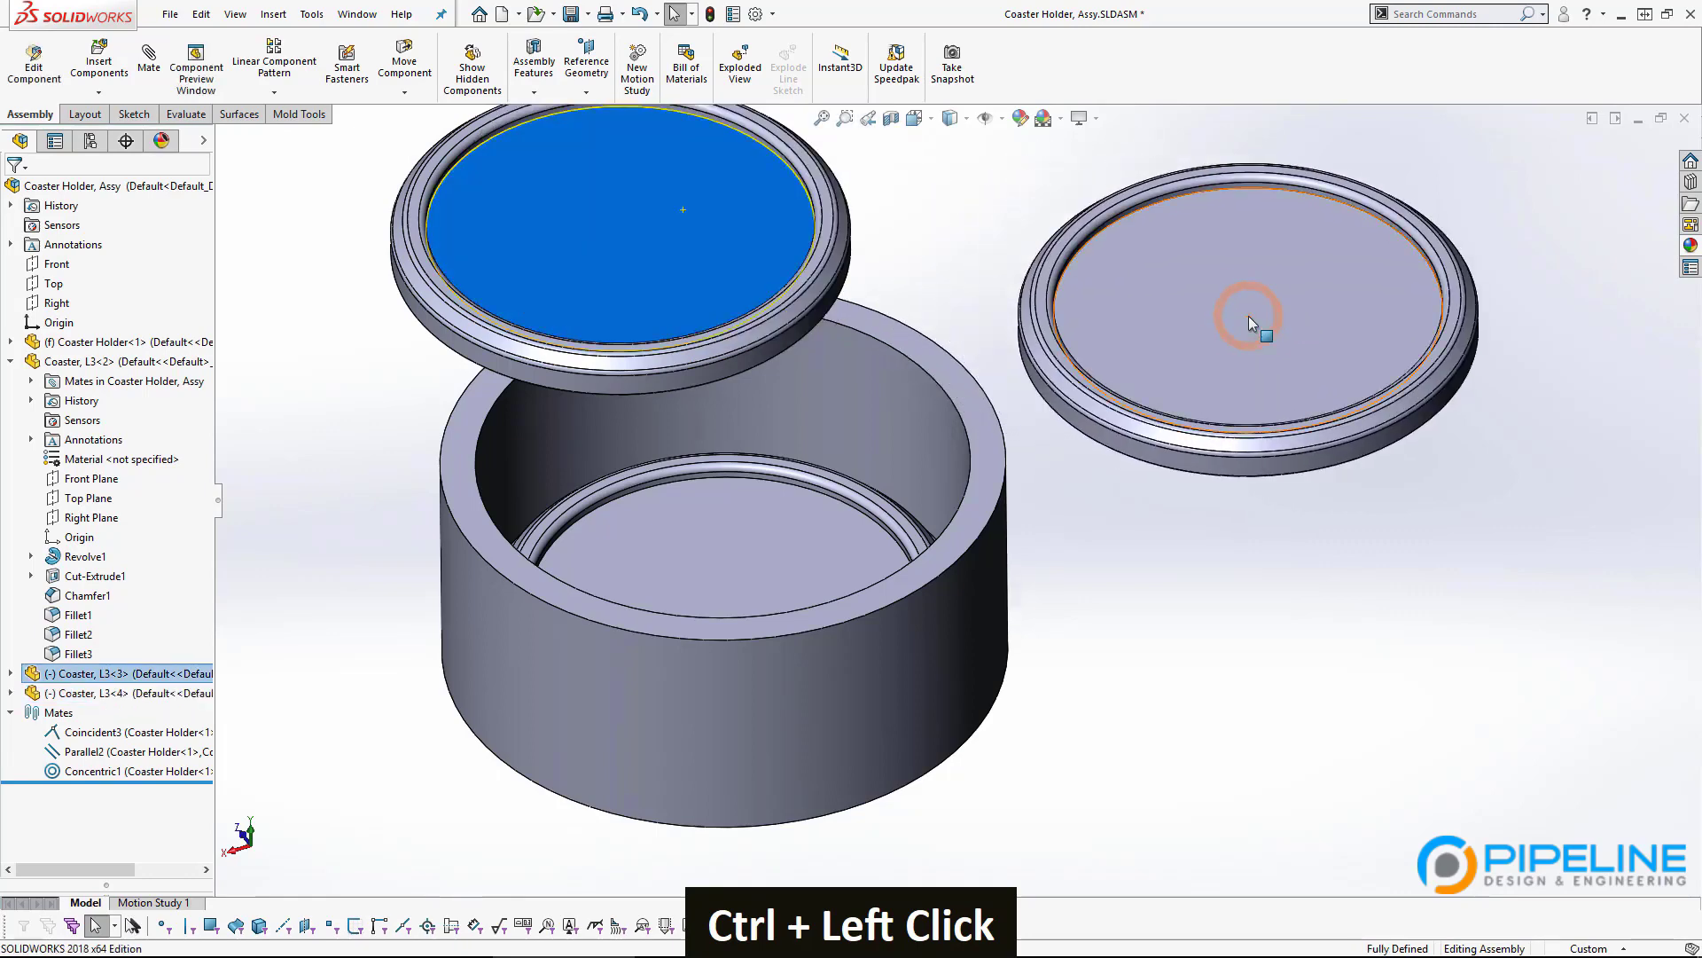
click(940, 272)
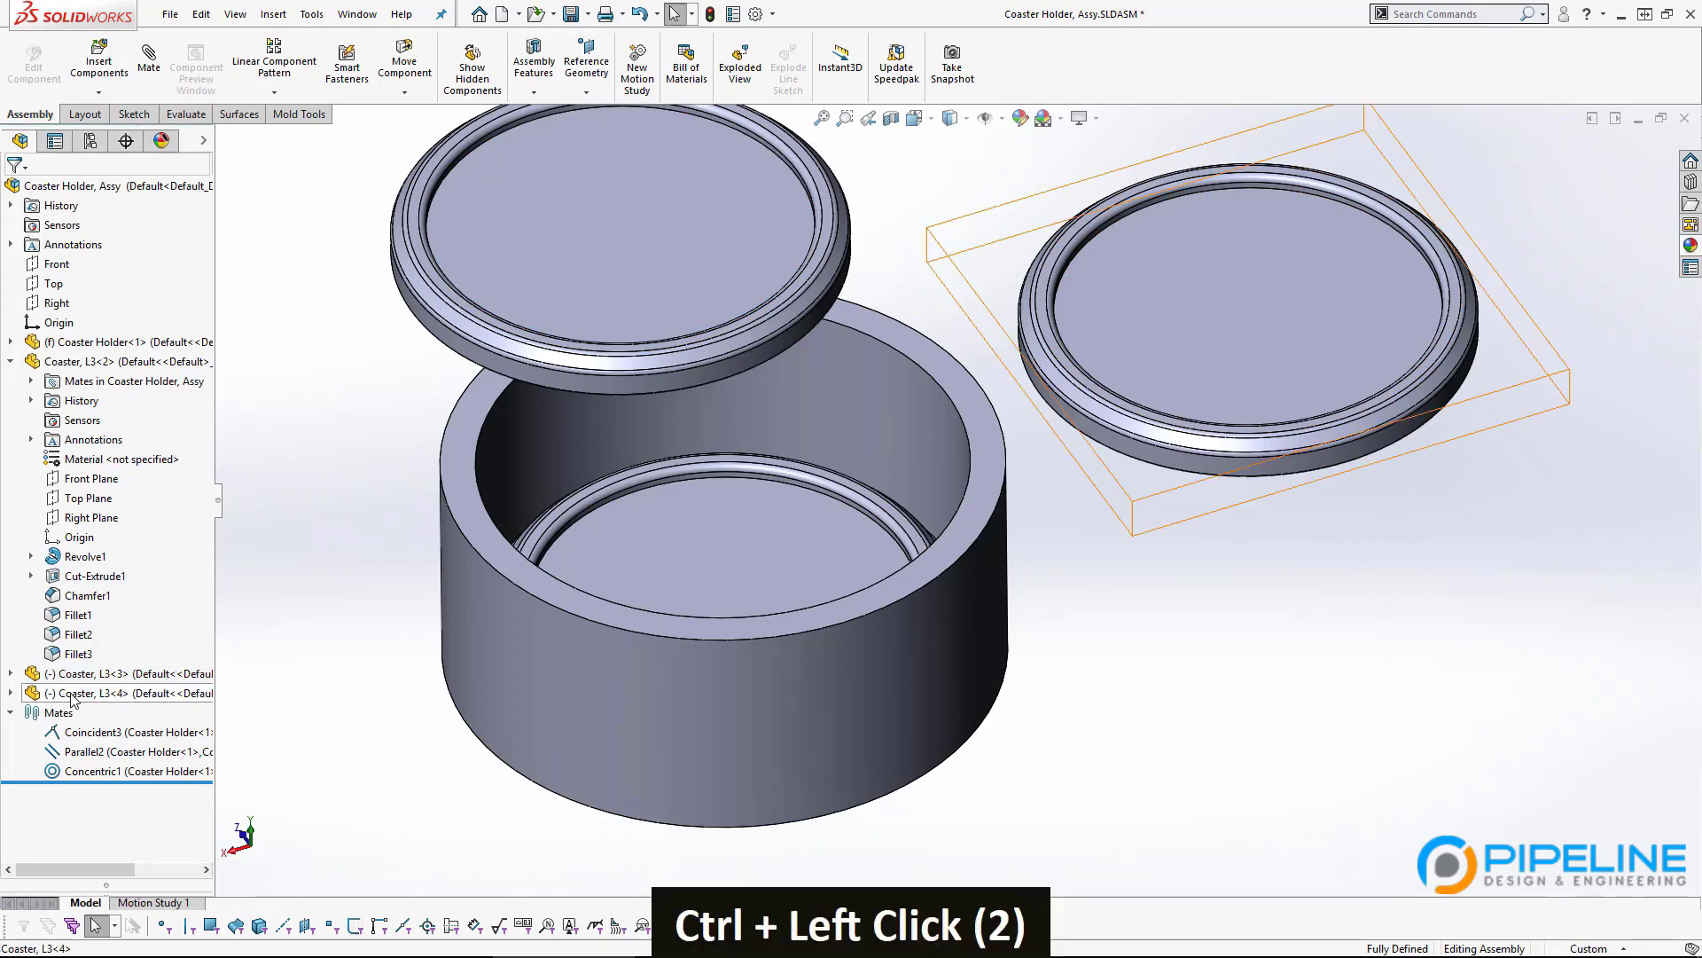
ctrl+drag(72, 696, 1381, 604)
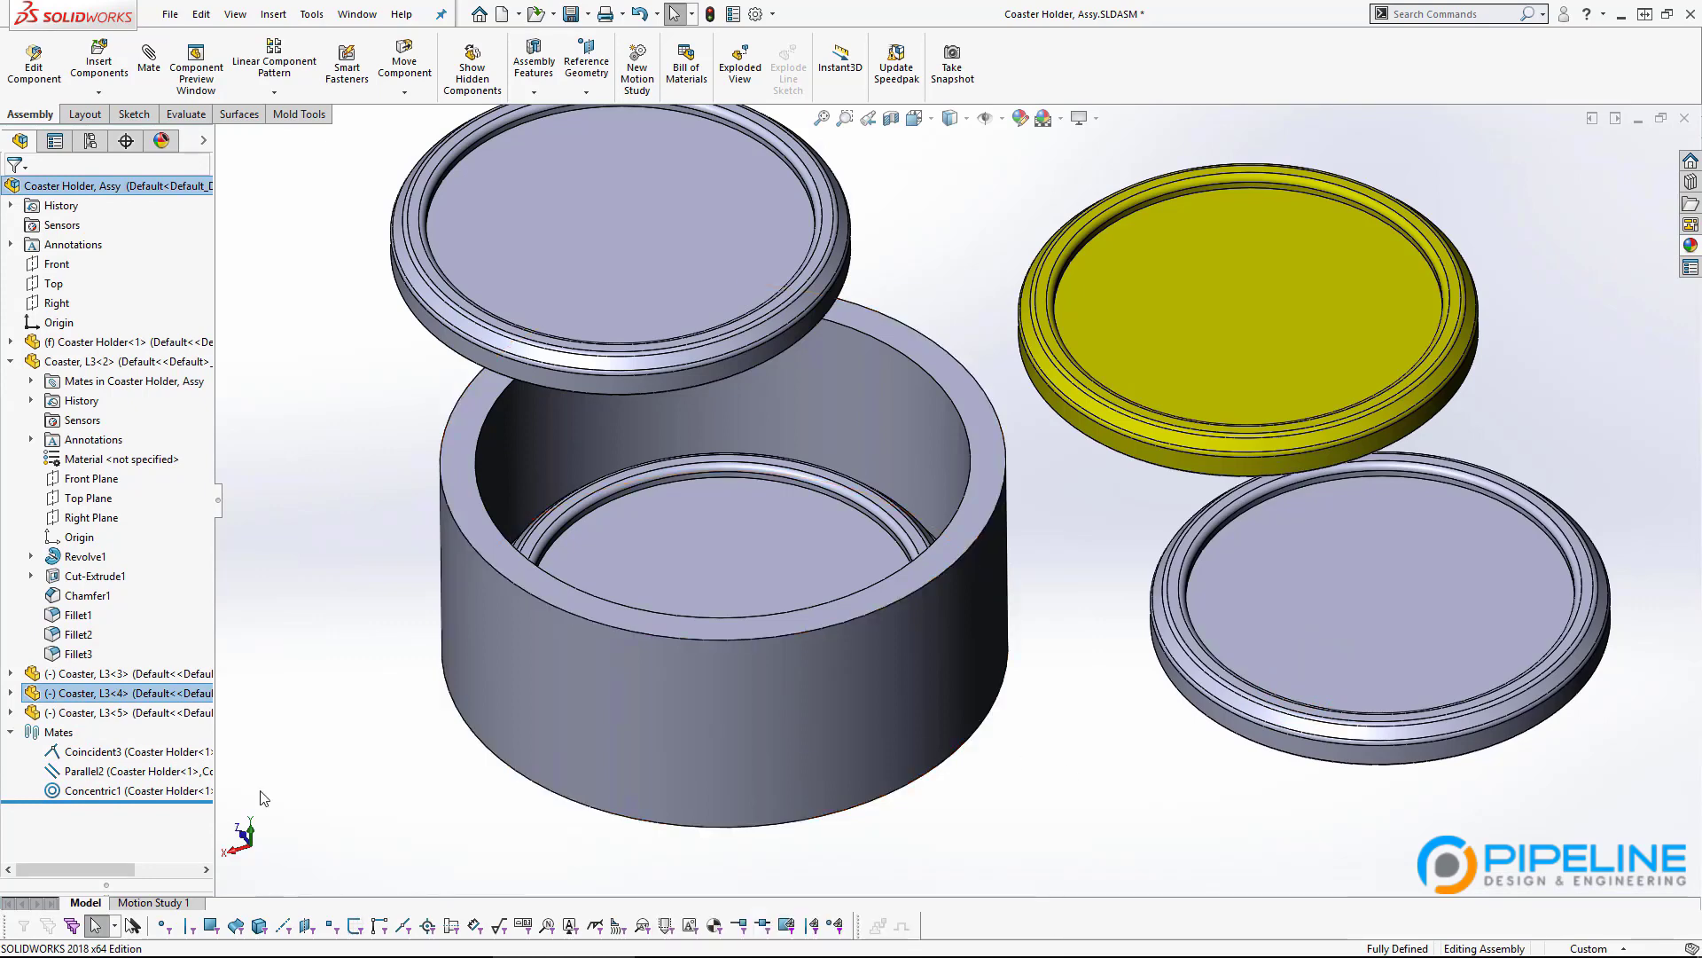
click(344, 716)
click(108, 675)
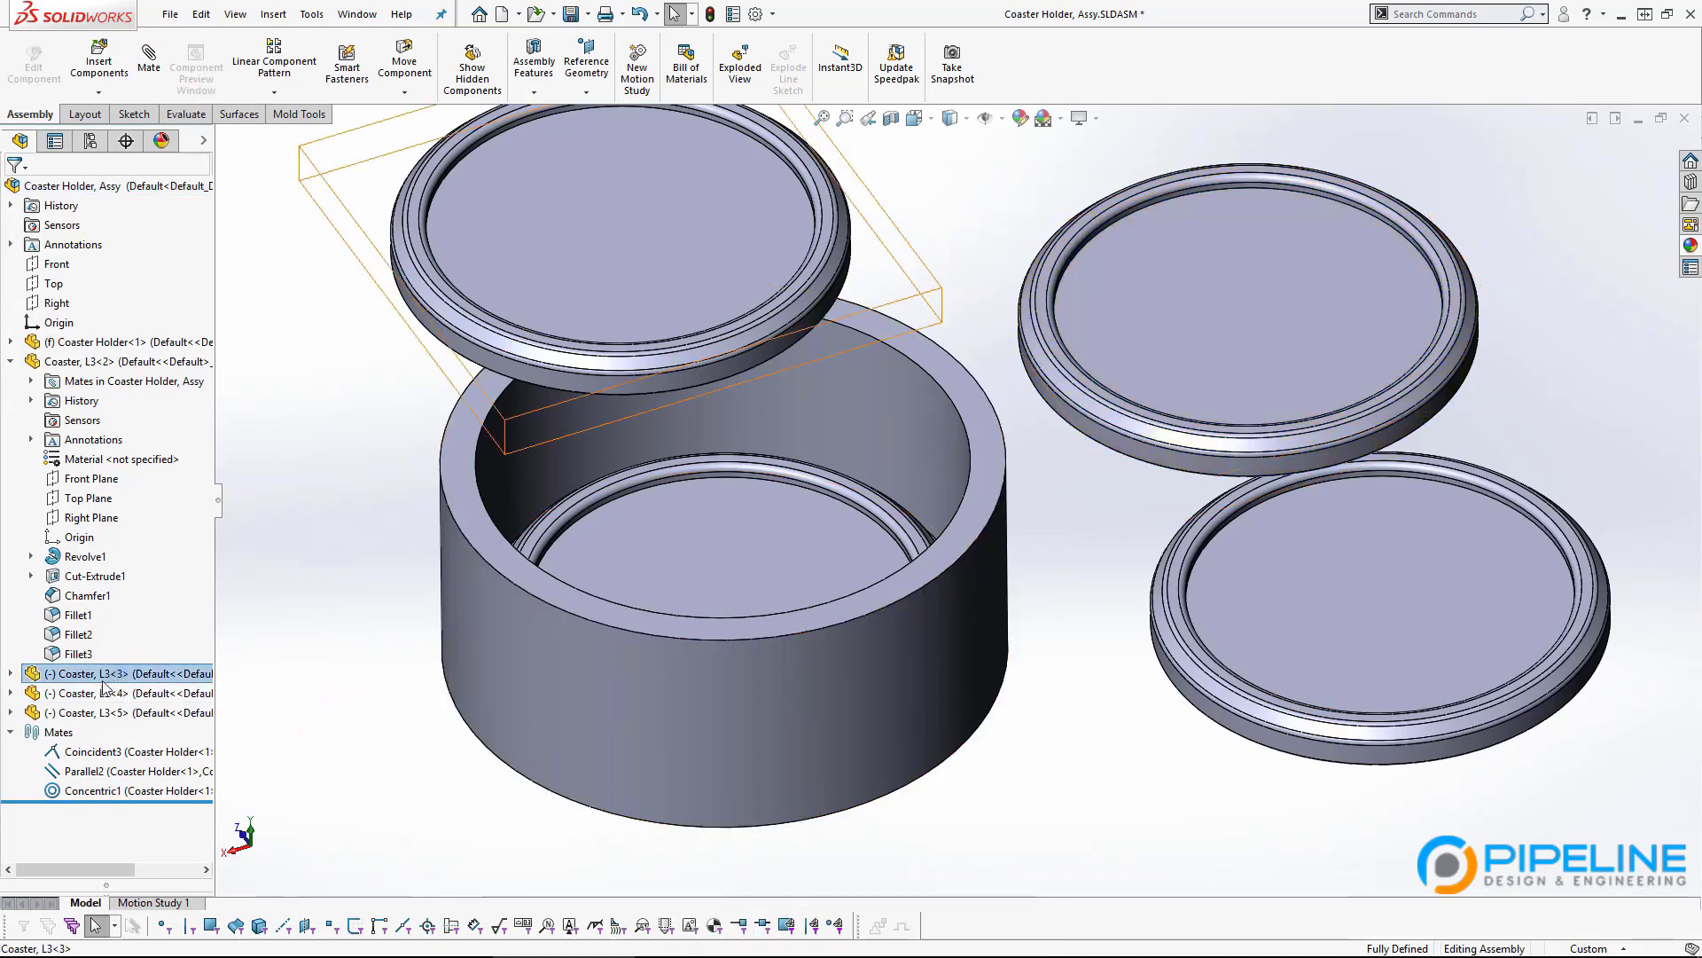
click(85, 693)
click(97, 712)
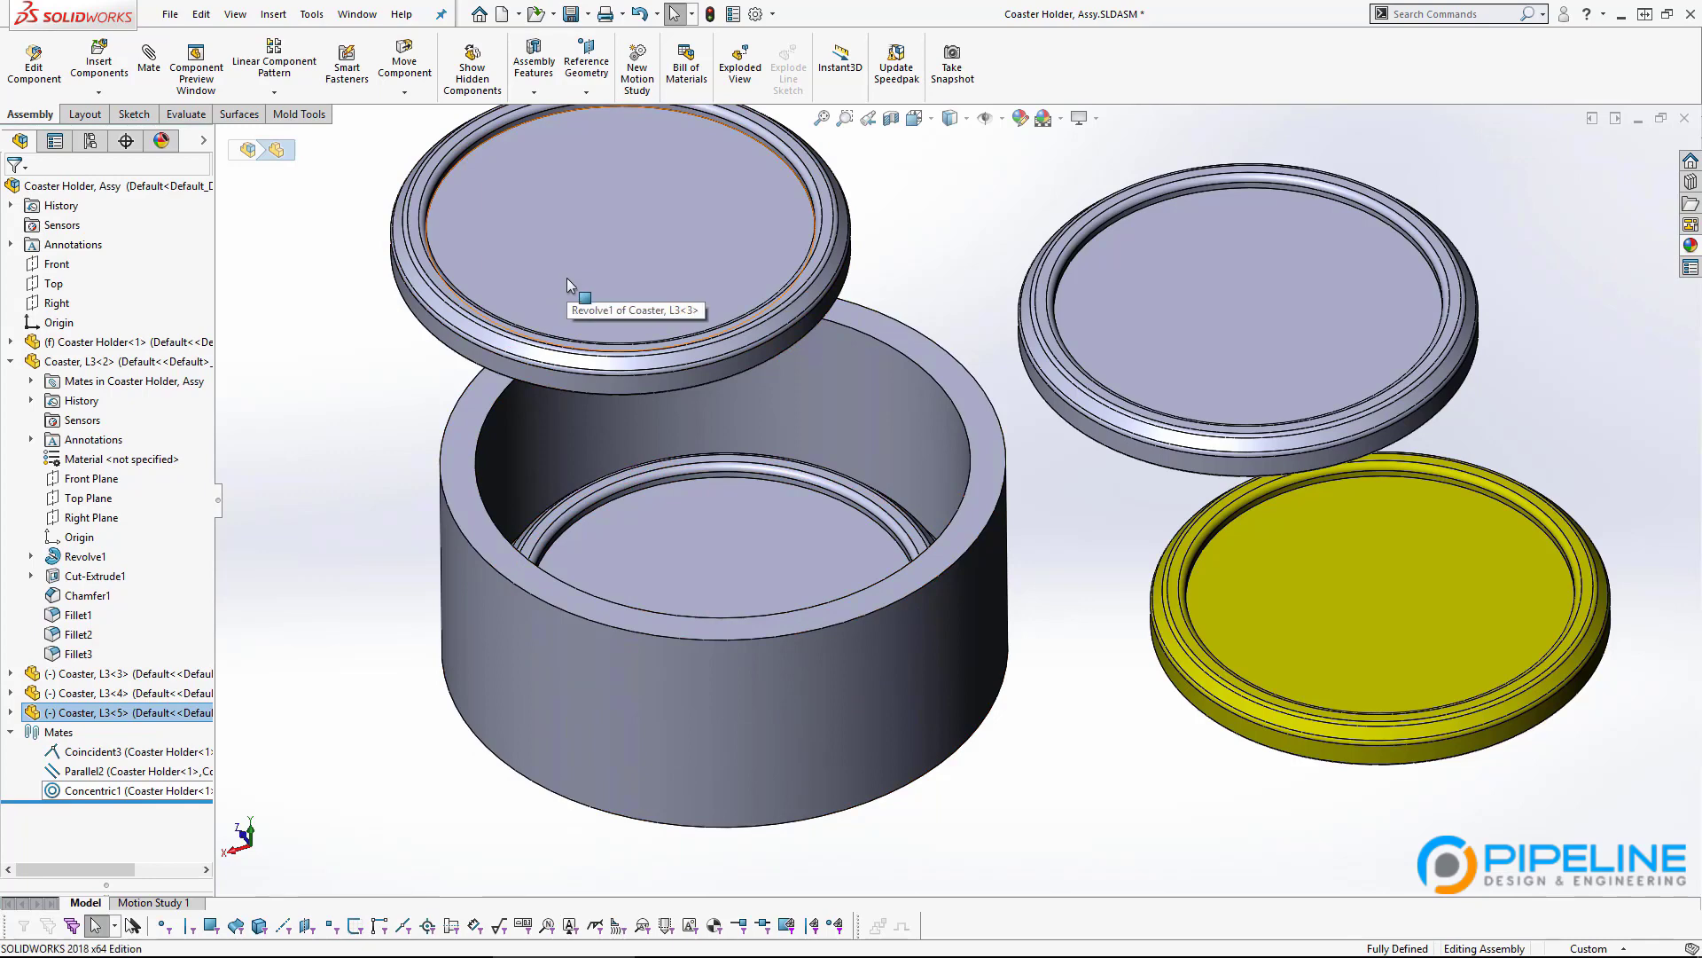
Move the first loose coaster over the holder's opening and show the Front Planes of both the coaster and the holder.
drag(566, 278, 710, 403)
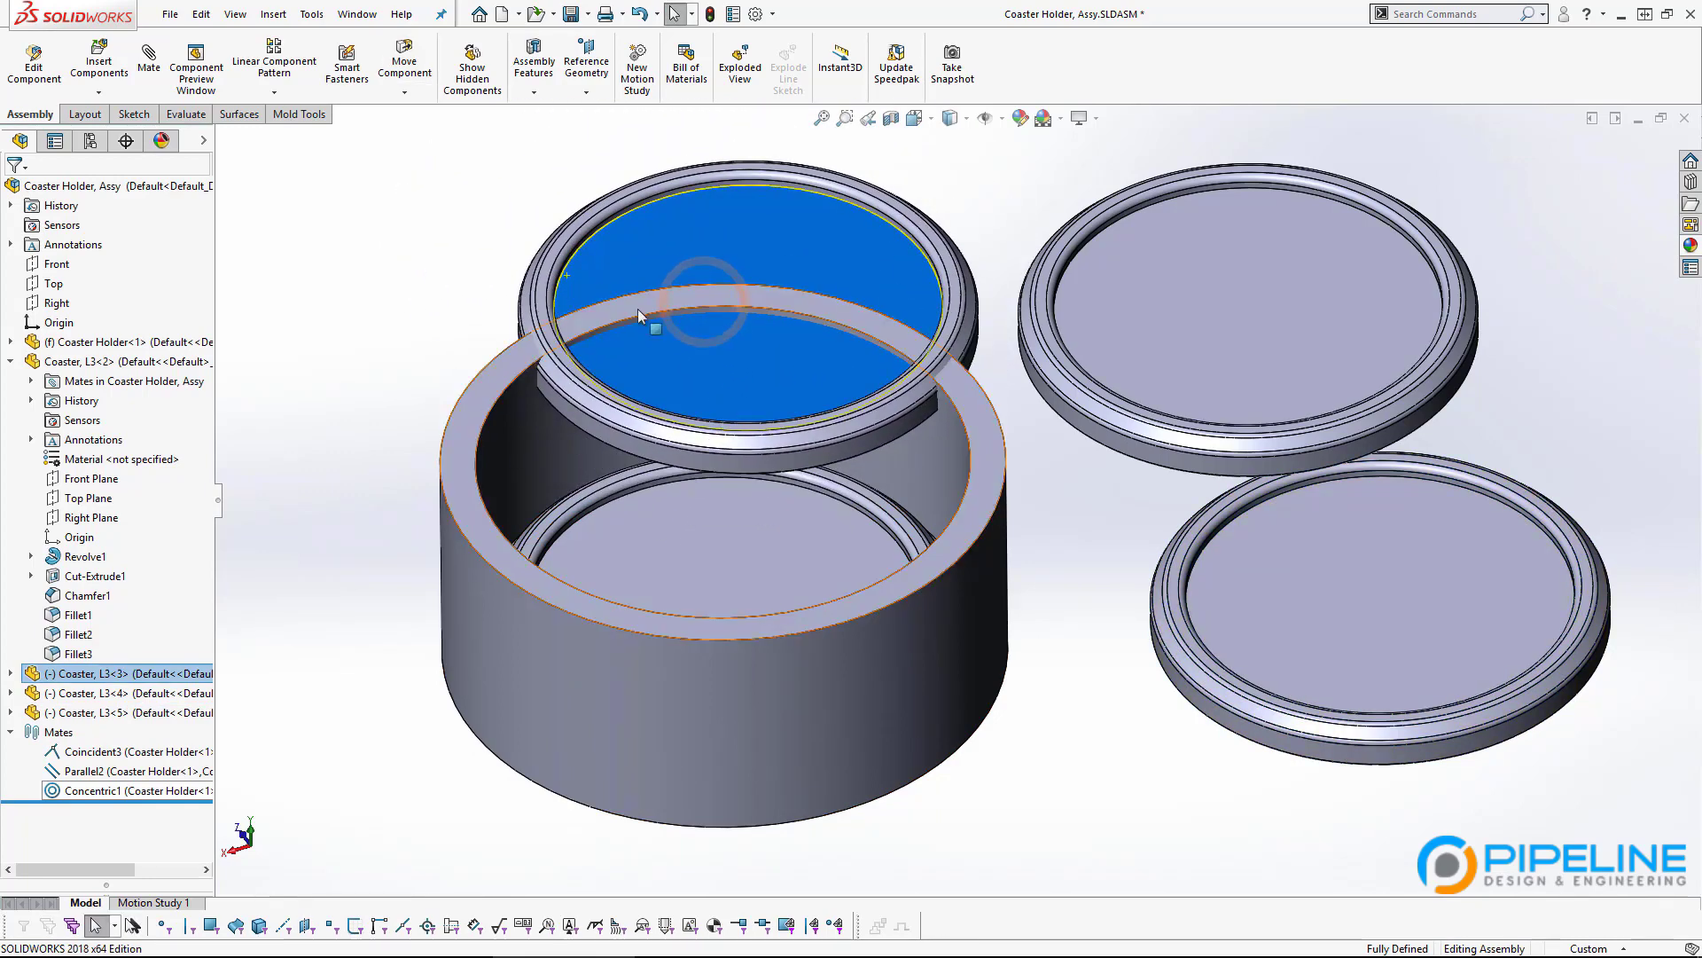
click(10, 673)
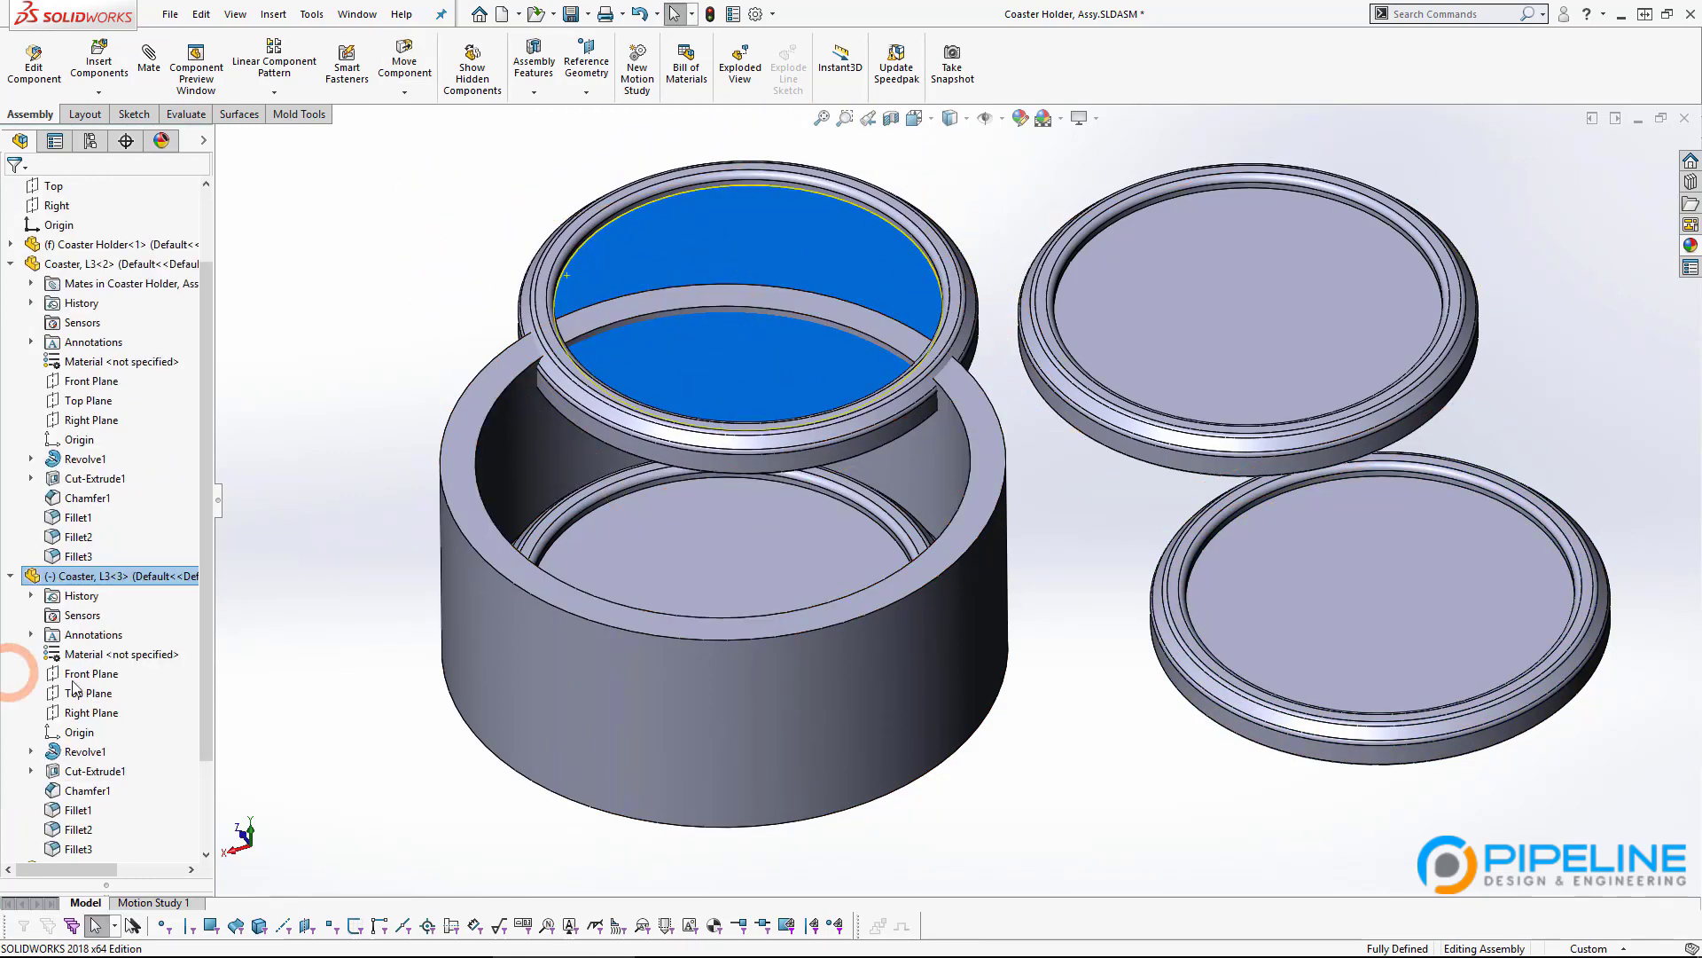
click(99, 674)
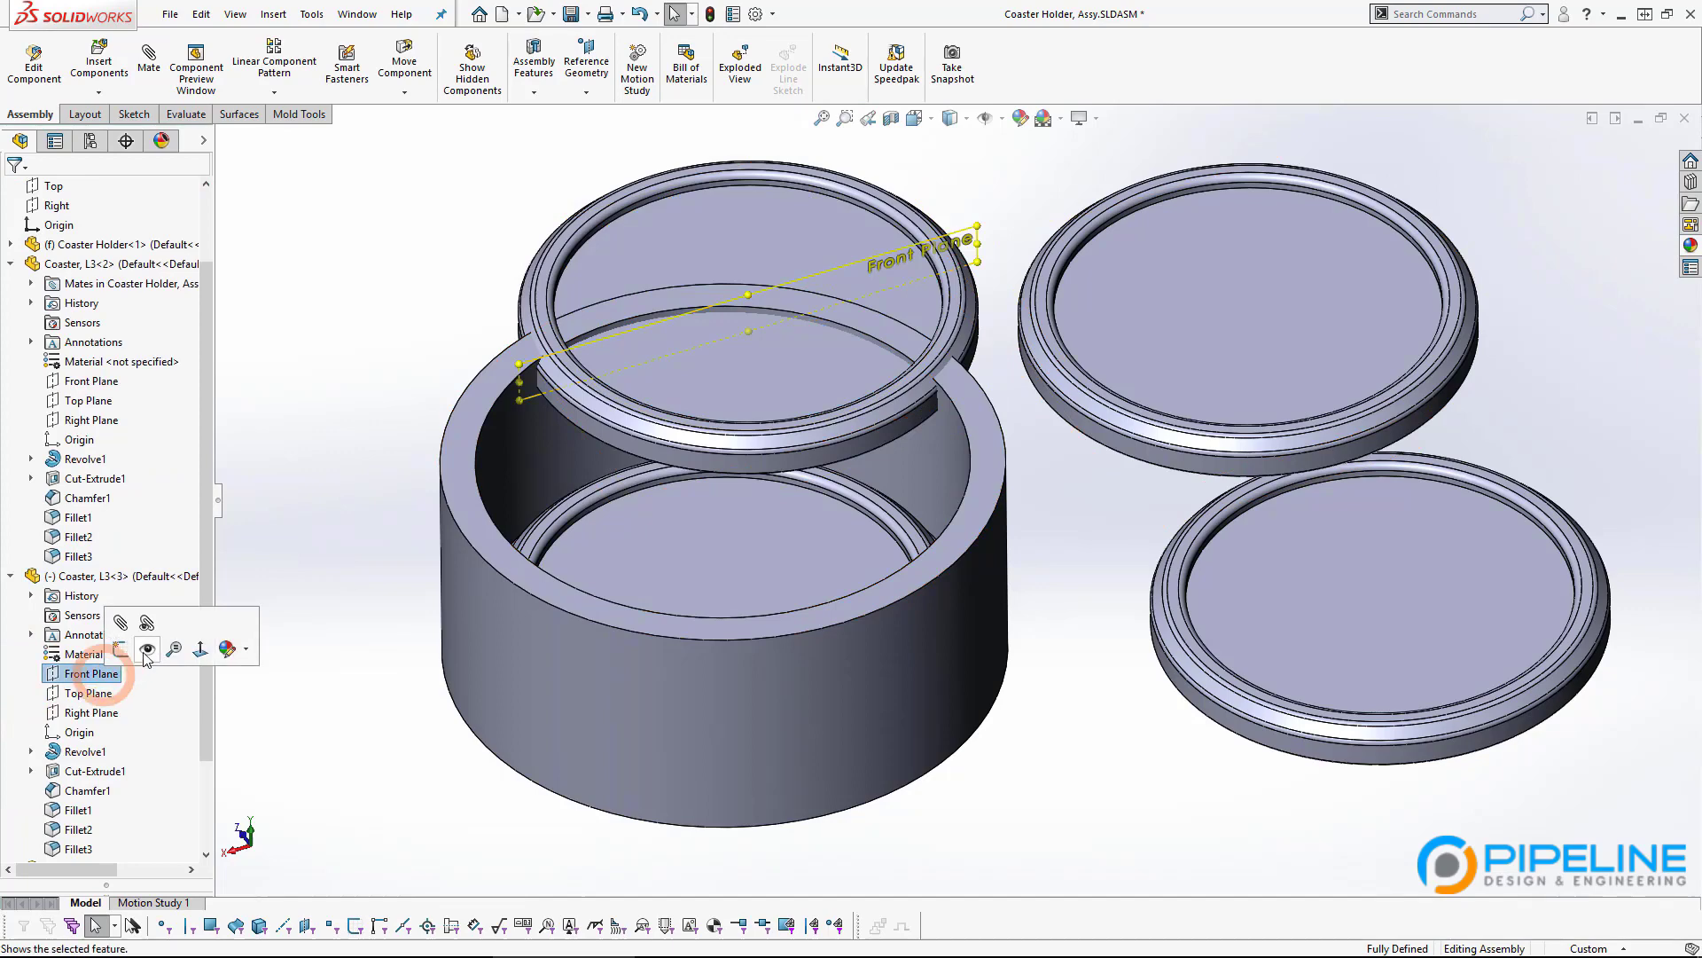
click(387, 395)
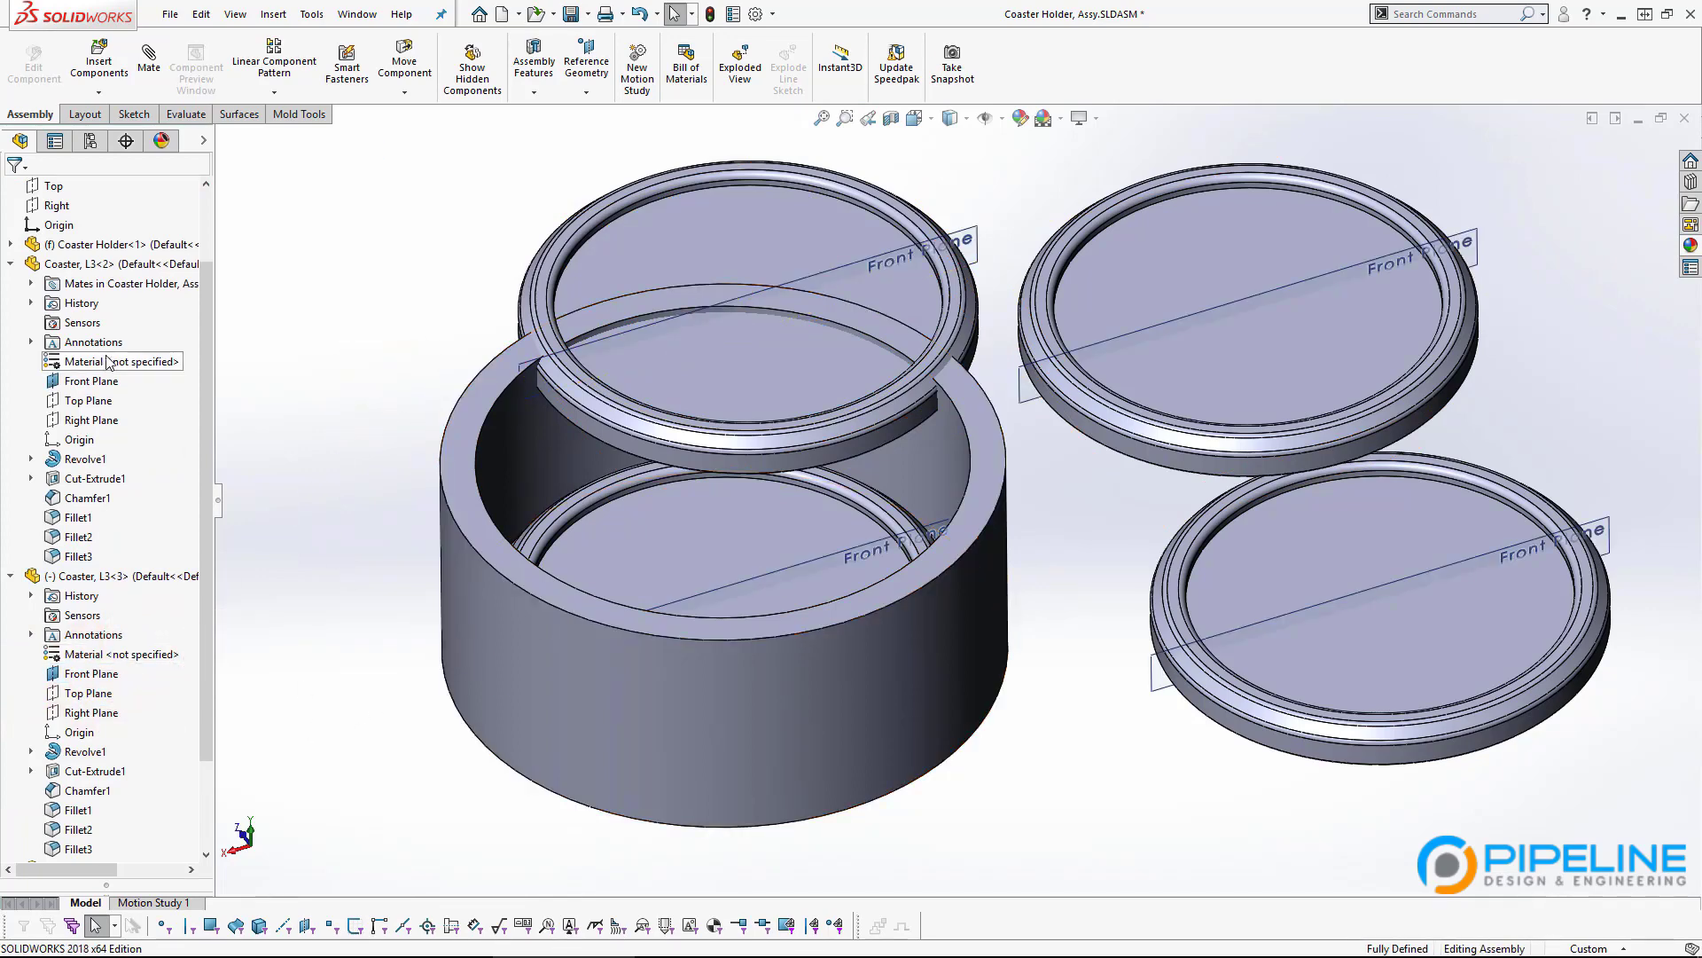
click(11, 244)
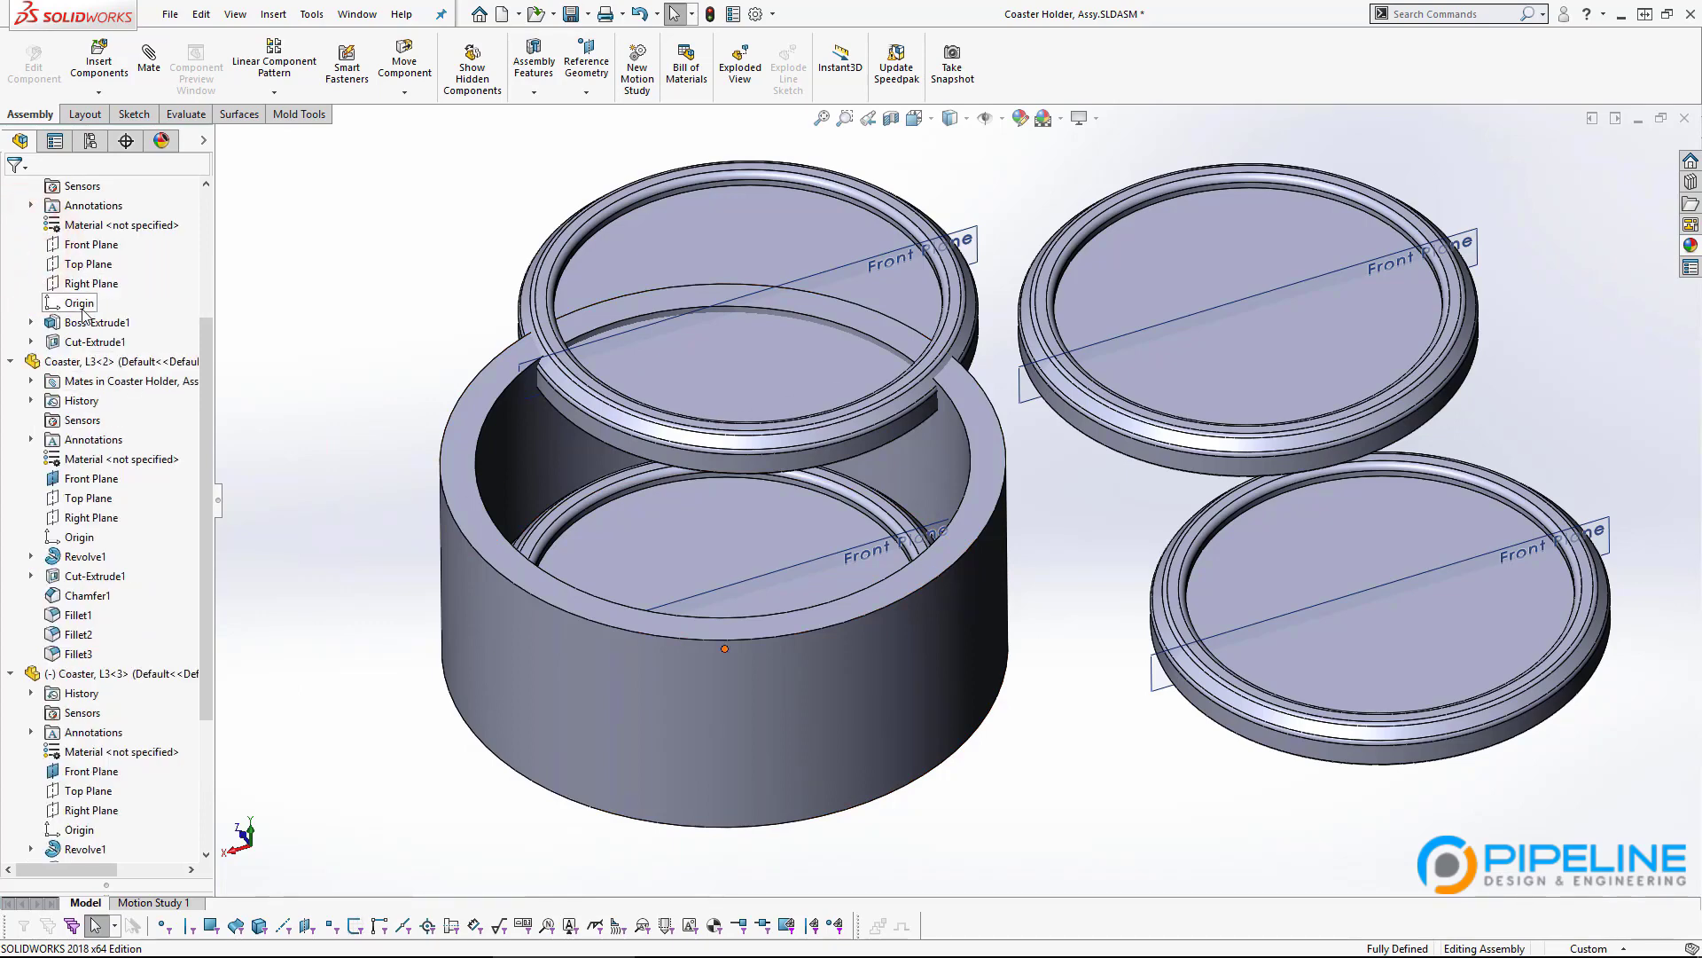
click(86, 248)
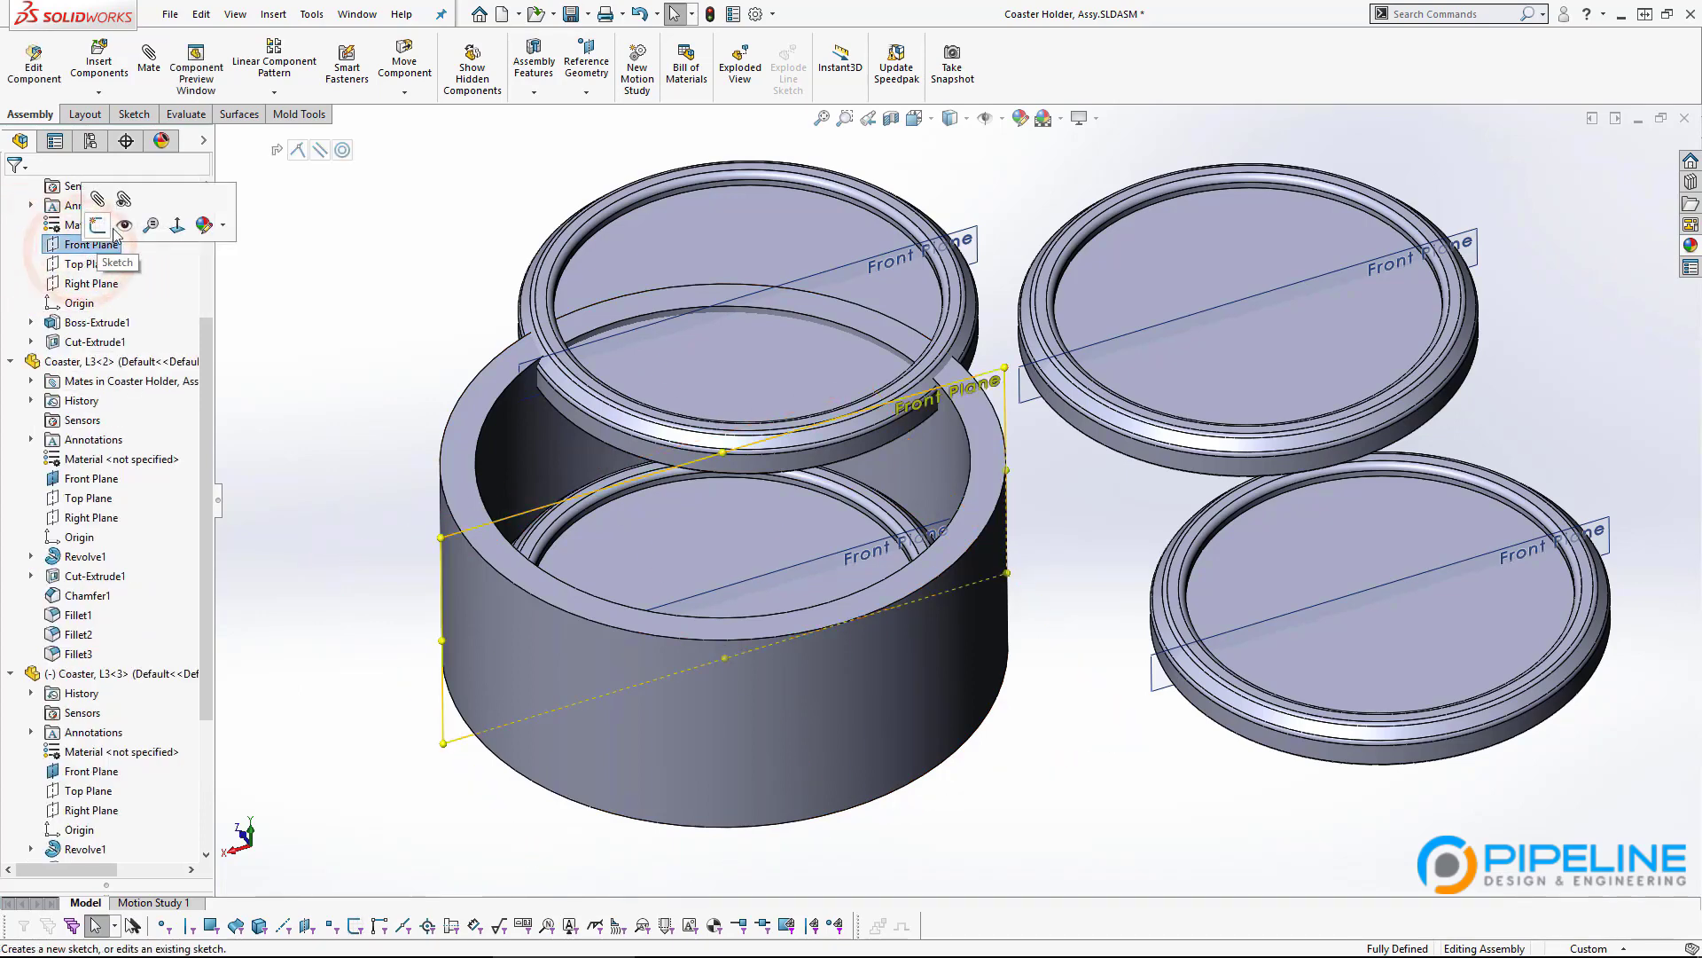
double_click(321, 366)
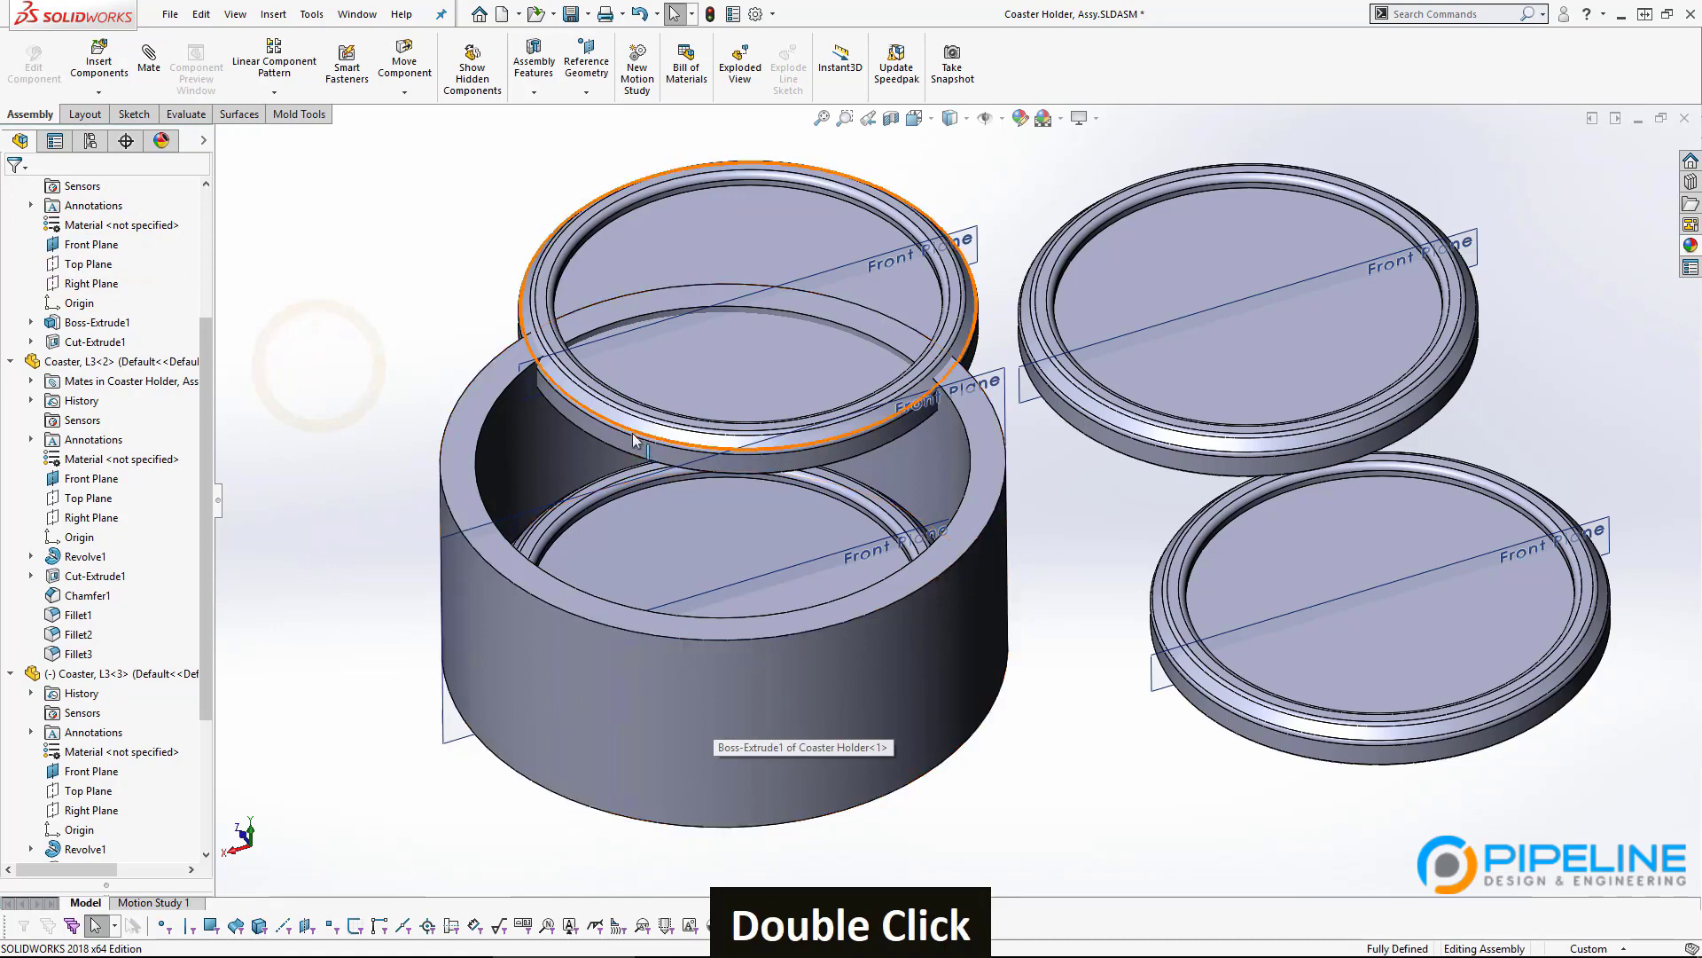
Add a concentric mate between the first loose coaster's outer cylindrical face and the holder's inner wall.
click(572, 413)
ctrl+click(529, 435)
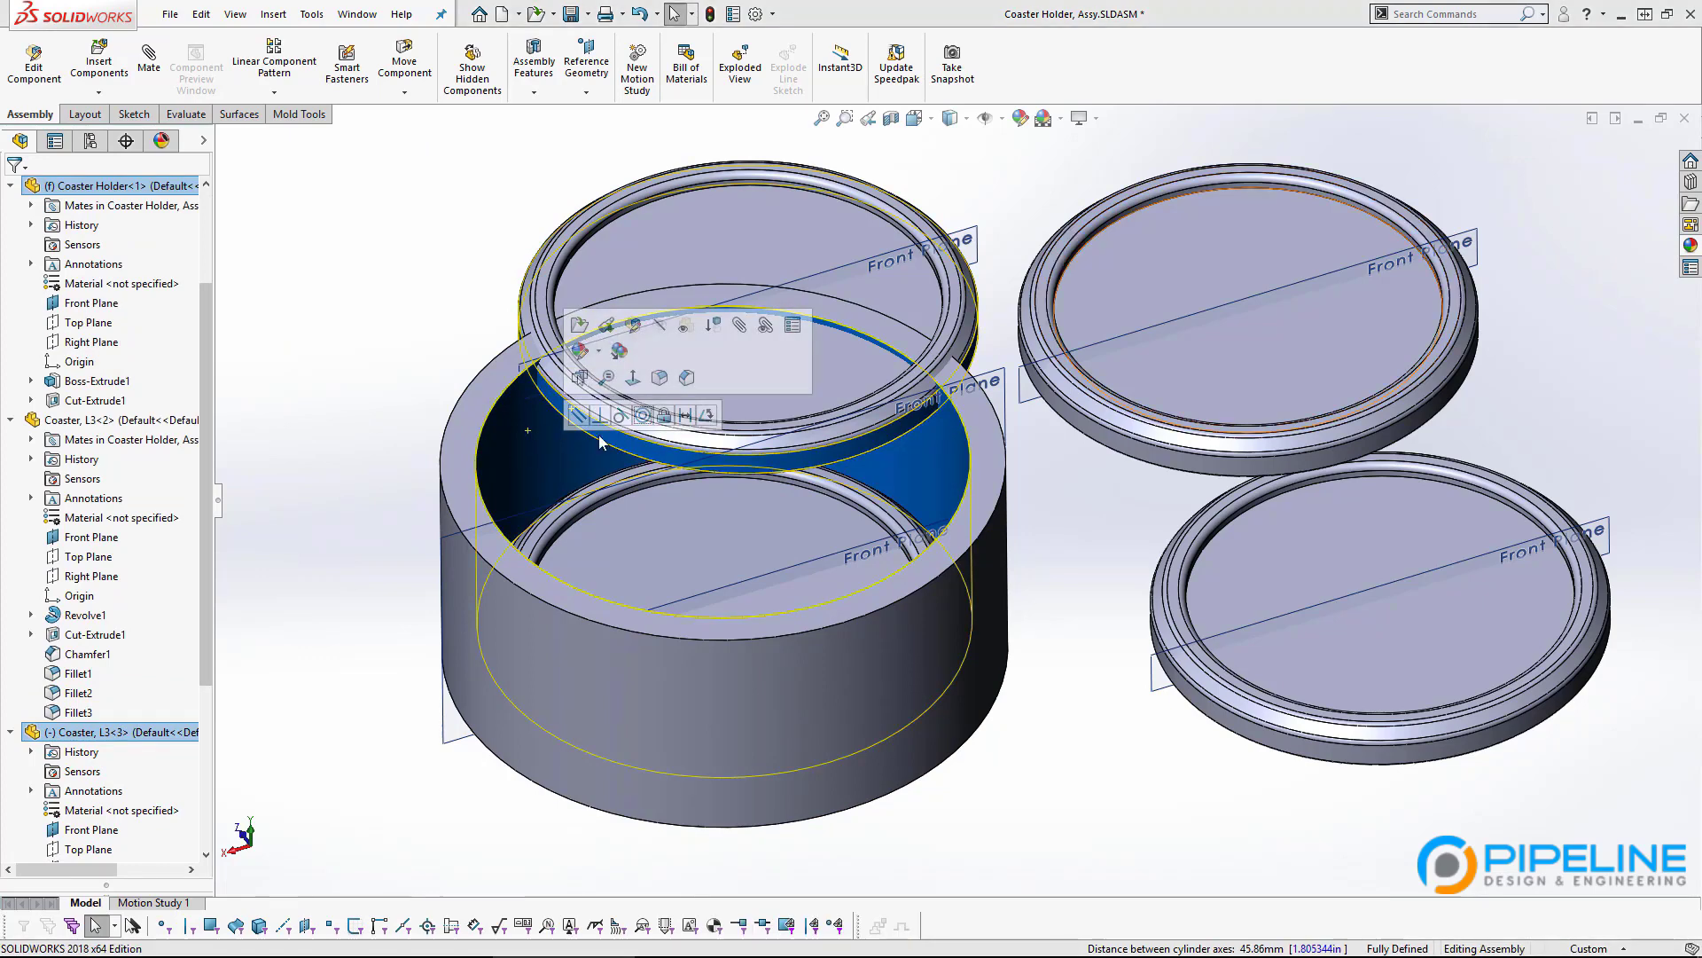
click(642, 415)
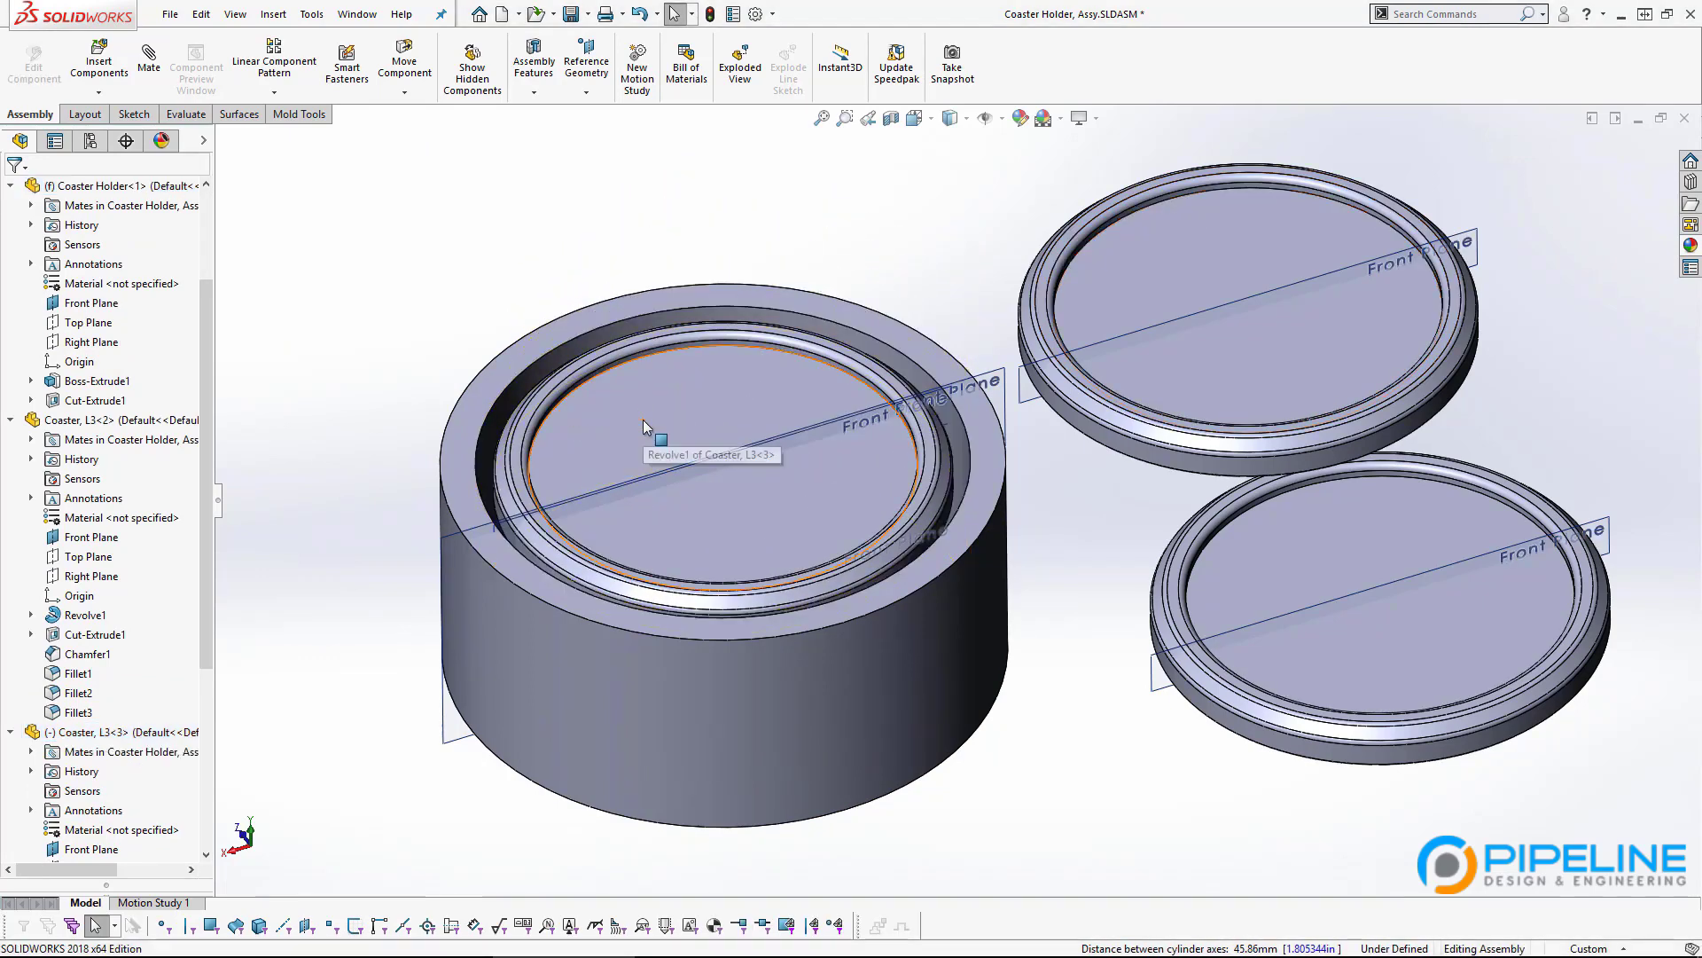
Lift the second coaster clear of the holder and mate its bottom face coincident with the lower coaster's raised rim face.
drag(642, 418, 619, 214)
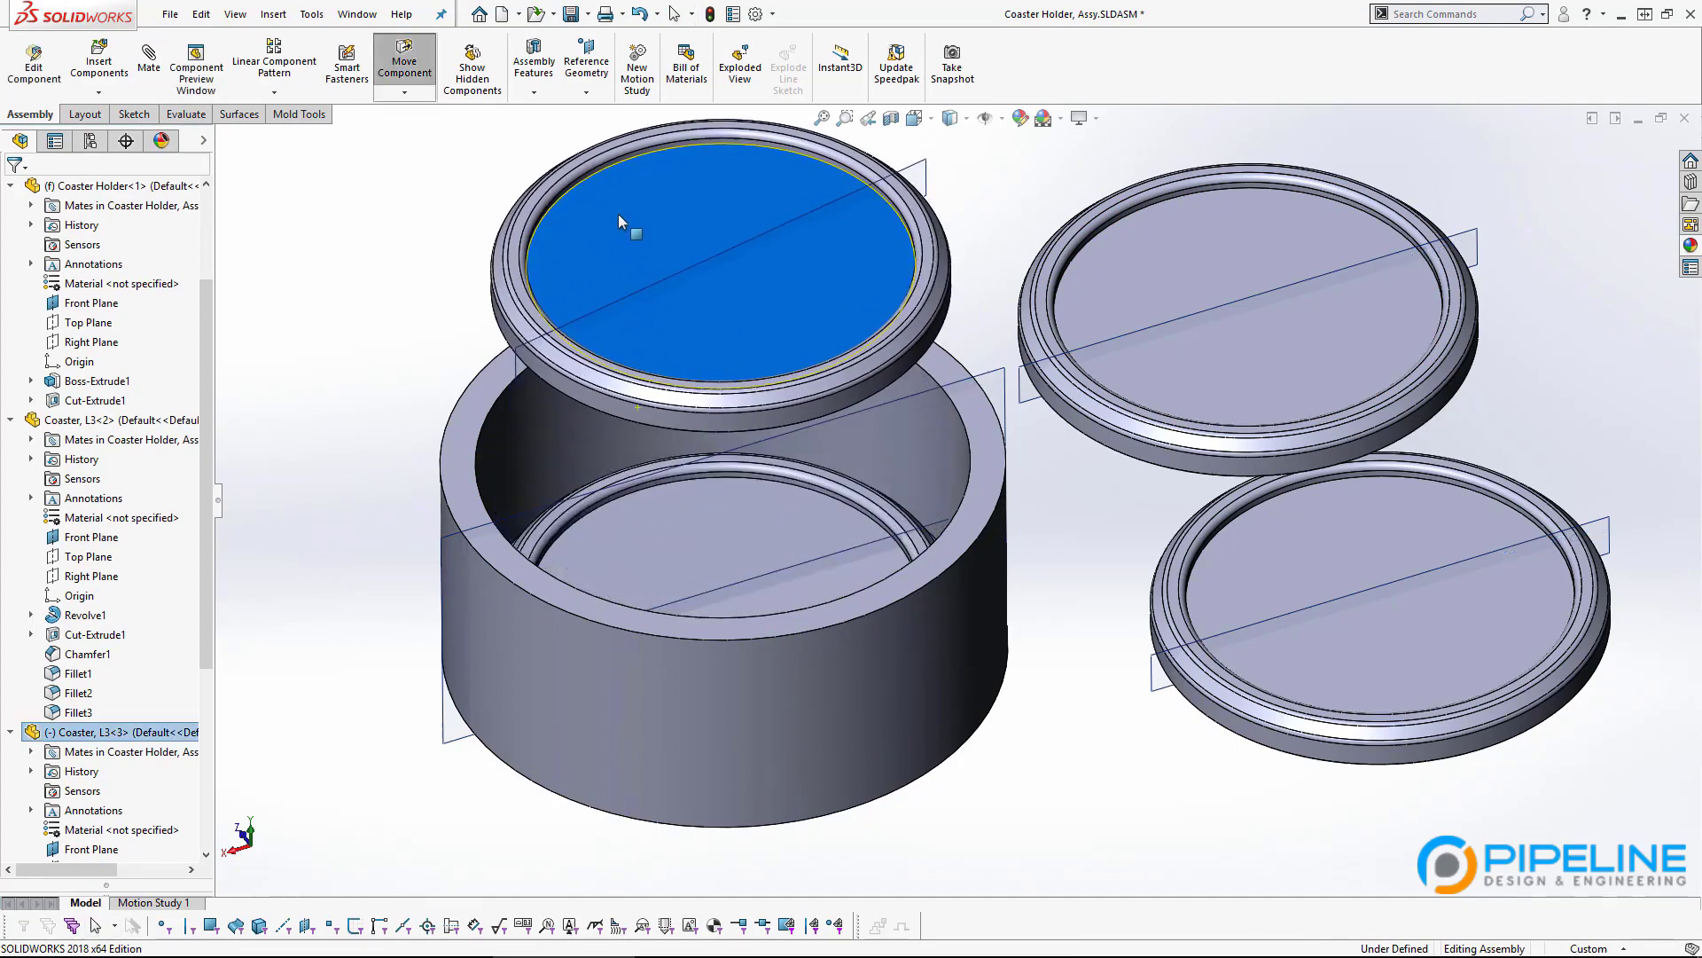
click(536, 538)
middle_drag(536, 539, 542, 434)
click(559, 146)
ctrl+click(542, 434)
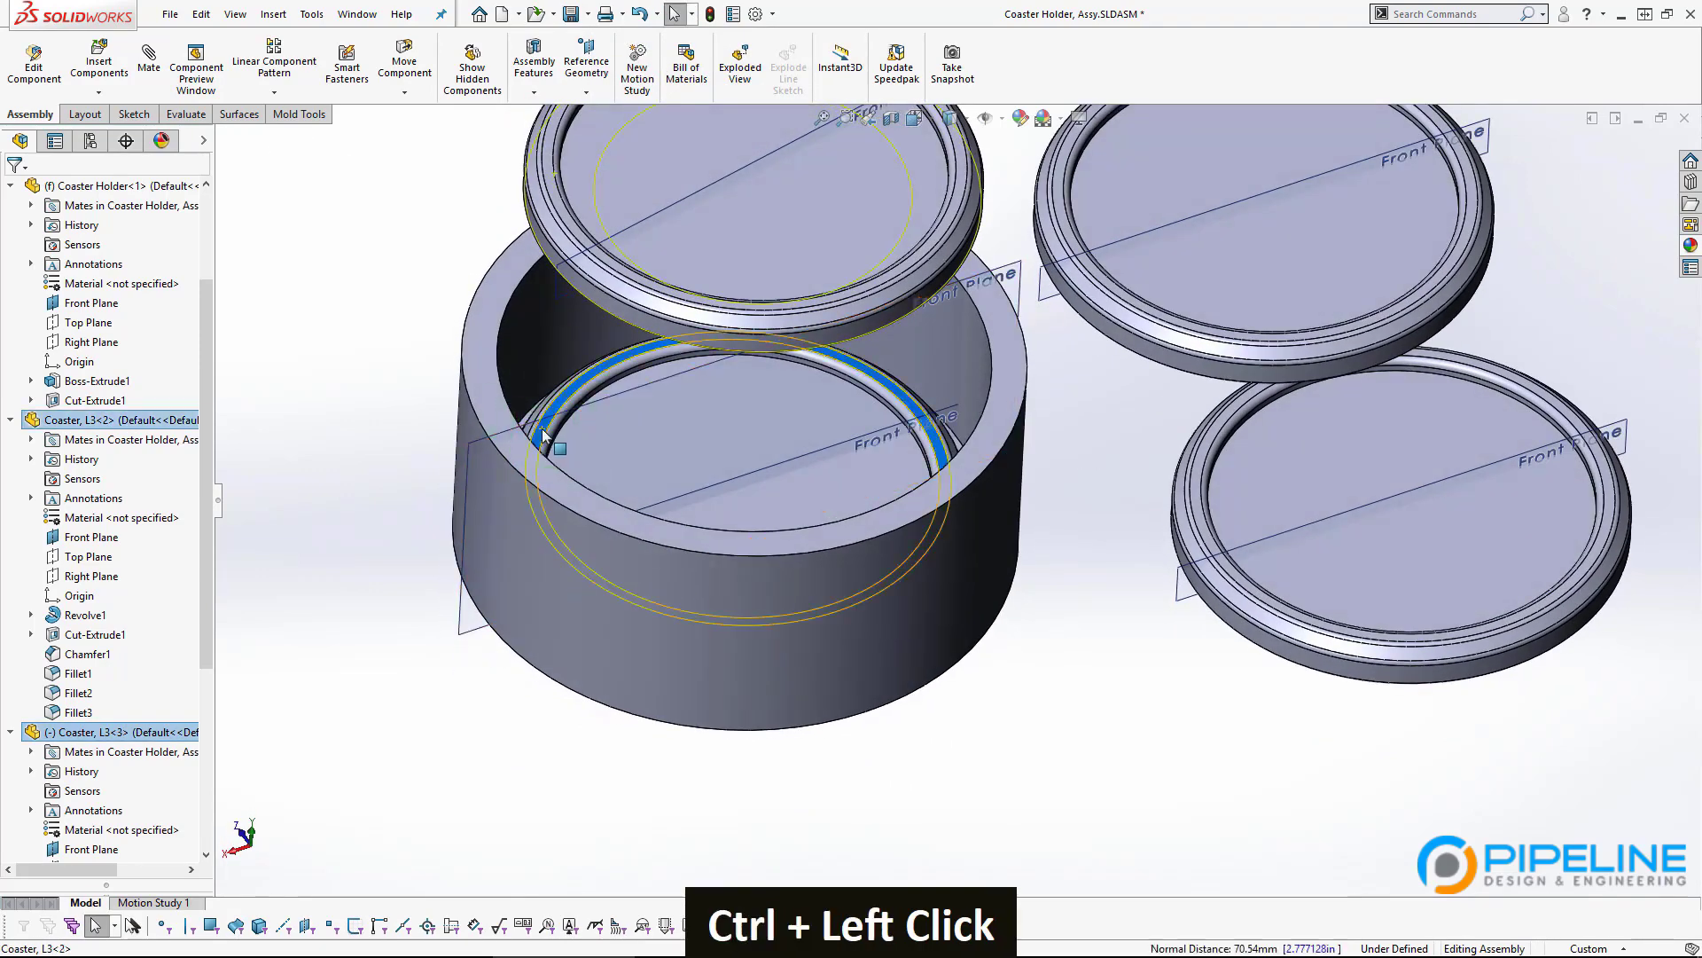
click(592, 413)
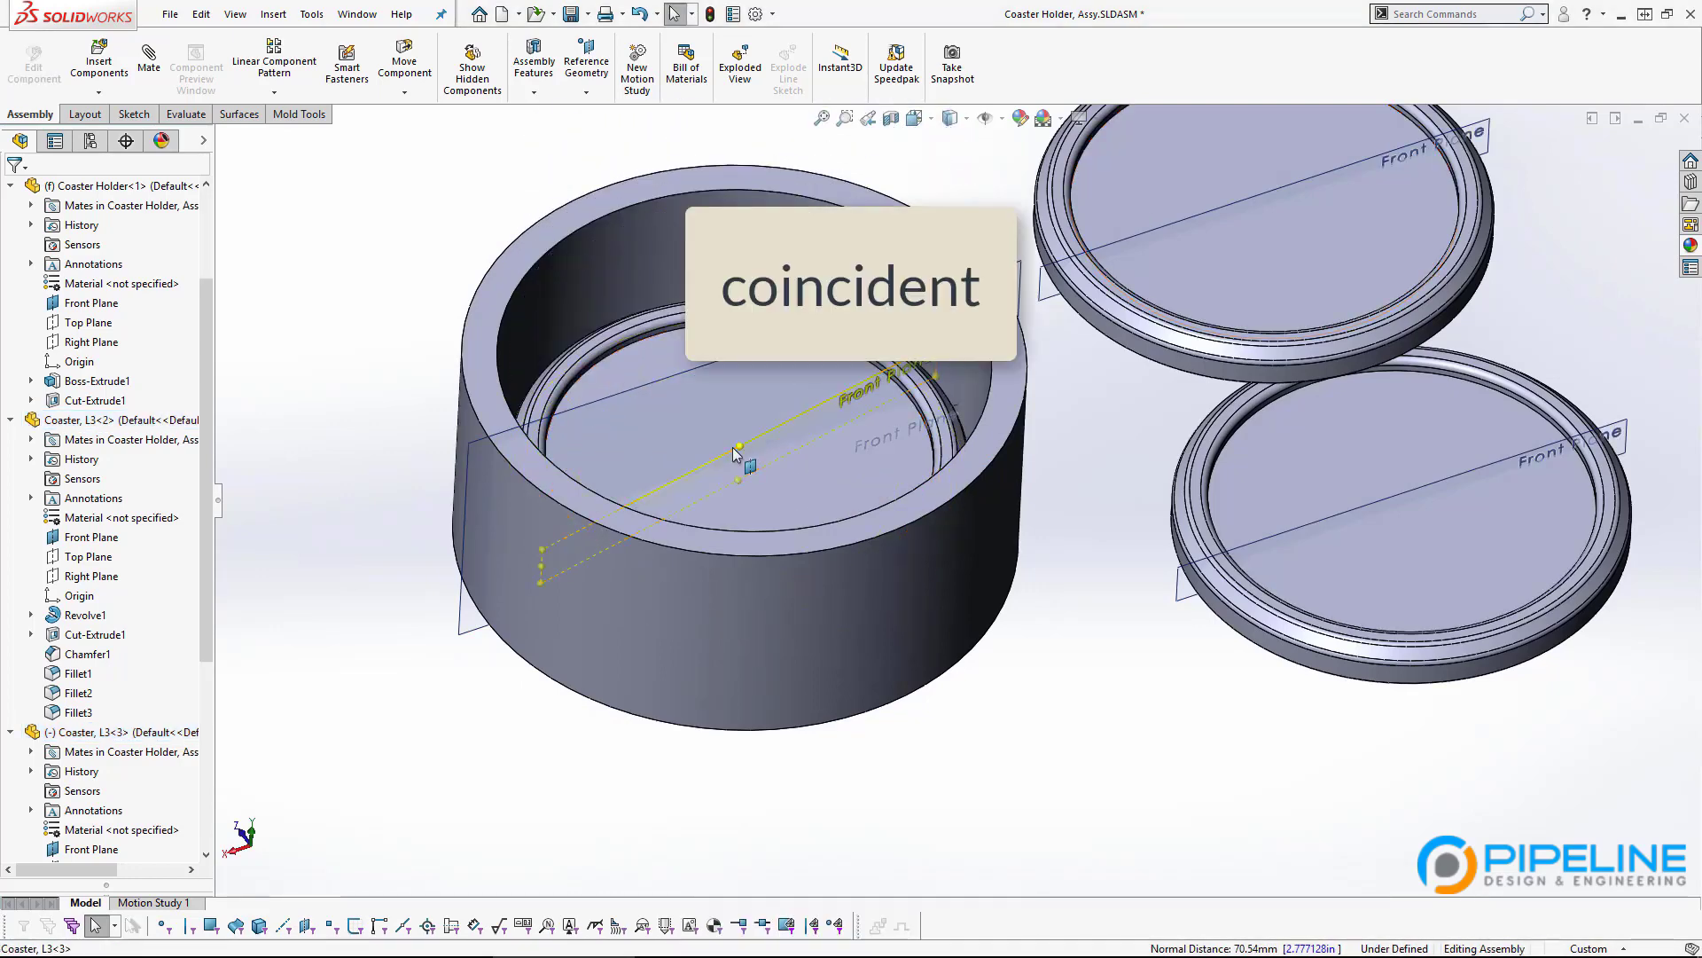
Add a parallel mate between the second coaster's Front Plane and the holder's Front Plane.
ctrl+click(738, 451)
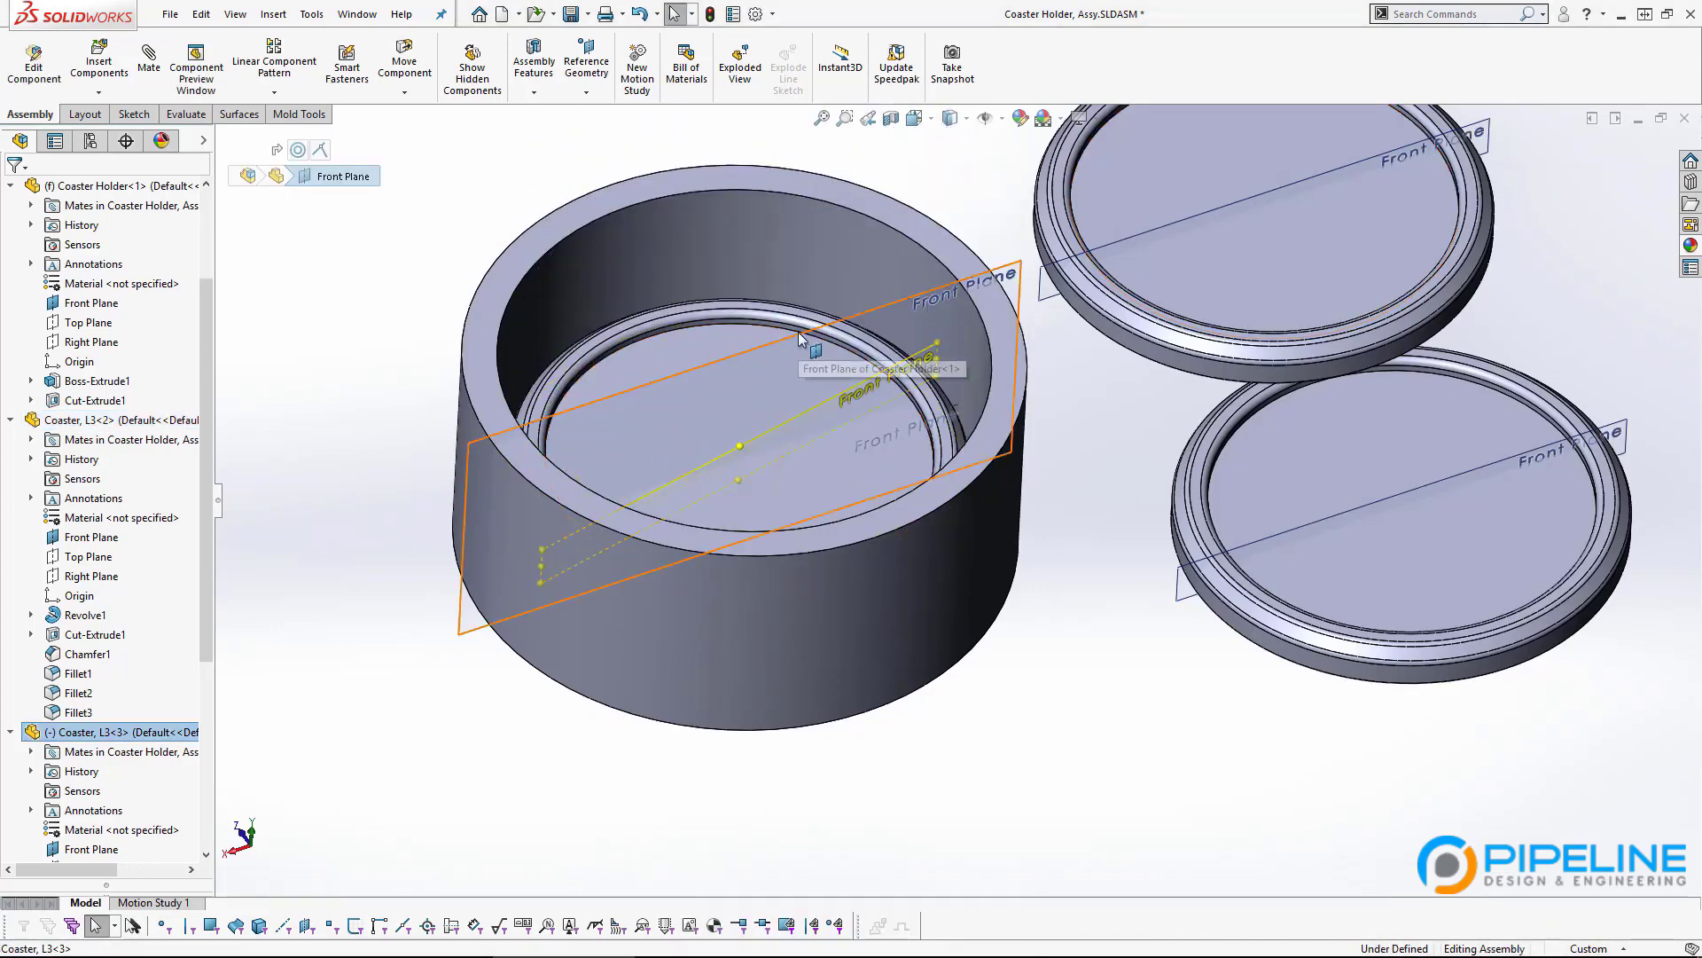
ctrl+click(800, 337)
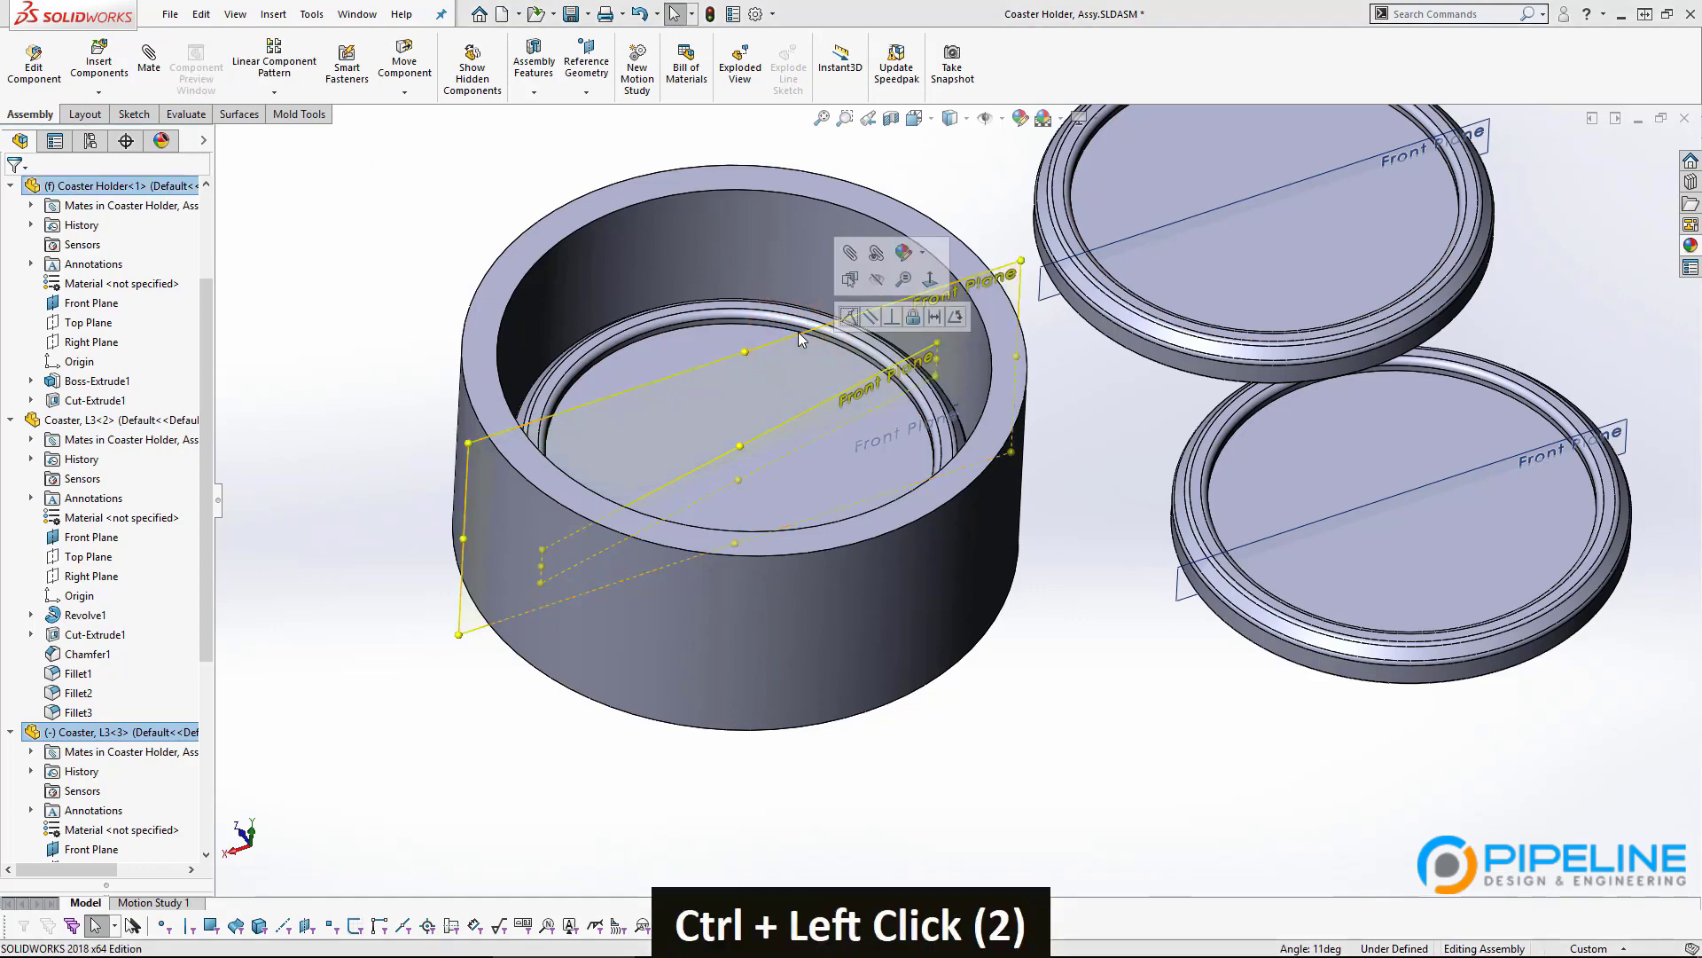
click(873, 321)
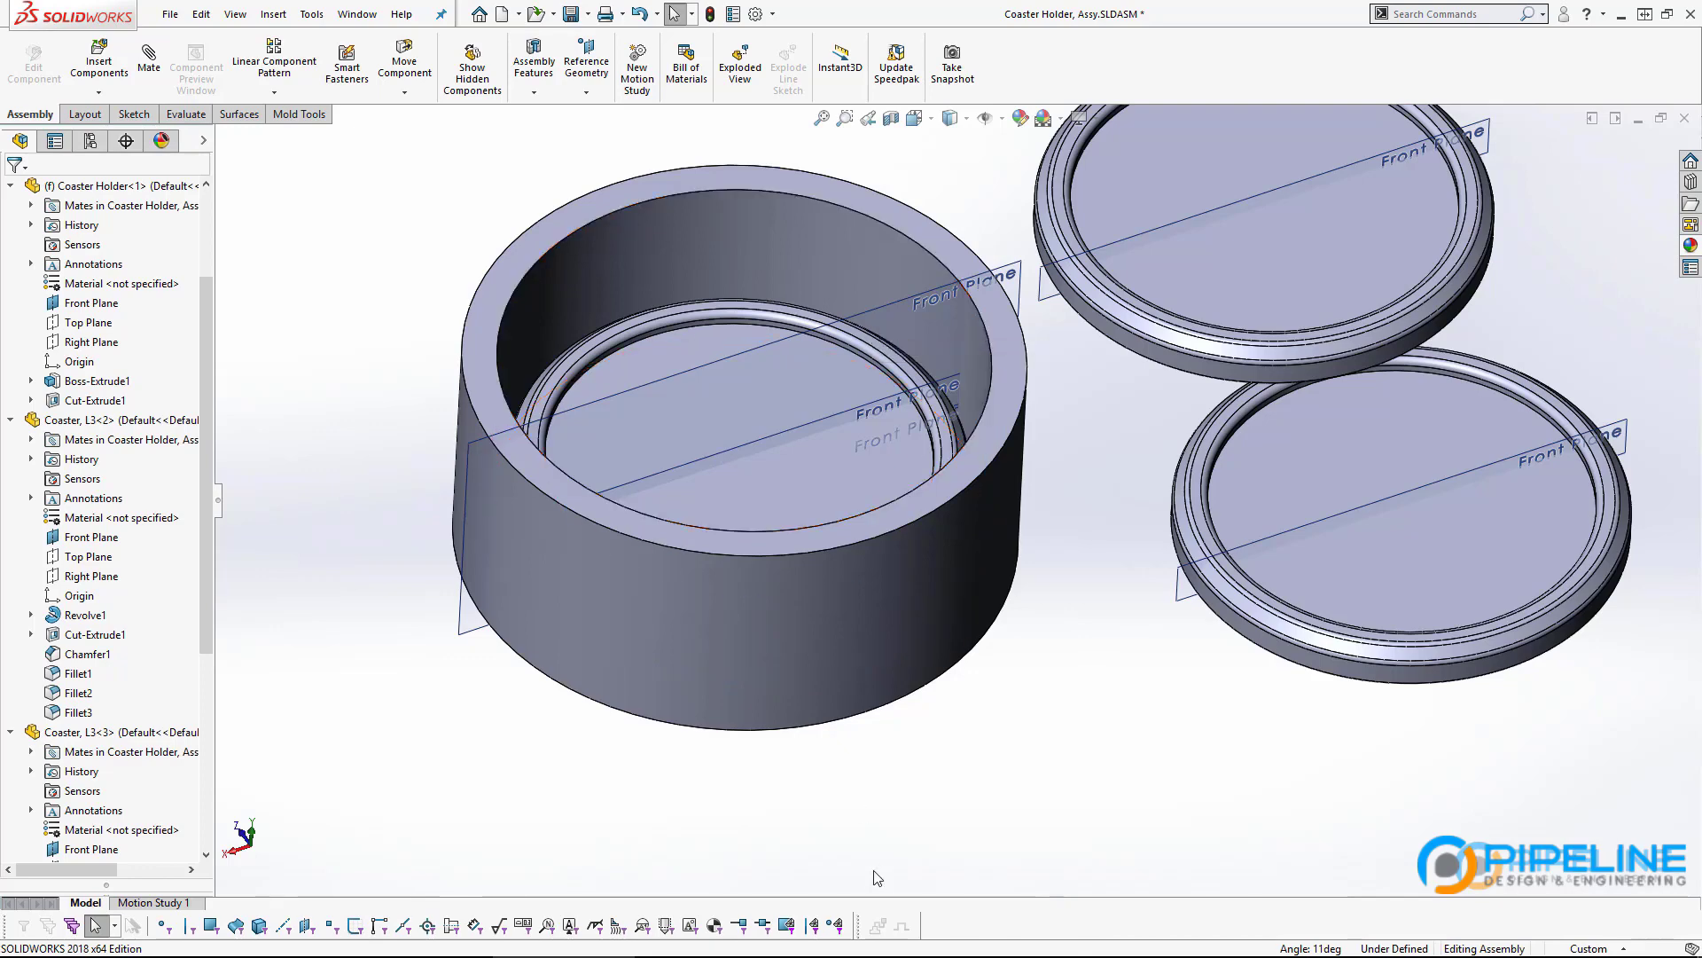
Collapse the expanded holder and coaster entries in the assembly's design tree, leaving nothing selected.
ctrl+middle_drag(936, 640, 898, 722)
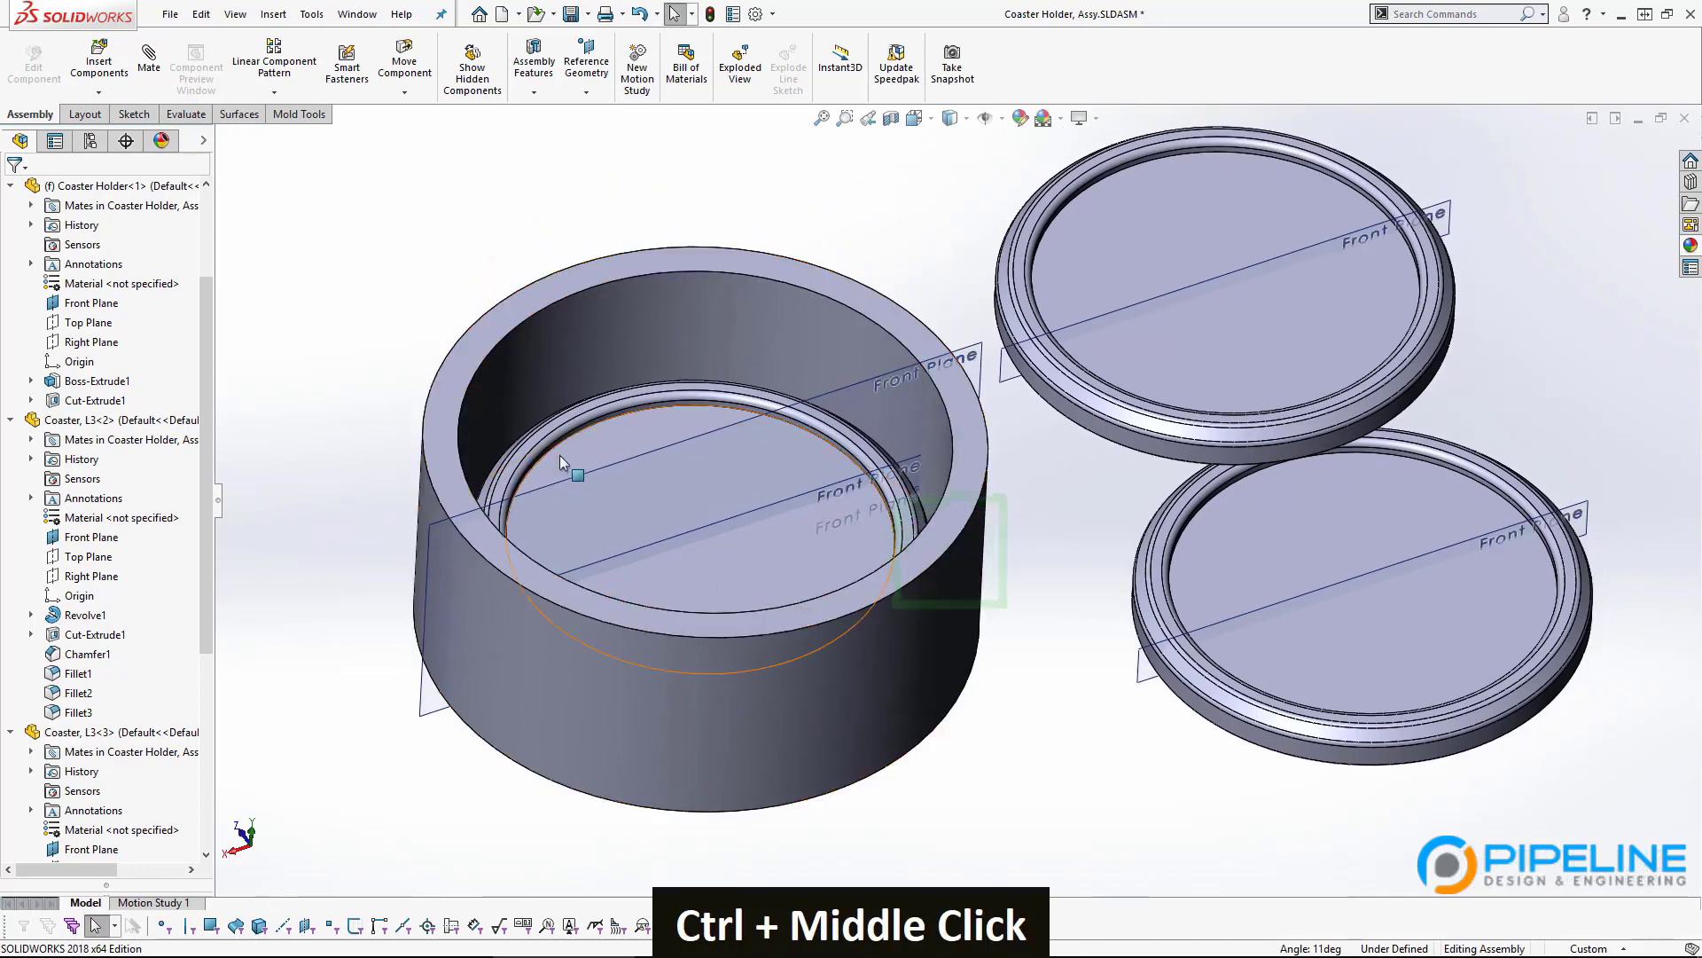
click(11, 419)
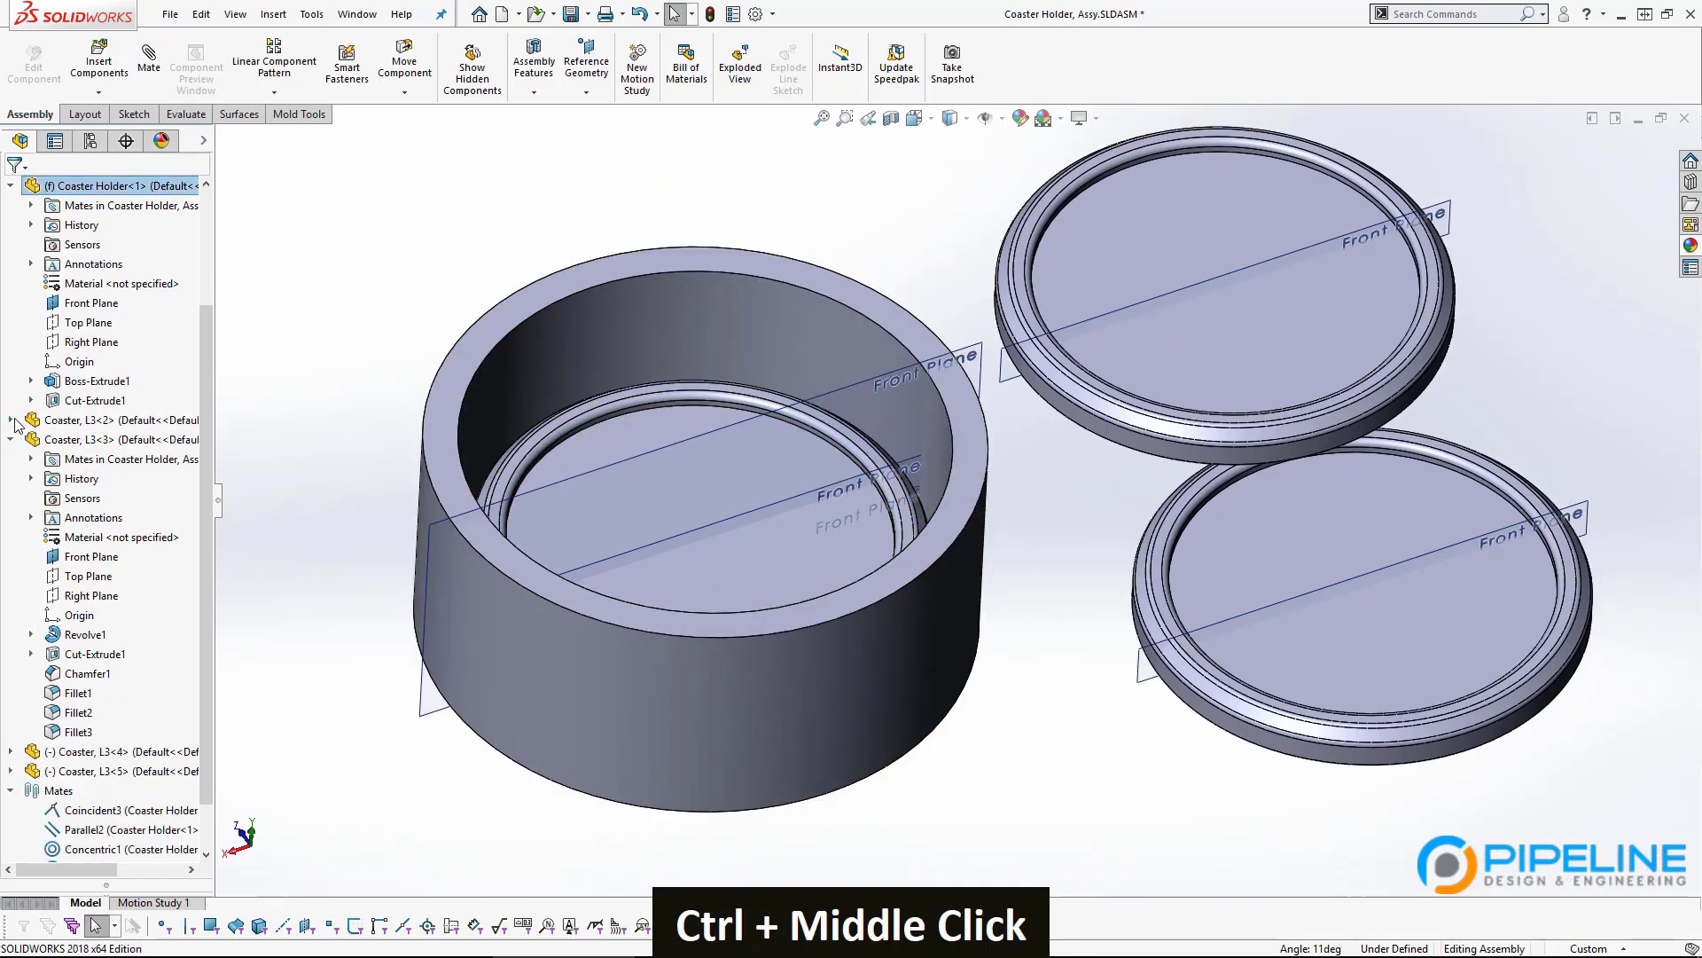
click(11, 185)
click(10, 380)
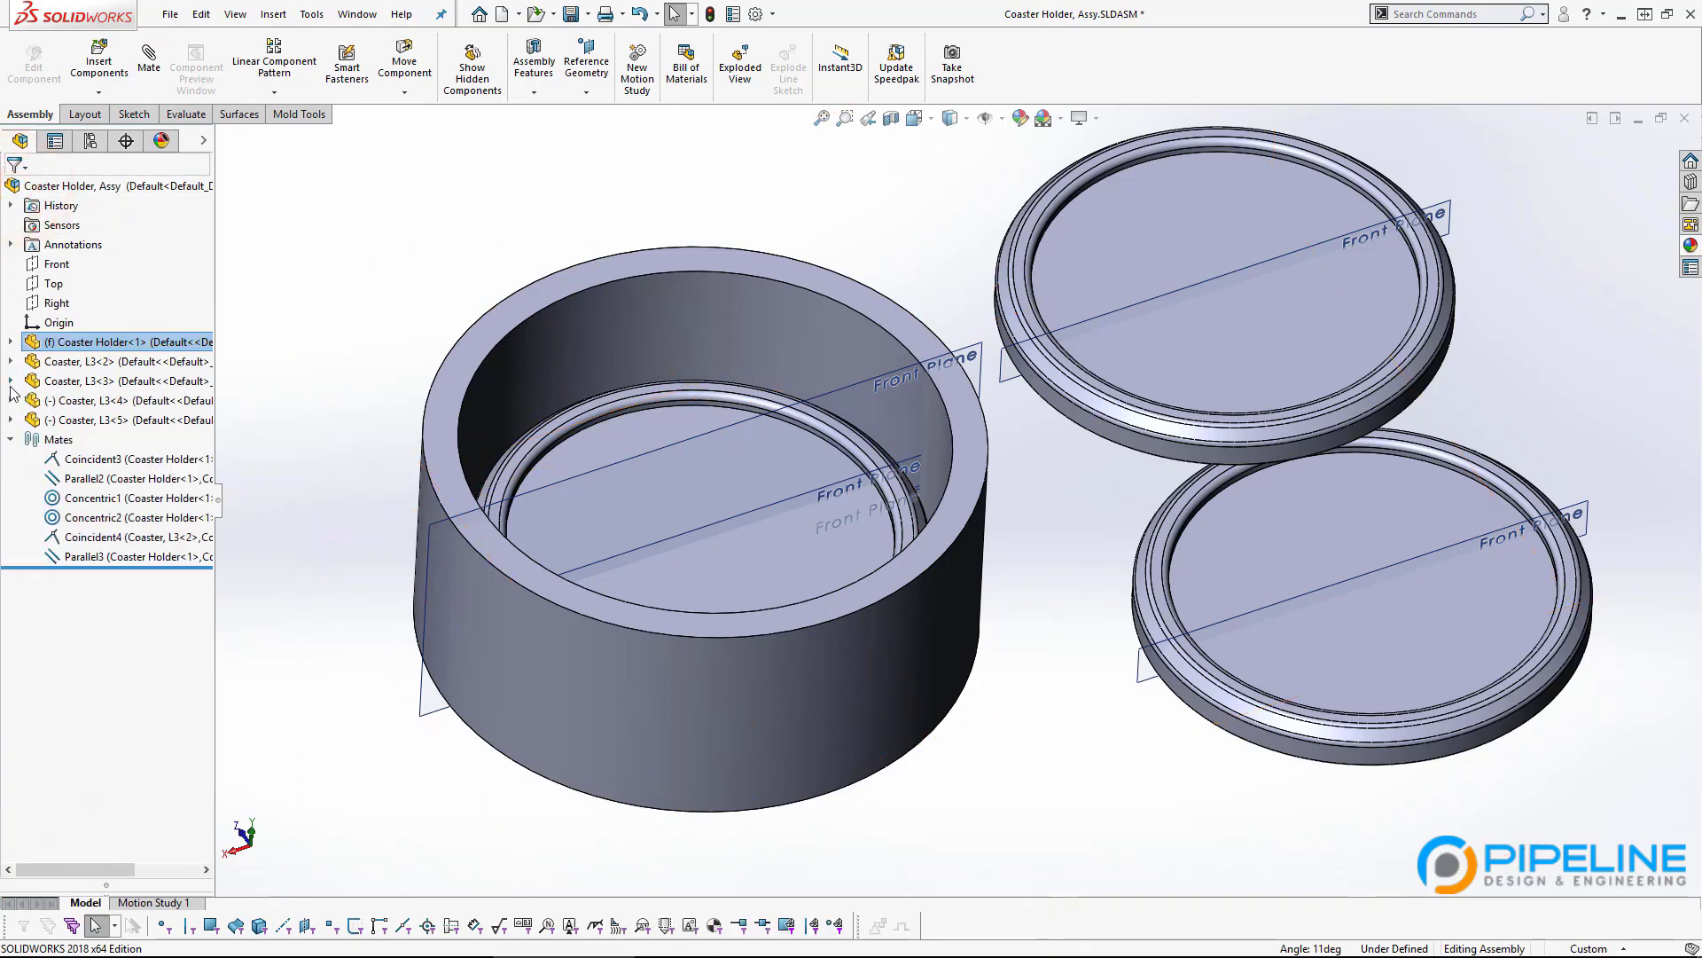
click(38, 383)
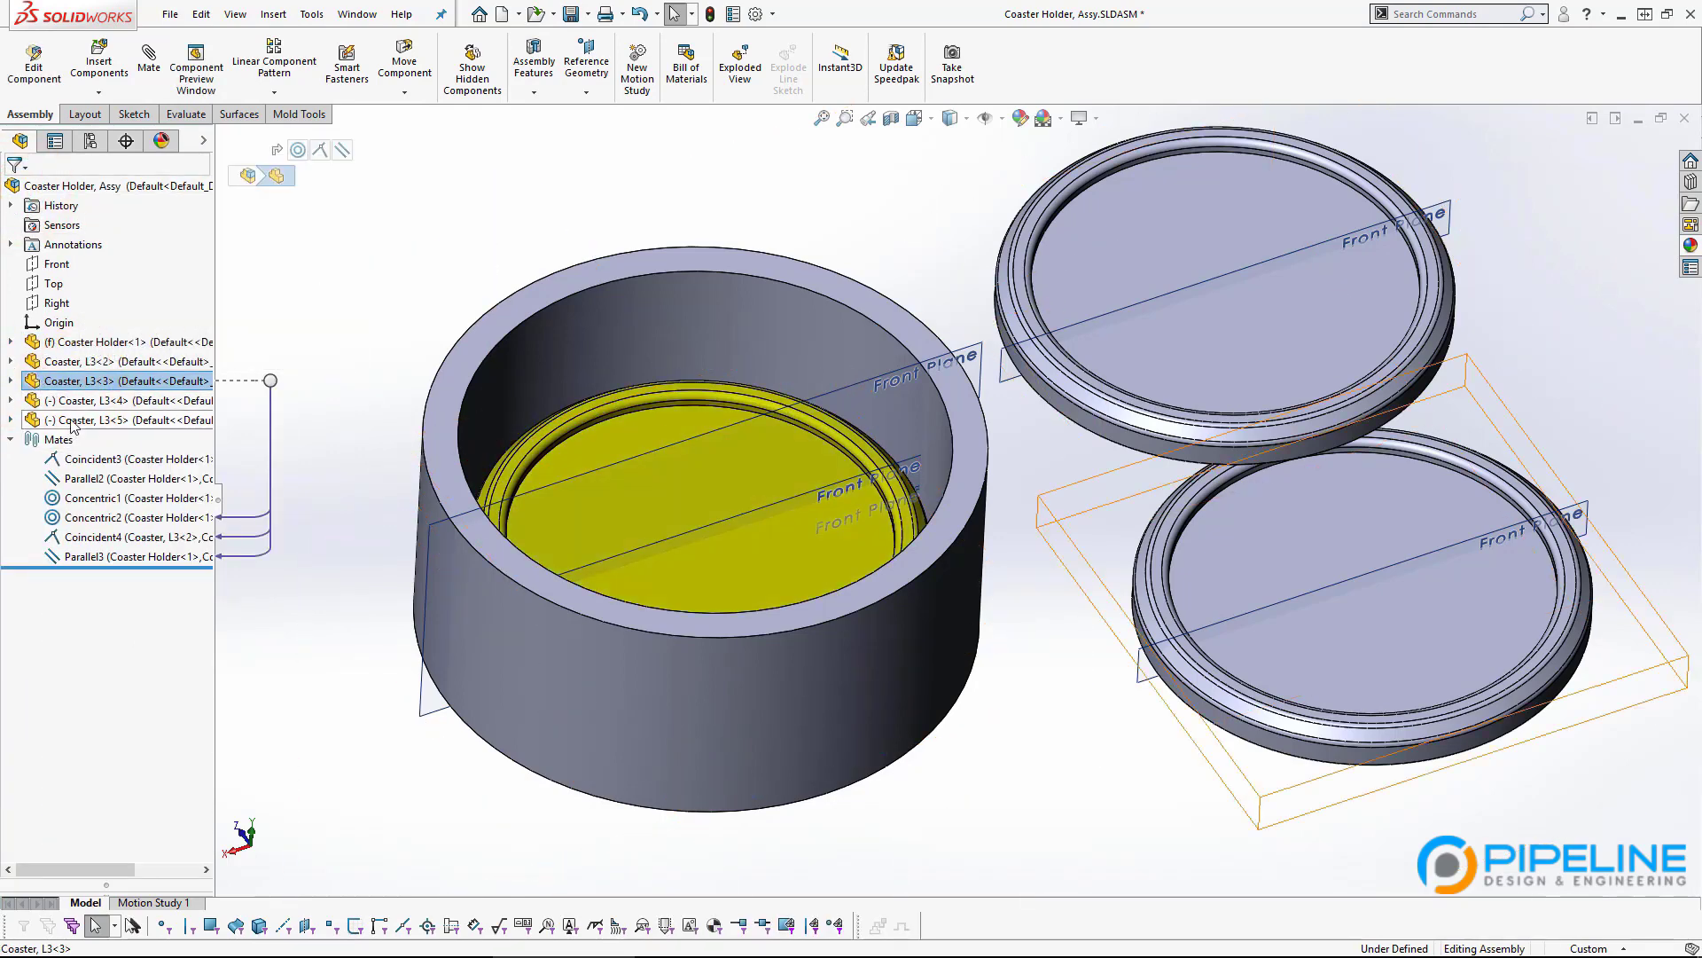
click(1175, 788)
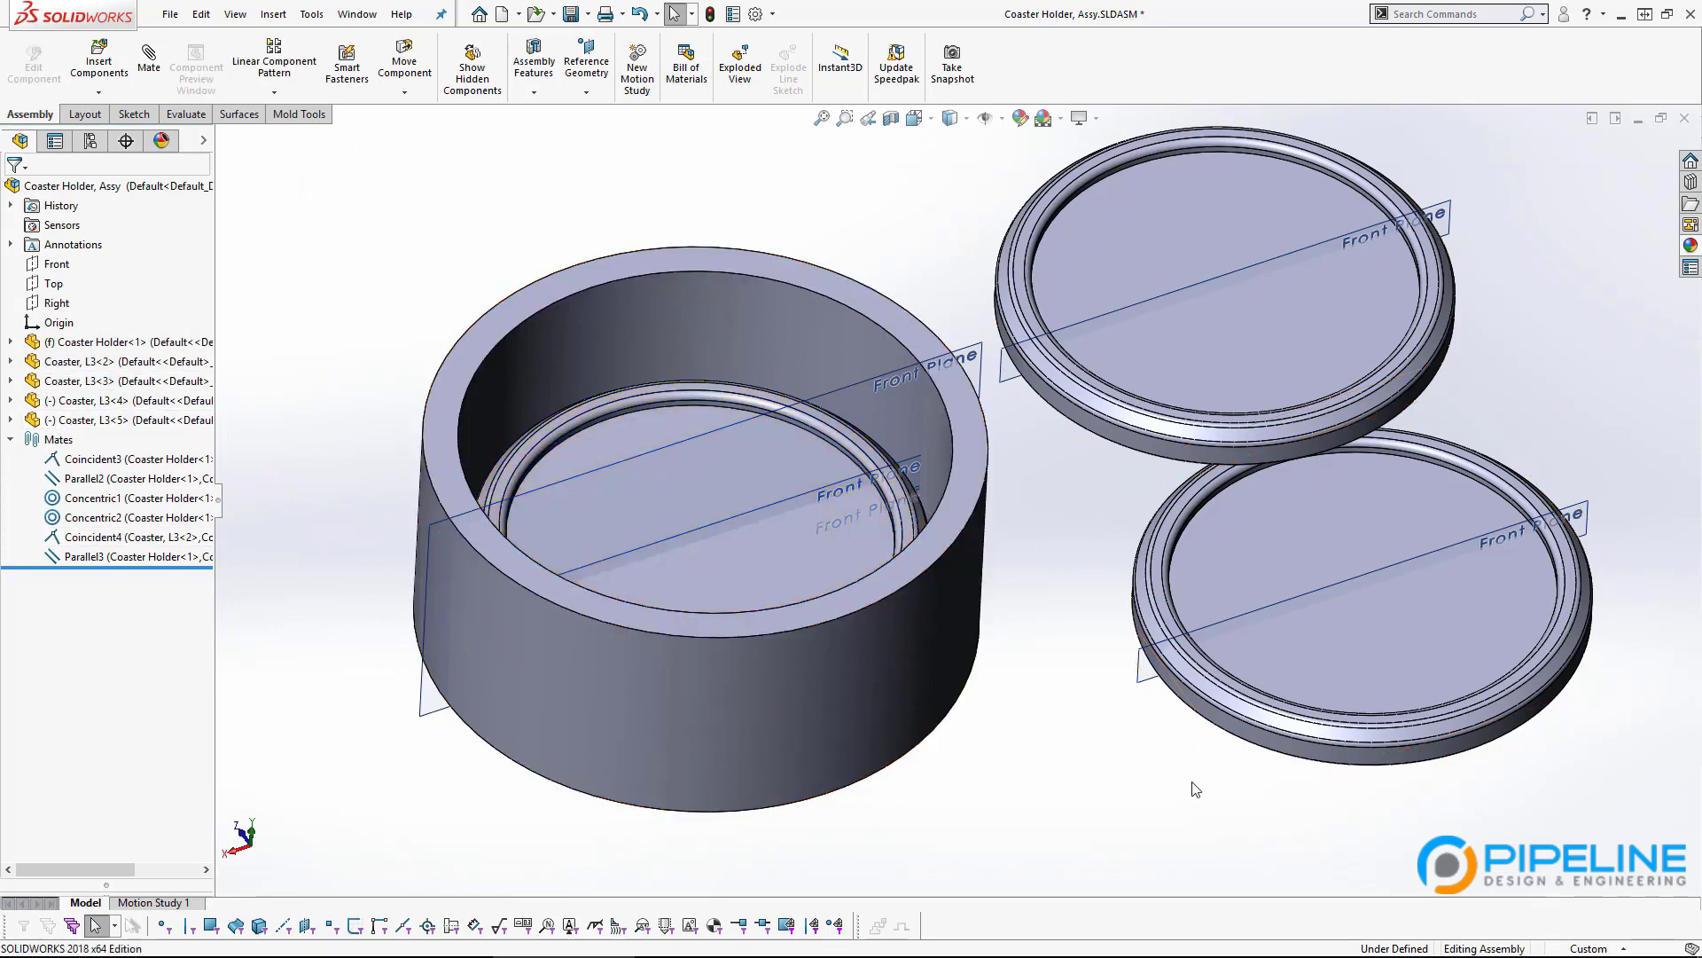
Delete the two loose, unmated coasters beside the holder from the assembly.
click(1262, 520)
ctrl+click(1232, 365)
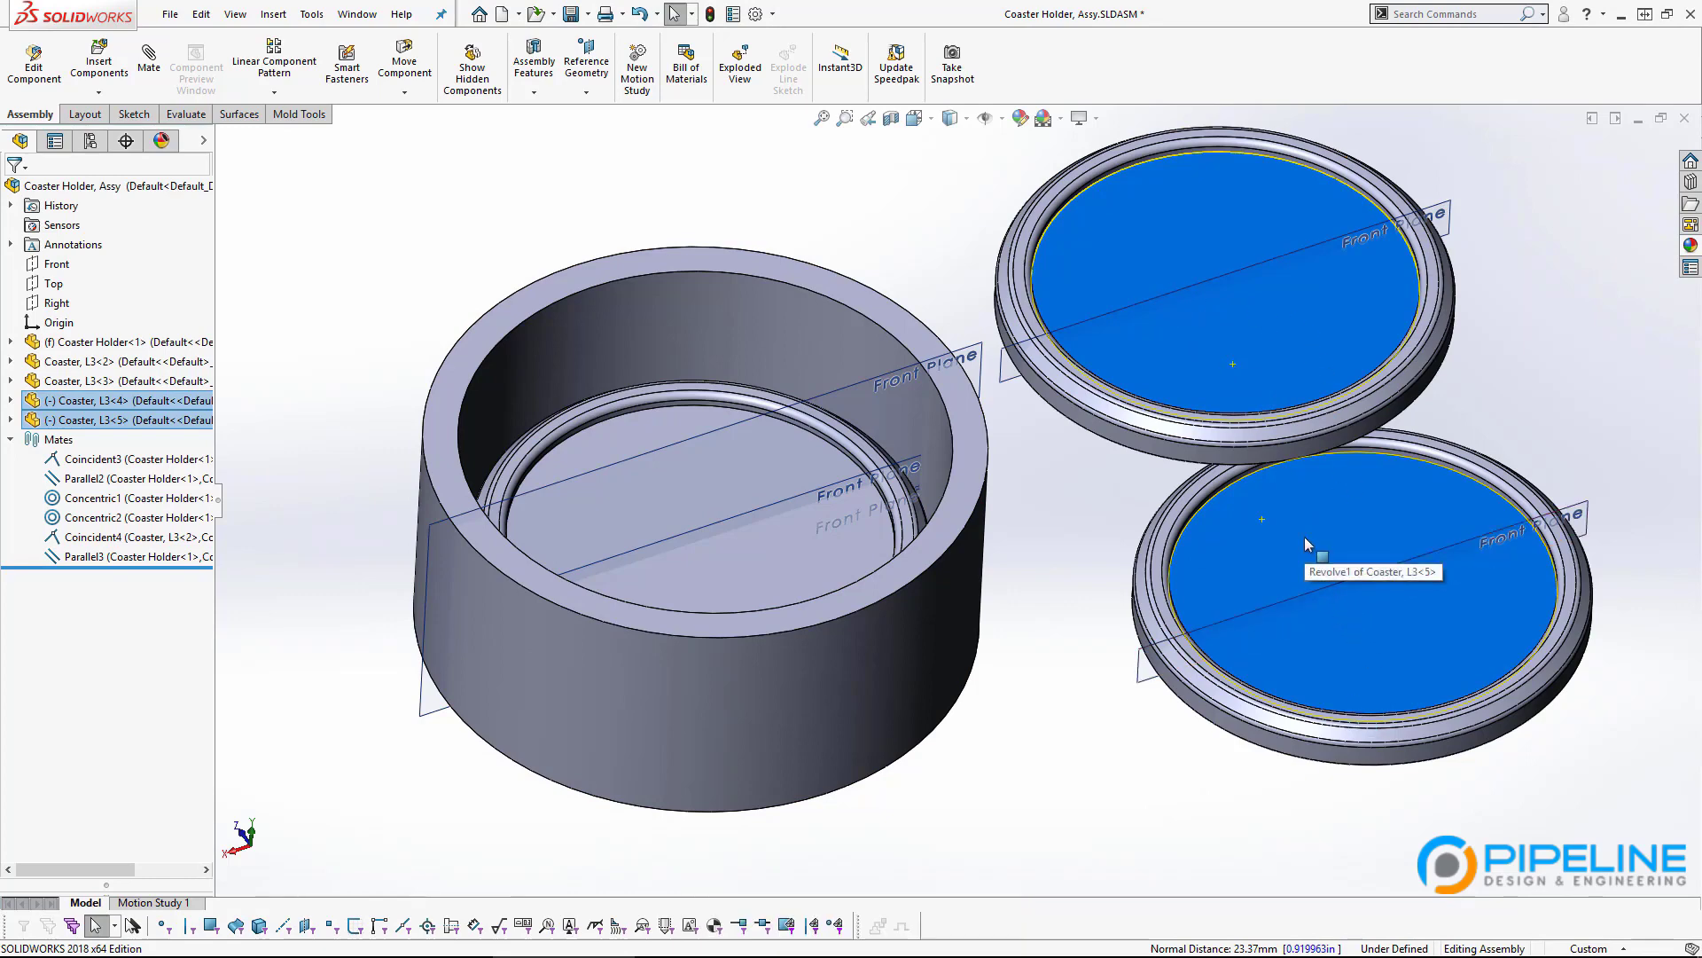
key(Delete)
key(Return)
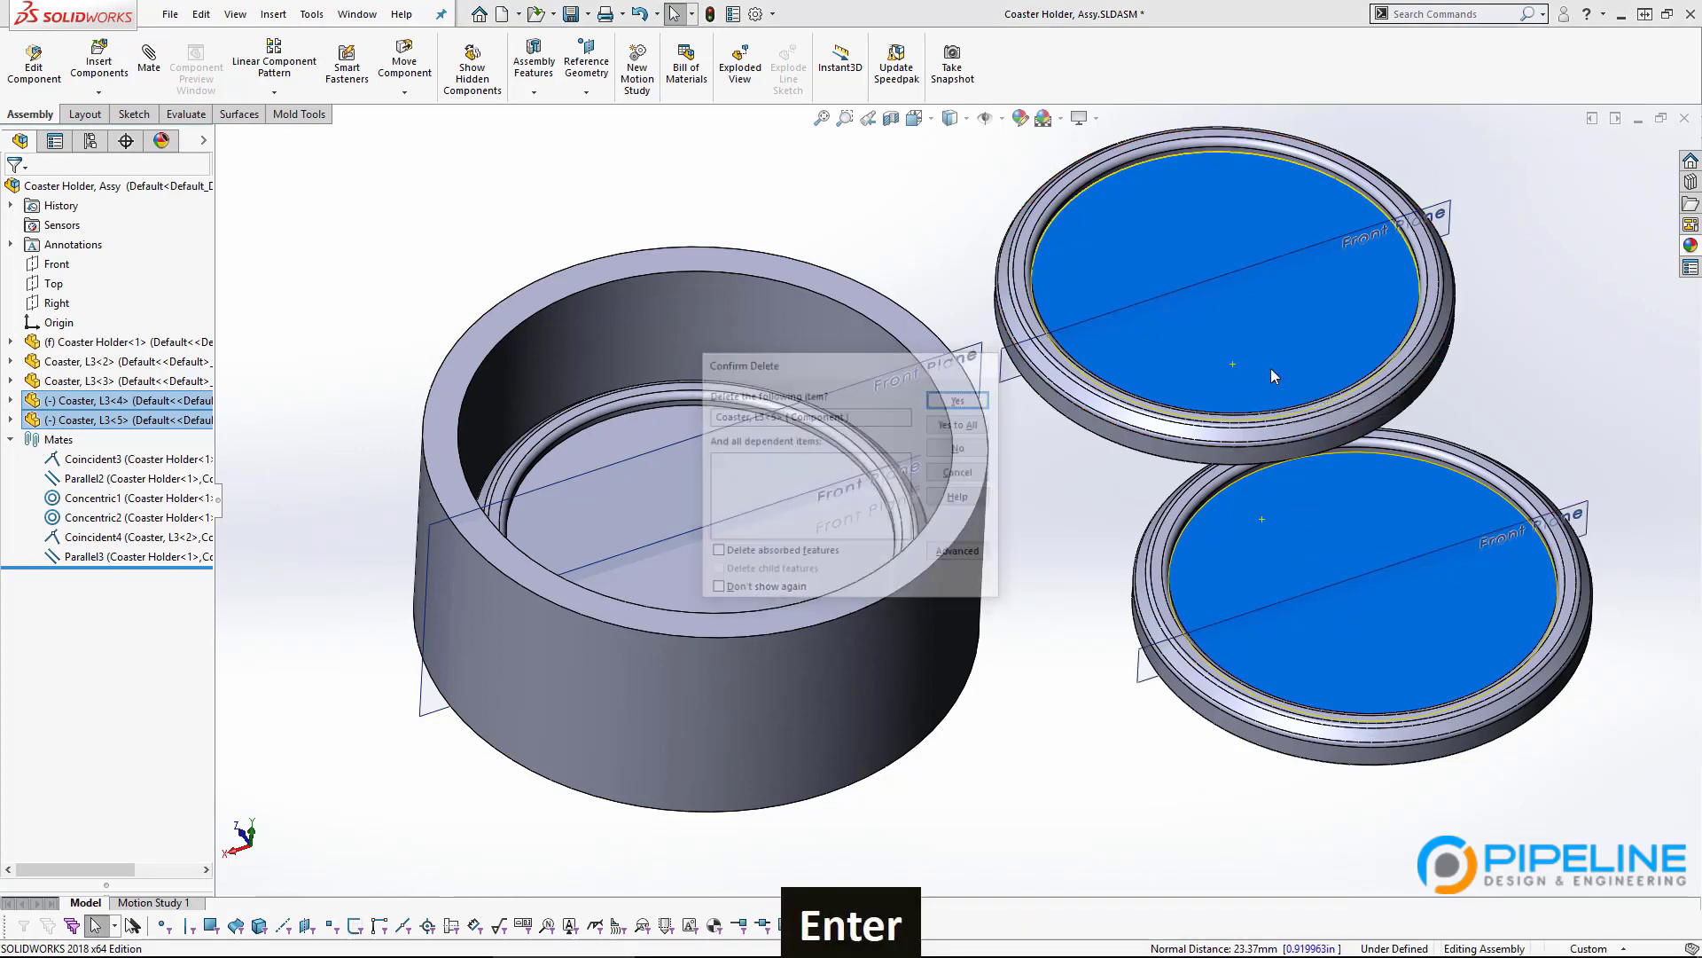
click(960, 397)
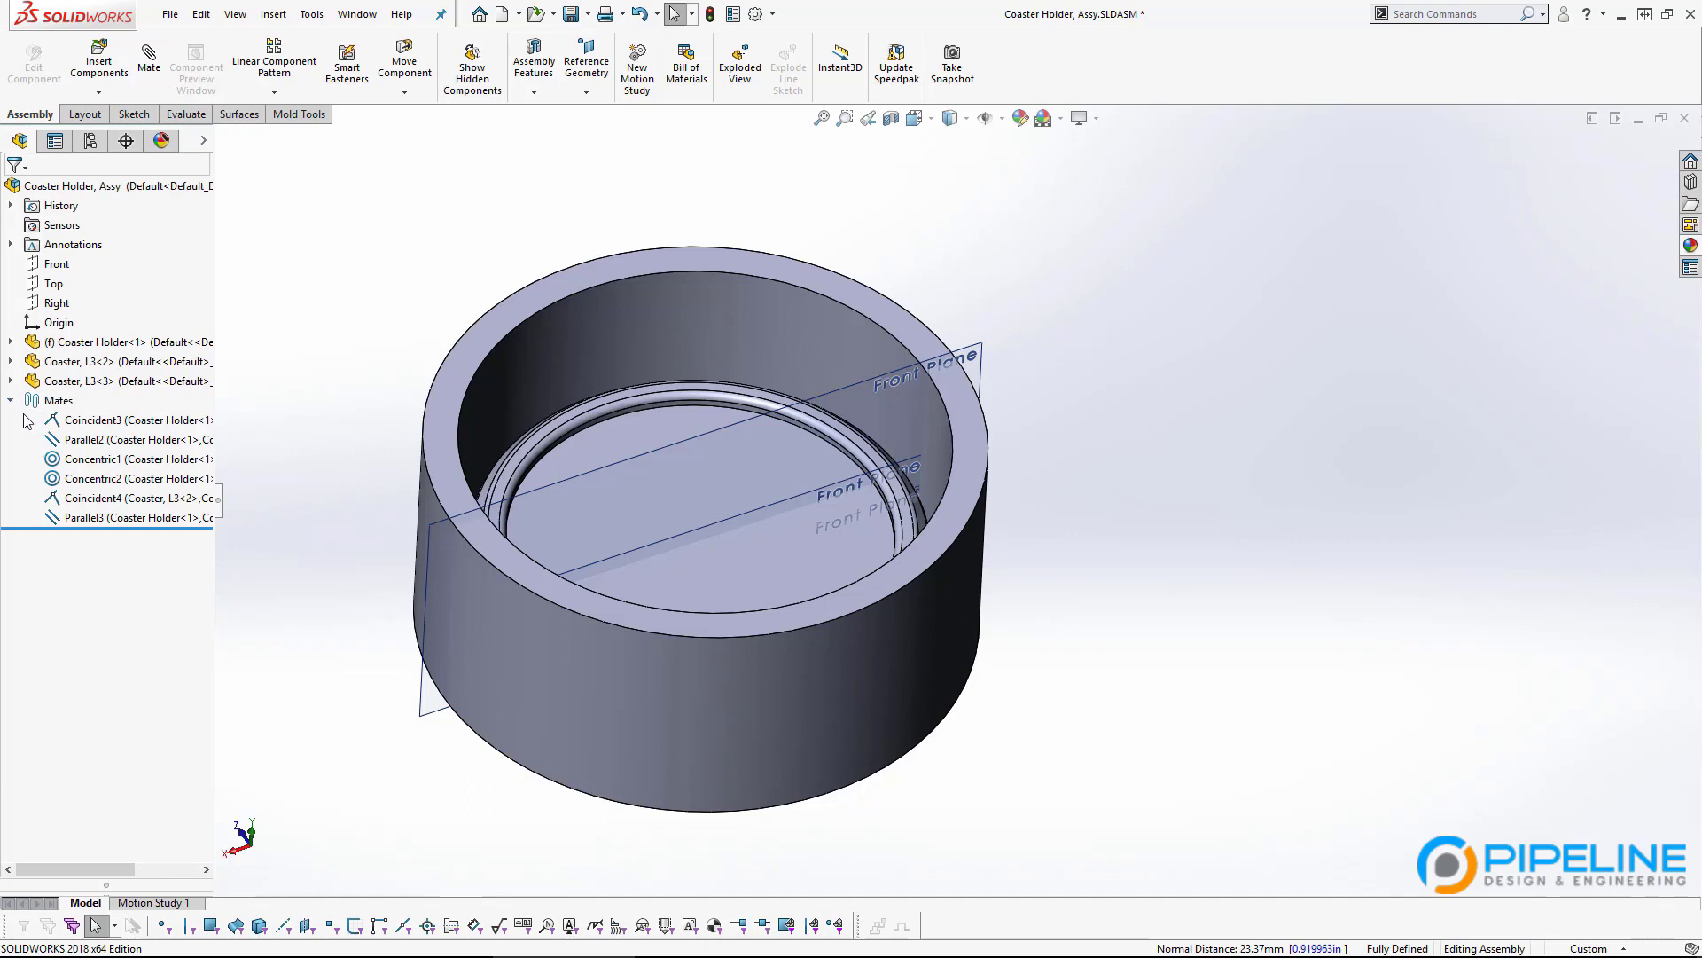
Start Copy with Mates on the upper coaster inside the holder and proceed to its mate references.
right_click(610, 444)
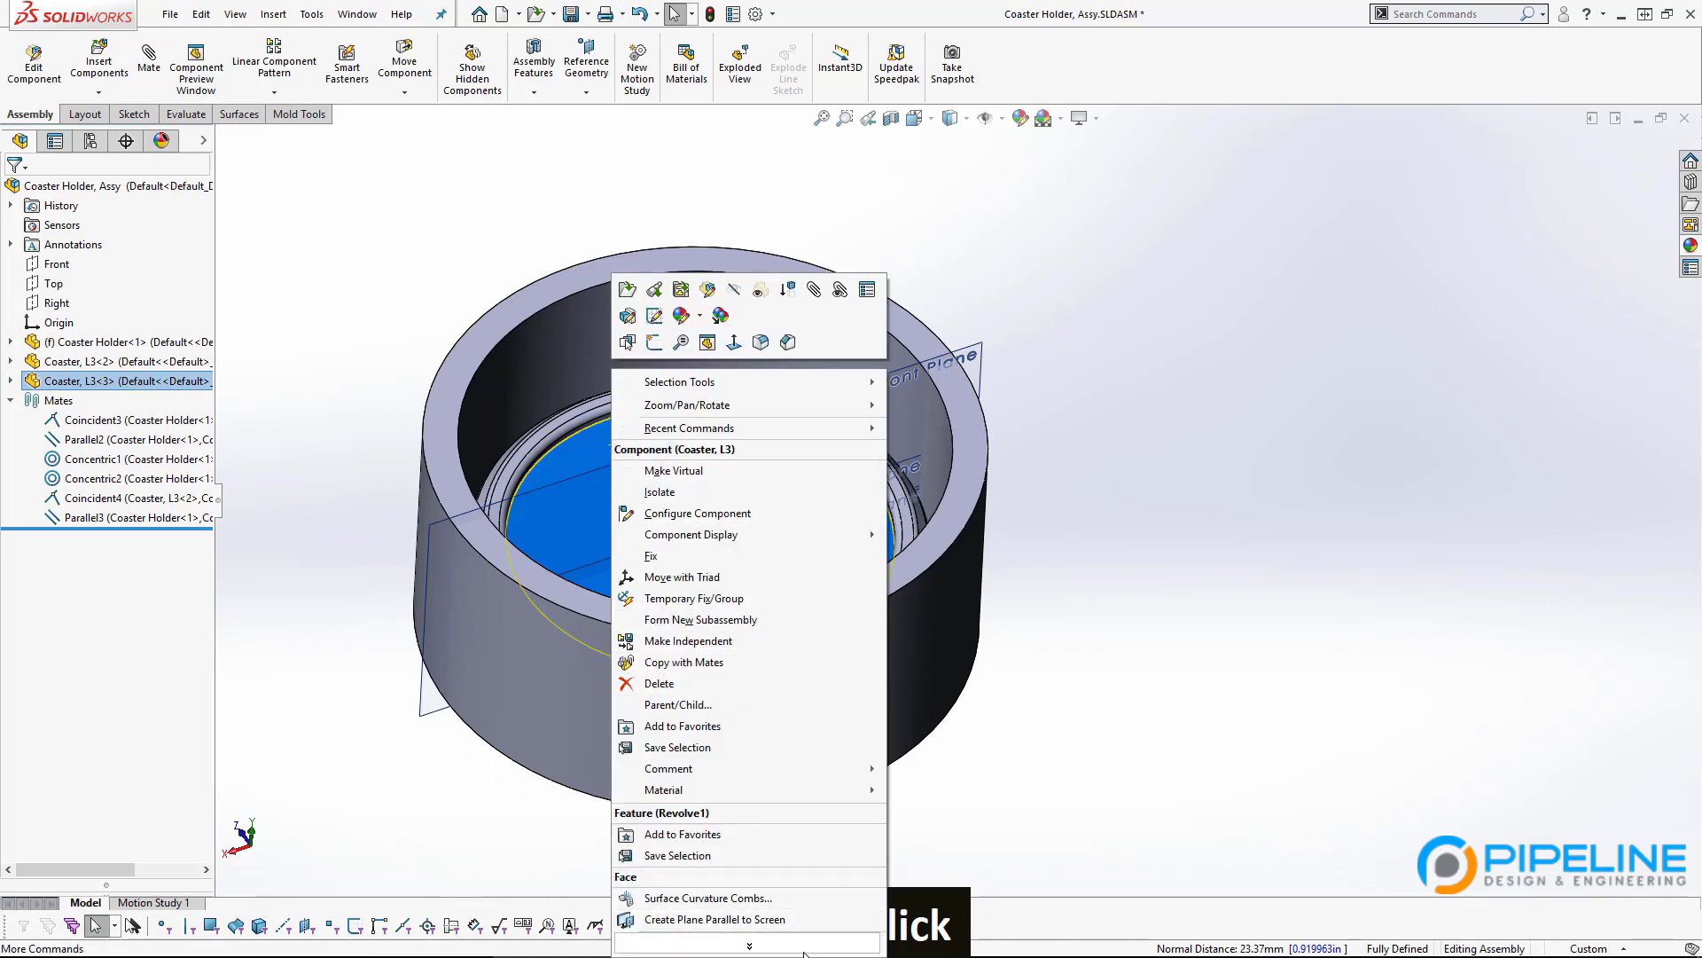
click(718, 662)
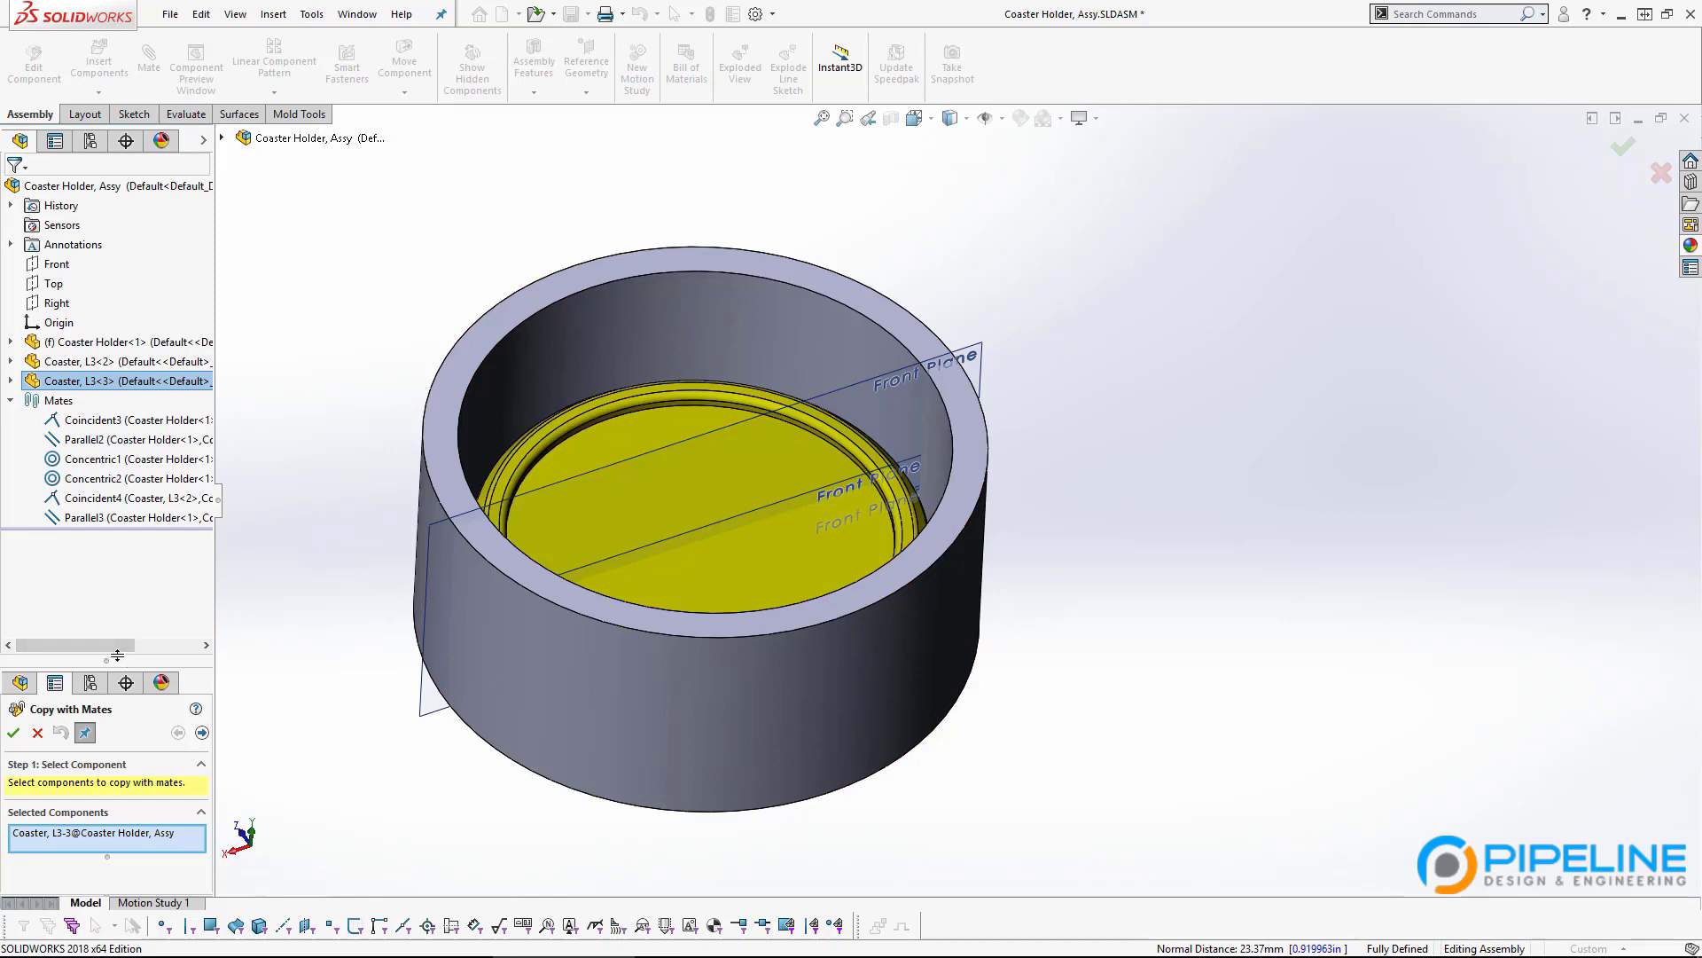
drag(117, 655, 107, 119)
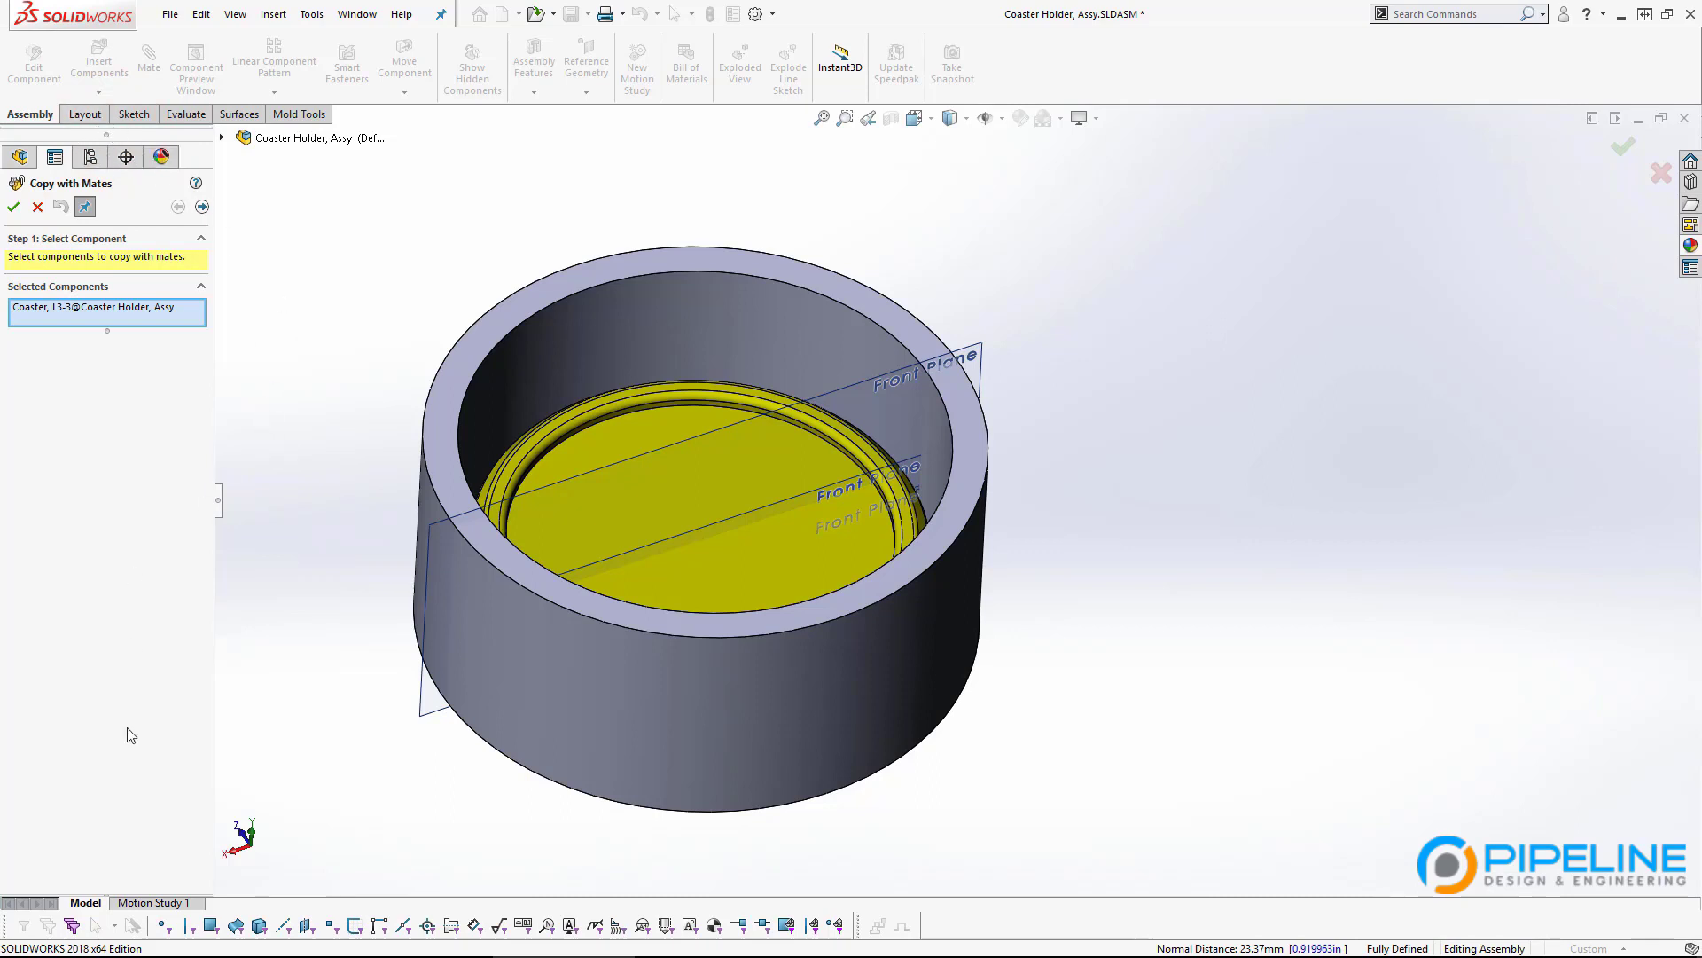
click(49, 317)
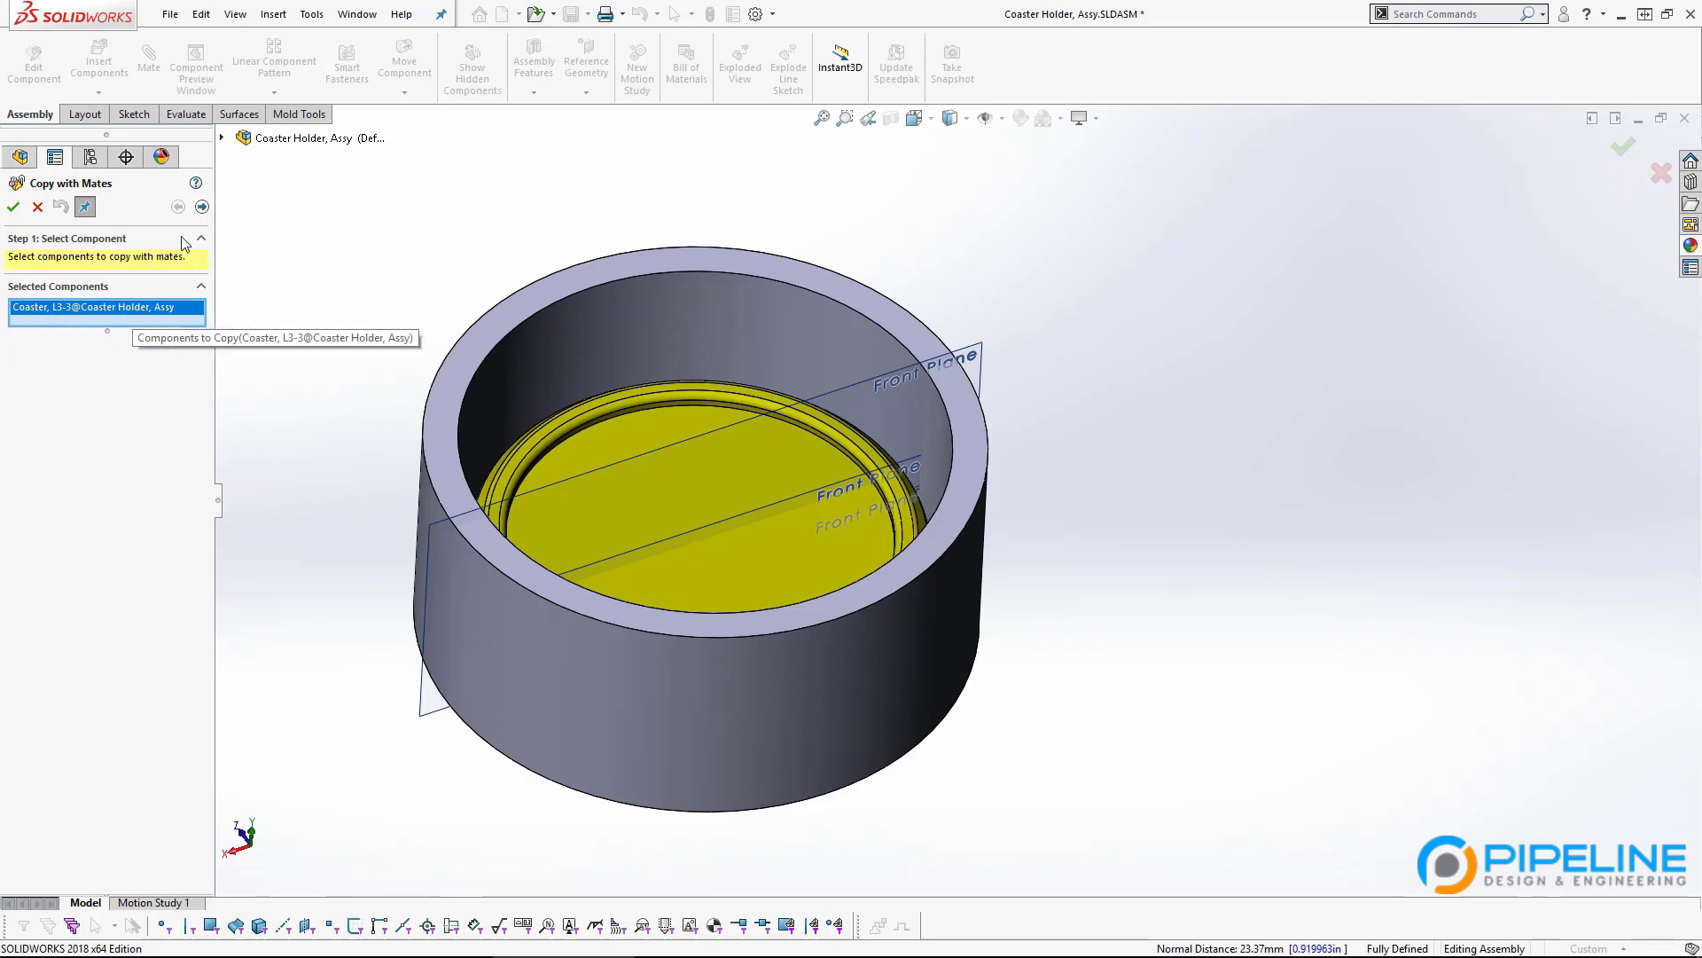
click(202, 207)
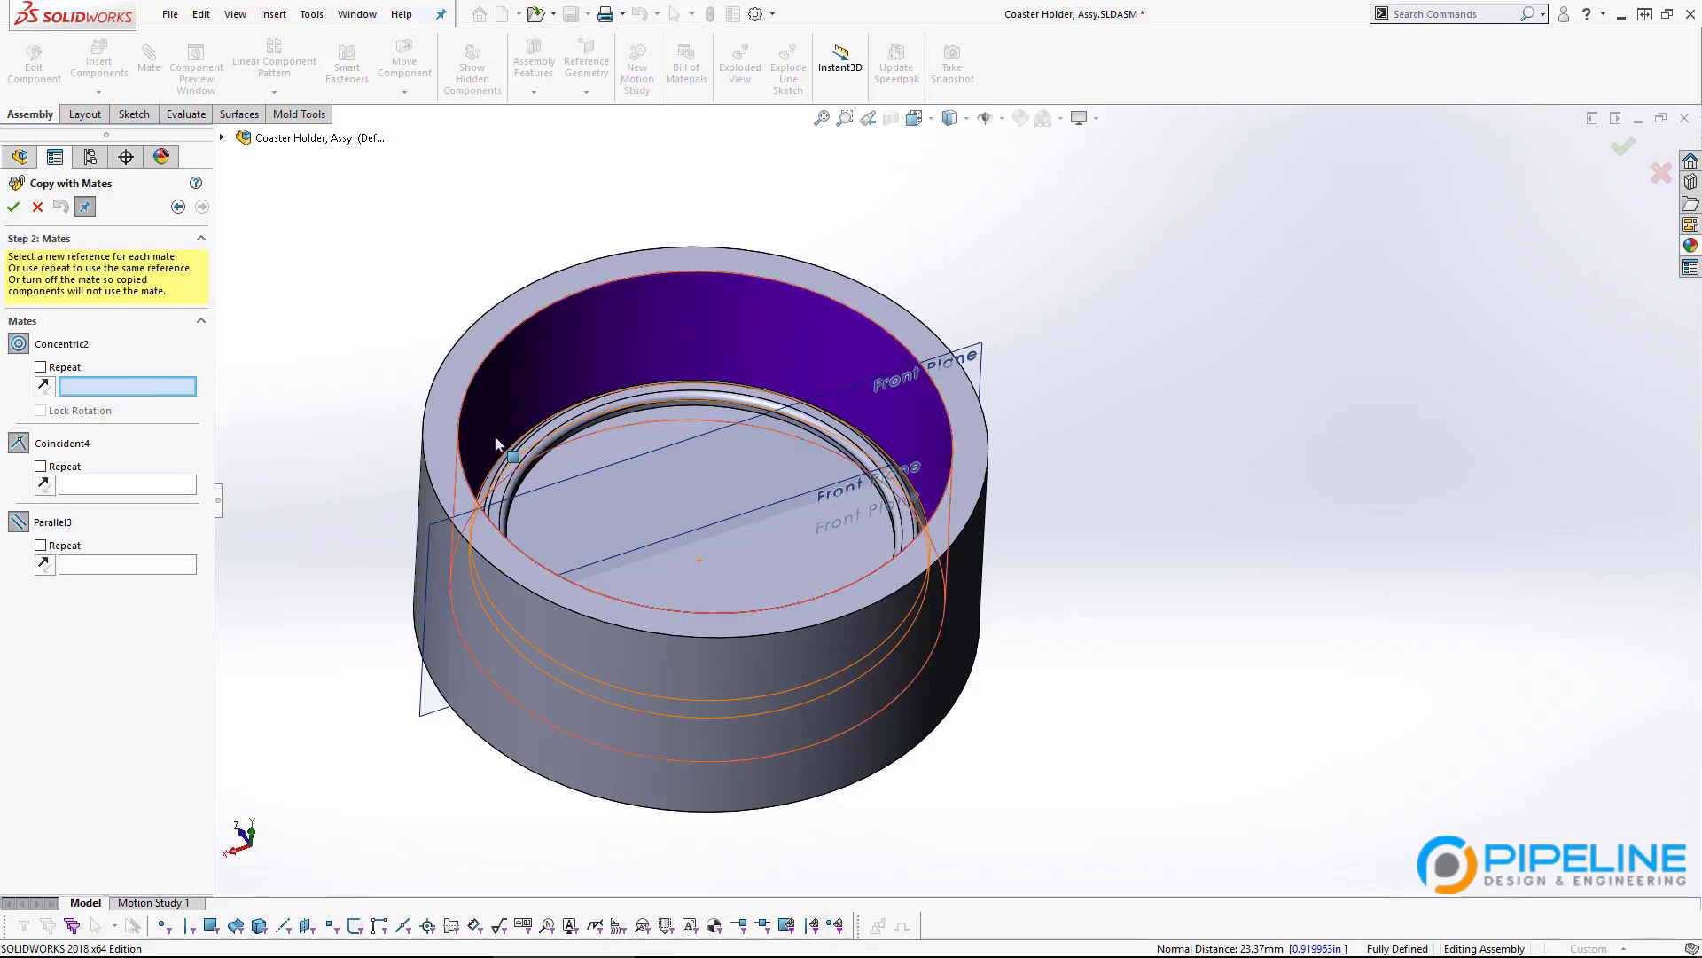
Repeat the concentric mate for the copy and set the second coaster's raised rim face as its new coincident reference.
scroll(559, 456, down, 1)
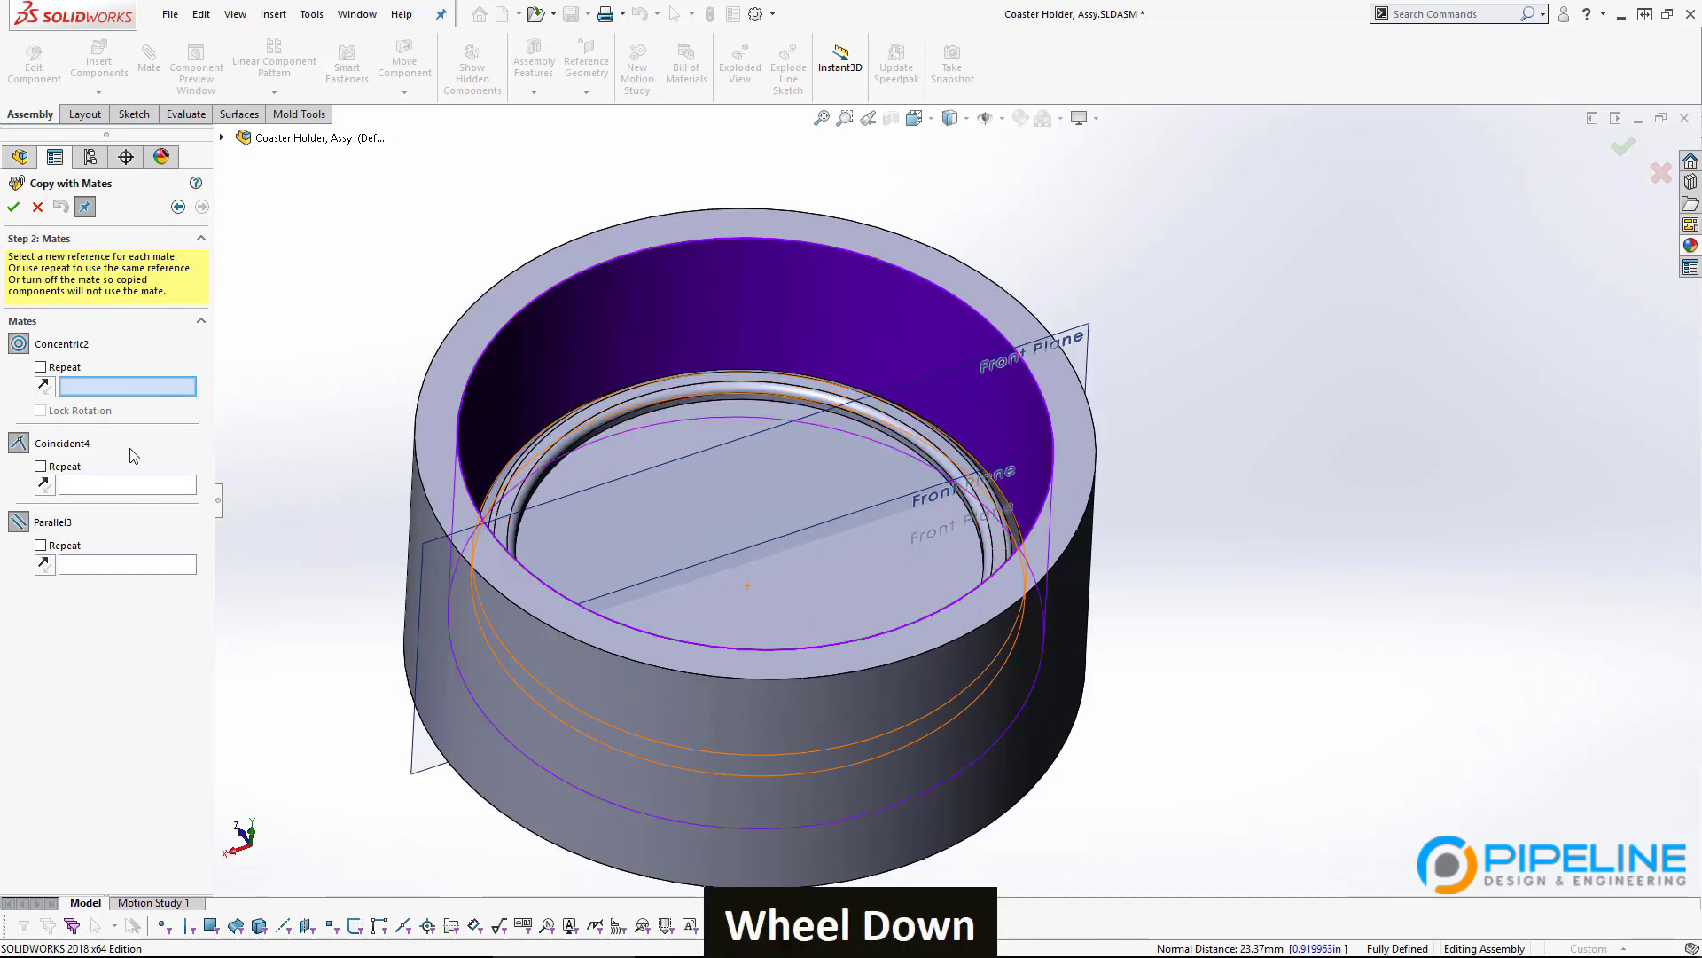
click(39, 367)
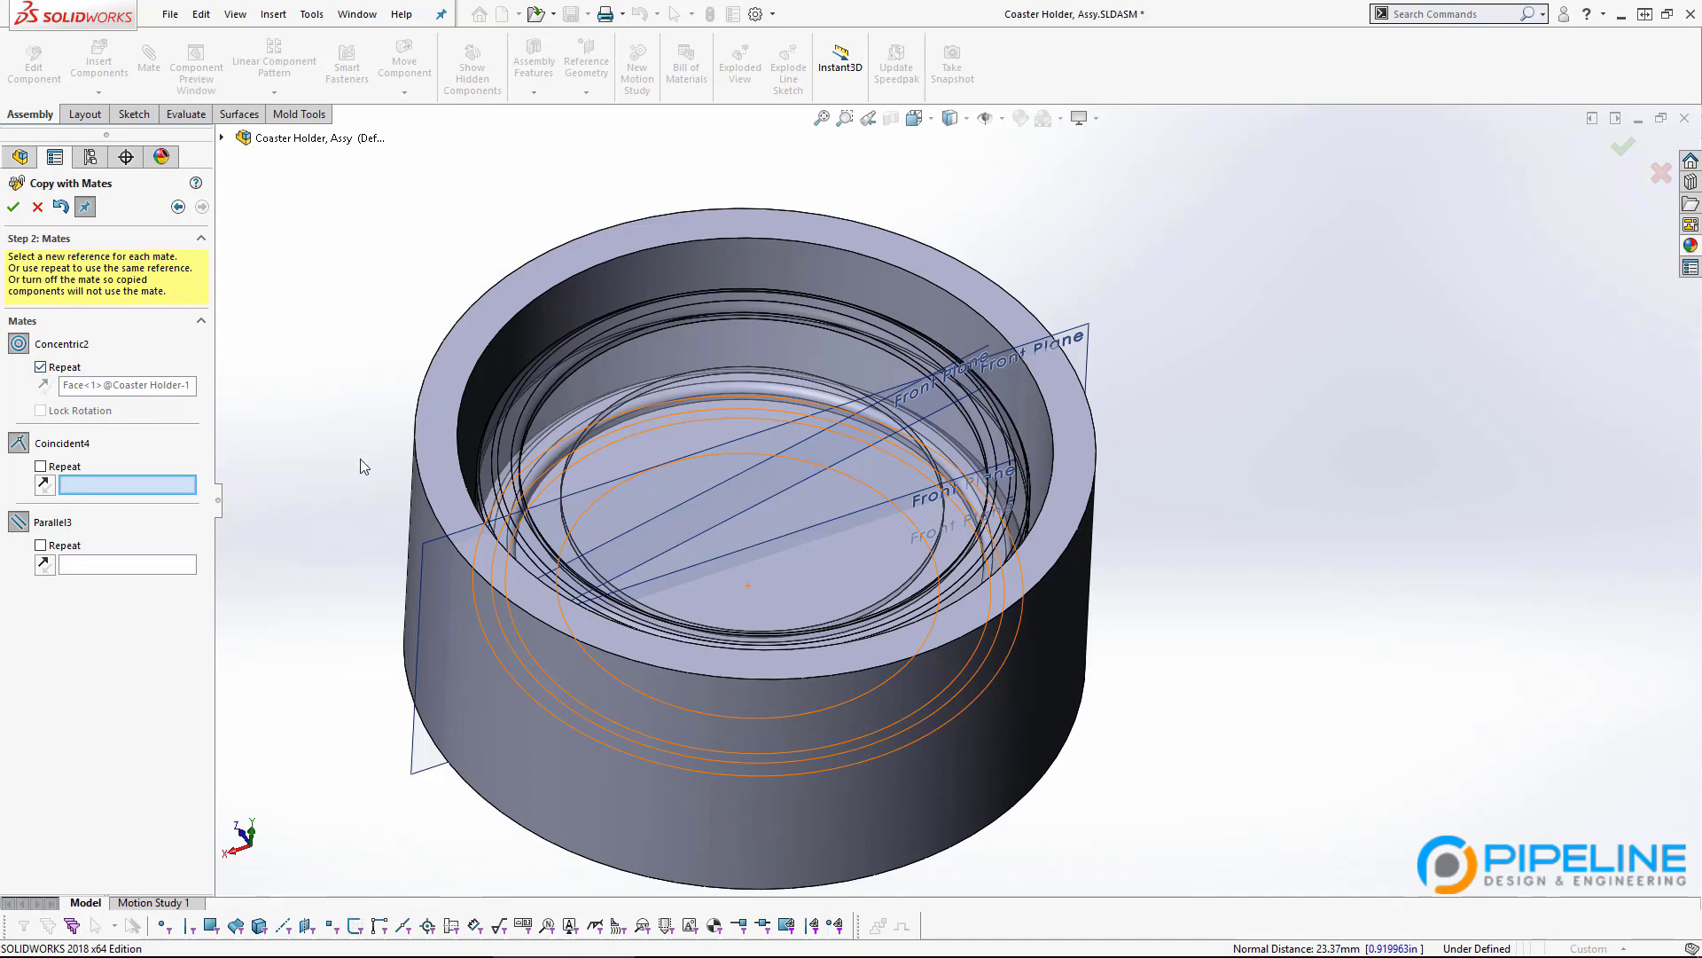
middle_drag(702, 401, 519, 507)
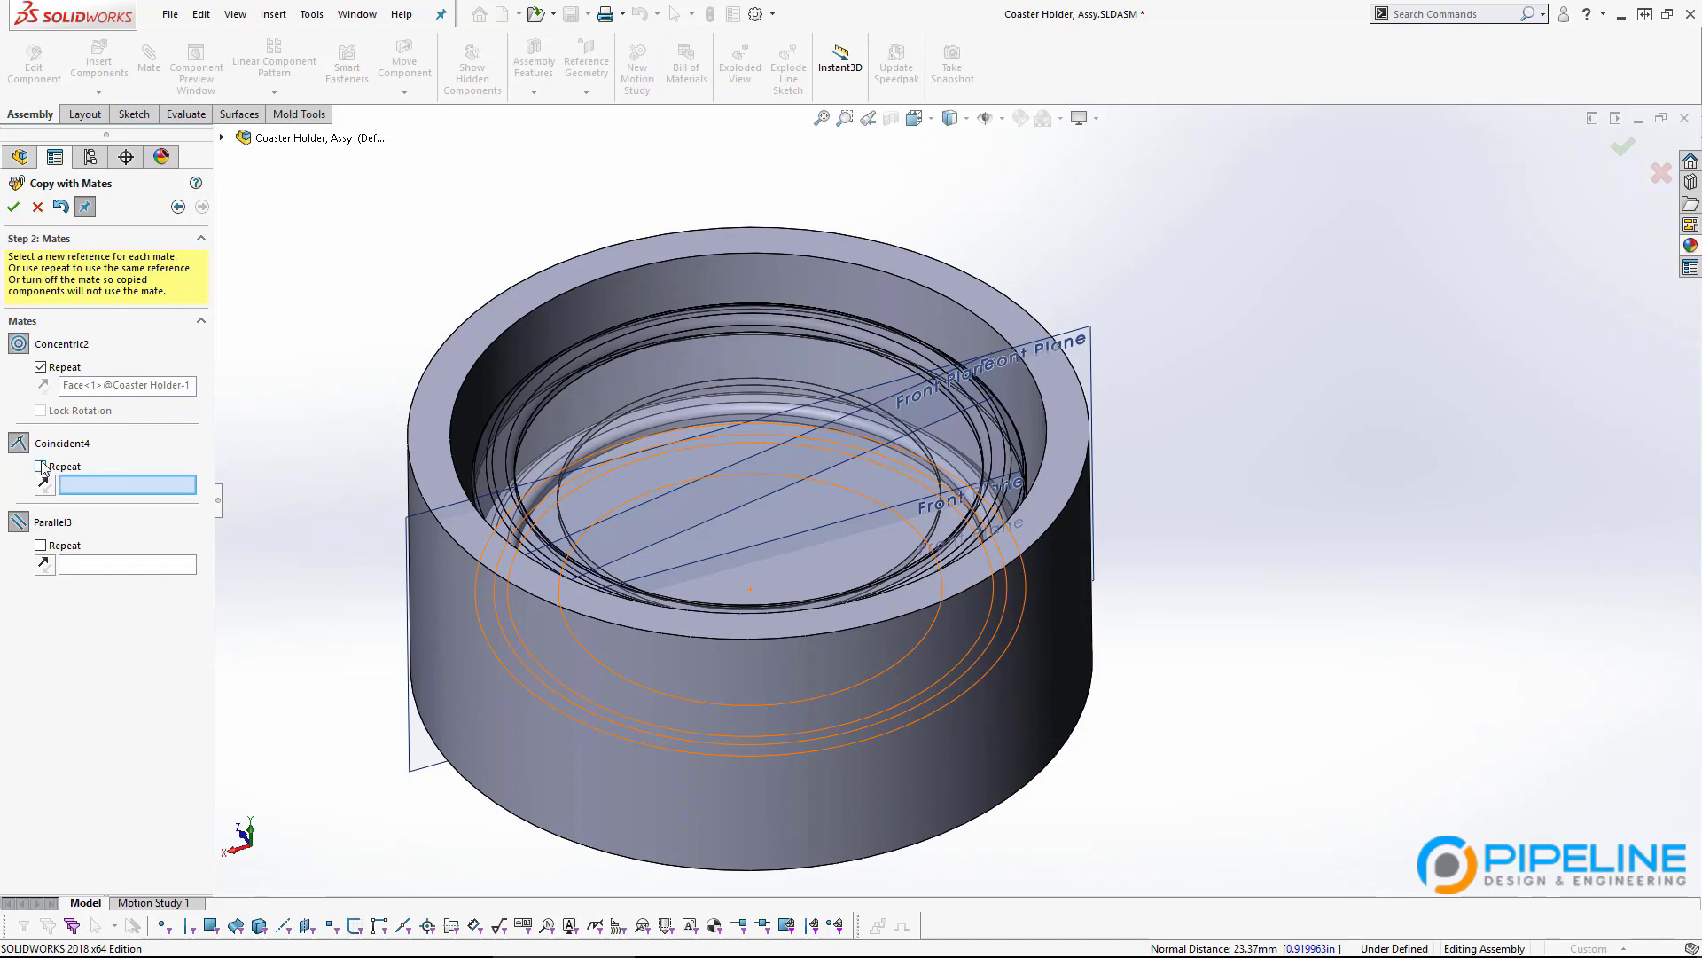
click(103, 486)
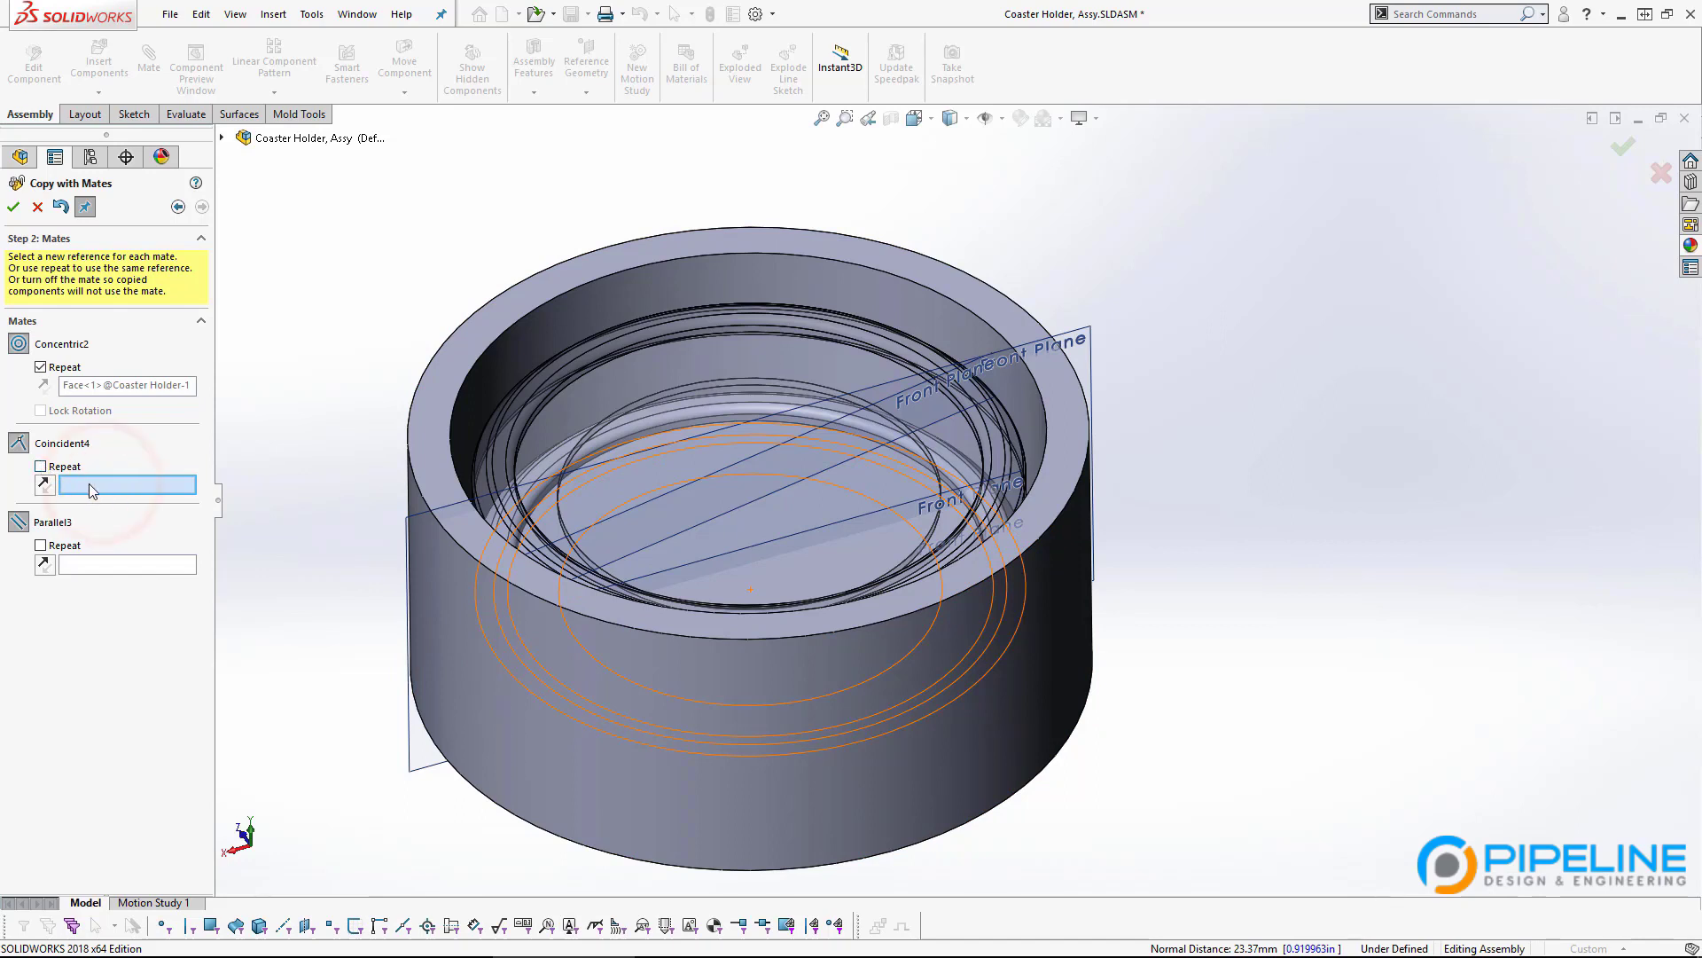
click(566, 454)
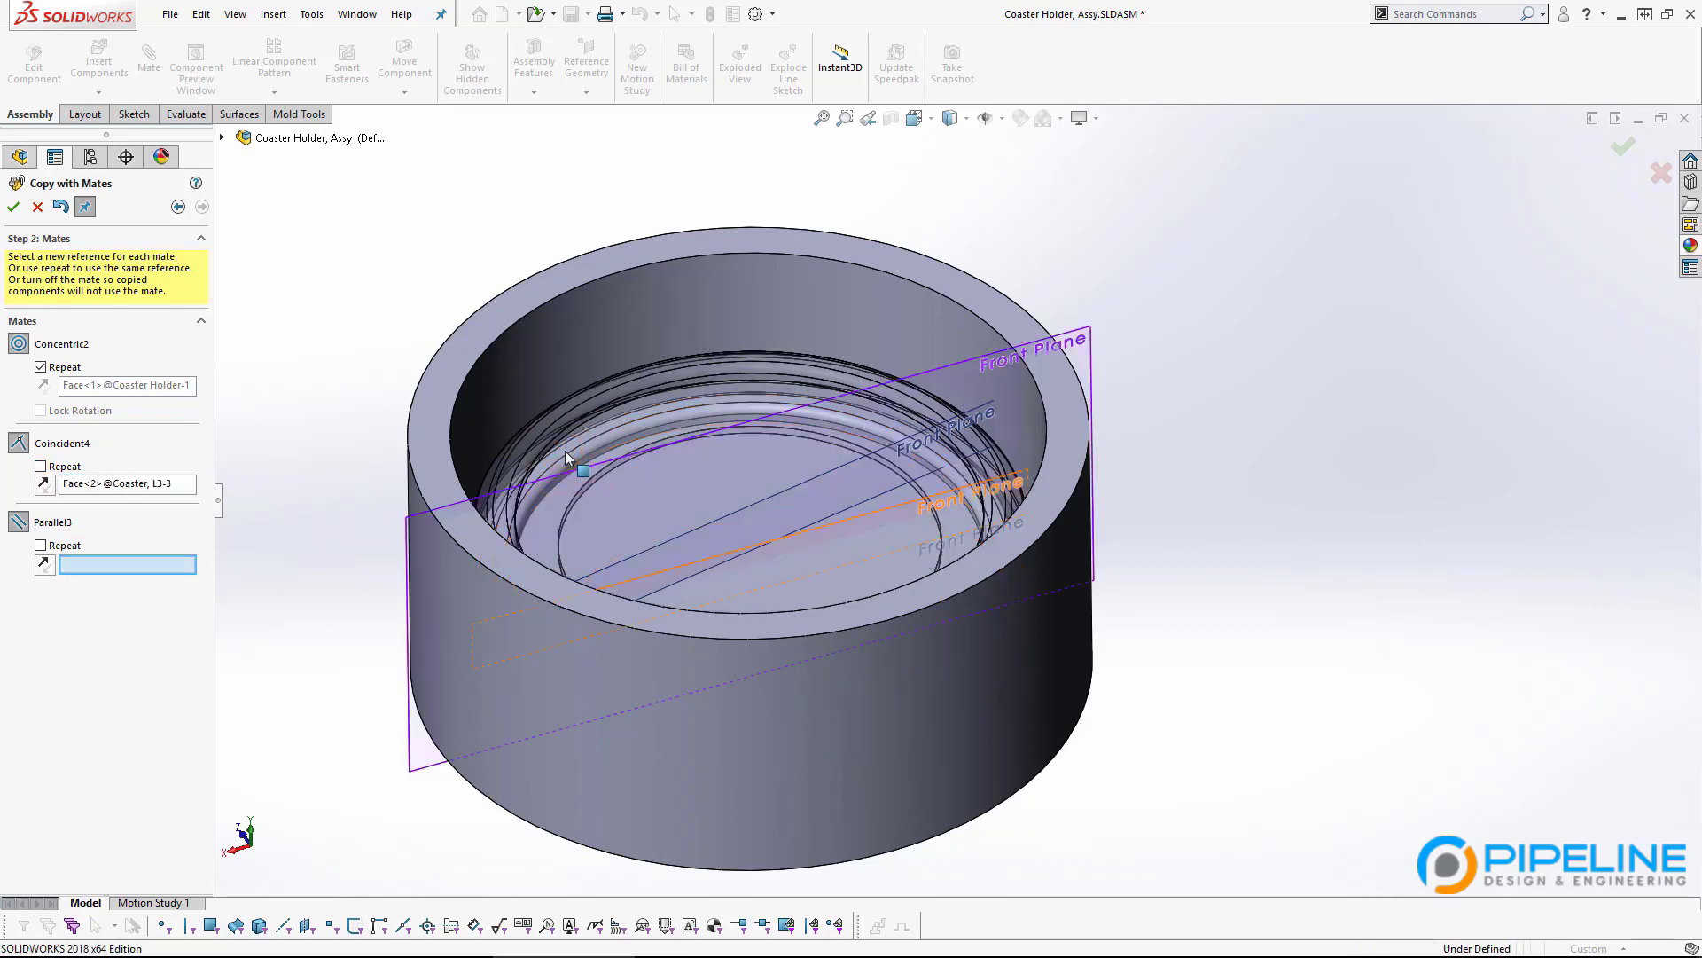
click(133, 485)
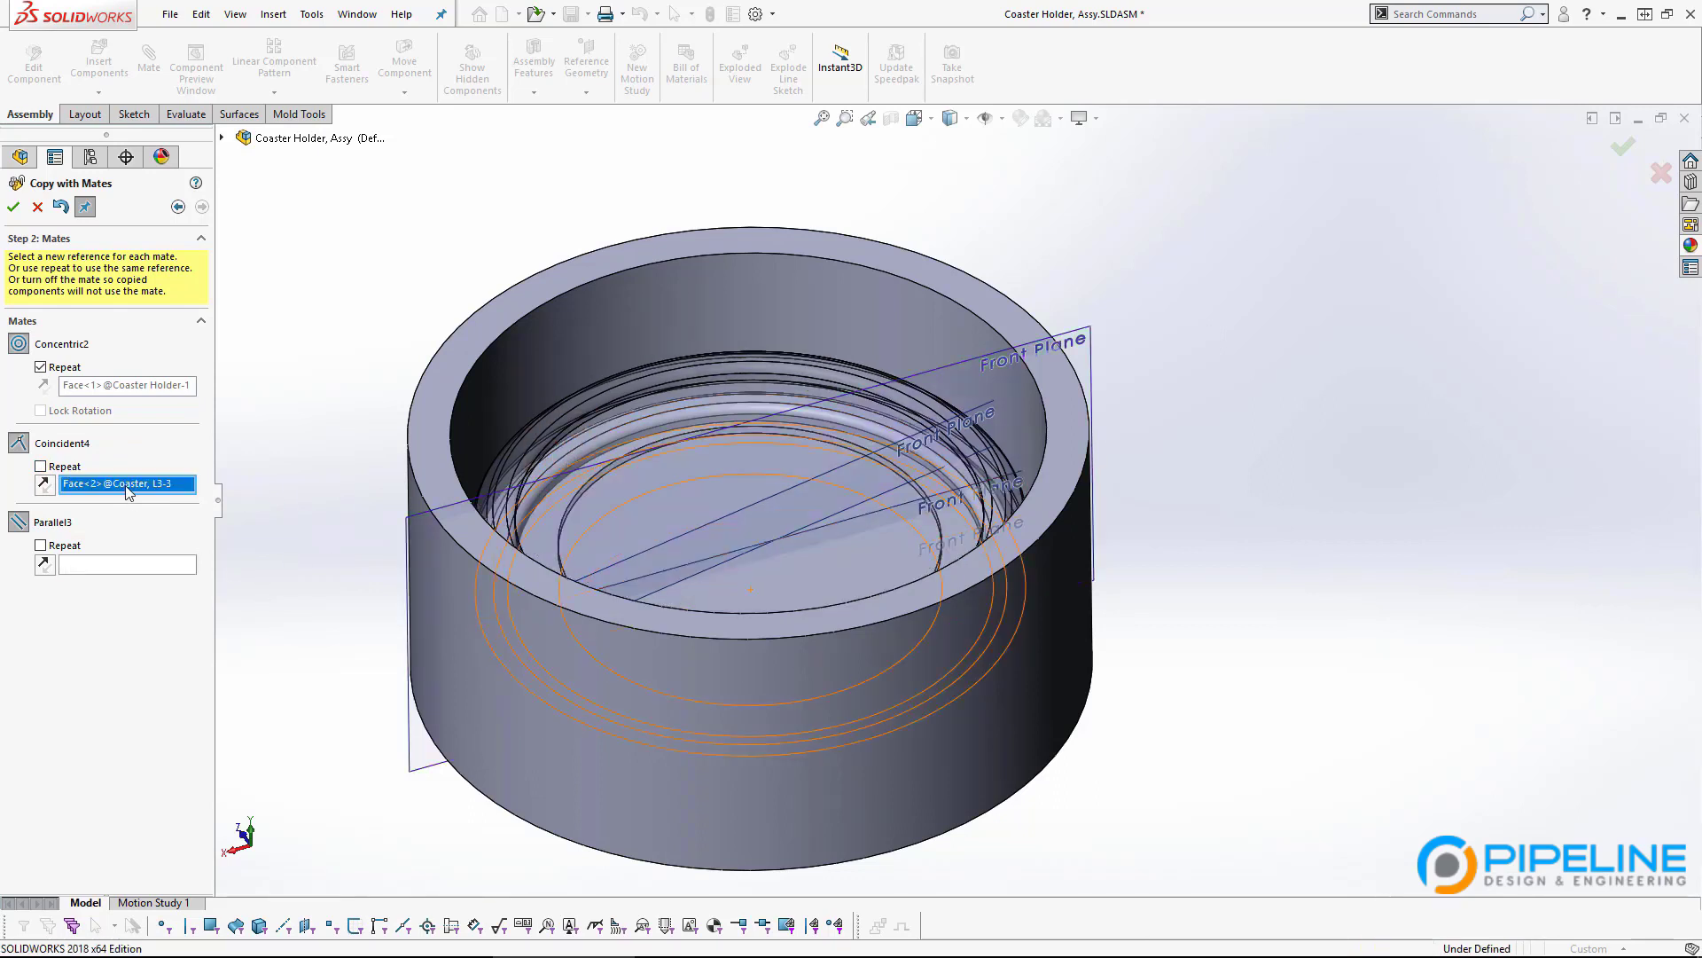
scroll(593, 438, down, 2)
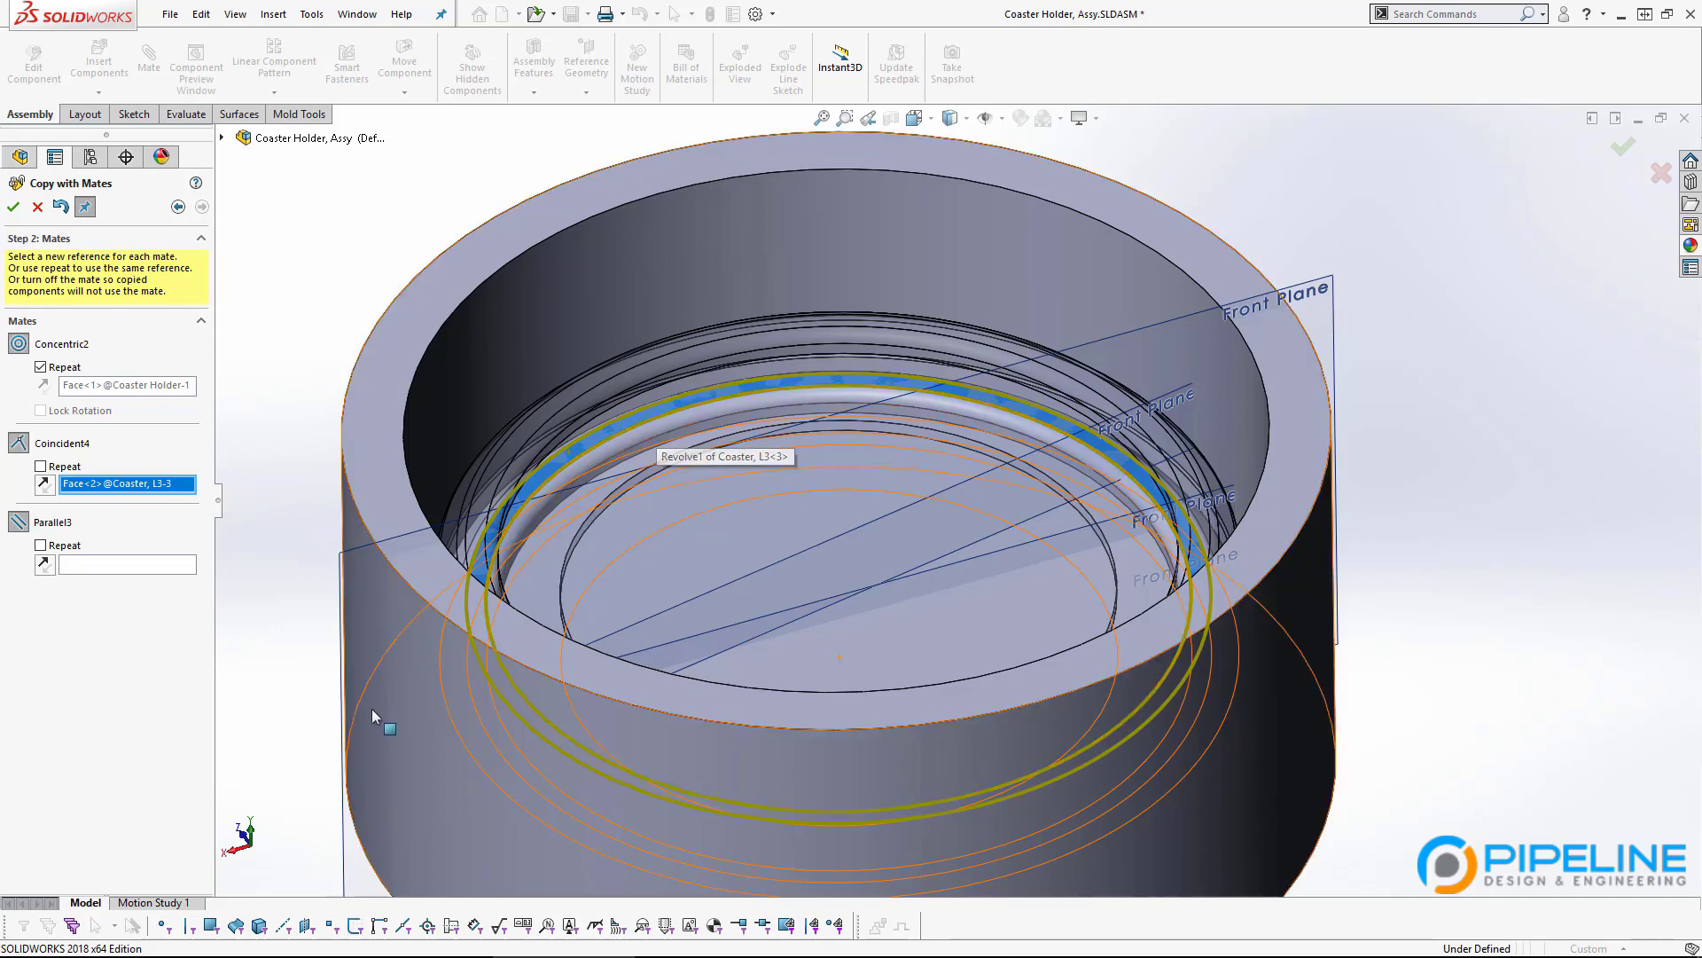
Repeat the parallel mate to the holder's Front Plane and place the third coaster.
click(40, 544)
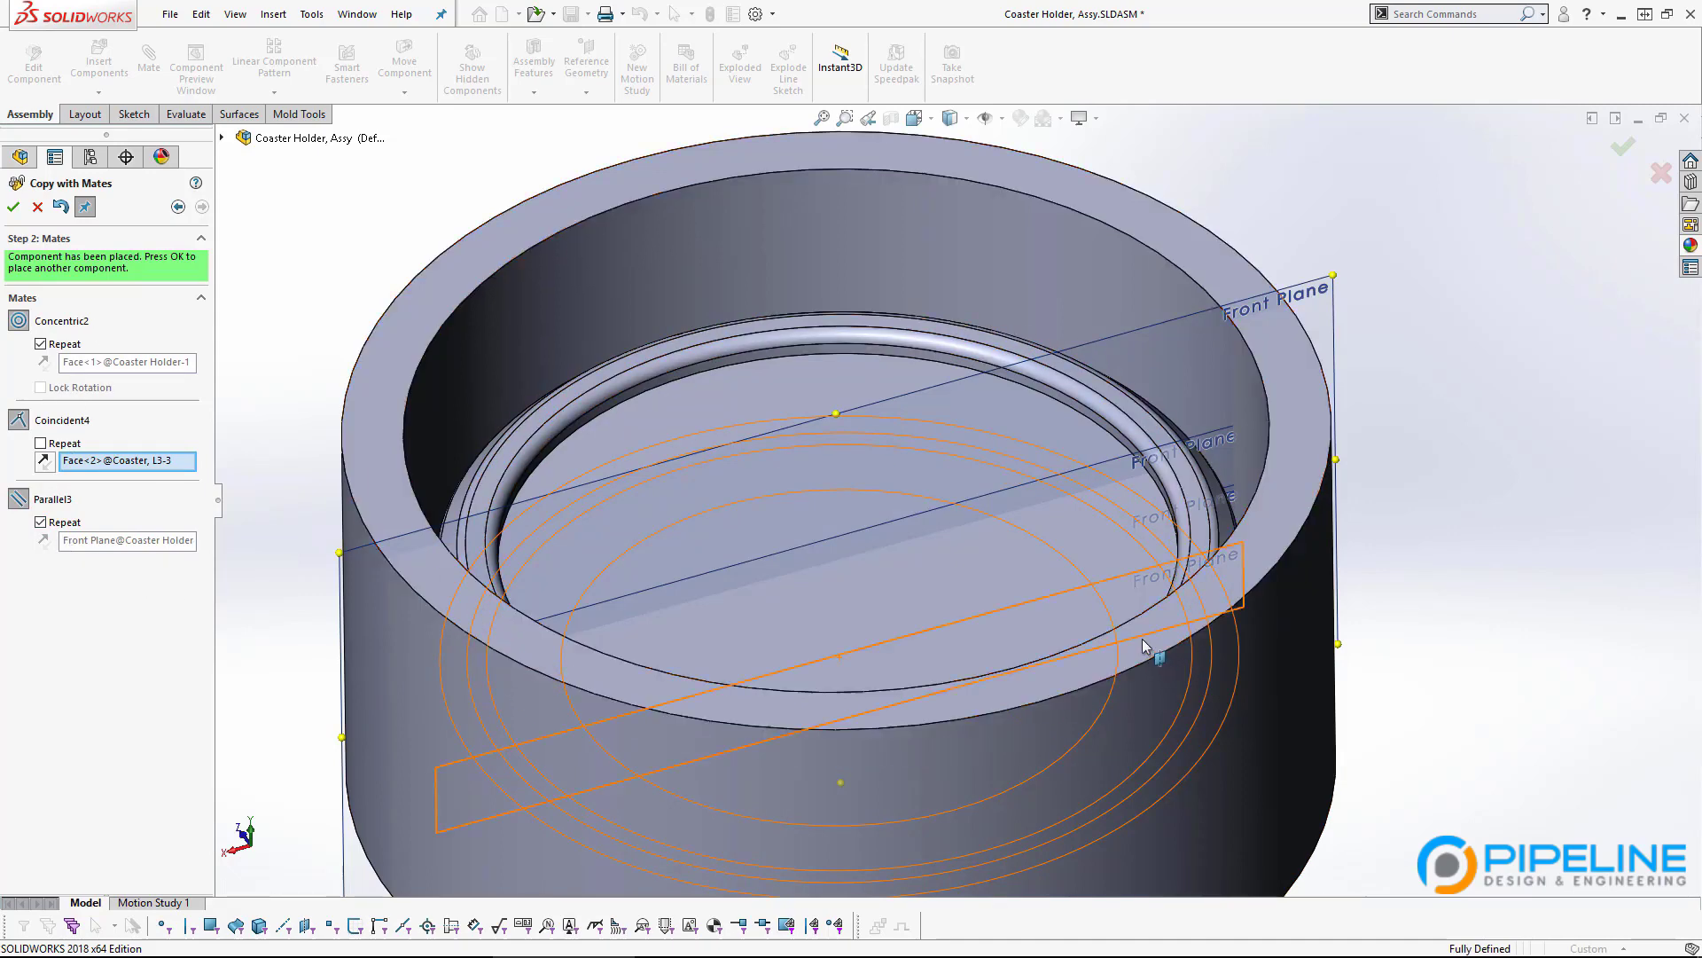
scroll(874, 506, up, 3)
middle_drag(874, 506, 886, 416)
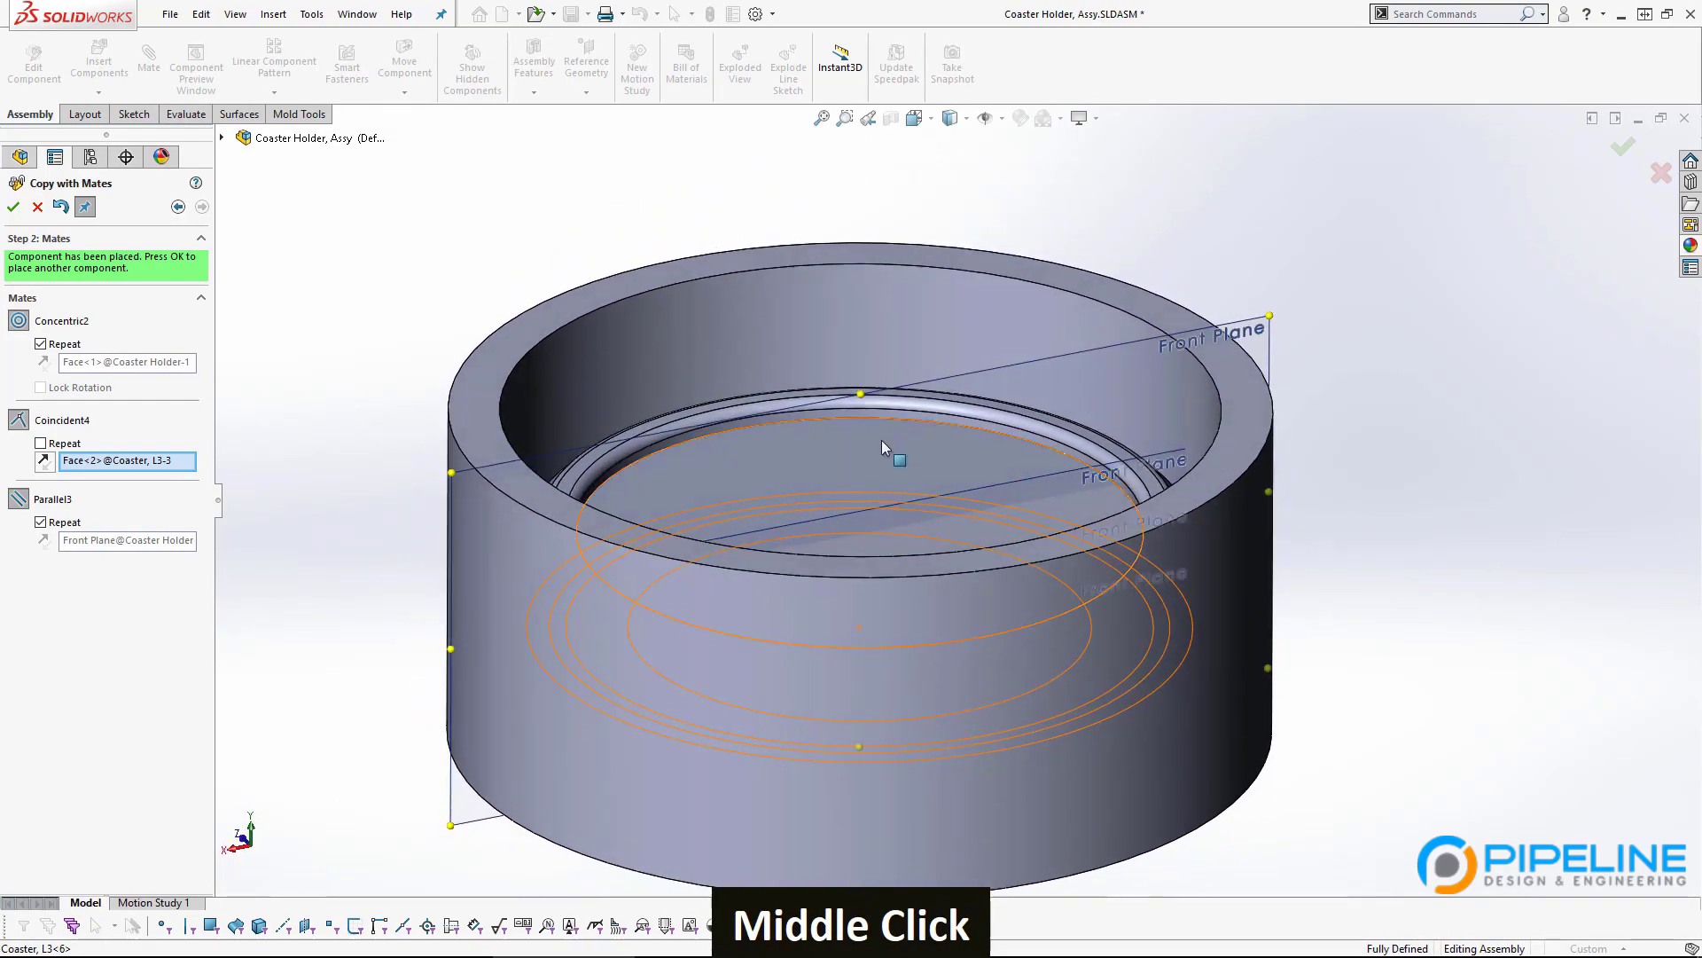
click(14, 209)
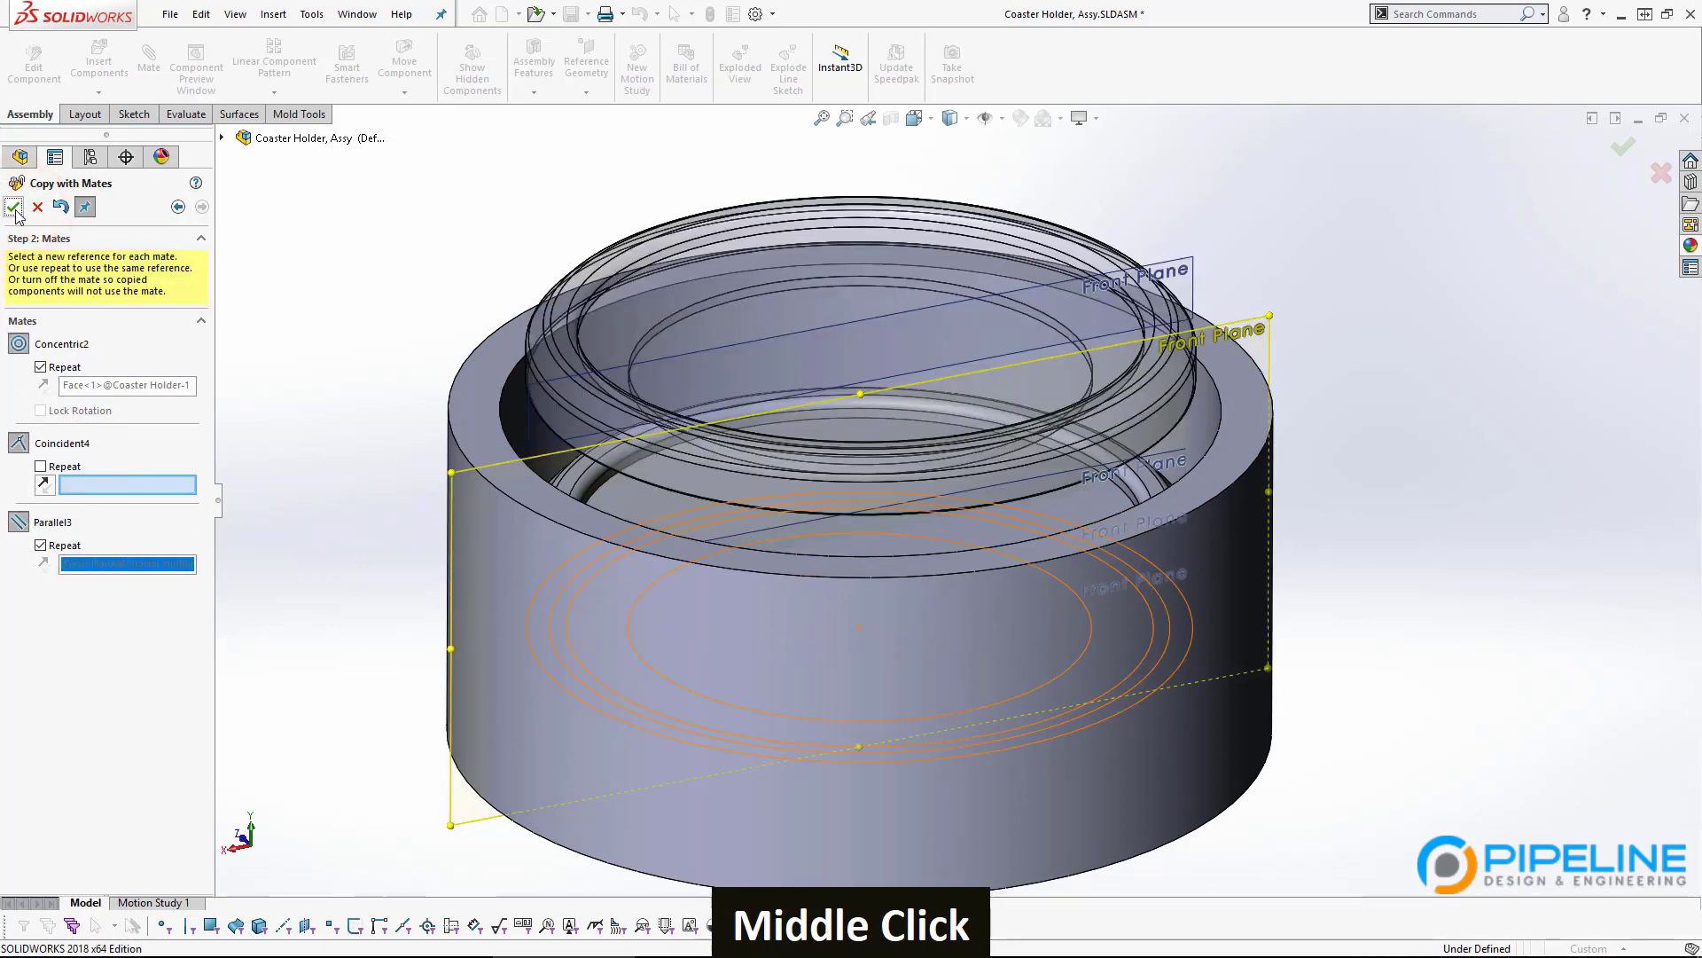
Place a fourth coaster with its coincident mate on the third coaster's raised rim face, and finish Copy with Mates.
click(85, 207)
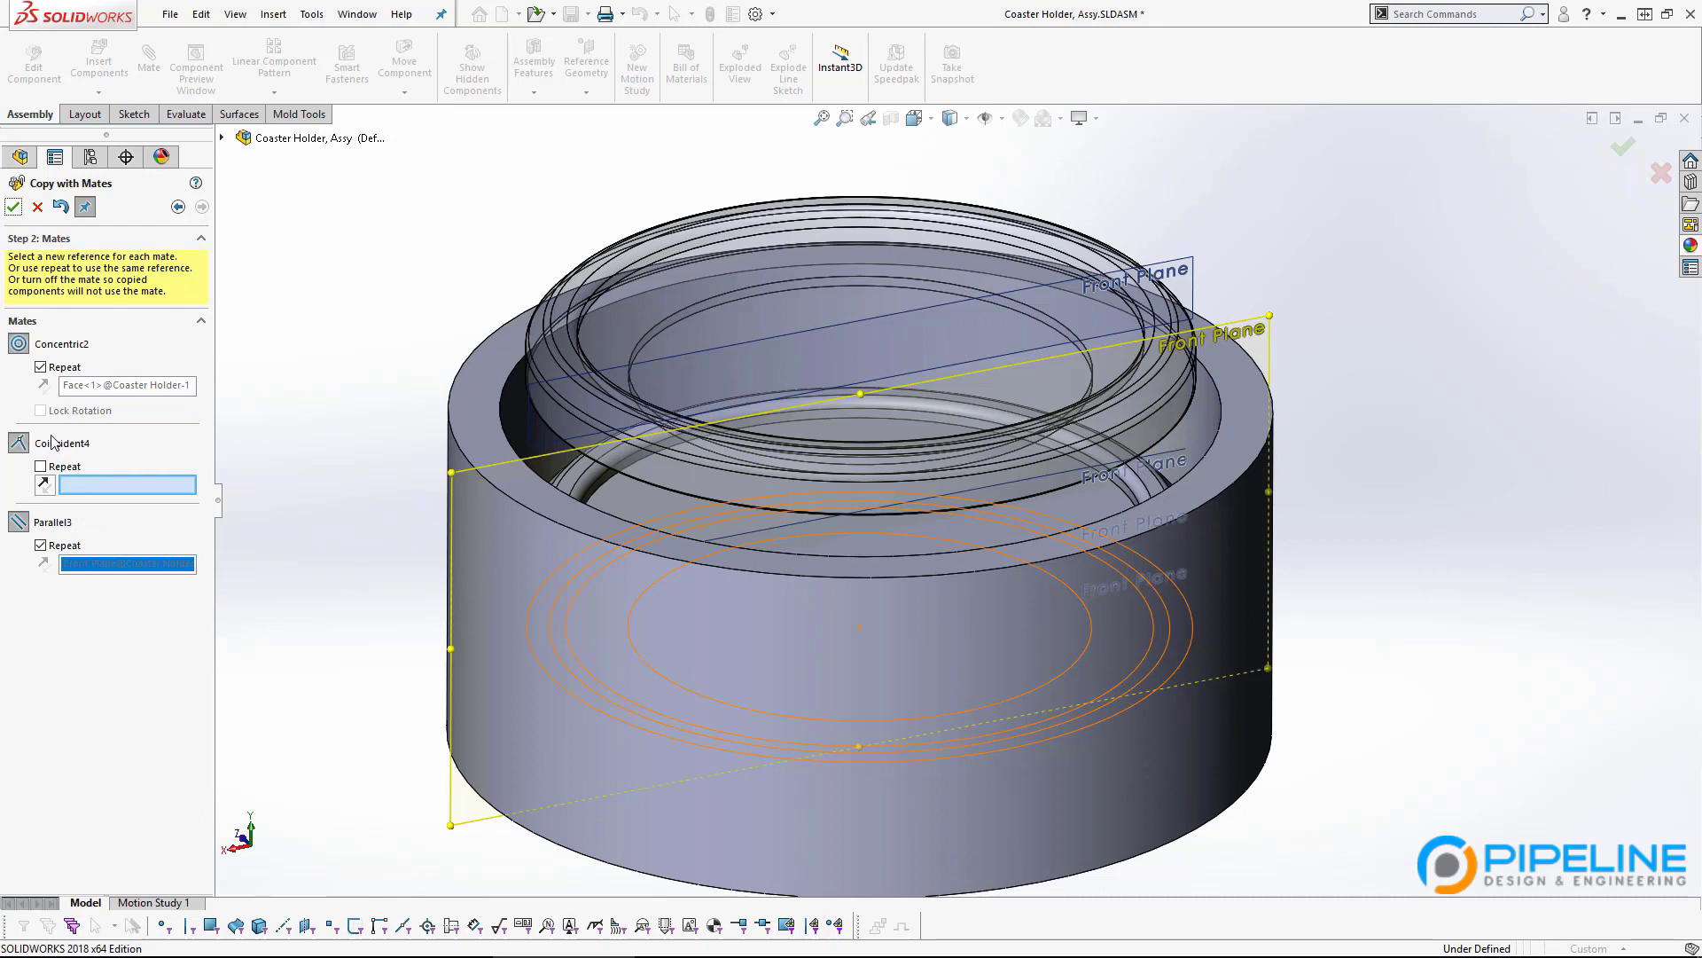
click(87, 486)
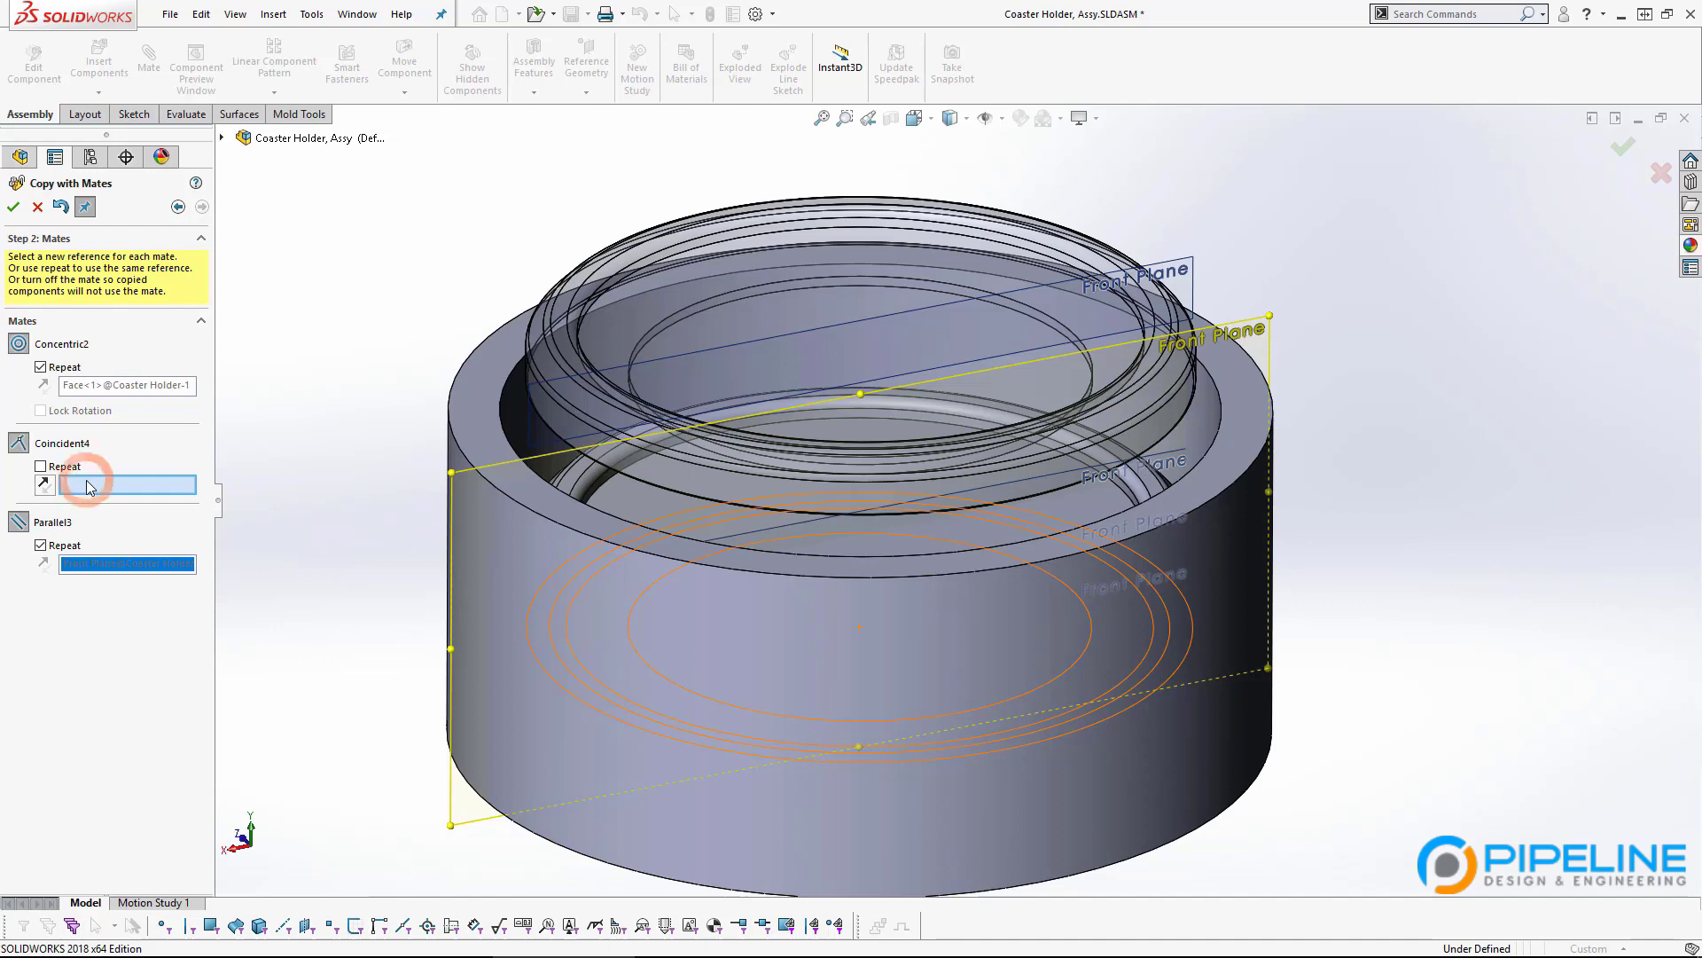
click(569, 473)
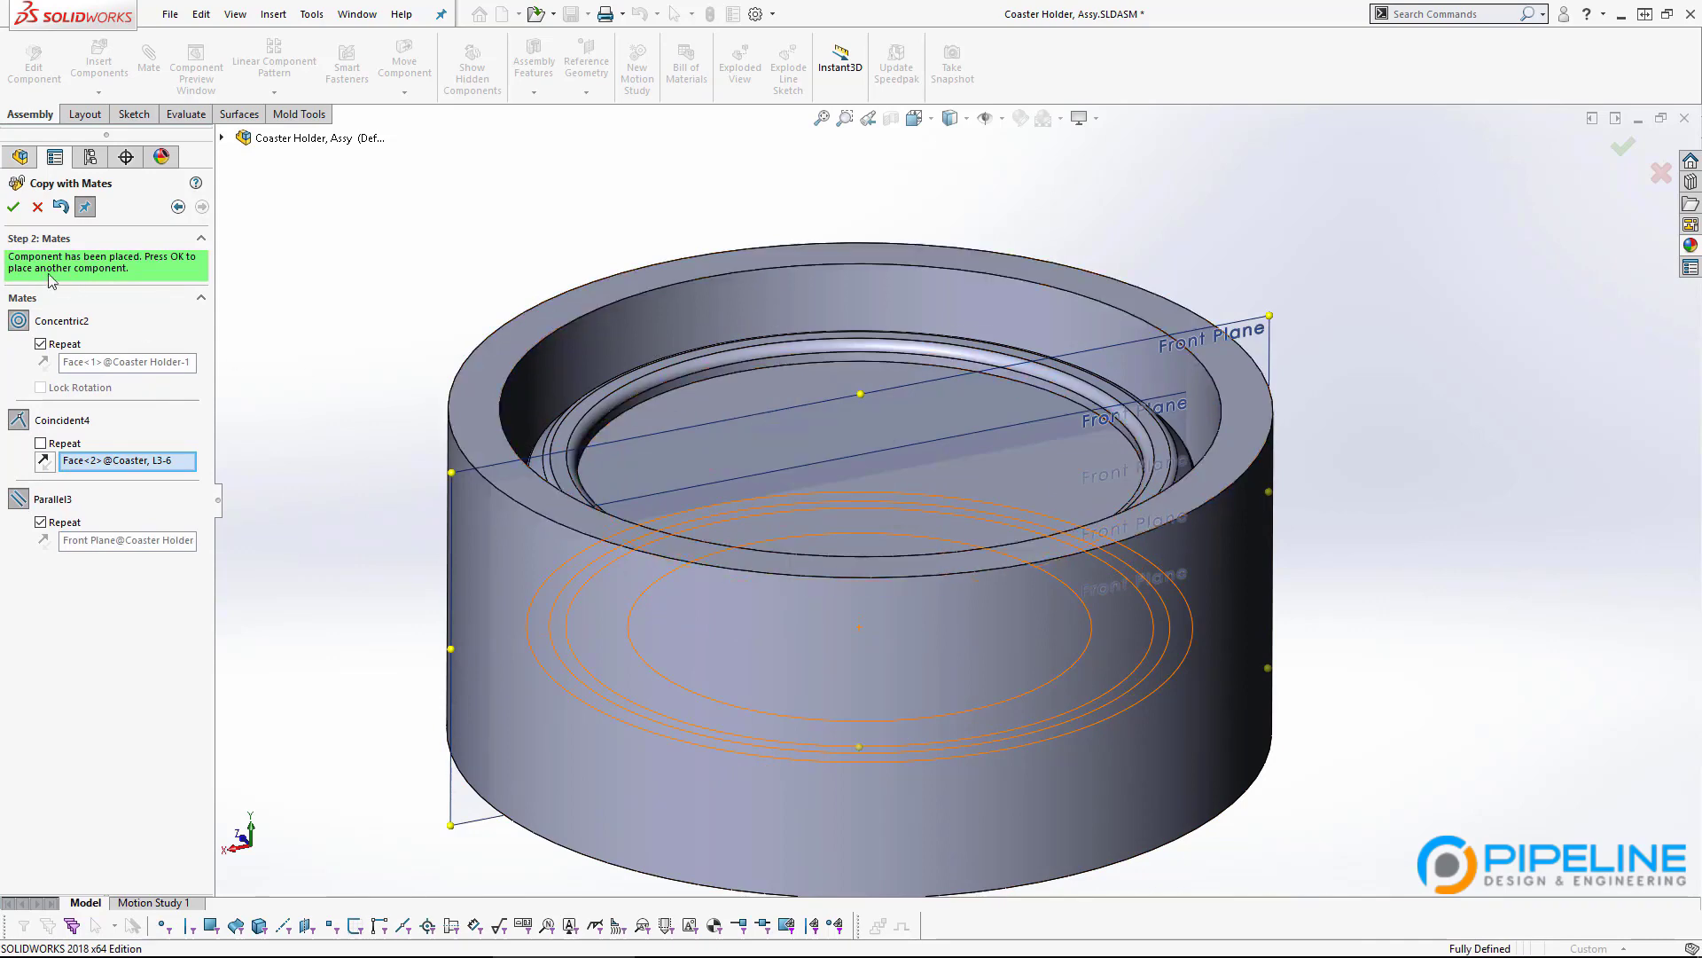
click(13, 208)
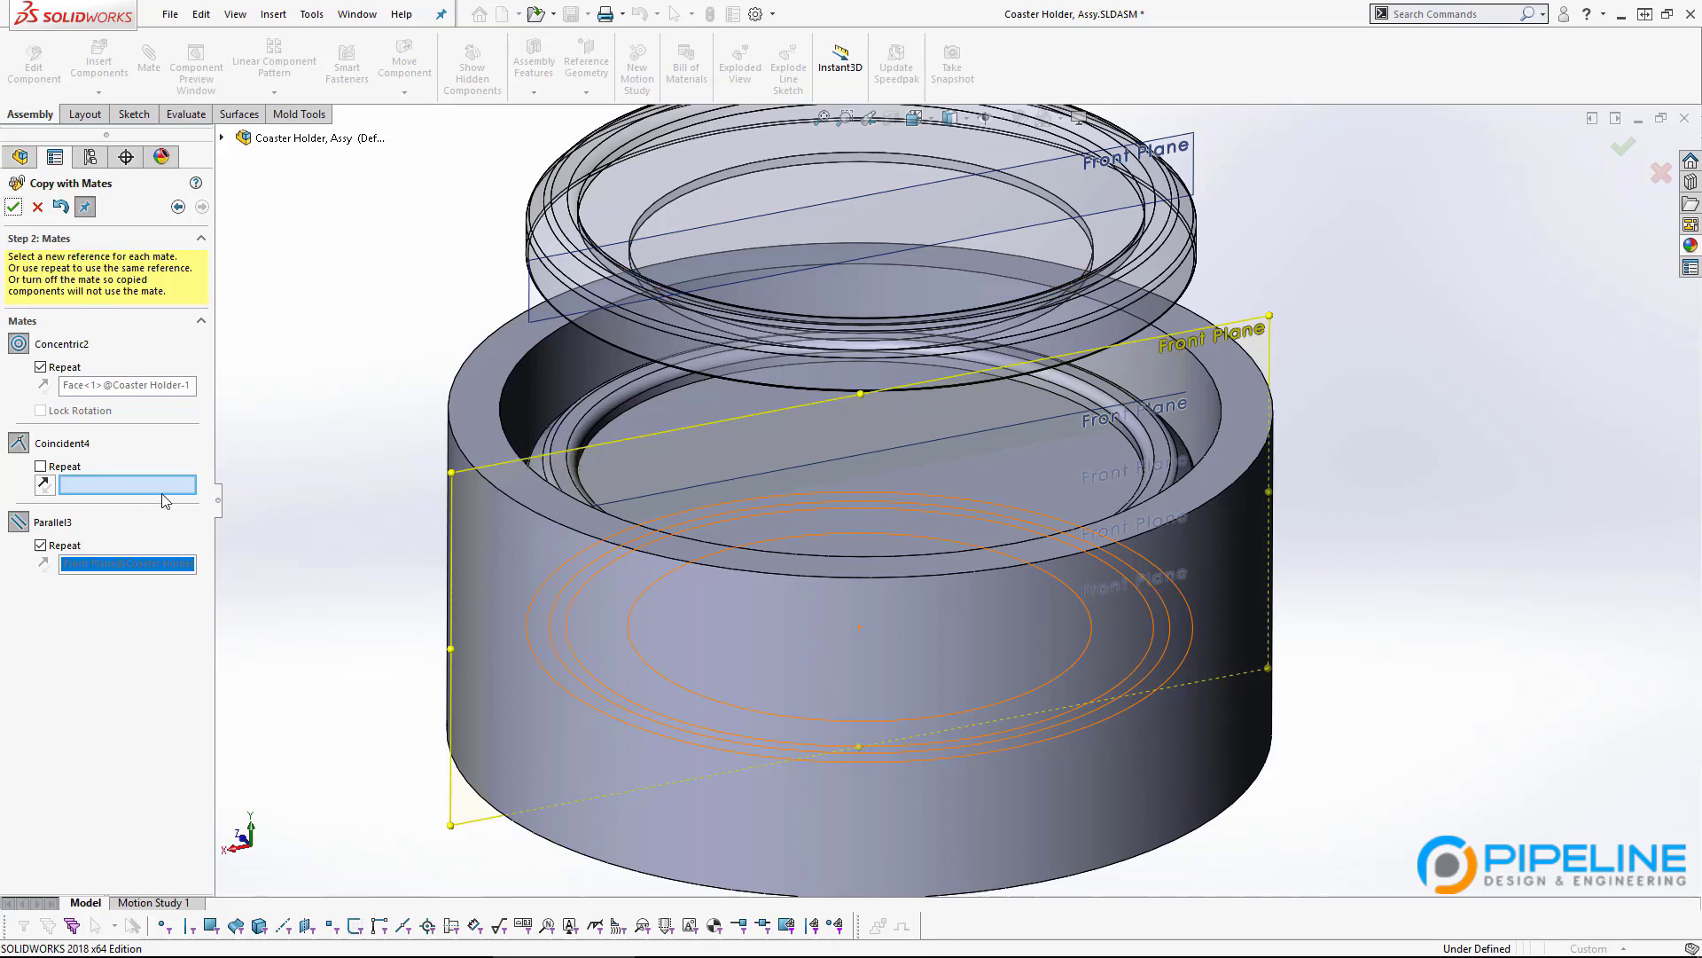
click(37, 208)
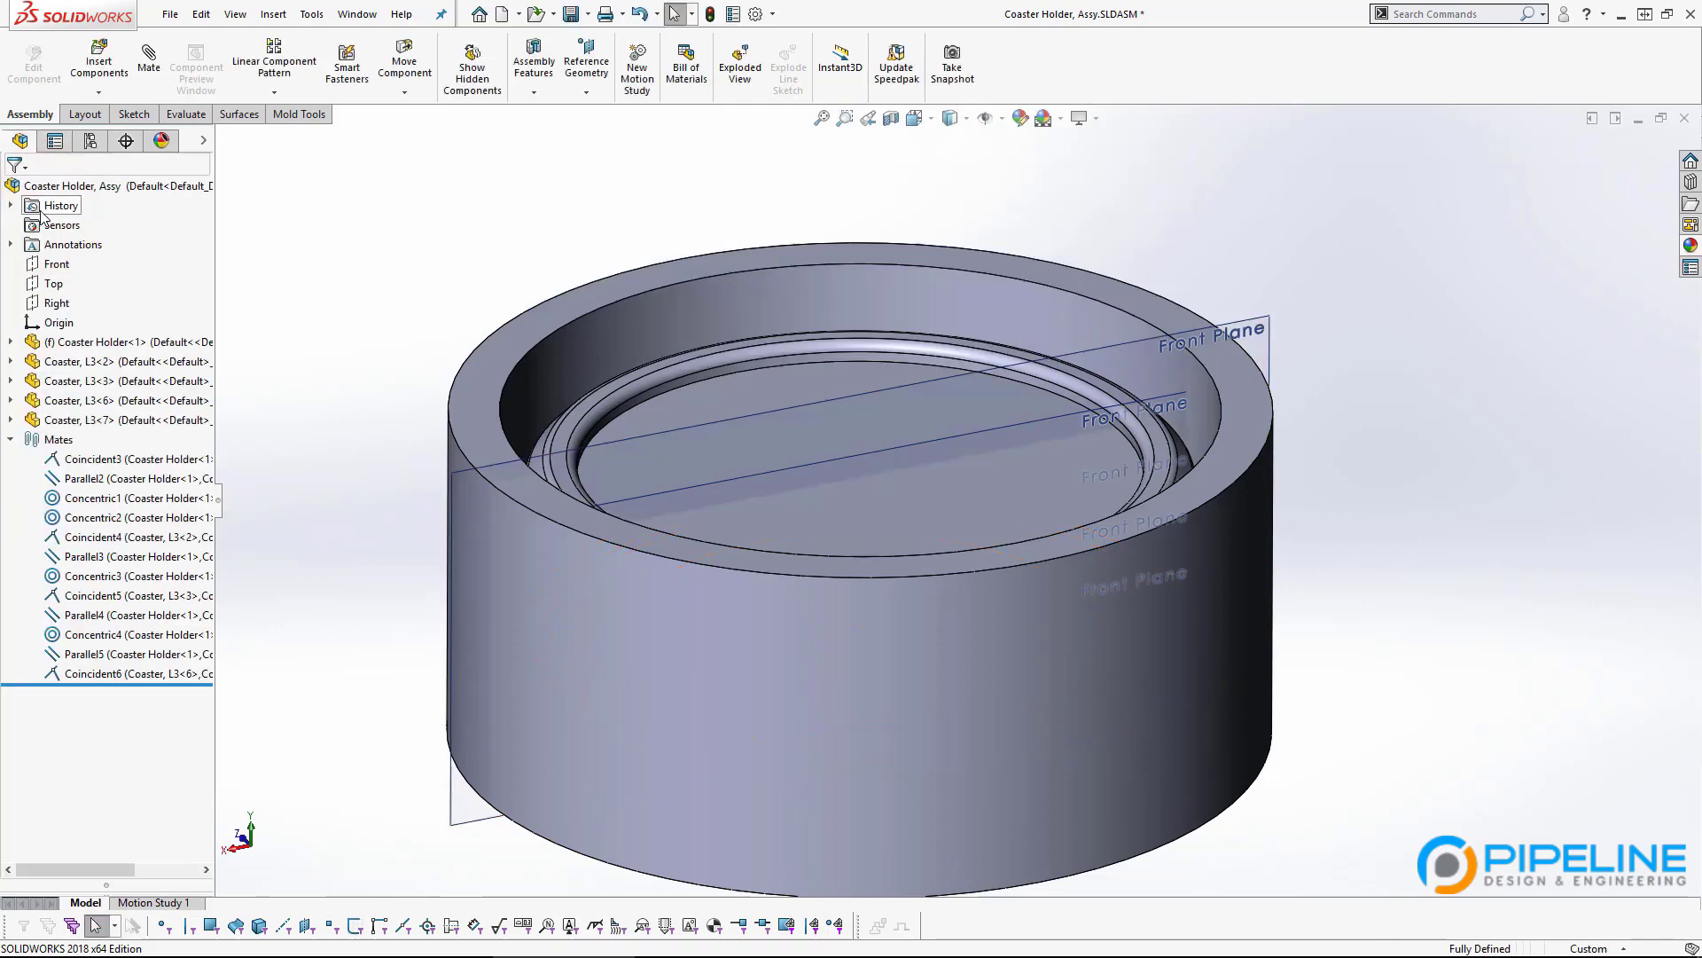
Hide the Front Planes of the holder and the coasters.
right_click(474, 473)
key(Escape)
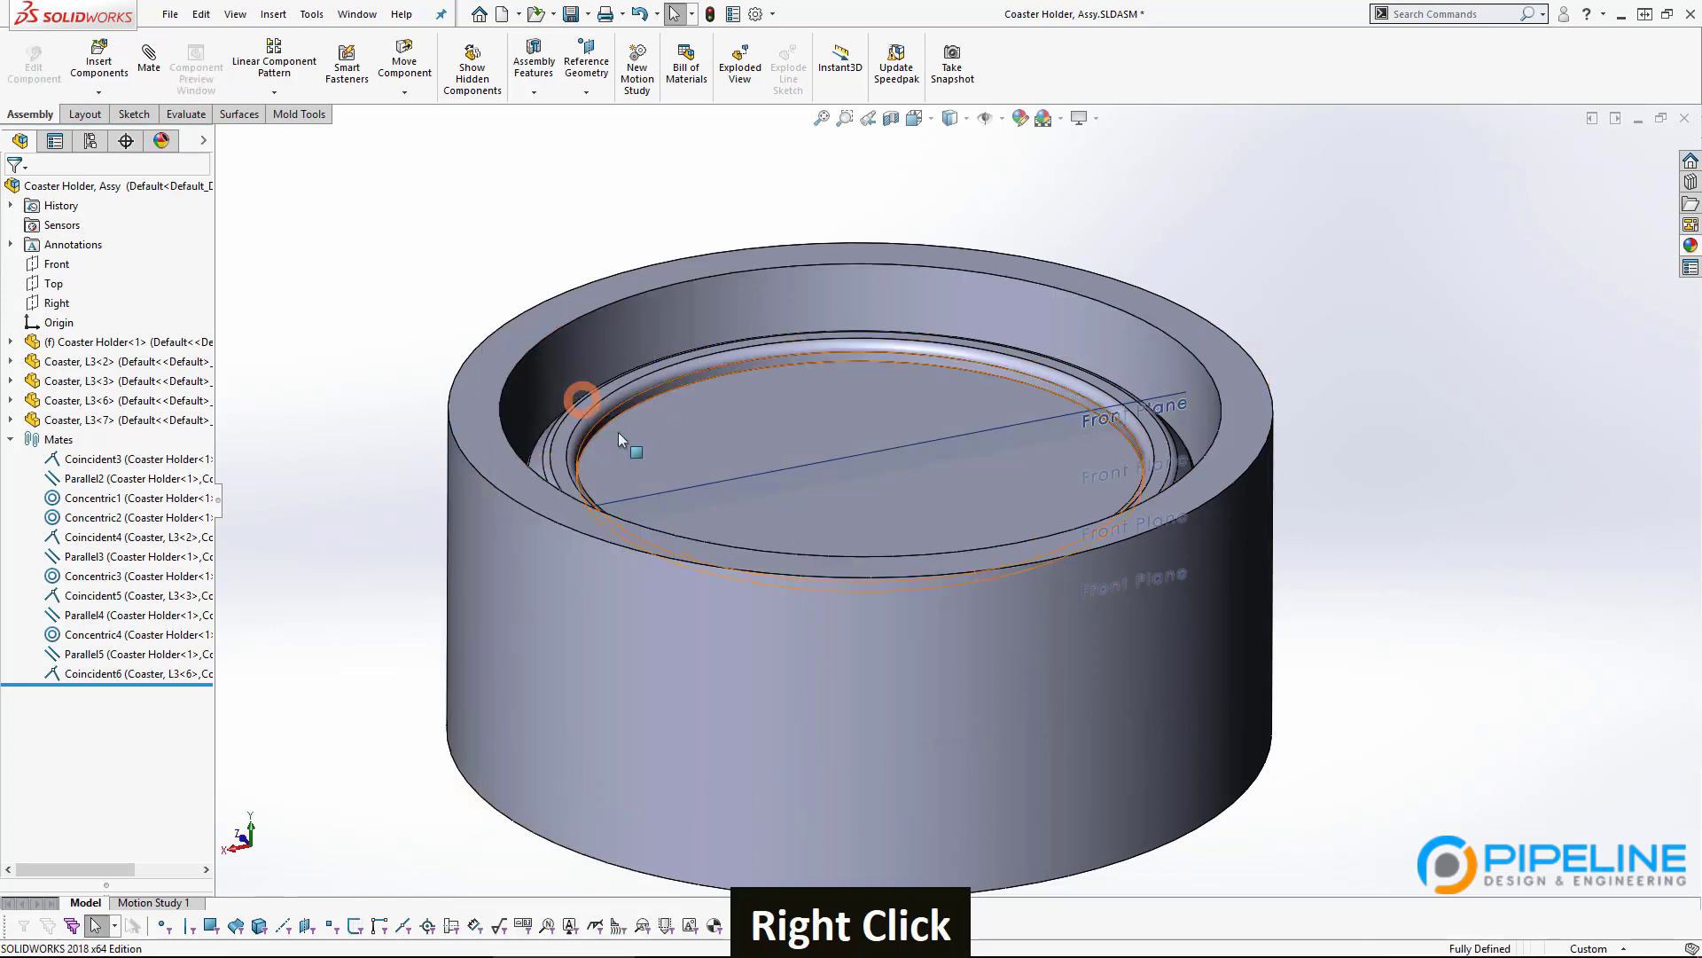
right_click(670, 491)
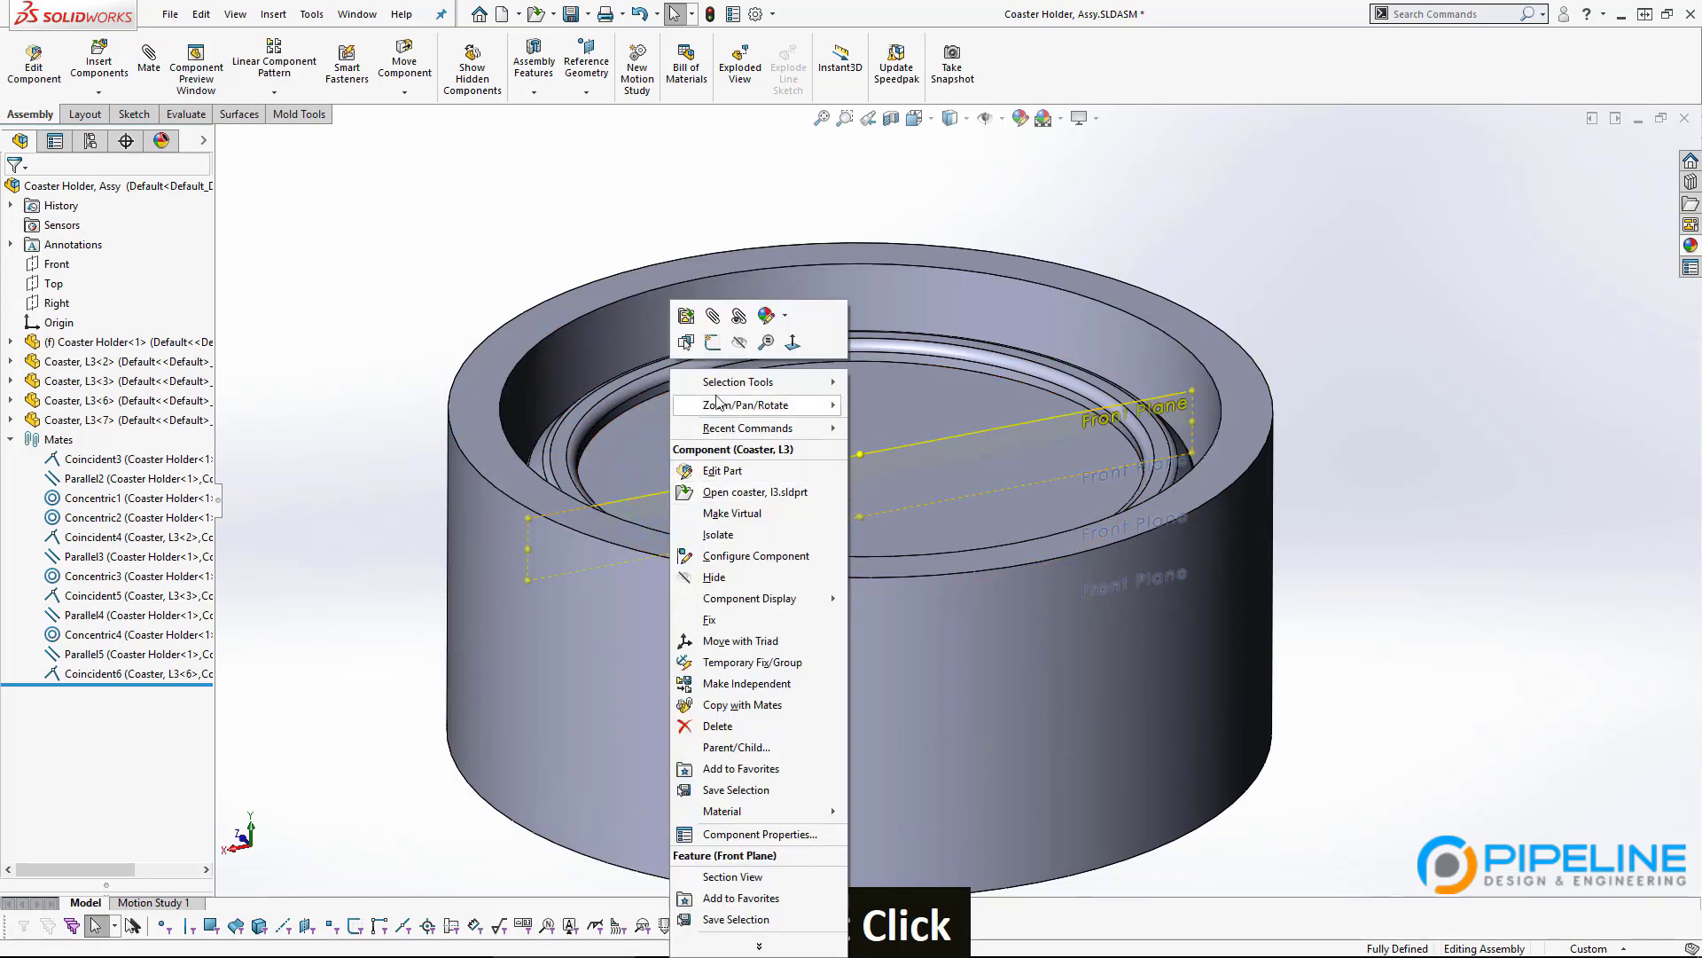
click(739, 342)
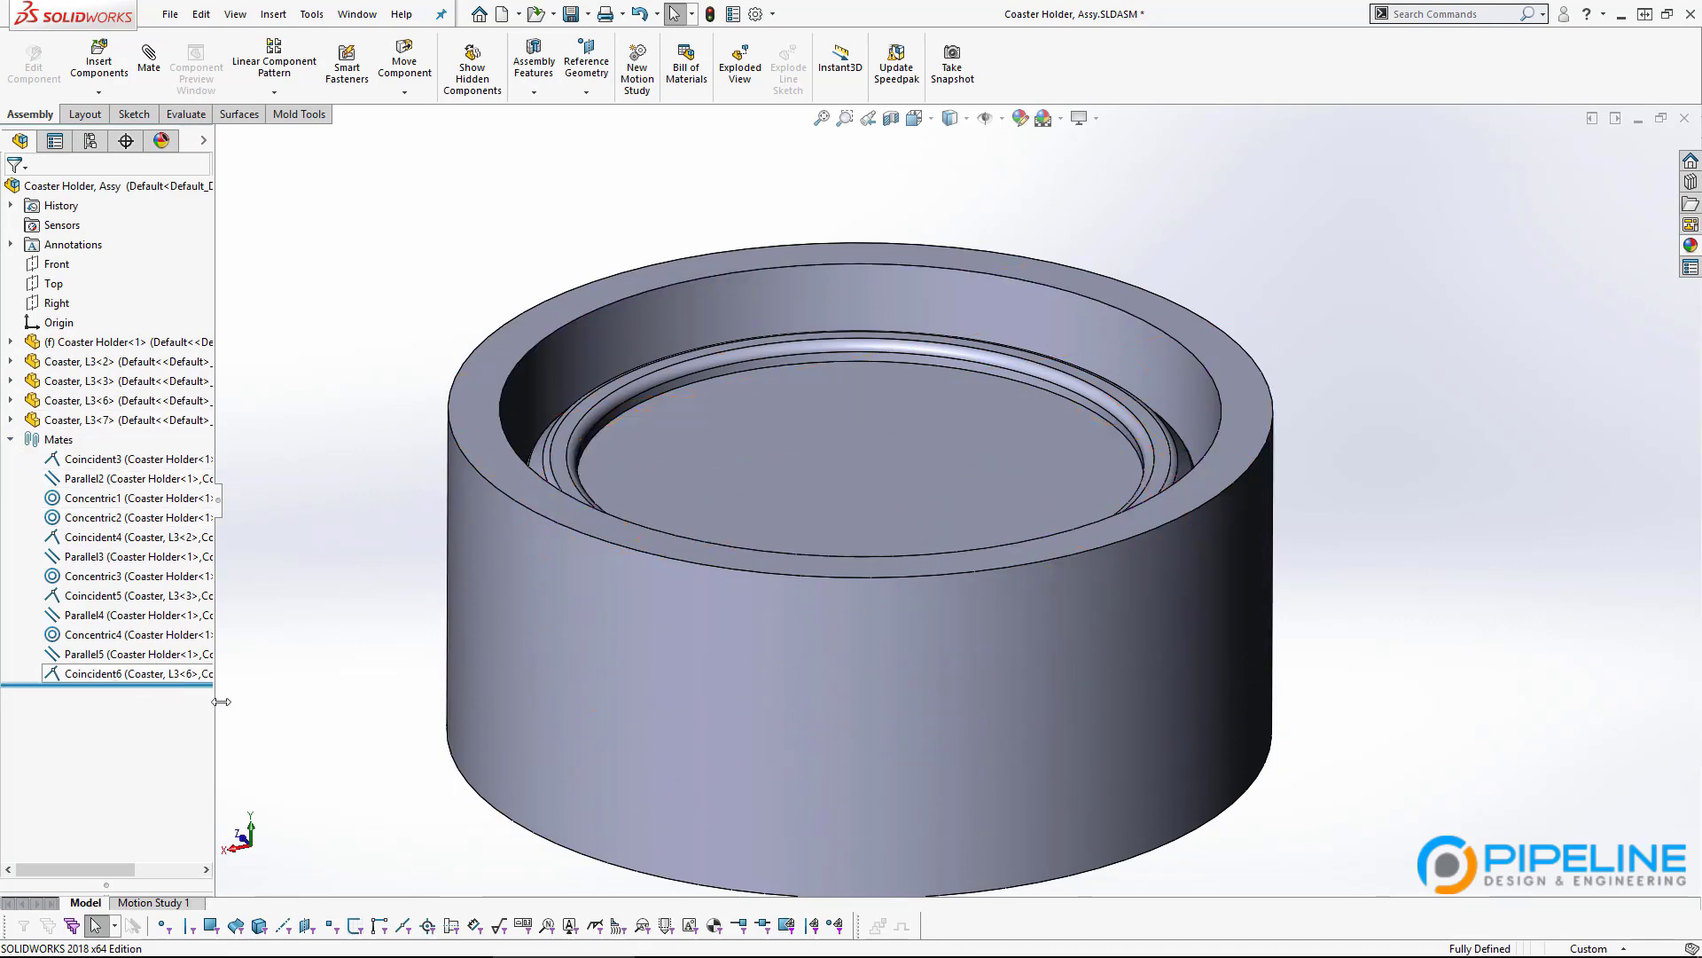
click(313, 670)
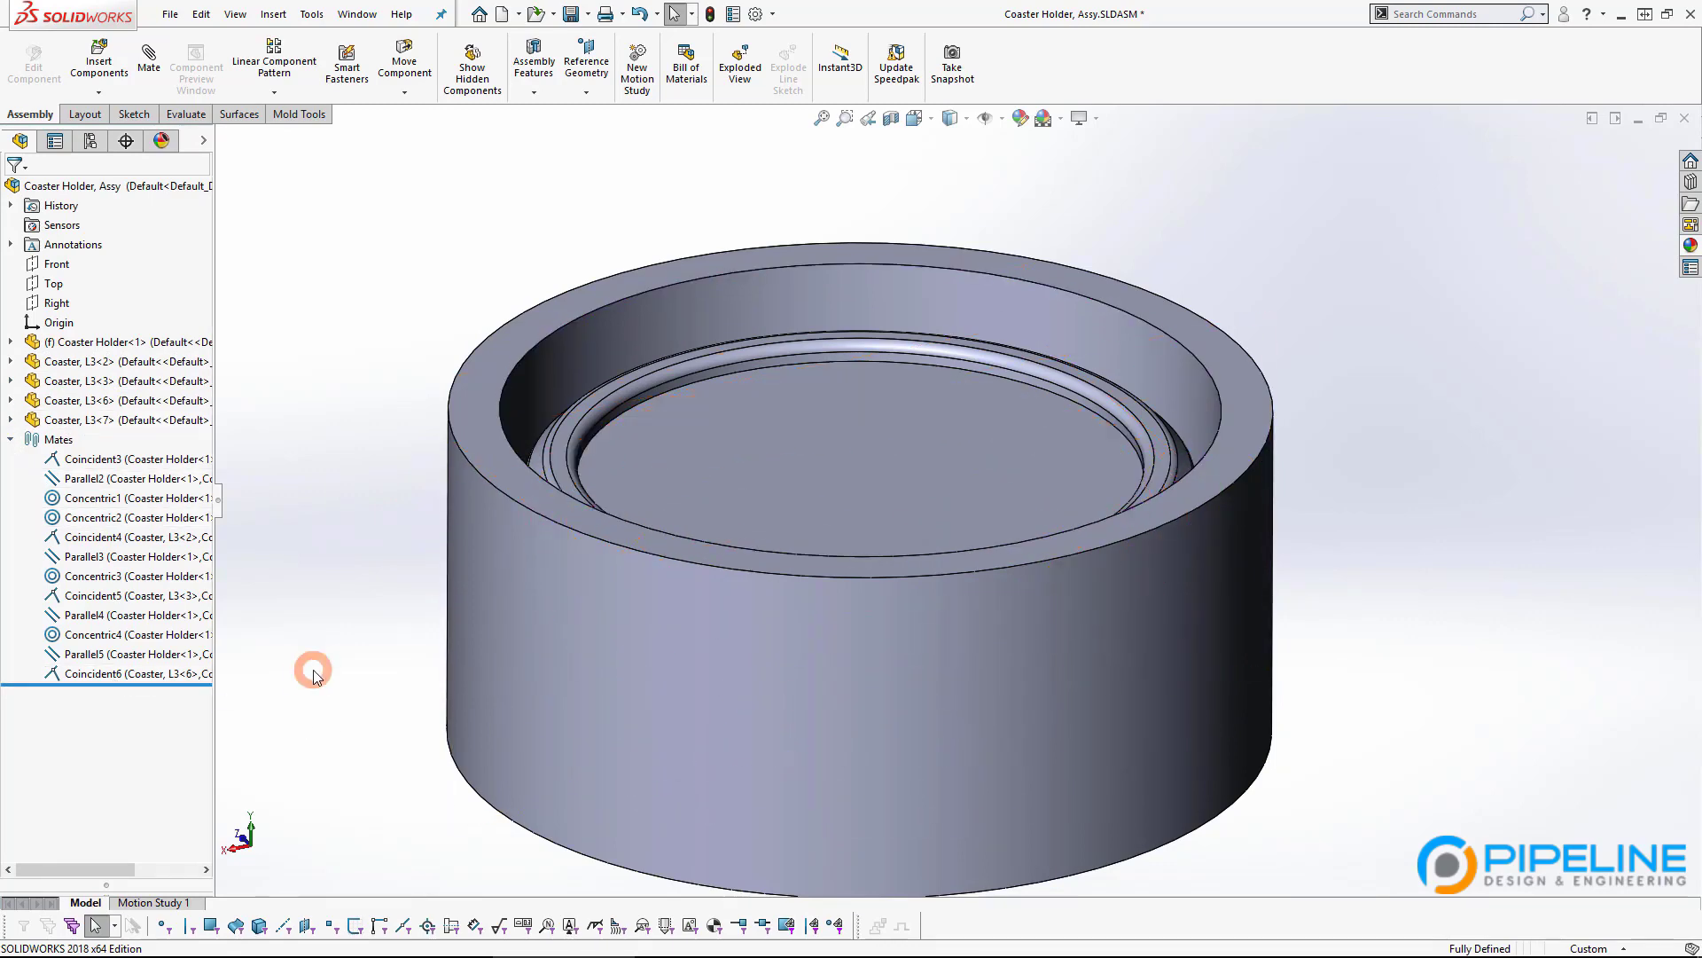
Save the Coaster Holder assembly together with its modified Coaster Holder and Coaster, L3 parts.
key(ctrl+s)
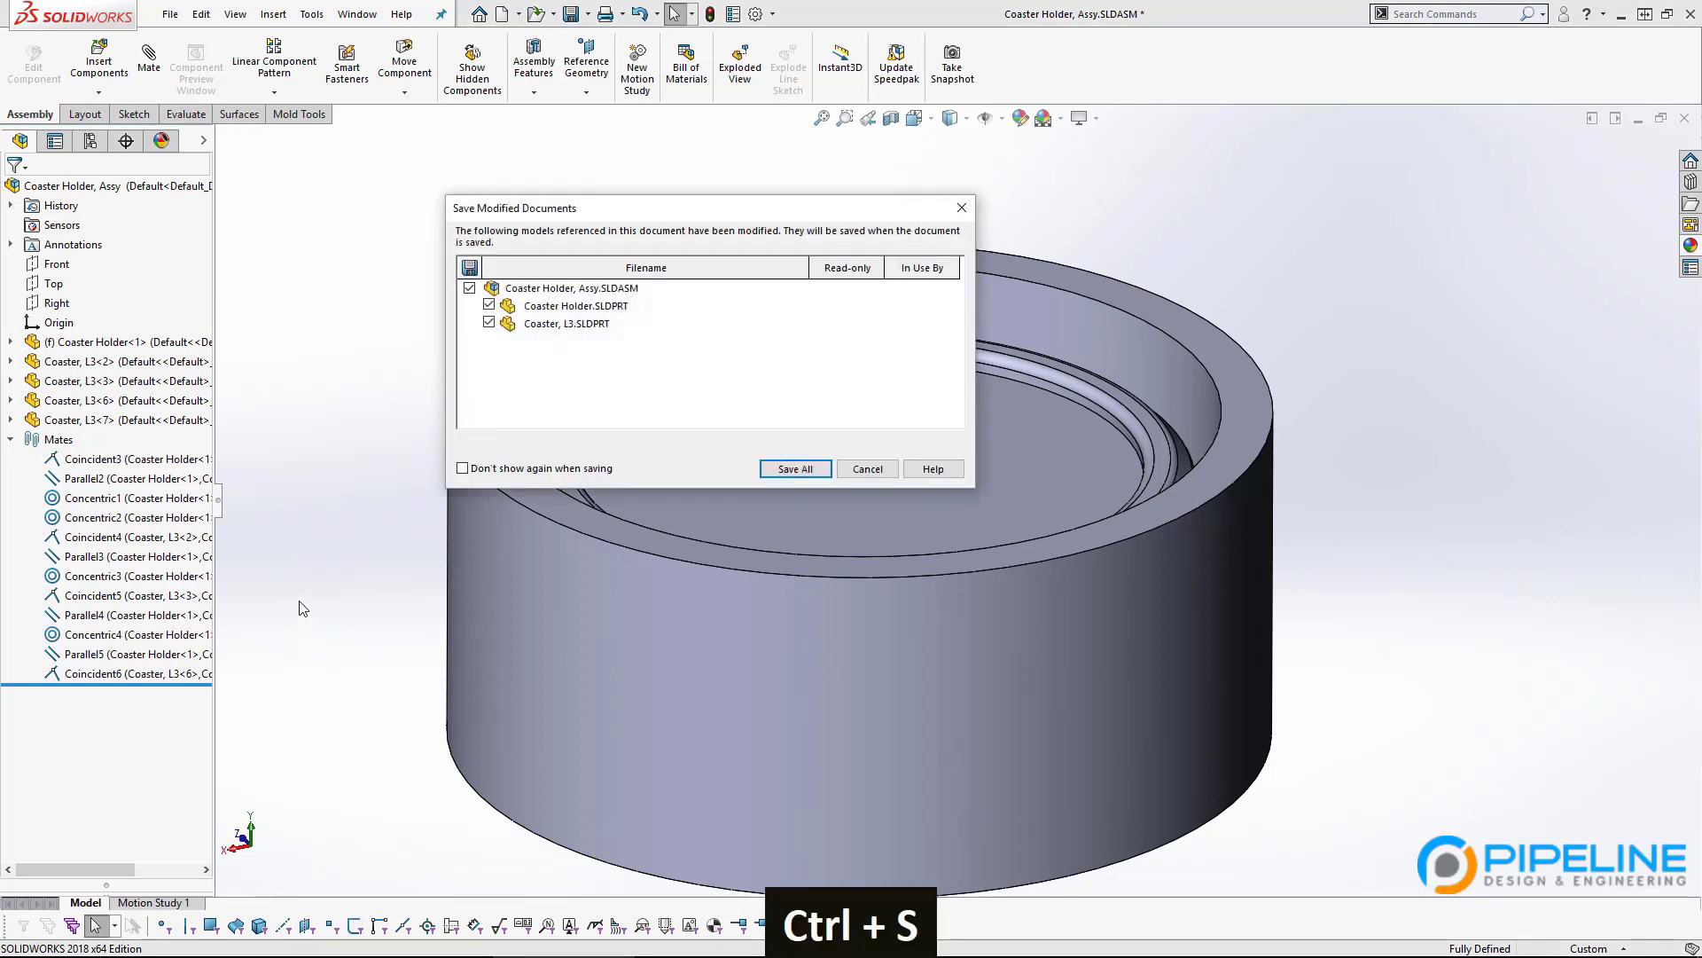
click(795, 469)
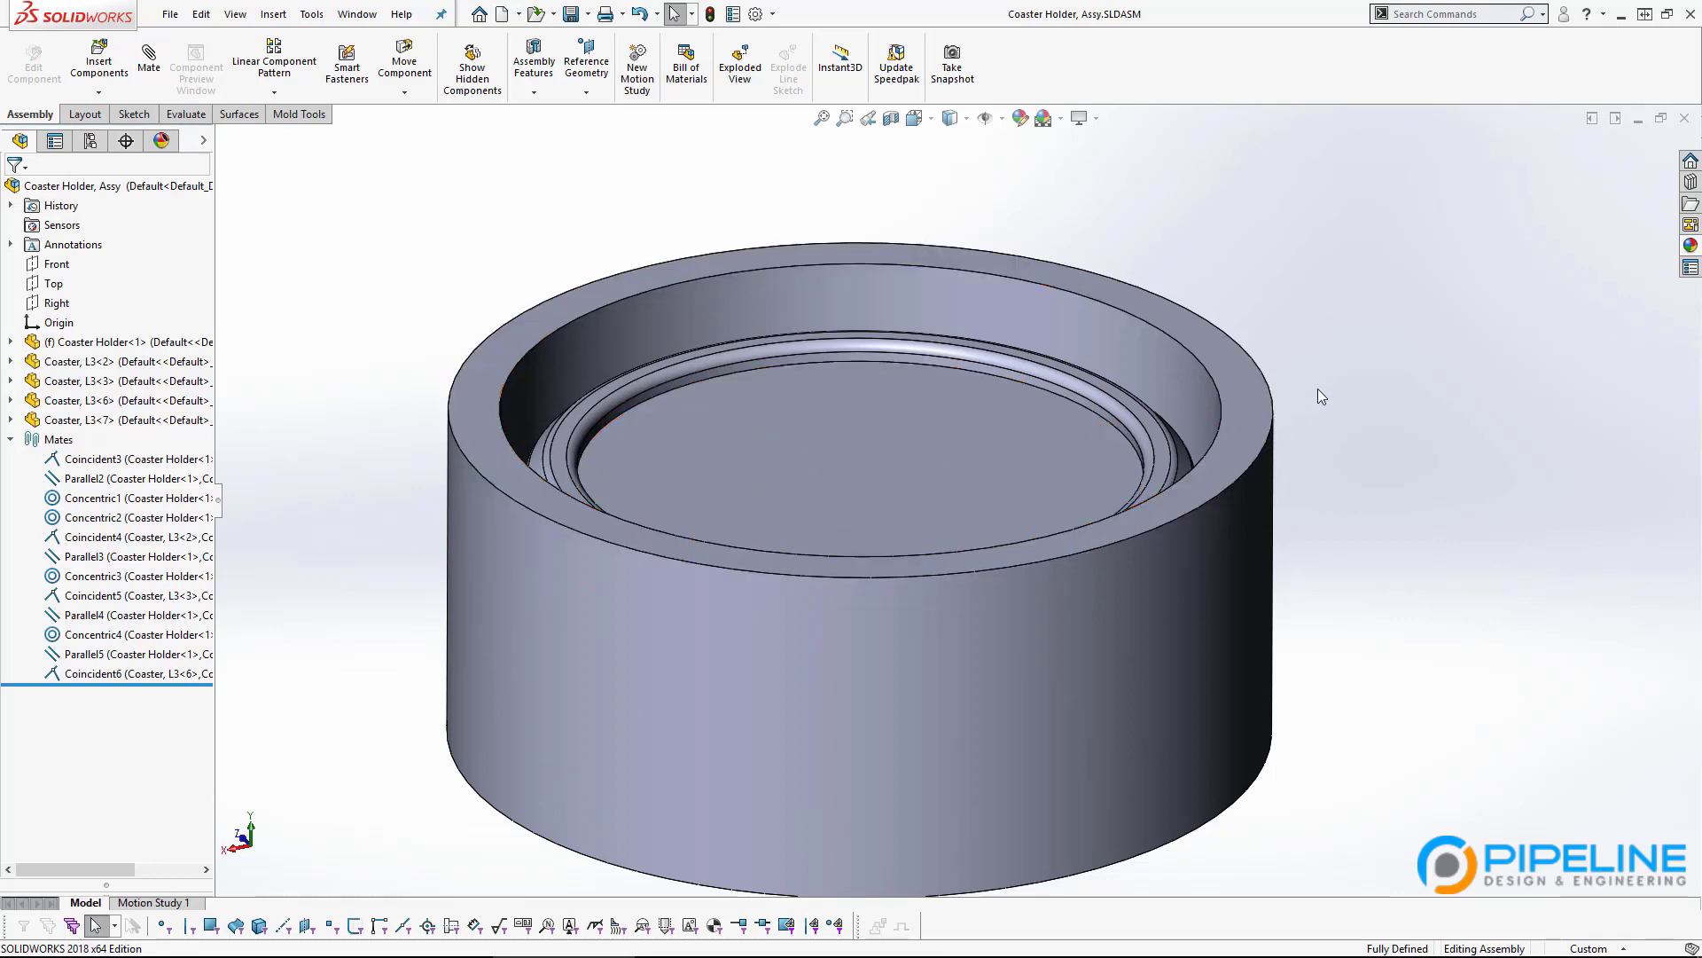
scroll(1259, 380, up, 3)
mouse_move(1073, 317)
middle_down()
mouse_move(1055, 461)
mouse_move(1053, 388)
mouse_move(1076, 354)
middle_up()
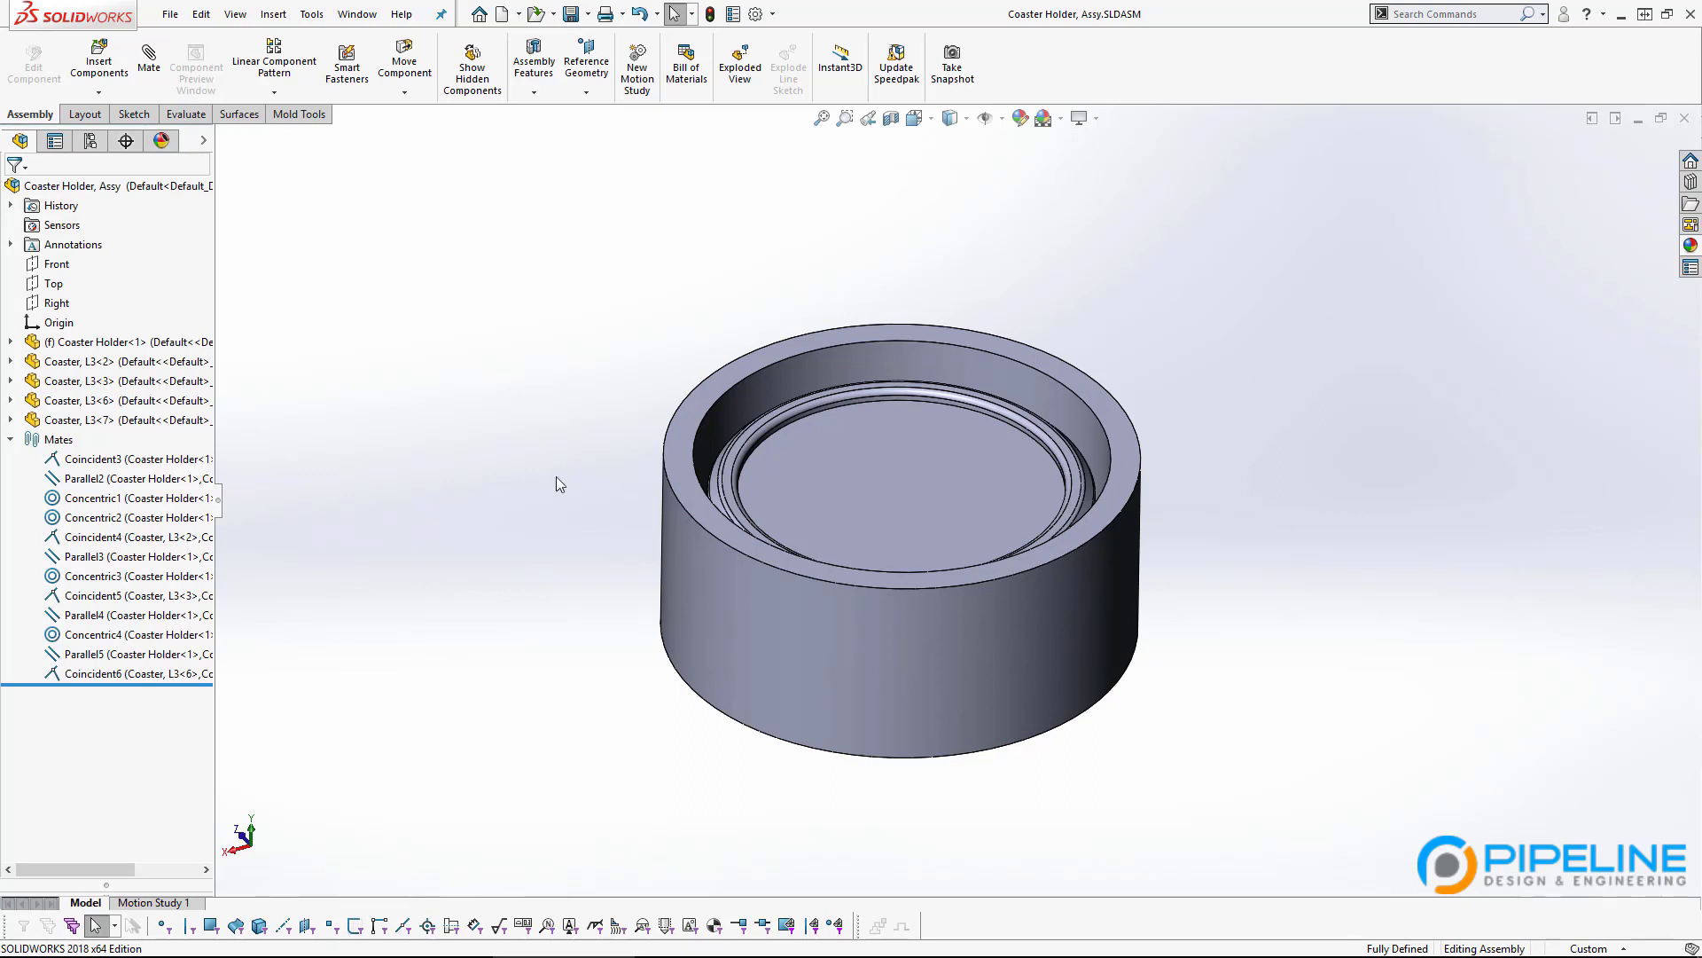
Switch to the Coaster Holder part and start a sketch on its Top Plane, viewed face-on.
key(ctrl+Tab)
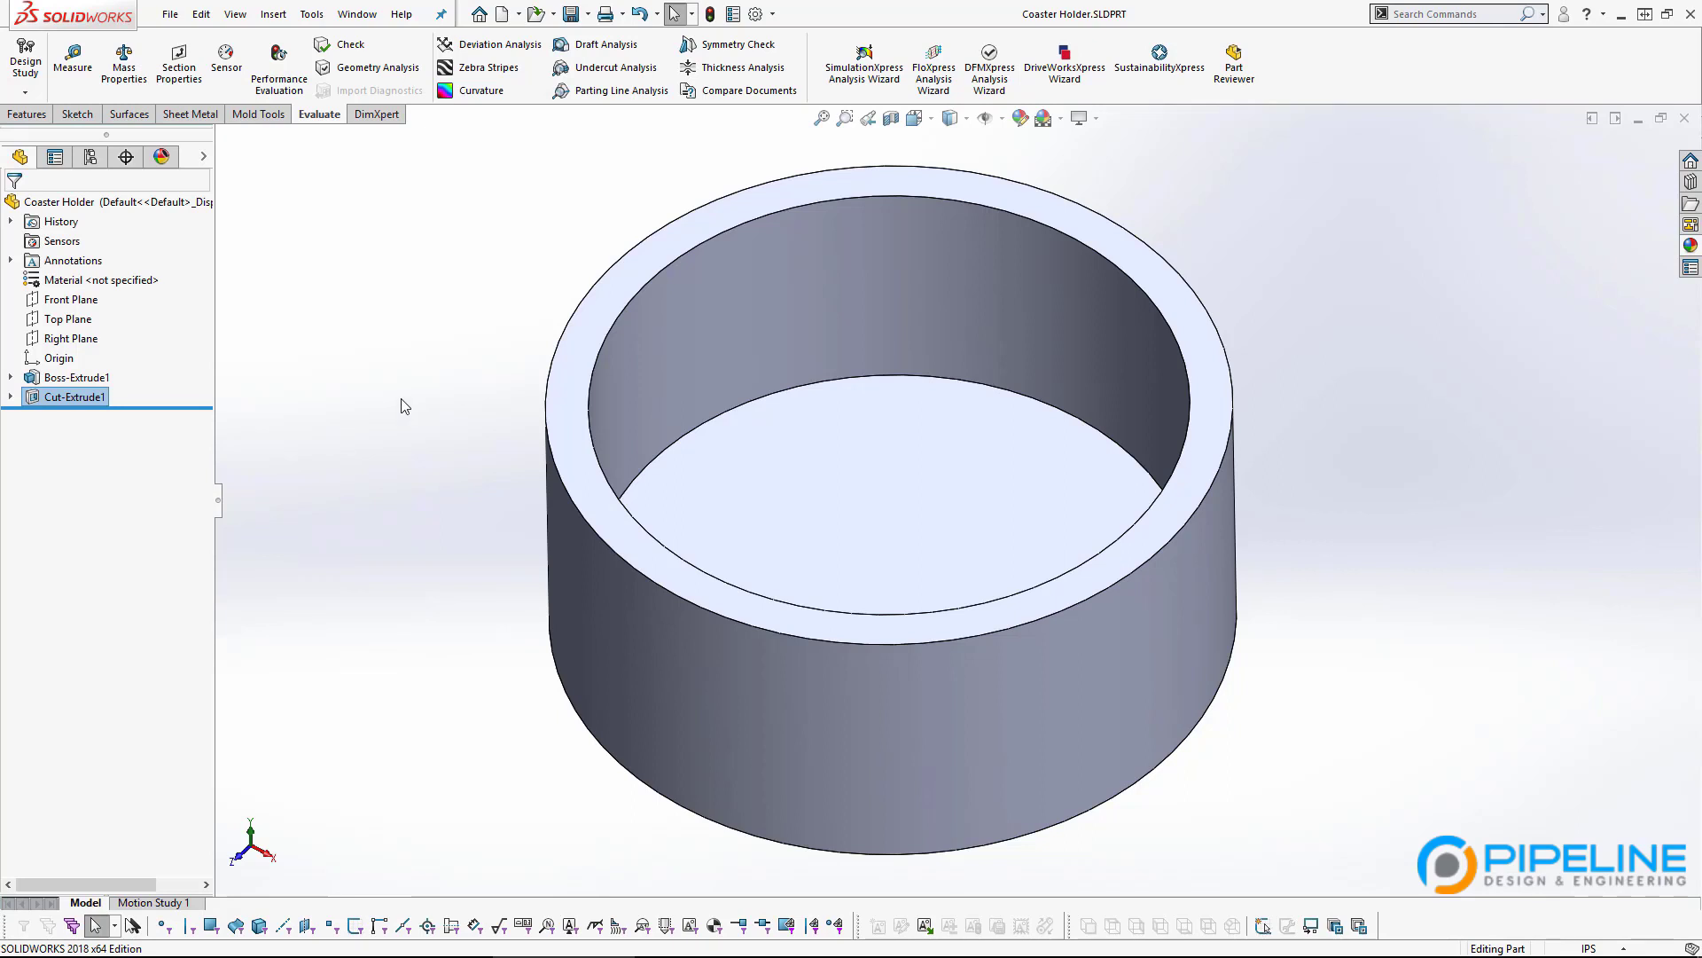
click(67, 319)
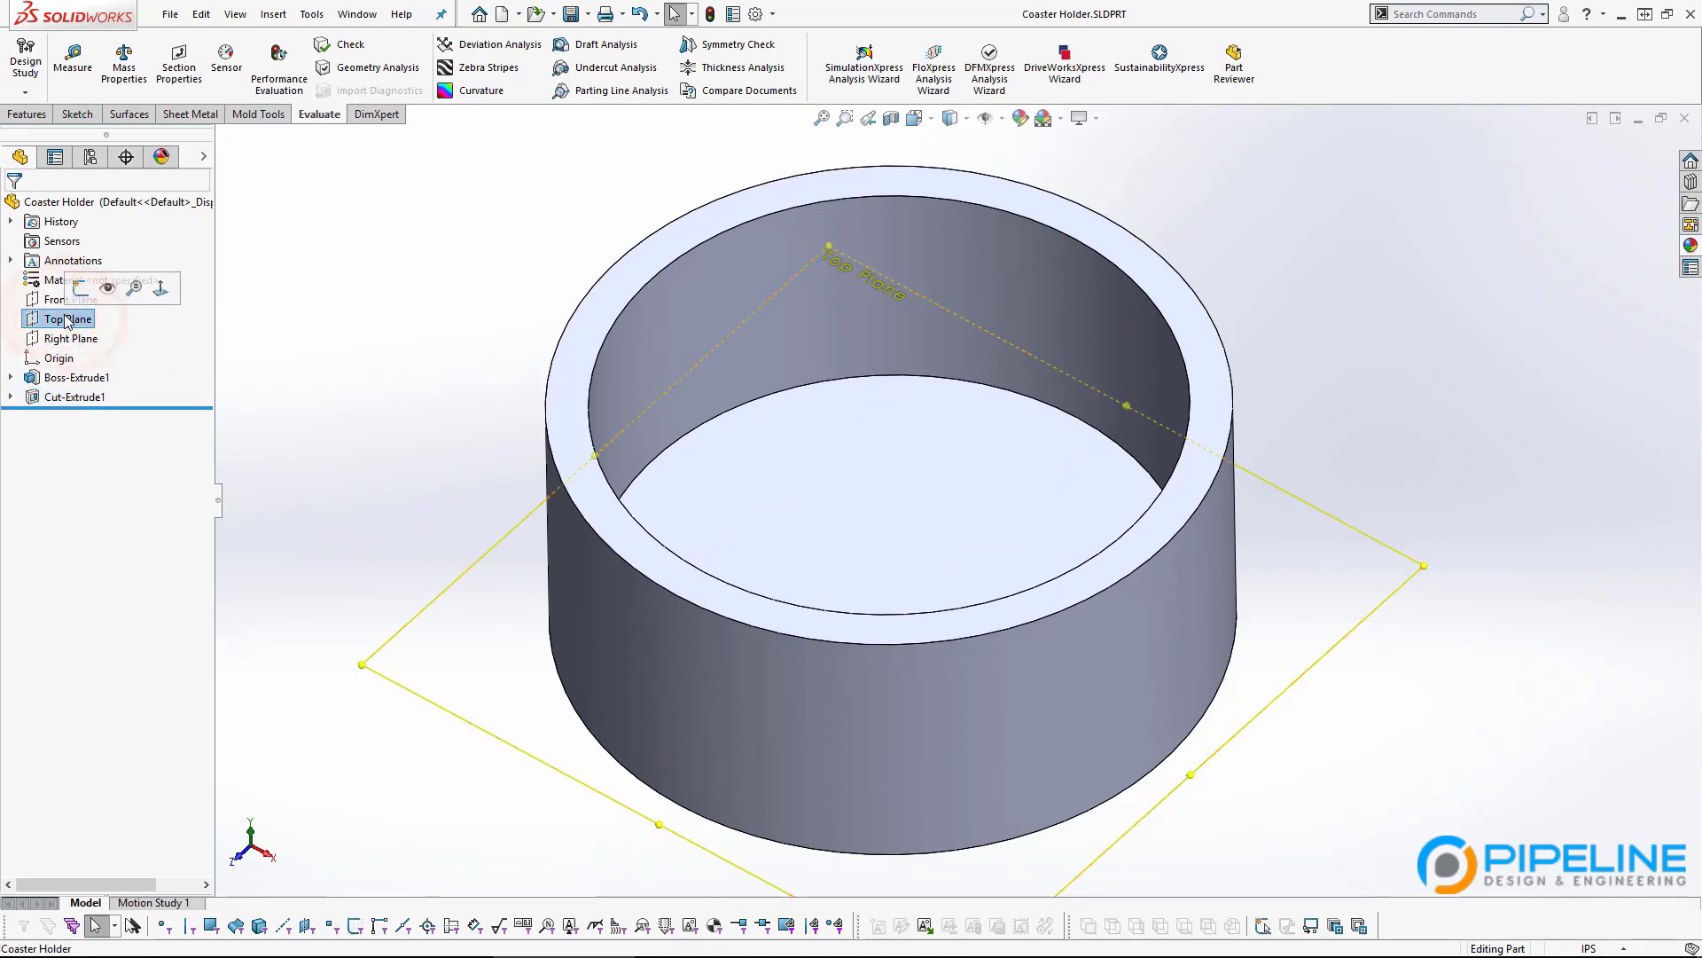
click(161, 289)
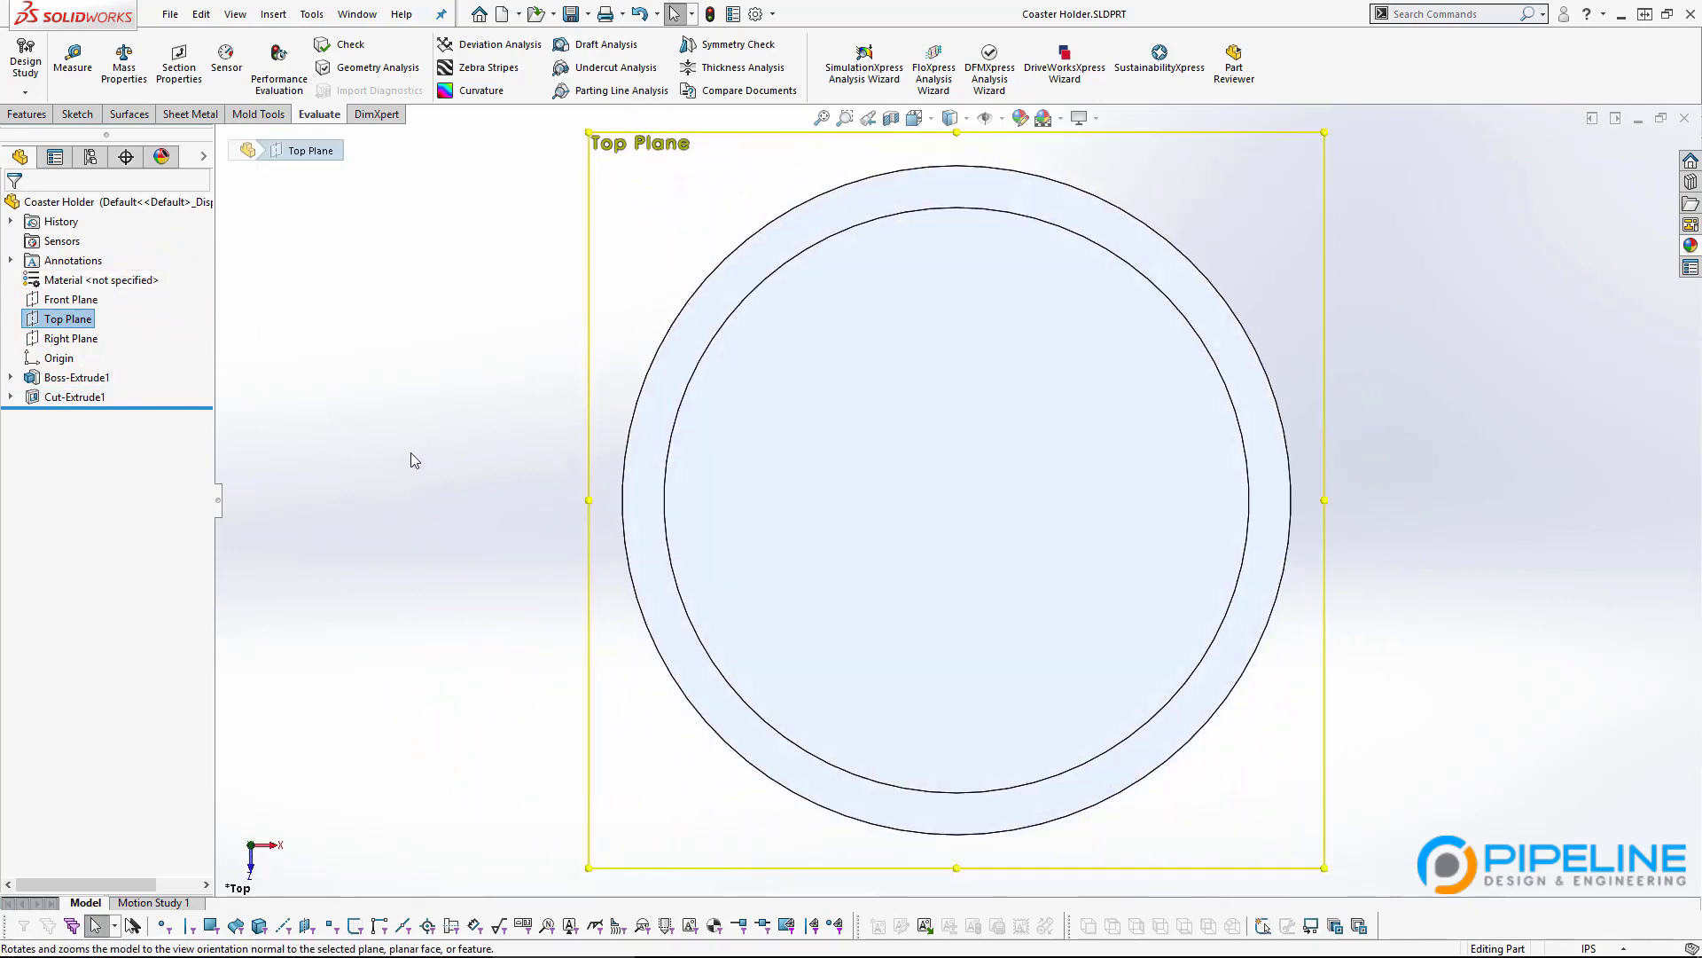
click(77, 114)
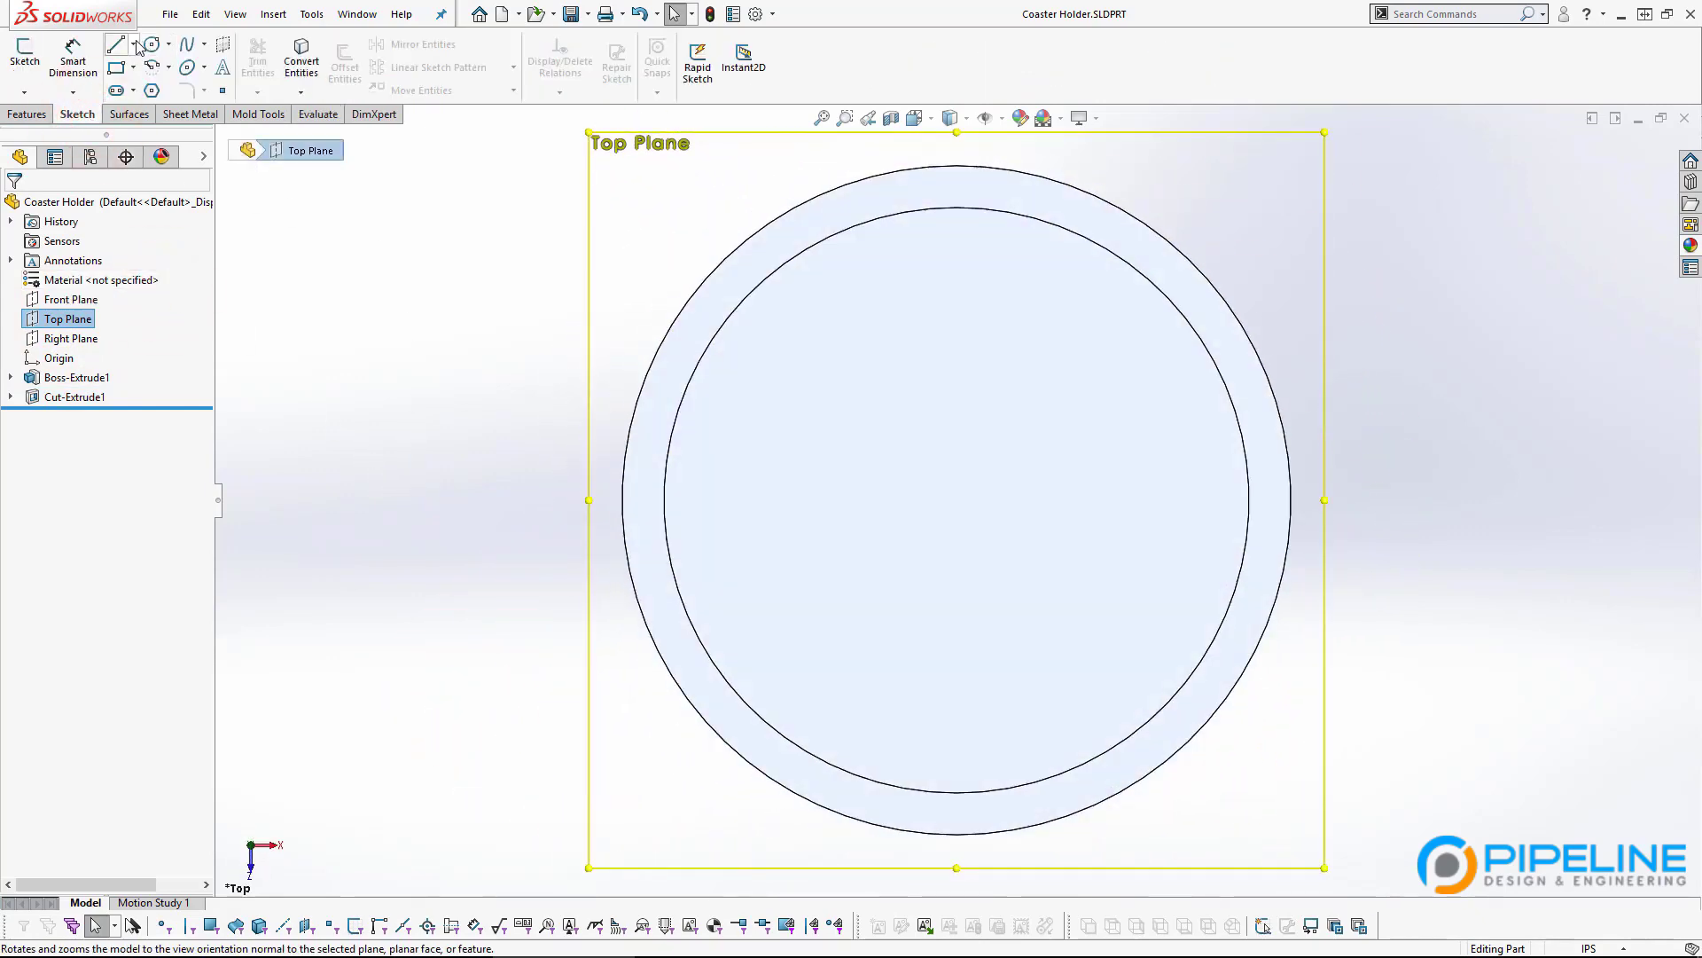
mouse_move(24, 54)
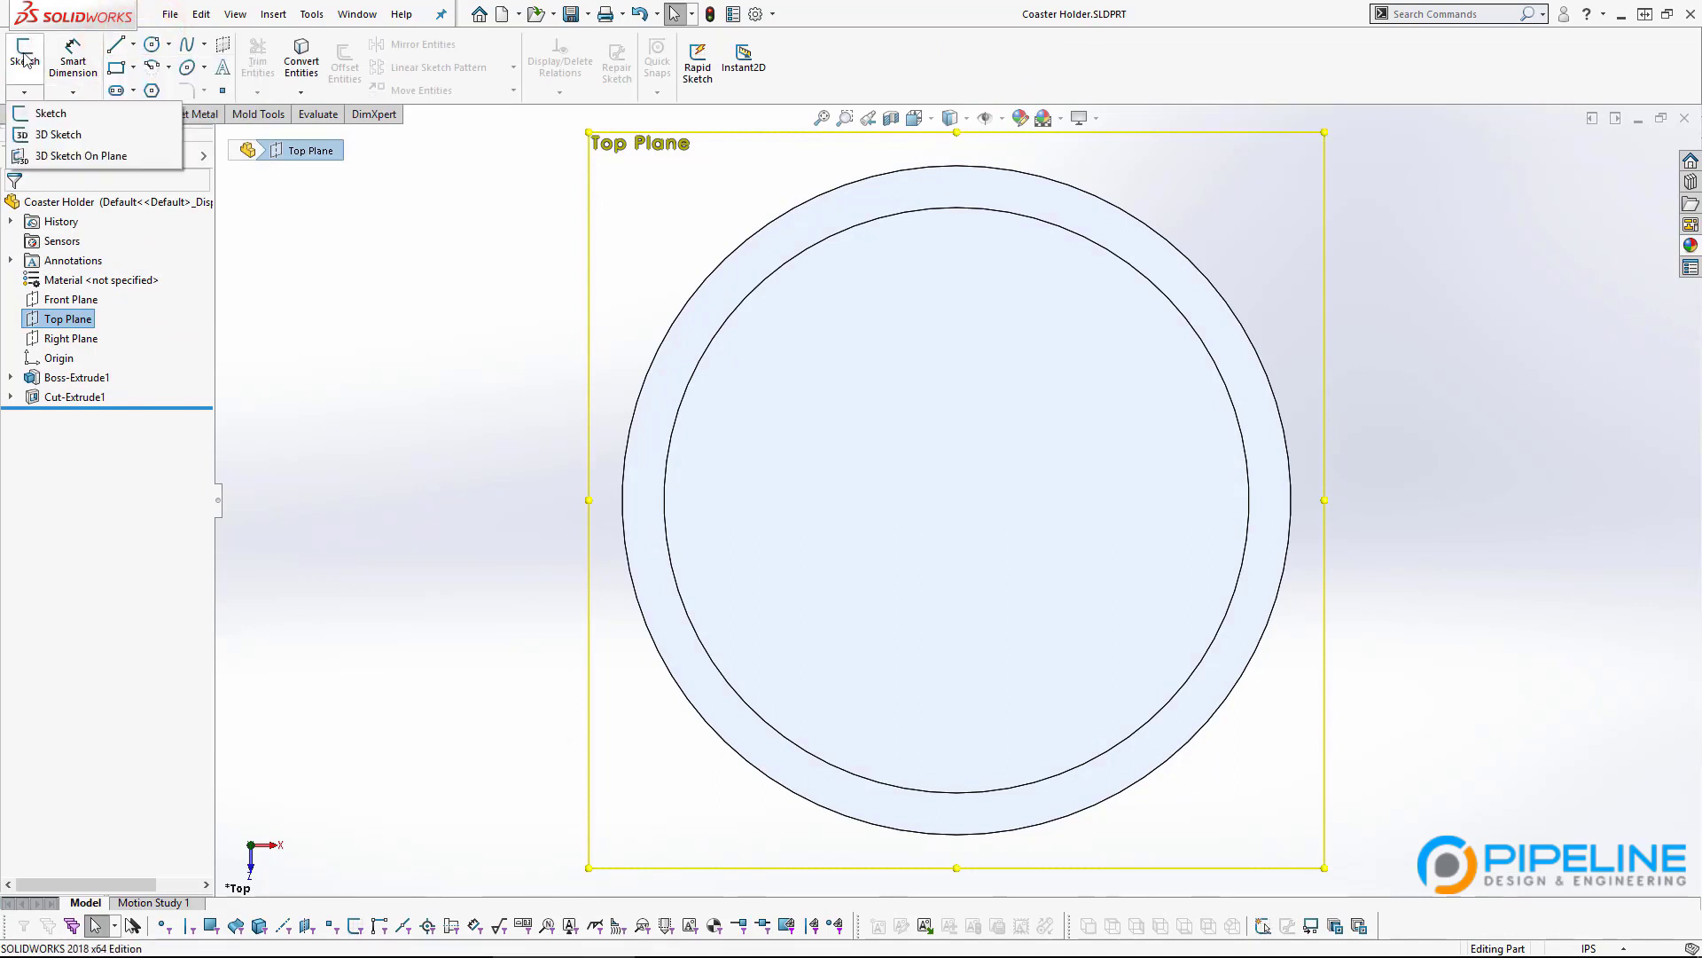
Sketch two centerlines from the origin, one horizontal about 2.94 in long and one vertical about 2.13 in long.
click(134, 45)
click(173, 77)
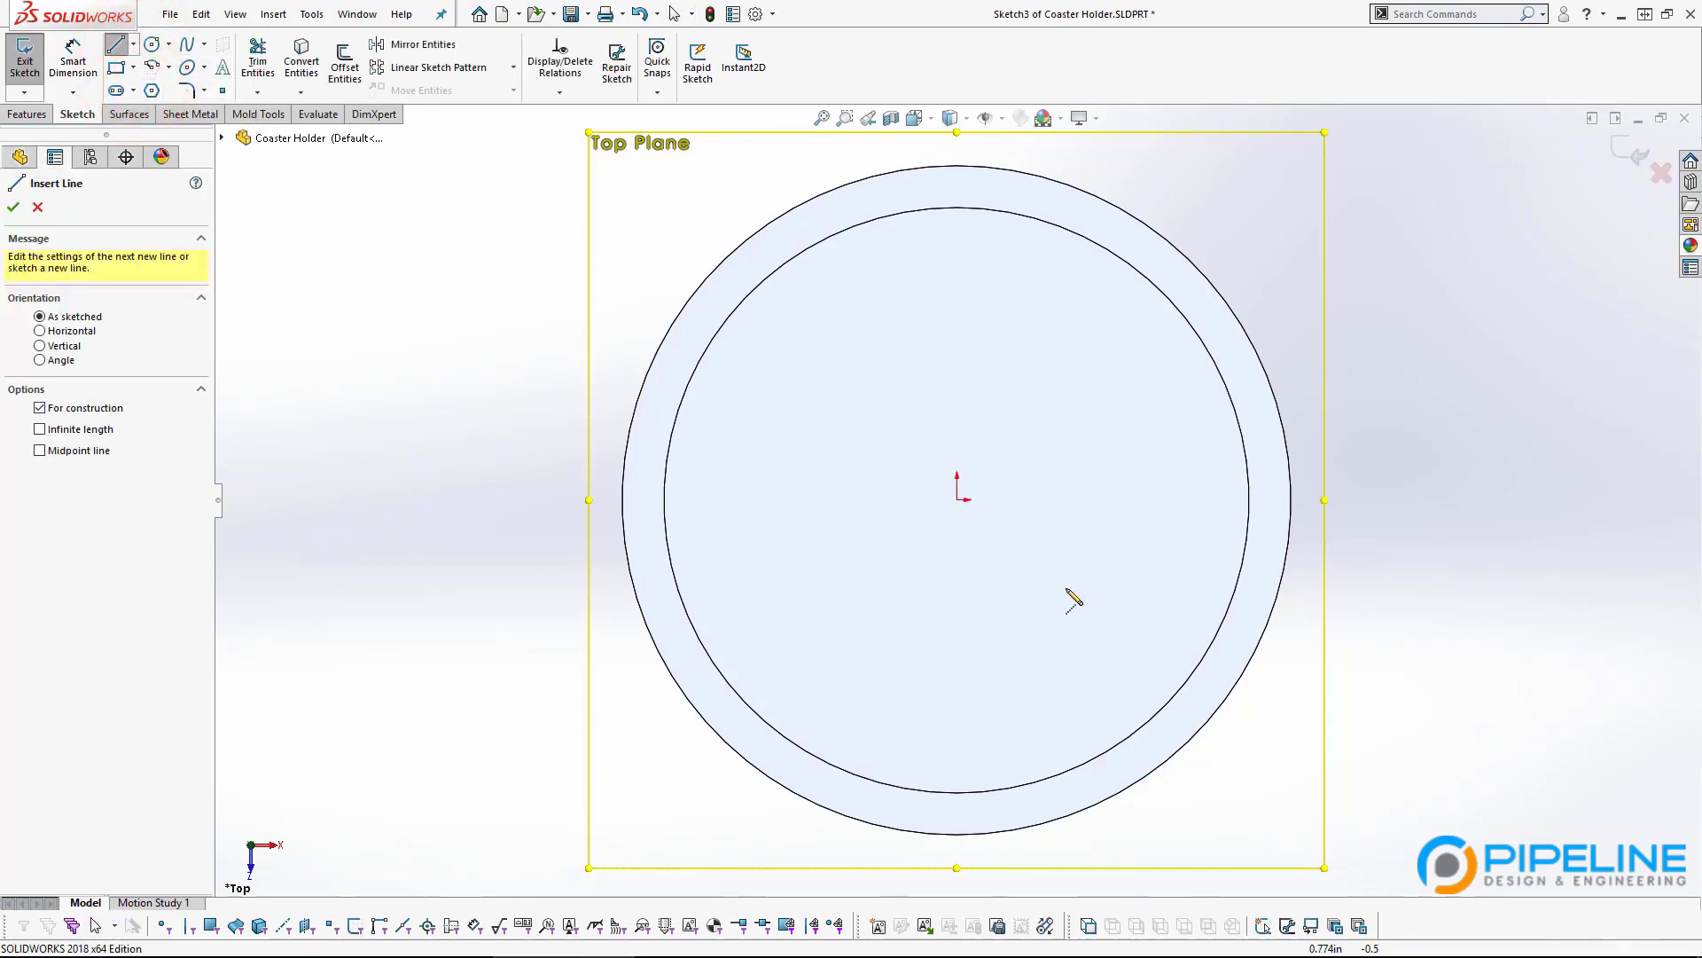
click(958, 499)
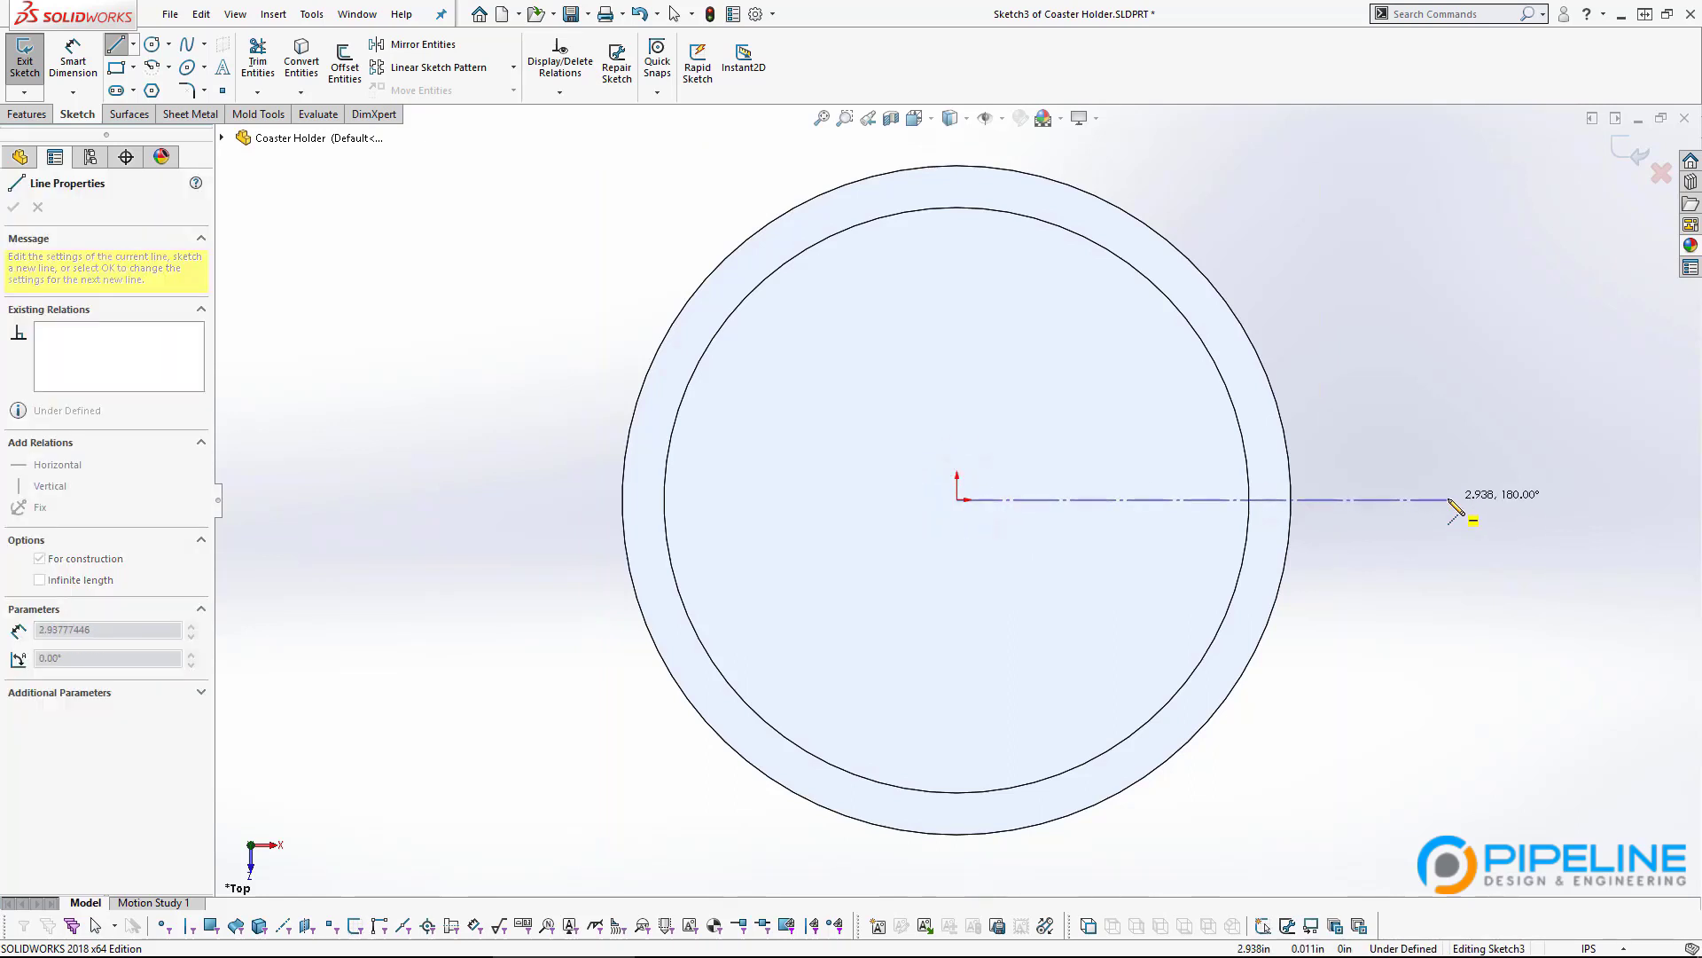
click(1448, 499)
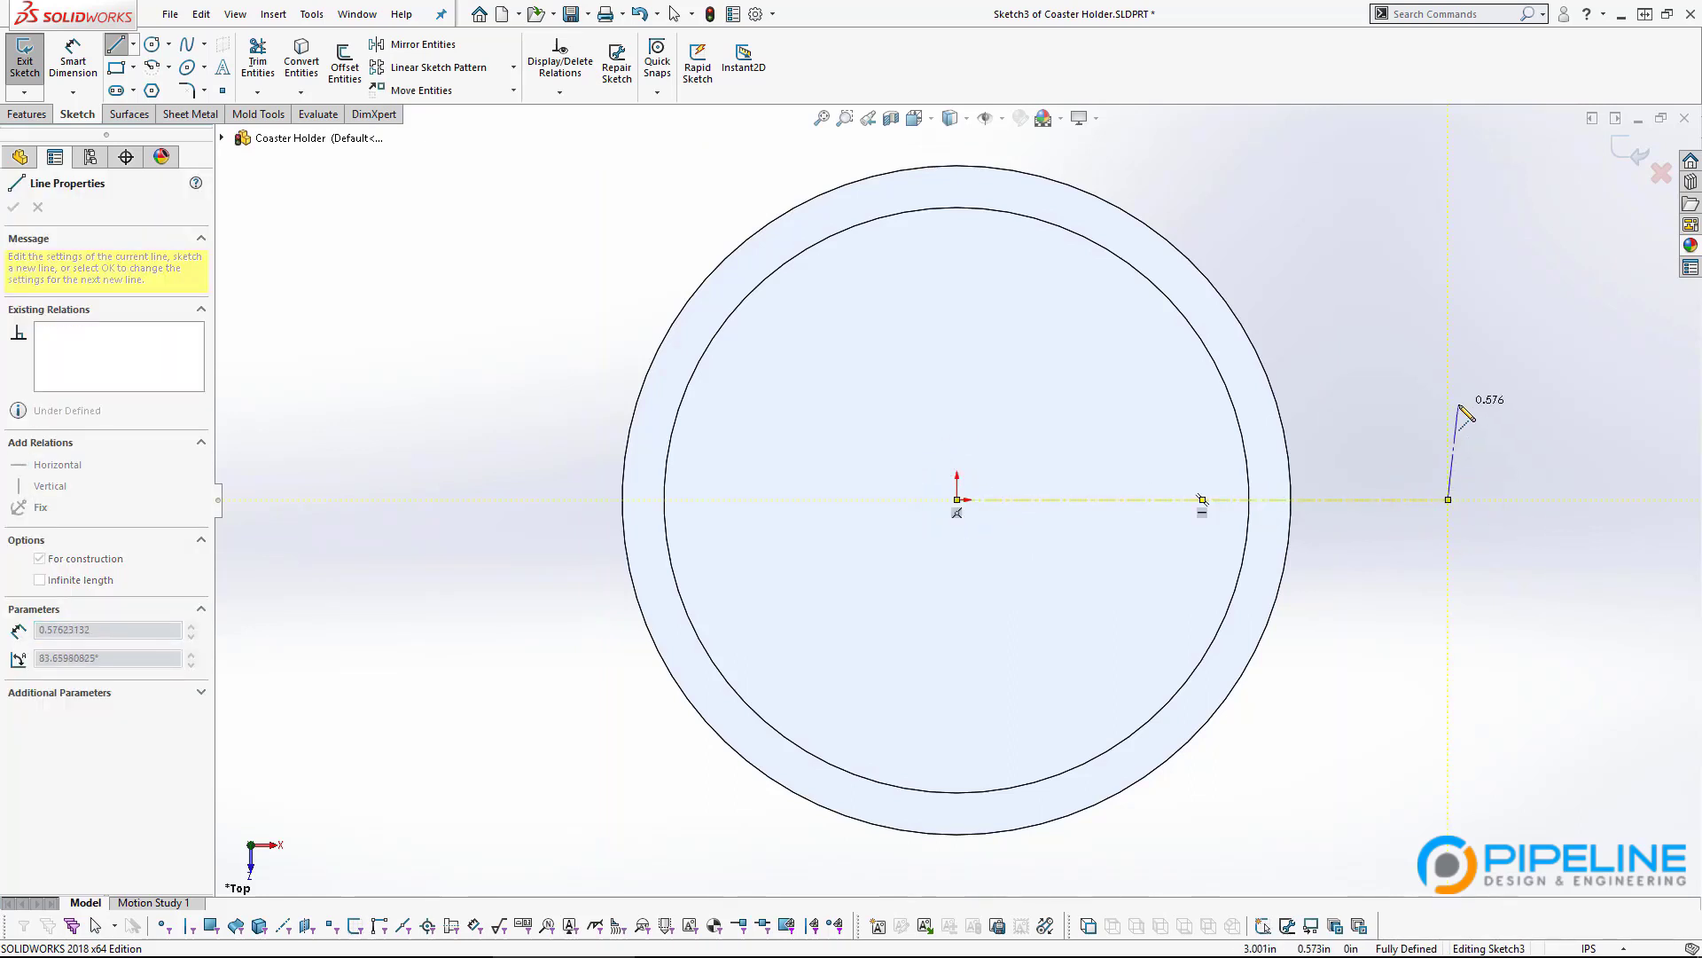
double_click(1169, 486)
click(957, 500)
click(958, 144)
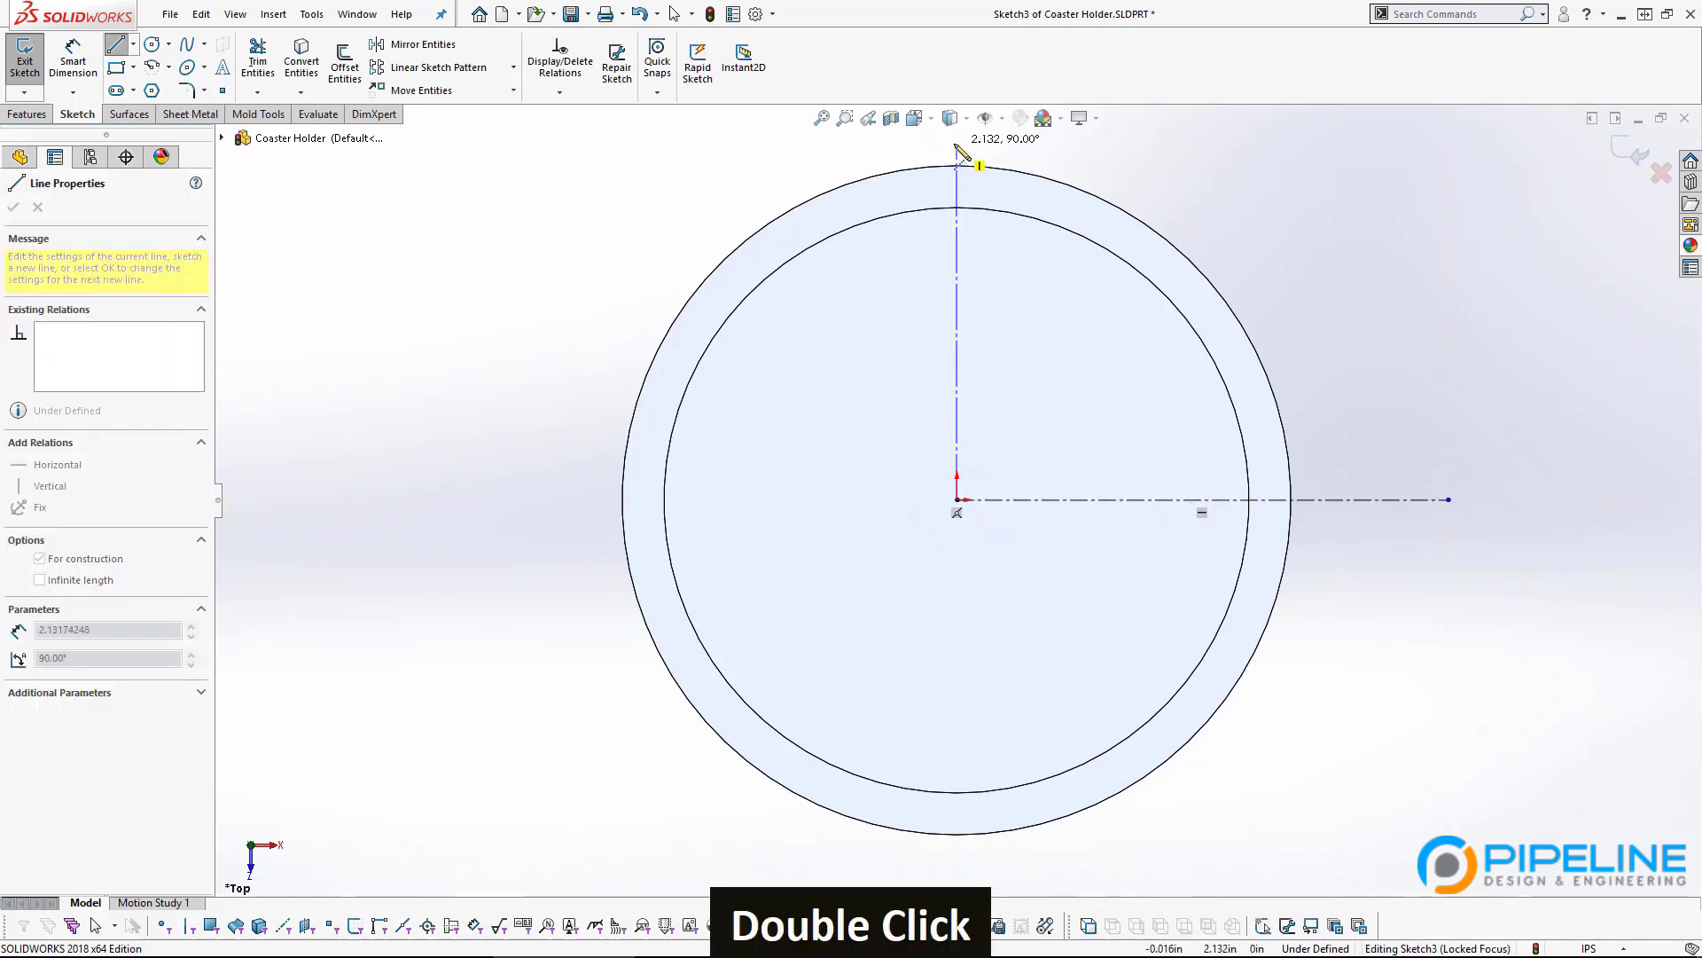
double_click(809, 350)
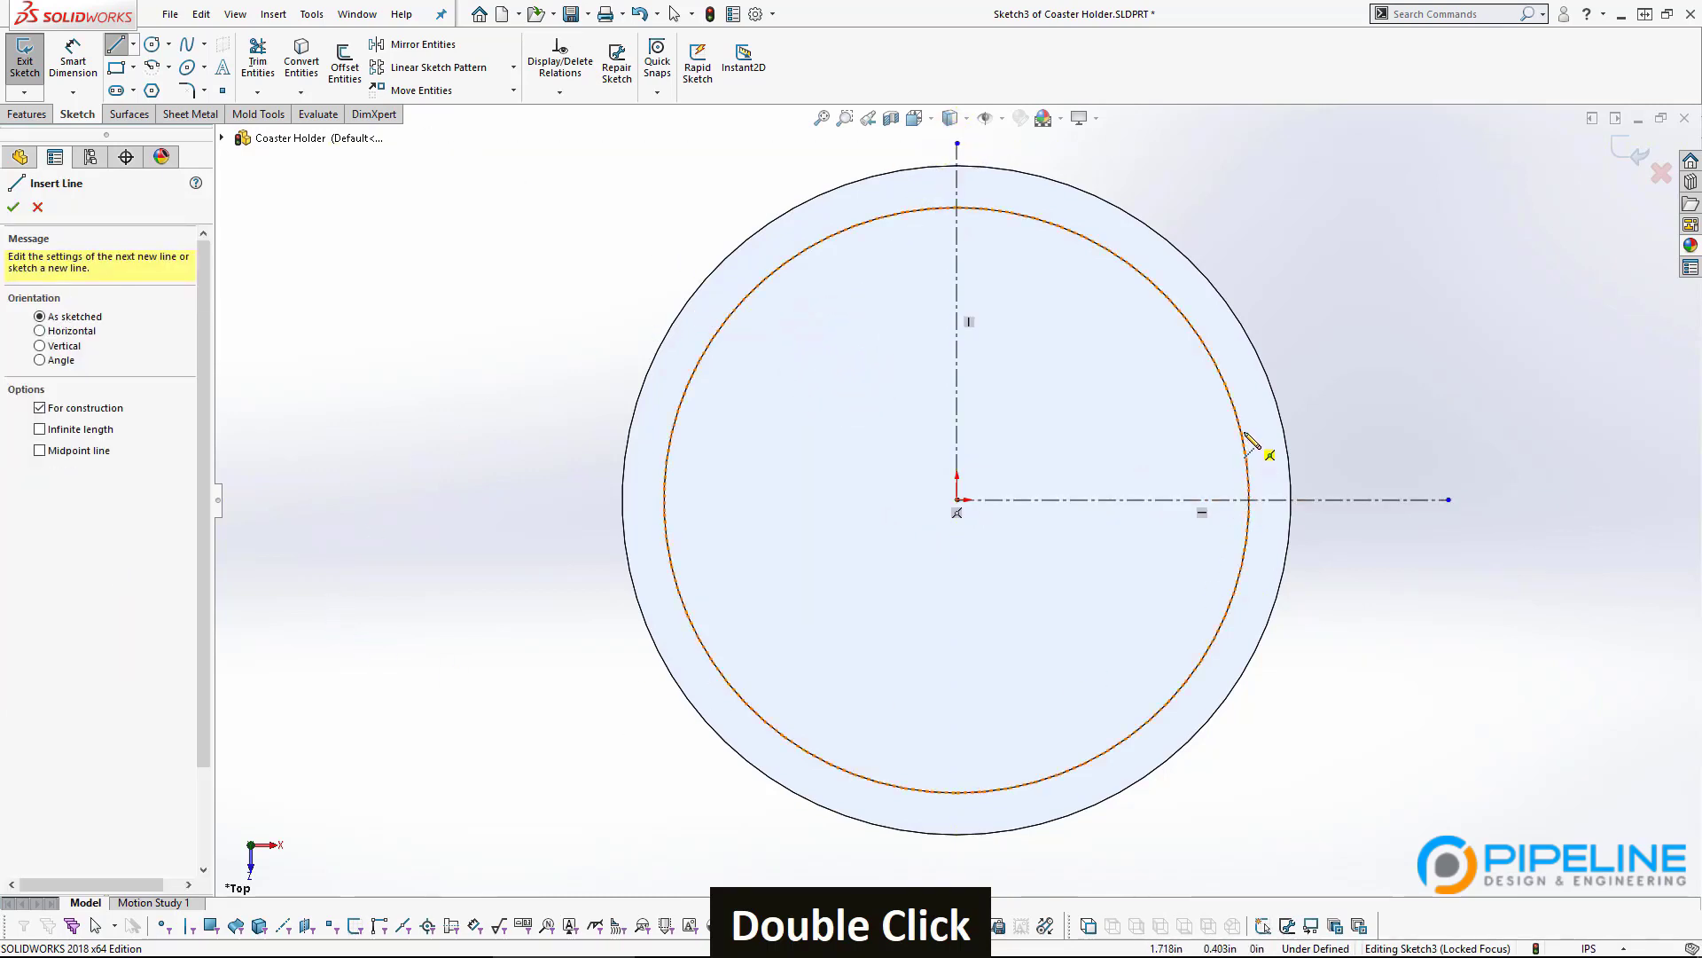
Sketch a center rectangle about 1.35 by 0.84 in, centered on the horizontal centerline just outside the holder wall.
click(133, 67)
click(244, 106)
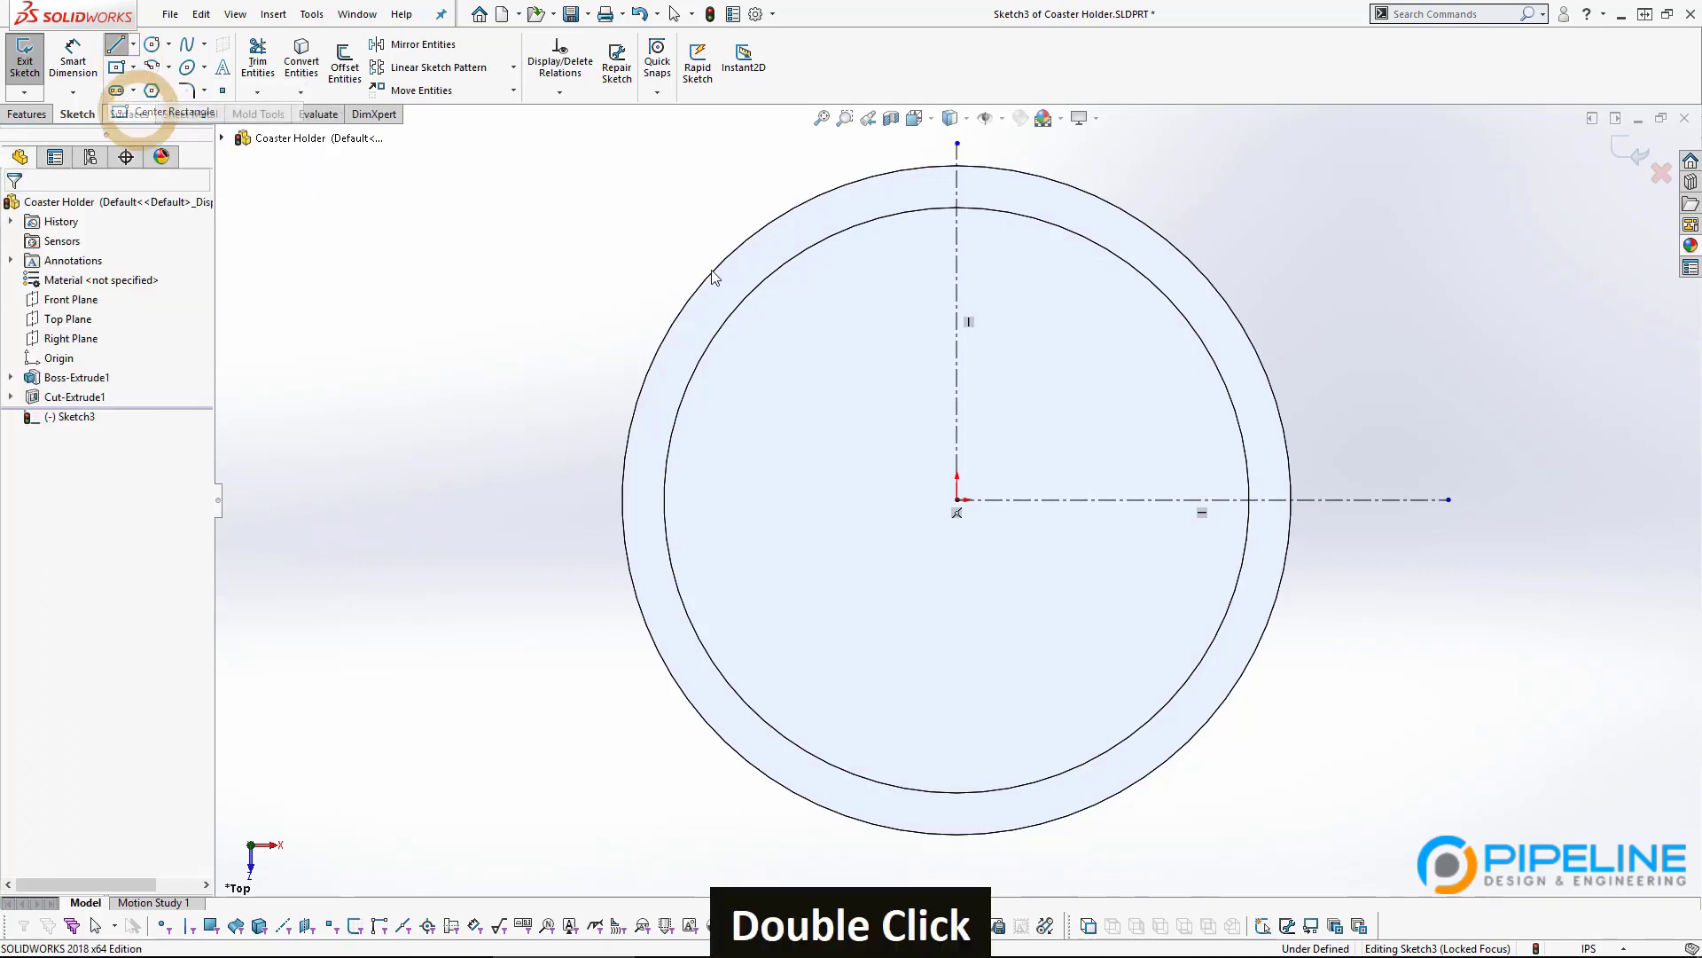
click(1317, 501)
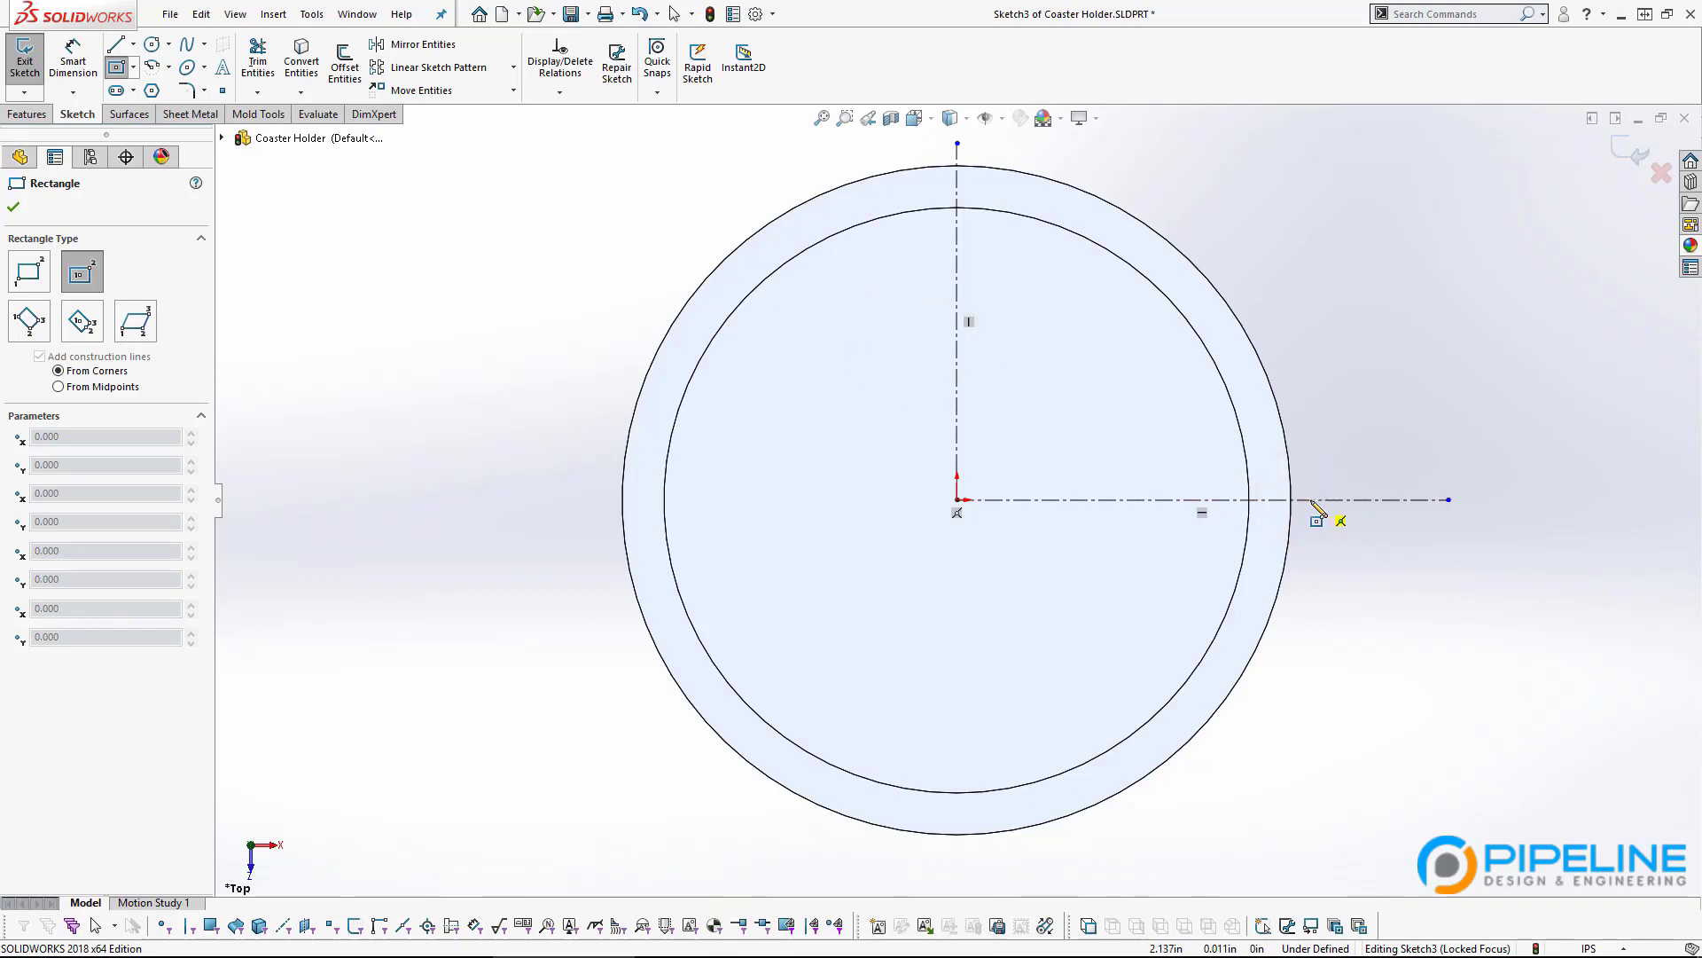
click(1203, 569)
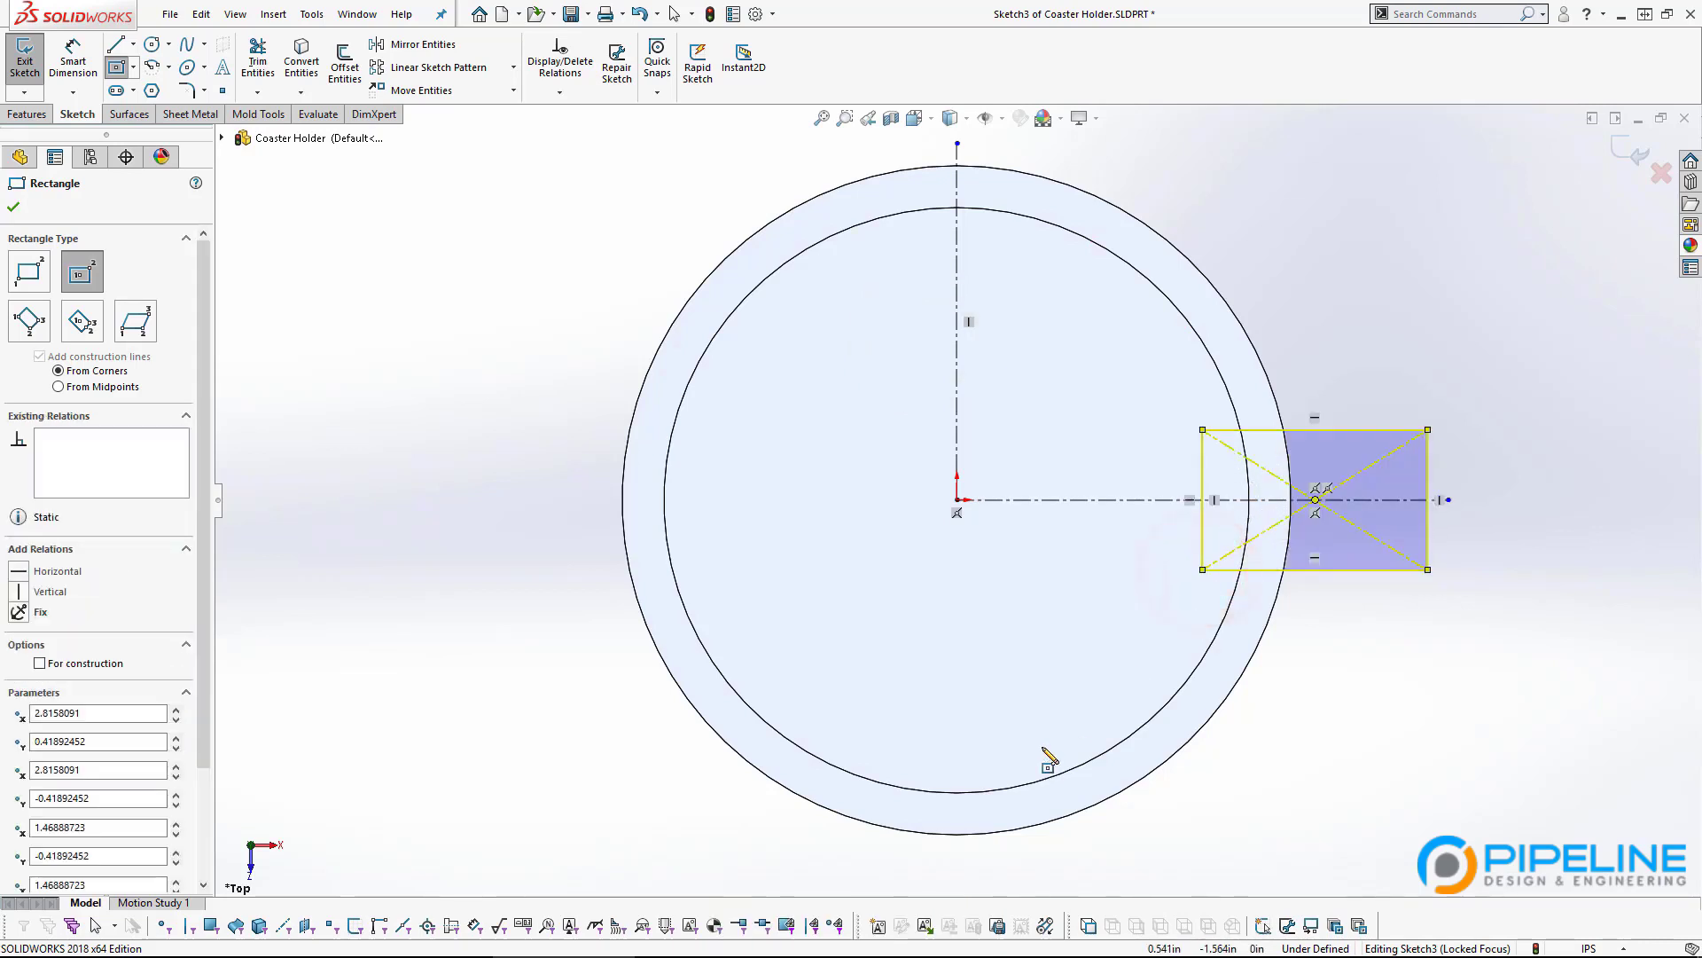
Dimension the rectangle's height between its two horizontal sides as 1.125 in.
click(77, 58)
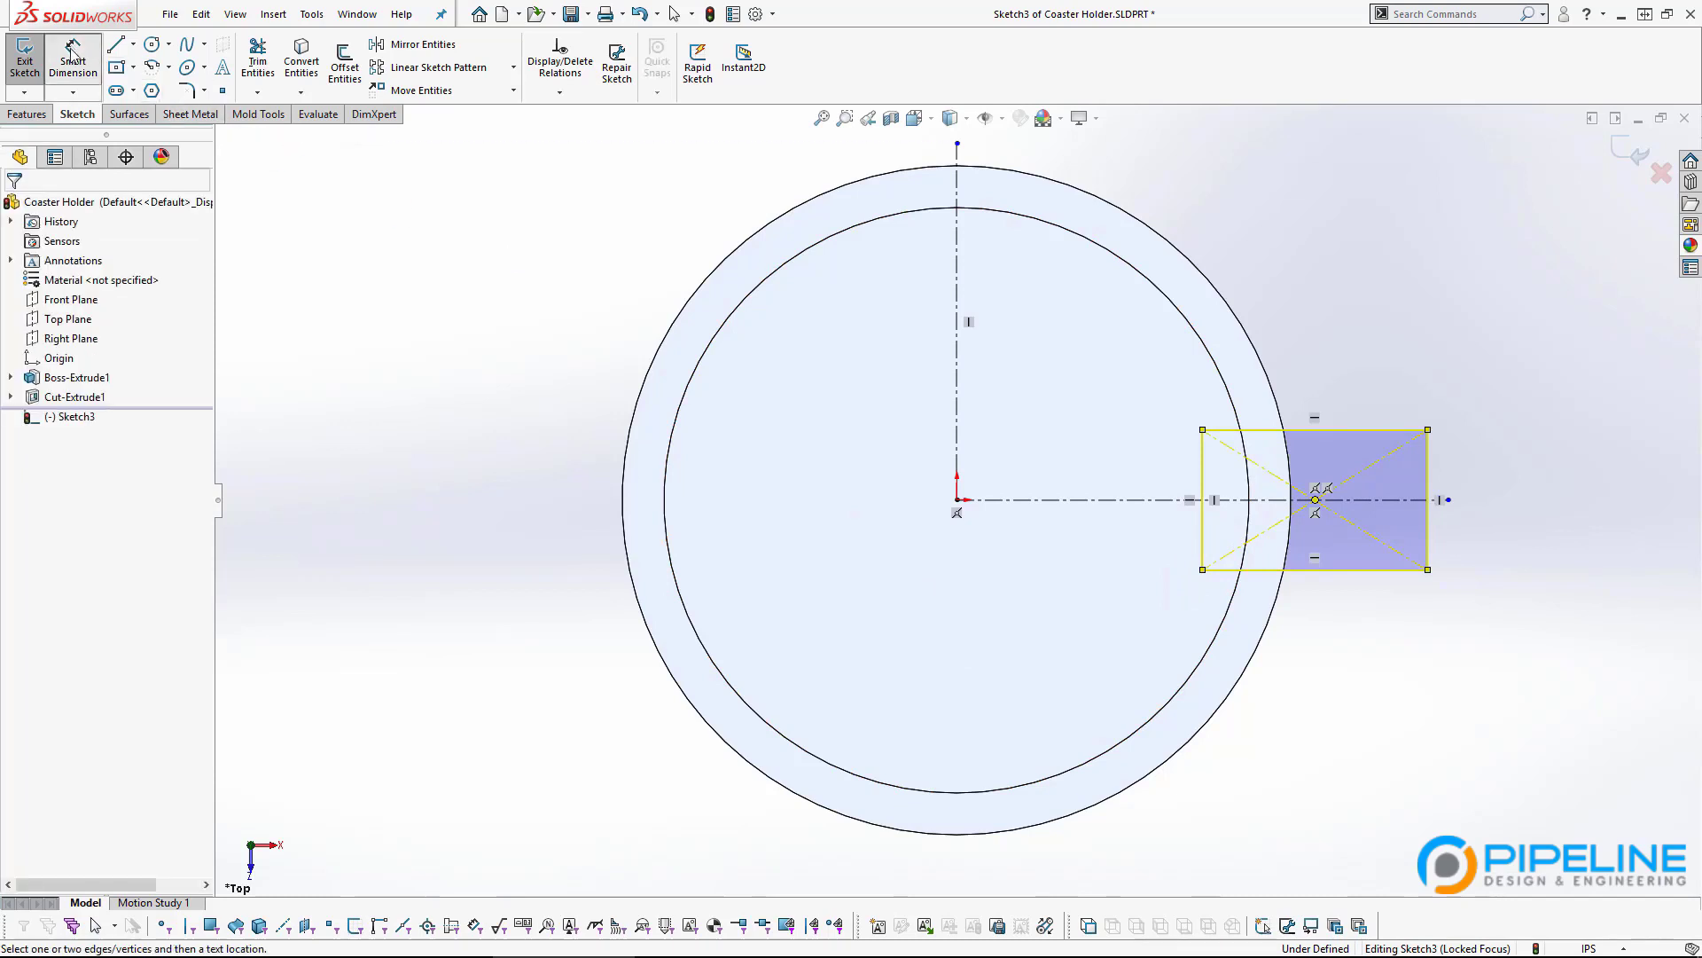
click(1344, 430)
click(1362, 573)
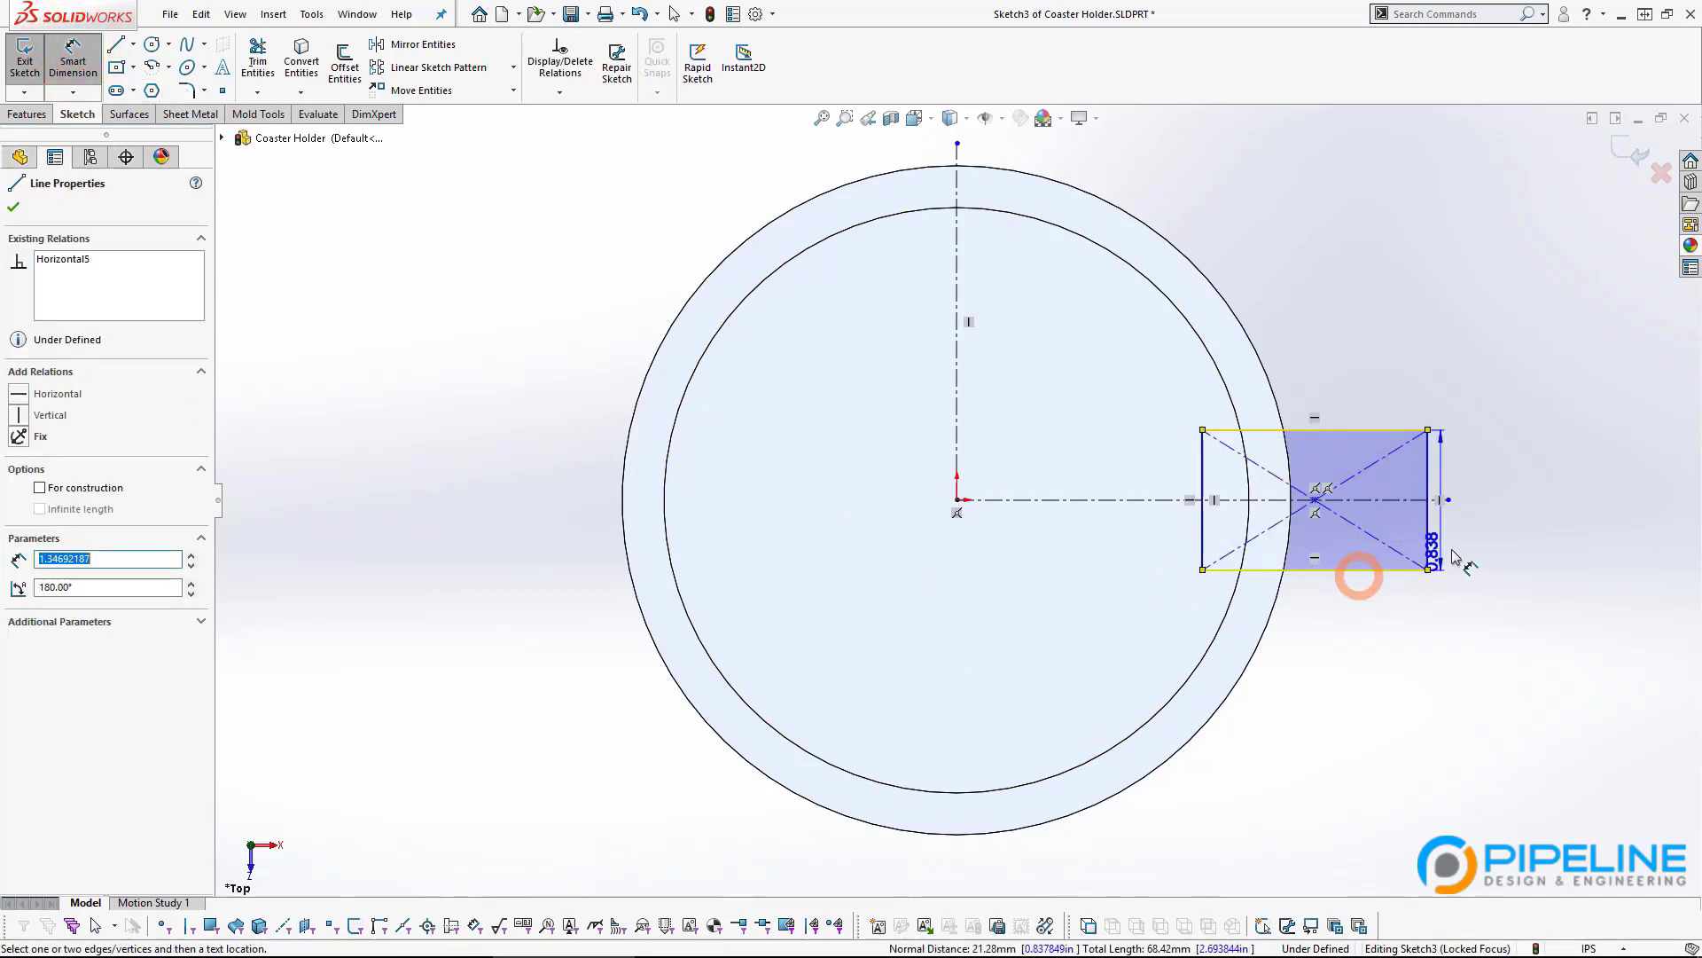
click(1493, 532)
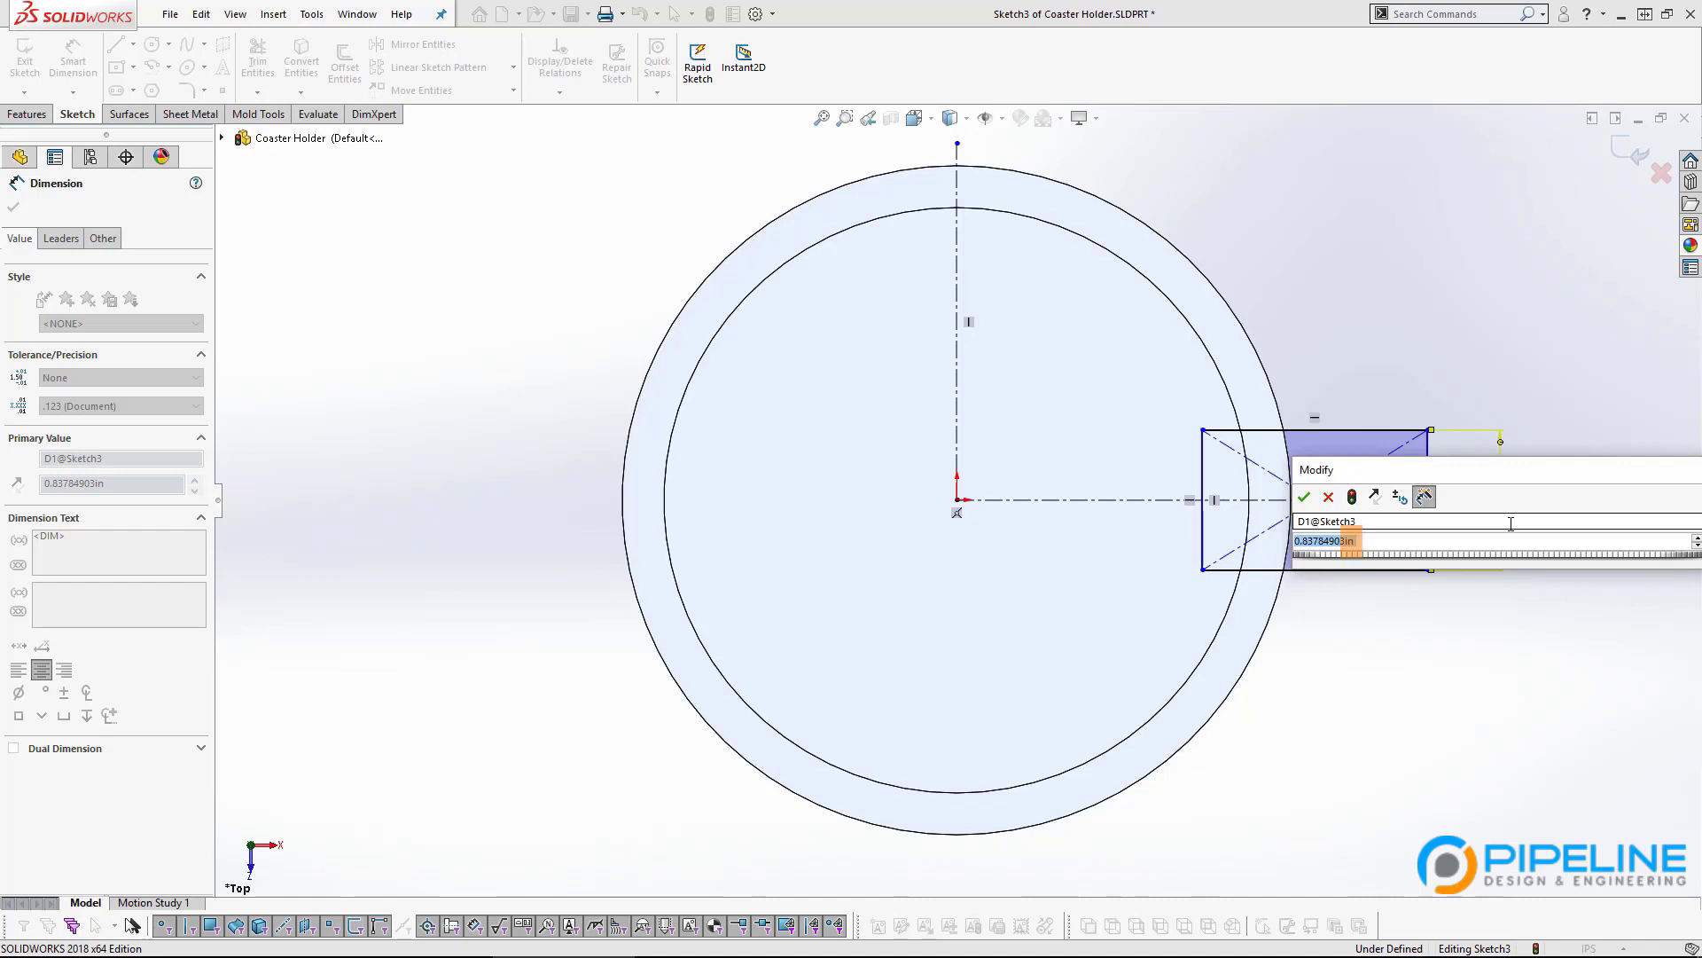
text(1.125)
key(Return)
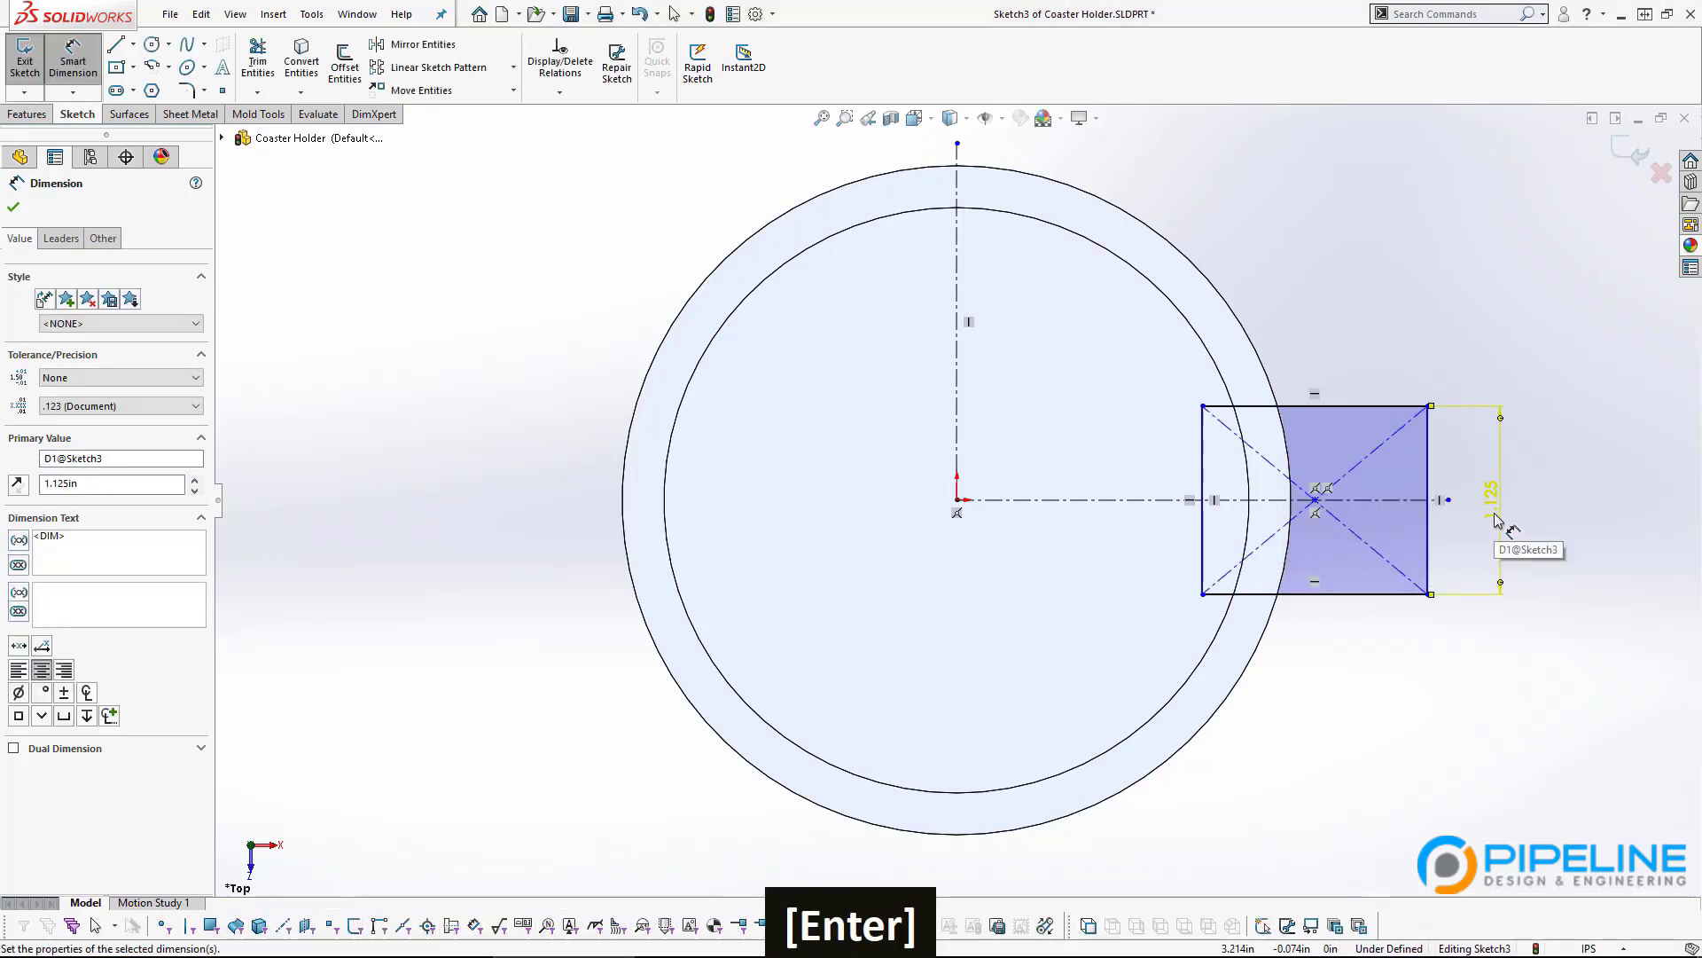
scroll(1437, 502, down, 3)
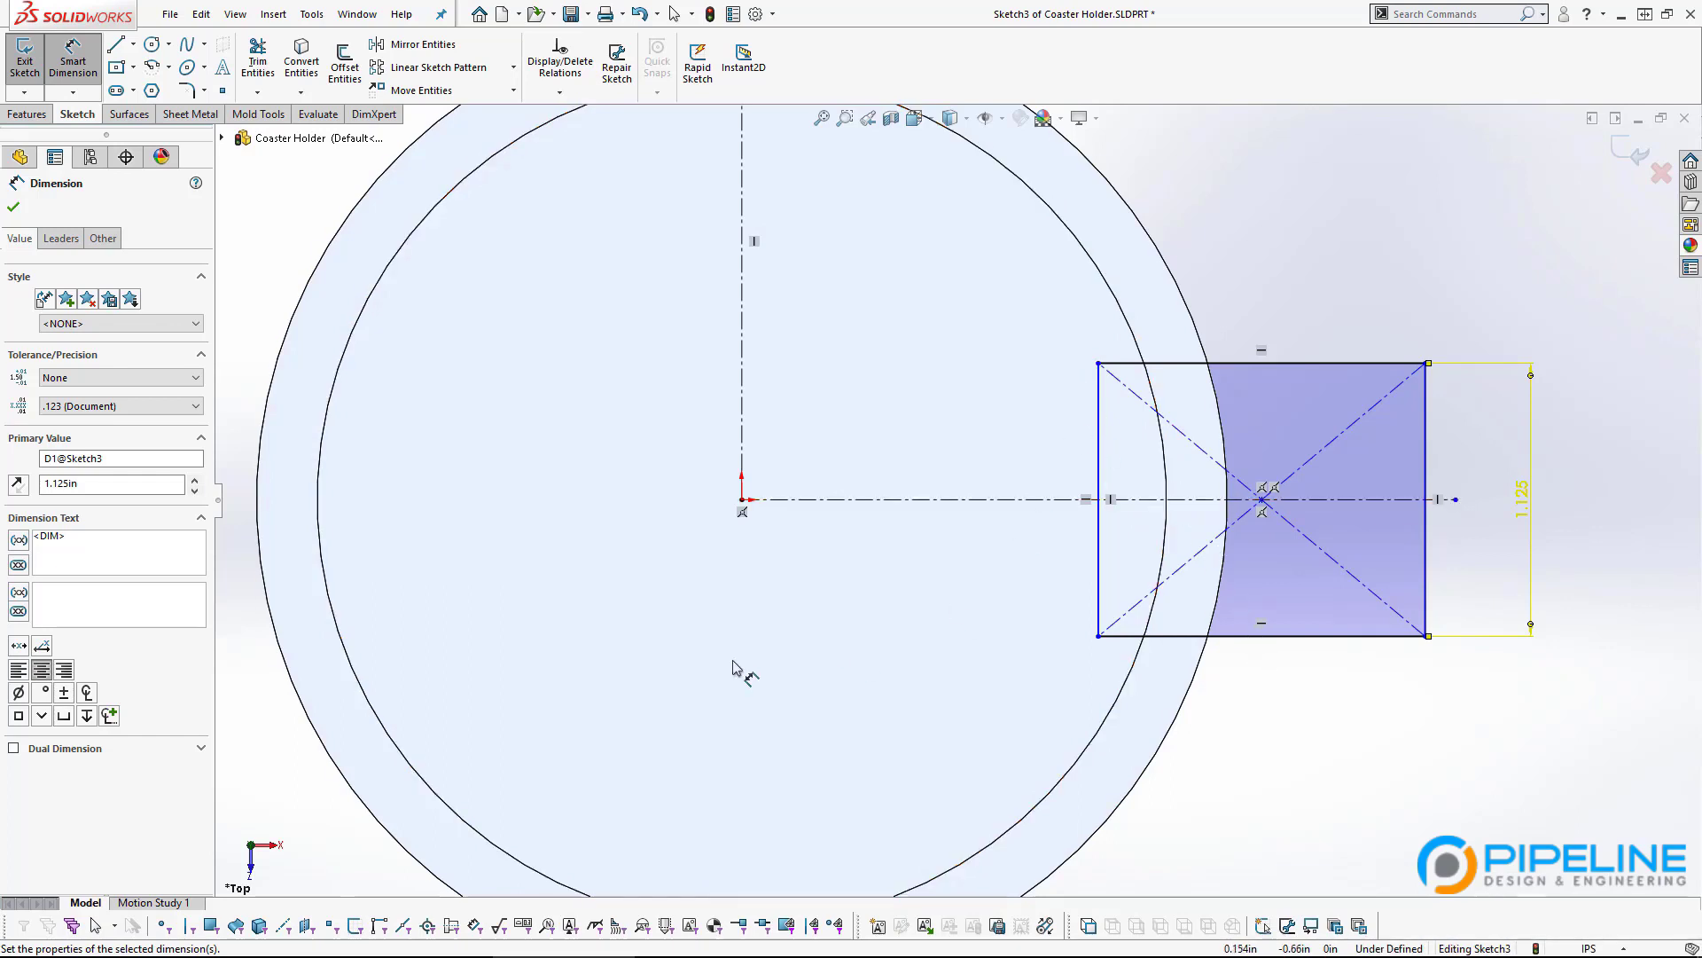
key(Escape)
key(Escape)
key(Escape)
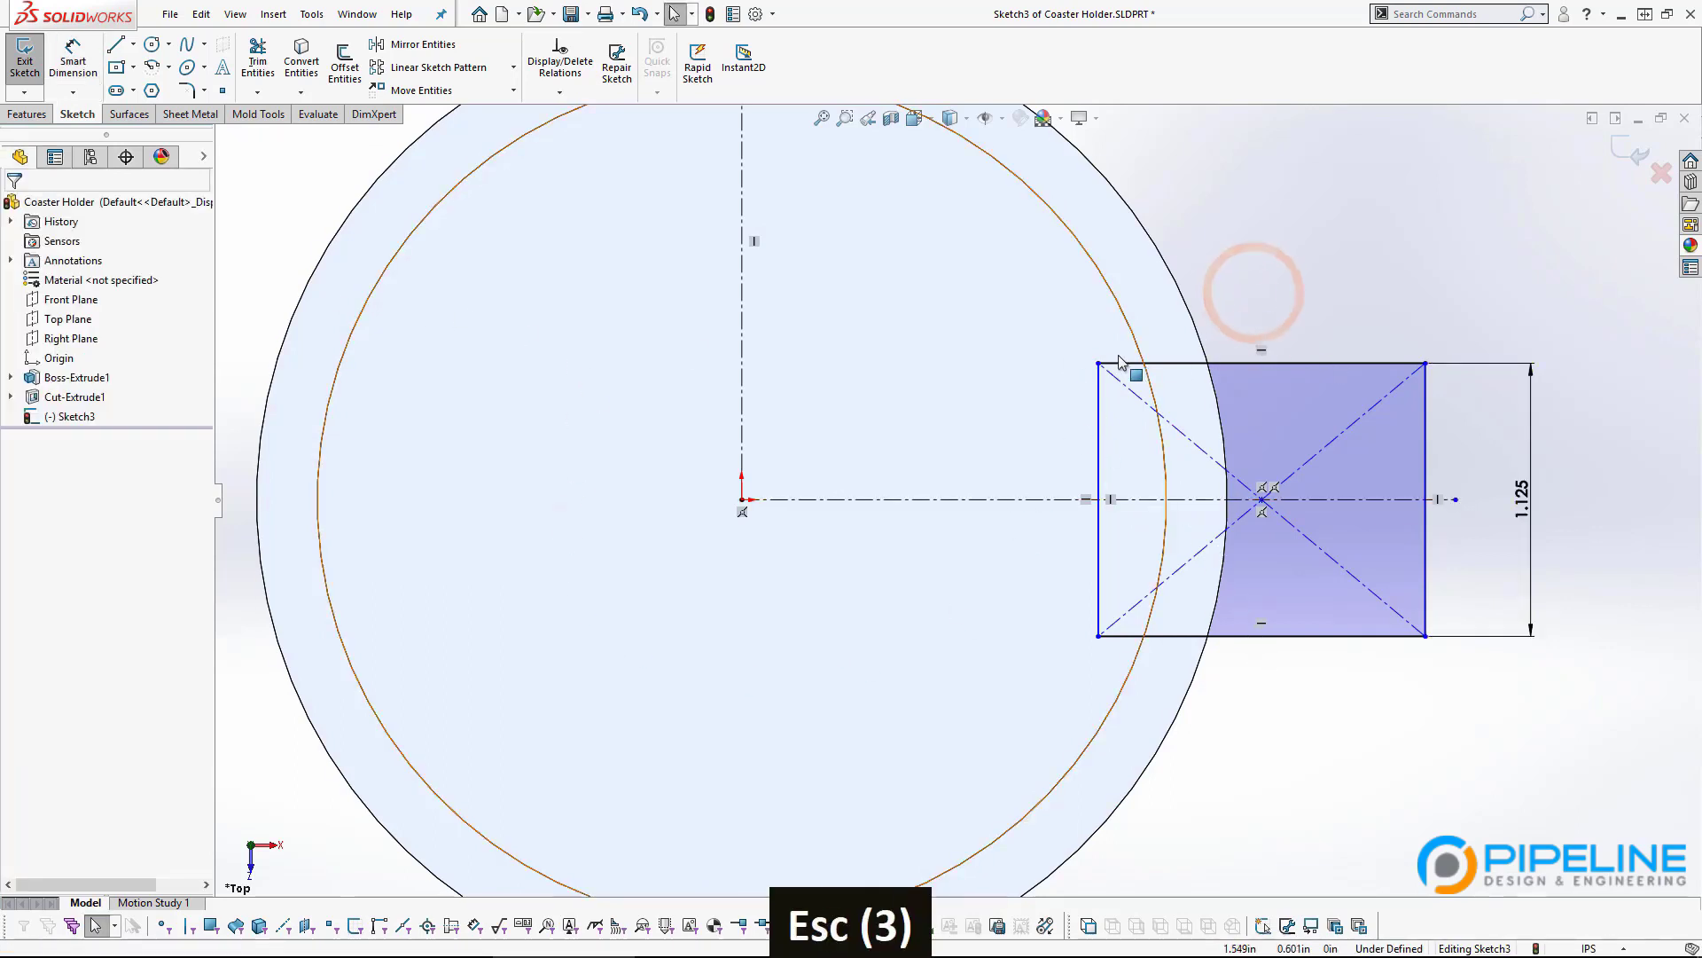
Attach the rectangle's upper inner corner to the holder's inner circular edge.
drag(1099, 364, 1145, 366)
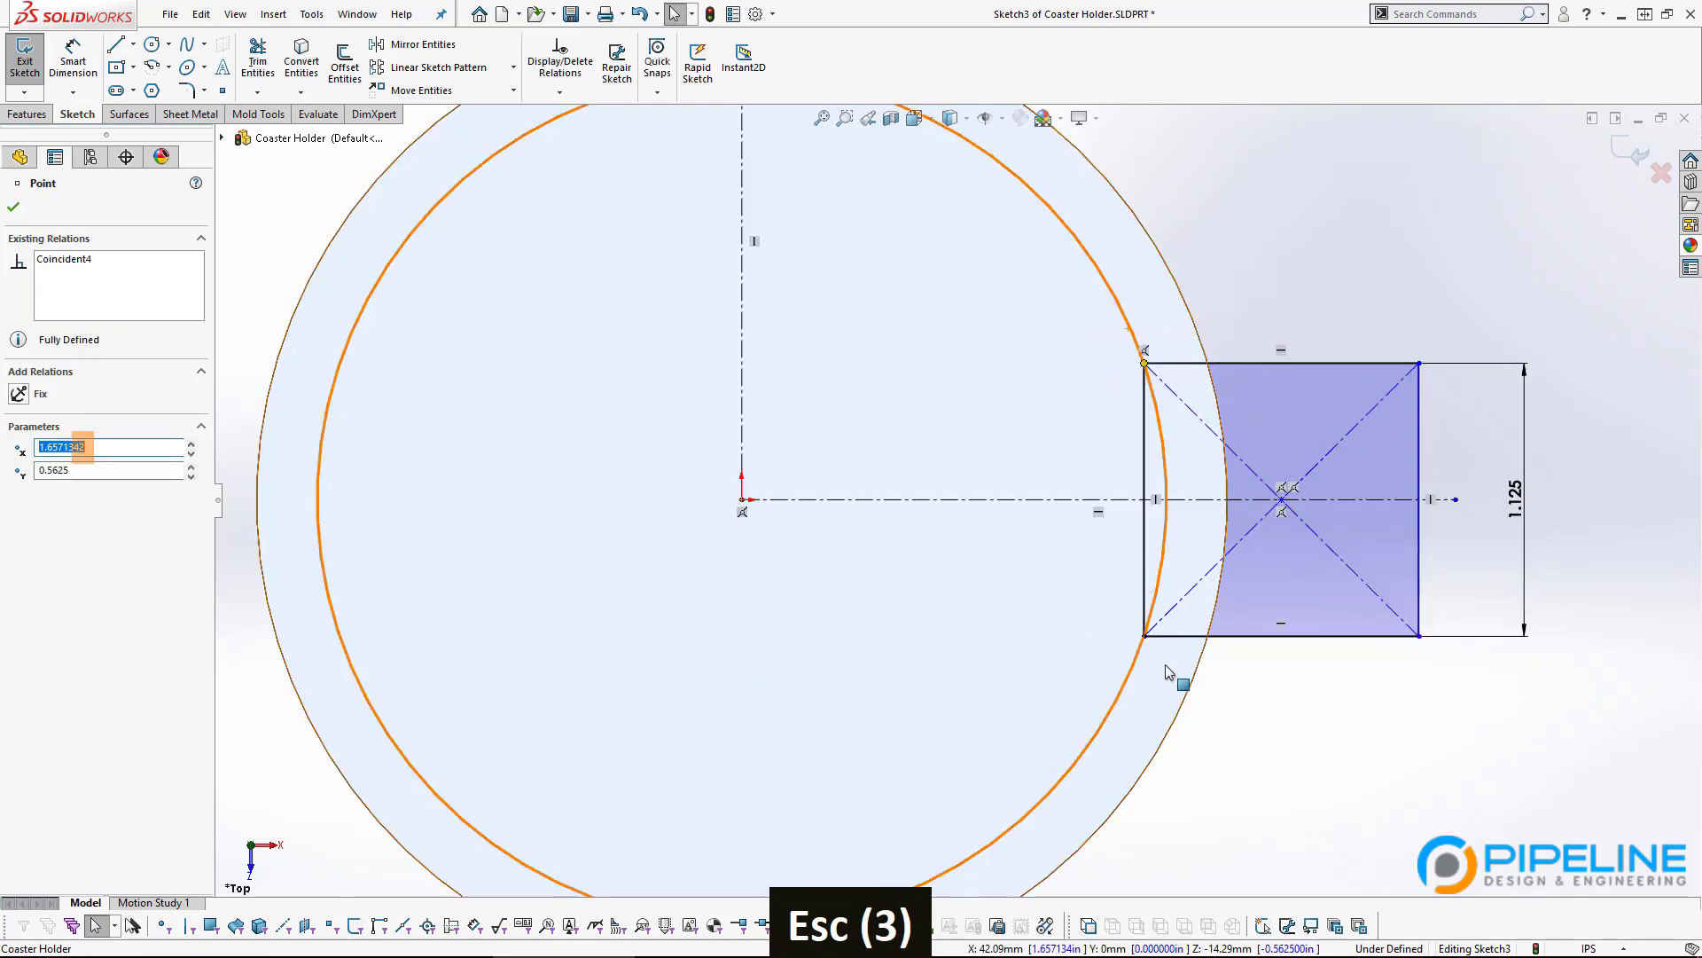
click(1326, 735)
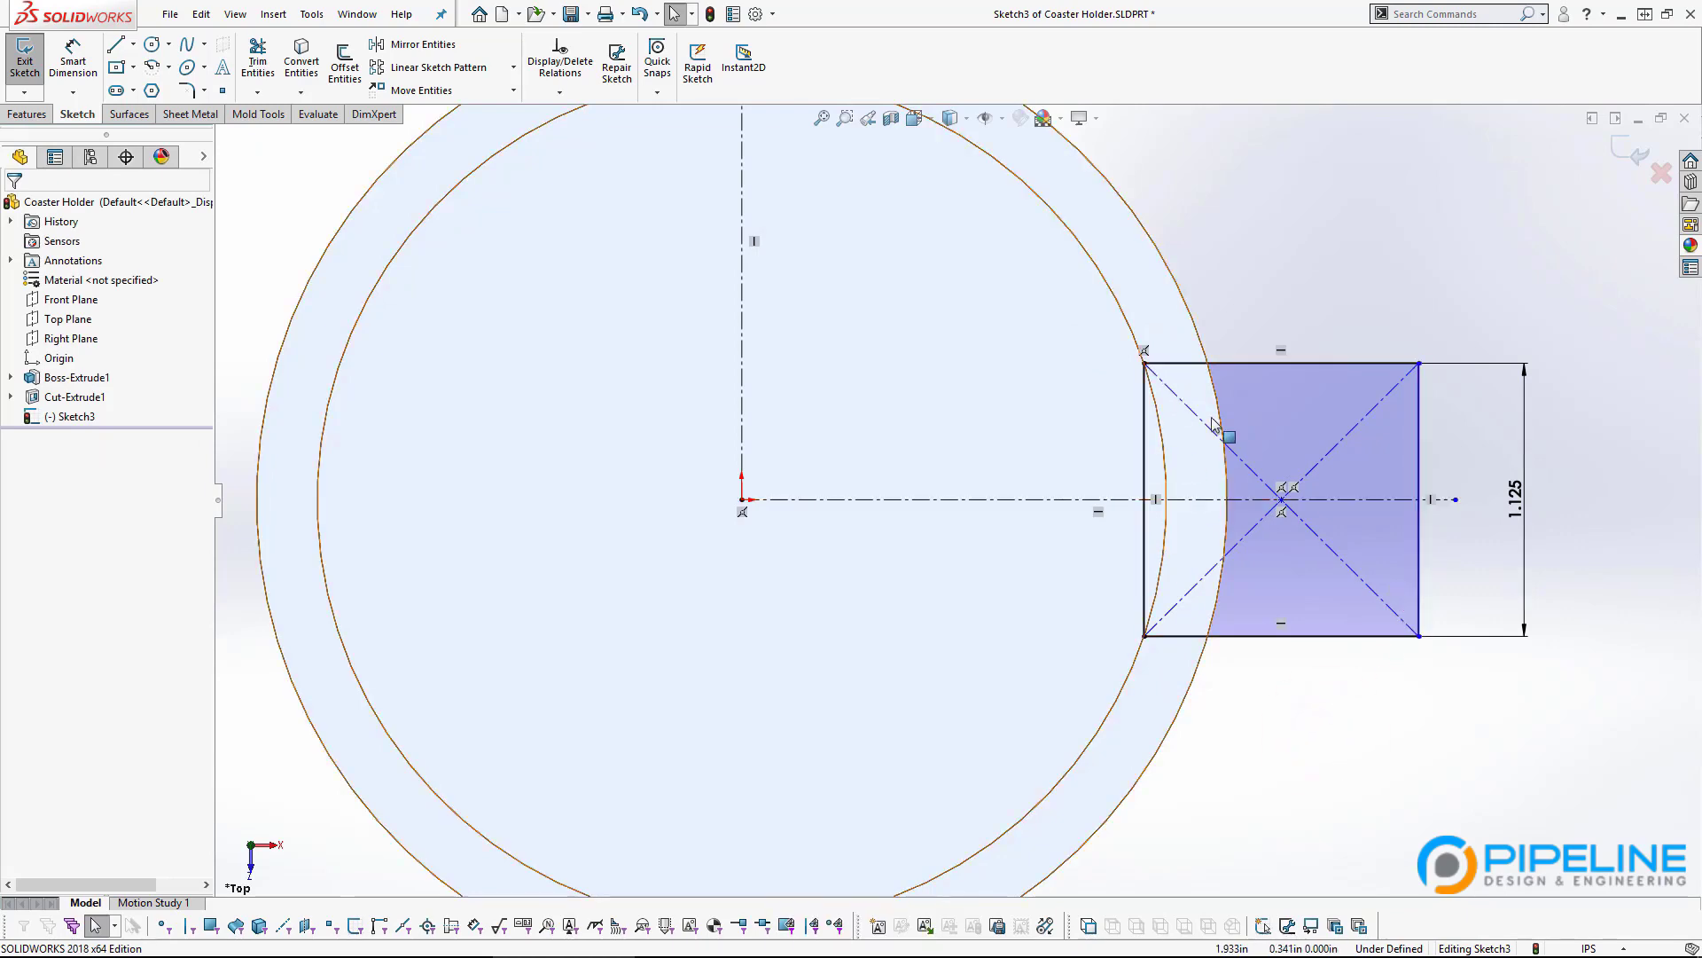
Try widening and narrowing the rectangle by moving its outer vertical side across the holder wall.
mouse_move(1418, 411)
mouse_down()
mouse_move(1604, 434)
mouse_move(1433, 429)
mouse_up()
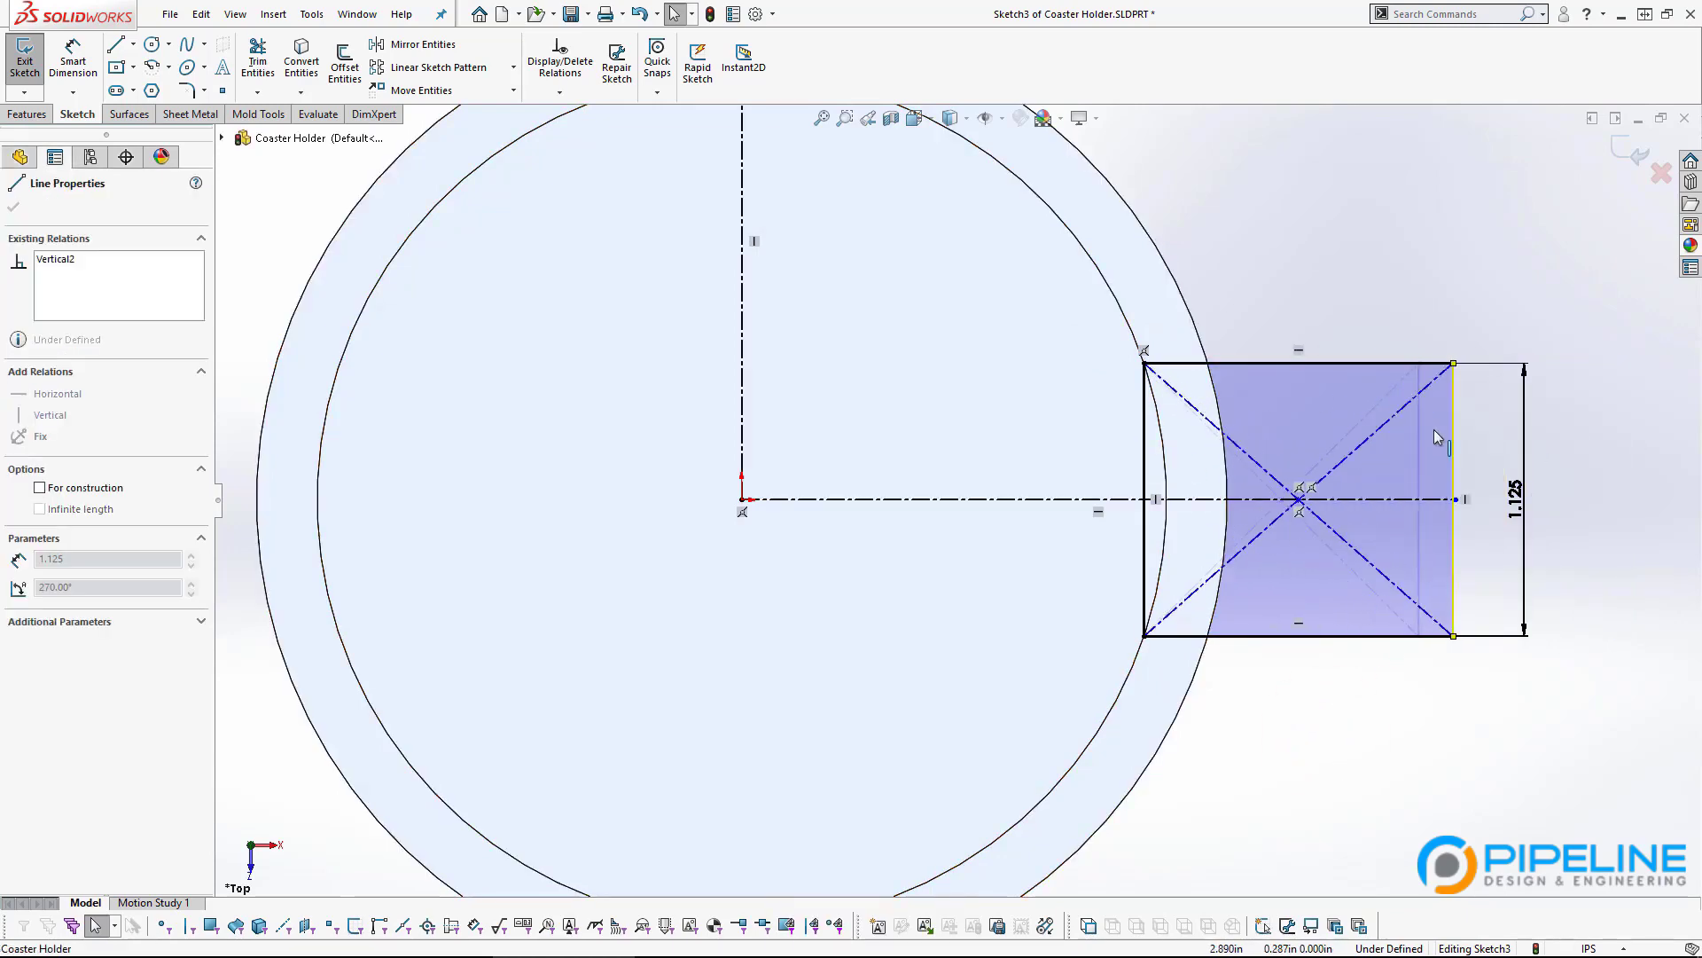
scroll(1019, 532, up, 3)
middle_drag(1020, 532, 1046, 296)
click(1197, 422)
key(ctrl+8)
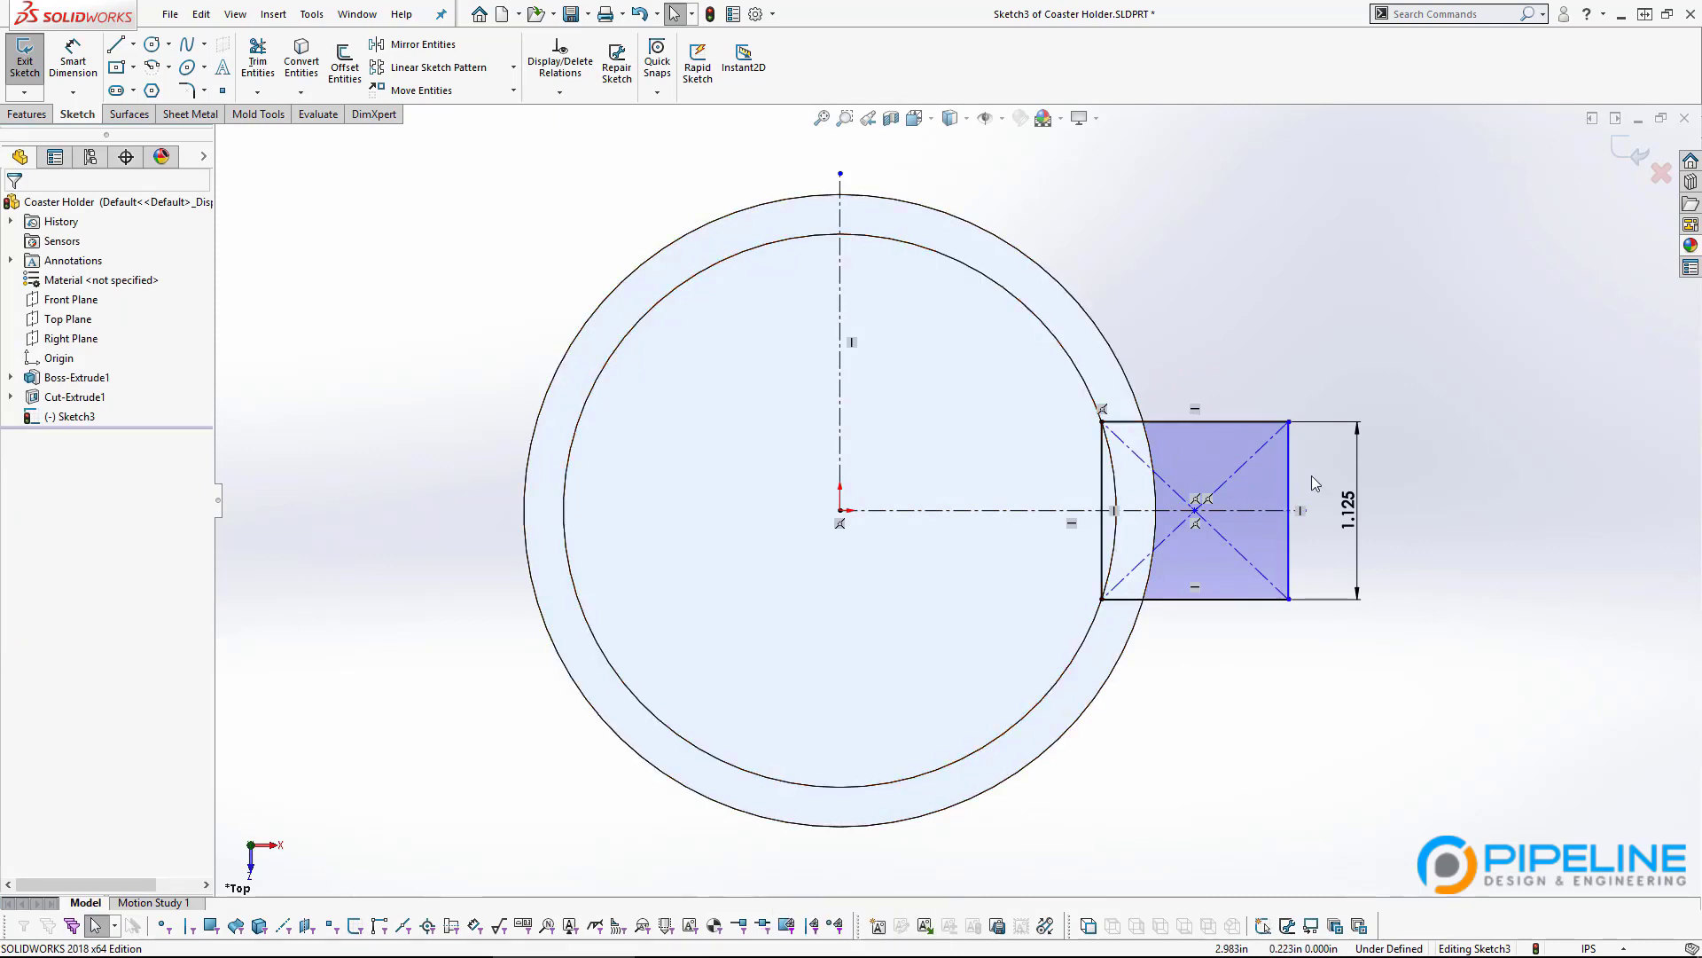
drag(1197, 489, 1133, 505)
click(1222, 709)
scroll(1197, 461, down, 3)
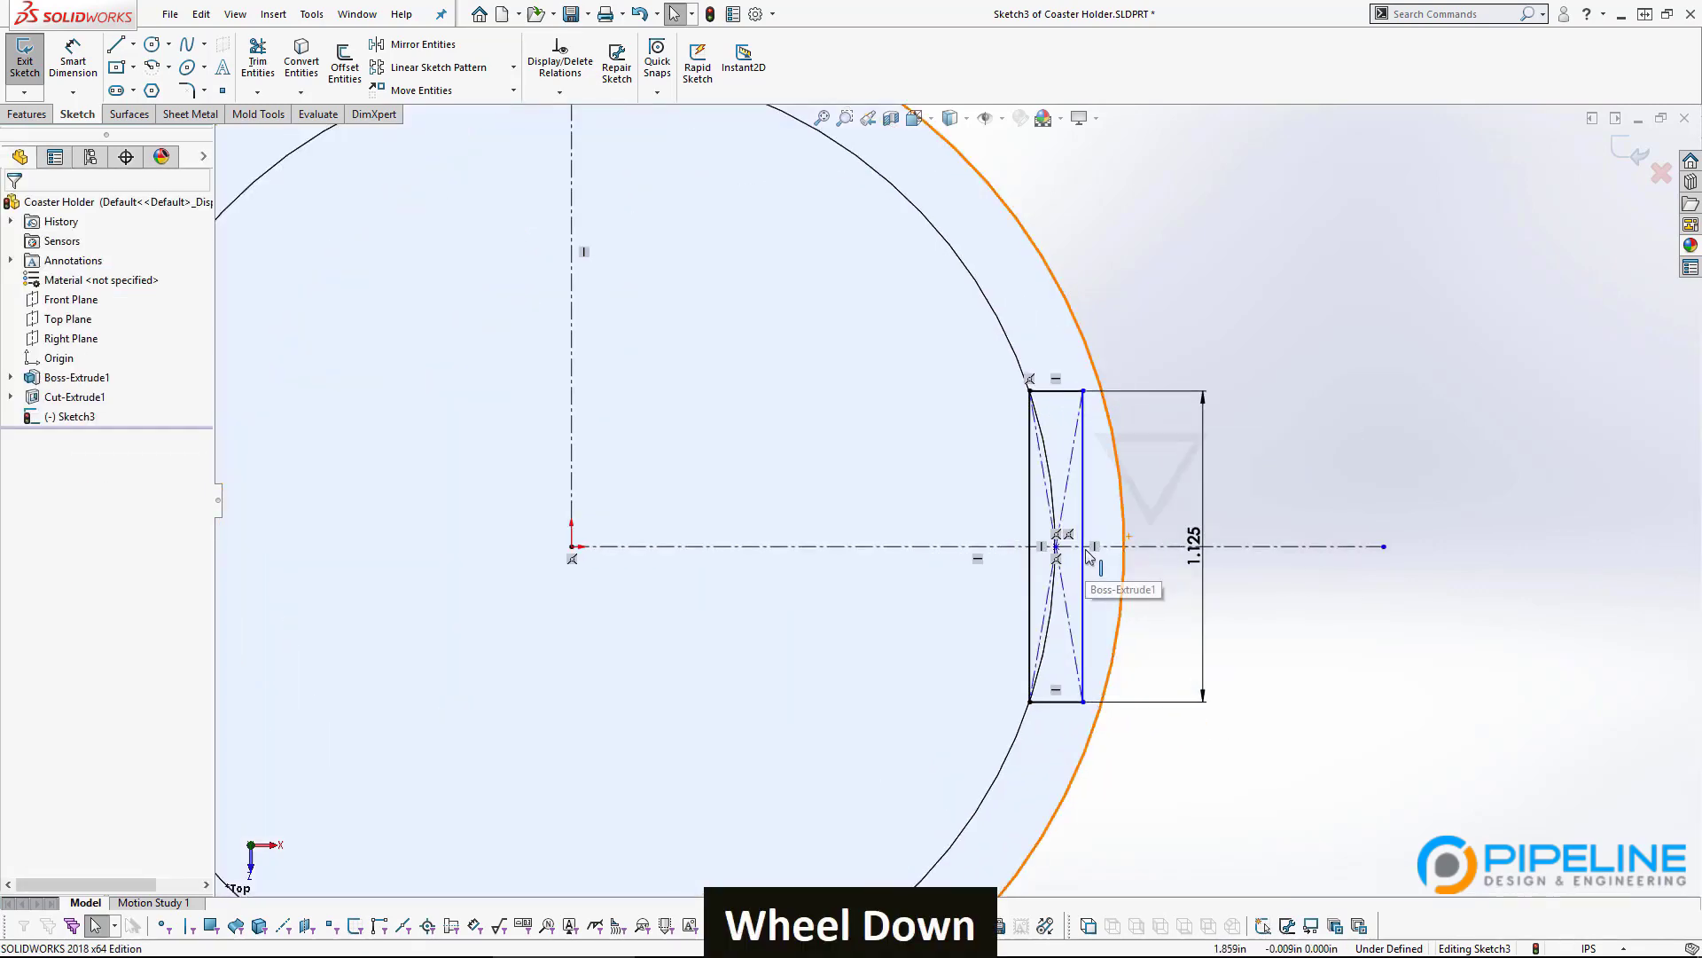
Move the rectangle's outer side beyond the wall and make it tangent to the holder's outer circular edge.
drag(1082, 512, 1188, 509)
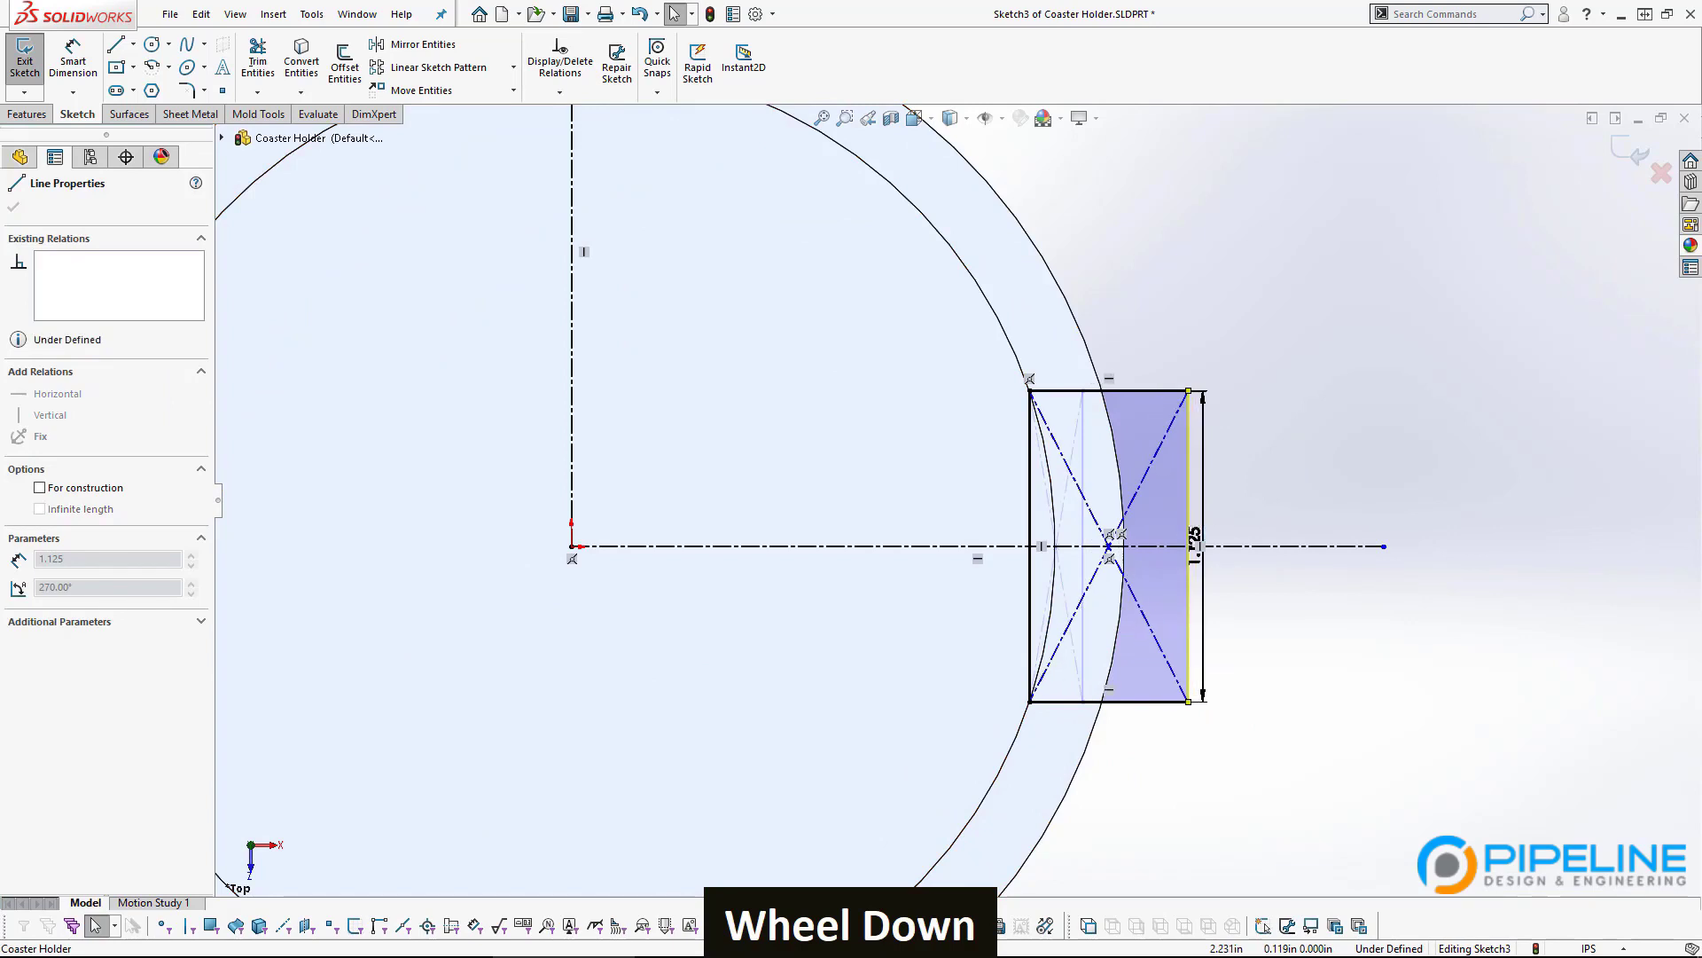
ctrl+click(1120, 490)
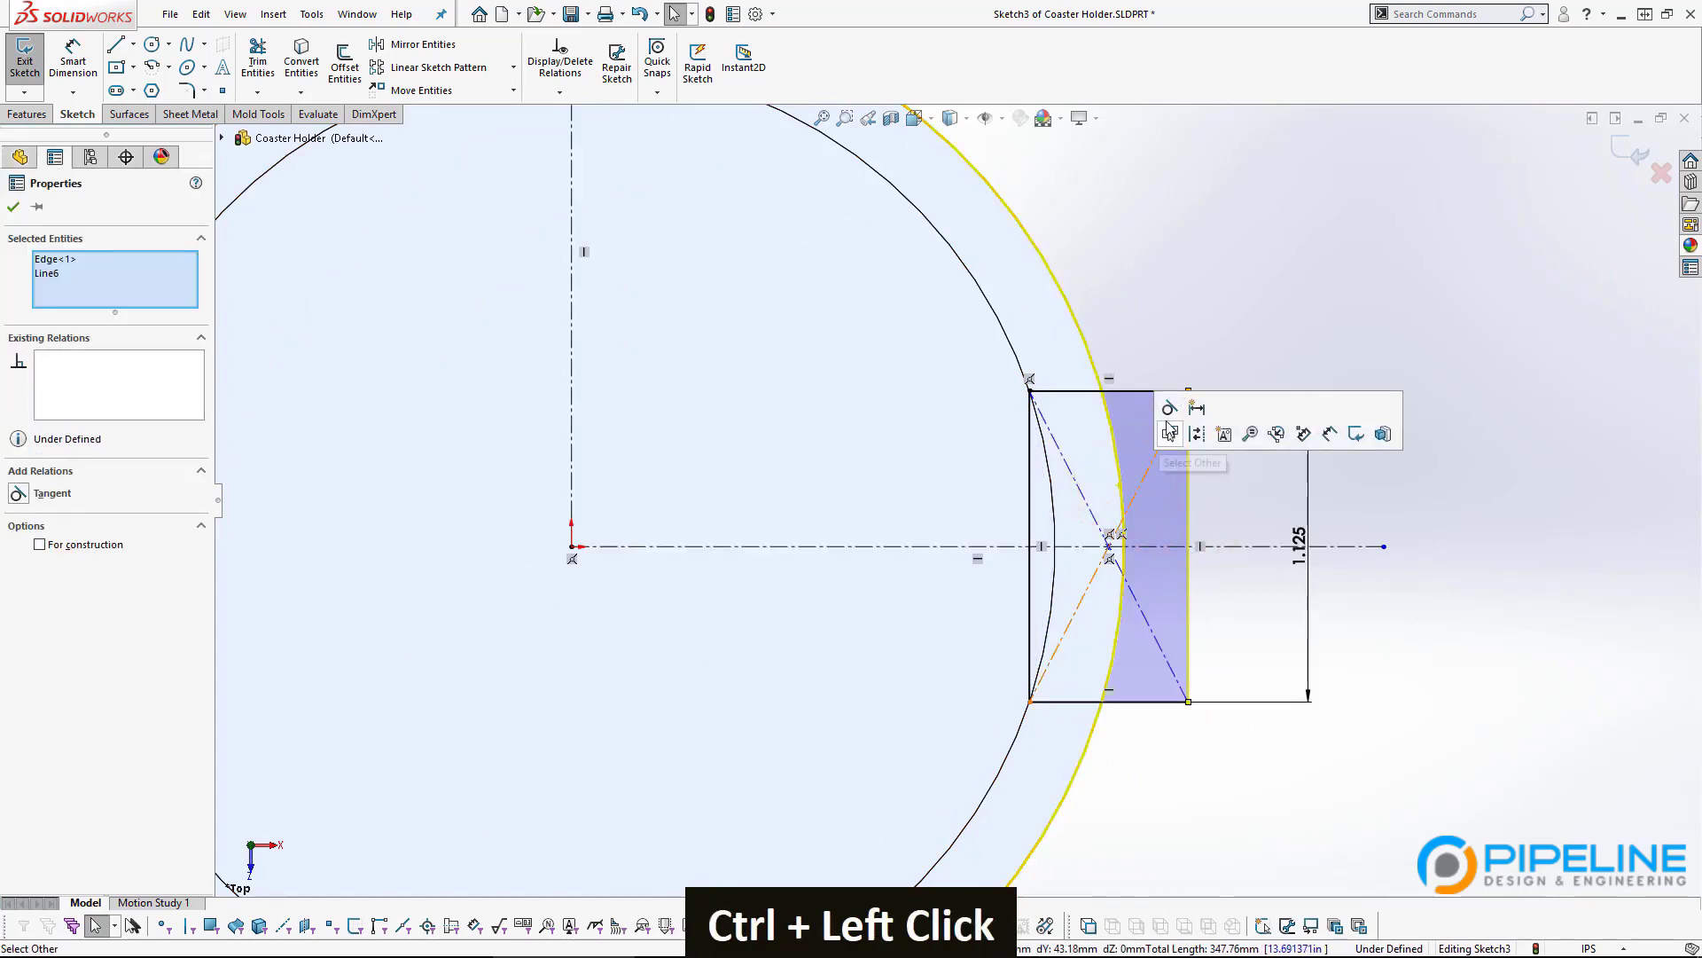
click(1170, 409)
click(1374, 664)
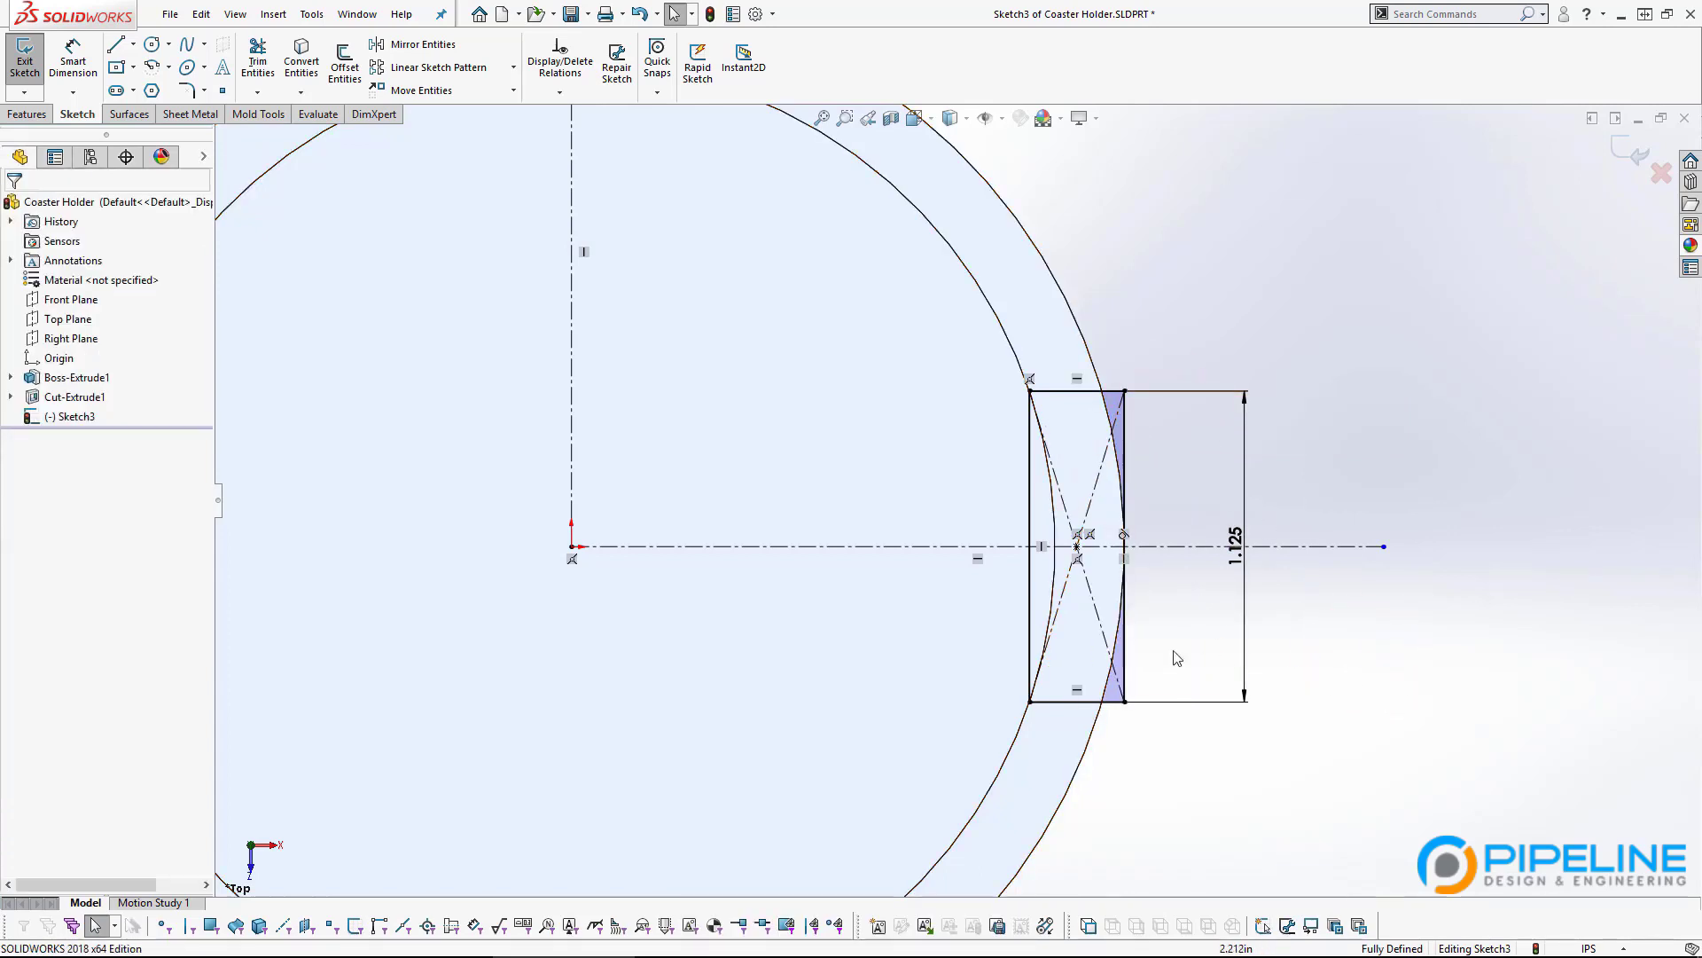
Start an extruded cut from the slot rectangle, directed upward through the holder wall with a blind depth of 2.150 in.
click(27, 115)
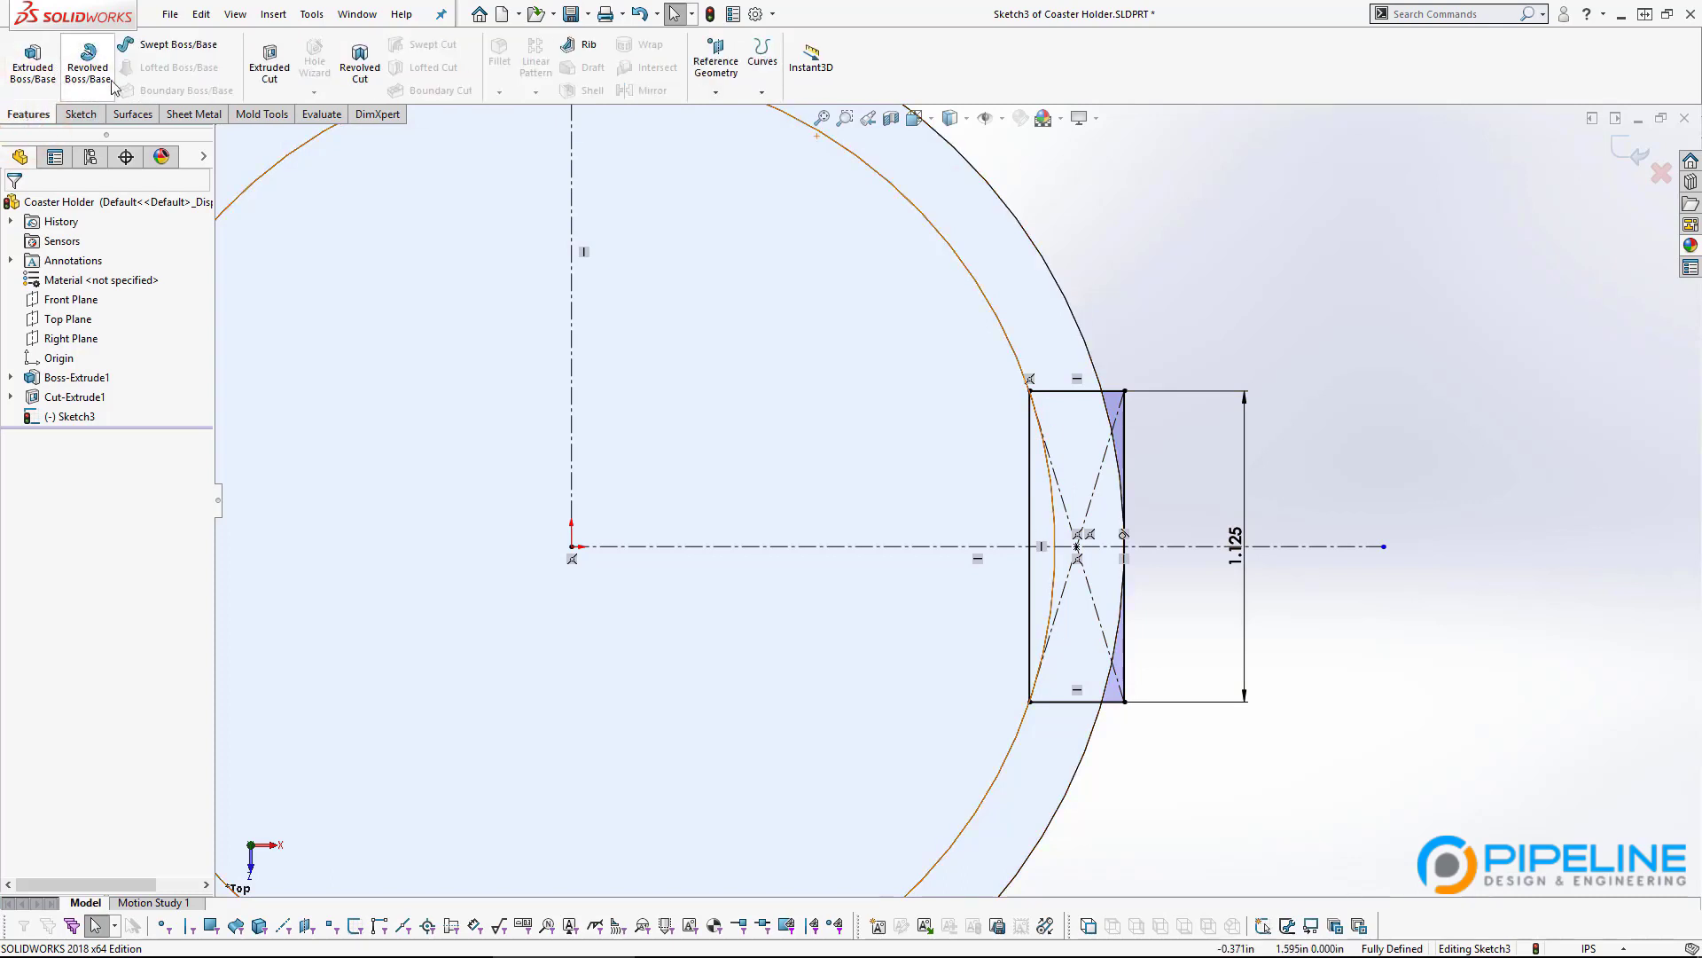
click(270, 62)
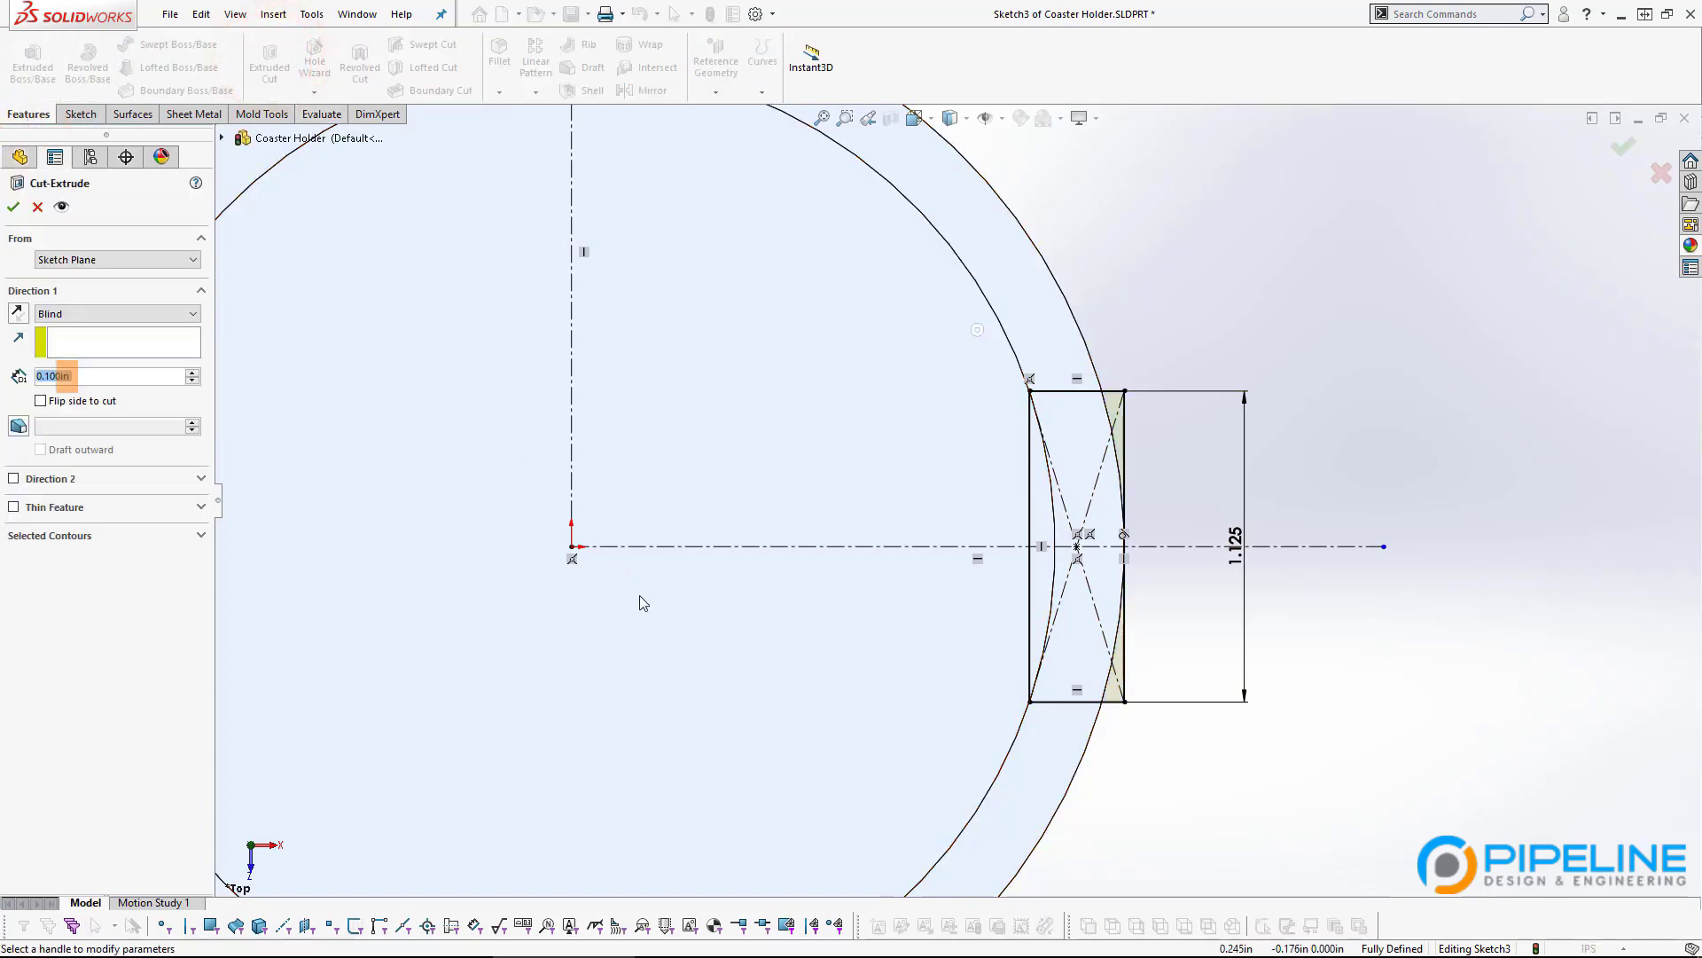
scroll(628, 608, up, 5)
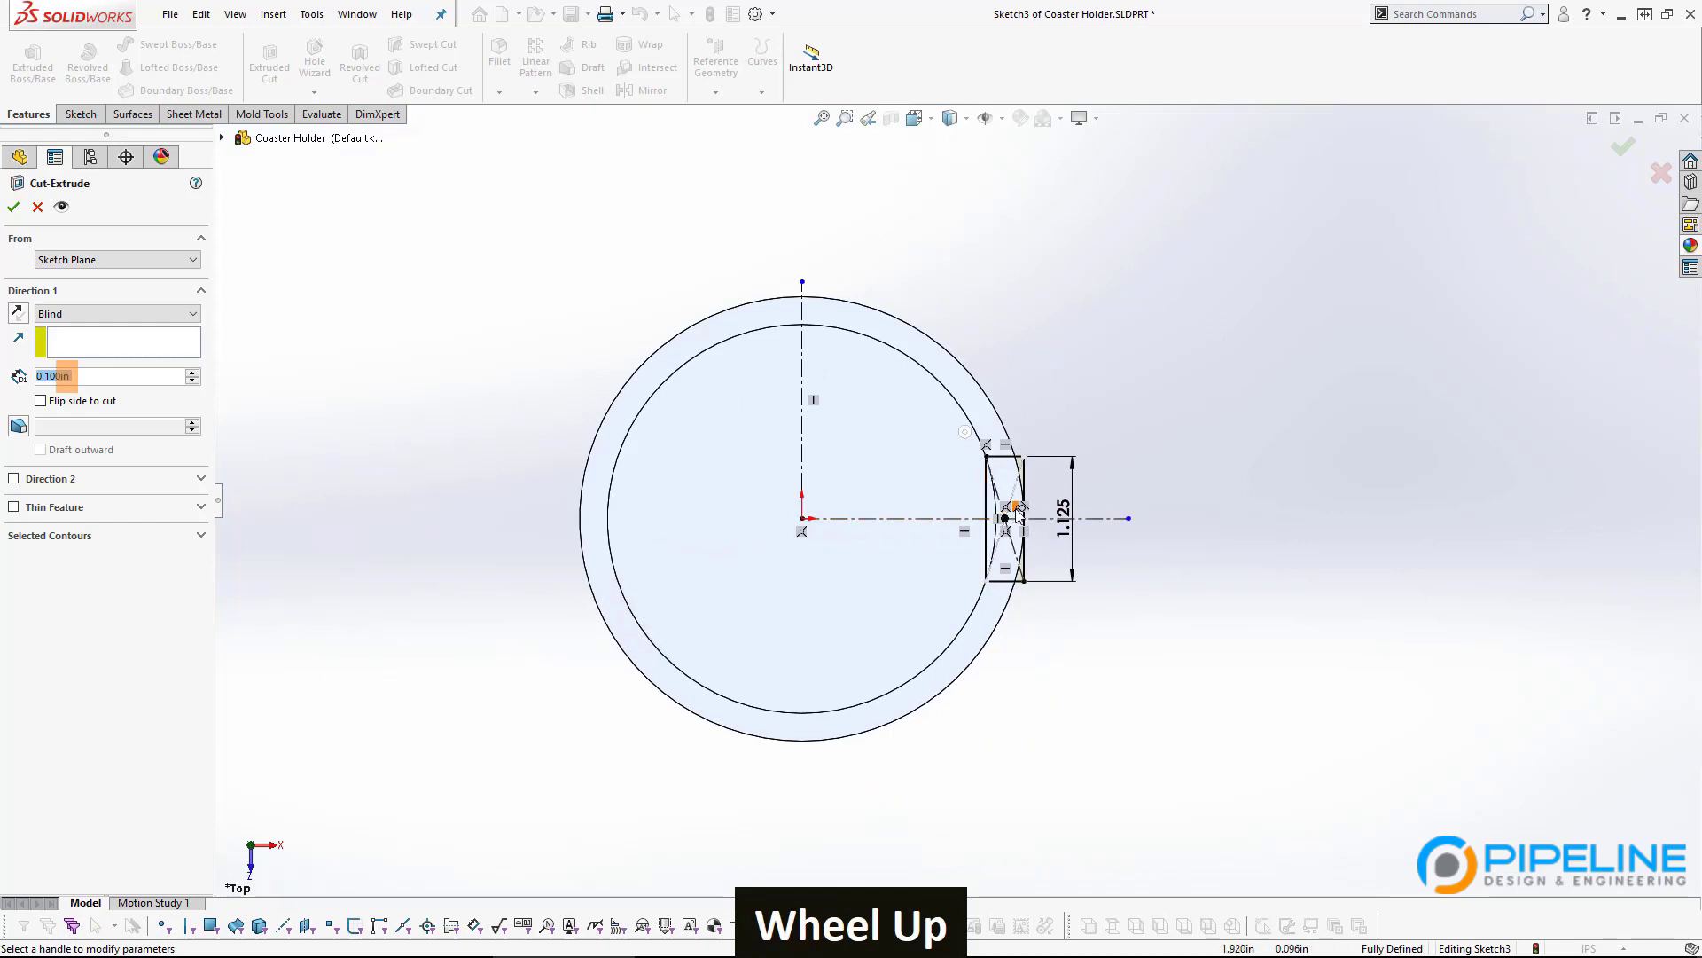
middle_drag(794, 588, 791, 343)
scroll(1018, 641, down, 2)
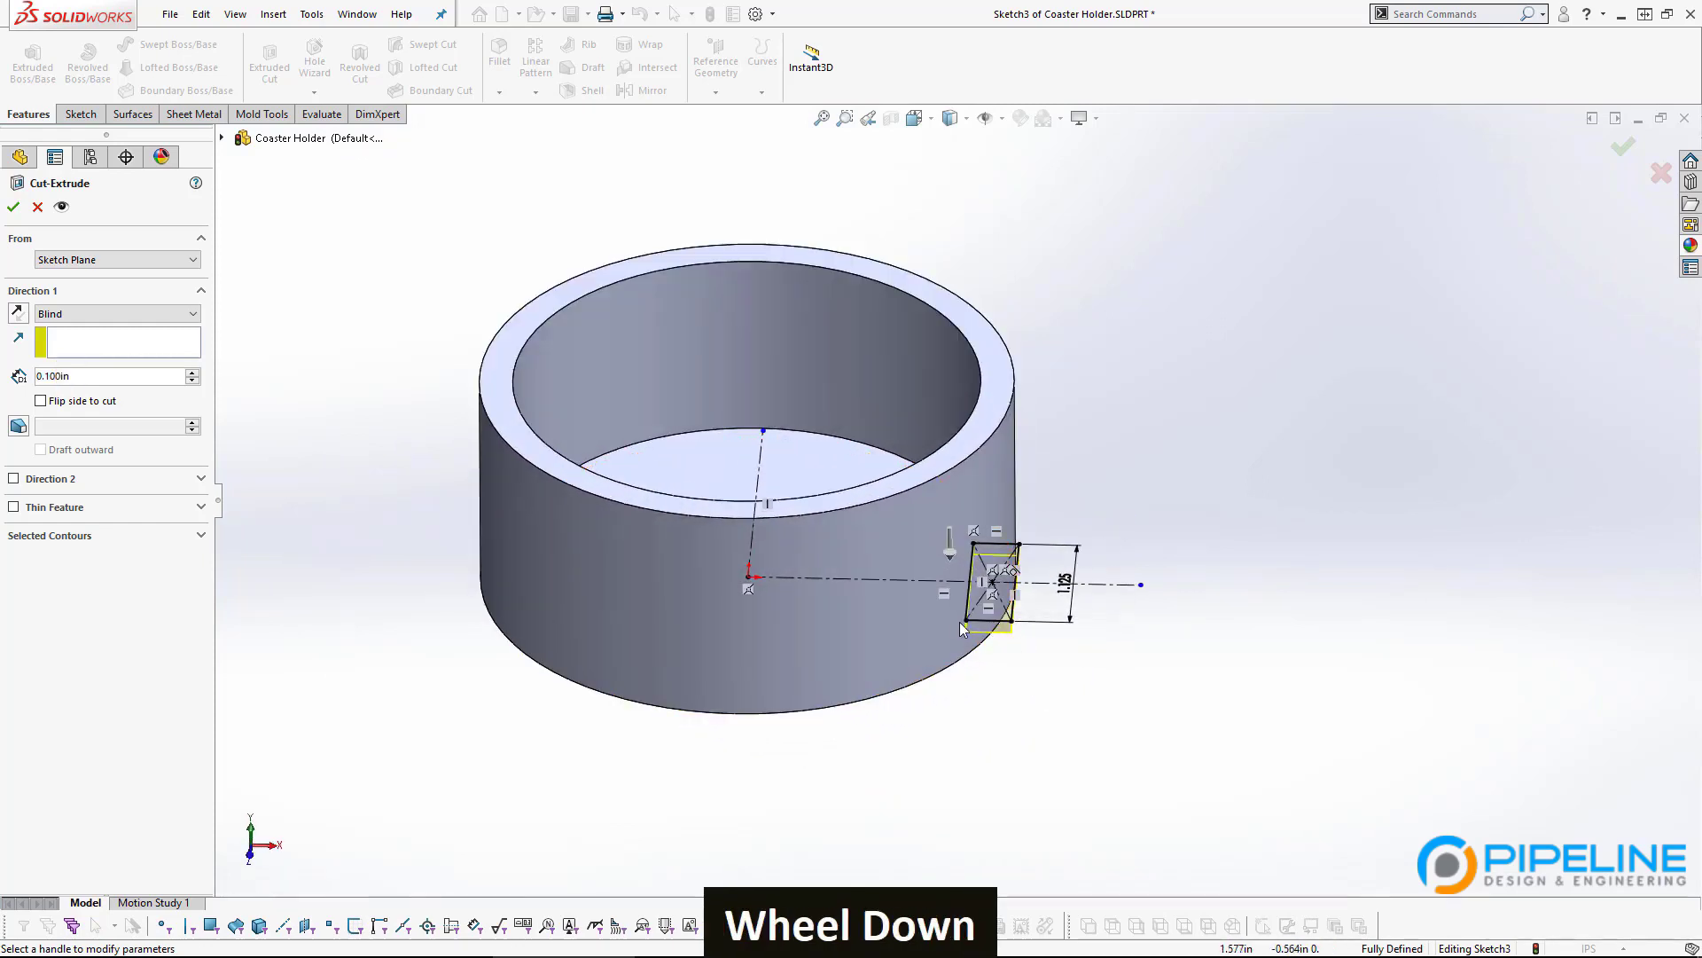
mouse_move(978, 630)
middle_down()
mouse_move(955, 495)
mouse_move(951, 572)
middle_up()
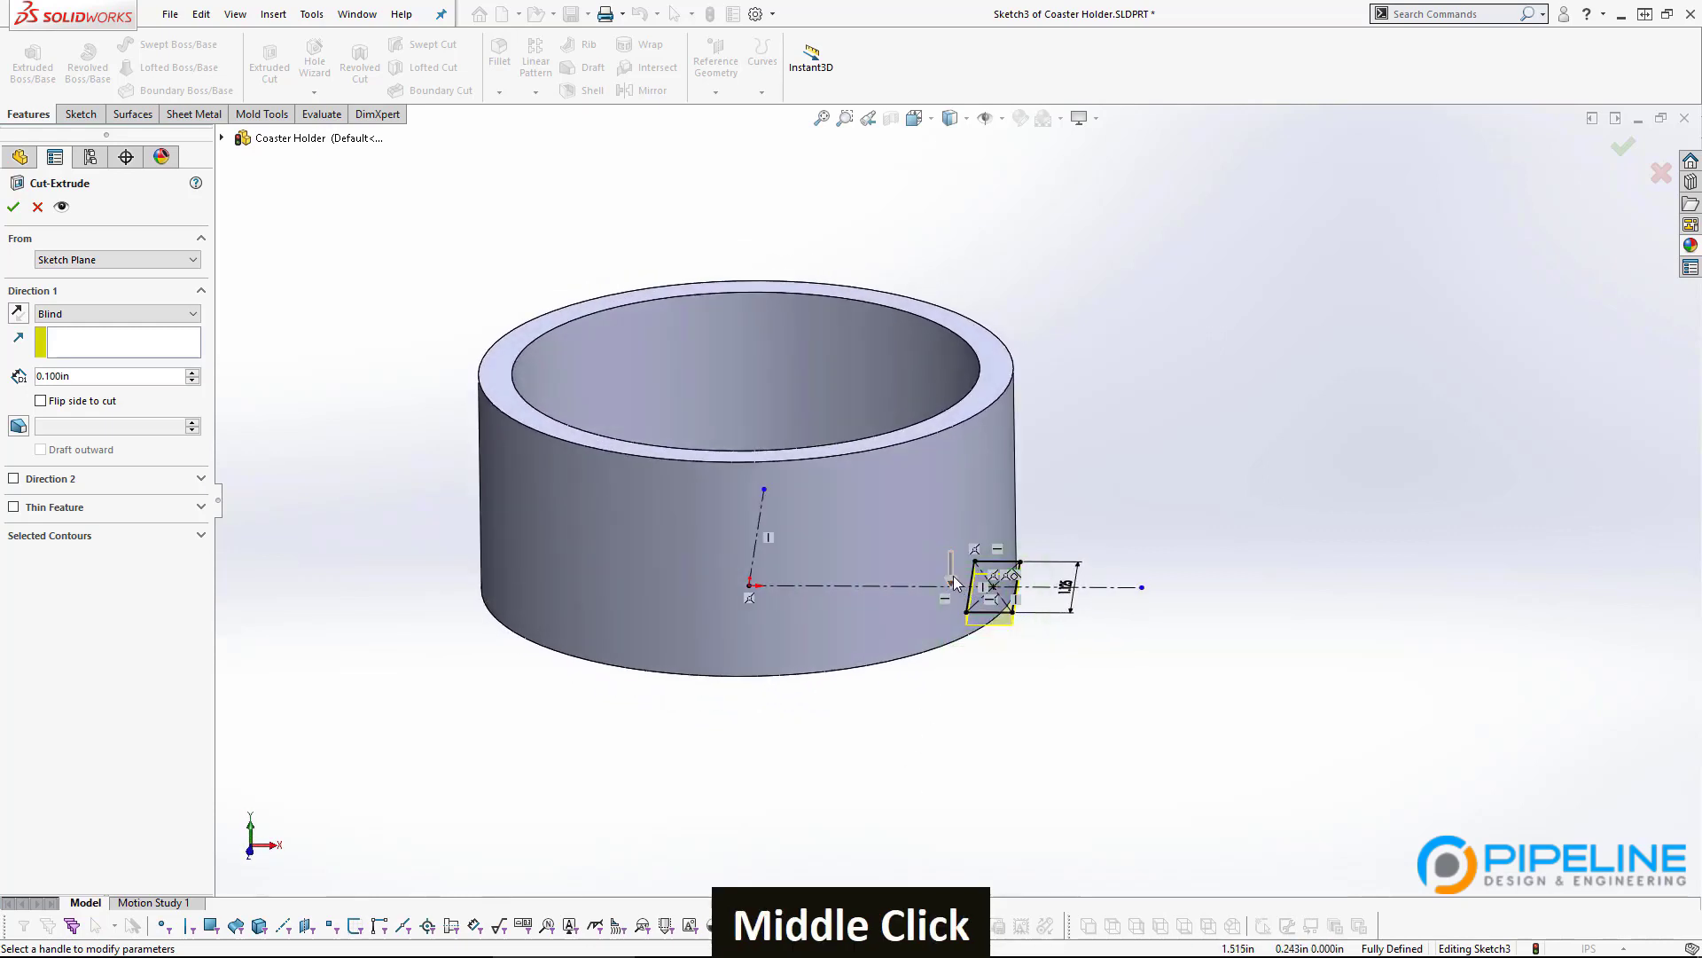
mouse_move(951, 579)
mouse_down()
mouse_move(379, 689)
mouse_move(905, 734)
mouse_move(972, 610)
mouse_move(945, 507)
mouse_move(951, 661)
mouse_move(965, 314)
mouse_move(967, 330)
mouse_move(918, 313)
mouse_up()
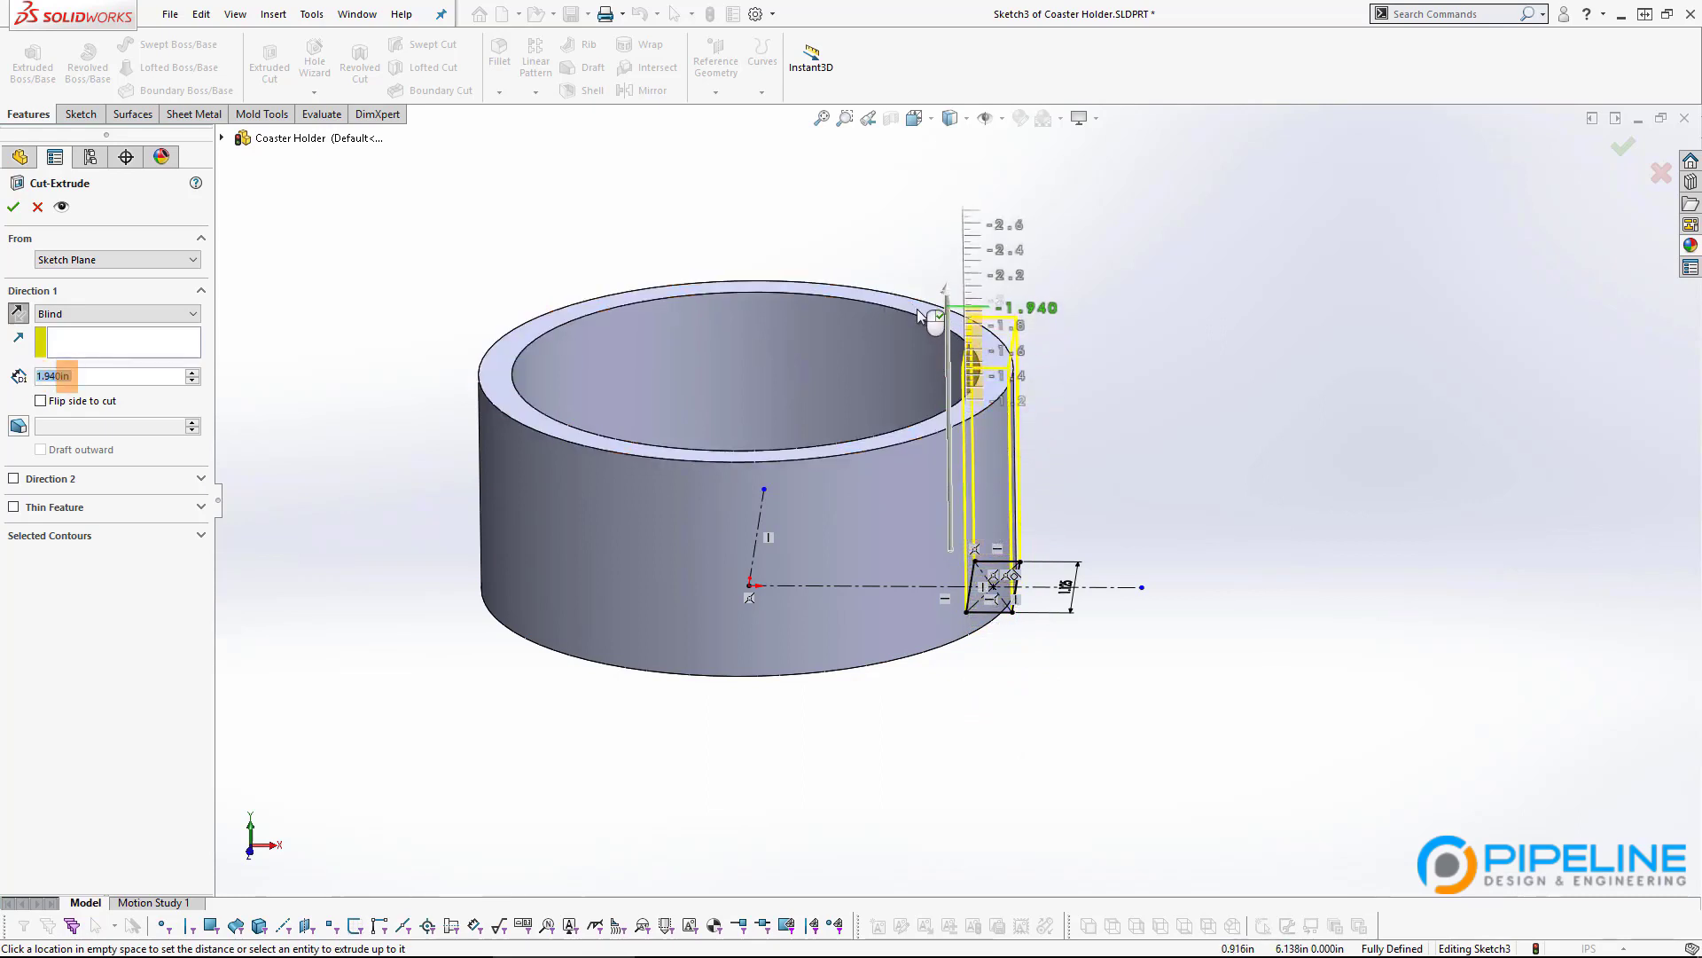
click(959, 333)
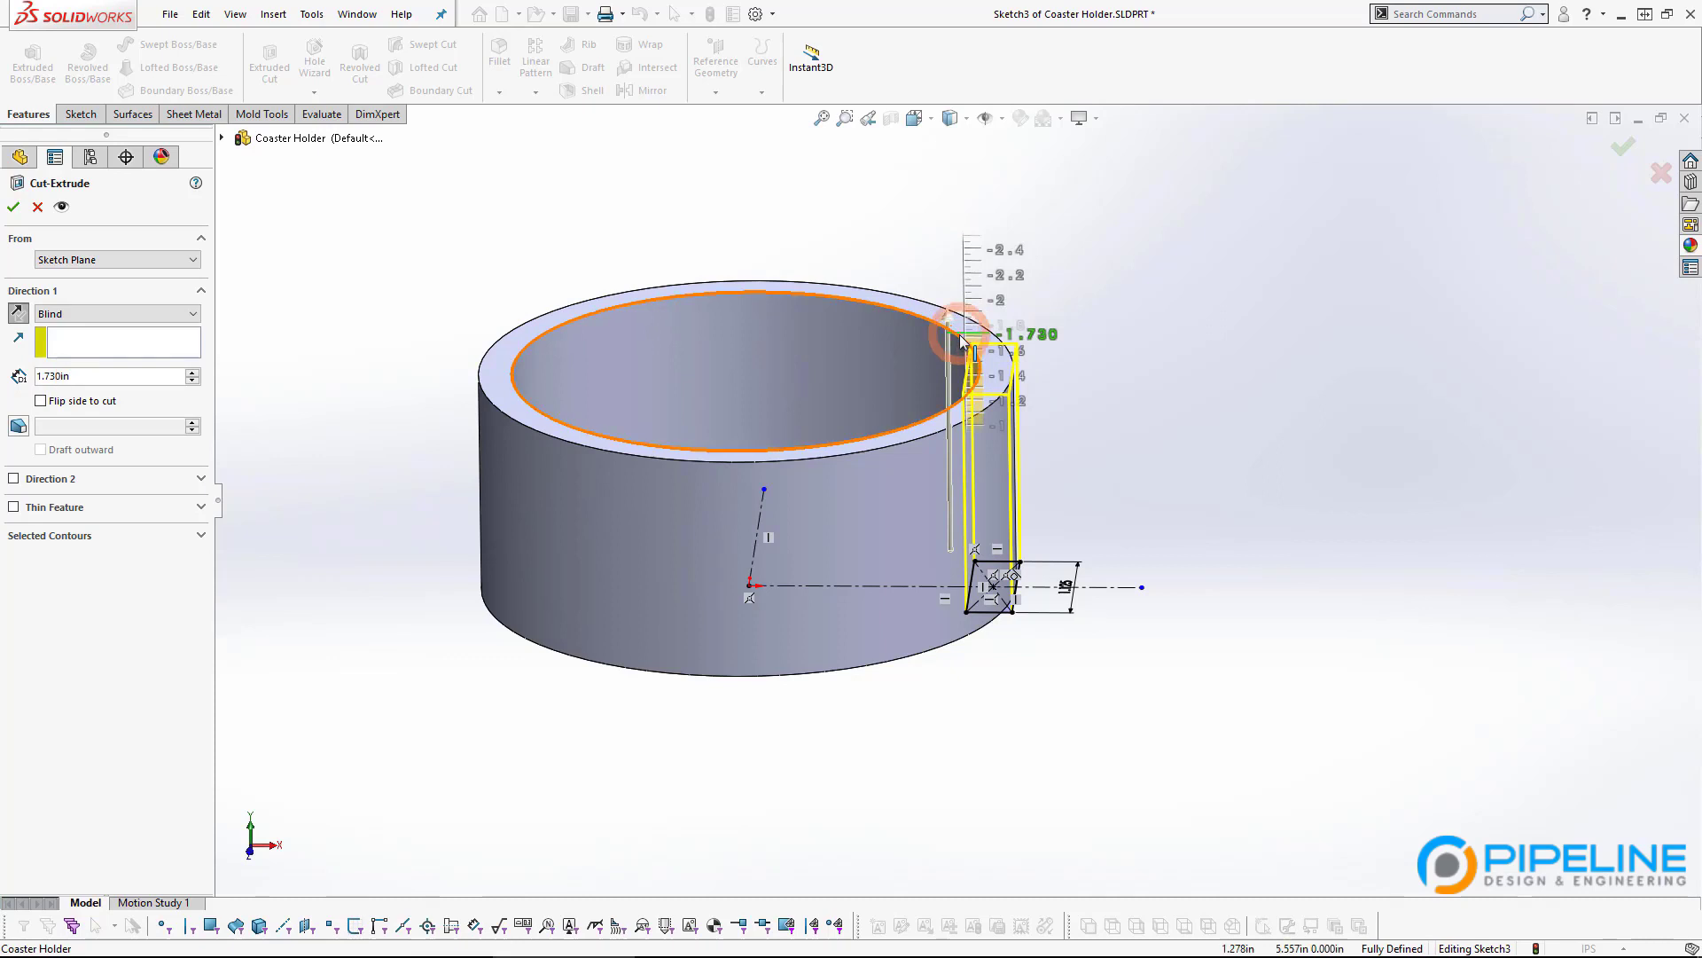
click(996, 285)
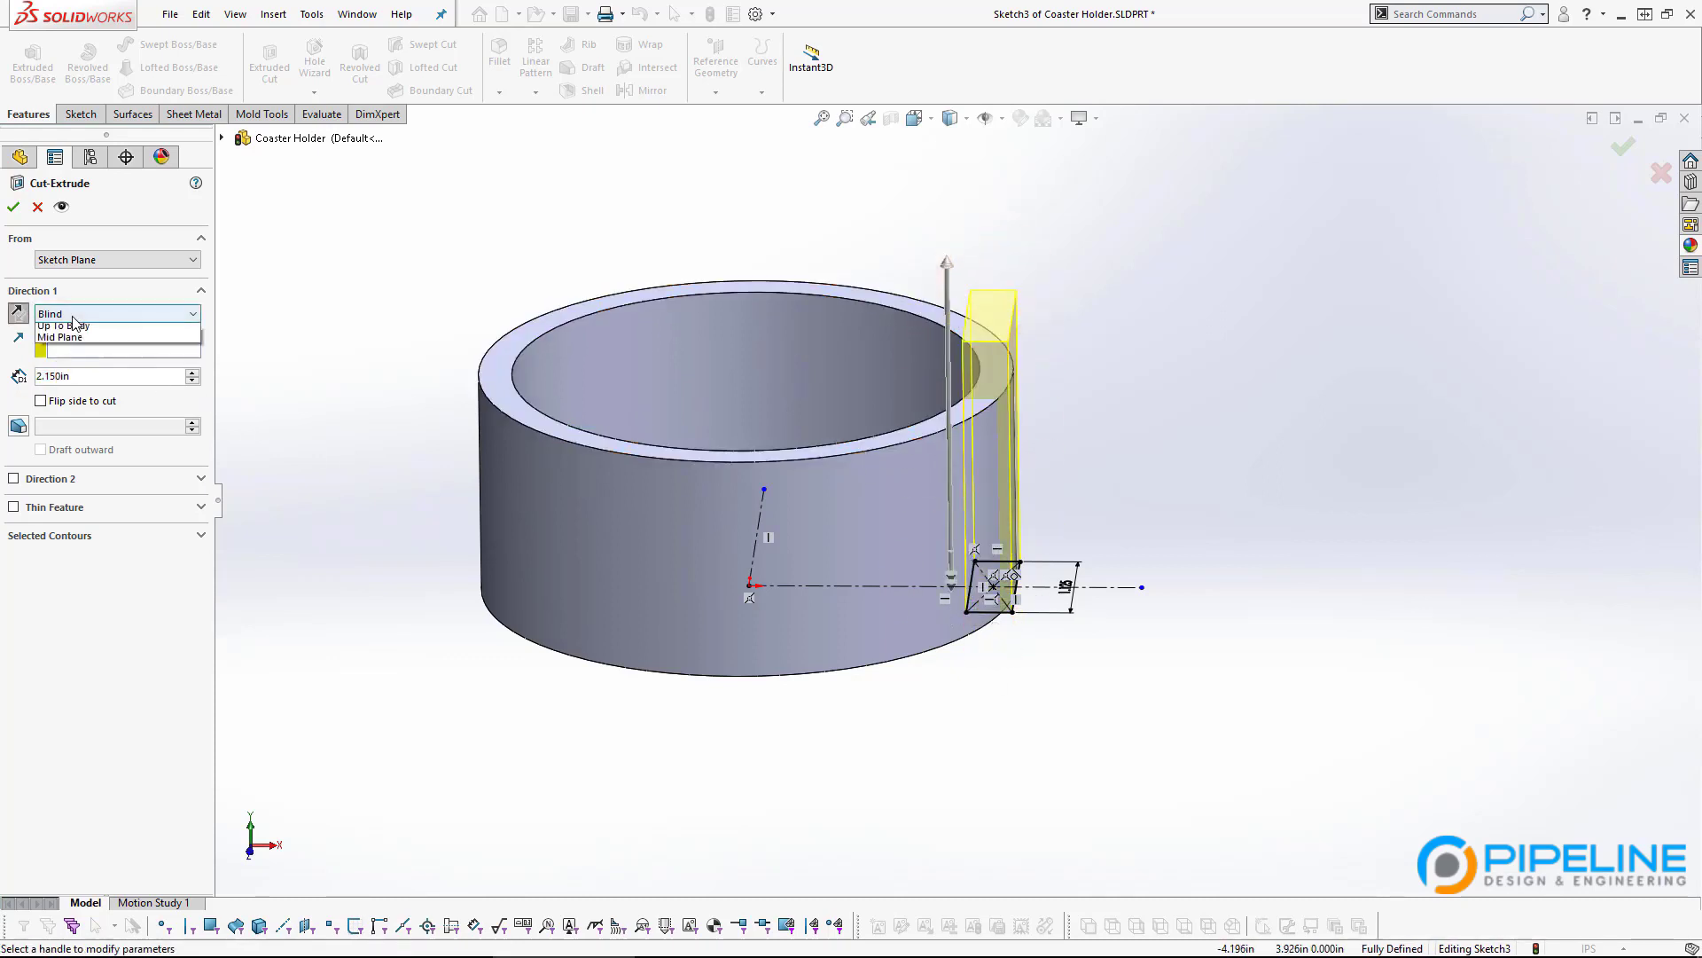
Change the slot cut's end condition to Through All and finish the cut.
click(72, 316)
click(71, 316)
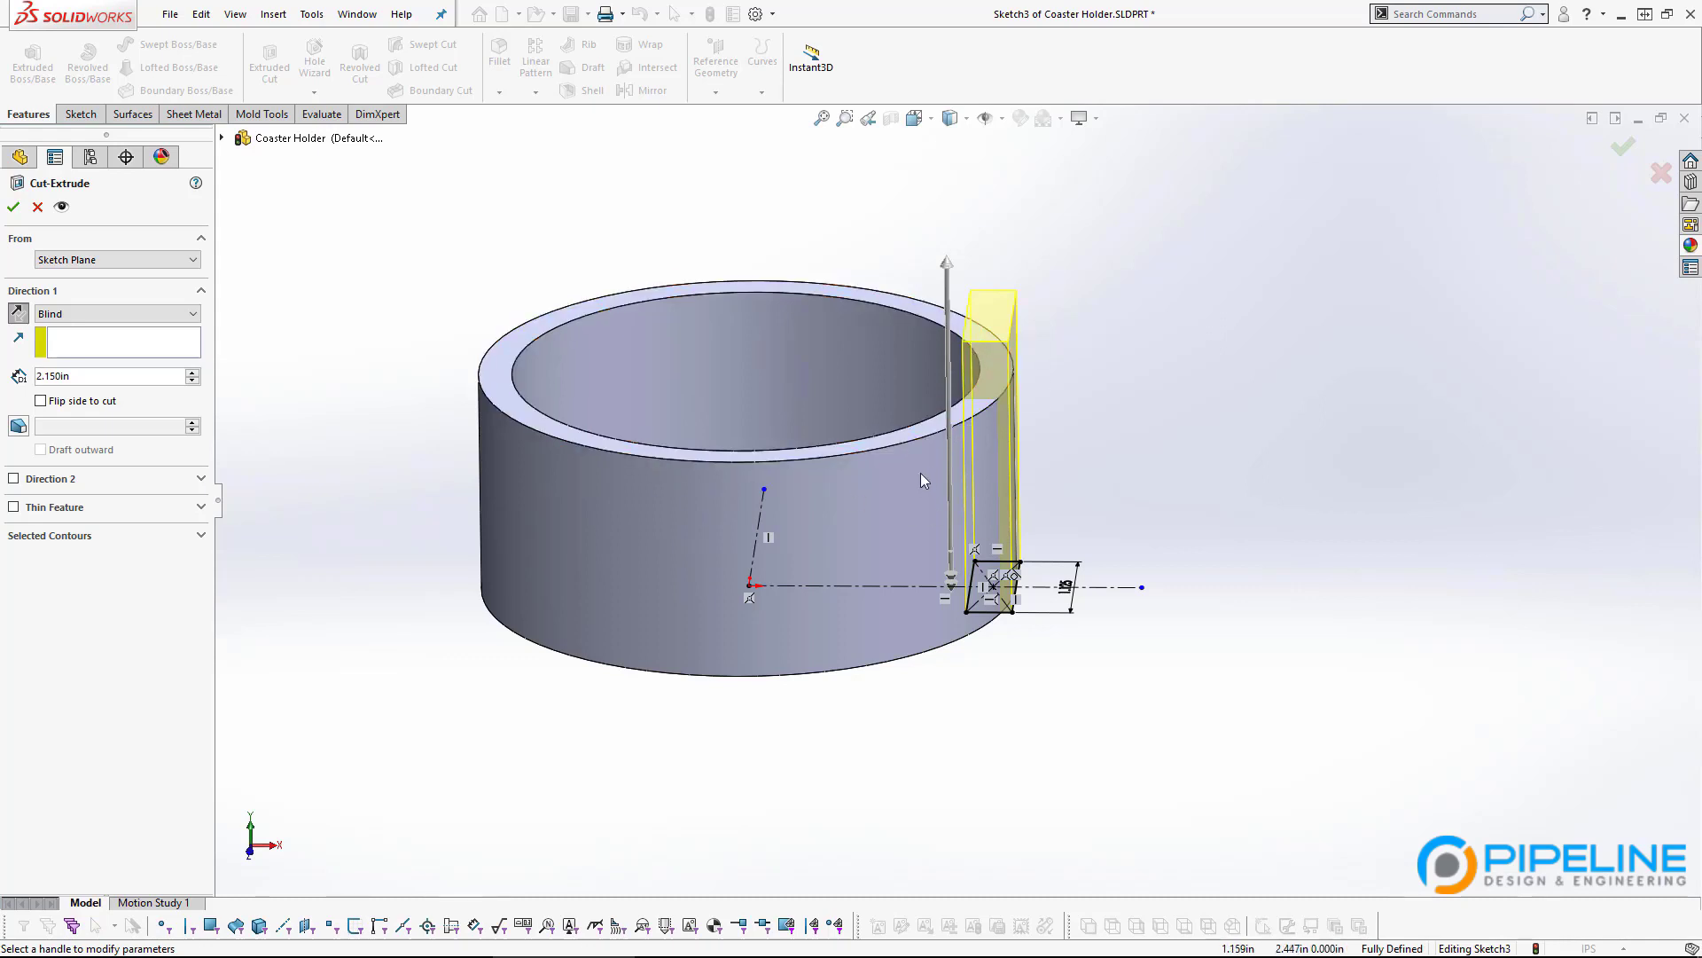
middle_drag(923, 480, 963, 595)
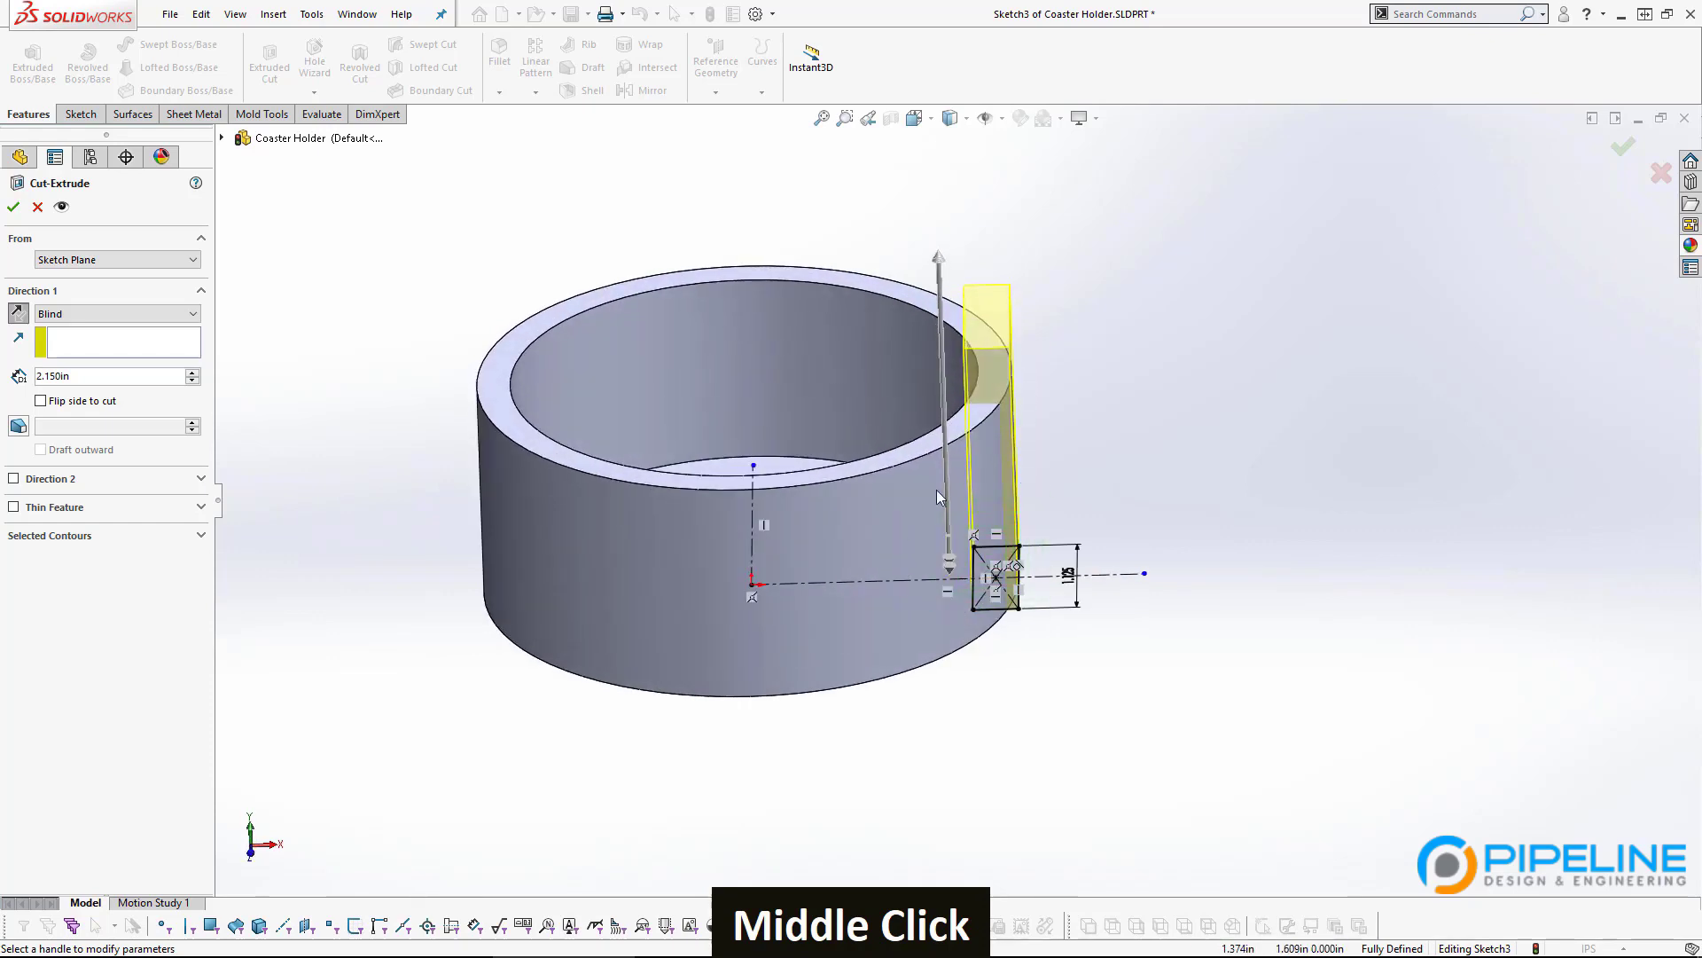
middle_drag(936, 489, 928, 366)
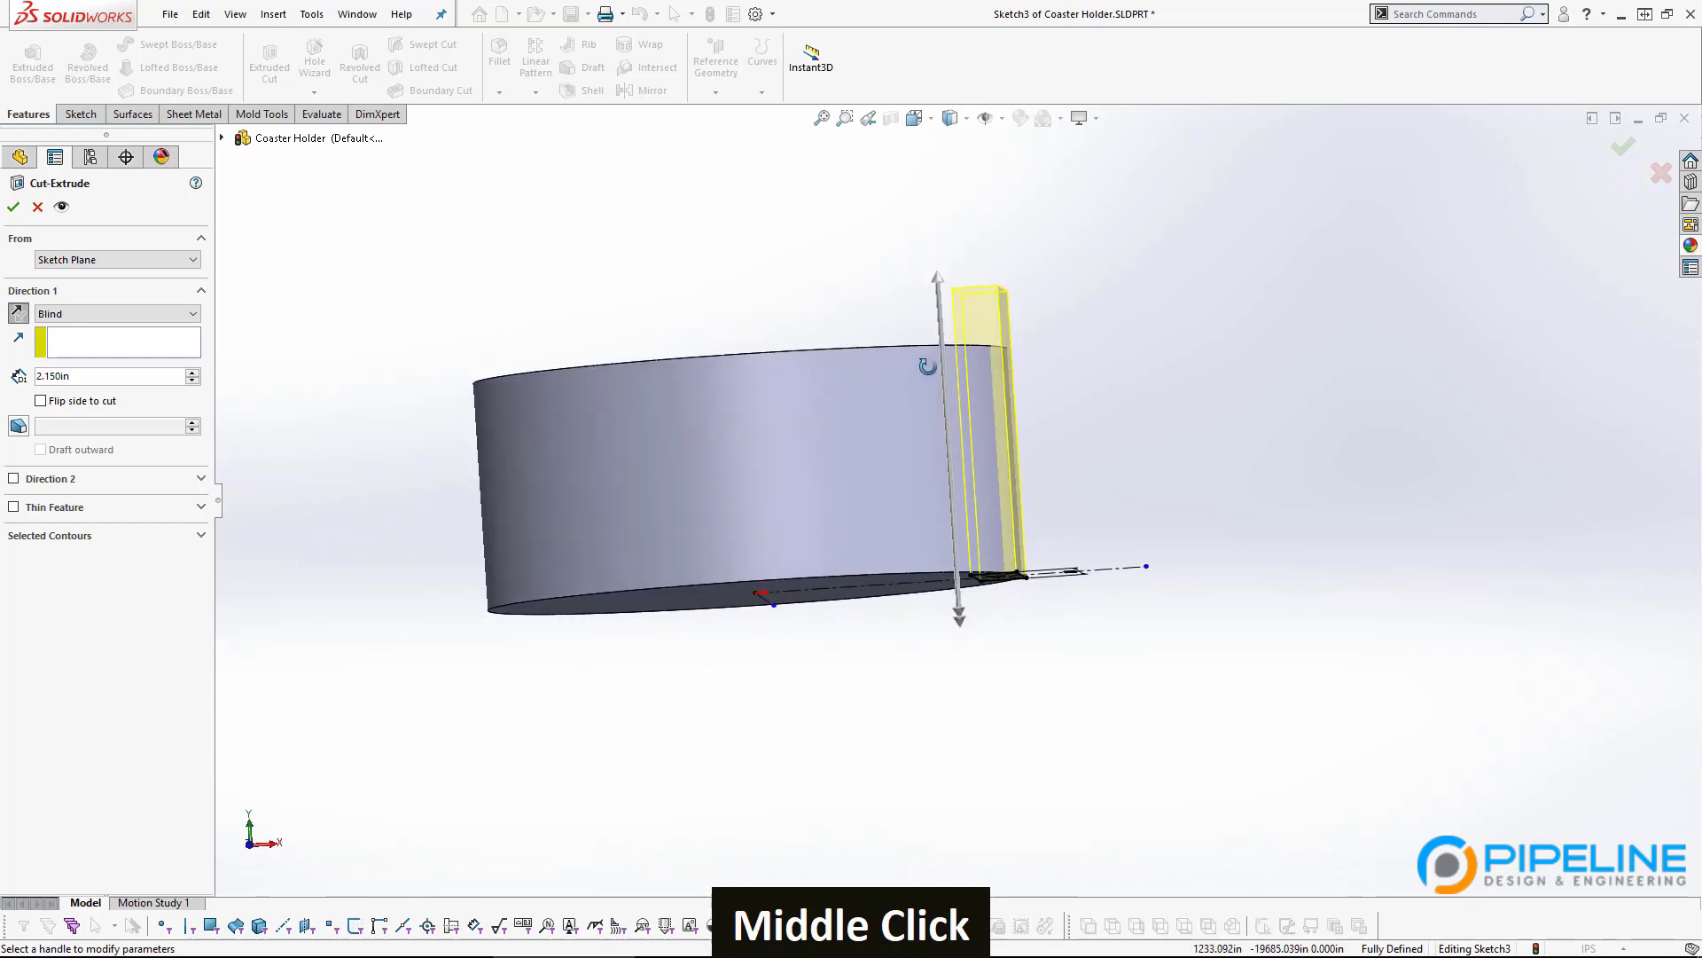
click(97, 314)
click(107, 343)
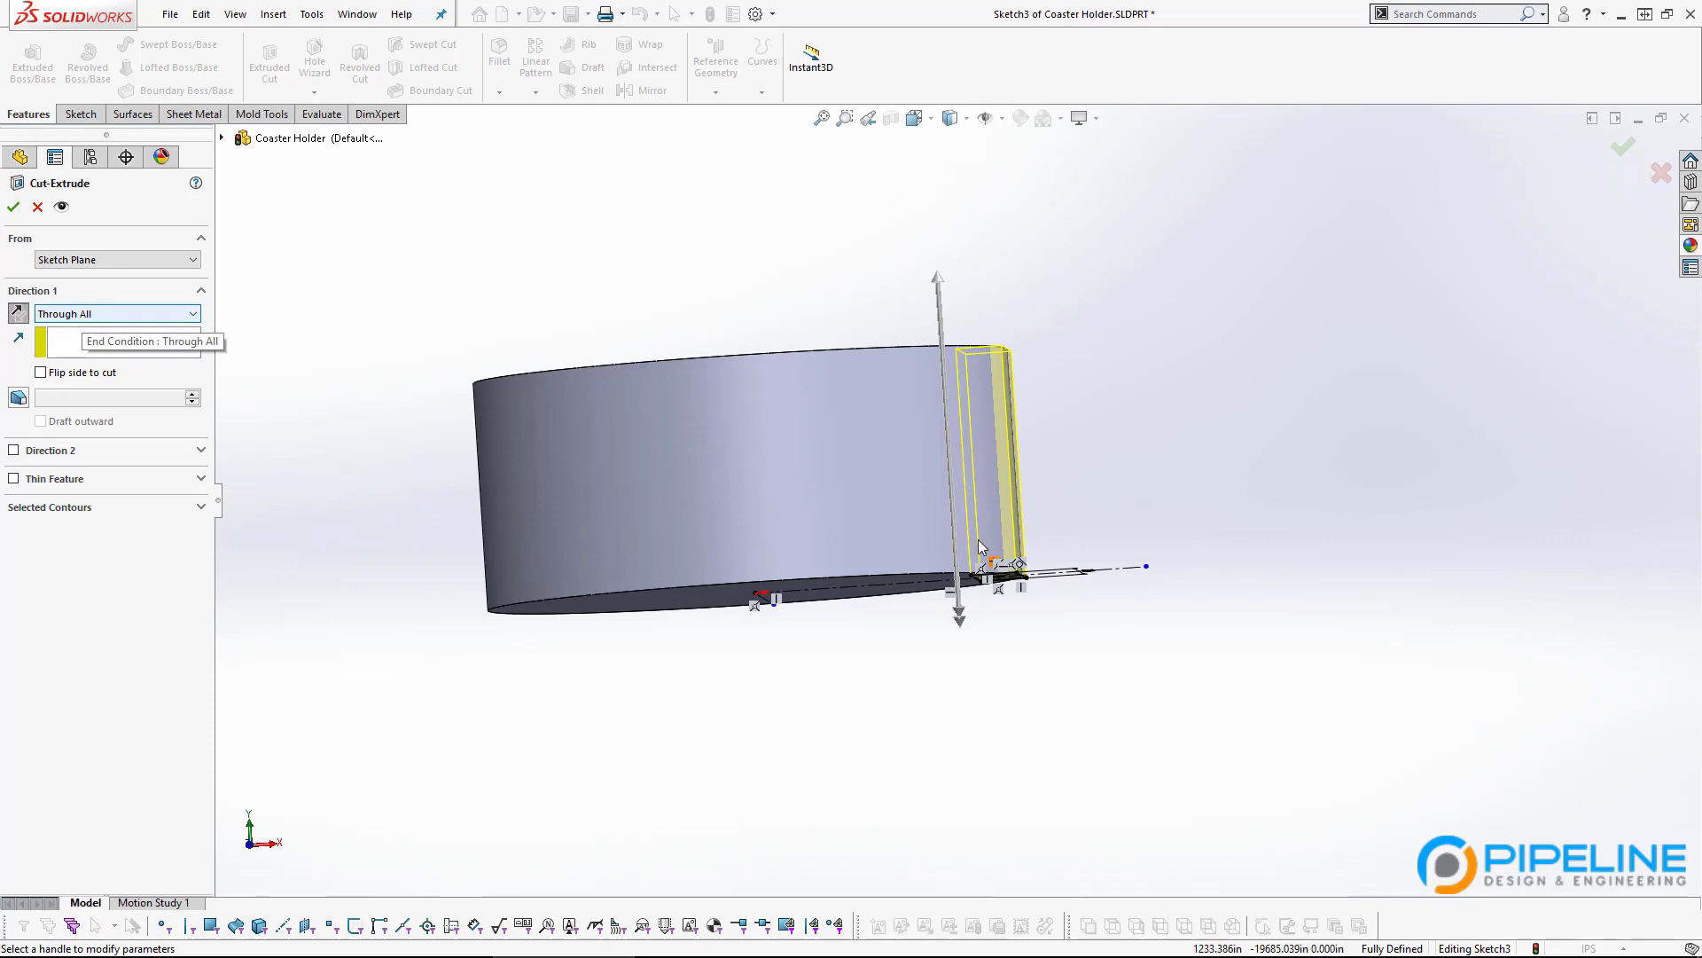
middle_drag(944, 461, 949, 282)
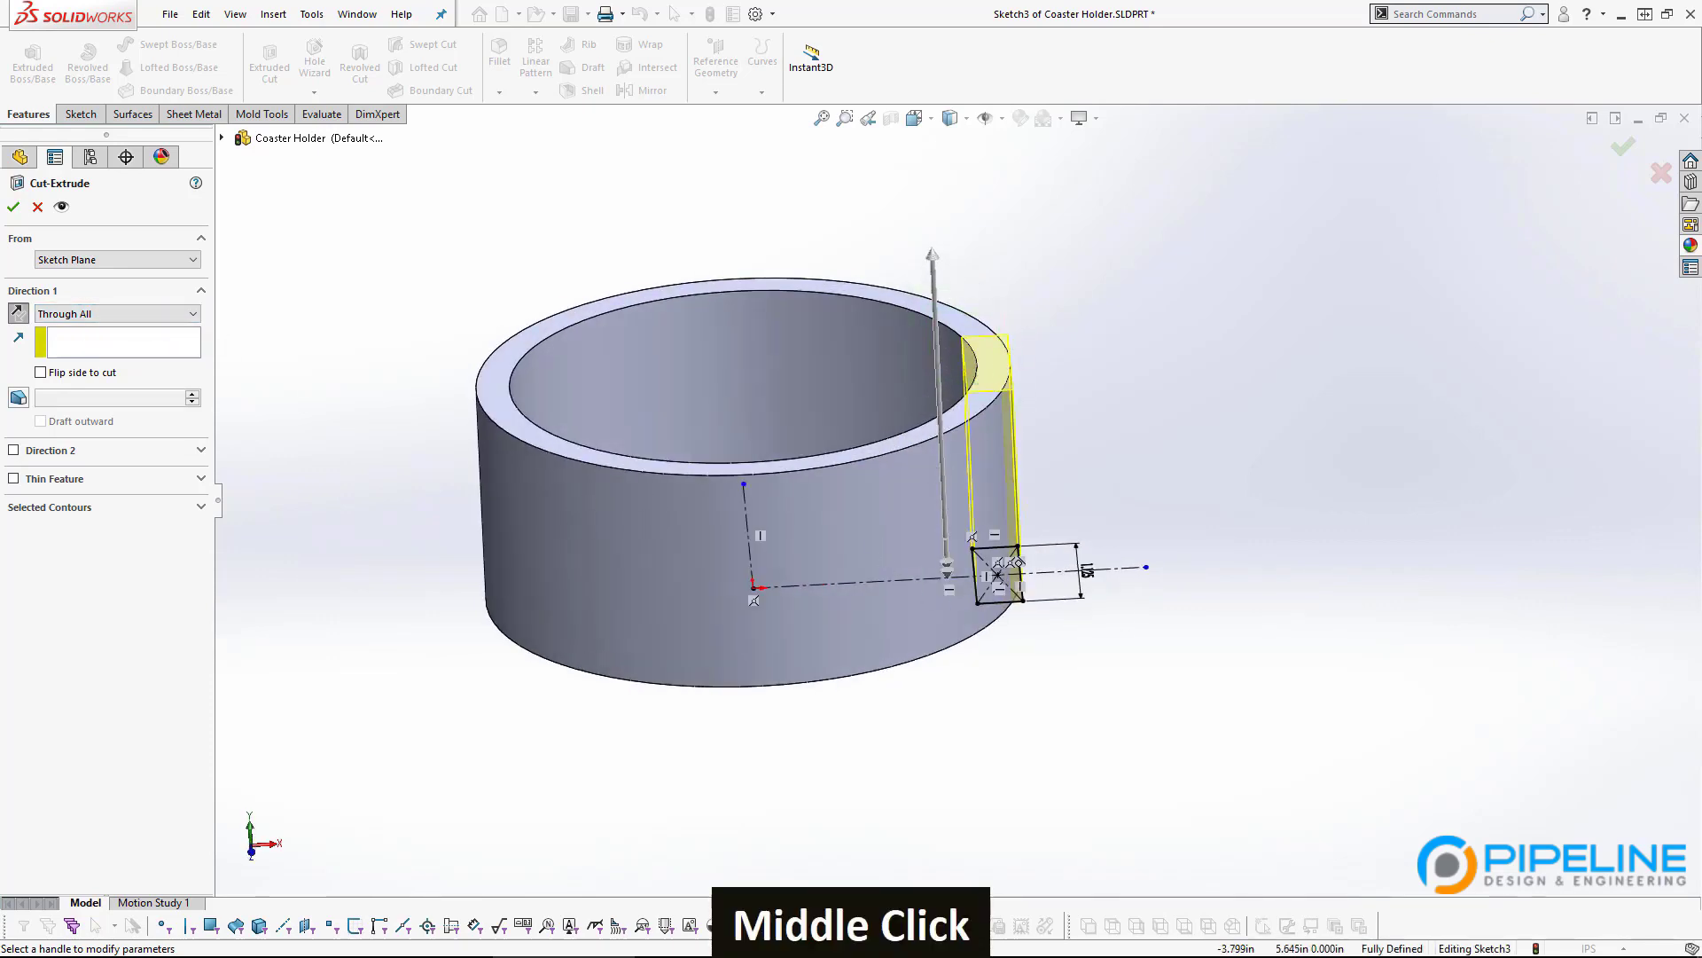
click(14, 209)
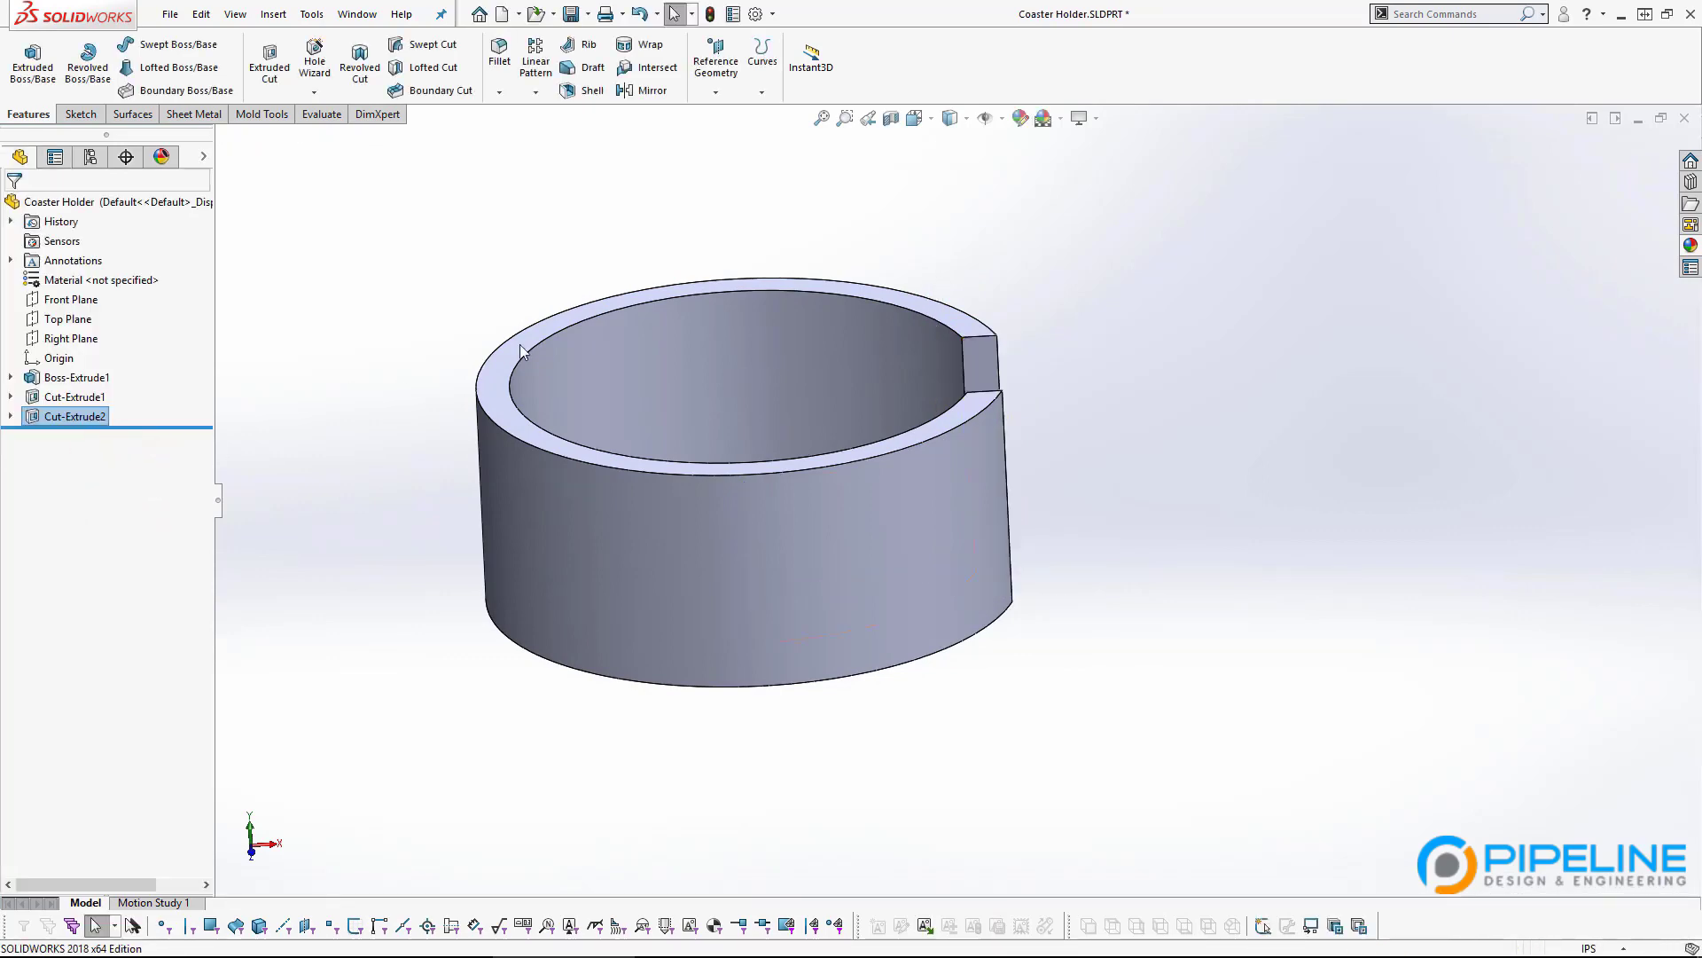
Switch to the coaster holder assembly, rebuild it with the changed holder, and inspect the slot beside the stacked coasters.
middle_drag(519, 344, 701, 525)
key(ctrl+Tab)
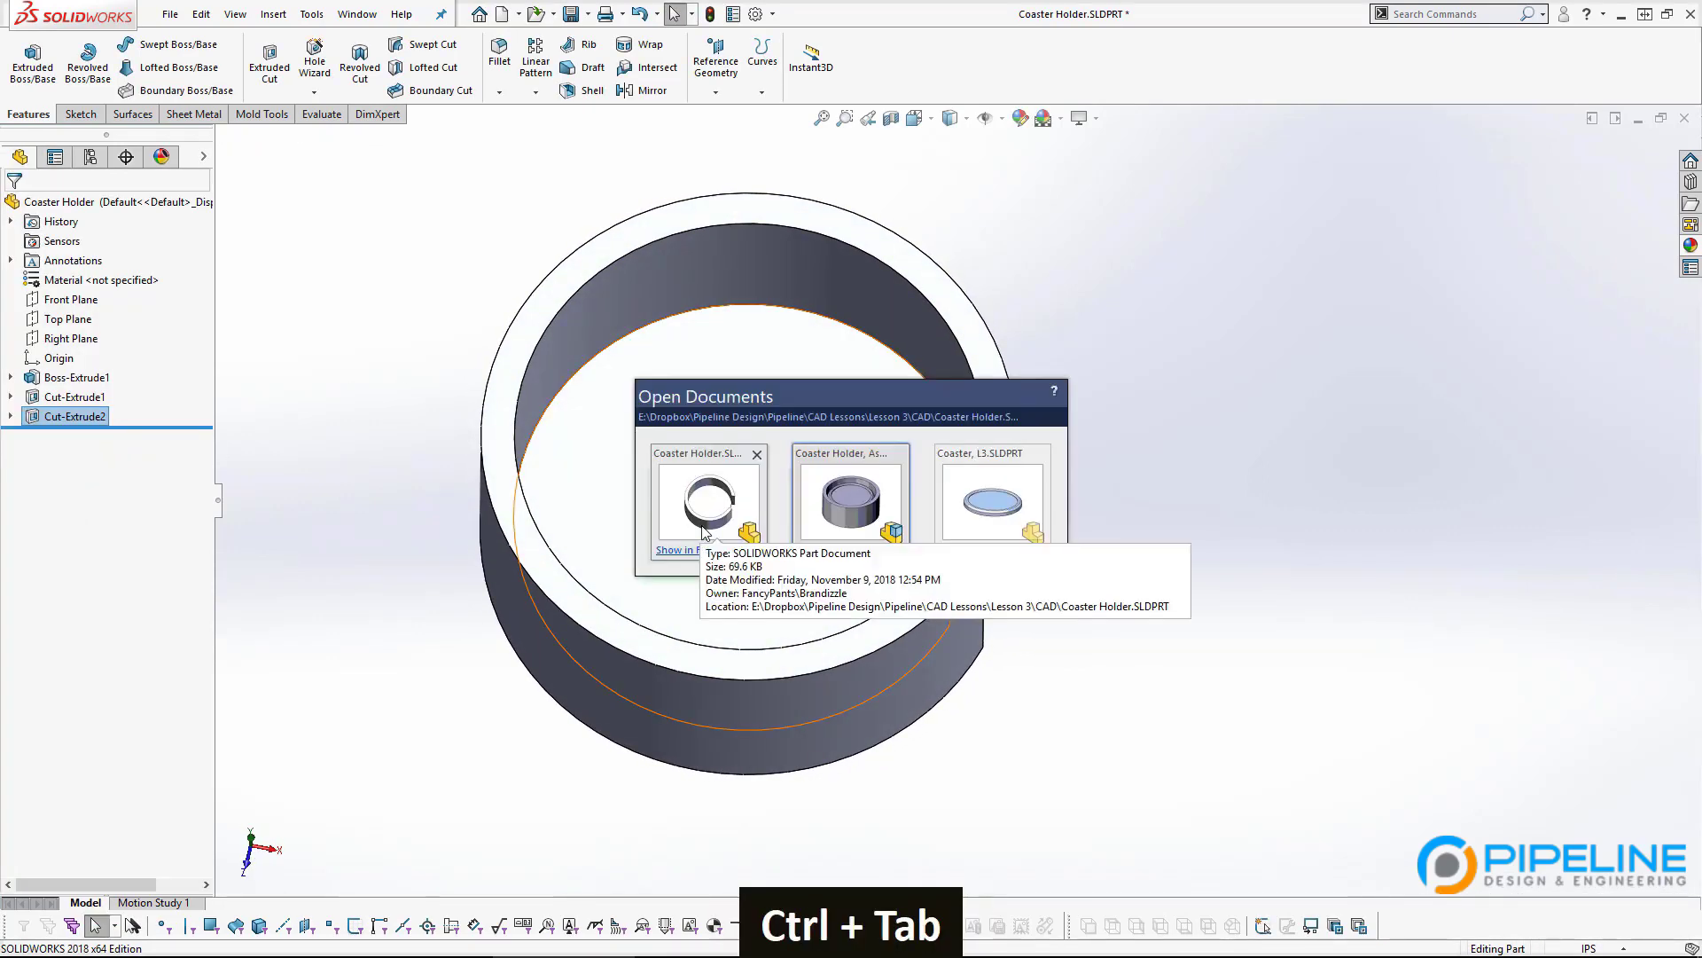
scroll(701, 525, up, 1)
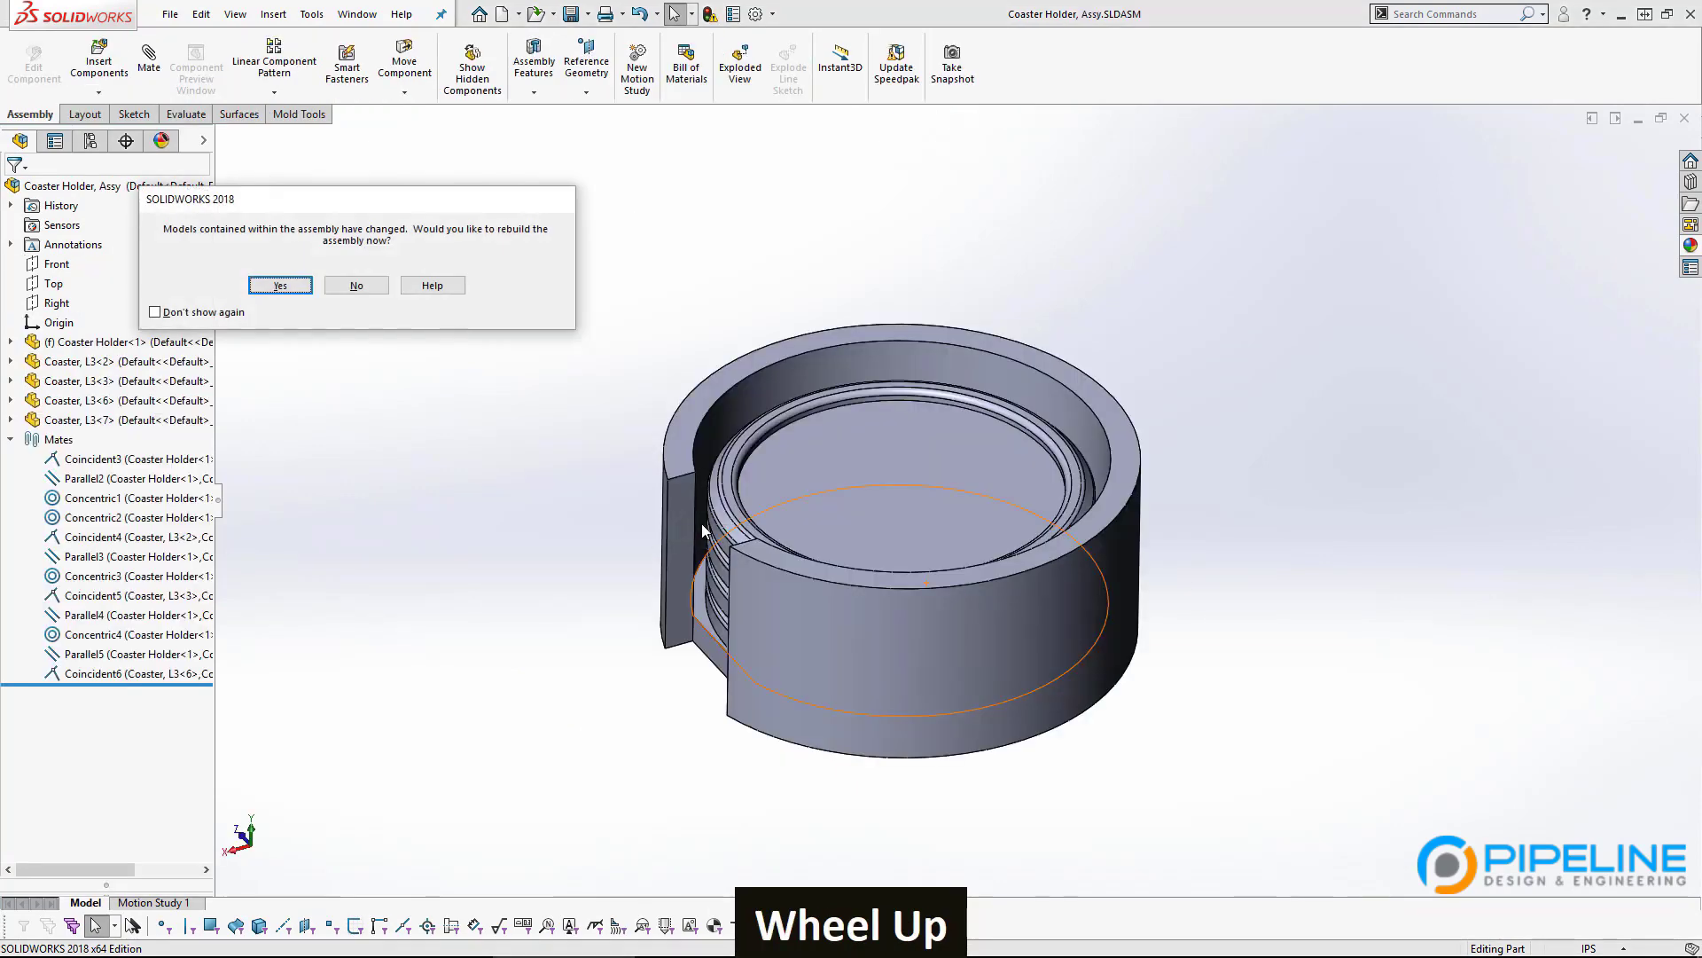
key(space)
scroll(888, 573, down, 5)
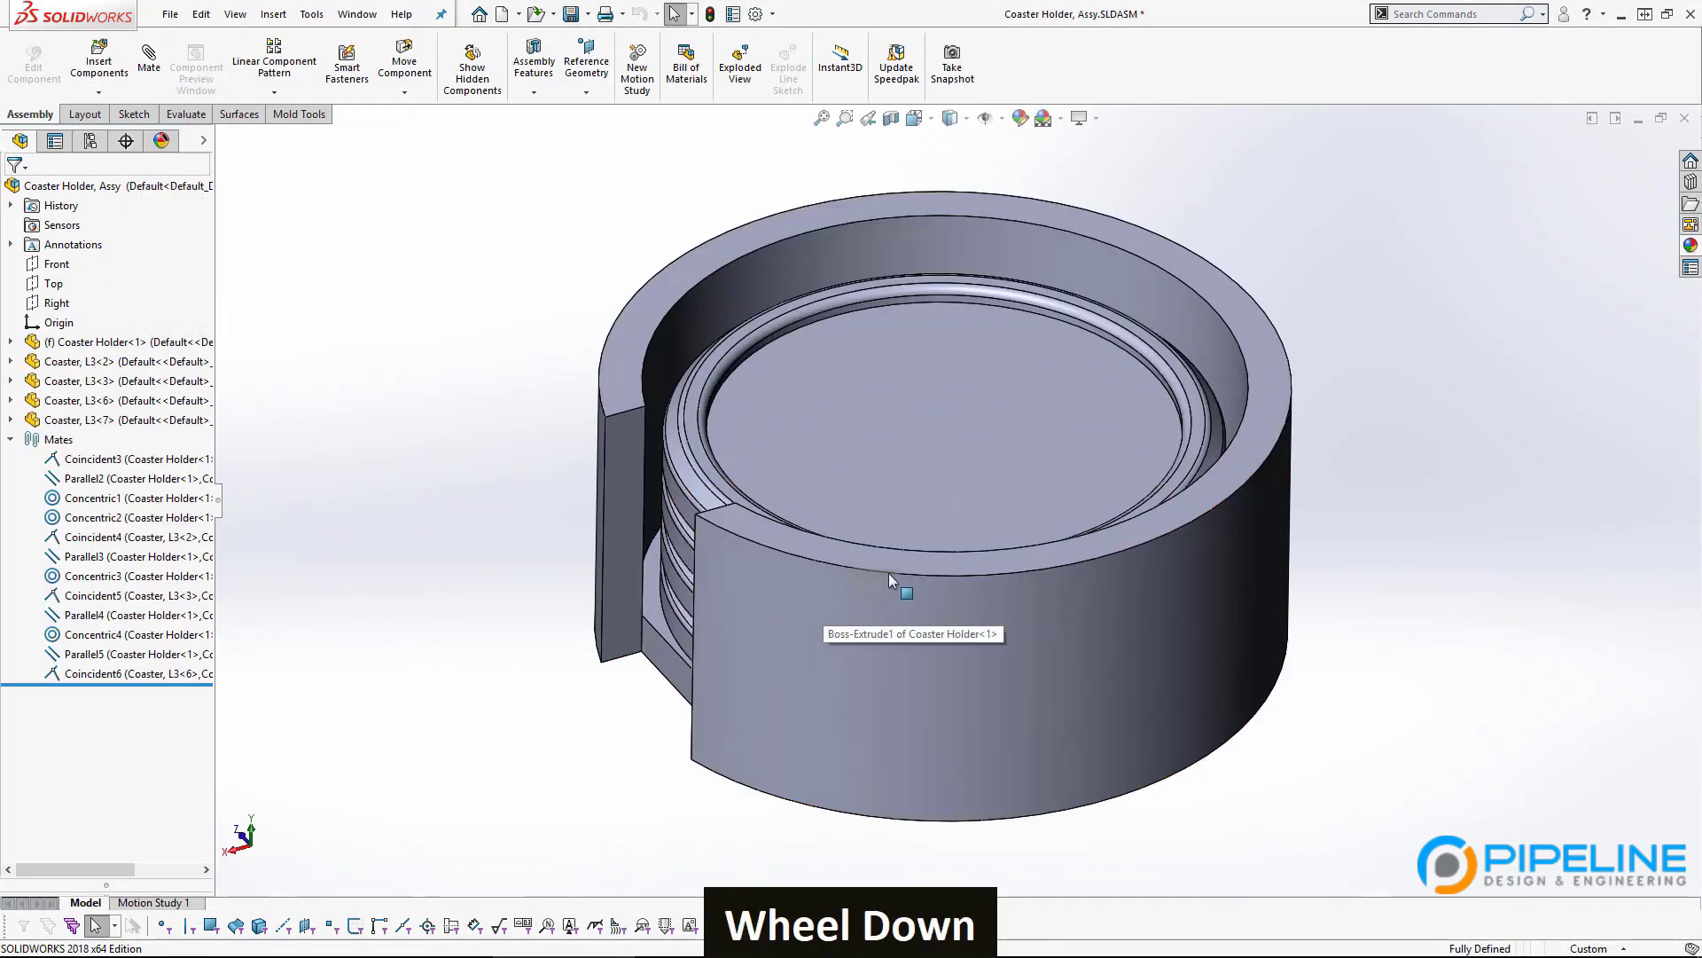
ctrl+middle_drag(984, 551, 909, 548)
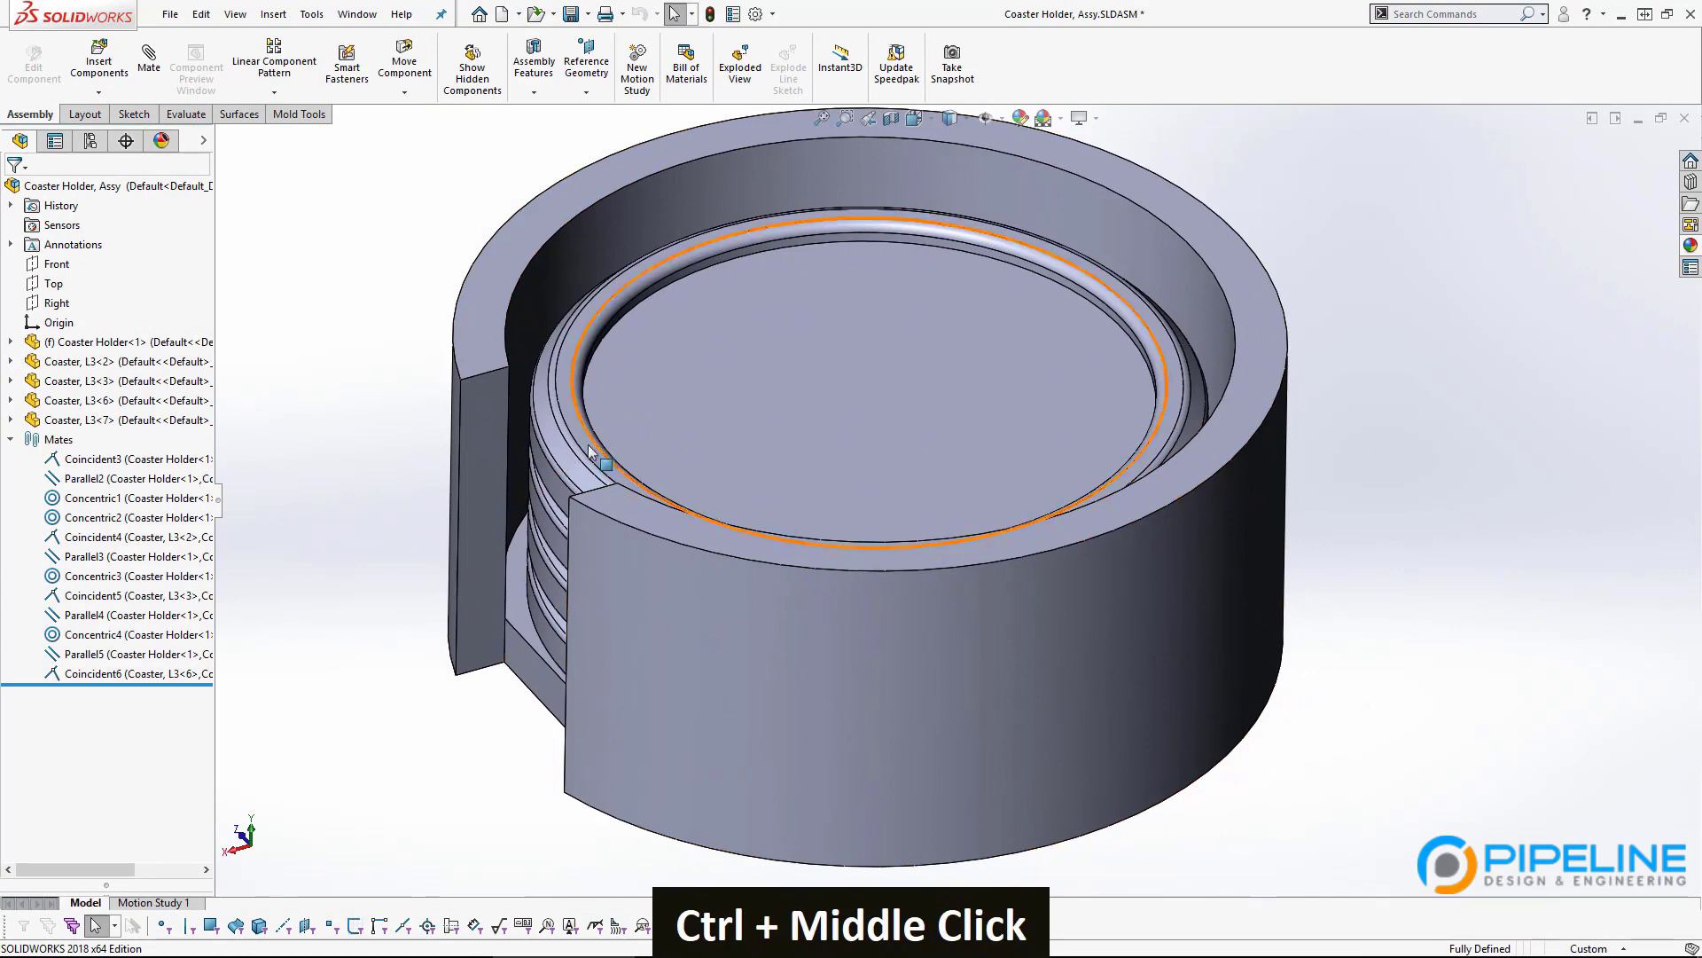
middle_drag(498, 376, 609, 600)
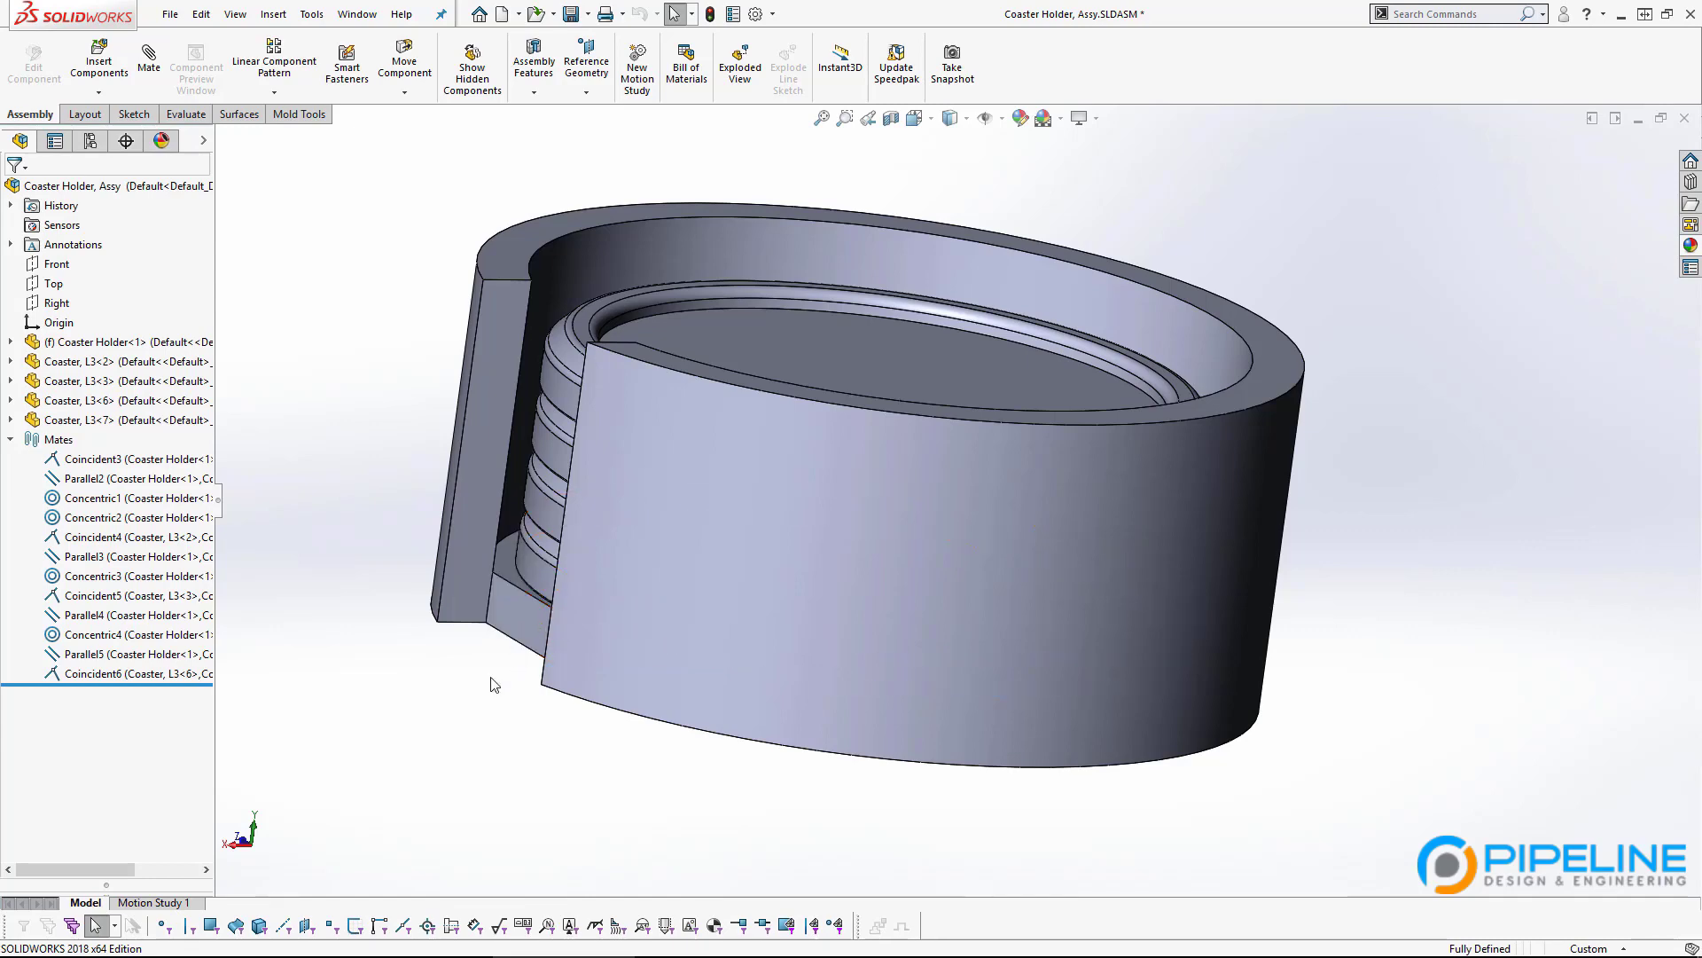
middle_drag(494, 684, 577, 723)
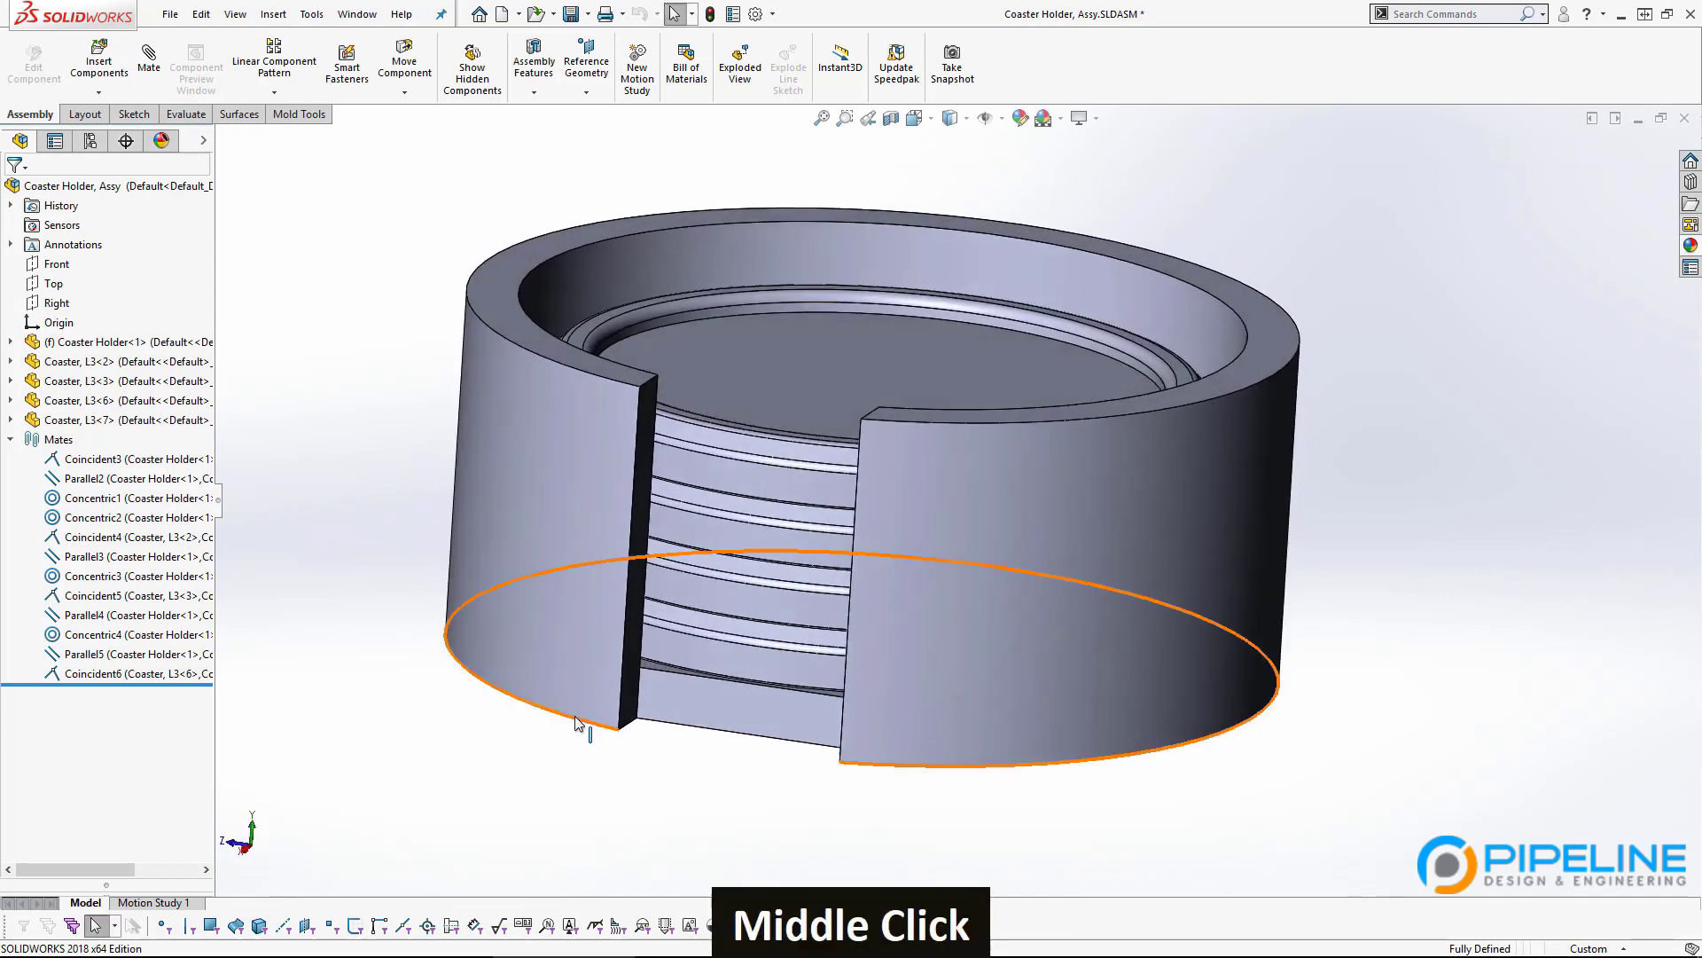
Return to the Coaster Holder part and open the sketch of Cut-Extrude2 for editing, viewed face-on.
key(ctrl+Tab)
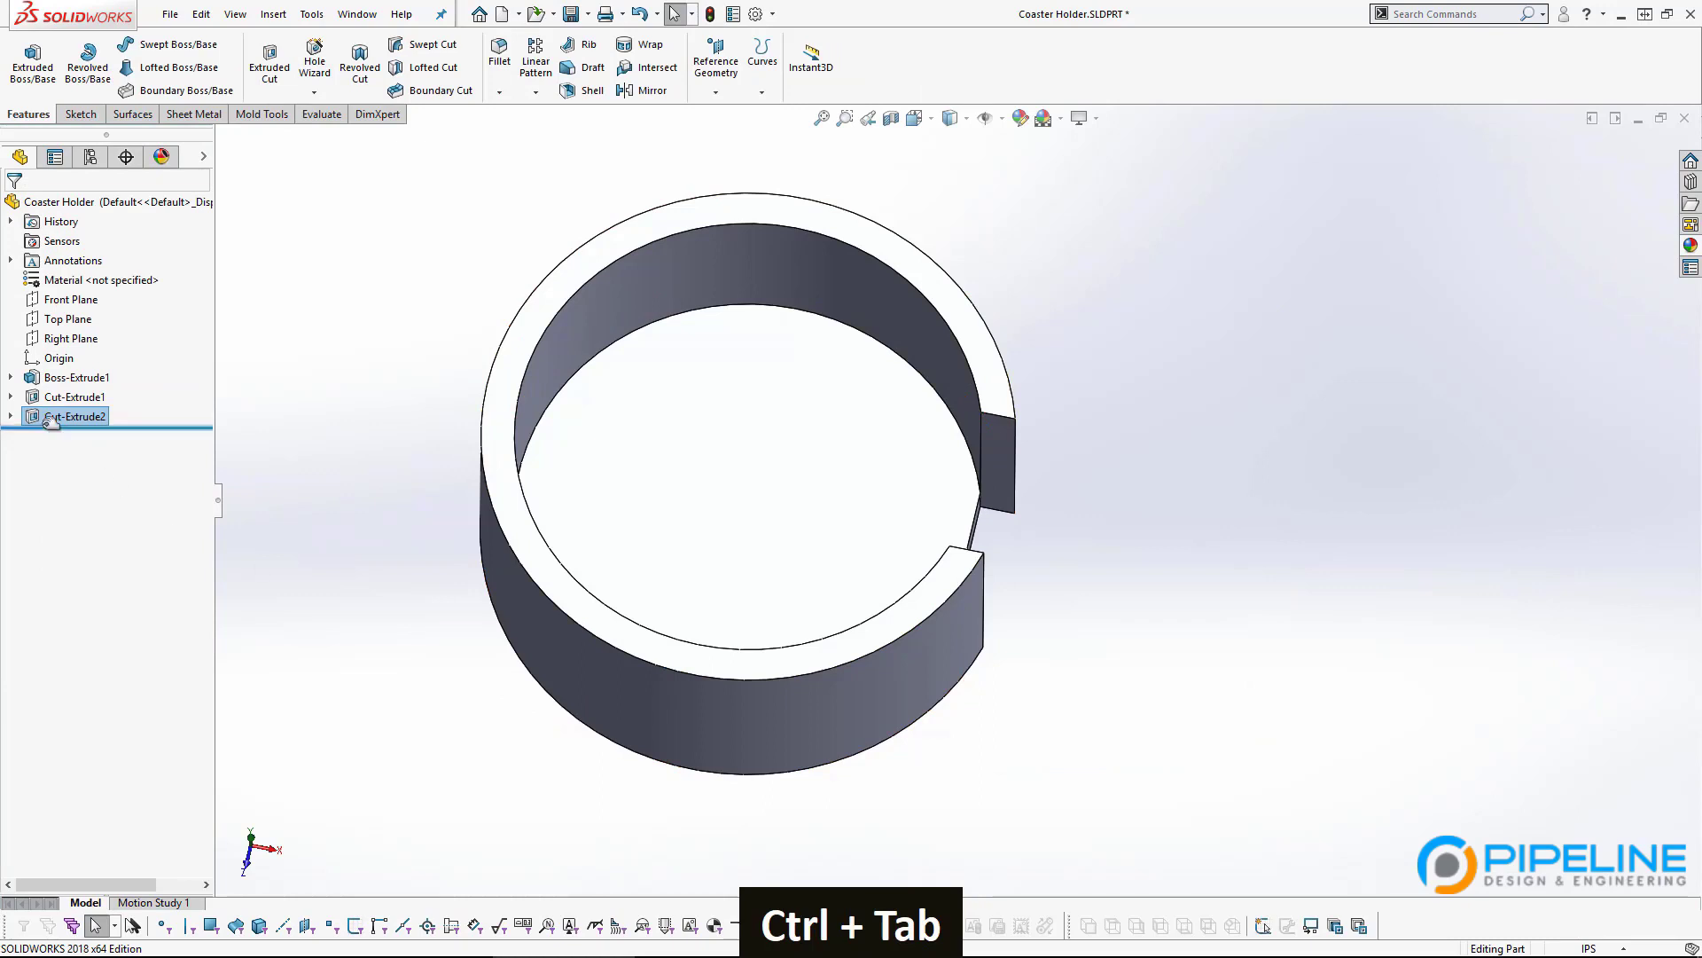
click(50, 422)
click(76, 416)
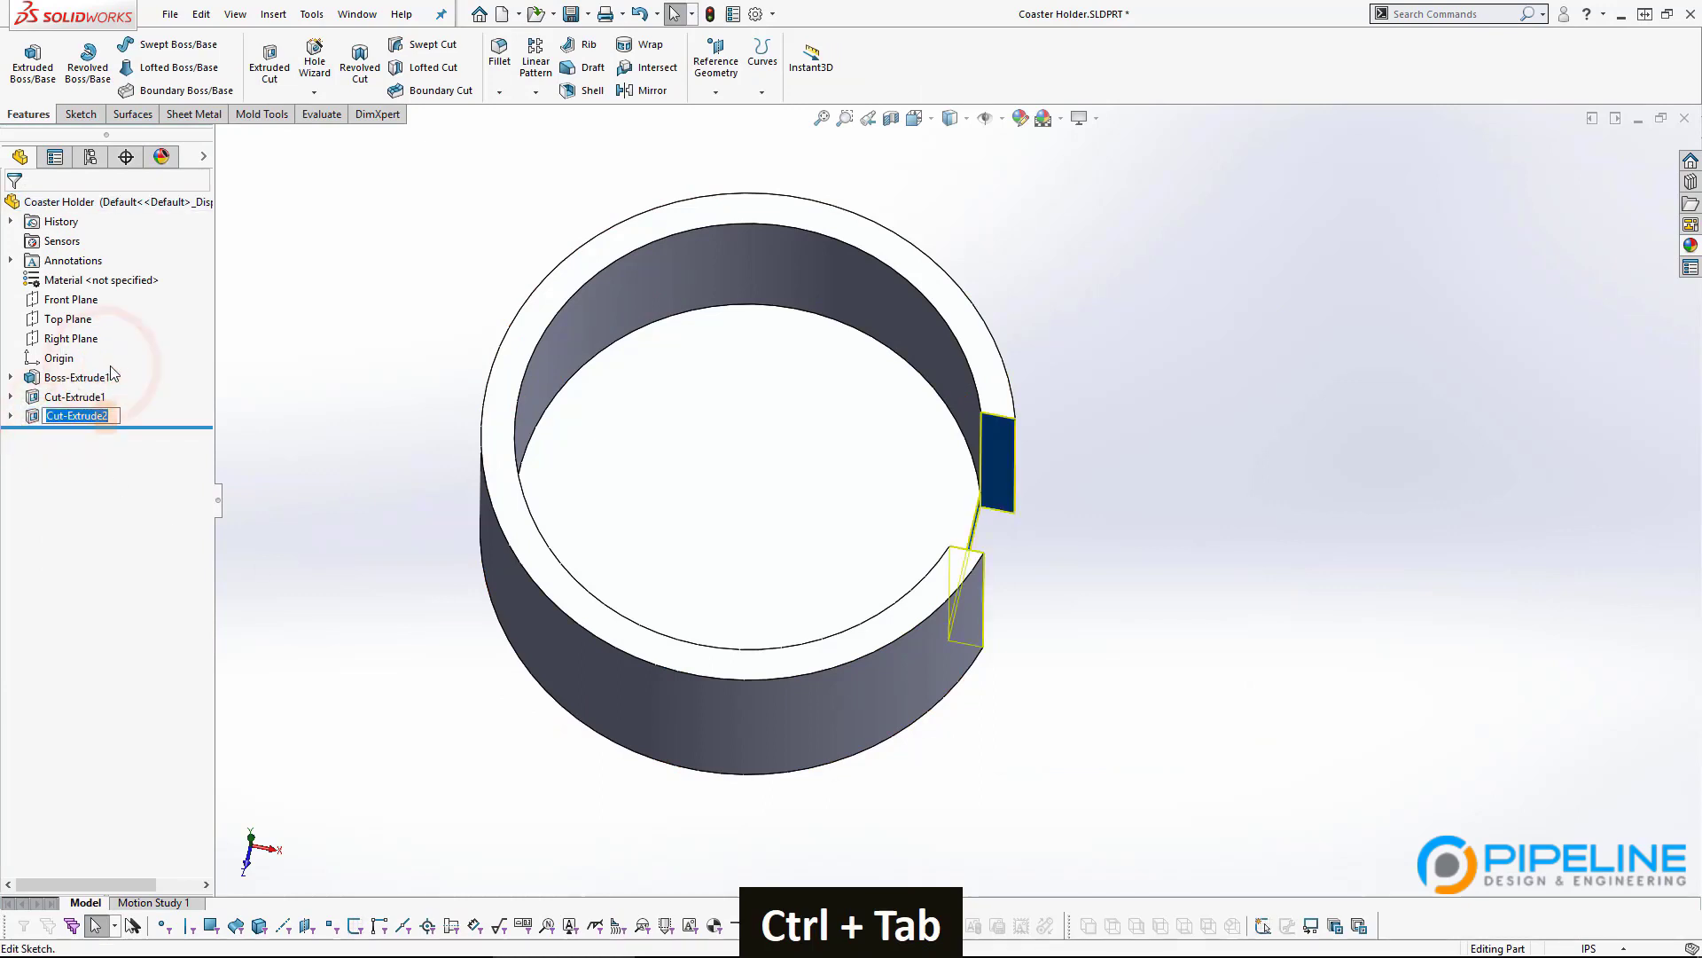
click(258, 465)
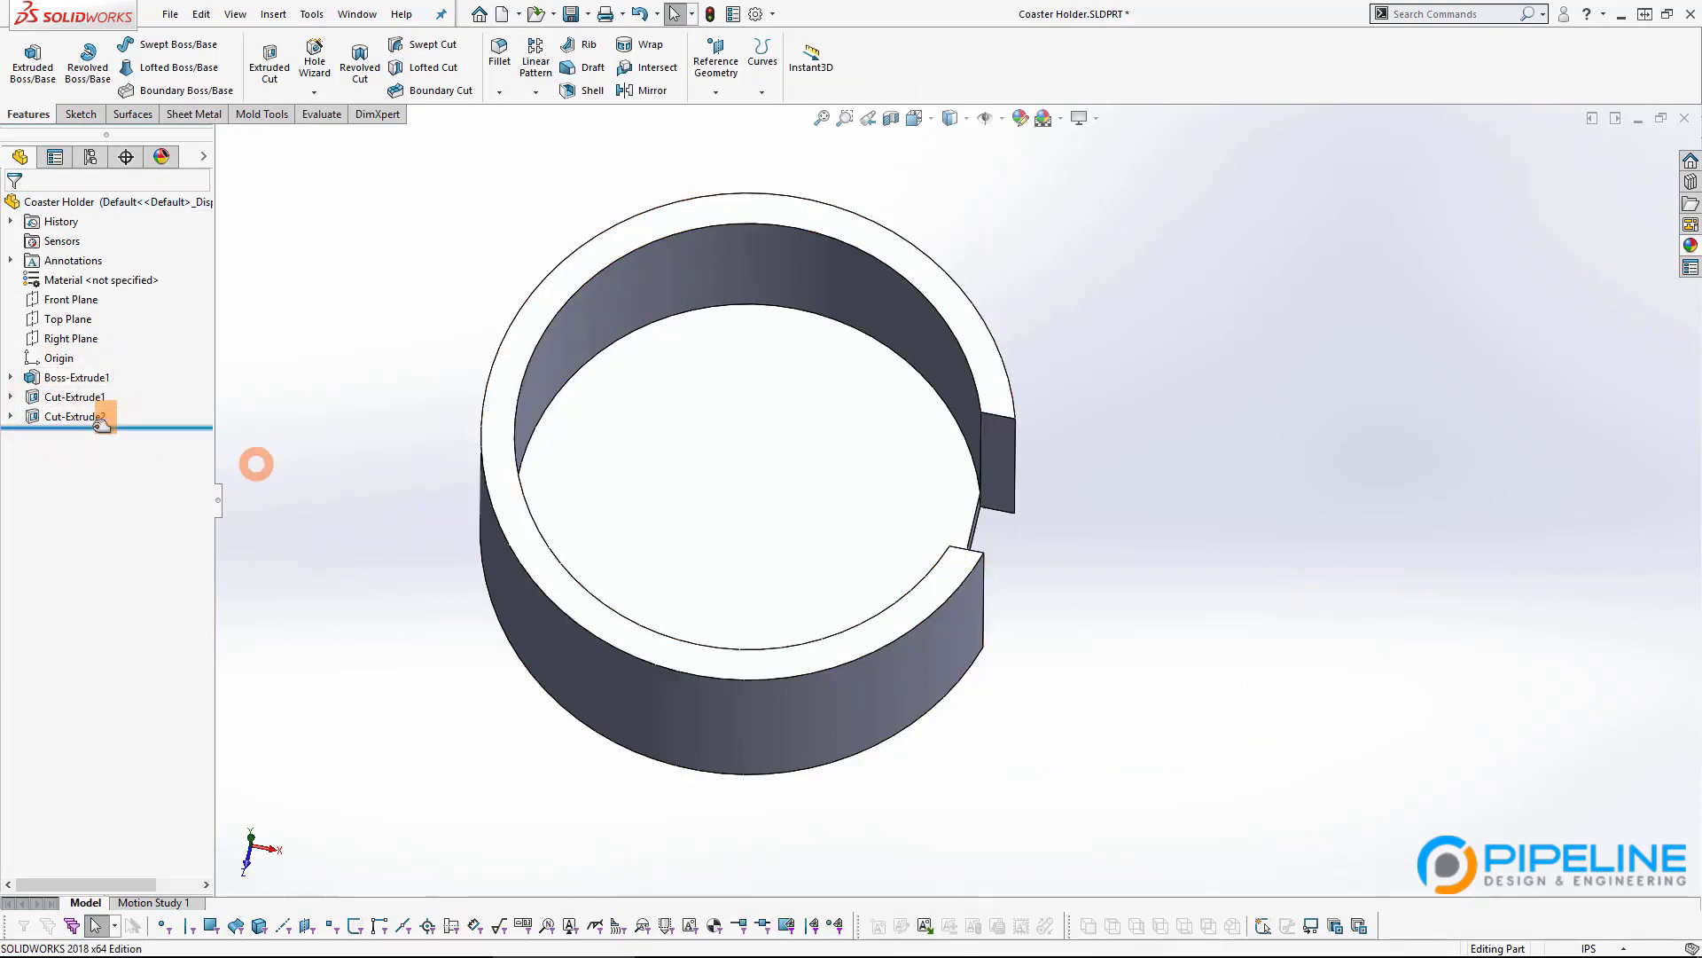
click(53, 417)
click(76, 365)
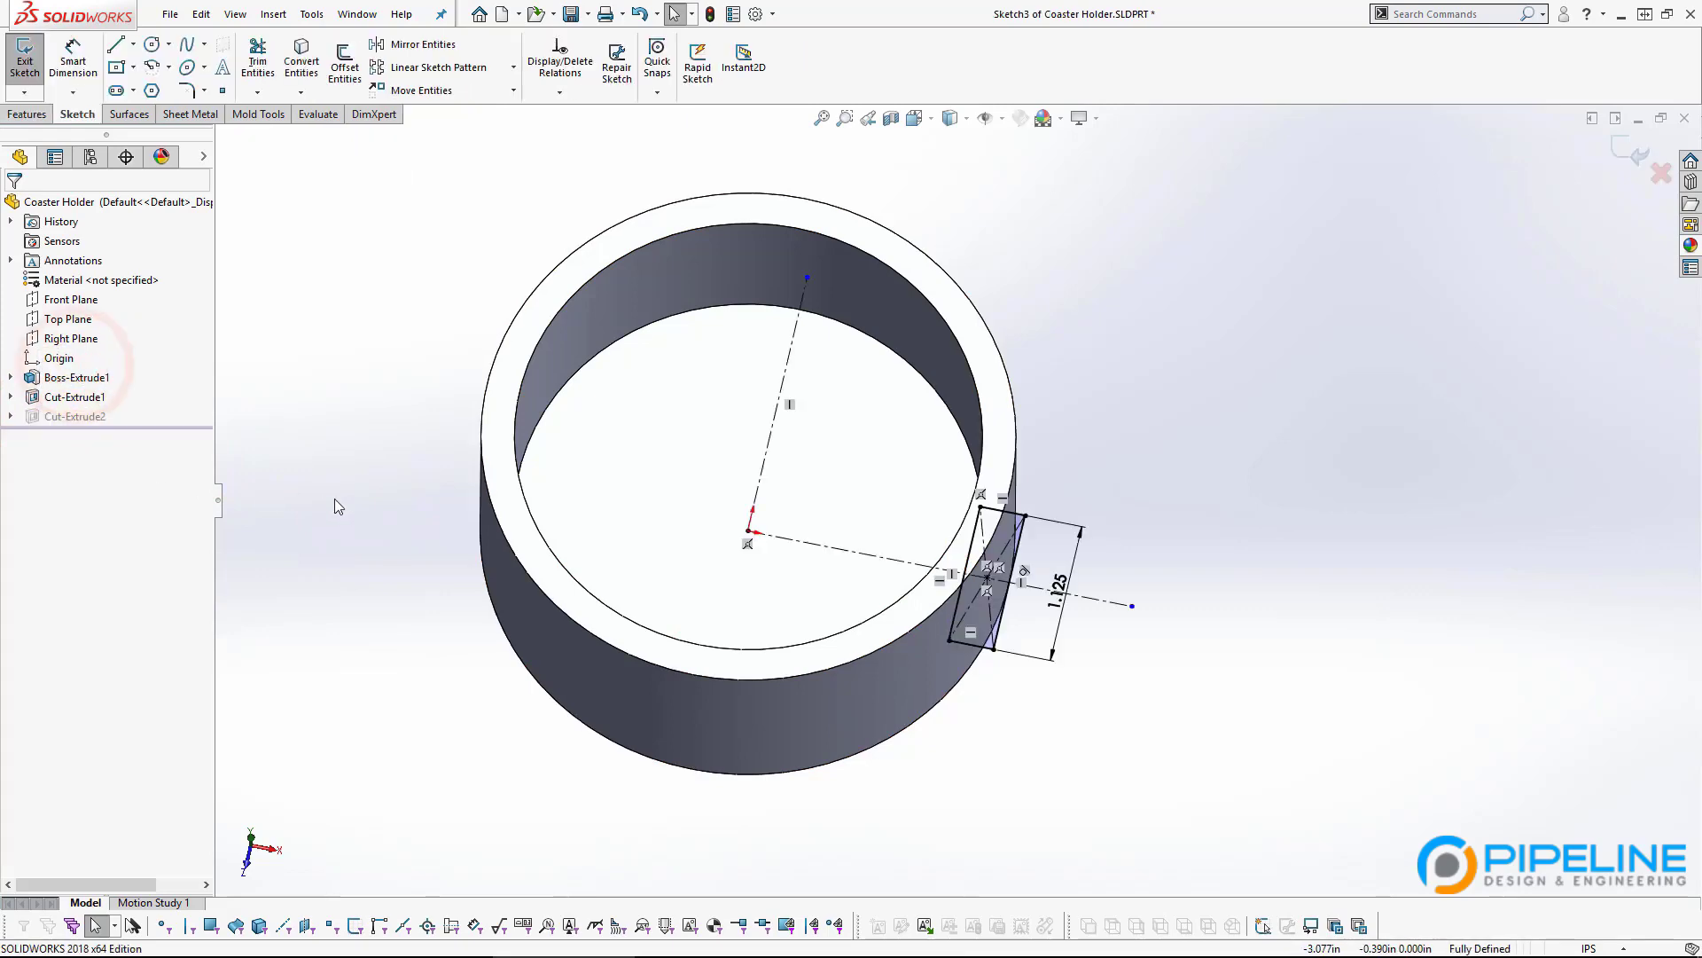
key(ctrl+8)
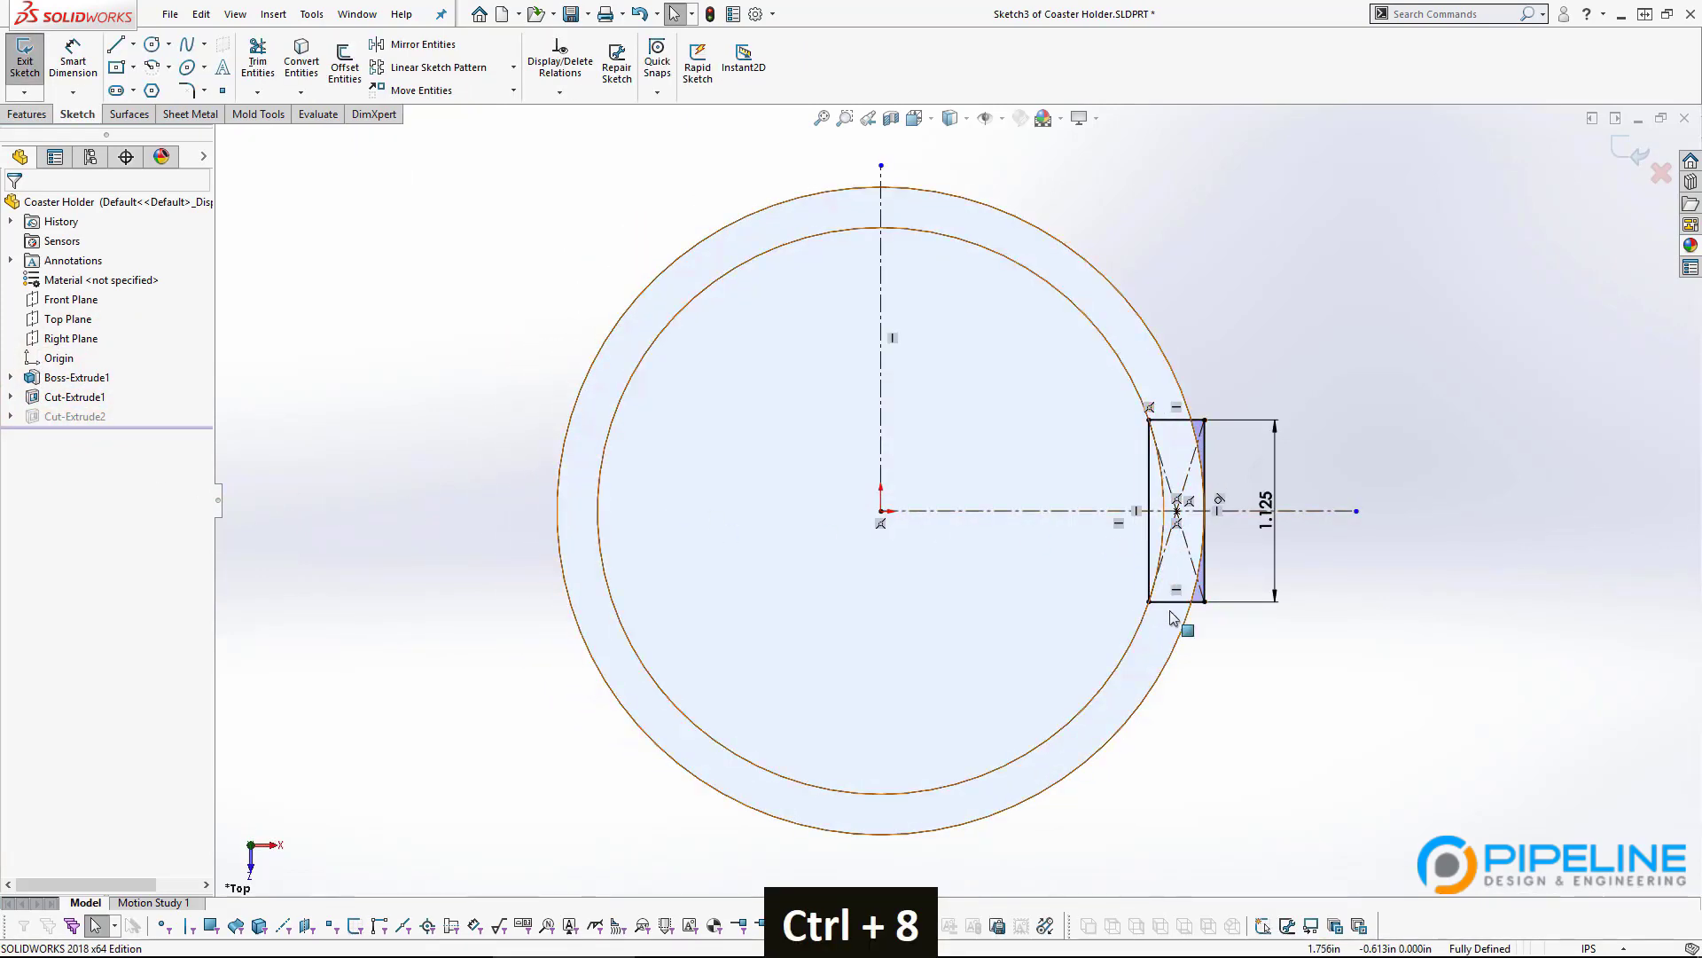
scroll(1286, 554, down, 2)
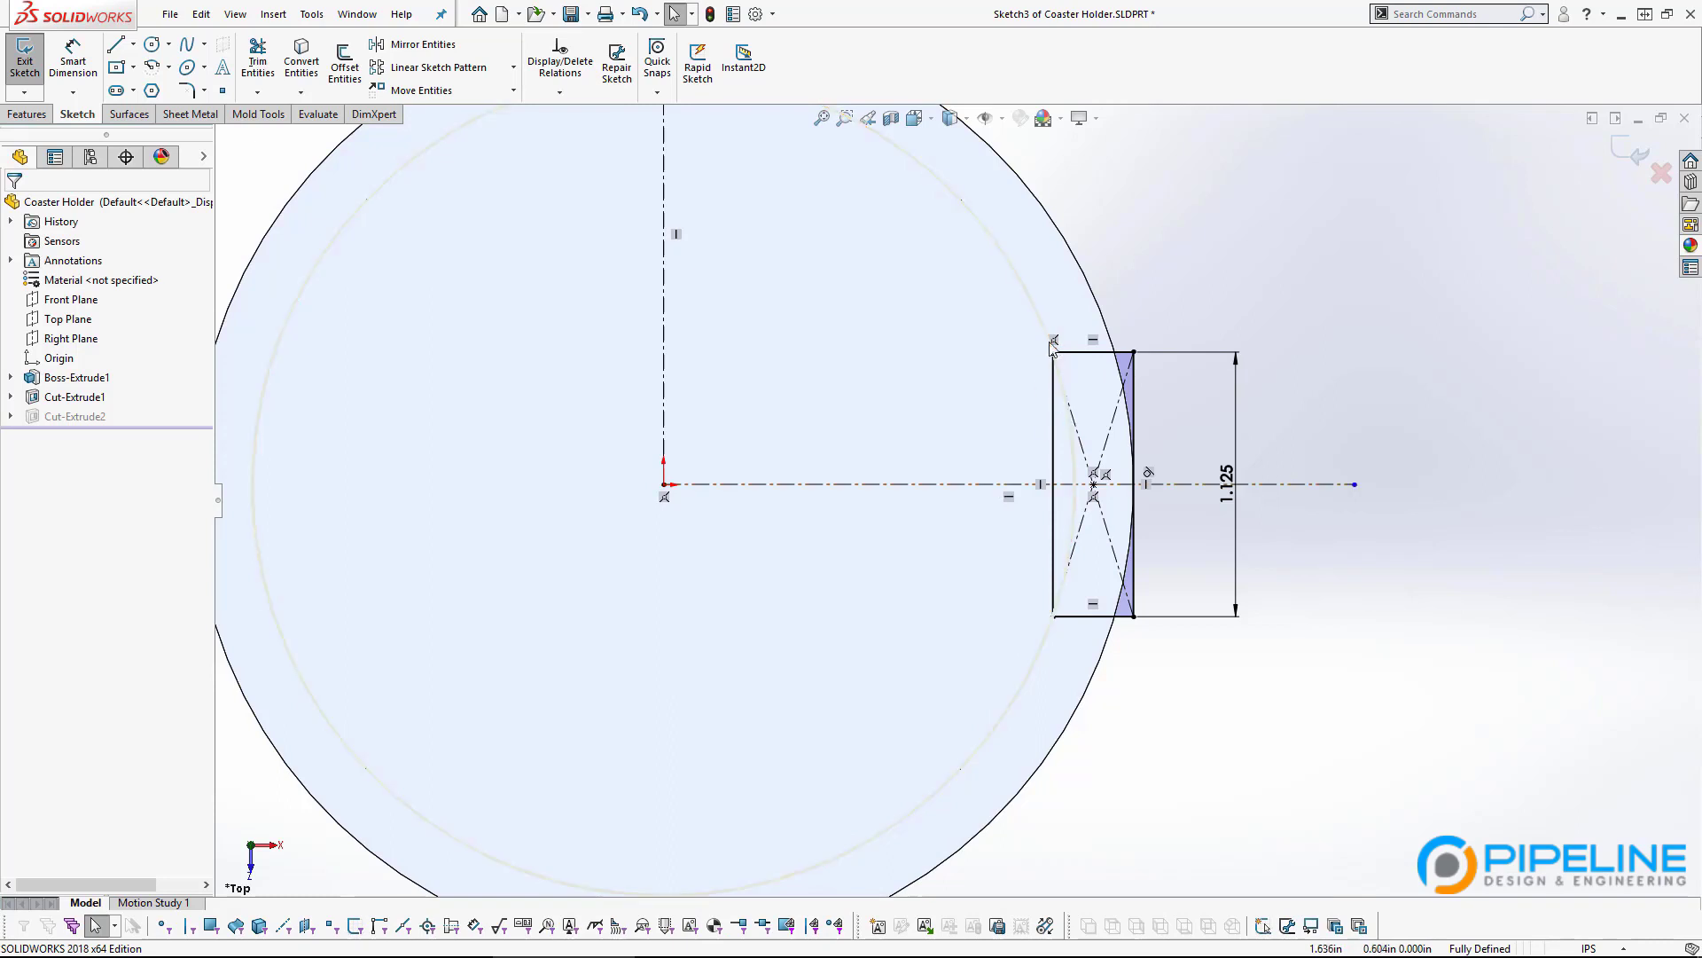
Delete the relation tying the rectangle's upper corner to the inner circular edge and move its inner side inward, about 0.57 in wide overall.
click(1053, 341)
key(Delete)
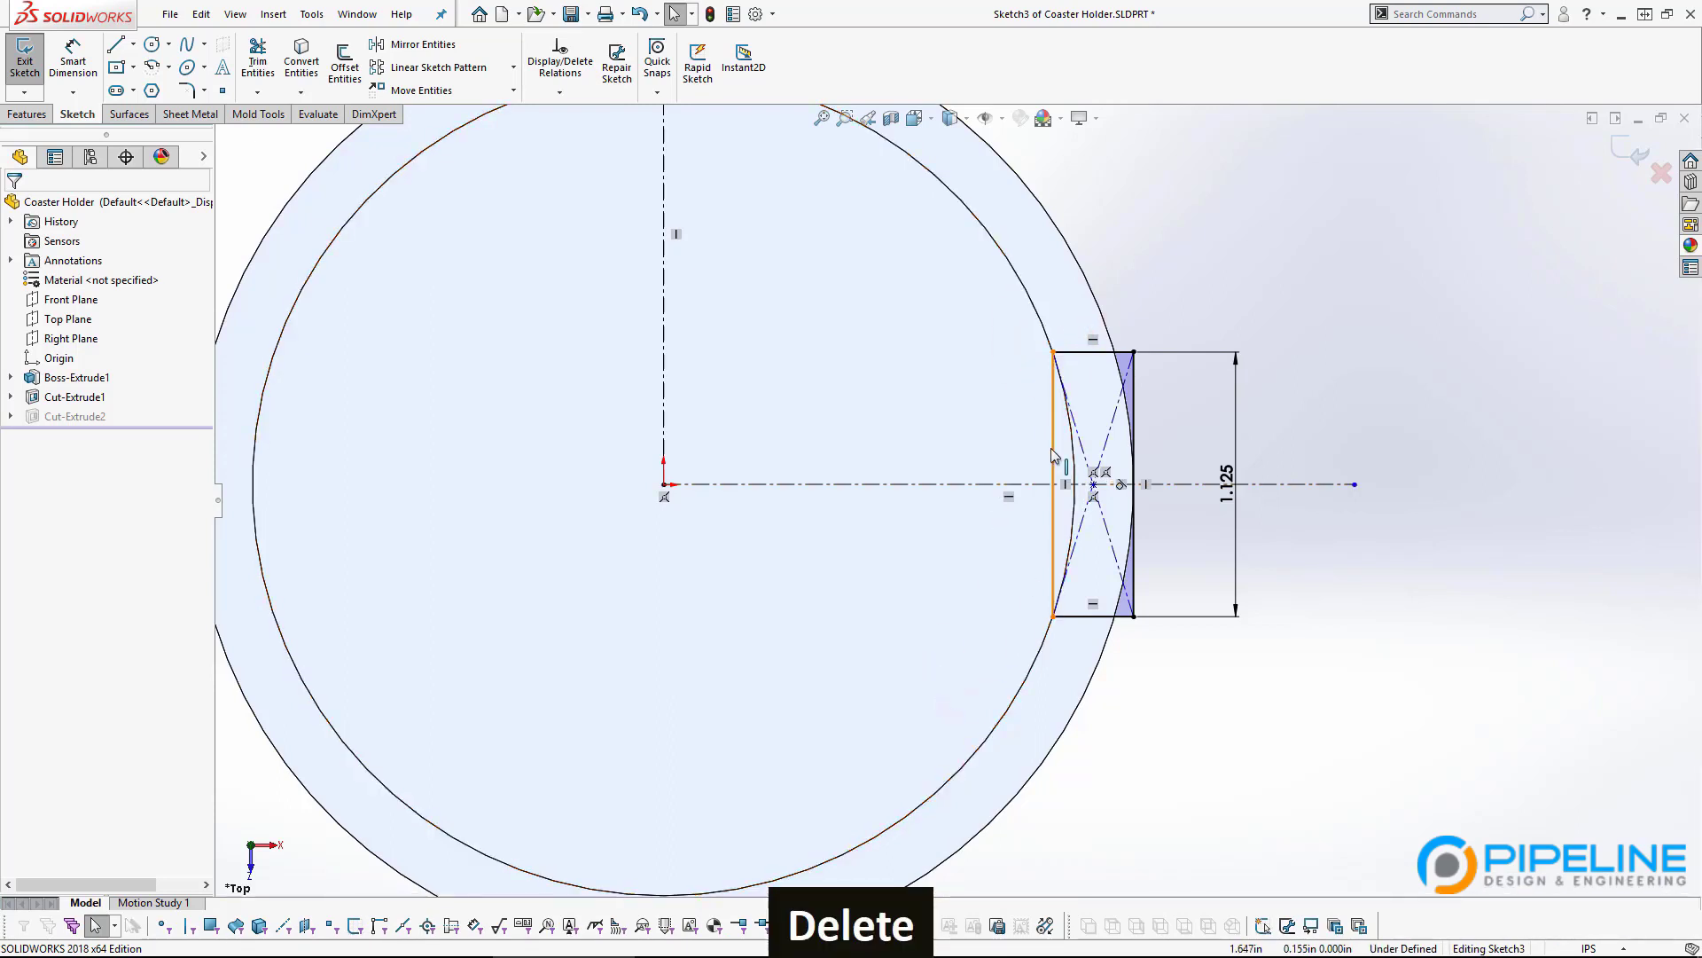
drag(1050, 449, 998, 450)
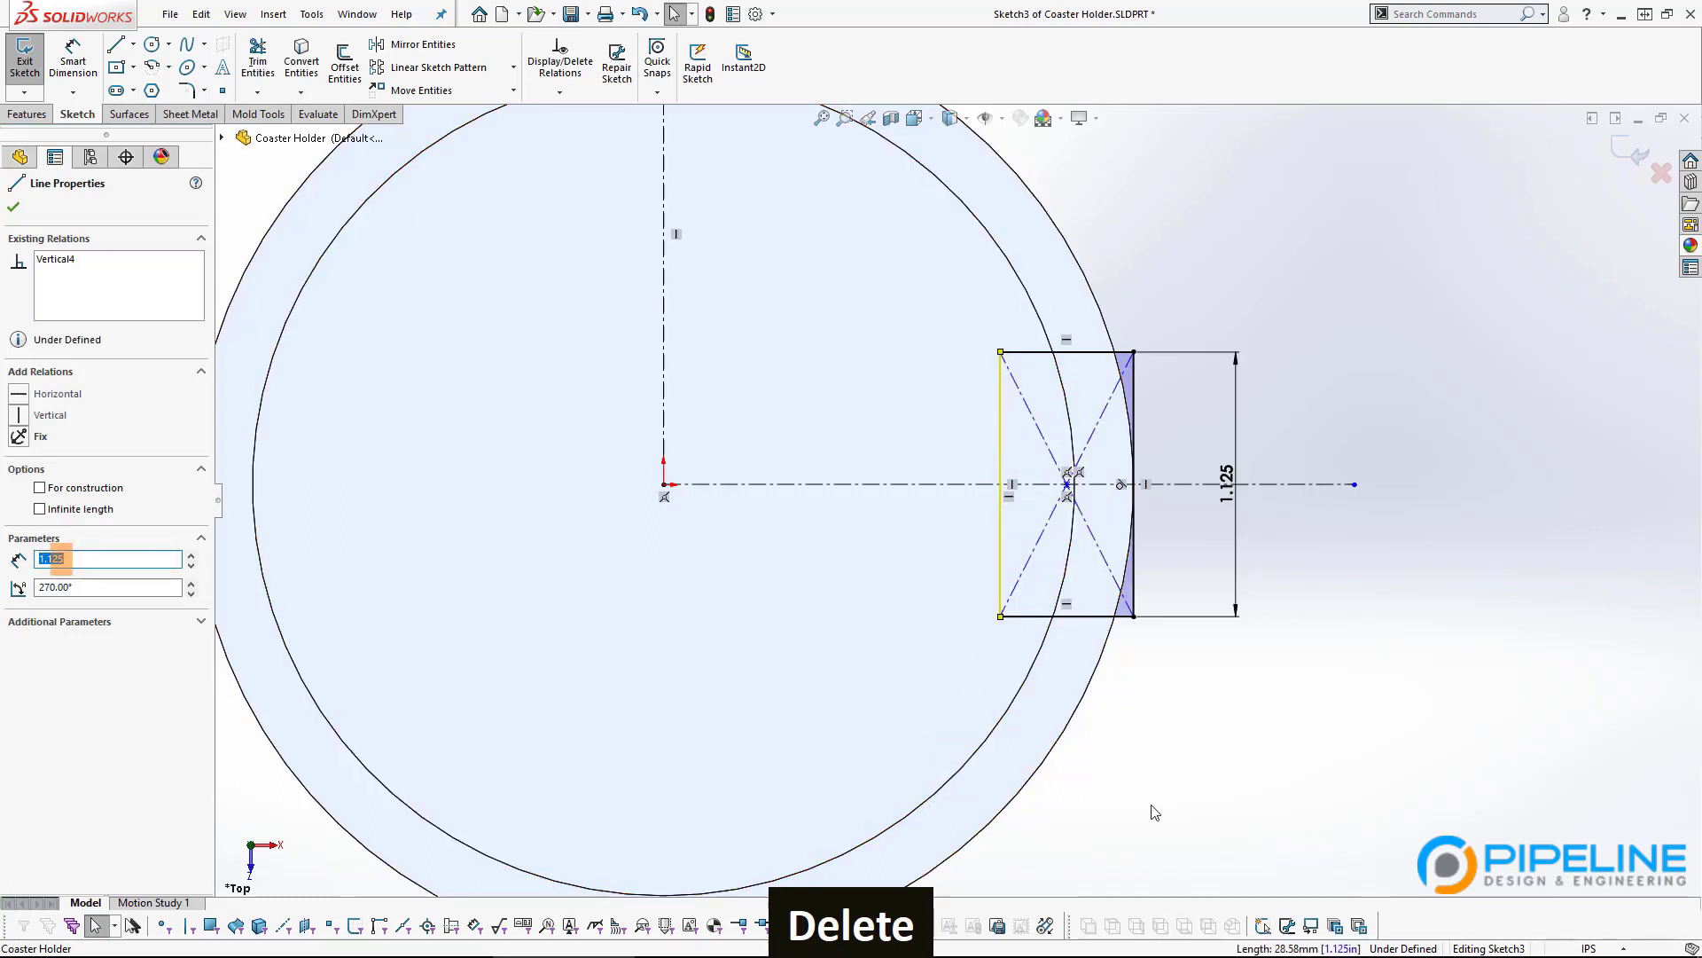
click(269, 202)
Dimension the rectangle's width between its two vertical sides as 0.65 in and exit the sketch.
click(74, 60)
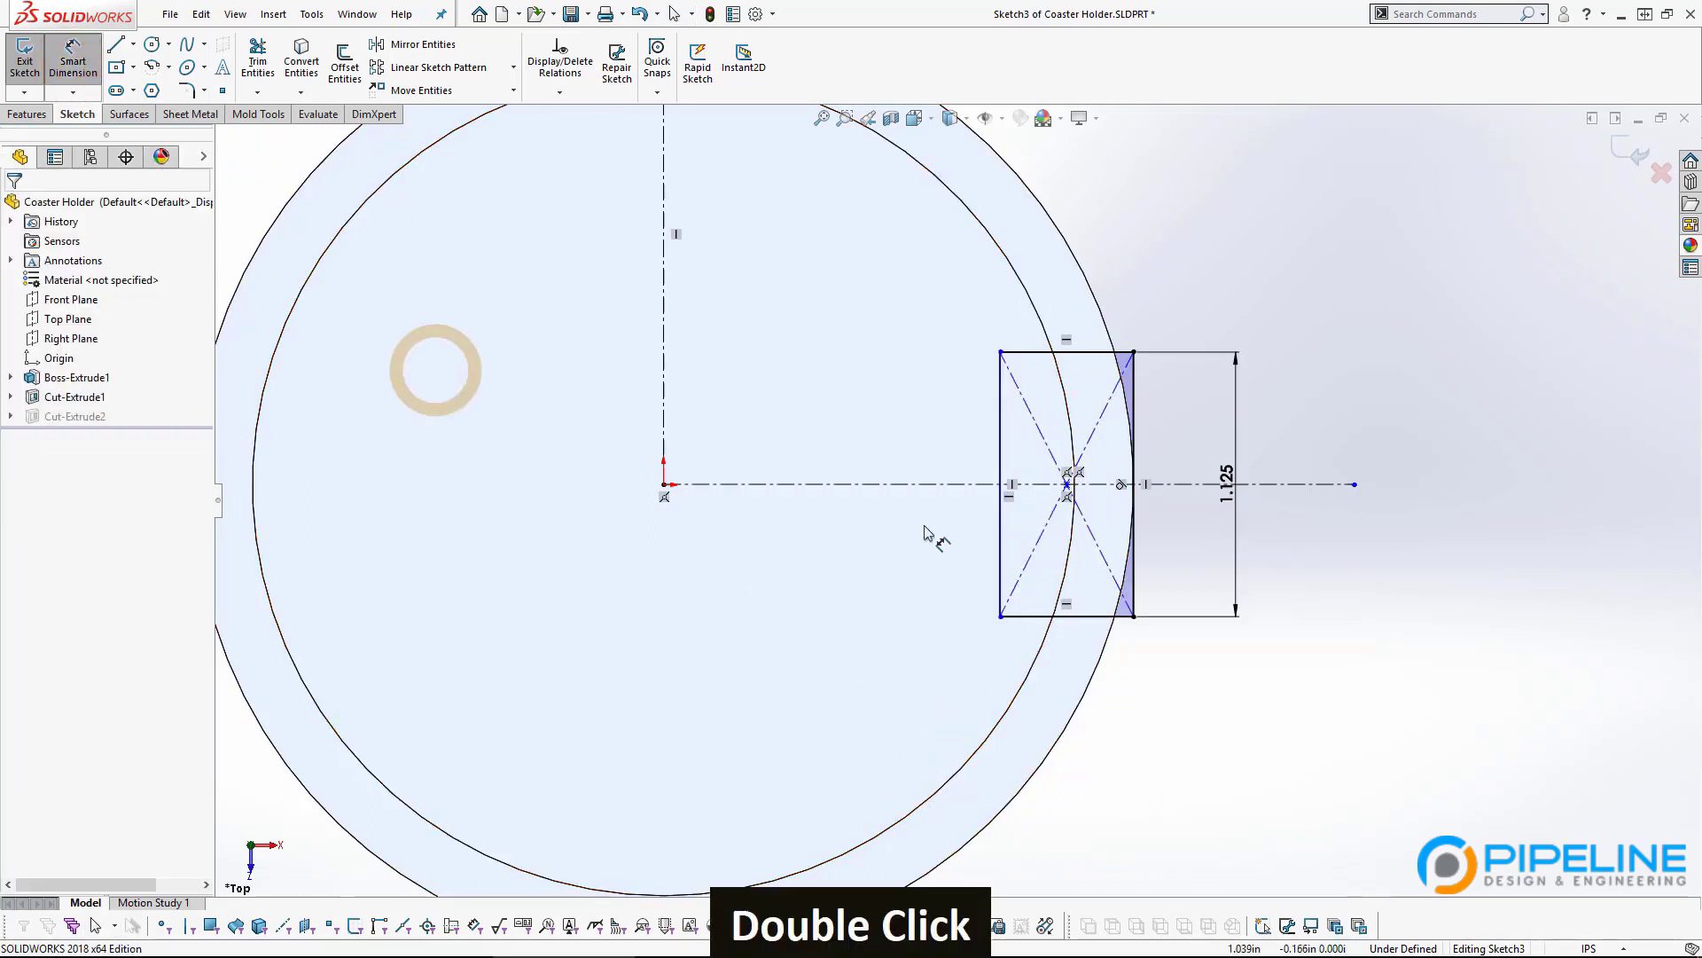
click(999, 399)
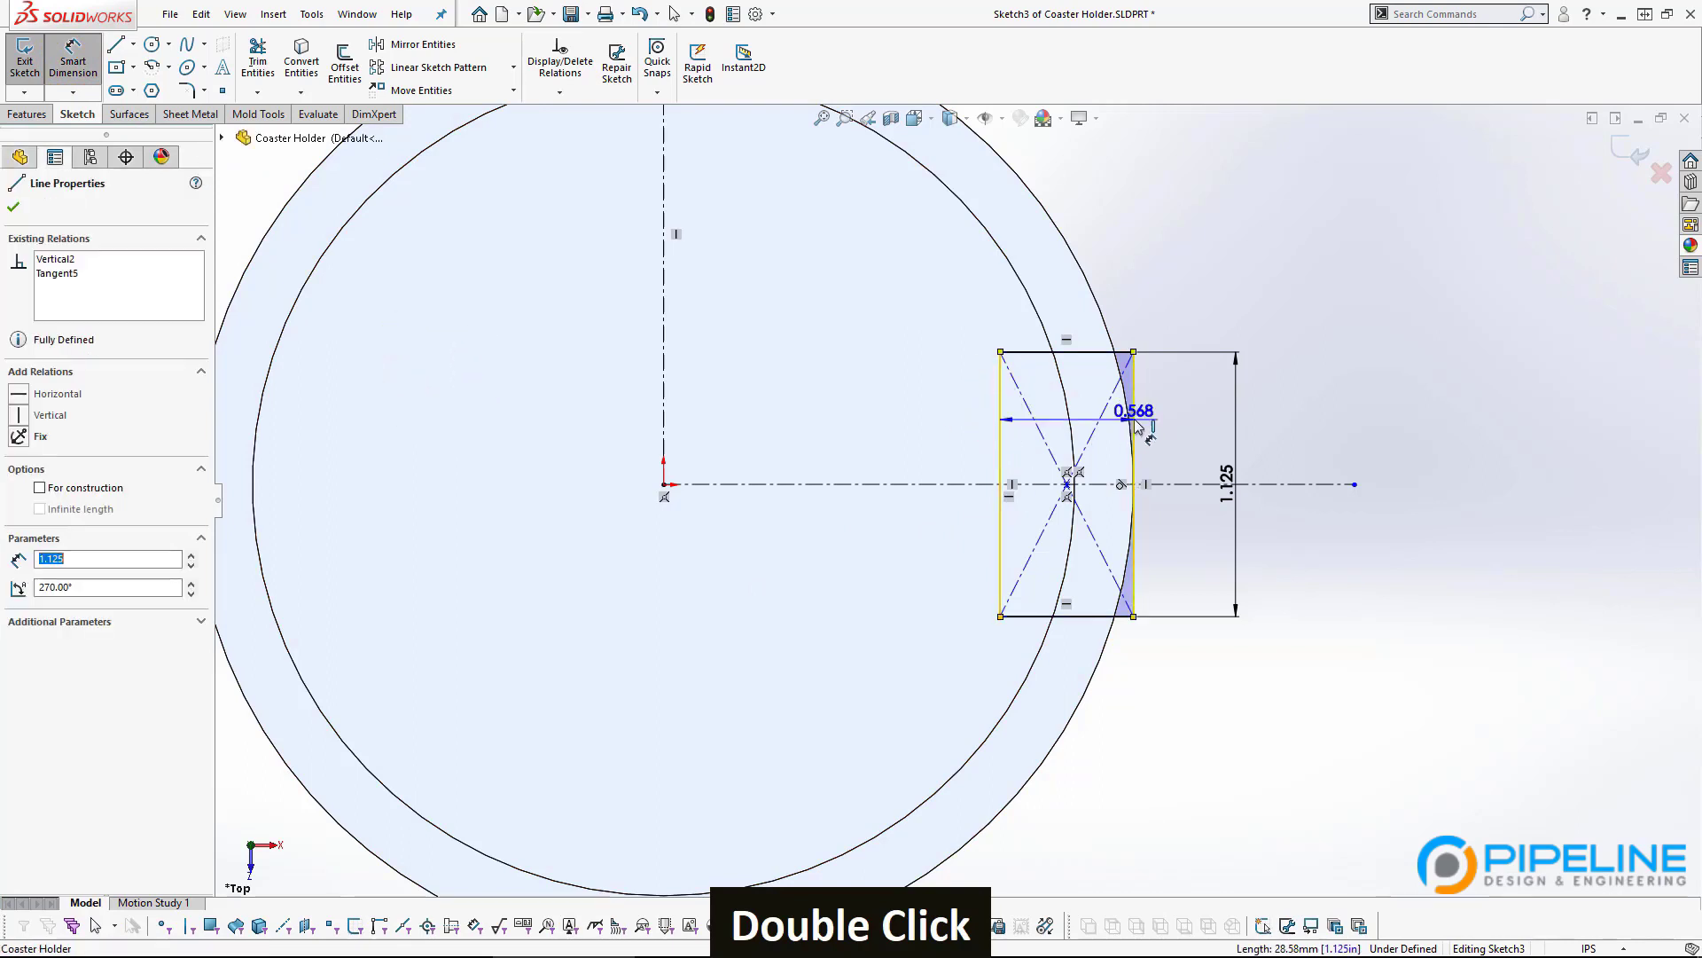
click(1133, 419)
click(1104, 261)
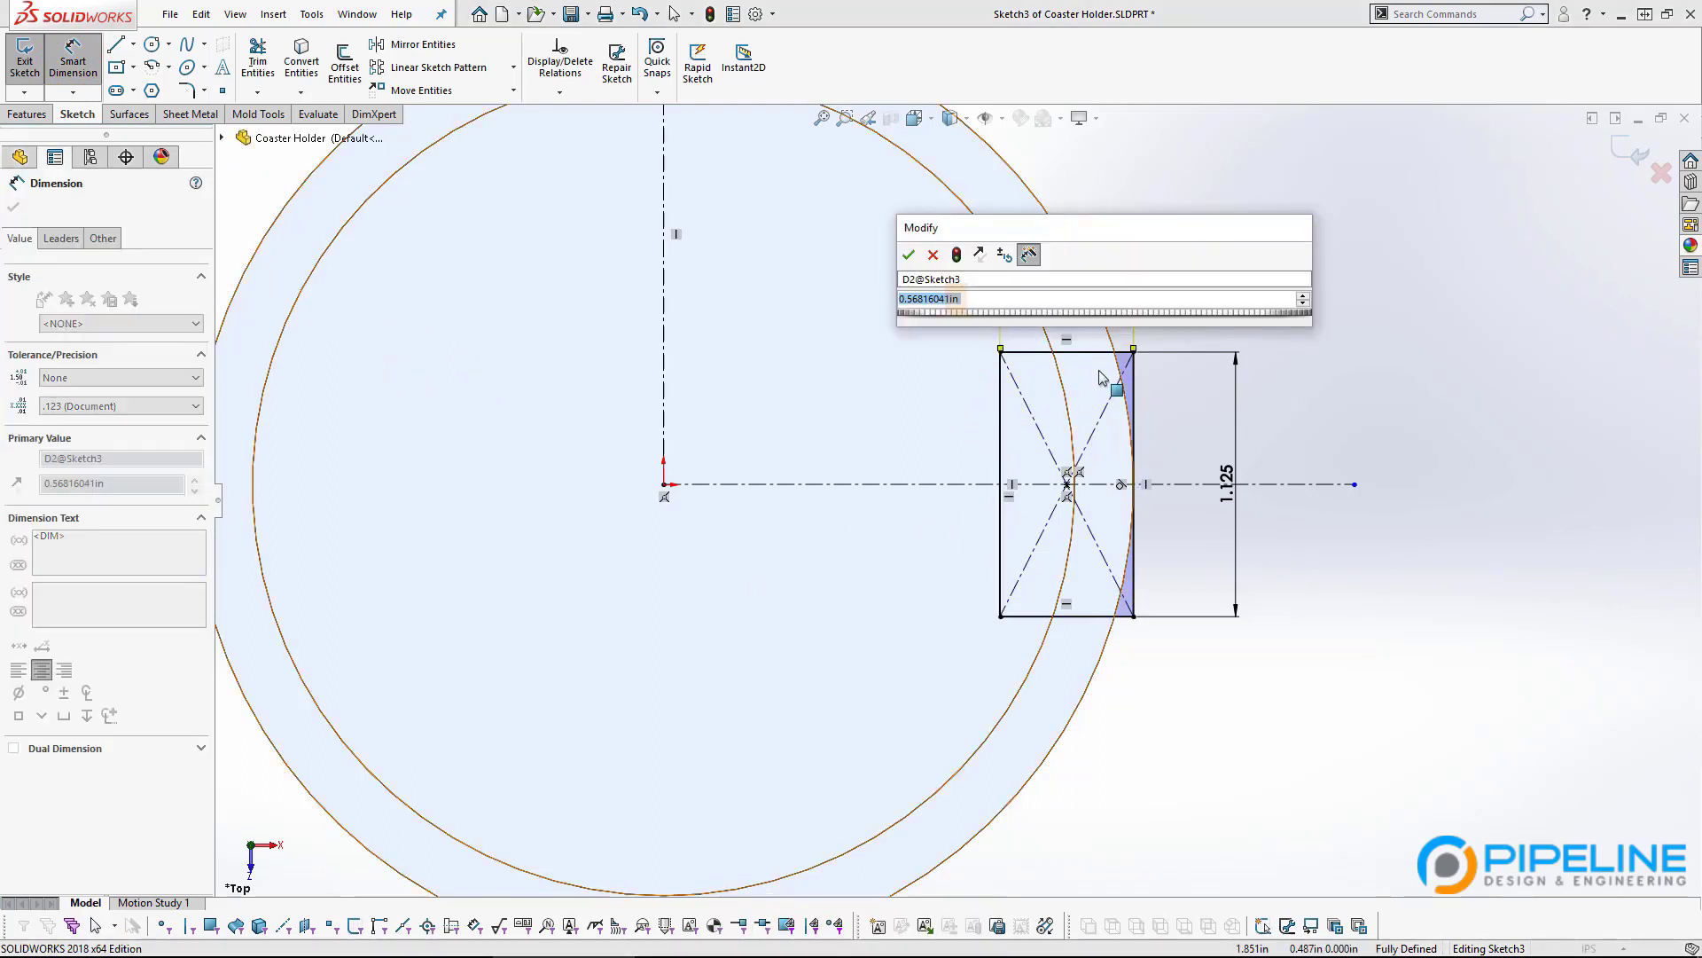
text(.65)
key(Return)
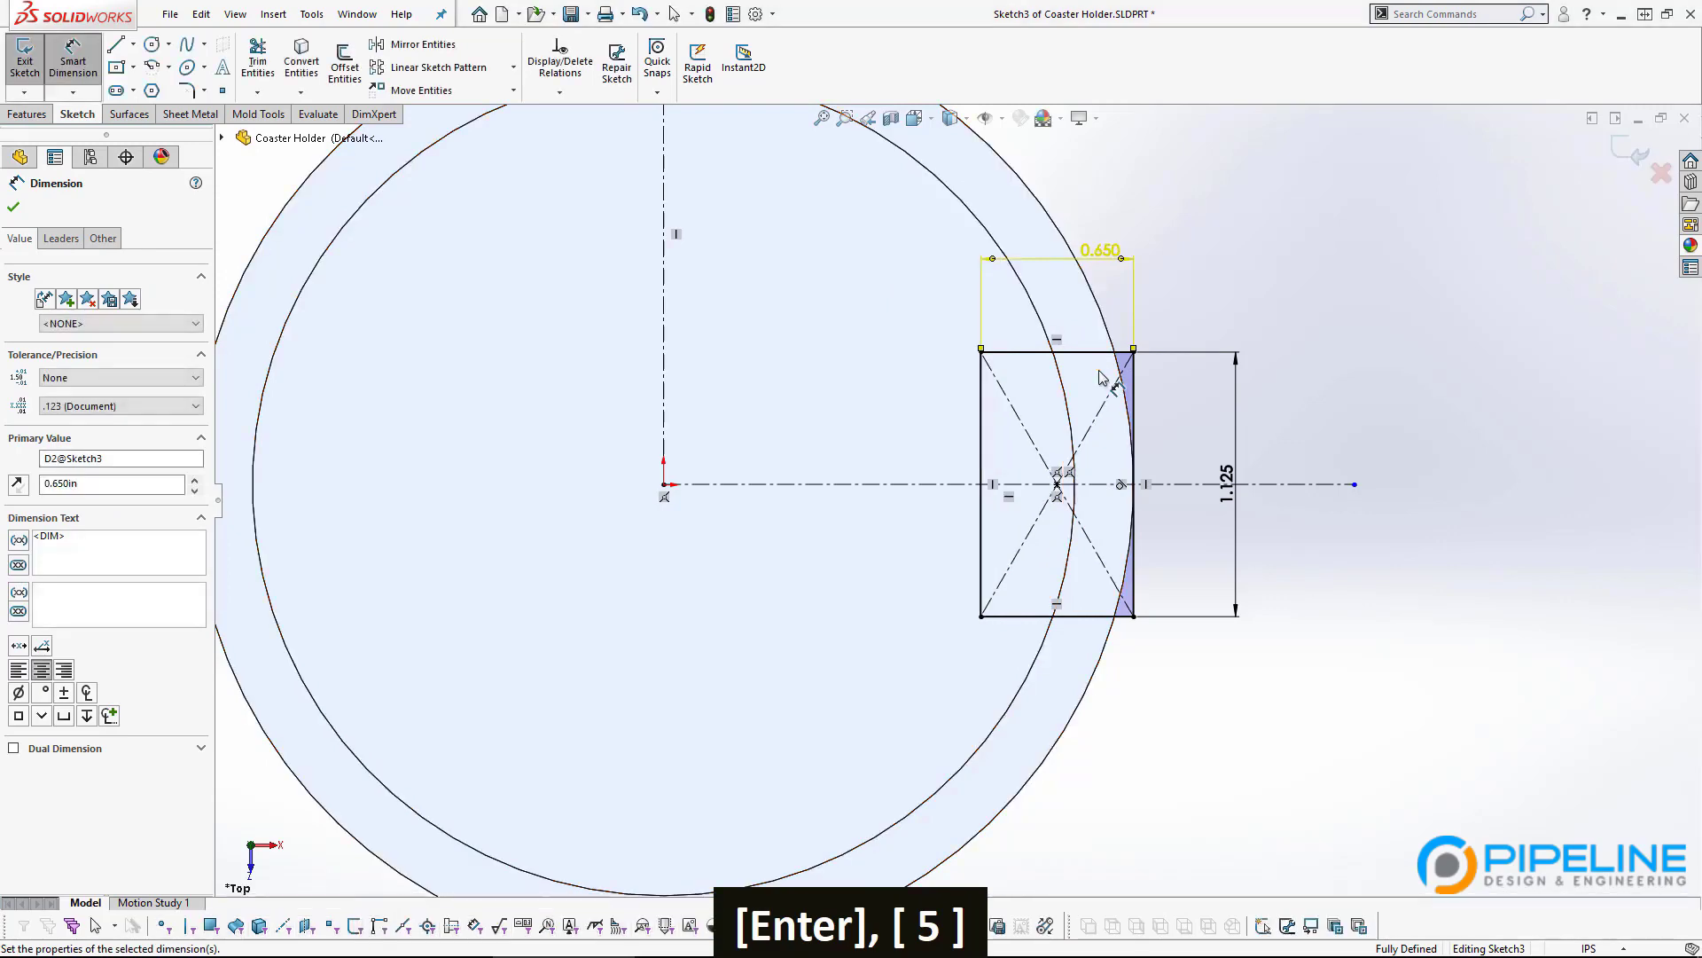
click(1623, 152)
Go back to the coaster holder assembly, rebuild it with the deepened slot, and examine the opening from the side and above.
key(ctrl+Tab)
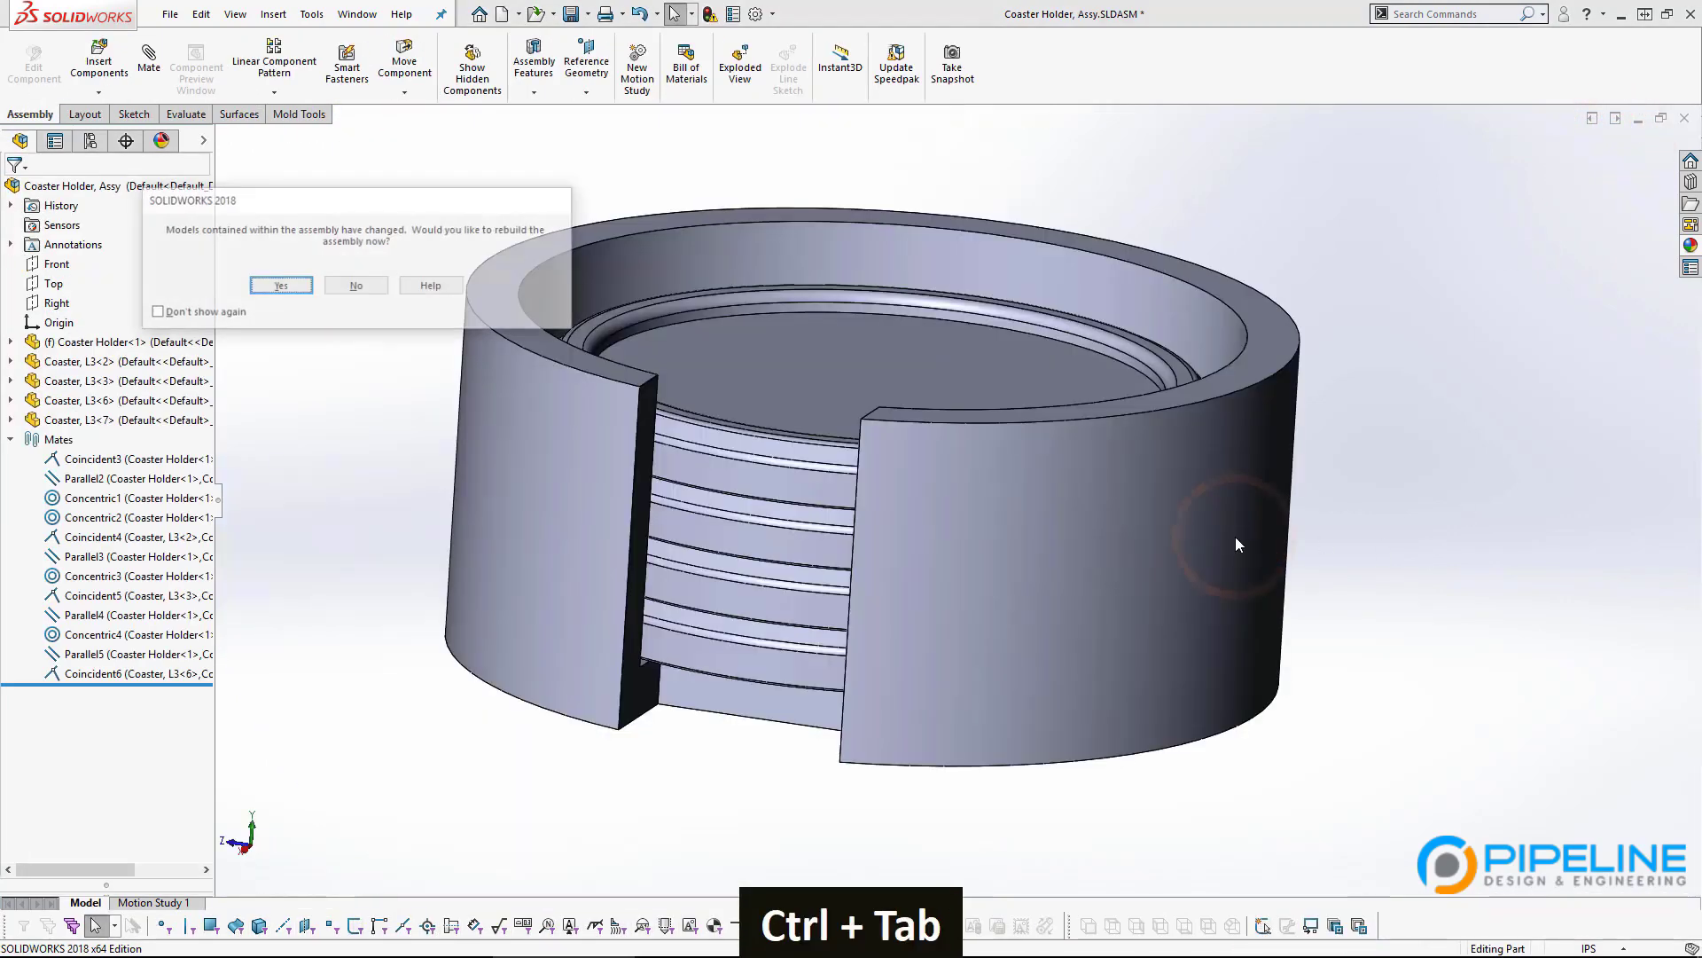
key(space)
middle_click(896, 332)
middle_drag(896, 332, 805, 511)
middle_drag(562, 618, 752, 559)
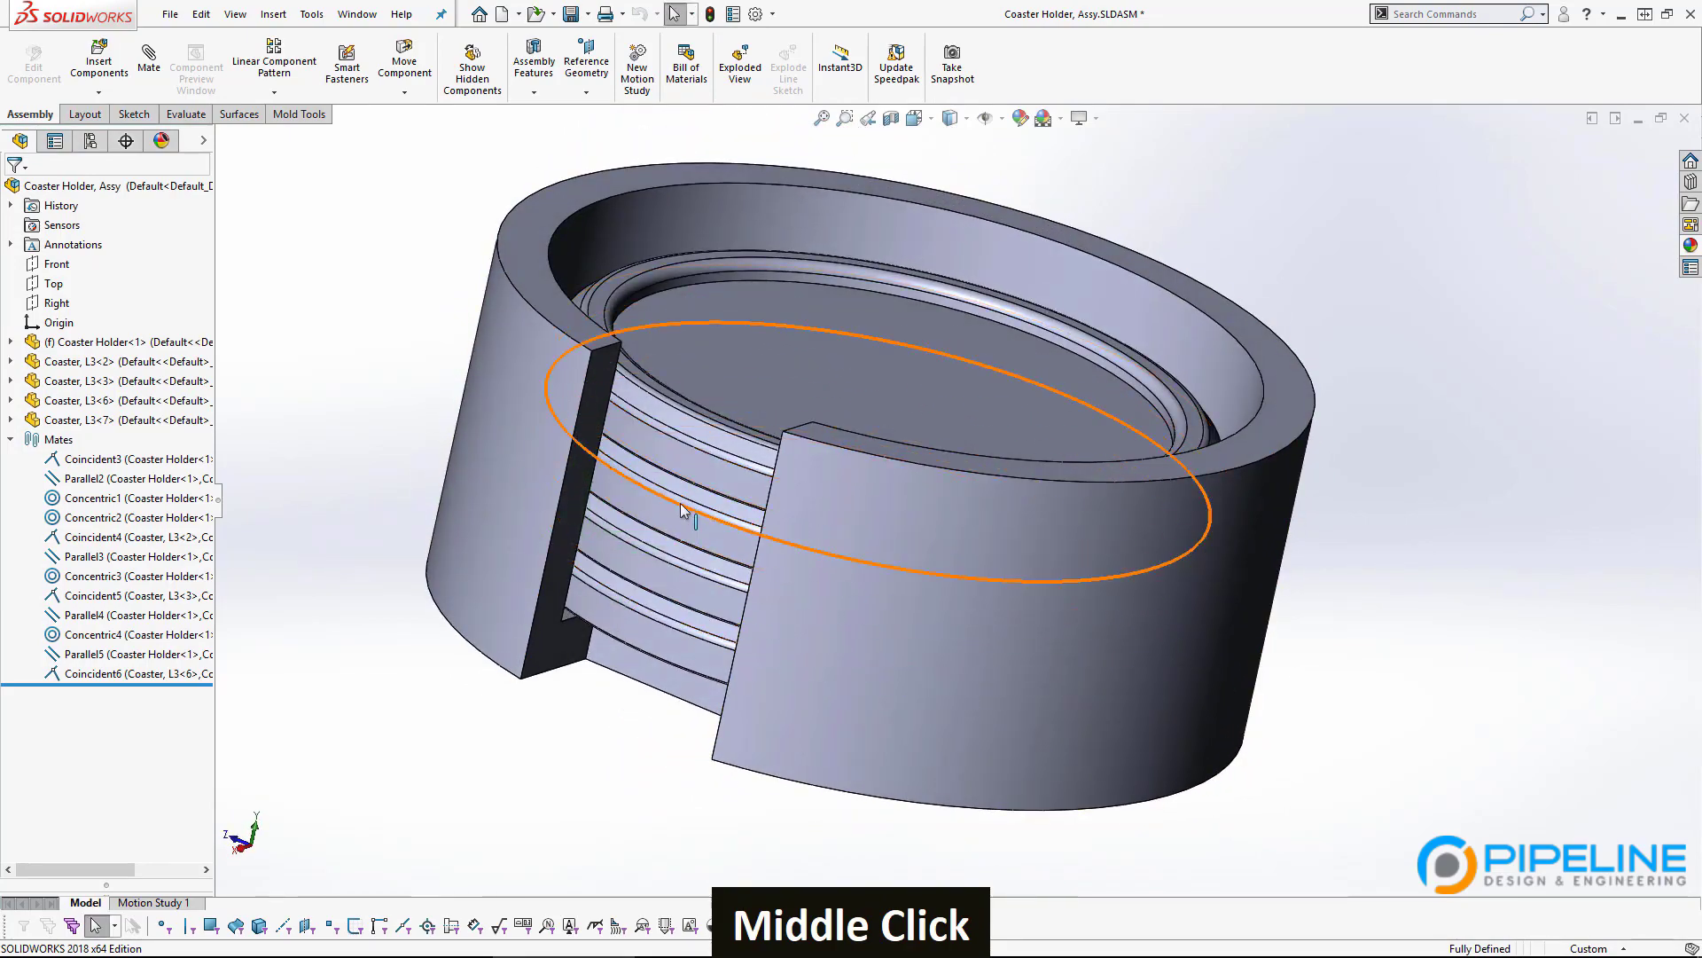
middle_drag(653, 507, 662, 647)
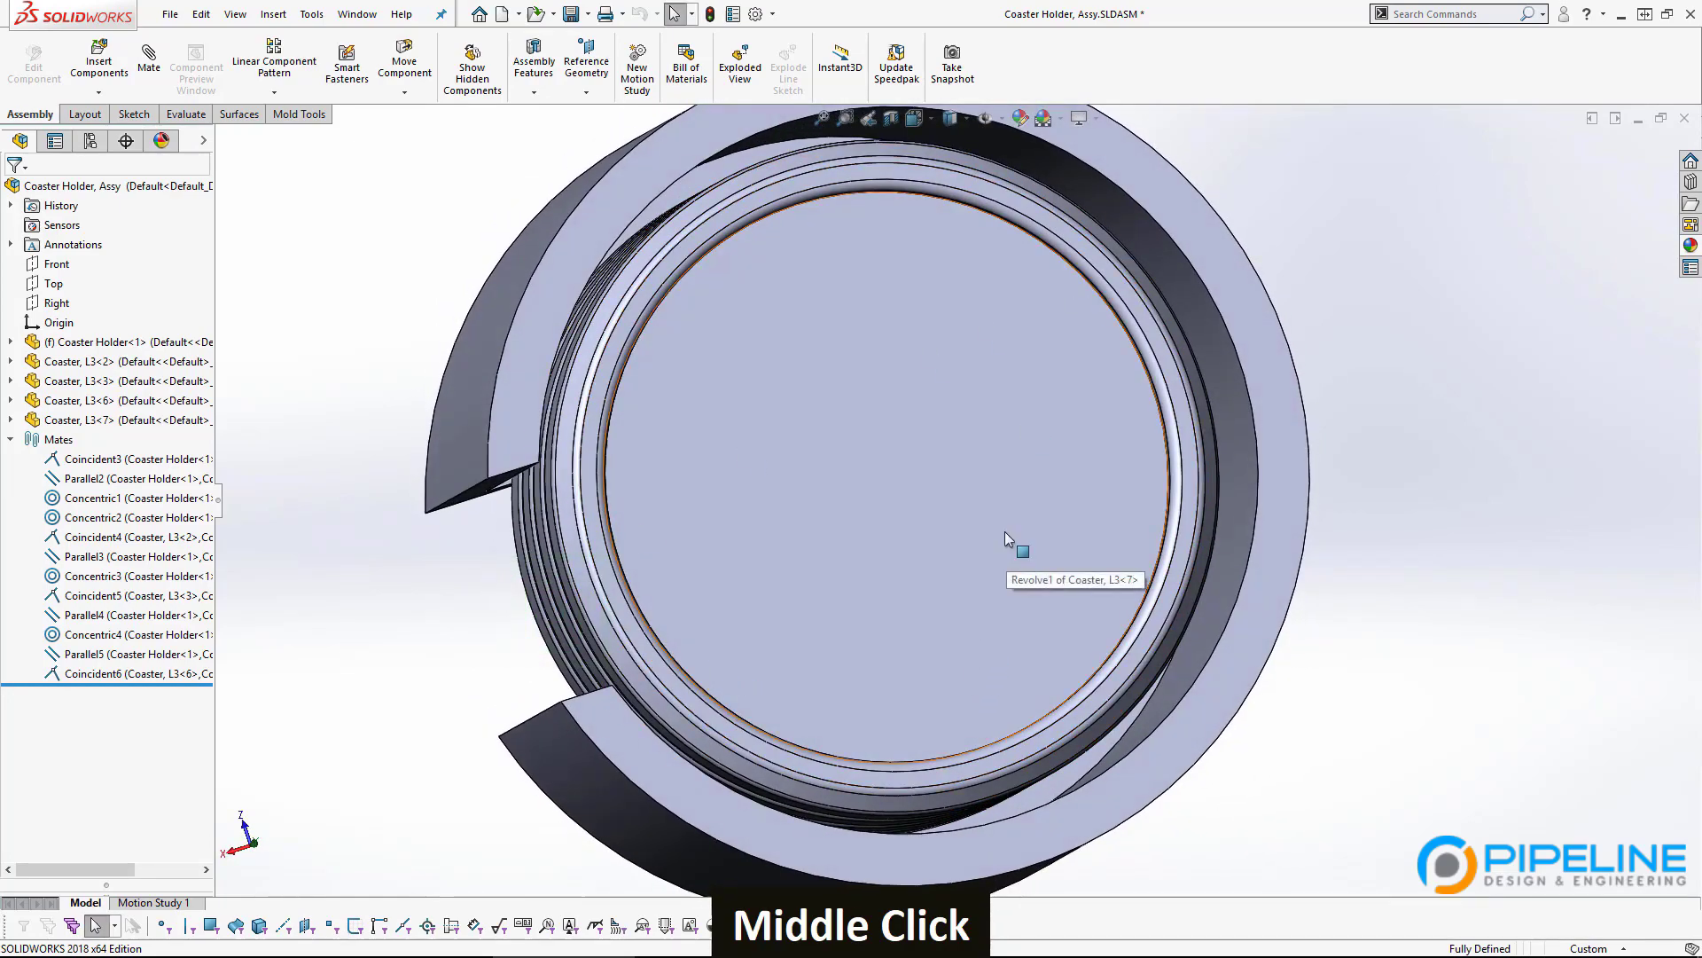
Switch back to the Coaster Holder part and examine the Cut-Extrude2 slot through the wall and floor.
key(ctrl+Tab)
scroll(739, 524, up, 2)
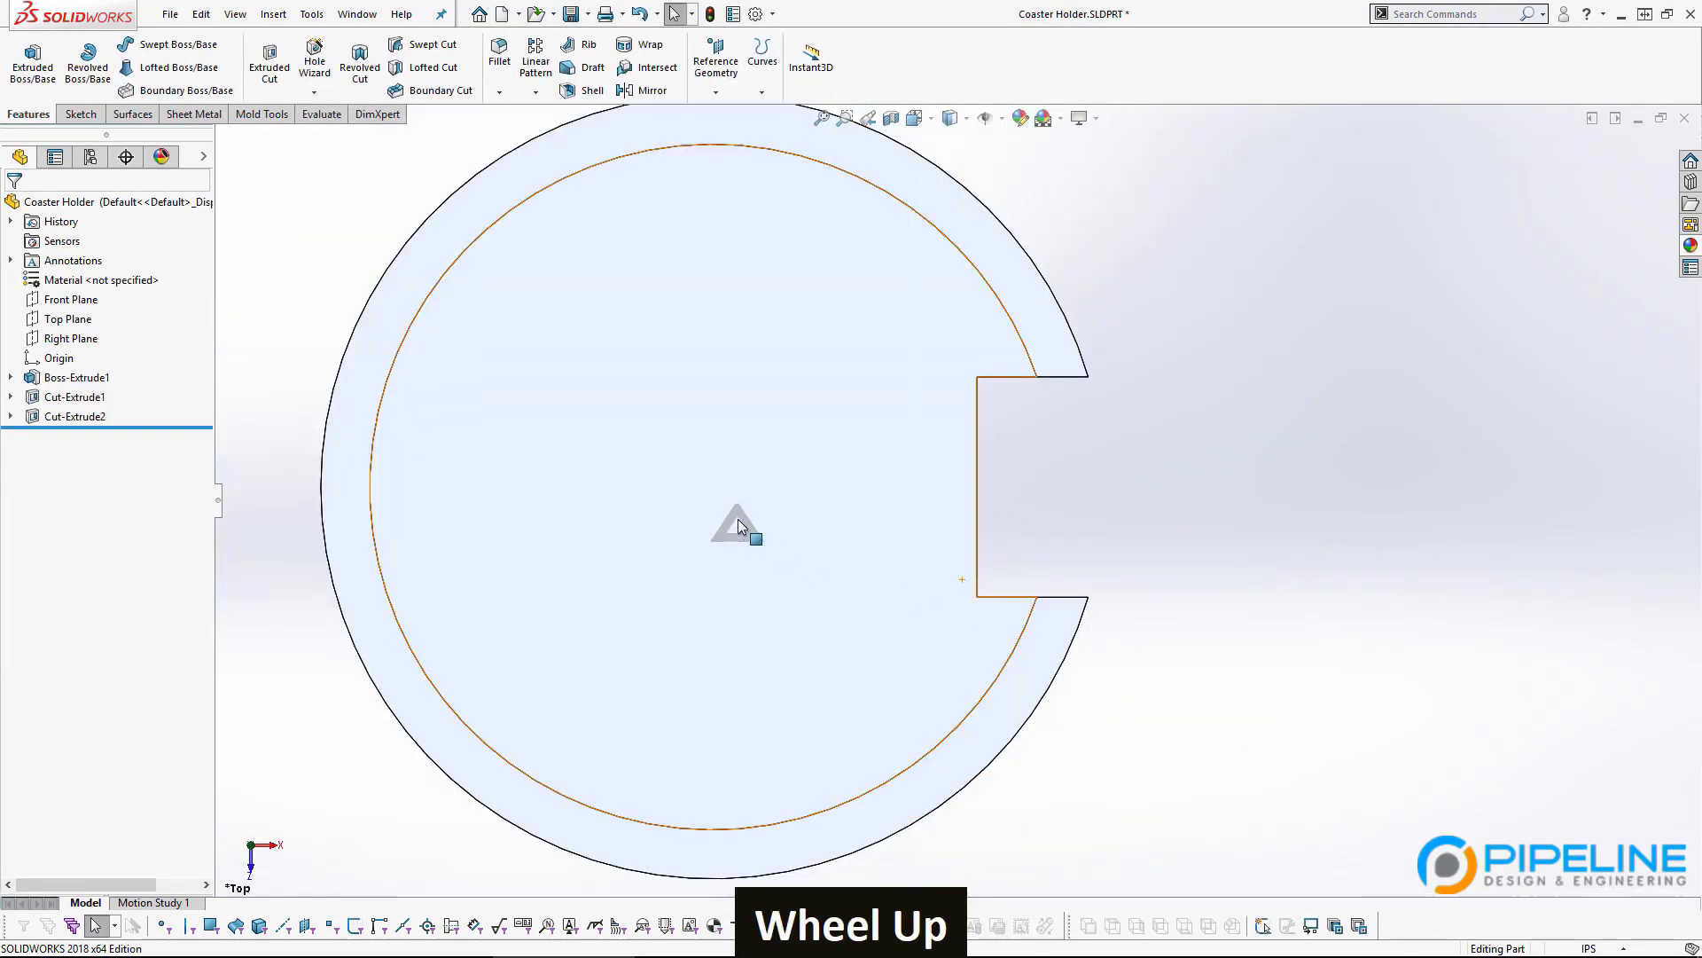
middle_drag(738, 525, 750, 301)
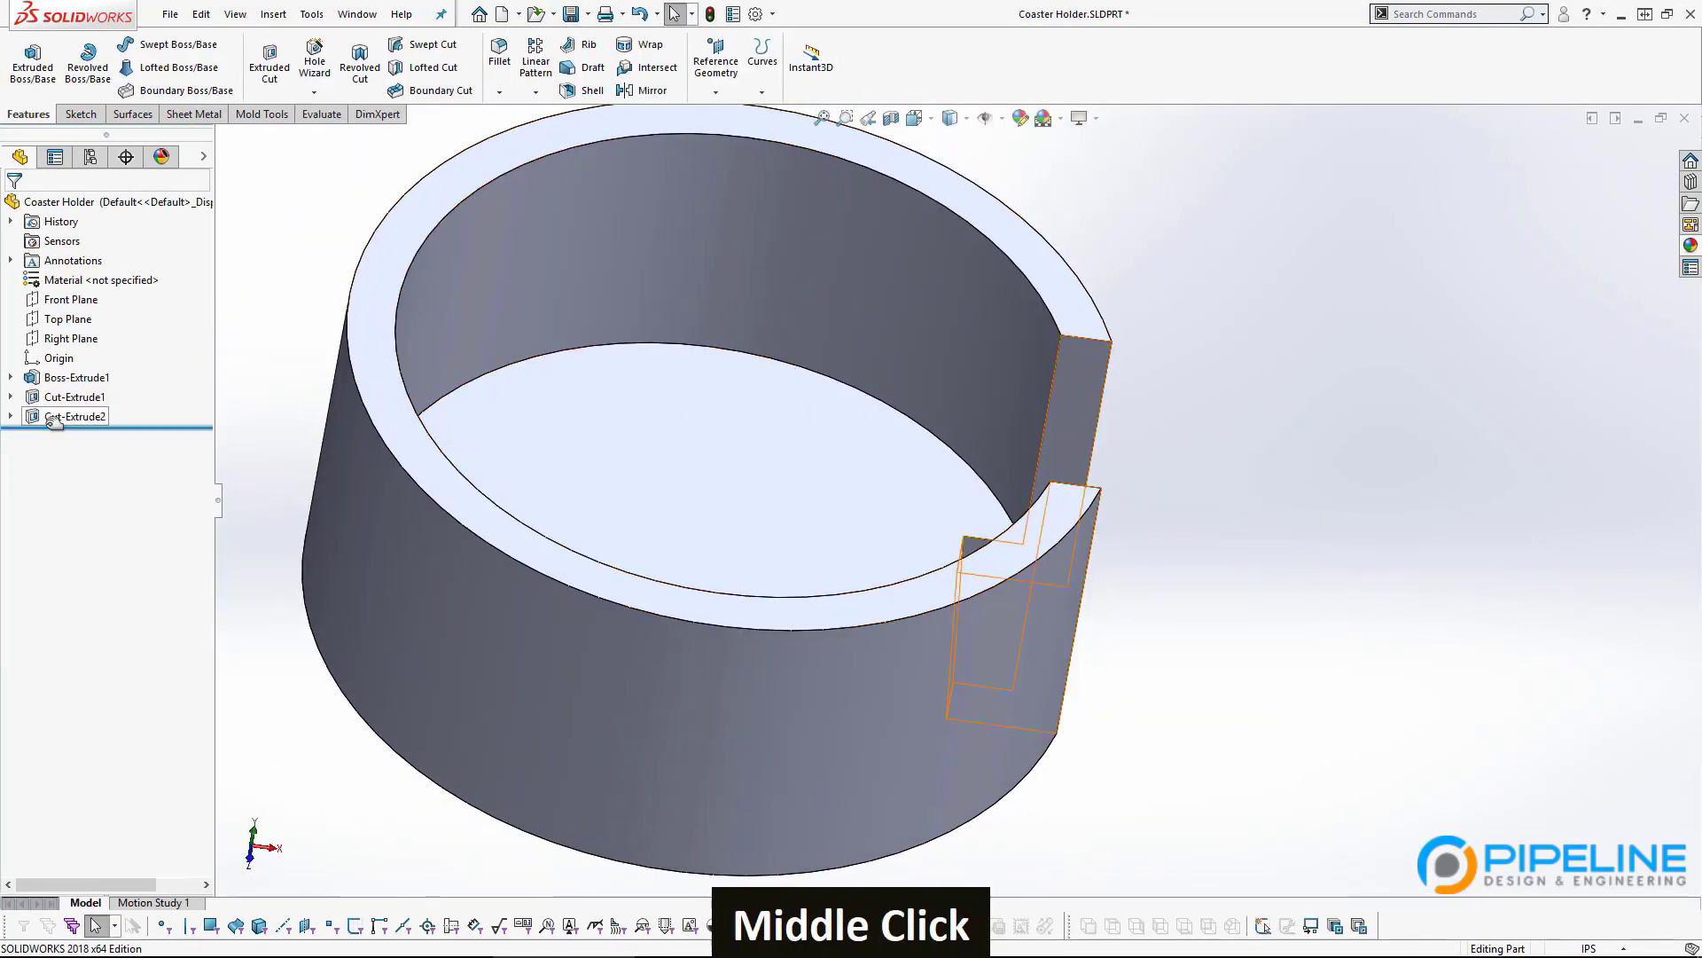
mouse_move(49, 424)
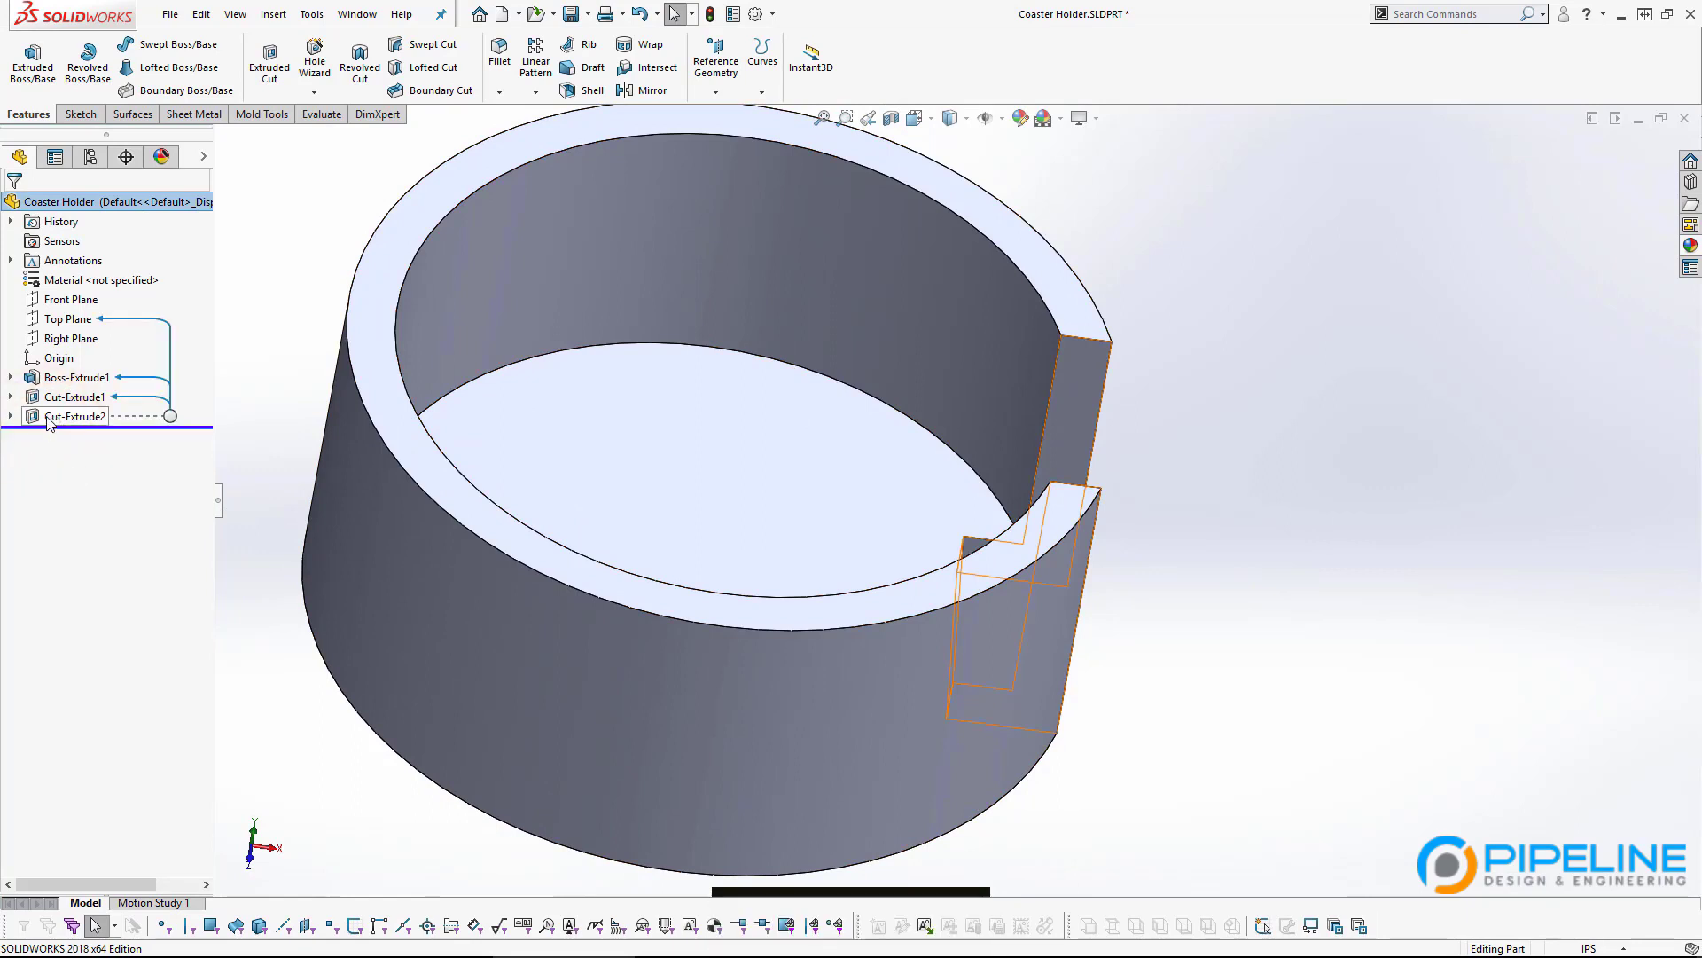
click(49, 424)
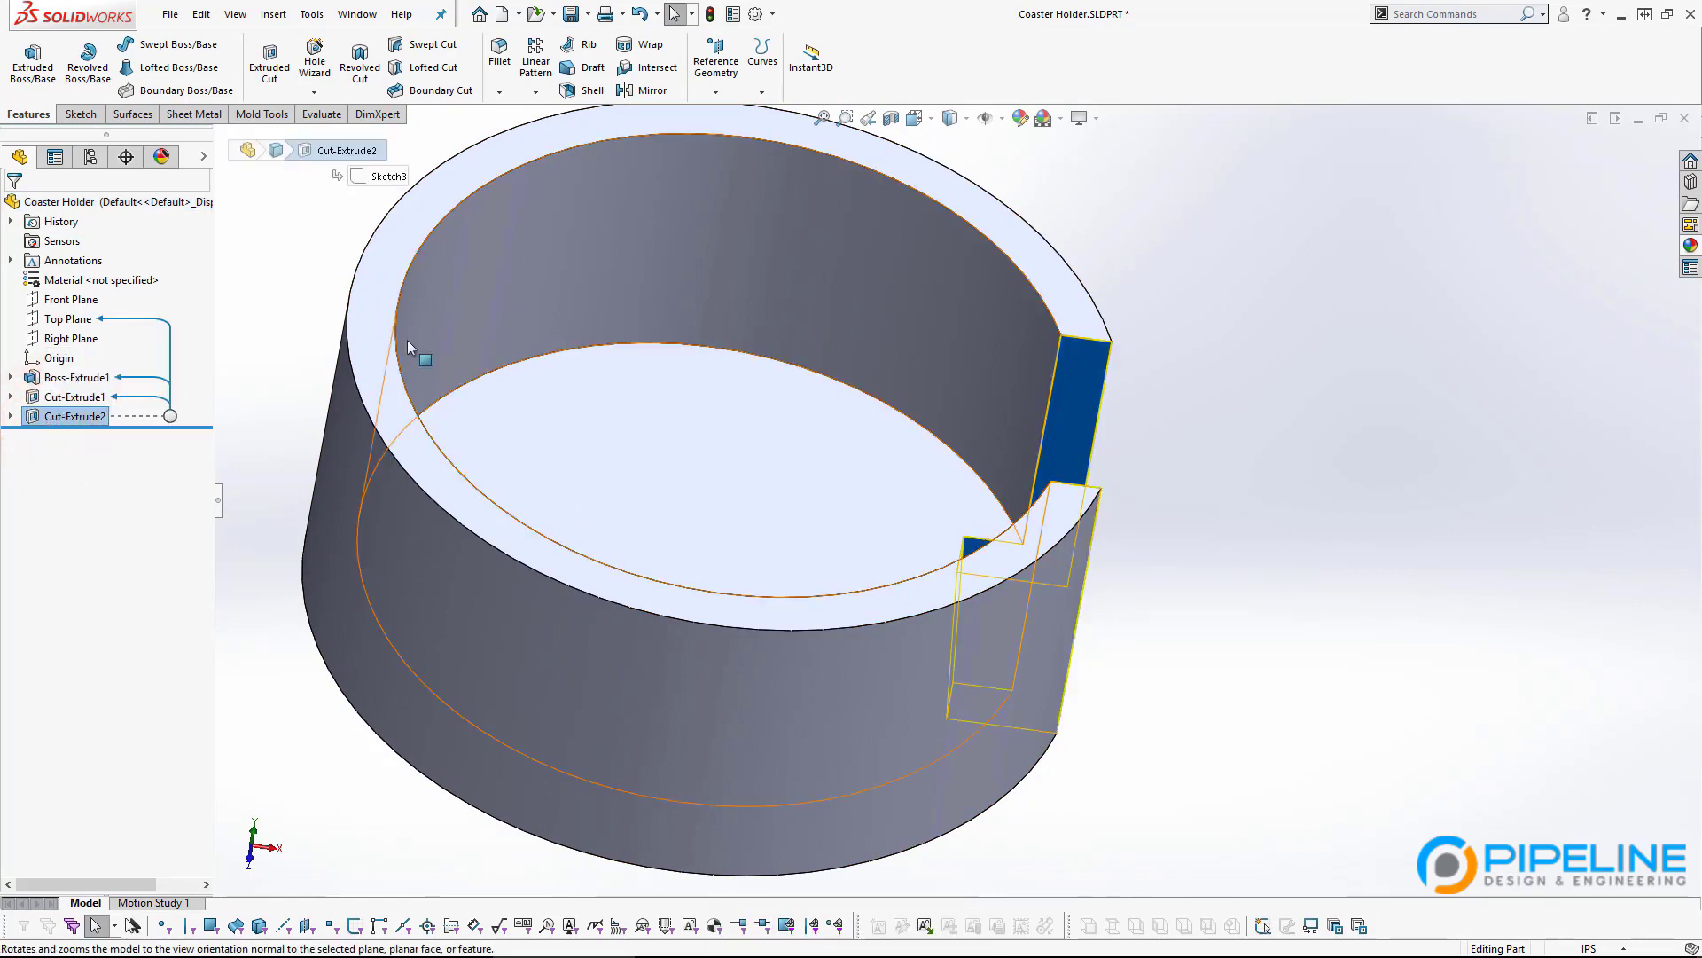
click(1206, 353)
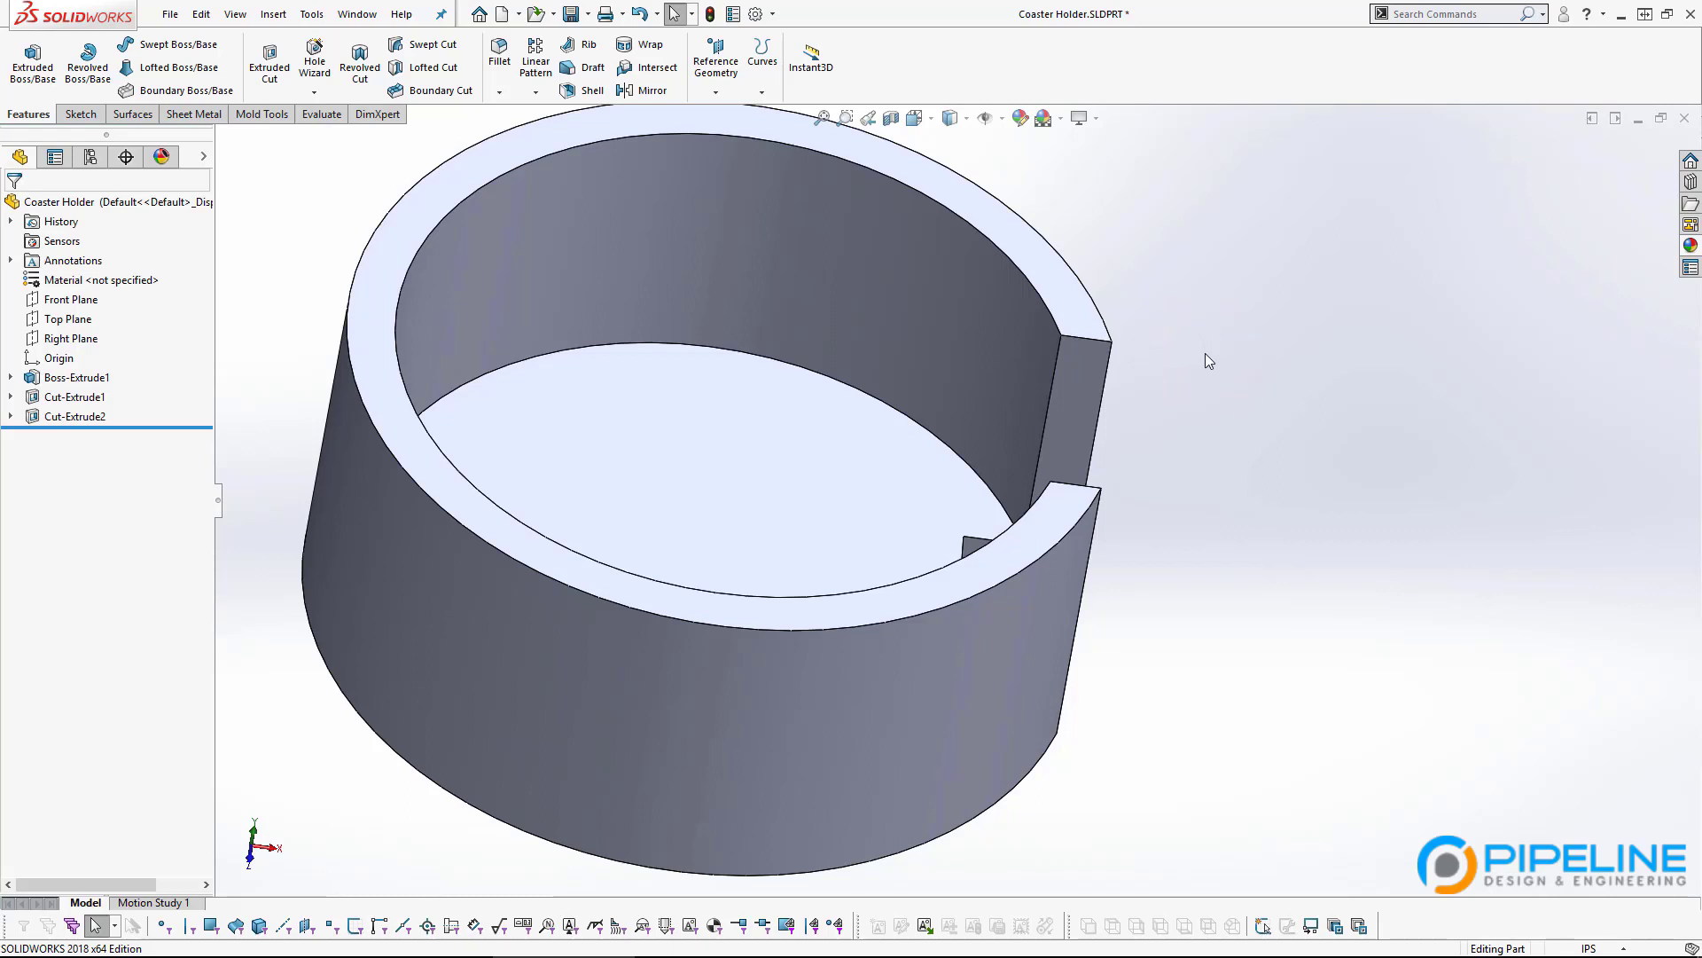
scroll(759, 456, up, 3)
middle_drag(760, 455, 711, 437)
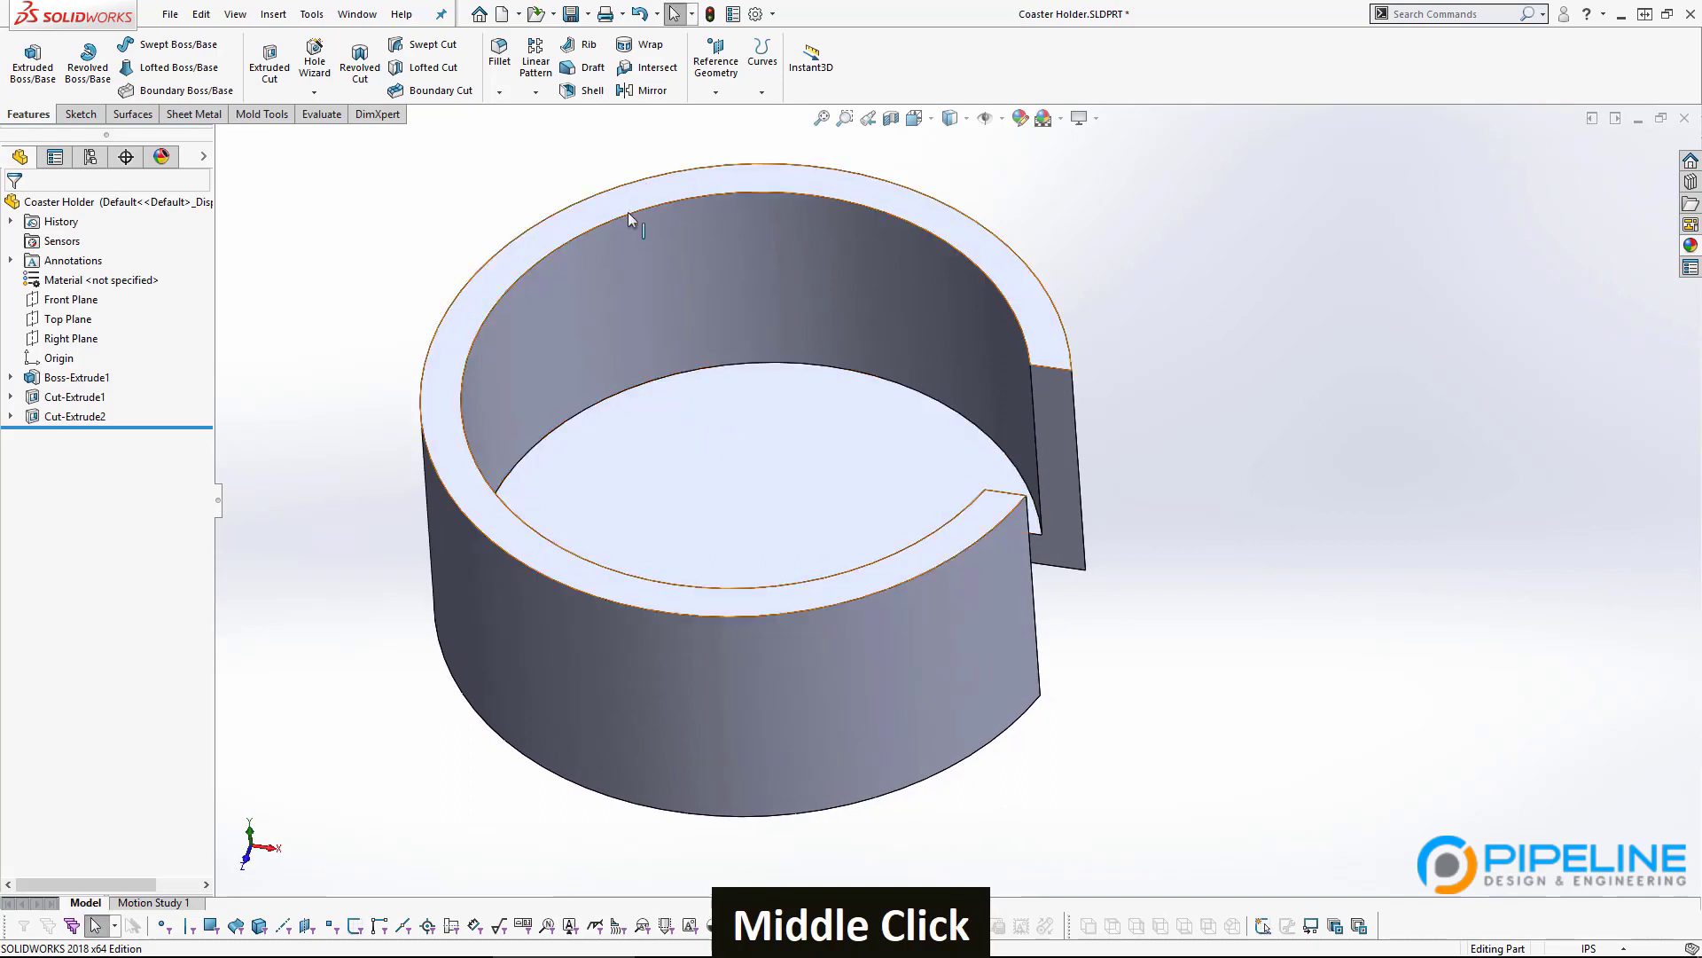
Start a feature Mirror with the Right Plane as the mirror plane and Cut-Extrude2 as the feature to mirror.
click(643, 91)
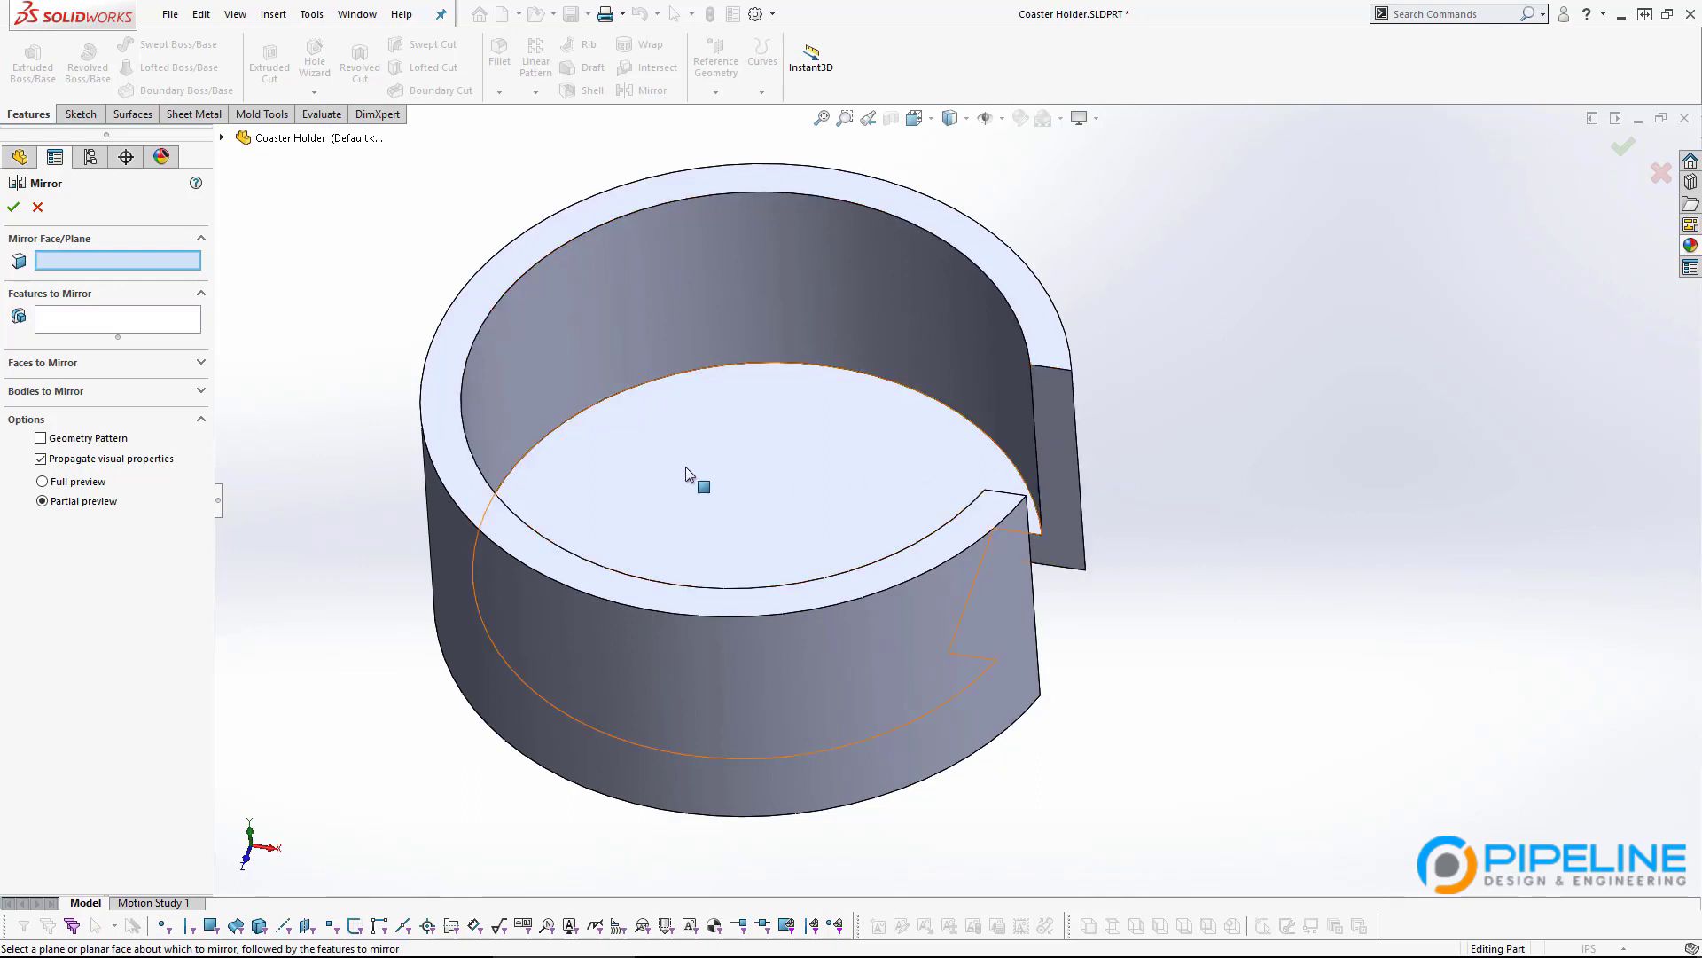
click(223, 139)
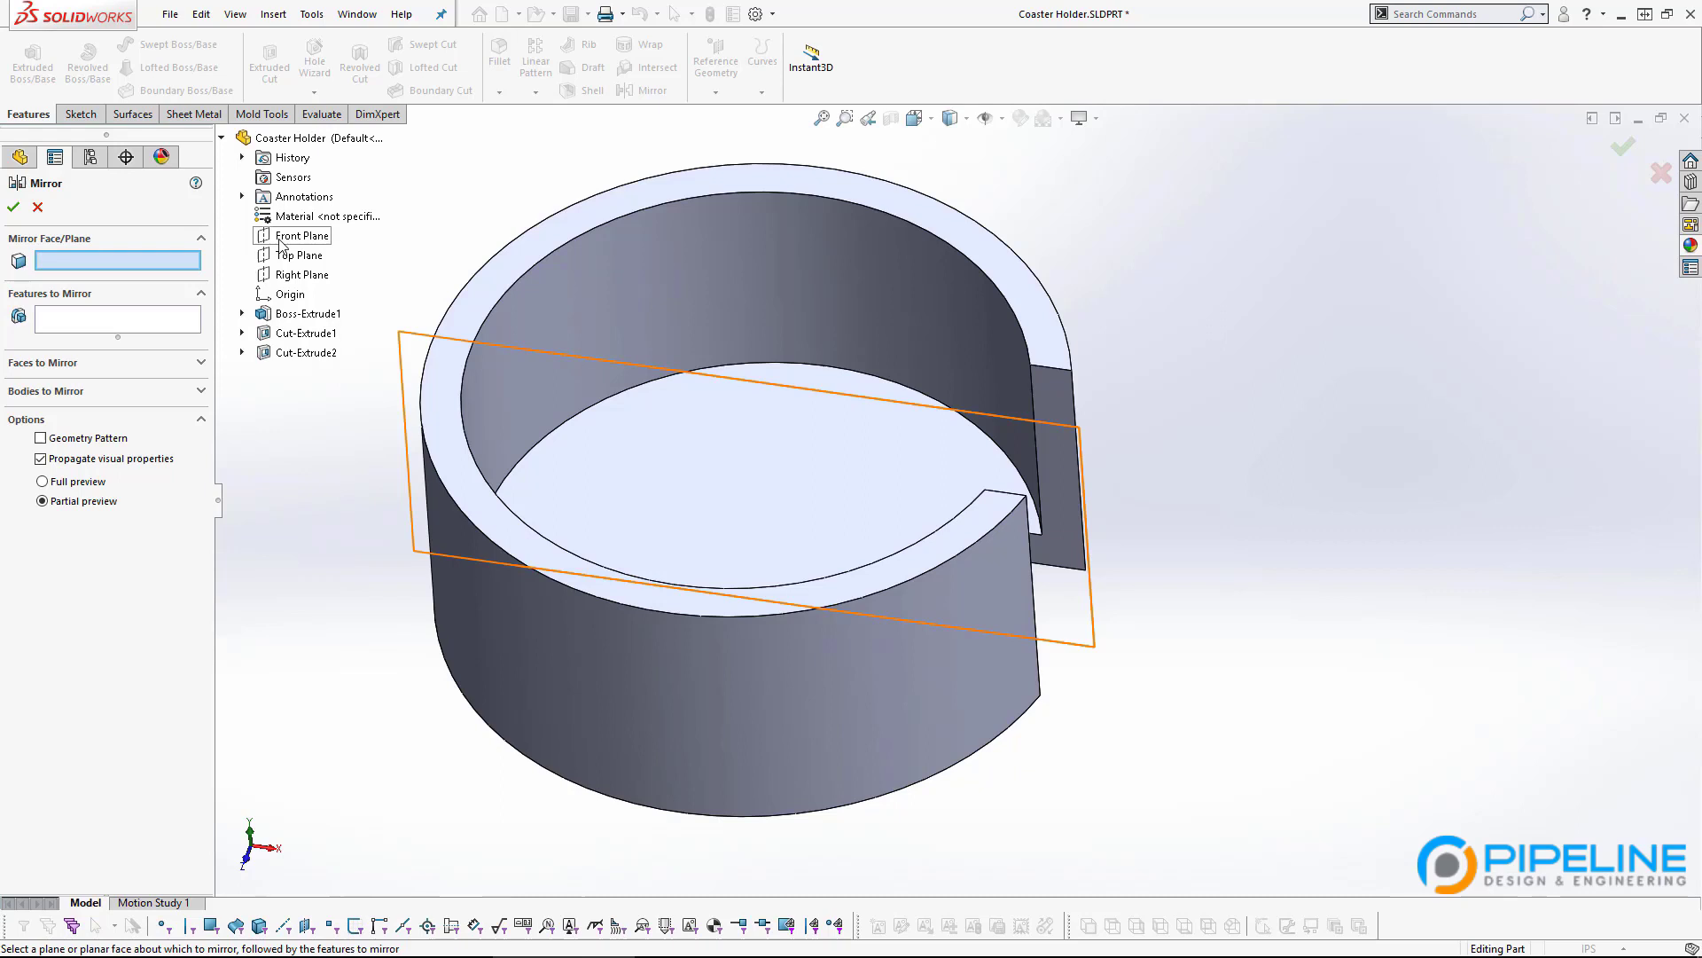
middle_drag(532, 355, 361, 285)
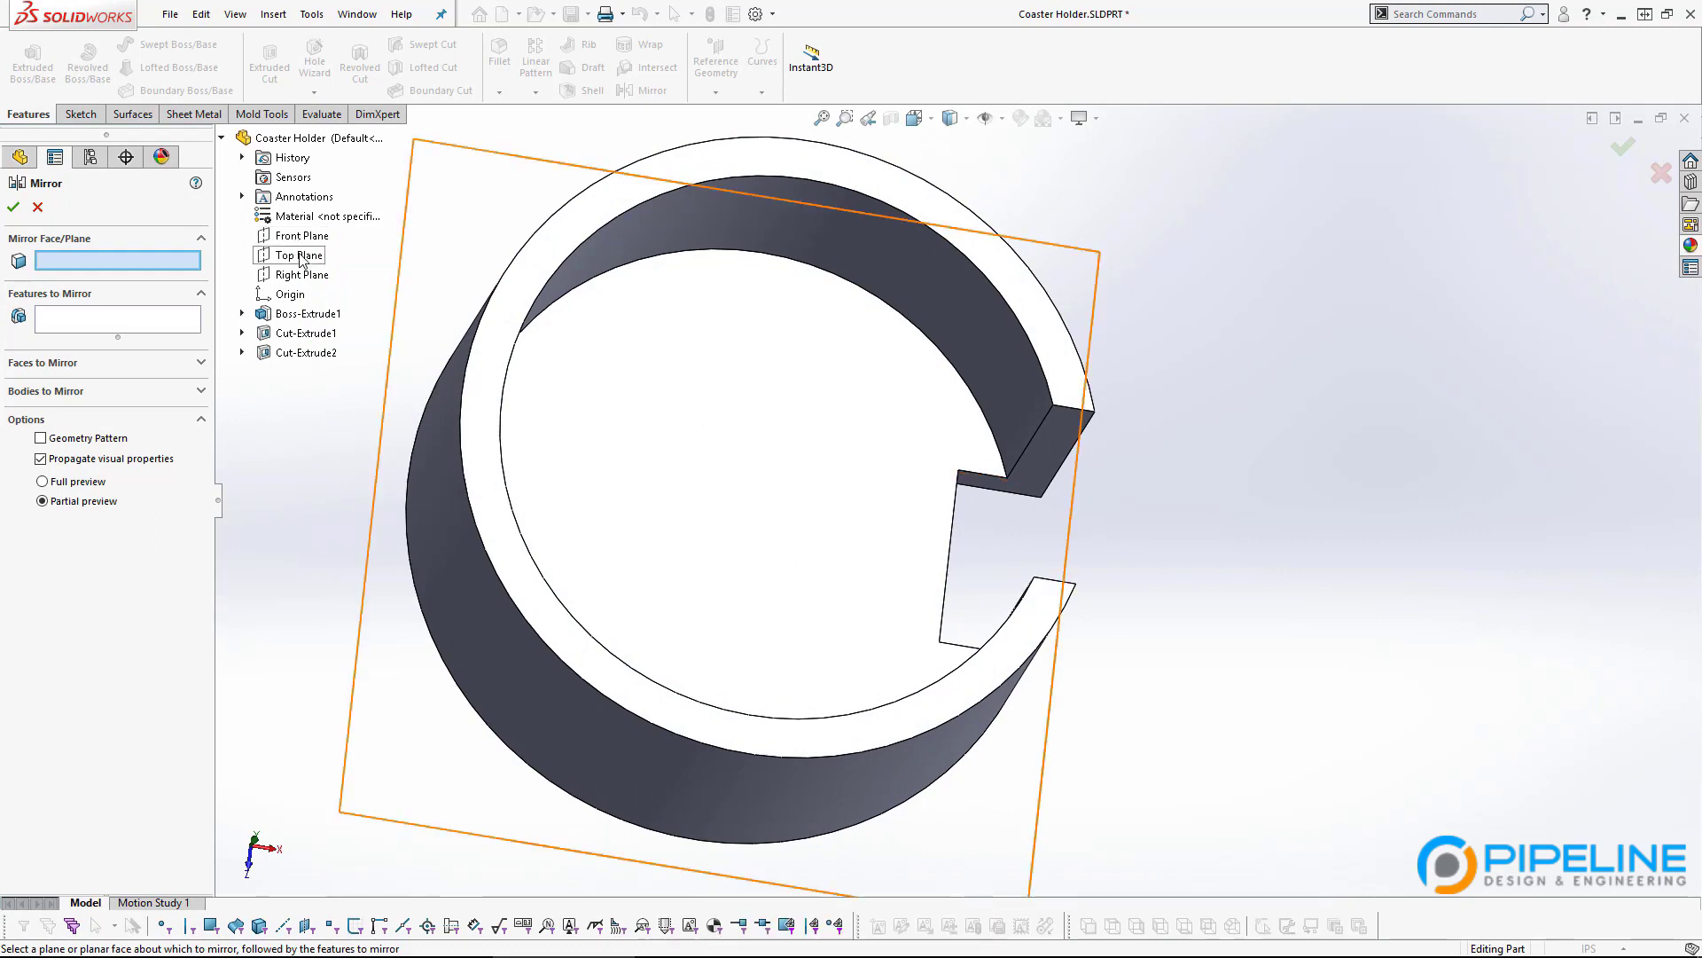
middle_drag(621, 426, 658, 216)
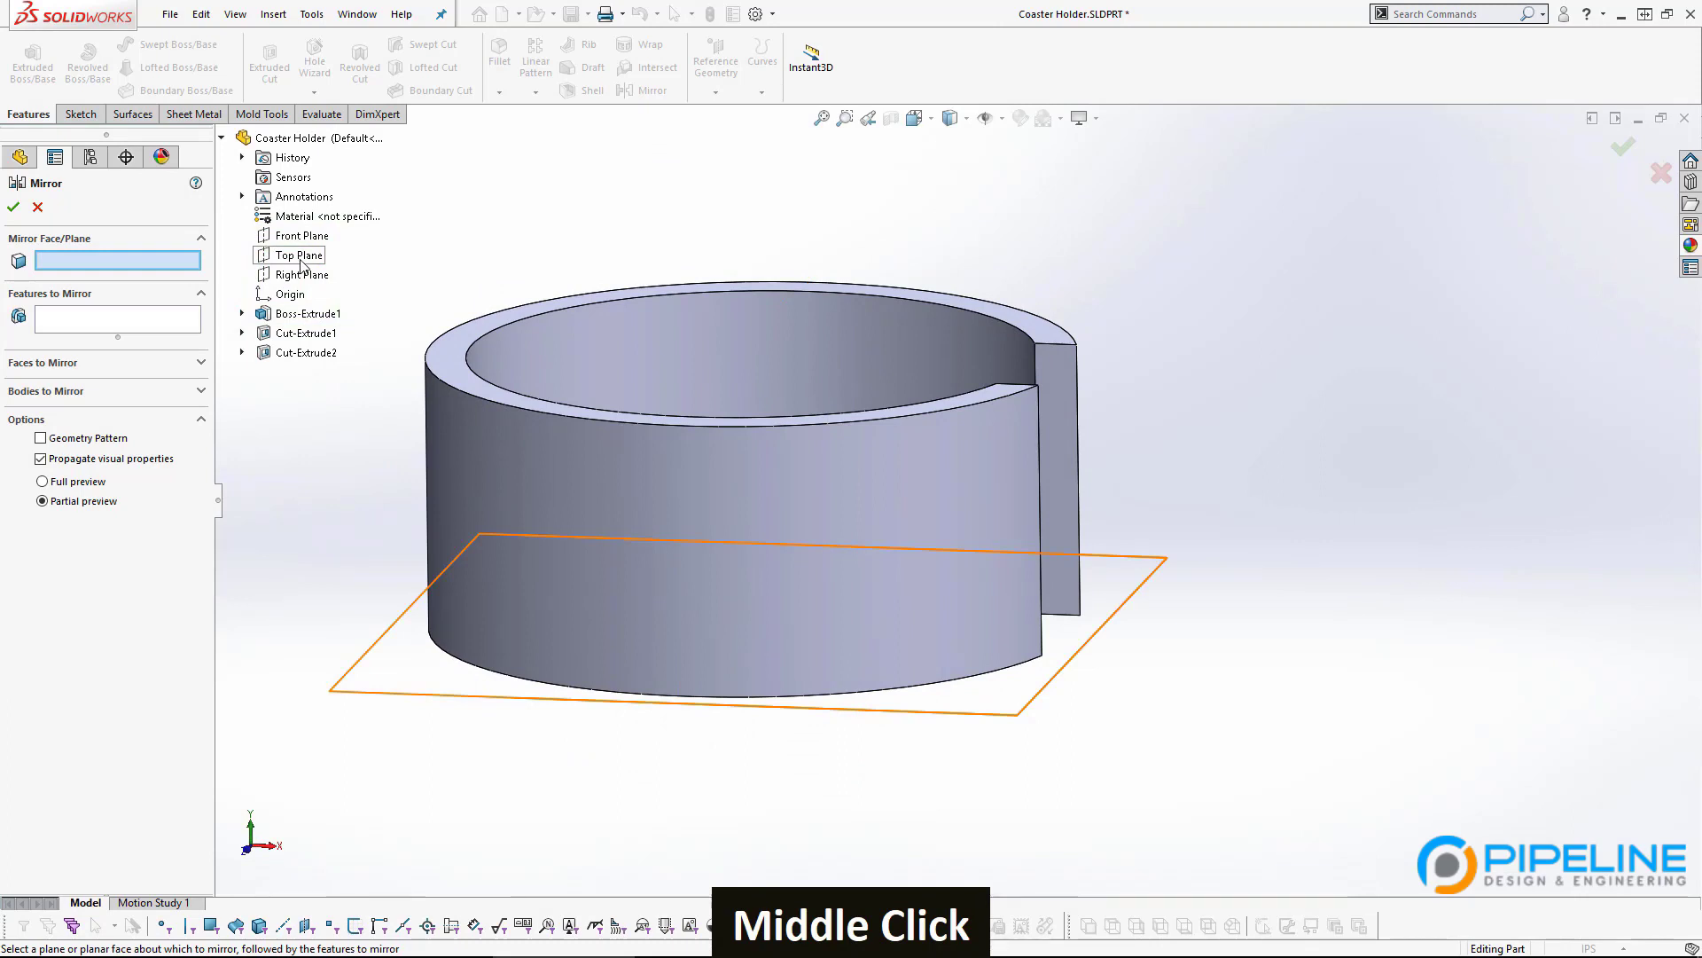
click(302, 276)
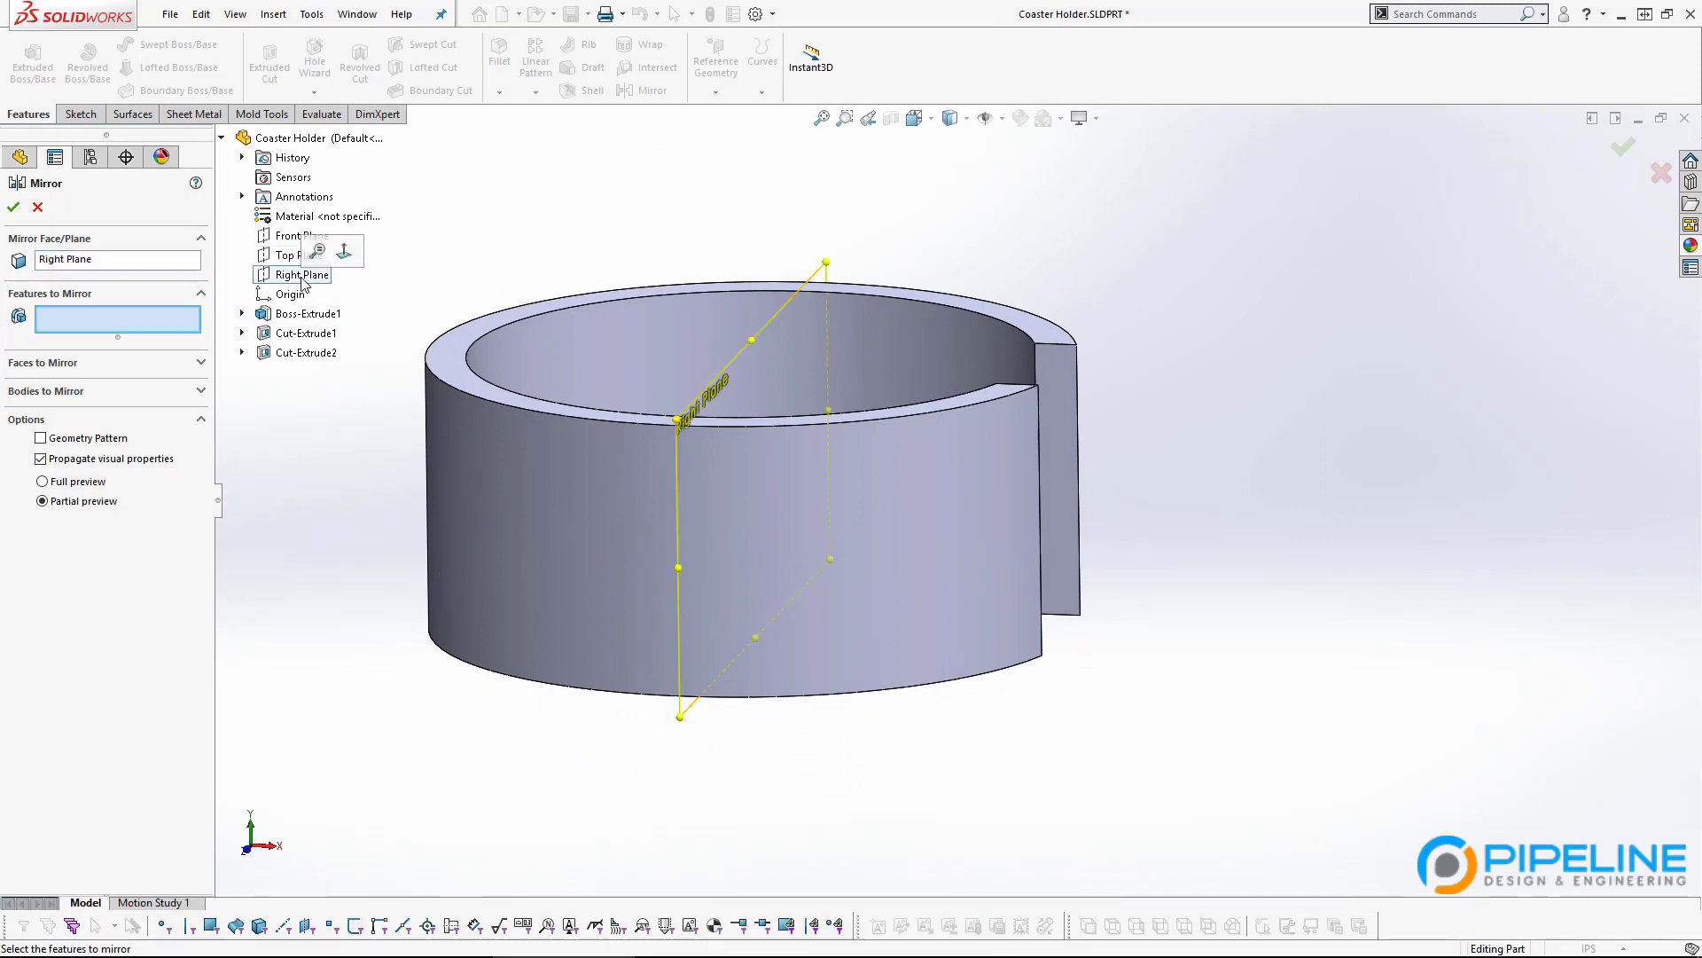
middle_drag(754, 399, 646, 361)
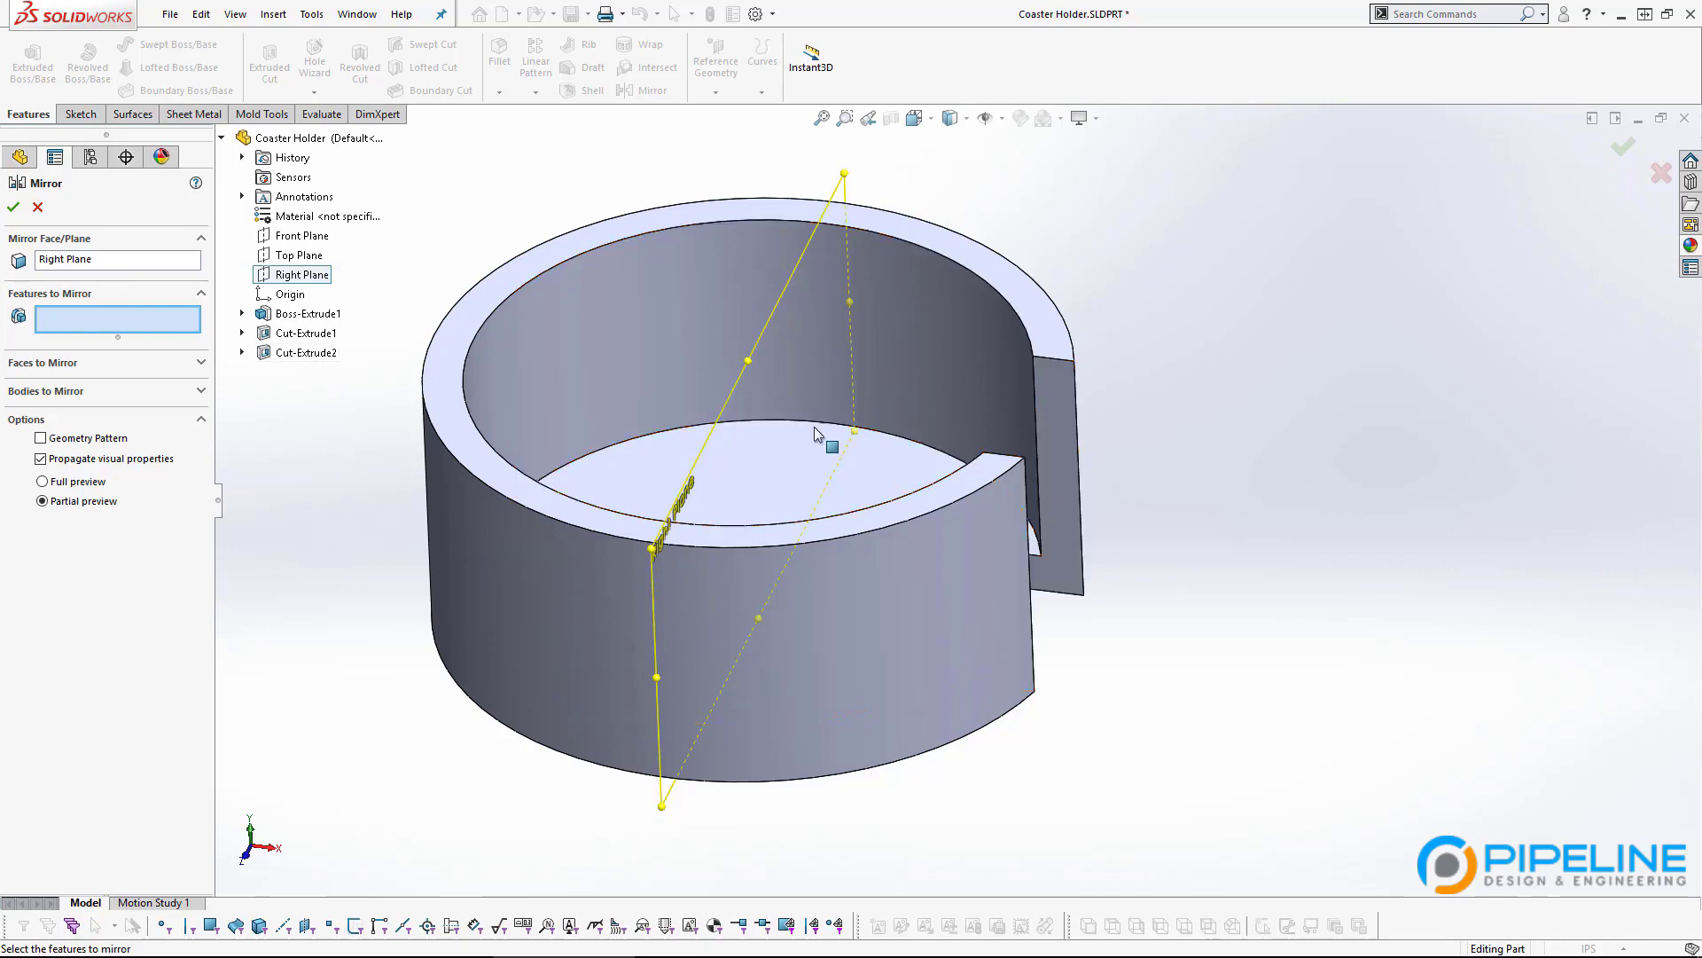
click(1043, 440)
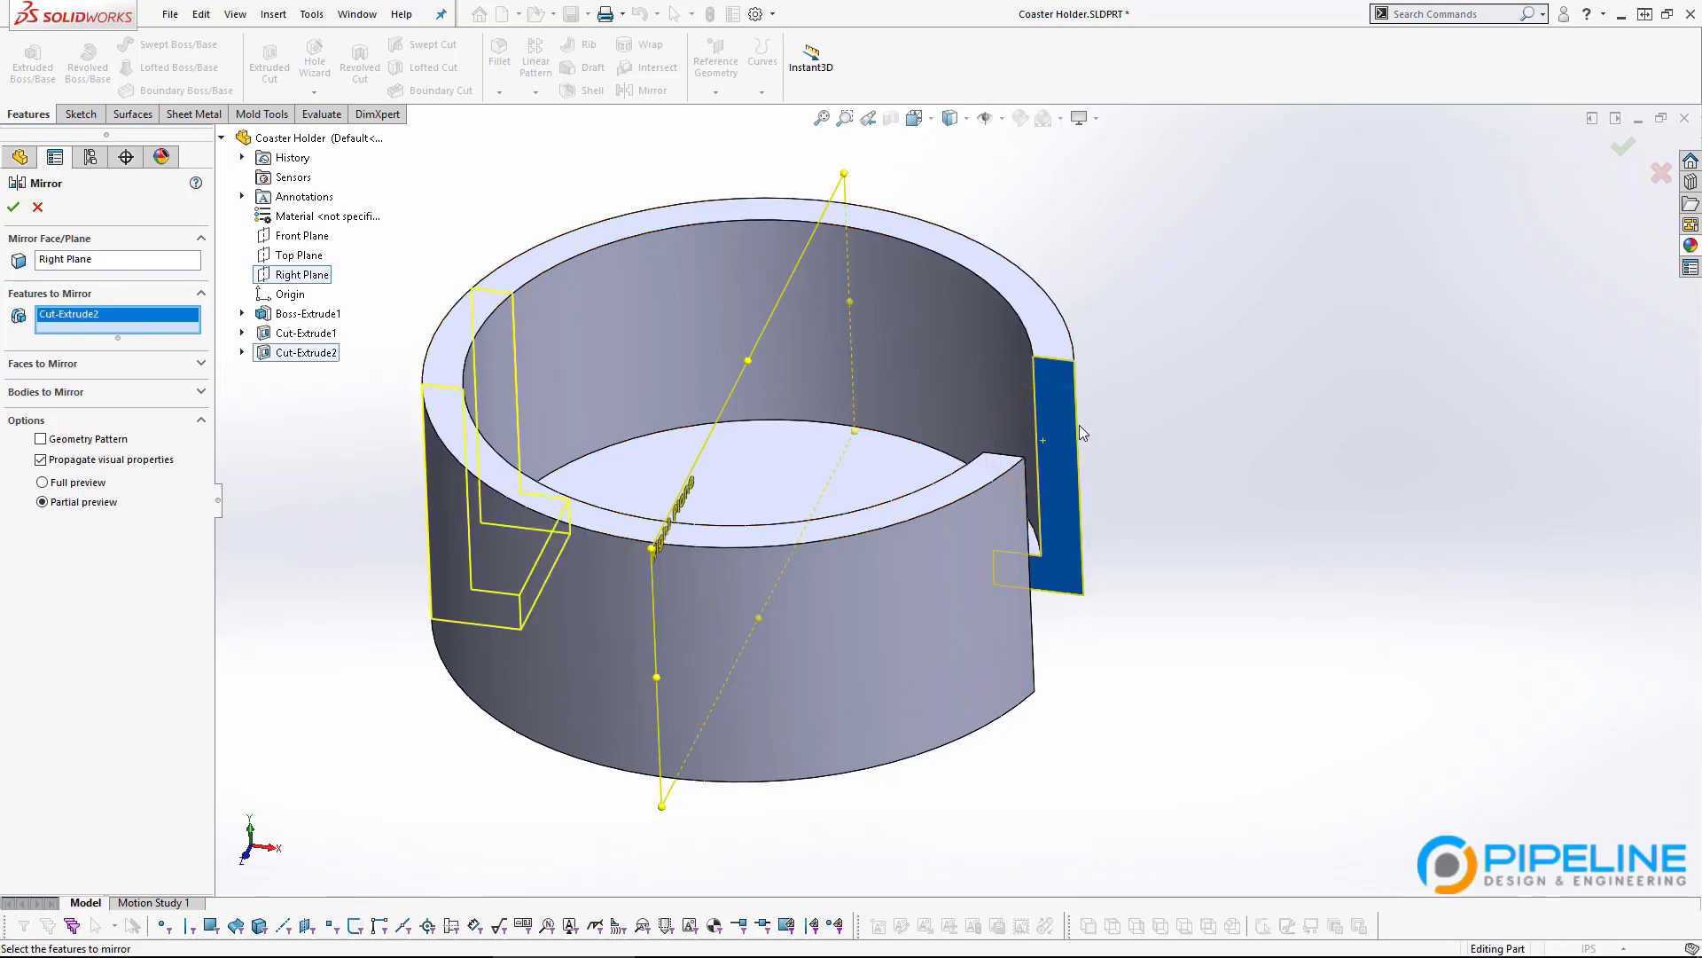
mouse_move(1080, 428)
middle_down()
mouse_move(1007, 639)
mouse_move(1000, 772)
mouse_move(1082, 570)
mouse_move(1073, 449)
middle_up()
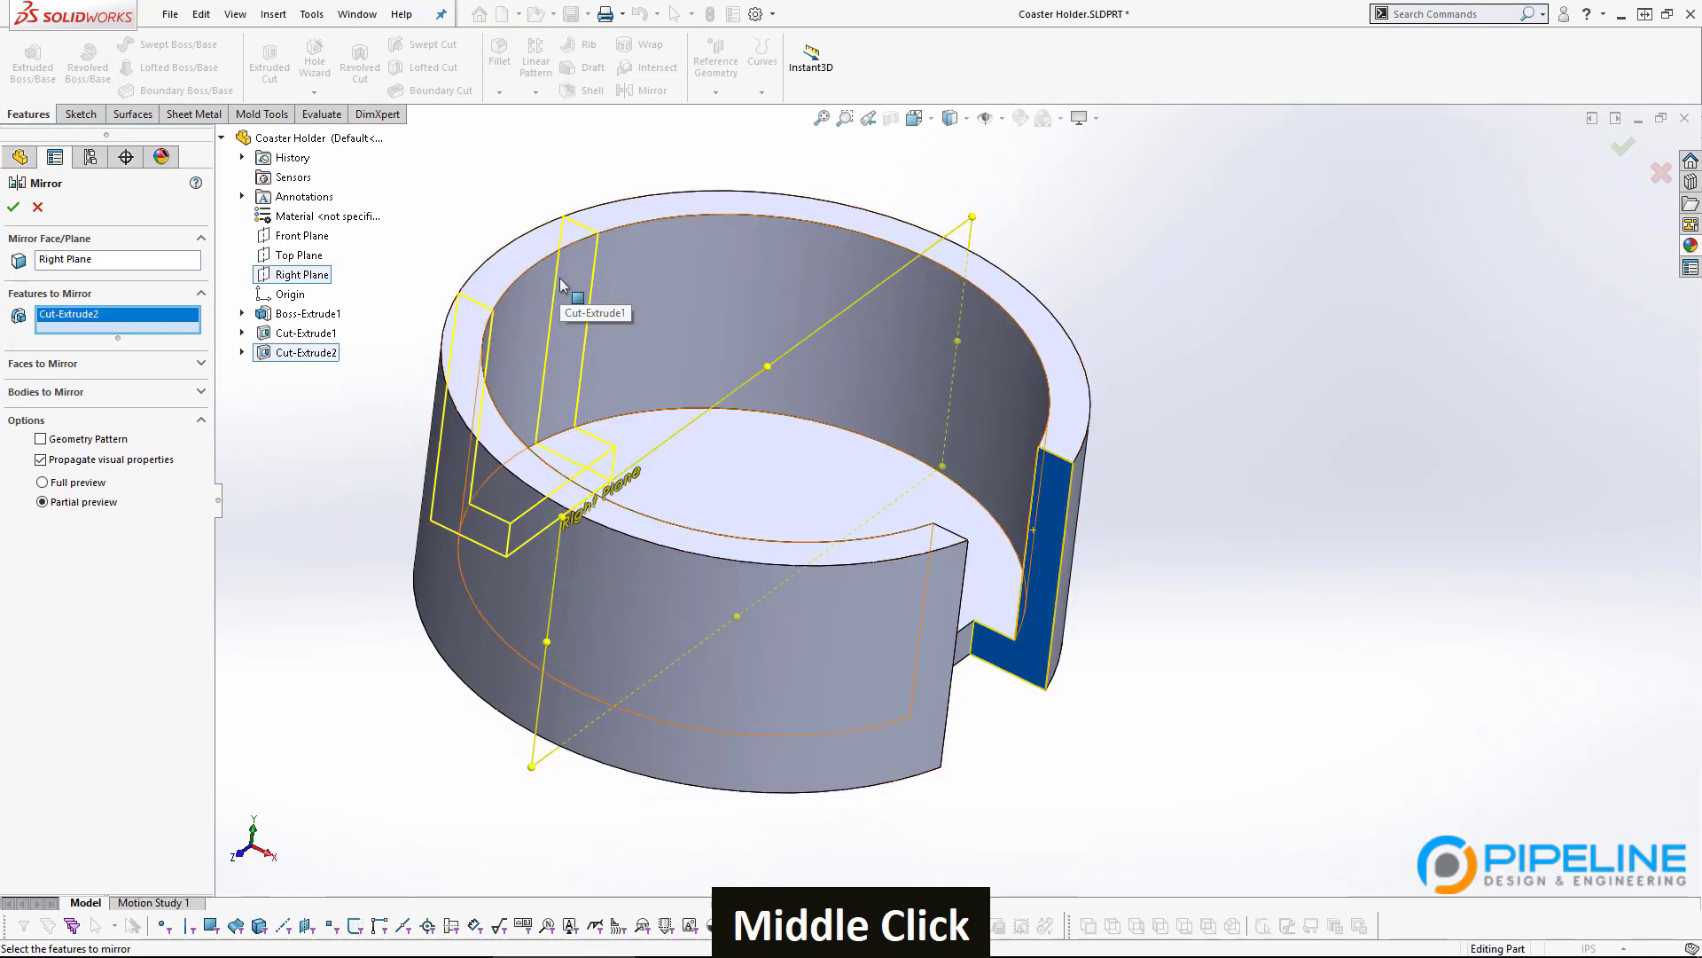
middle_drag(608, 428, 1095, 357)
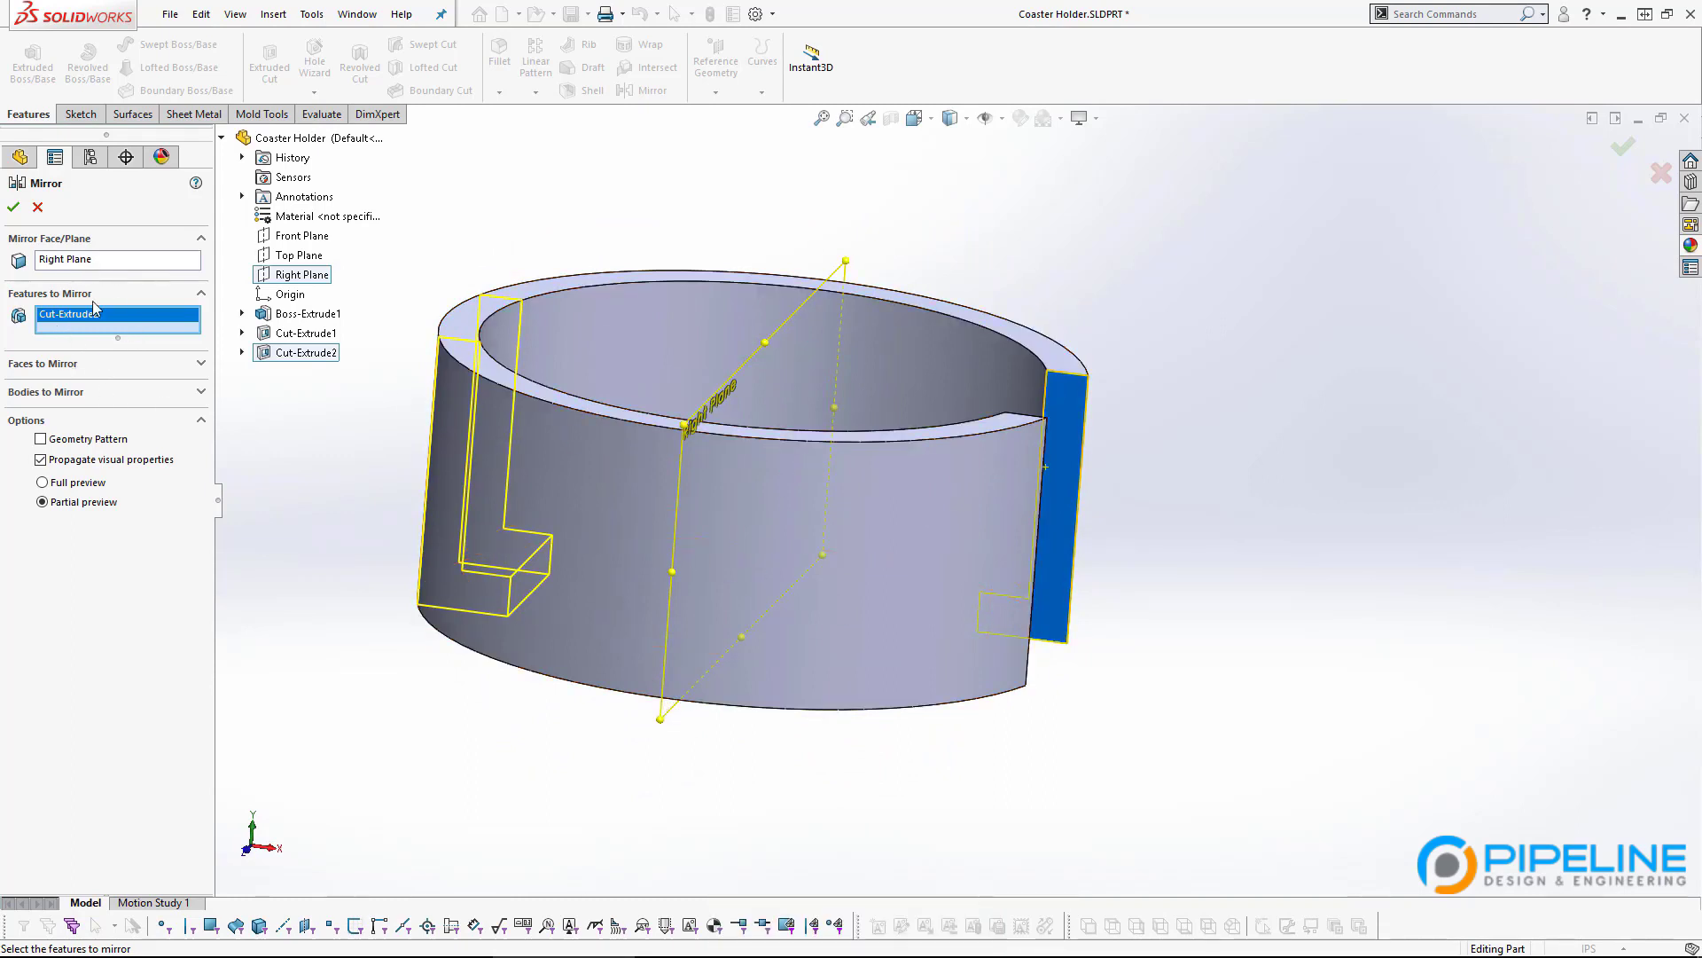
Clear the mirror plane and try the Top Plane instead to preview the mirrored slot.
click(93, 260)
right_click(92, 260)
click(98, 272)
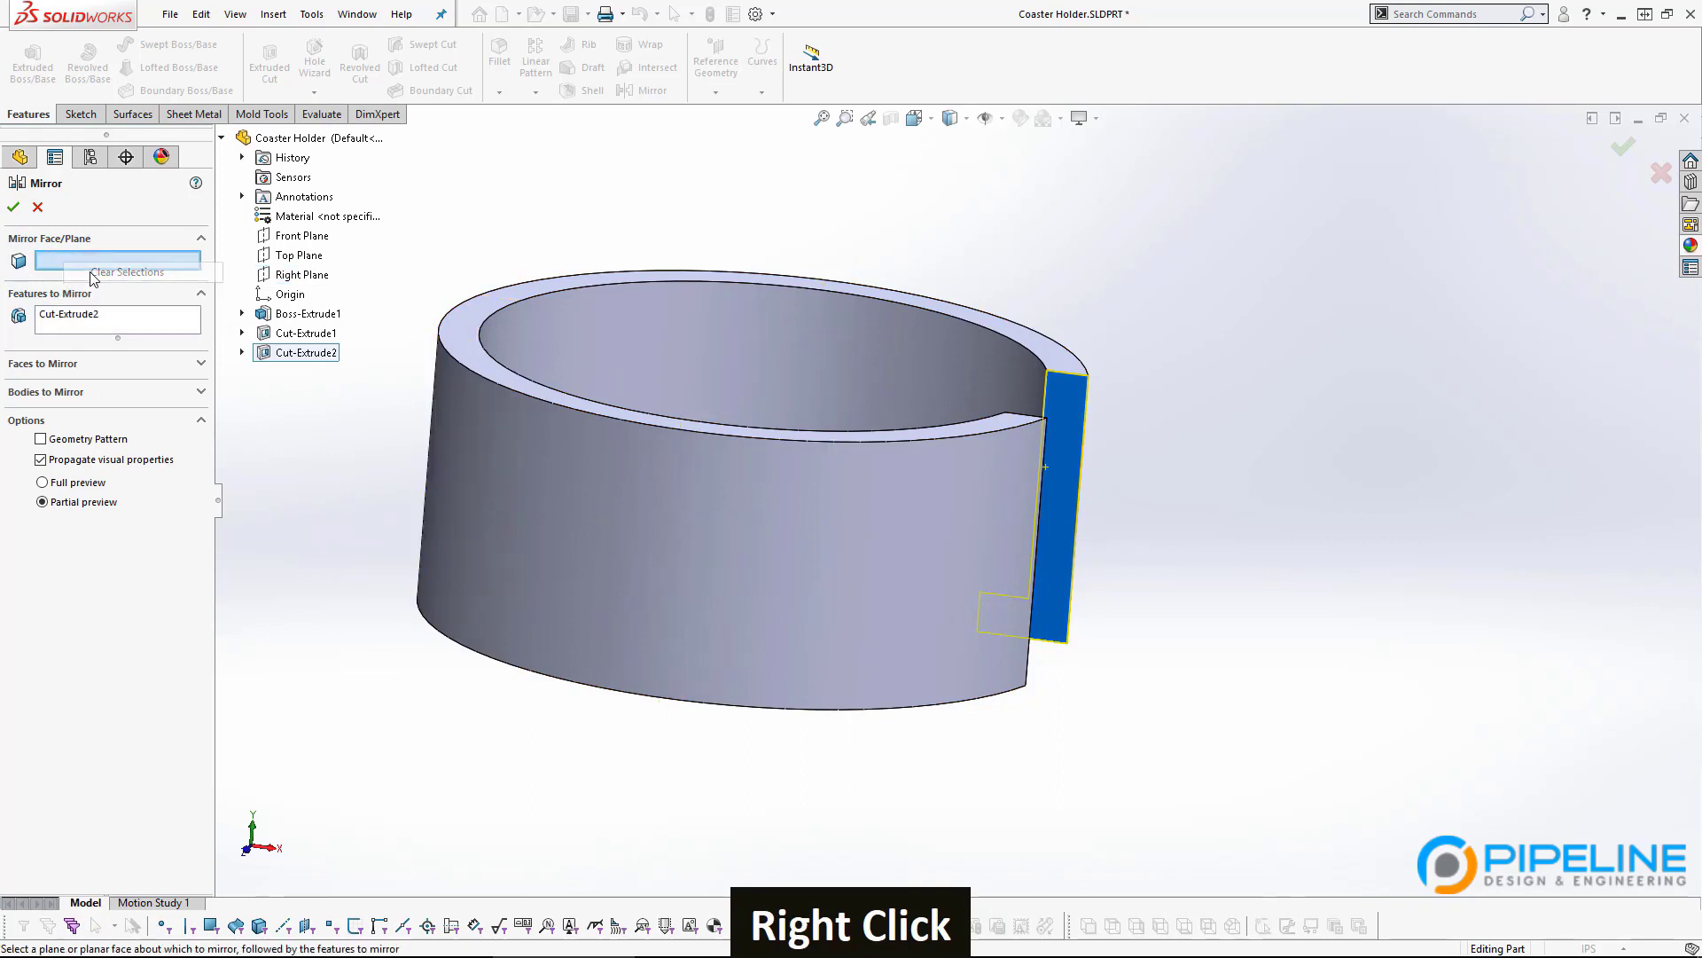
double_click(113, 258)
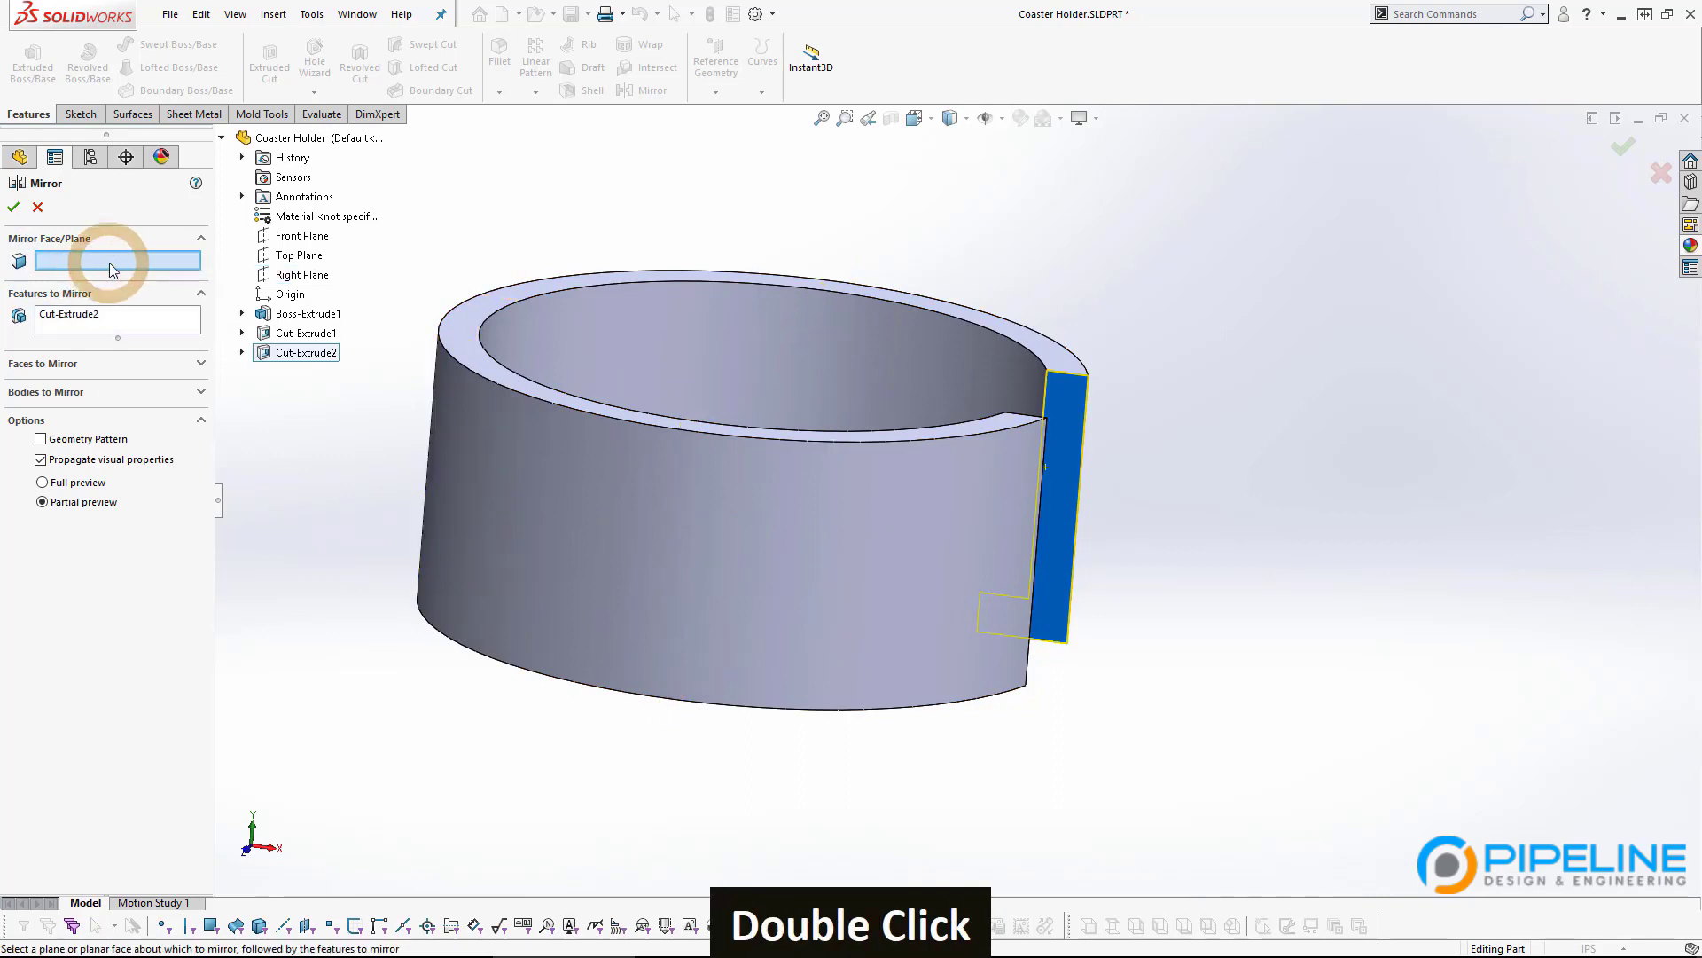
click(317, 257)
scroll(967, 529, up, 3)
middle_drag(966, 529, 643, 432)
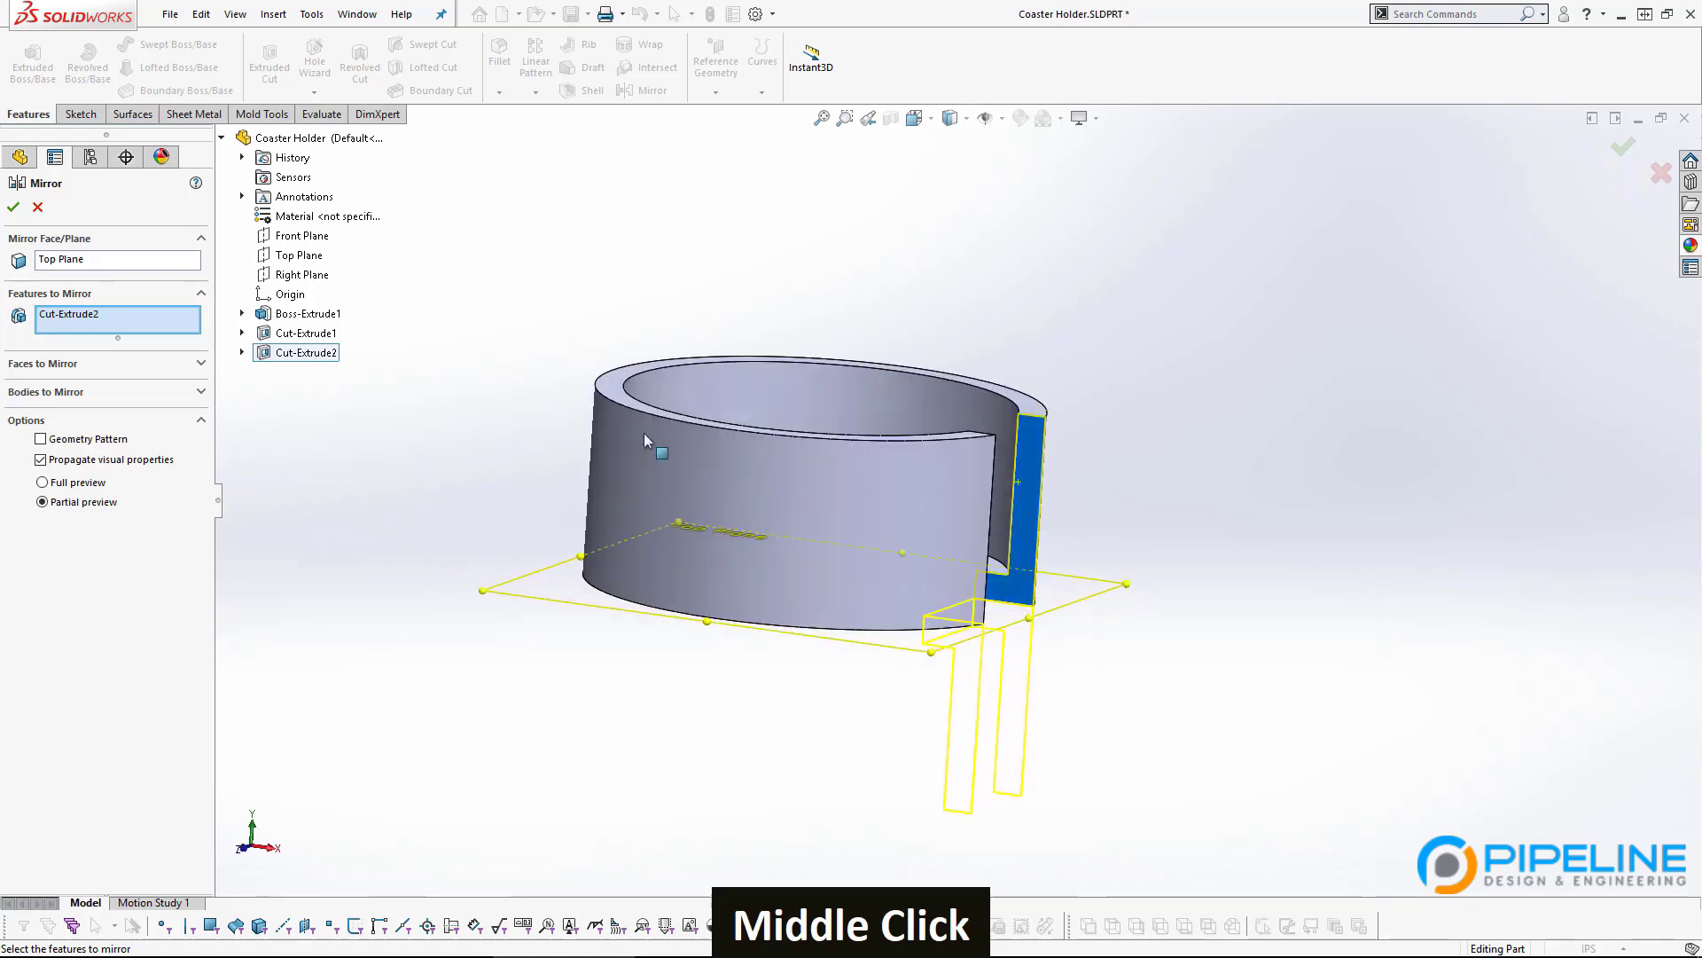
Set the mirror plane to the Right Plane and finish mirroring the slot to the opposite side of the holder.
click(55, 259)
click(293, 275)
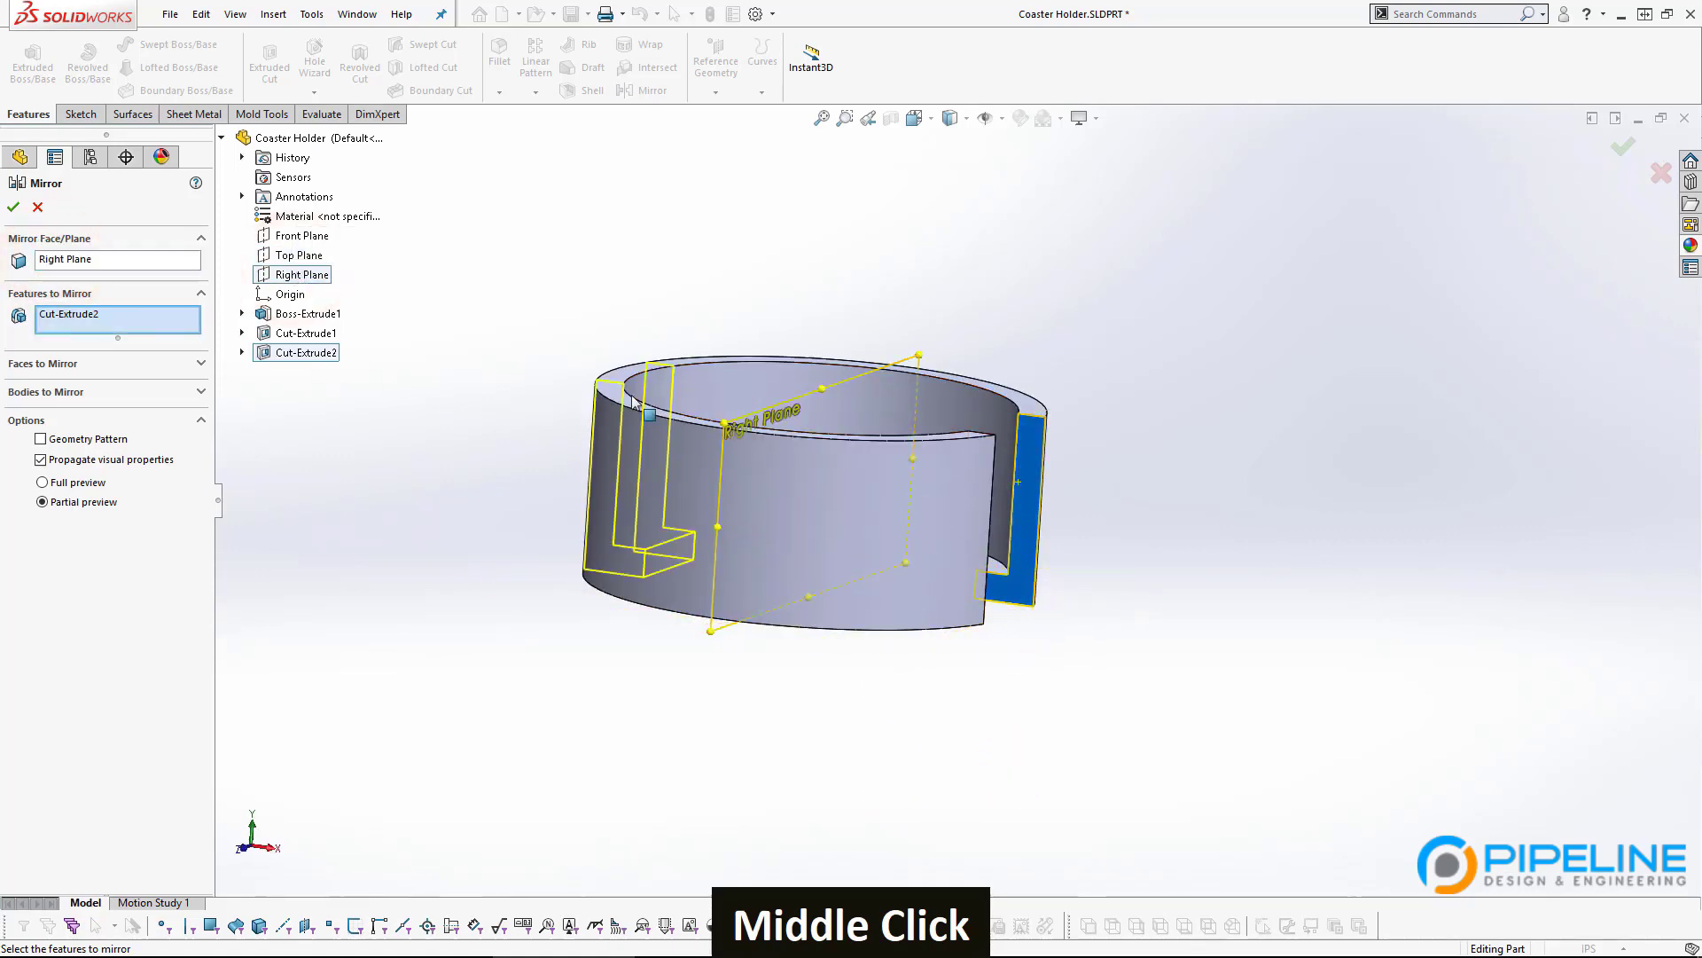
middle_drag(648, 475, 759, 536)
scroll(692, 373, up, 1)
click(14, 208)
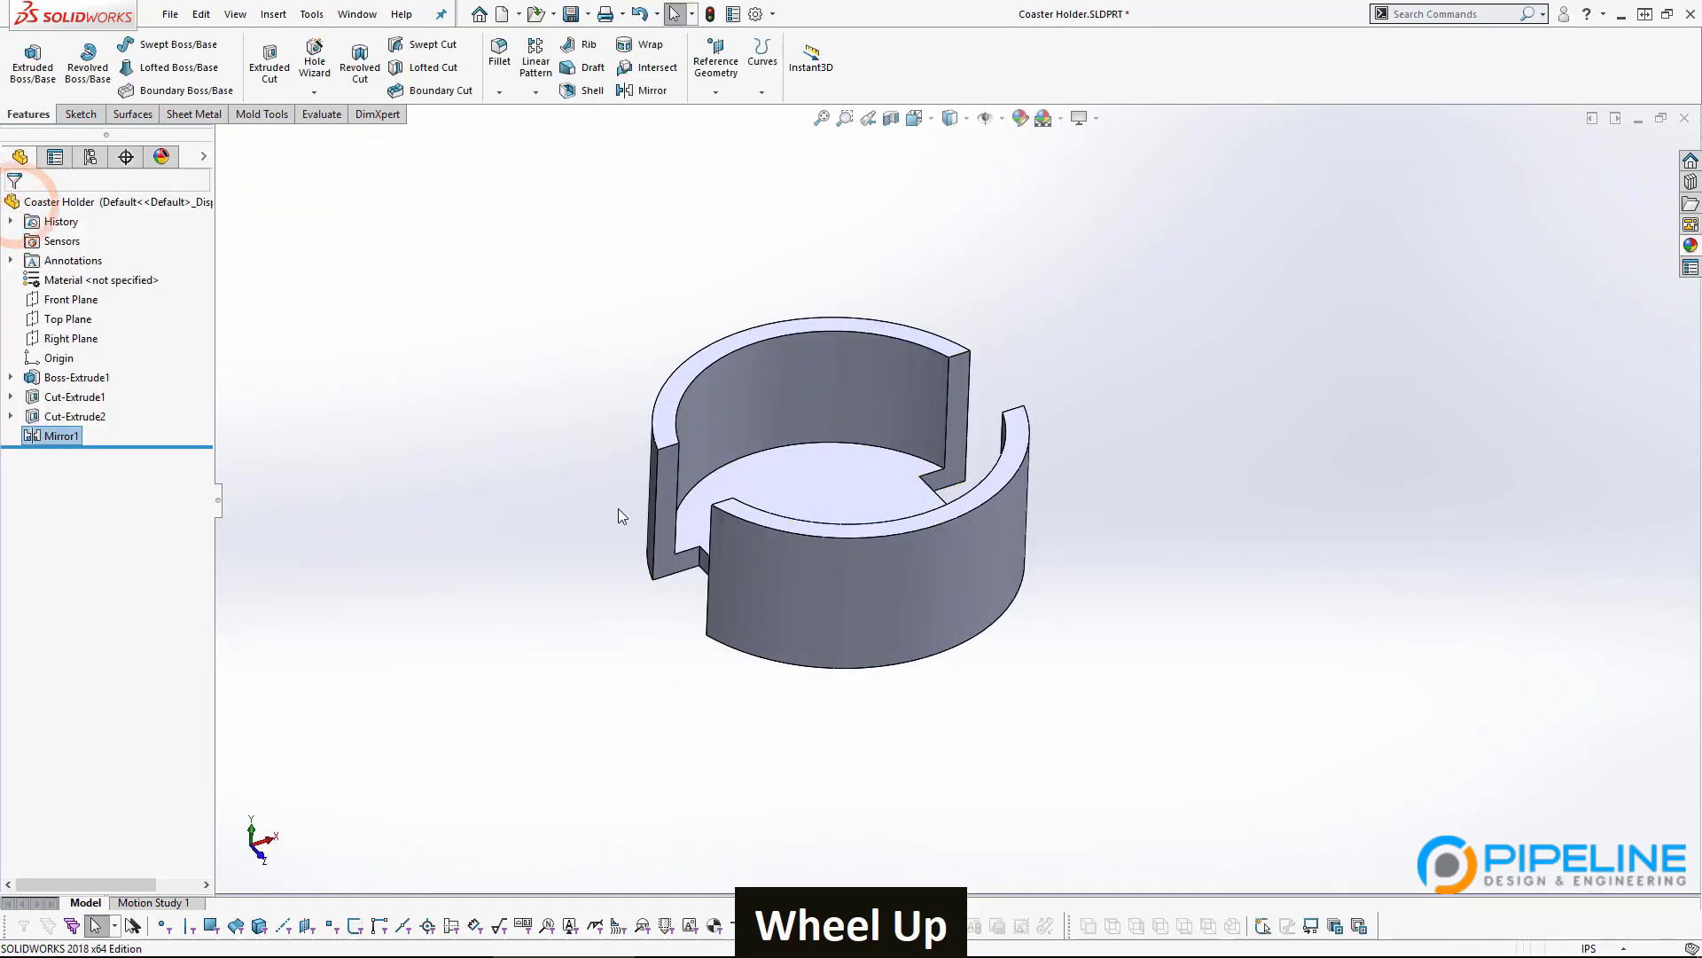
Switch to the coaster holder assembly and examine both access slots around the coaster stack from several angles.
scroll(977, 397, down, 3)
middle_drag(971, 497, 981, 487)
key(ctrl+Tab)
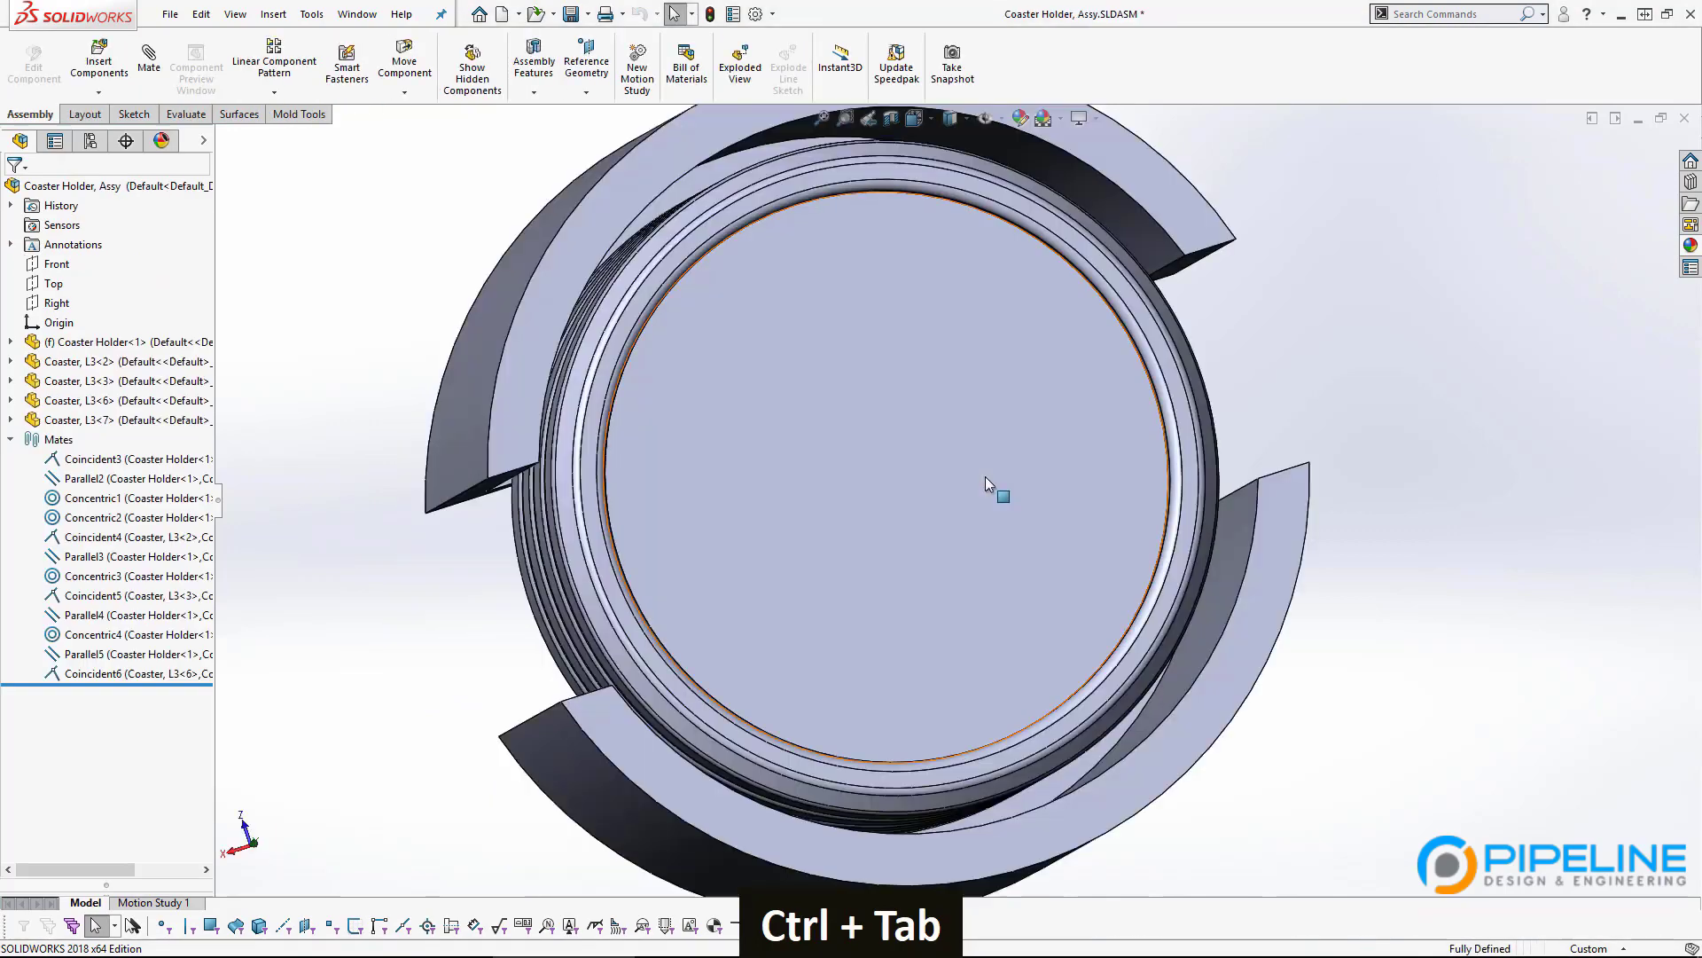
scroll(992, 490, up, 2)
middle_drag(1045, 475, 908, 477)
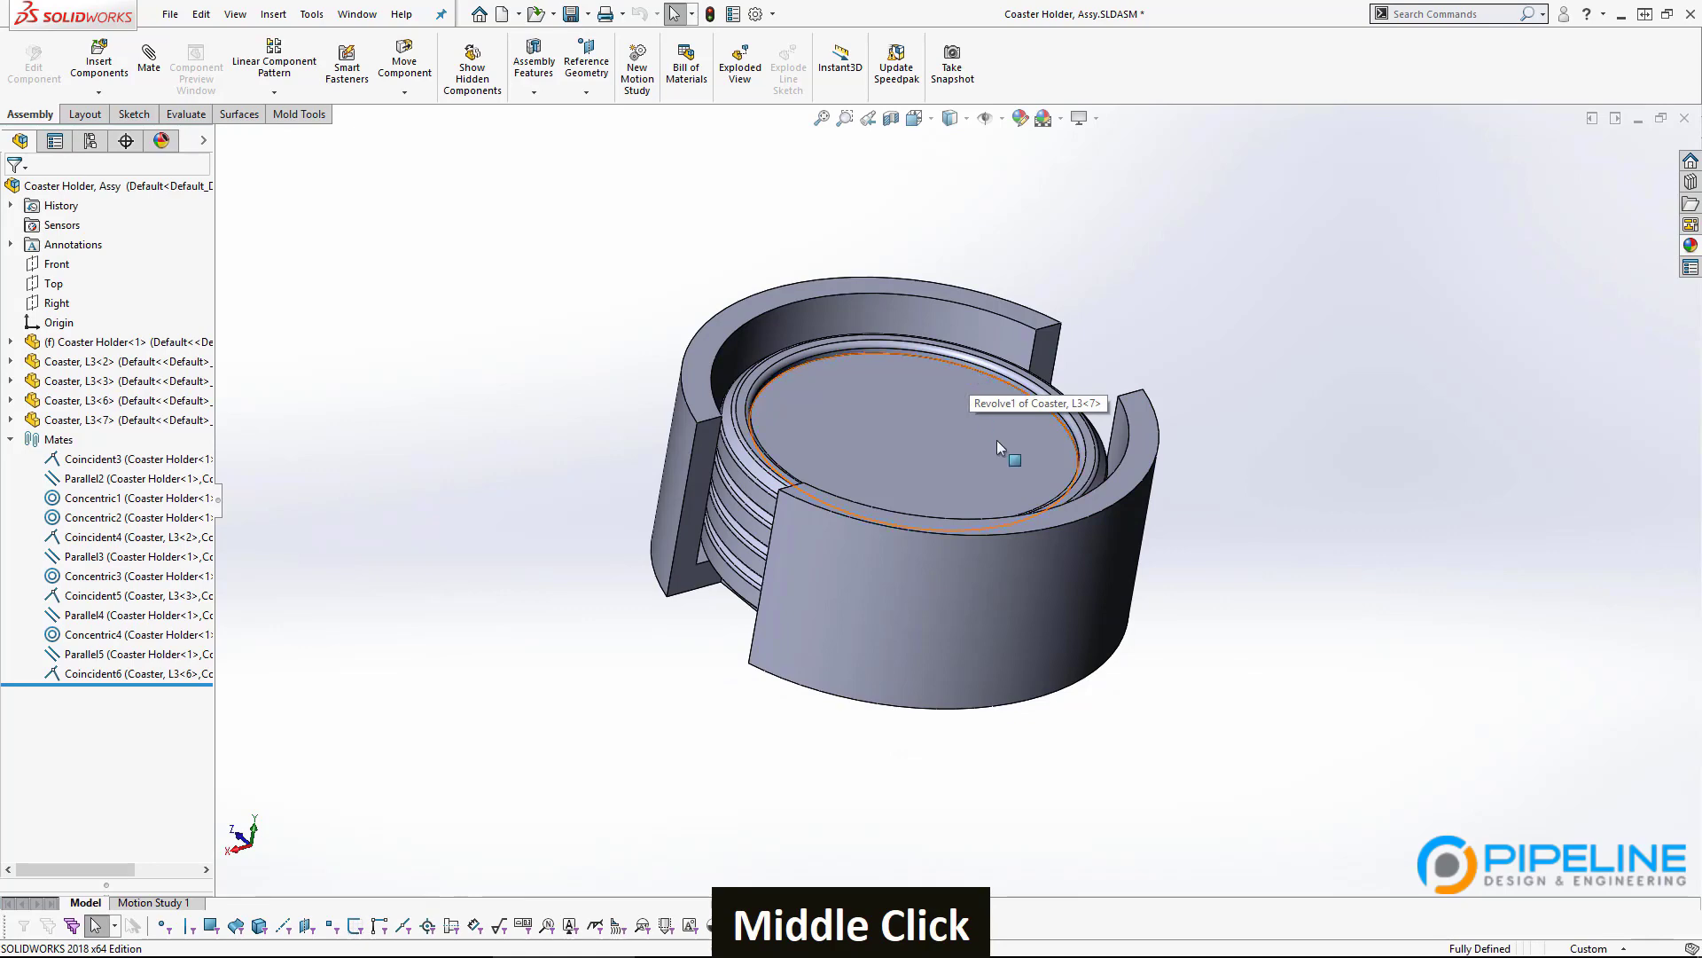
scroll(1058, 360, down, 3)
middle_drag(1057, 360, 1028, 531)
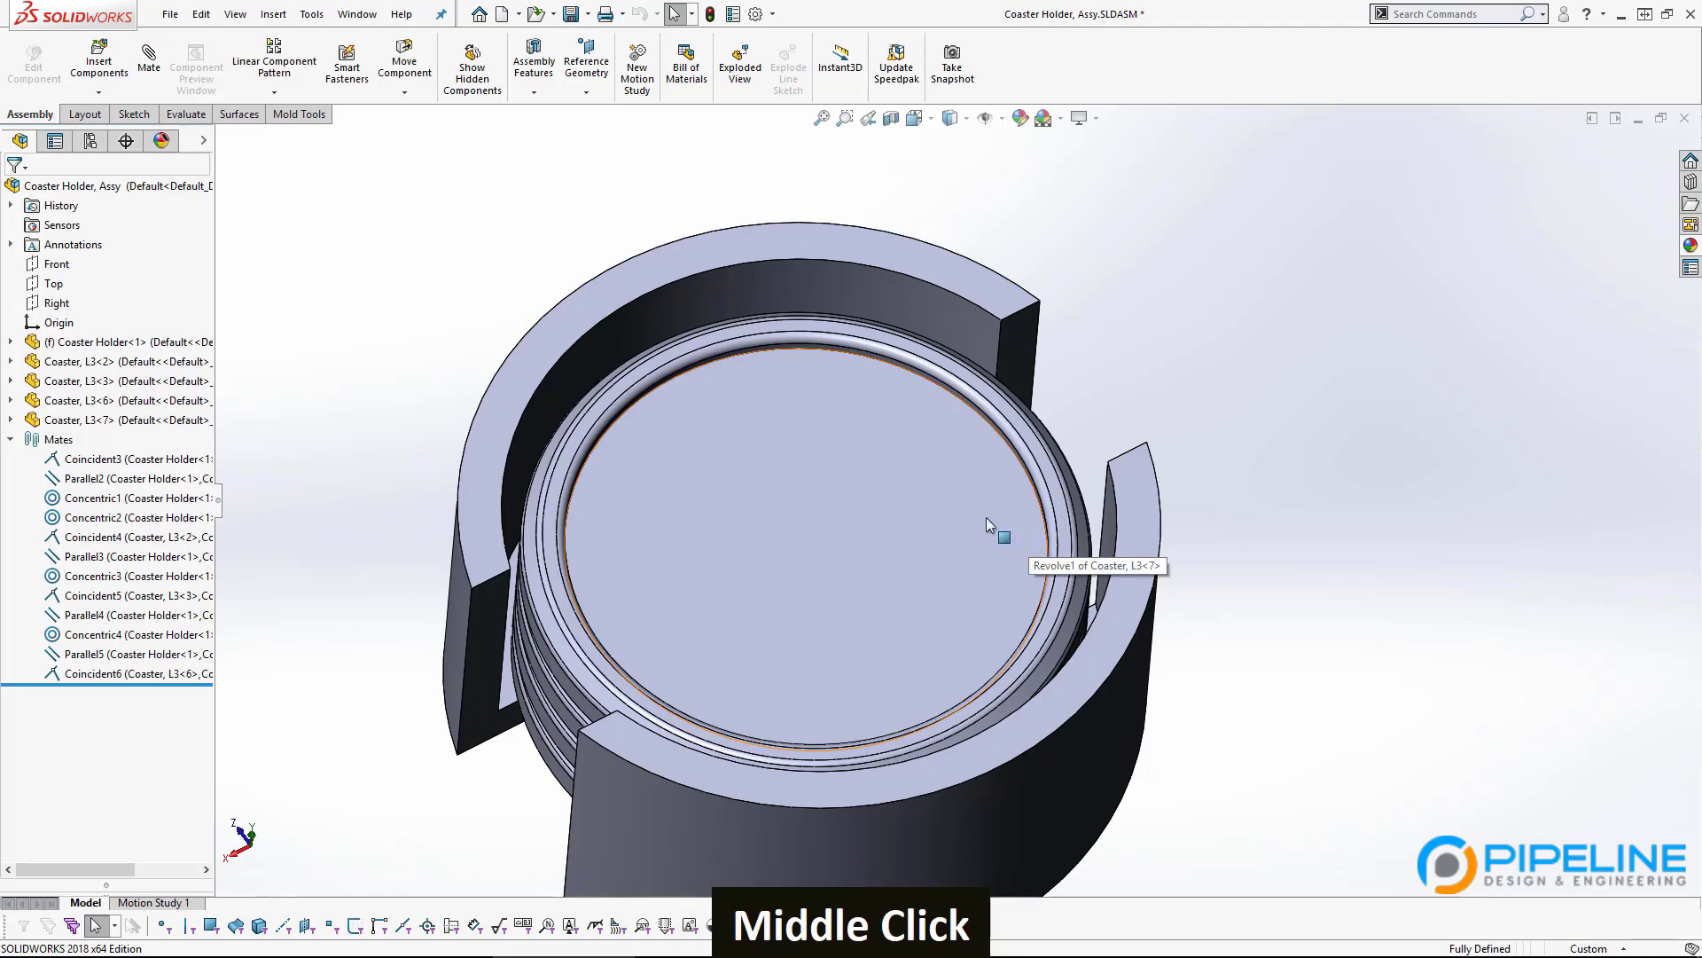
middle_drag(895, 544, 745, 383)
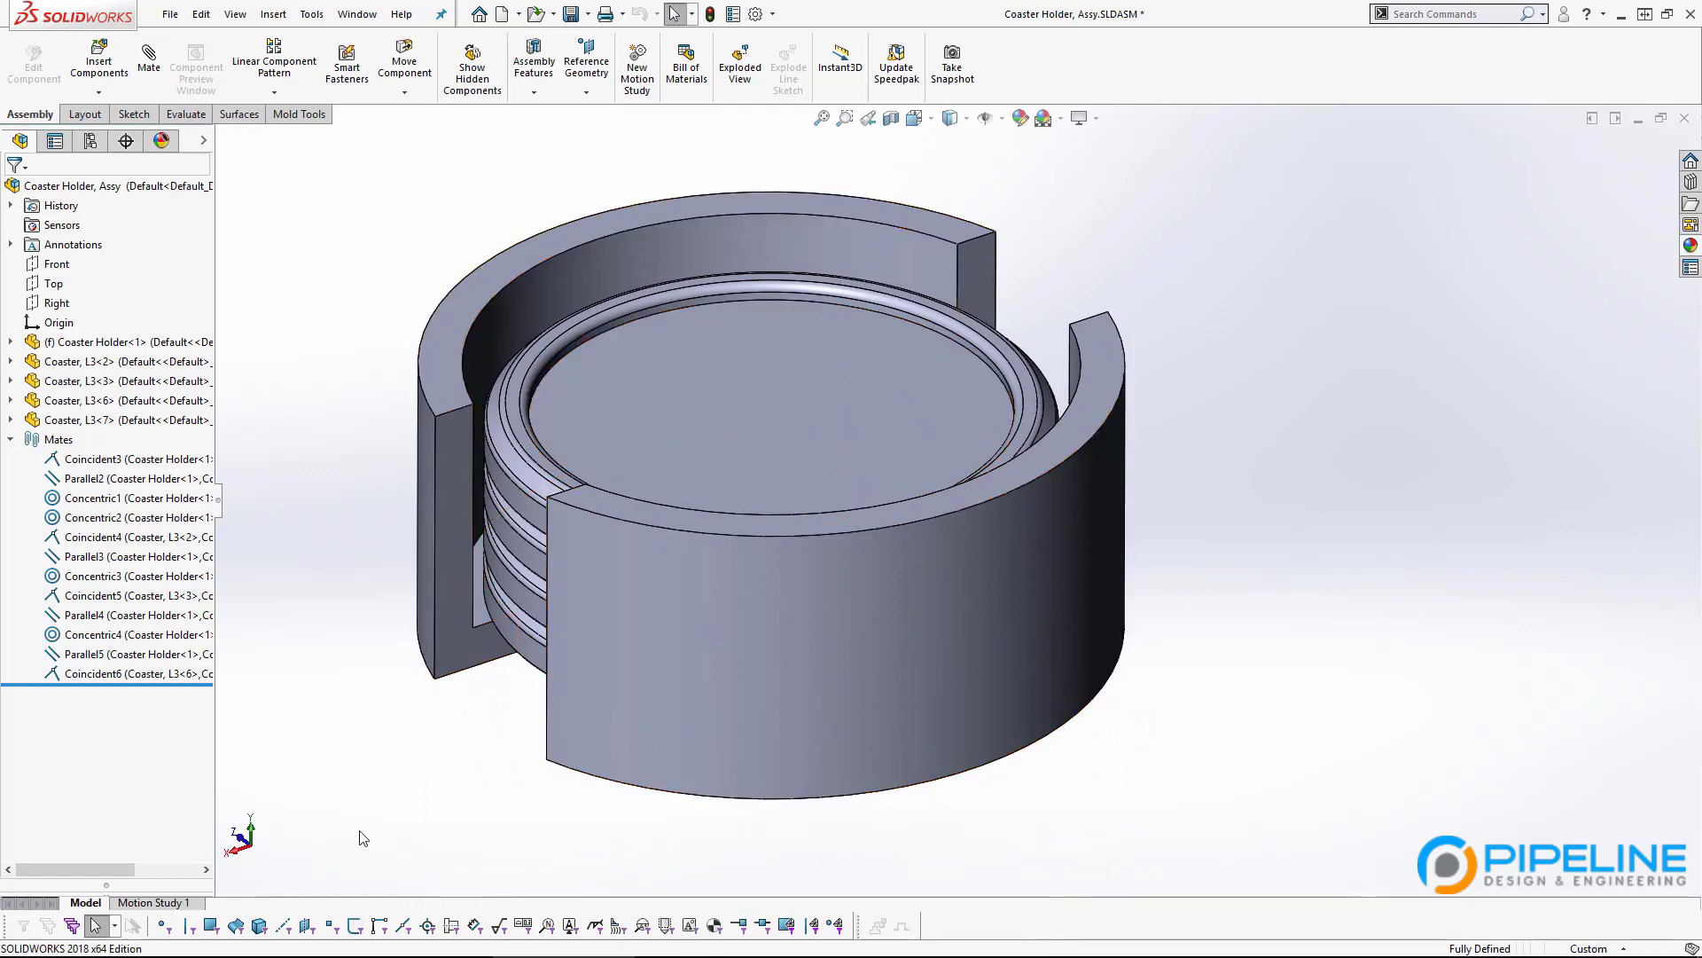
Return to the Coaster Holder part and inspect the edges of the two slots and the floor cutout.
key(ctrl+Tab)
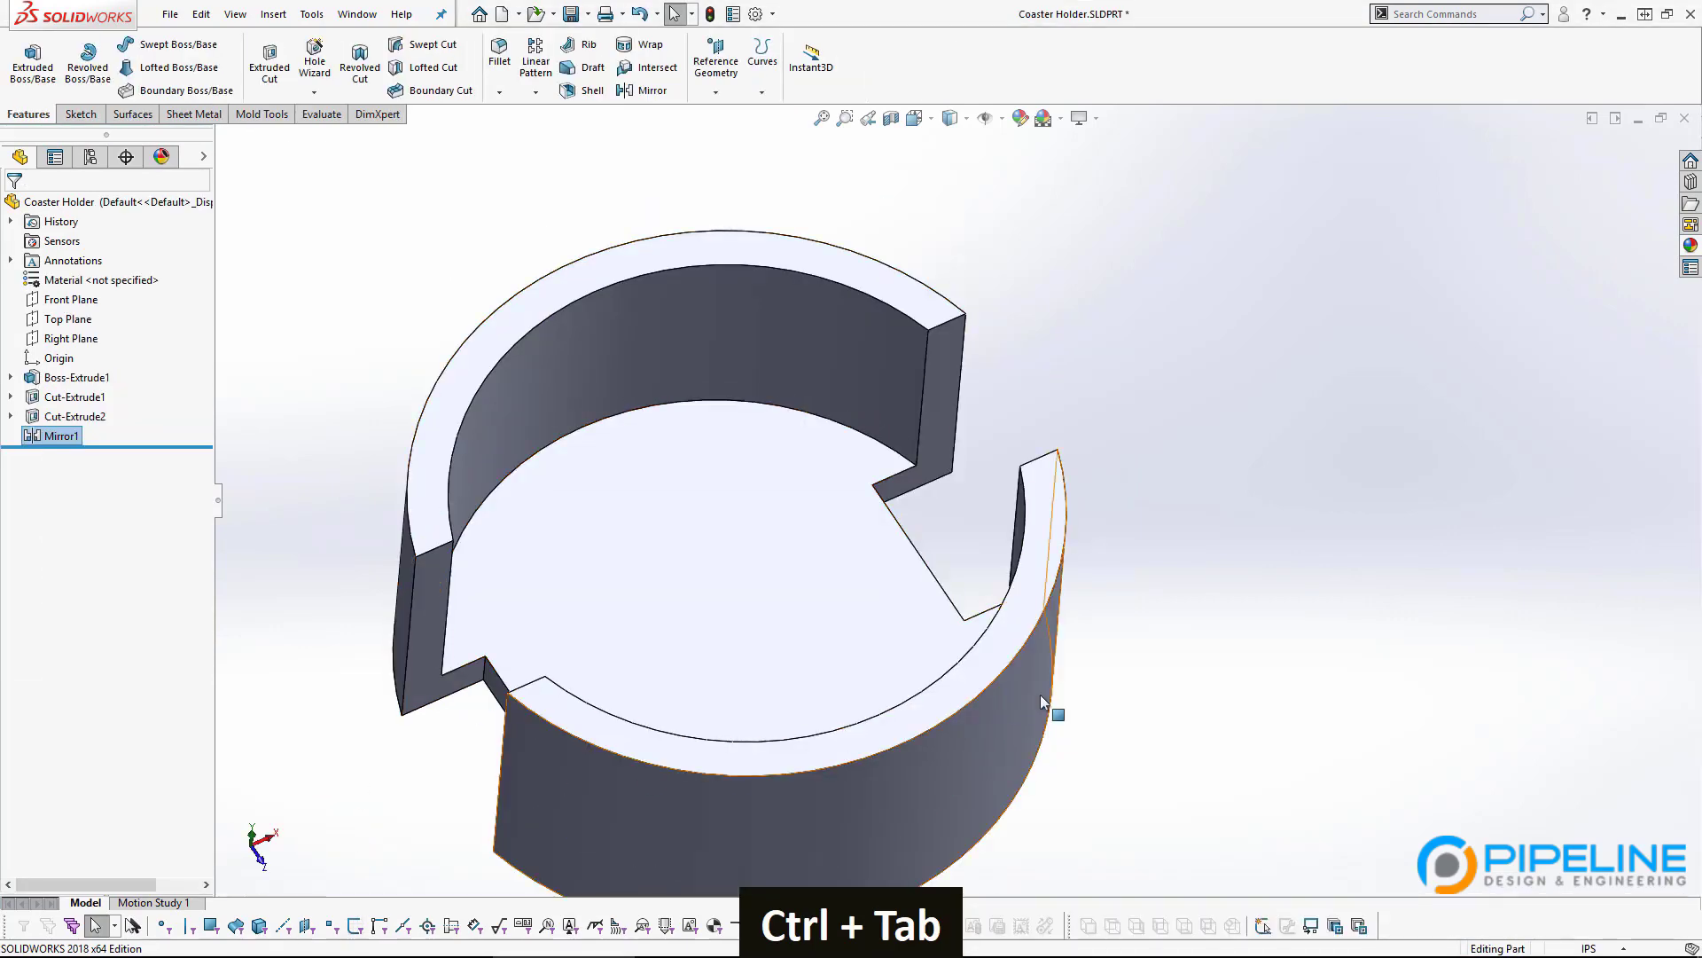
scroll(945, 690, up, 3)
middle_drag(945, 690, 984, 544)
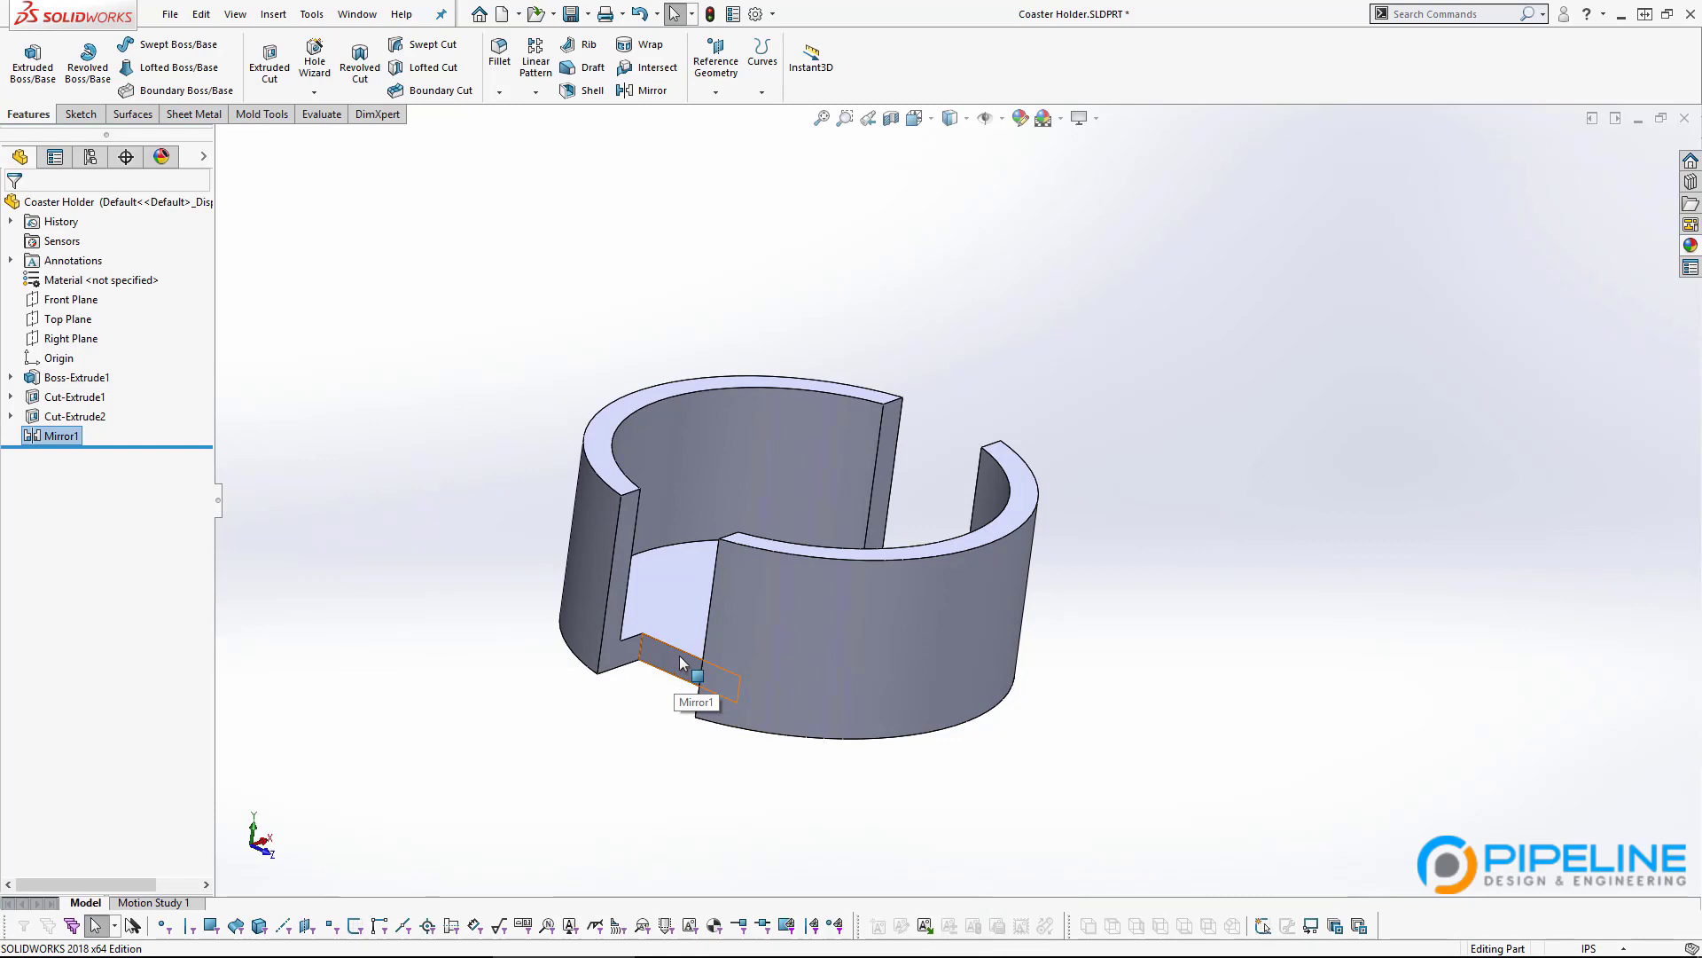
scroll(842, 365, down, 3)
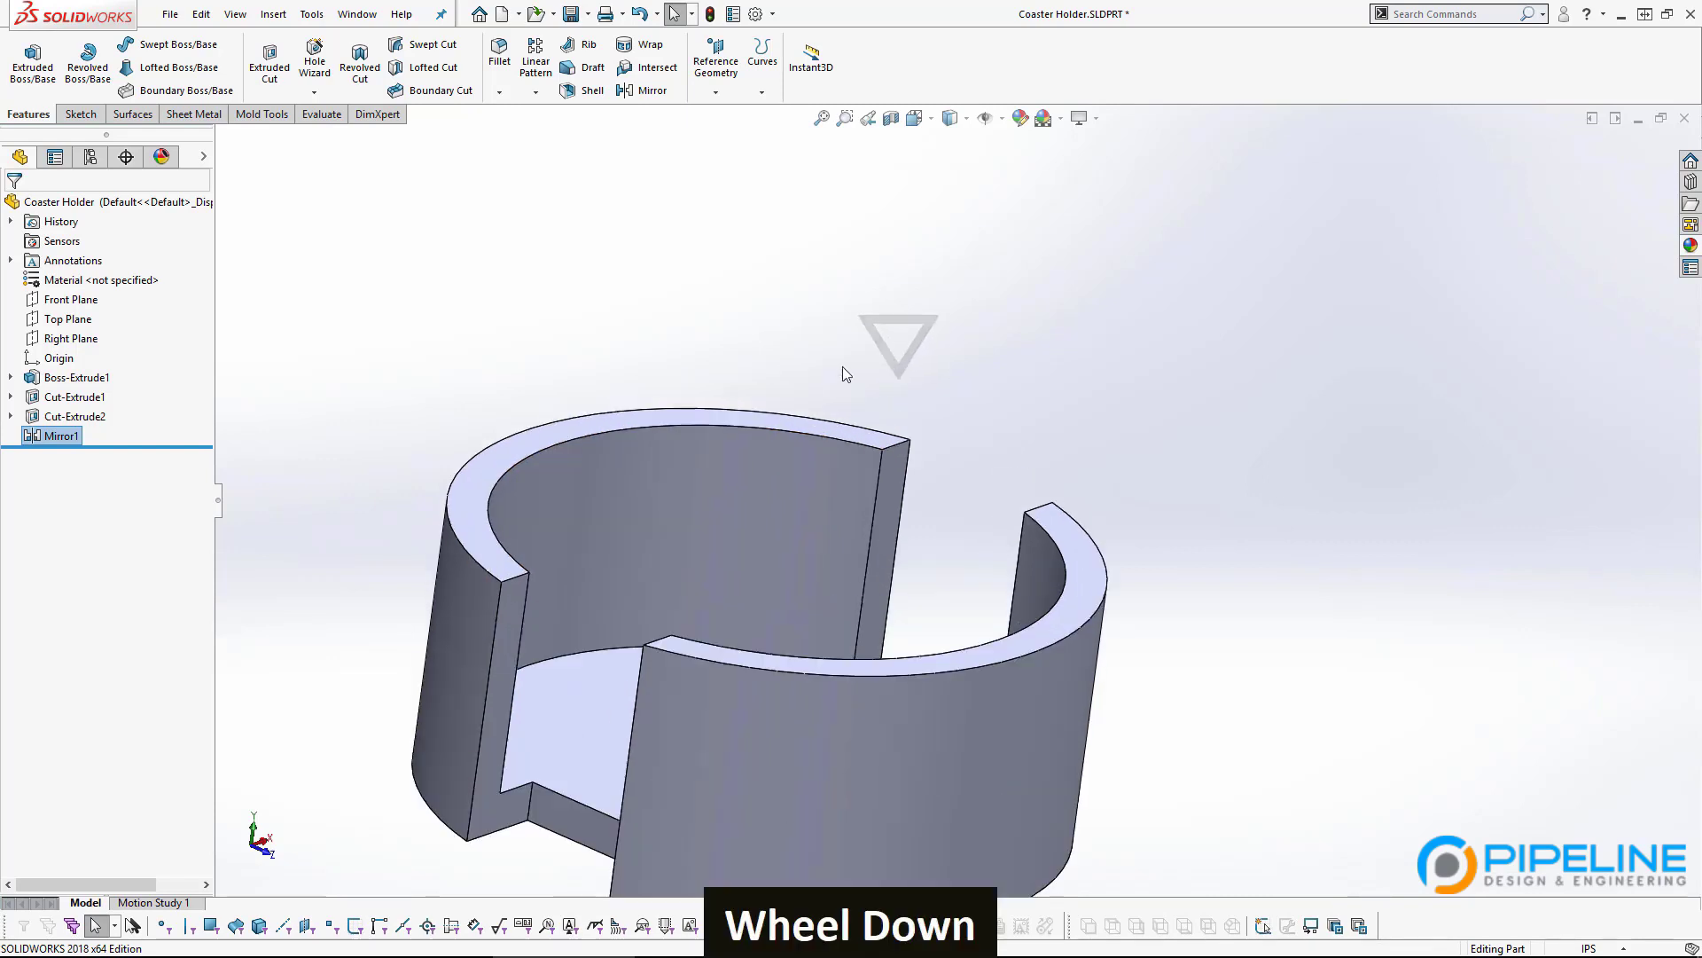
ctrl+middle_drag(909, 514, 956, 318)
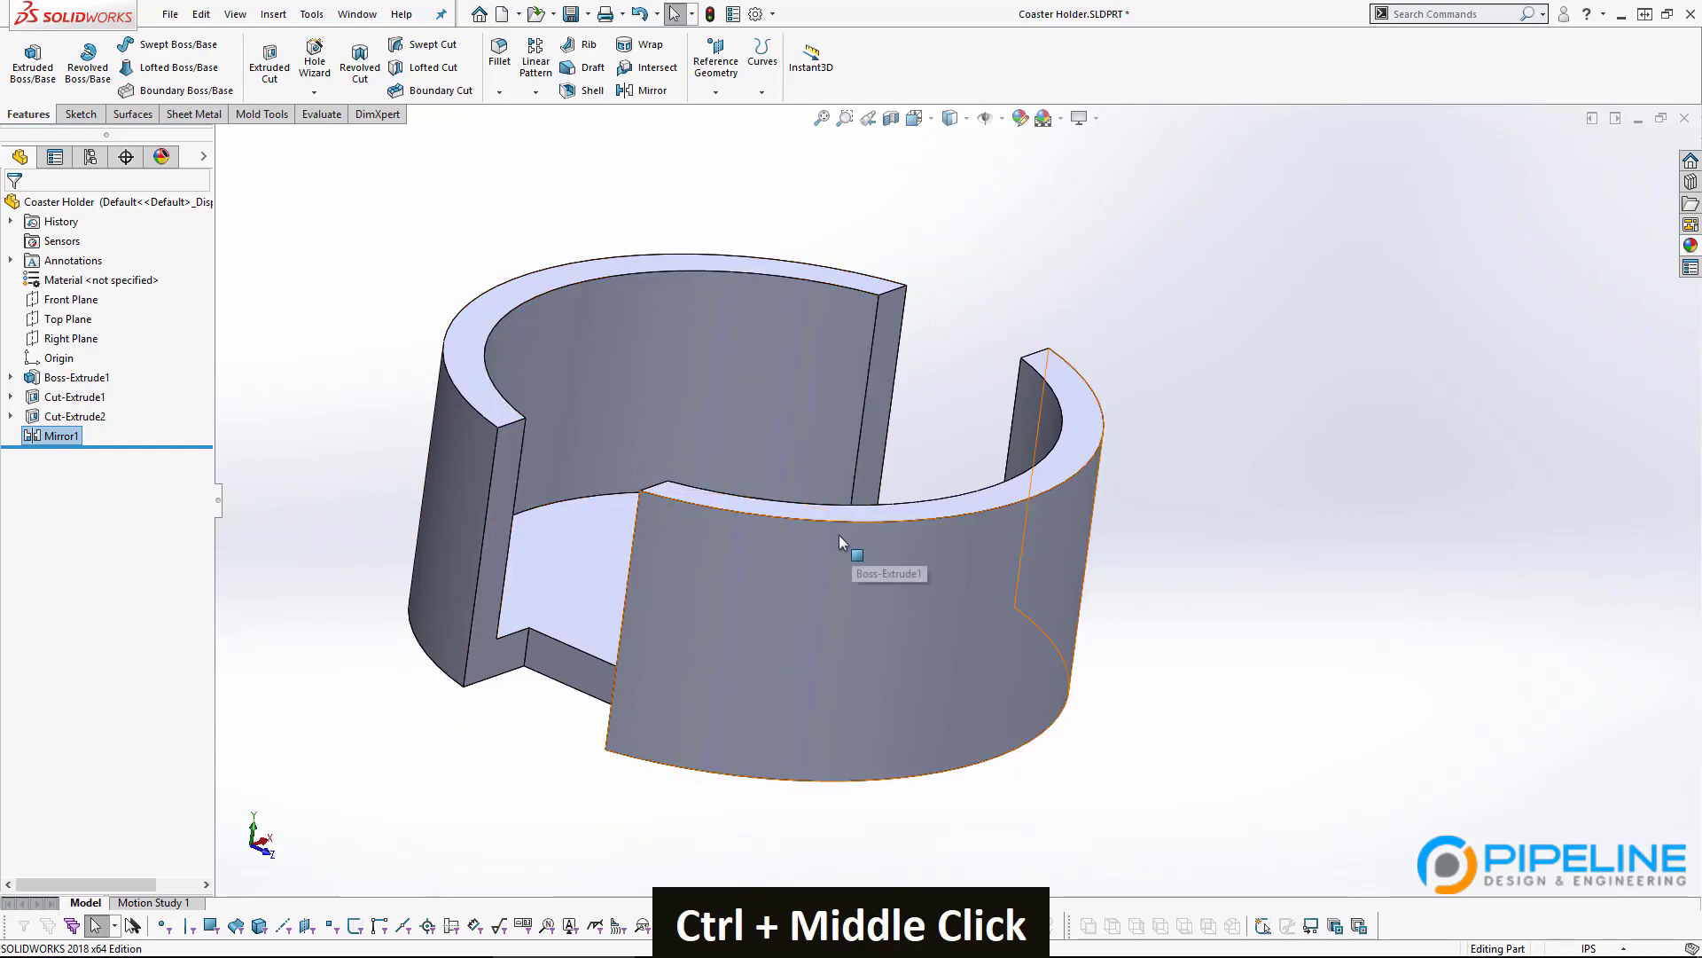
Switch to the Coaster, L3 part and display the dimensions of the chamfer around its upper outer edge.
key(ctrl+Tab)
key(ctrl+Tab)
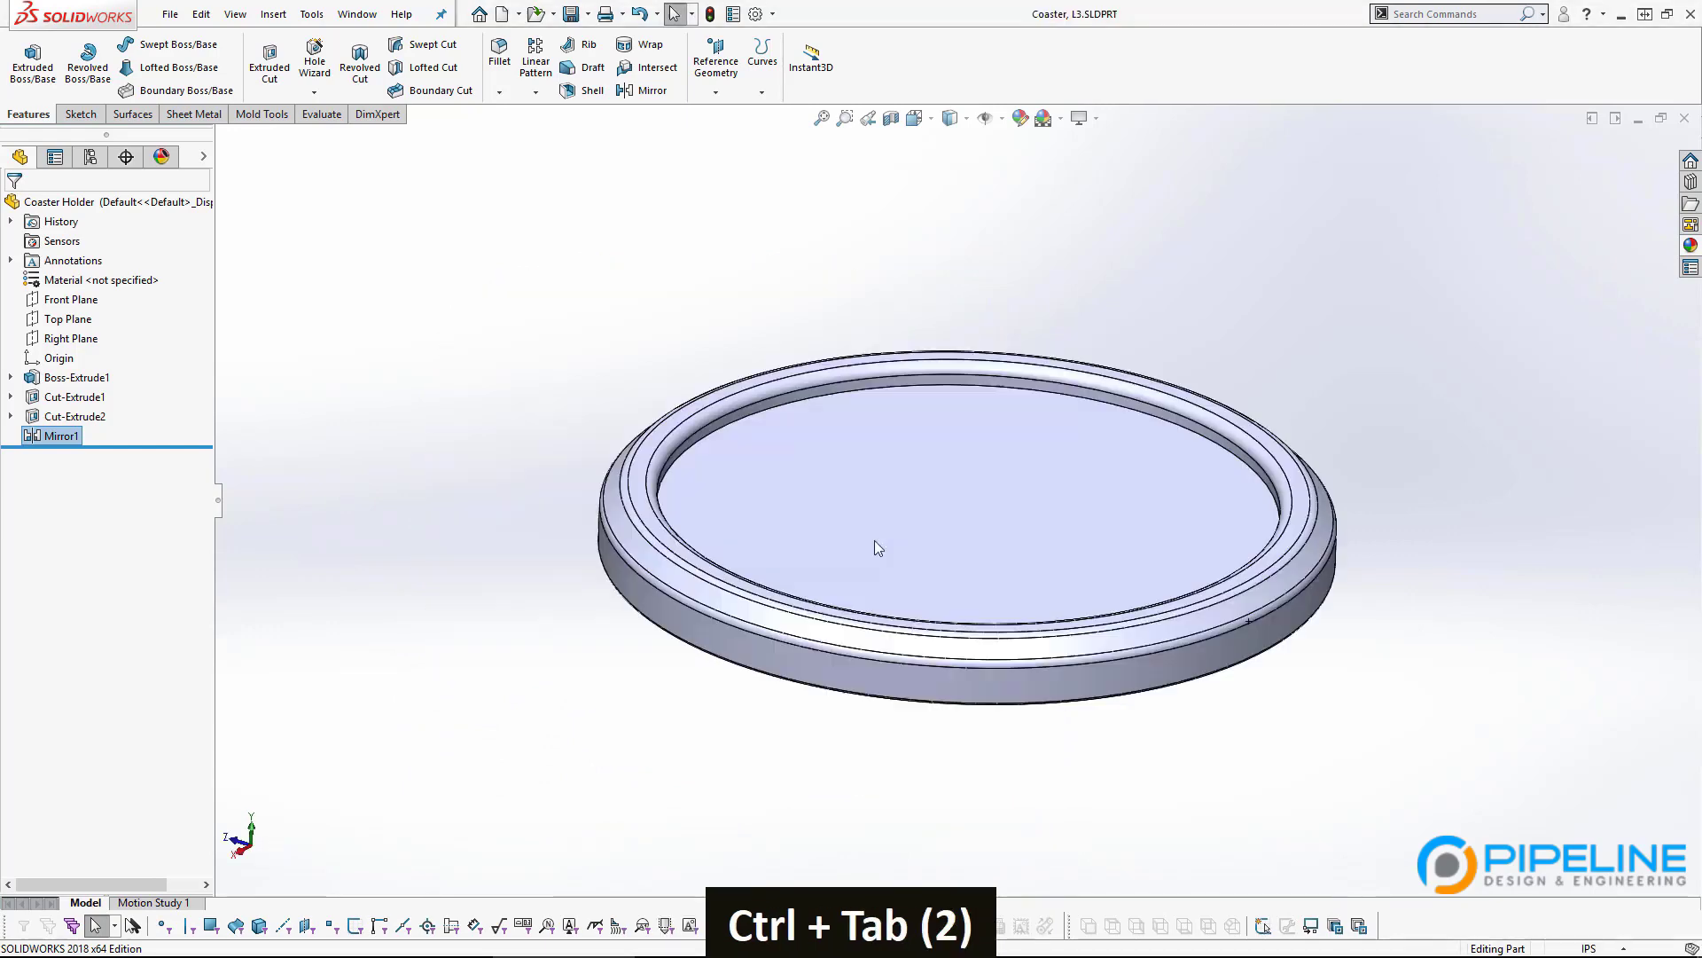
ctrl+middle_drag(1197, 539, 1099, 539)
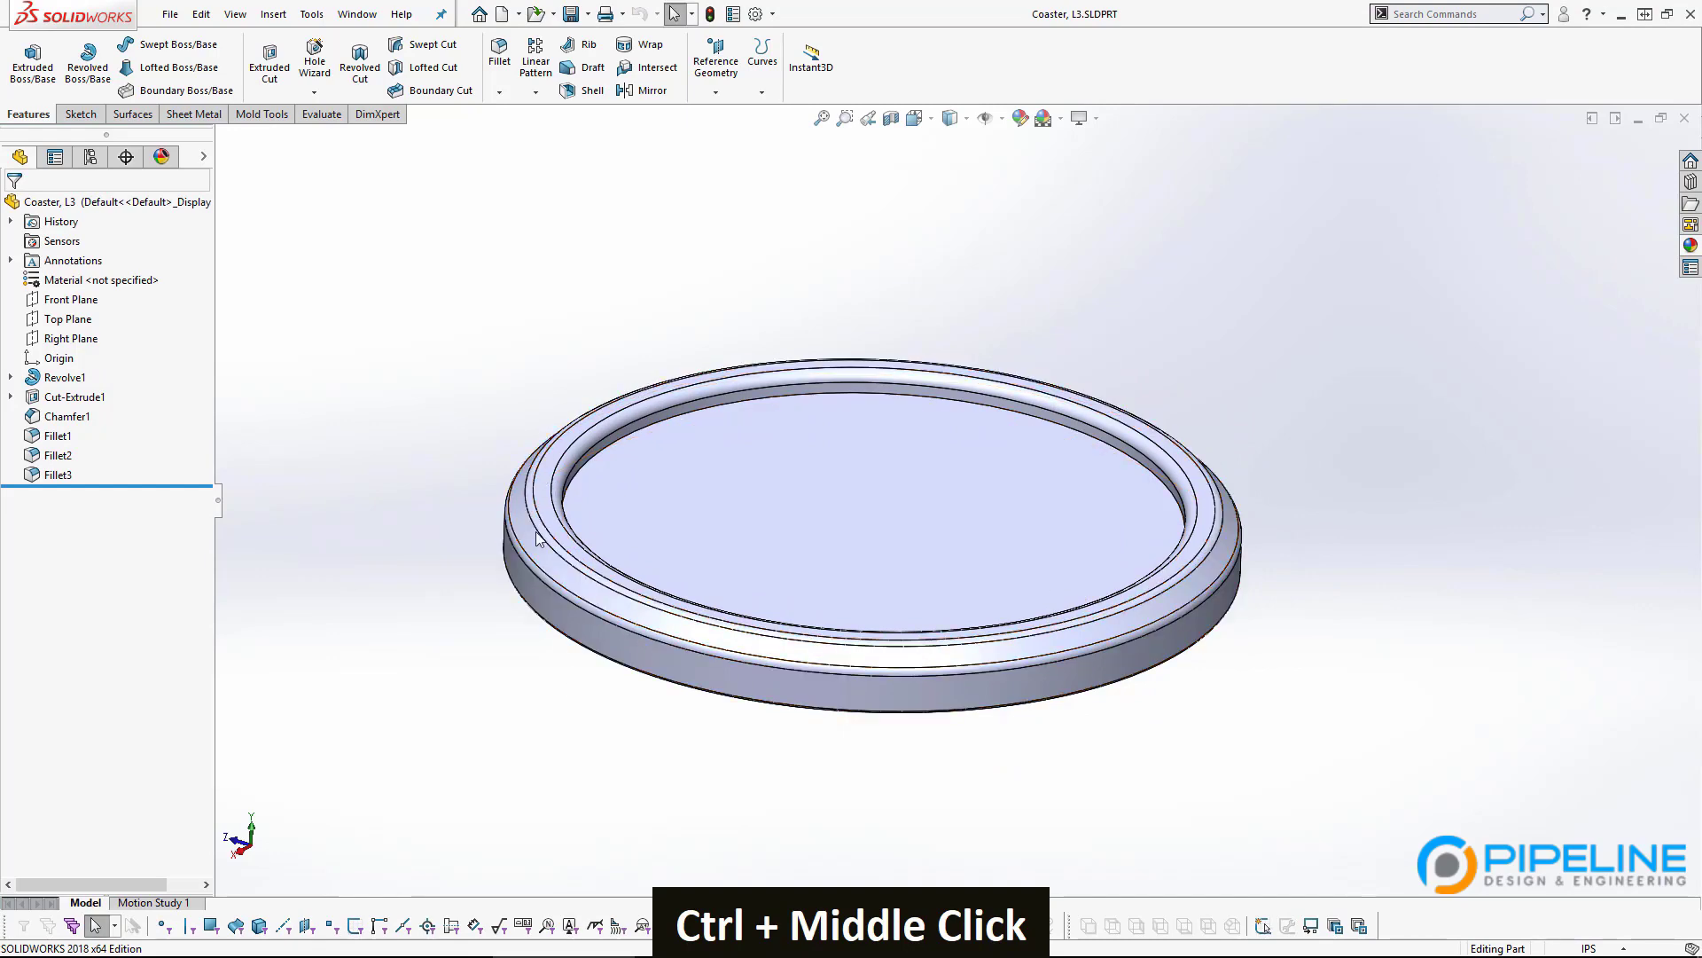
key(ctrl+Tab)
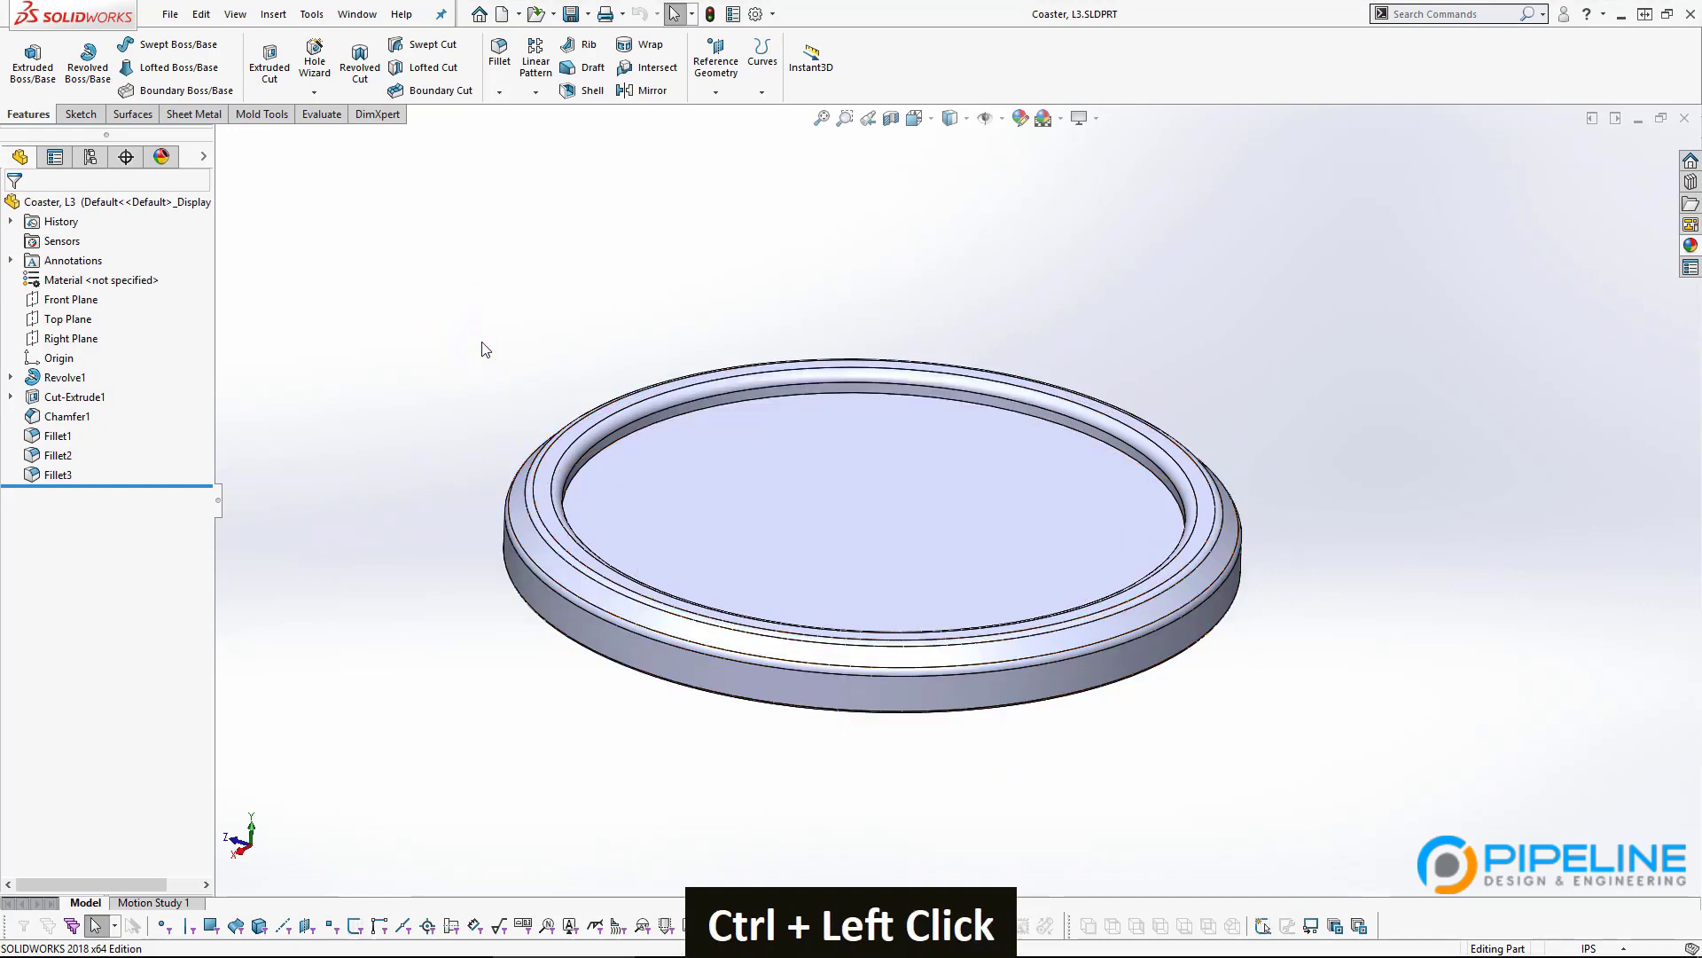
ctrl+click(535, 551)
ctrl+click(548, 558)
double_click(546, 553)
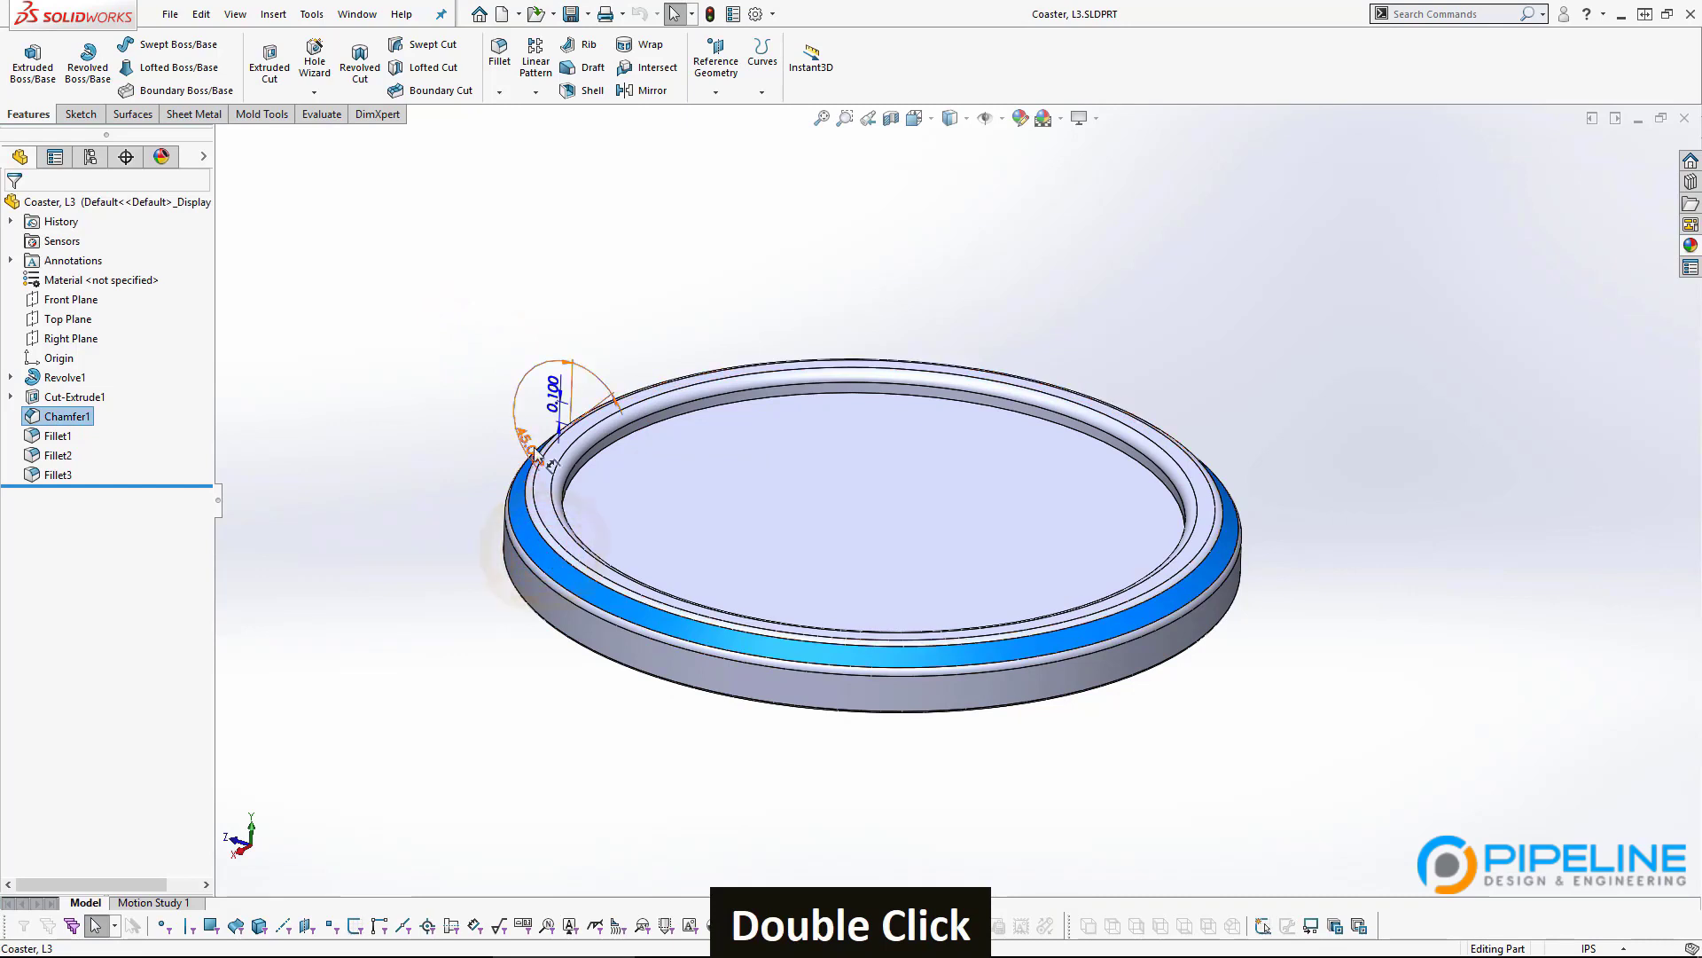
click(482, 477)
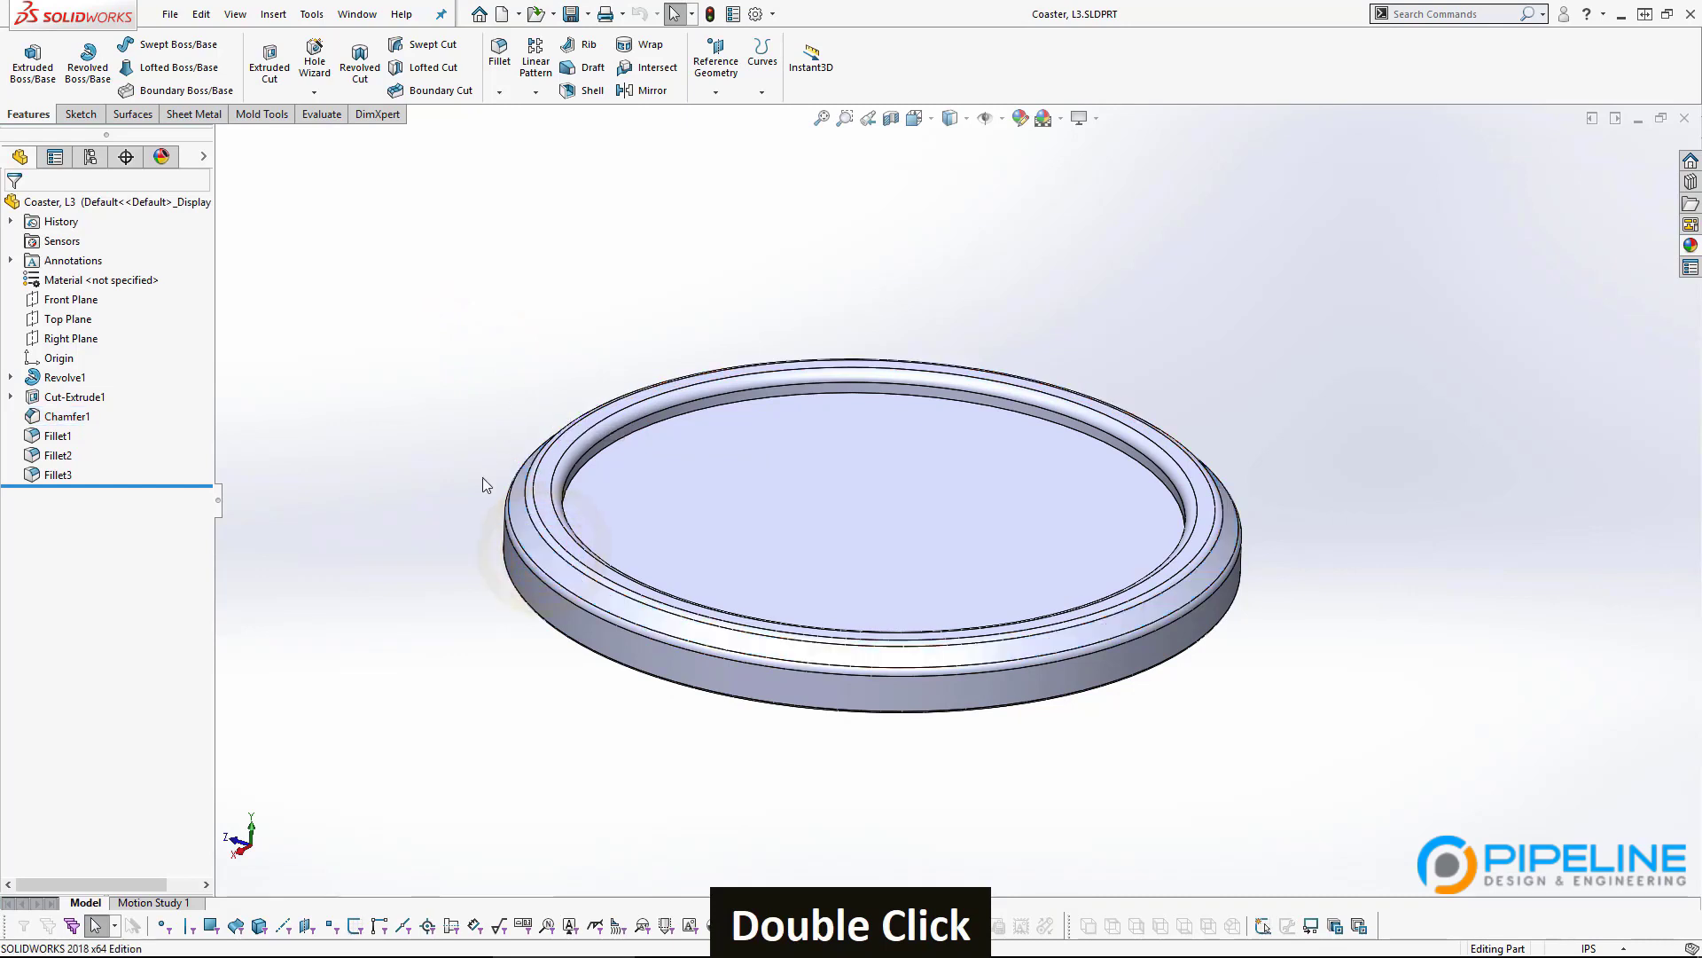
Return to the Coaster Holder part and chamfer the two upper outer rim edges by 0.1 in at 45 degrees.
key(ctrl+Tab)
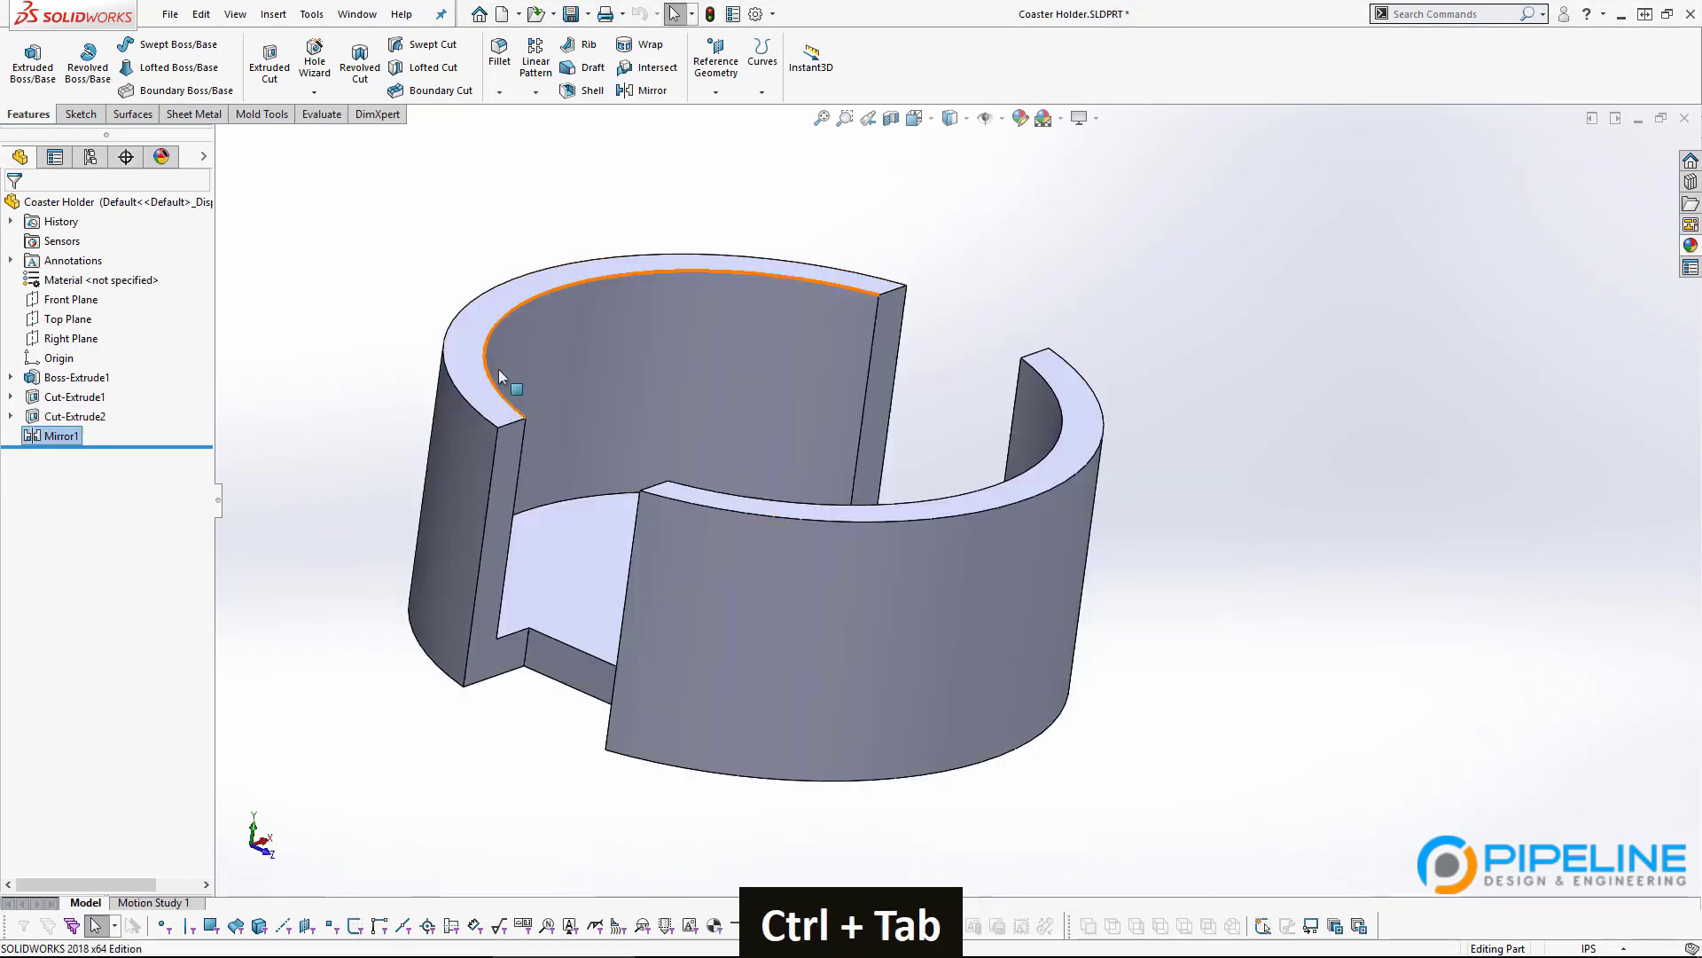
click(499, 92)
click(517, 135)
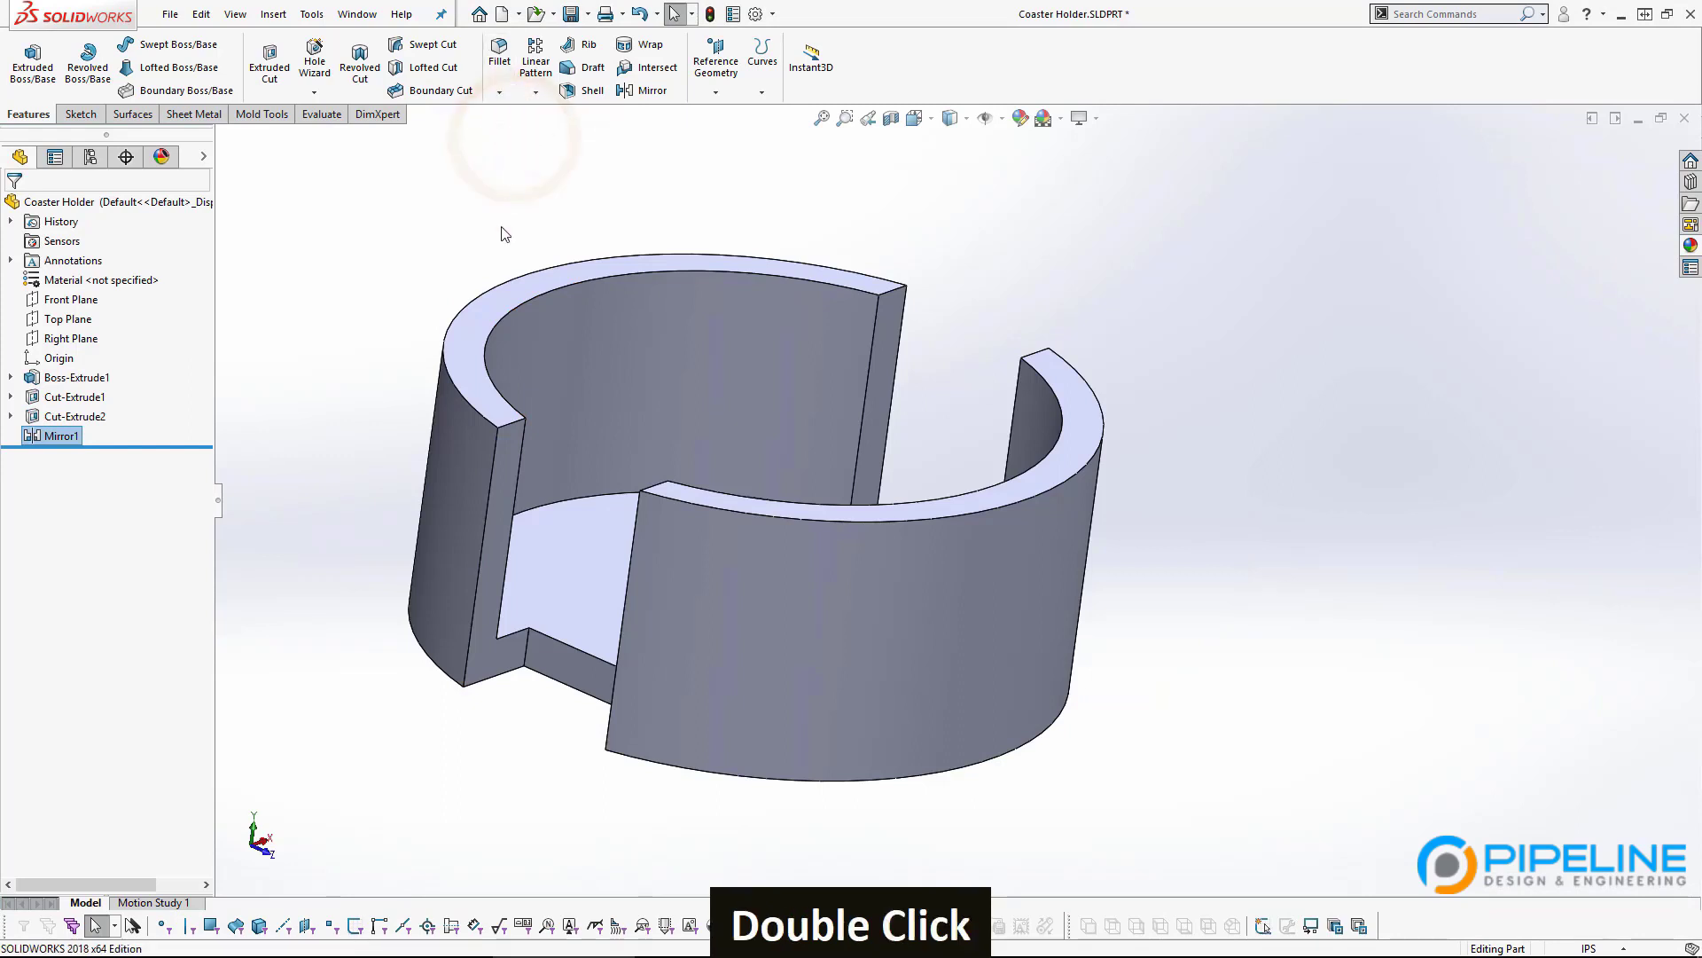
click(479, 417)
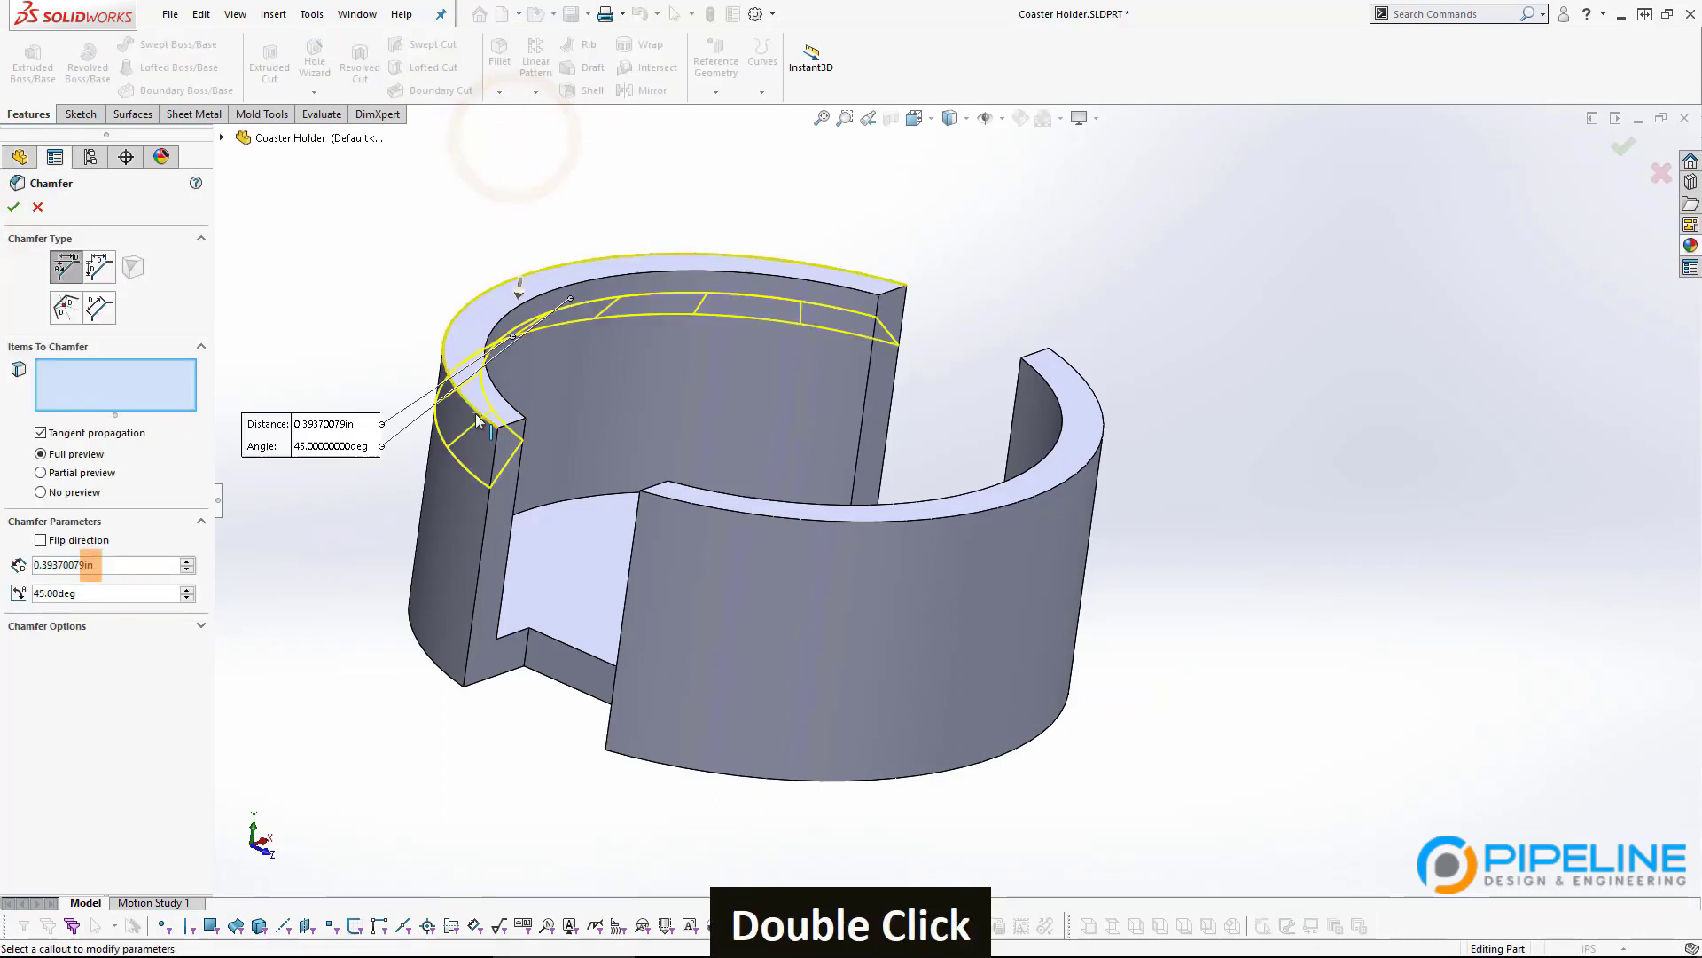
click(686, 503)
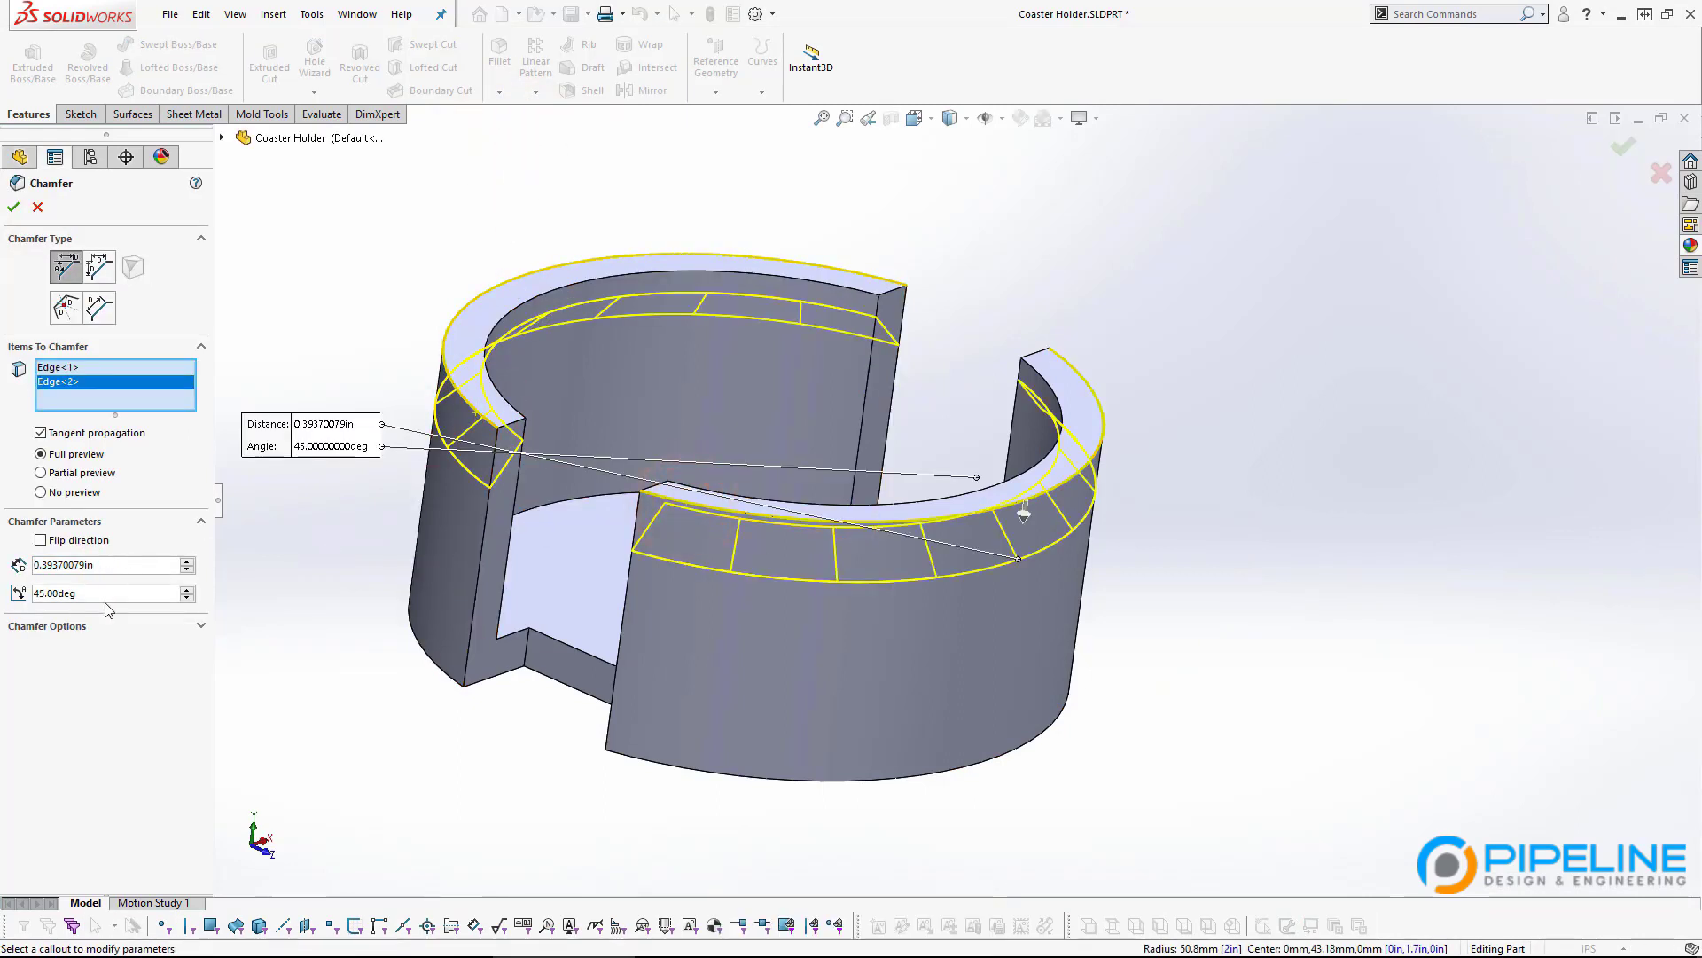
click(131, 566)
key(ctrl+a)
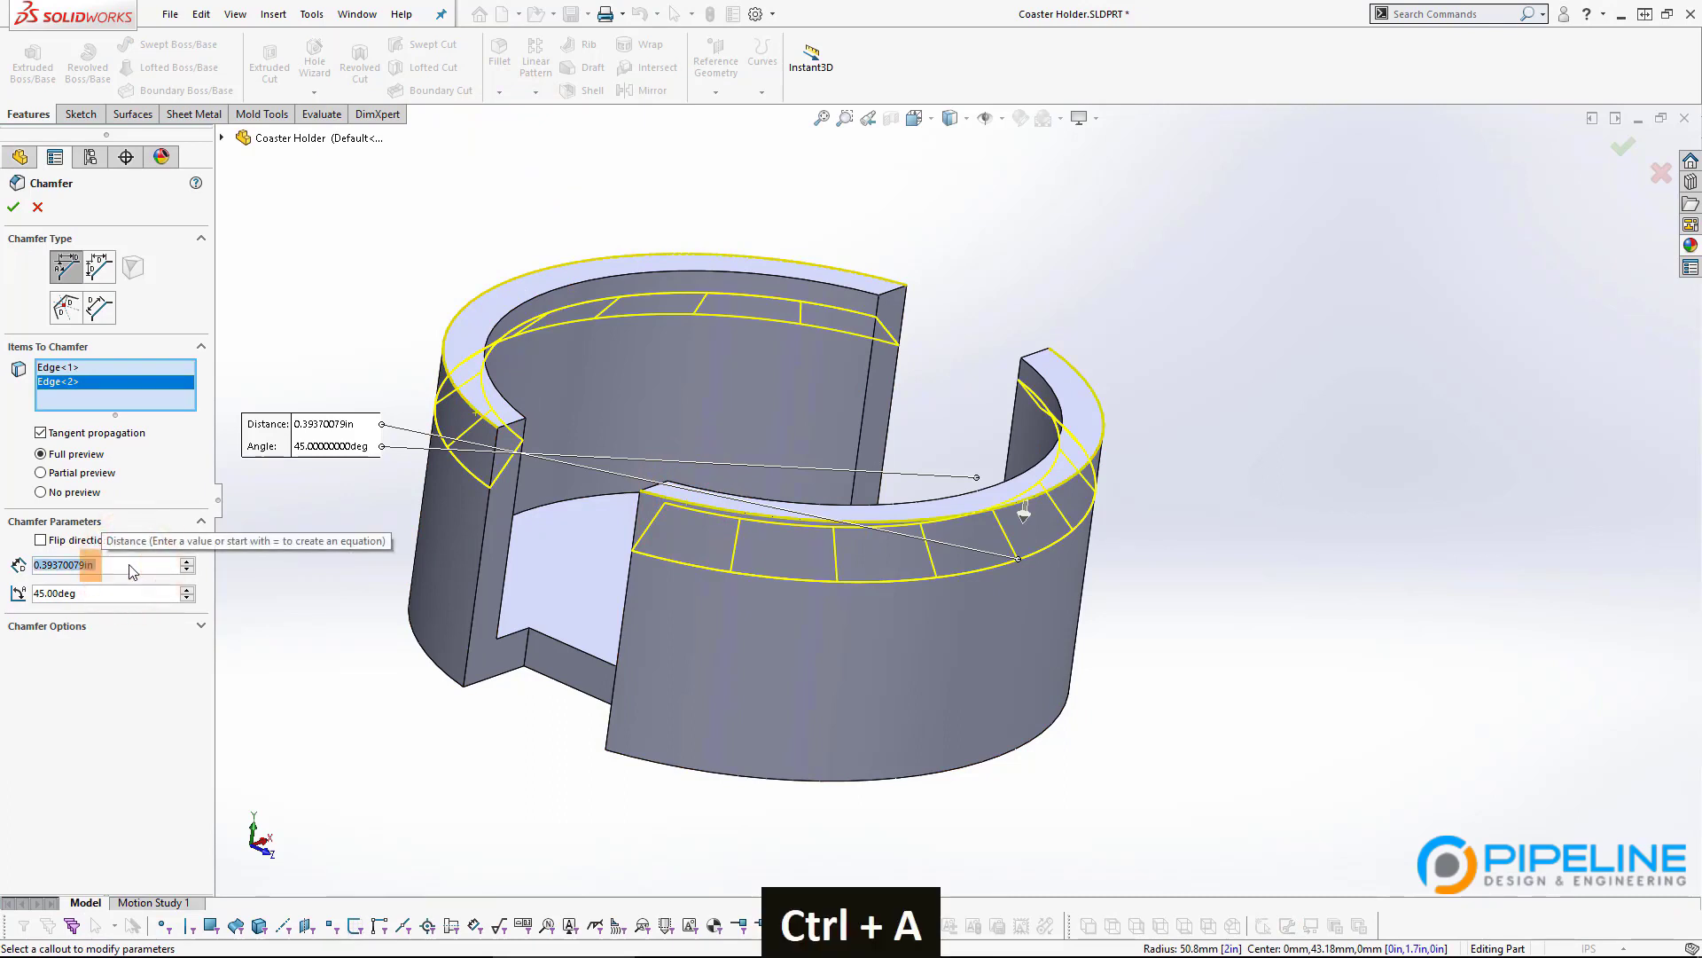
text(.1)
key(Return)
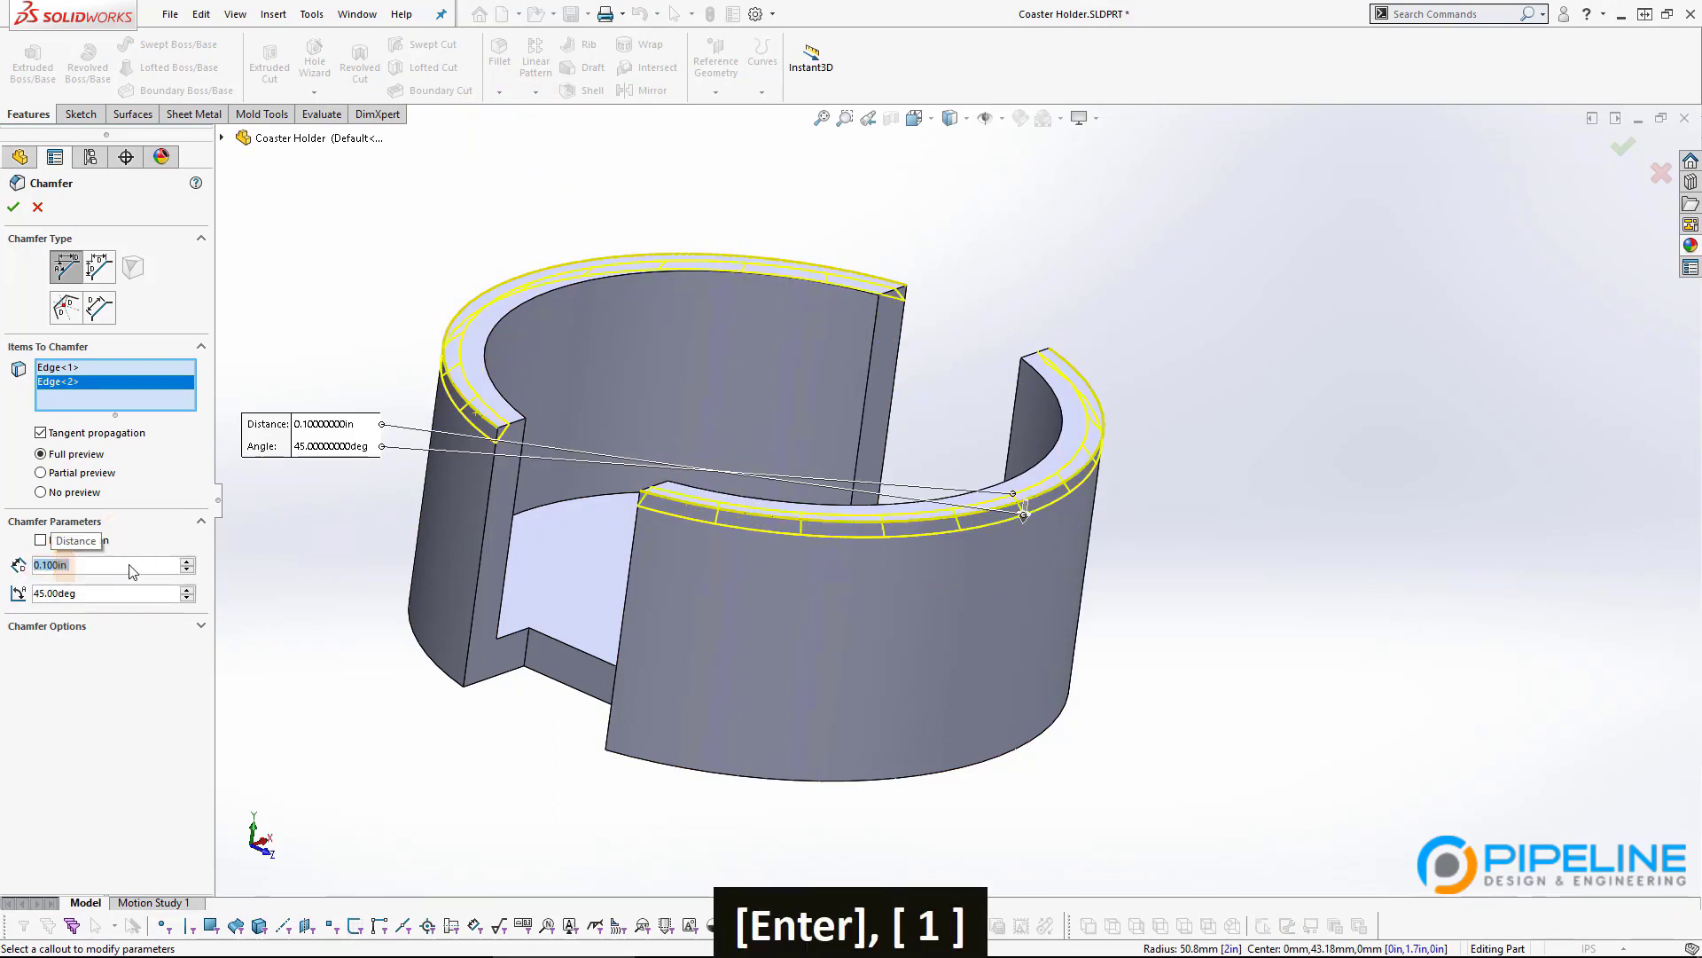
key(Return)
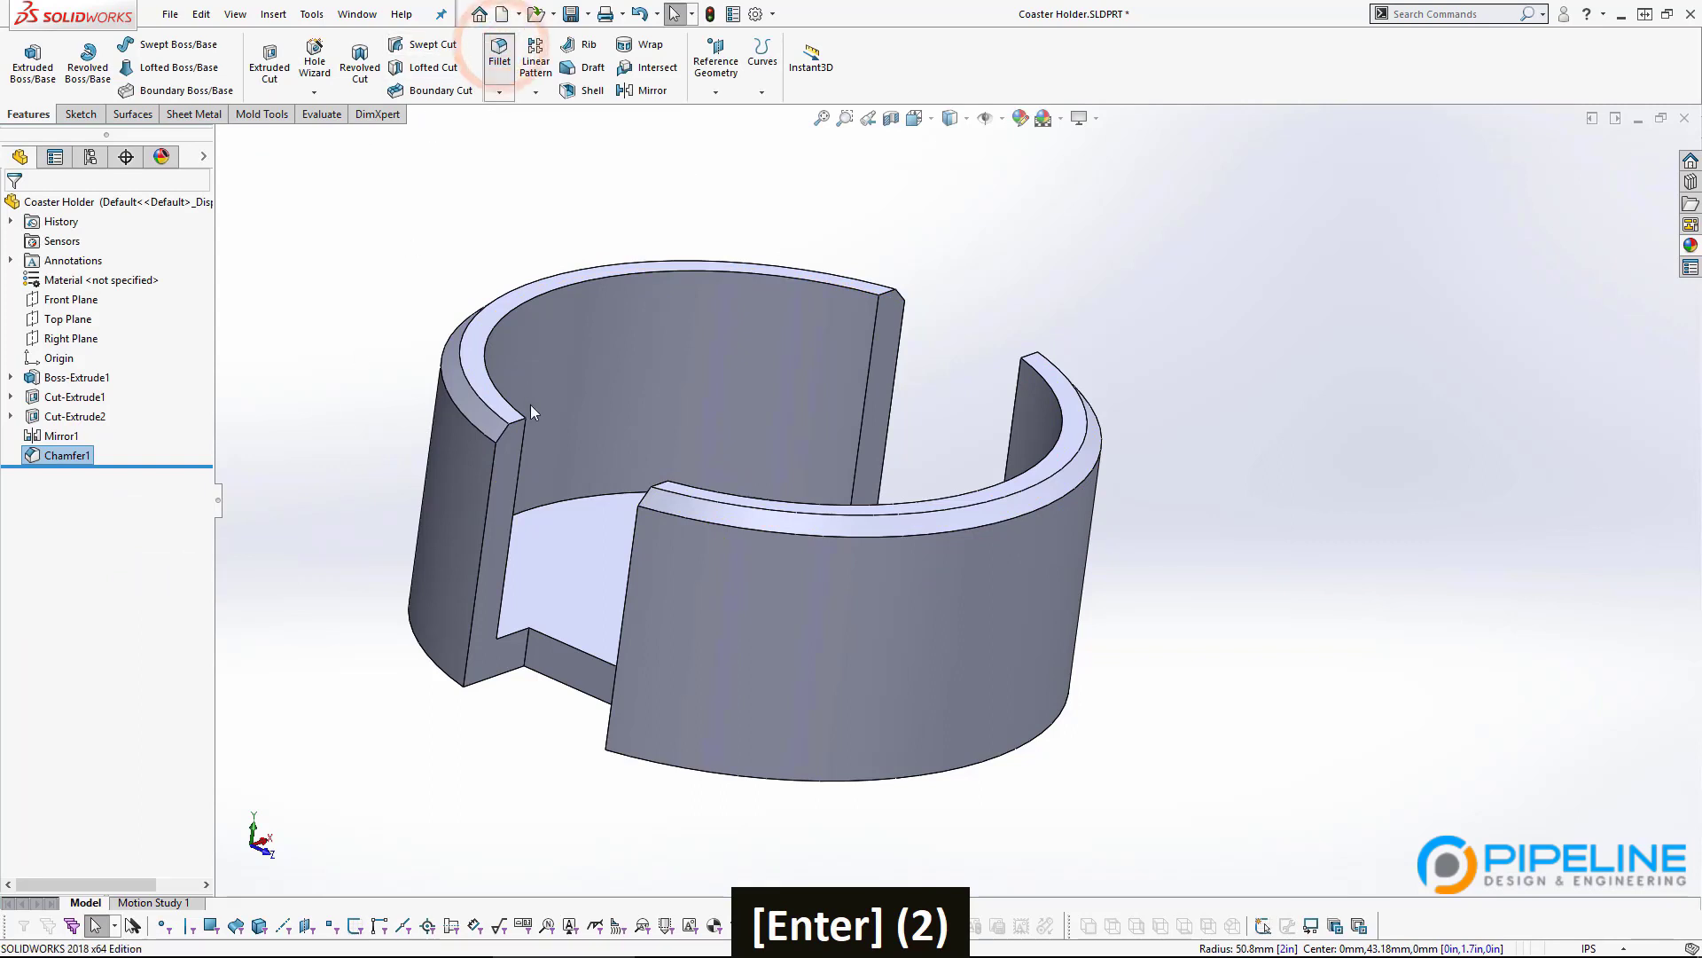
Fillet the four curved edges bordering the rim chamfer on both wall sections with a 0.02 in radius.
click(500, 51)
click(482, 428)
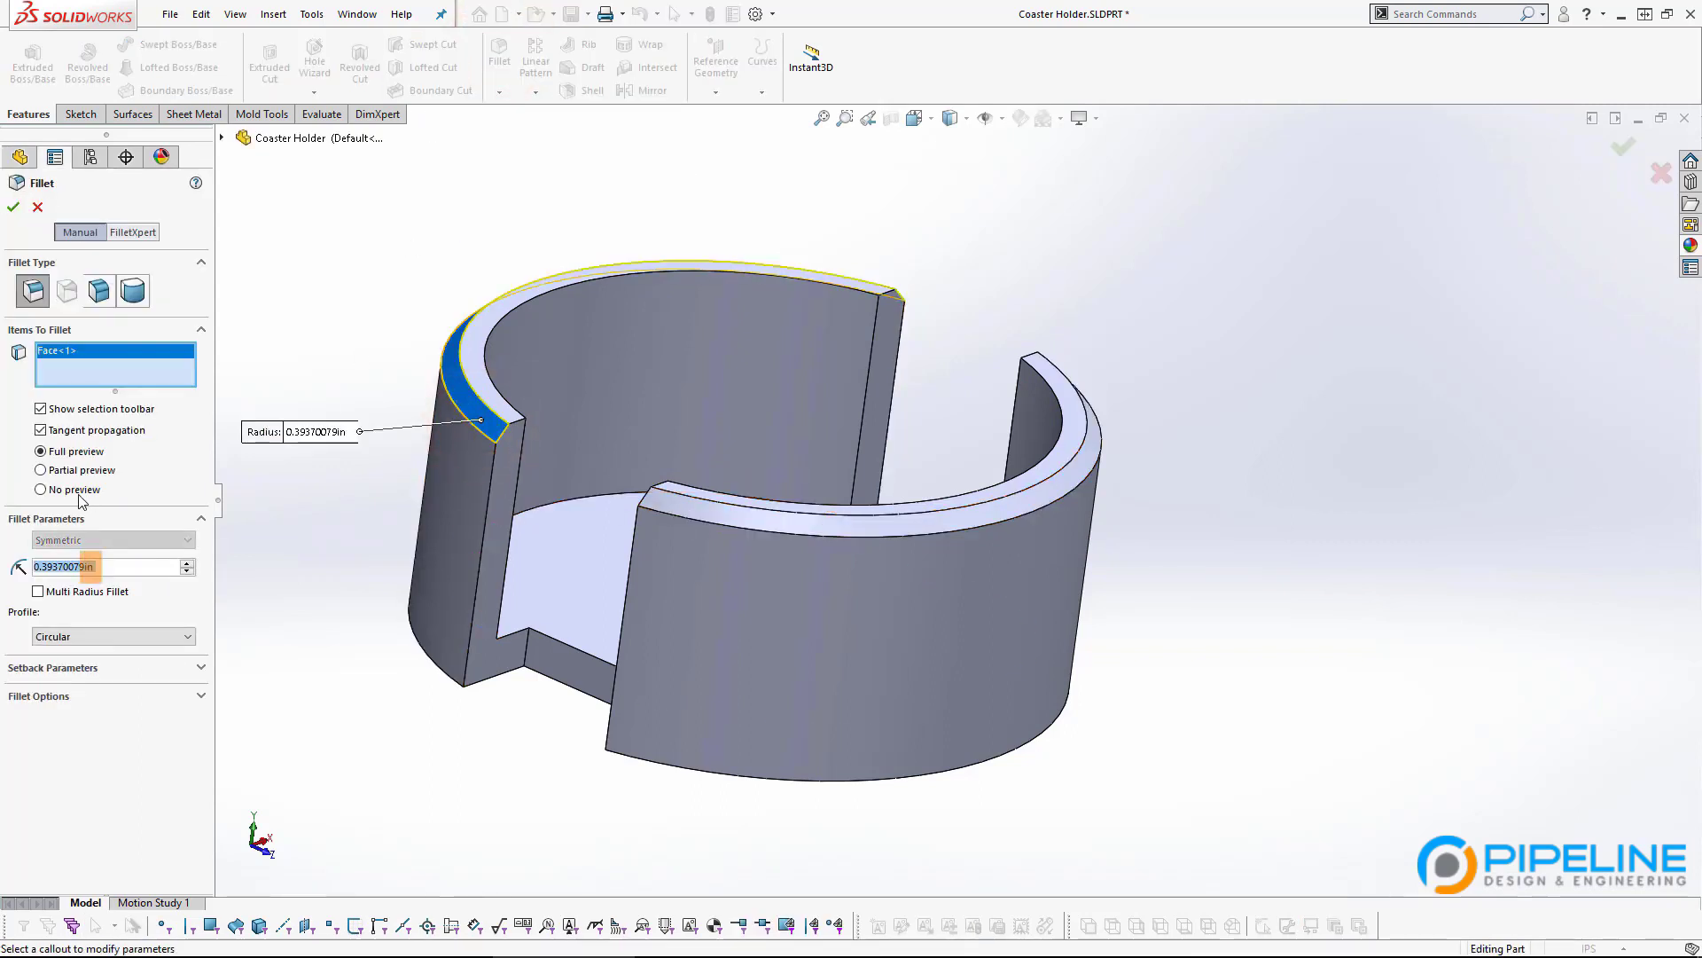
click(496, 432)
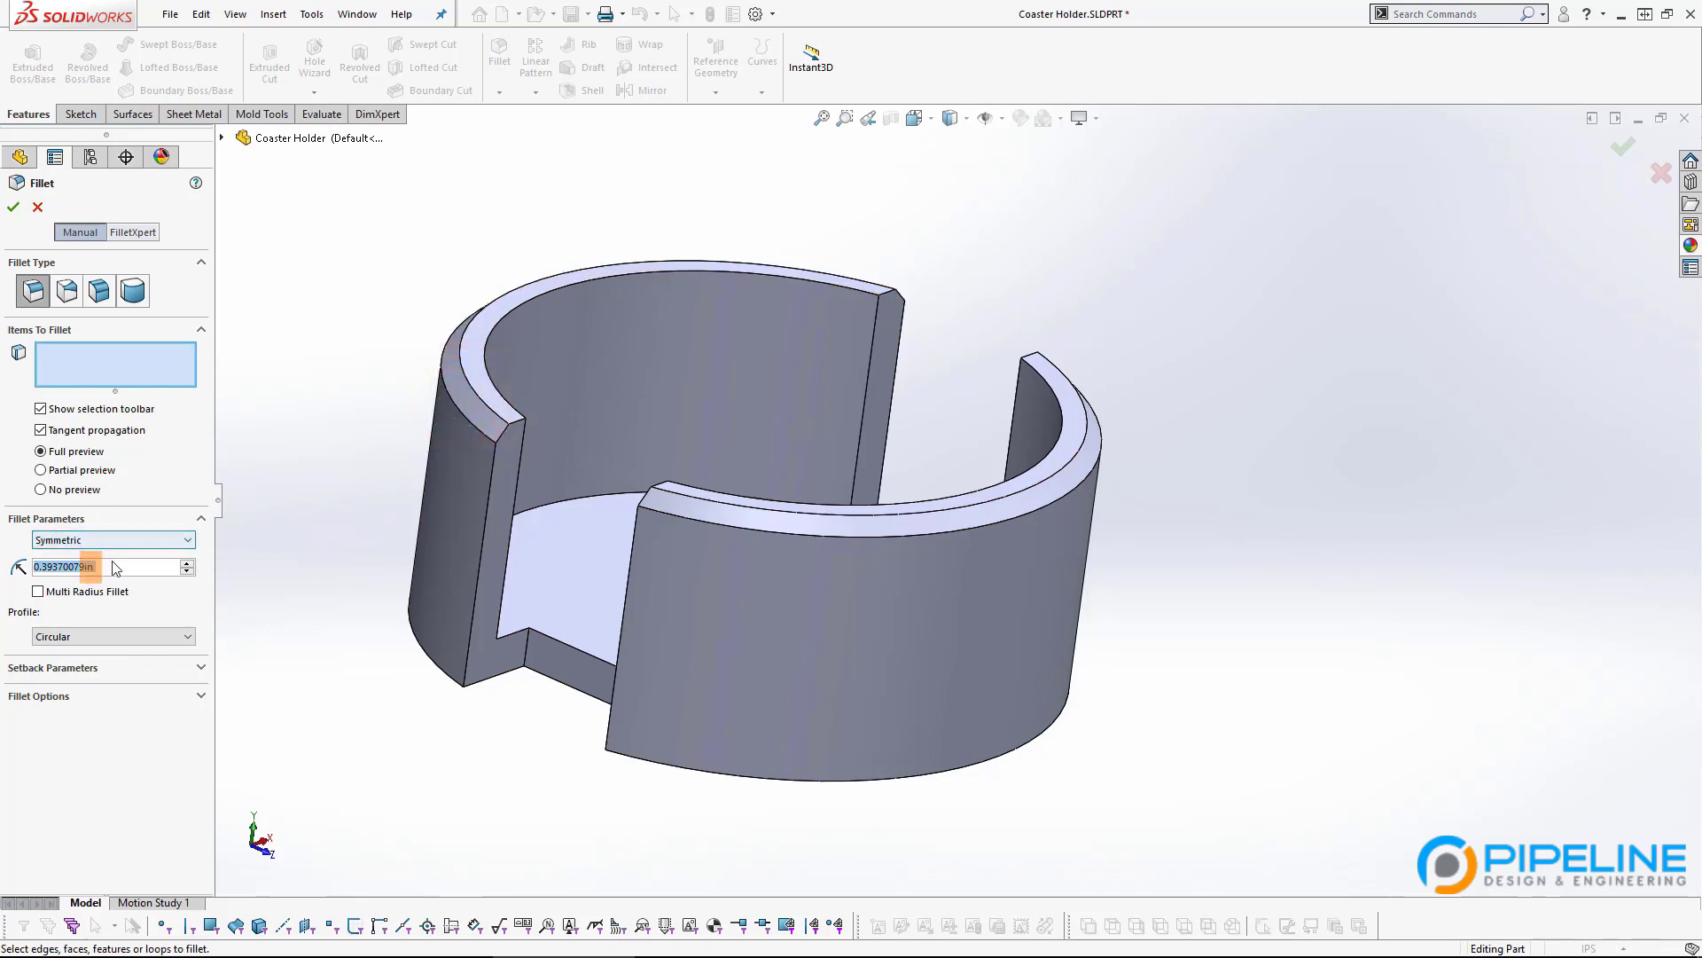
text(0.02)
key(Return)
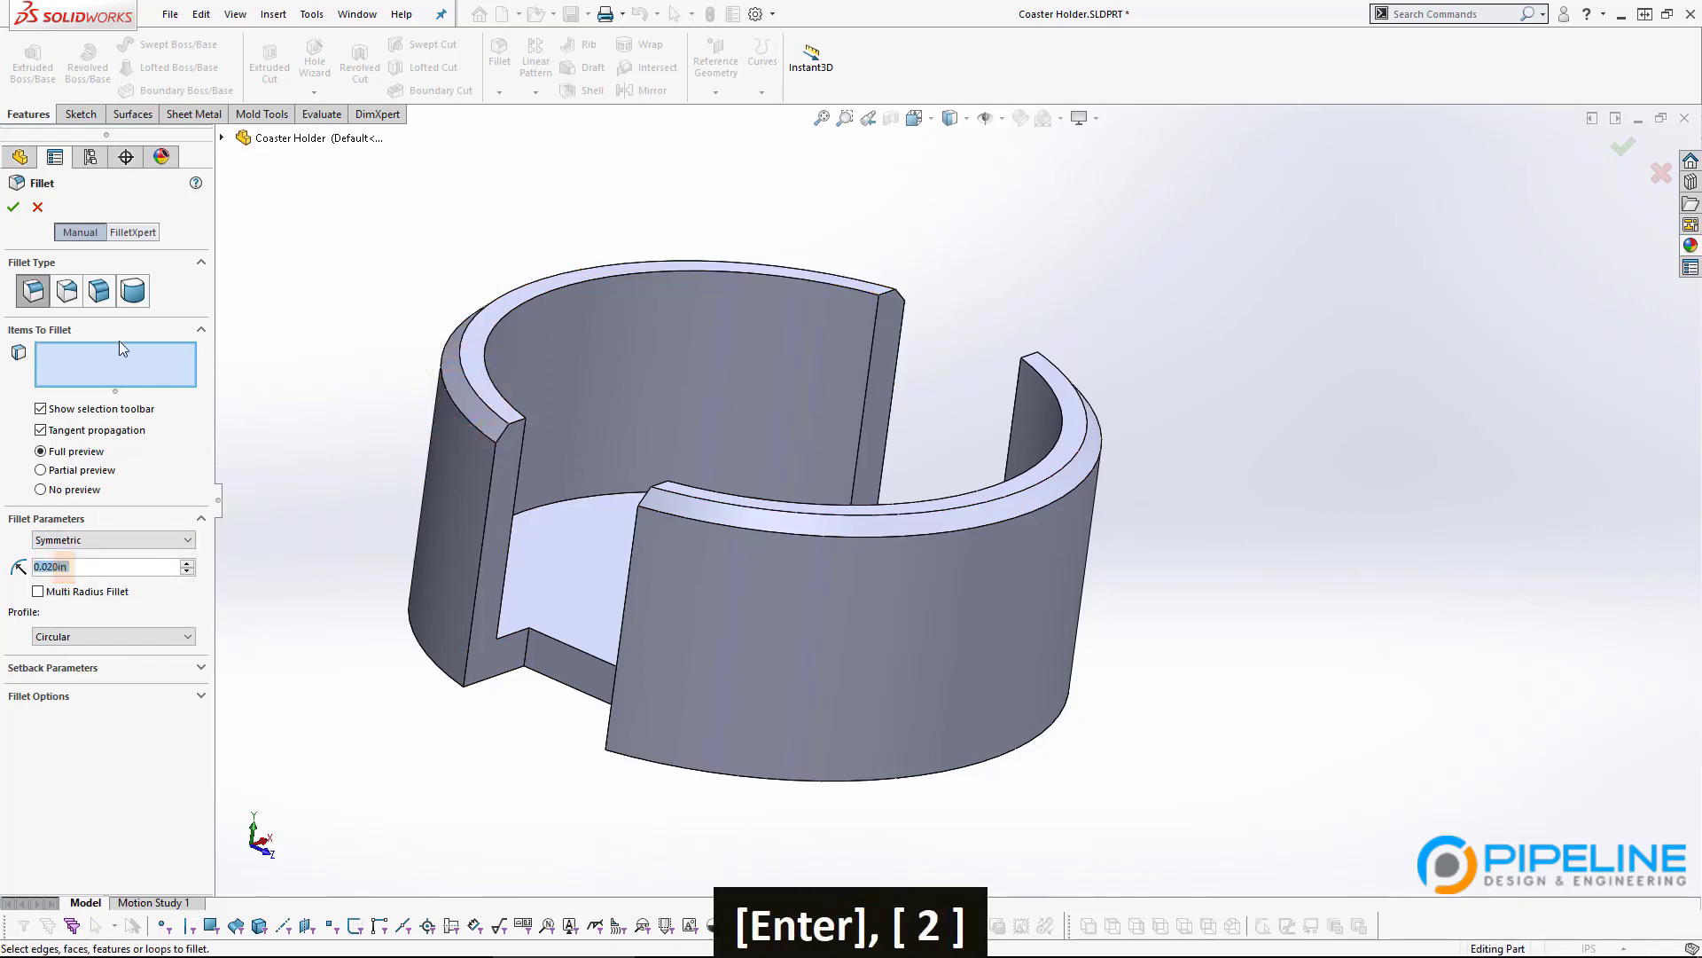
click(466, 385)
click(489, 395)
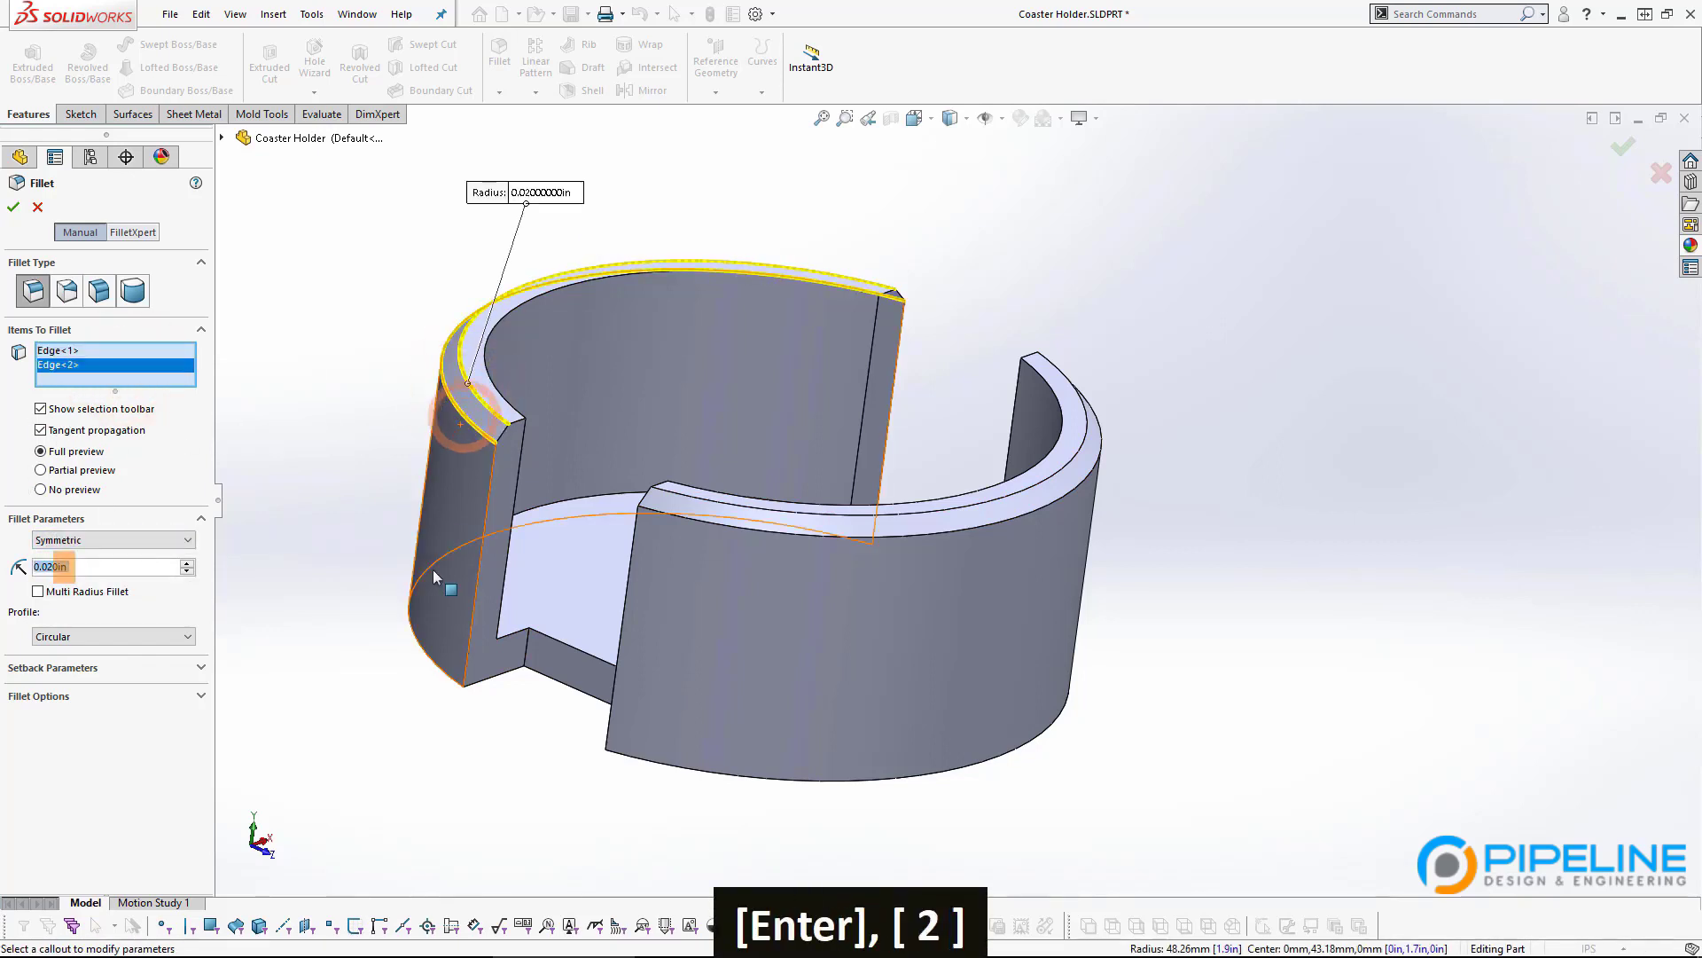
click(715, 523)
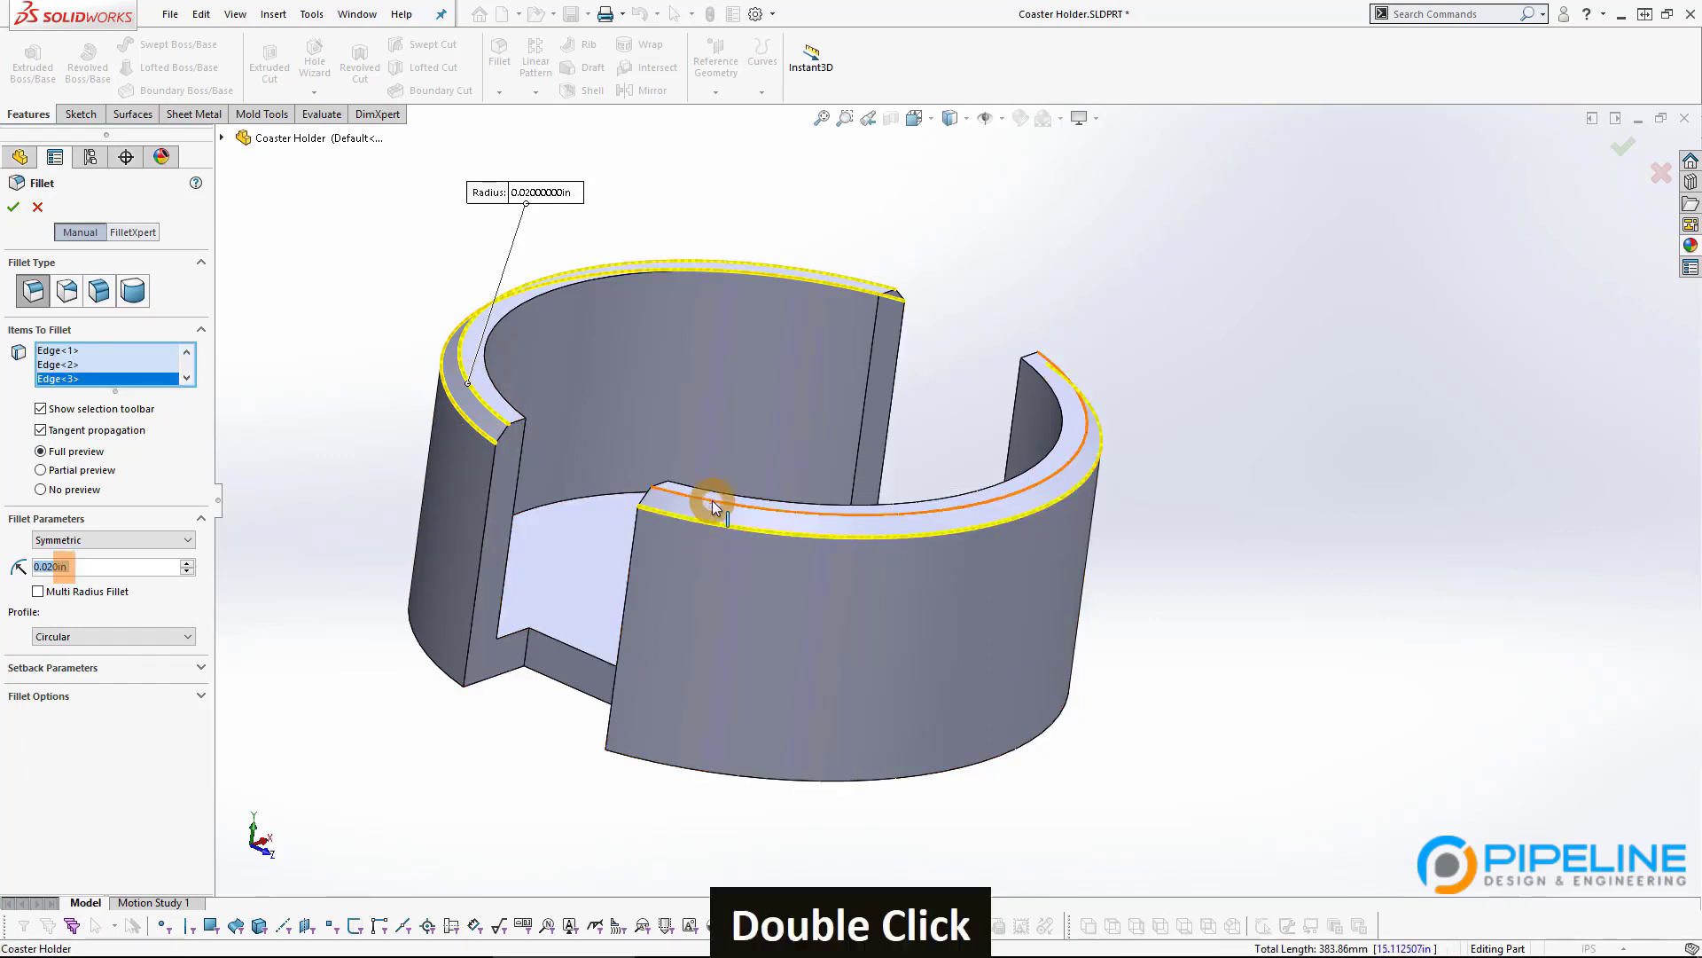
click(711, 500)
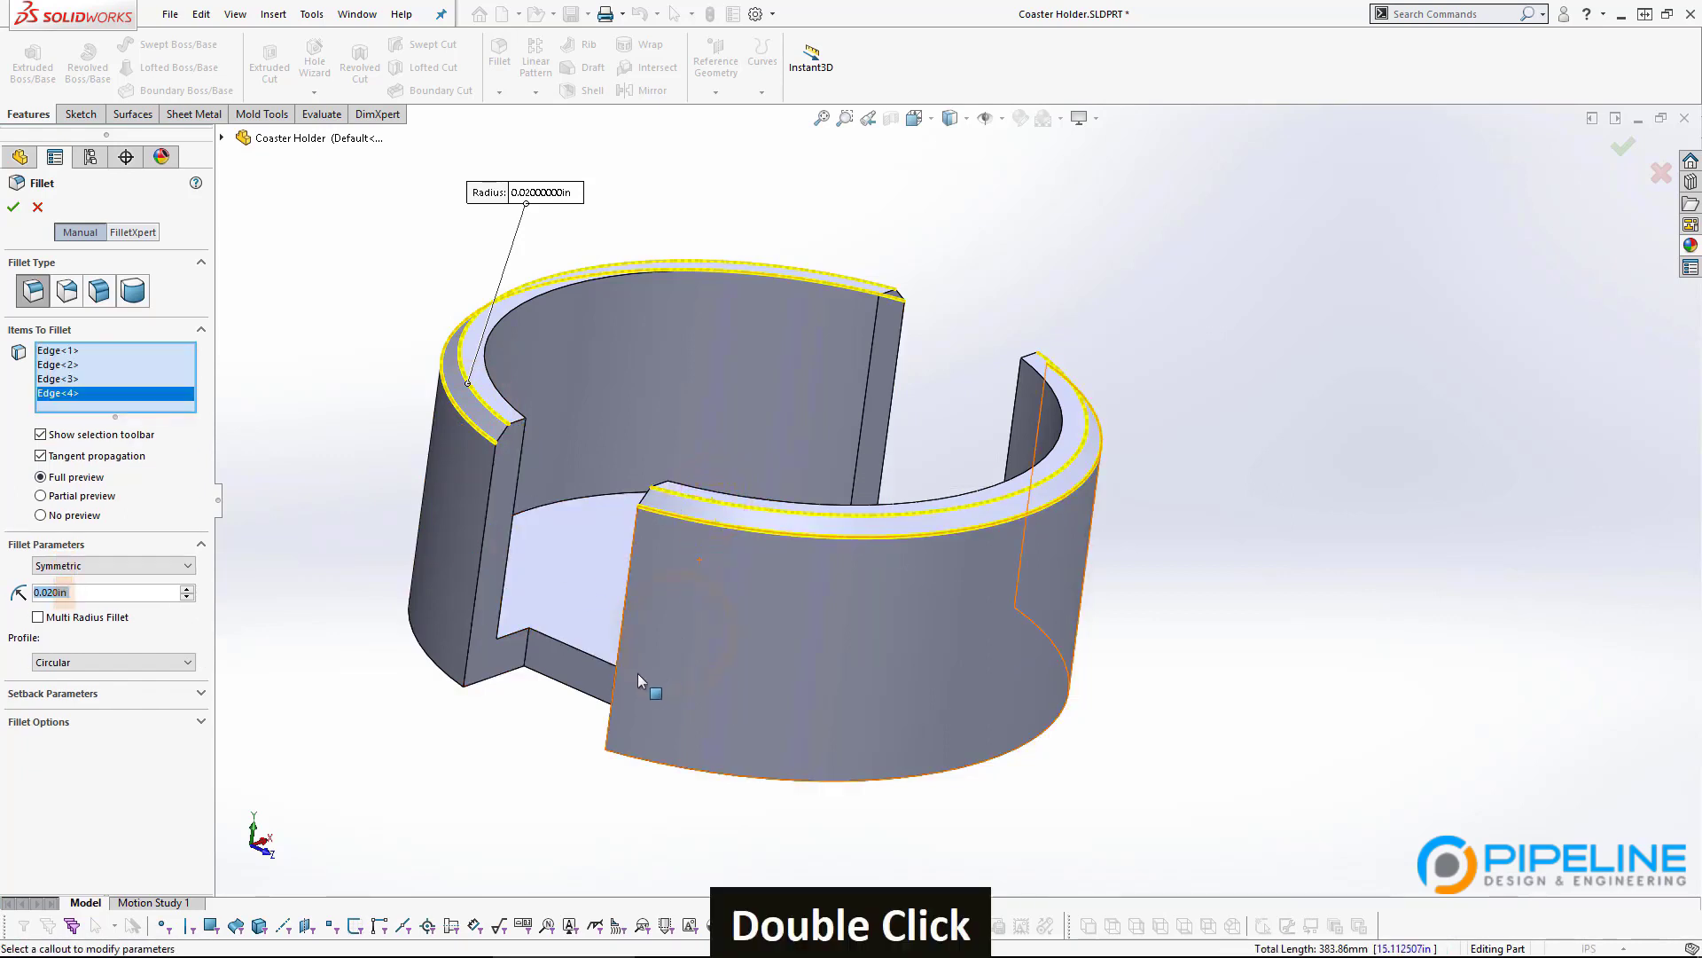
key(Return)
scroll(651, 597, down, 2)
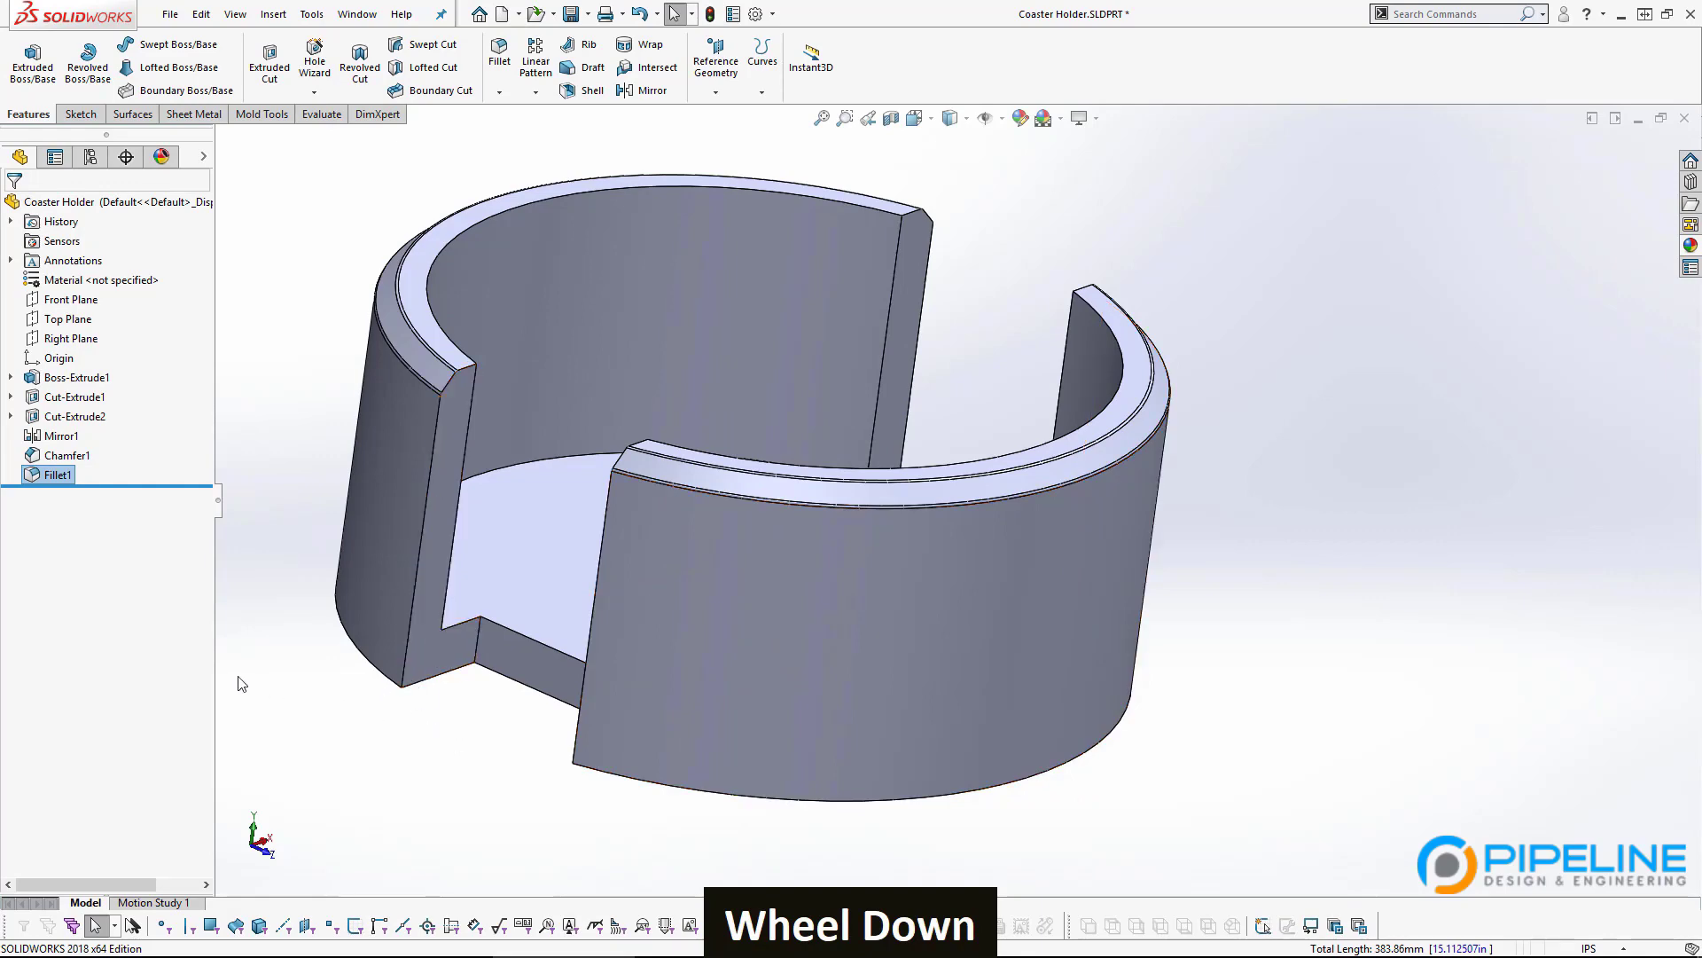
Switch to the Coaster, L3 part and display the radii of the fillets along its chamfer and around its inner recess.
key(ctrl+Tab)
scroll(621, 594, down, 3)
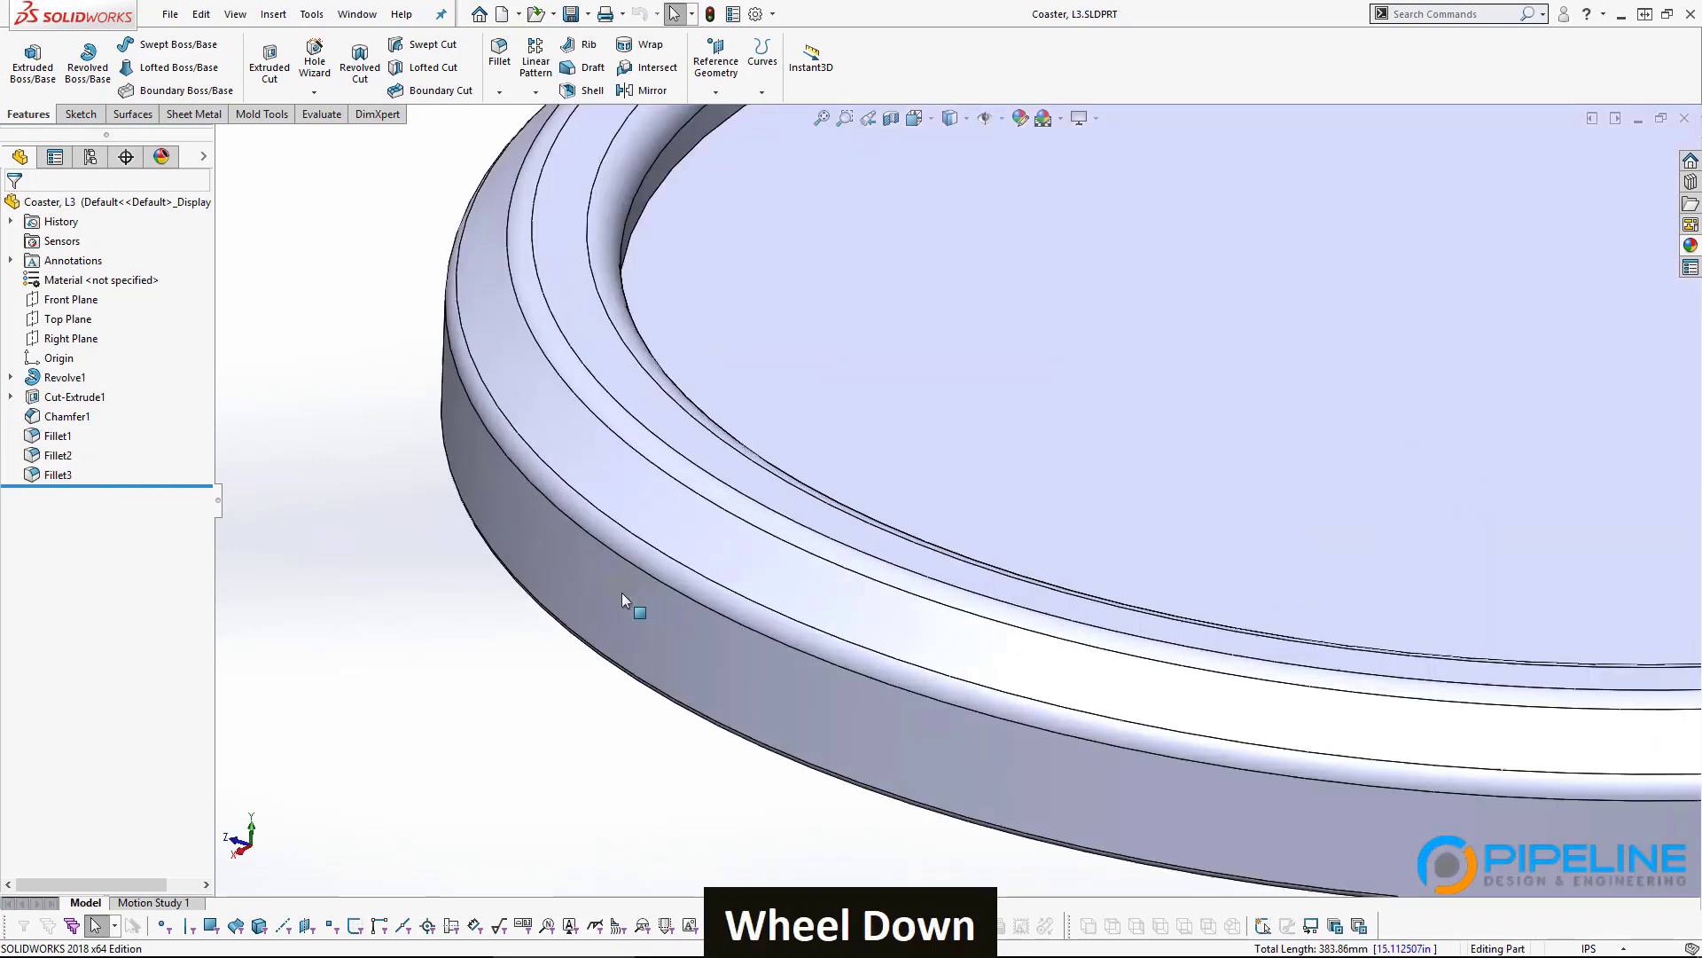
double_click(611, 422)
scroll(611, 422, up, 5)
scroll(691, 428, down, 1)
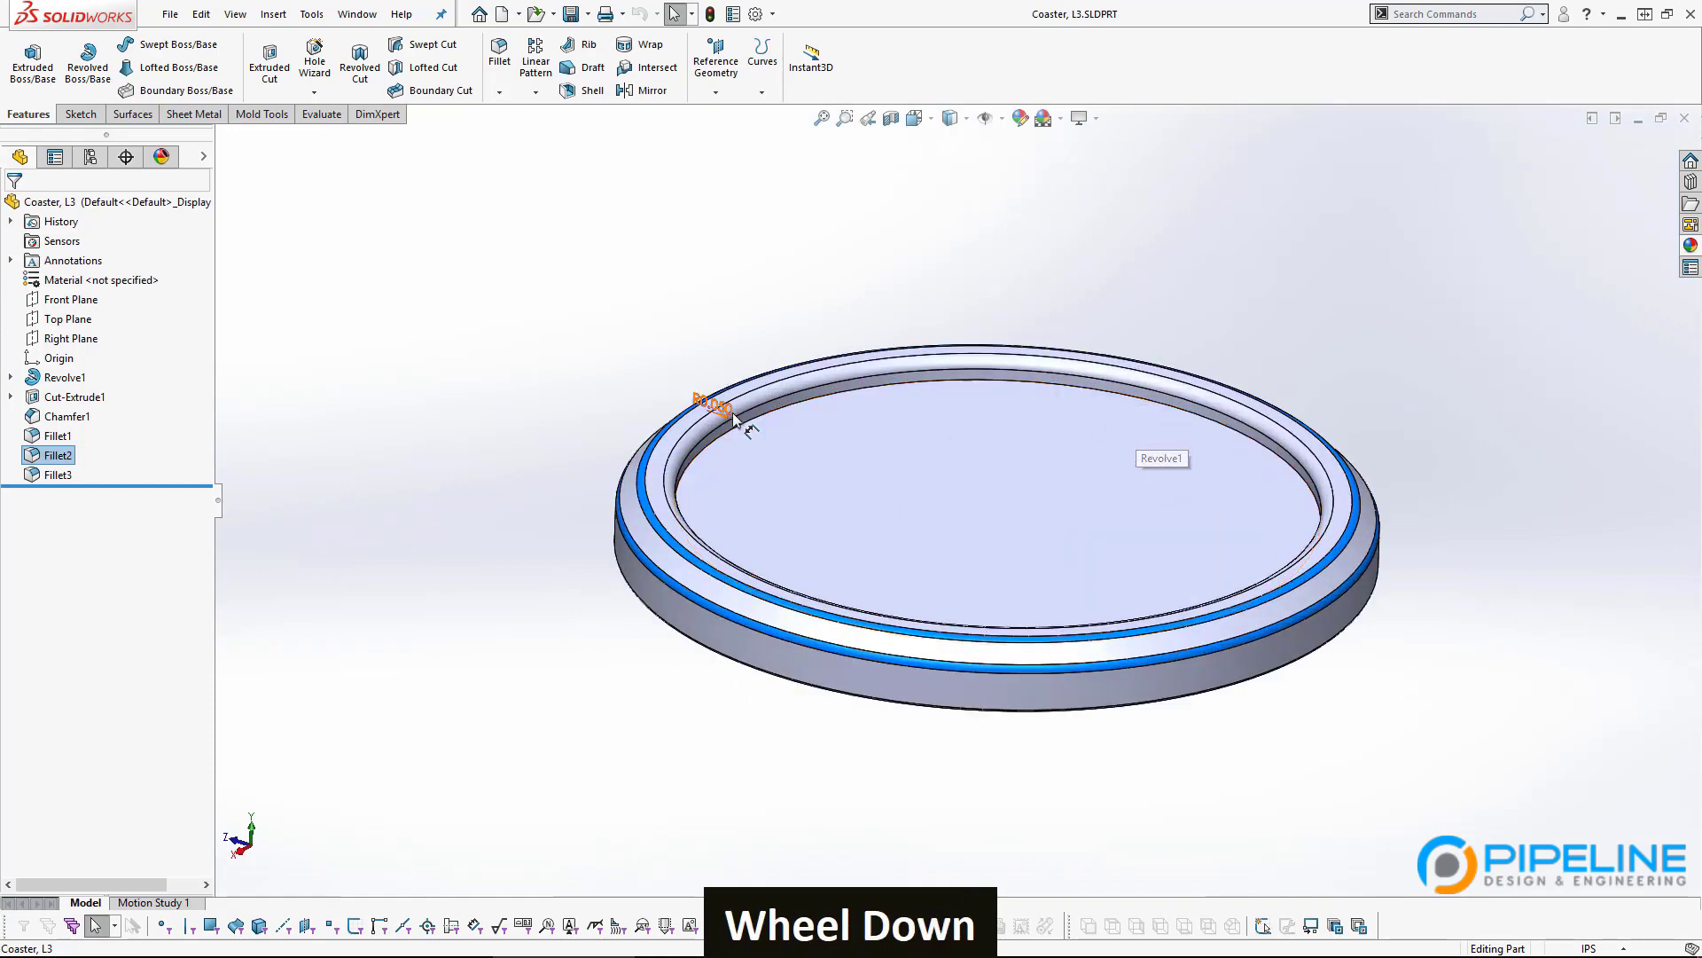
scroll(733, 413, down, 2)
double_click(646, 465)
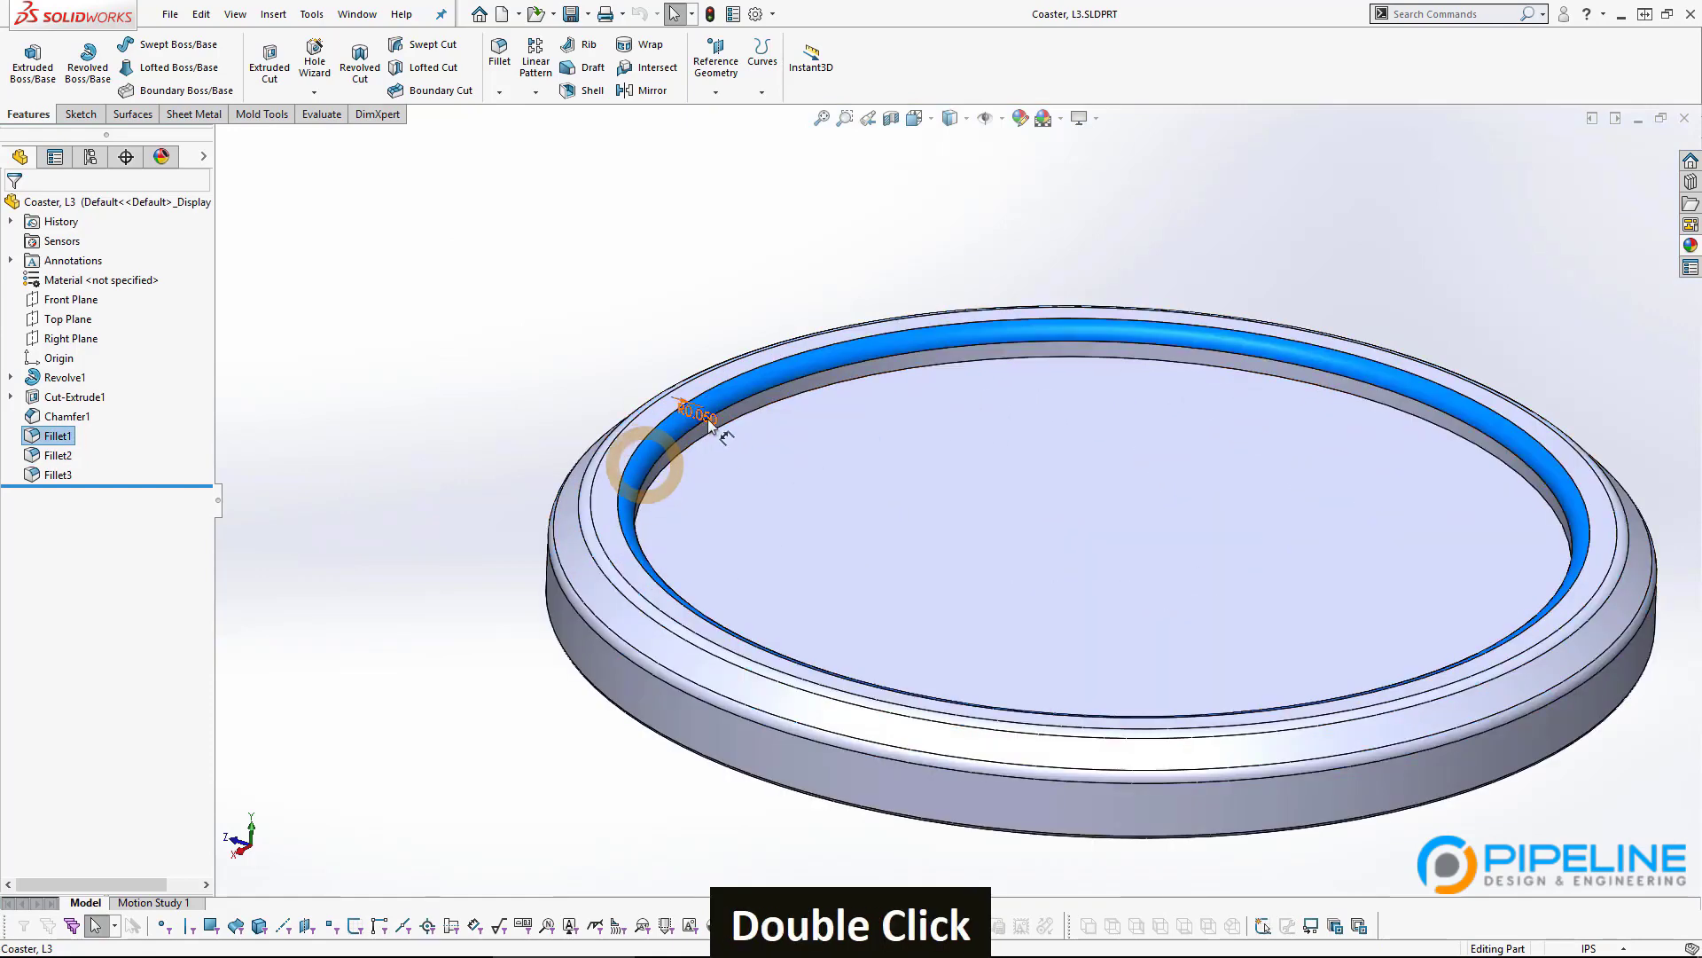
click(407, 582)
Return to the Coaster Holder part and edit the rim fillet to include the two upper inner edges of the wall.
key(ctrl+Tab)
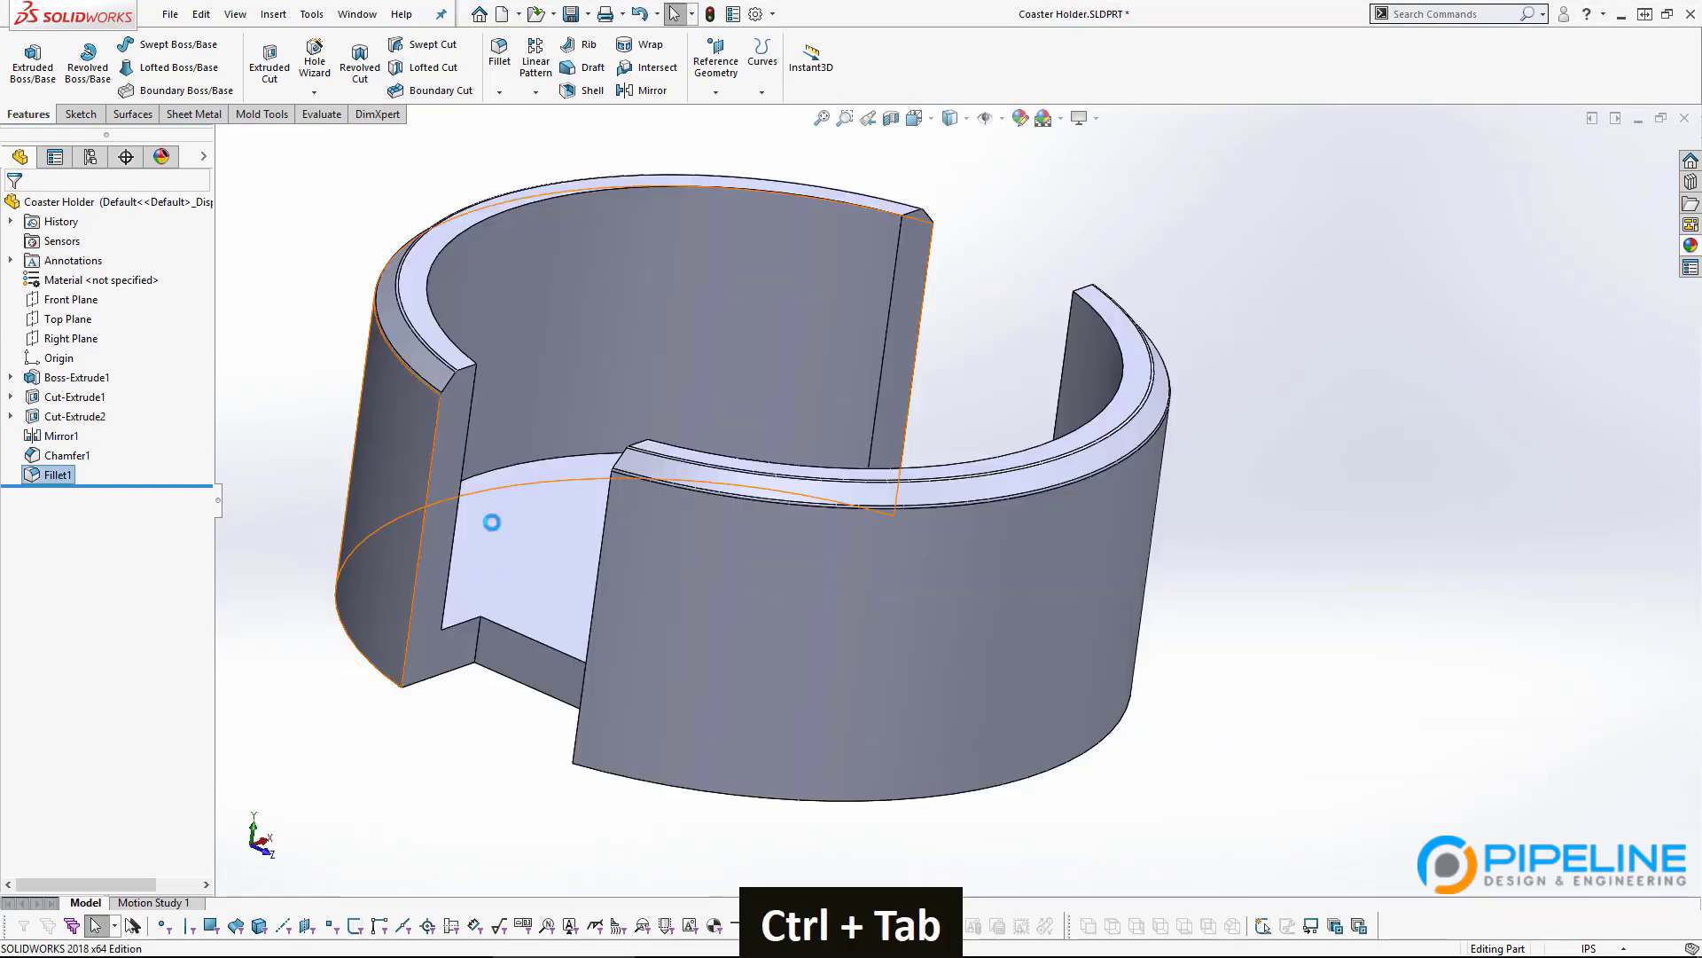
right_click(44, 474)
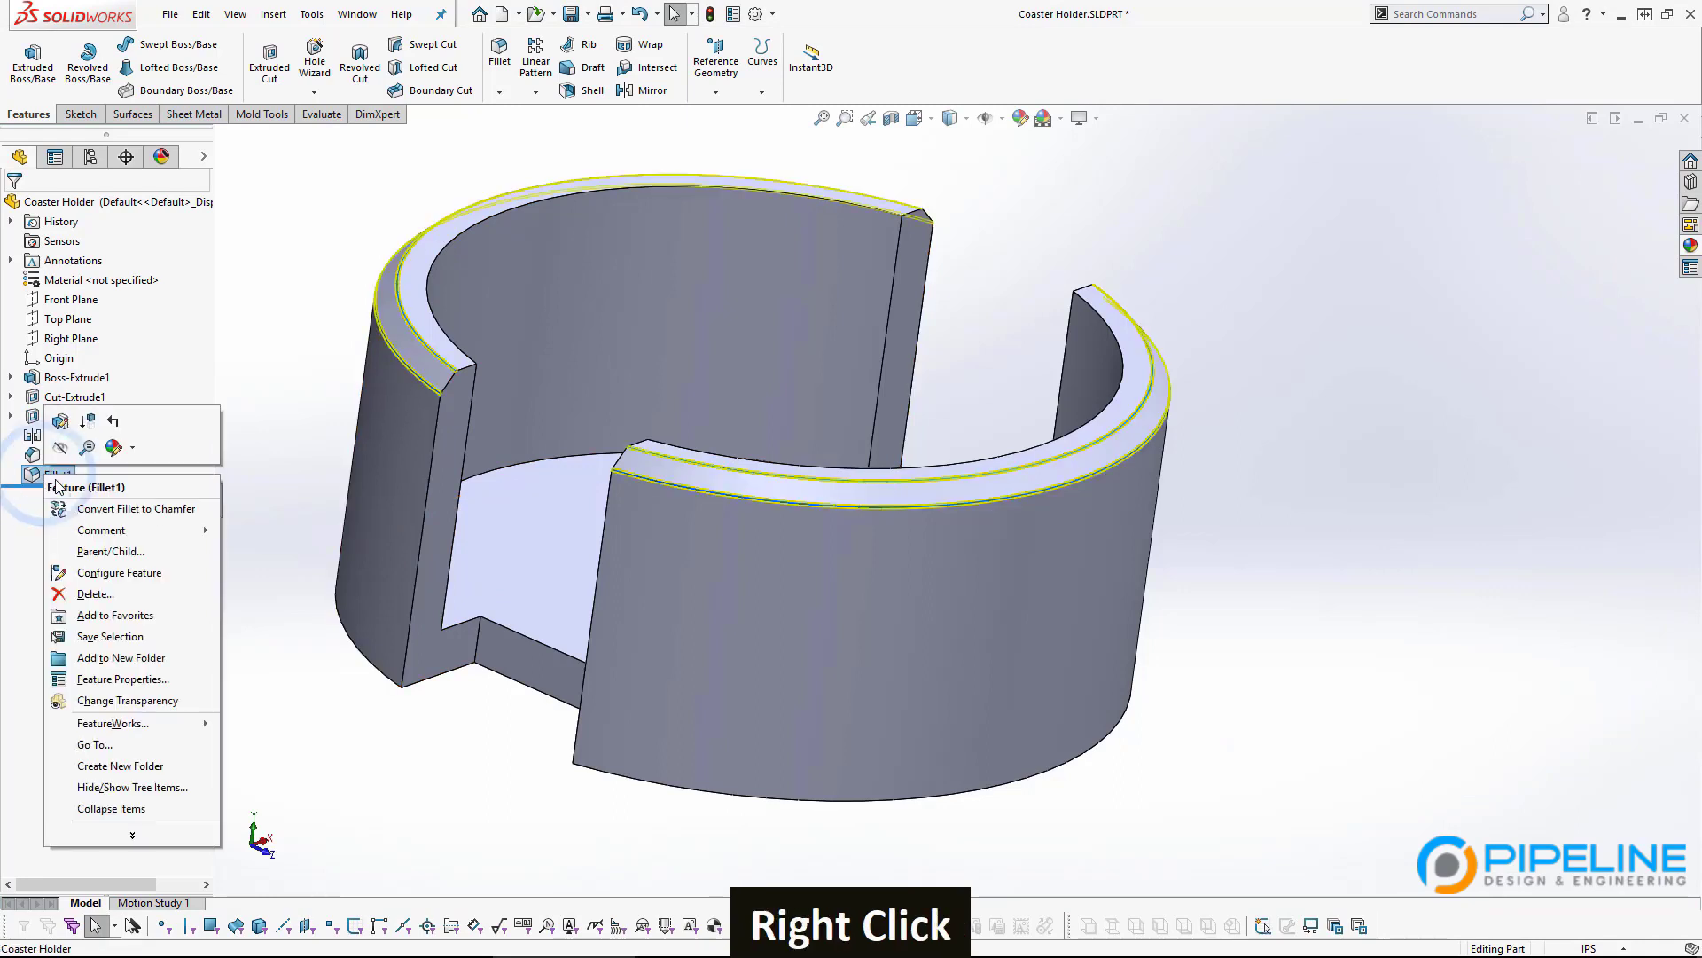
click(59, 420)
scroll(450, 356, down, 2)
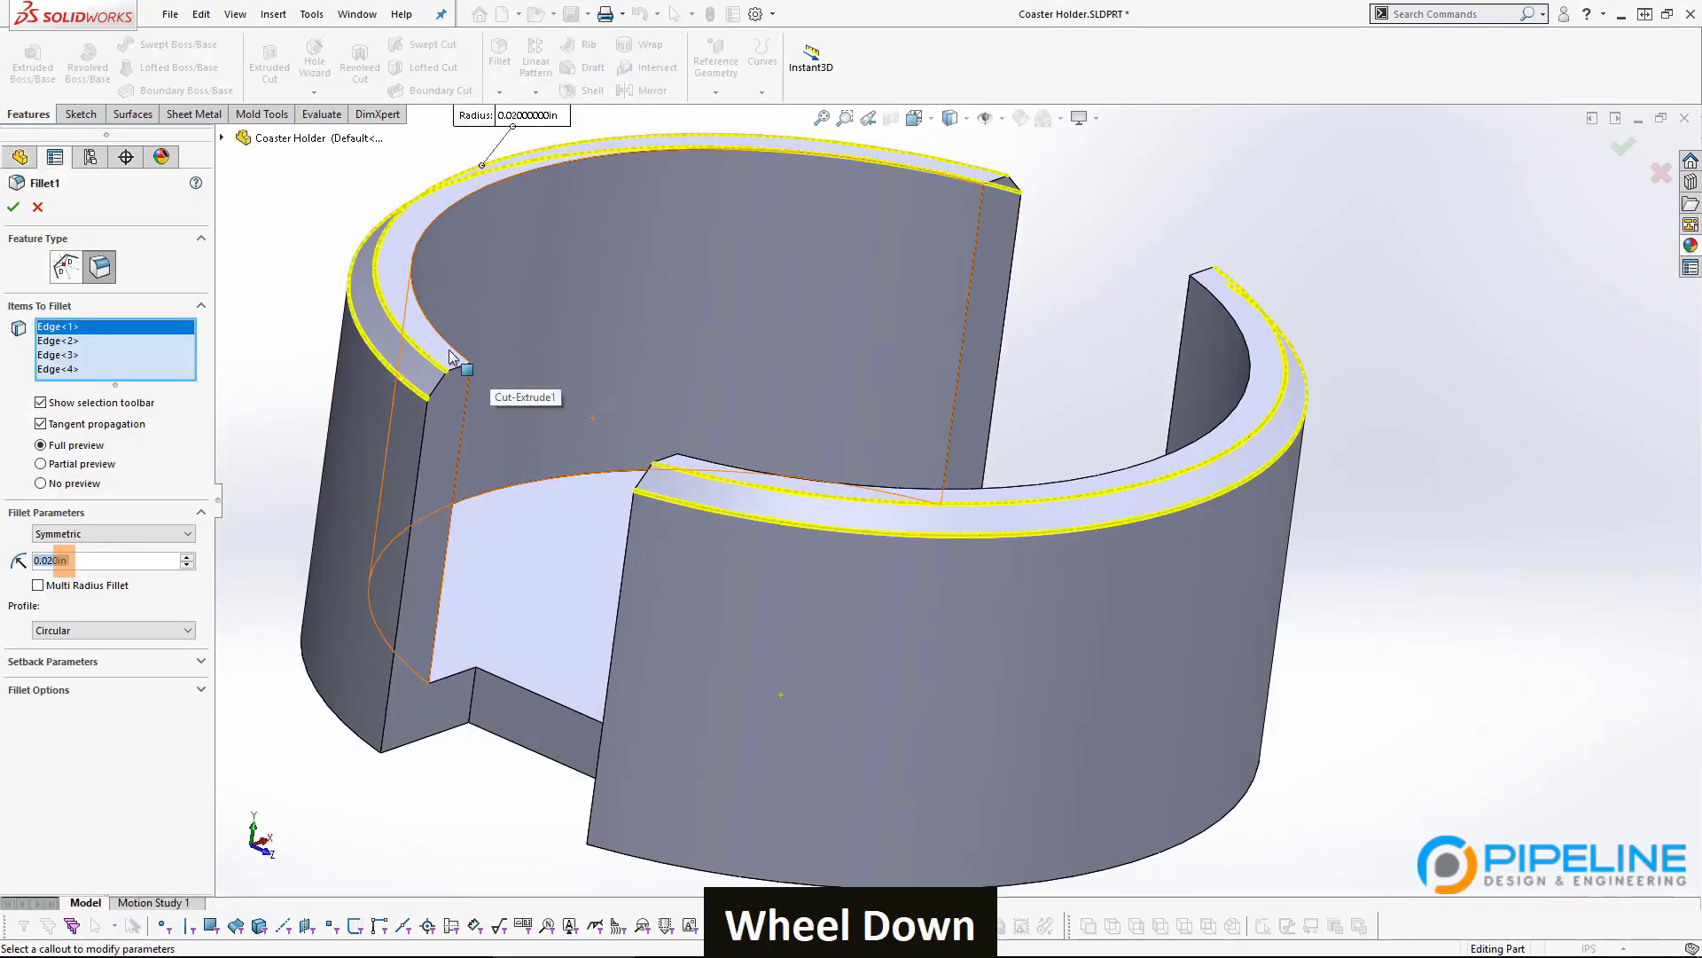
click(452, 358)
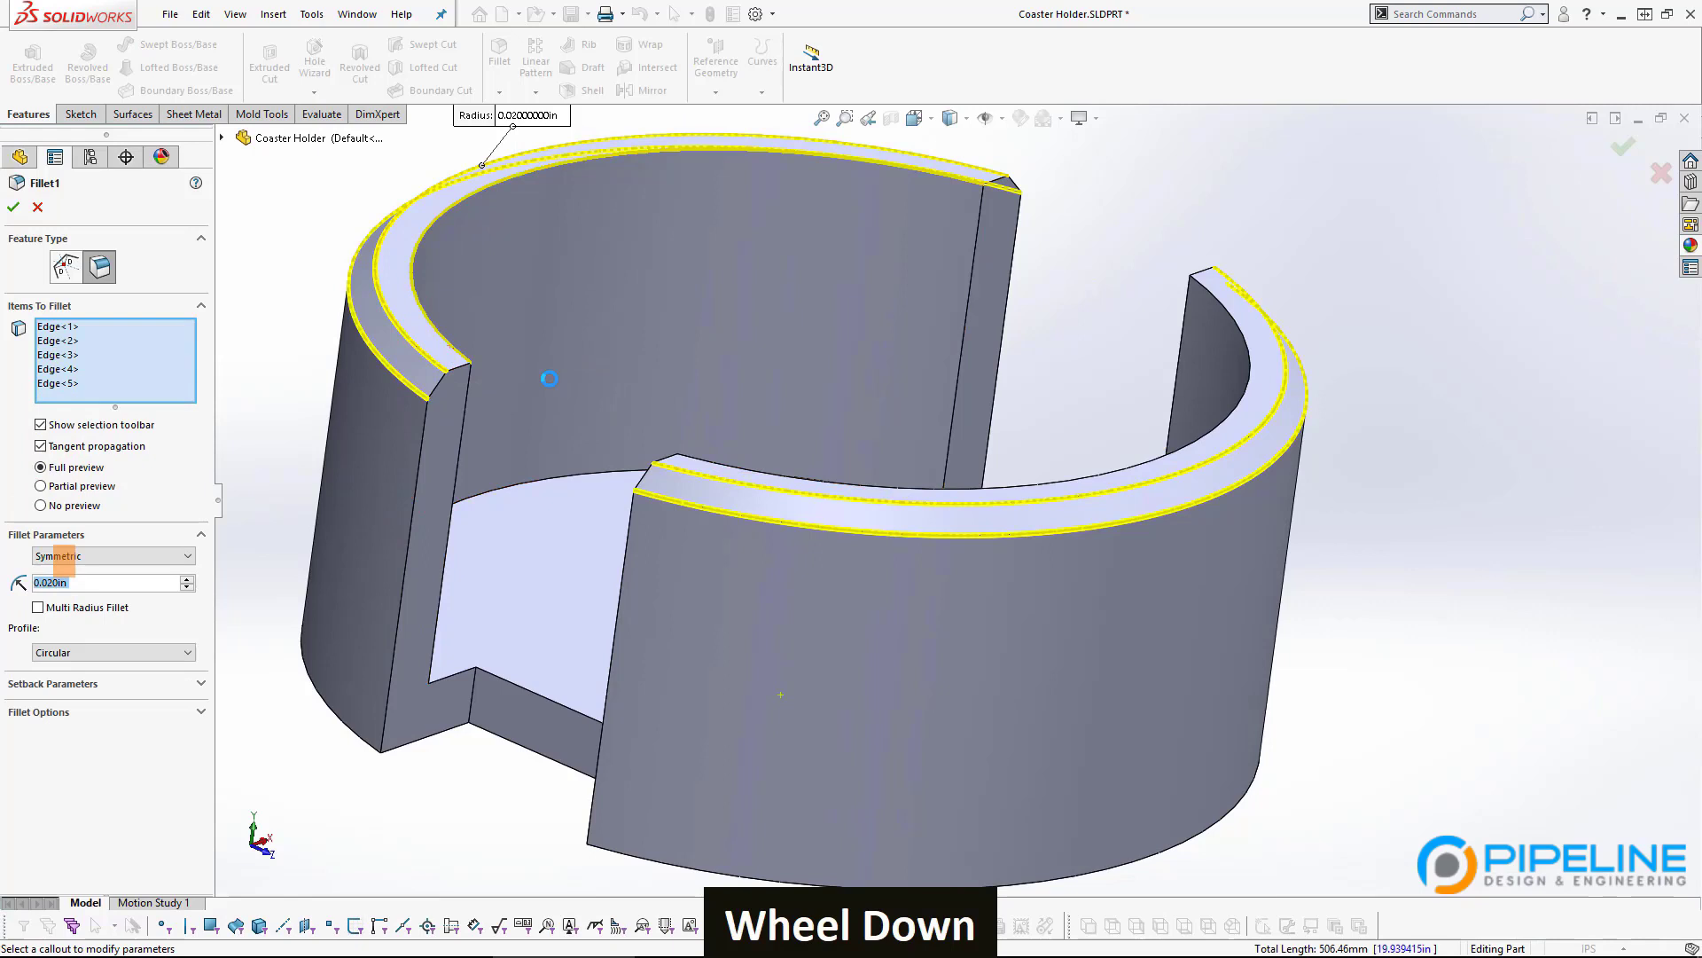
click(743, 476)
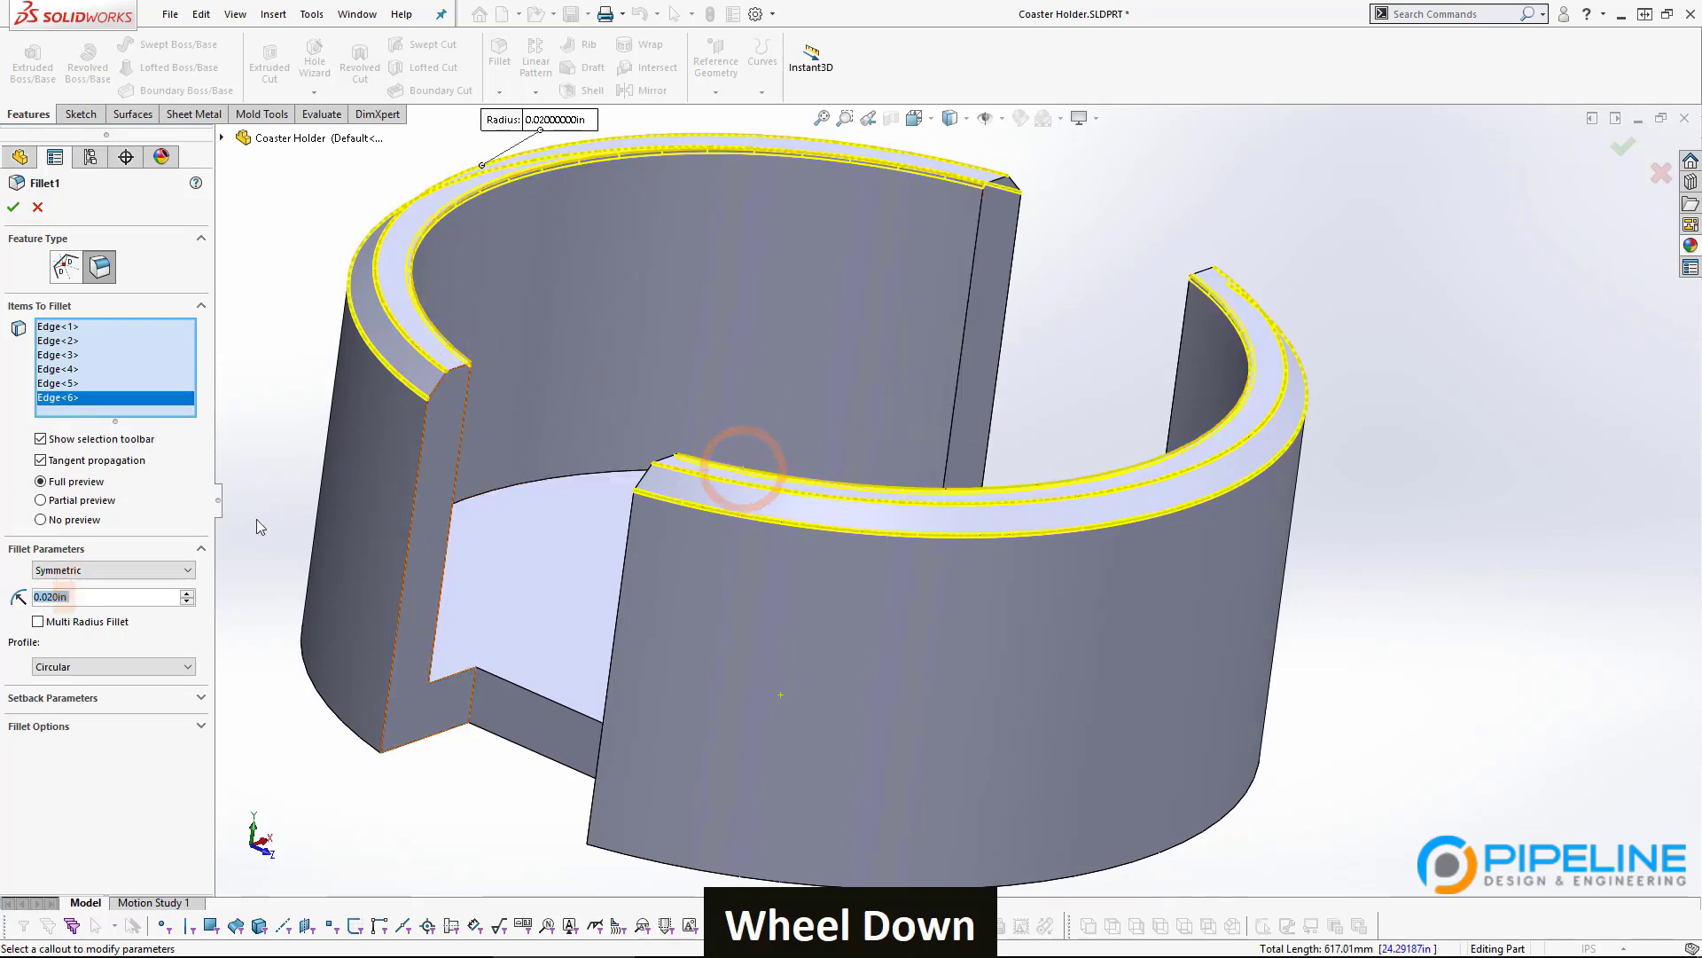
Set the rim fillet's radius to 0.05 in and add the bottom outer edge of one wall section to it.
double_click(89, 597)
text(.05)
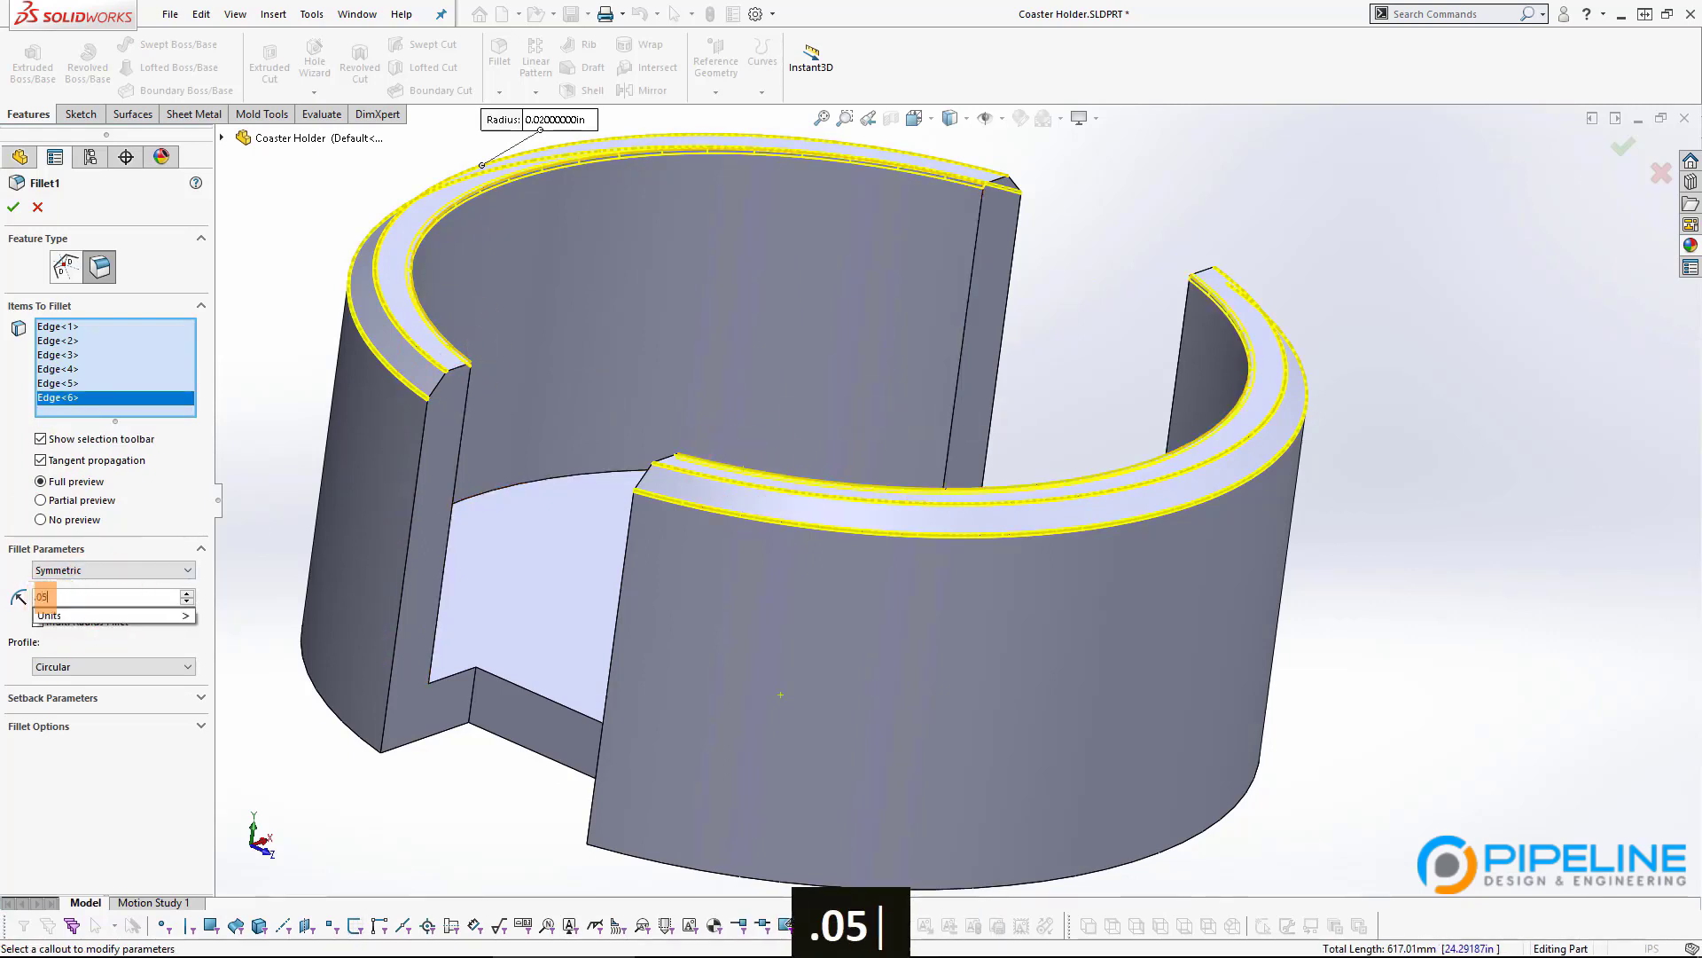
key(Return)
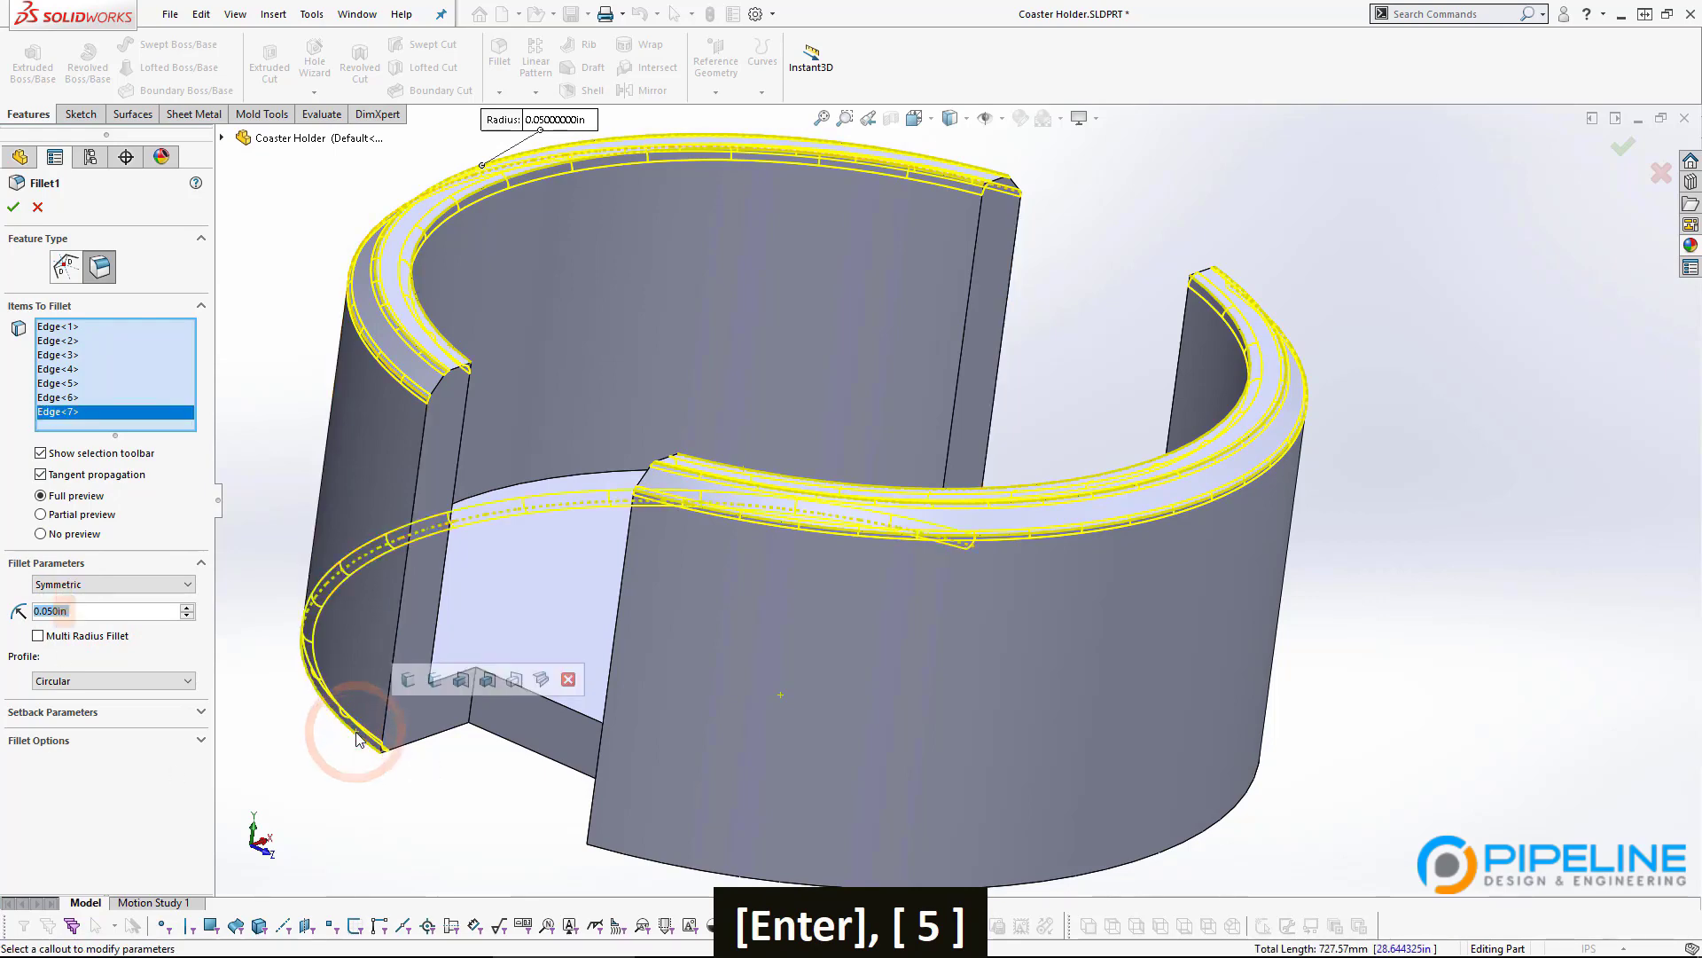
key(Return)
scroll(578, 521, up, 3)
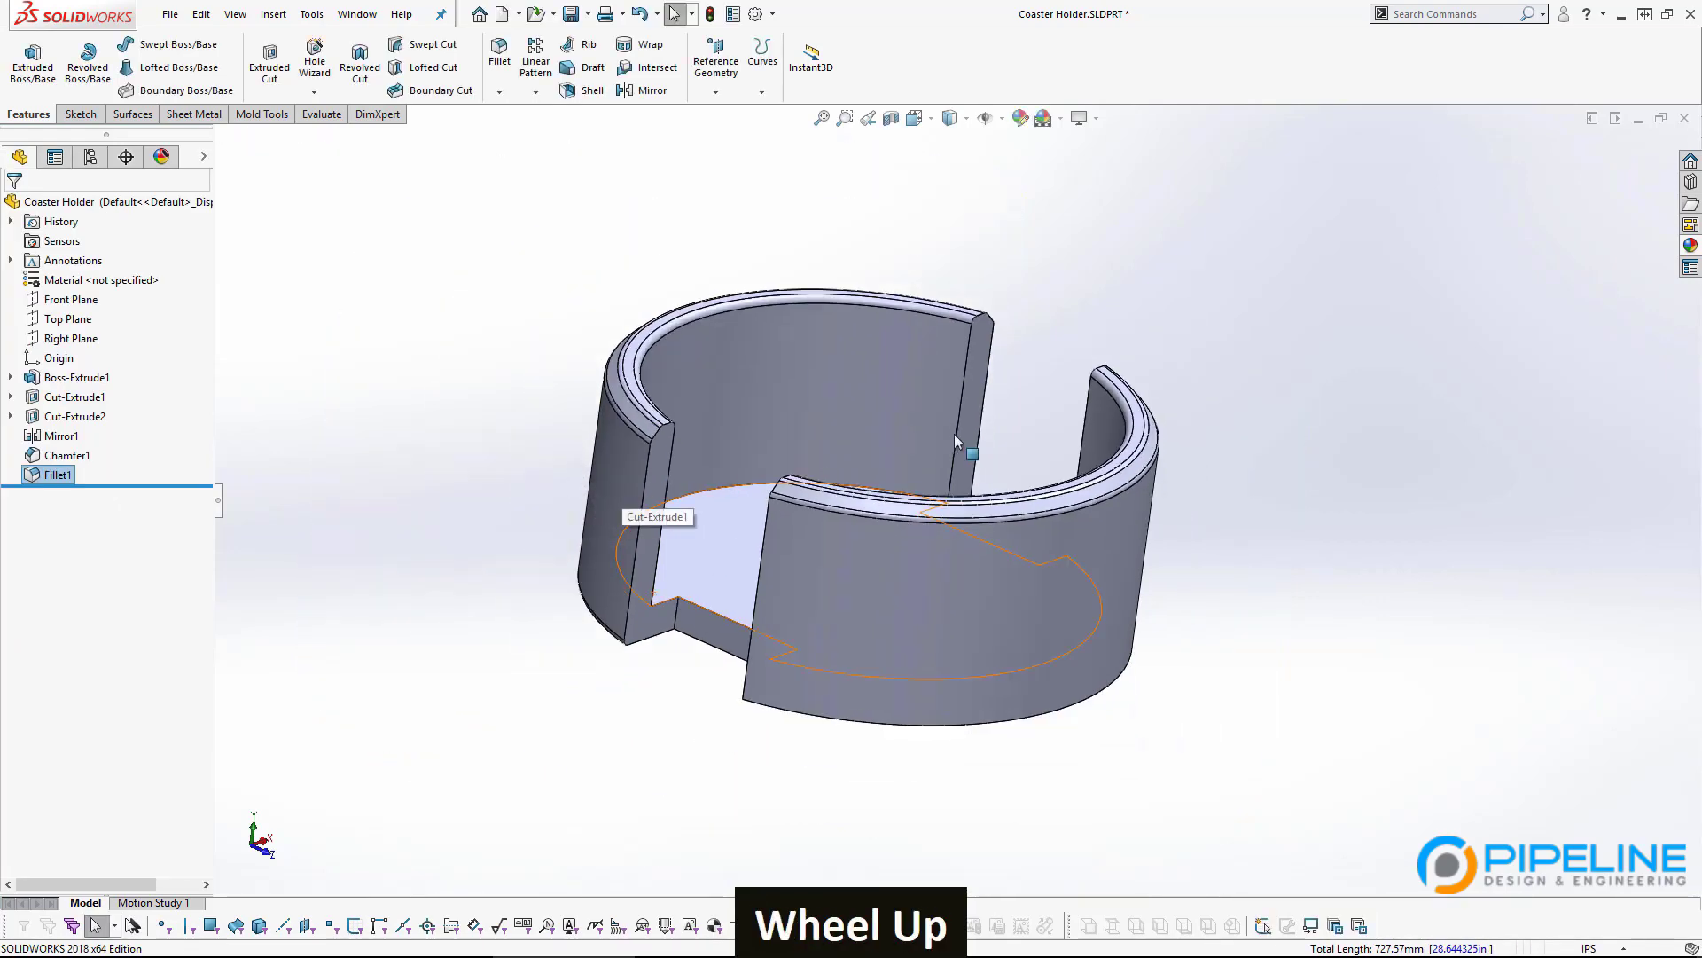
scroll(995, 482, down, 3)
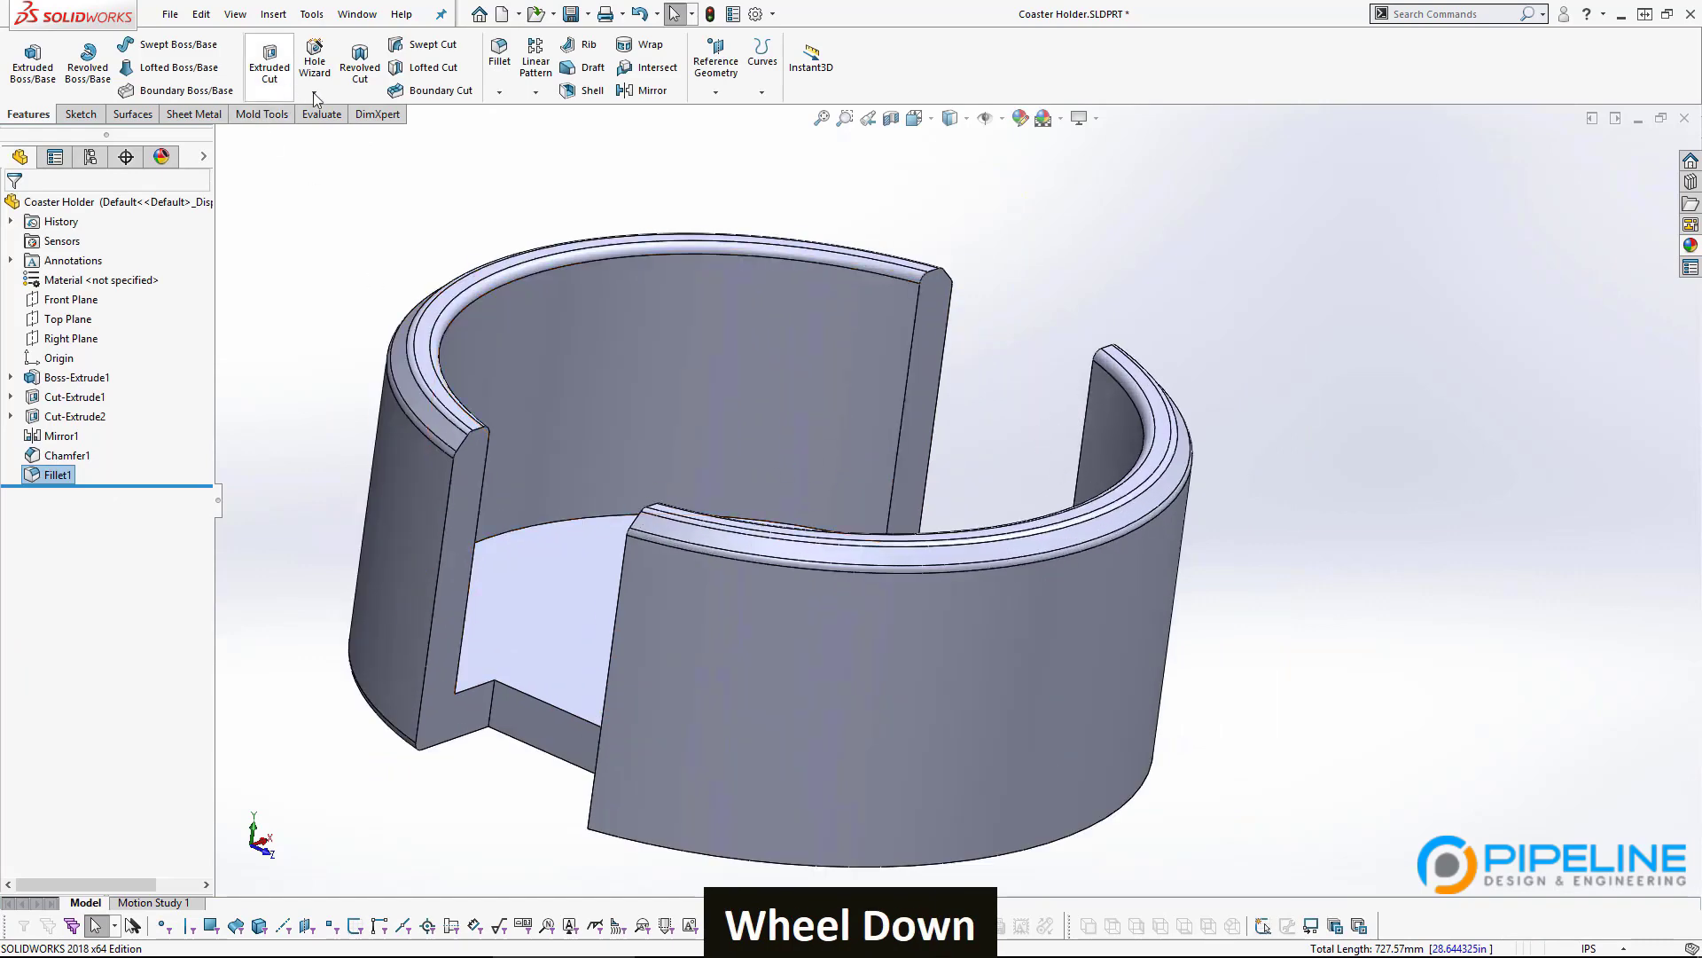
Try selecting the four short vertical corner edges of the base in both slots for a new fillet and clear the selection.
click(500, 53)
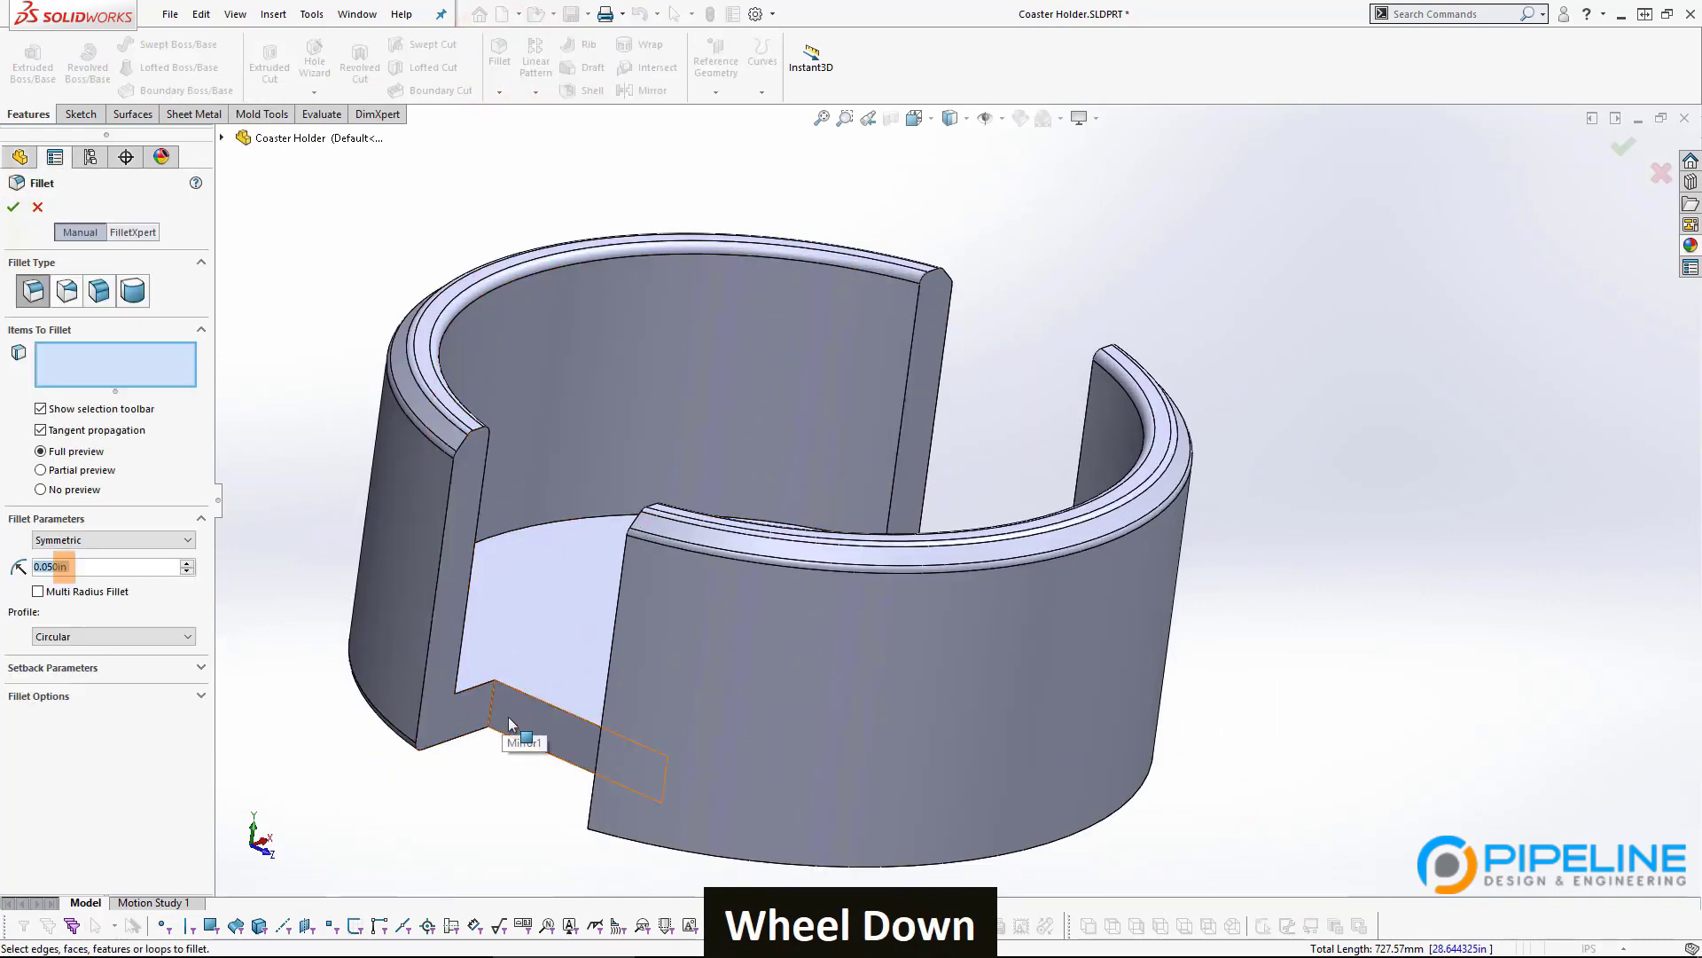
middle_drag(508, 717, 674, 780)
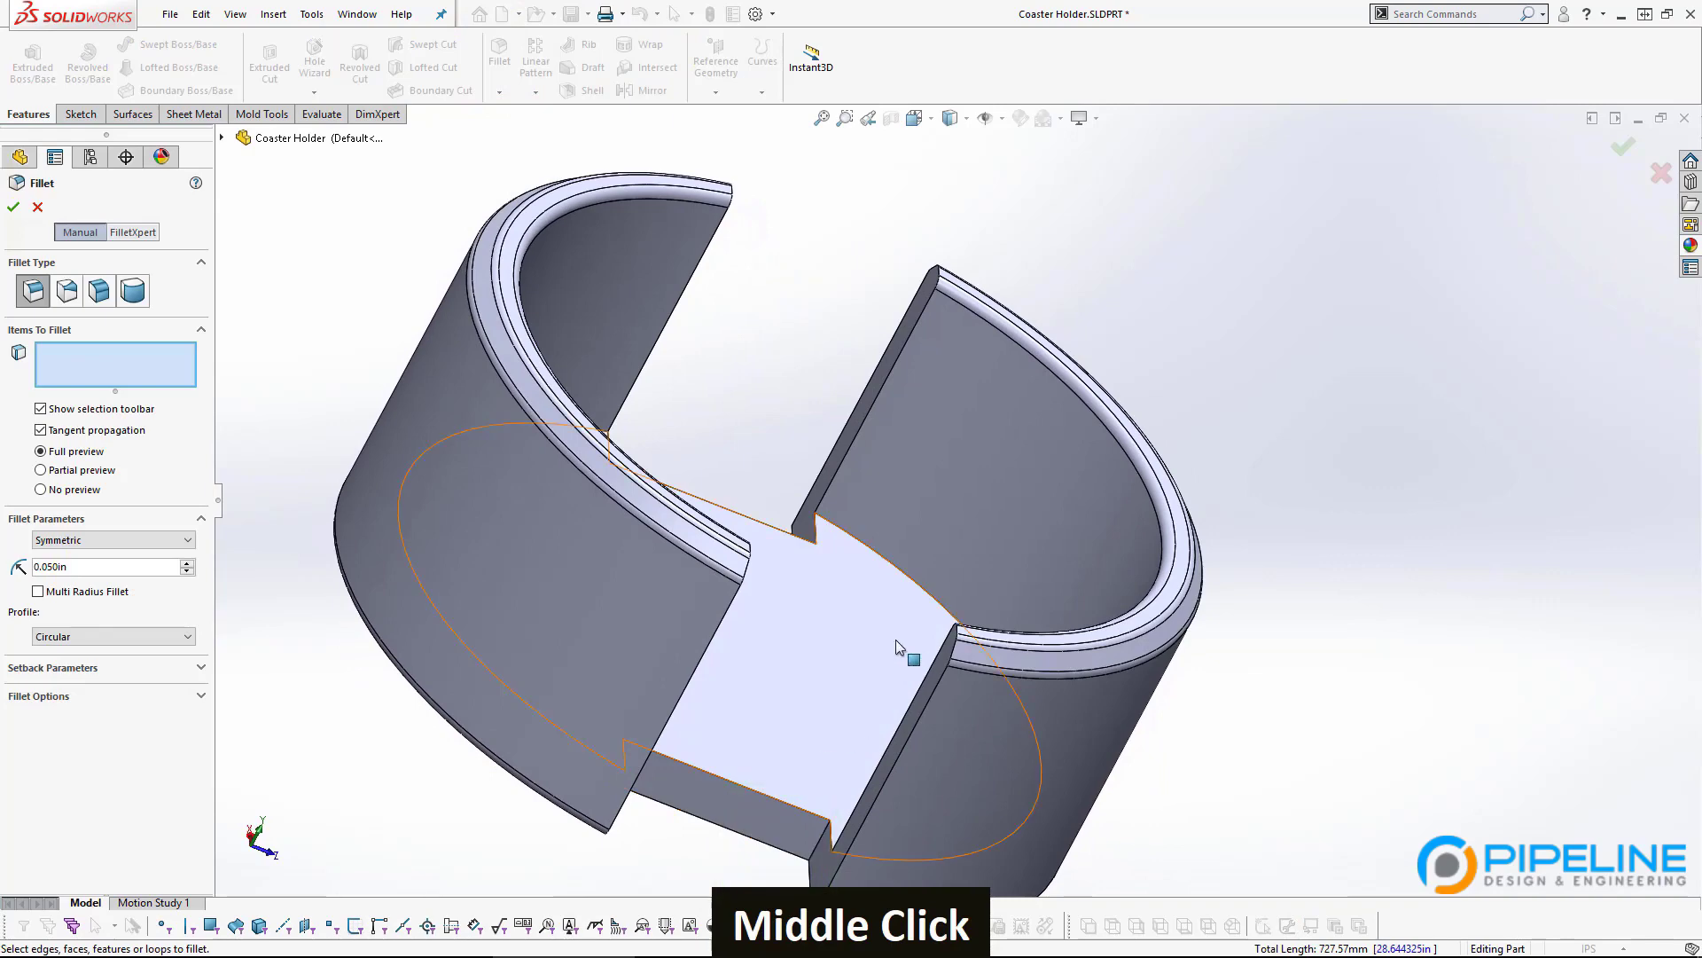
middle_drag(896, 640, 572, 703)
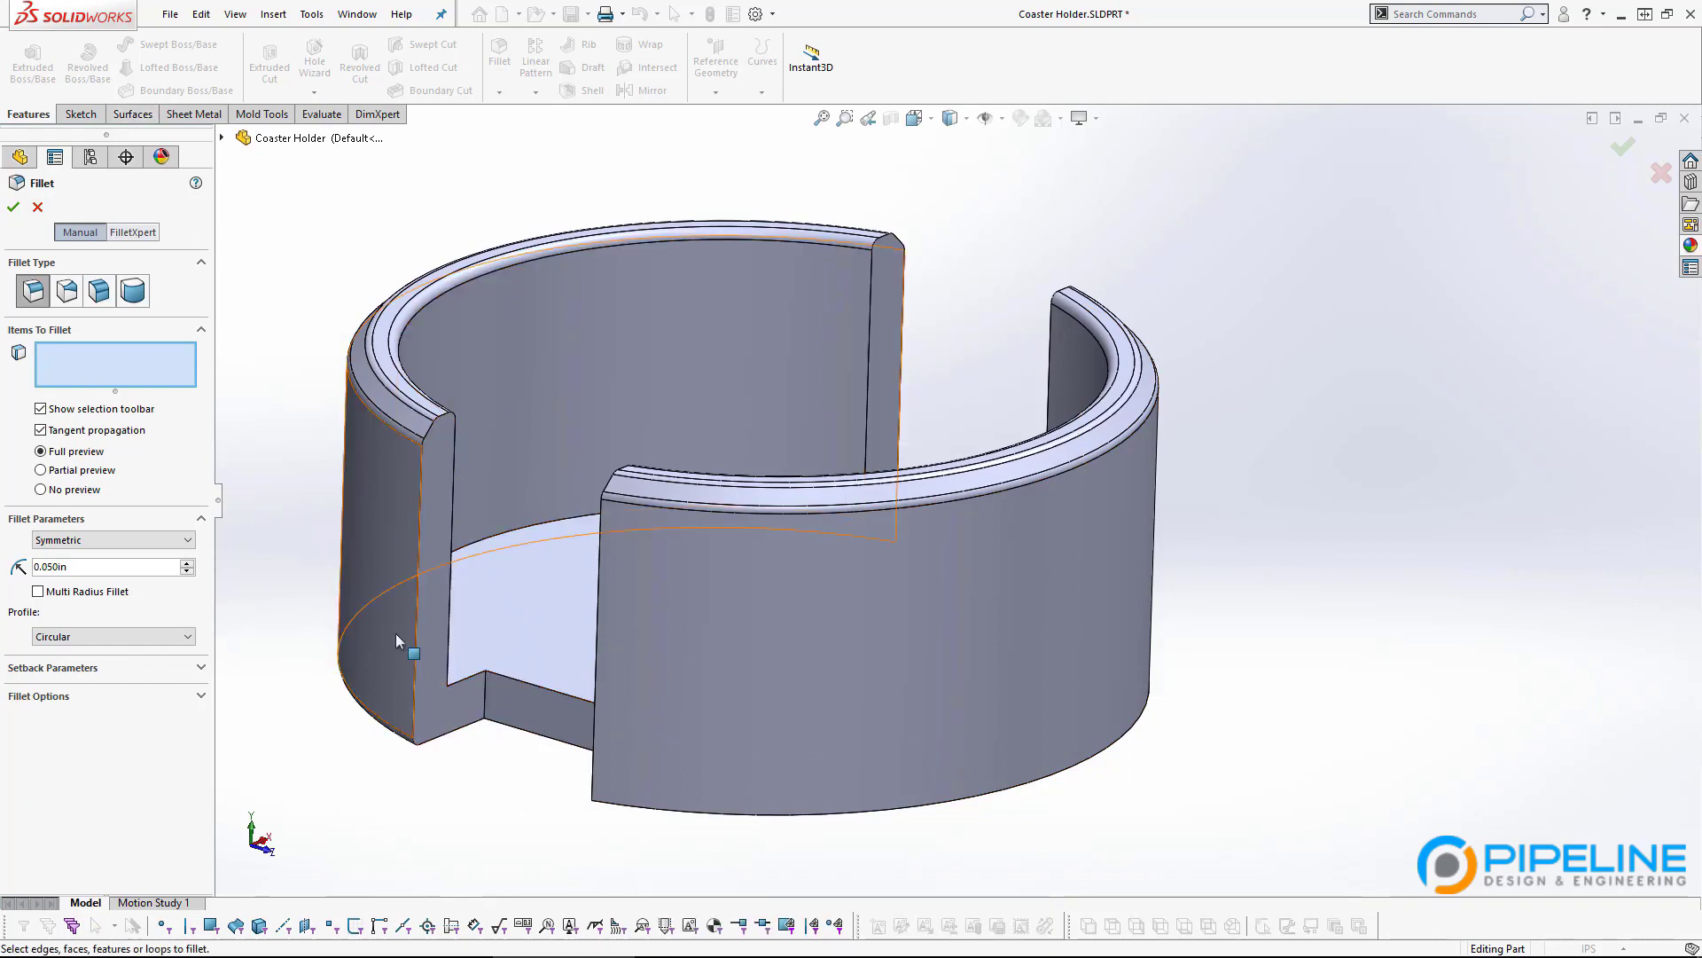
click(486, 691)
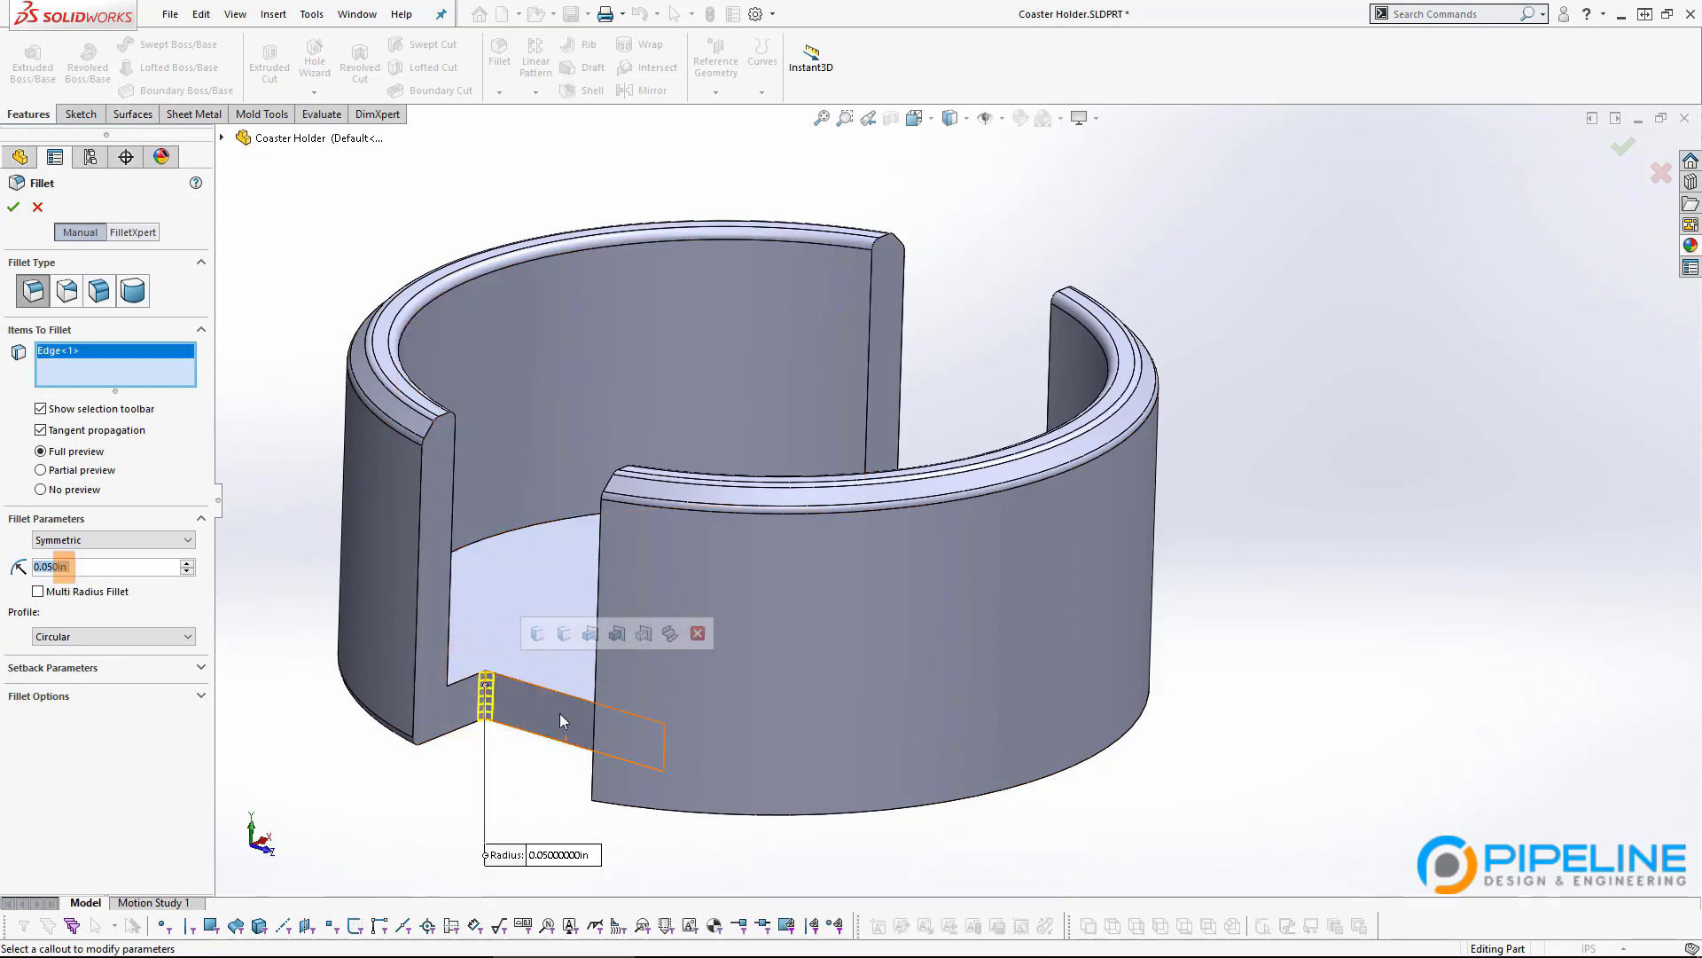
middle_drag(560, 713, 918, 715)
click(931, 717)
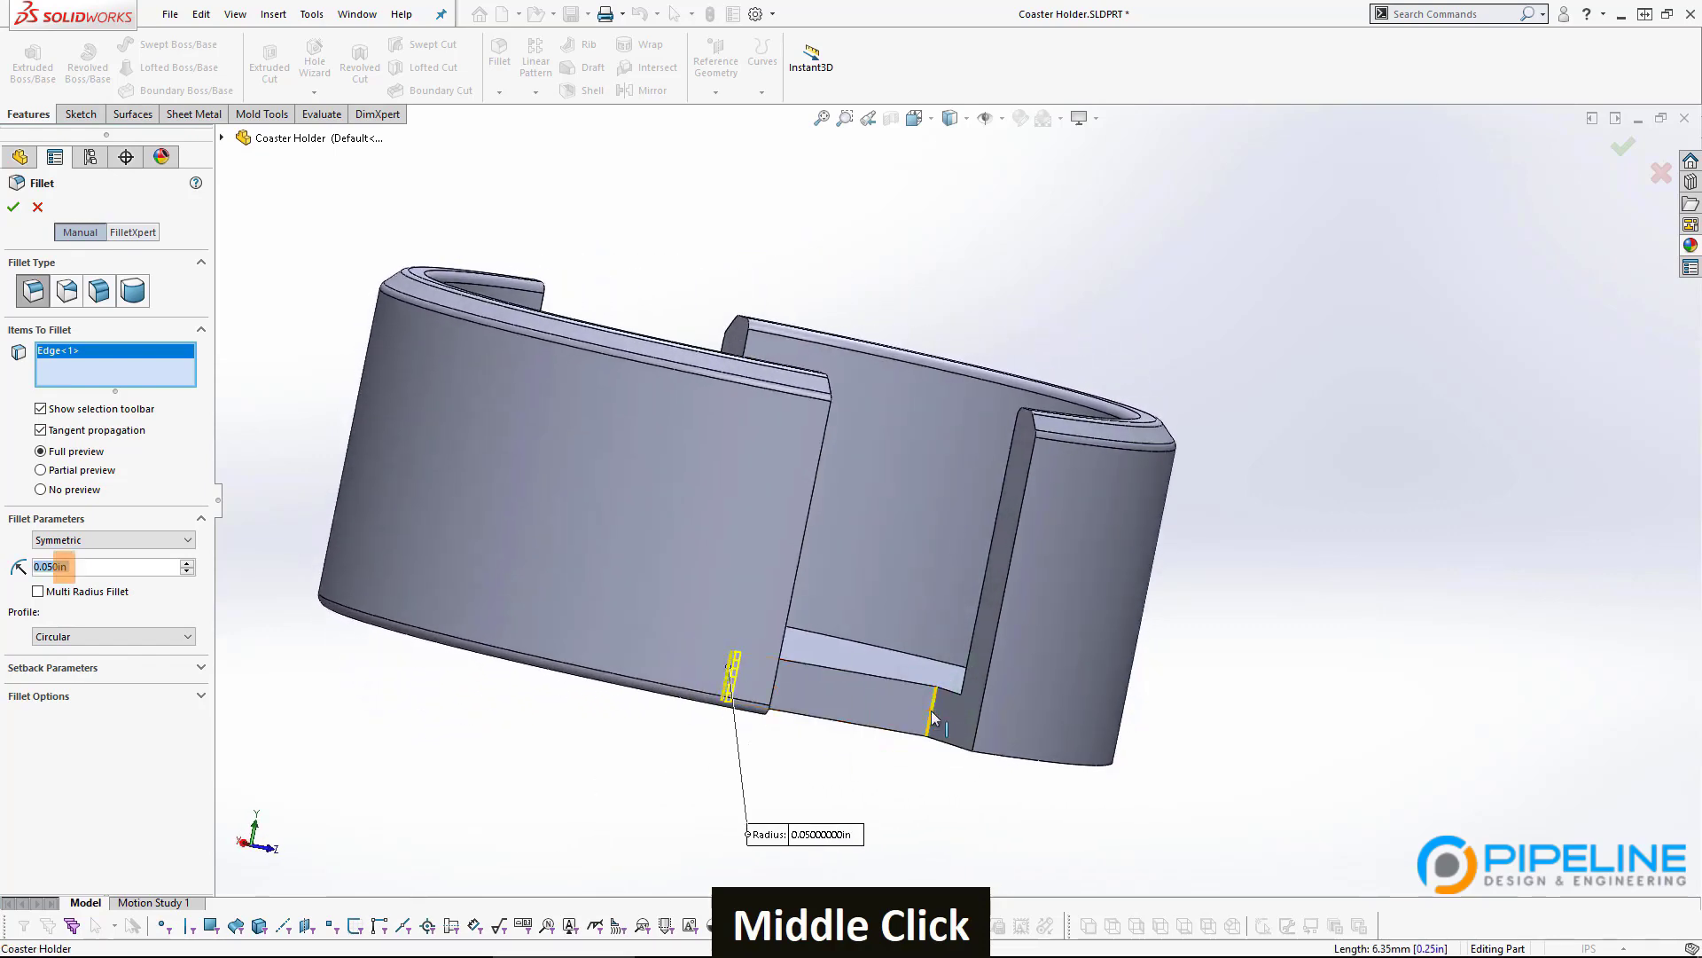
middle_drag(482, 582, 712, 671)
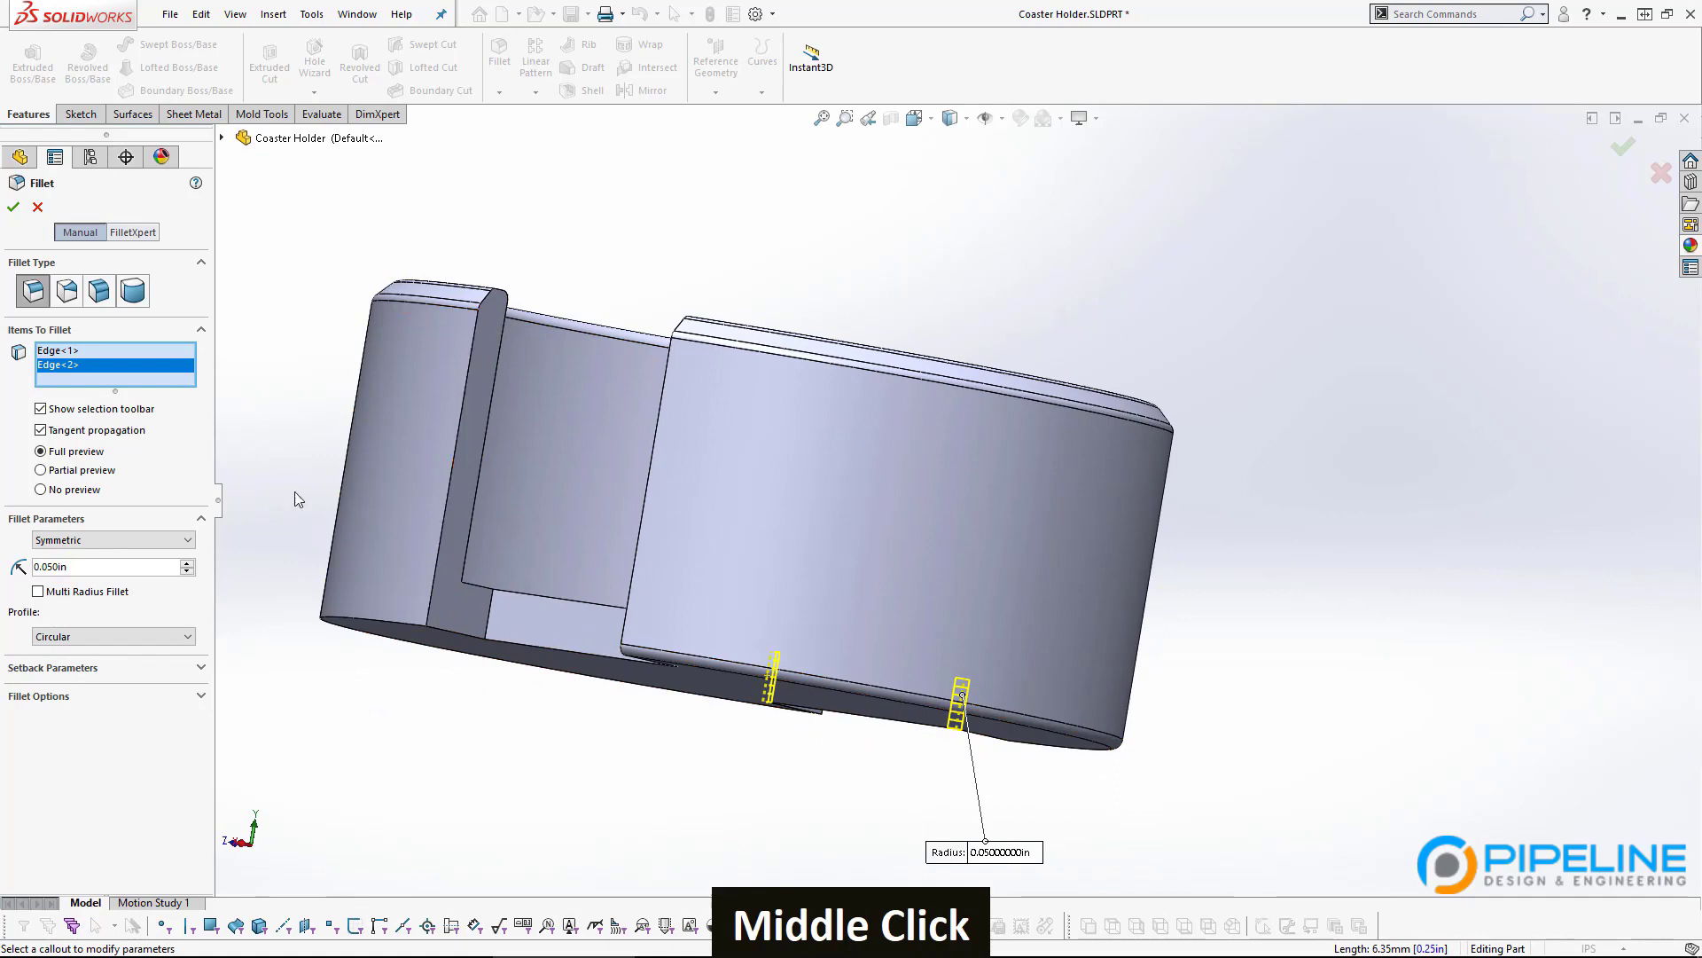
middle_drag(293, 542, 283, 619)
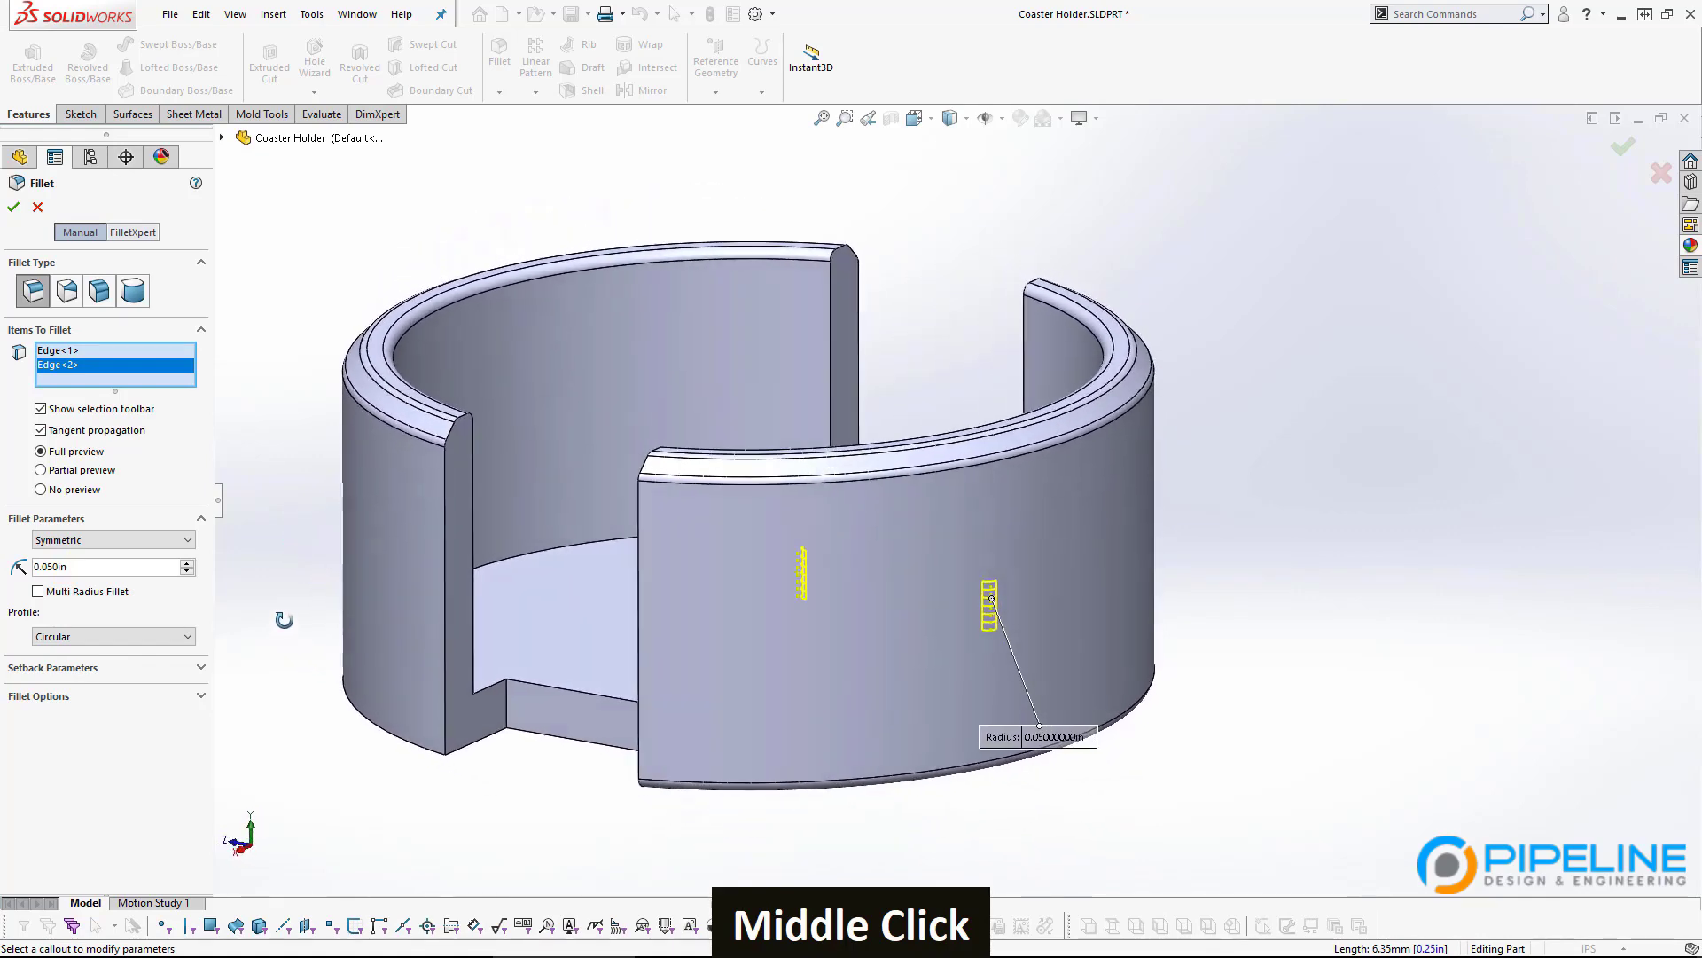
click(509, 700)
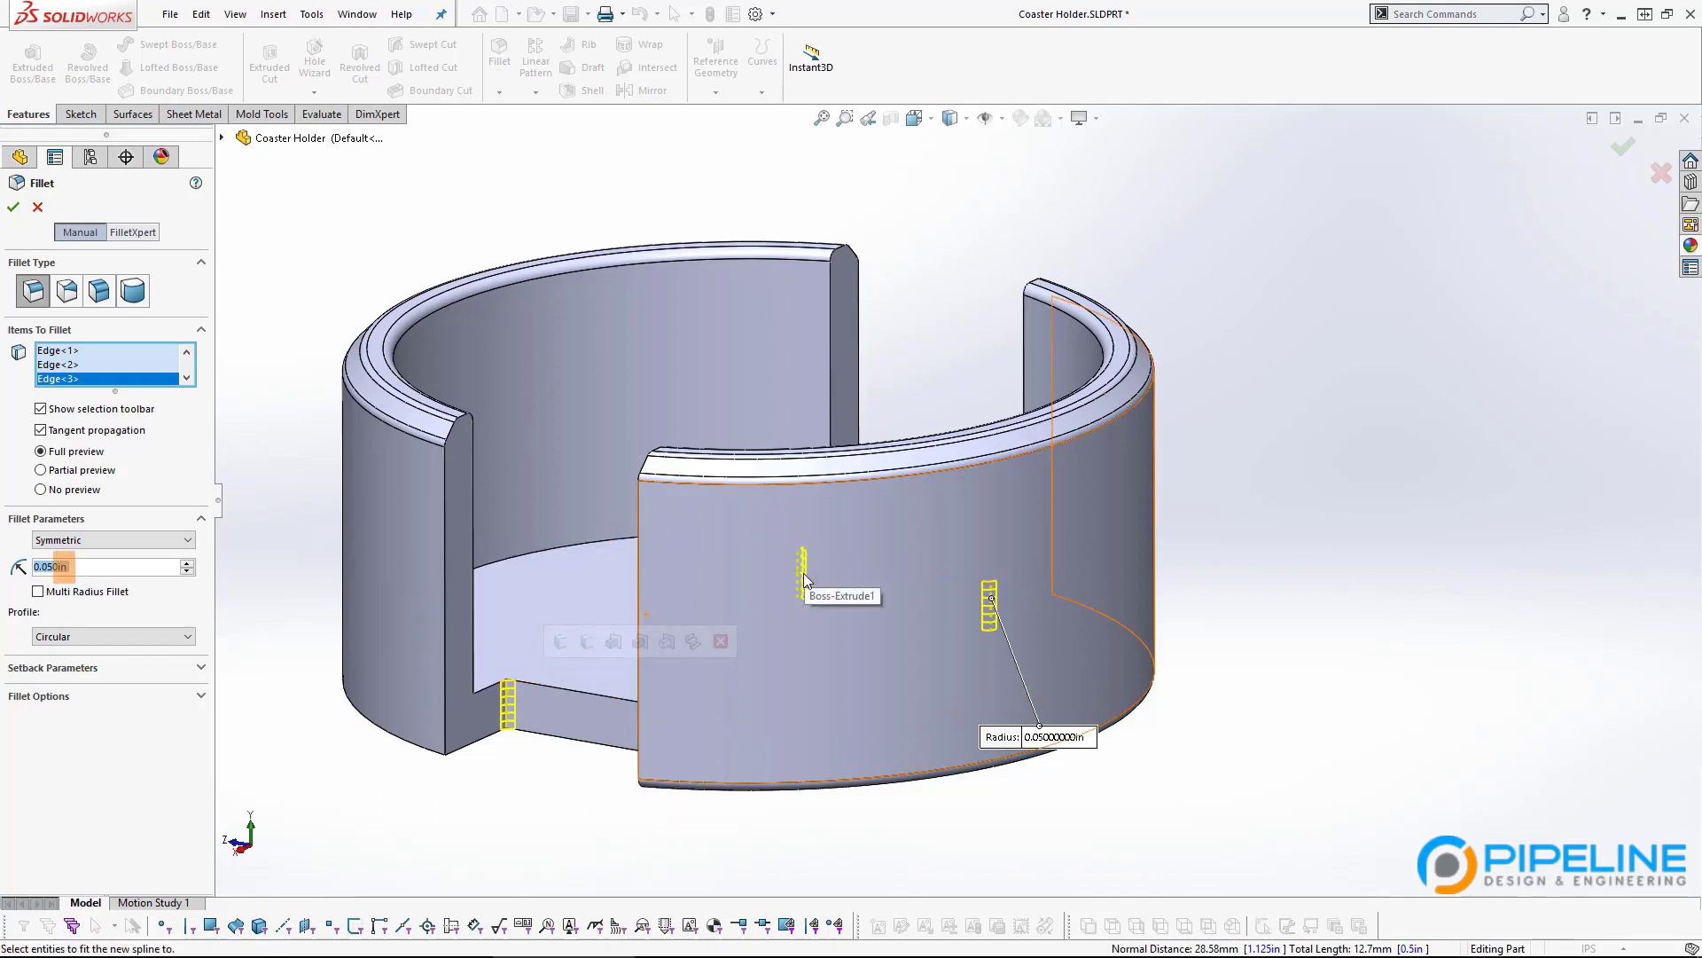
click(611, 644)
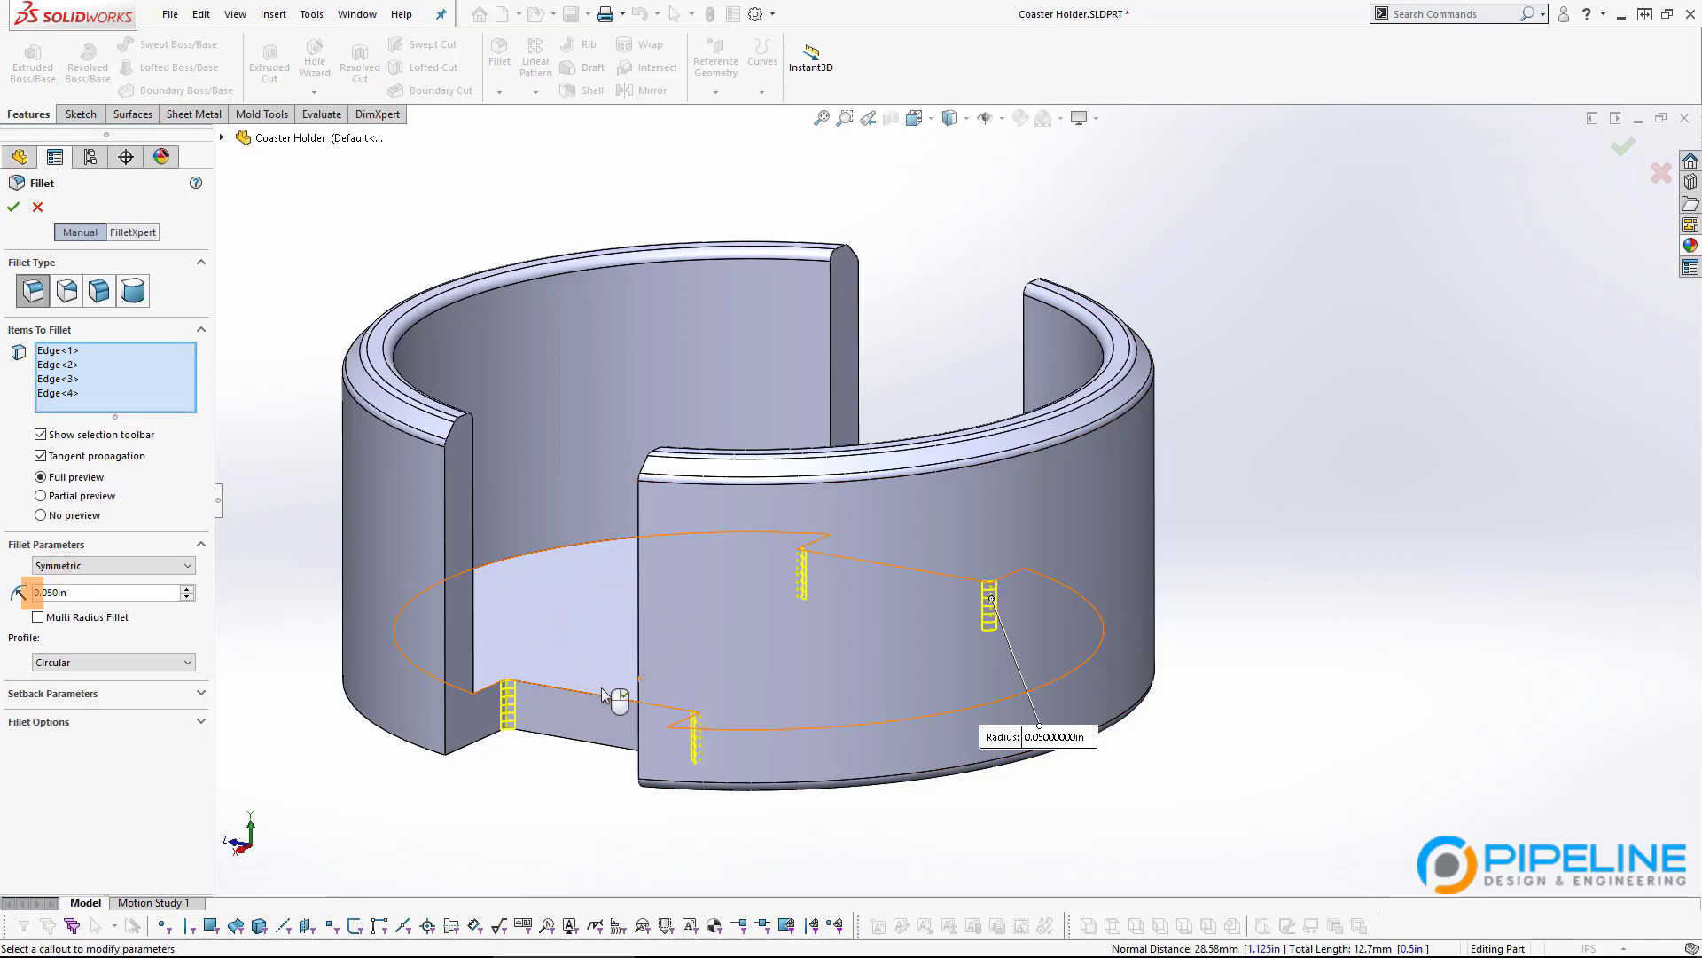
middle_drag(507, 691, 663, 683)
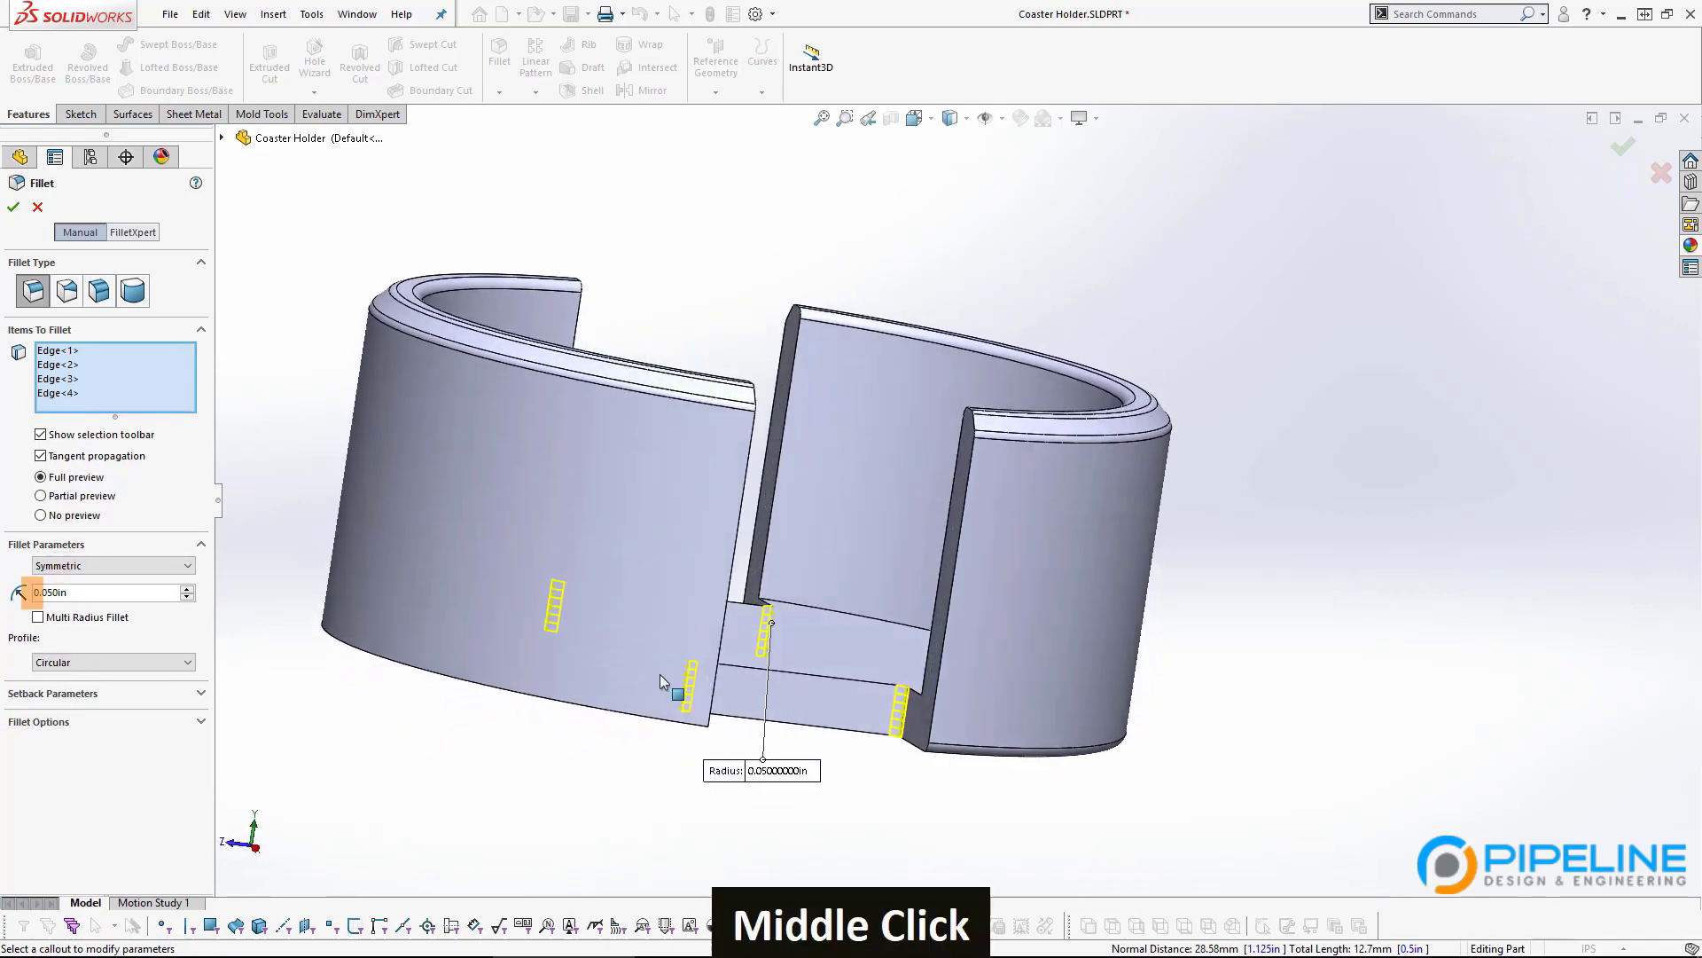
middle_drag(865, 678, 737, 693)
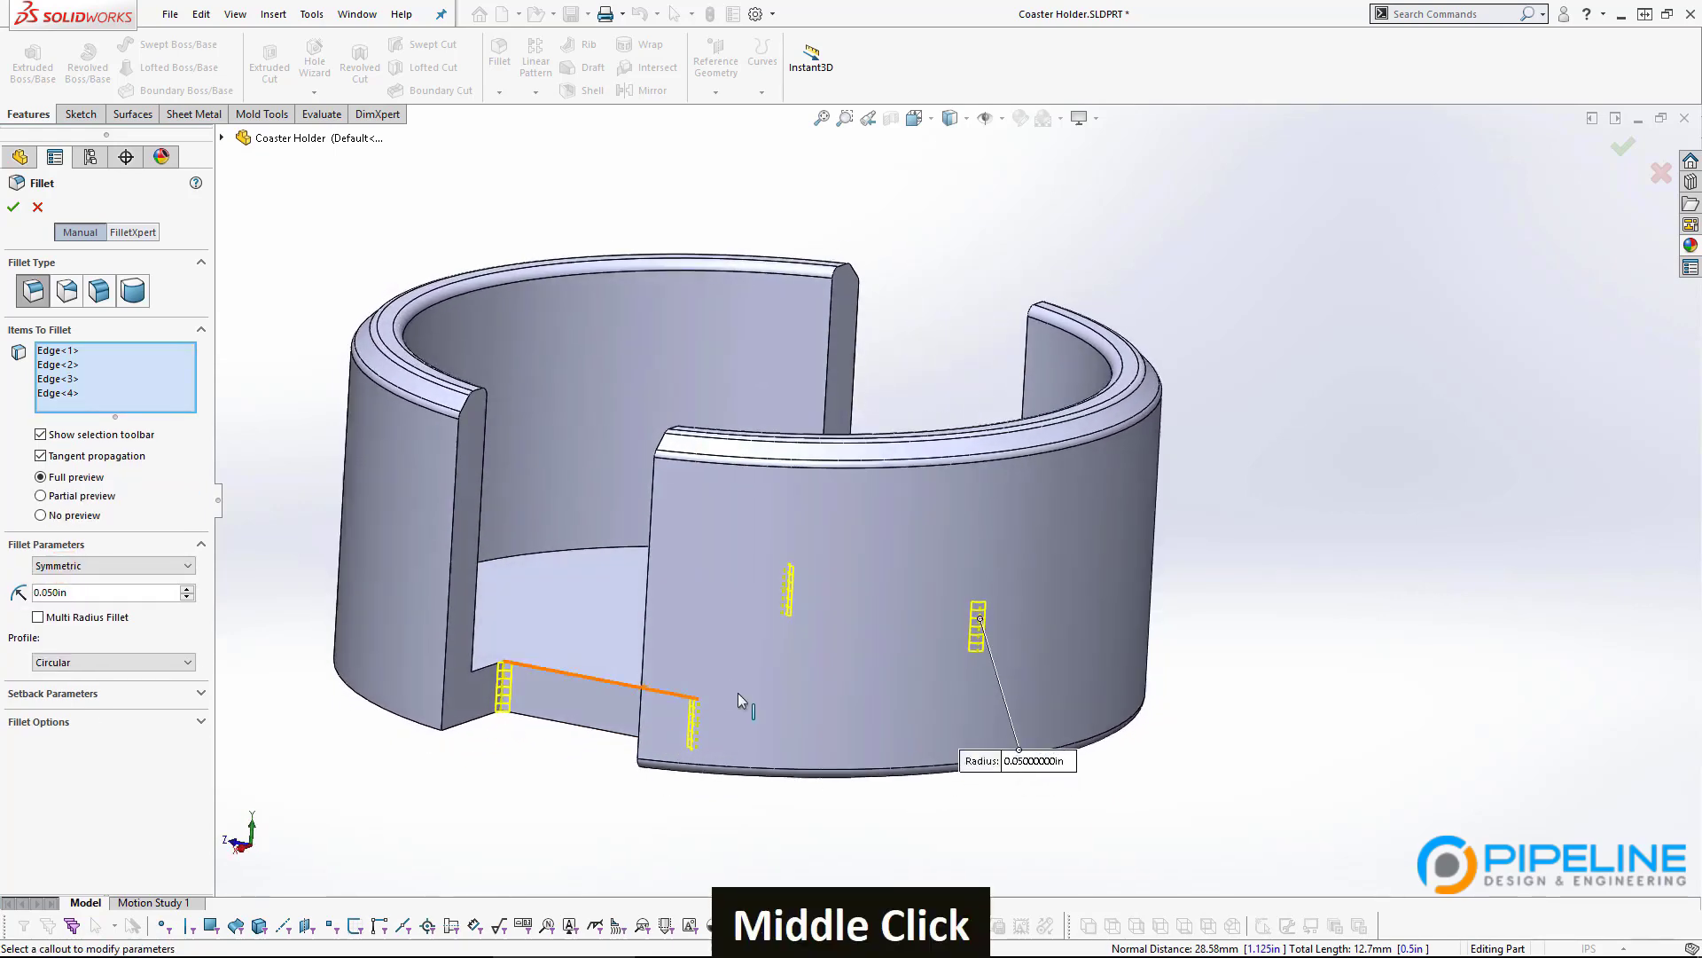
right_click(77, 365)
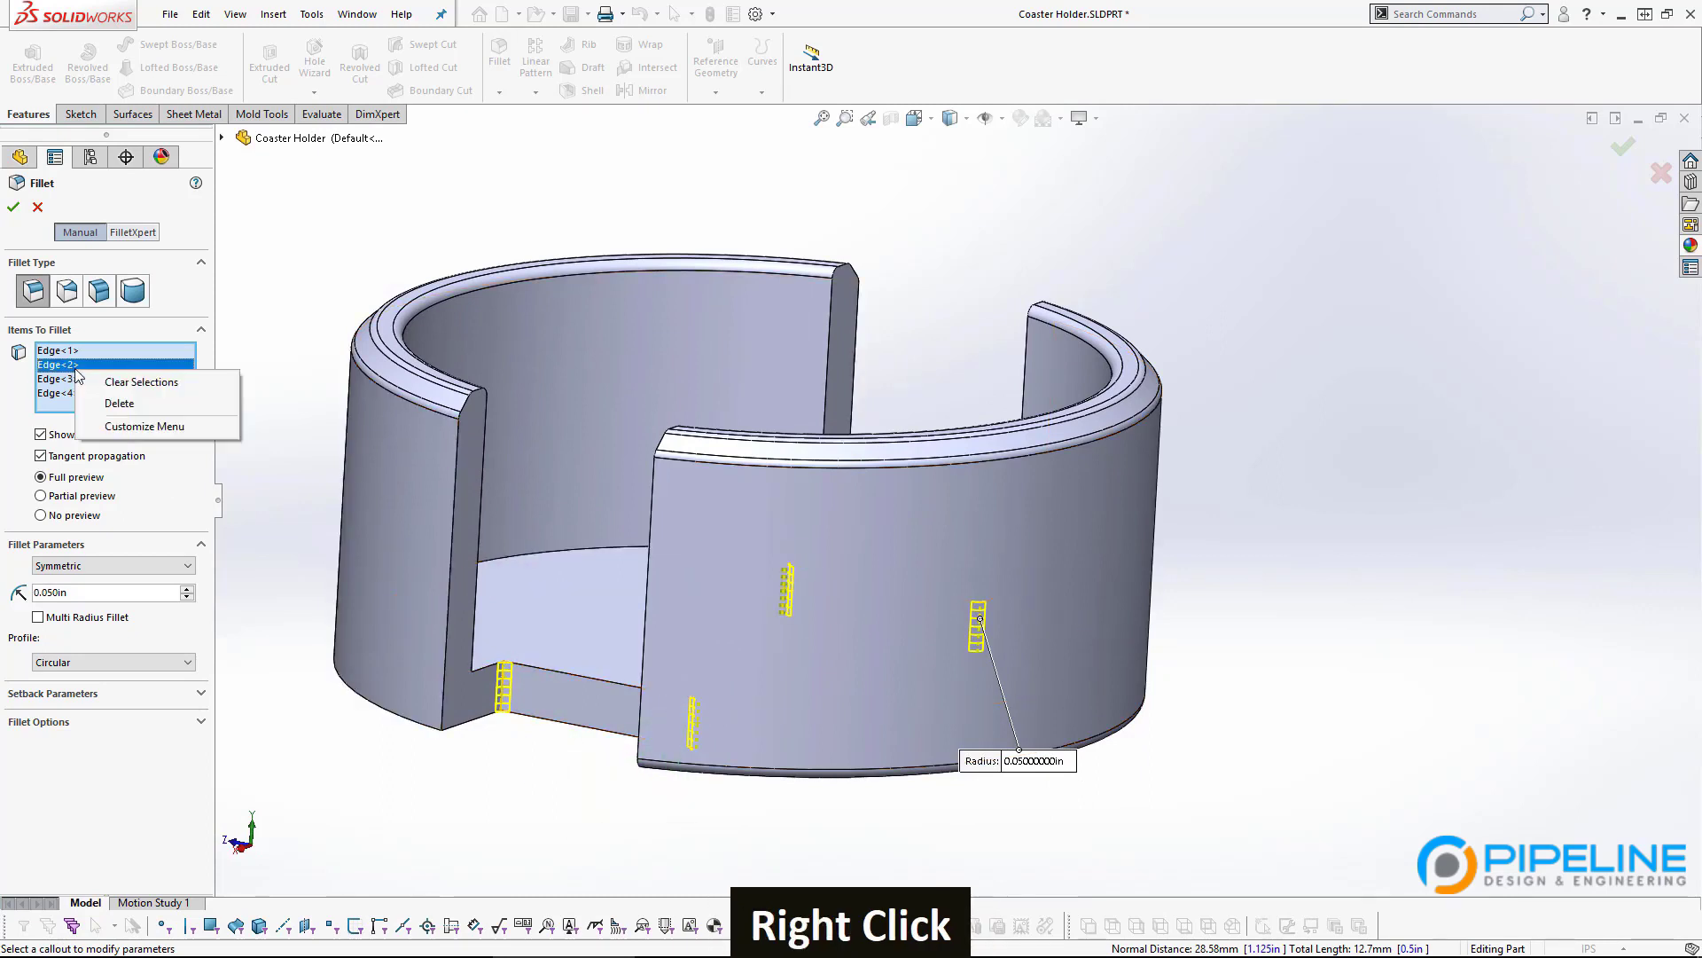
click(154, 391)
Fillet the four short vertical corner edges of the base in both slots with a 0.05 in radius.
click(62, 582)
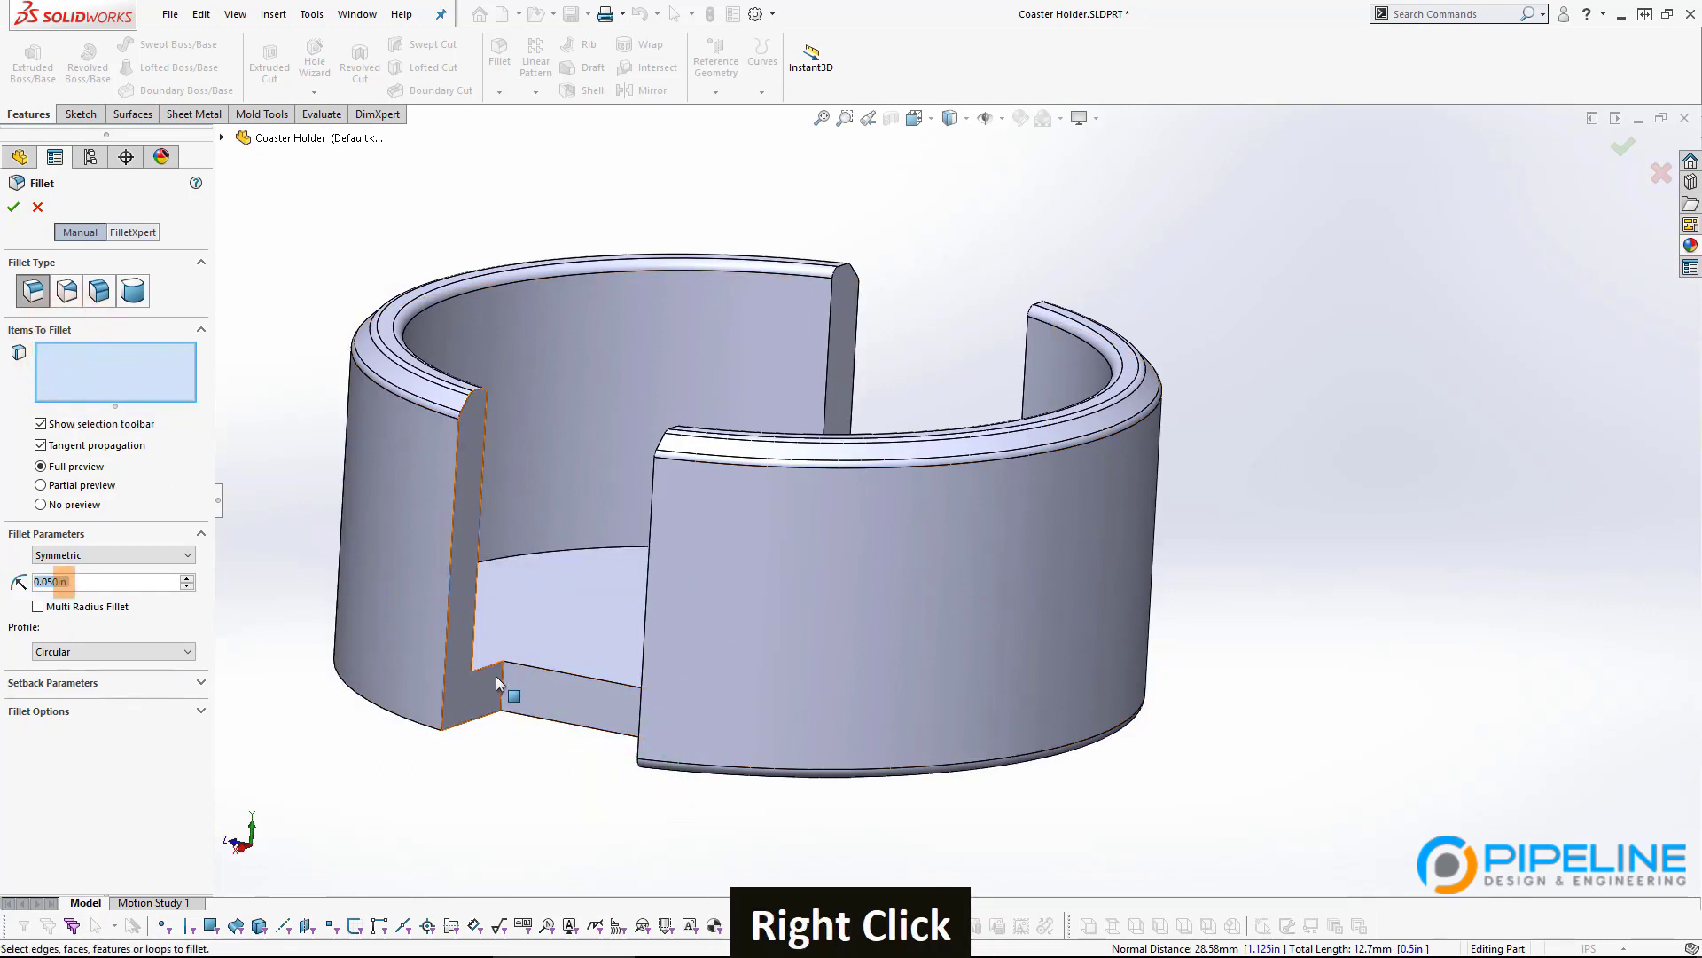
click(503, 683)
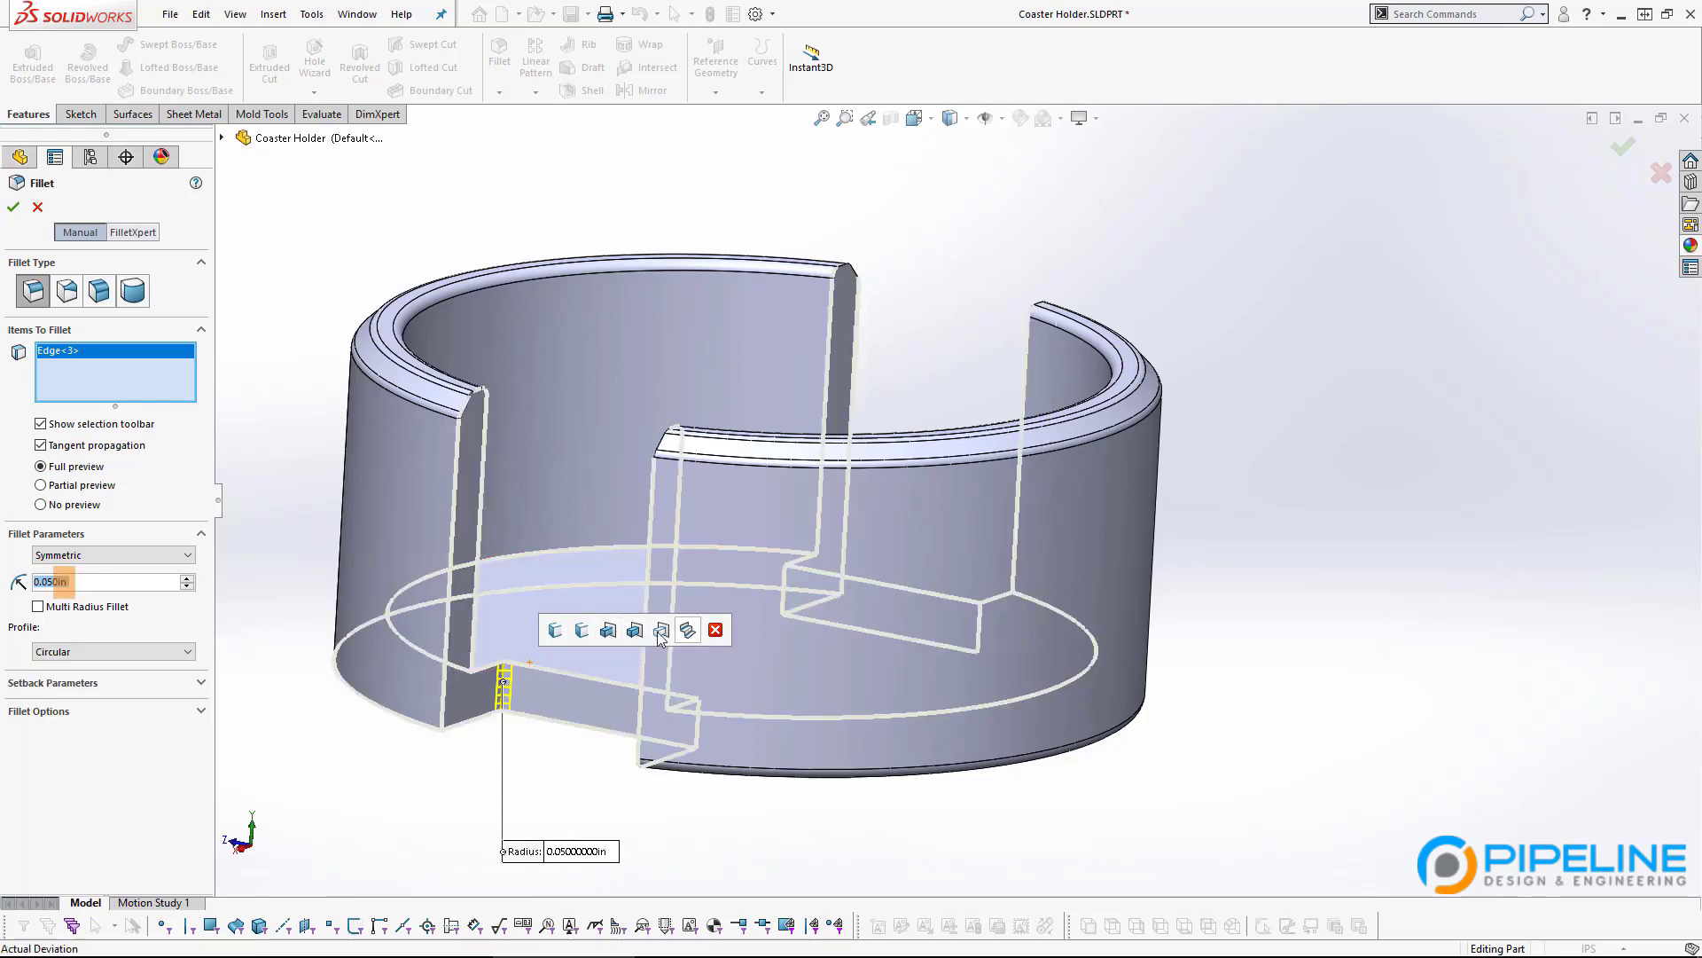
click(607, 632)
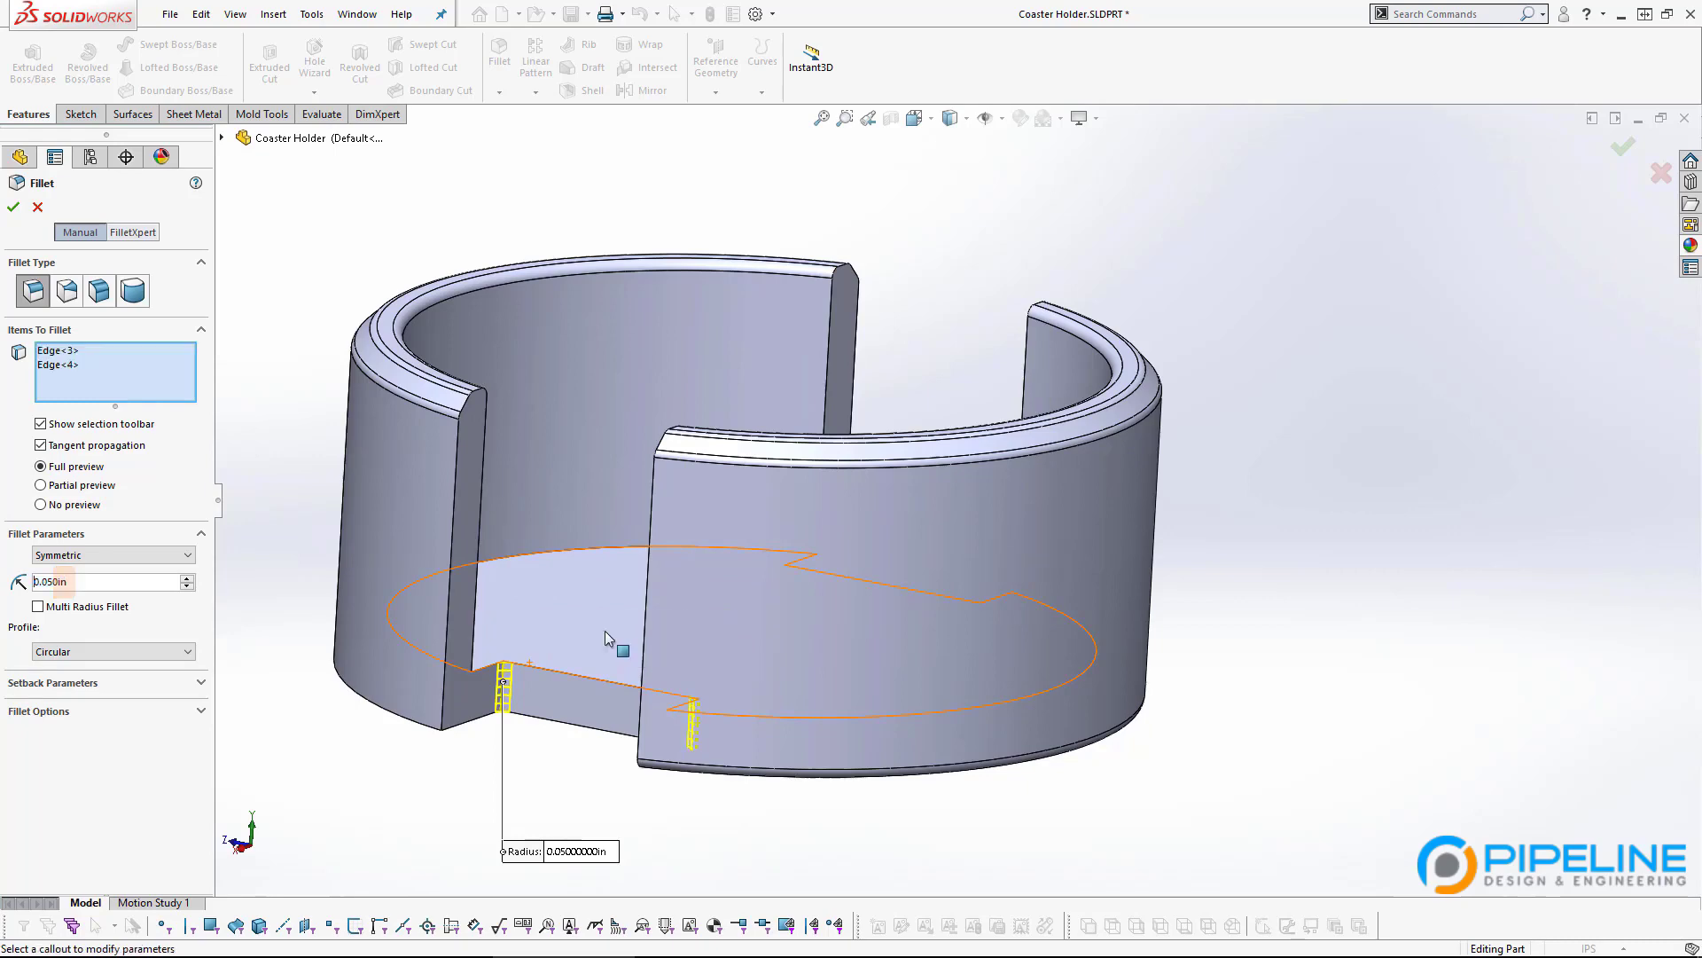
middle_drag(794, 683, 587, 678)
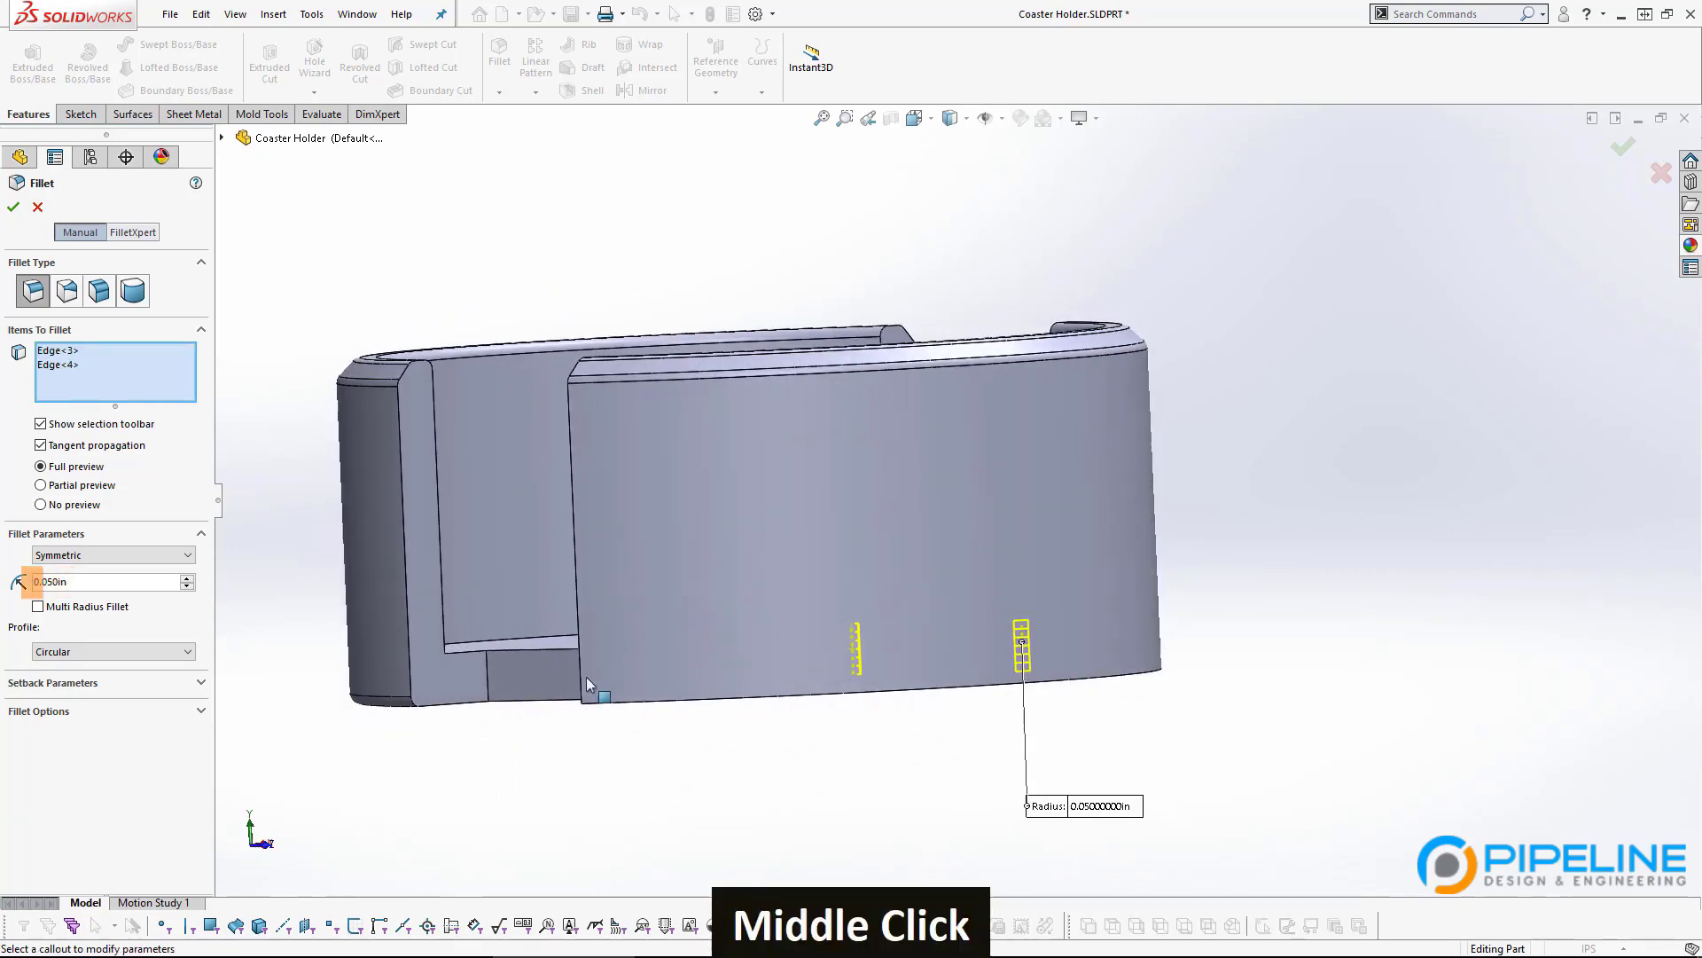
click(487, 667)
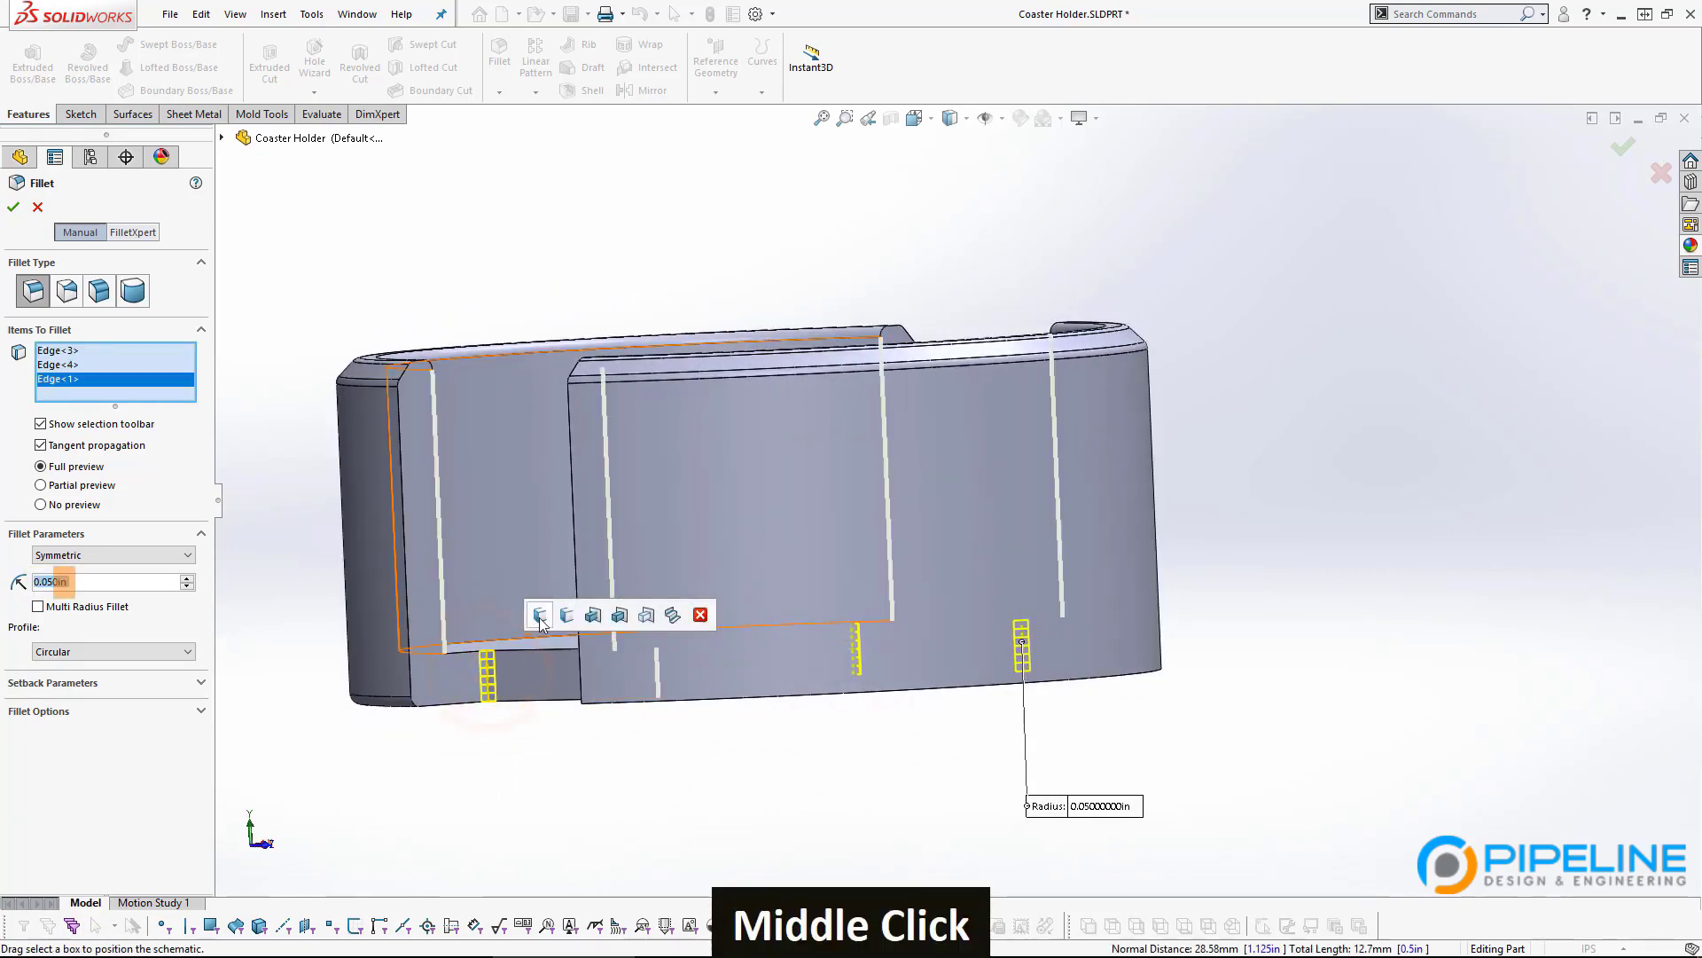
click(592, 615)
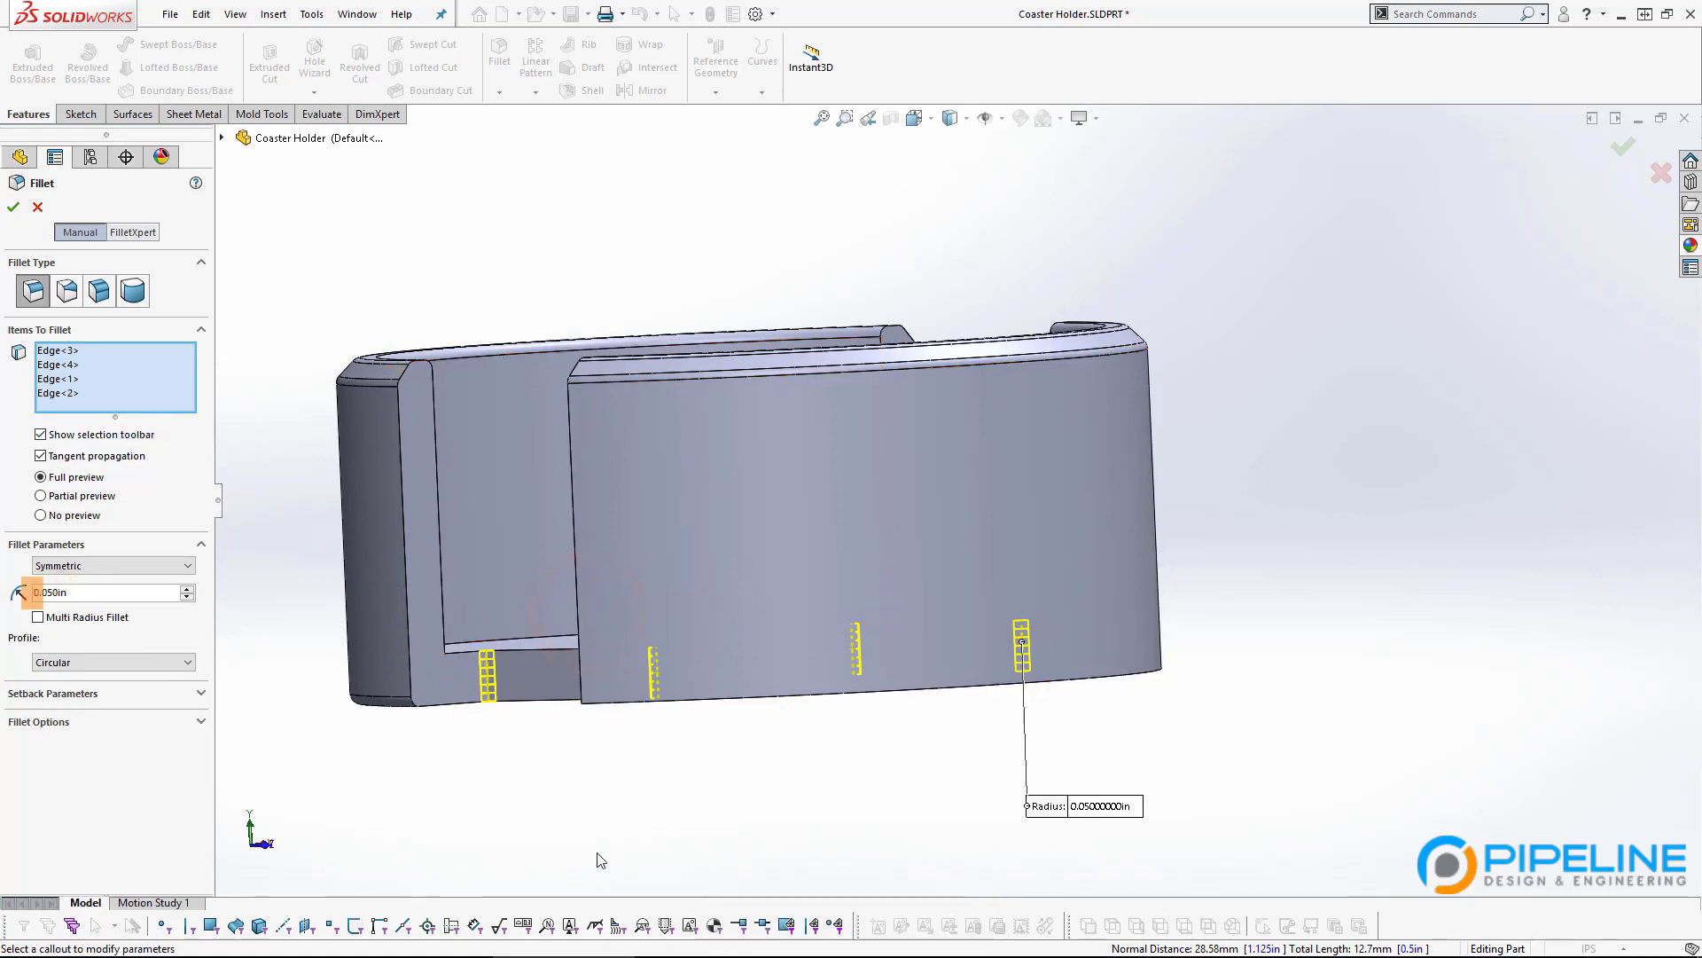
middle_drag(999, 236, 1025, 328)
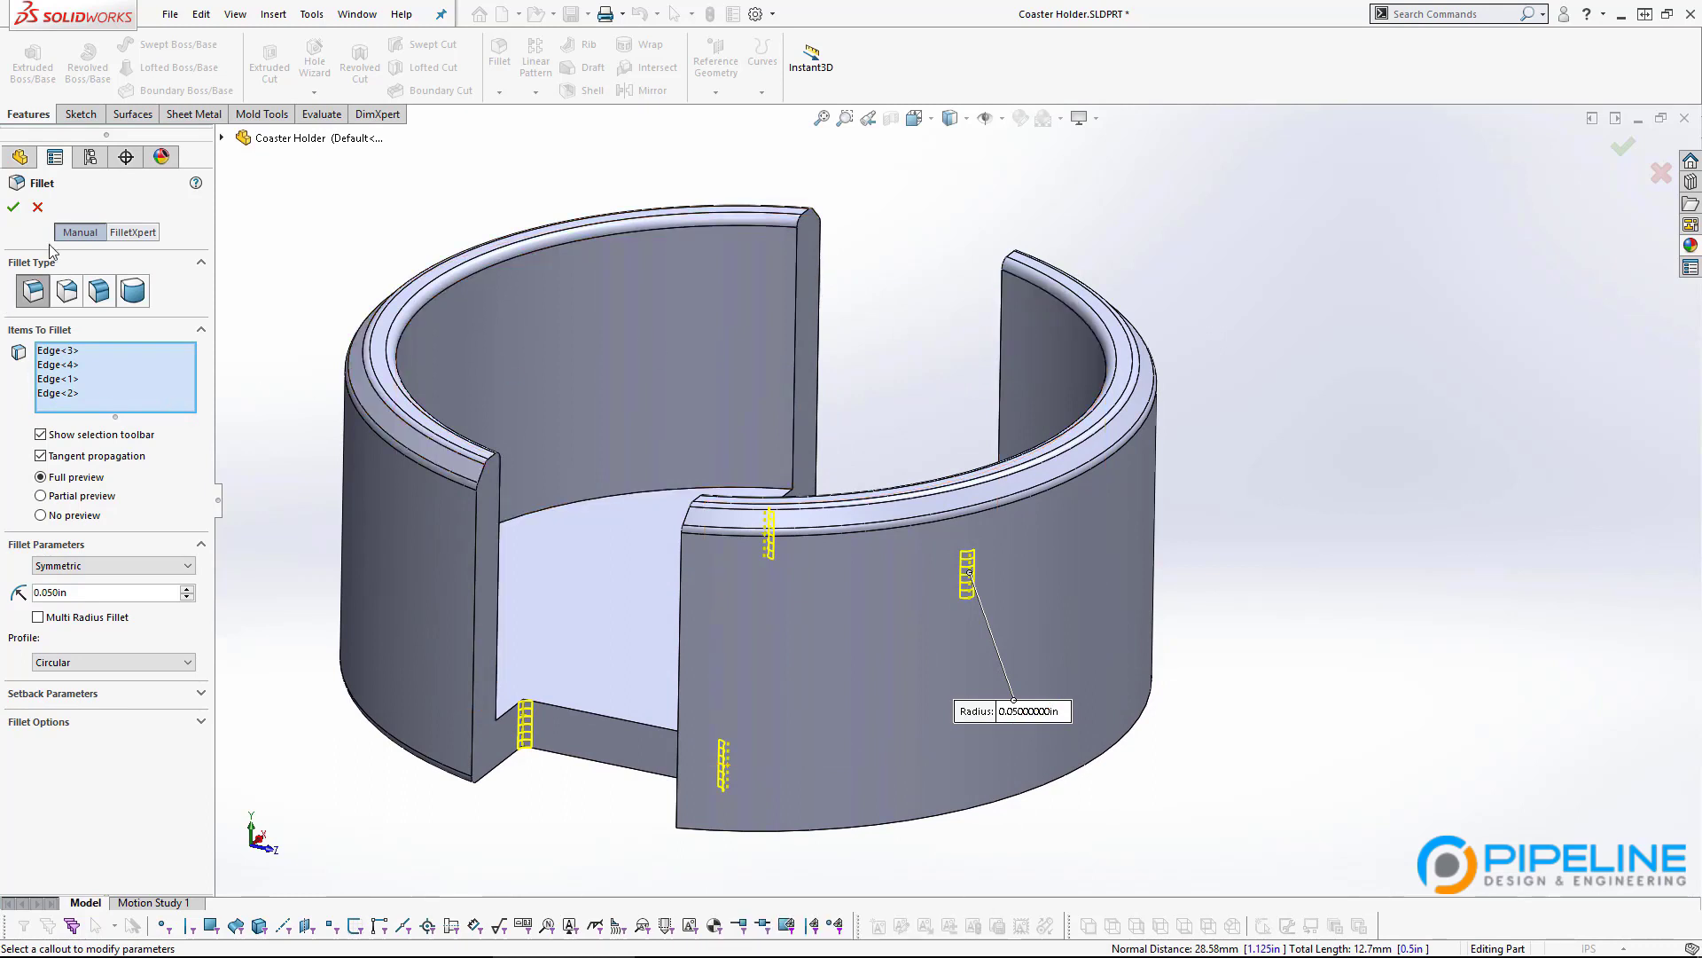
click(14, 208)
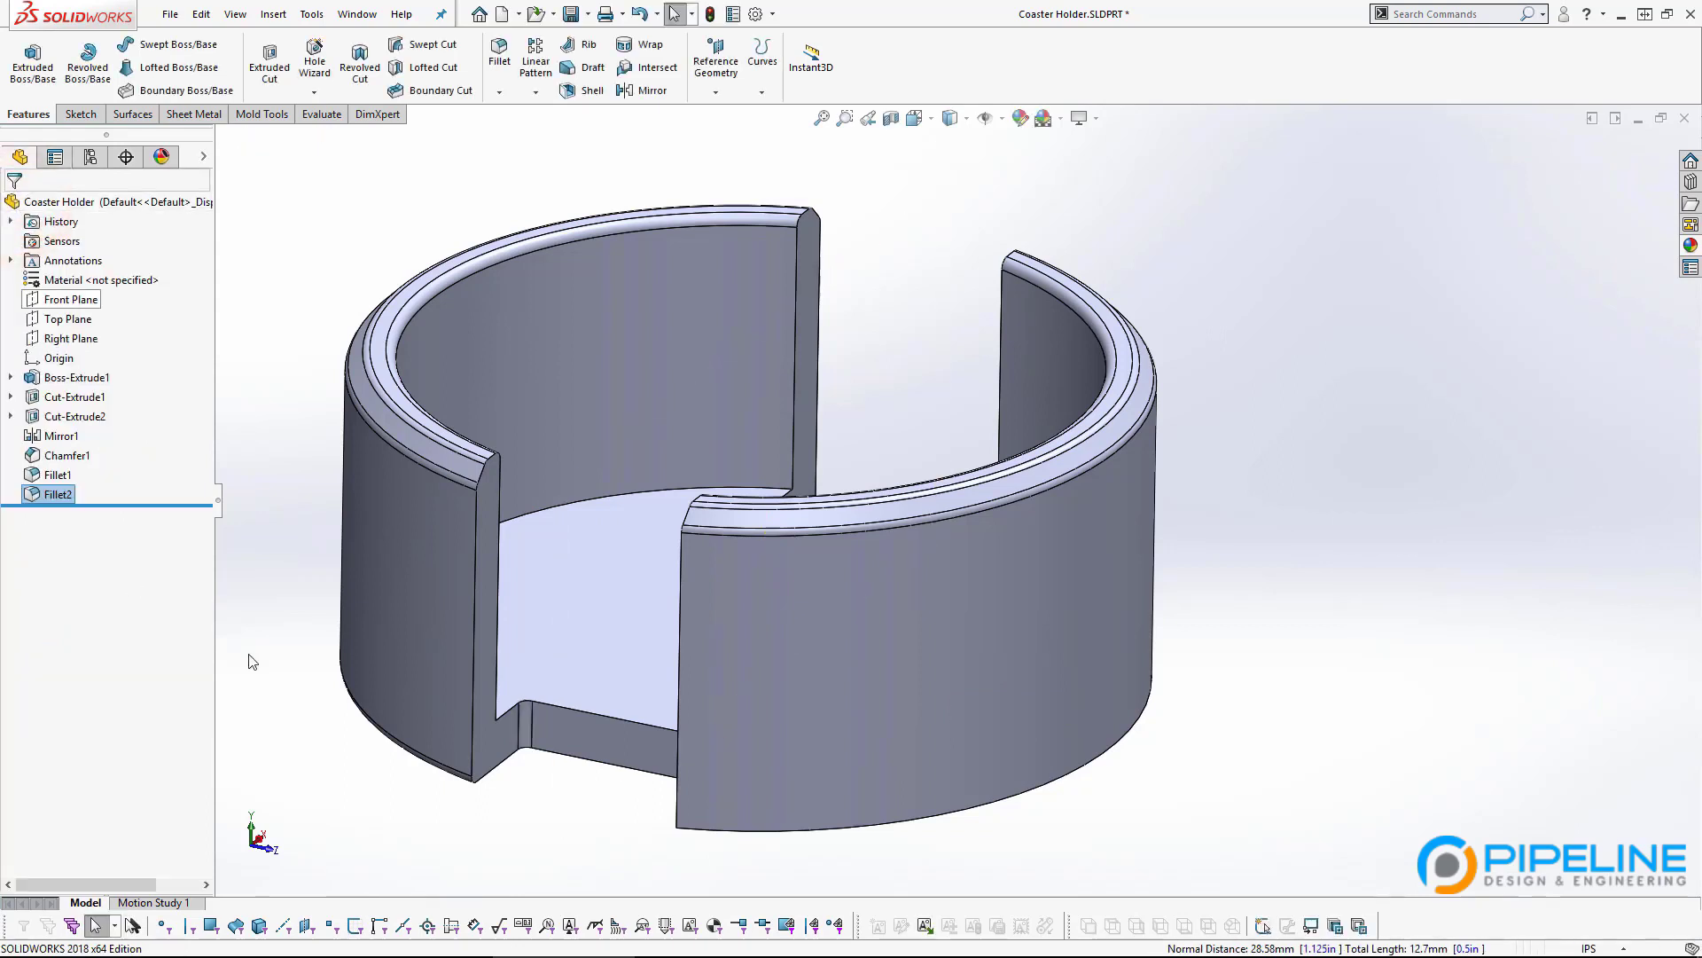
Edit the fillet on the base's vertical slot corners and set its radius to 0.25 in.
right_click(59, 495)
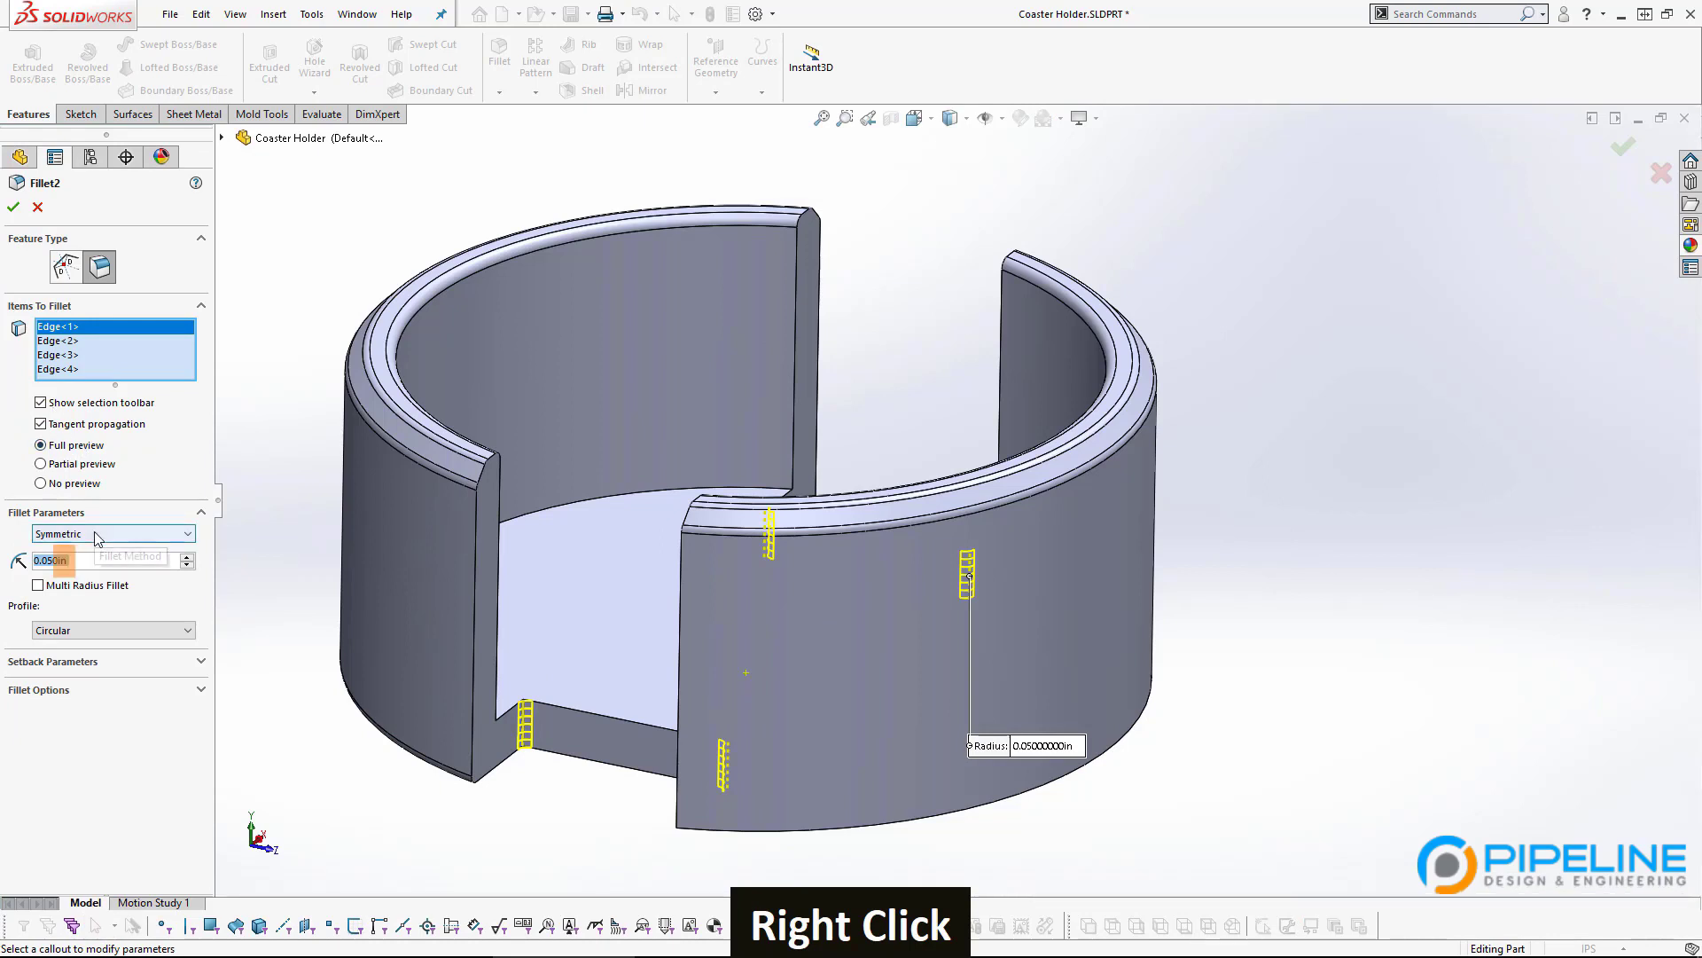
text(.25)
key(Return)
key(Return)
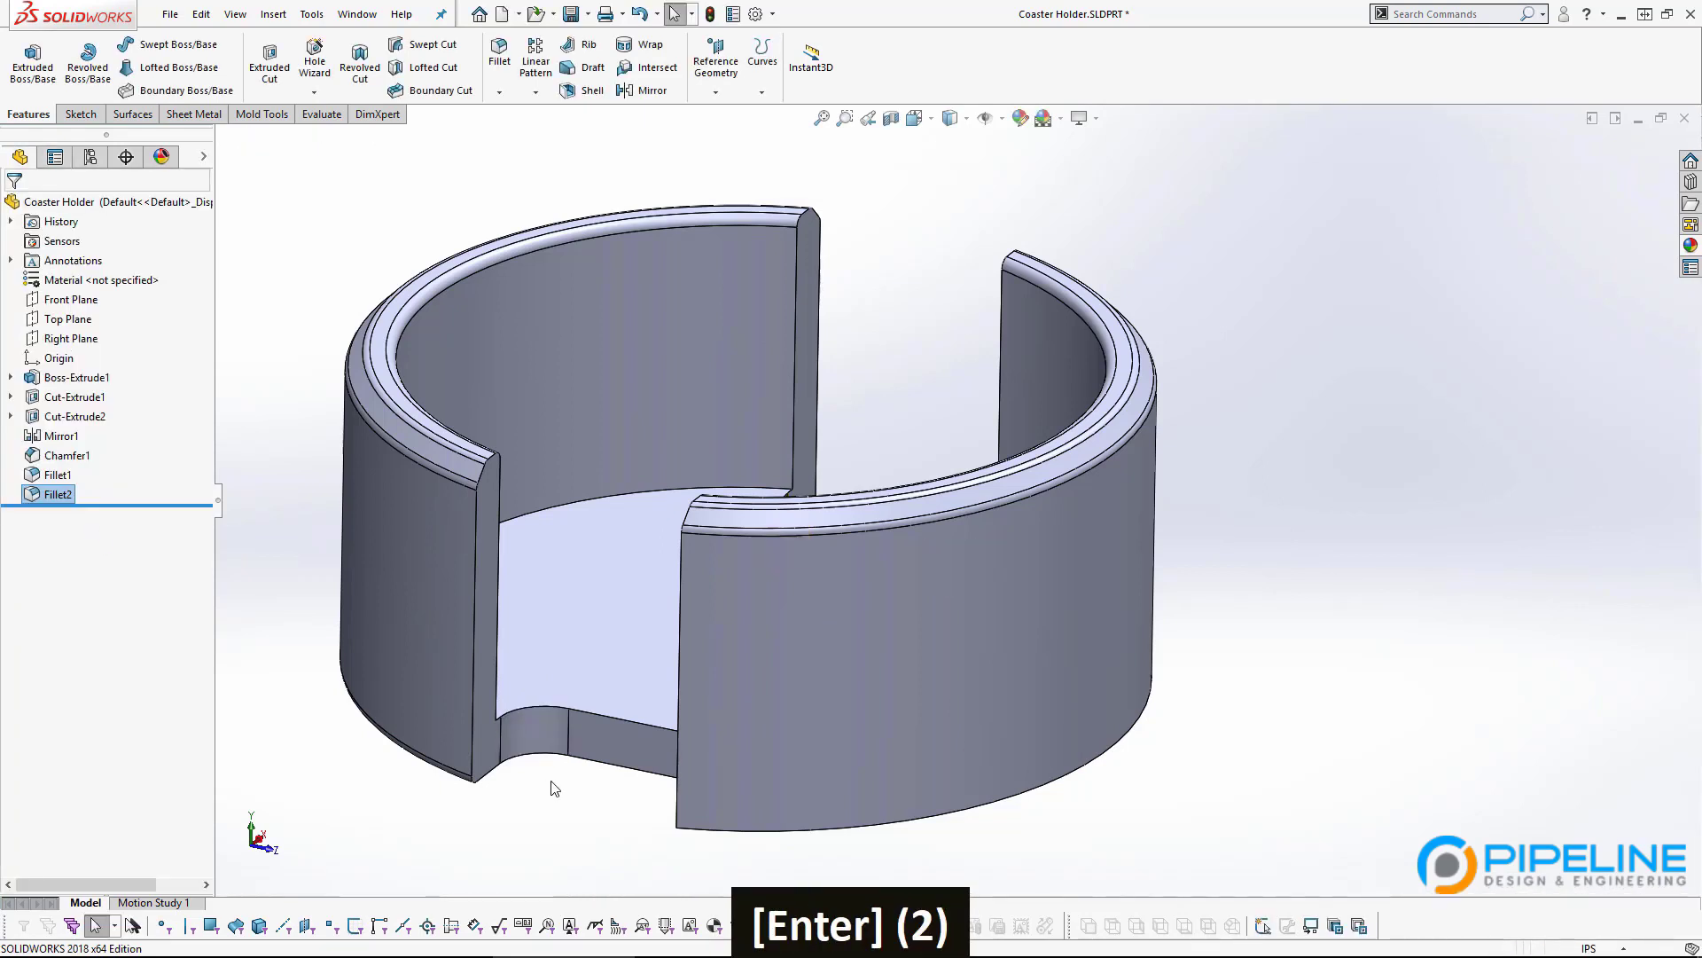
Fillet the two inner curved edges where the wall sections meet the holder's floor with a 0.05 in radius.
click(600, 502)
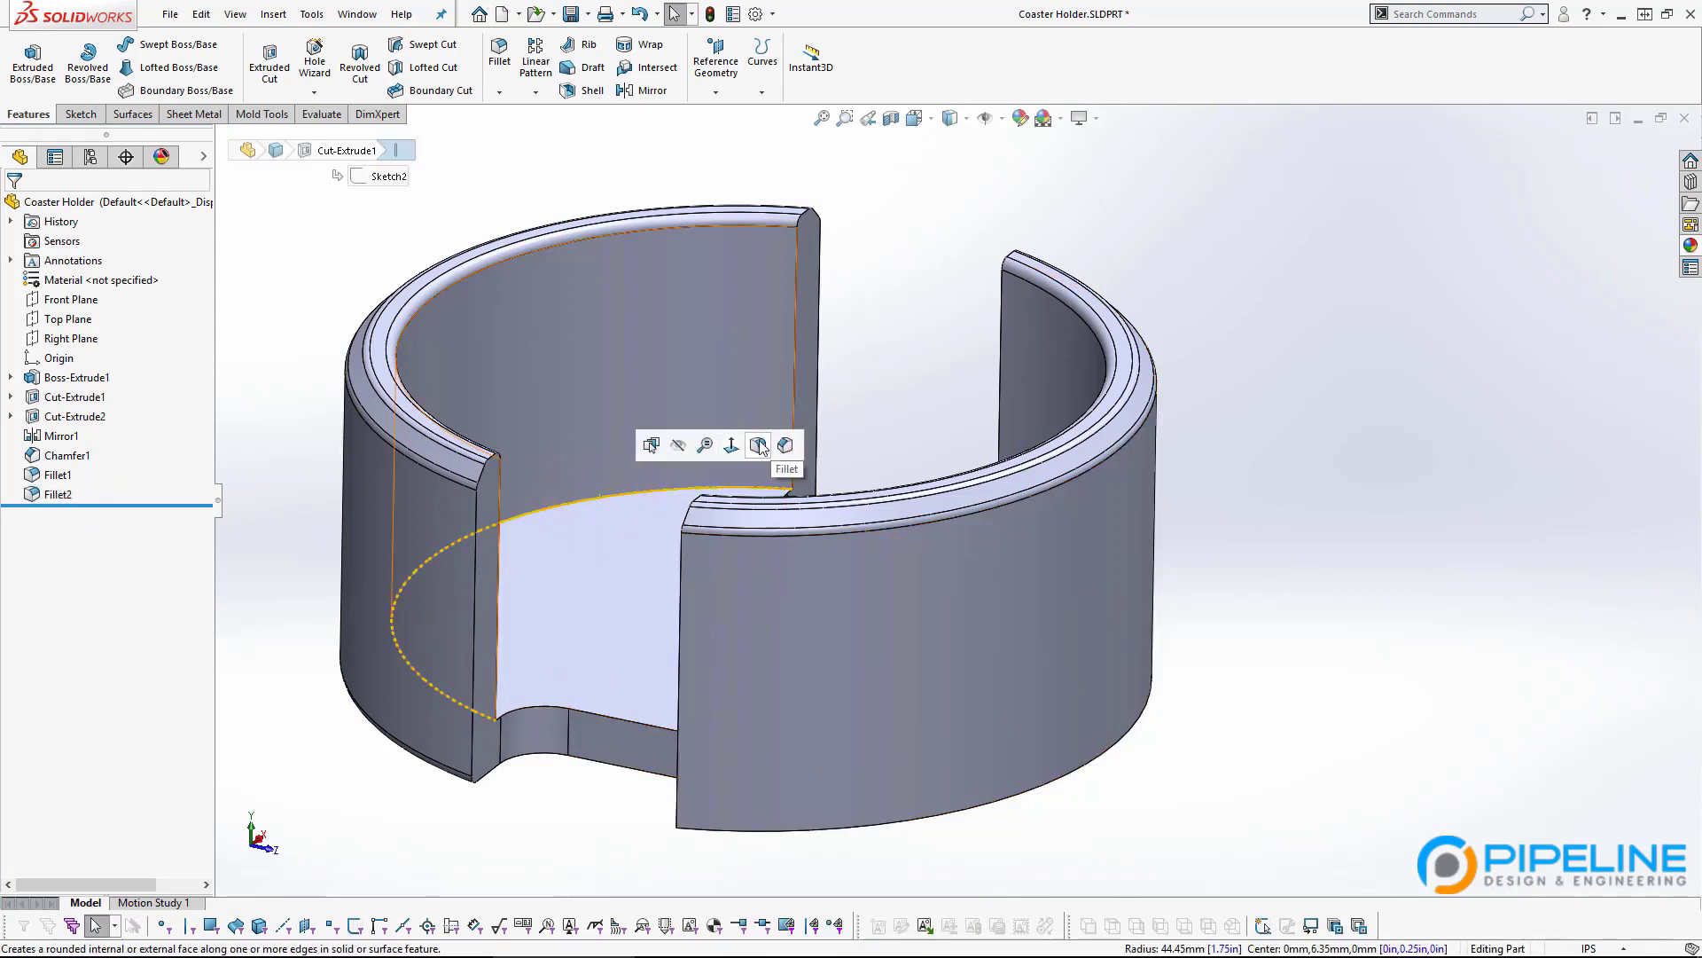
click(759, 444)
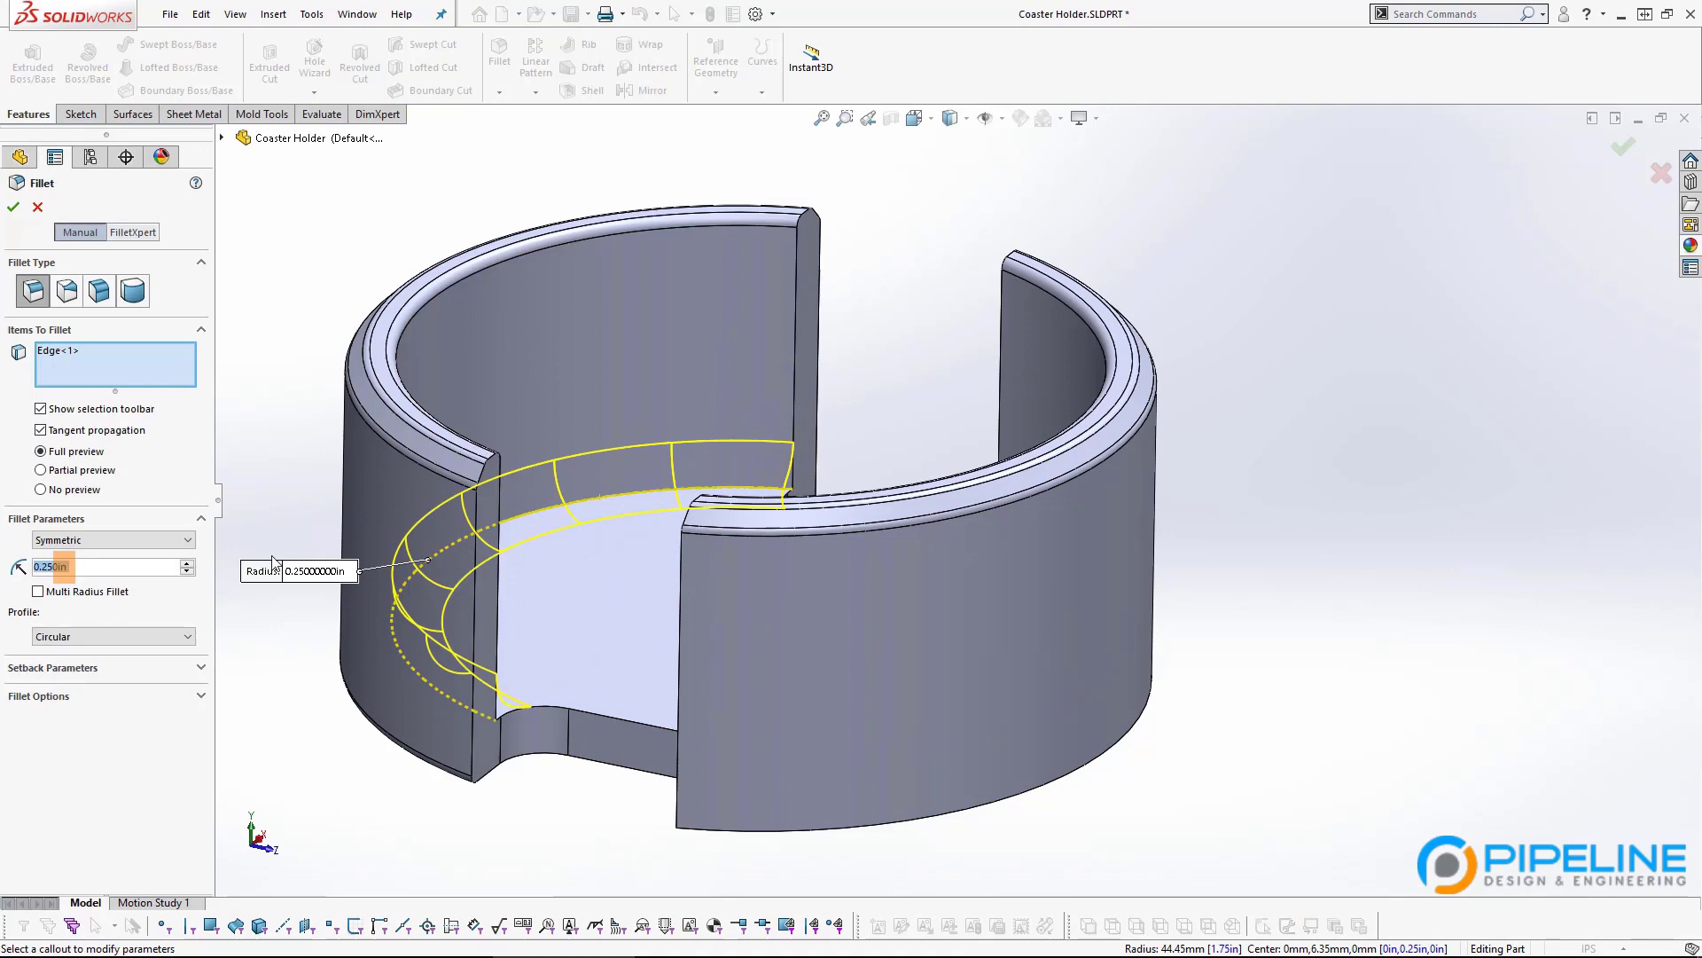
text(.05)
key(Return)
middle_drag(589, 596, 973, 497)
click(975, 510)
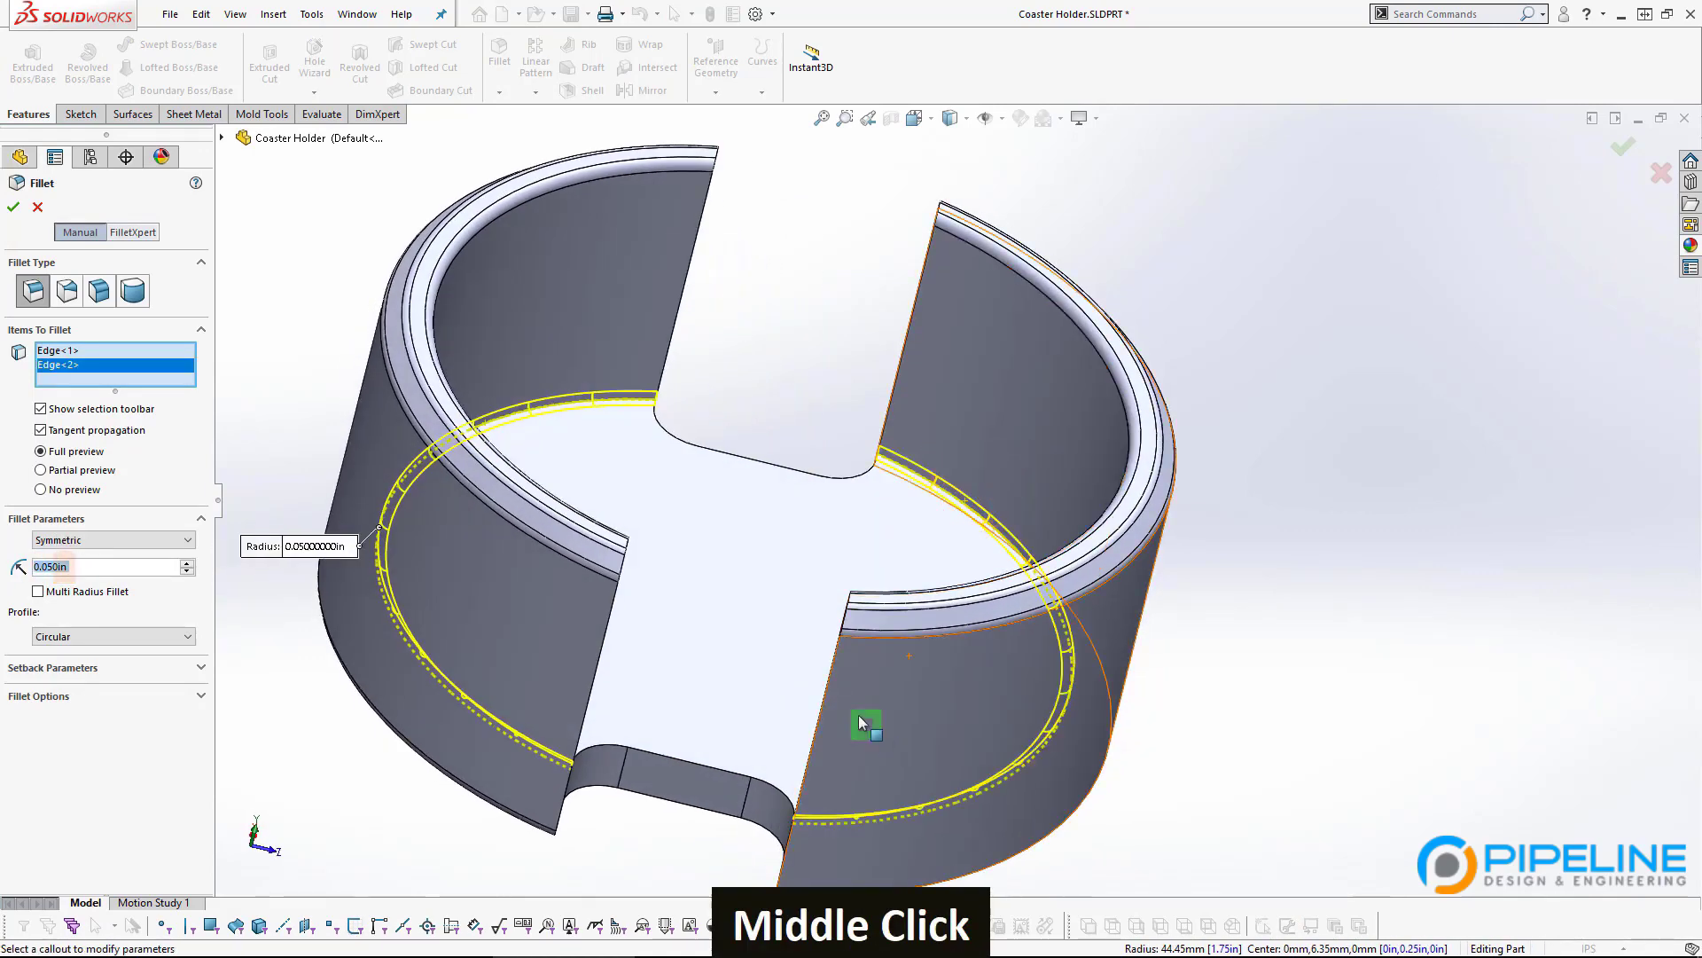
middle_drag(860, 719, 825, 665)
key(Return)
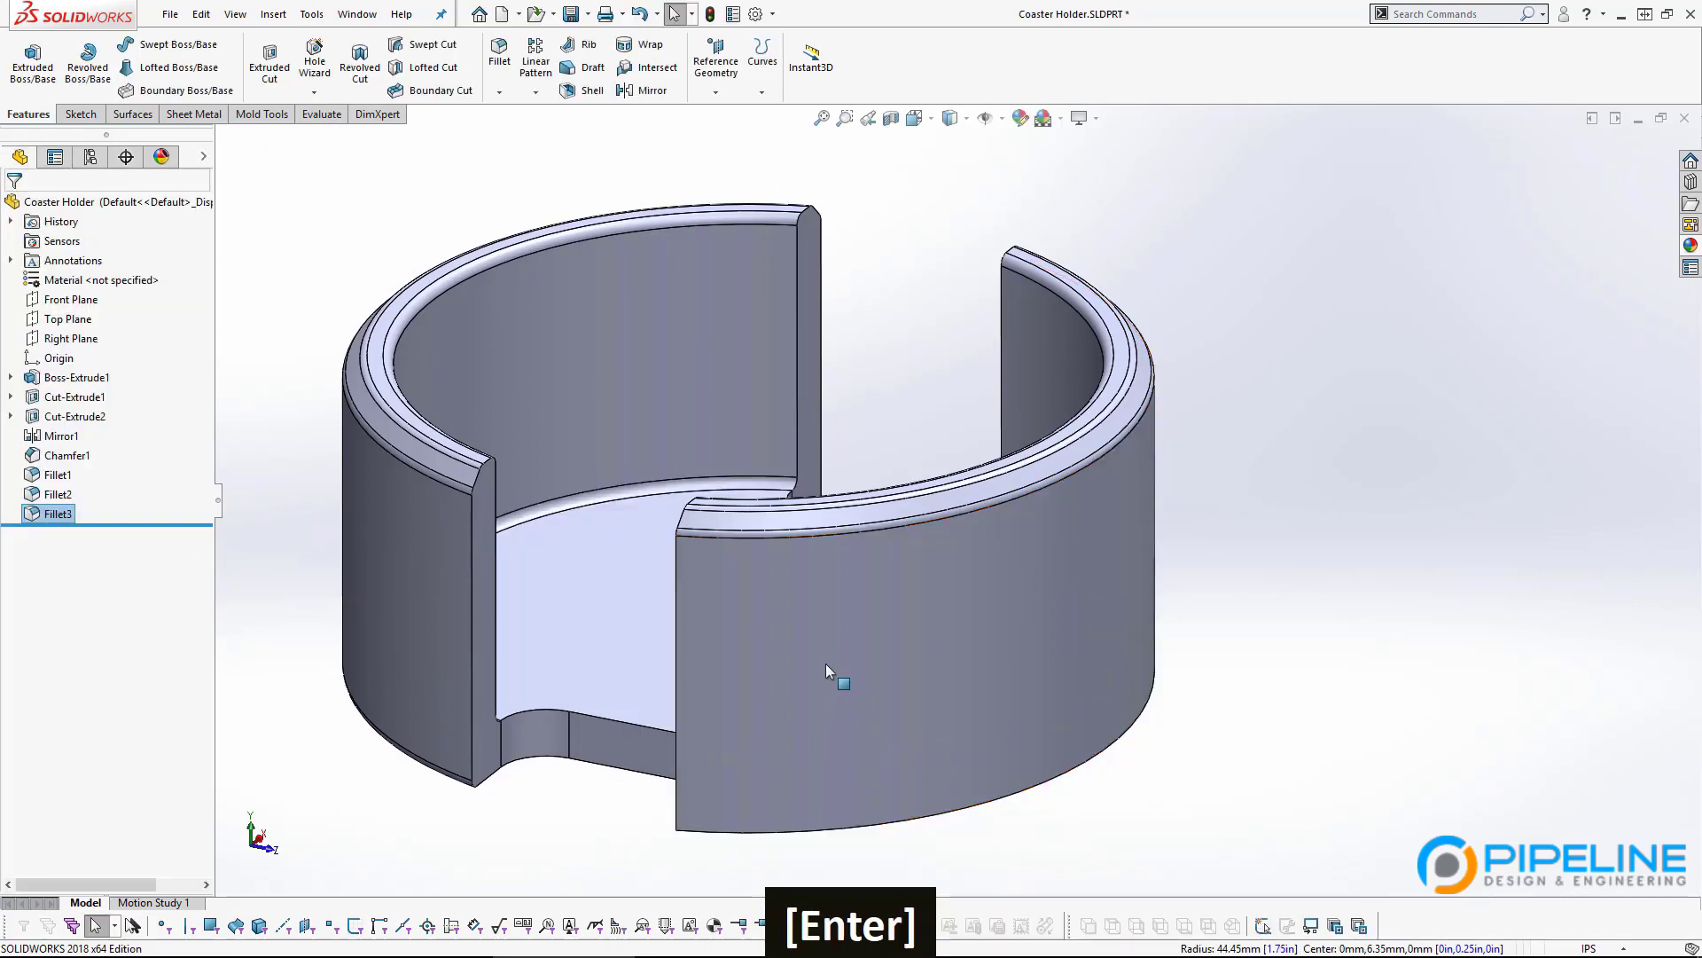
Fillet the edges running around both access slots with a 0.025 in radius, with tangent propagation on.
click(499, 53)
click(598, 714)
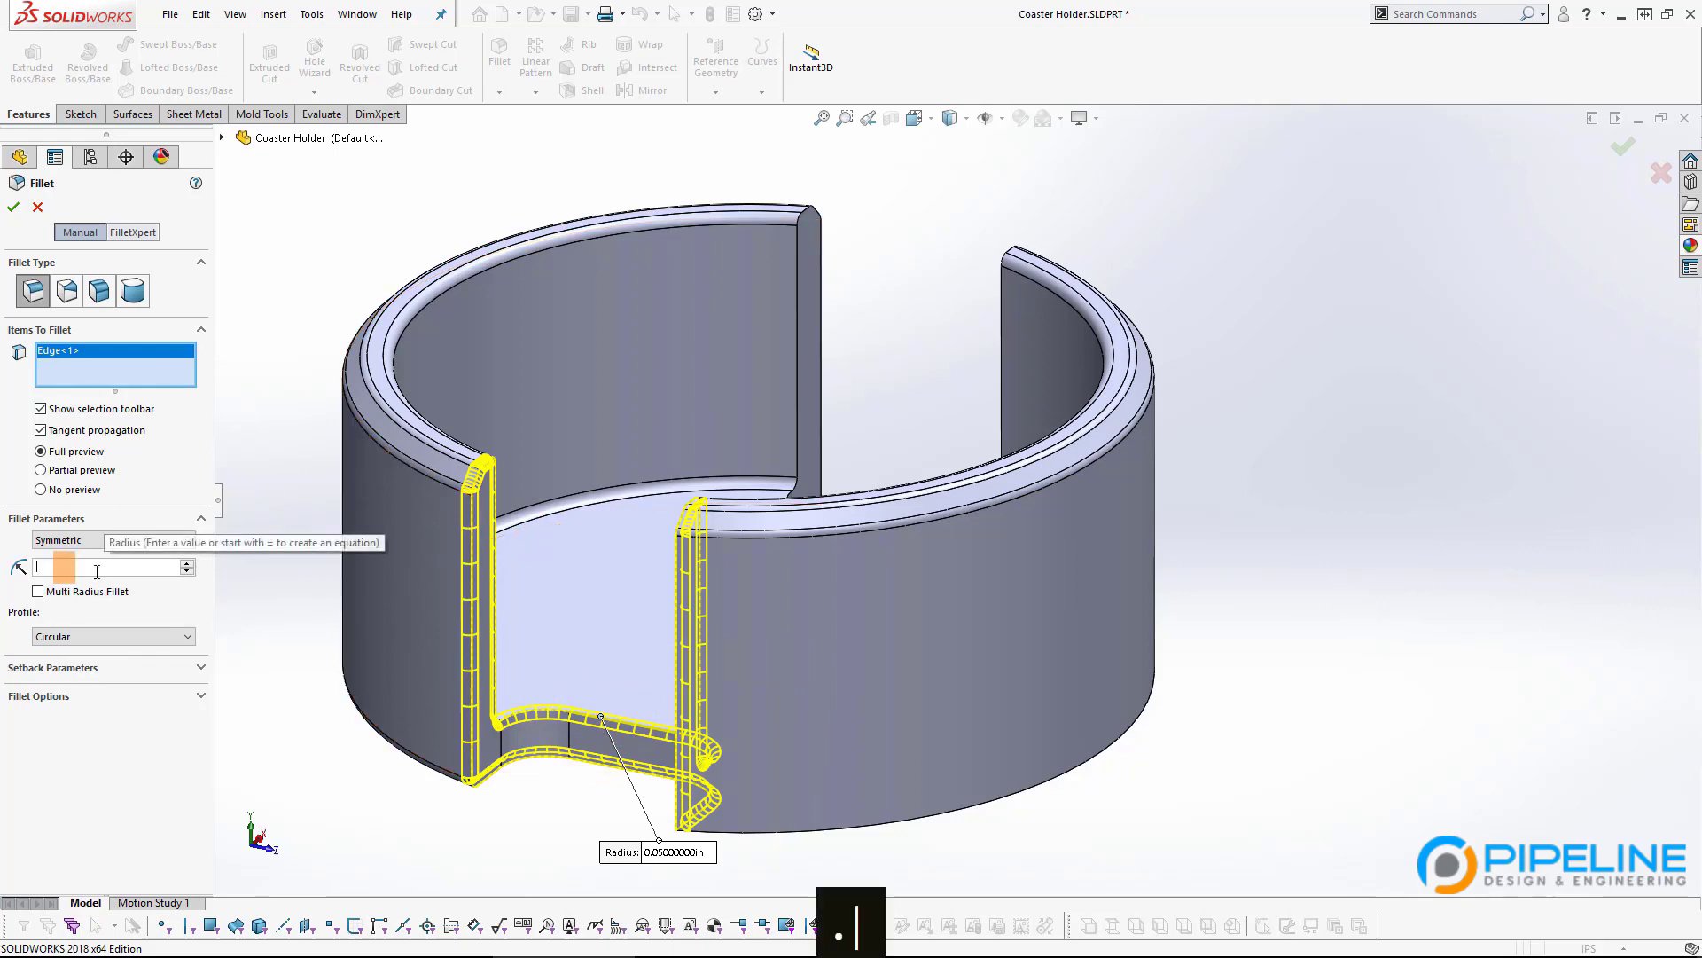
text(0.025)
key(Return)
middle_drag(833, 426, 855, 475)
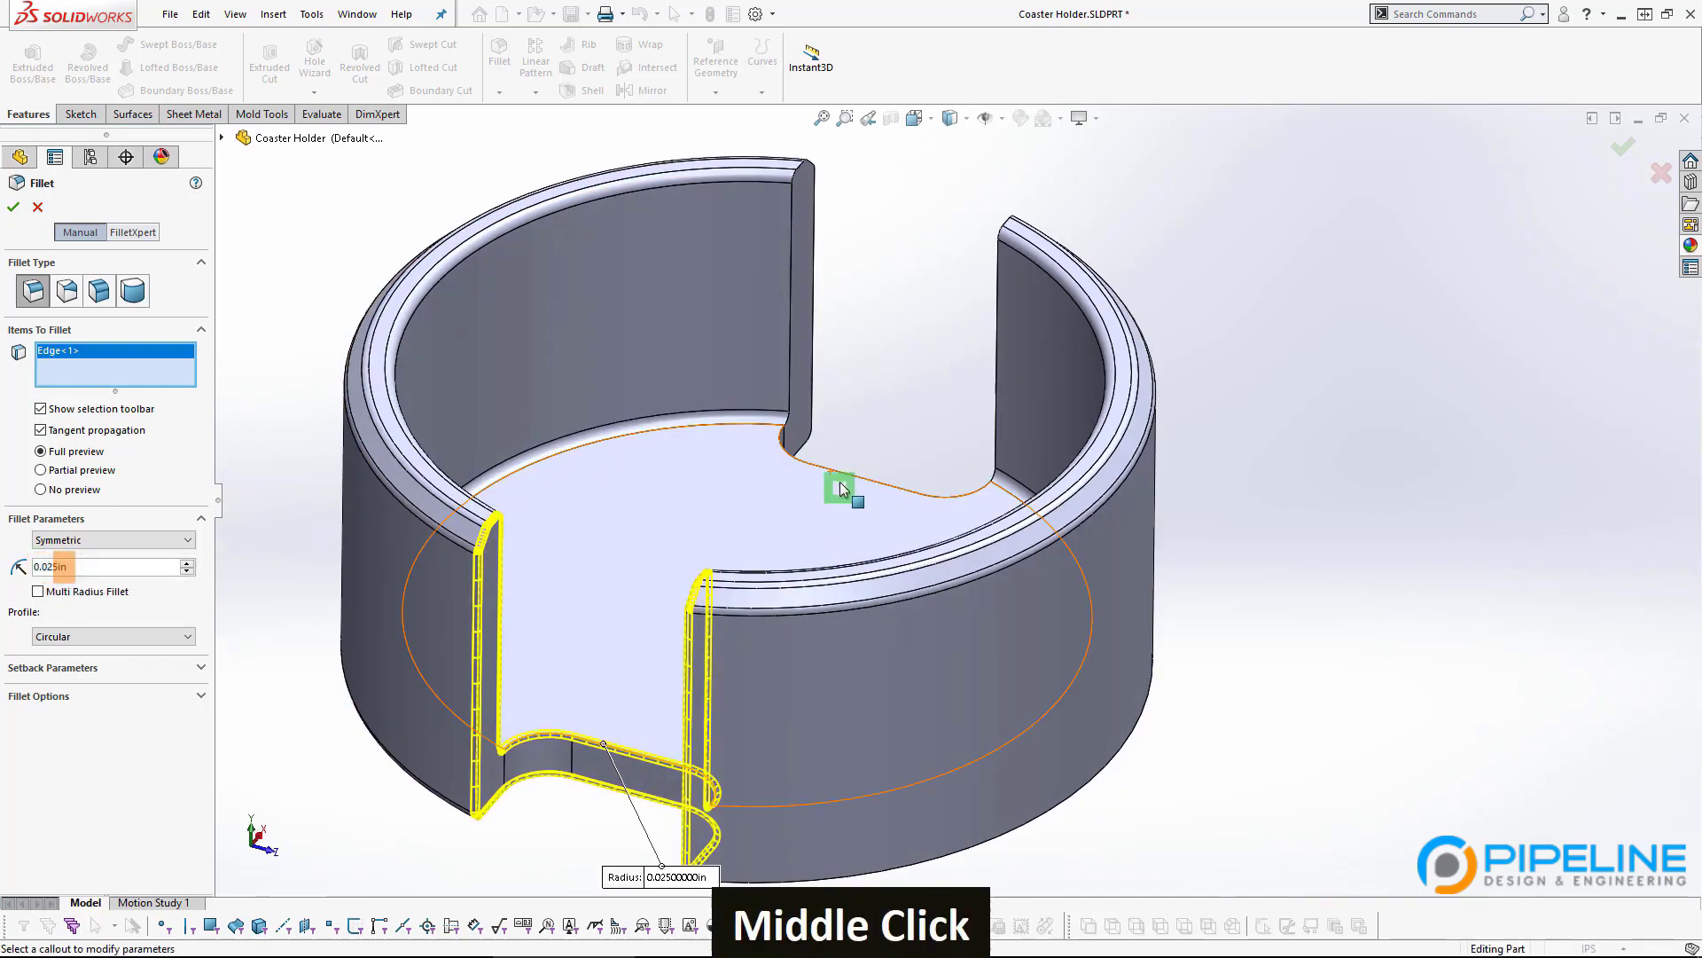
click(842, 469)
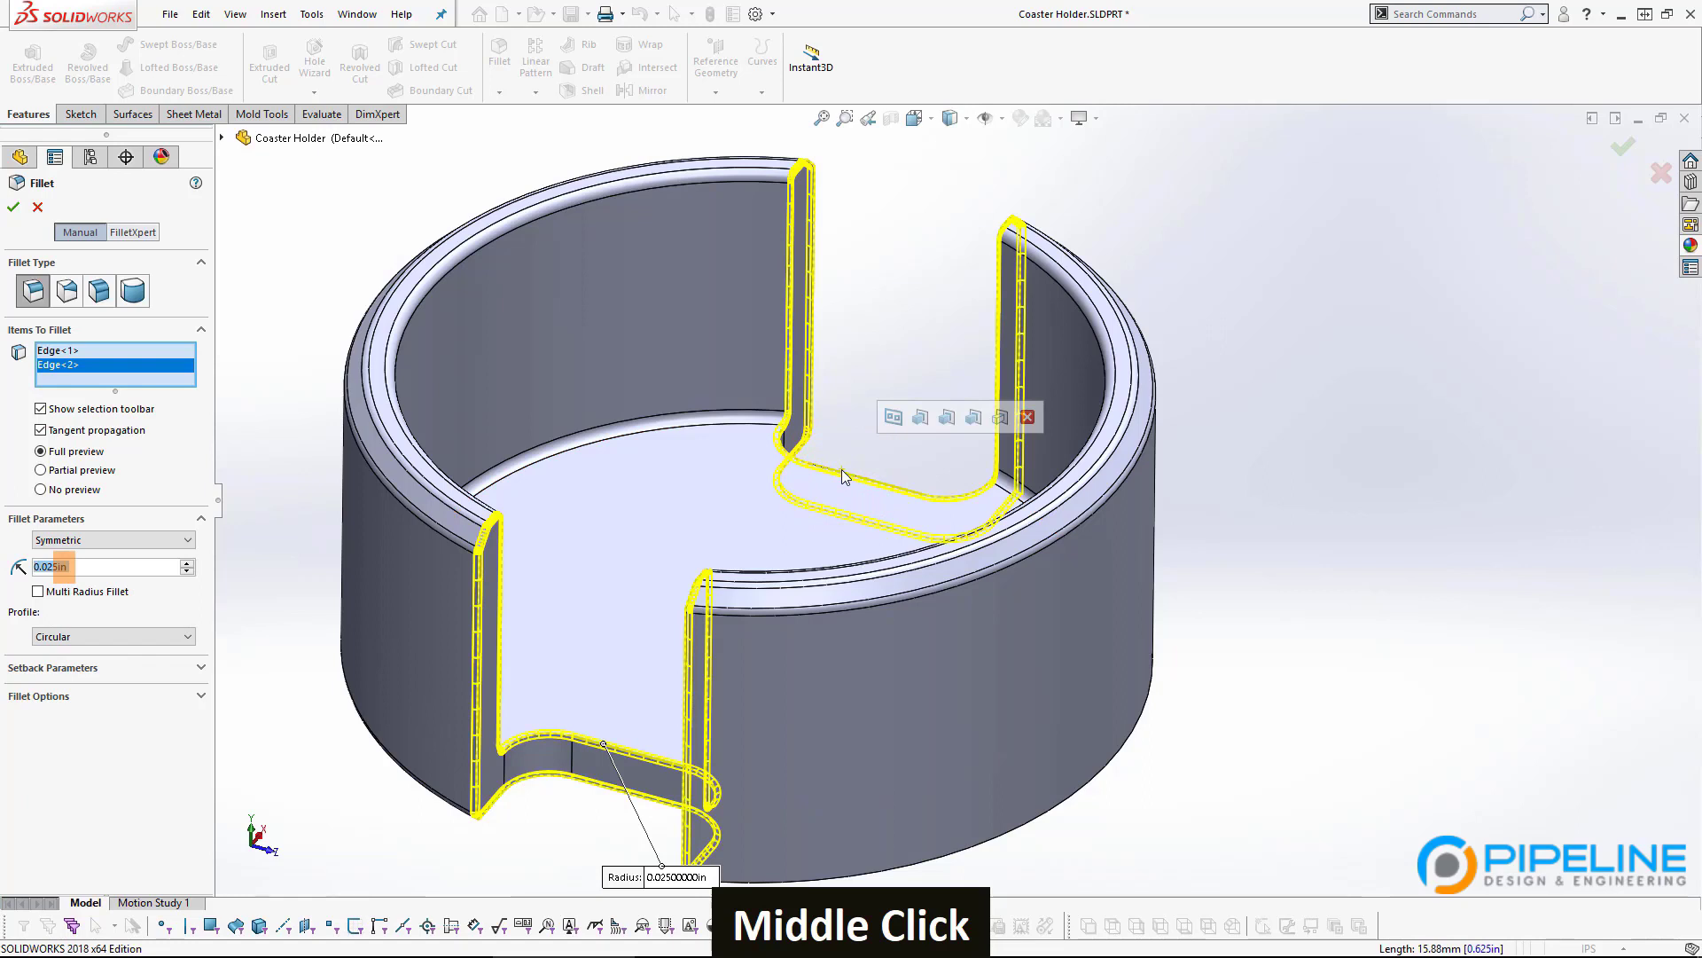
ctrl+middle_drag(576, 621, 413, 723)
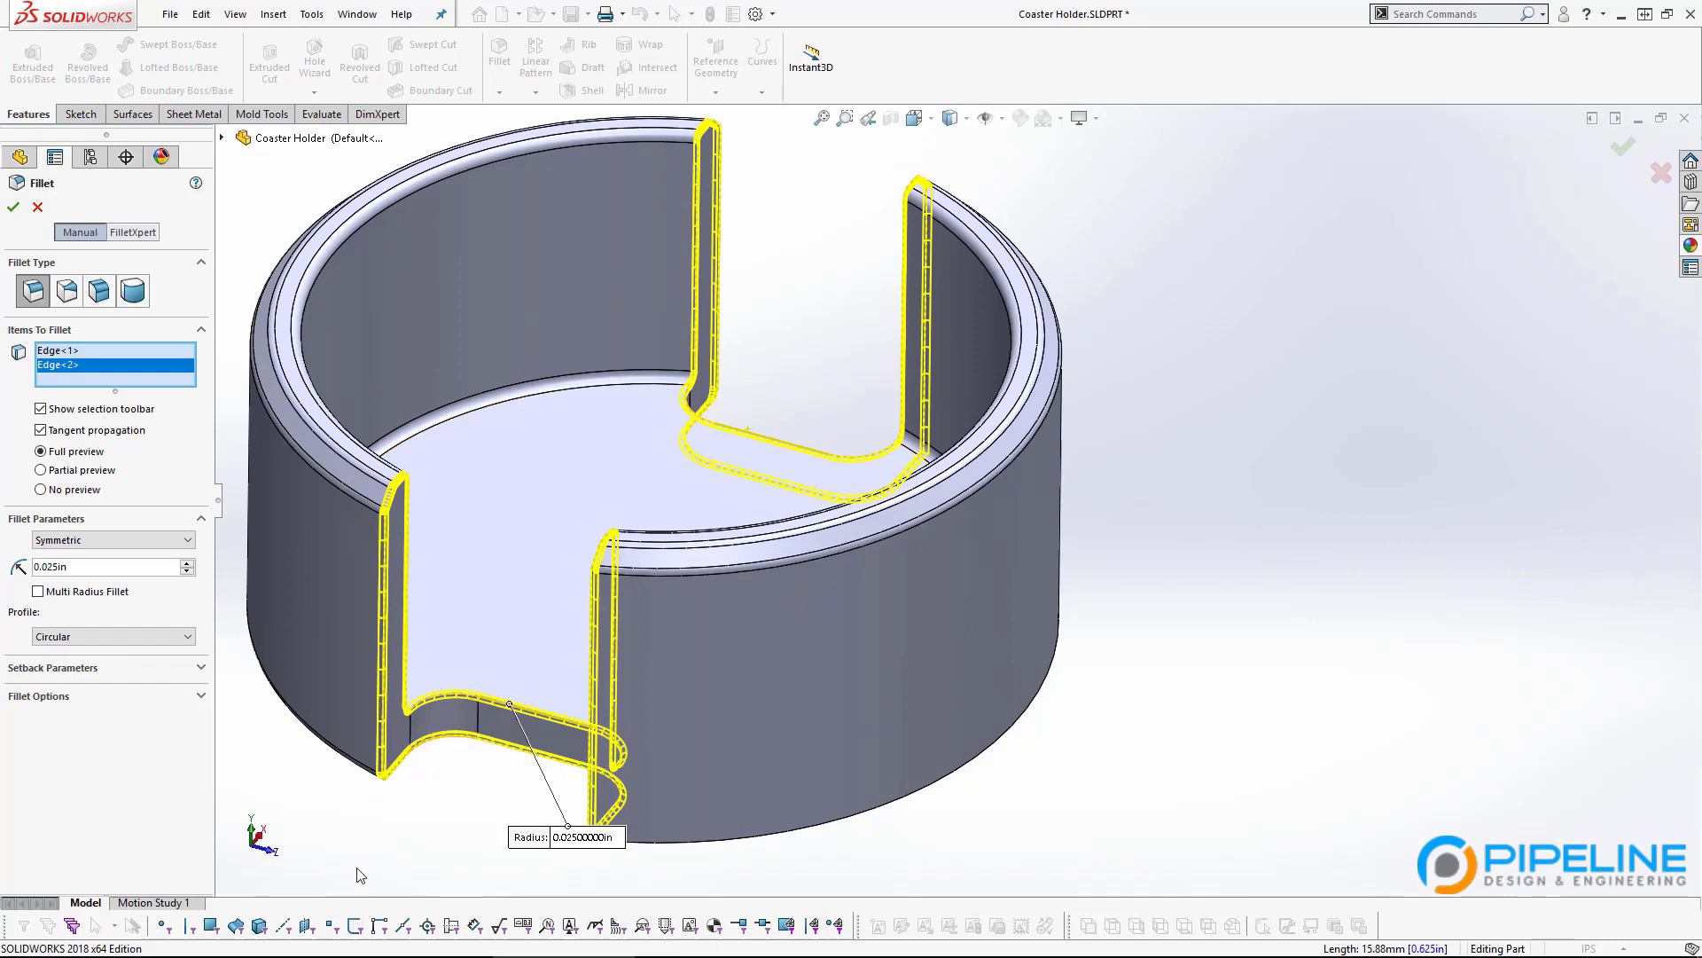
click(40, 430)
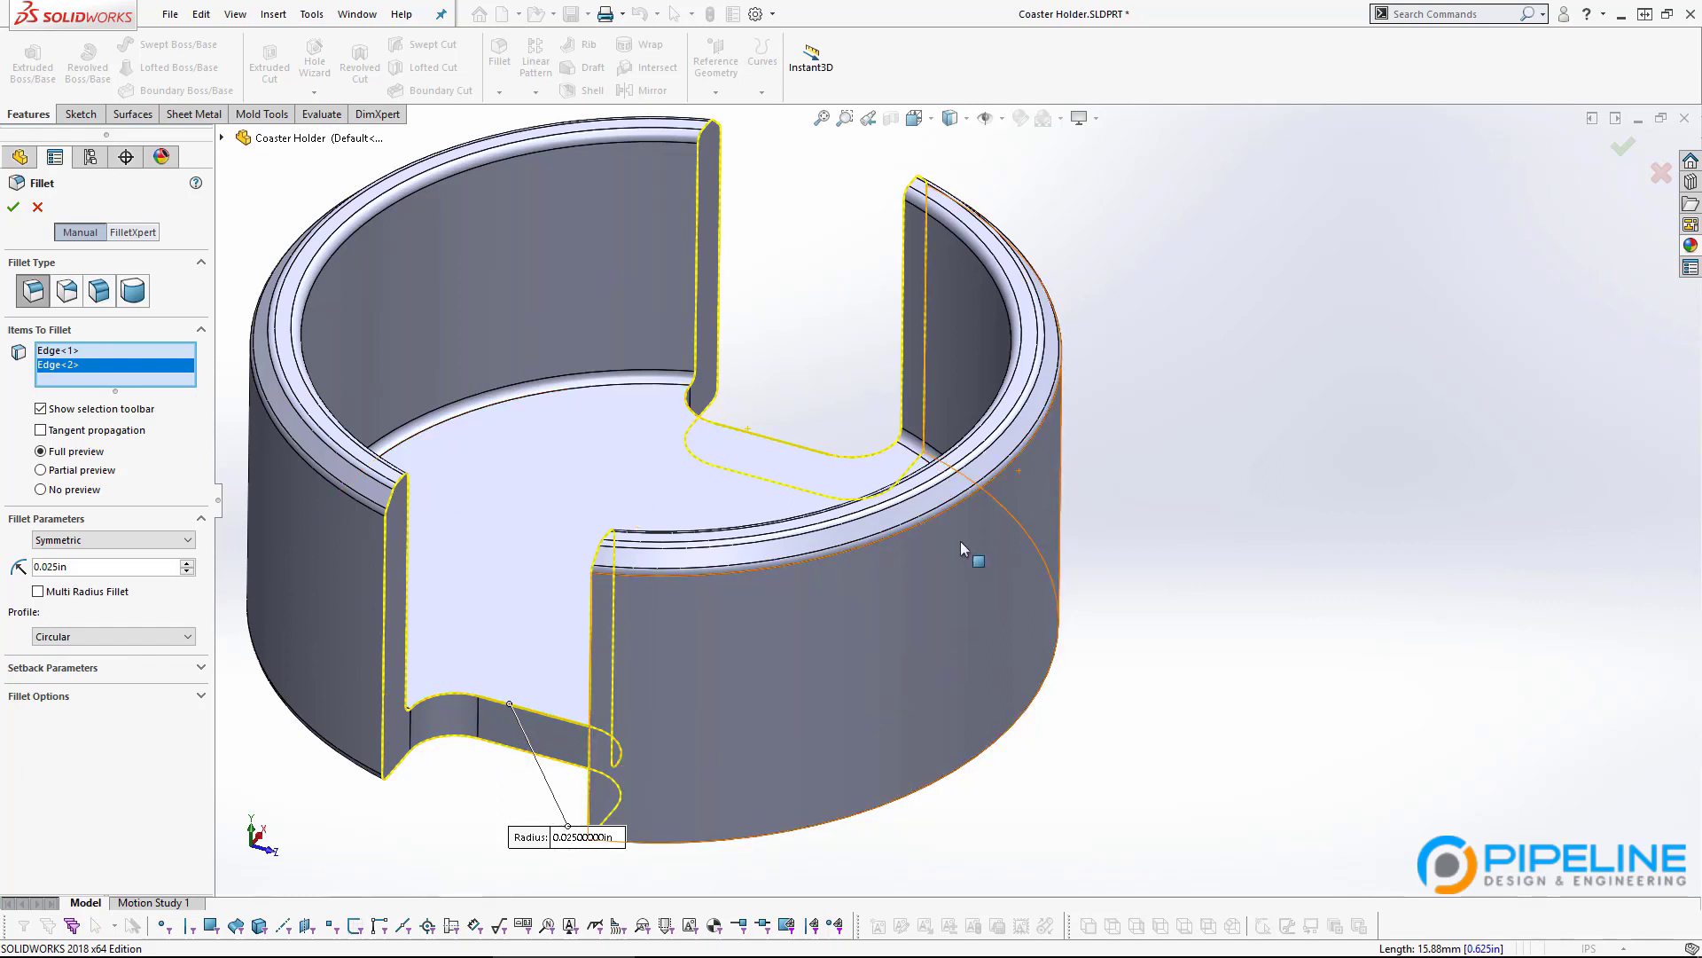
click(40, 430)
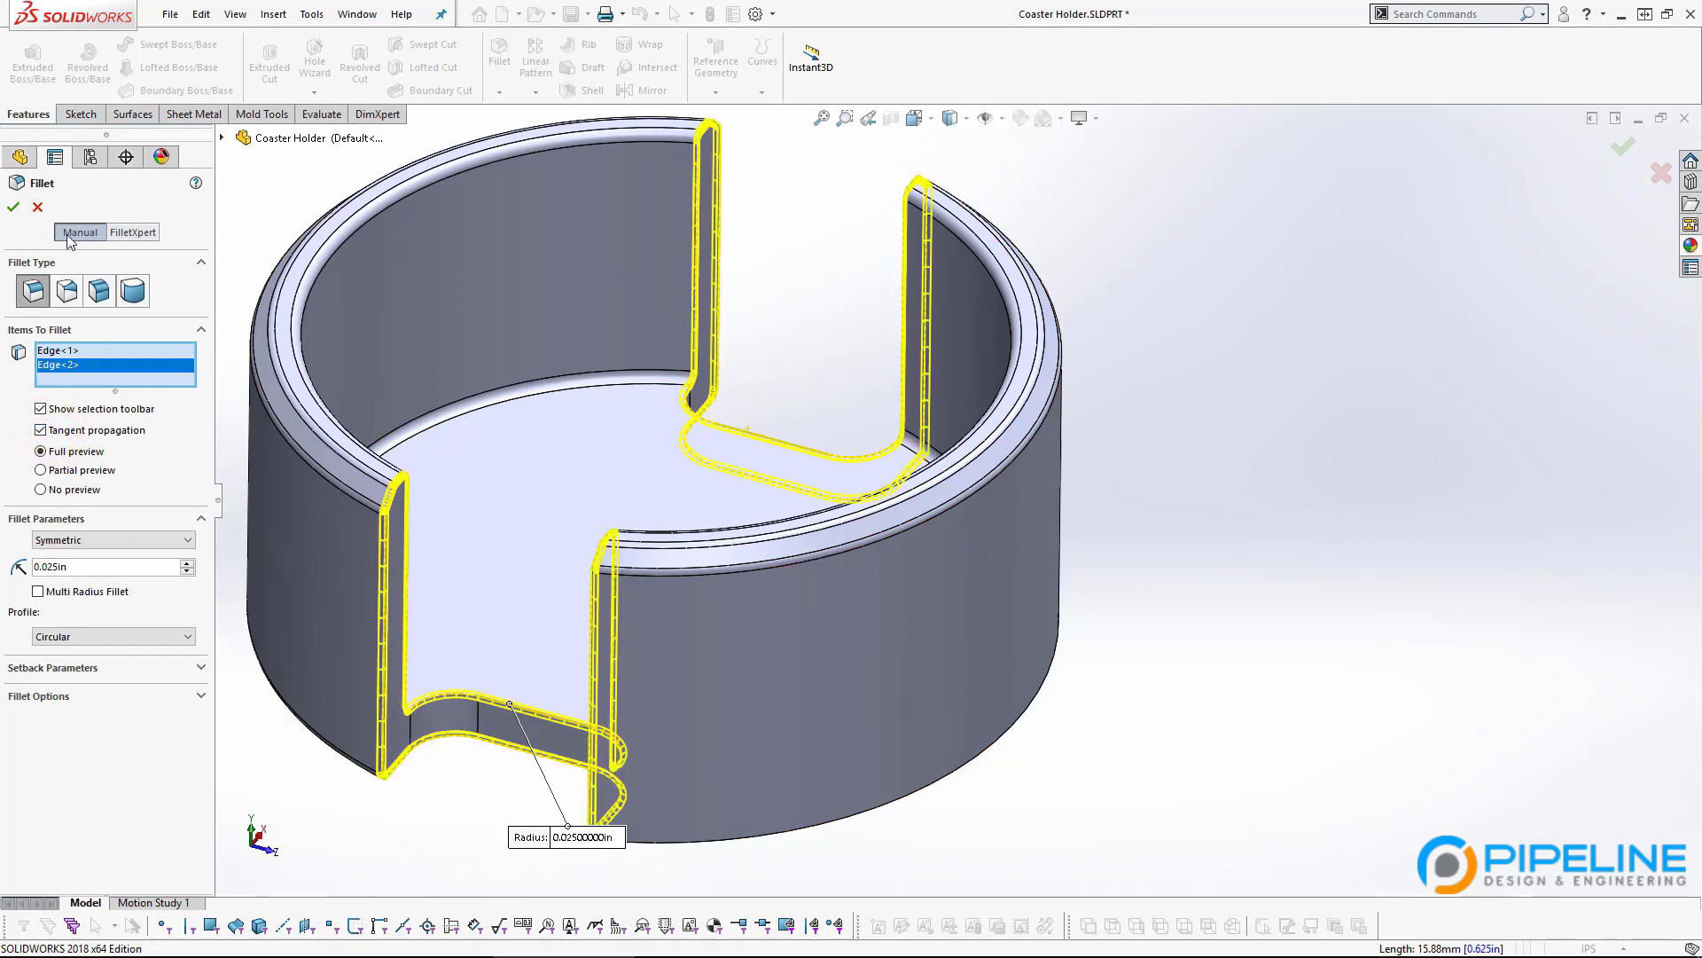
click(14, 207)
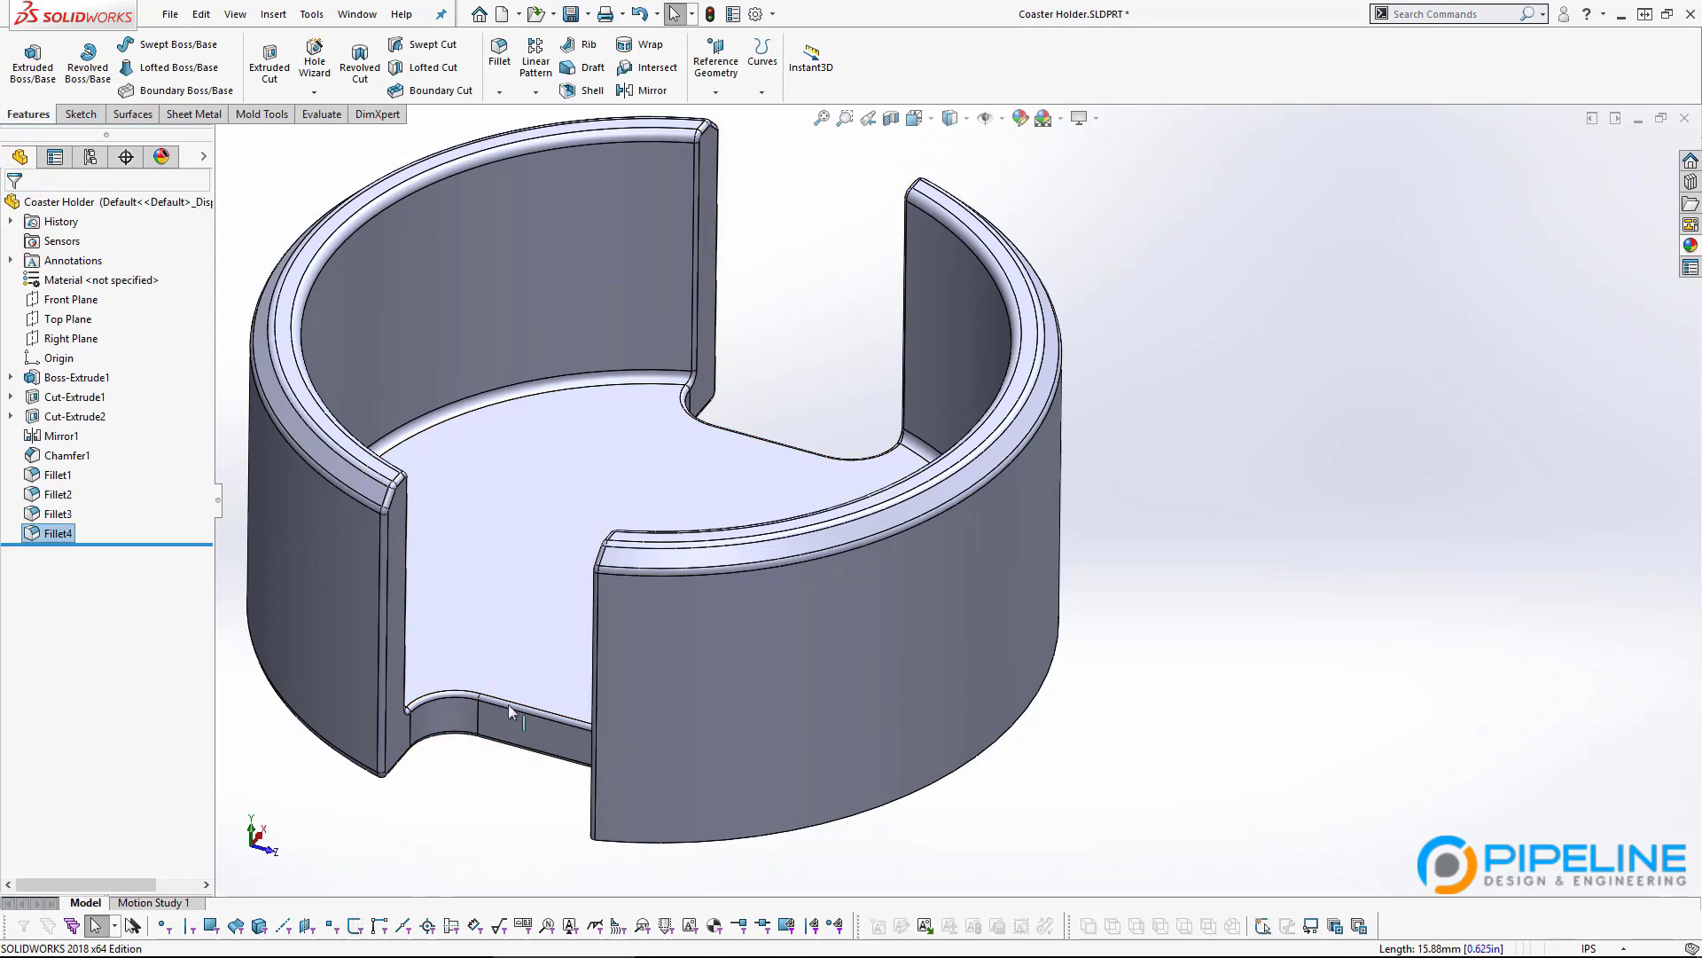
Add the unfilleted outer bottom edge of the holder's other wall section to the existing 0.05 in rim and base fillet.
middle_drag(508, 704, 372, 570)
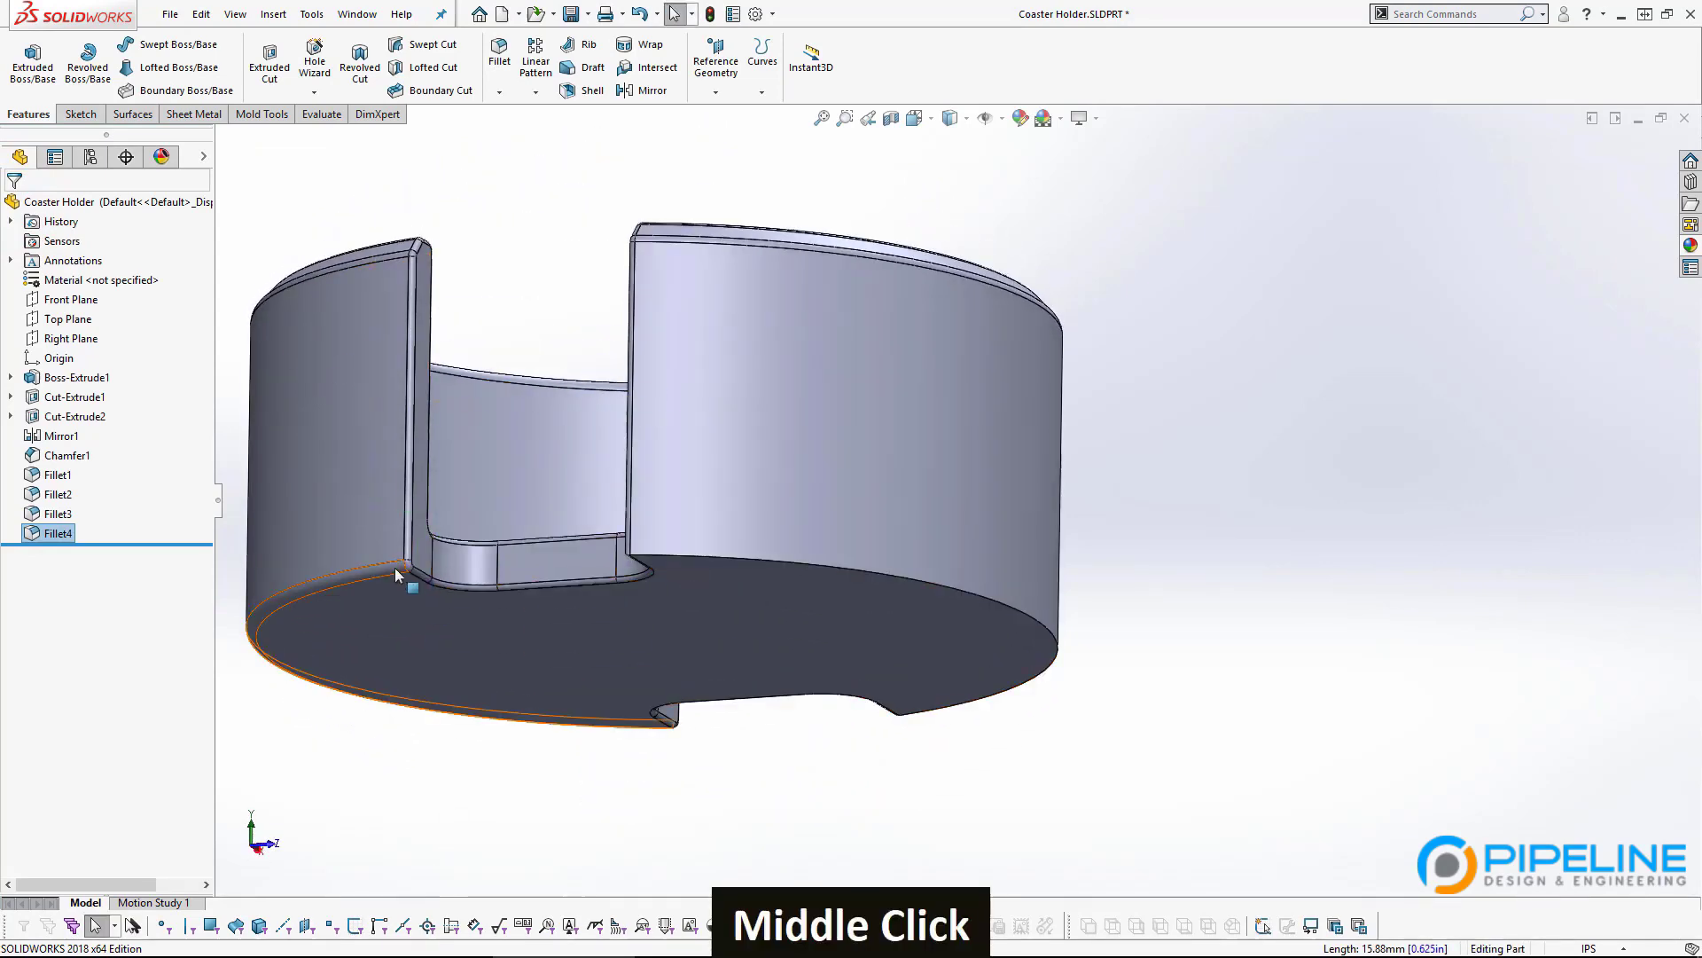
click(395, 567)
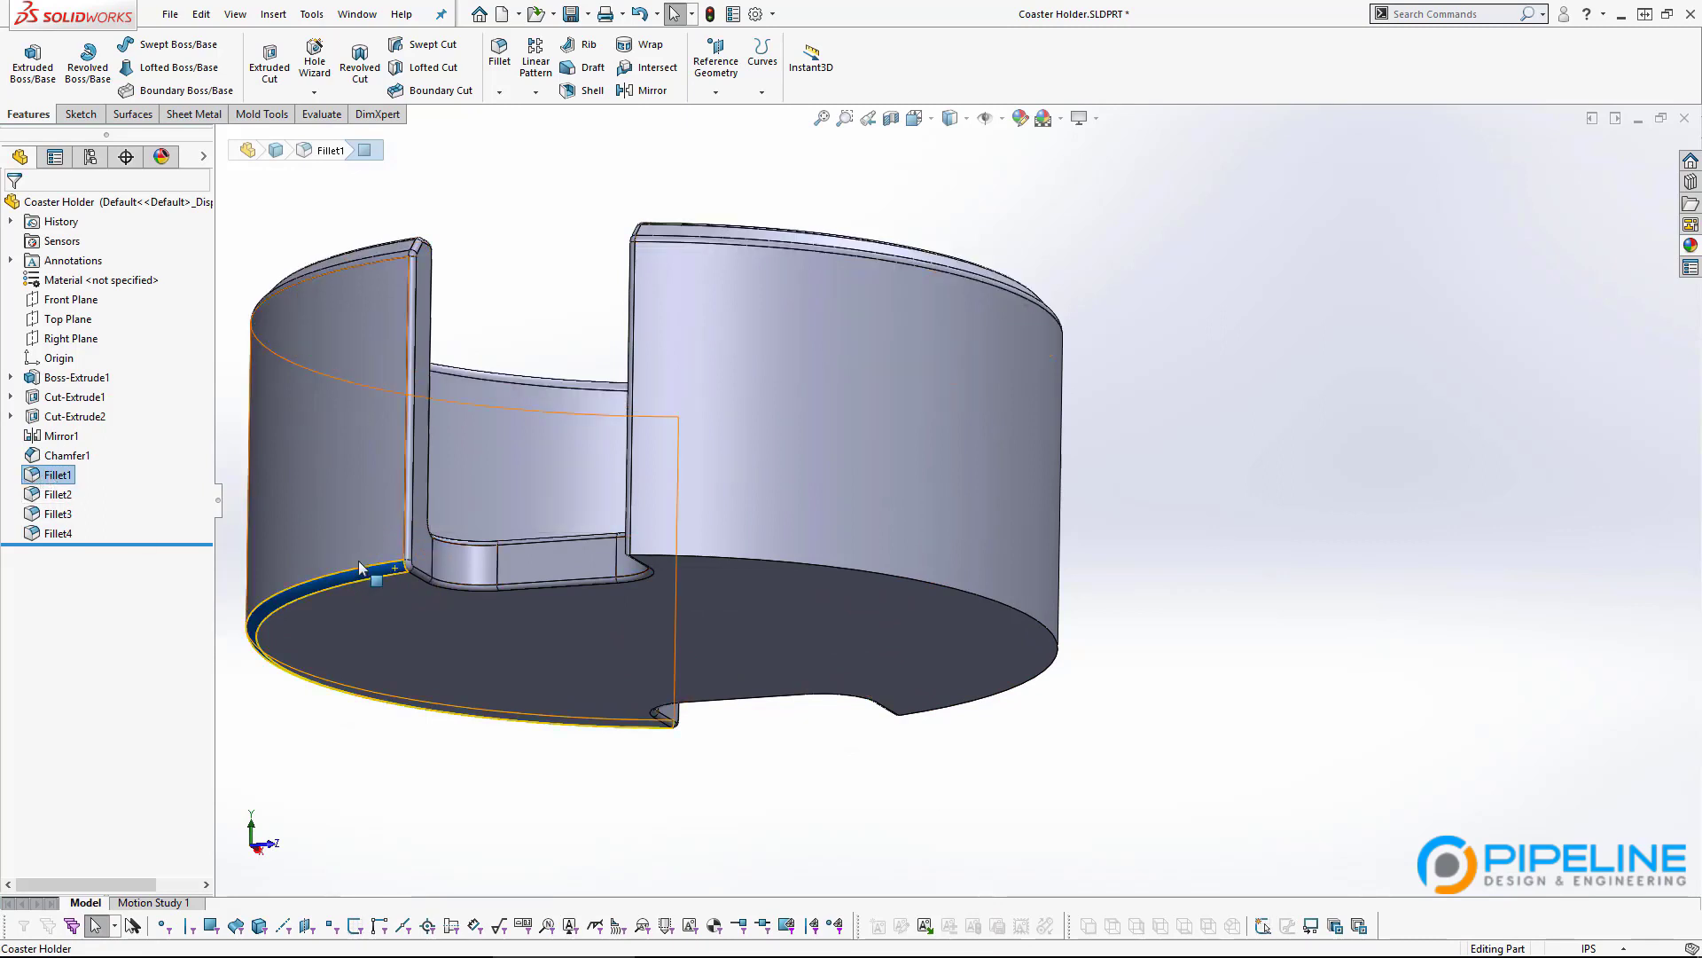
right_click(44, 467)
click(55, 422)
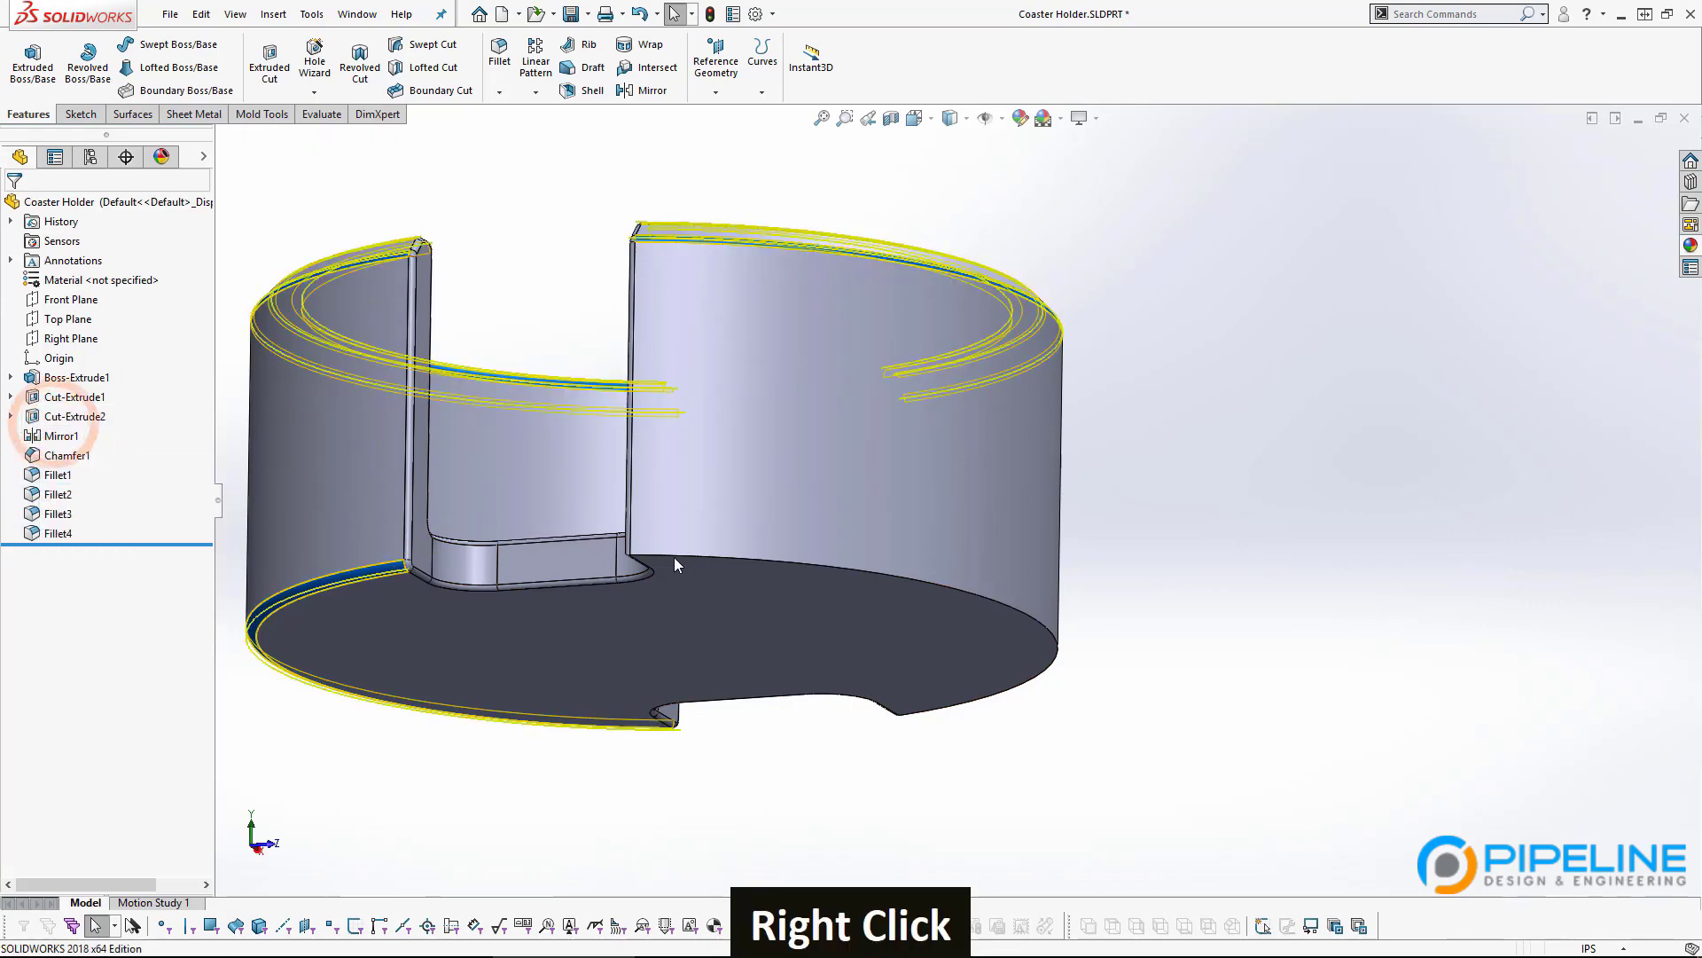
right_click(675, 590)
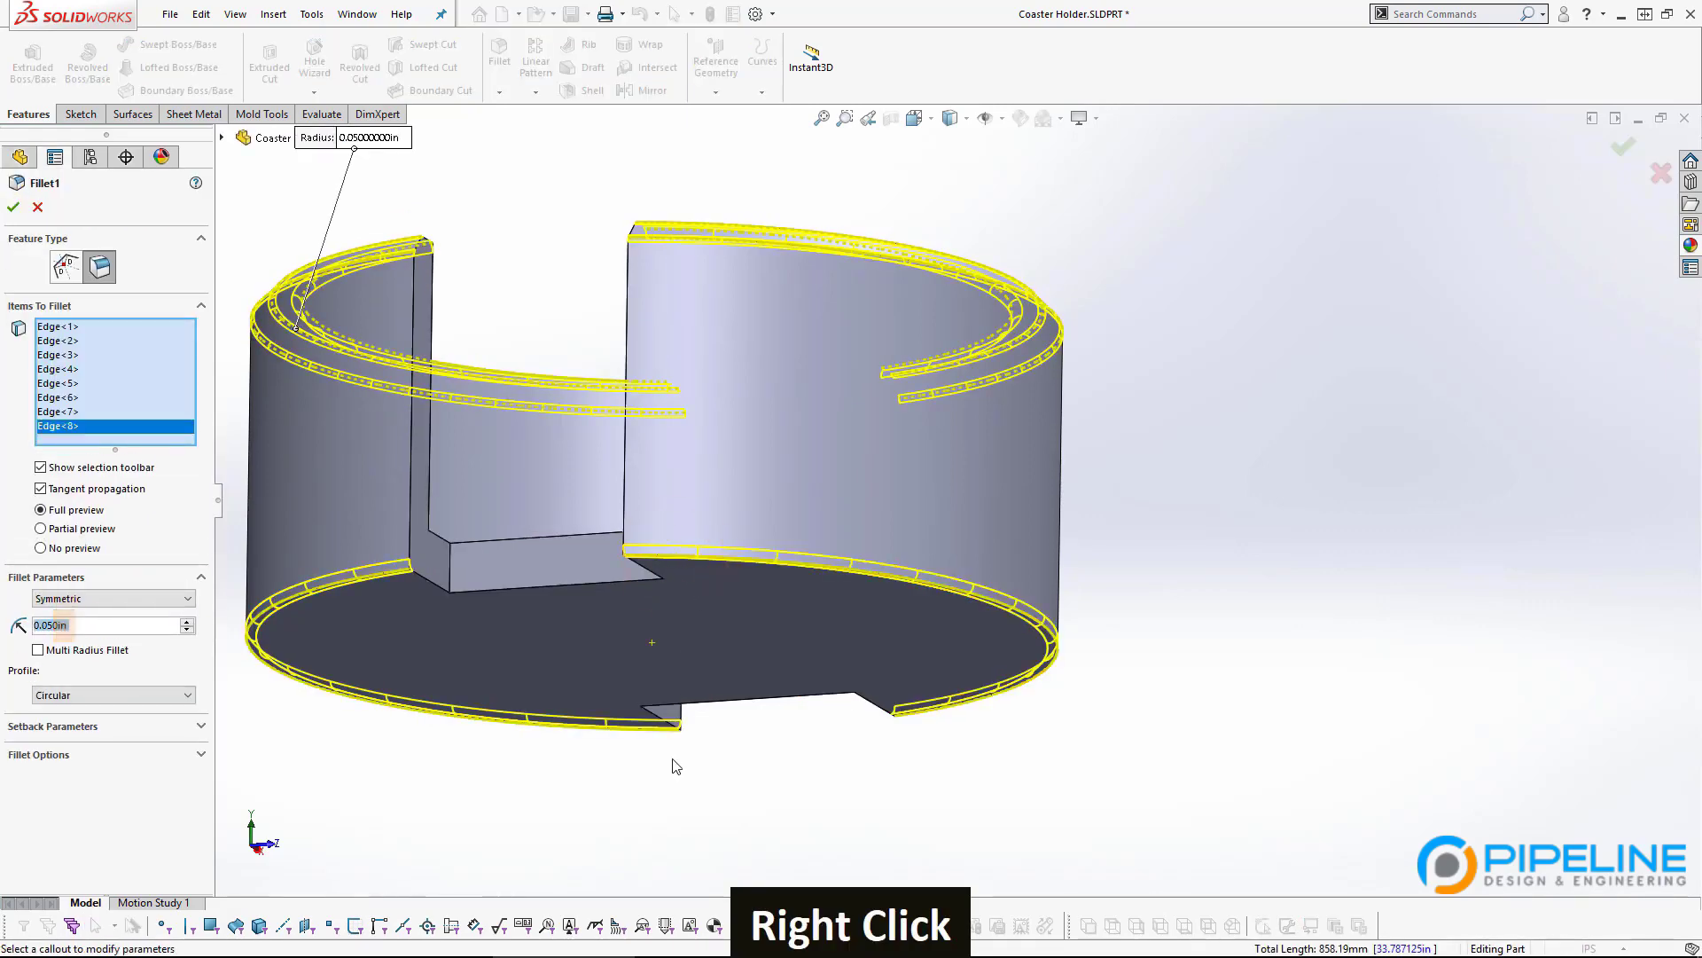
key(Return)
middle_drag(384, 406, 695, 520)
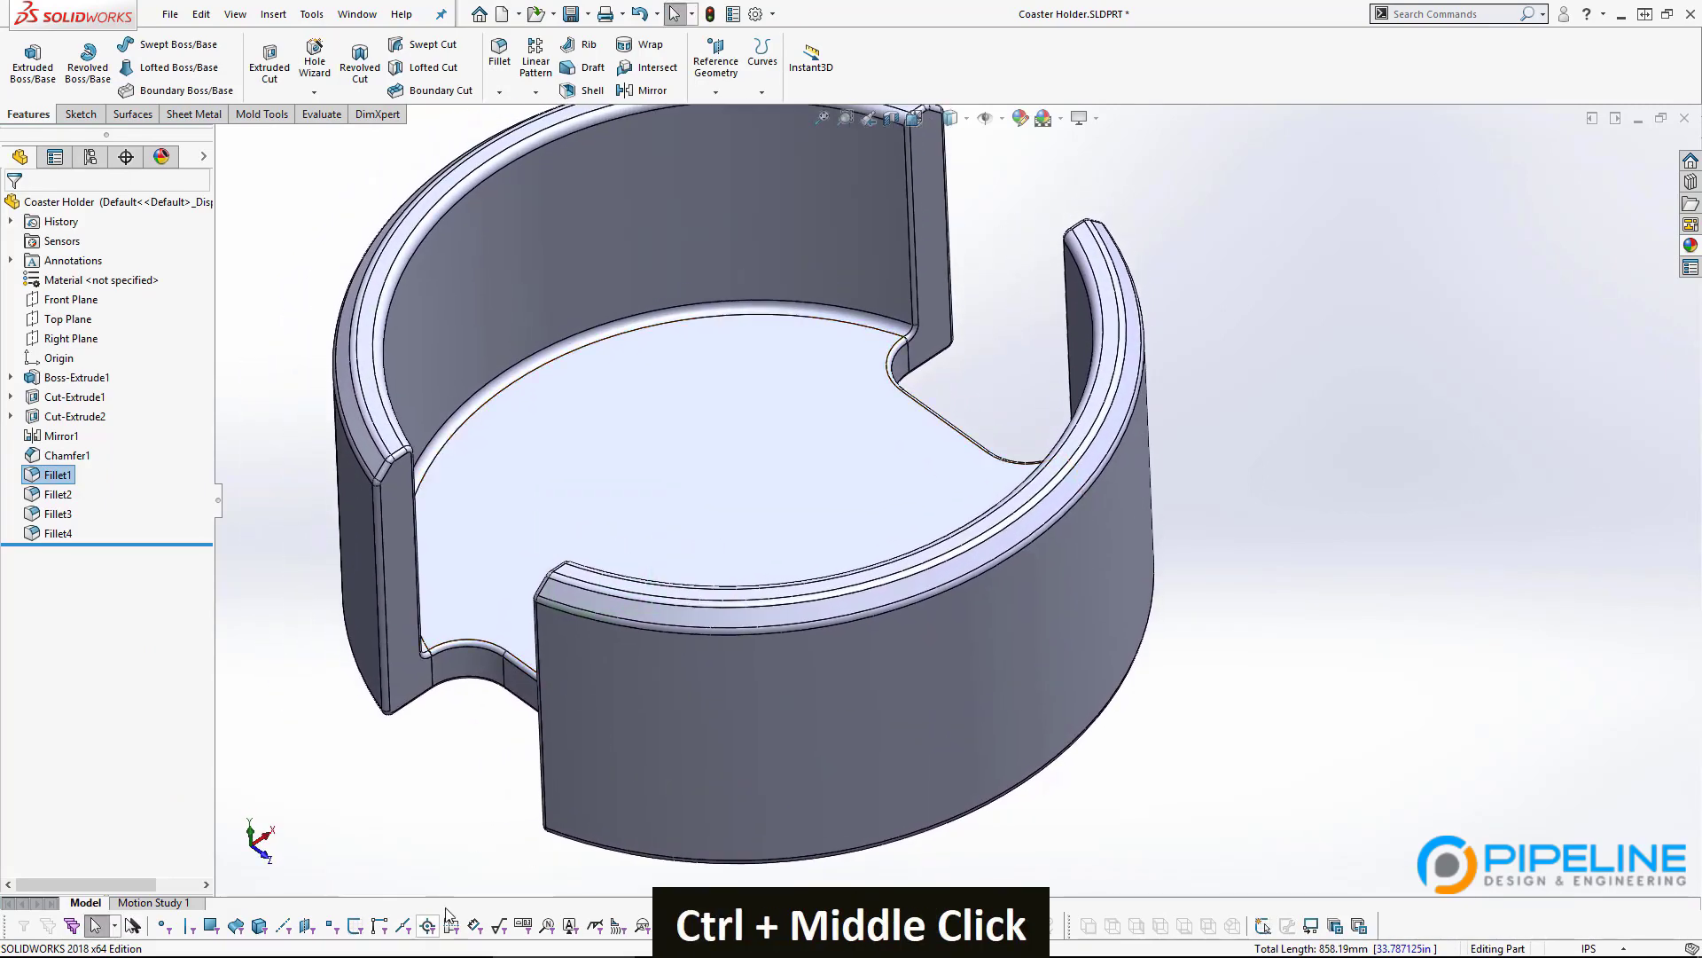
Switch to the Coaster Holder, Assy assembly and rebuild it with the changed holder part.
key(ctrl+Tab)
key(ctrl+Tab)
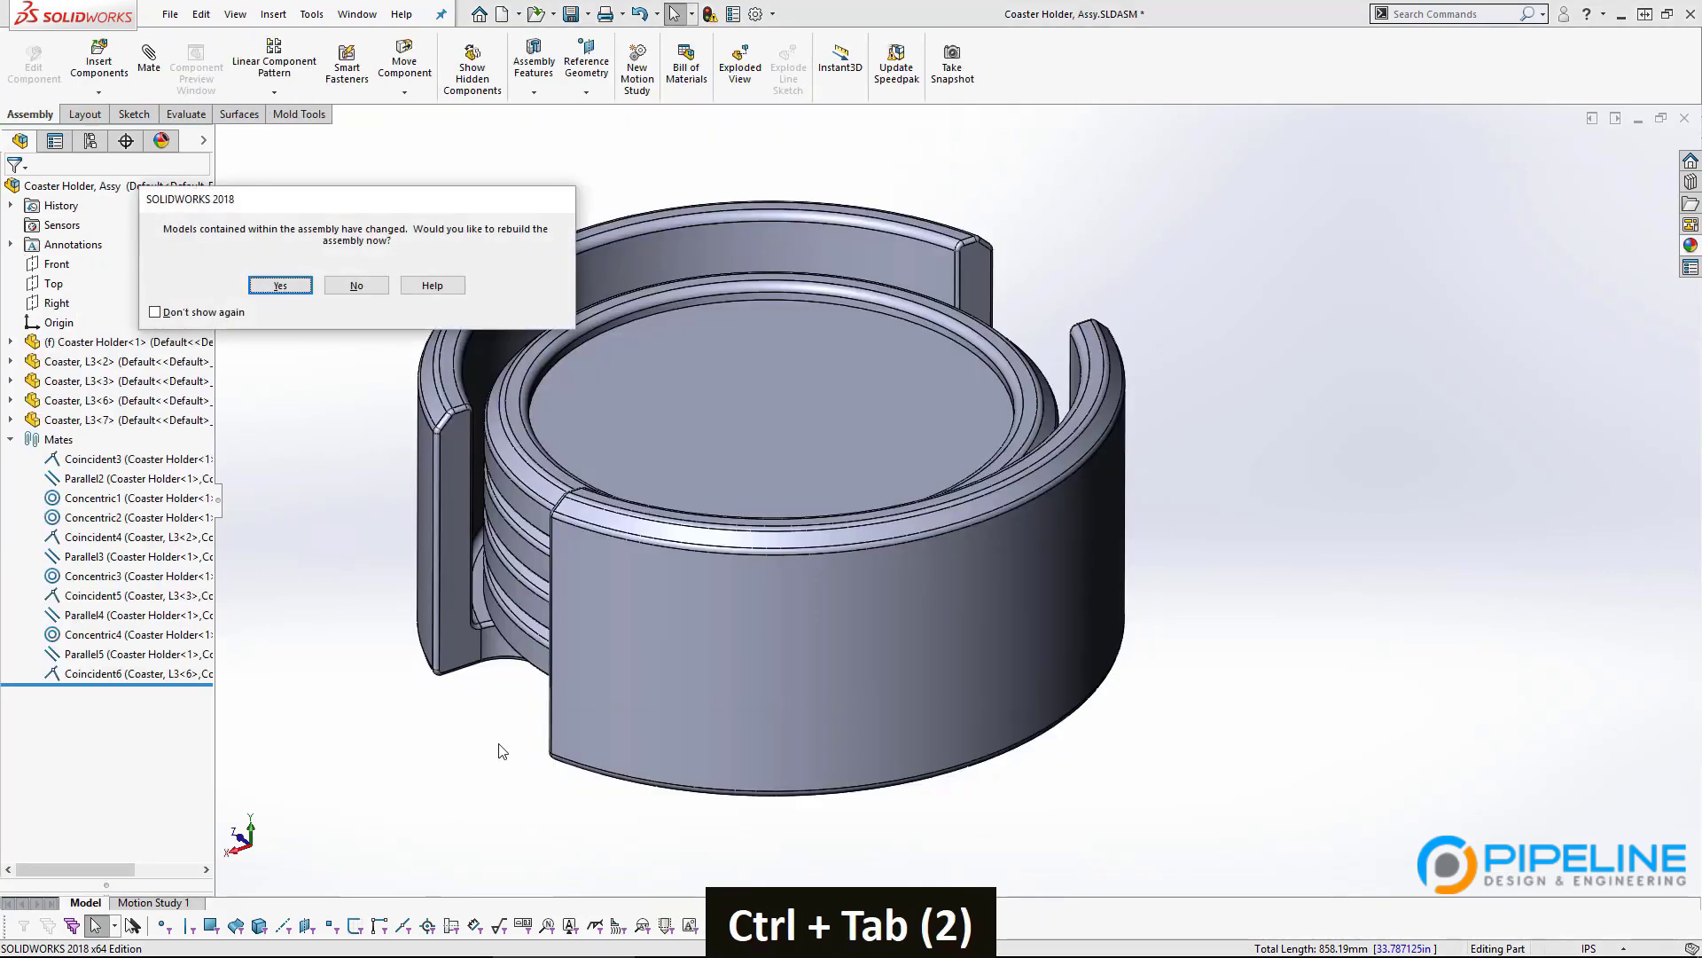
key(space)
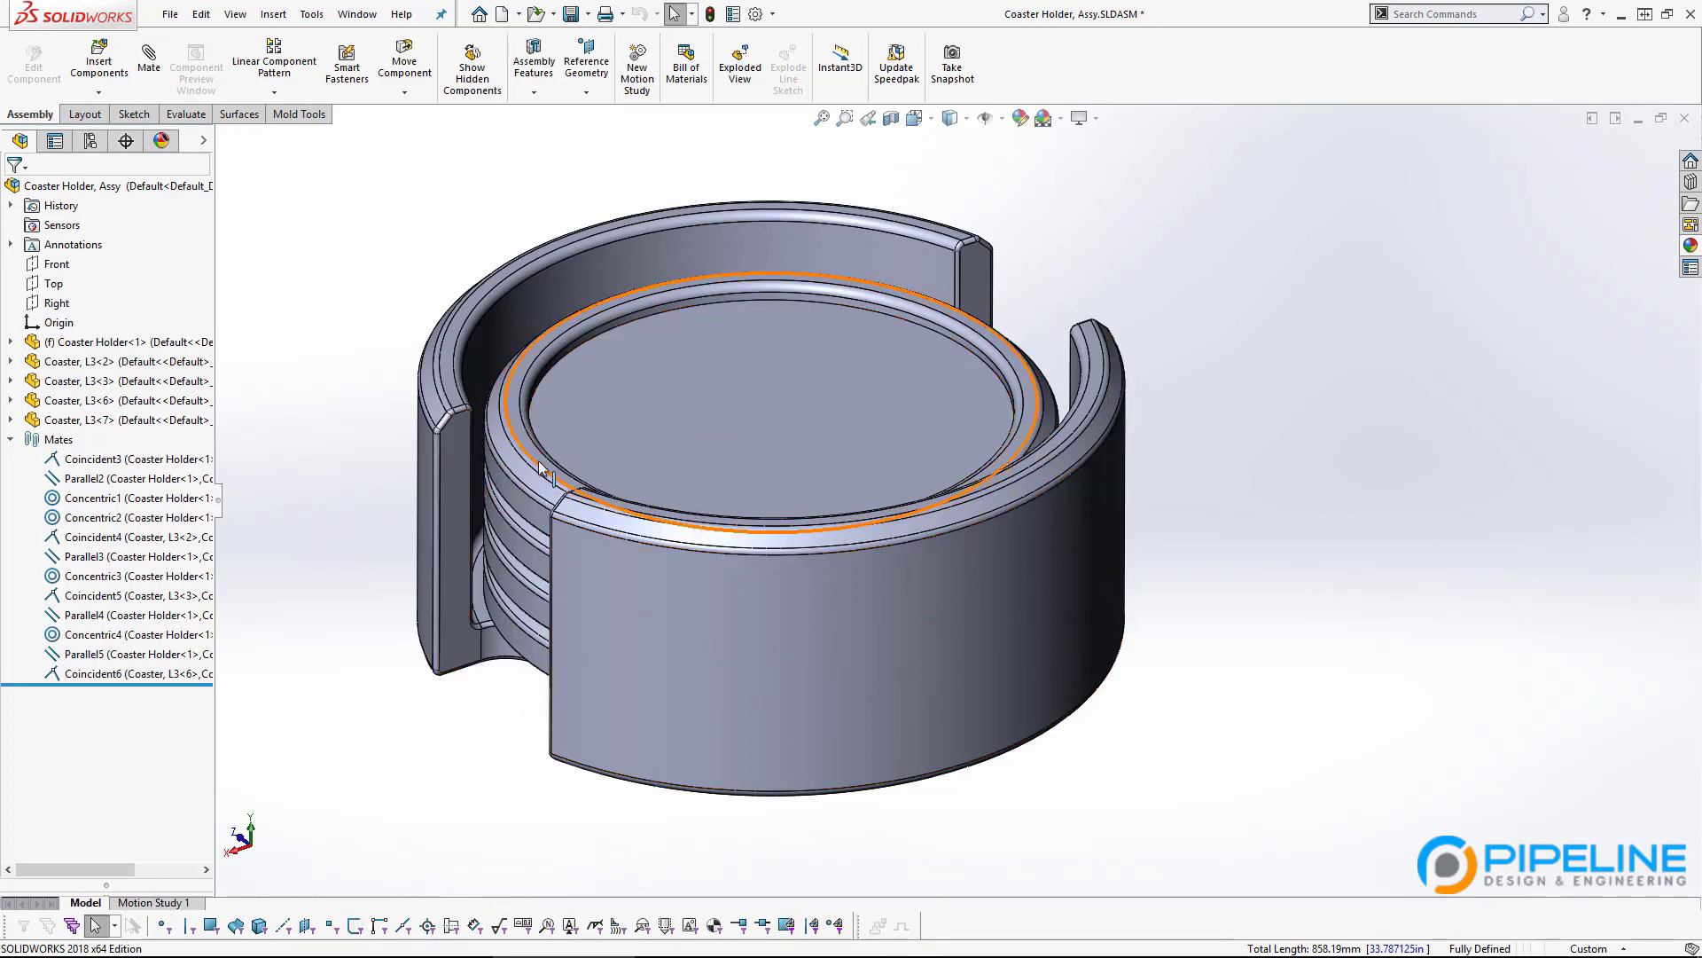
Set the assembly to the isometric view and save it together with the modified Coaster Holder part.
middle_drag(544, 475, 487, 440)
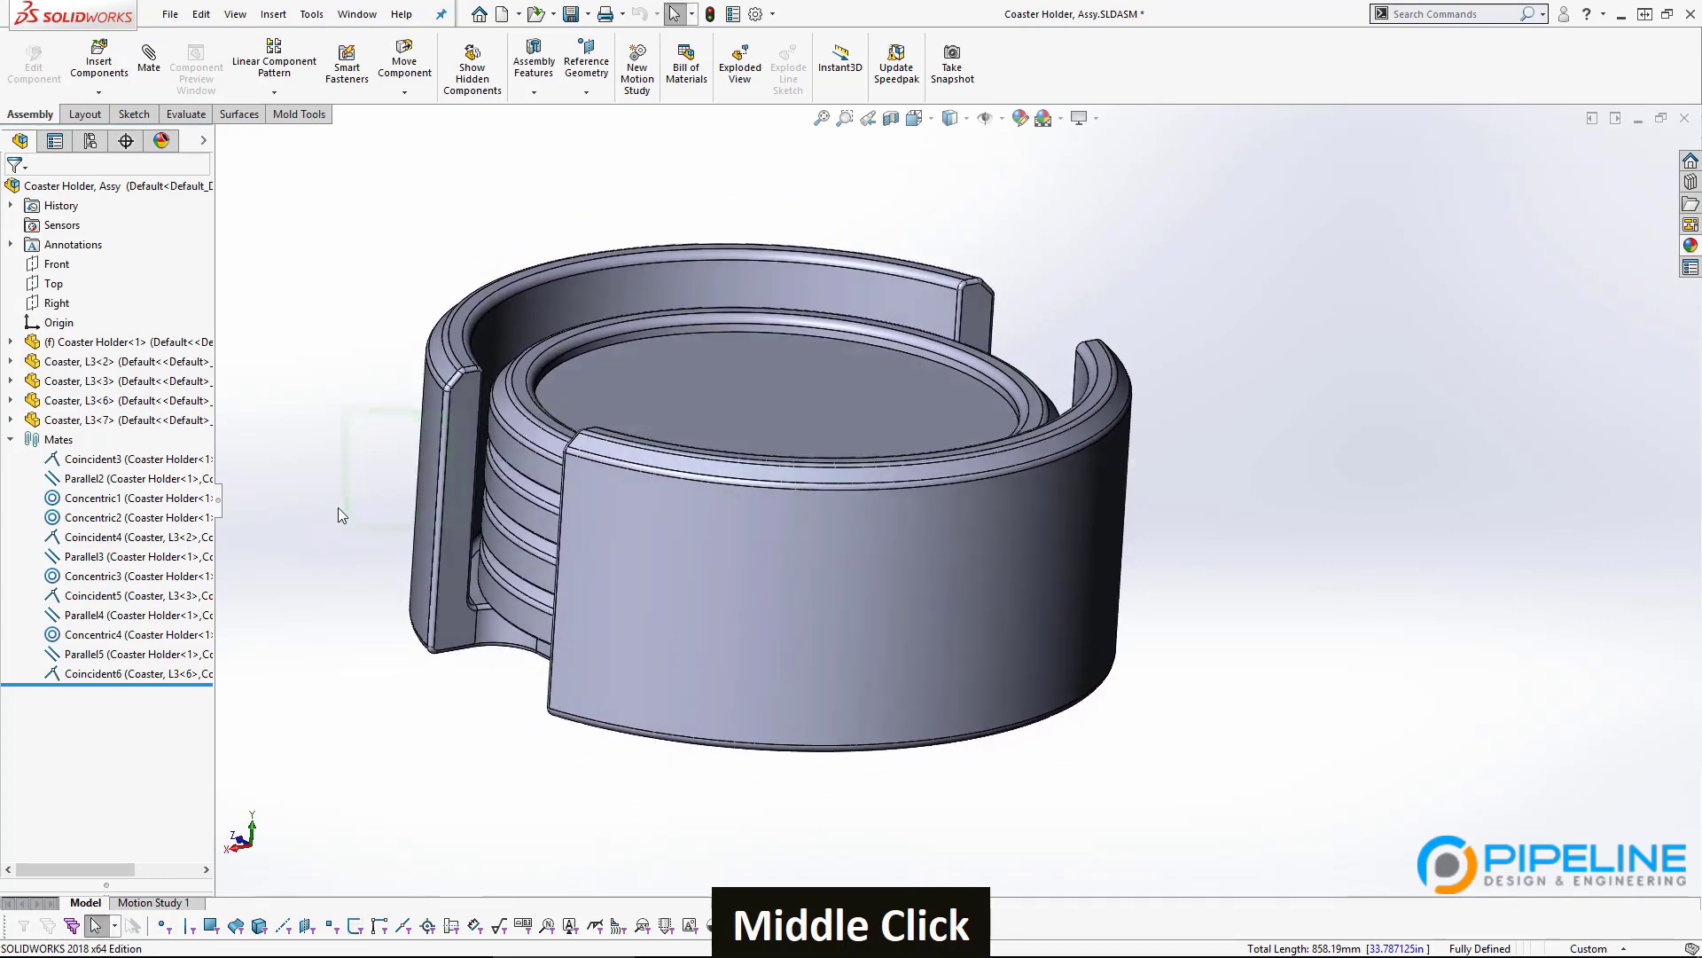
key(ctrl+7)
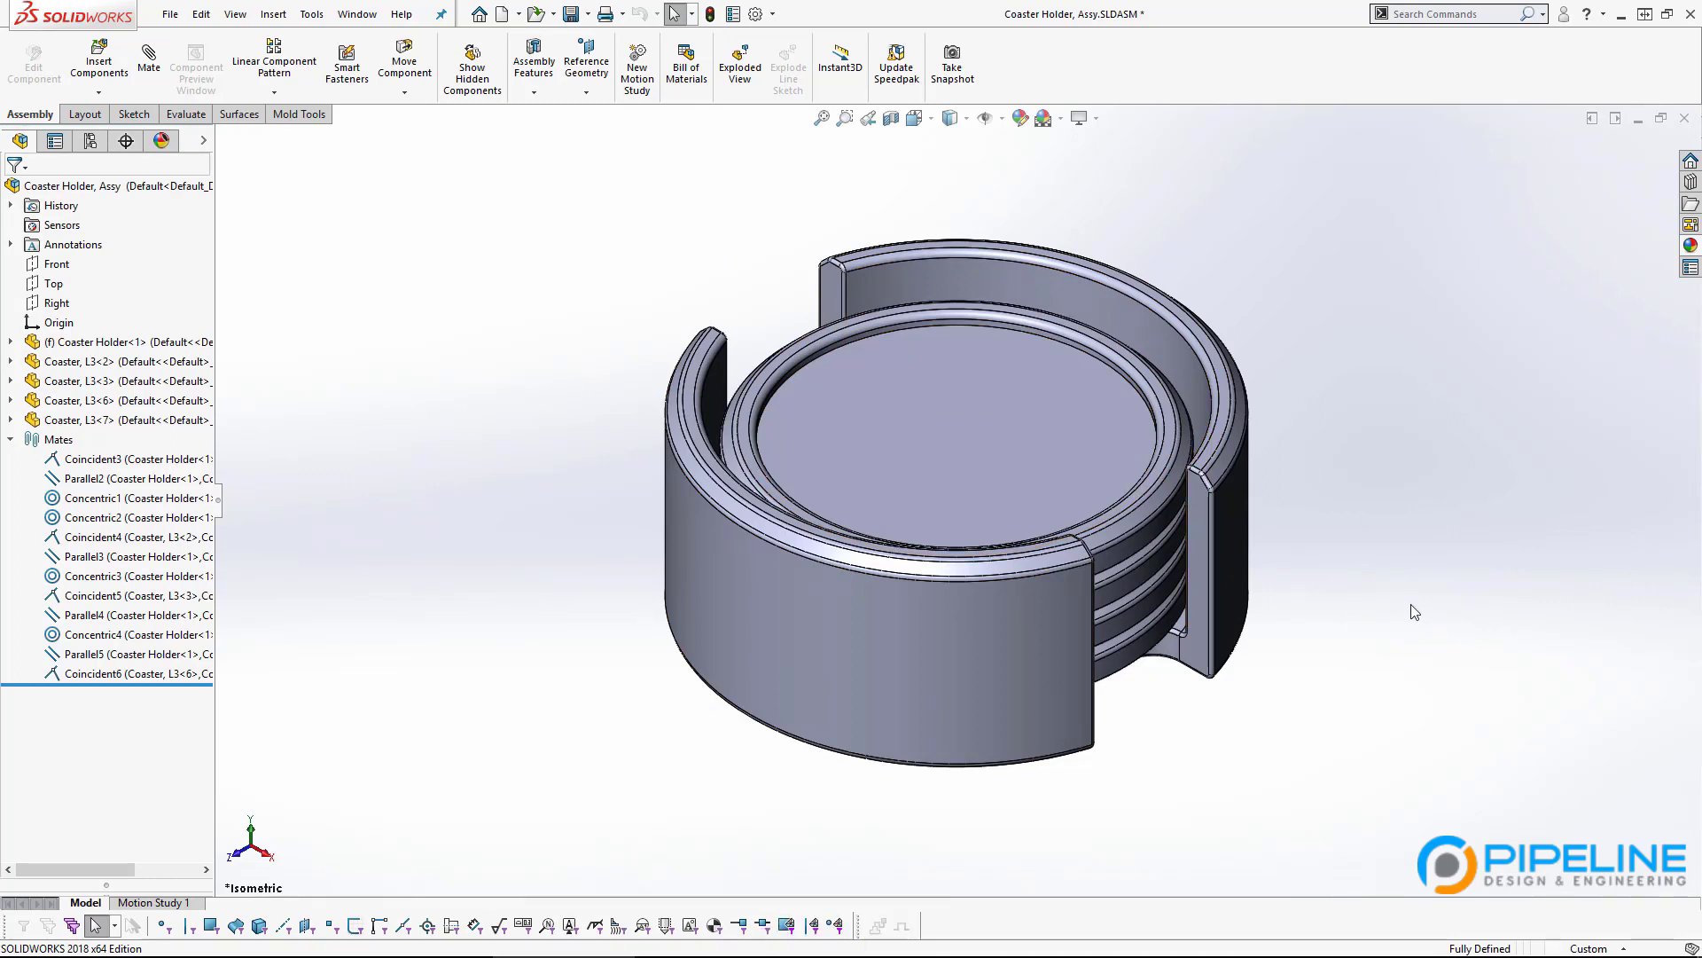
key(ctrl+s)
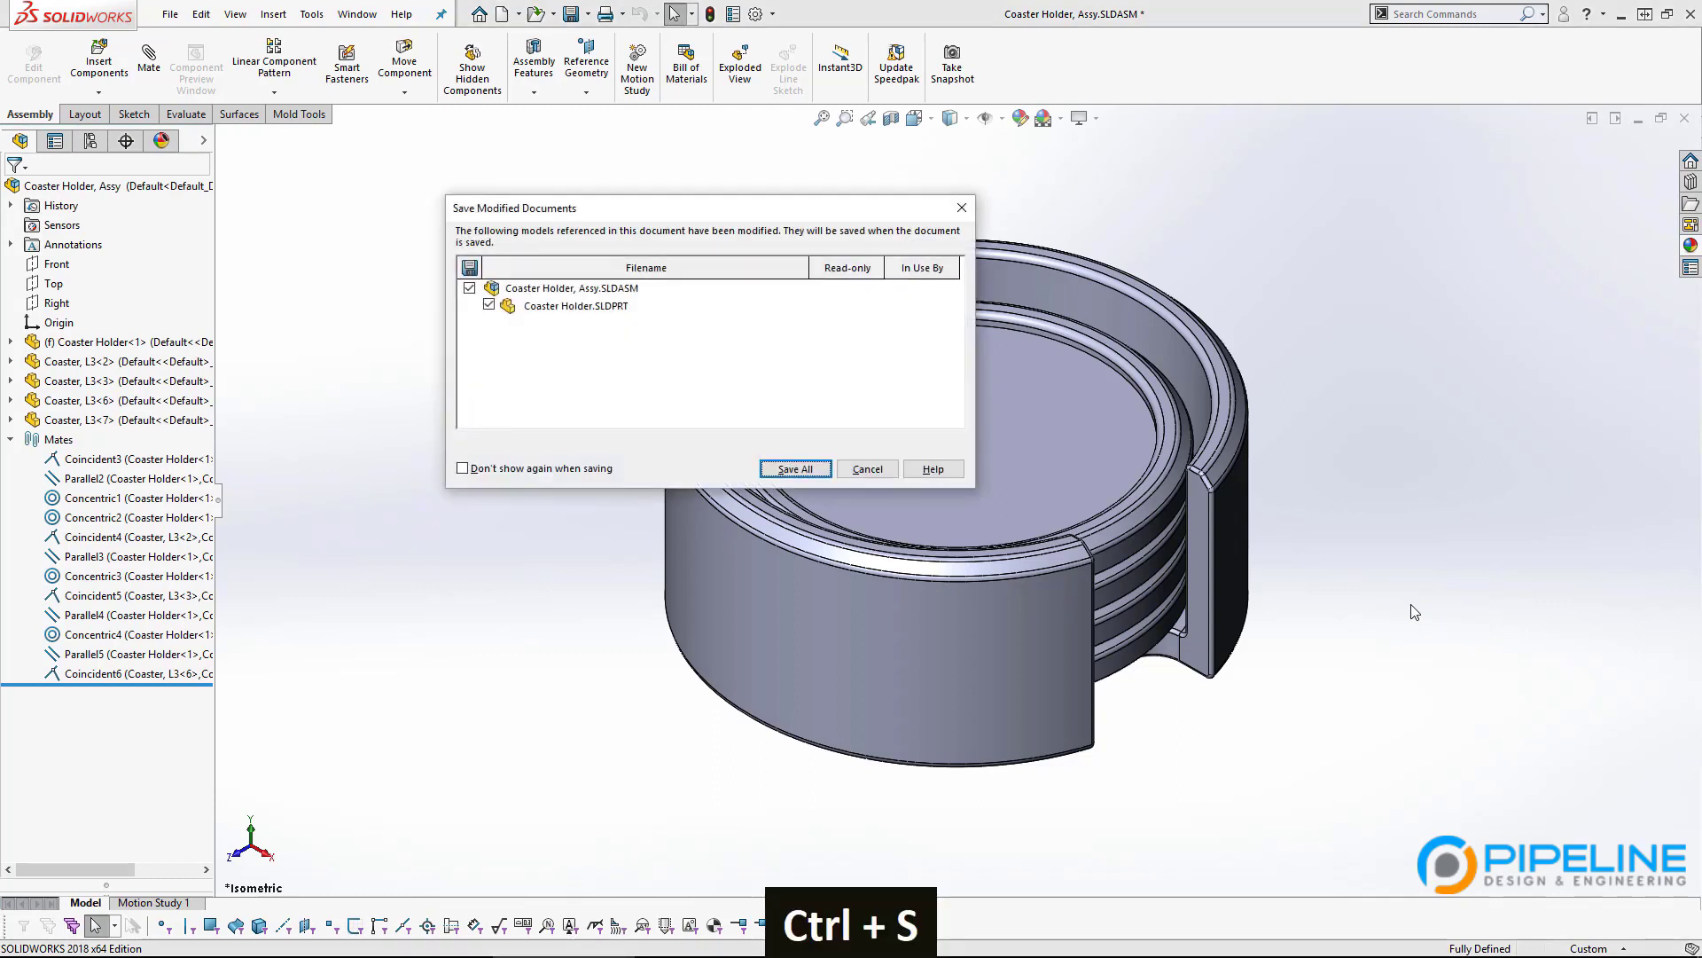
key(space)
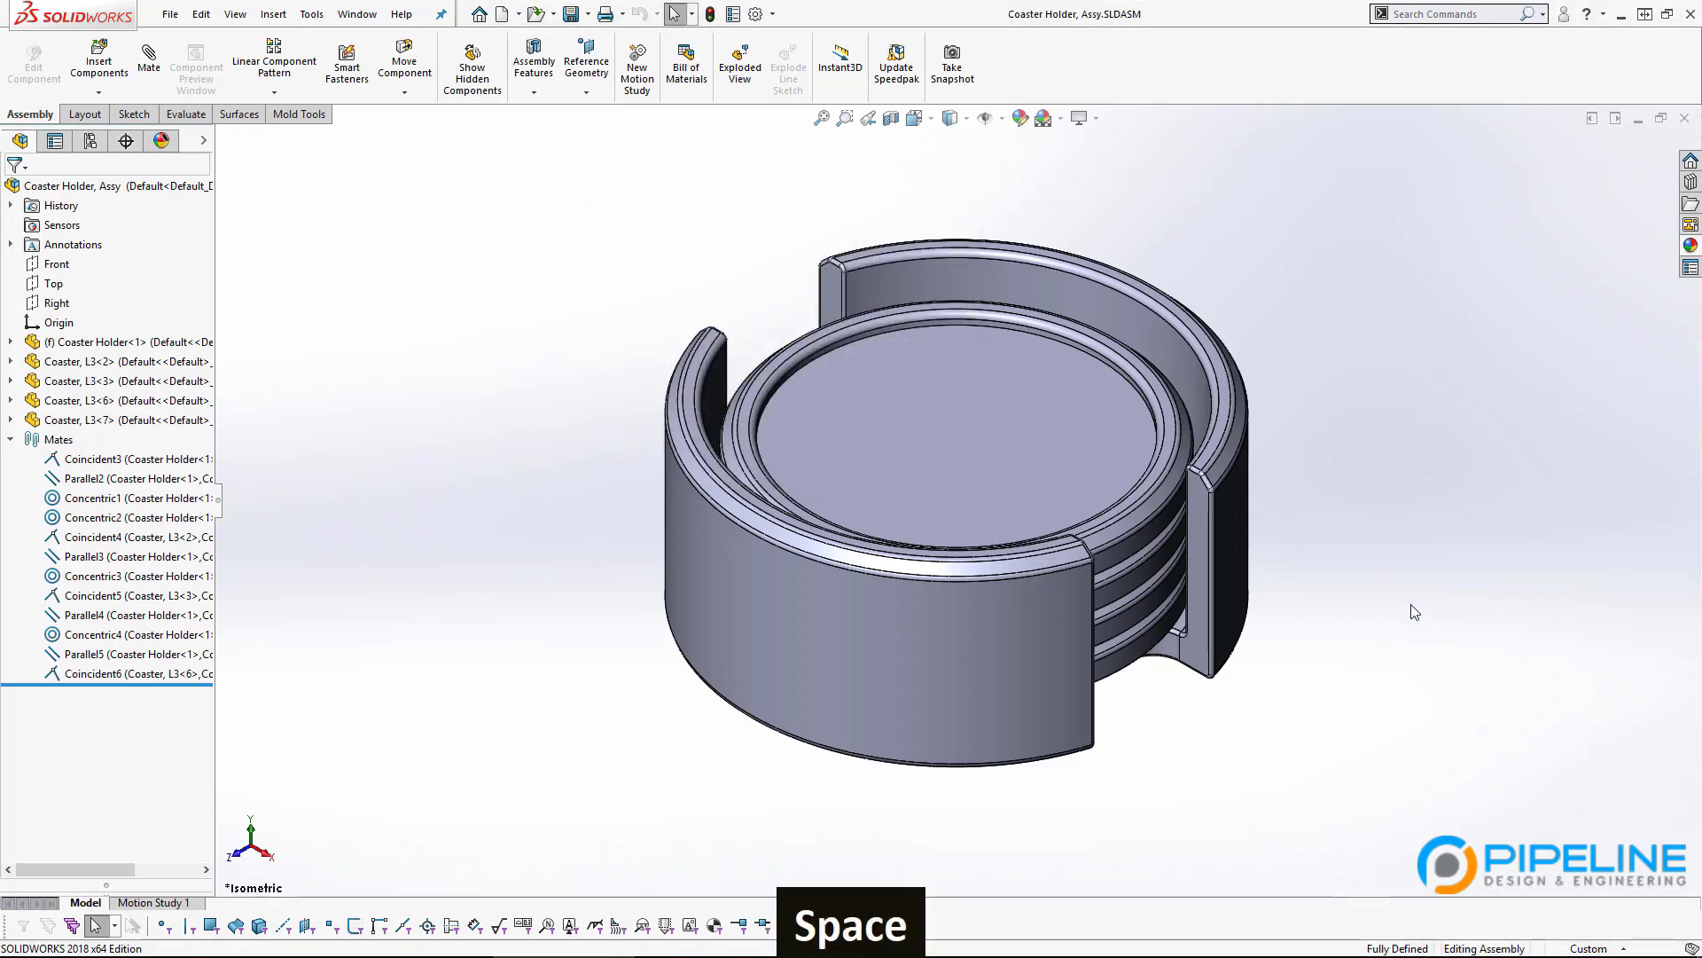